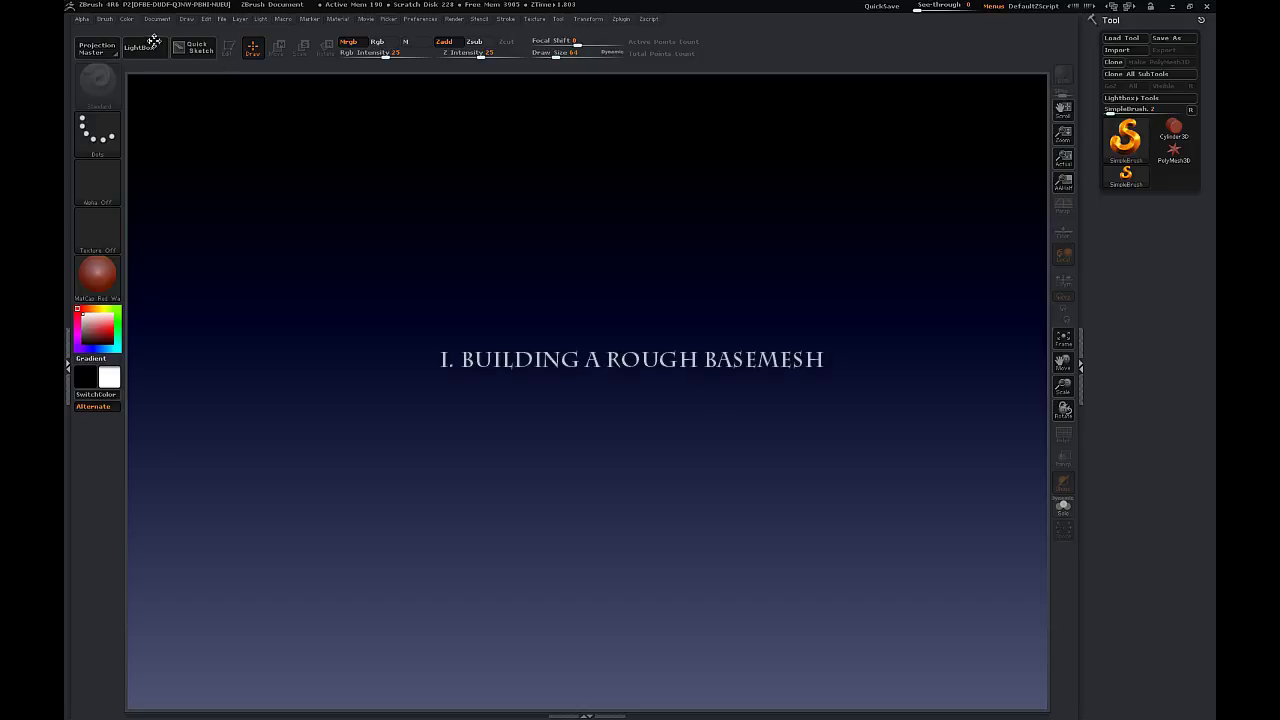
- Load the DynaMesh064 sphere project from the LightBox project library
click(139, 47)
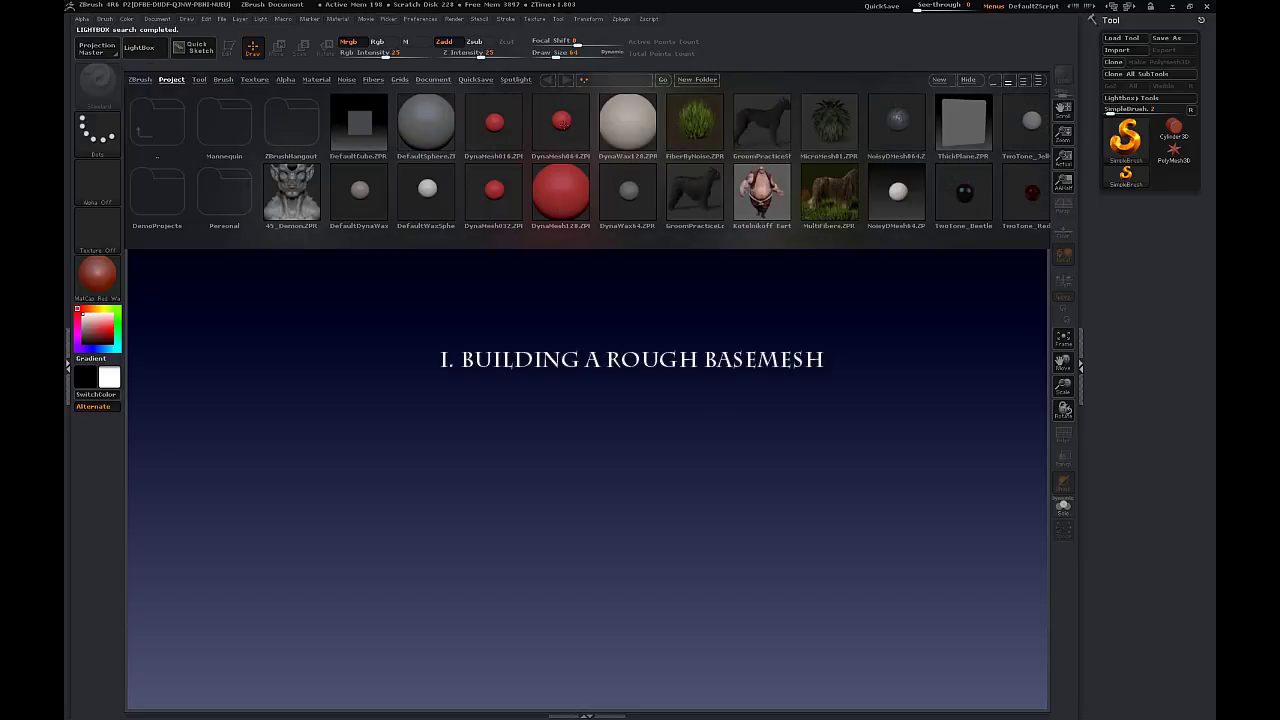
double_click(561, 121)
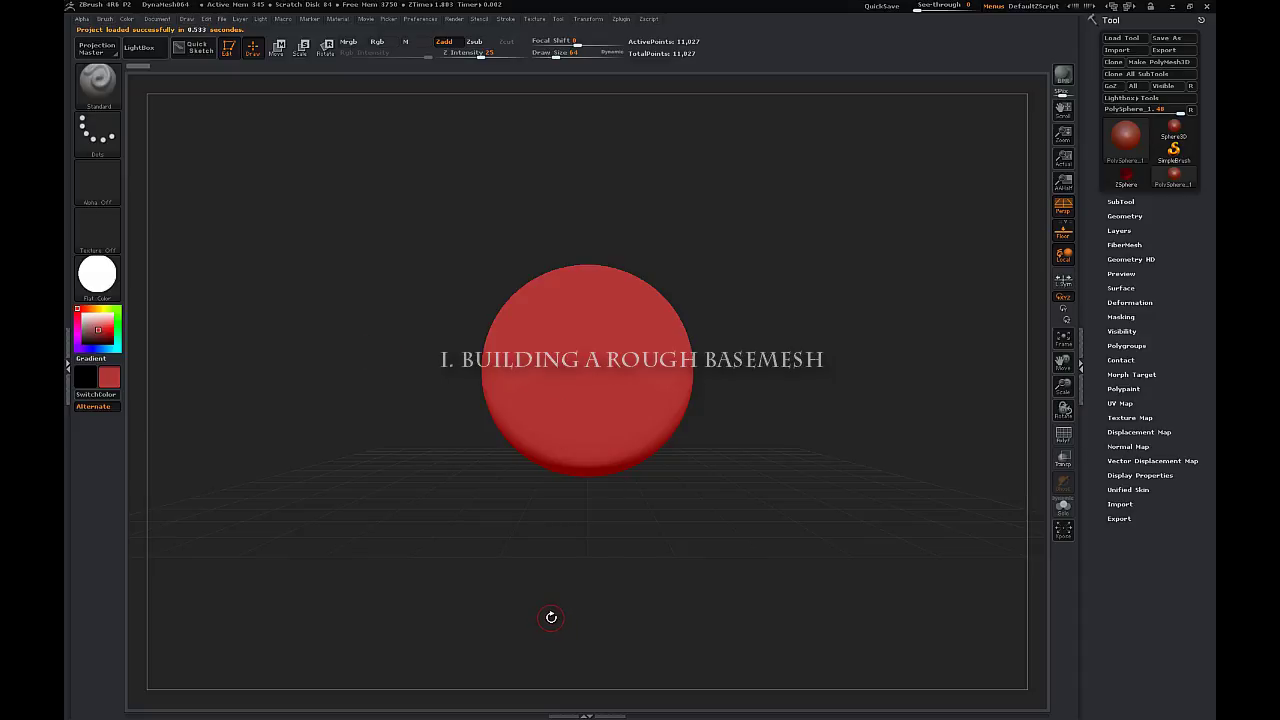
- Change the sphere's material from Flat Color to a skin-toned sculpting material and set the colour to white
click(98, 282)
click(98, 283)
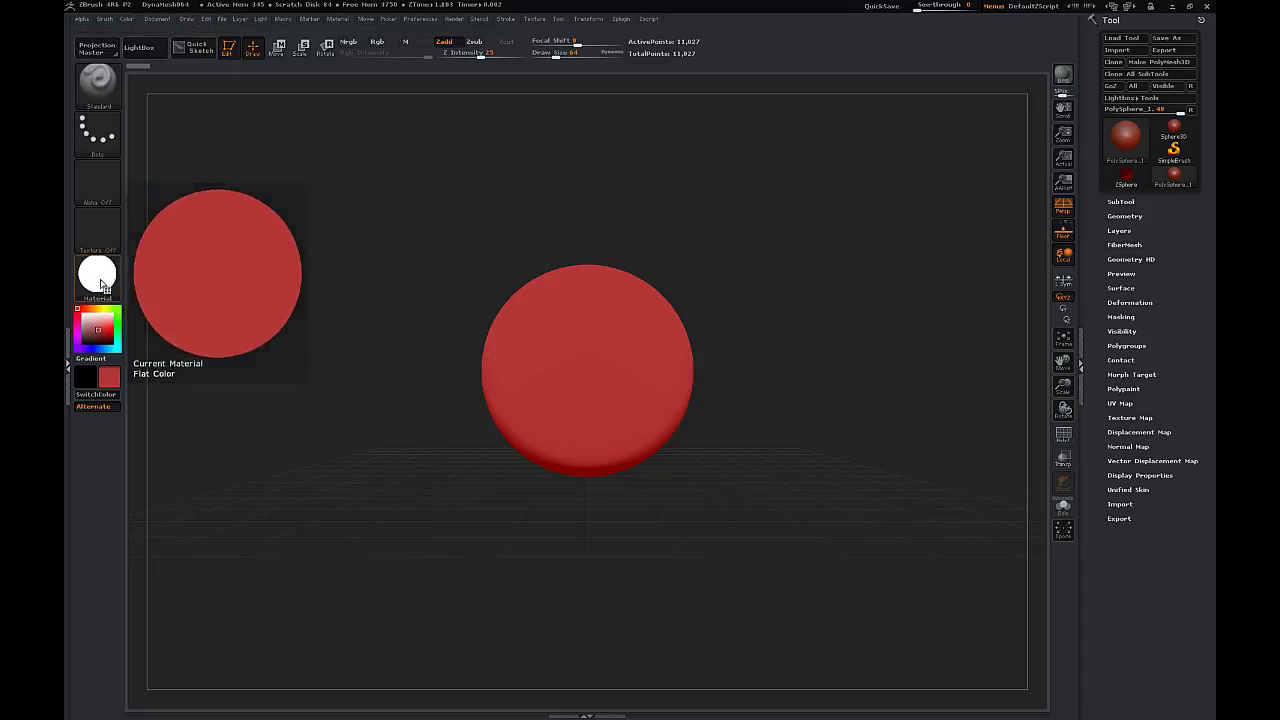
click(100, 282)
click(546, 330)
click(95, 325)
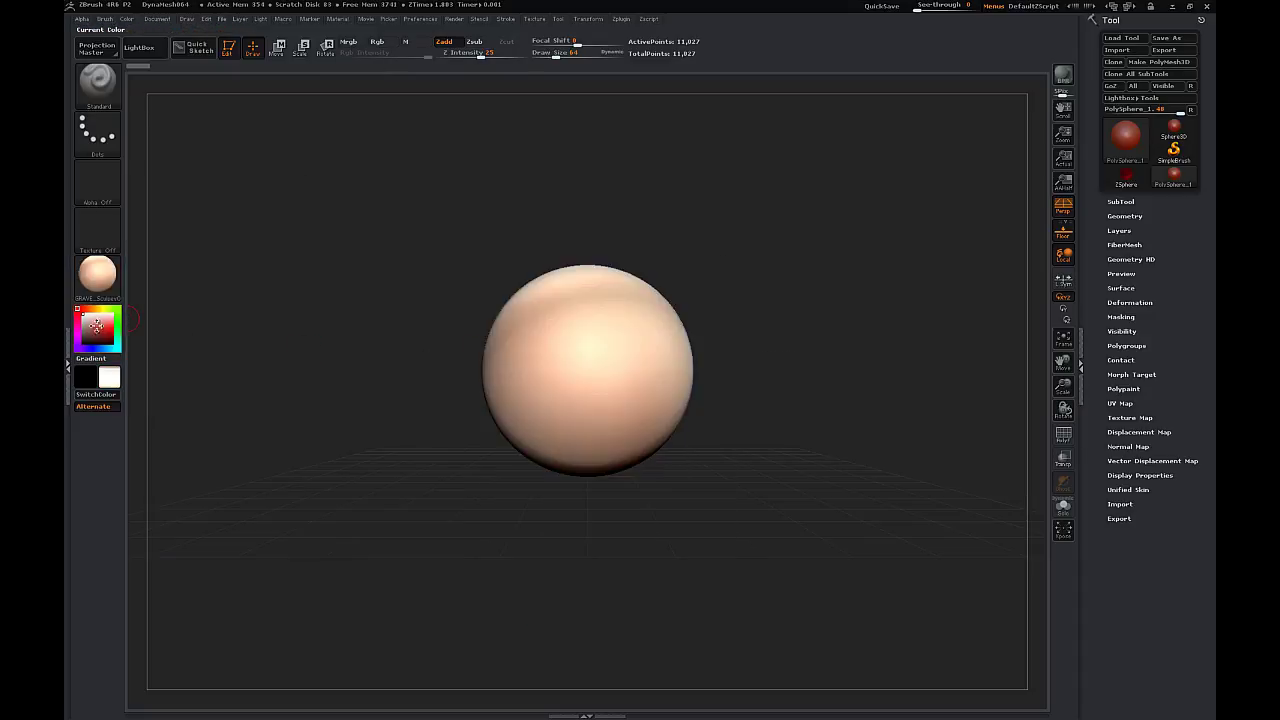
- Turn off perspective distortion and hide the floor grid
click(1063, 207)
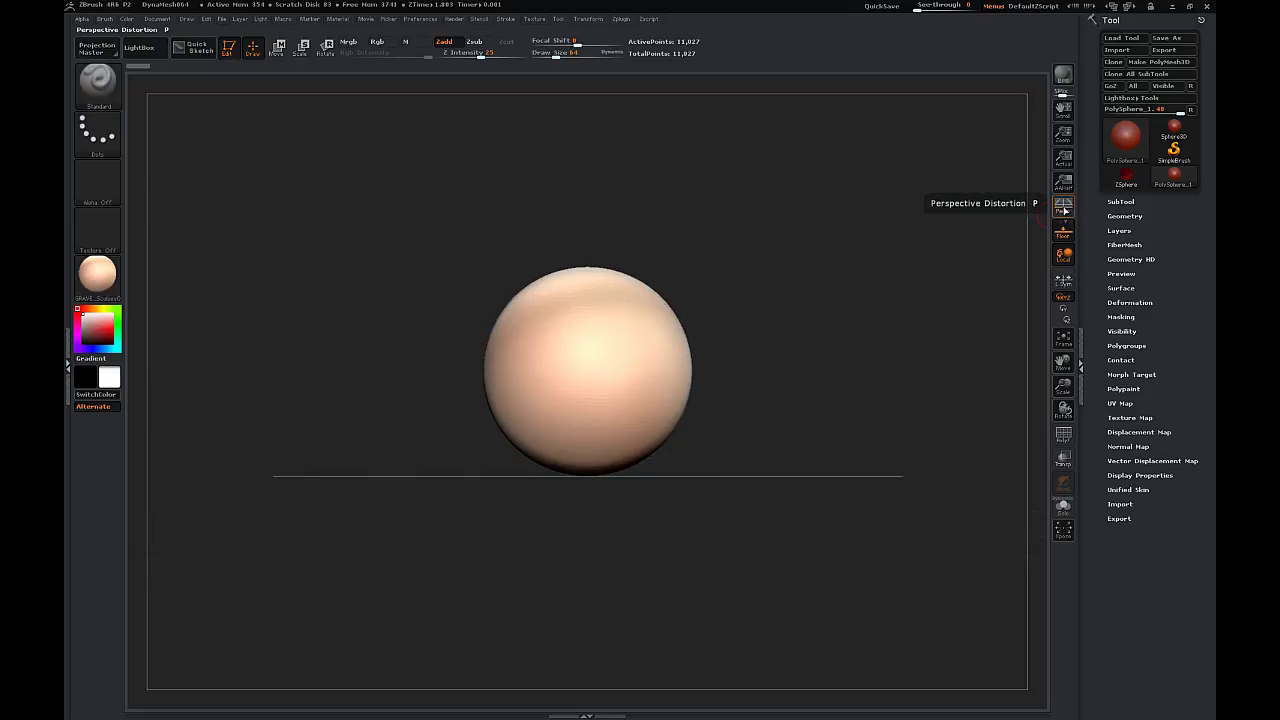
click(1063, 232)
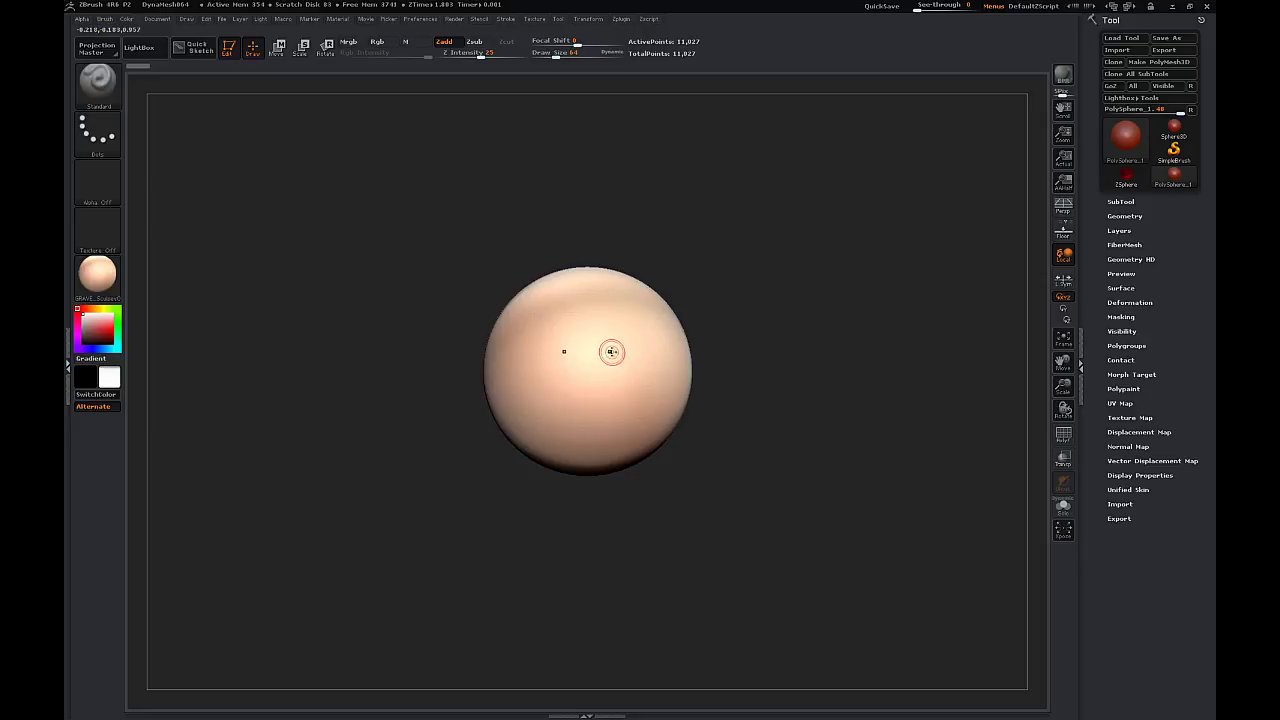
- With the Move brush at draw size 411, pull the sphere into a rough head with a chin, jaw and narrowed sides
click(97, 80)
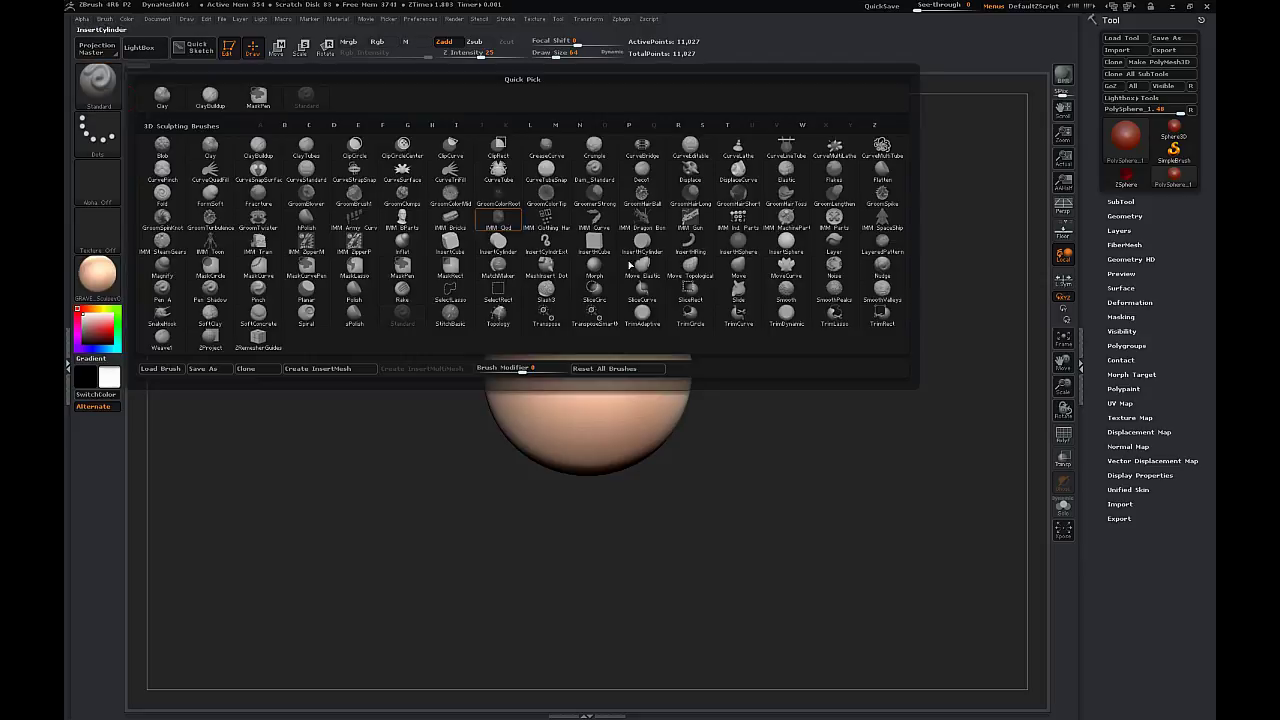
click(736, 265)
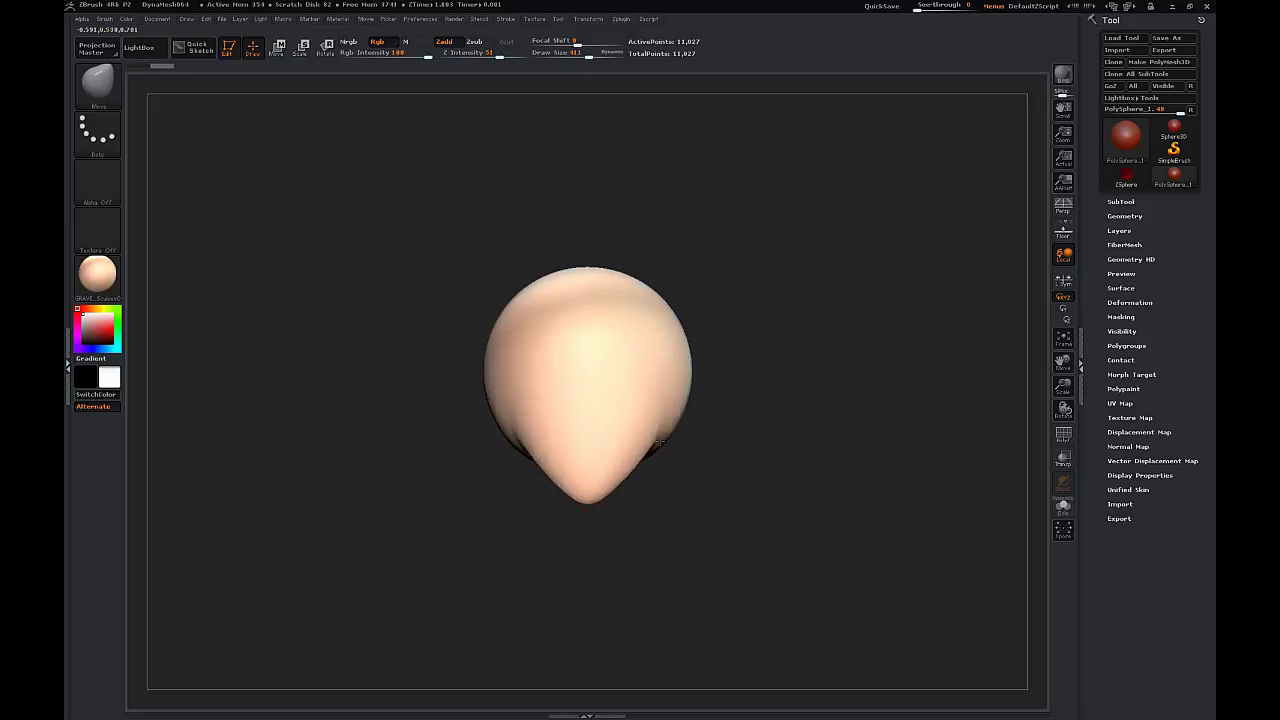
mouse_move(627, 478)
mouse_down()
mouse_move(610, 471)
mouse_move(614, 488)
mouse_up()
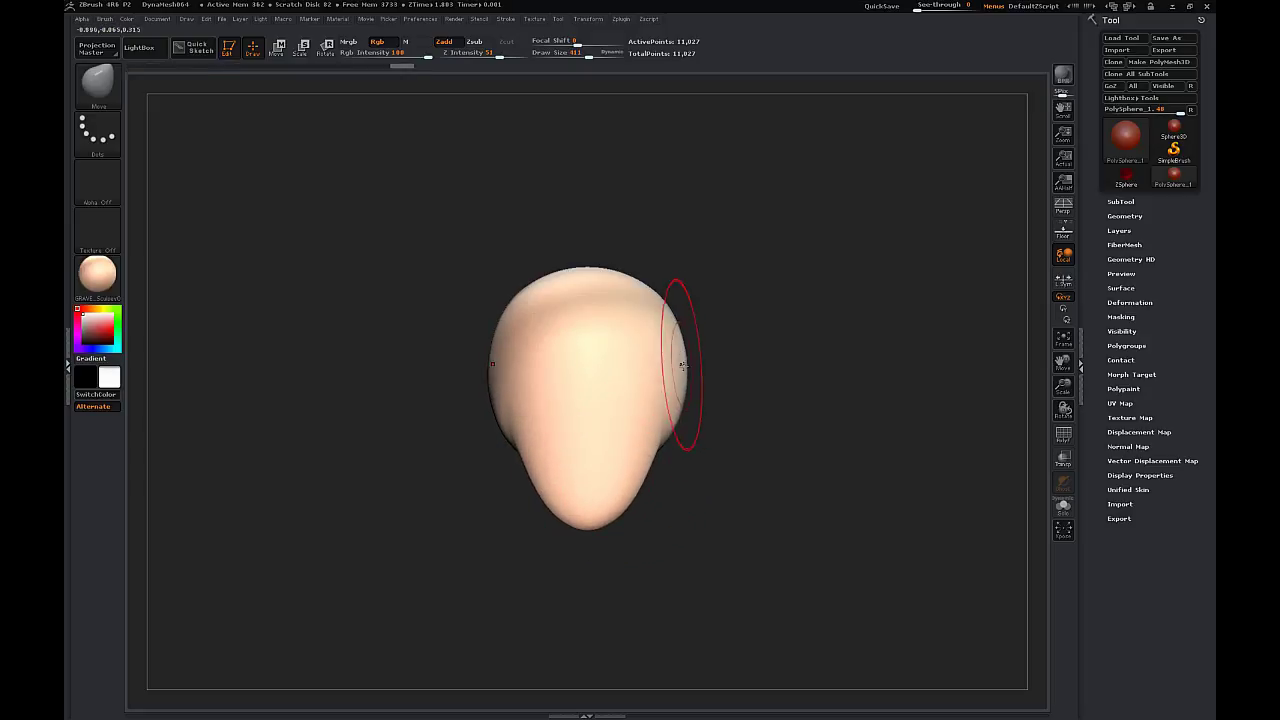
drag(763, 361, 660, 363)
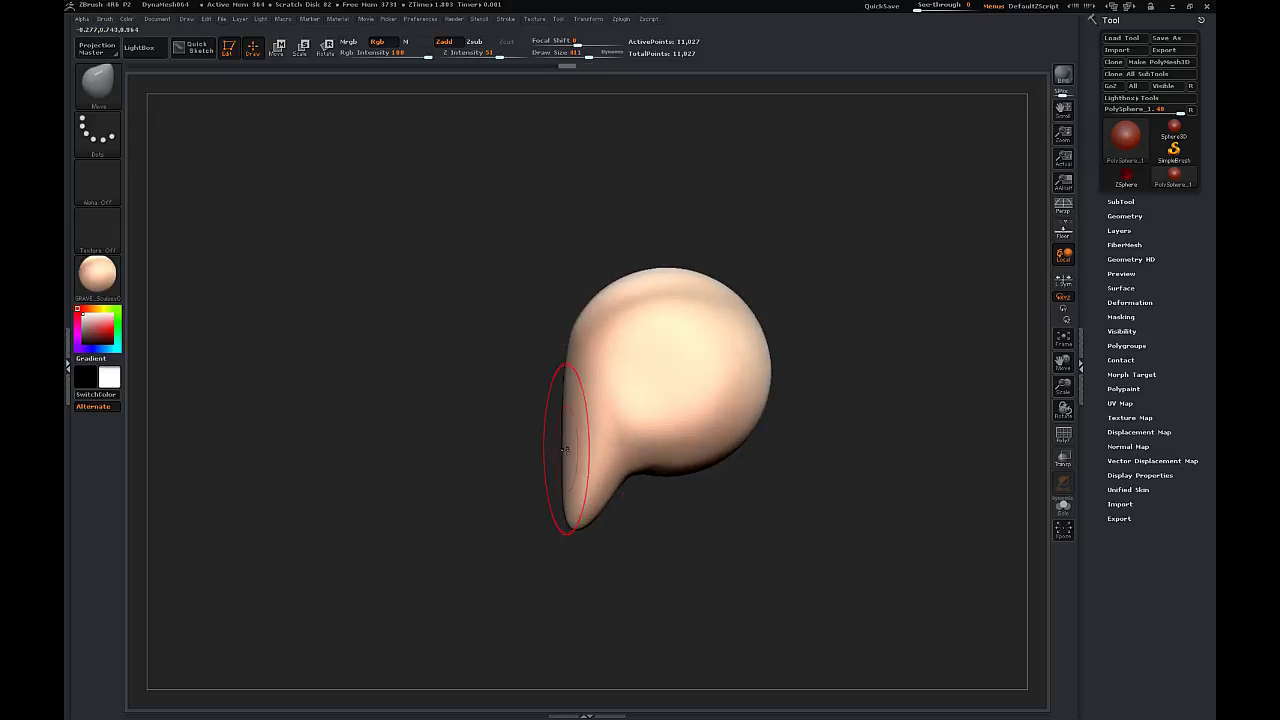
drag(663, 488, 652, 498)
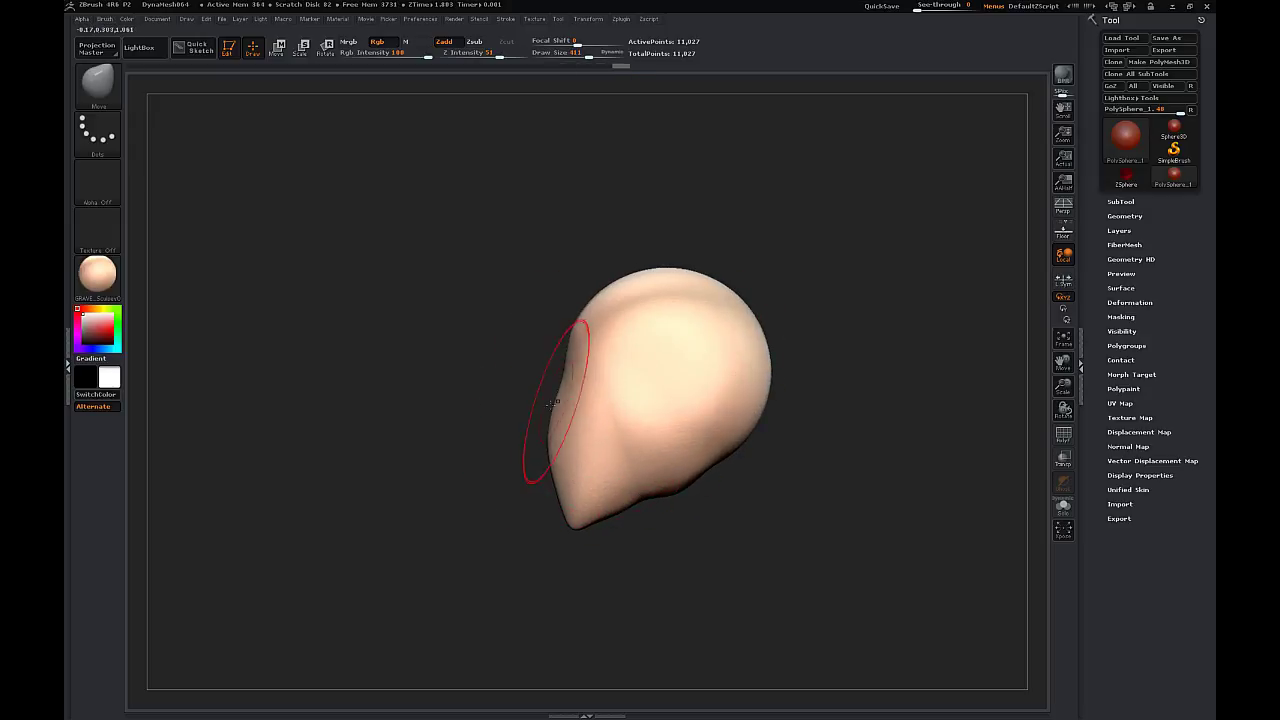
mouse_move(553, 381)
mouse_down()
mouse_move(573, 378)
mouse_move(533, 388)
mouse_up()
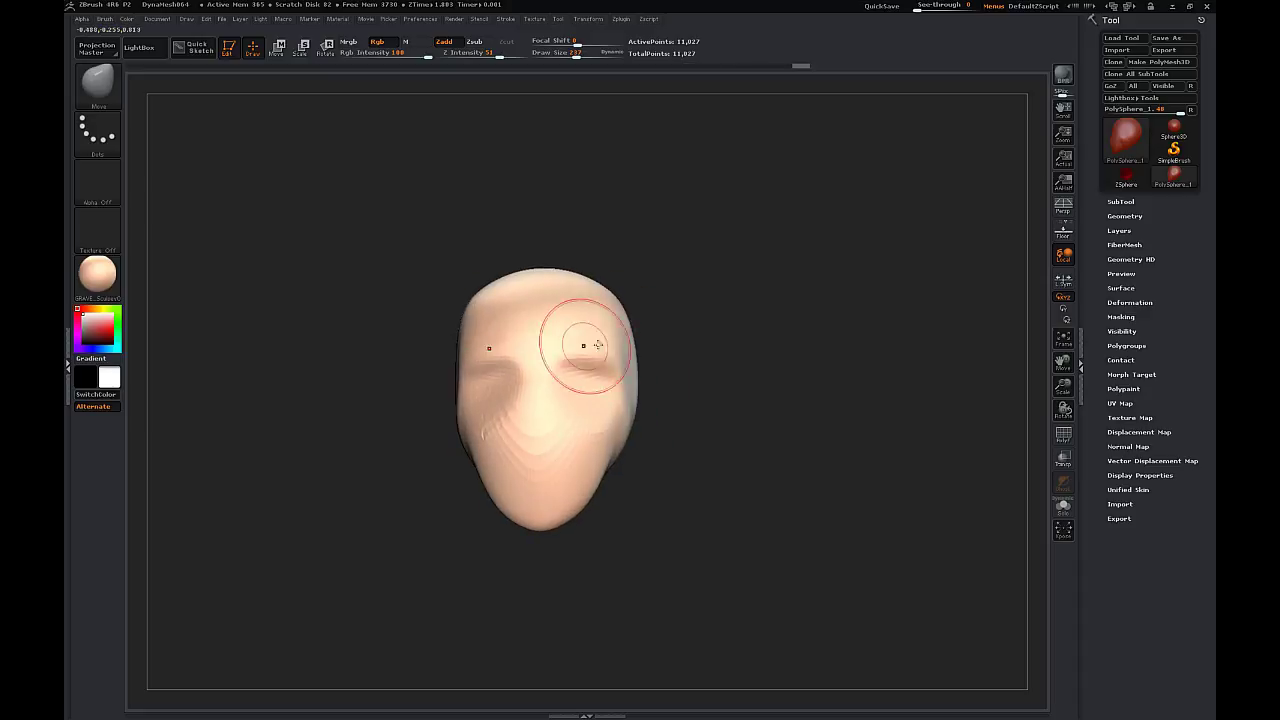
- Shape the eye sockets, brow and cheeks of the head with a smaller Move brush
drag(735, 338, 632, 352)
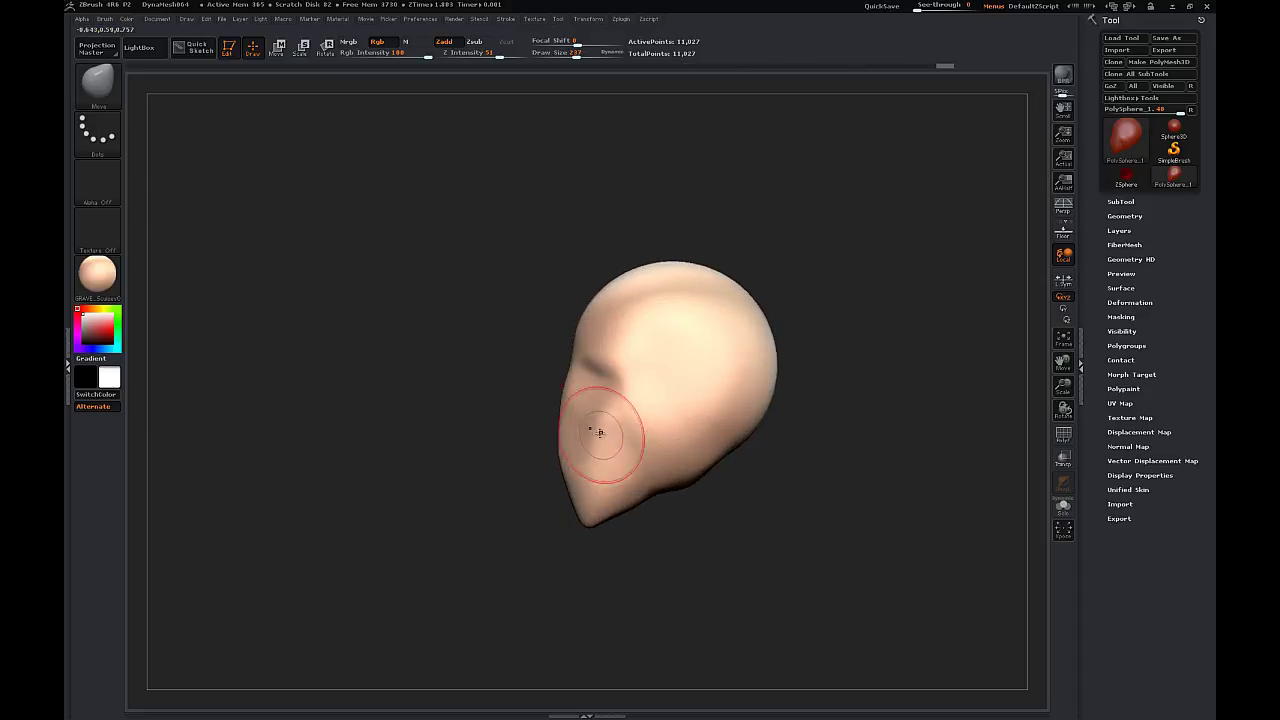
drag(468, 446, 538, 450)
key(s)
drag(577, 410, 515, 420)
mouse_move(628, 396)
mouse_down()
mouse_move(680, 394)
mouse_move(602, 400)
mouse_up()
drag(626, 374, 672, 367)
drag(587, 375, 601, 366)
drag(573, 355, 563, 352)
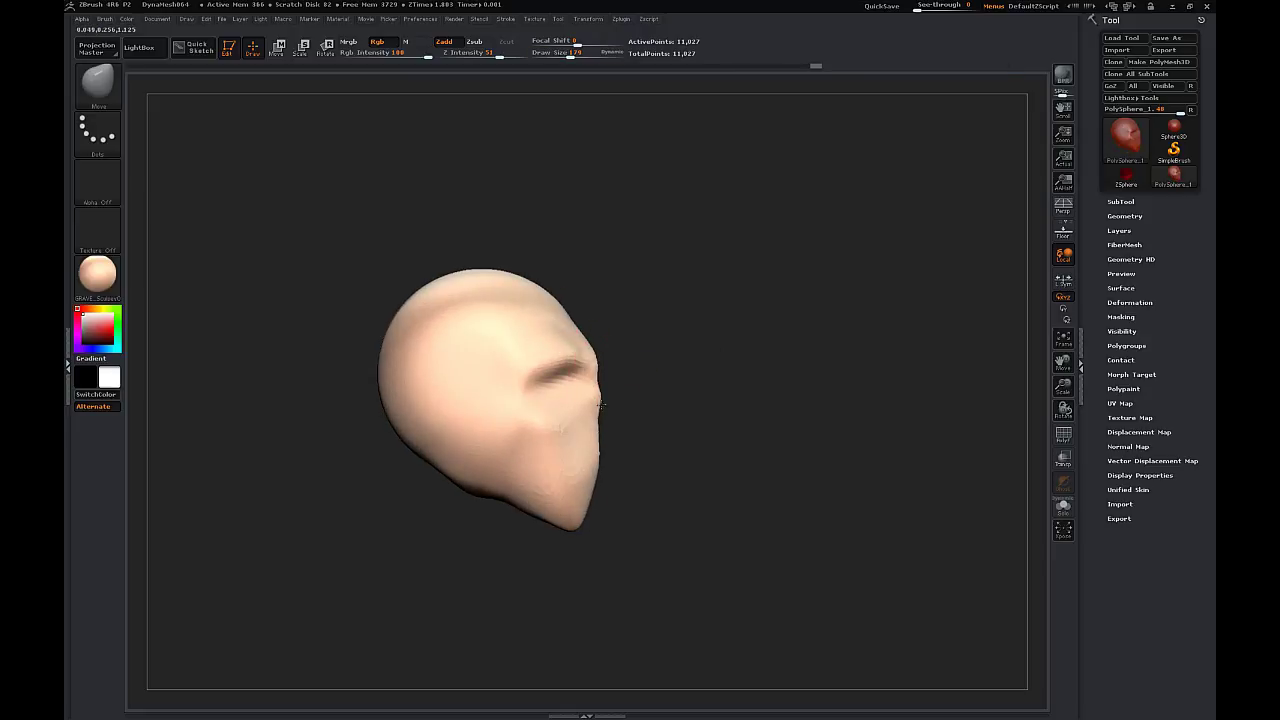
- Pull out a nose and rough lips and push in the cheeks with the Move brush at a reduced draw size
drag(652, 420, 586, 424)
key(s)
drag(672, 443, 675, 424)
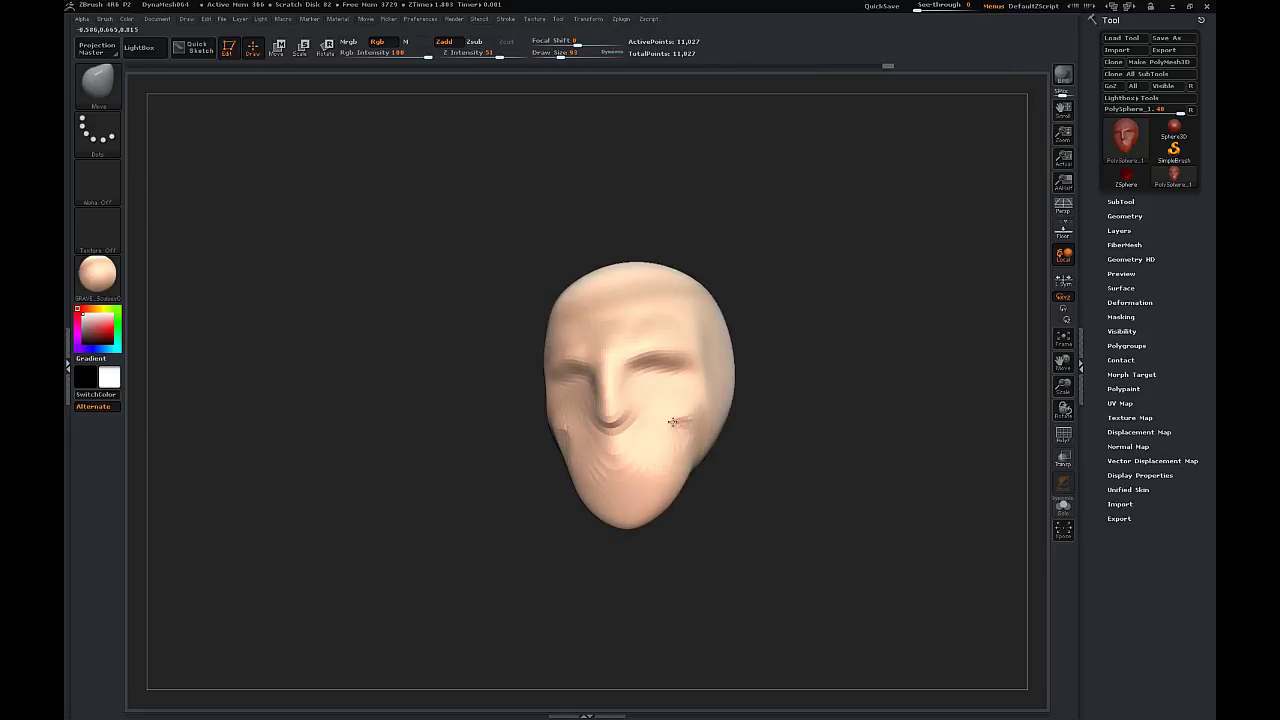
mouse_move(536, 475)
mouse_down()
mouse_move(697, 467)
mouse_move(757, 383)
mouse_up()
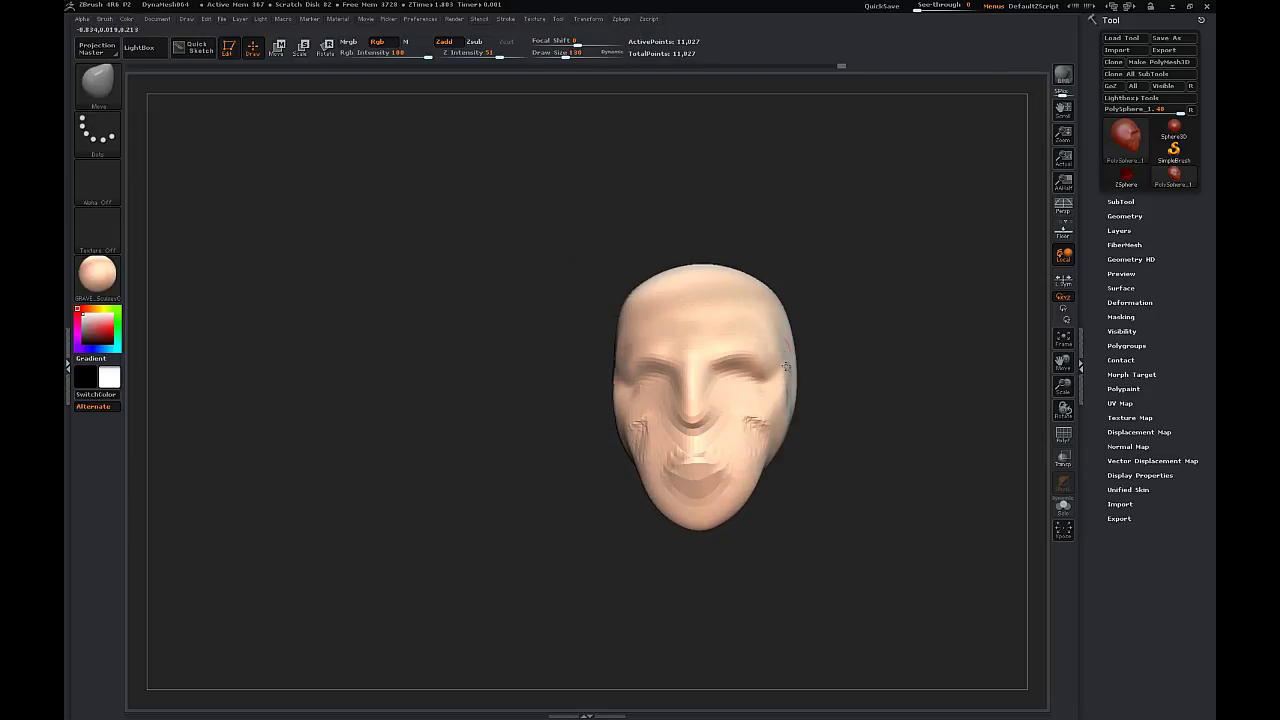
- Refine the cheekbones and the brow ridge above the eyes with a small Move brush
right_drag(786, 366, 777, 403)
key(s)
click(778, 402)
drag(777, 414, 744, 436)
right_drag(742, 390, 736, 421)
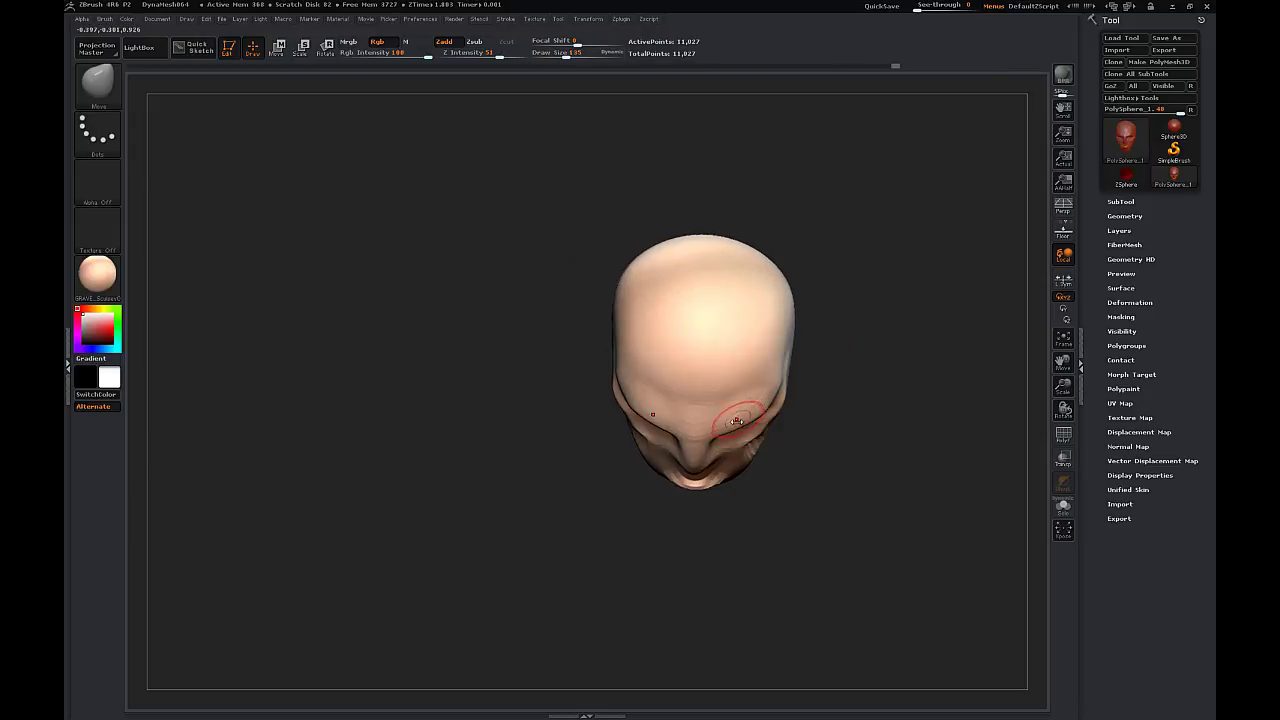
drag(740, 419, 758, 410)
- Round out the forehead and extend the back of the skull with the Move brush at draw size 272
mouse_move(812, 418)
right_down()
mouse_move(871, 320)
mouse_move(894, 340)
right_up()
key(s)
click(835, 431)
drag(795, 332, 806, 324)
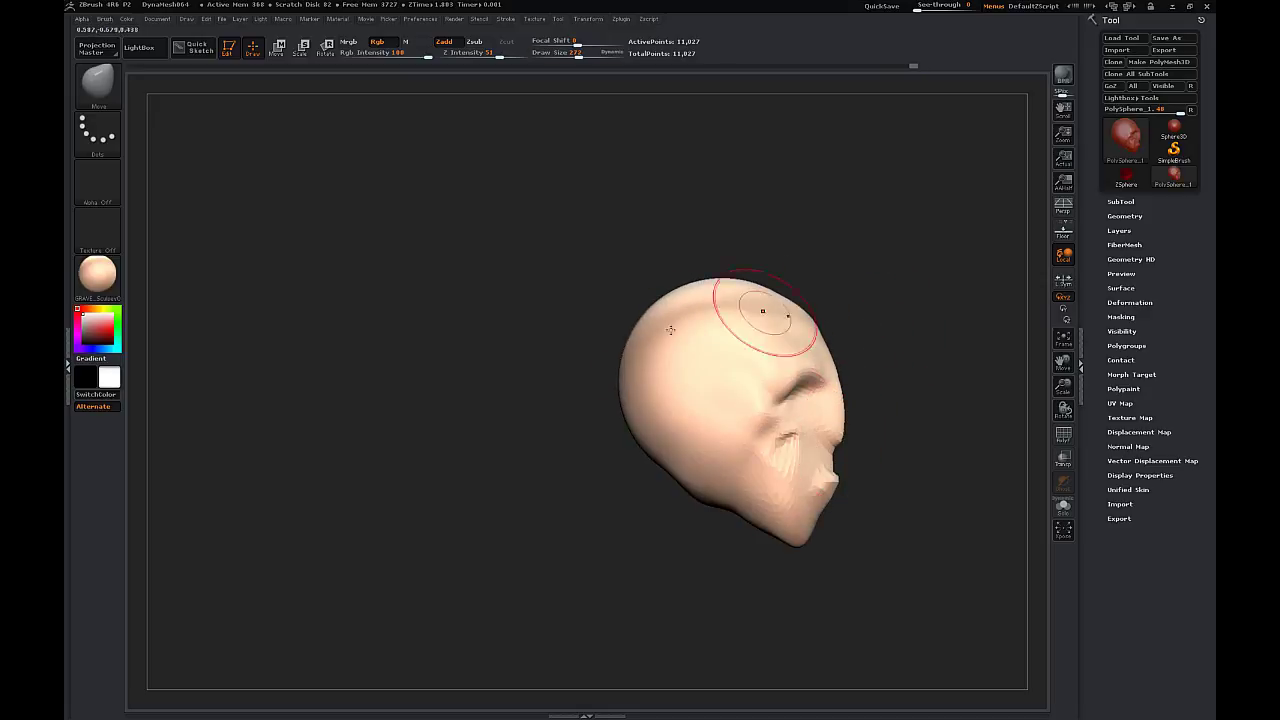
key(s)
click(696, 331)
drag(652, 345, 630, 334)
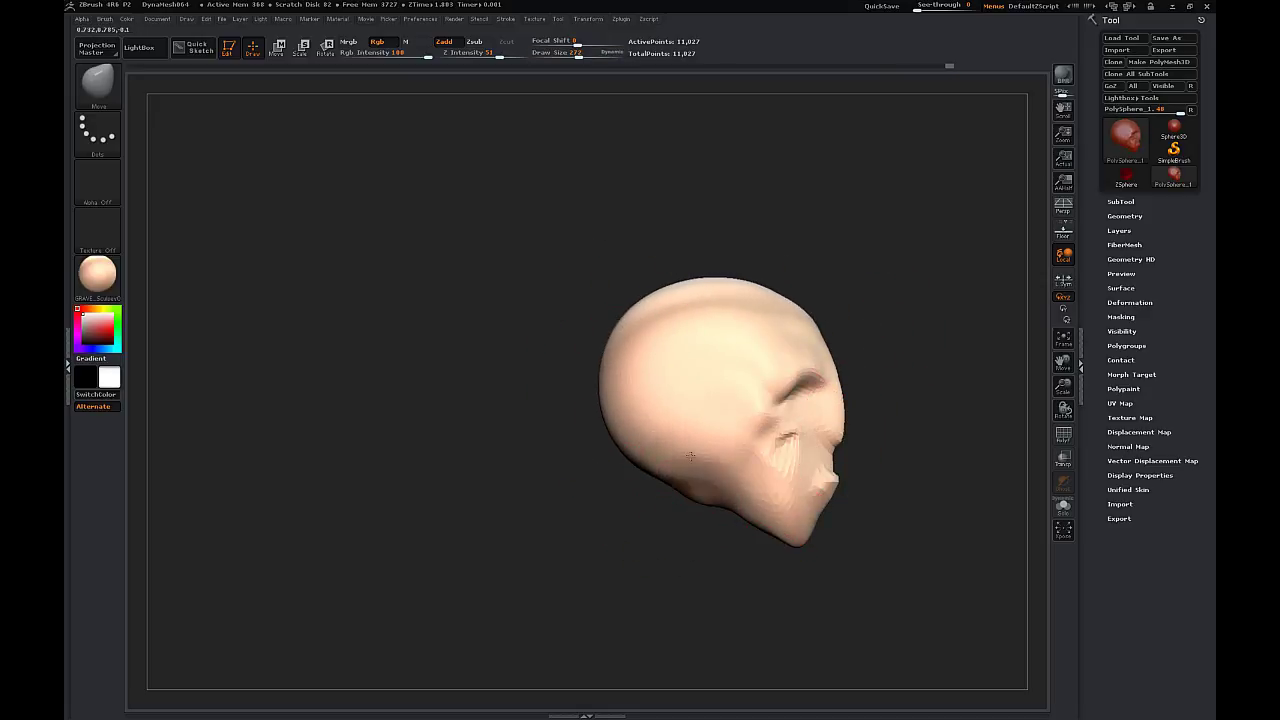
drag(690, 456, 695, 440)
- Adjust the underside of the jaw and the outline of the skull with the Move brush
right_drag(896, 331, 722, 412)
drag(652, 486, 661, 476)
right_drag(674, 489, 695, 489)
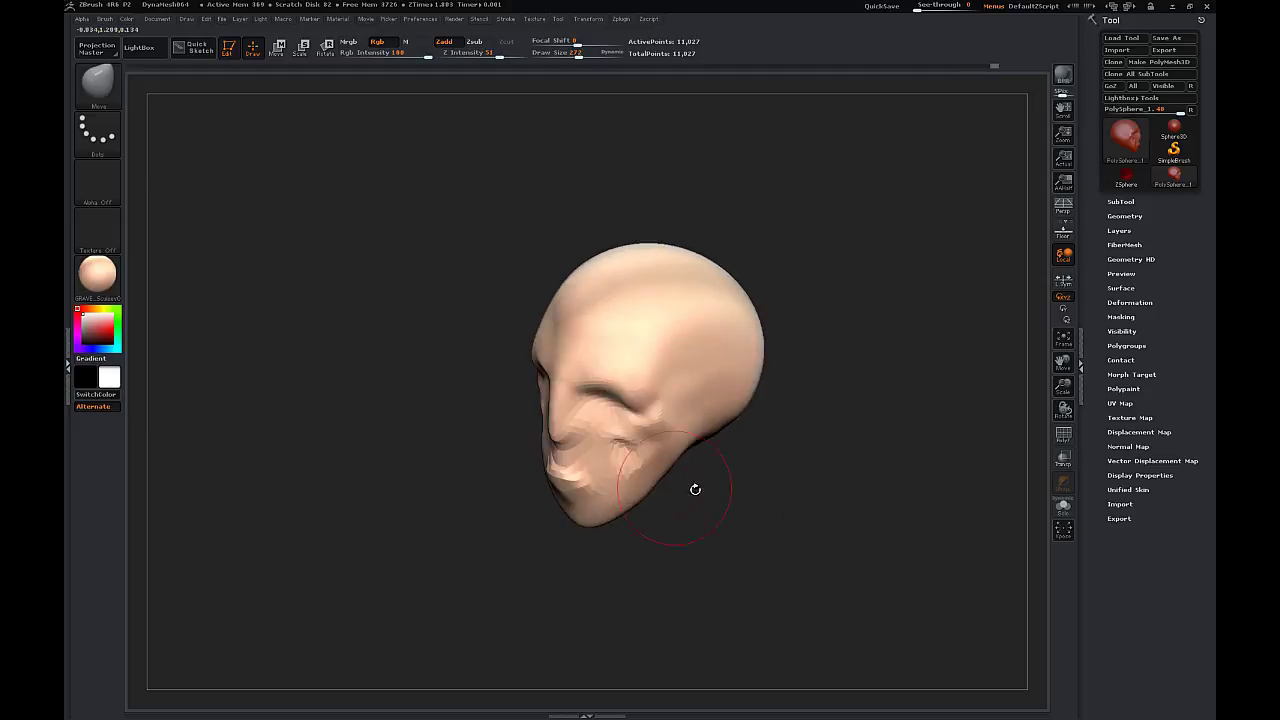
drag(695, 489, 650, 485)
drag(741, 474, 752, 478)
drag(794, 366, 783, 357)
- Mask an ear-shaped patch on the sides of the head, invert the mask and return to the Move brush
drag(852, 396, 890, 402)
mouse_move(786, 402)
mouse_down()
mouse_move(883, 454)
mouse_move(830, 444)
mouse_move(811, 266)
mouse_move(838, 365)
mouse_move(877, 317)
mouse_move(858, 340)
mouse_up()
key([)
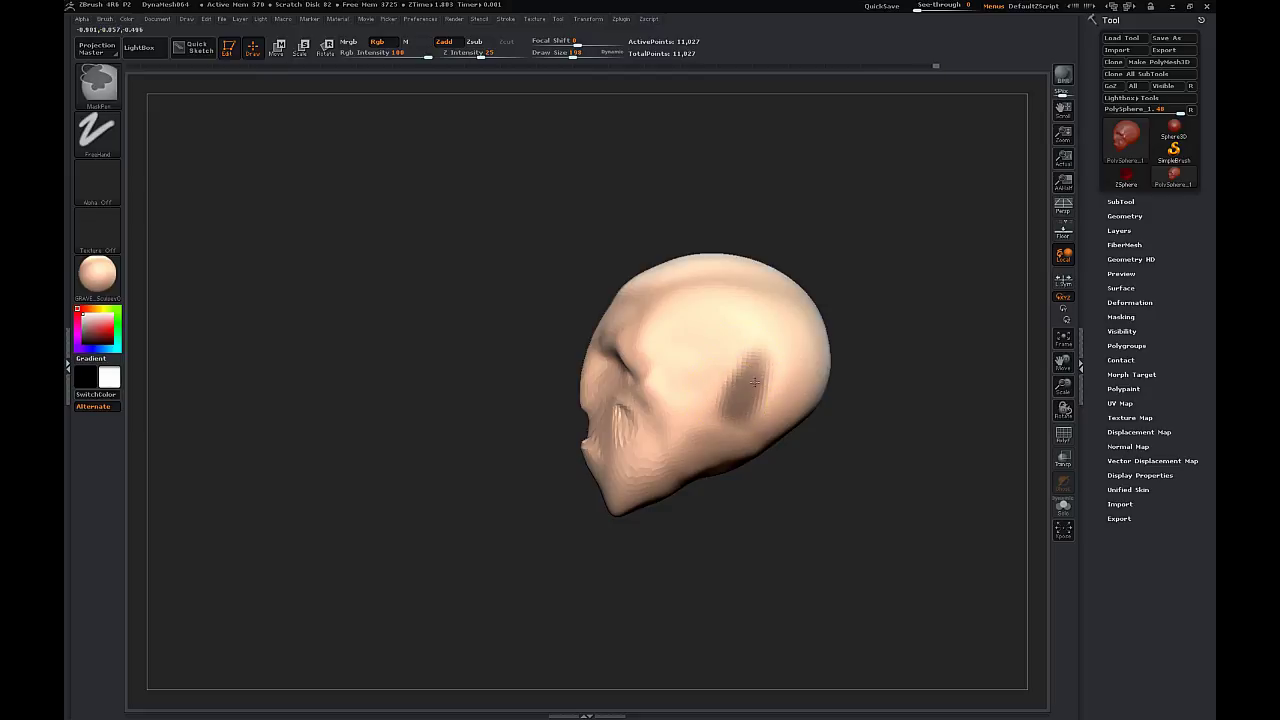
key(b)
key(m)
key(v)
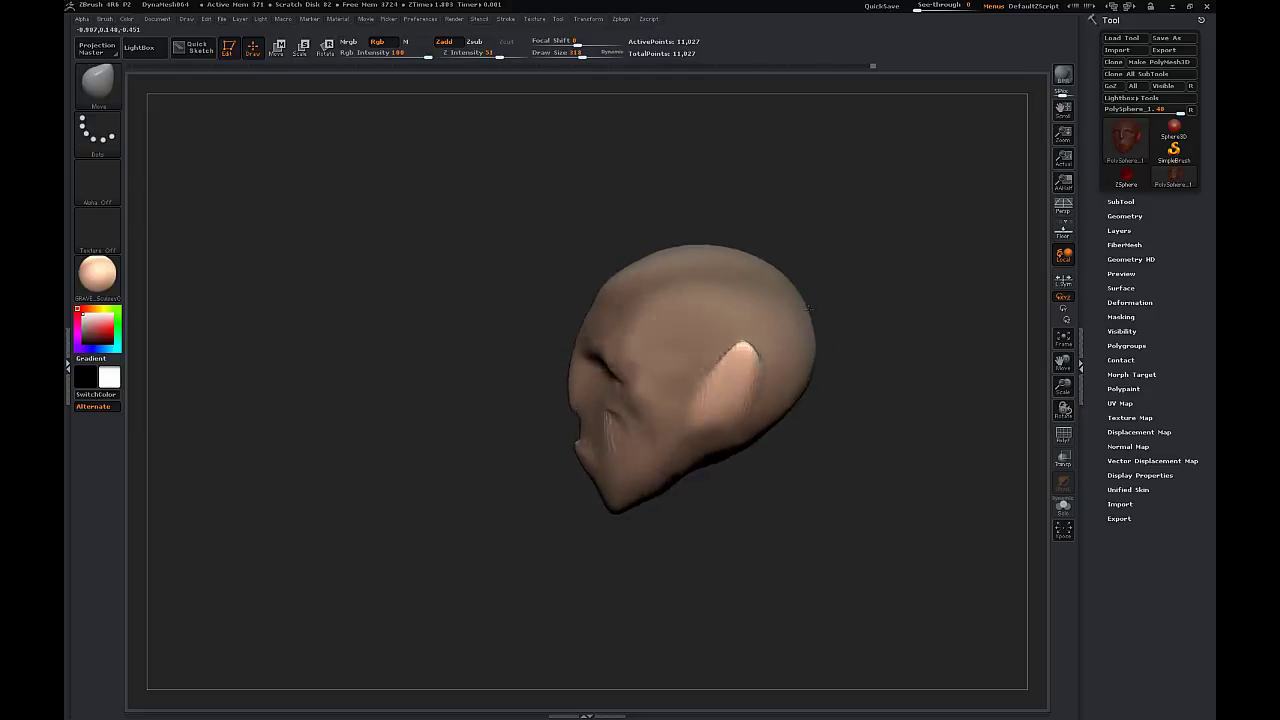
- Pull the unmasked patches outward into pointed ears and clear the mask
drag(808, 309, 880, 318)
drag(738, 352, 748, 345)
mouse_move(892, 370)
mouse_down()
mouse_move(922, 365)
mouse_move(830, 317)
mouse_up()
drag(747, 372, 787, 369)
ctrl+drag(537, 243, 776, 177)
drag(795, 280, 810, 283)
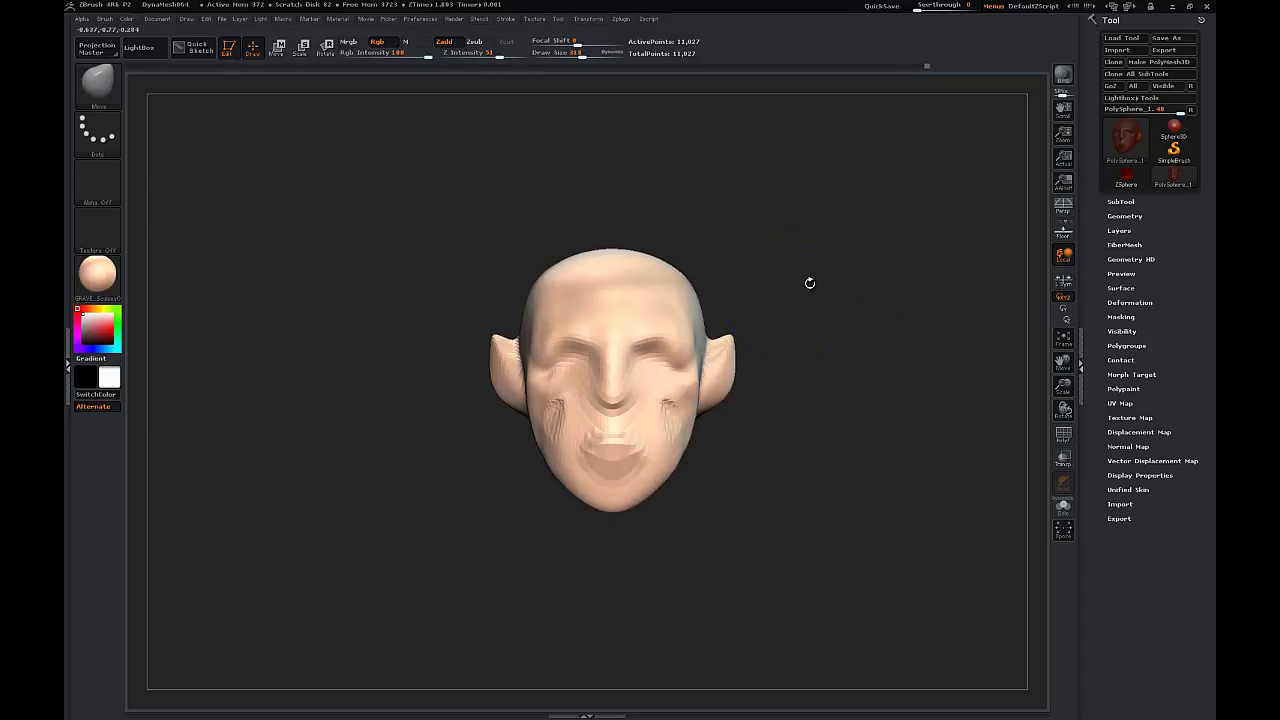
- Shape the nose's underside and profile and the corners of the mouth with a small Move brush
key(s)
drag(614, 393, 592, 392)
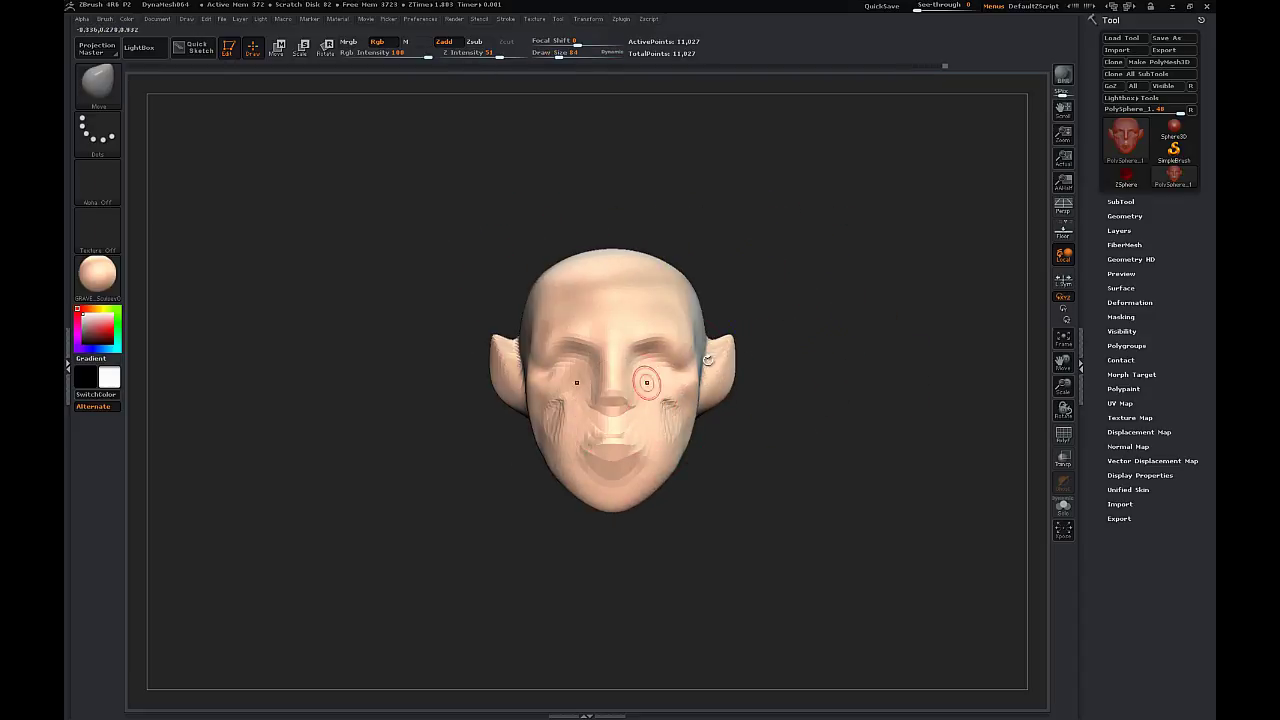
right_drag(708, 360, 840, 362)
drag(611, 384, 619, 385)
right_drag(715, 388, 593, 394)
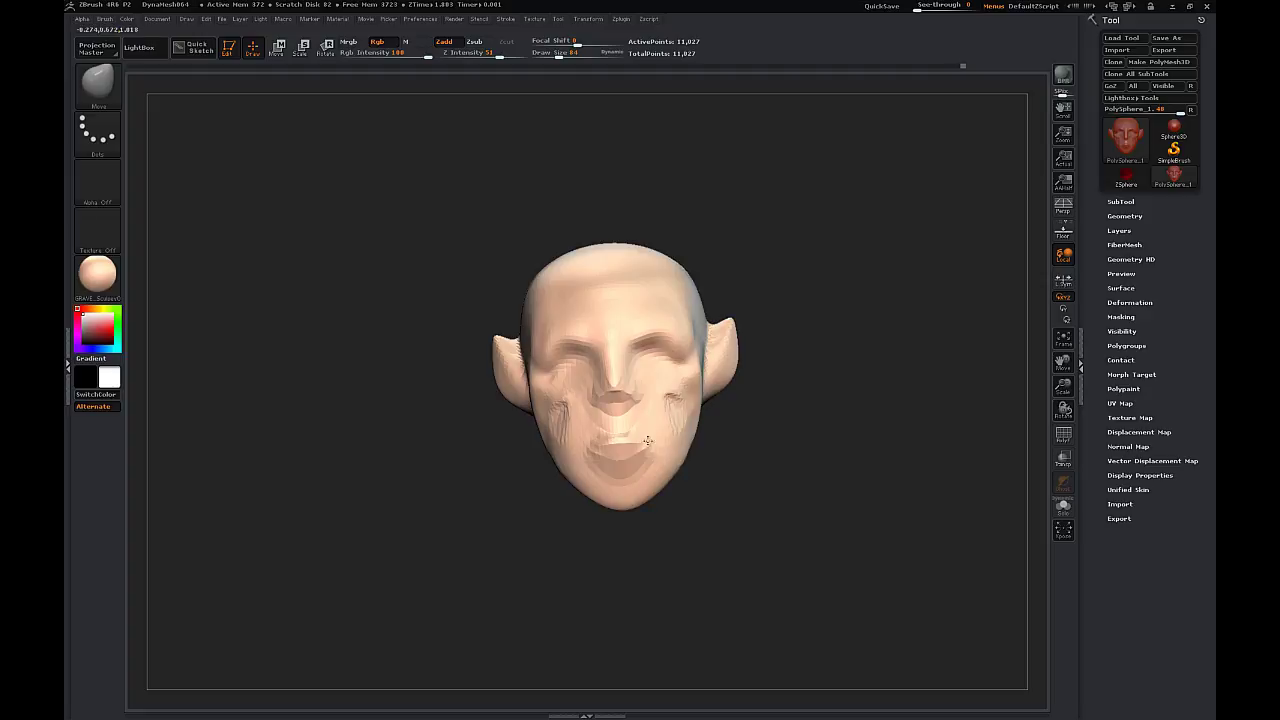
drag(715, 398, 814, 391)
drag(645, 443, 664, 440)
drag(790, 390, 610, 365)
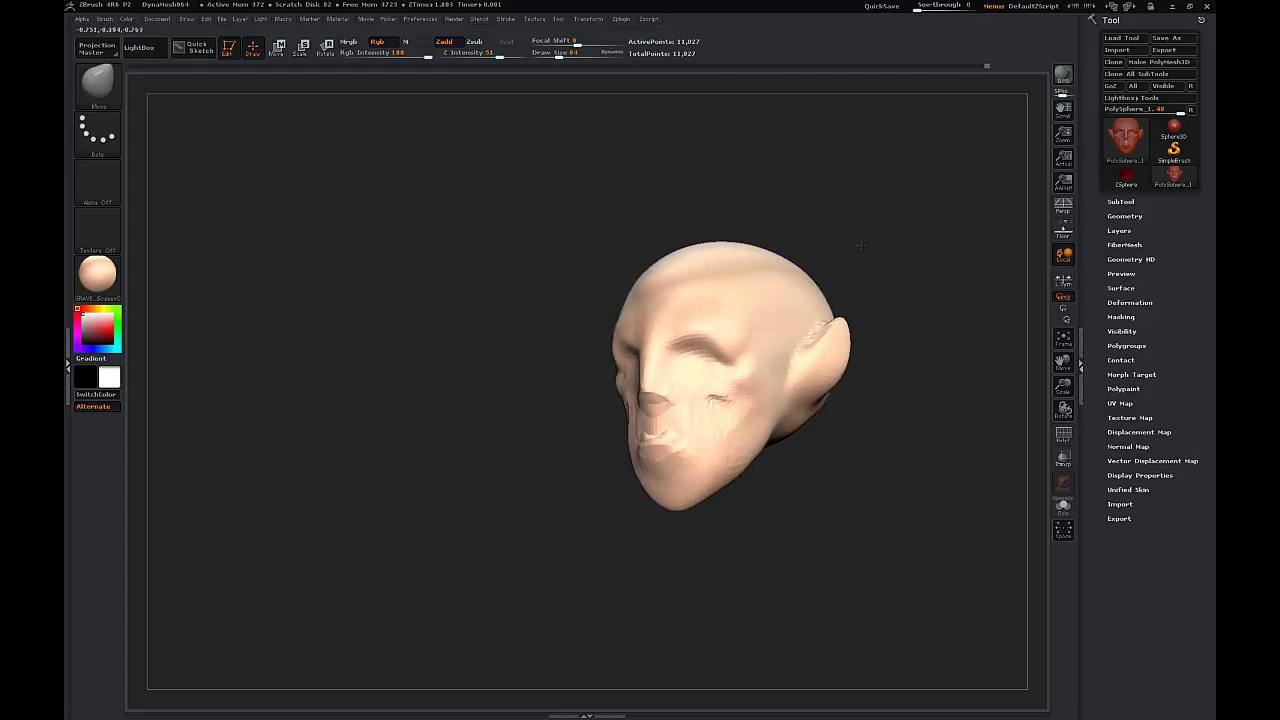
- Mask the ears and invert the mask to protect the rest of the head
drag(800, 290, 878, 282)
drag(847, 404, 930, 376)
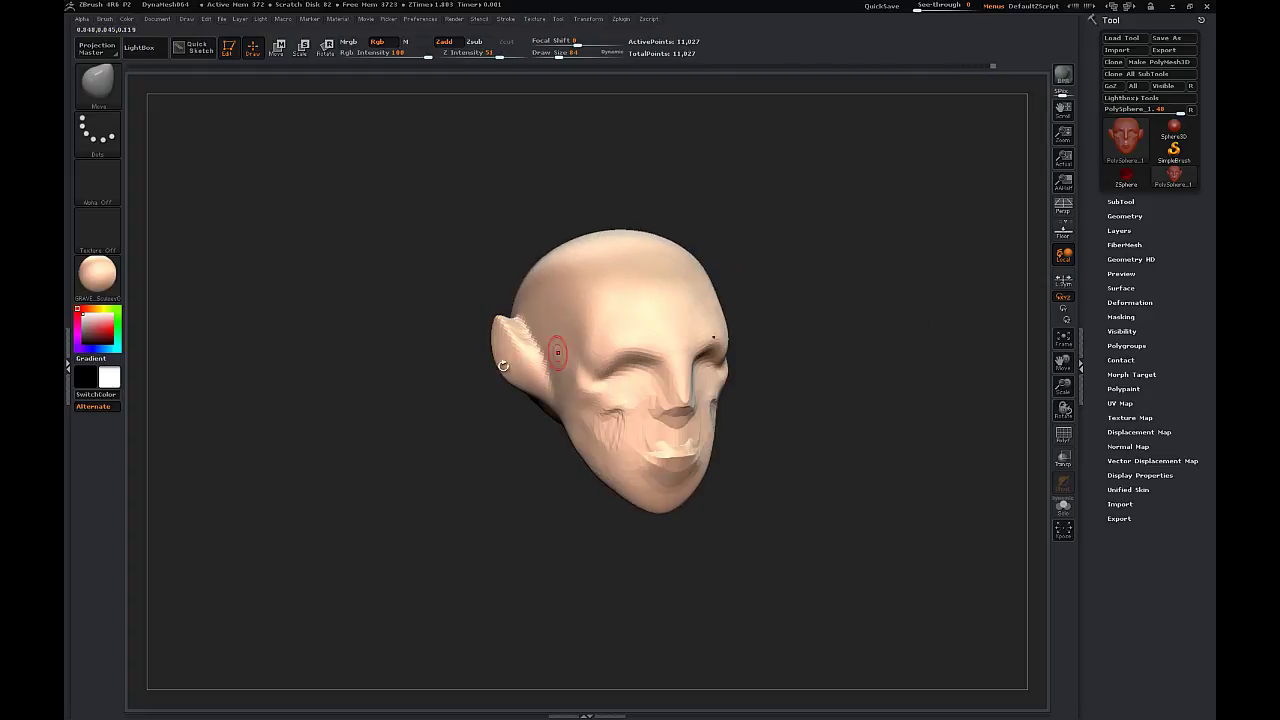
mouse_move(512, 332)
ctrl+mouse_down()
mouse_move(526, 378)
mouse_move(428, 414)
ctrl+mouse_up()
ctrl+click(514, 398)
- Push in the inner ears to hollow them behind the rims, and clear the mask
drag(508, 358, 514, 382)
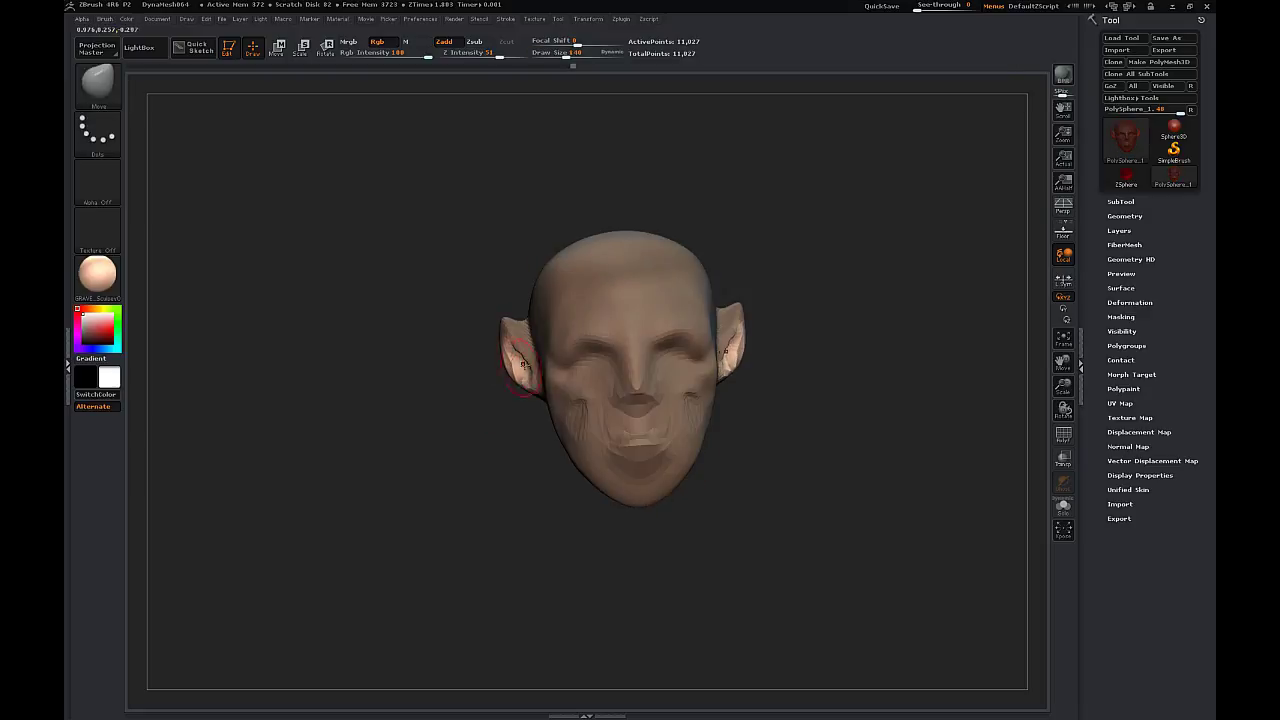
drag(385, 402, 466, 405)
drag(792, 271, 836, 272)
drag(523, 360, 516, 364)
drag(768, 258, 739, 256)
ctrl+drag(739, 256, 709, 296)
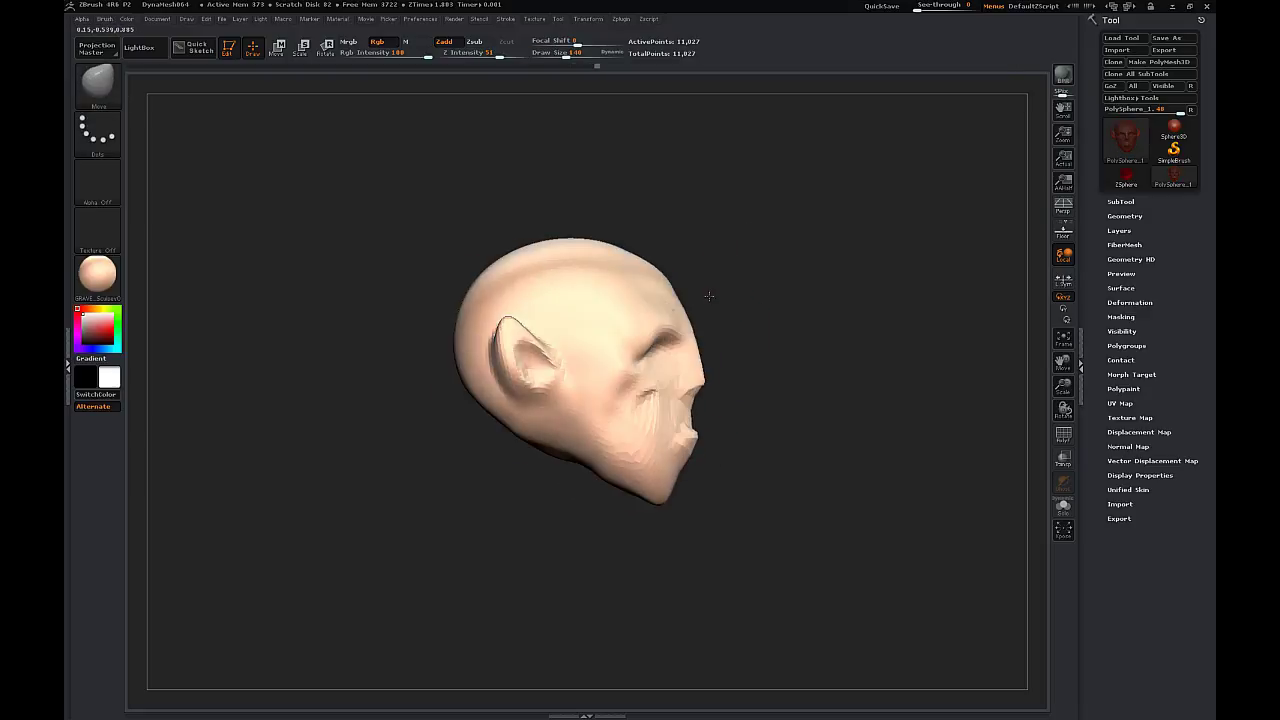
- Mask a round patch on each side of the forehead at draw size 223 and invert the mask
drag(800, 305, 732, 310)
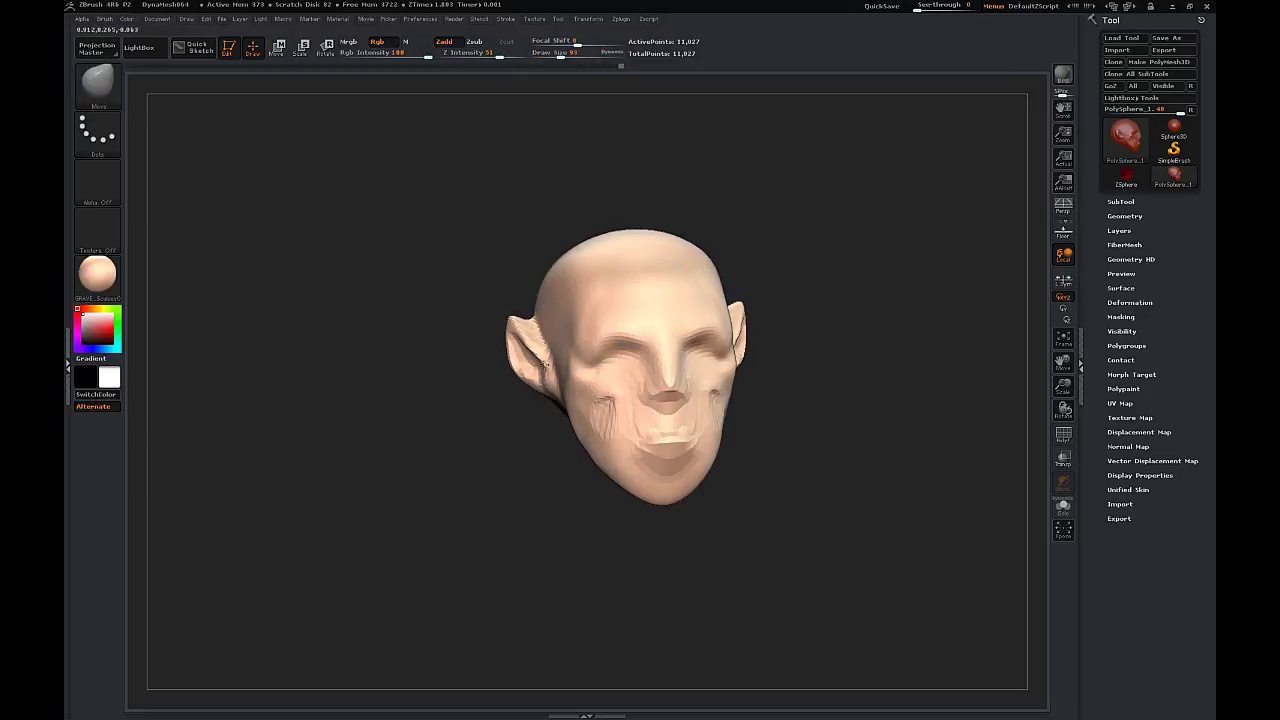
drag(694, 232, 743, 251)
mouse_move(880, 255)
mouse_down()
mouse_move(771, 257)
mouse_move(812, 262)
mouse_up()
key(s)
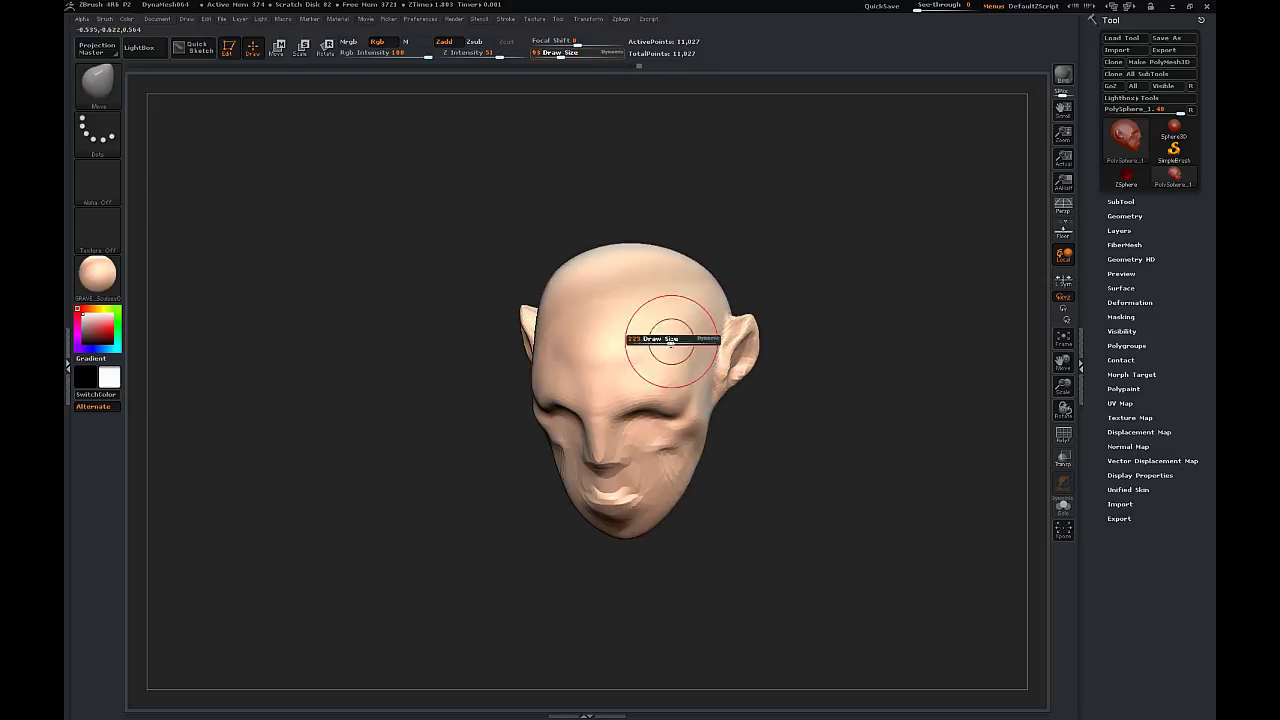
drag(671, 340, 685, 341)
mouse_move(830, 388)
mouse_down()
mouse_move(713, 394)
mouse_move(812, 376)
mouse_up()
drag(791, 251, 793, 277)
mouse_move(690, 312)
ctrl+mouse_down()
mouse_move(690, 330)
mouse_move(678, 307)
ctrl+mouse_up()
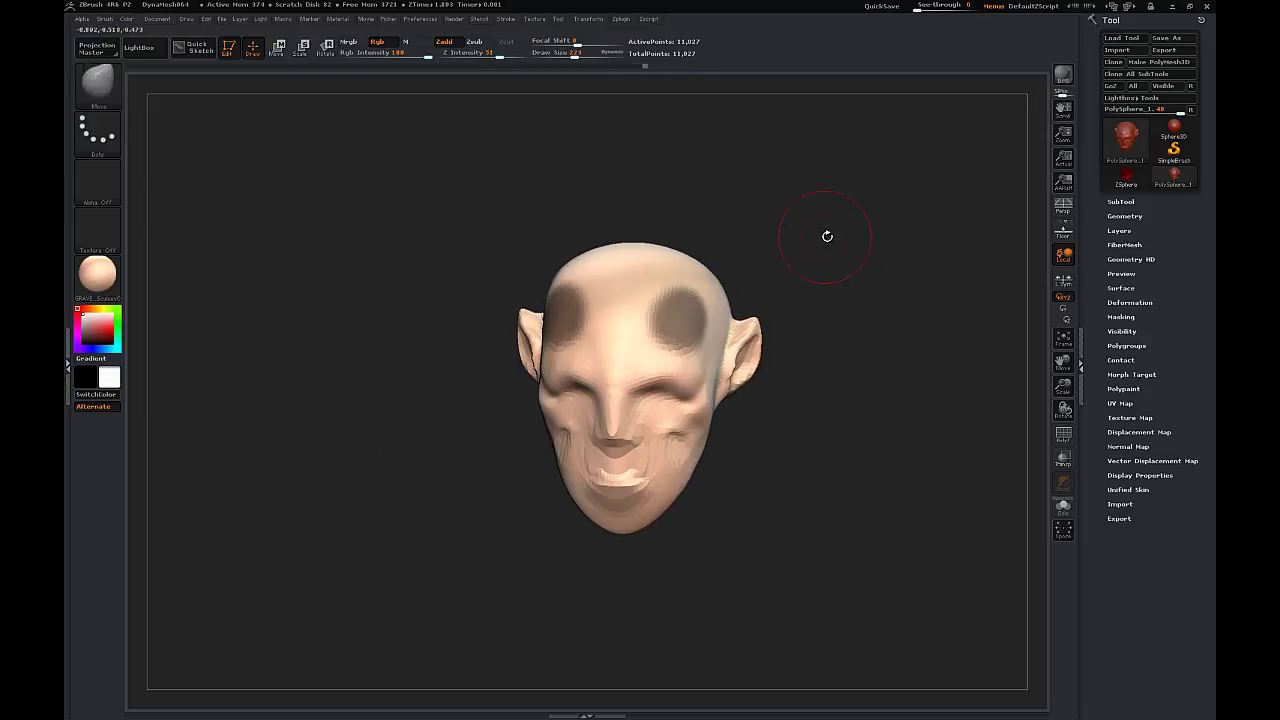
ctrl+click(826, 237)
- Pull the unmasked forehead patches out and upward into two horns with the Move brush at draw size 527
drag(826, 237, 736, 246)
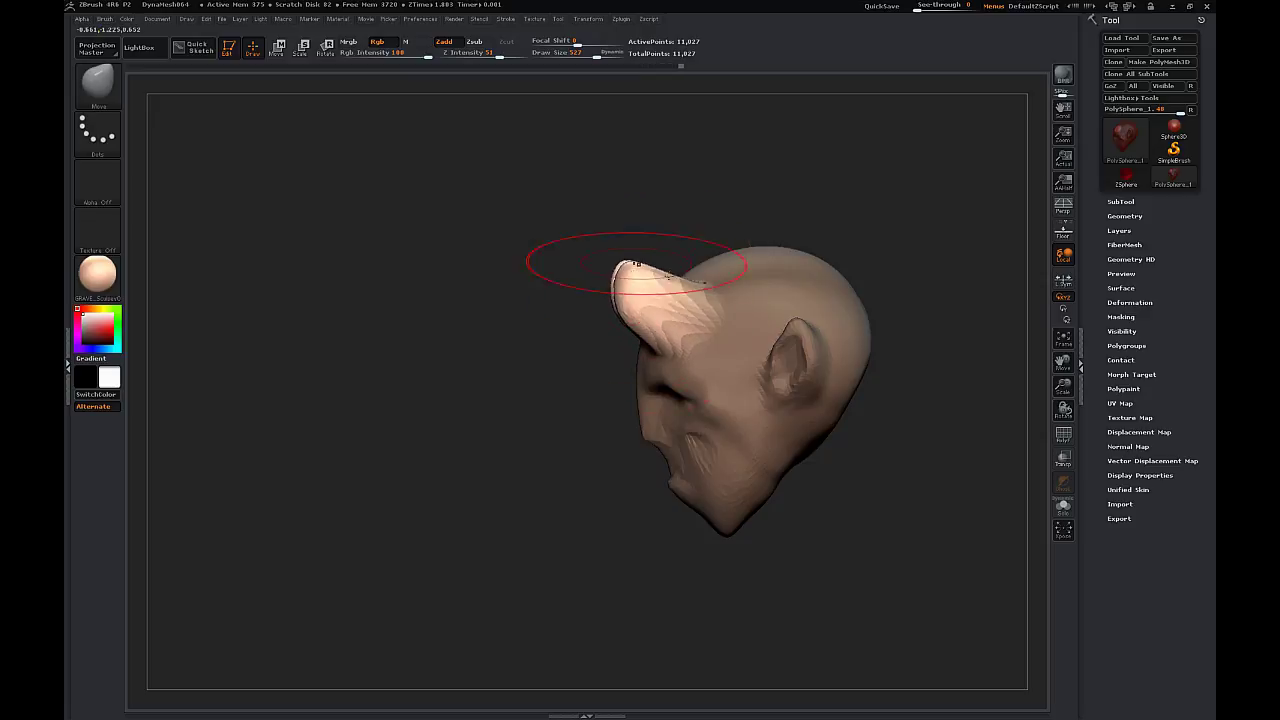
drag(619, 303, 610, 268)
drag(540, 290, 625, 280)
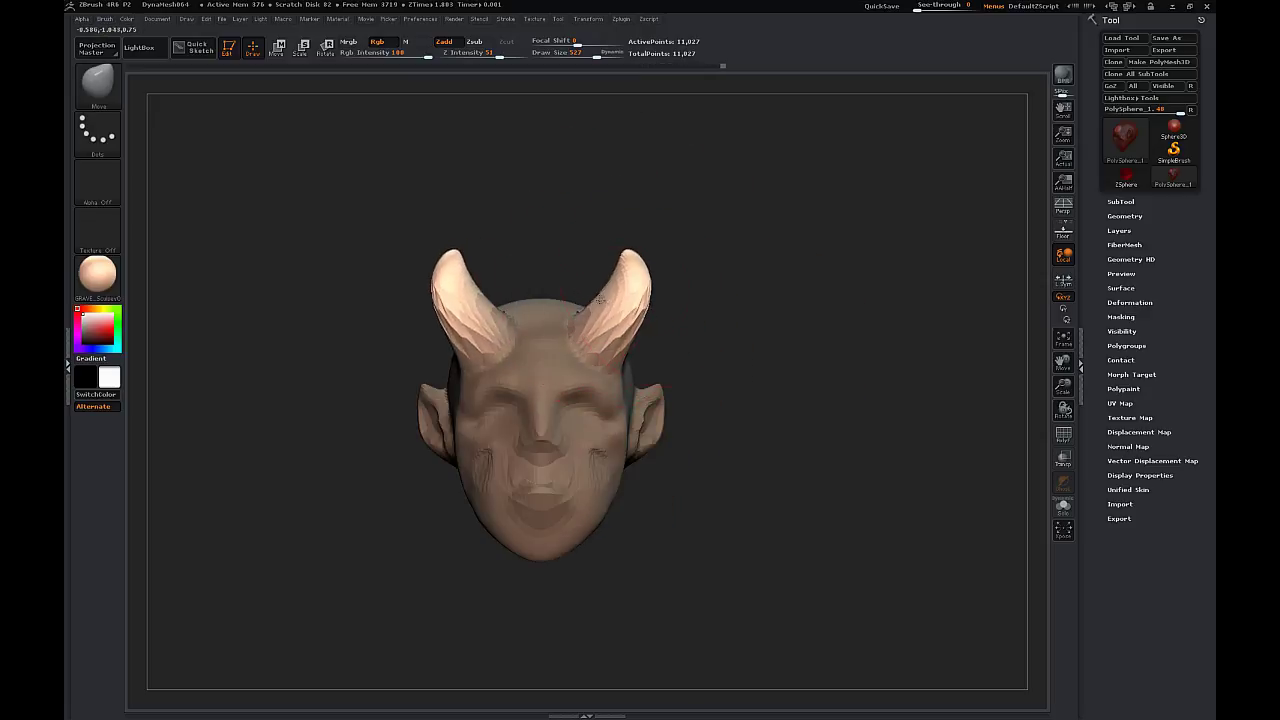
- Curve and refine the two horns with the Move brush at draw size 185, and clear the mask
drag(715, 295, 579, 294)
drag(515, 288, 577, 286)
mouse_move(540, 282)
mouse_down()
mouse_move(576, 282)
mouse_move(565, 277)
mouse_up()
drag(520, 282, 566, 286)
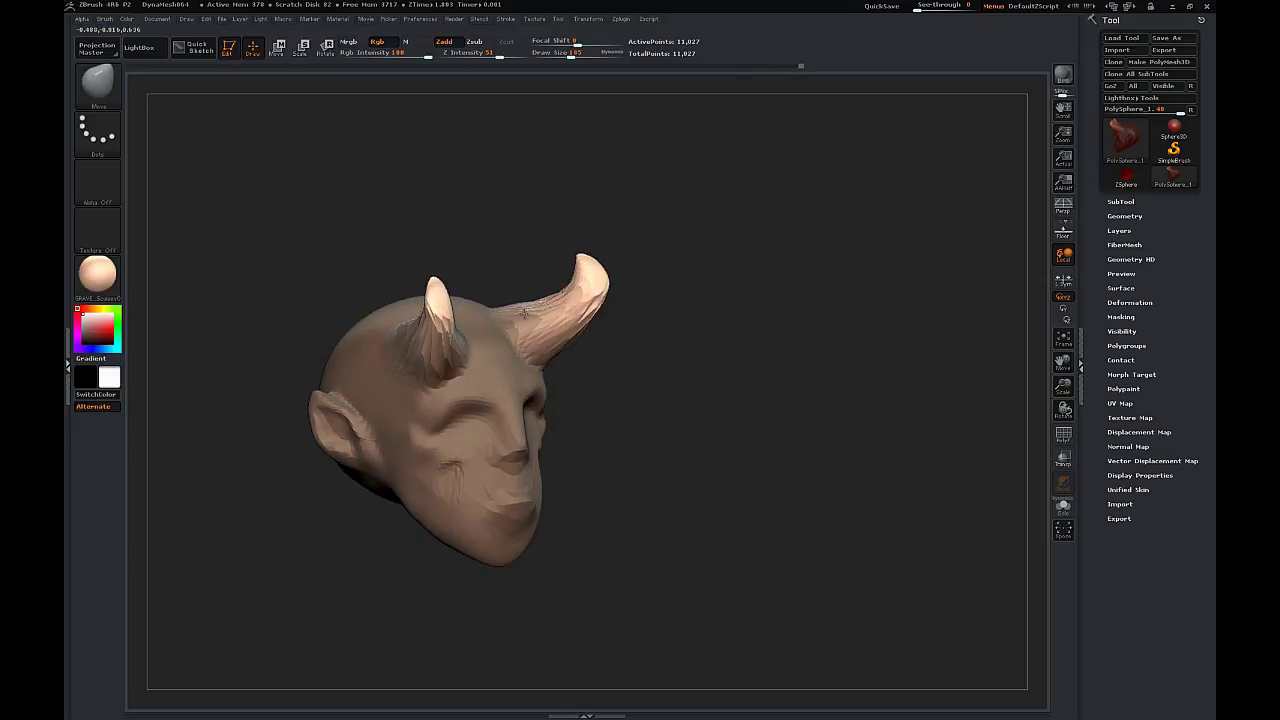
ctrl+drag(676, 292, 700, 318)
drag(589, 276, 597, 273)
drag(690, 270, 580, 274)
mouse_move(735, 272)
mouse_down()
mouse_move(797, 274)
mouse_move(730, 276)
mouse_up()
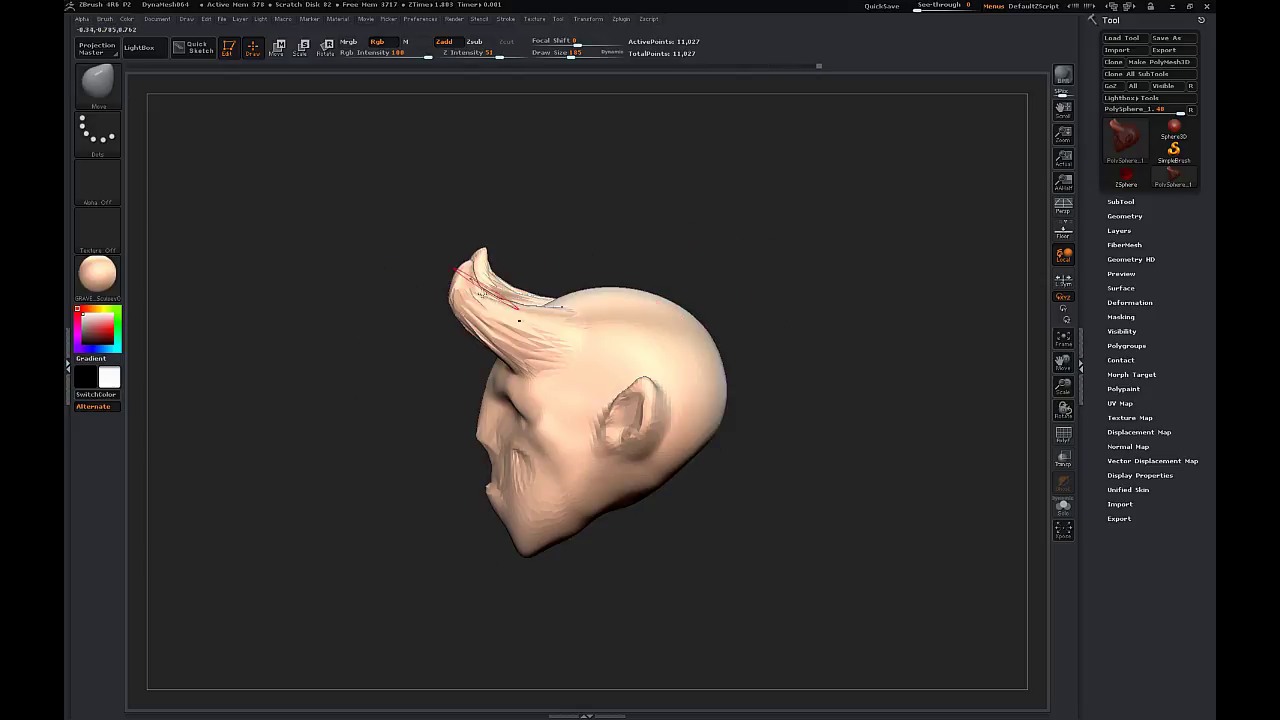
mouse_move(612, 250)
mouse_down()
mouse_move(697, 236)
mouse_move(590, 272)
mouse_move(522, 276)
mouse_up()
- Mask the neck area beneath the skull and behind the jaw at draw size 207, and invert the mask
key(s)
drag(556, 439, 561, 440)
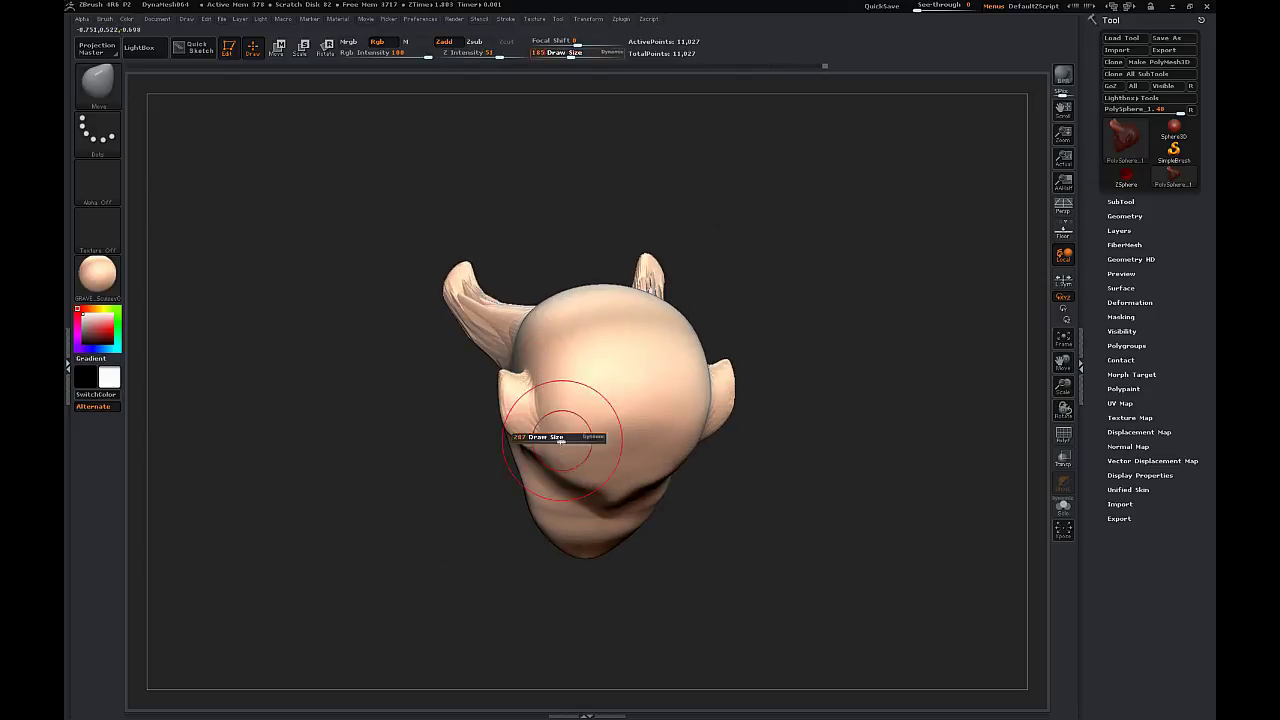
drag(715, 338, 778, 326)
ctrl+drag(605, 440, 638, 478)
drag(710, 521, 620, 518)
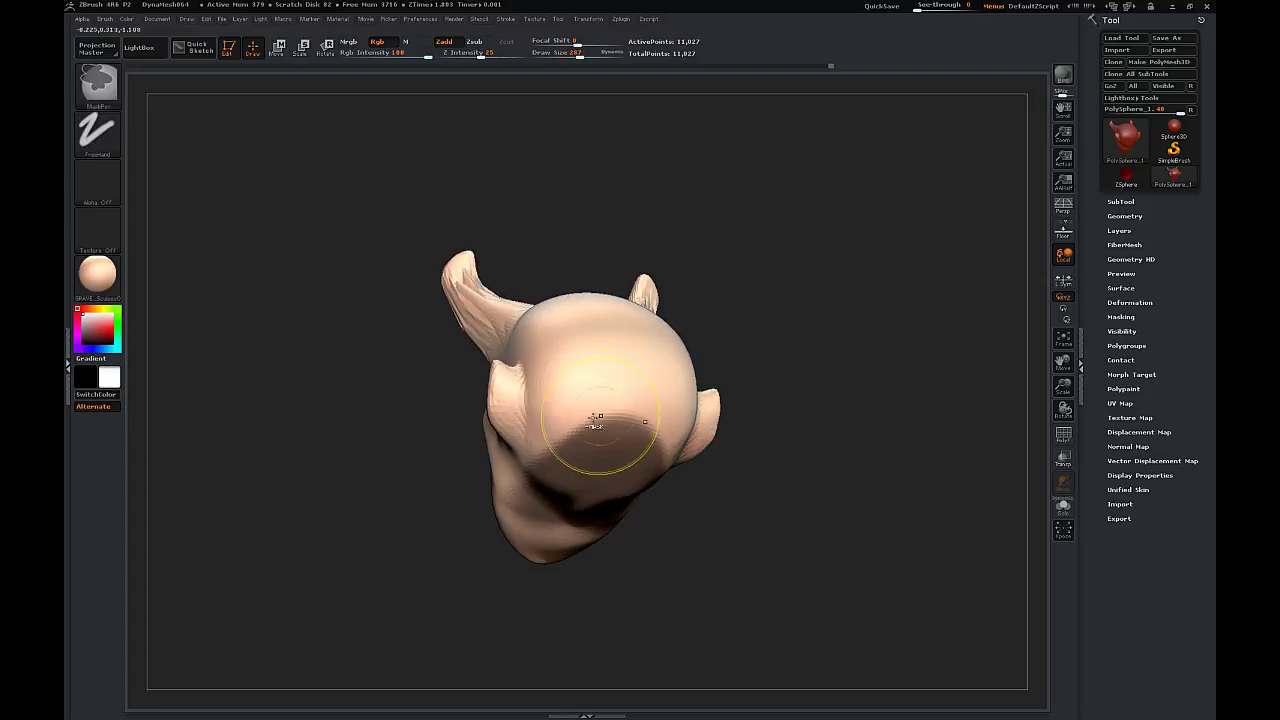
drag(706, 334, 748, 304)
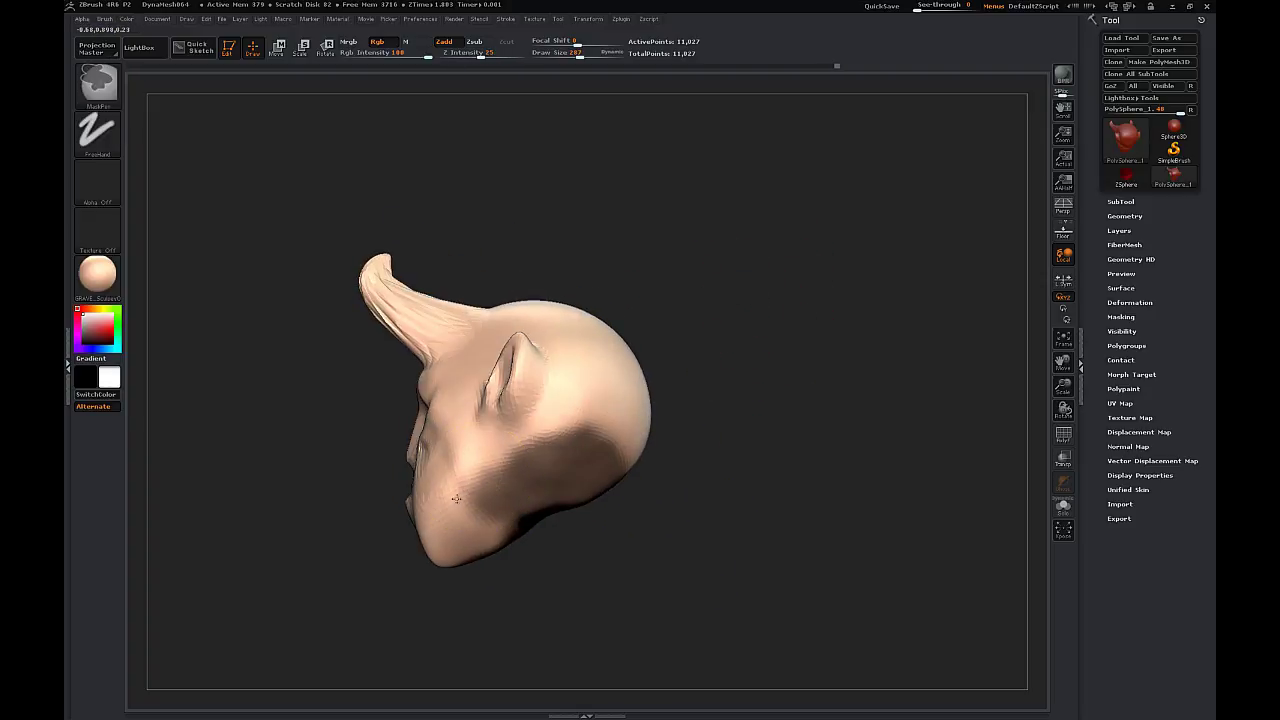
ctrl+drag(456, 499, 471, 472)
drag(716, 432, 735, 310)
ctrl+drag(545, 450, 600, 460)
drag(751, 260, 706, 334)
ctrl+click(706, 334)
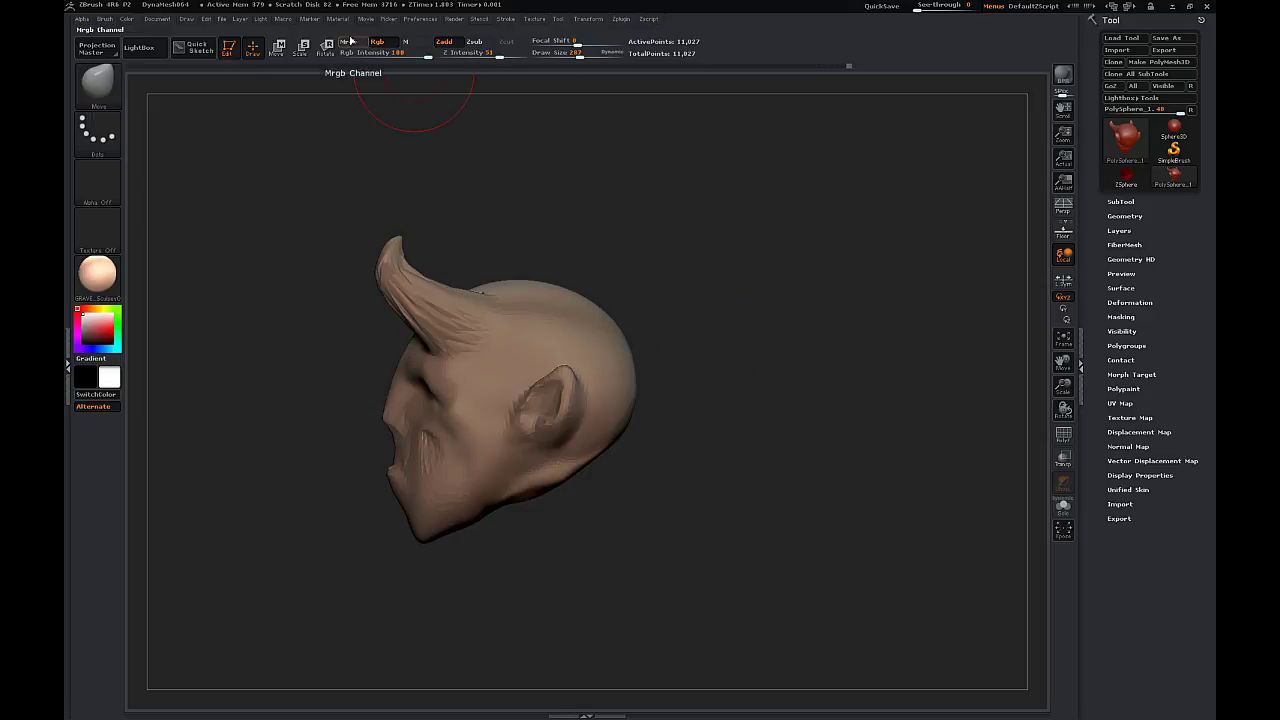
- Pull the unmasked neck area down out of the head with the Move transpose line, and clear the mask
click(279, 47)
drag(567, 471, 540, 228)
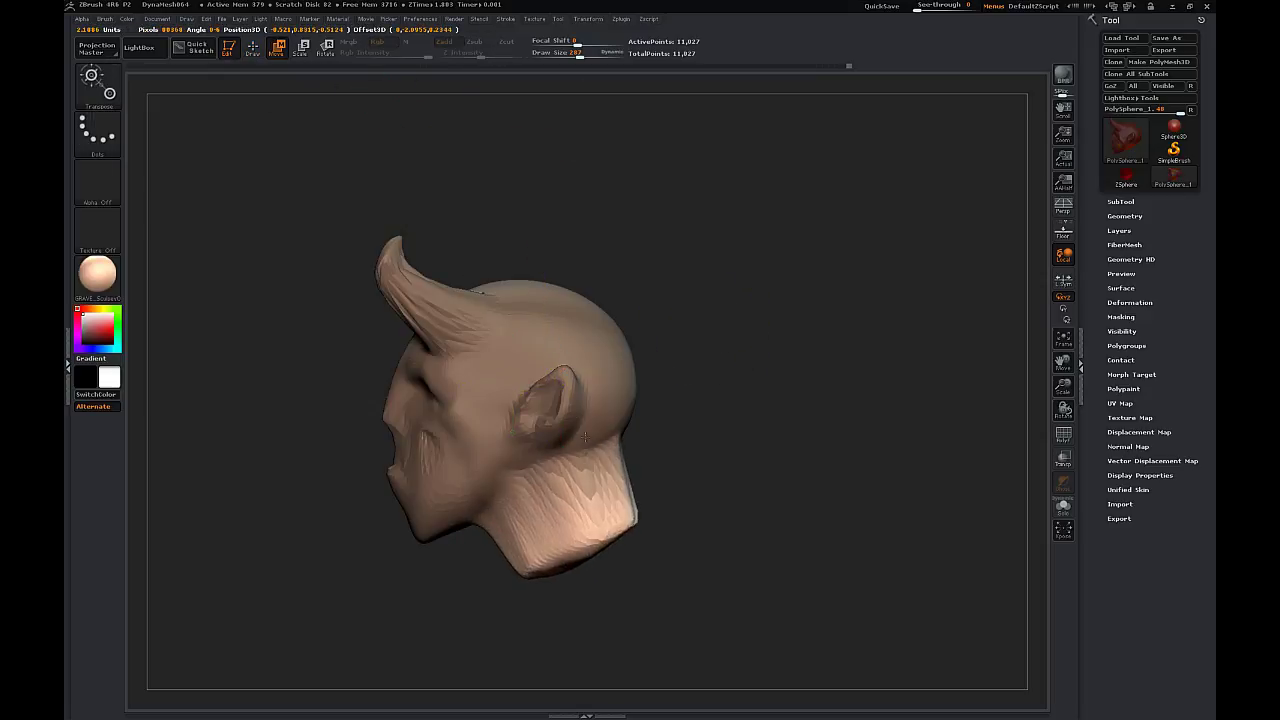
drag(585, 437, 600, 478)
ctrl+drag(706, 386, 732, 412)
- Reshape the neck with the Move brush, stretching its front edge down and its rear edge outward
drag(732, 400, 755, 397)
click(110, 100)
click(430, 280)
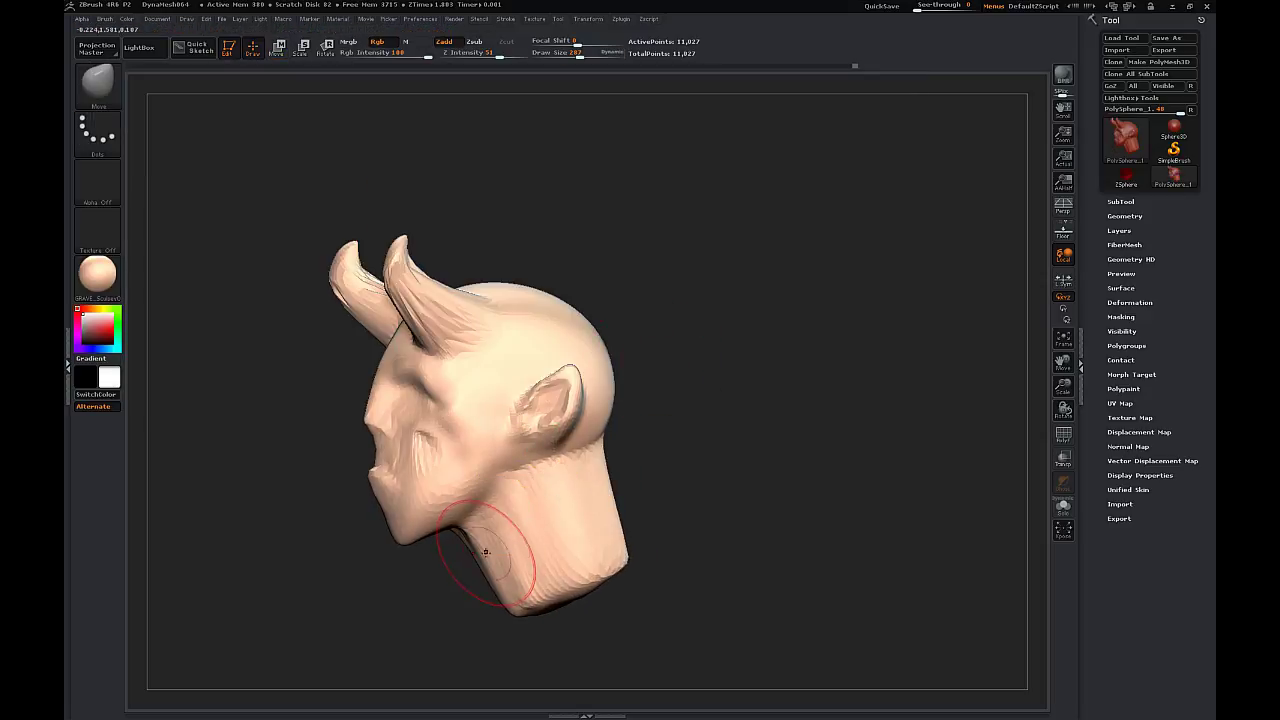
mouse_move(660, 500)
mouse_down()
mouse_move(735, 480)
mouse_move(660, 470)
mouse_up()
drag(560, 537, 575, 537)
mouse_move(645, 530)
mouse_down()
mouse_move(671, 506)
mouse_move(600, 510)
mouse_up()
drag(500, 605, 484, 645)
mouse_move(700, 420)
mouse_down()
mouse_move(658, 434)
mouse_move(715, 425)
mouse_up()
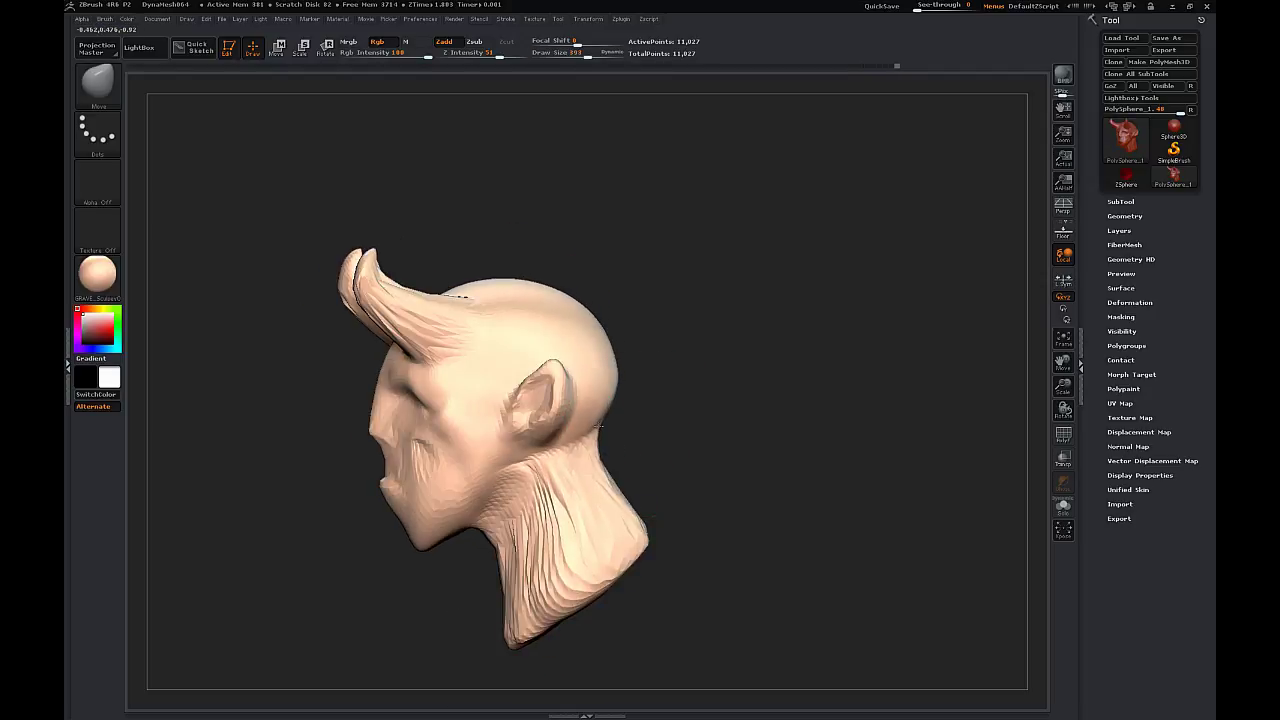
drag(690, 550, 760, 545)
drag(676, 580, 650, 665)
drag(745, 540, 671, 526)
drag(780, 445, 850, 404)
- Shape the chin and the underside of the jaw with a smaller Move brush
key(s)
drag(659, 414, 644, 438)
key(s)
drag(632, 494, 592, 503)
drag(598, 517, 598, 525)
drag(665, 492, 597, 520)
drag(735, 510, 645, 515)
- Form the brow ridge and inner eye sockets with the Move brush, working at draw sizes 185 and 125
key(s)
drag(692, 382, 682, 378)
mouse_move(730, 420)
mouse_down()
mouse_move(790, 410)
mouse_move(692, 363)
mouse_move(597, 342)
mouse_up()
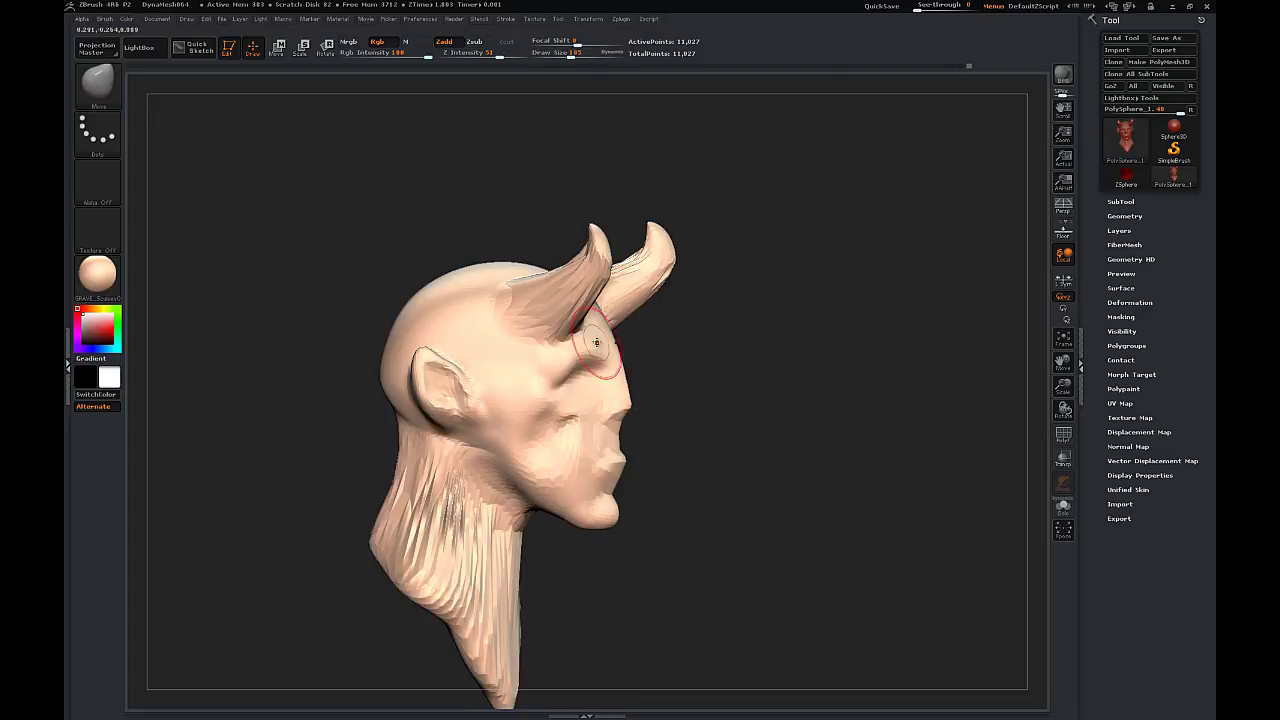
drag(700, 339, 880, 347)
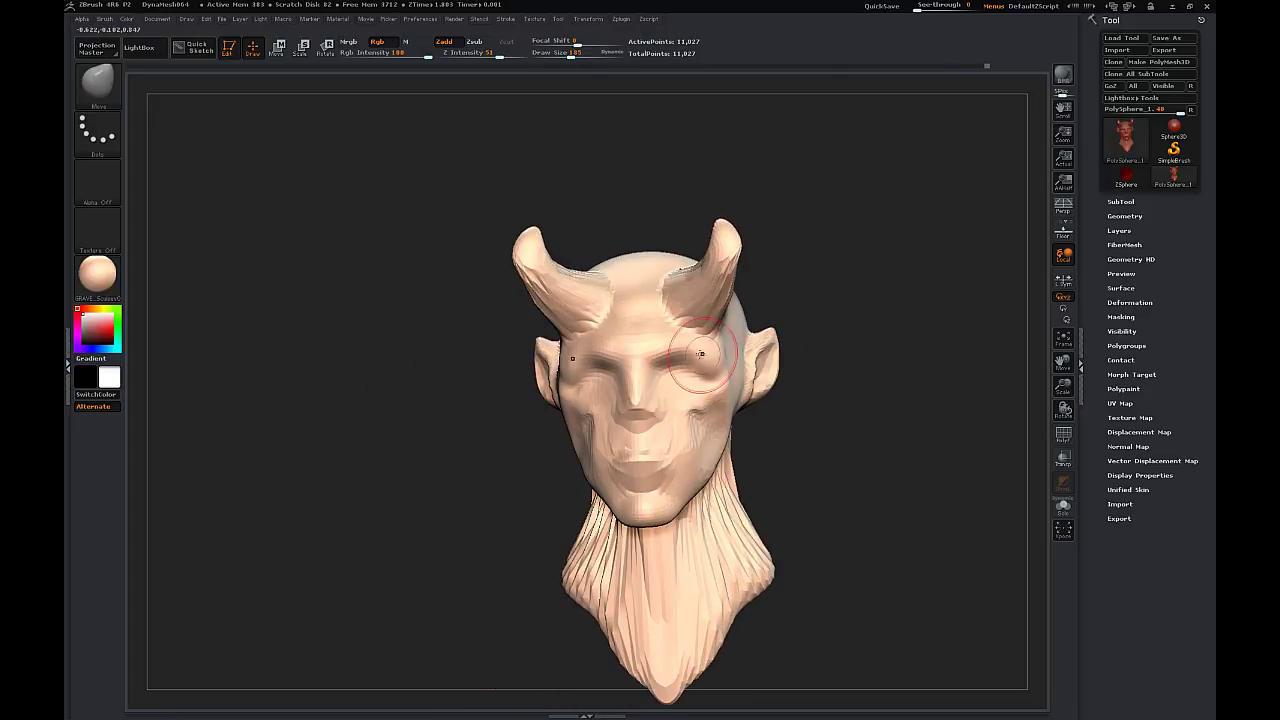
drag(808, 375, 668, 447)
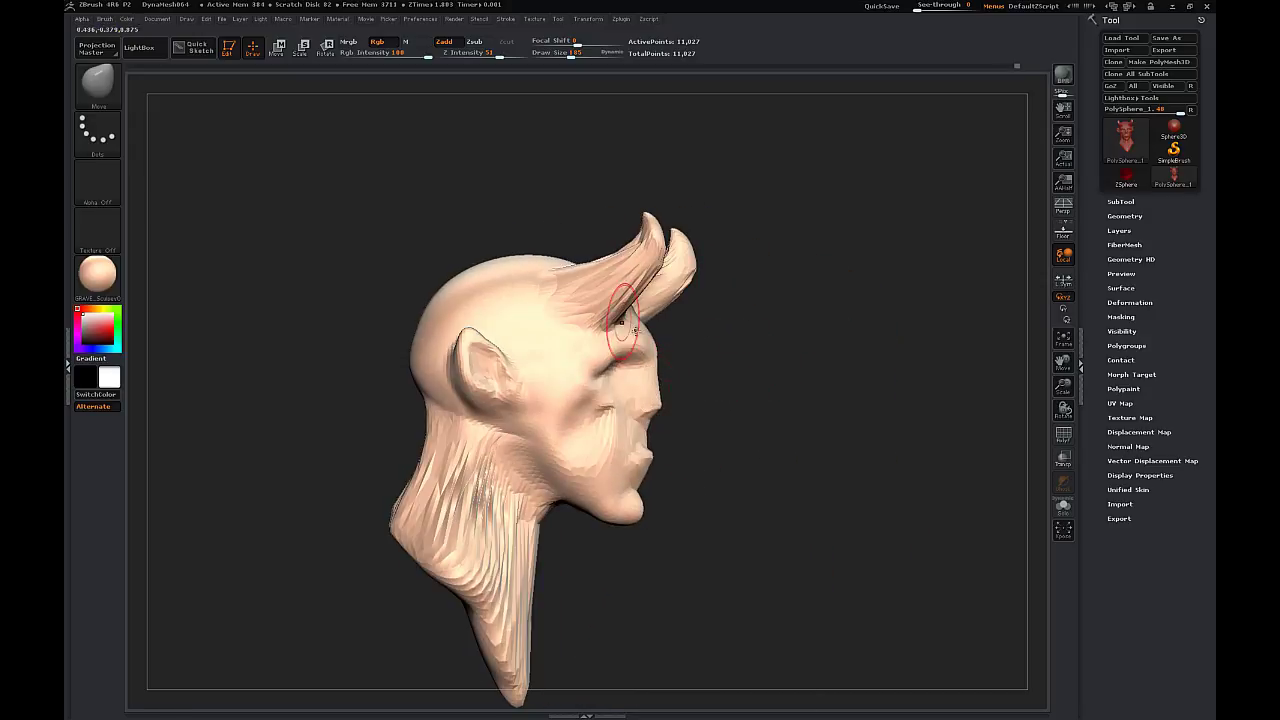
mouse_move(764, 378)
mouse_down()
mouse_move(702, 376)
mouse_move(716, 374)
mouse_up()
key(bracketleft)
key(bracketleft)
key(bracketleft)
key(bracketleft)
key(bracketleft)
key(bracketleft)
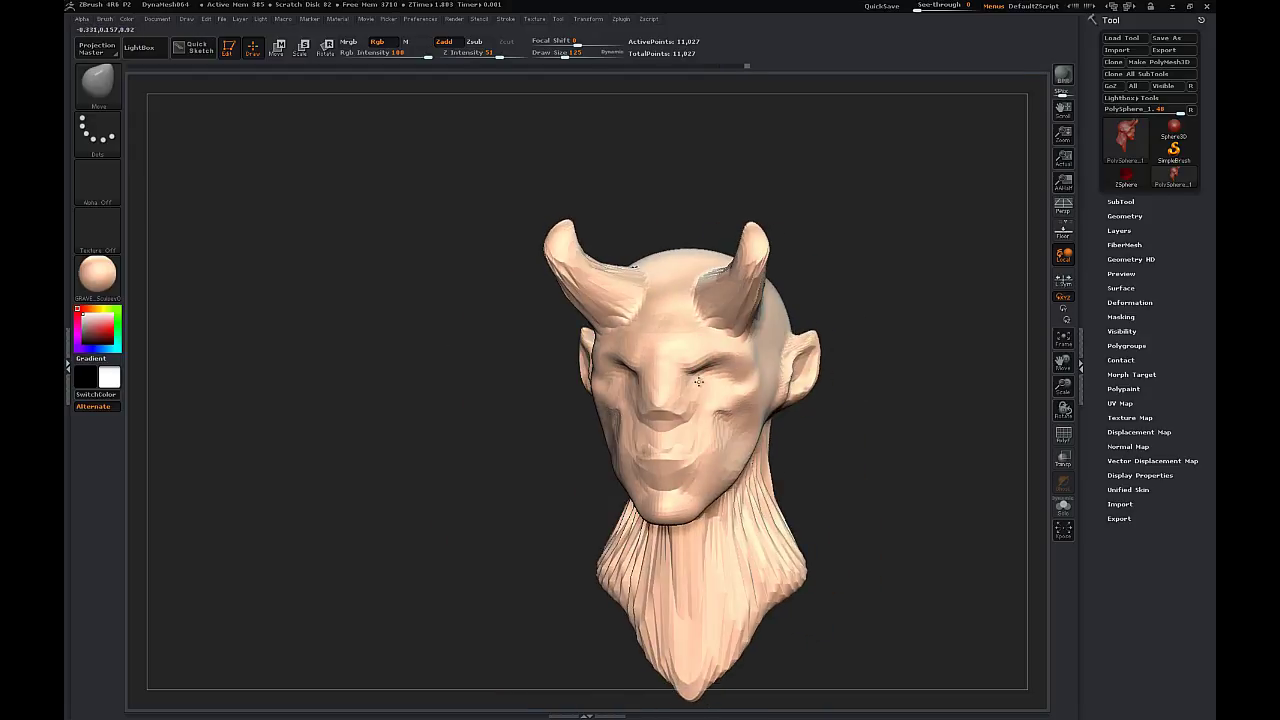
mouse_move(695, 430)
right_down()
mouse_move(751, 409)
mouse_move(670, 397)
mouse_move(686, 392)
right_up()
- Adjust the side of the jaw and the back of the neck with the Move brush, starting at draw size 191
key(s)
drag(772, 430, 779, 430)
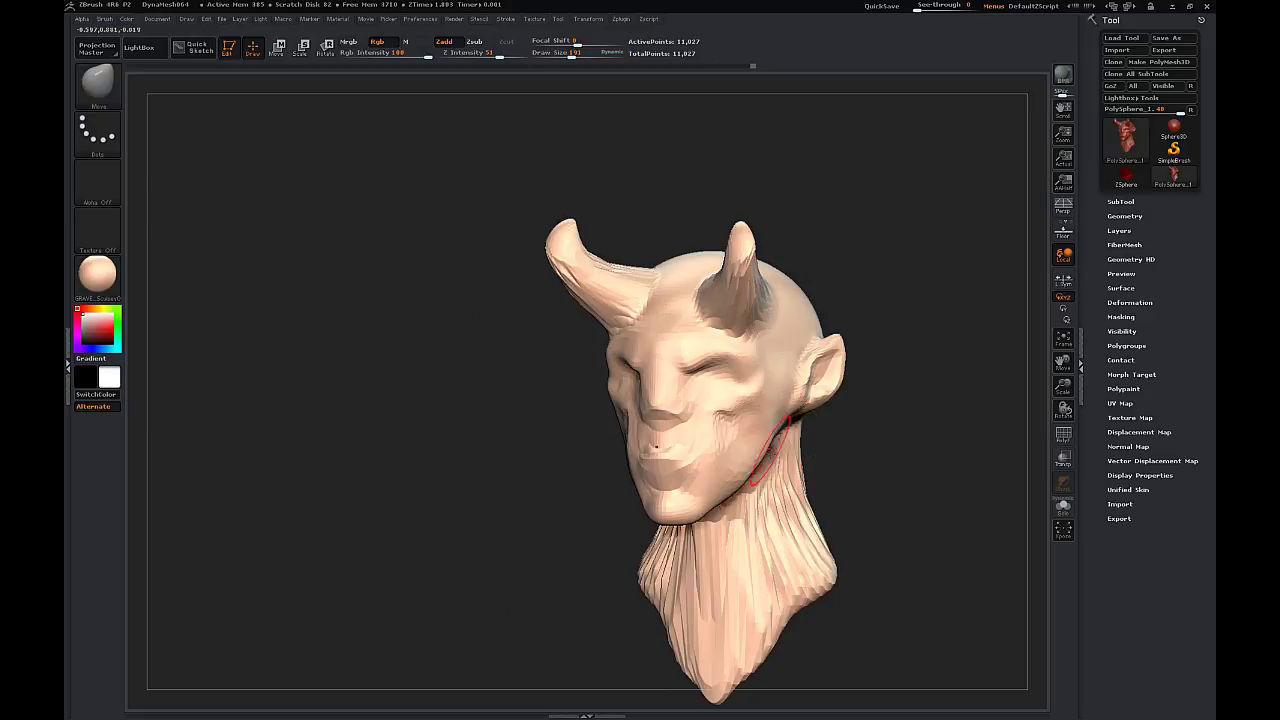
mouse_move(866, 431)
mouse_down()
mouse_move(750, 392)
mouse_move(775, 362)
mouse_up()
right_drag(777, 371, 832, 342)
key(bracketright)
drag(775, 432, 792, 428)
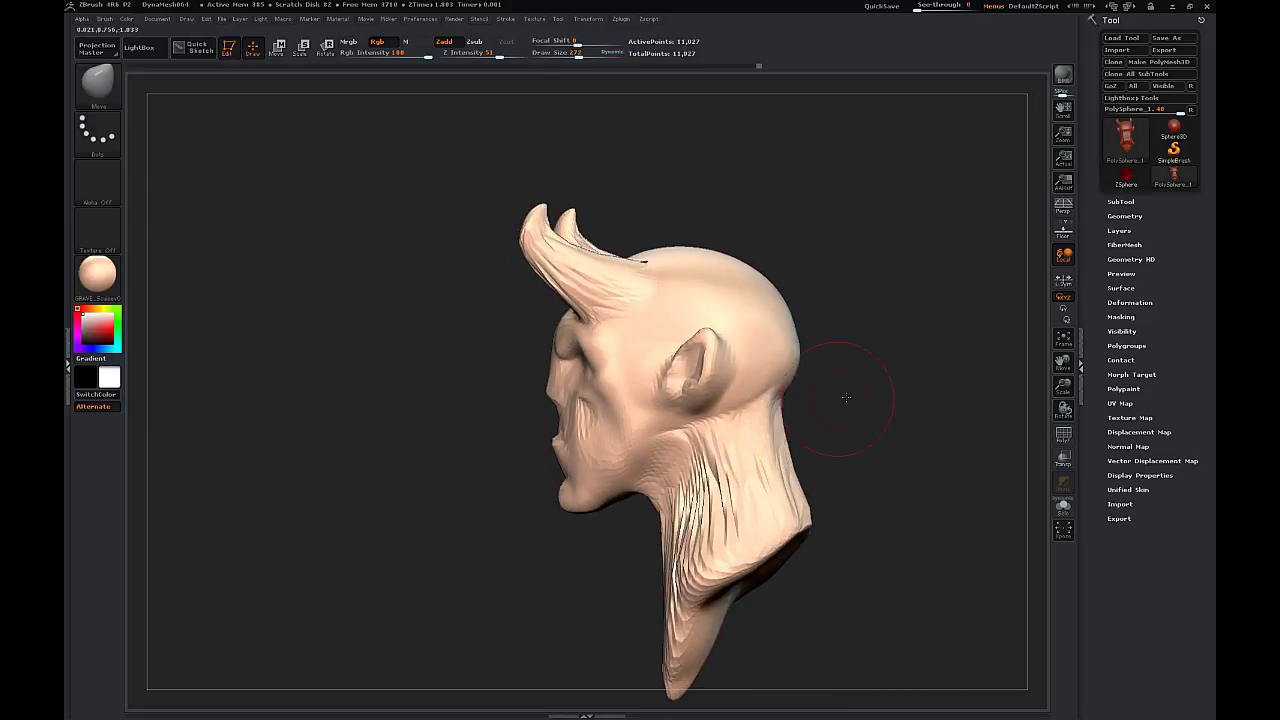
mouse_move(846, 397)
mouse_down()
mouse_move(888, 414)
mouse_move(836, 400)
mouse_up()
- Push the mouth and nose area forward in the face profile with an enlarged Move brush
key(bracketright)
drag(574, 458, 560, 450)
drag(558, 389, 550, 387)
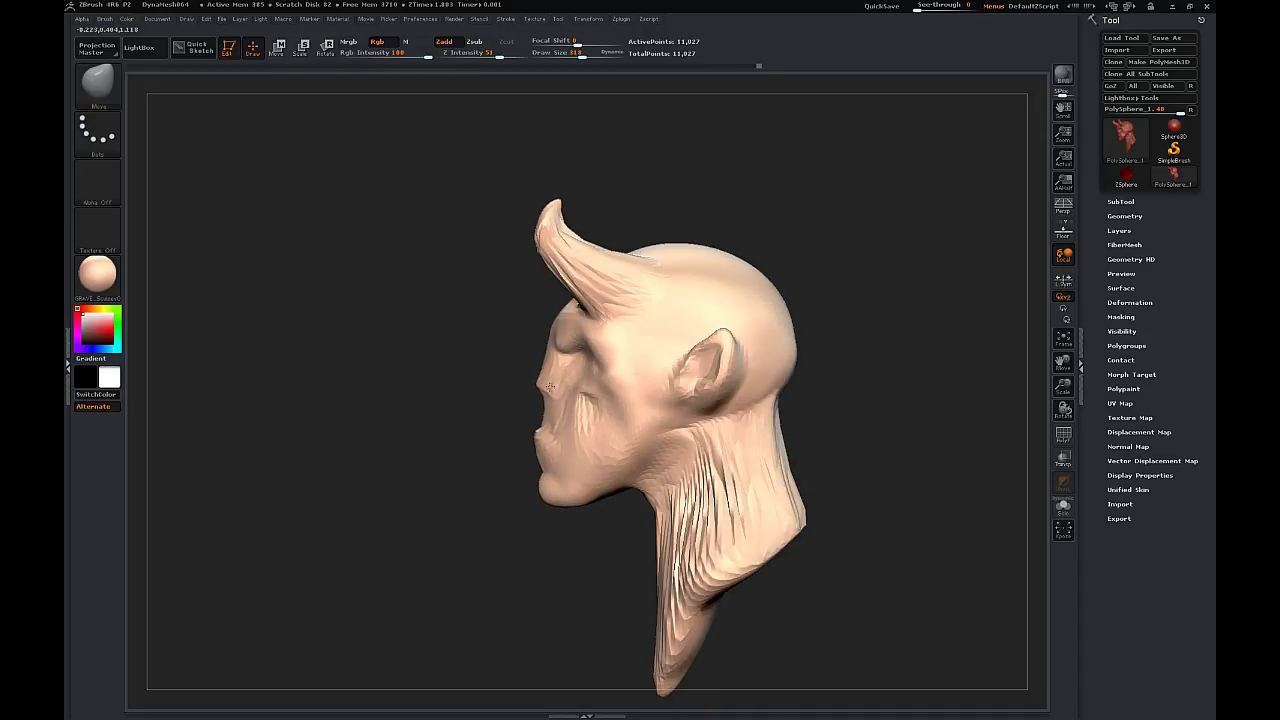
drag(545, 433, 553, 431)
- Reshape the bridge and tip of the nose from the side with the Move brush at draw size 162
key(s)
mouse_move(559, 408)
mouse_down()
mouse_move(546, 408)
mouse_move(554, 422)
mouse_up()
drag(440, 468, 618, 430)
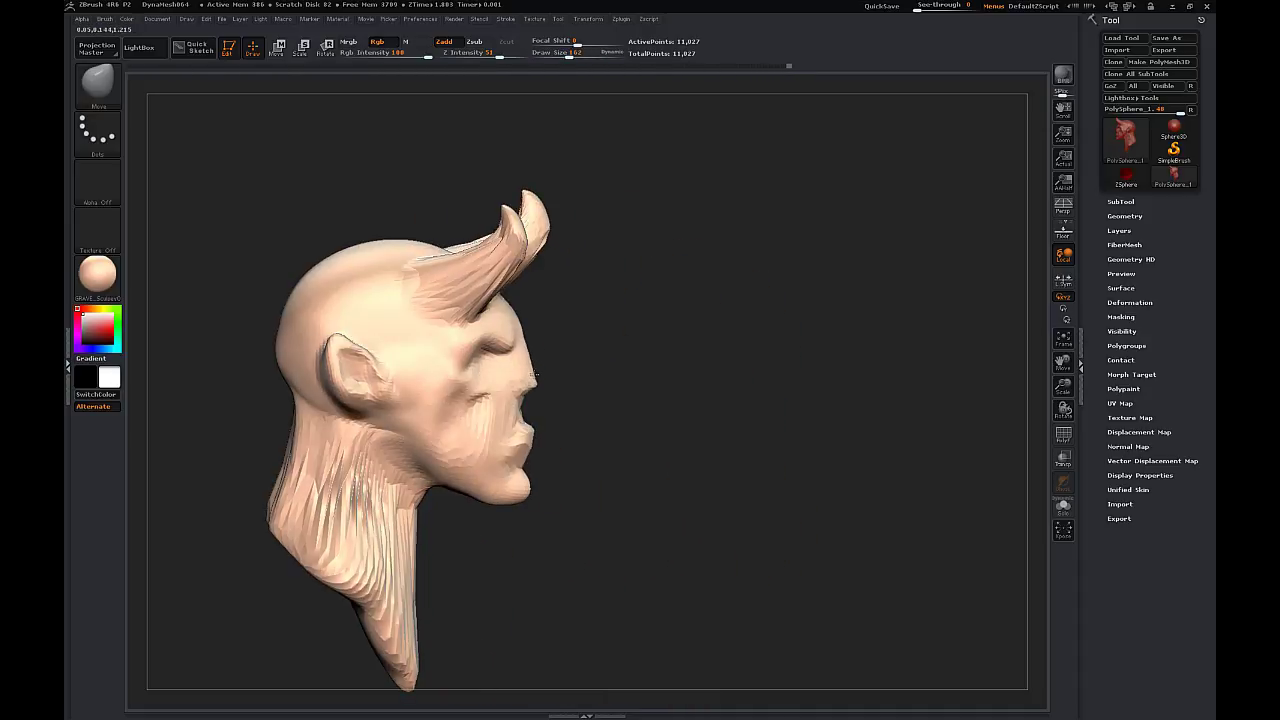
drag(533, 374, 526, 370)
mouse_move(554, 363)
mouse_down()
mouse_move(442, 378)
mouse_move(534, 407)
mouse_up()
- Refine the base of the nose and the eye area with the Move brush at draw size 97
key(s)
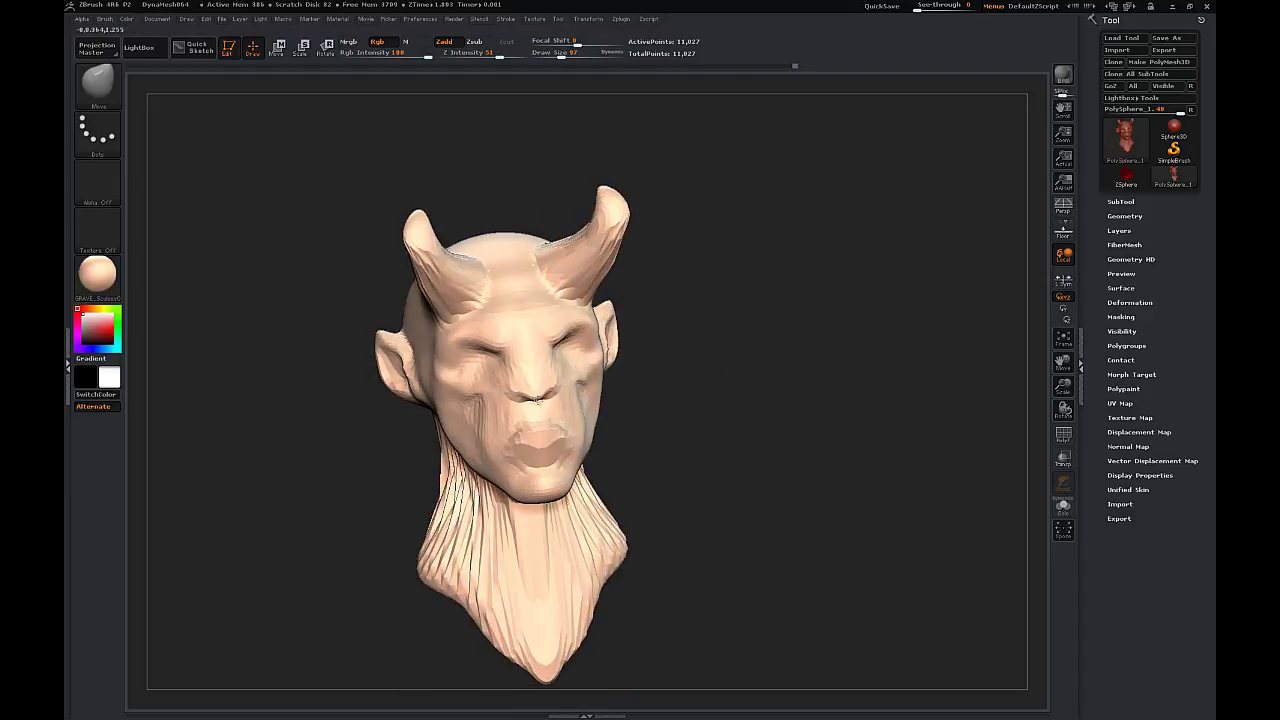
drag(745, 328, 850, 335)
drag(537, 373, 588, 352)
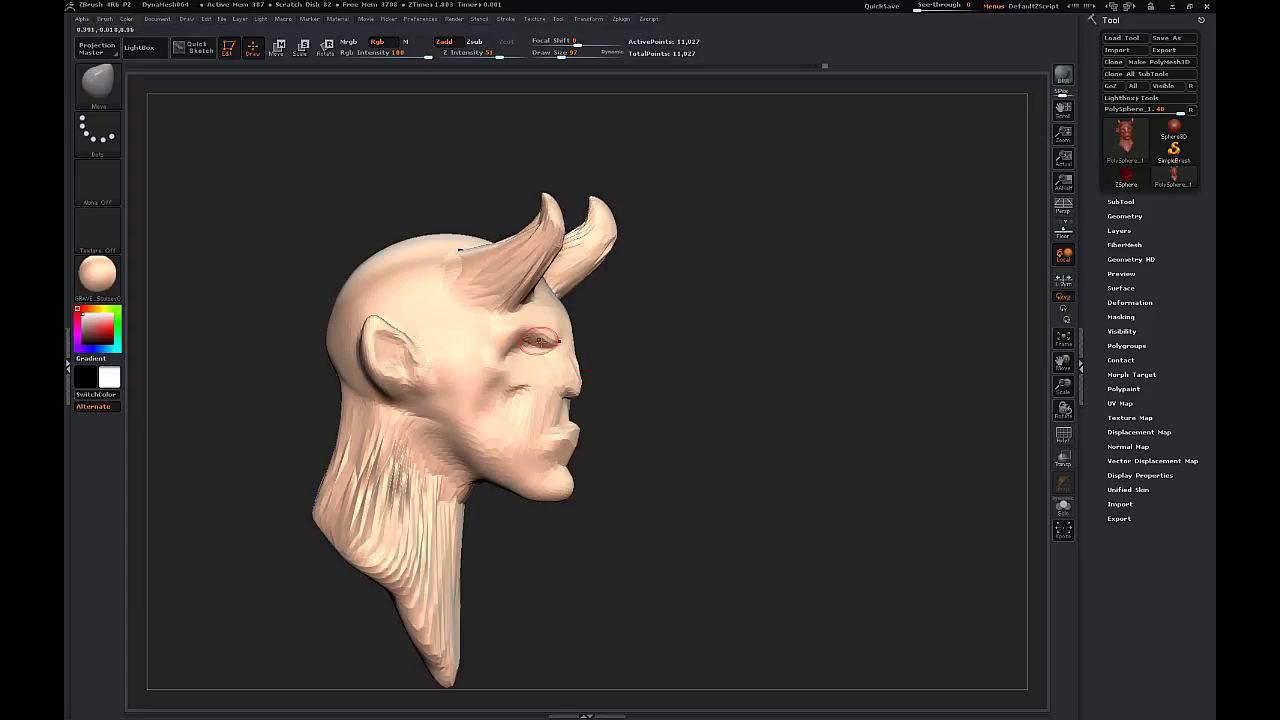
- Reshape and smooth the rear base of the neck with a larger brush, and remesh the head with DynaMesh
mouse_move(720, 335)
mouse_down()
mouse_move(600, 345)
mouse_move(686, 354)
mouse_move(610, 345)
mouse_move(693, 330)
mouse_move(850, 360)
mouse_move(770, 385)
mouse_up()
key(s)
drag(746, 460, 764, 460)
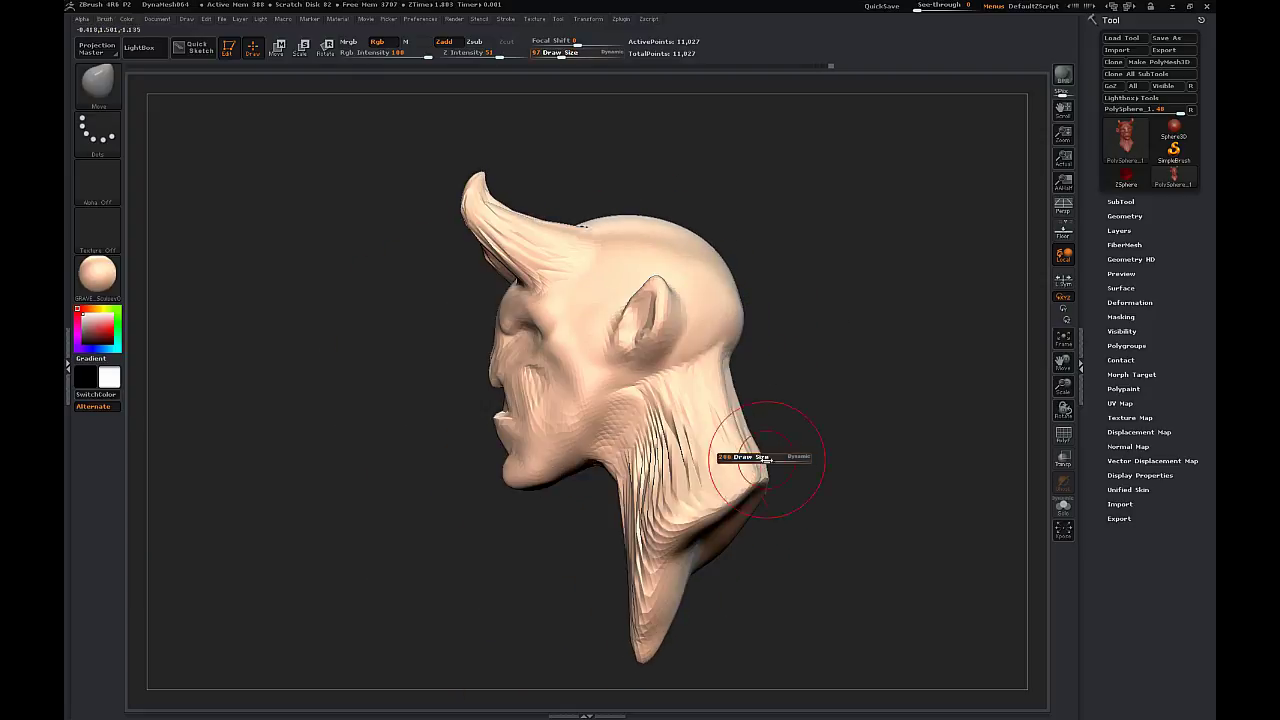
drag(734, 540, 757, 475)
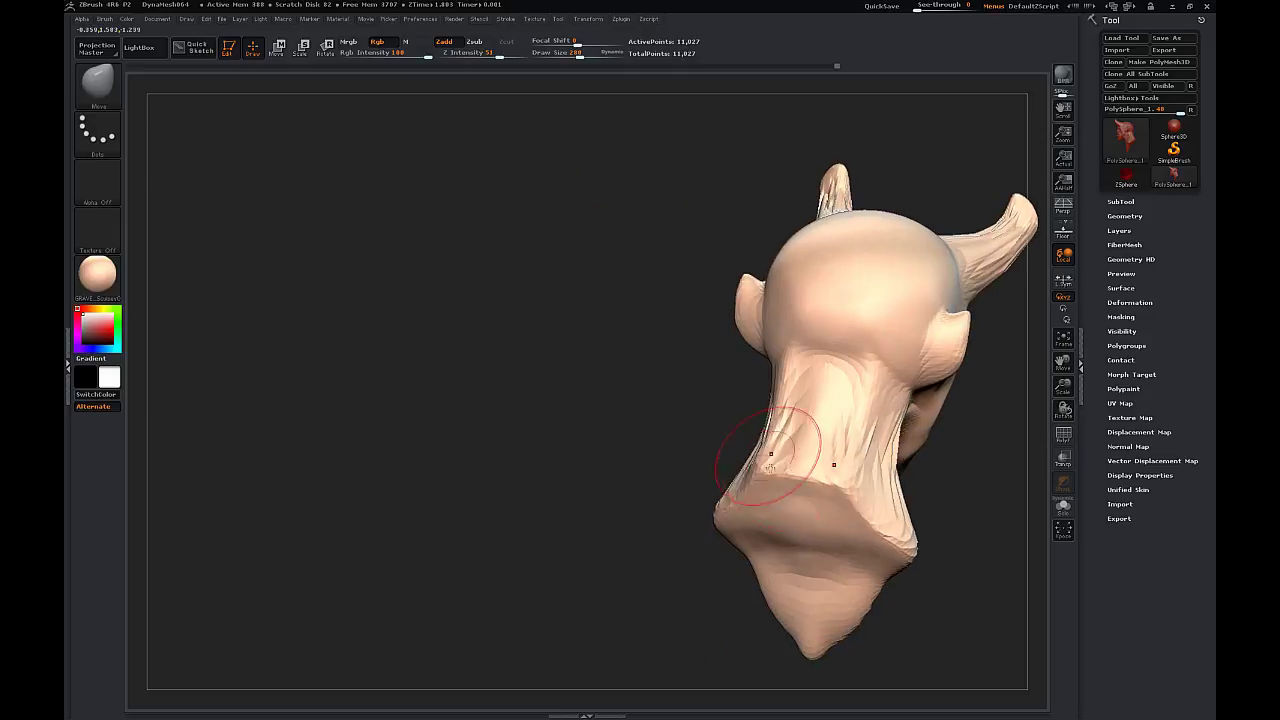
mouse_move(757, 434)
shift+mouse_down()
mouse_move(714, 480)
mouse_move(729, 557)
mouse_move(800, 627)
mouse_move(797, 566)
shift+mouse_up()
mouse_move(960, 400)
mouse_down()
mouse_move(837, 337)
mouse_move(790, 405)
mouse_move(820, 367)
mouse_move(800, 440)
mouse_up()
mouse_move(640, 540)
mouse_down()
mouse_move(600, 586)
mouse_move(630, 610)
mouse_up()
shift+drag(620, 500, 600, 630)
drag(751, 426, 870, 430)
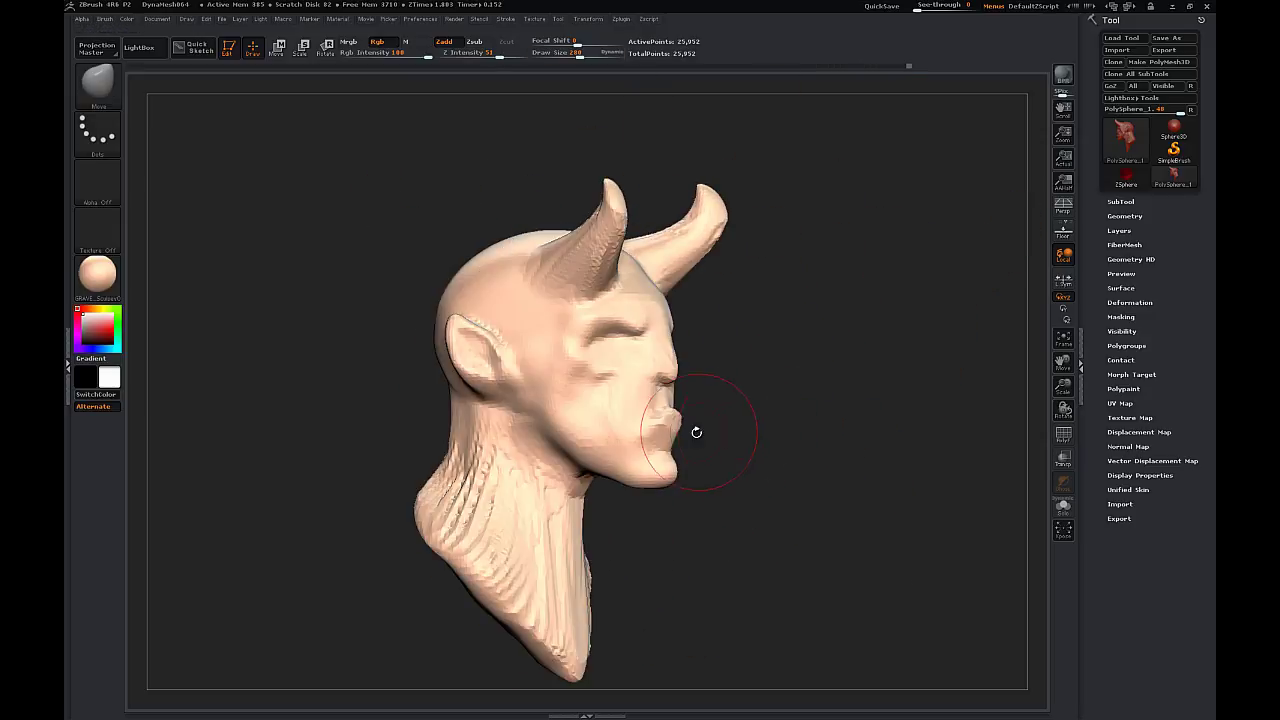
- Smooth the ridges along the side and front of the neck at draw size 173
key(s)
drag(694, 431, 684, 431)
drag(780, 430, 820, 430)
drag(850, 380, 745, 450)
mouse_move(726, 380)
mouse_down()
mouse_move(722, 345)
mouse_move(866, 289)
mouse_move(790, 310)
mouse_up()
shift+drag(525, 495, 545, 467)
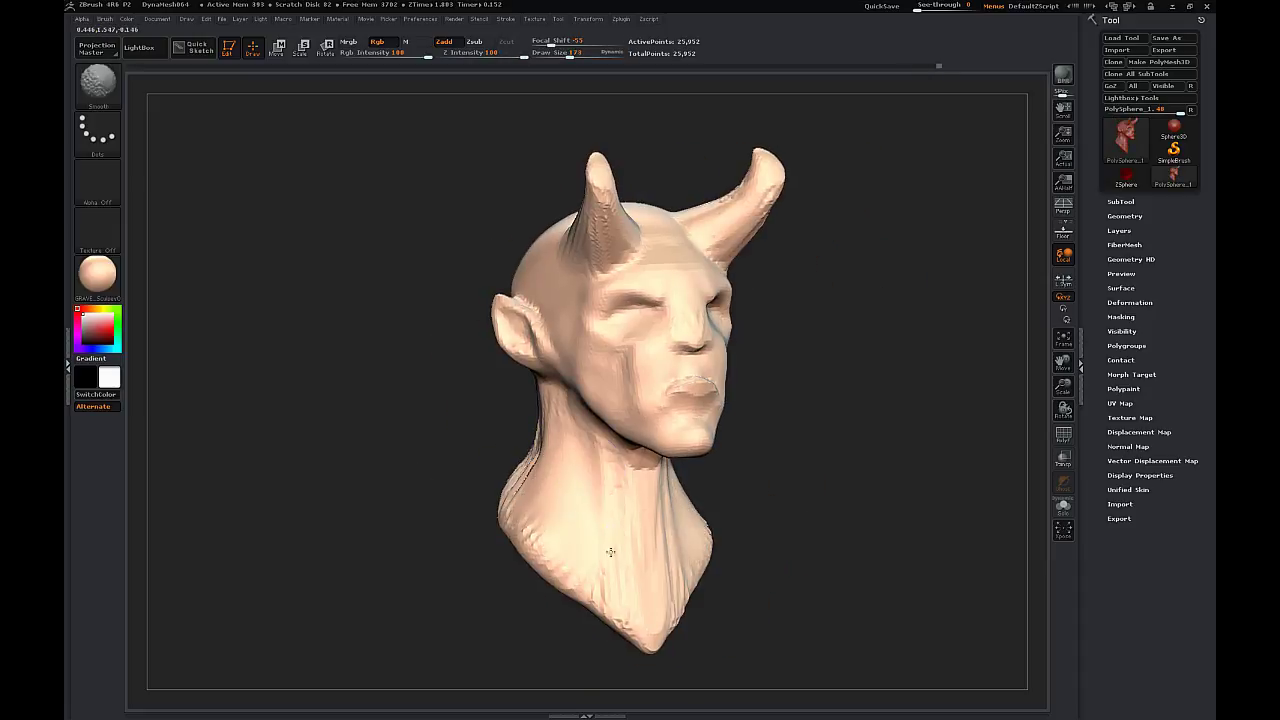
drag(800, 430, 780, 445)
- Smooth the horns and the back of the neck
mouse_move(750, 175)
shift+mouse_down()
mouse_move(768, 208)
mouse_move(930, 235)
shift+mouse_up()
shift+drag(590, 140, 578, 164)
drag(659, 169, 760, 180)
shift+drag(426, 148, 447, 161)
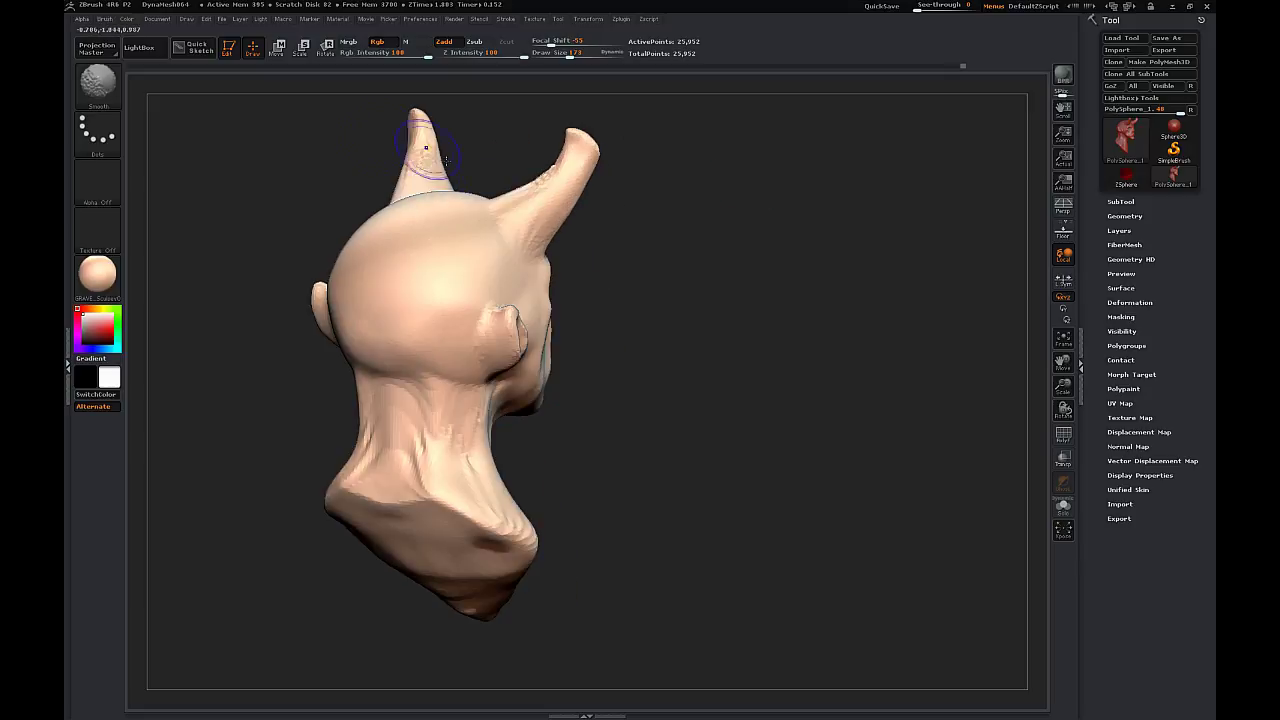
drag(780, 200, 510, 230)
shift+drag(435, 500, 426, 440)
- Mask the slanted underside of the neck base, and invert the mask
drag(330, 480, 440, 485)
alt+drag(700, 480, 970, 390)
drag(960, 430, 863, 434)
mouse_move(850, 385)
ctrl+mouse_down()
mouse_move(720, 490)
mouse_move(827, 402)
ctrl+mouse_up()
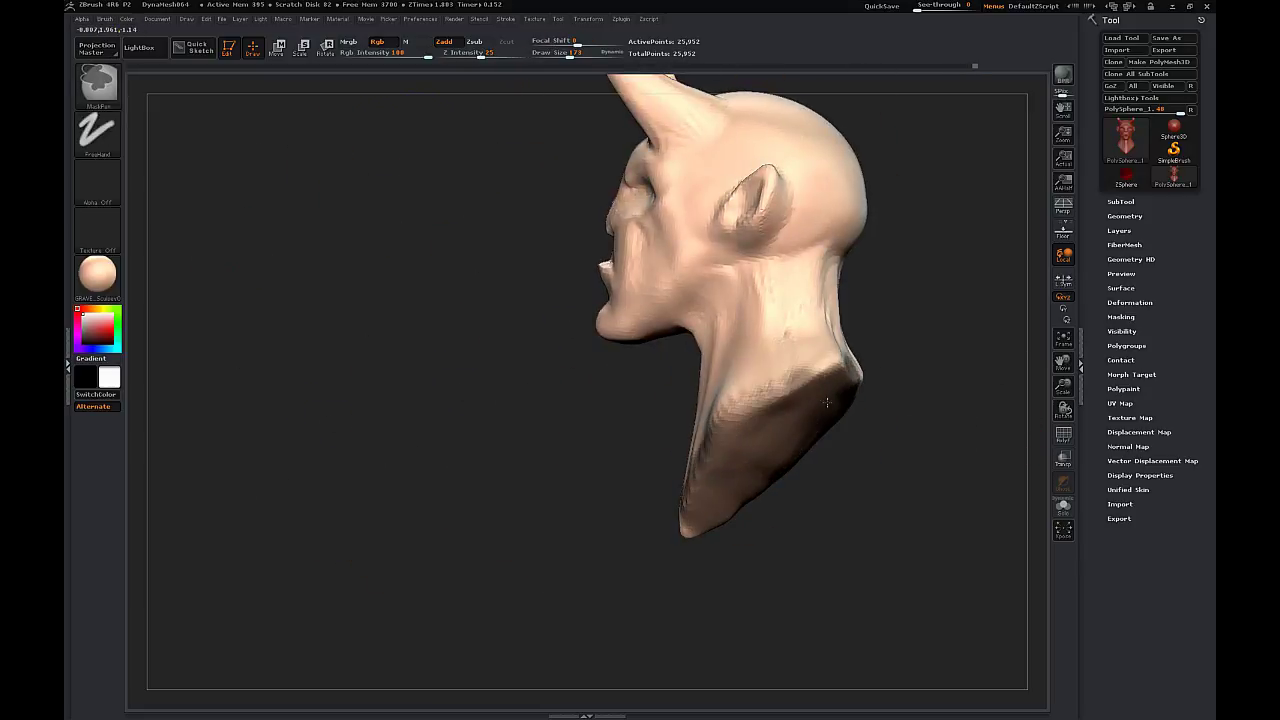
drag(911, 430, 765, 300)
ctrl+click(1008, 414)
- Stretch the unmasked neck base outward and down into shoulders and a chest with the Move transpose line
key(w)
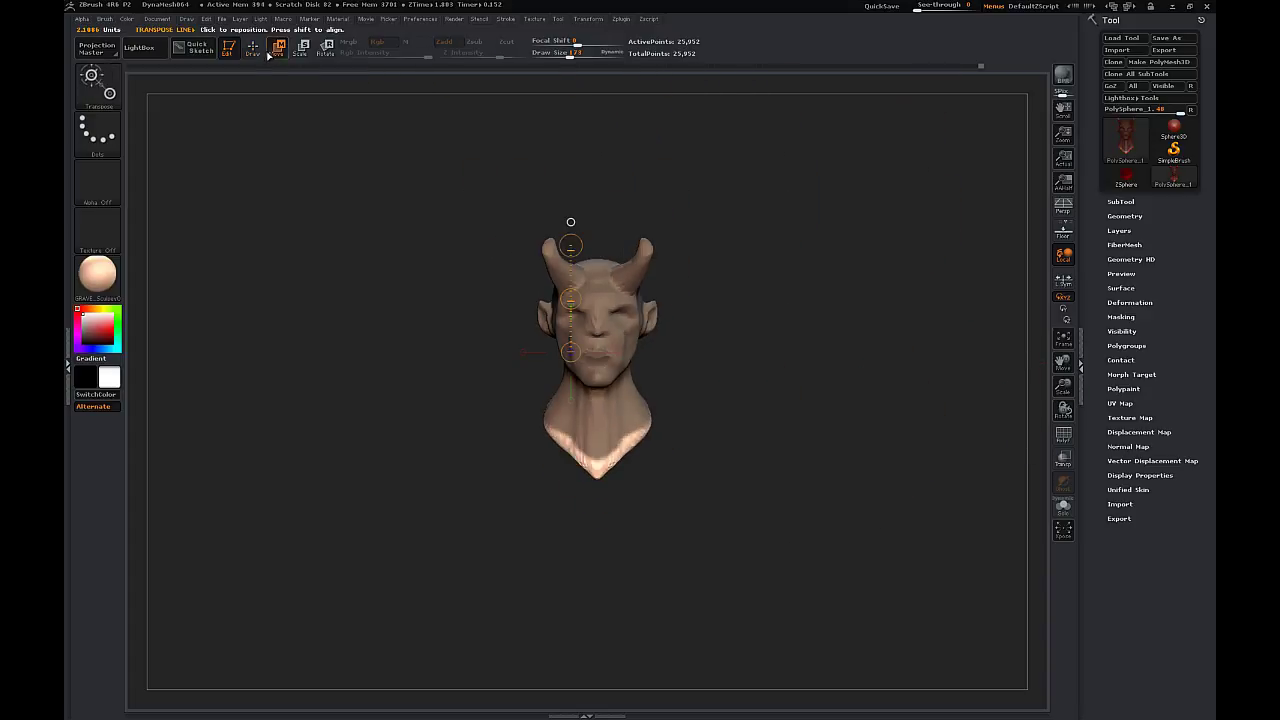
mouse_move(569, 237)
alt+mouse_down()
mouse_move(570, 355)
mouse_move(514, 343)
alt+mouse_up()
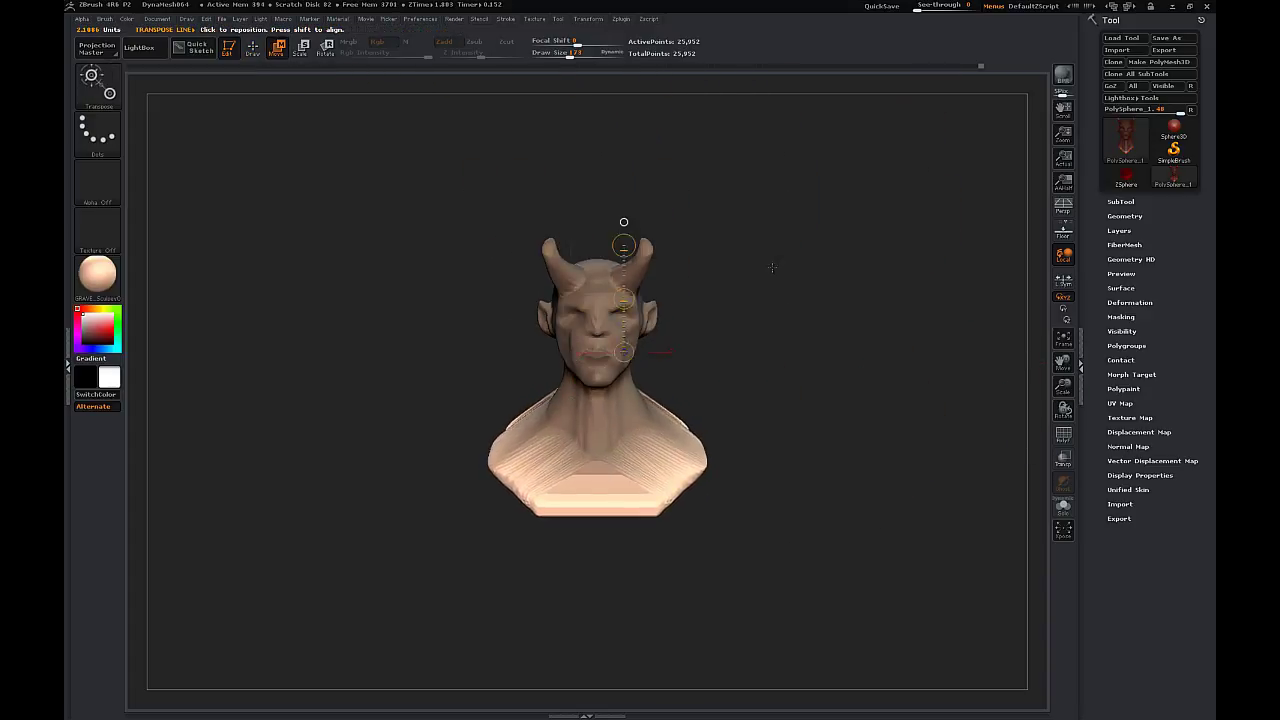
shift+drag(771, 266, 743, 286)
drag(647, 471, 480, 514)
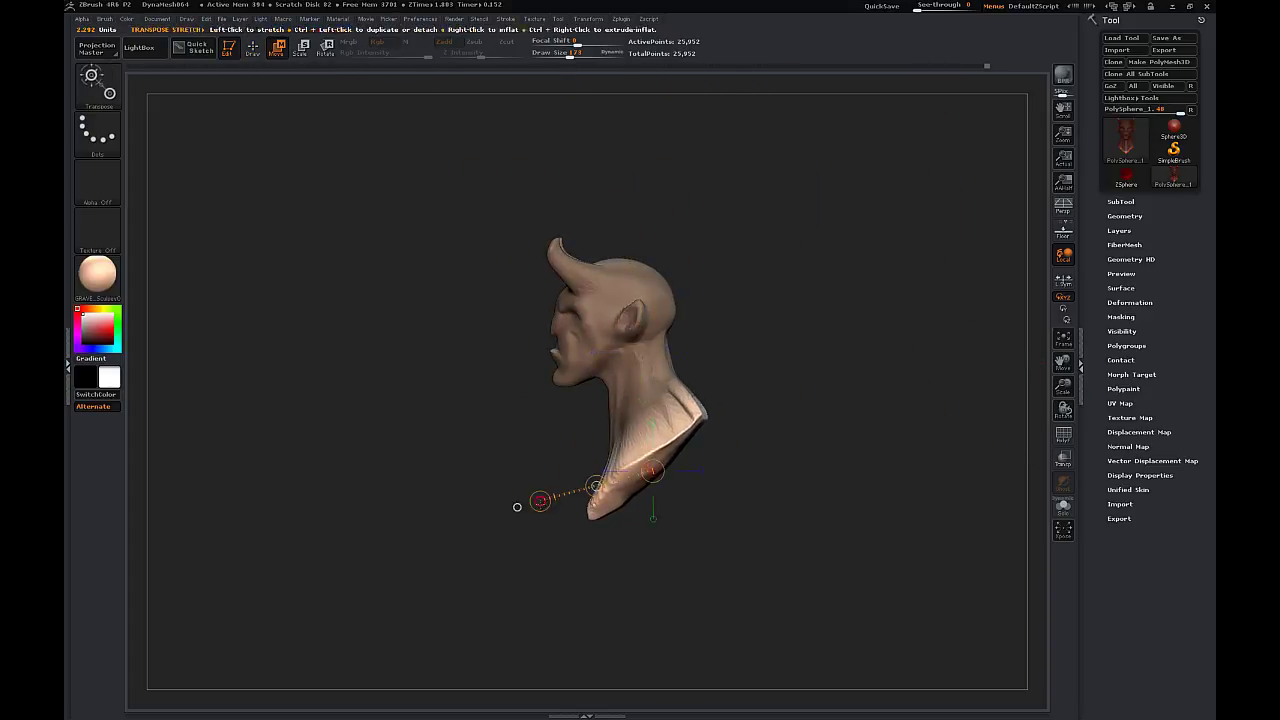
drag(345, 328, 420, 318)
- Shape the shoulders and lower chest with the Move brush at draw size 825
click(253, 48)
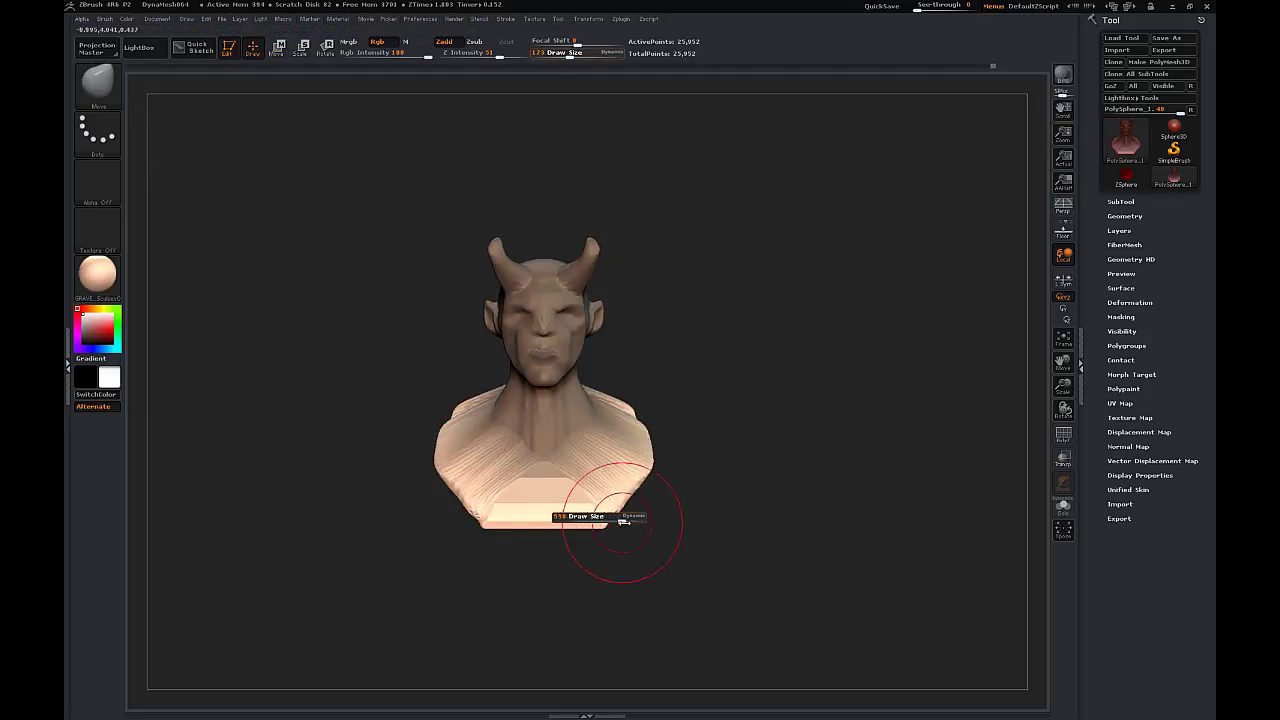
drag(622, 521, 634, 521)
drag(602, 520, 580, 552)
drag(608, 477, 585, 470)
drag(632, 430, 618, 425)
drag(605, 510, 730, 530)
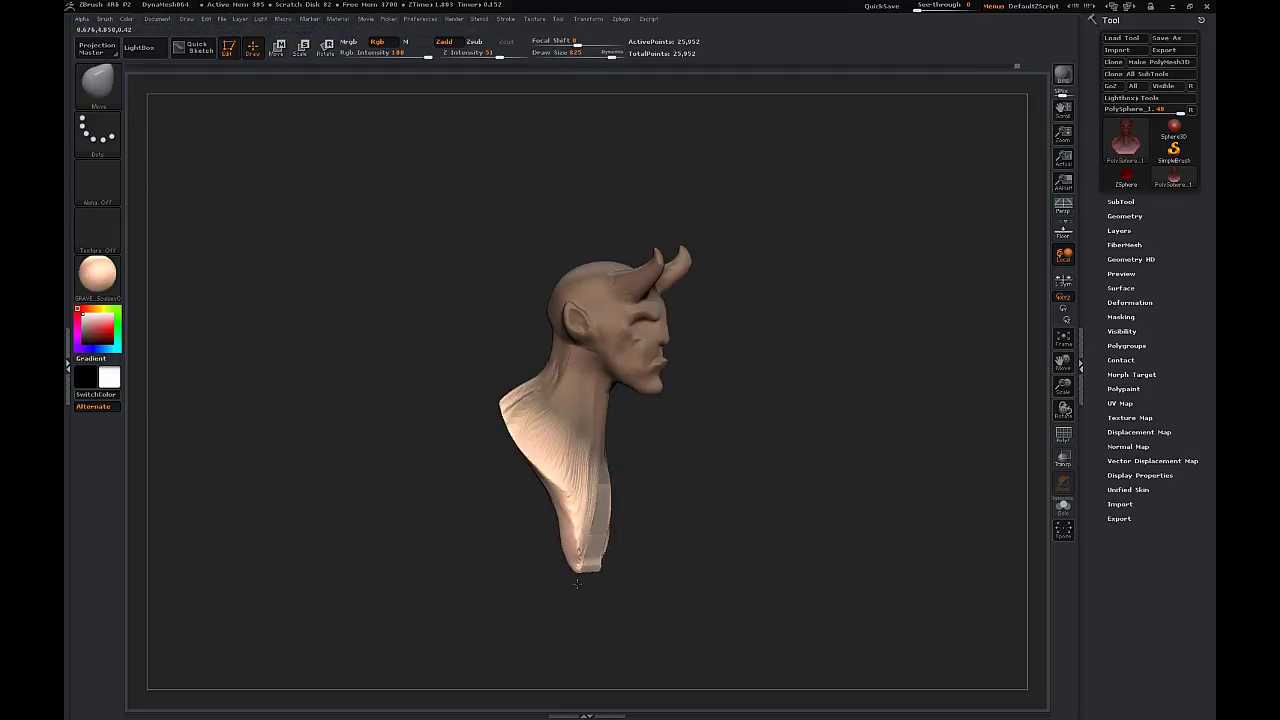
drag(577, 584, 625, 580)
drag(440, 365, 495, 365)
- Refine the shoulder line with a smaller Move brush, clear the mask and remesh the bust with DynaMesh
key(s)
drag(583, 402, 568, 402)
drag(700, 420, 790, 420)
mouse_move(850, 285)
mouse_down()
mouse_move(797, 304)
mouse_move(815, 325)
mouse_up()
mouse_move(790, 350)
mouse_down()
mouse_move(870, 345)
mouse_move(660, 345)
mouse_up()
ctrl+drag(740, 350, 775, 380)
- Adjust the shoulders and upper back with the Move brush at draw sizes 516 and 714
drag(830, 345, 768, 332)
key(s)
drag(626, 381, 639, 381)
drag(720, 345, 751, 340)
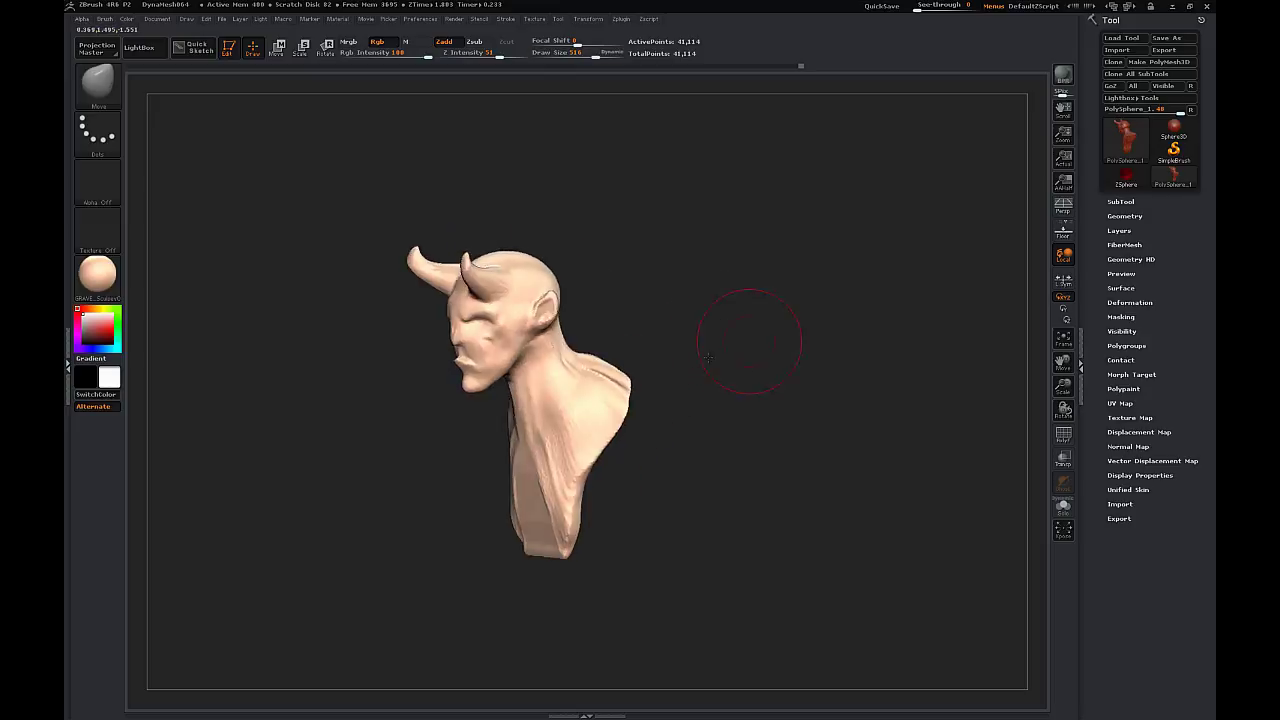
mouse_move(655, 344)
mouse_down()
mouse_move(692, 346)
mouse_move(583, 376)
mouse_up()
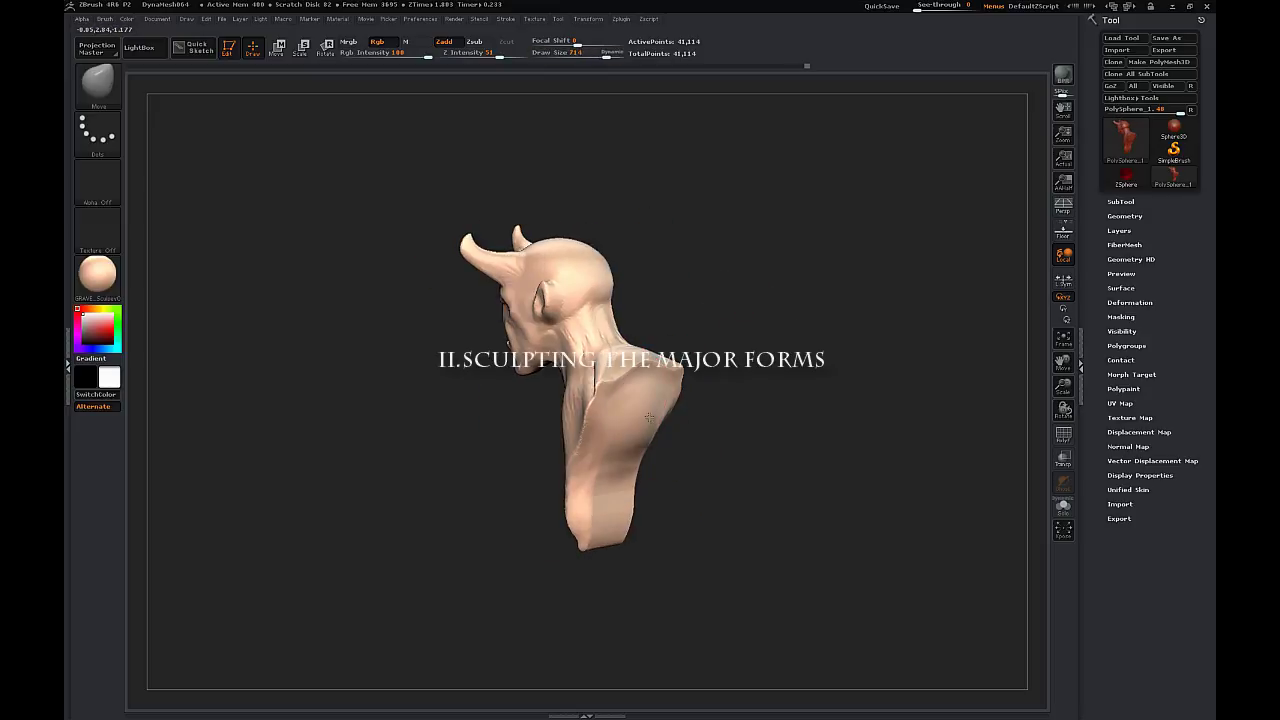
- Build up the trapezius area at the base of the neck with the ClayTubes brush
mouse_move(880, 400)
mouse_down()
mouse_move(990, 420)
mouse_move(1012, 443)
mouse_move(890, 440)
mouse_up()
key(bracketleft)
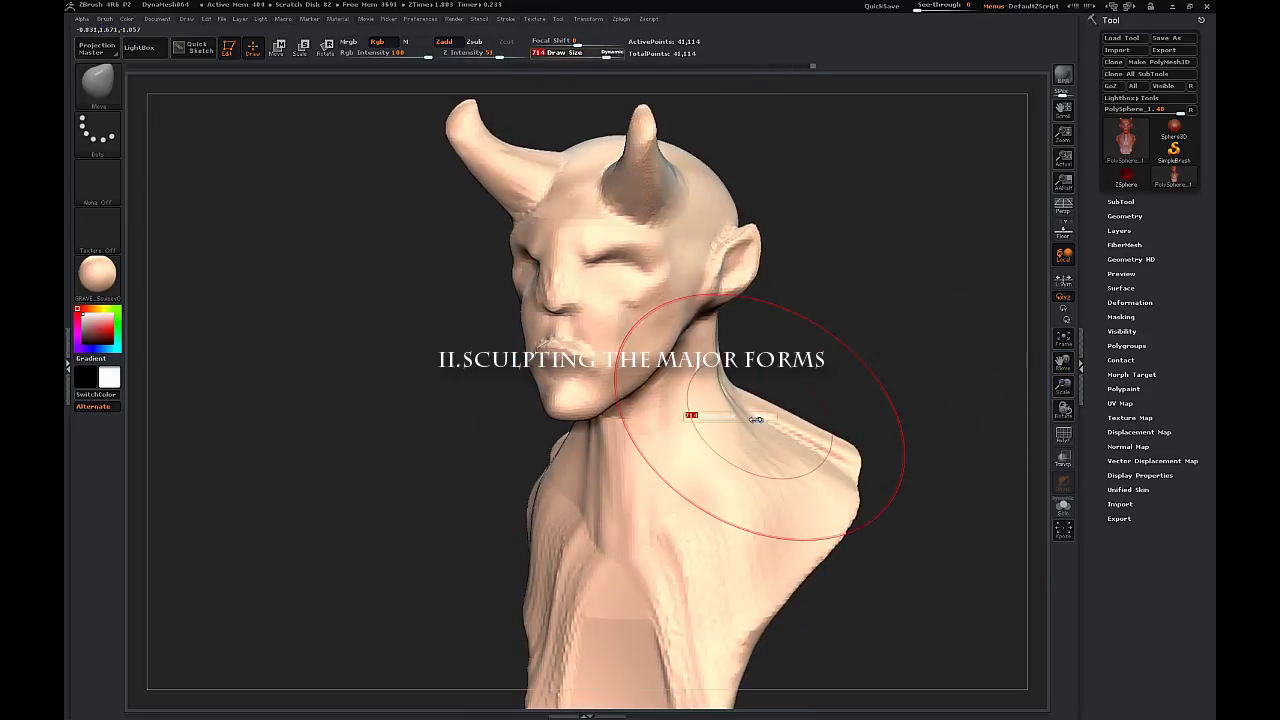
click(97, 85)
click(369, 162)
drag(868, 328, 770, 330)
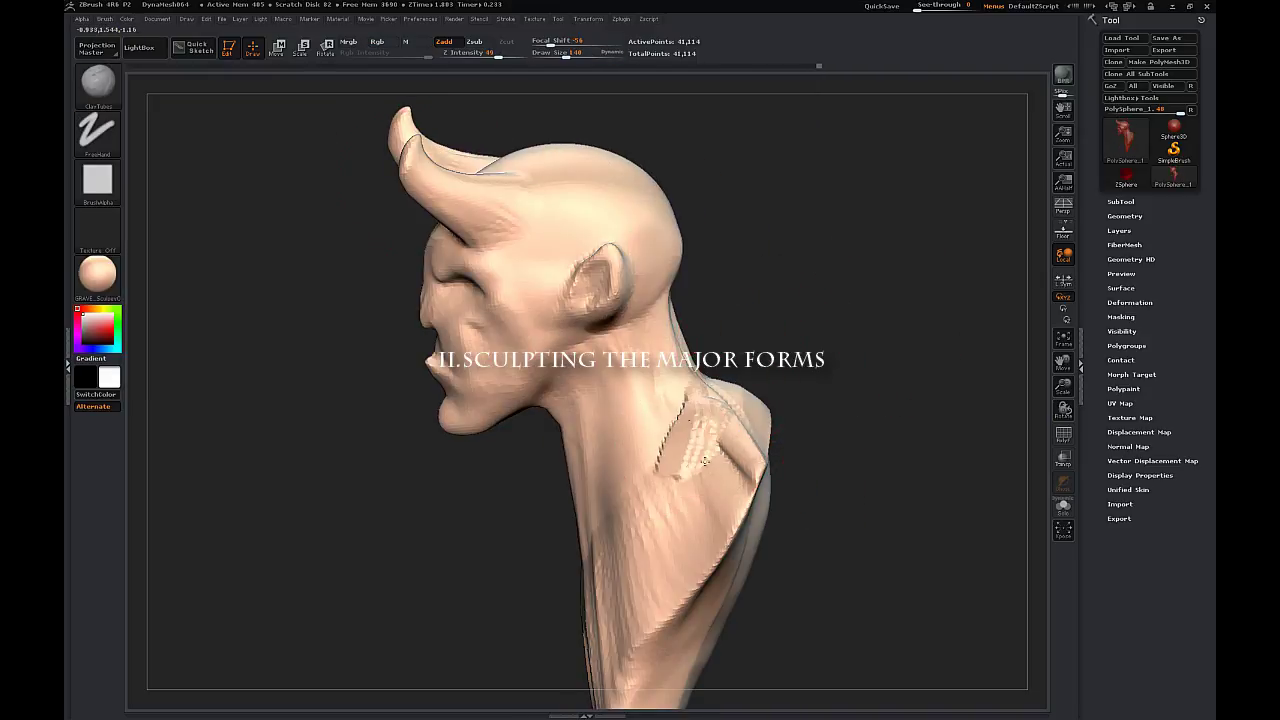
drag(704, 461, 728, 440)
mouse_move(860, 440)
mouse_down()
mouse_move(750, 425)
mouse_move(727, 452)
mouse_up()
drag(766, 370, 880, 385)
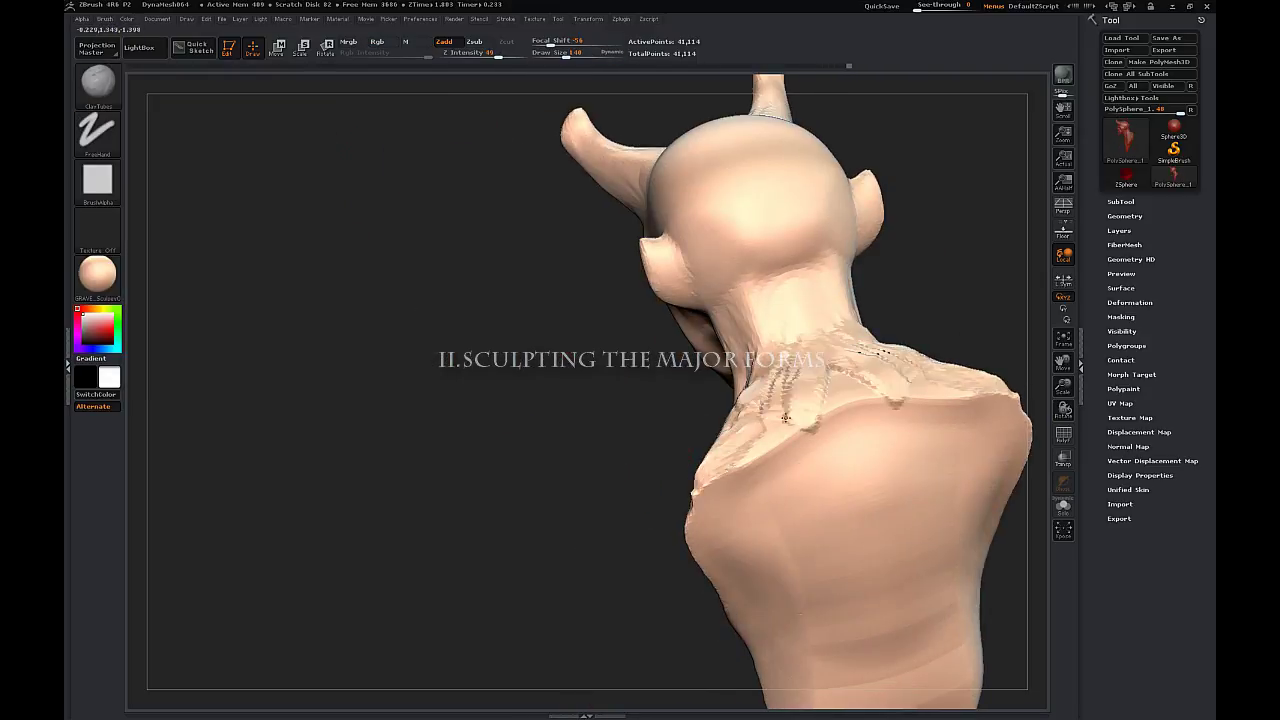
- Add ClayTubes strokes across the nape, upper back and back shoulder edge
drag(780, 440, 930, 400)
drag(760, 490, 985, 425)
drag(1020, 350, 830, 345)
drag(785, 405, 778, 455)
drag(731, 328, 706, 340)
drag(560, 412, 517, 387)
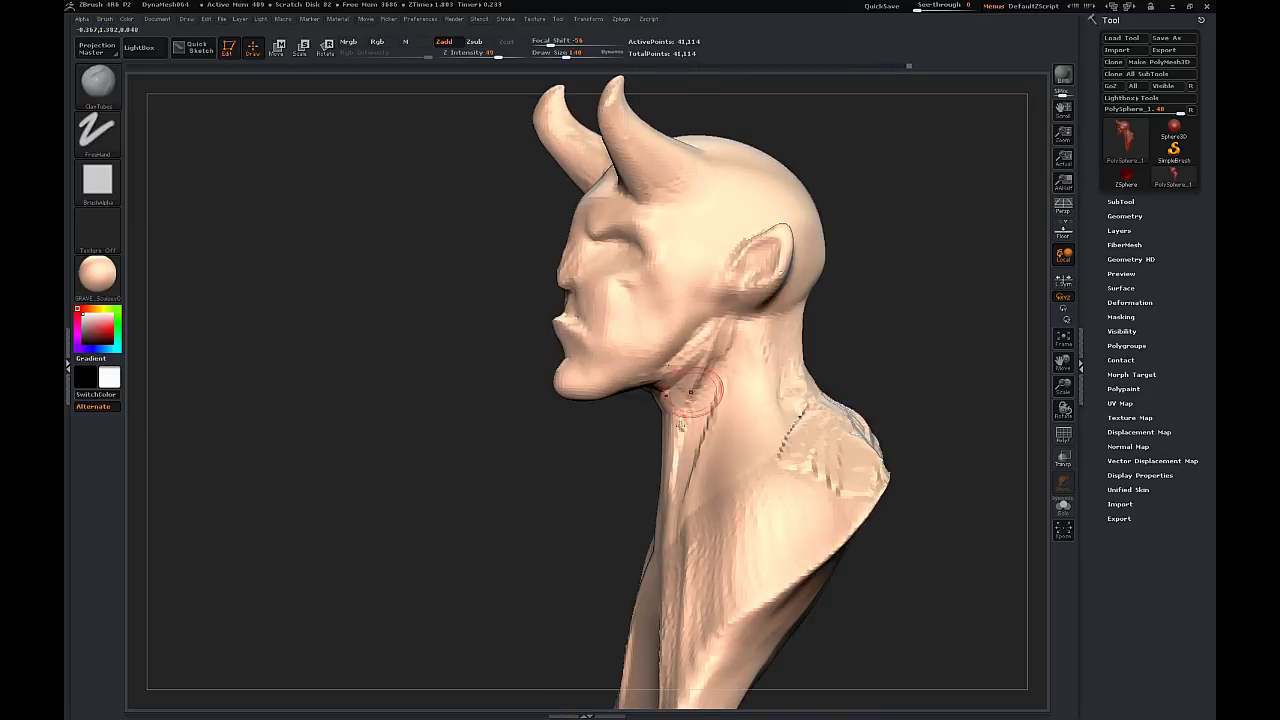
- Lay in the long front and side neck muscles and the collarbones with ClayTubes
drag(691, 391, 682, 465)
drag(565, 478, 690, 472)
drag(712, 398, 684, 552)
drag(763, 526, 846, 492)
drag(742, 422, 722, 498)
drag(930, 420, 800, 410)
drag(770, 372, 742, 488)
drag(806, 425, 738, 500)
drag(768, 366, 759, 414)
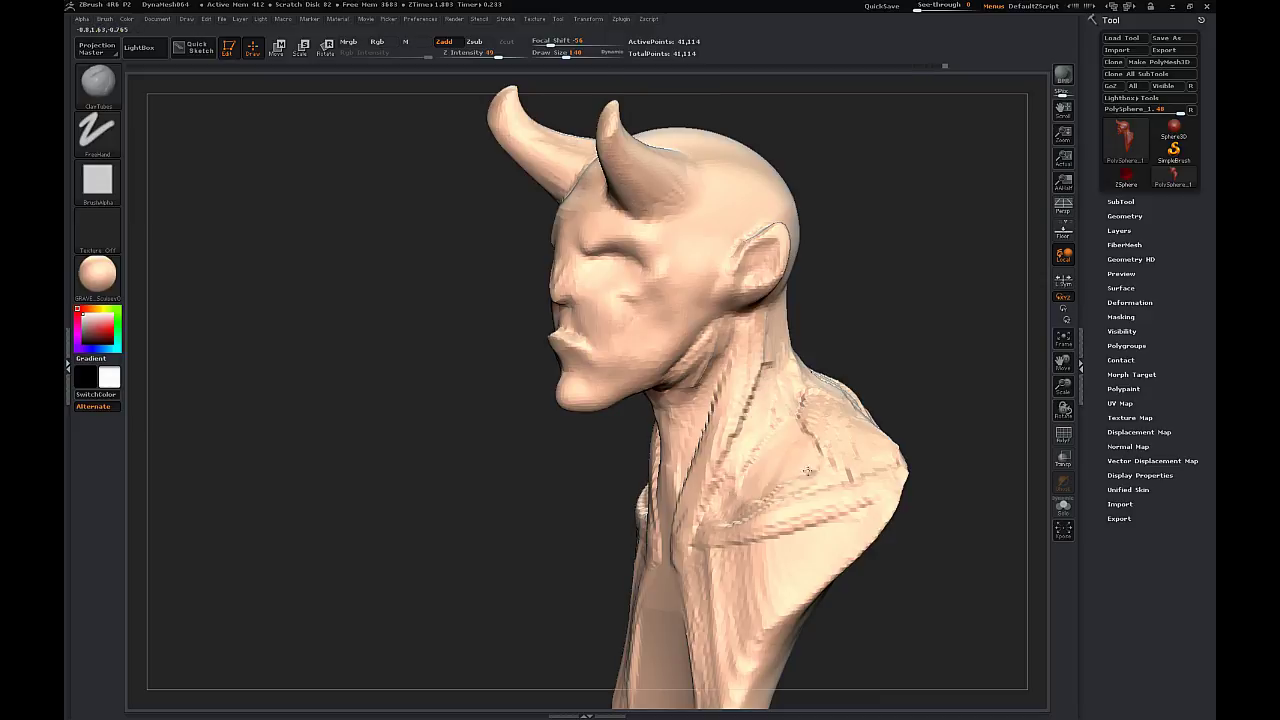
- Bulk up the shoulders and shoulder-blade area using a ClayTubes draw size of 200
drag(950, 560, 860, 520)
drag(560, 480, 650, 510)
drag(838, 395, 785, 480)
drag(852, 350, 804, 402)
drag(950, 540, 860, 500)
key(bracketright)
drag(936, 408, 870, 485)
drag(945, 360, 882, 385)
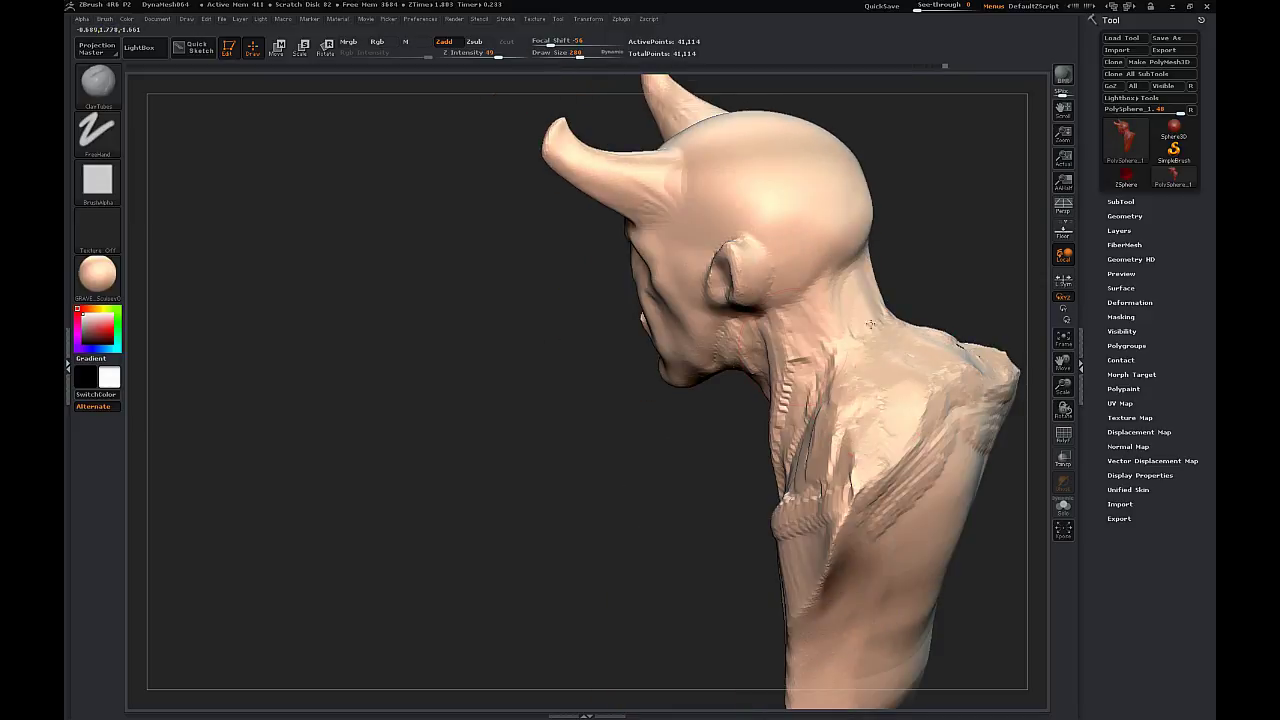
mouse_move(870, 323)
mouse_down()
mouse_move(812, 248)
mouse_move(700, 318)
mouse_up()
drag(745, 258, 674, 338)
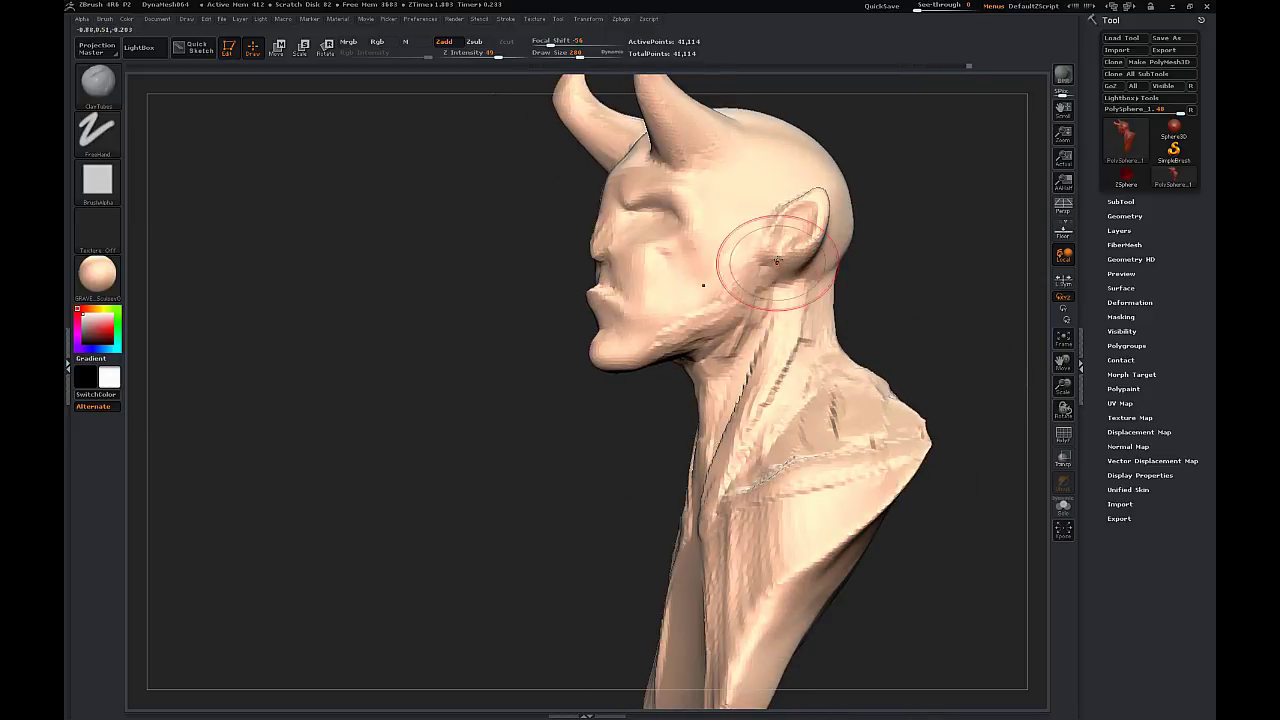
- Reduce the ClayTubes draw size to 106 and build up the ears from the side and back
drag(900, 260, 990, 265)
key(s)
drag(690, 276, 672, 276)
drag(930, 270, 865, 258)
drag(783, 228, 829, 233)
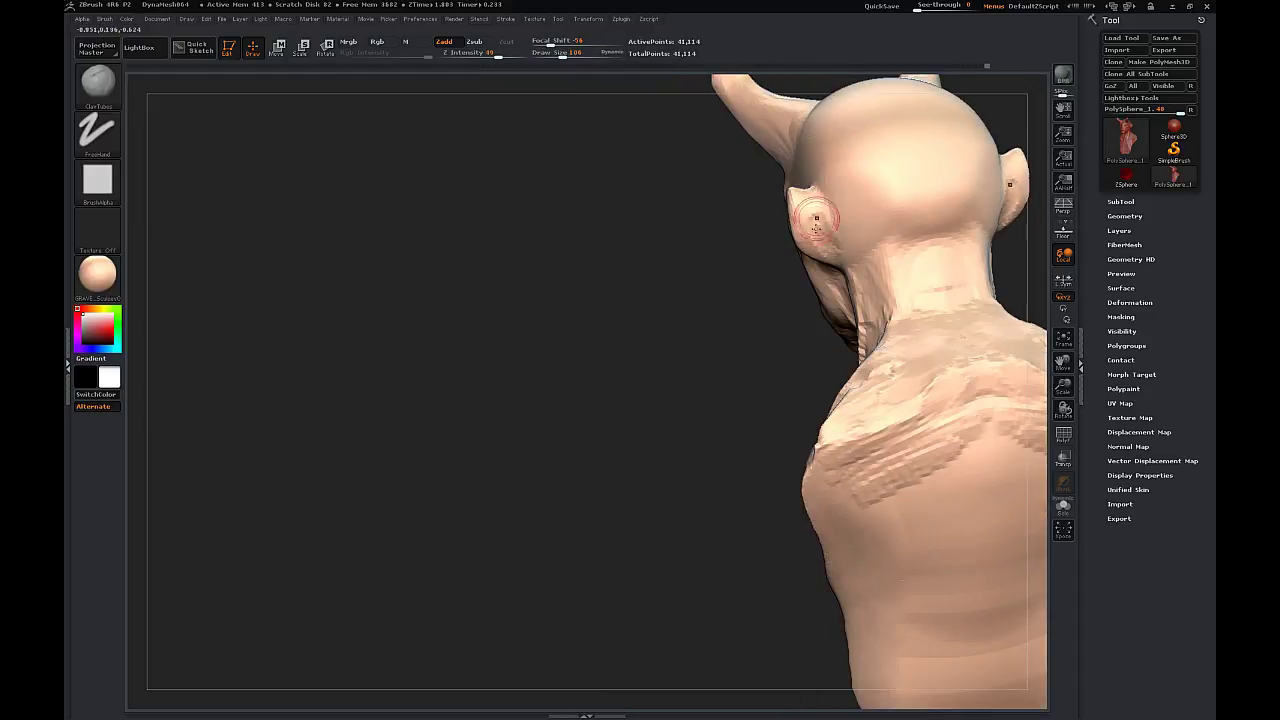
drag(740, 235, 560, 235)
mouse_move(758, 158)
mouse_down()
mouse_move(727, 135)
mouse_move(742, 202)
mouse_up()
- Shape the eye sockets, cheeks and jaw with ClayTubes strokes
drag(920, 240, 925, 310)
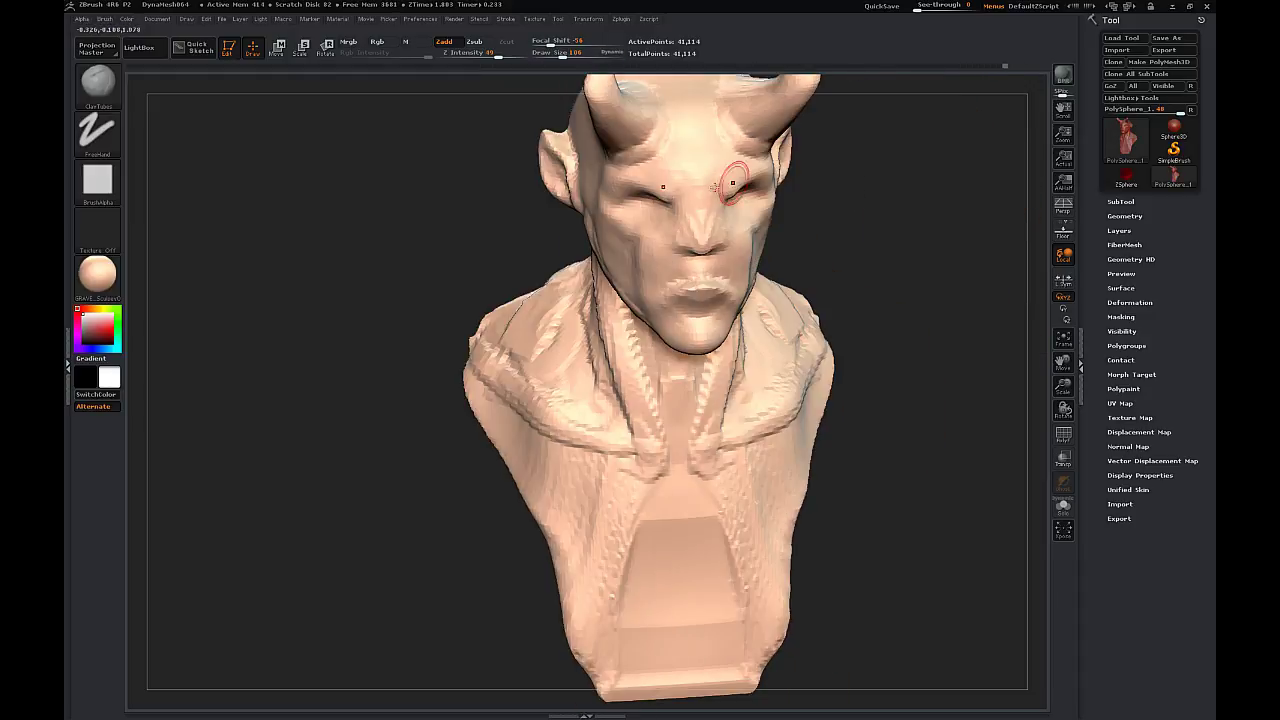
drag(742, 170, 716, 202)
drag(920, 290, 820, 220)
drag(751, 299, 737, 304)
mouse_move(660, 270)
mouse_down()
mouse_move(895, 237)
mouse_move(868, 236)
mouse_up()
mouse_move(690, 256)
mouse_down()
mouse_move(668, 274)
mouse_move(644, 265)
mouse_up()
drag(480, 265, 600, 268)
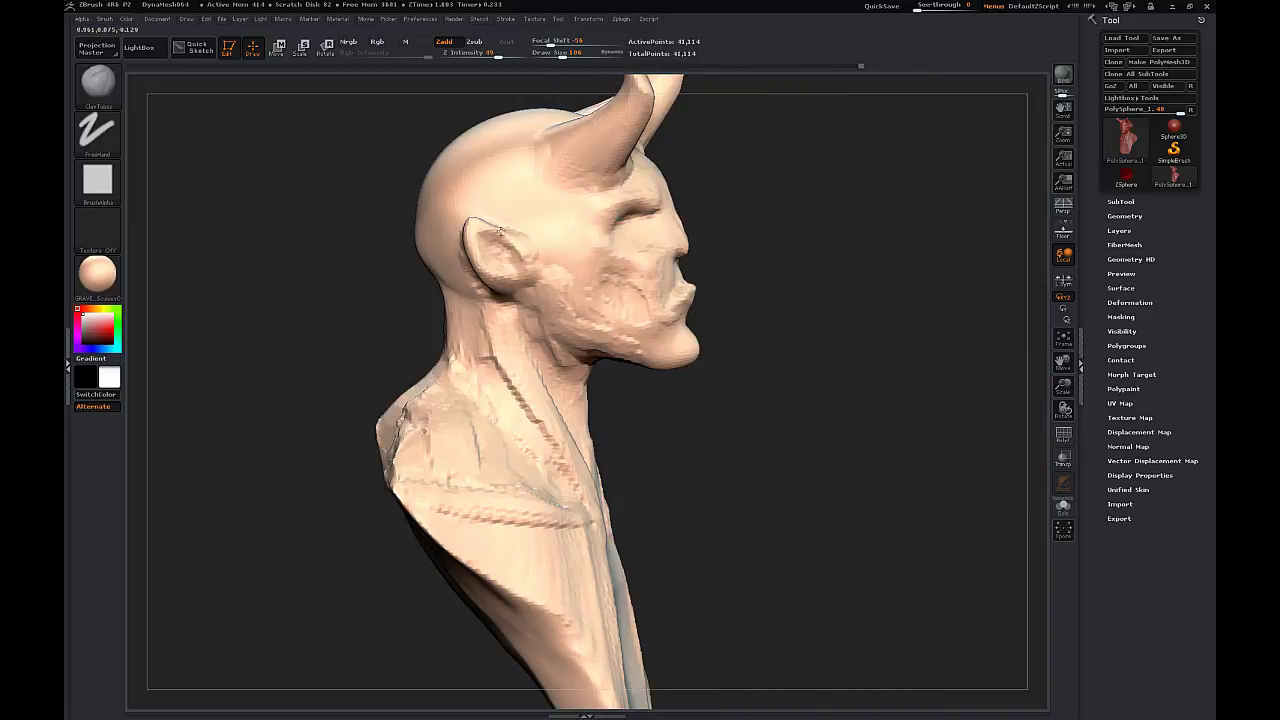
drag(499, 230, 649, 210)
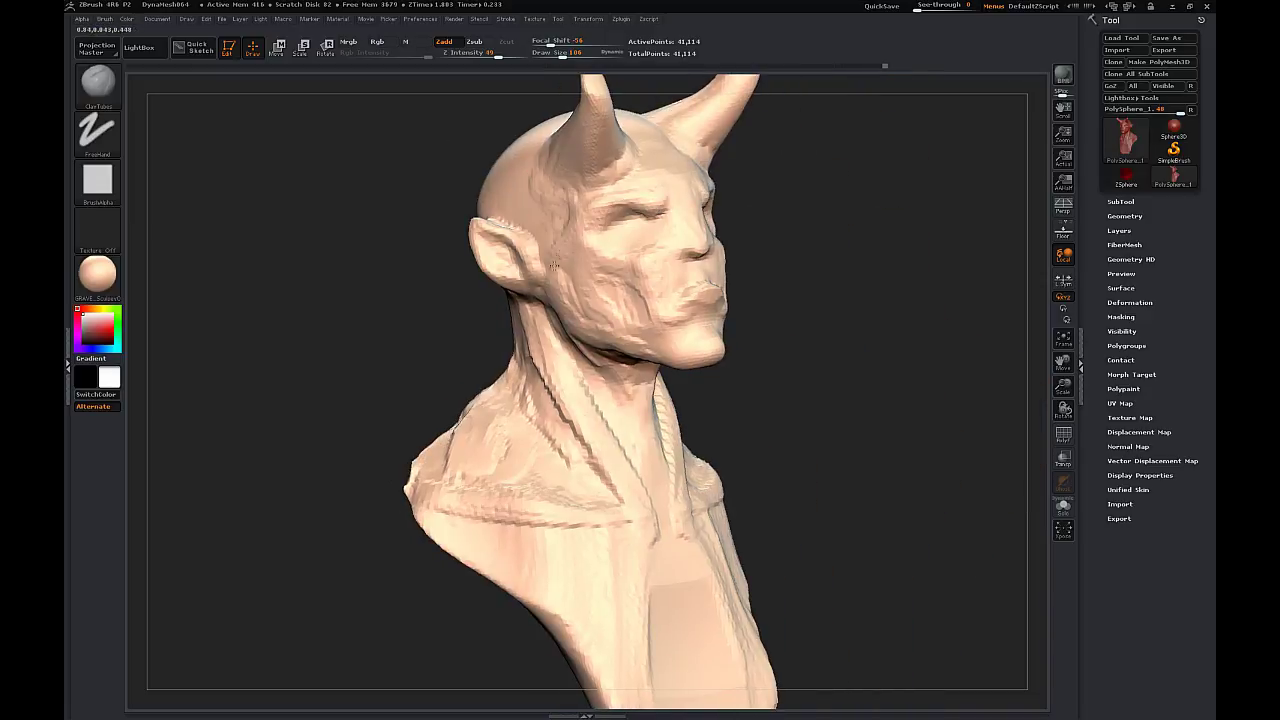
- Refine the temple, cheekbone and side planes of the face with ClayTubes
drag(554, 265, 640, 256)
drag(770, 249, 683, 254)
drag(782, 208, 866, 193)
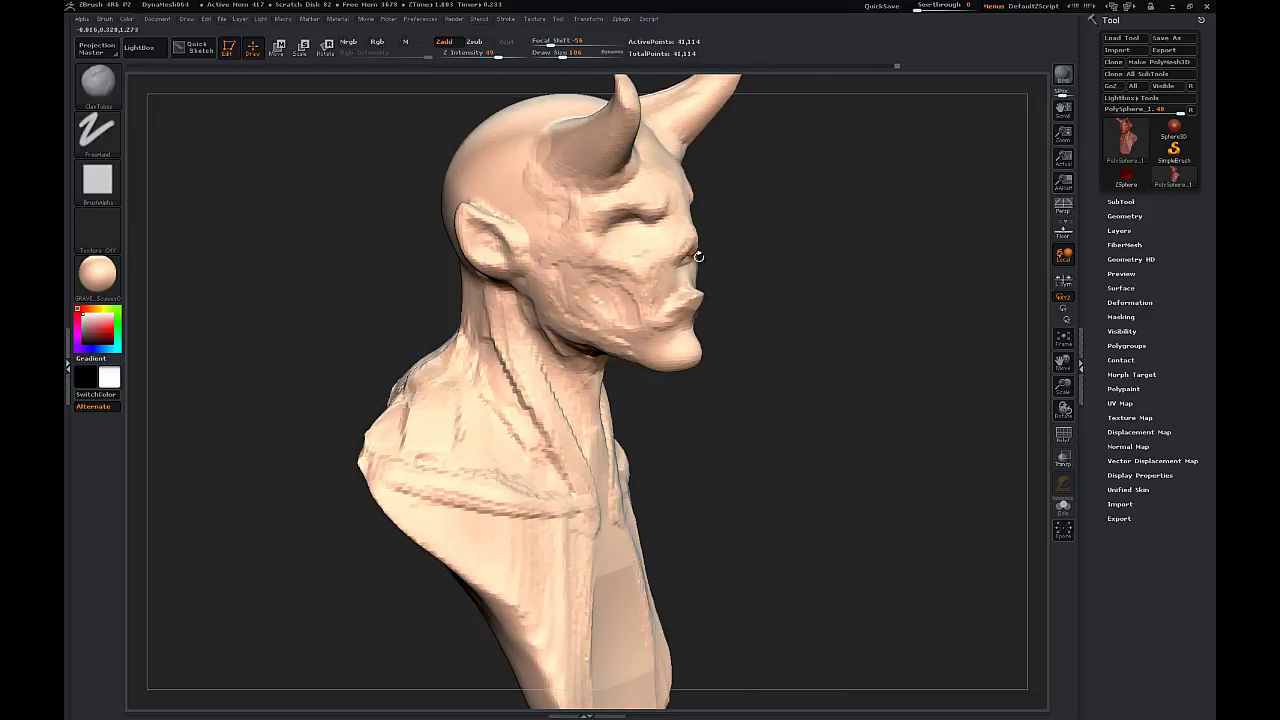
drag(768, 254, 690, 255)
- Build up the chest muscles and front torso with layered ClayTubes strokes
drag(373, 241, 840, 314)
mouse_move(735, 592)
mouse_down()
mouse_move(652, 672)
mouse_move(562, 565)
mouse_up()
mouse_move(690, 550)
mouse_down()
mouse_move(622, 579)
mouse_move(712, 655)
mouse_up()
mouse_move(966, 286)
mouse_down()
mouse_move(944, 214)
mouse_move(956, 220)
mouse_up()
drag(309, 186, 455, 205)
- Carve the ear's inner folds and the crease around its base with the Dam_Standard brush
click(98, 84)
click(596, 170)
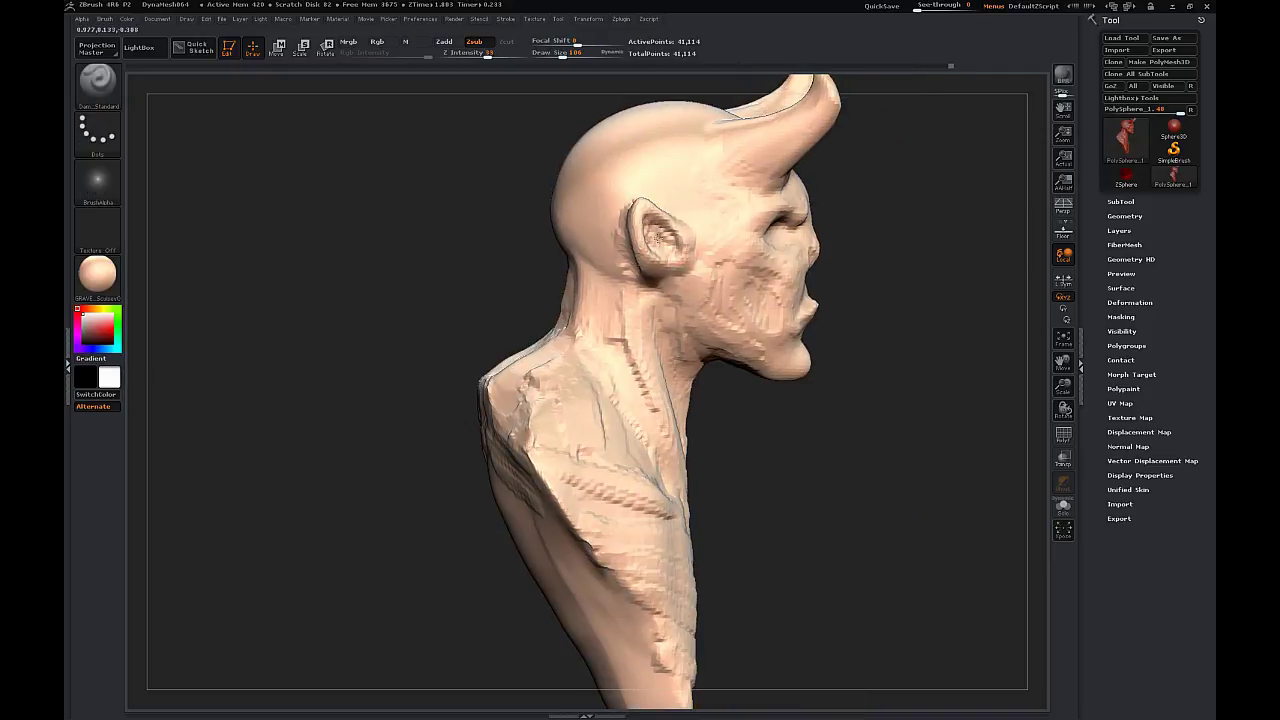
drag(659, 238, 650, 230)
mouse_move(470, 225)
mouse_down()
mouse_move(390, 235)
mouse_move(545, 262)
mouse_up()
drag(641, 281, 632, 245)
drag(486, 315, 380, 325)
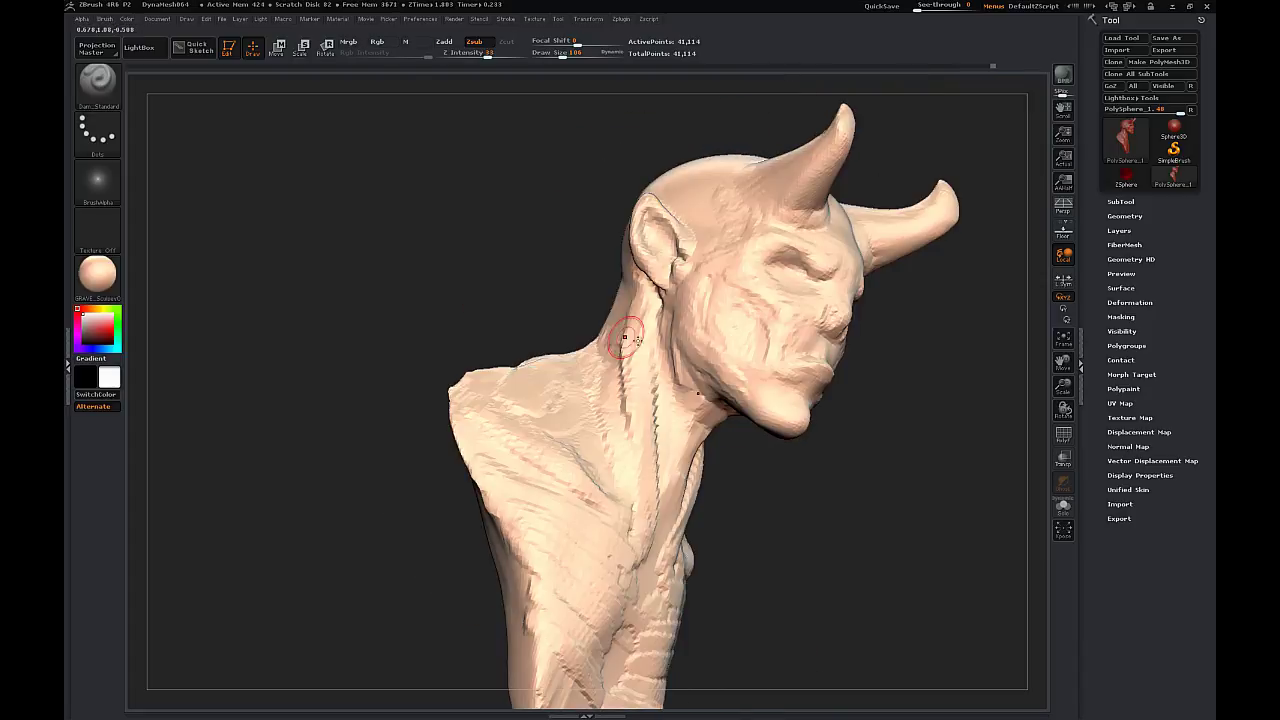
- Cut creases along the neck muscles, under the jaw and into the chin with Dam_Standard
drag(900, 370, 808, 409)
drag(697, 440, 698, 424)
drag(570, 380, 670, 390)
drag(697, 434, 702, 416)
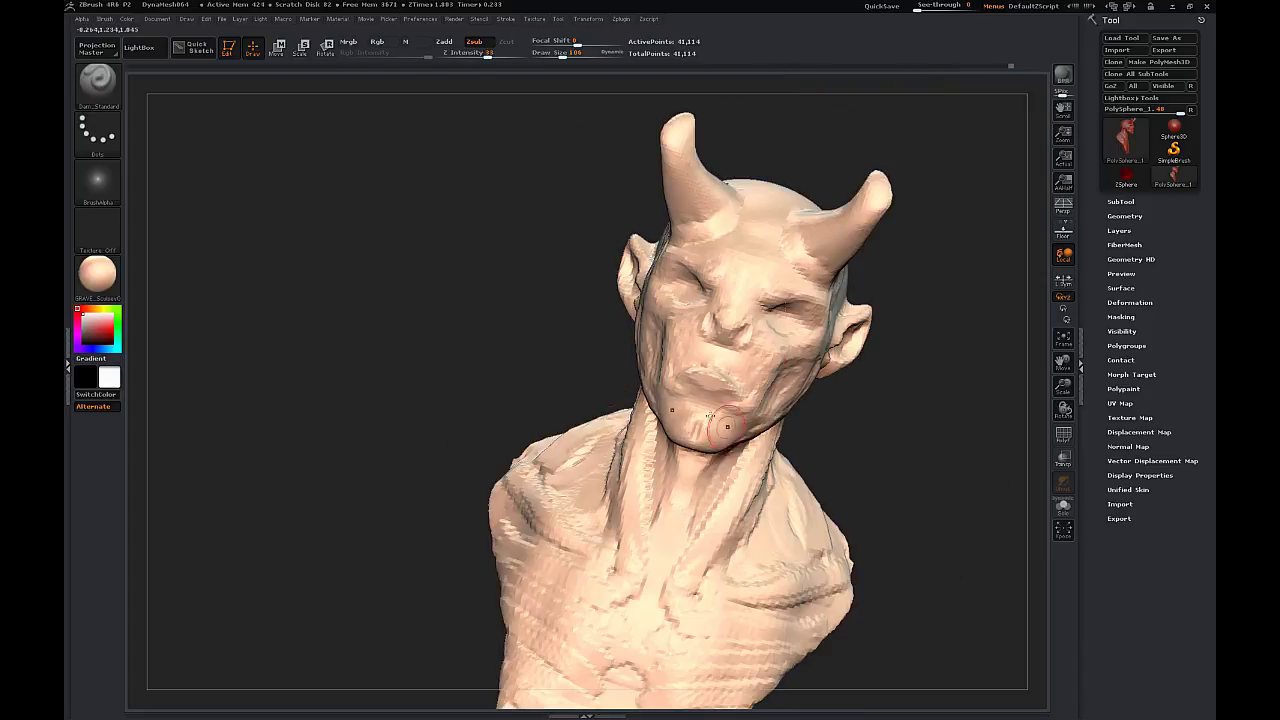
- Carve the upper and lower eyelid lines with the Dam_Standard brush
drag(814, 329, 826, 322)
mouse_move(935, 275)
mouse_down()
mouse_move(957, 260)
mouse_move(620, 308)
mouse_move(680, 312)
mouse_up()
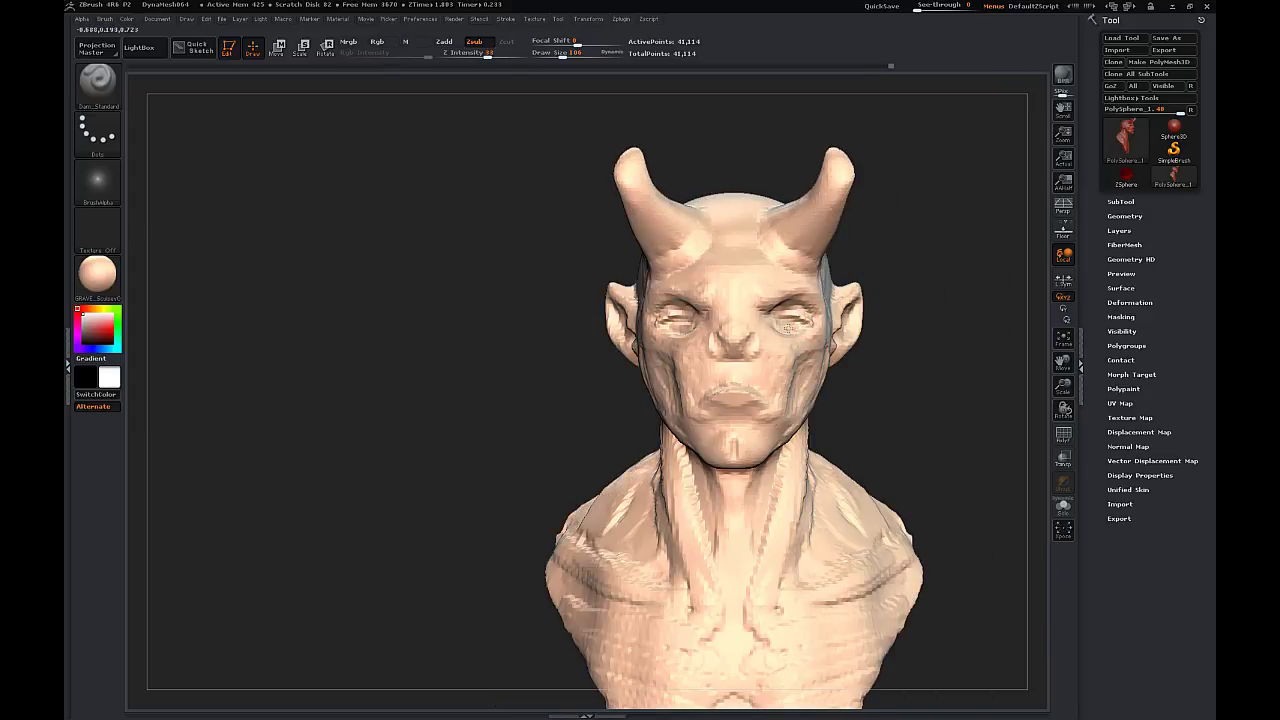
drag(788, 328, 803, 325)
mouse_move(935, 290)
mouse_down()
mouse_move(800, 305)
mouse_move(850, 320)
mouse_up()
drag(880, 240, 958, 236)
- Open and reshape the eyelids with the Move brush, starting at draw size 151 and reducing it
key(b)
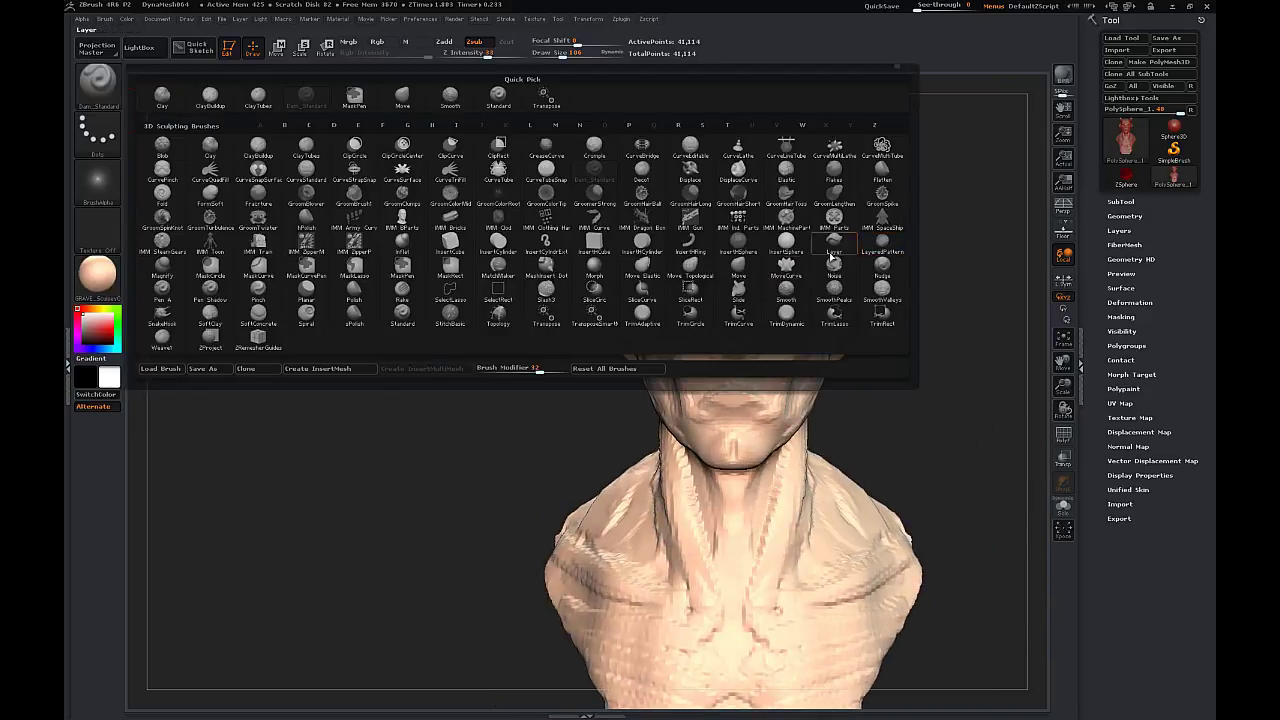
click(740, 267)
key(s)
drag(779, 321, 786, 322)
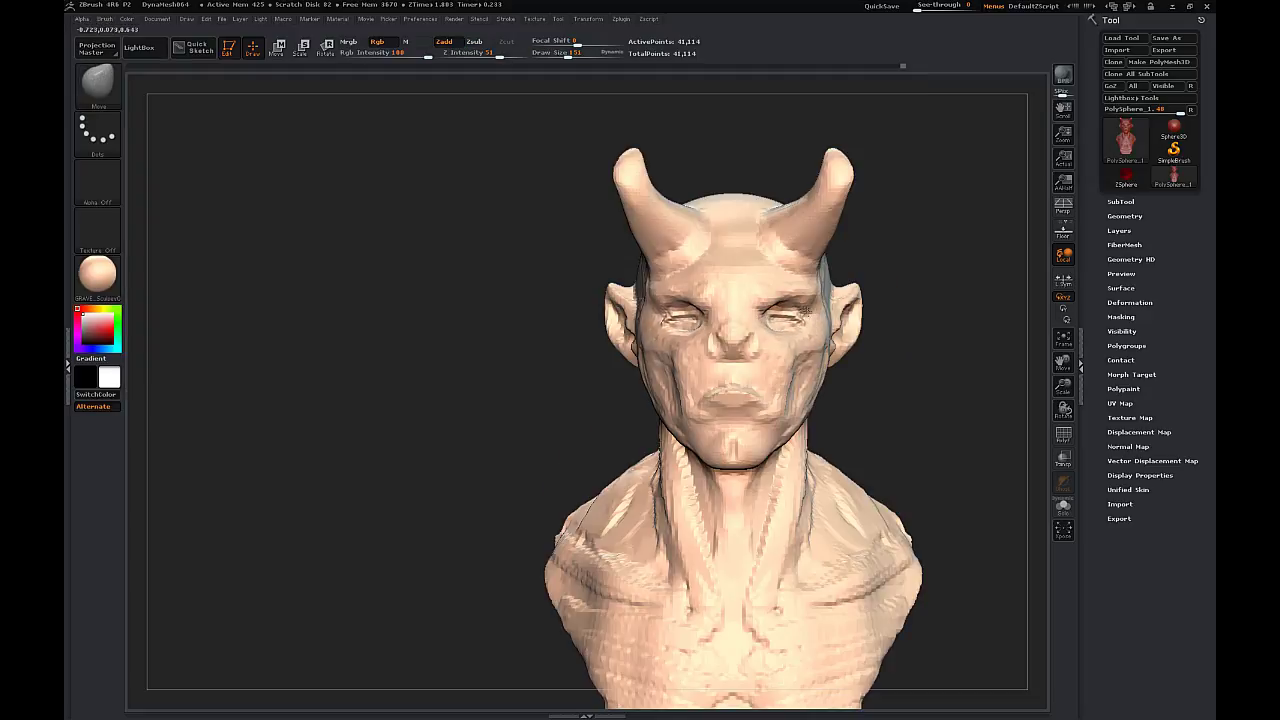
drag(932, 295, 805, 315)
key(s)
drag(691, 326, 680, 326)
mouse_move(570, 315)
mouse_down()
mouse_move(629, 297)
mouse_move(592, 302)
mouse_up()
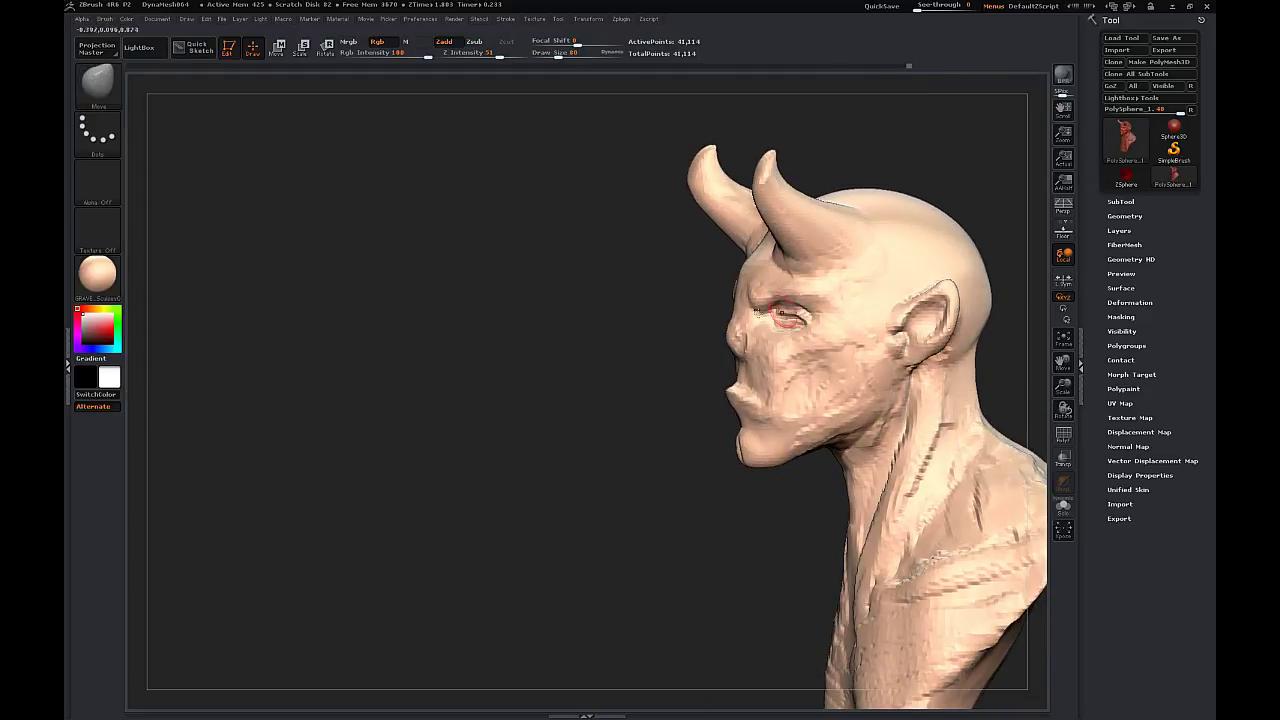
mouse_move(840, 290)
mouse_down()
mouse_move(926, 337)
mouse_move(972, 342)
mouse_move(911, 252)
mouse_move(900, 262)
mouse_up()
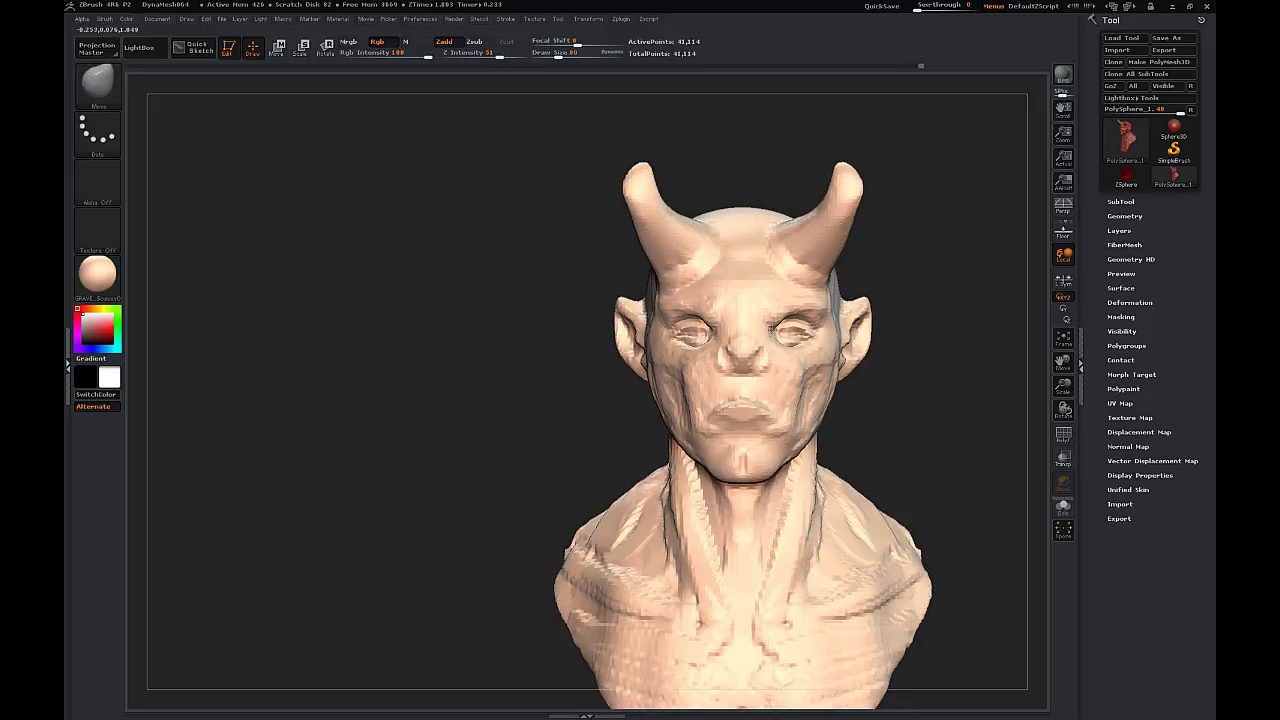
- Adjust the nose, lip and brow proportions with the Move brush, checking the front and profile
drag(771, 329, 613, 364)
mouse_move(822, 358)
mouse_down()
mouse_move(792, 347)
mouse_move(814, 377)
mouse_up()
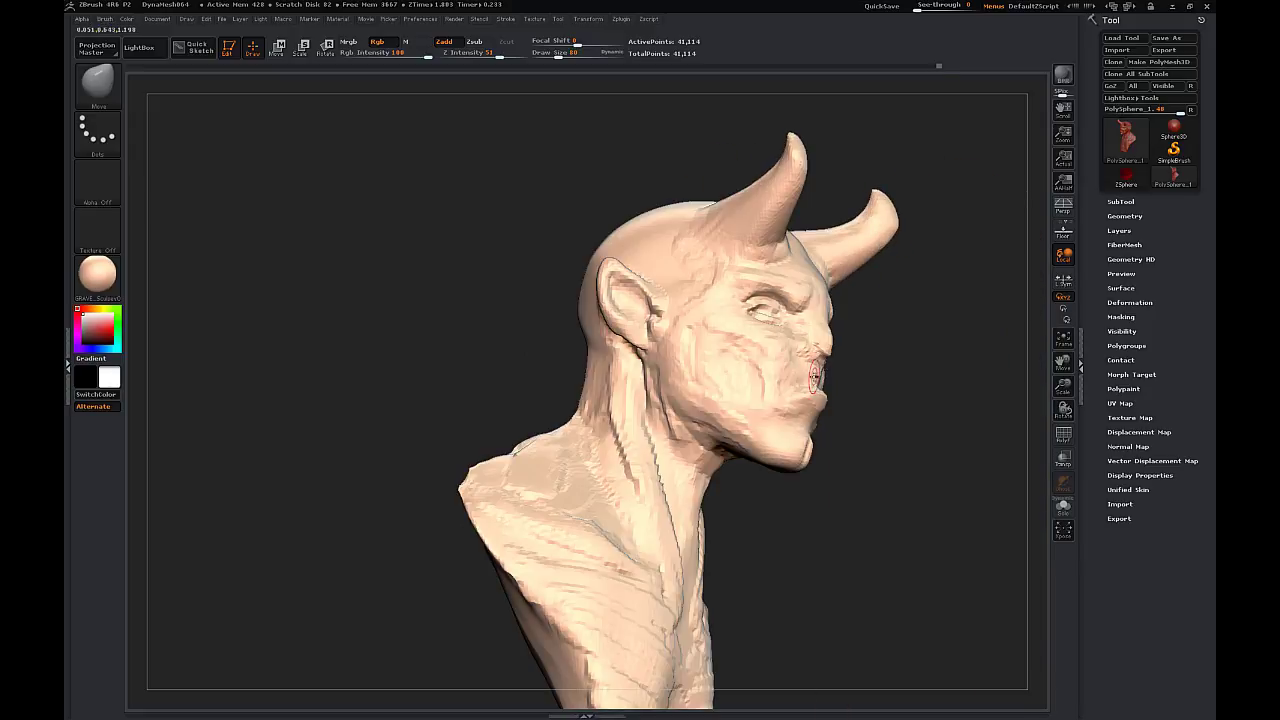
mouse_move(896, 344)
mouse_down()
mouse_move(810, 352)
mouse_move(806, 420)
mouse_up()
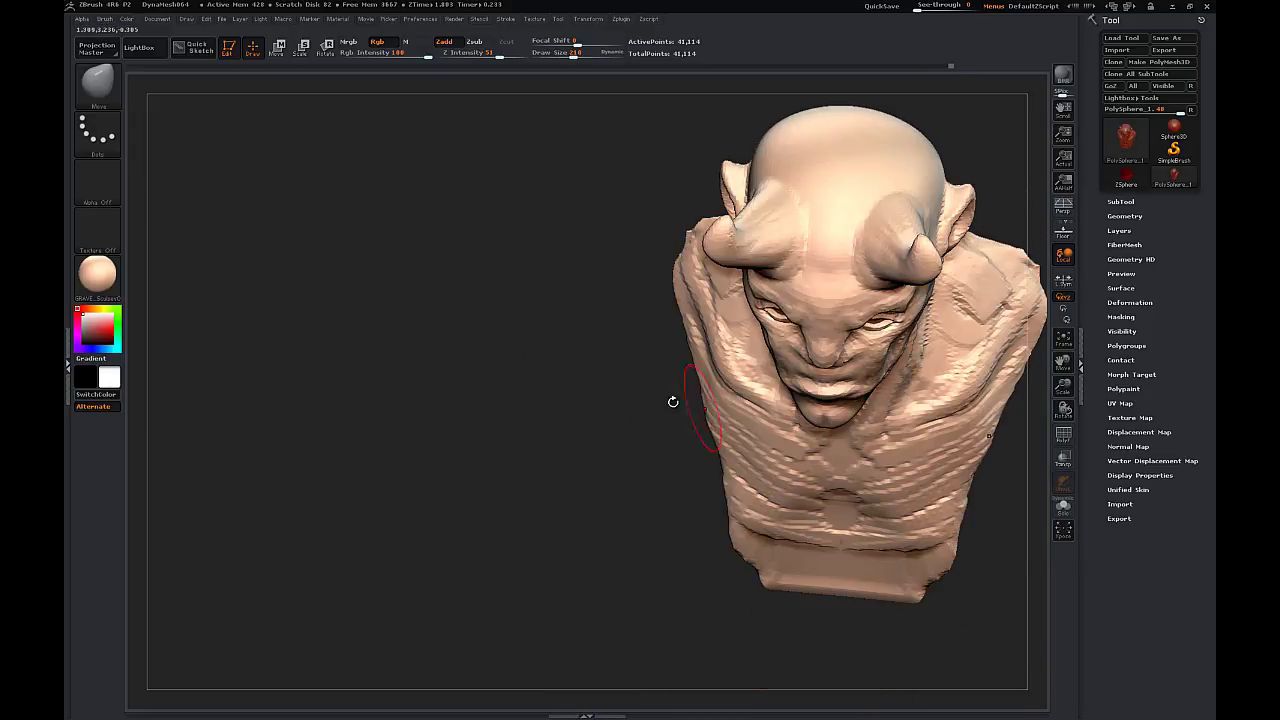
drag(673, 402, 598, 352)
key(s)
drag(894, 330, 886, 330)
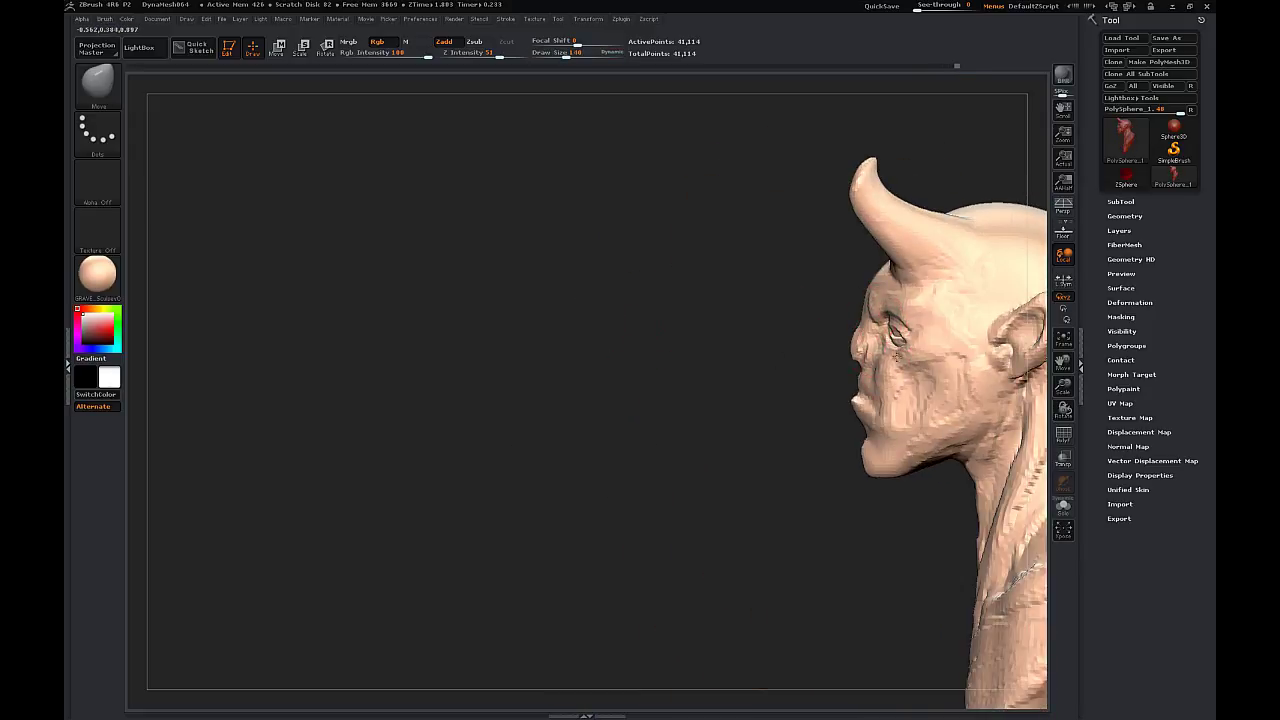
drag(700, 375, 845, 372)
key(s)
drag(995, 345, 905, 350)
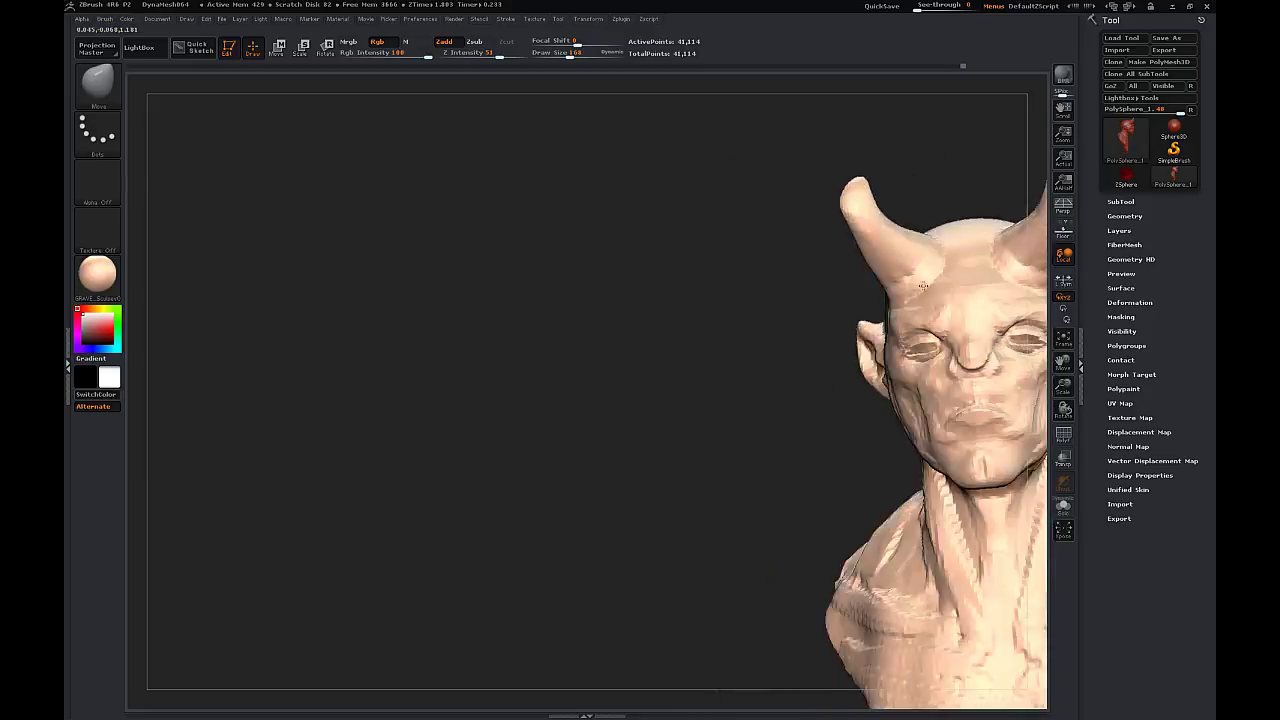
alt+drag(1030, 375, 912, 385)
- Build up the lips and the area around the mouth with ClayTubes at draw size 65
click(100, 88)
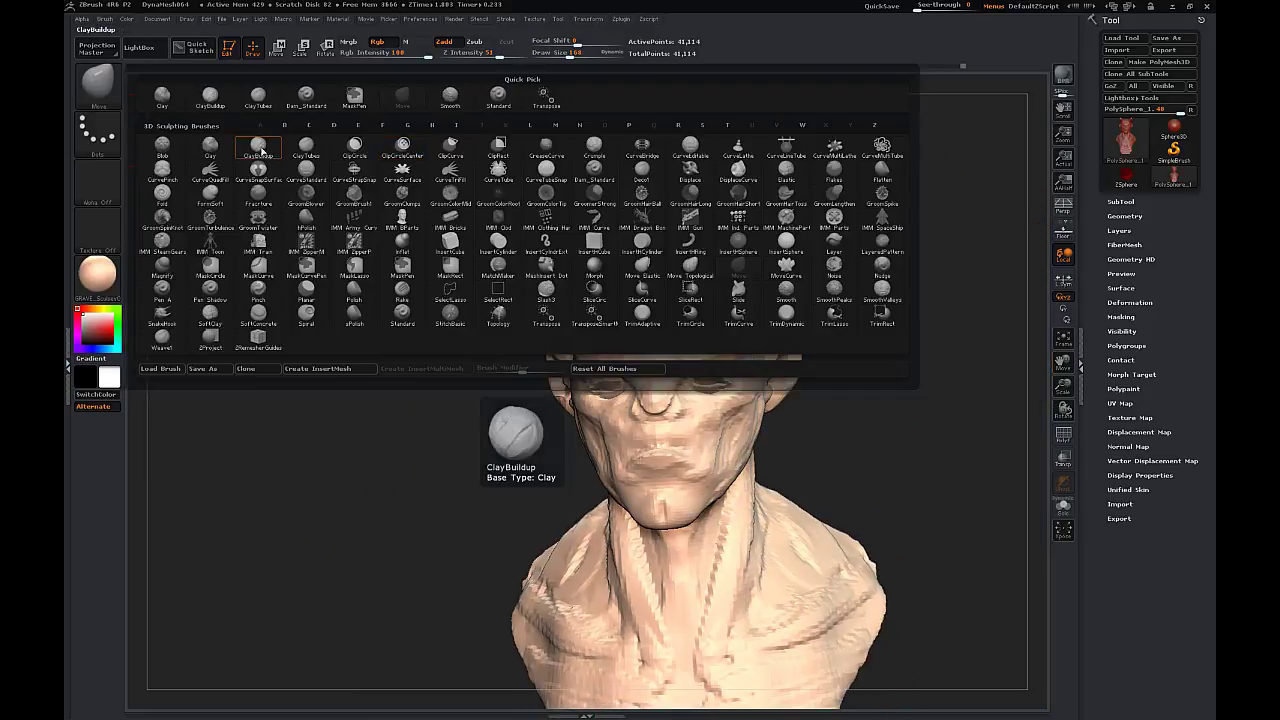
click(290, 150)
key(s)
drag(670, 464, 656, 464)
drag(500, 415, 570, 405)
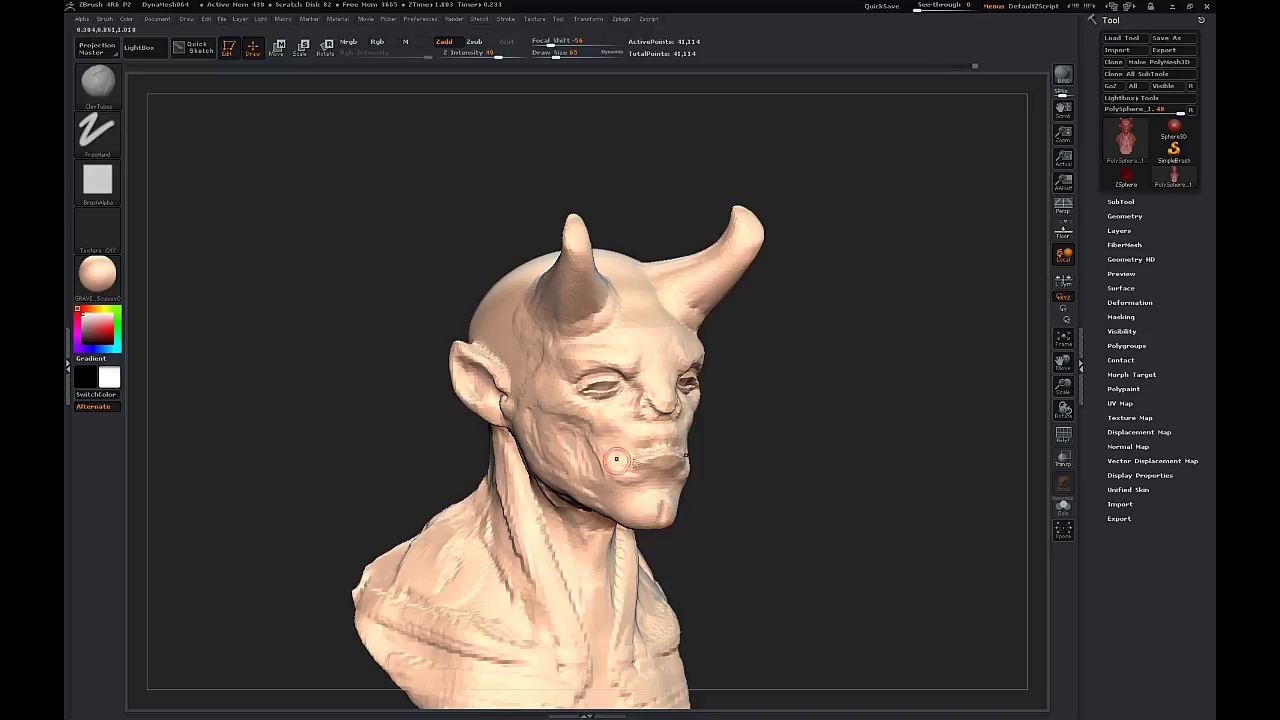
drag(780, 430, 735, 510)
drag(656, 452, 680, 452)
- Enlarge the ClayTubes brush and add volume to the horns and the forehead at their bases
drag(850, 420, 800, 335)
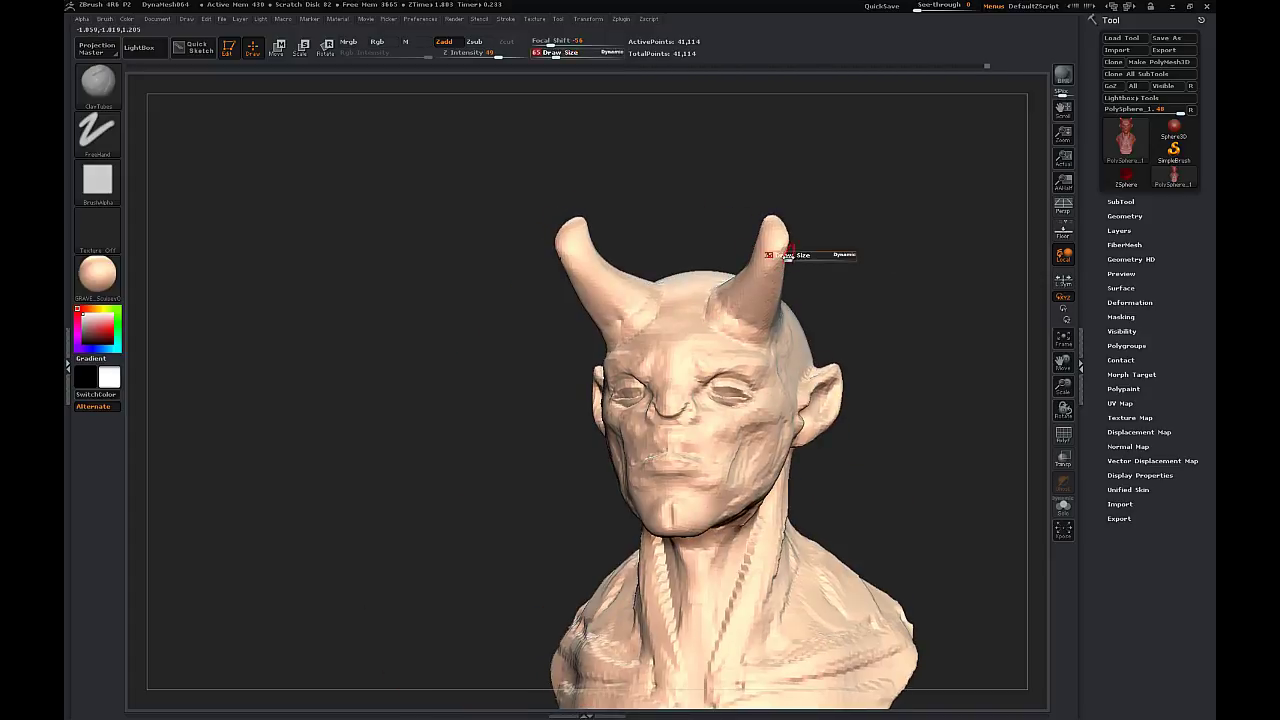
drag(788, 257, 799, 257)
drag(880, 270, 805, 270)
mouse_move(631, 212)
mouse_down()
mouse_move(730, 250)
mouse_move(640, 265)
mouse_up()
drag(810, 252, 820, 288)
drag(670, 300, 745, 311)
drag(880, 329, 985, 333)
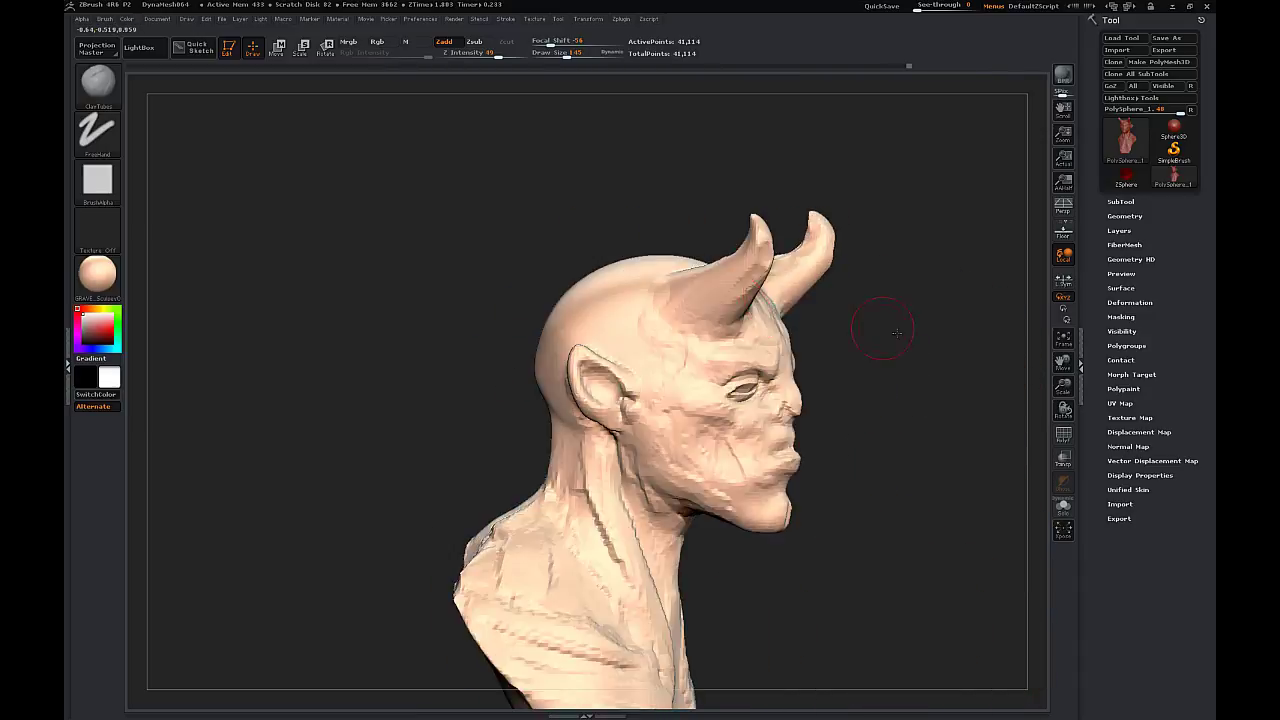
- Sculpt the brow ridge and forehead forms with ClayTubes at draw size 145
drag(722, 377, 776, 363)
mouse_move(980, 380)
mouse_down()
mouse_move(860, 384)
mouse_move(920, 384)
mouse_up()
mouse_move(1009, 514)
alt+mouse_down()
mouse_move(849, 386)
mouse_move(930, 384)
alt+mouse_up()
drag(821, 373, 627, 385)
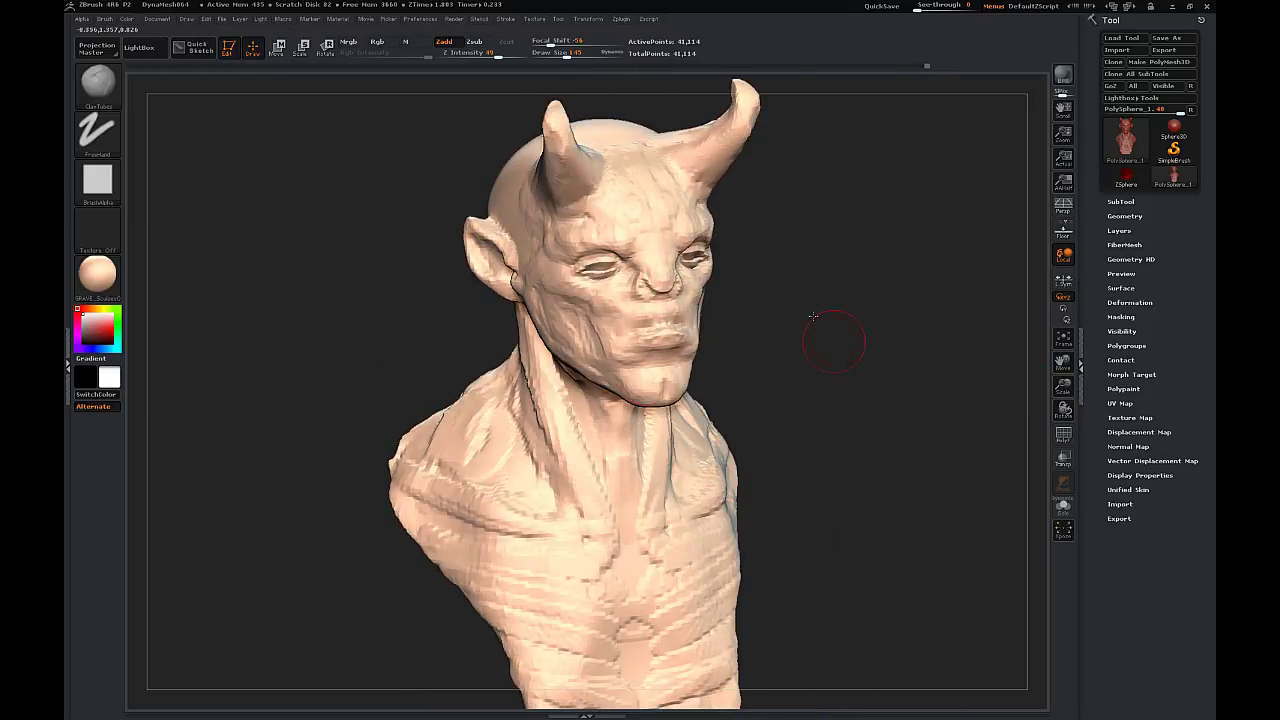
drag(813, 316, 690, 225)
drag(938, 325, 880, 340)
mouse_move(865, 265)
mouse_down()
mouse_move(946, 254)
mouse_move(777, 217)
mouse_move(676, 284)
mouse_move(679, 241)
mouse_up()
drag(818, 240, 680, 226)
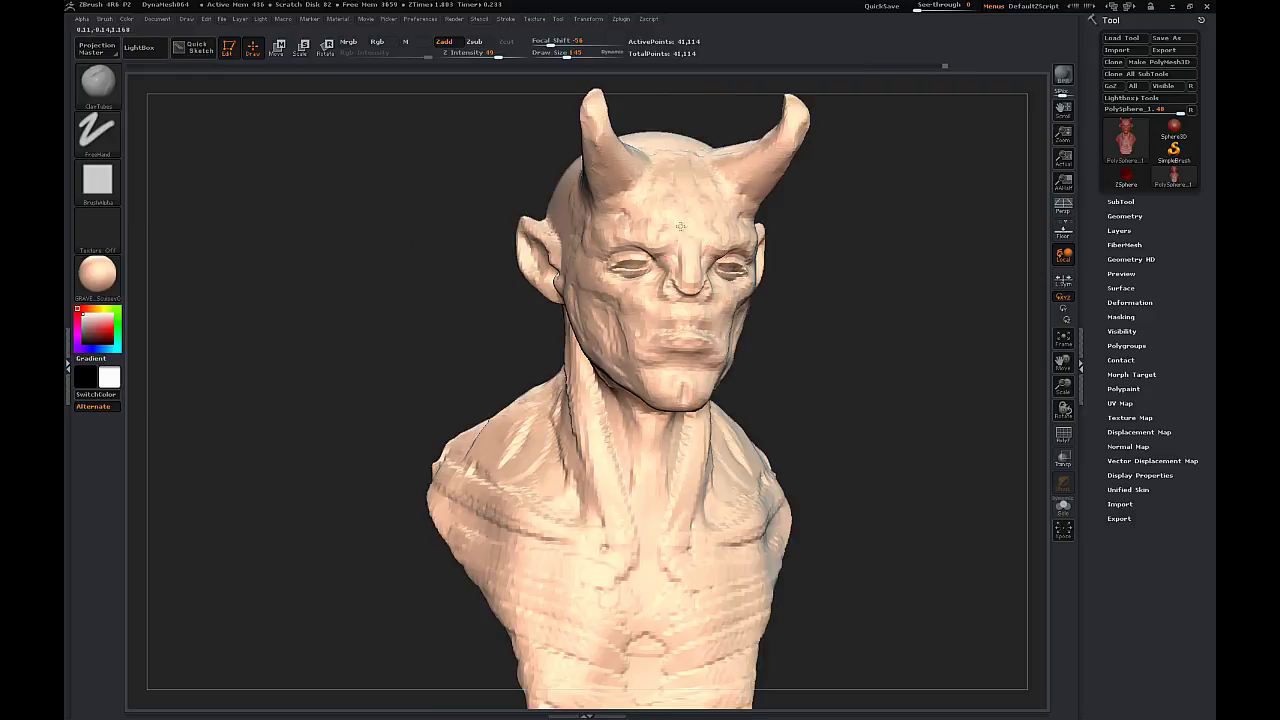
- Strengthen the nose bridge, the muzzle around the lips and the cheeks with ClayTubes
drag(675, 274, 683, 262)
drag(820, 250, 680, 241)
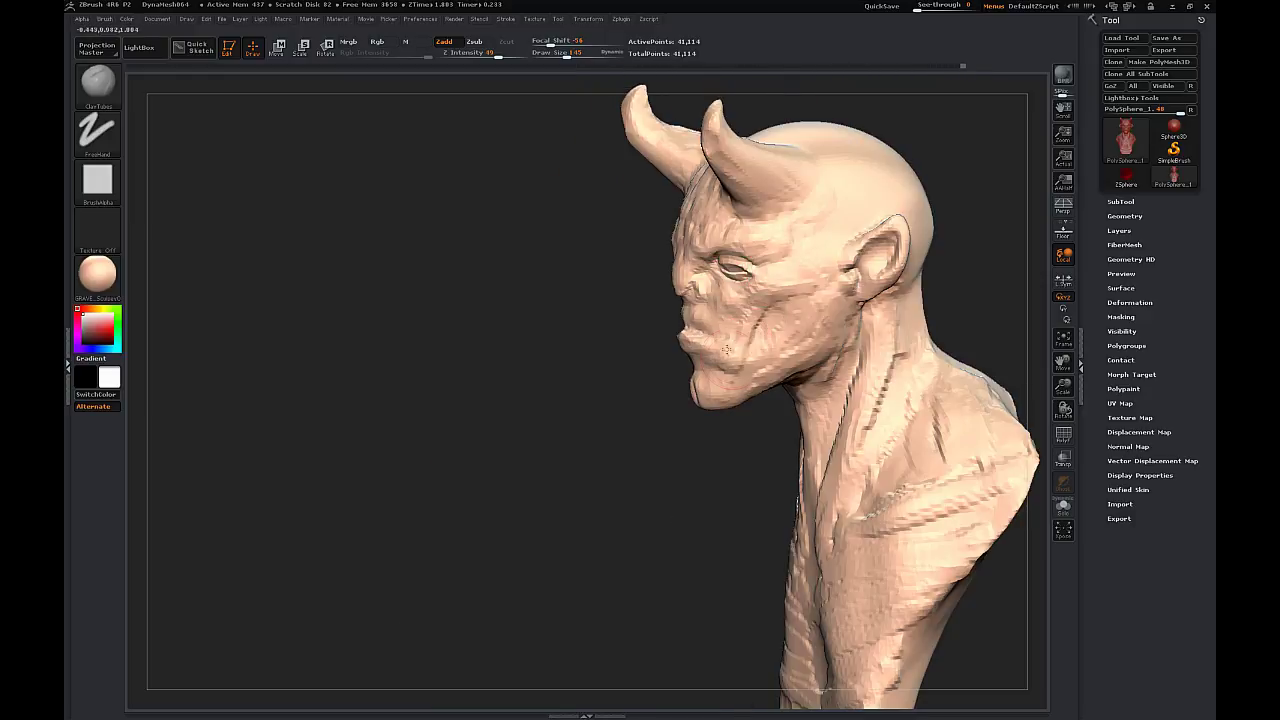
drag(727, 348, 653, 343)
drag(825, 336, 842, 348)
drag(640, 332, 664, 341)
drag(815, 285, 660, 266)
drag(486, 257, 680, 264)
- Detail the ear and the cheekbone in front of it with ClayTubes at draw size 37
key(s)
drag(509, 267, 497, 268)
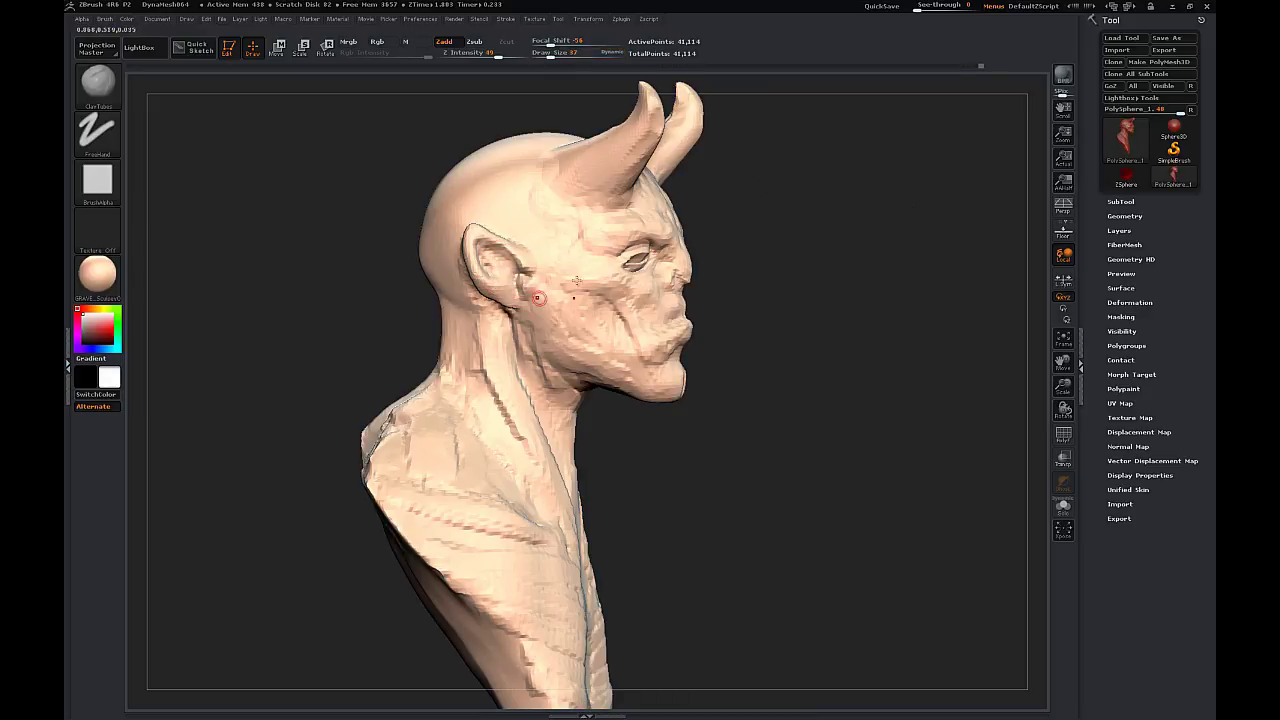
drag(371, 269, 478, 266)
key(s)
drag(450, 240, 482, 240)
mouse_move(424, 270)
mouse_down()
mouse_move(490, 212)
mouse_move(454, 220)
mouse_move(449, 190)
mouse_move(410, 270)
mouse_up()
drag(675, 219, 560, 212)
- Reshape the ears with the Move brush
click(98, 82)
mouse_move(446, 258)
mouse_down()
mouse_move(430, 265)
mouse_move(440, 232)
mouse_up()
drag(484, 190, 478, 178)
drag(432, 263, 416, 264)
mouse_move(308, 285)
mouse_down()
mouse_move(491, 278)
mouse_move(388, 282)
mouse_move(343, 266)
mouse_up()
drag(310, 320, 225, 318)
drag(366, 304, 376, 272)
drag(262, 305, 590, 290)
drag(352, 232, 374, 295)
- Enlarge the Move brush and start pulling the back of the skull outward
drag(850, 250, 560, 240)
alt+drag(560, 240, 930, 322)
drag(557, 390, 545, 380)
drag(610, 310, 598, 302)
drag(582, 57, 597, 57)
drag(480, 250, 472, 260)
drag(638, 248, 595, 262)
- Draw the back of the skull into a downward-curving pointed crest with the Move brush at draw size 265
mouse_move(470, 250)
mouse_down()
mouse_move(734, 243)
mouse_move(645, 335)
mouse_up()
key(s)
drag(565, 349, 550, 349)
drag(686, 345, 671, 349)
drag(604, 390, 623, 367)
drag(772, 239, 760, 241)
drag(566, 263, 559, 274)
drag(620, 324, 612, 332)
mouse_move(780, 310)
mouse_down()
mouse_move(690, 335)
mouse_move(650, 372)
mouse_move(605, 348)
mouse_up()
drag(440, 305, 754, 277)
drag(740, 320, 580, 345)
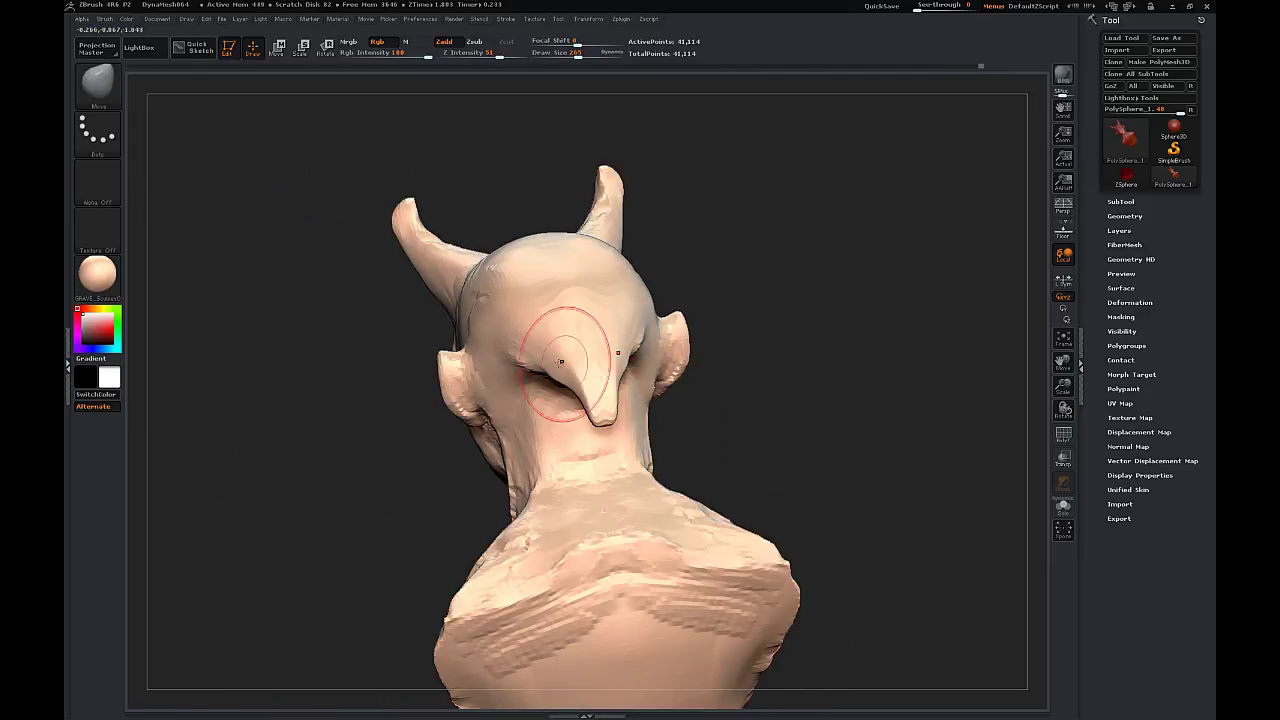
shift+drag(430, 280, 766, 277)
click(1080, 367)
click(1211, 366)
drag(1063, 387, 1030, 390)
drag(880, 392, 791, 361)
drag(1063, 362, 1067, 394)
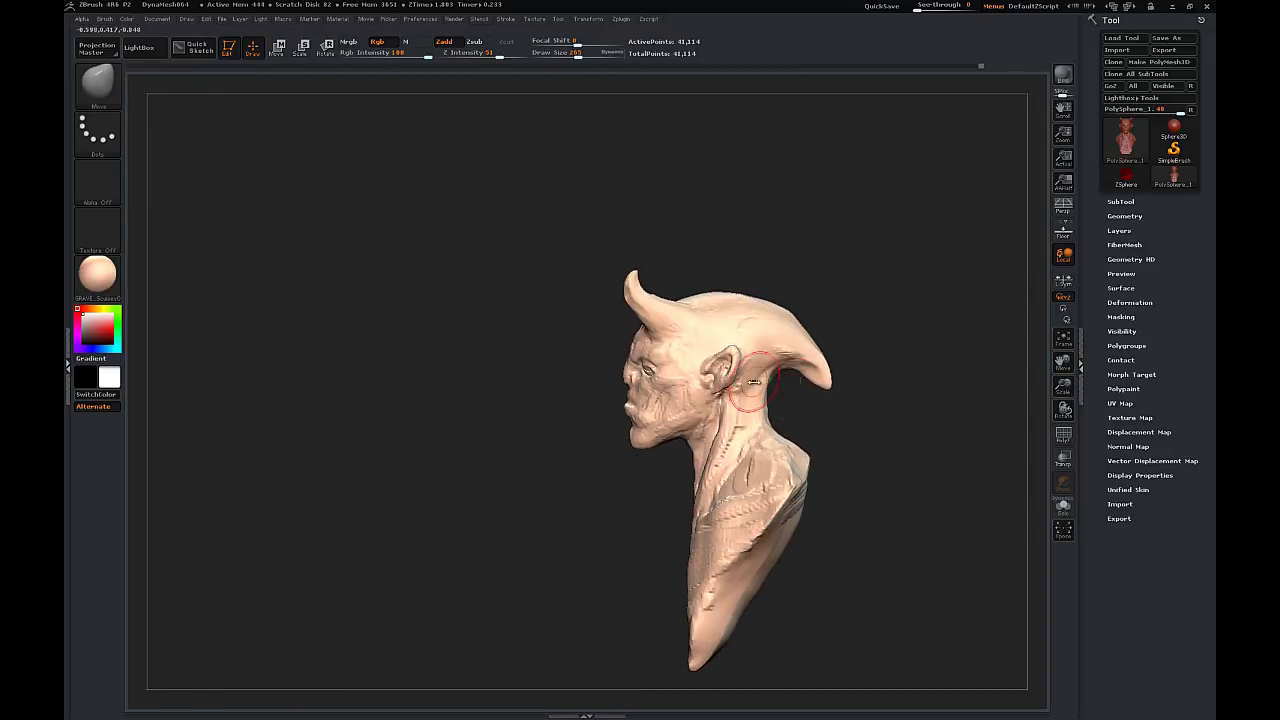
- Pull the pointed base of the torso backward and adjust the upper back with the Move brush at draw size 1000
drag(780, 372, 796, 386)
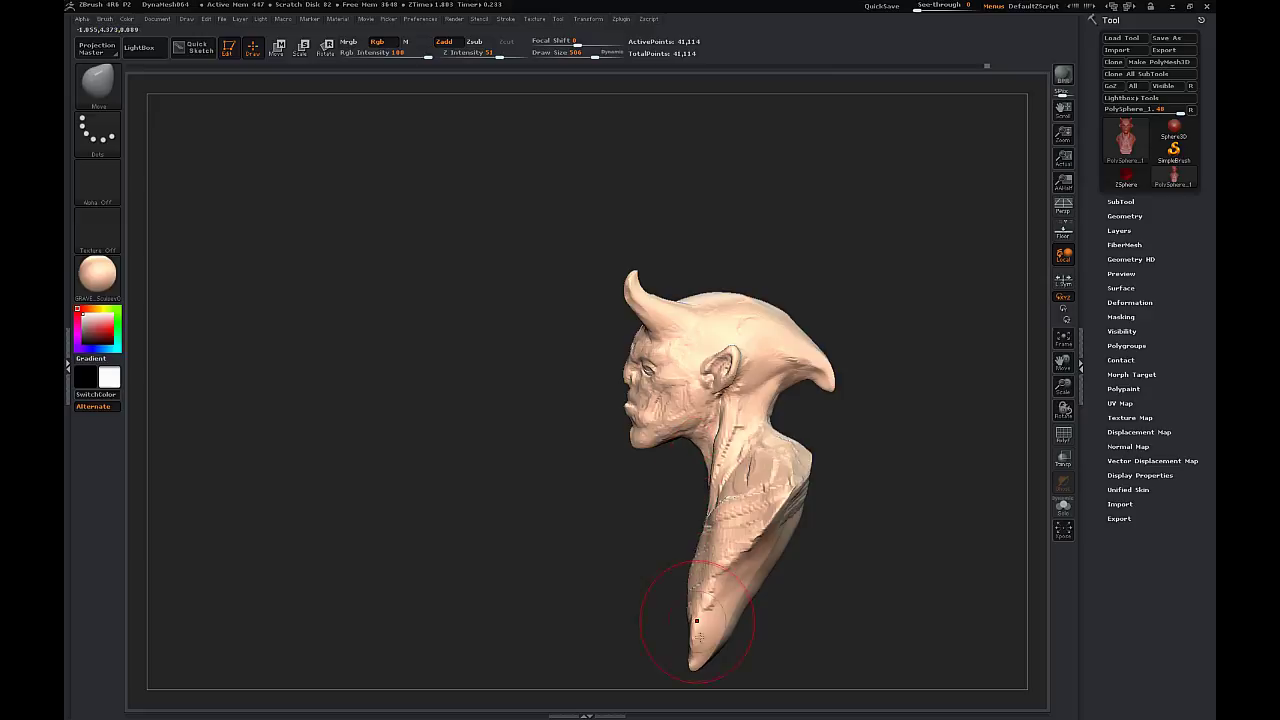
key(s)
drag(697, 655, 746, 656)
drag(703, 652, 744, 662)
drag(789, 458, 795, 434)
drag(874, 389, 965, 399)
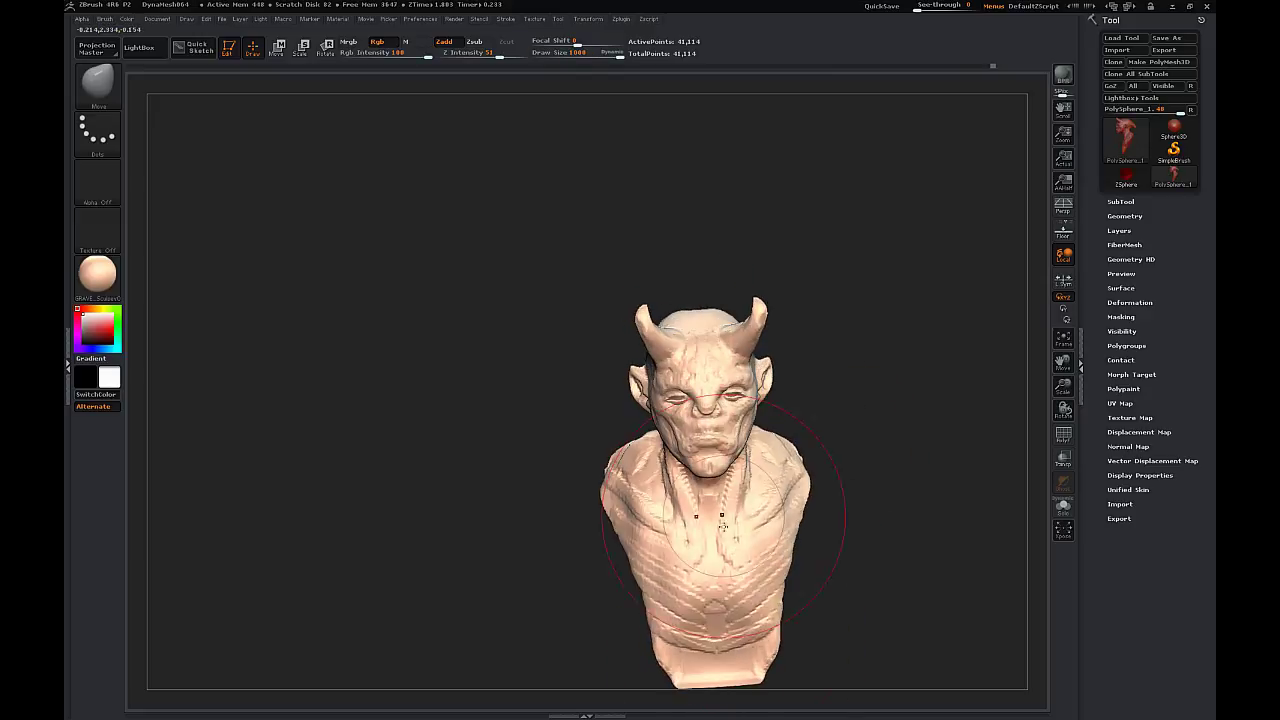
- Reshape the shoulders and chest with the Move brush at draw size 516
key(s)
click(782, 447)
drag(792, 460, 782, 448)
drag(881, 366, 790, 372)
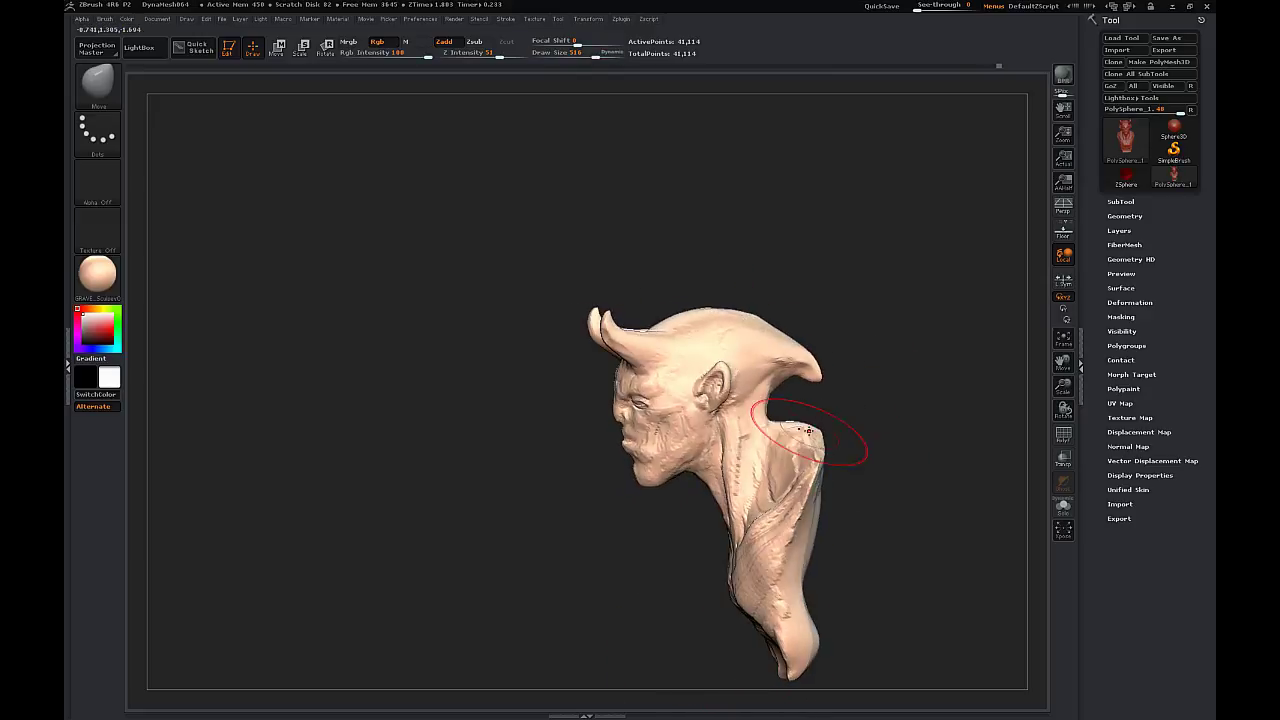
drag(808, 431, 801, 440)
drag(738, 510, 732, 522)
shift+drag(868, 498, 878, 462)
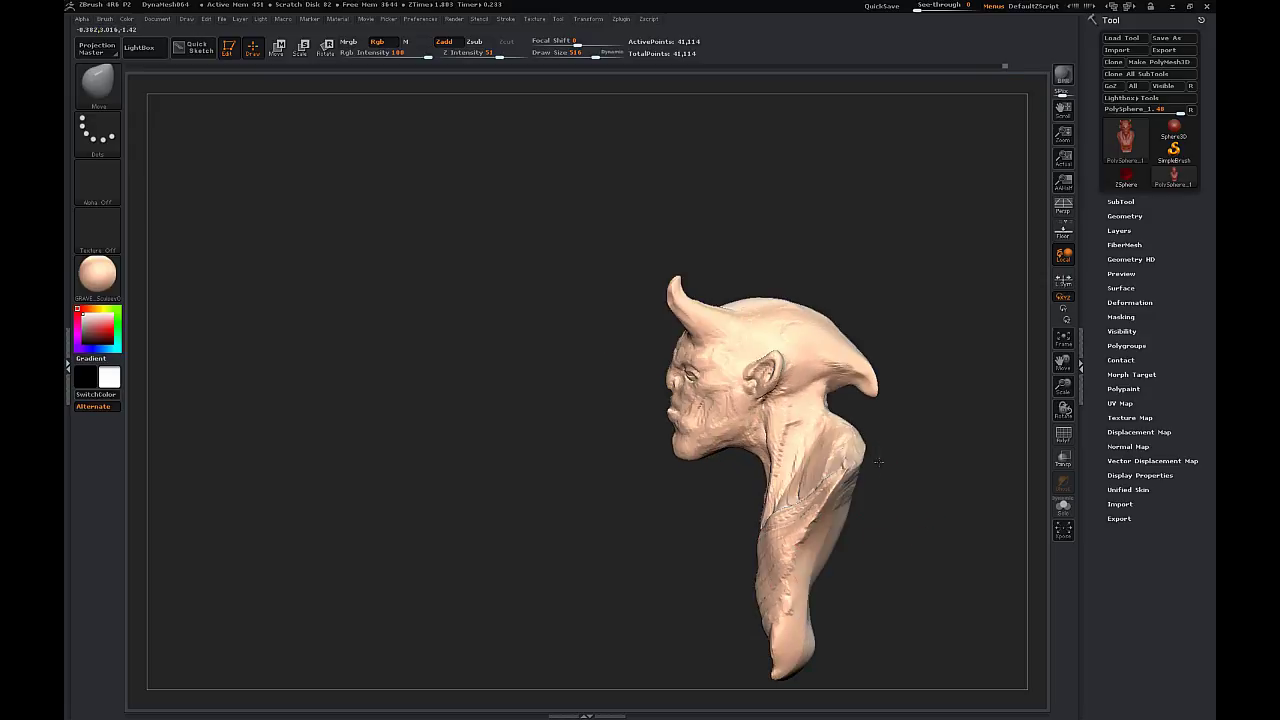
- Push the lower torso backward and adjust the chin in profile with the Move brush at draw size 522
drag(801, 621, 822, 622)
drag(797, 546, 804, 545)
drag(702, 490, 700, 490)
drag(692, 454, 690, 445)
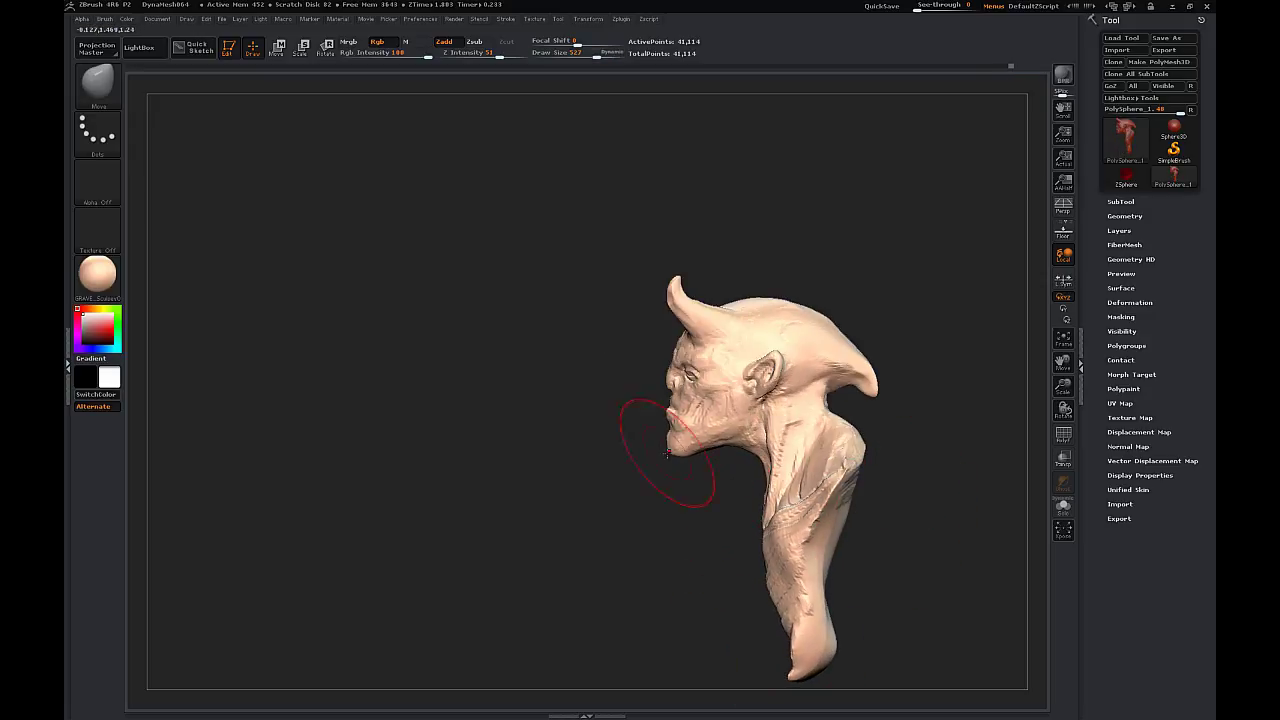
- Pull the tip of the skull crest further outward and down with the Move brush
drag(595, 364, 775, 358)
drag(494, 346, 484, 338)
drag(472, 384, 445, 409)
drag(512, 318, 508, 309)
drag(487, 378, 491, 367)
- Draw the nose into a sharper point and refine the head's profile with the Move brush at draw size 179
key(s)
shift+drag(728, 395, 638, 377)
drag(738, 380, 598, 355)
drag(806, 332, 800, 330)
mouse_move(822, 260)
mouse_down()
mouse_move(860, 260)
mouse_move(845, 268)
mouse_up()
drag(773, 366, 766, 365)
mouse_move(795, 415)
mouse_down()
mouse_move(823, 430)
mouse_move(705, 410)
mouse_up()
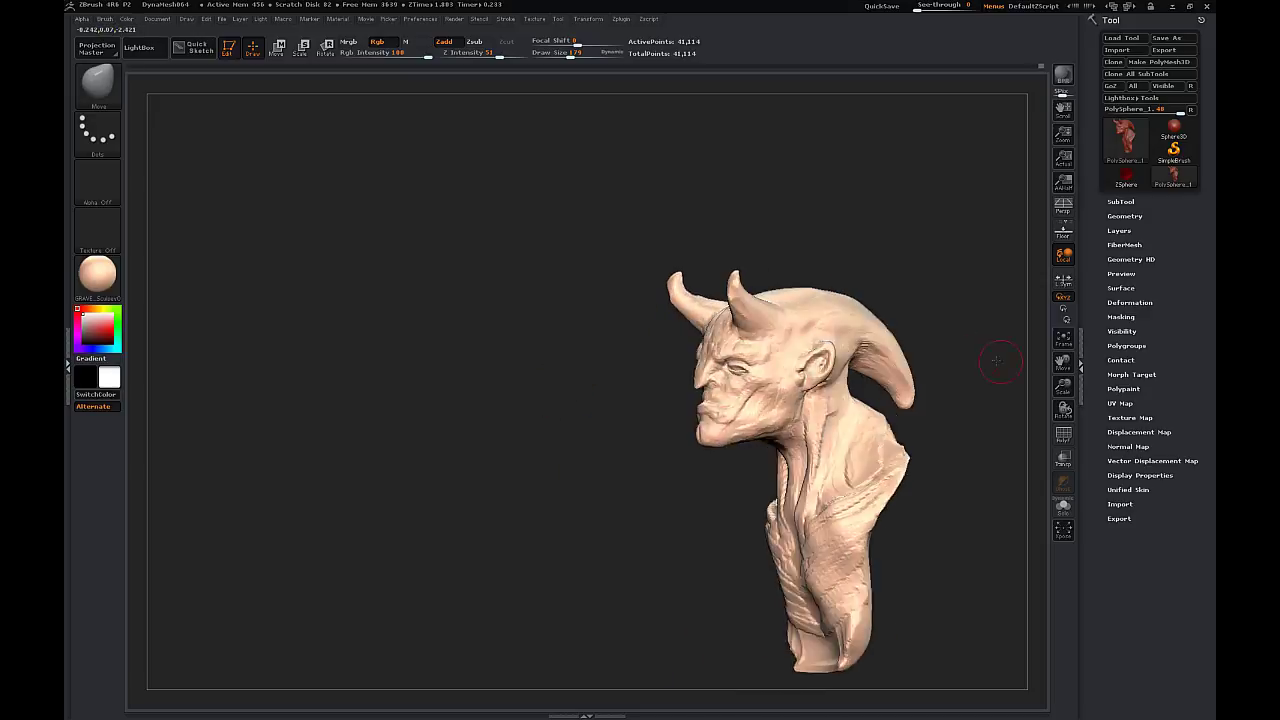
drag(997, 363, 1030, 366)
drag(849, 591, 832, 590)
- Switch to the ClayTubes brush at draw size 145 and build up the chest and neck muscles
click(98, 84)
click(345, 165)
mouse_move(562, 471)
mouse_down()
mouse_move(534, 471)
mouse_move(488, 314)
mouse_up()
mouse_move(488, 314)
mouse_down()
mouse_move(455, 318)
mouse_move(505, 318)
mouse_up()
drag(860, 500, 815, 500)
mouse_move(795, 455)
mouse_down()
mouse_move(806, 505)
mouse_move(790, 440)
mouse_up()
mouse_move(790, 440)
mouse_down()
mouse_move(820, 350)
mouse_move(790, 410)
mouse_up()
drag(835, 345, 800, 385)
mouse_move(900, 420)
mouse_down()
mouse_move(960, 425)
mouse_move(915, 415)
mouse_up()
drag(585, 56, 566, 56)
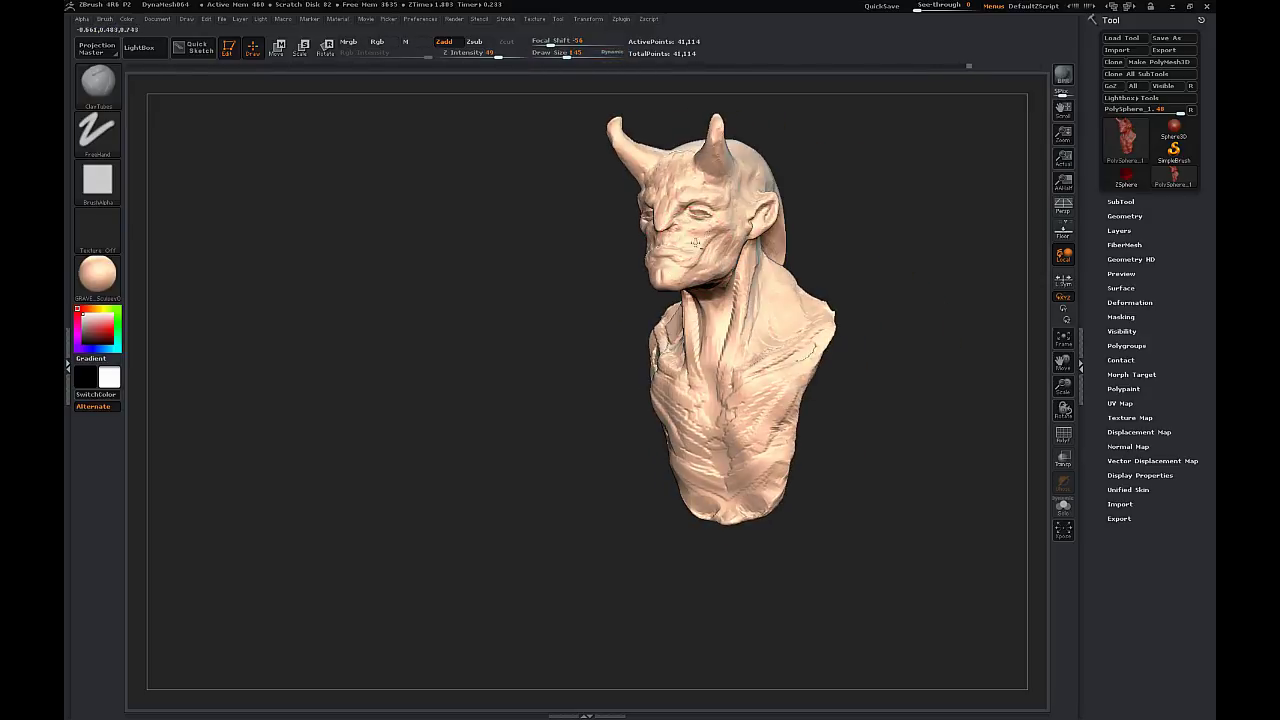
drag(560, 250, 755, 253)
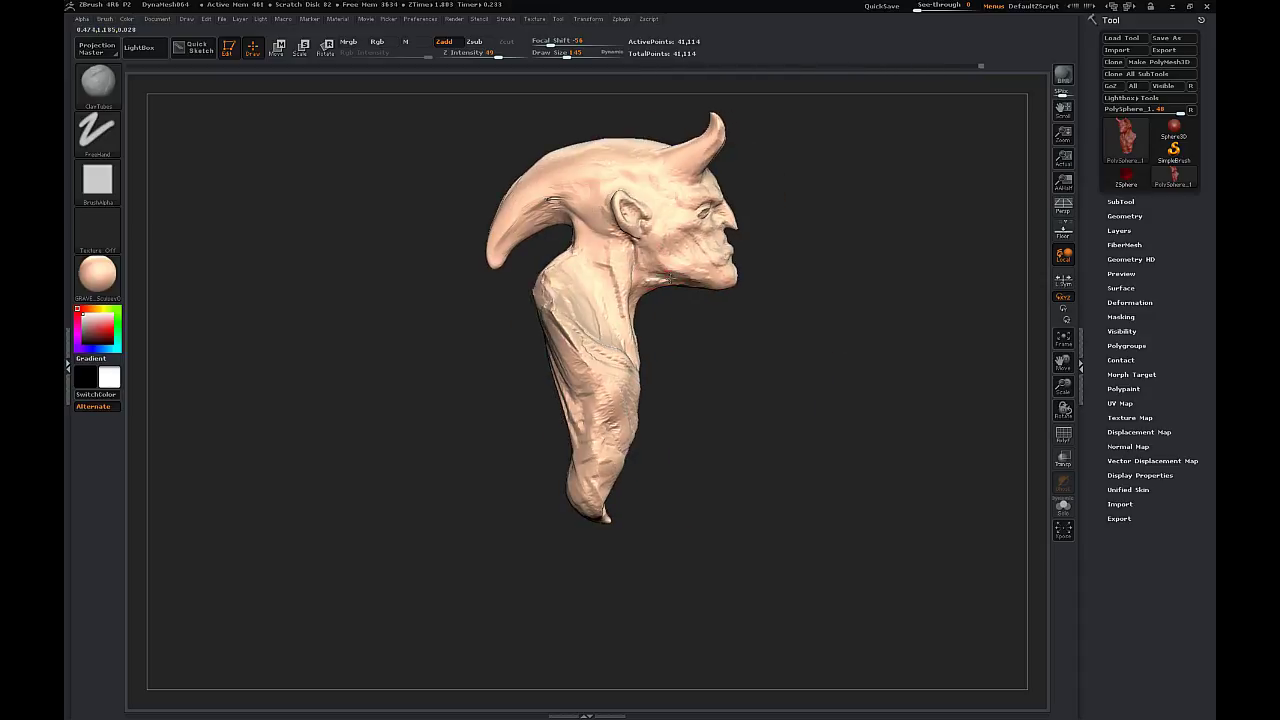
- Sculpt the neck beneath the jaw and ridges along the skull crest with ClayTubes at draw size 145
drag(800, 350, 720, 315)
drag(800, 350, 700, 365)
mouse_move(636, 290)
mouse_down()
mouse_move(668, 312)
mouse_move(655, 298)
mouse_up()
drag(800, 380, 890, 365)
mouse_move(807, 338)
mouse_down()
mouse_move(658, 328)
mouse_move(735, 178)
mouse_move(757, 166)
mouse_up()
drag(810, 190, 945, 205)
drag(770, 150, 771, 168)
drag(815, 200, 905, 225)
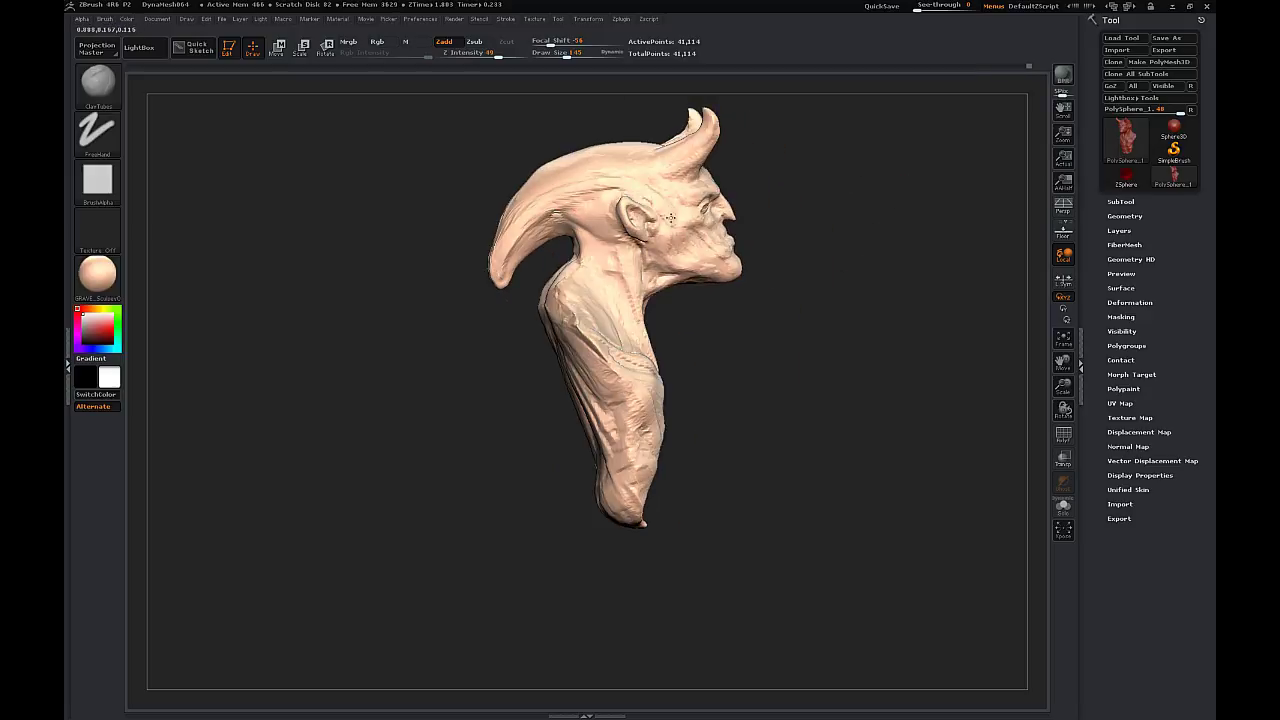
- Add ClayTubes strokes to the side of the neck, the upper back, the forehead and the chin
drag(418, 236, 827, 211)
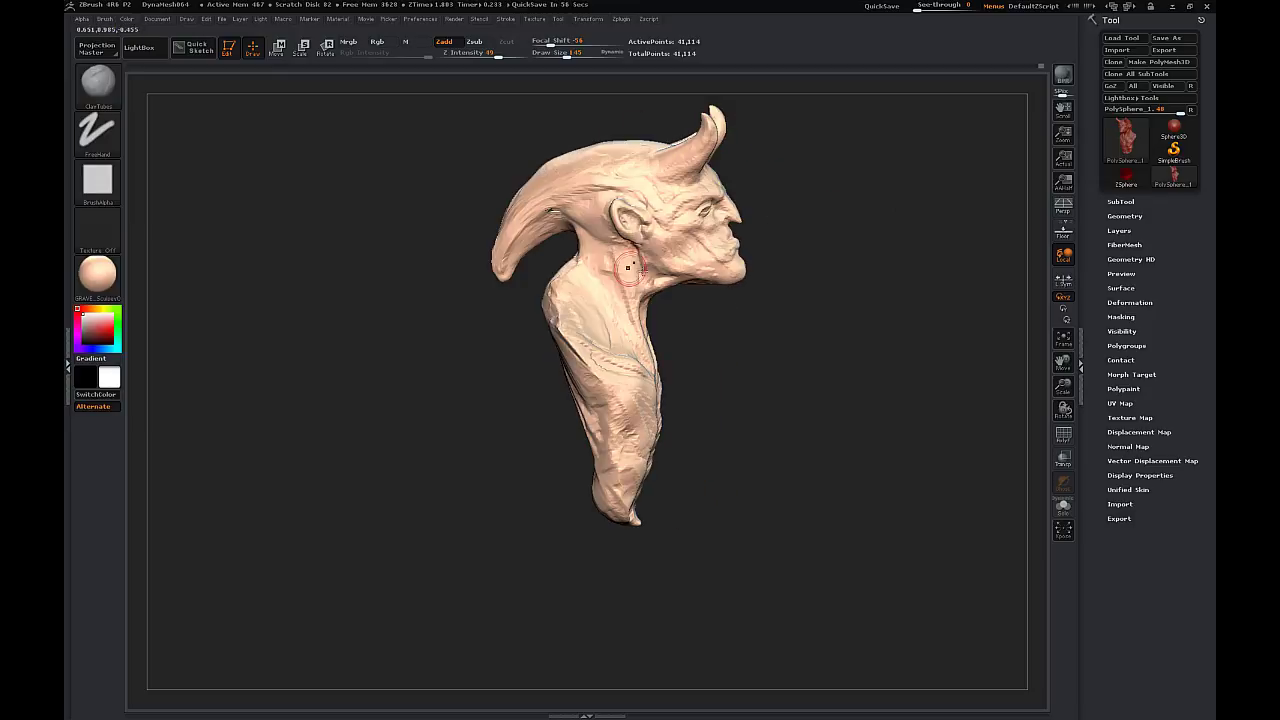
mouse_move(817, 363)
mouse_down()
mouse_move(847, 313)
mouse_move(701, 400)
mouse_up()
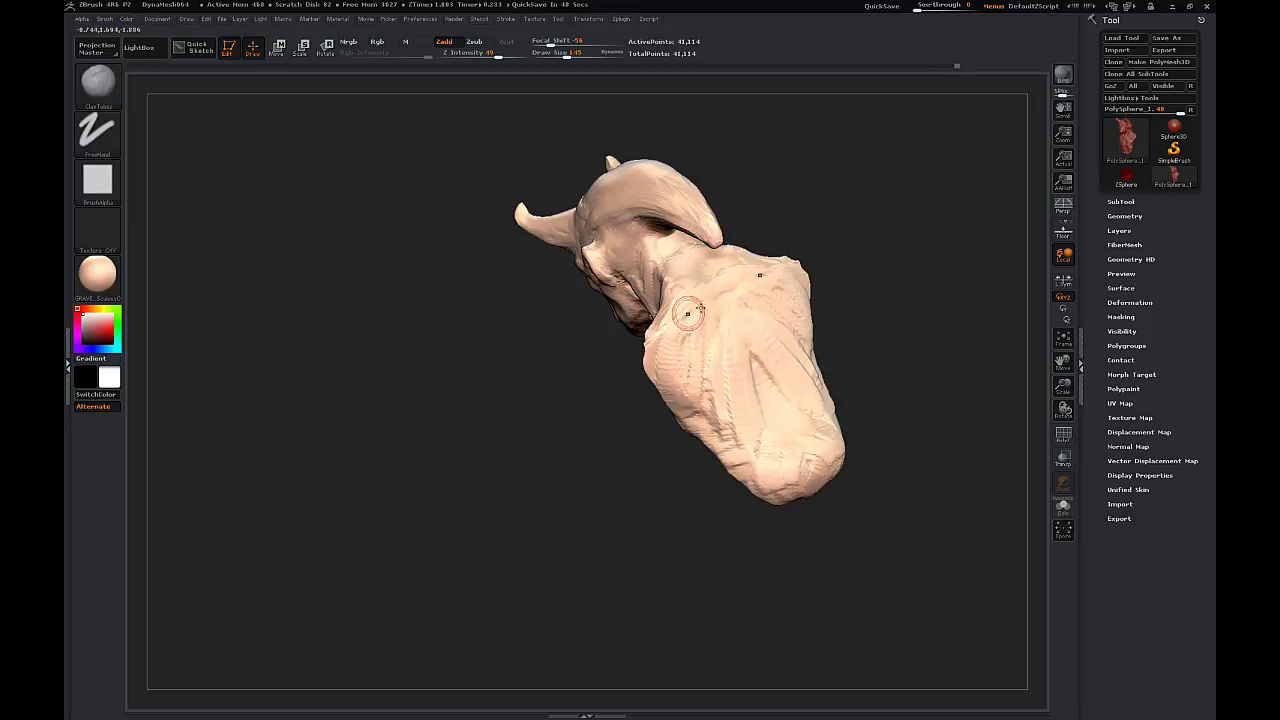
mouse_move(577, 335)
mouse_down()
mouse_move(855, 237)
mouse_move(762, 264)
mouse_move(755, 237)
mouse_up()
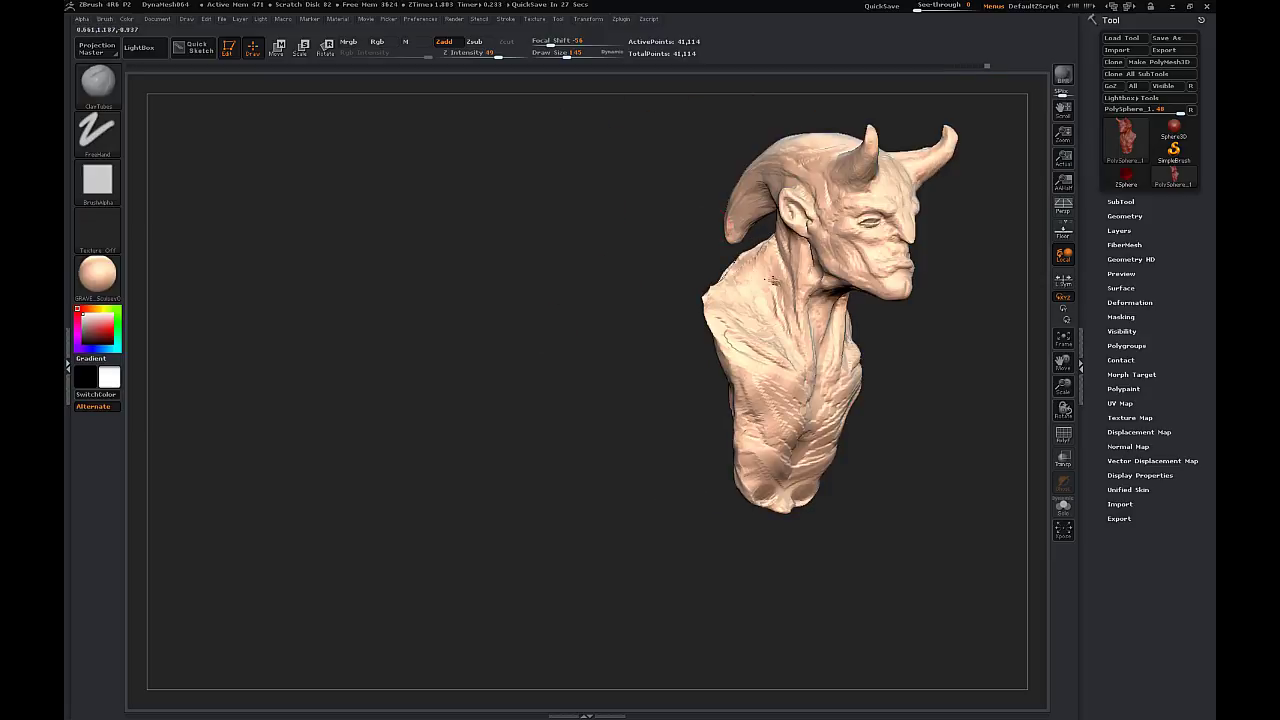
mouse_move(773, 281)
mouse_down()
mouse_move(611, 271)
mouse_move(750, 251)
mouse_move(800, 222)
mouse_move(734, 194)
mouse_move(768, 194)
mouse_up()
mouse_move(640, 245)
mouse_down()
mouse_move(523, 271)
mouse_move(706, 265)
mouse_move(914, 177)
mouse_move(791, 277)
mouse_move(822, 288)
mouse_up()
mouse_move(800, 226)
mouse_down()
mouse_move(880, 229)
mouse_move(810, 245)
mouse_up()
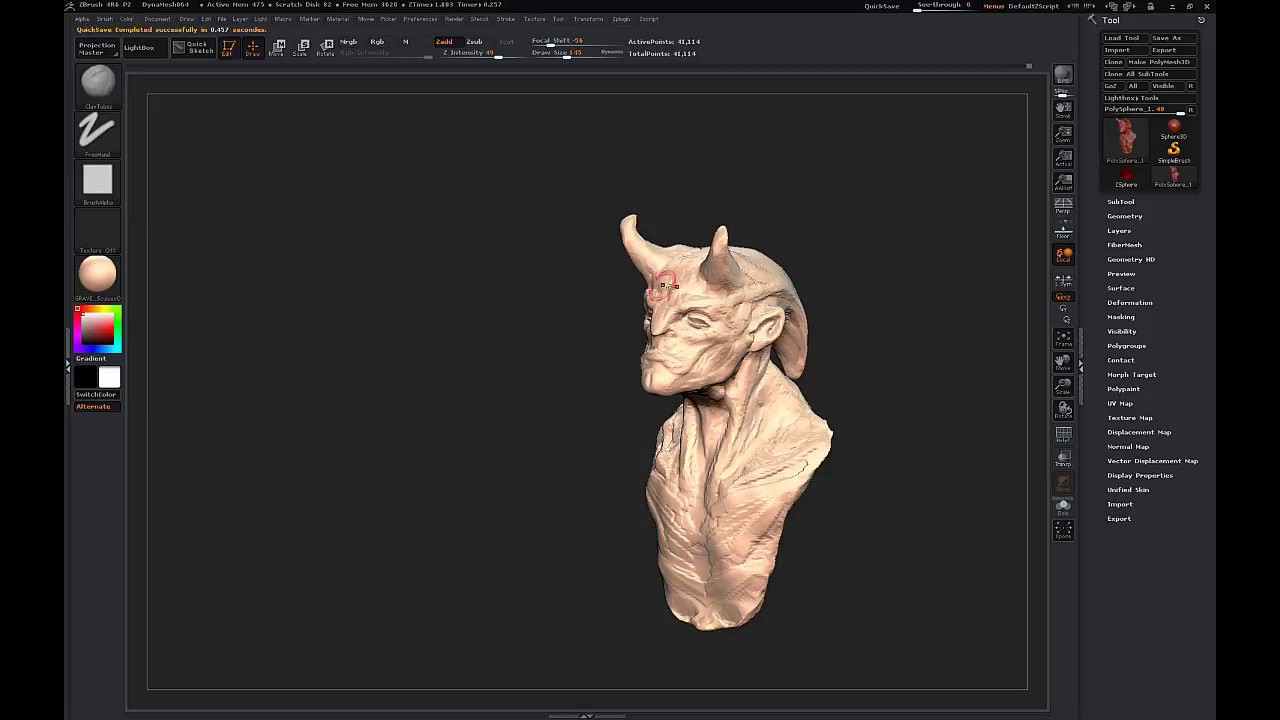
drag(662, 285, 750, 297)
drag(675, 383, 680, 374)
drag(560, 424, 860, 430)
- Mask a small patch on the lower jawline beside the chin with the brush at draw size 65
alt+drag(860, 430, 1063, 437)
key(b)
key(s)
drag(722, 390, 713, 390)
shift+drag(713, 392, 678, 374)
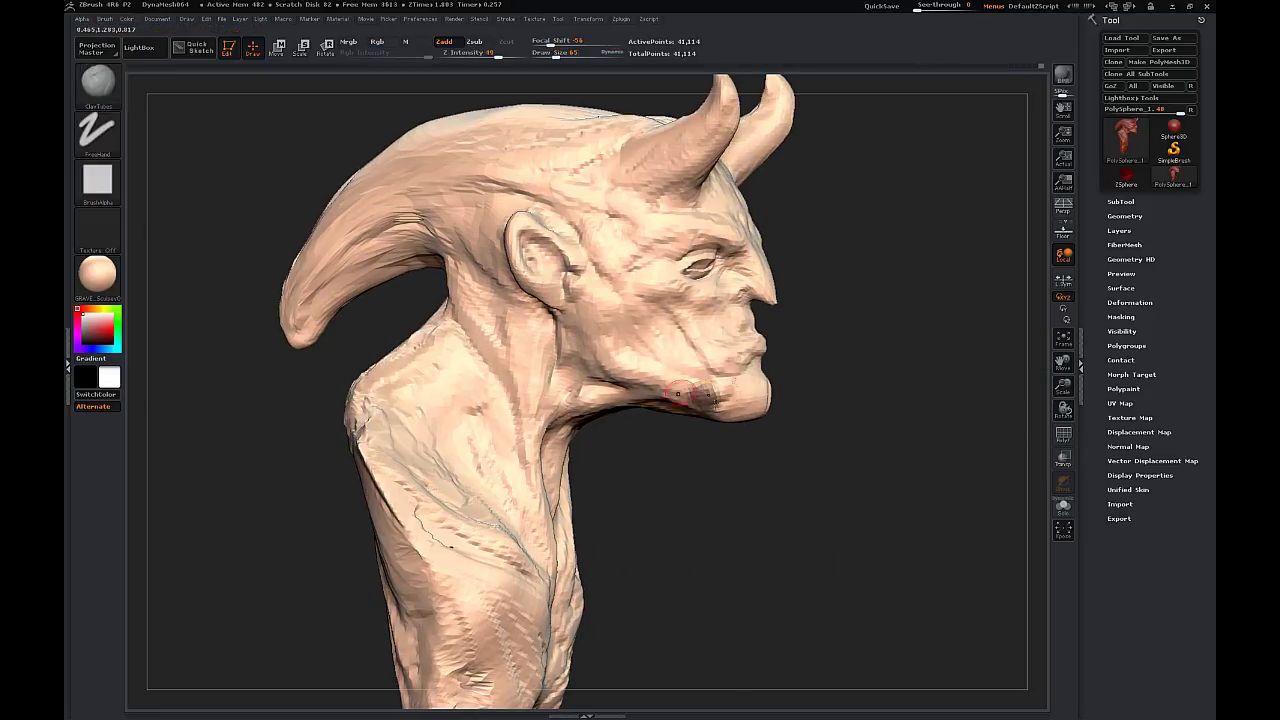
- Pull the jaw patches into pointed tusk-like spikes with the Move brush at draw size 210 and clear the mask
drag(850, 430, 580, 432)
drag(729, 459, 560, 470)
click(97, 97)
click(370, 265)
key(s)
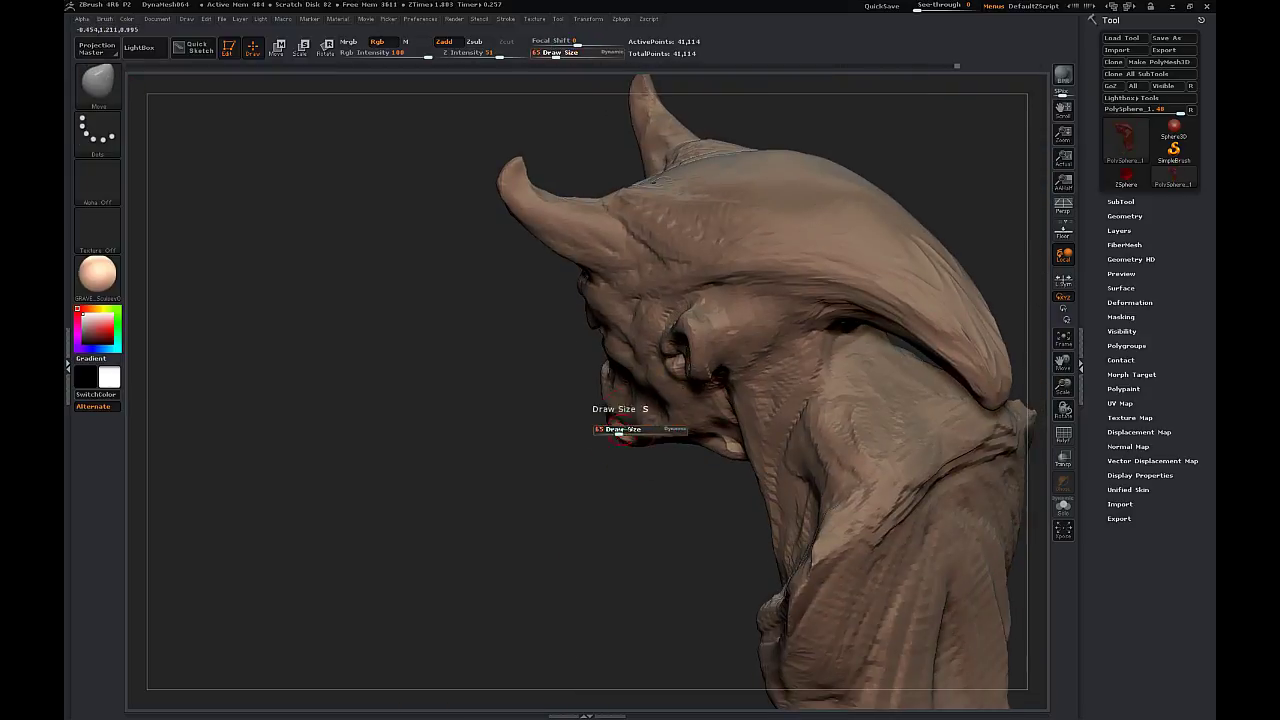
drag(614, 431, 638, 431)
drag(560, 470, 640, 440)
drag(560, 438, 655, 434)
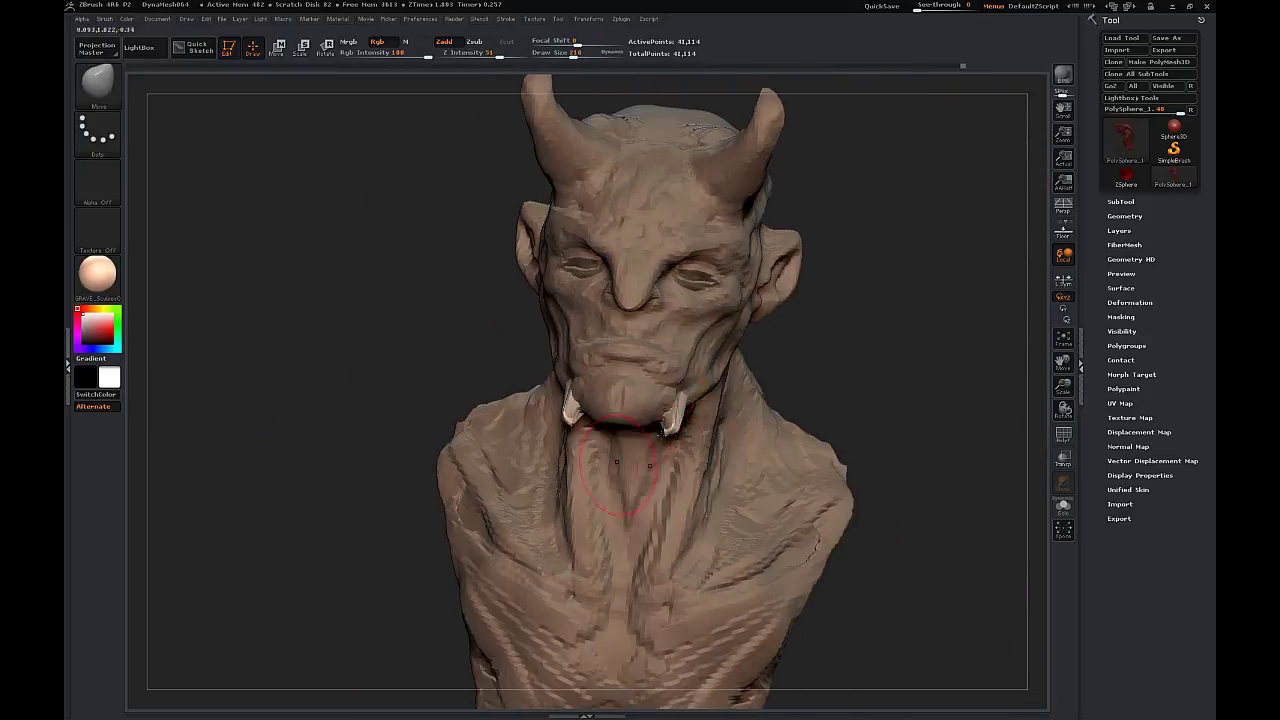
ctrl+drag(890, 400, 920, 430)
drag(920, 420, 830, 420)
- Blend the jaw spikes into the face and refine the cheeks and nose with the ClayTubes brush
click(112, 102)
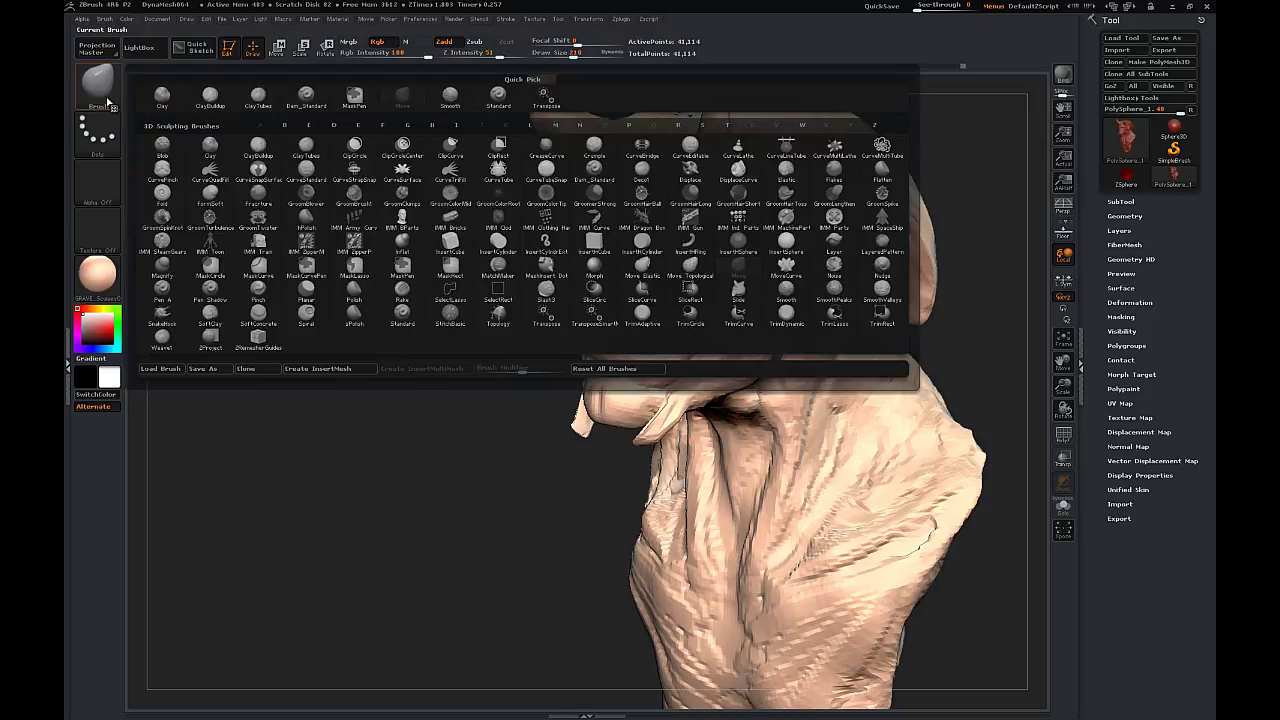
click(304, 147)
drag(560, 450, 490, 410)
drag(655, 430, 708, 411)
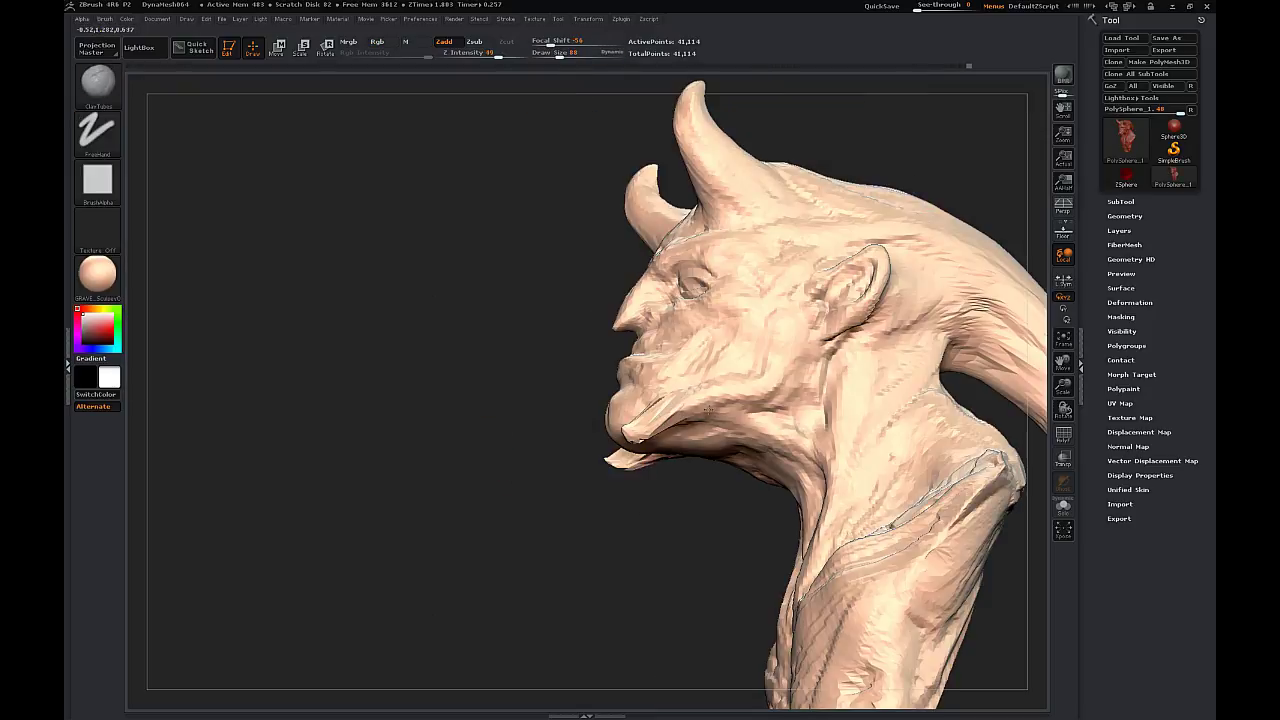
drag(534, 434, 622, 420)
drag(805, 346, 855, 340)
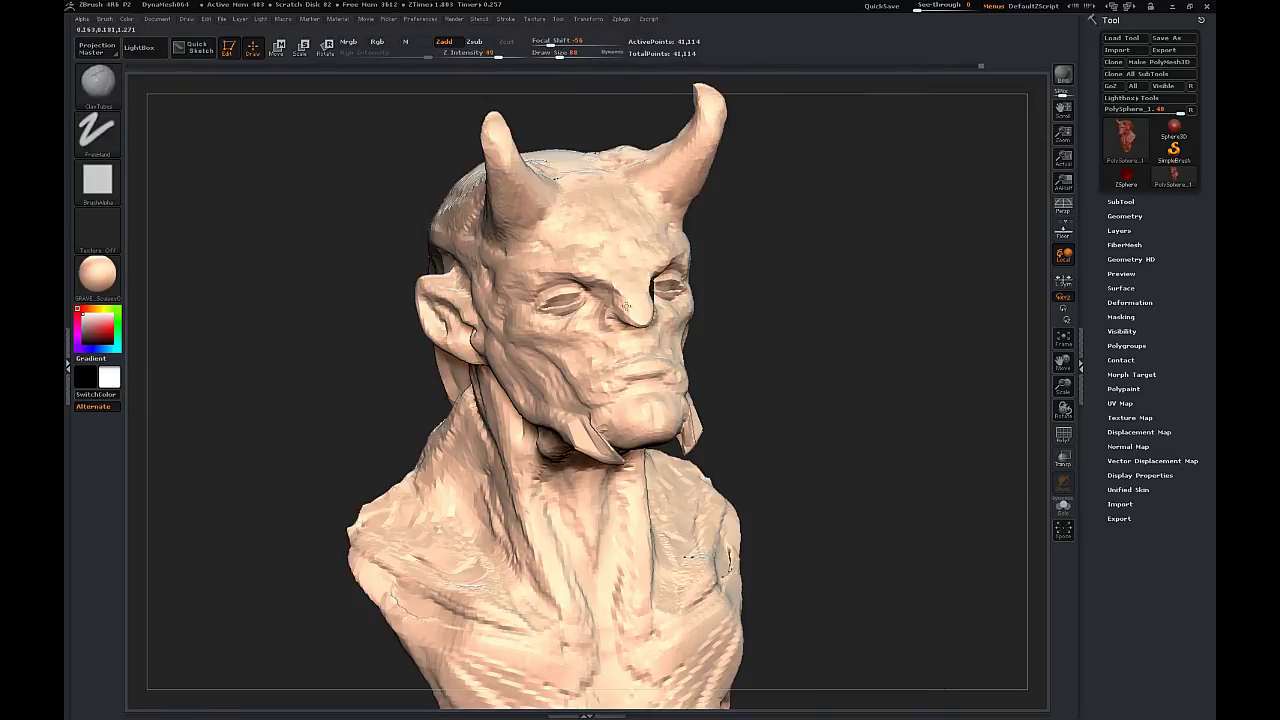
drag(708, 330, 668, 288)
drag(742, 323, 668, 350)
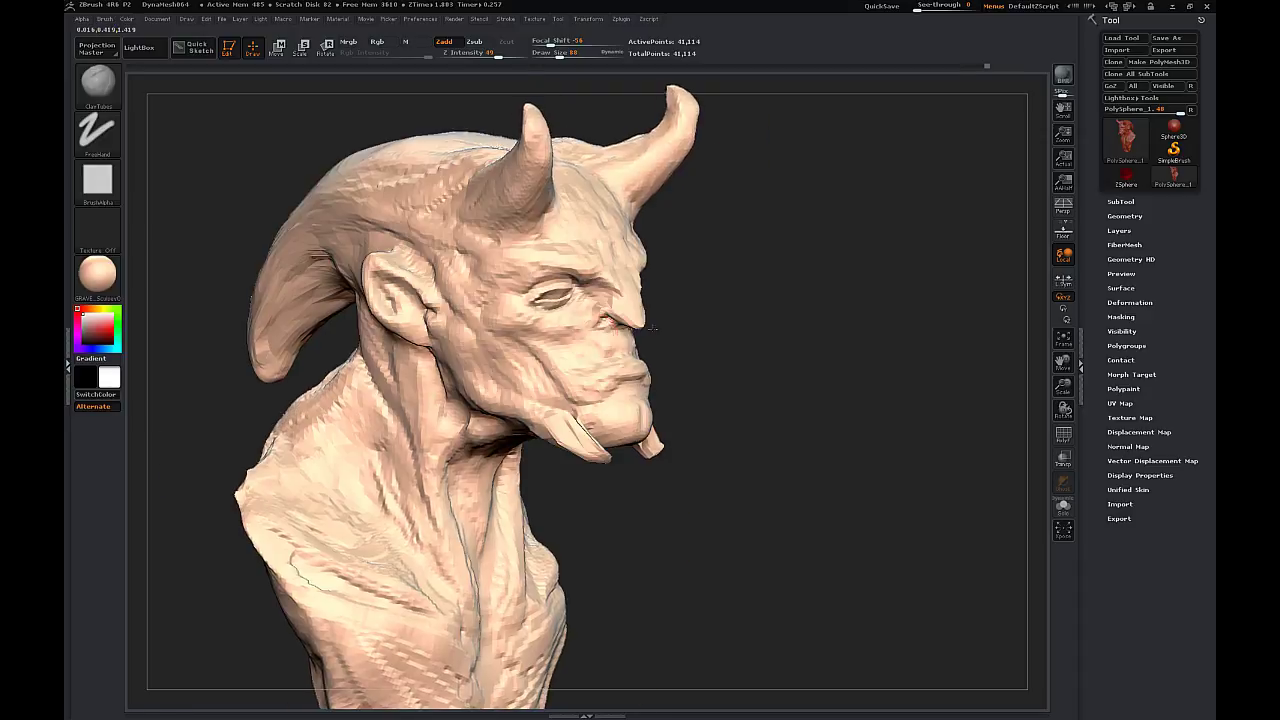
shift+drag(831, 313, 767, 329)
drag(864, 229, 790, 236)
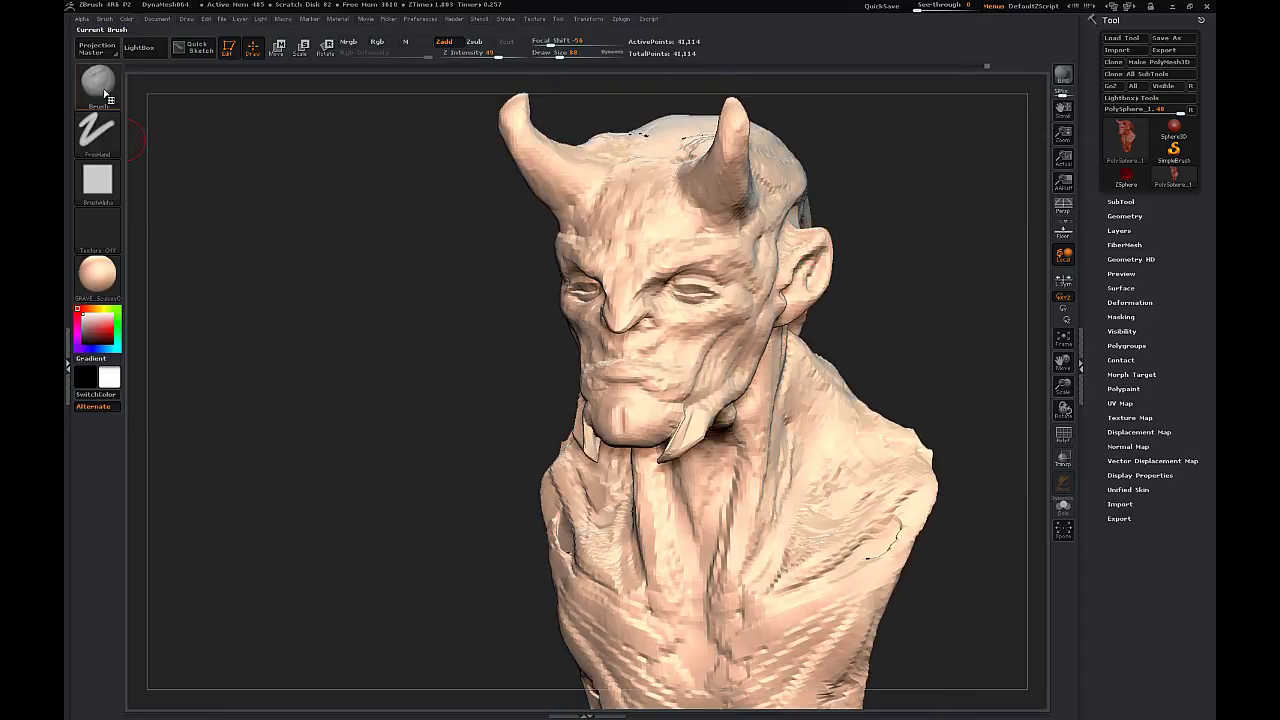
- Carve creases into the cheeks and jaw with the Dam_Standard brush at draw size 65
click(100, 87)
click(598, 172)
key(s)
drag(475, 362, 590, 373)
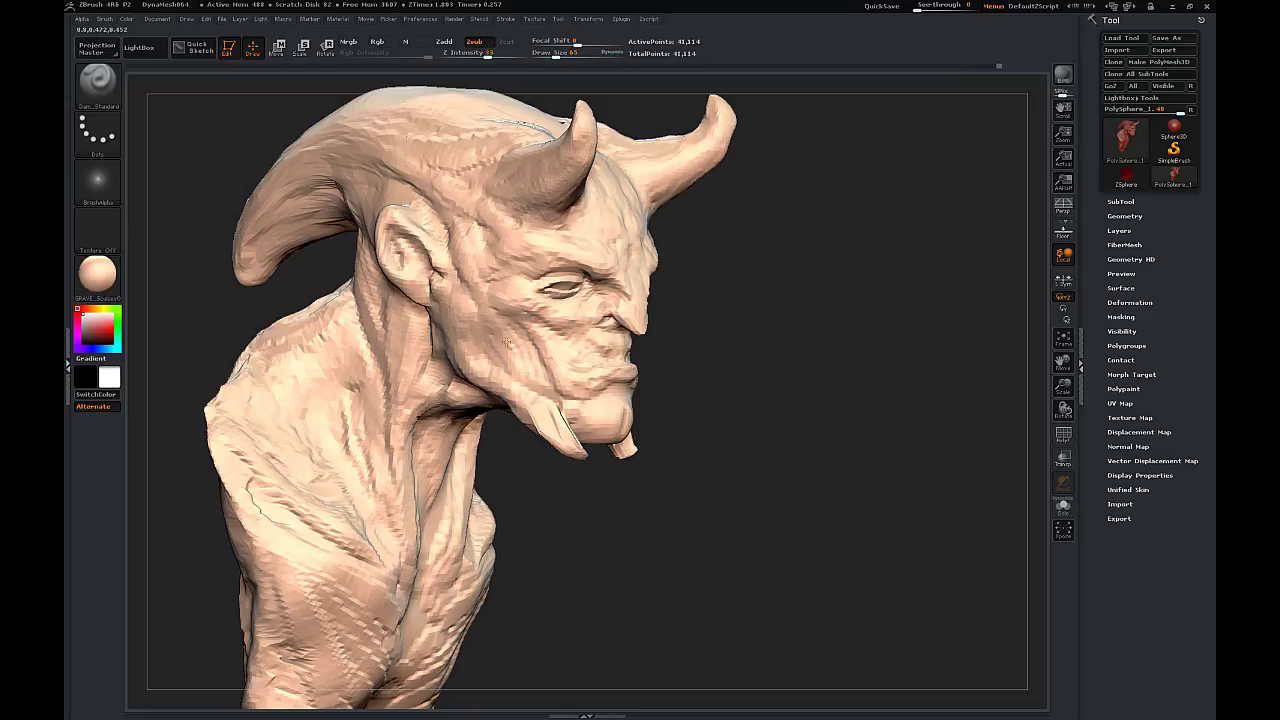
drag(279, 284, 328, 263)
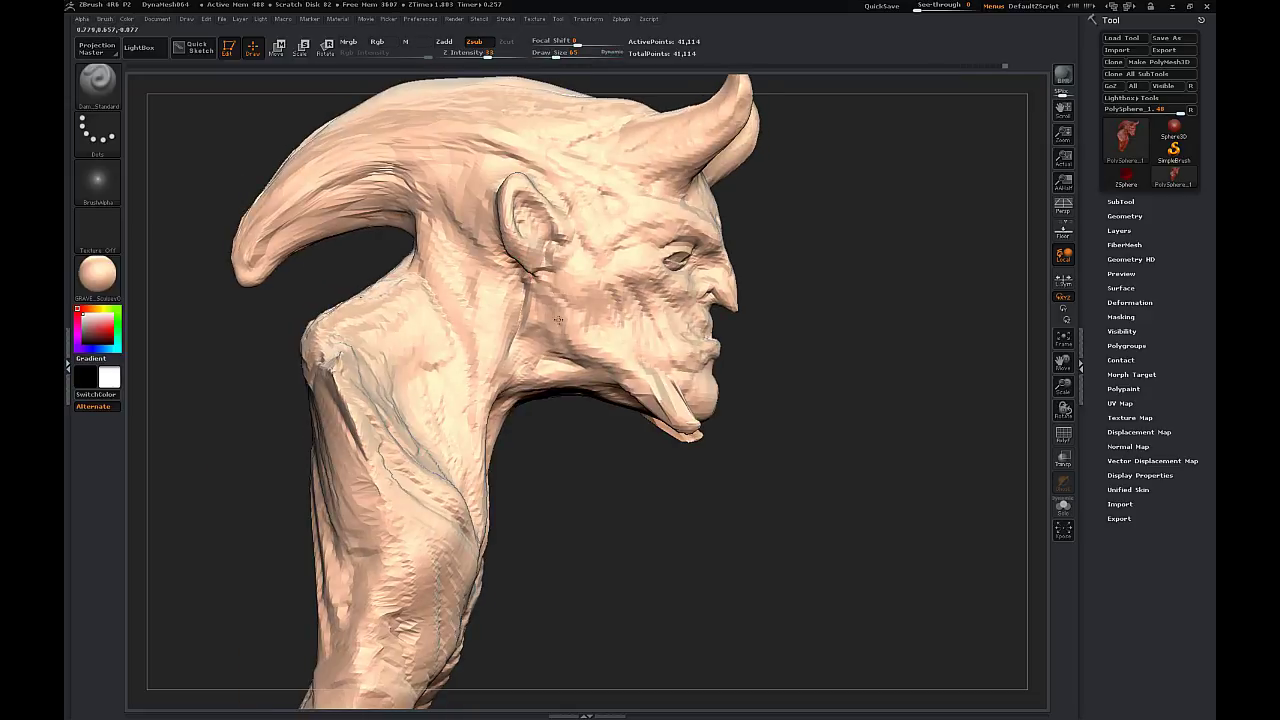
shift+drag(808, 380, 458, 485)
shift+drag(493, 492, 514, 514)
drag(472, 408, 546, 494)
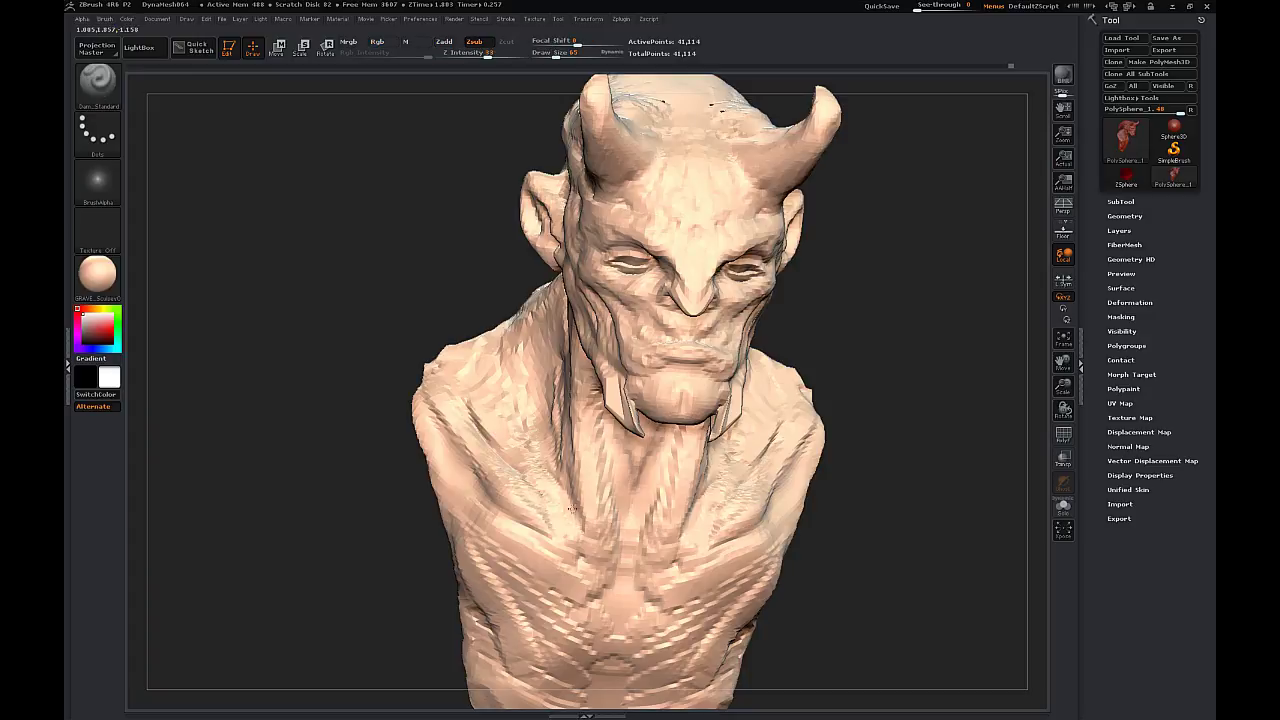
drag(534, 427, 560, 482)
drag(549, 325, 514, 404)
drag(783, 230, 560, 215)
drag(890, 178, 906, 194)
mouse_move(480, 300)
mouse_down()
mouse_move(450, 460)
mouse_move(430, 310)
mouse_move(650, 330)
mouse_up()
- Switch to the Move brush, enlarge it and reshape the tips of the horns
mouse_move(790, 570)
mouse_down()
mouse_move(830, 602)
mouse_move(842, 700)
mouse_up()
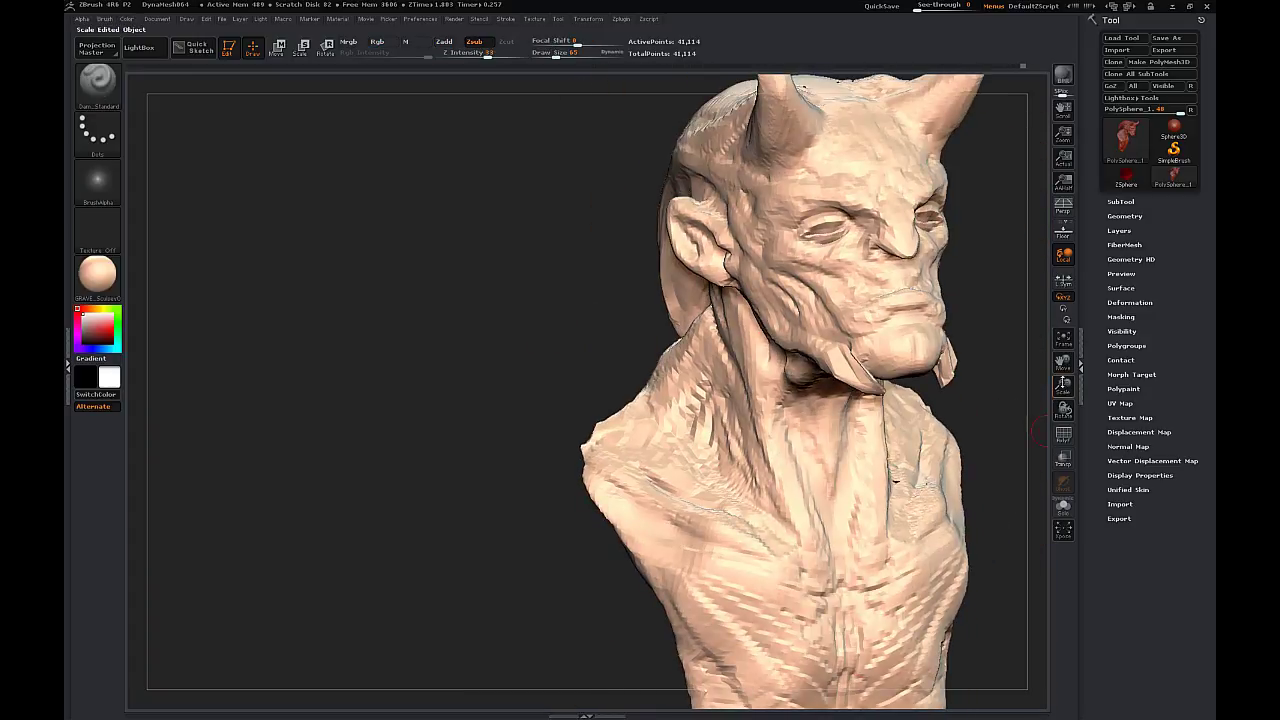
drag(1063, 386, 1030, 420)
drag(1000, 475, 930, 475)
drag(1064, 367, 944, 257)
drag(451, 186, 375, 171)
click(100, 86)
click(794, 286)
key(s)
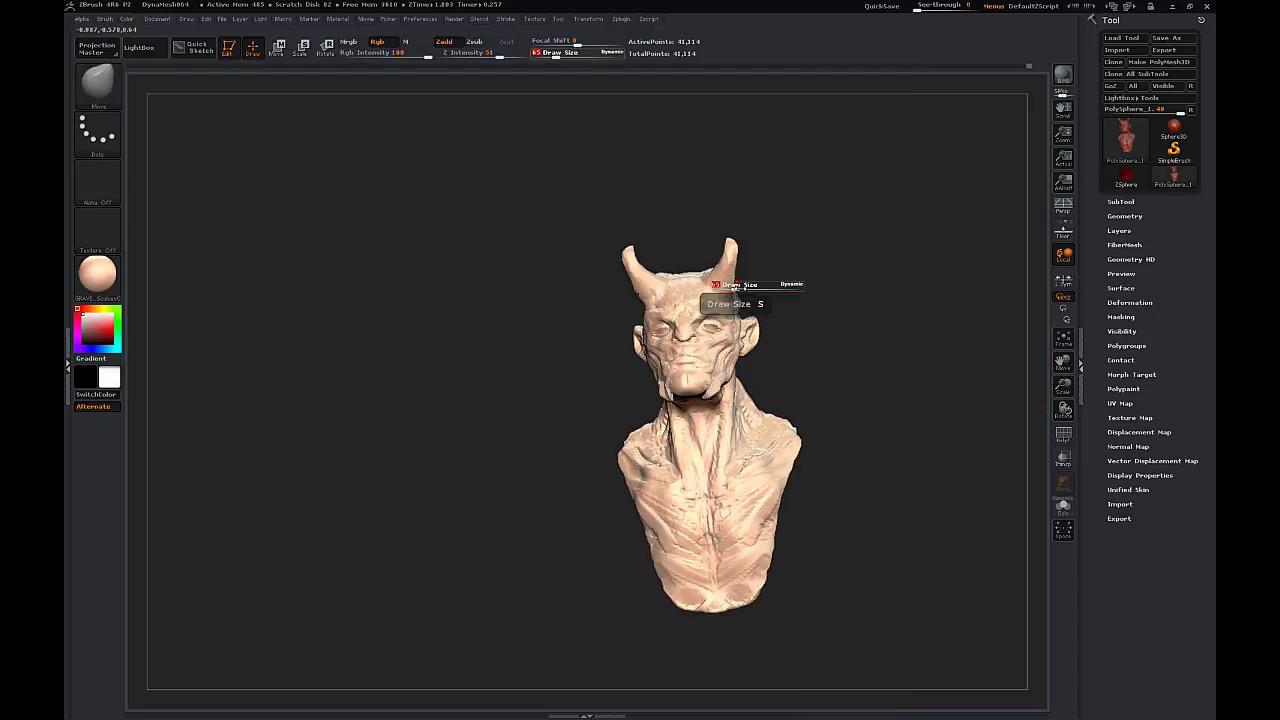
drag(718, 286, 738, 284)
drag(800, 234, 850, 238)
drag(722, 250, 735, 243)
drag(782, 243, 840, 254)
- Adjust the curve of the skull crest and the slope of the shoulders with the Move brush
key(s)
drag(578, 292, 607, 292)
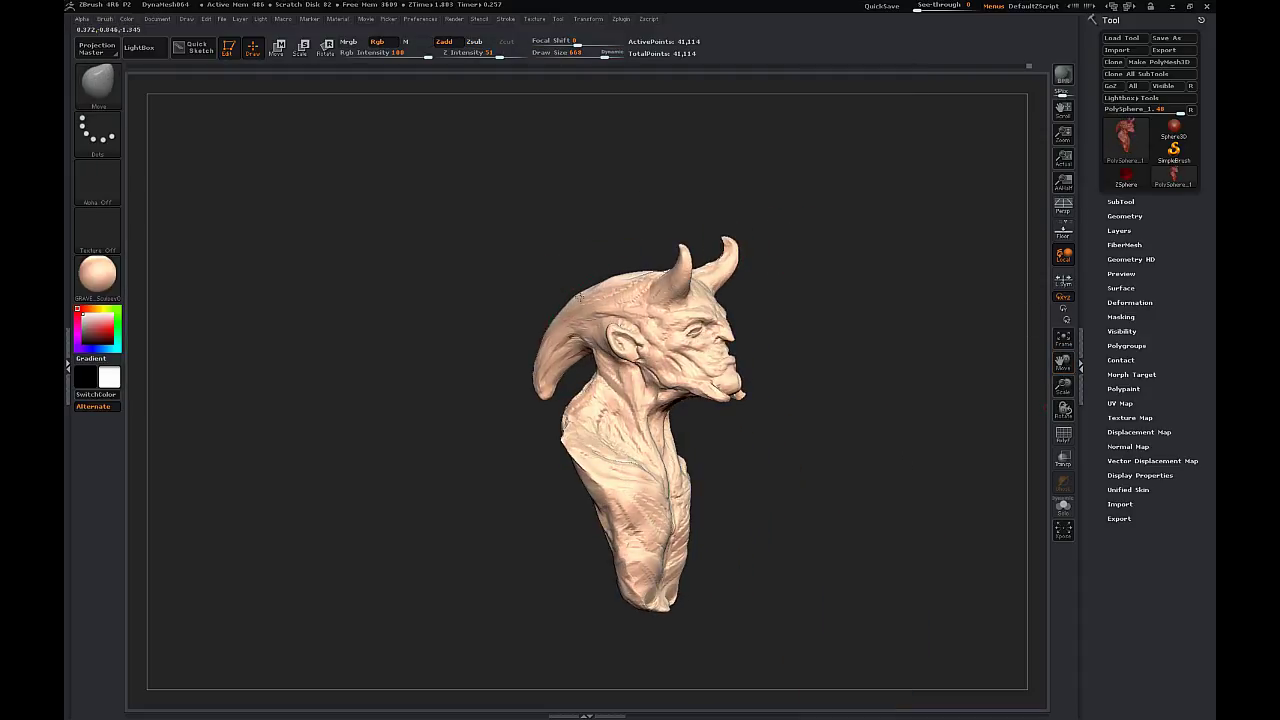
key(s)
mouse_move(552, 355)
mouse_down()
mouse_move(518, 358)
mouse_move(538, 366)
mouse_up()
drag(890, 345, 723, 343)
drag(655, 460, 697, 443)
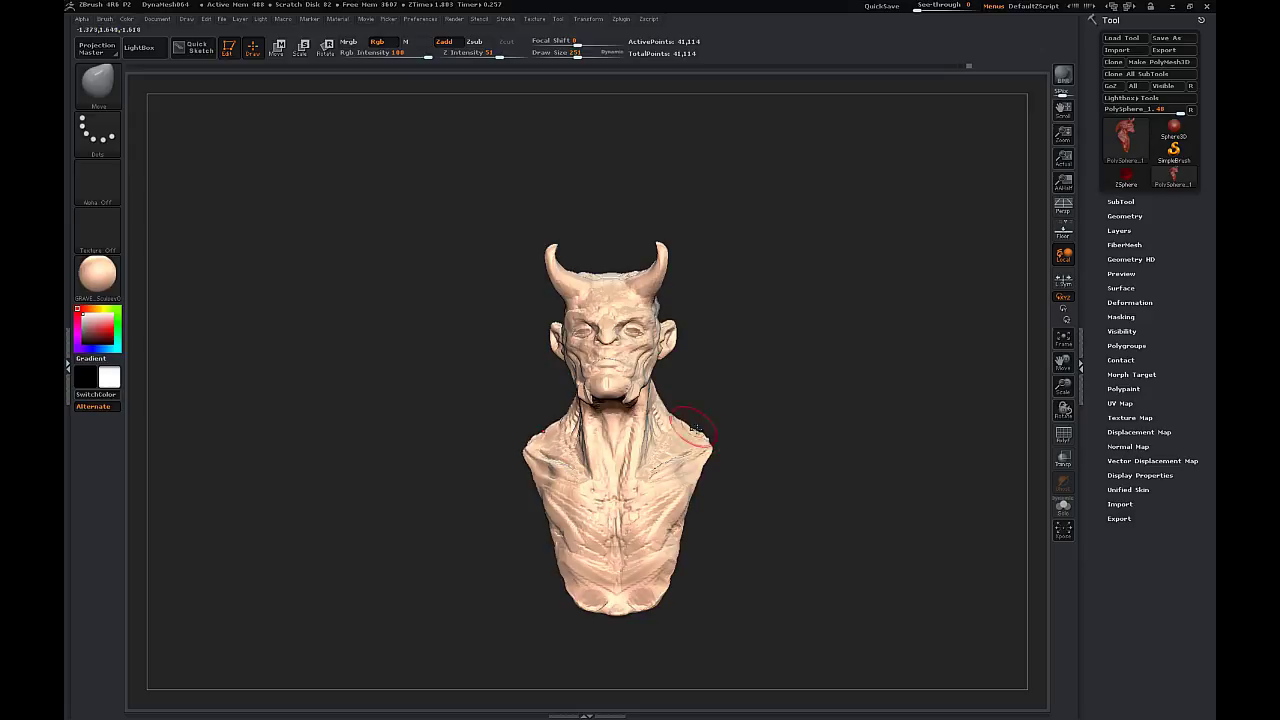
mouse_move(840, 425)
mouse_down()
mouse_move(735, 432)
mouse_move(840, 422)
mouse_move(800, 430)
mouse_up()
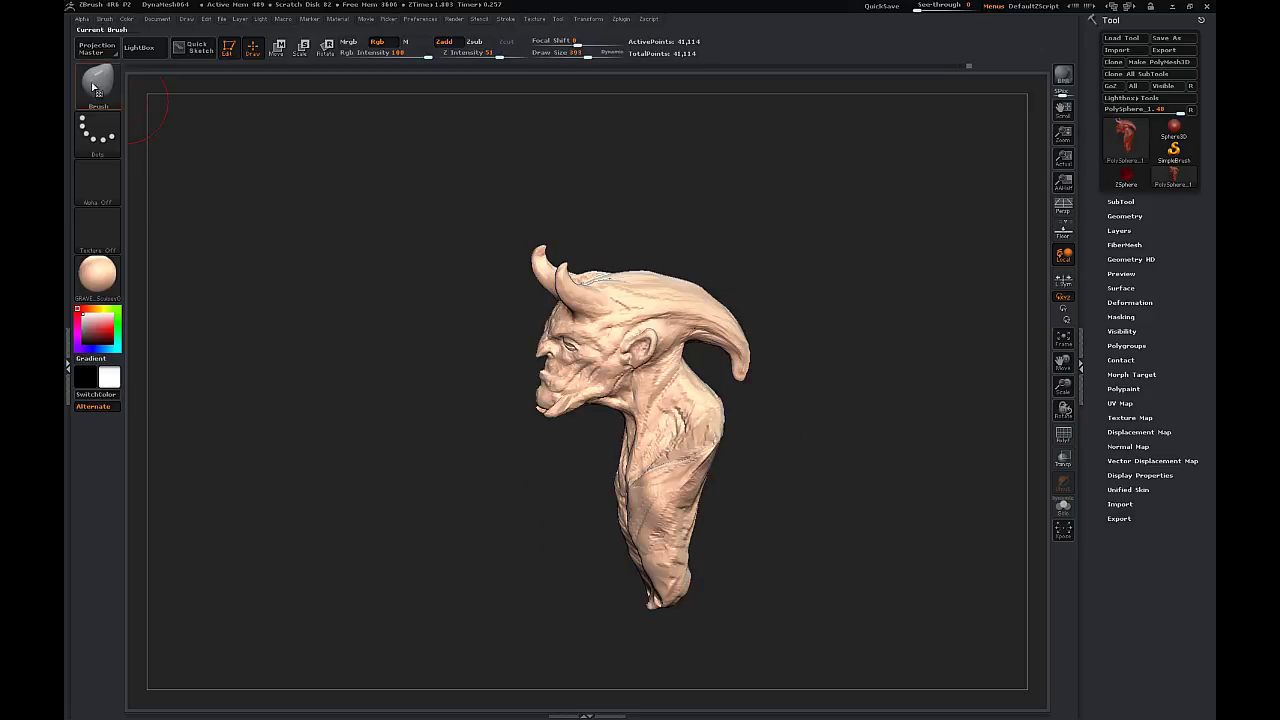
- Select the ClayTubes brush and enable BackfaceMask in its Auto Masking settings
click(93, 88)
click(200, 92)
click(67, 126)
click(236, 20)
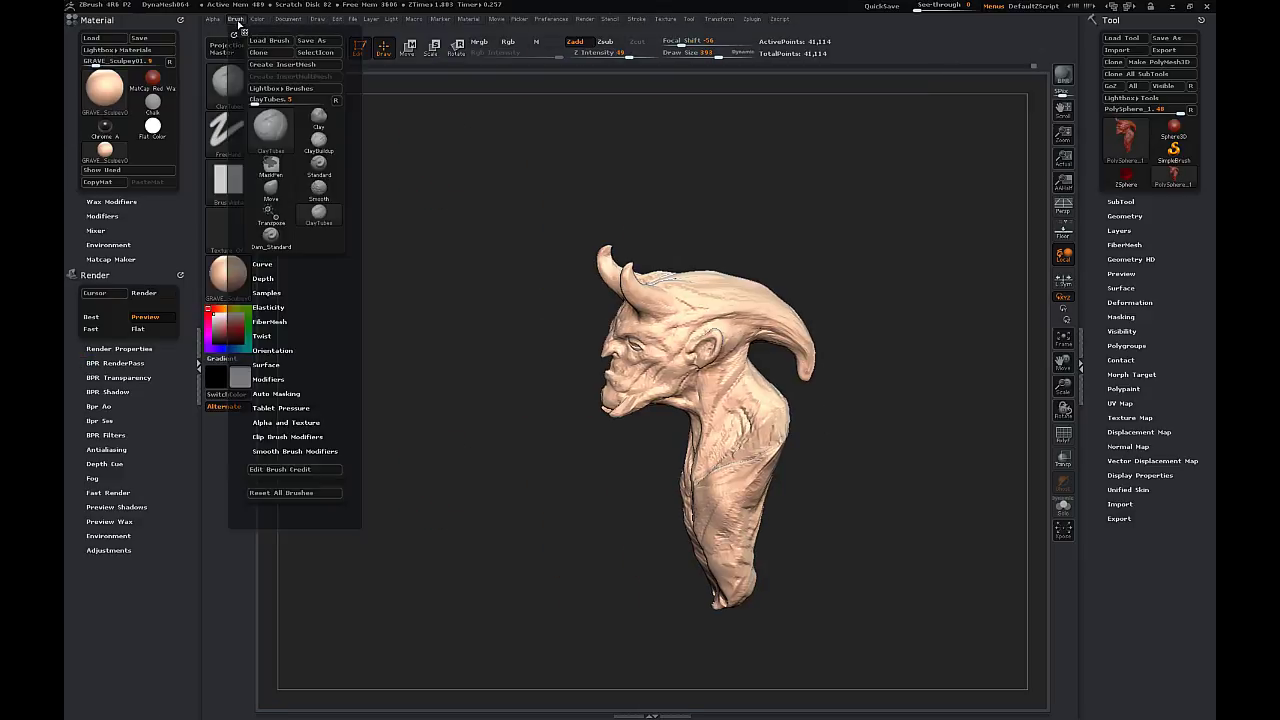
click(231, 24)
click(115, 390)
click(106, 548)
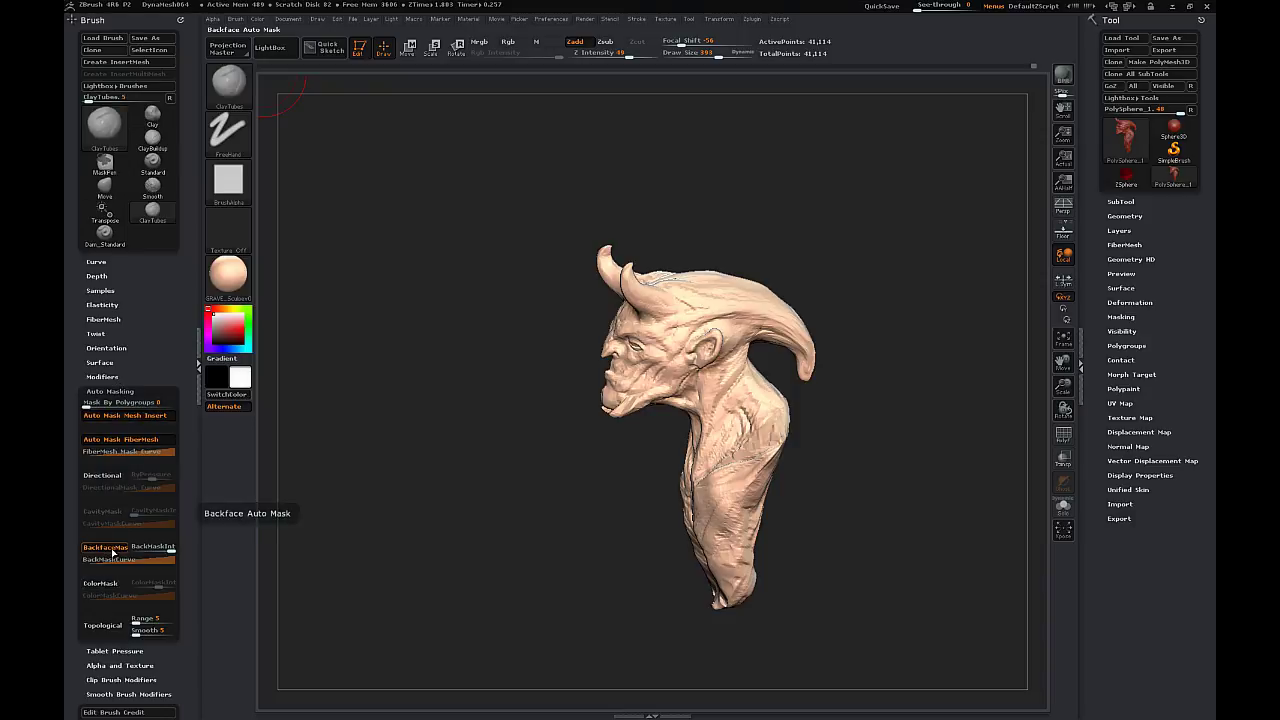
- Try a large ClayTubes stroke across the shoulders with BackfaceMask switched off and undo it
click(112, 551)
drag(917, 411, 687, 490)
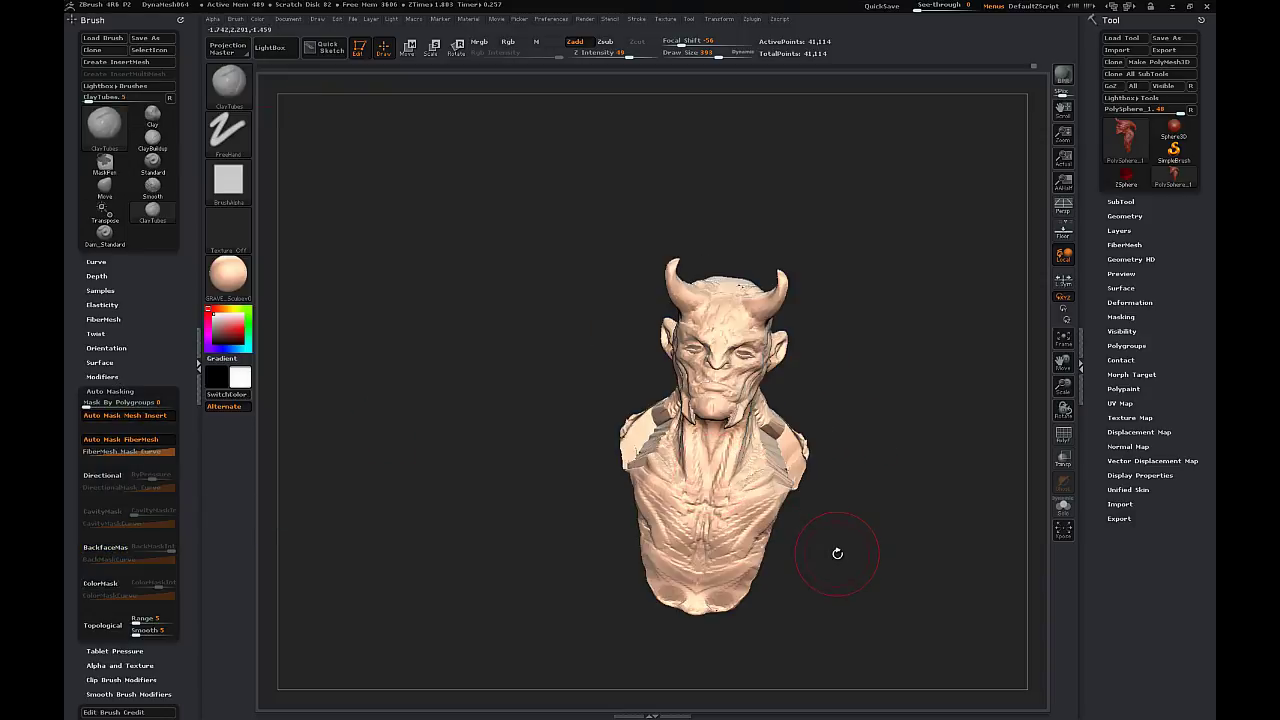
key(ctrl+z)
drag(591, 503, 440, 512)
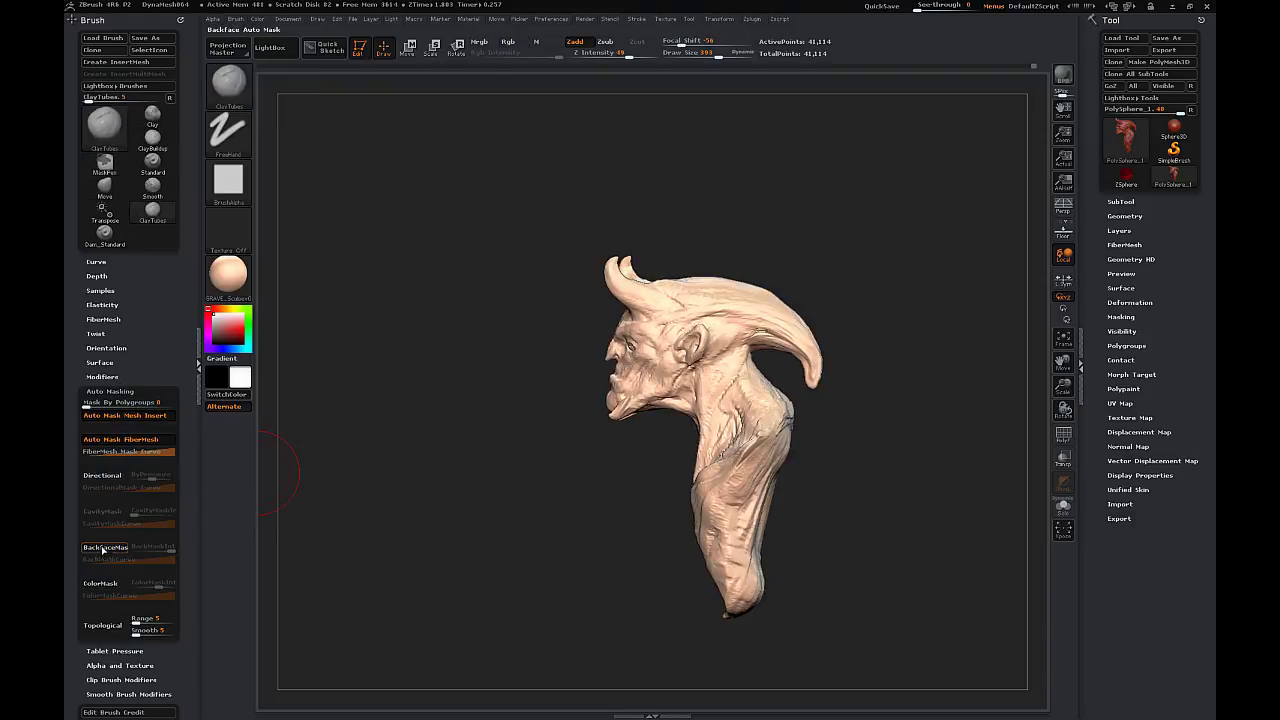
- Enable BackfaceMask again and build up the shoulders with ClayTubes at draw size 393
click(106, 548)
drag(570, 535, 430, 528)
drag(778, 445, 788, 499)
mouse_move(600, 500)
mouse_down()
mouse_move(835, 452)
mouse_move(809, 486)
mouse_move(680, 490)
mouse_up()
mouse_move(785, 468)
mouse_down()
mouse_move(870, 475)
mouse_move(845, 562)
mouse_move(783, 446)
mouse_move(760, 470)
mouse_up()
mouse_move(640, 360)
mouse_down()
mouse_move(866, 337)
mouse_move(800, 345)
mouse_up()
drag(718, 482, 735, 521)
- Round out the upper shoulders and add muscle mass down the back with the backface-masked ClayTubes brush
drag(872, 400, 822, 412)
mouse_move(787, 462)
mouse_down()
mouse_move(772, 538)
mouse_move(792, 425)
mouse_up()
drag(646, 488, 750, 465)
drag(872, 440, 755, 470)
drag(810, 350, 890, 342)
mouse_move(730, 540)
mouse_down()
mouse_move(710, 574)
mouse_move(712, 545)
mouse_move(745, 520)
mouse_move(718, 532)
mouse_move(724, 560)
mouse_up()
drag(832, 470, 775, 500)
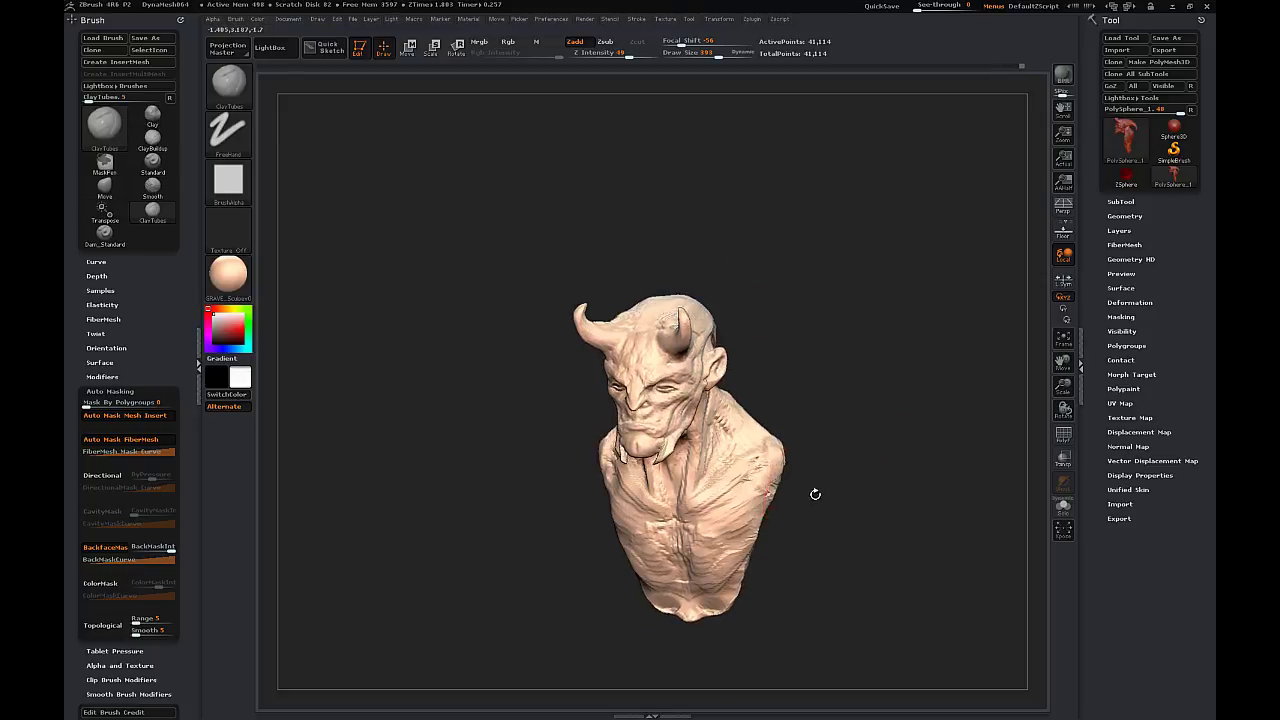
drag(814, 491, 745, 463)
drag(535, 481, 566, 445)
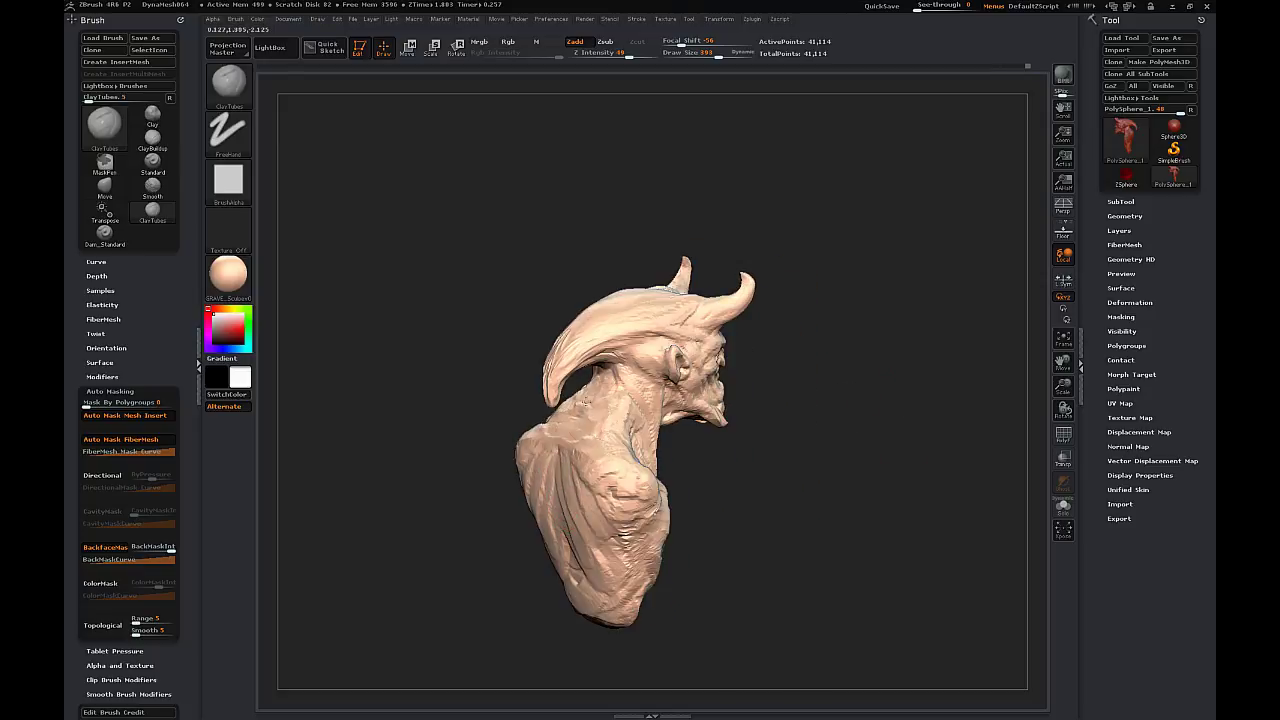
- Build up the shoulder and upper arm with the backface-masked ClayTubes brush, smoothing the rough patches on the arm stump
mouse_move(842, 407)
mouse_down()
mouse_move(796, 412)
mouse_move(930, 374)
mouse_up()
mouse_move(726, 607)
shift+mouse_down()
mouse_move(700, 616)
mouse_move(718, 622)
mouse_move(764, 562)
mouse_move(736, 588)
mouse_move(745, 603)
mouse_move(754, 584)
shift+mouse_up()
drag(800, 475, 863, 463)
mouse_move(640, 562)
mouse_down()
mouse_move(672, 568)
mouse_move(688, 551)
mouse_move(630, 524)
mouse_up()
drag(573, 489, 510, 486)
shift+drag(806, 478, 812, 450)
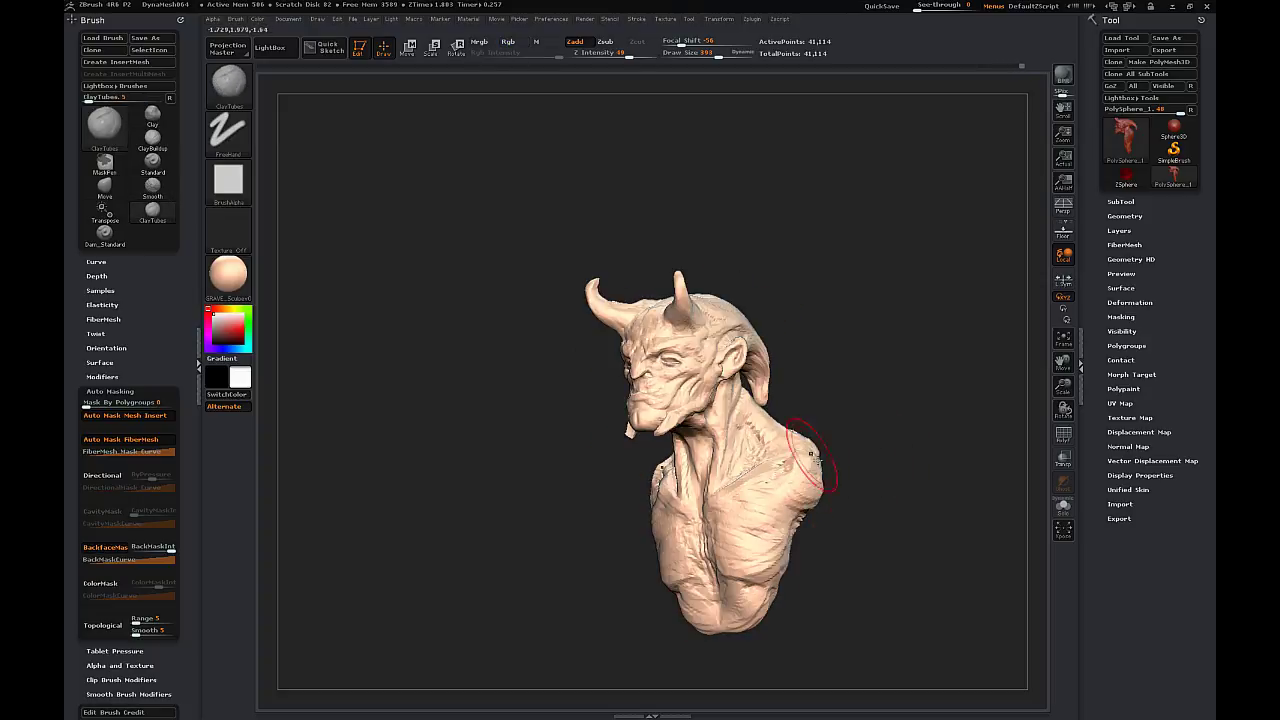
- Shape the chest and outer shoulder masses further with large ClayTubes strokes, checking the form from the back and profile
drag(896, 455, 860, 460)
mouse_move(802, 513)
mouse_down()
mouse_move(832, 478)
mouse_move(811, 486)
mouse_up()
drag(625, 505, 714, 510)
mouse_move(905, 490)
mouse_down()
mouse_move(850, 490)
mouse_move(885, 476)
mouse_move(835, 470)
mouse_up()
drag(870, 440, 895, 550)
mouse_move(960, 325)
mouse_down()
mouse_move(1017, 320)
mouse_move(965, 345)
mouse_up()
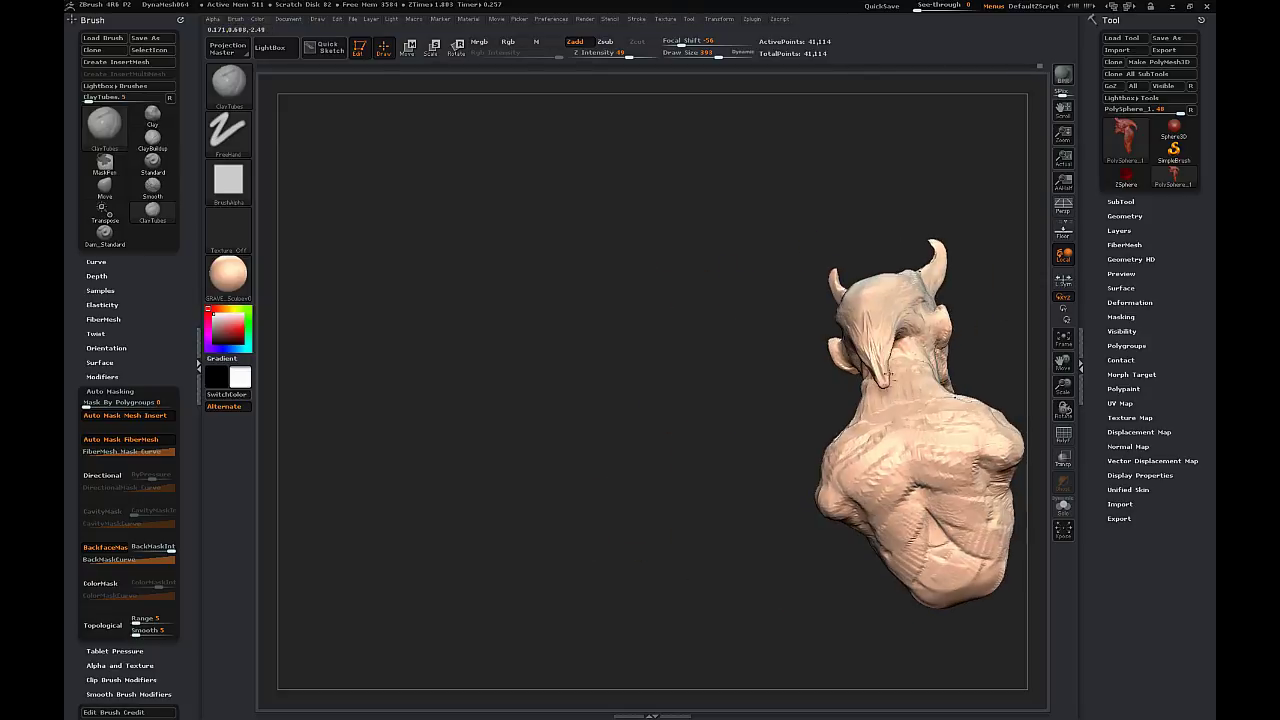
drag(745, 376, 815, 374)
drag(897, 350, 939, 355)
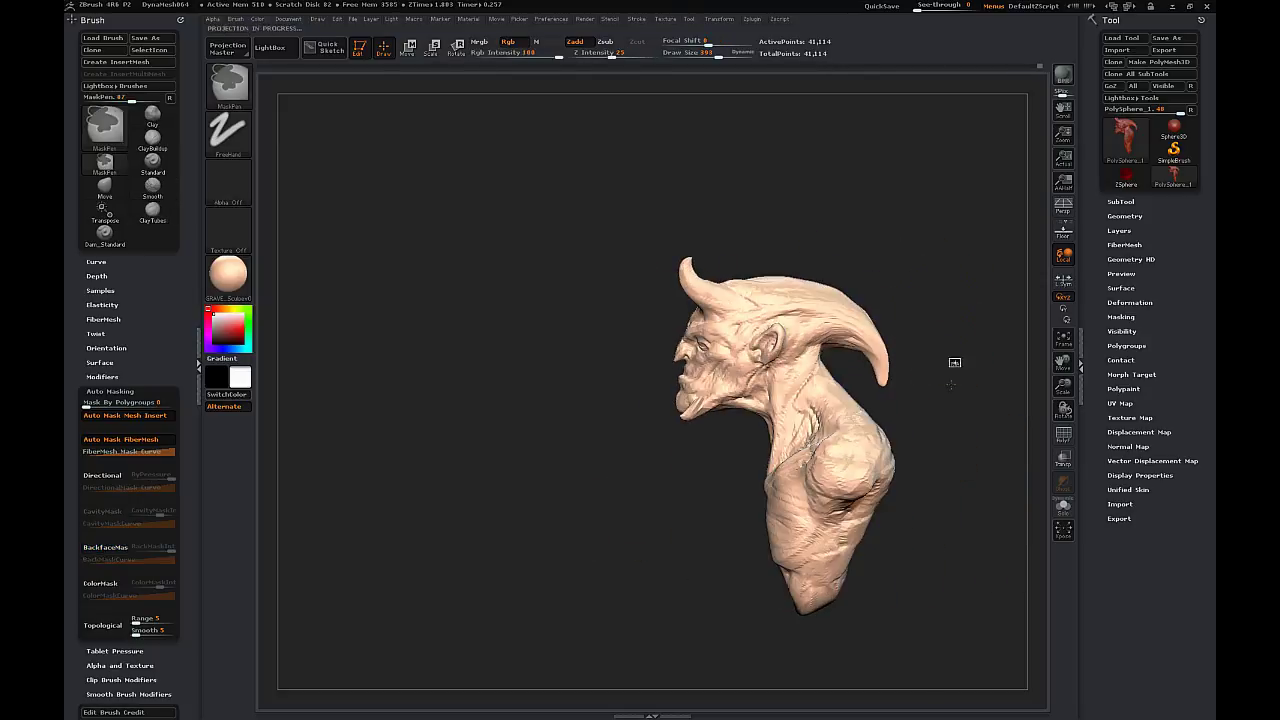
- Set the DynaMesh resolution to 128 and remesh the bust at that density
click(1124, 216)
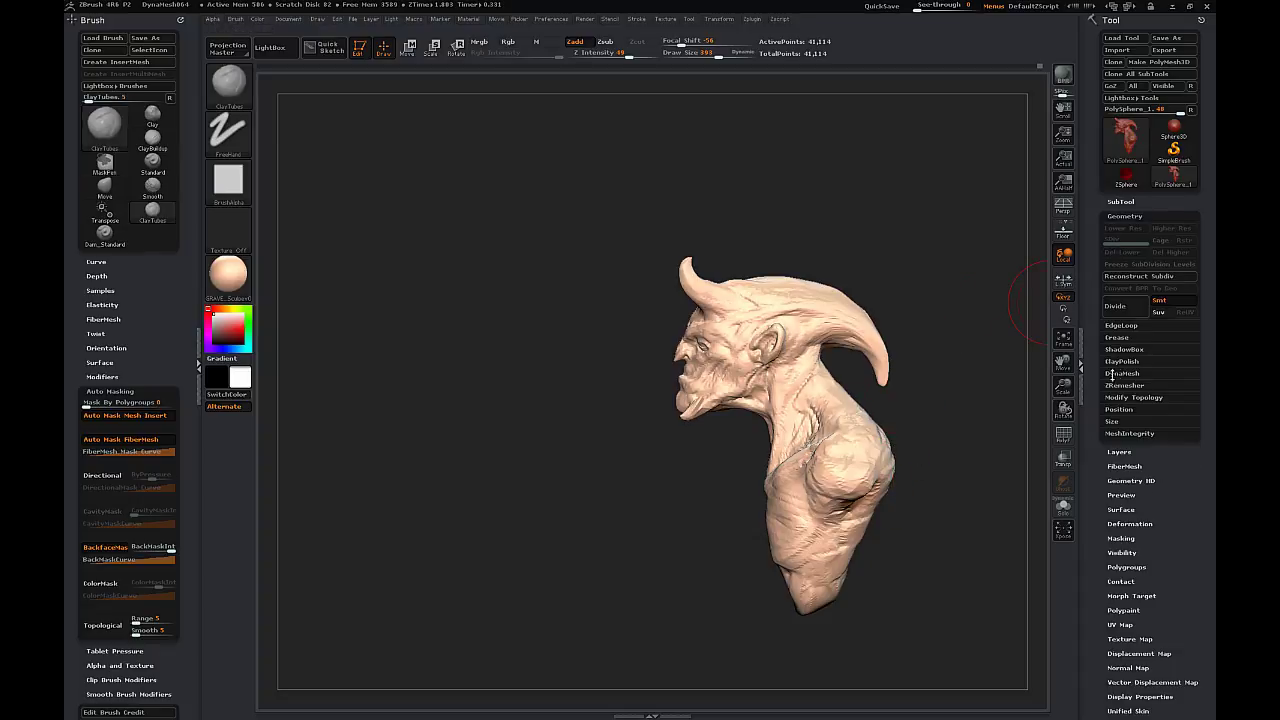
click(1118, 373)
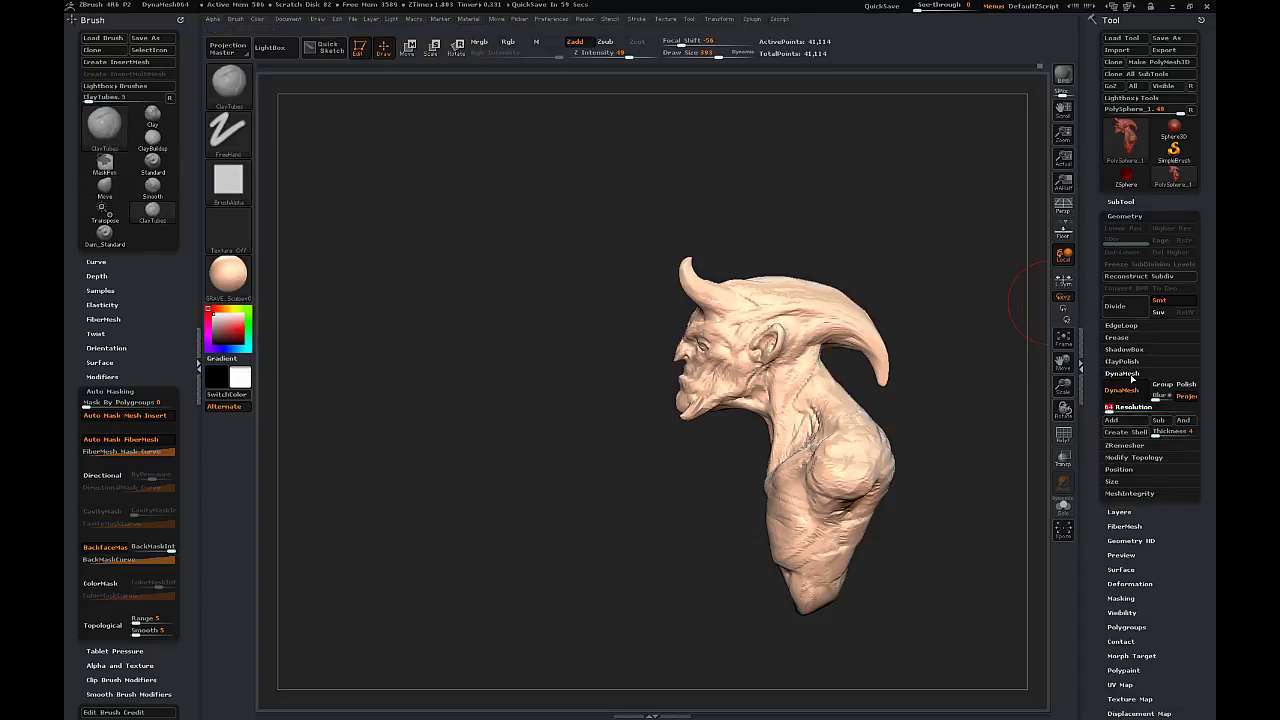
ctrl+drag(922, 265, 942, 272)
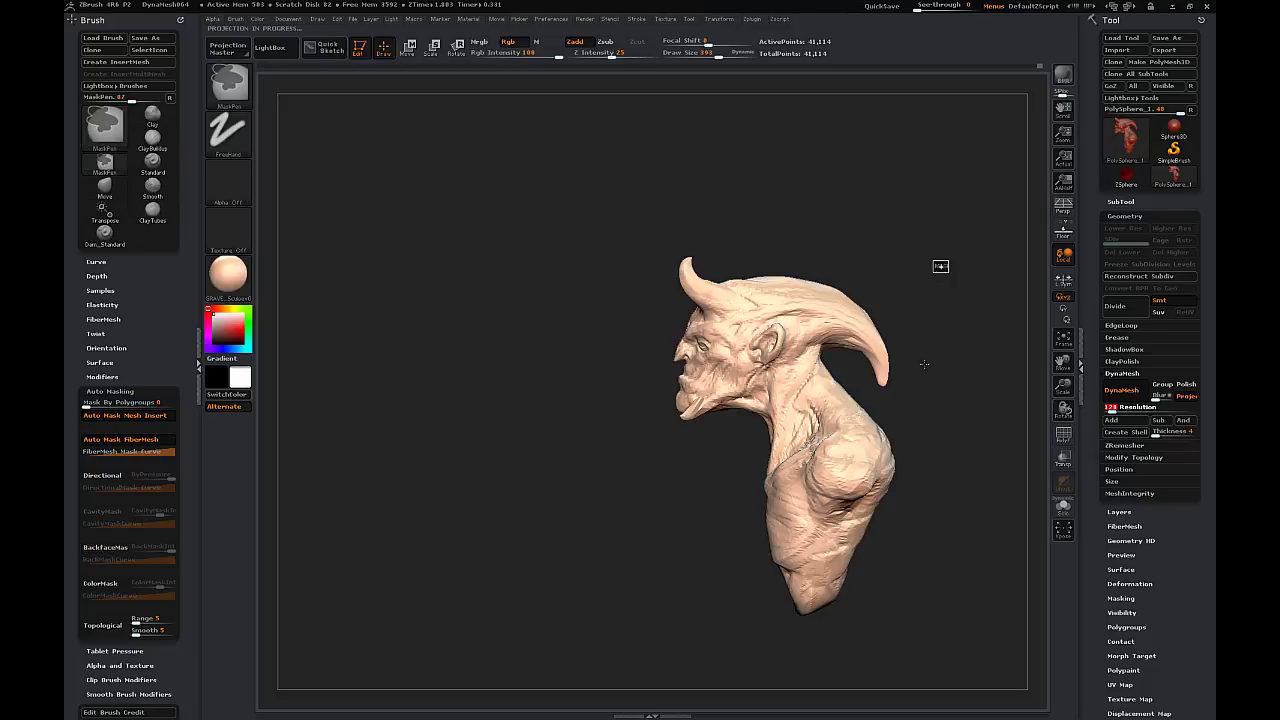
mouse_move(921, 382)
mouse_down()
mouse_move(964, 354)
mouse_move(1049, 389)
mouse_move(1052, 432)
mouse_up()
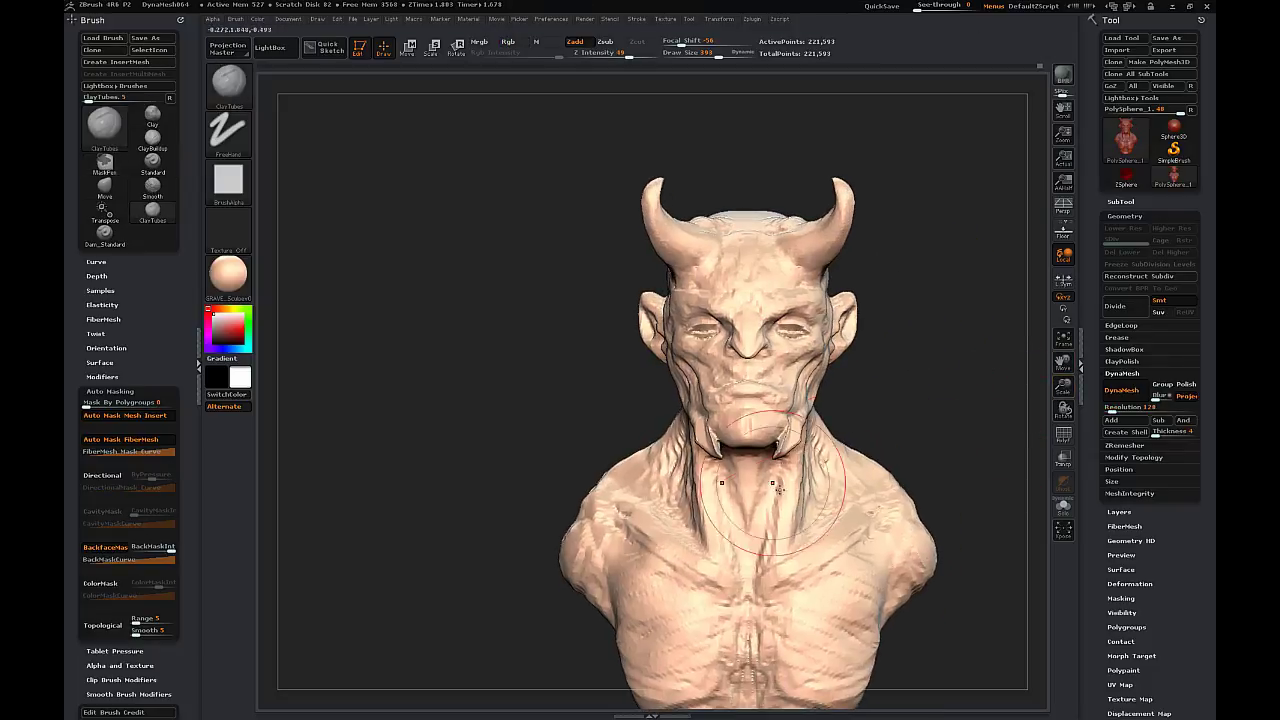
- Reduce the ClayTubes draw size and refine the neck, smoothing the neck, jaw and swept-back skull crest
key(s)
drag(798, 367, 784, 367)
drag(905, 380, 835, 405)
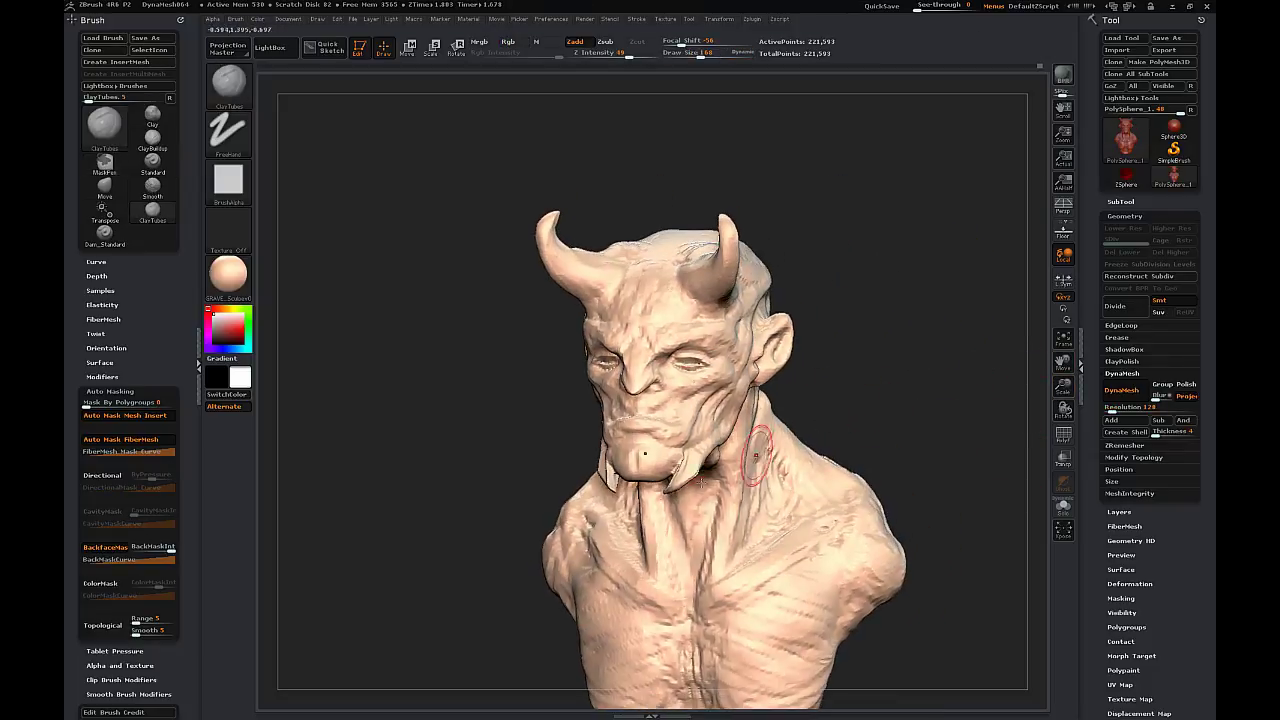
mouse_move(628, 468)
shift+mouse_down()
mouse_move(608, 485)
mouse_move(613, 473)
shift+mouse_up()
drag(462, 425, 590, 440)
drag(714, 366, 774, 343)
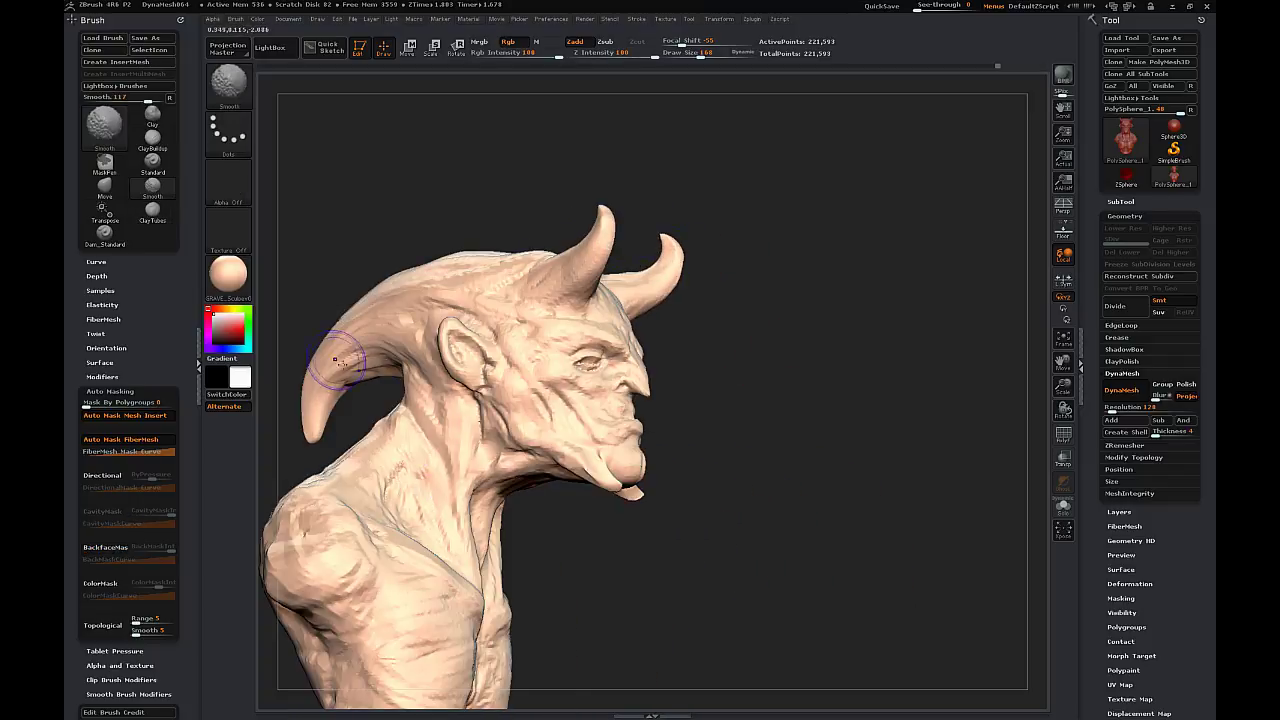
drag(850, 365, 640, 380)
mouse_move(1063, 362)
mouse_down()
mouse_move(1106, 350)
mouse_move(1220, 270)
mouse_up()
drag(860, 372, 955, 385)
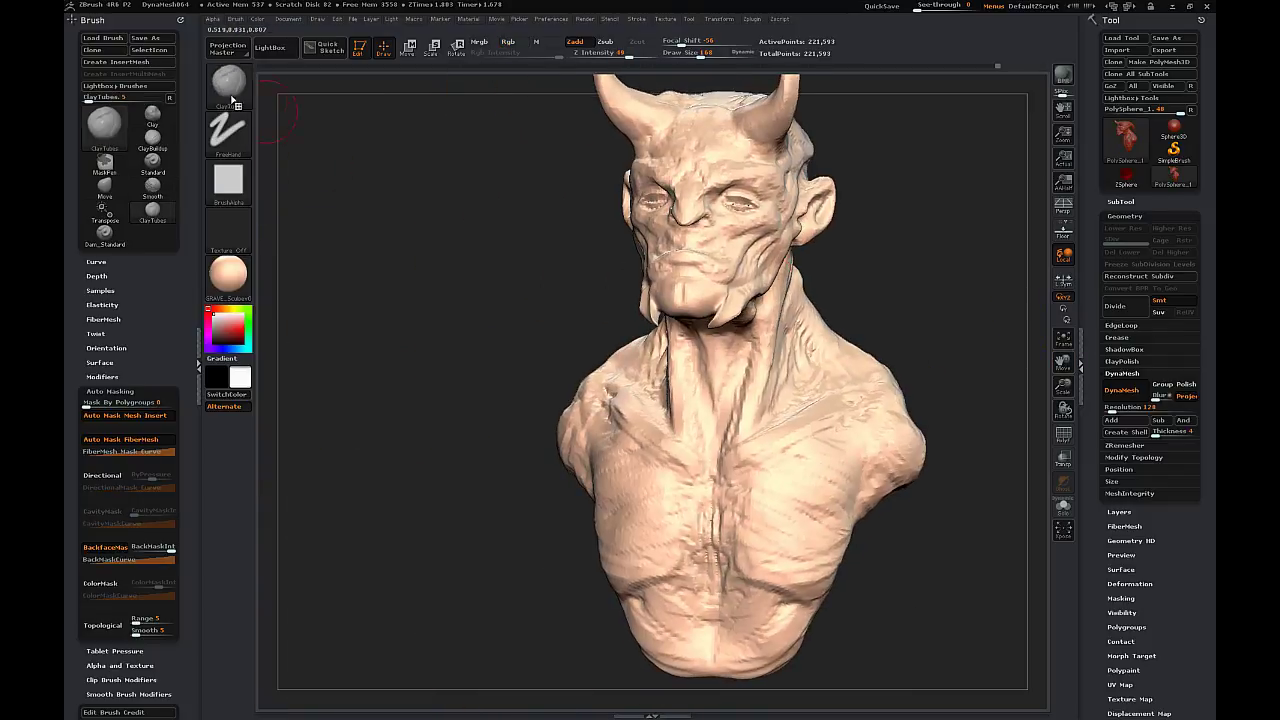
- Select the Dam_Standard brush at a smaller draw size and carve creases around the ear, jawline and neck muscles
click(232, 97)
click(727, 173)
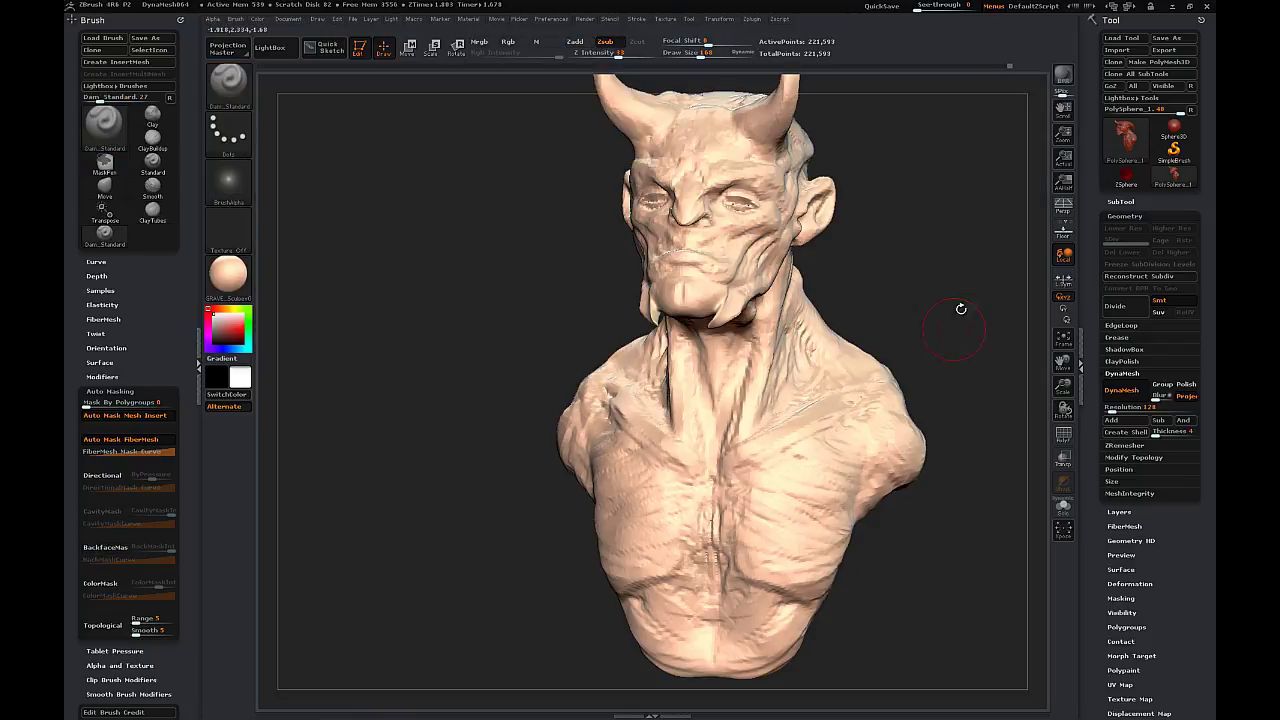
drag(961, 309, 1018, 309)
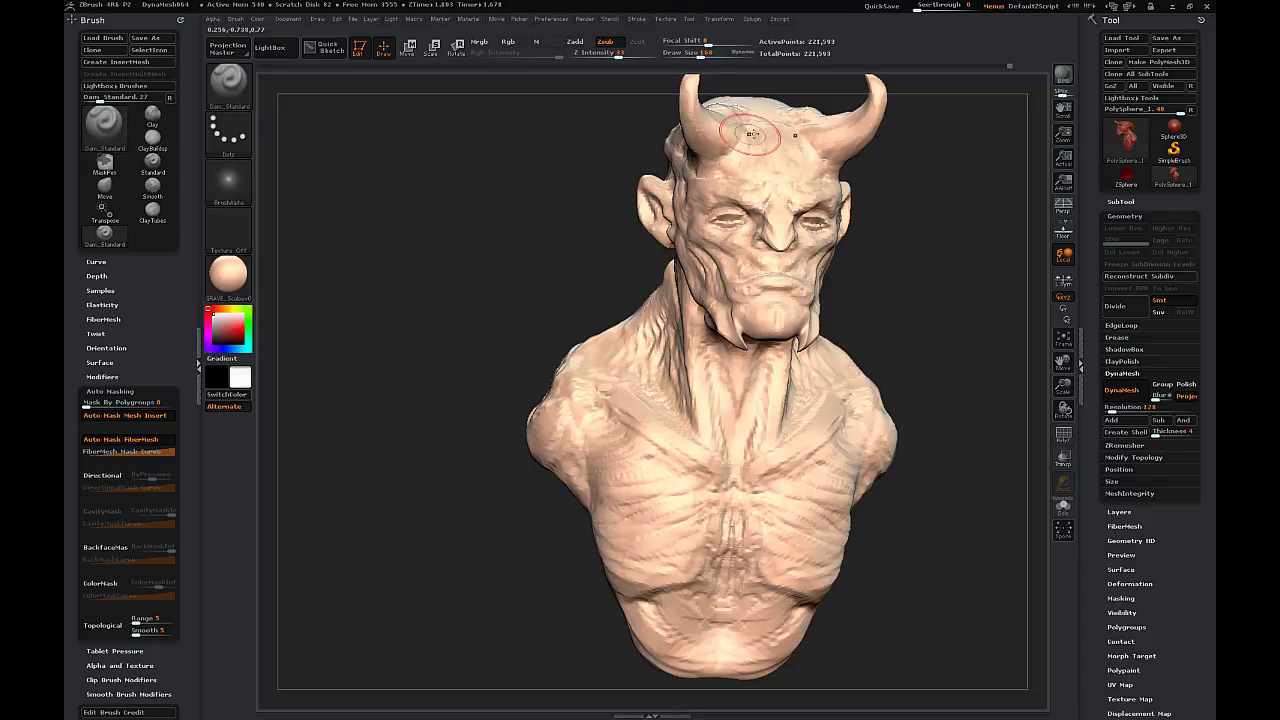
drag(574, 186, 615, 161)
mouse_move(614, 98)
mouse_down()
mouse_move(645, 106)
mouse_move(648, 132)
mouse_up()
key(s)
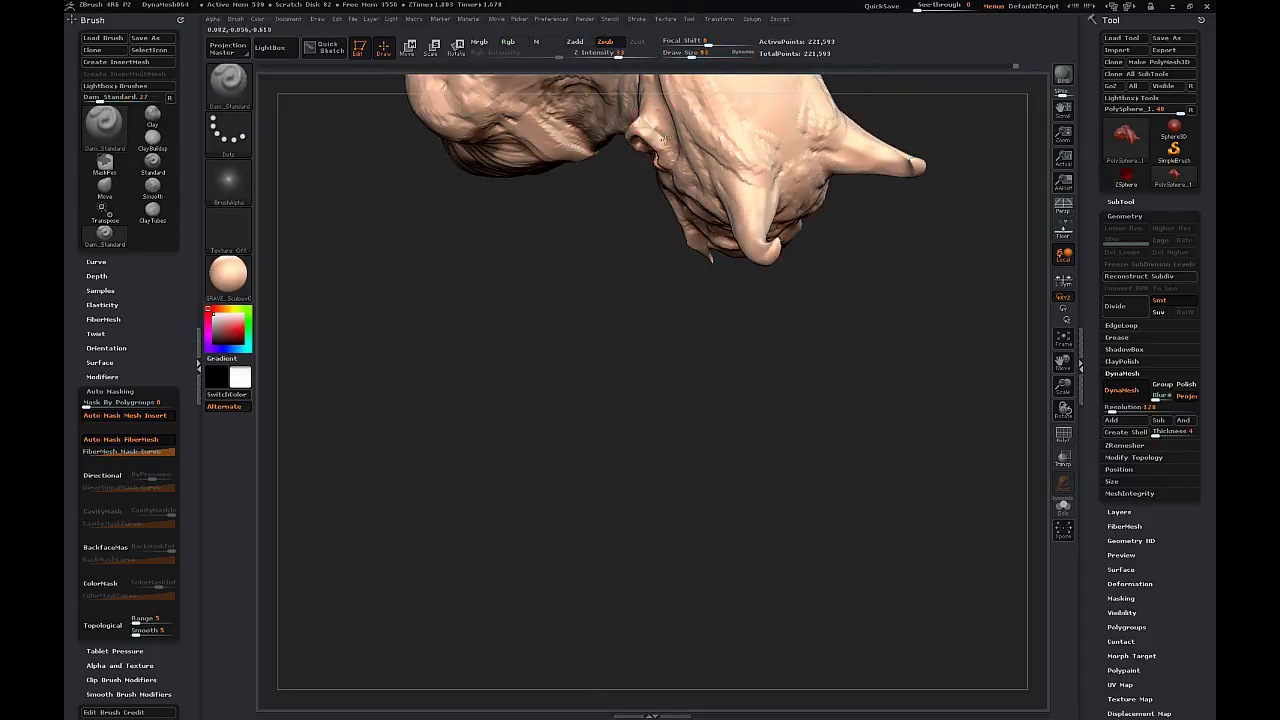
mouse_move(660, 114)
right_down()
mouse_move(672, 104)
mouse_move(661, 116)
right_up()
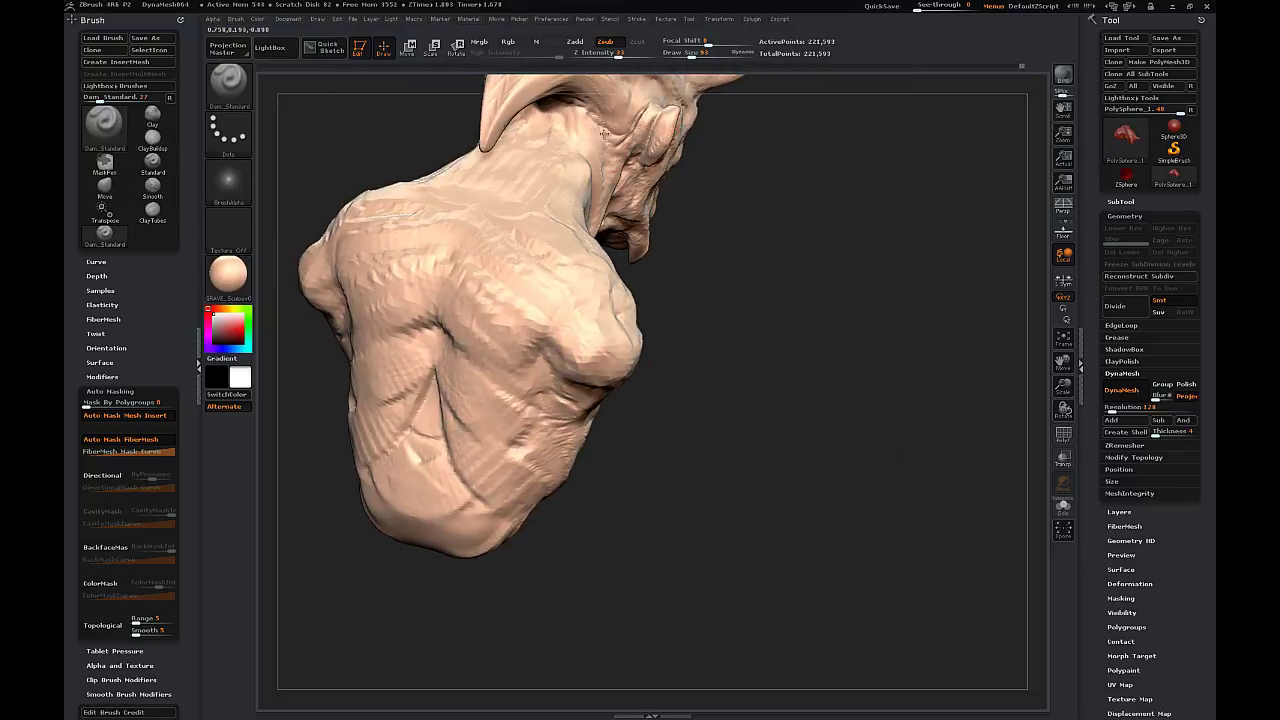
mouse_move(606, 150)
right_down()
mouse_move(605, 208)
mouse_move(627, 191)
right_up()
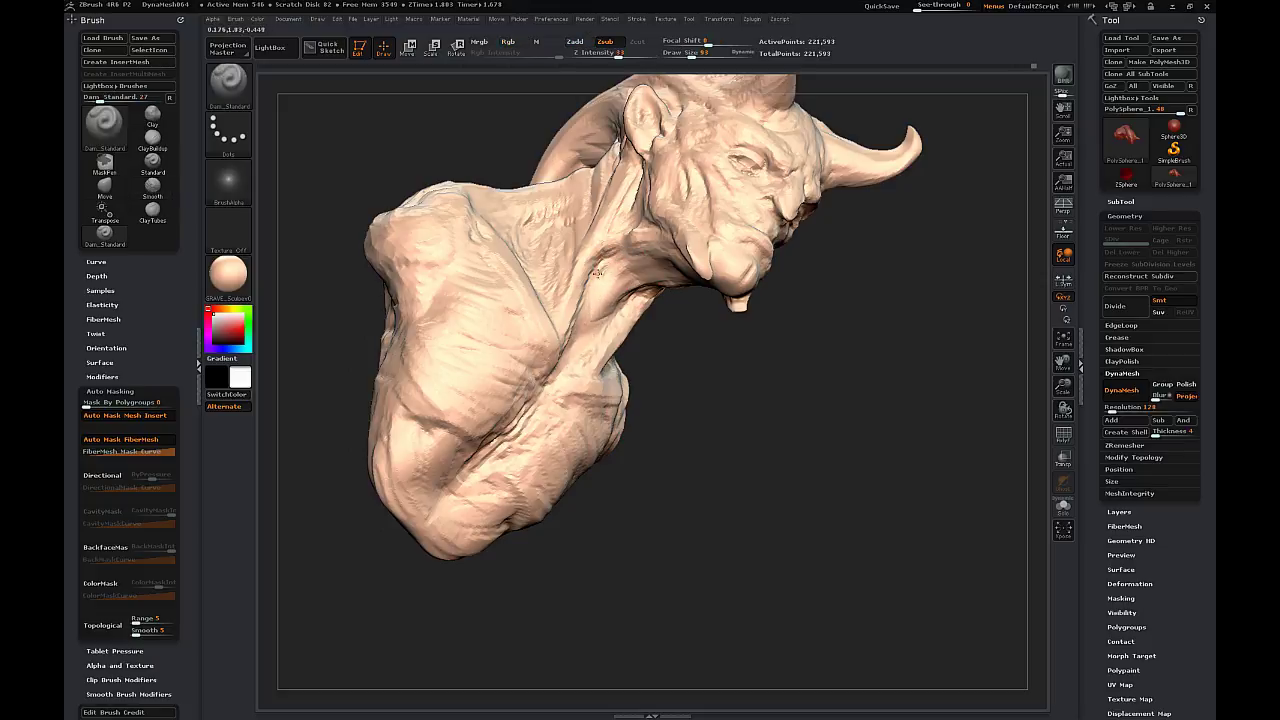
drag(580, 340, 602, 290)
- Carve creases along the side of the skull crest above the ear with Dam_Standard
mouse_move(975, 320)
mouse_down()
mouse_move(903, 332)
mouse_move(884, 270)
mouse_up()
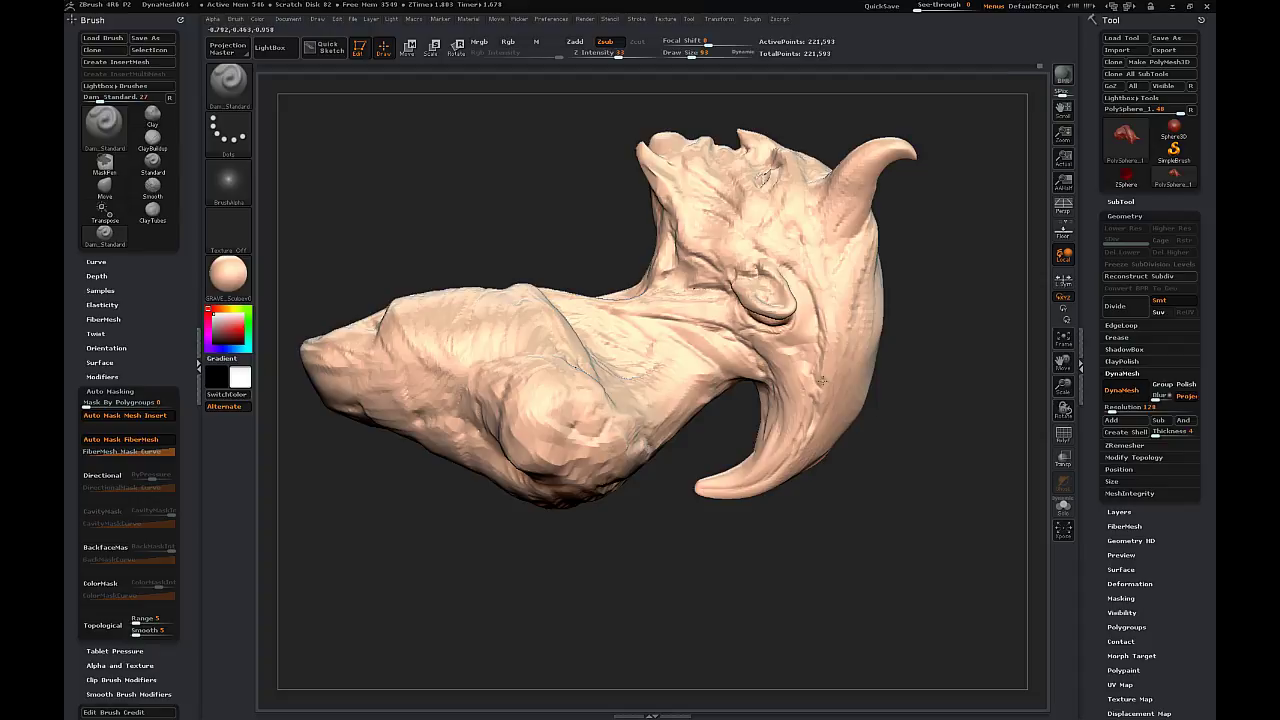
mouse_move(682, 495)
mouse_down()
mouse_move(694, 454)
mouse_move(865, 379)
mouse_move(905, 330)
mouse_move(892, 338)
mouse_up()
drag(573, 365, 770, 351)
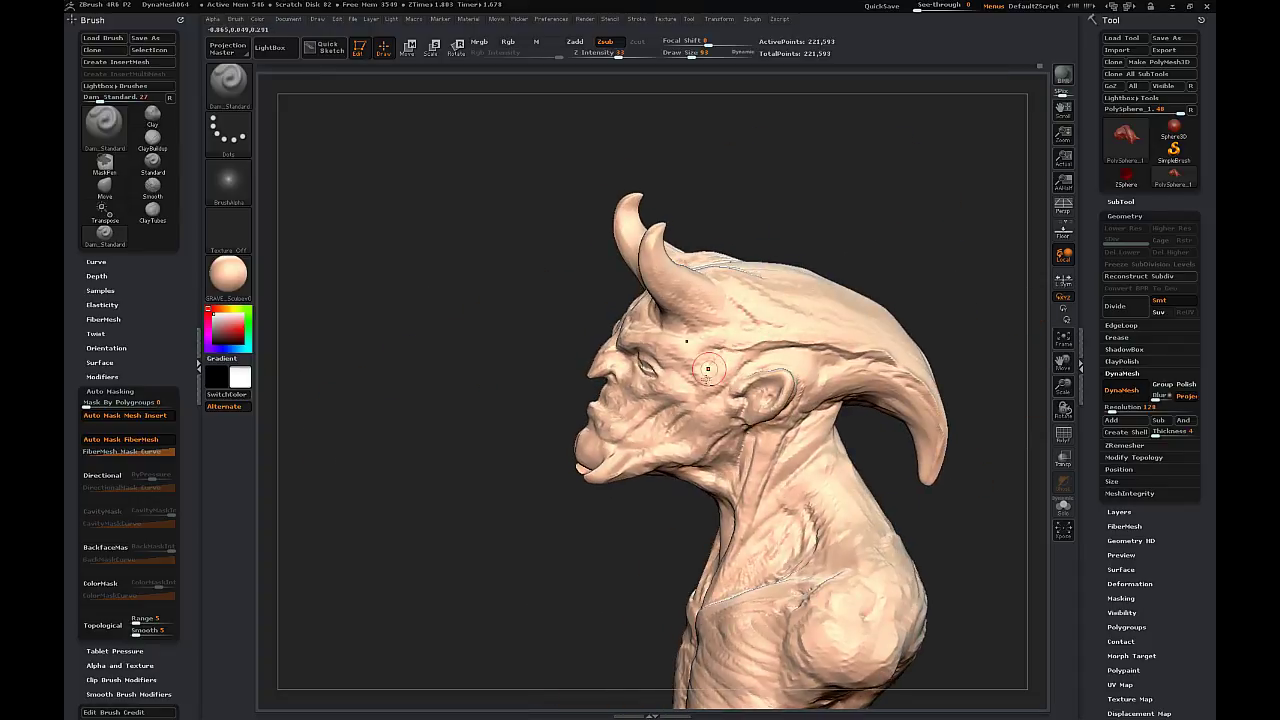
drag(589, 391, 514, 375)
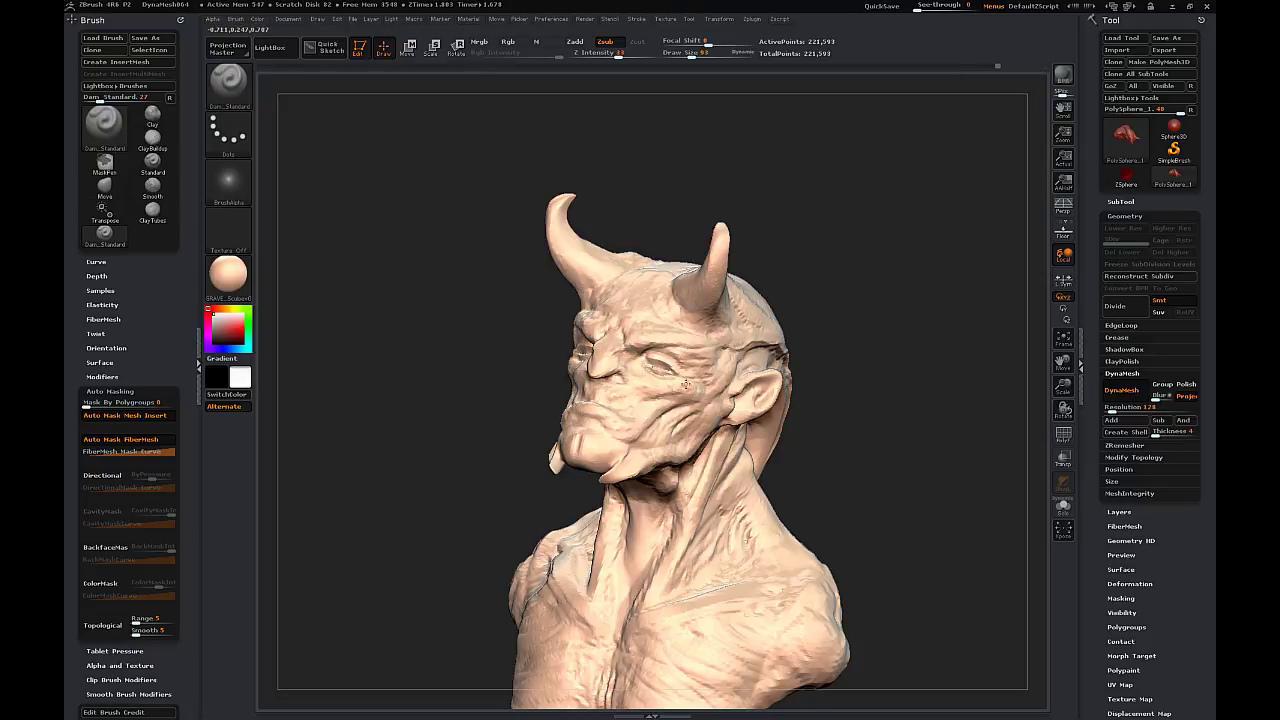
- Cut wrinkles and folds into the cheeks, eye area and nose with Dam_Standard, working from several angles
drag(545, 385, 682, 382)
shift+right_drag(655, 384, 623, 417)
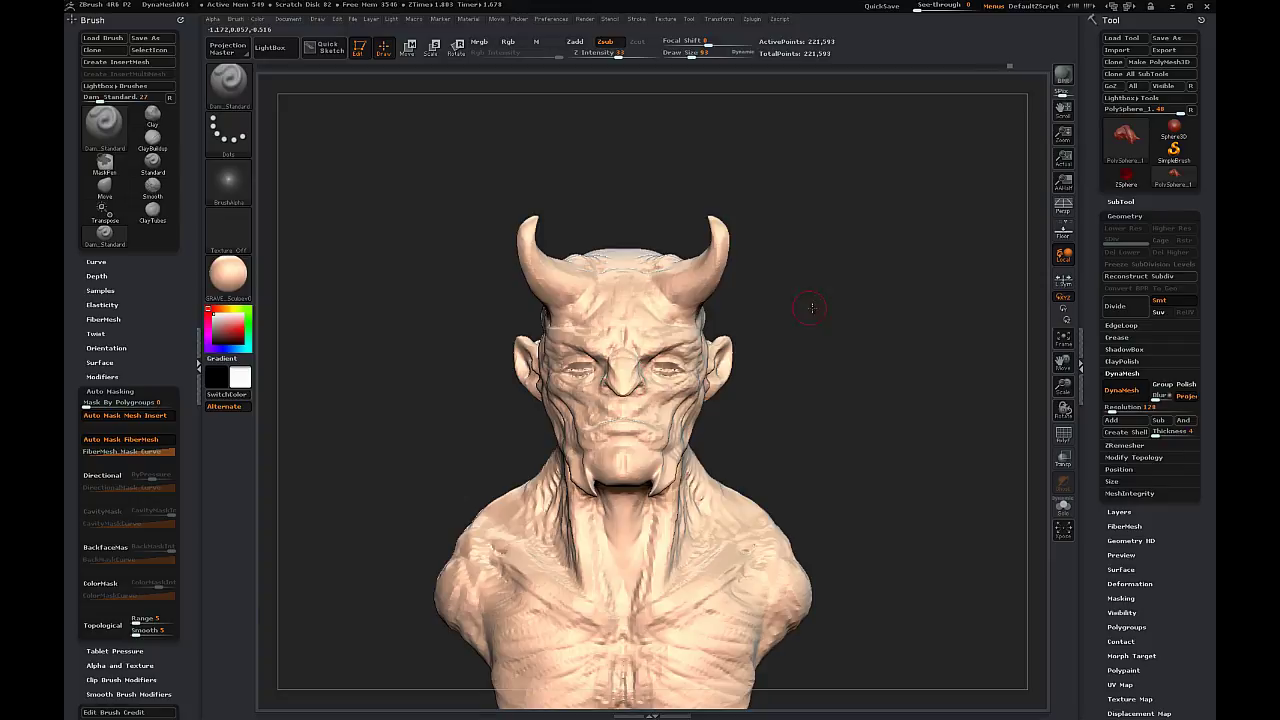
drag(814, 308, 915, 312)
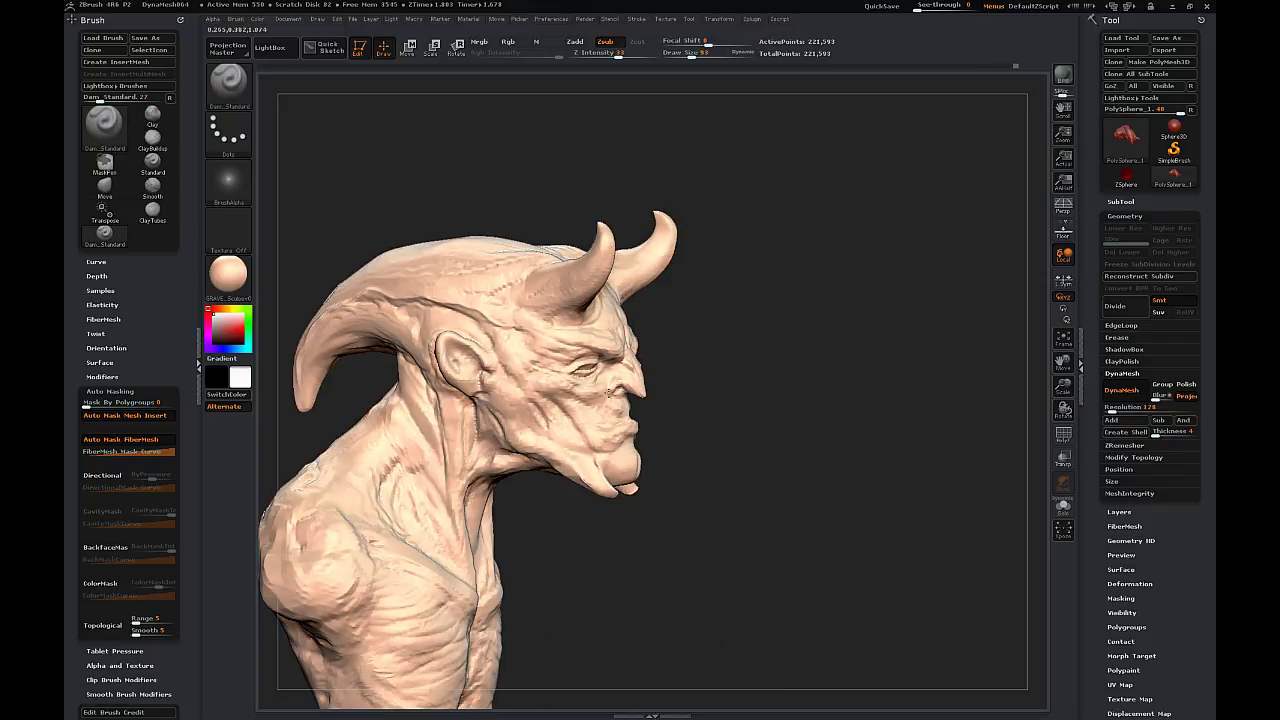
drag(686, 405, 636, 400)
drag(781, 367, 704, 320)
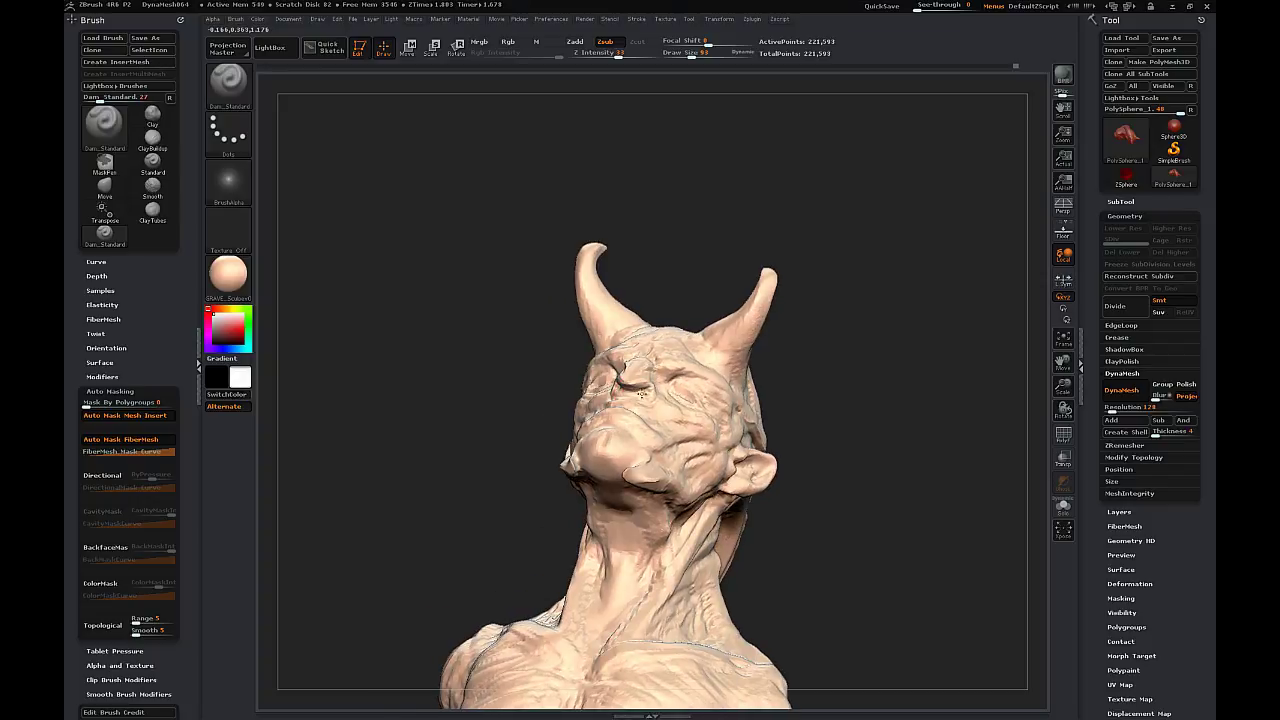
drag(795, 336, 715, 340)
drag(555, 355, 911, 316)
- Select the ClayTubes brush and add volume around the eye and the side of the nose in close-up
drag(1064, 386, 1064, 440)
drag(925, 415, 987, 418)
click(227, 97)
click(385, 150)
drag(828, 337, 785, 338)
mouse_move(820, 400)
mouse_down()
mouse_move(735, 350)
mouse_move(829, 388)
mouse_move(780, 402)
mouse_up()
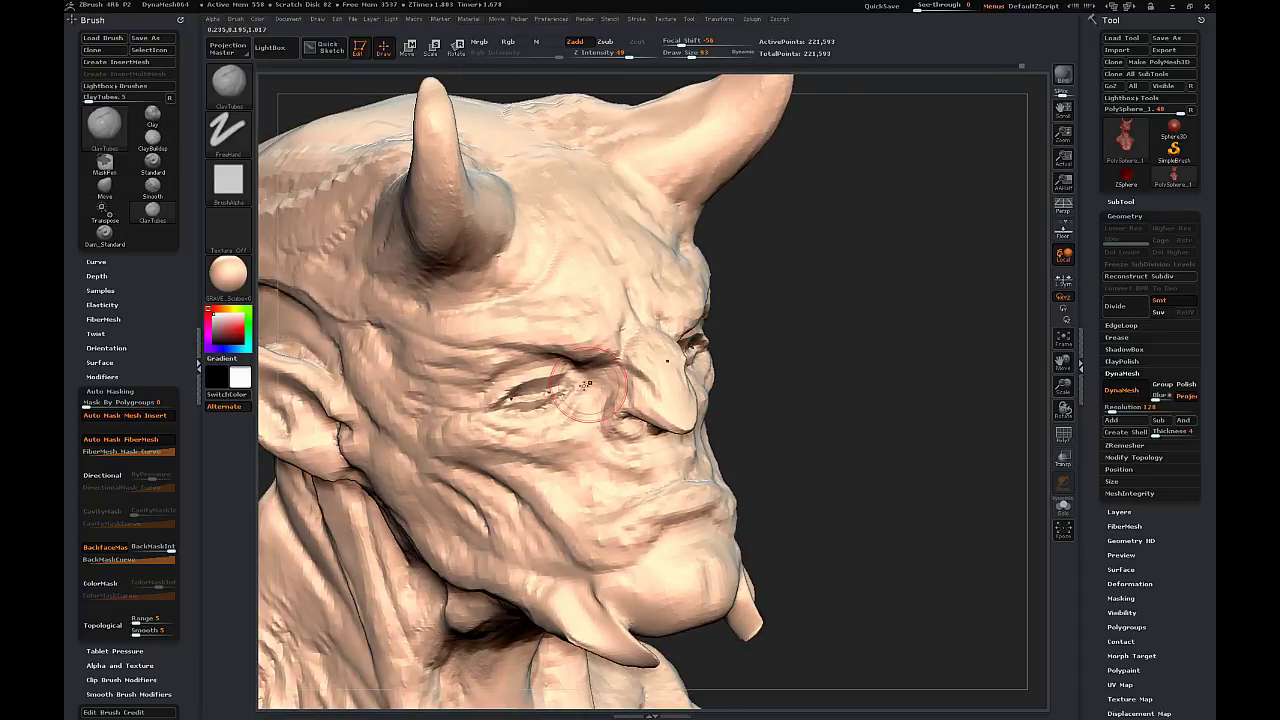
- Build up the nostrils, upper lip, mouth and forehead wrinkles with small ClayTubes strokes
drag(844, 326, 702, 342)
drag(880, 385, 934, 354)
drag(694, 374, 663, 380)
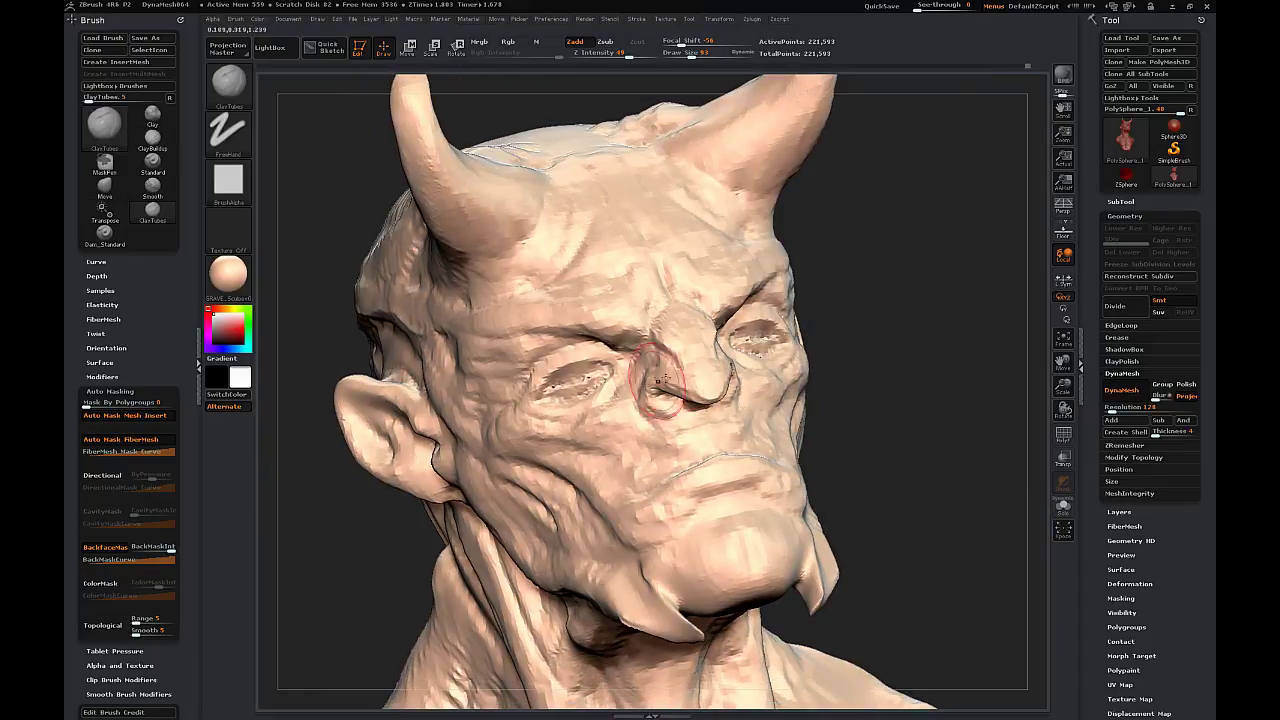
drag(890, 366, 840, 388)
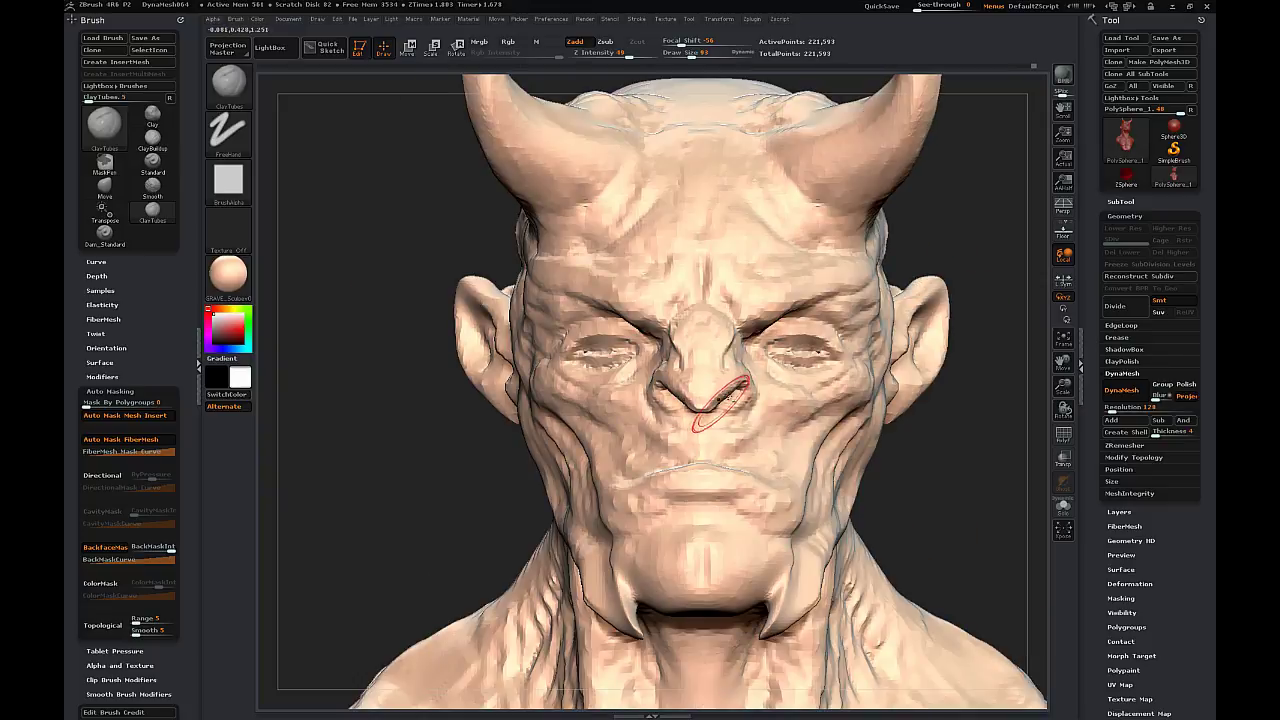
drag(965, 385, 872, 342)
drag(748, 394, 728, 428)
drag(460, 415, 600, 455)
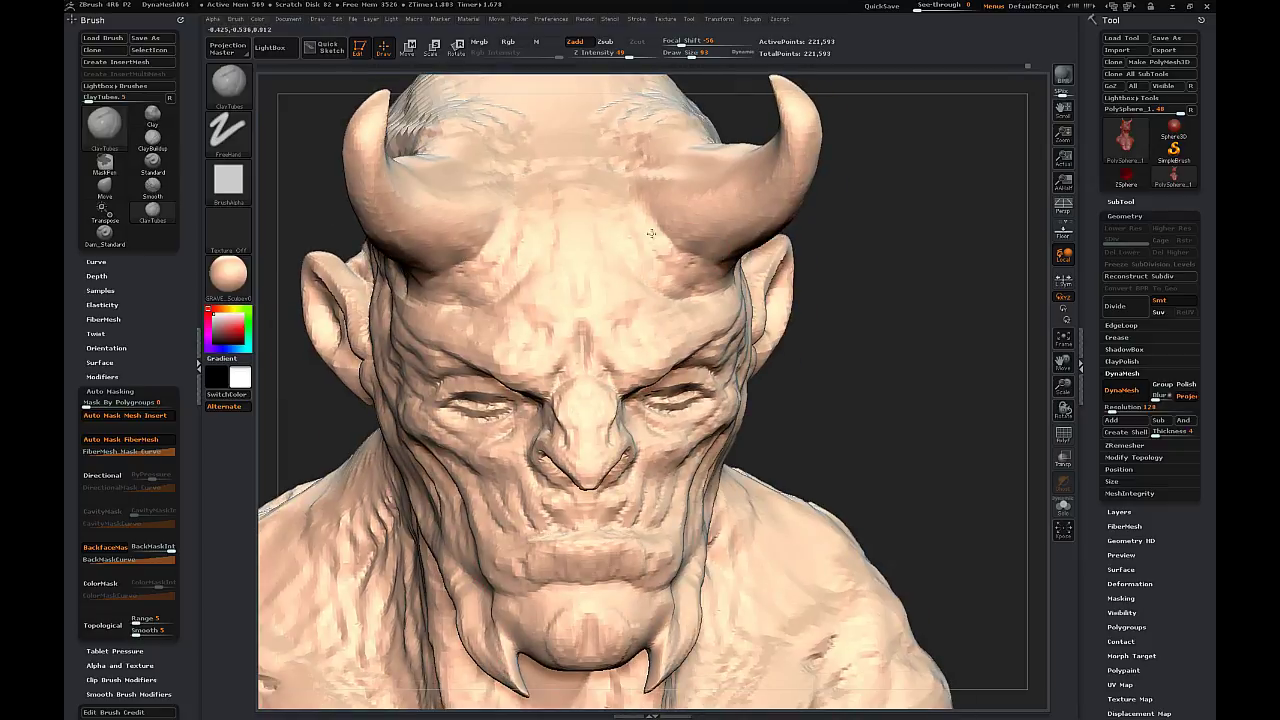
drag(1000, 250, 920, 302)
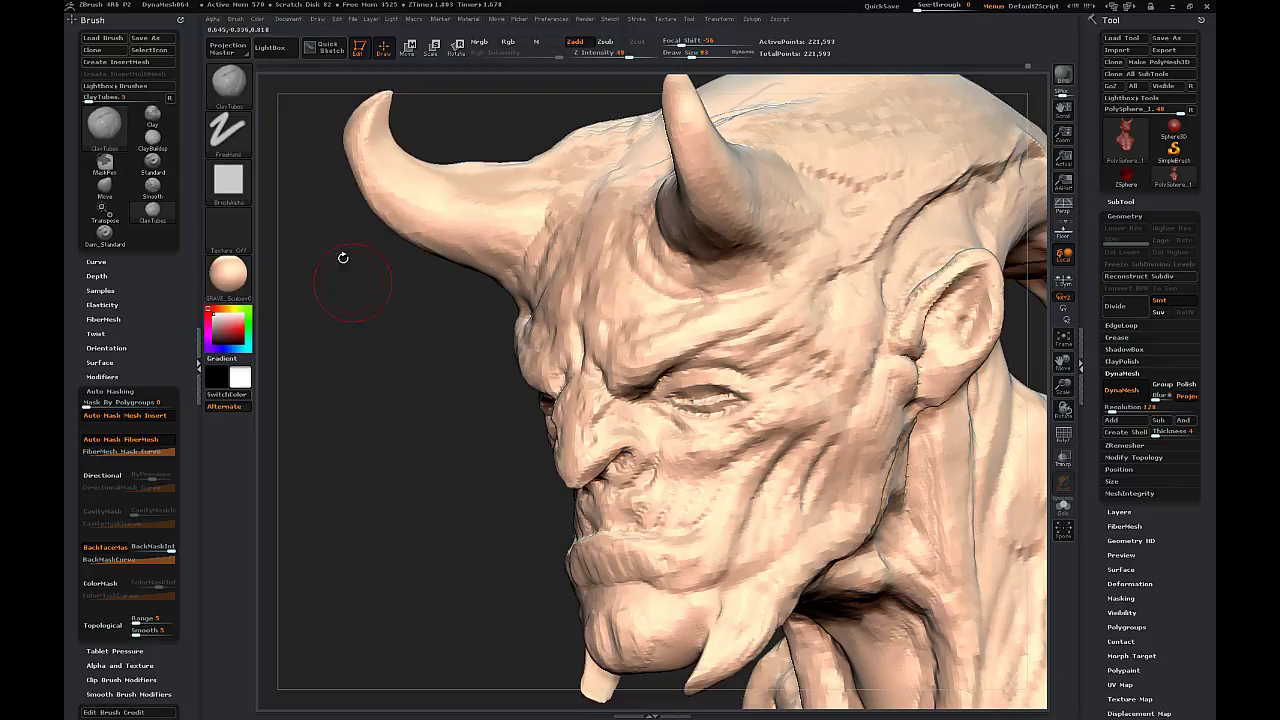
- Select the Move brush and pull the ear tips up and outward into points
key(b)
key(m)
key(v)
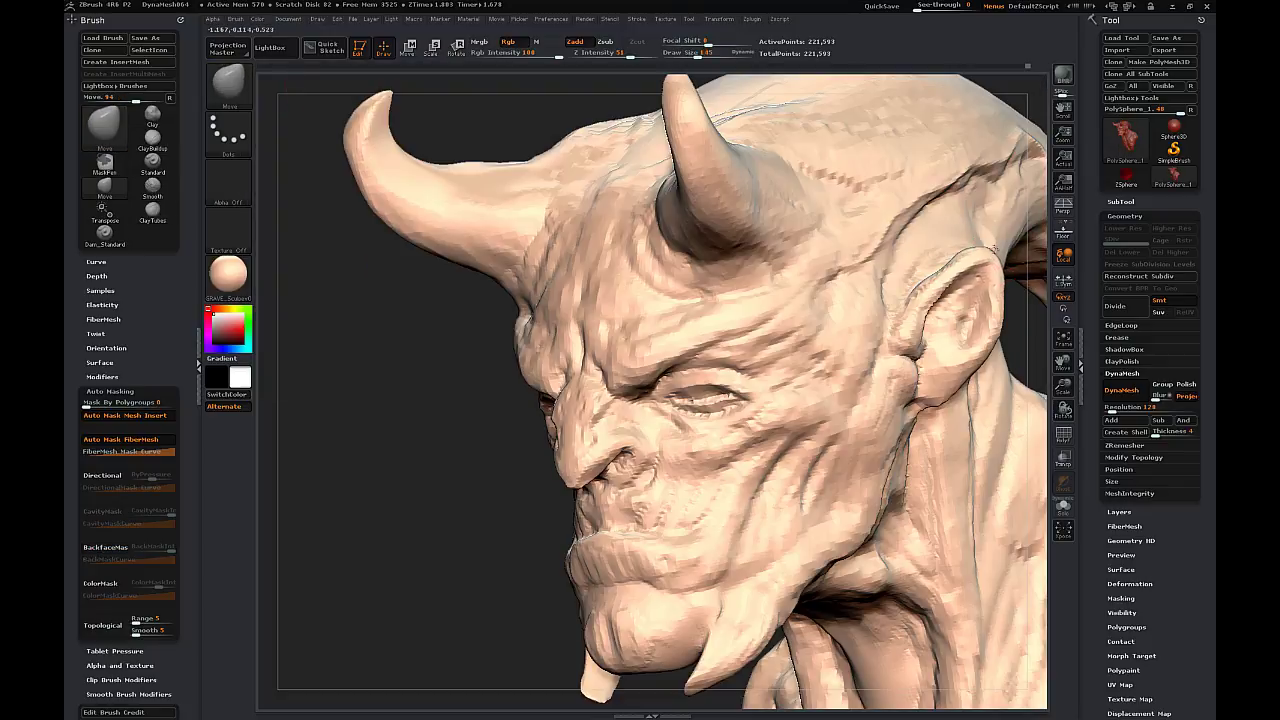
drag(993, 248, 1022, 208)
drag(960, 265, 985, 238)
shift+drag(380, 455, 446, 455)
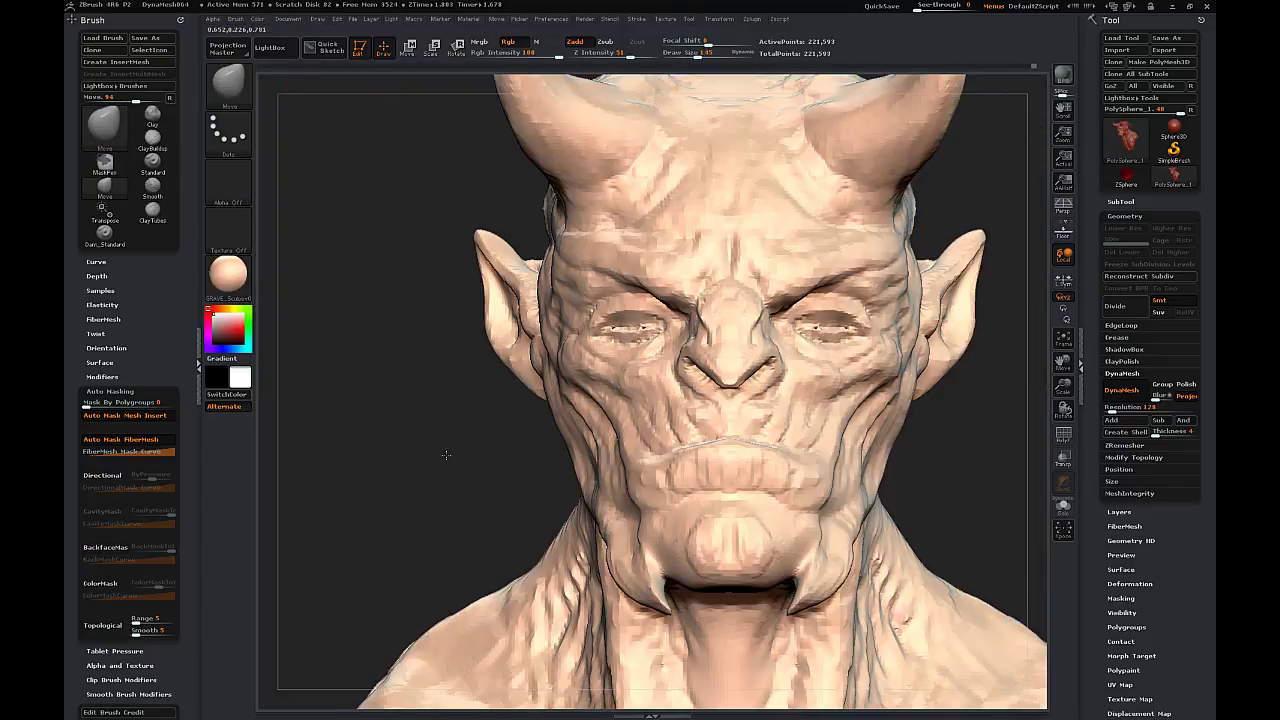
- Adjust the head's silhouette with a large Move brush and bend the jaw spike tips forward with a smaller one
mouse_move(1065, 388)
mouse_down()
mouse_move(1064, 340)
mouse_move(954, 416)
mouse_up()
key(s)
mouse_move(737, 393)
mouse_down()
mouse_move(767, 369)
mouse_move(755, 364)
mouse_up()
drag(732, 311, 677, 302)
key(s)
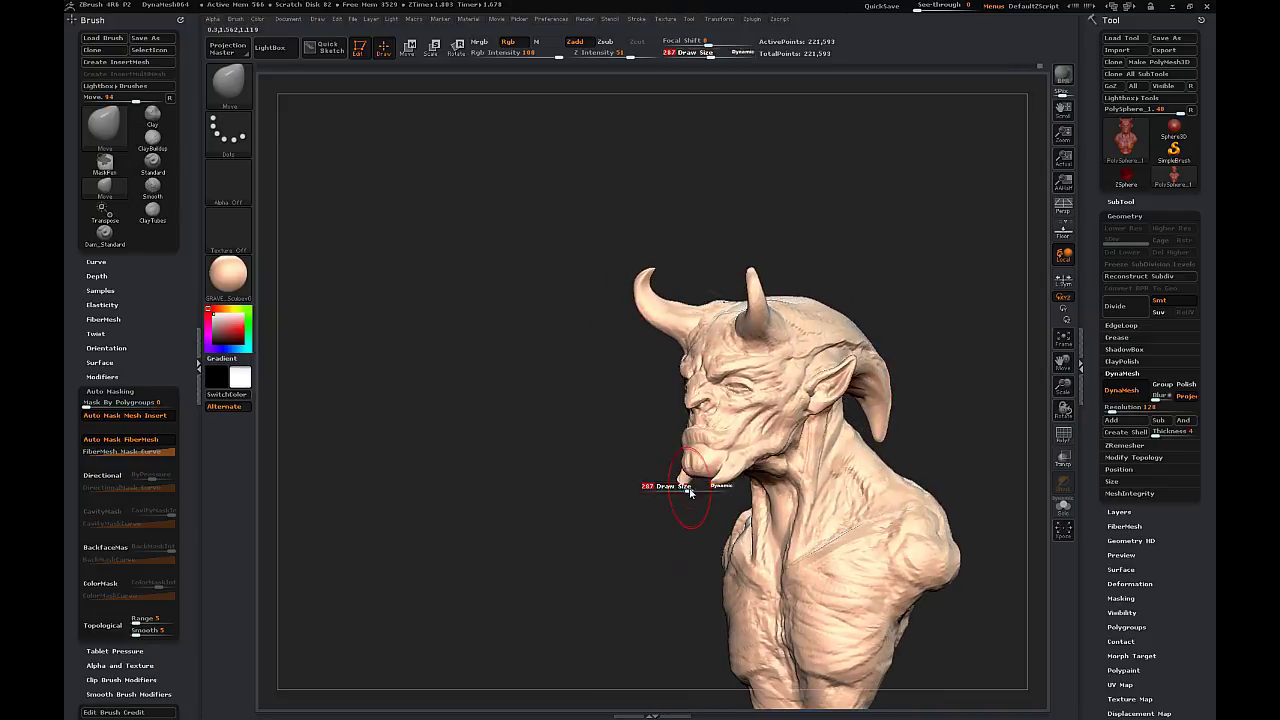
key(s)
drag(682, 486, 667, 486)
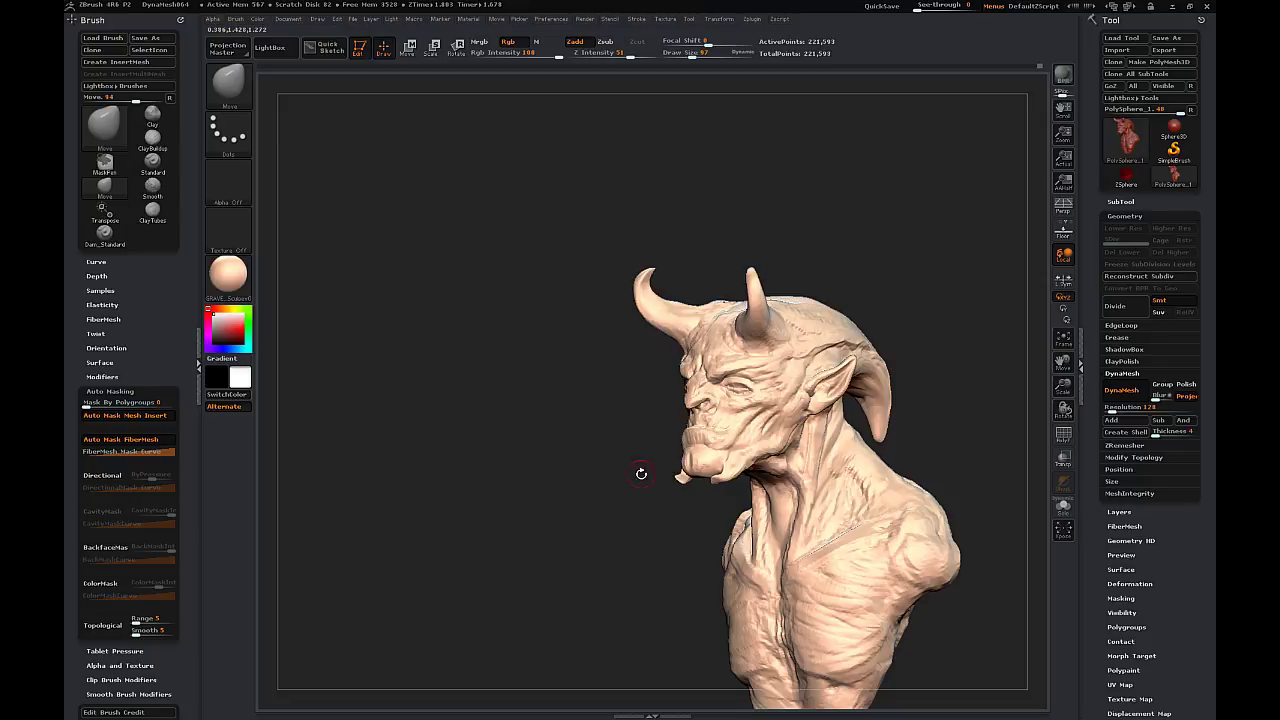
drag(641, 474, 786, 476)
- Select ClayTubes and build up the chin, lower lip and base of the jaw spikes, smoothing around the spikes
mouse_move(900, 410)
mouse_down()
mouse_move(764, 466)
mouse_move(842, 334)
mouse_move(770, 395)
mouse_move(853, 331)
mouse_up()
drag(1064, 386, 966, 492)
drag(874, 482, 710, 472)
mouse_move(812, 482)
mouse_down()
mouse_move(786, 437)
mouse_move(809, 534)
mouse_move(838, 528)
mouse_up()
click(228, 85)
click(438, 146)
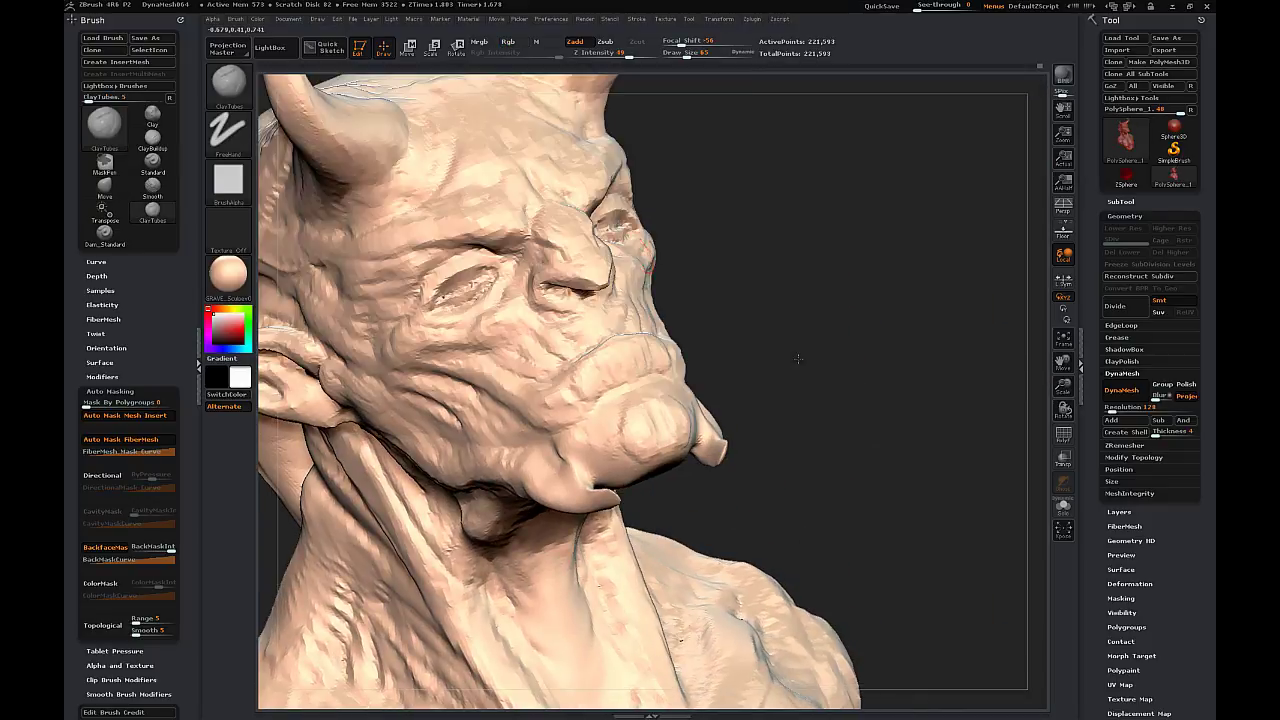
drag(798, 358, 720, 455)
drag(798, 442, 778, 366)
drag(822, 482, 740, 472)
drag(720, 455, 676, 398)
shift+drag(728, 488, 755, 462)
mouse_move(735, 400)
mouse_down()
mouse_move(717, 517)
mouse_move(745, 500)
mouse_up()
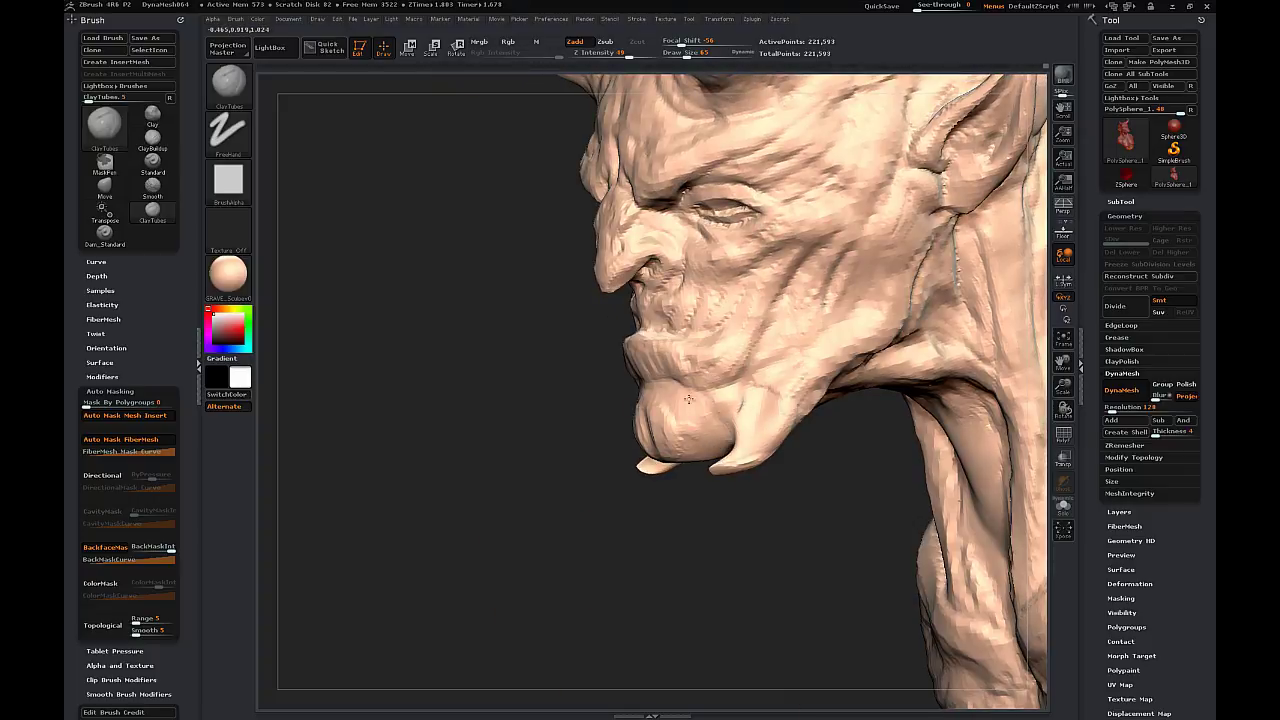
- Select Dam_Standard at a small draw size and carve the mouth line and its corners
drag(570, 410, 690, 475)
click(229, 82)
click(434, 300)
drag(386, 317, 450, 365)
key(s)
drag(597, 337, 588, 341)
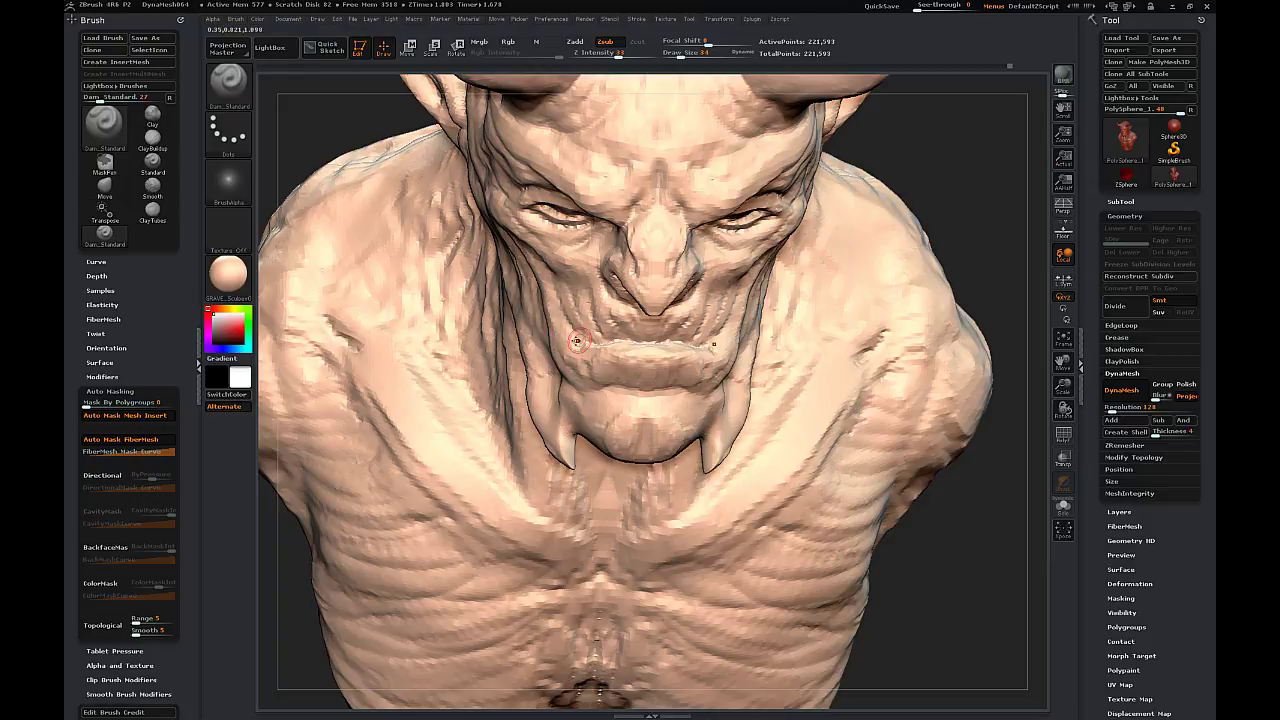
drag(884, 222, 968, 140)
drag(960, 235, 810, 250)
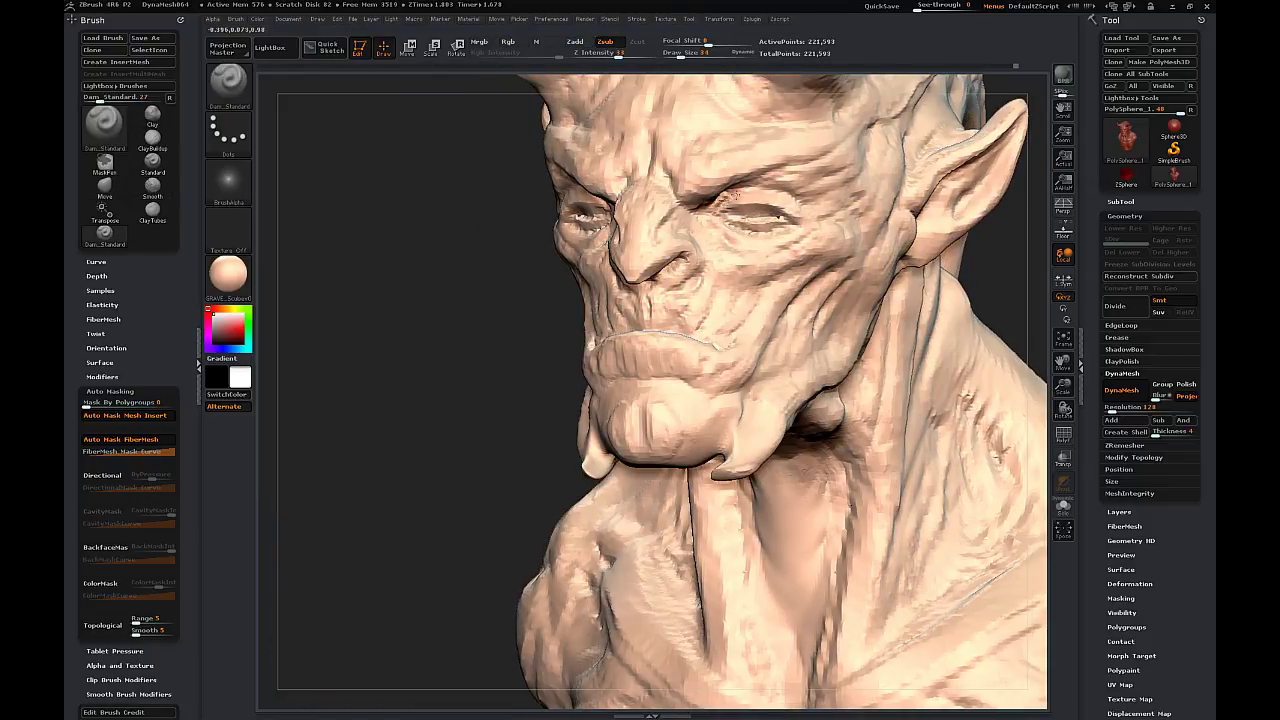
- Select the Move brush at a draw size of 55 and reshape the eyelids
key(b)
key(m)
key(v)
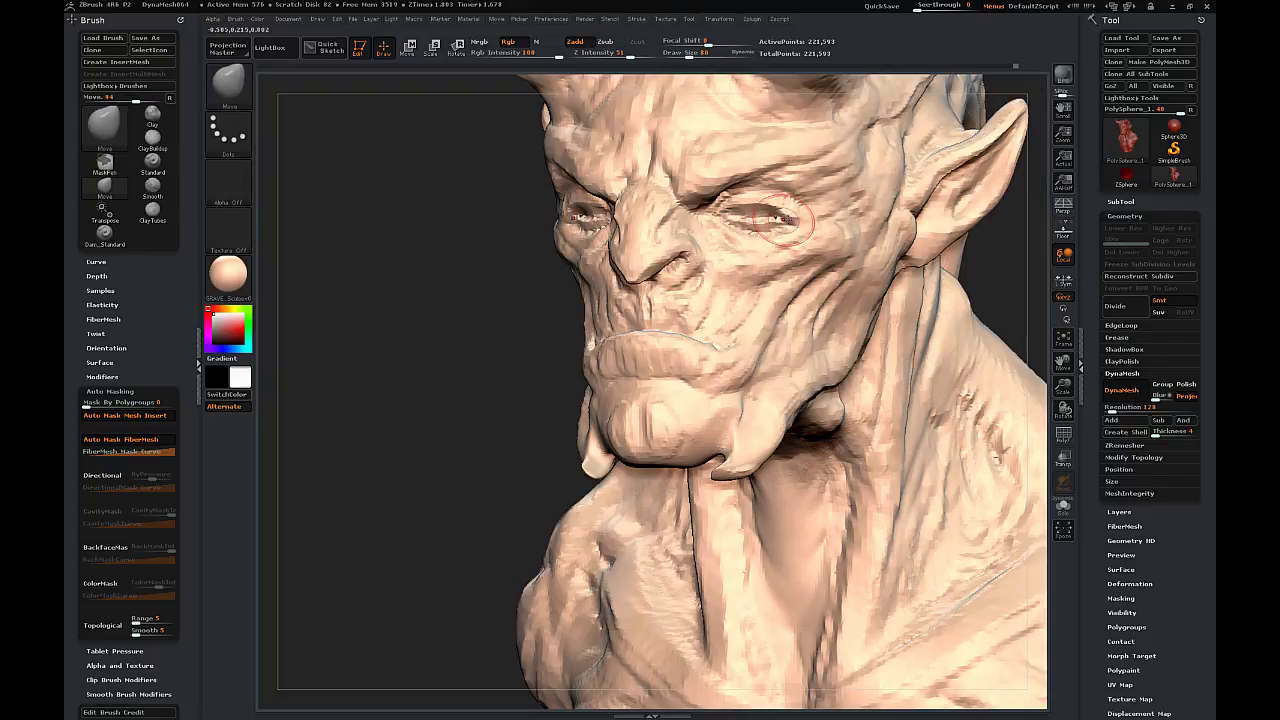
key(s)
drag(743, 206, 737, 207)
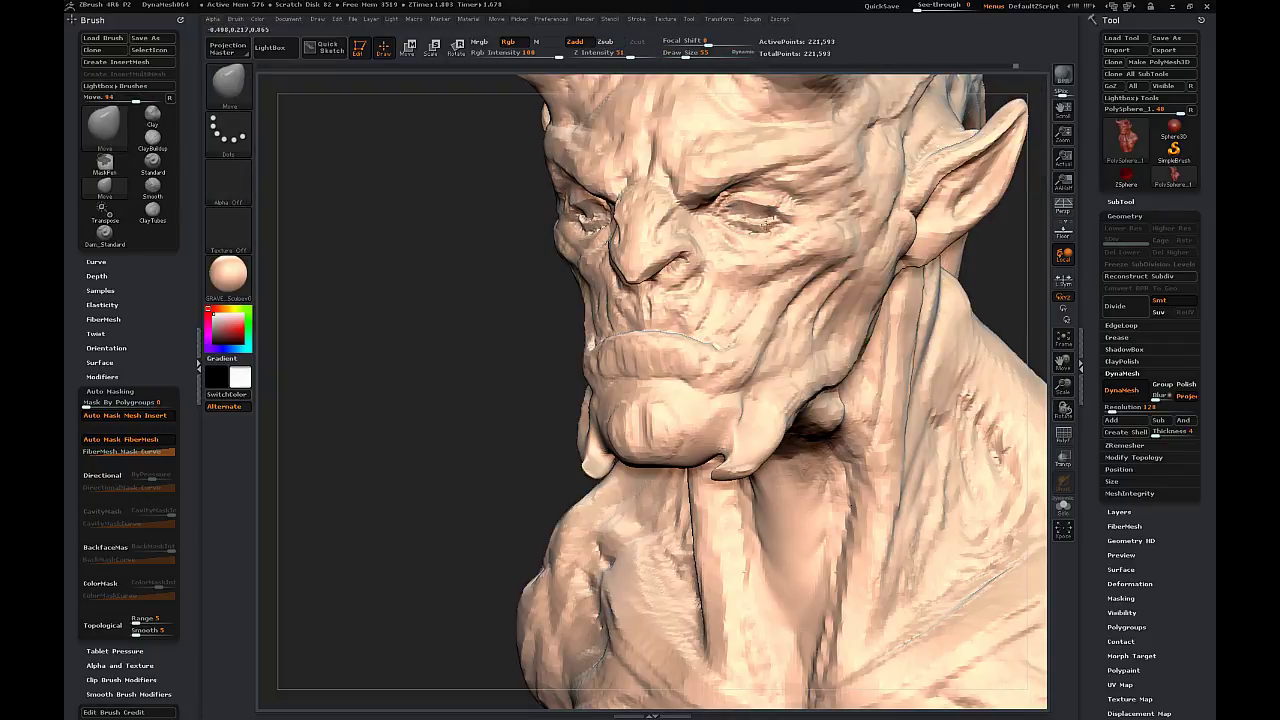
drag(435, 326, 649, 209)
shift+drag(955, 212, 903, 210)
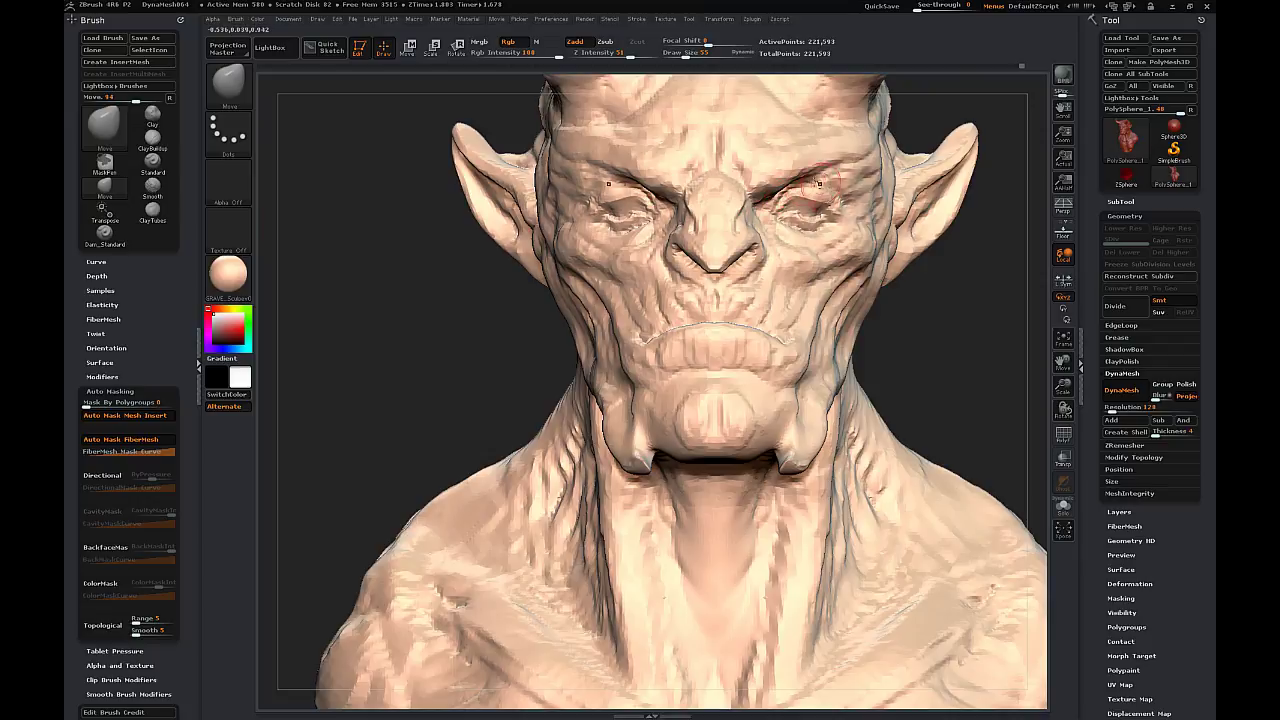
- Select ClayTubes and build up the sides of the backswept skull crest, smoothing the surface behind the horns
drag(989, 222, 850, 230)
drag(1063, 386, 1014, 254)
drag(705, 280, 1018, 275)
drag(1065, 362, 1000, 515)
drag(1063, 387, 1063, 515)
drag(885, 450, 576, 421)
key(b)
key(c)
key(t)
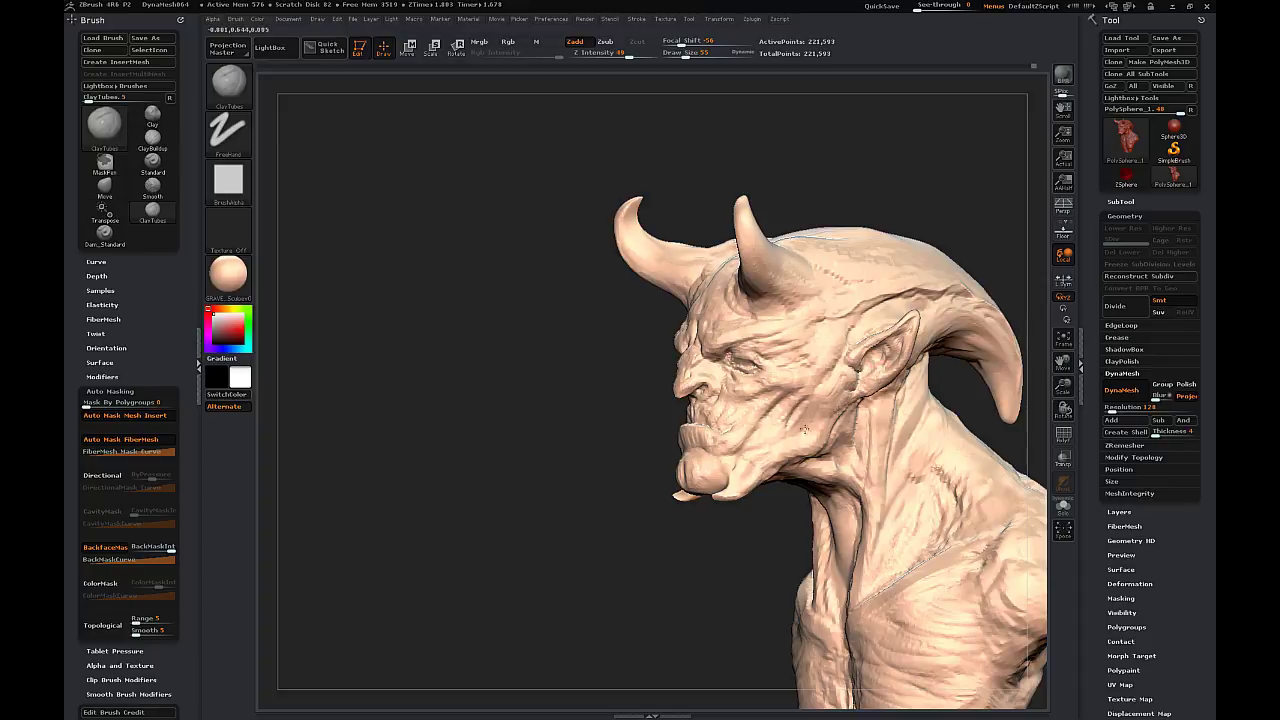
drag(590, 450, 866, 450)
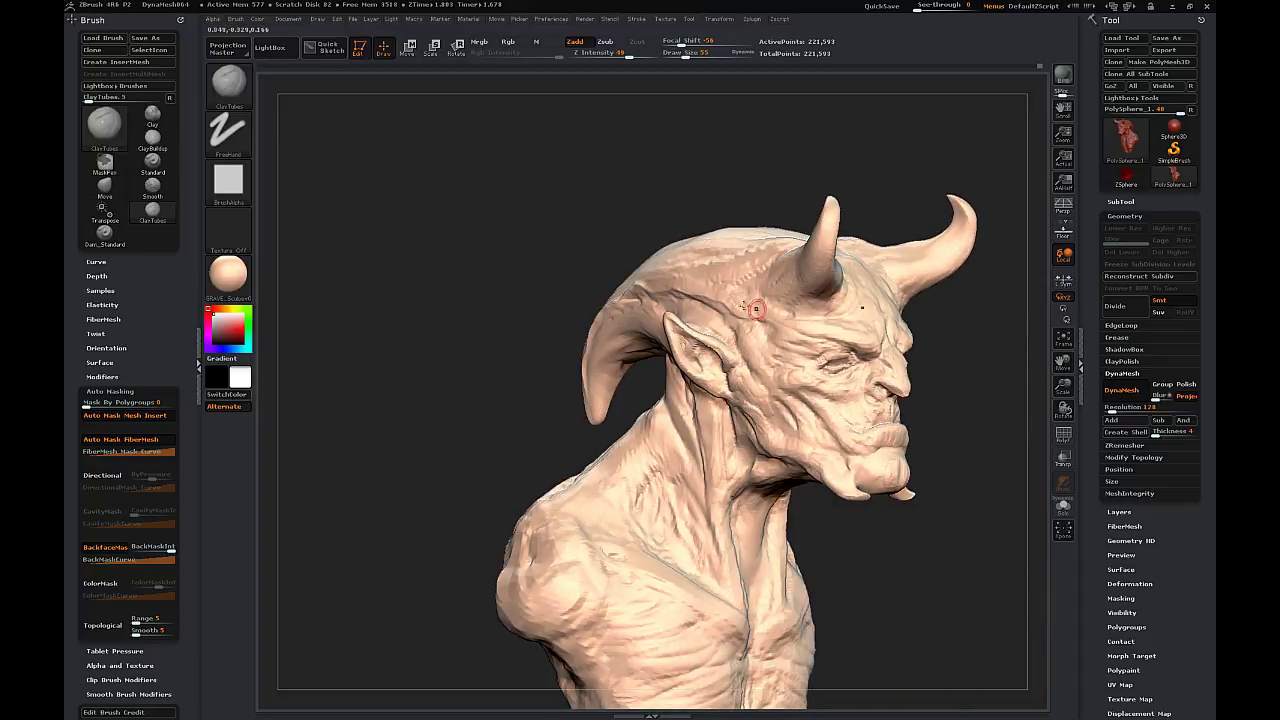
drag(608, 240, 607, 268)
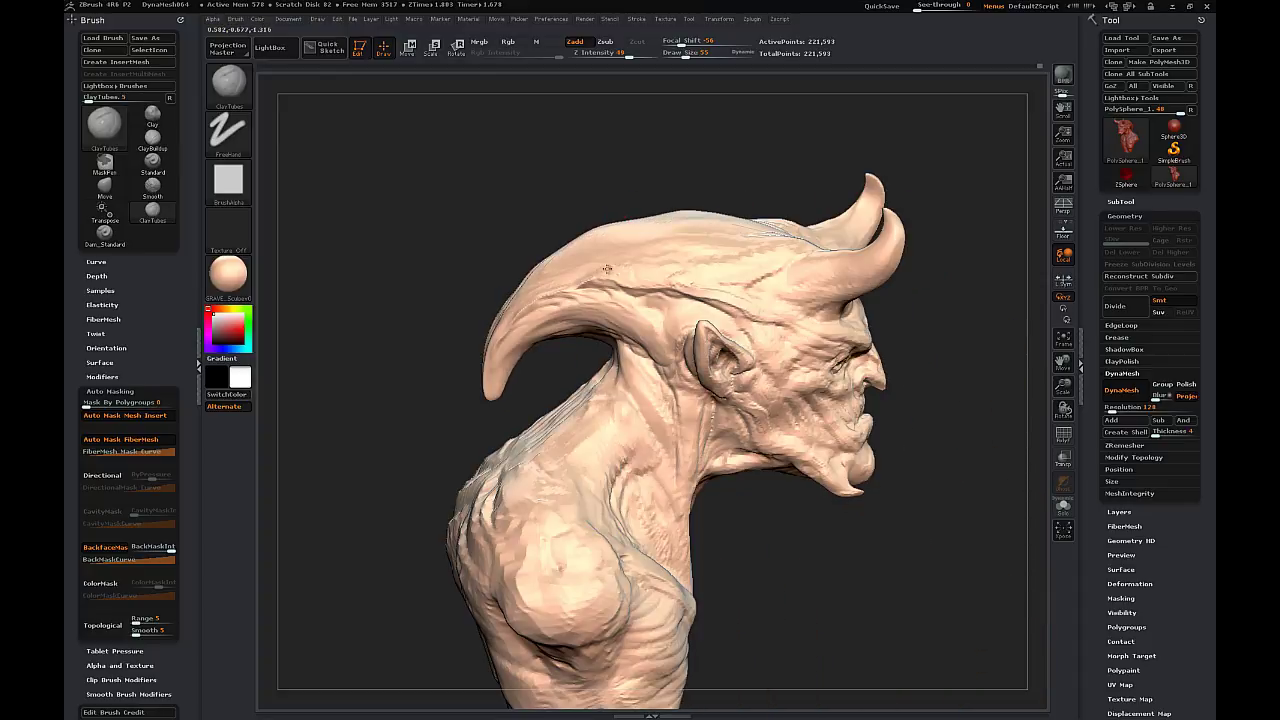
drag(528, 297, 643, 261)
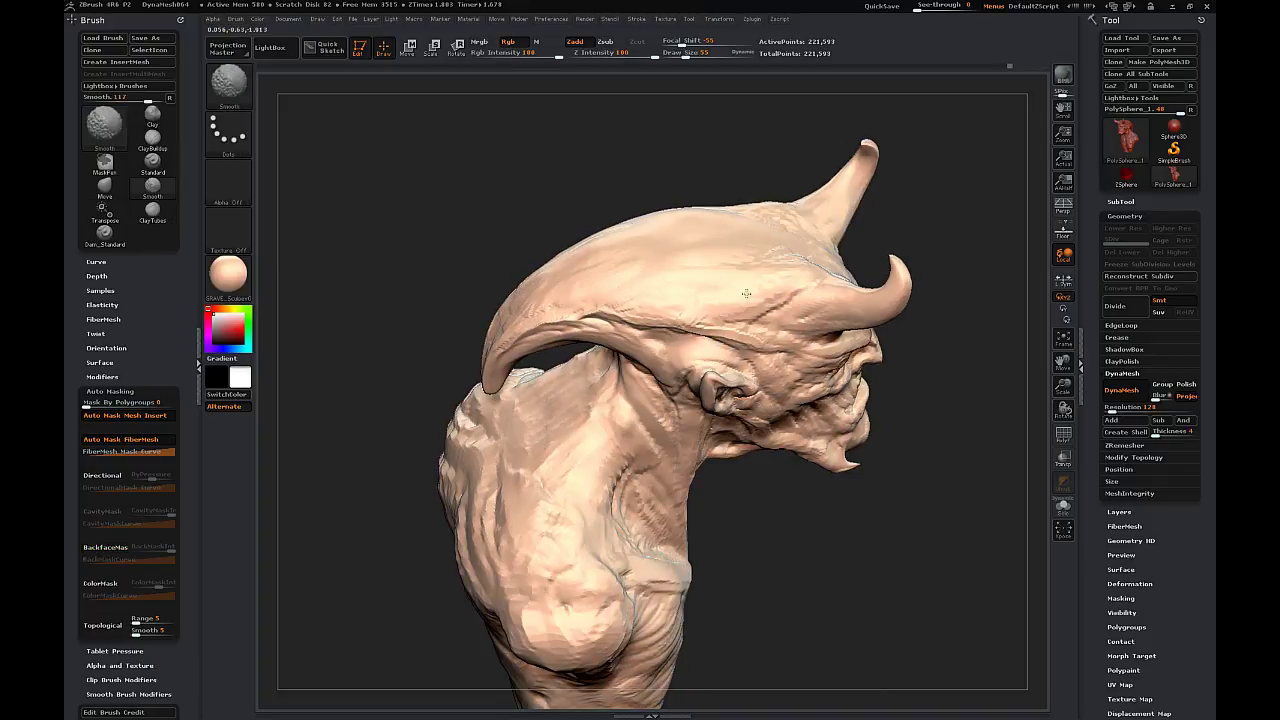
shift+drag(746, 293, 738, 279)
drag(922, 354, 907, 337)
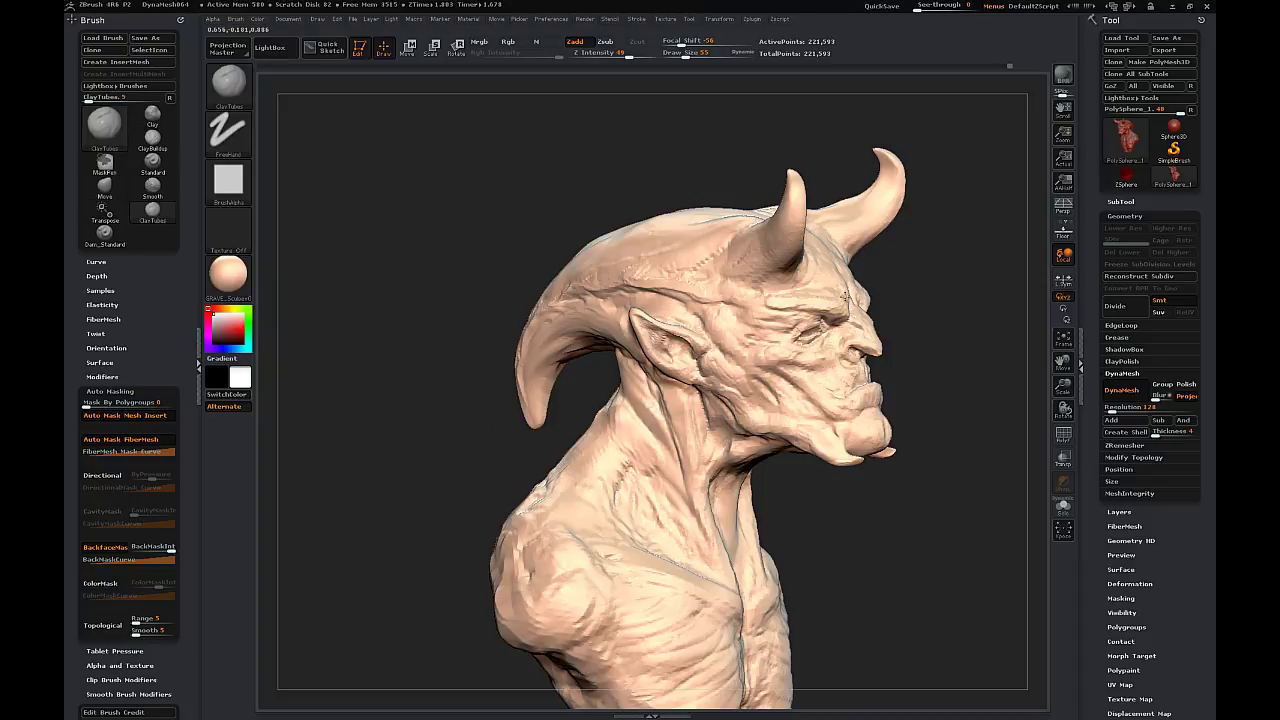
- Select the Move brush at a draw size of 477 and push the chin and lower face upward
drag(1004, 294, 976, 313)
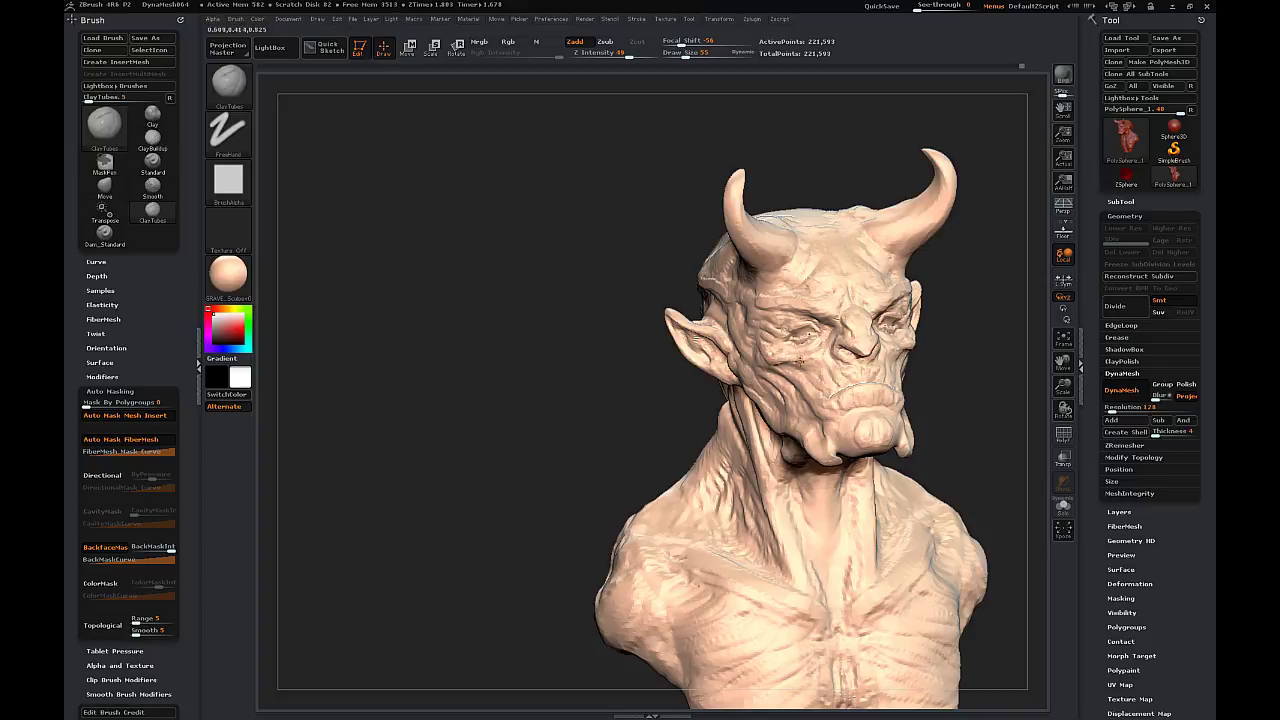
mouse_move(977, 371)
mouse_down()
mouse_move(992, 373)
mouse_move(914, 374)
mouse_up()
click(230, 86)
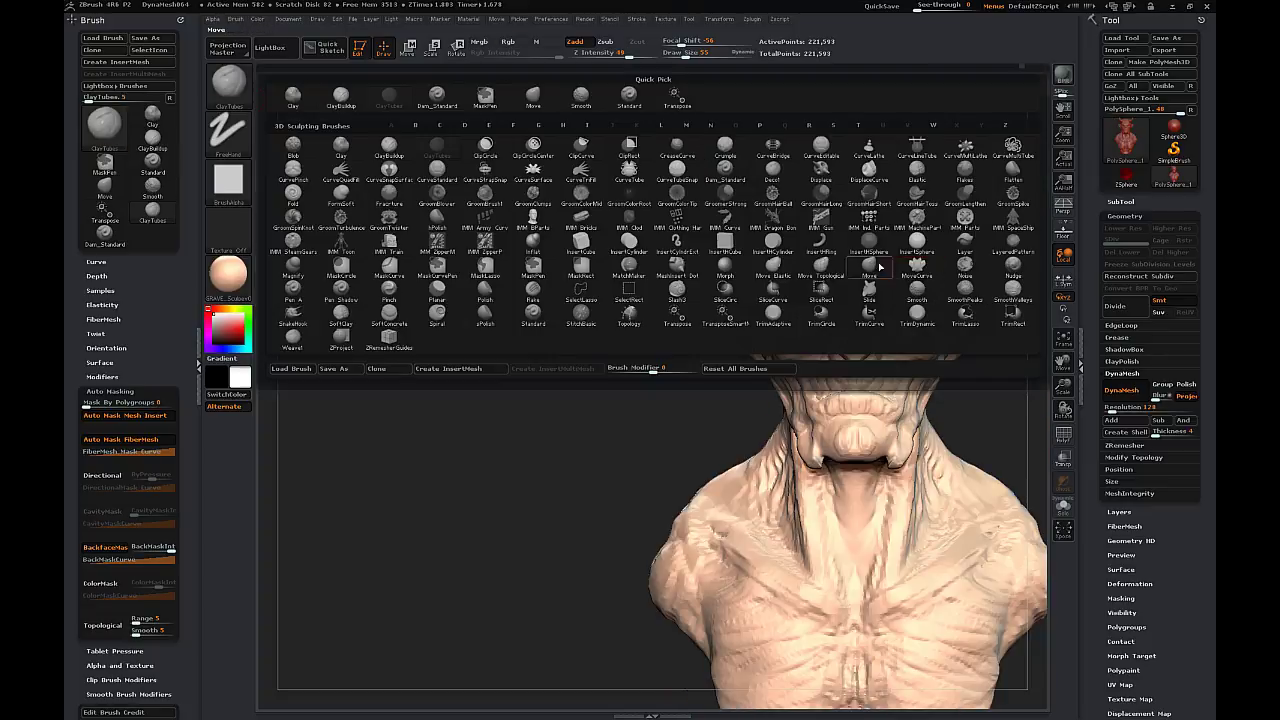
click(877, 266)
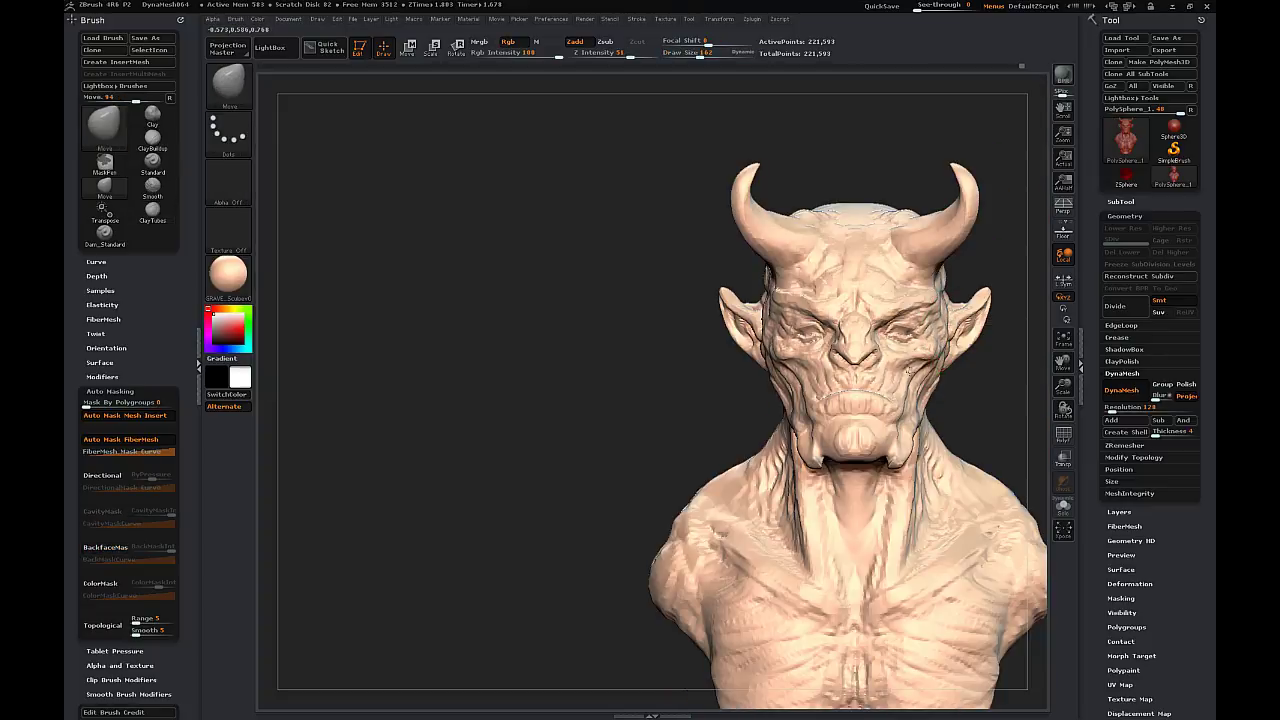
key(s)
mouse_move(867, 440)
mouse_down()
mouse_move(890, 440)
mouse_move(856, 459)
mouse_move(852, 441)
mouse_up()
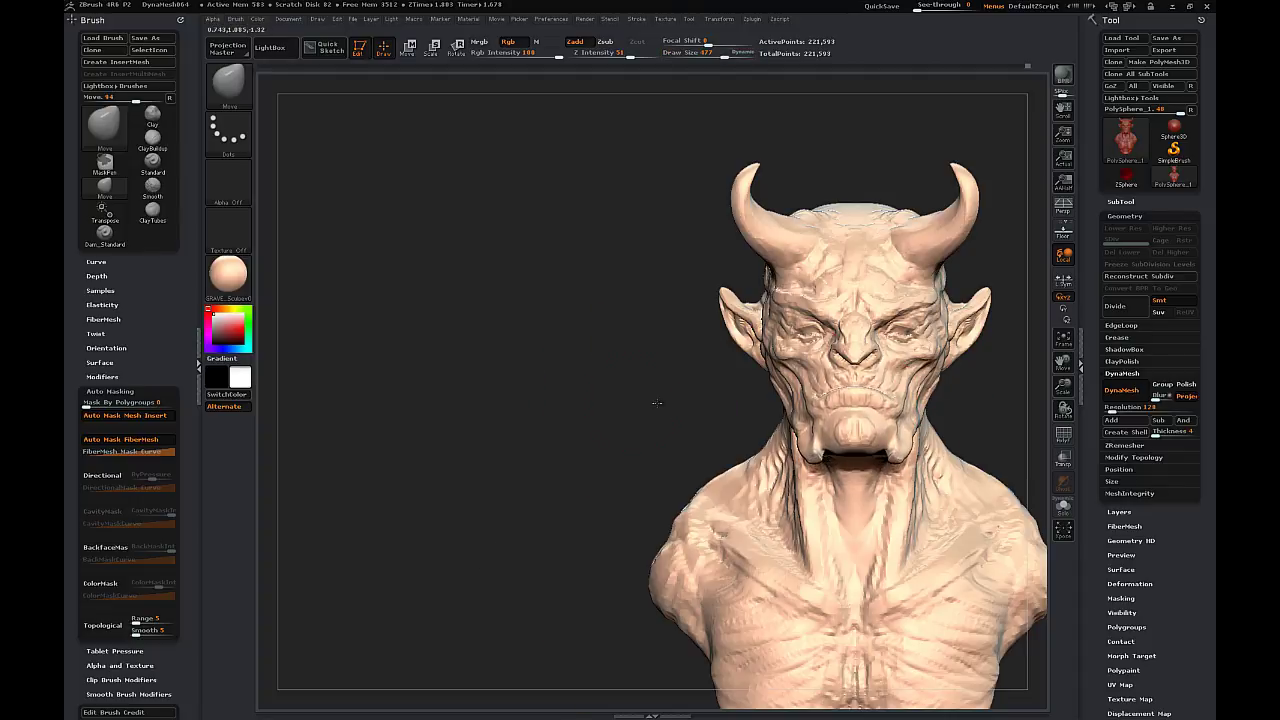
drag(657, 403, 770, 404)
drag(849, 434, 840, 436)
drag(856, 375, 864, 372)
- Smooth the bust's back and add broad ClayTubes strokes running down across it
mouse_move(957, 357)
mouse_down()
mouse_move(790, 360)
mouse_move(820, 362)
mouse_up()
alt+drag(1060, 375, 923, 337)
mouse_move(1000, 340)
mouse_down()
mouse_move(905, 345)
mouse_move(1045, 355)
mouse_up()
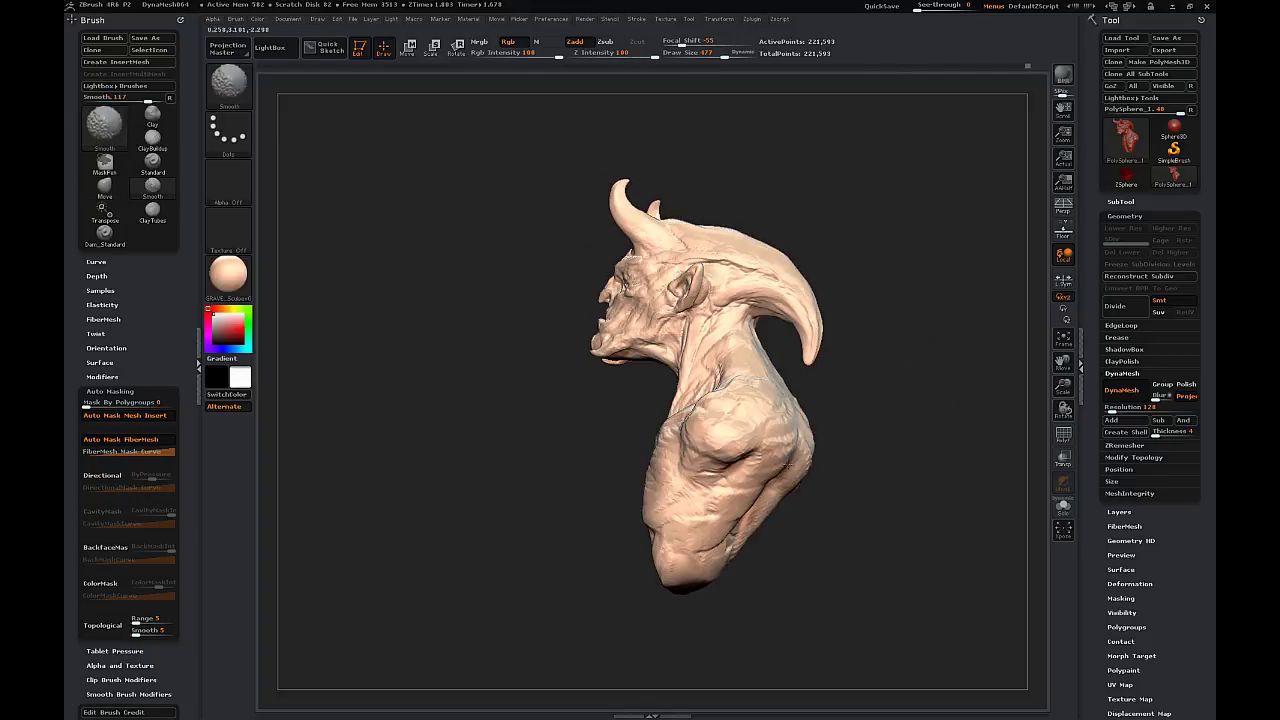
shift+drag(790, 466, 738, 524)
drag(605, 270, 563, 266)
key(b)
key(c)
key(t)
drag(782, 476, 700, 574)
drag(783, 450, 702, 550)
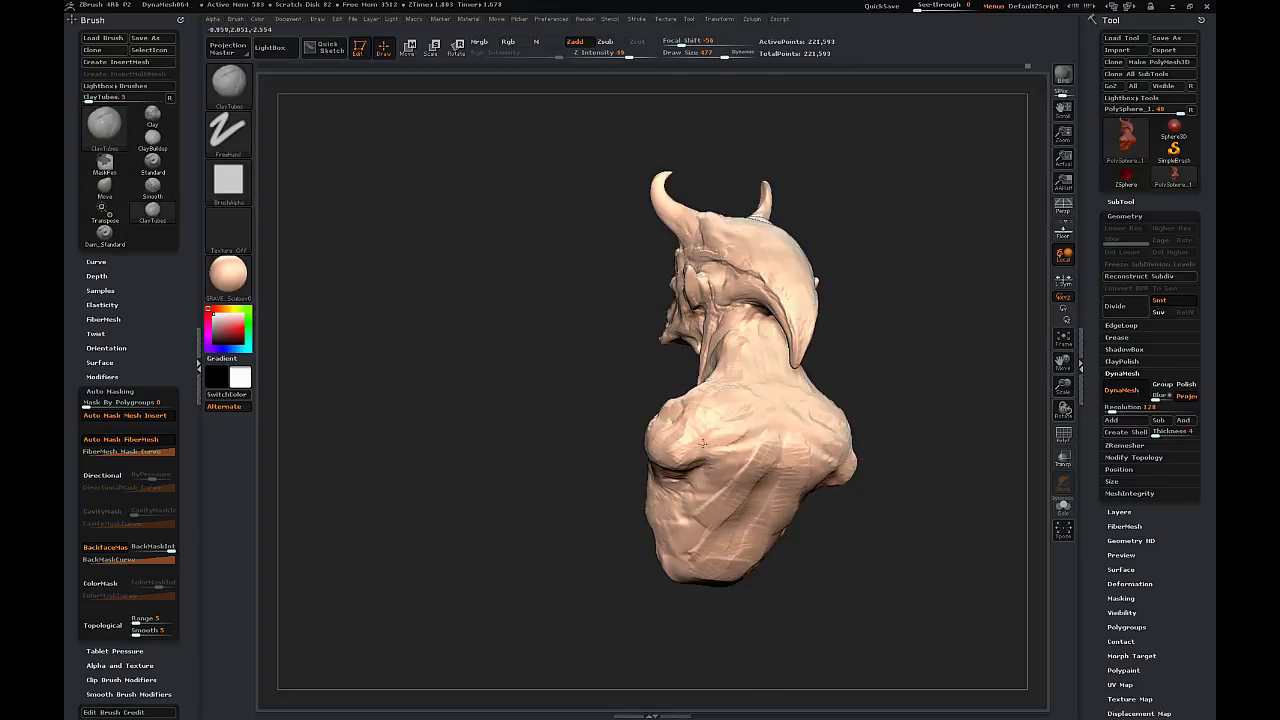
- Build up muscle forms from the shoulder blade down to the lower flank with large ClayTubes strokes
mouse_move(703, 443)
mouse_down()
mouse_move(768, 436)
mouse_move(724, 486)
mouse_move(766, 474)
mouse_move(718, 558)
mouse_move(686, 528)
mouse_up()
drag(549, 543, 594, 542)
mouse_move(732, 492)
mouse_down()
mouse_move(682, 530)
mouse_move(720, 500)
mouse_up()
drag(600, 542, 572, 541)
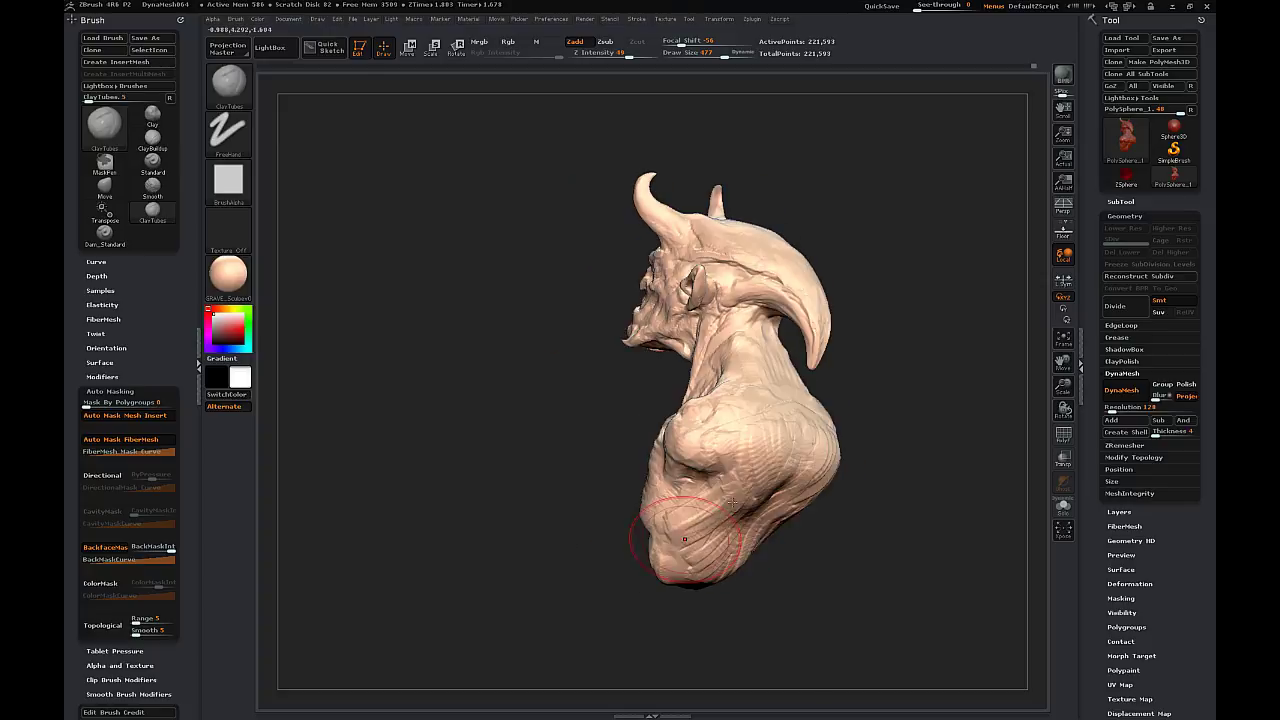
drag(733, 503, 784, 508)
mouse_move(784, 508)
mouse_down()
mouse_move(762, 486)
mouse_move(685, 572)
mouse_move(706, 566)
mouse_up()
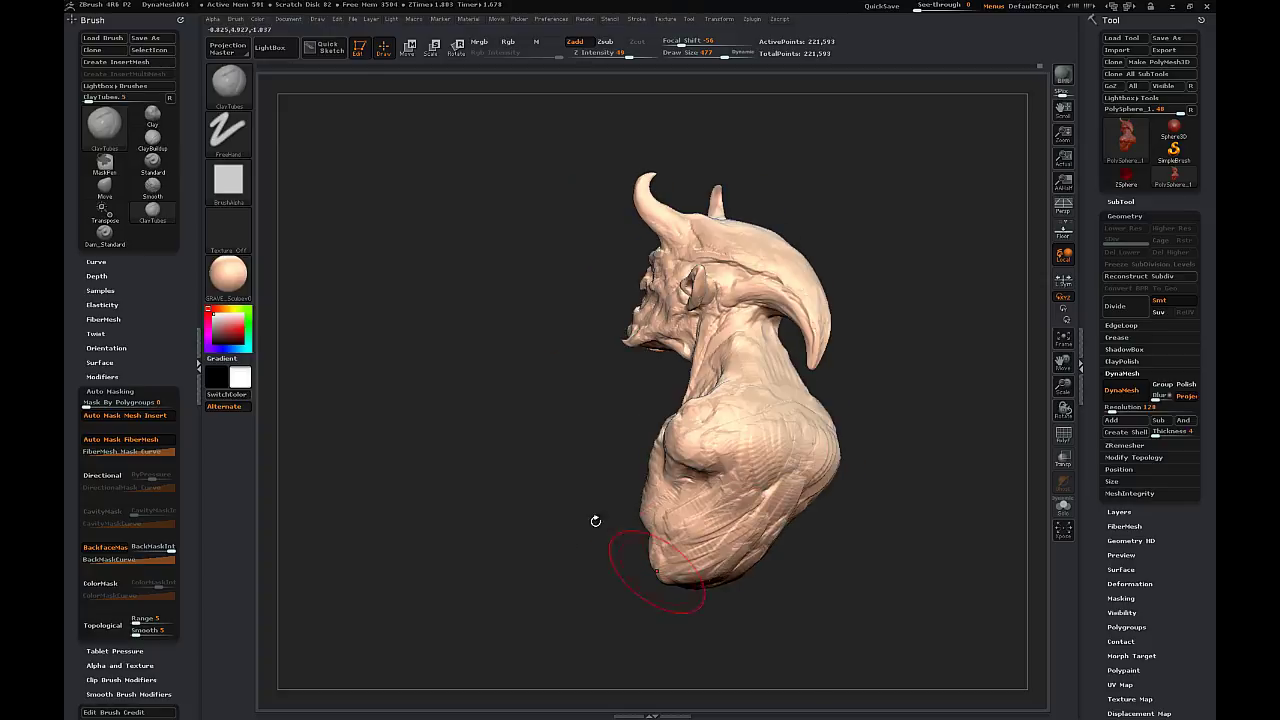
- Add volume to the outer shoulders with ClayTubes and smooth the upper back
shift+drag(595, 521, 954, 354)
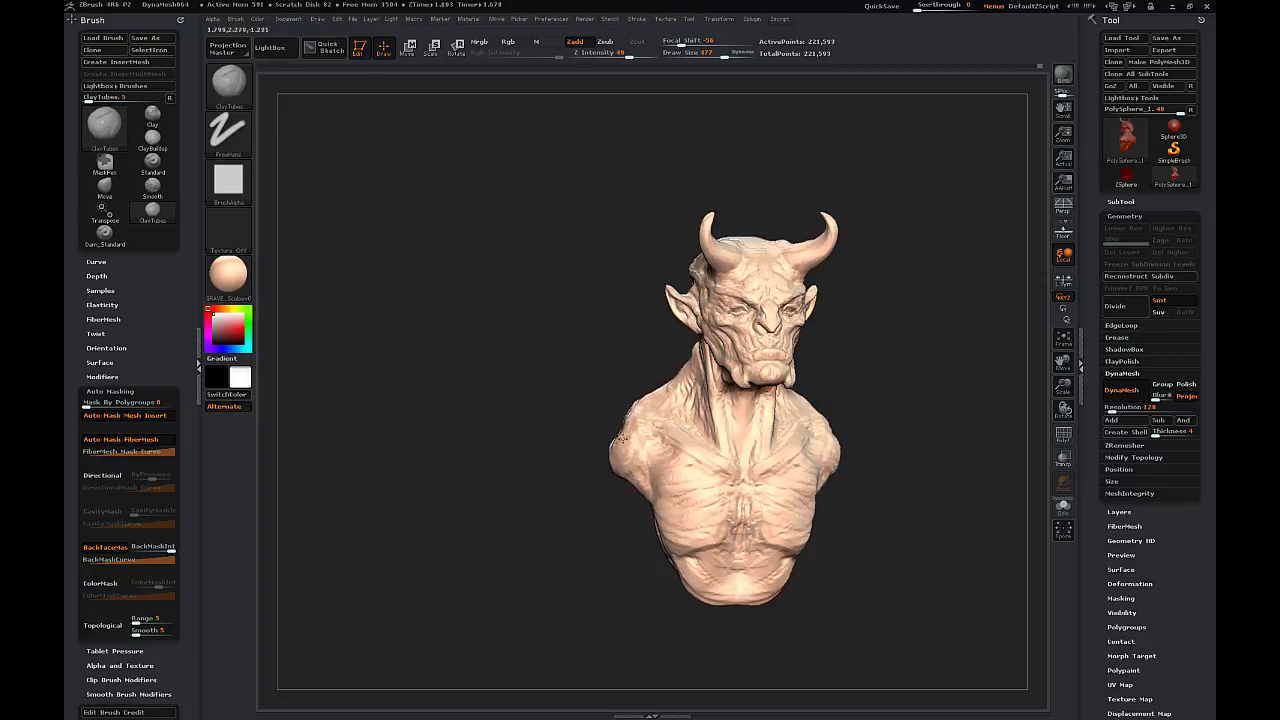
drag(618, 459, 636, 466)
drag(862, 430, 954, 434)
mouse_move(612, 430)
mouse_down()
mouse_move(606, 446)
mouse_move(594, 440)
mouse_up()
mouse_move(845, 452)
mouse_down()
mouse_move(789, 449)
mouse_move(852, 444)
mouse_up()
shift+drag(564, 348, 555, 362)
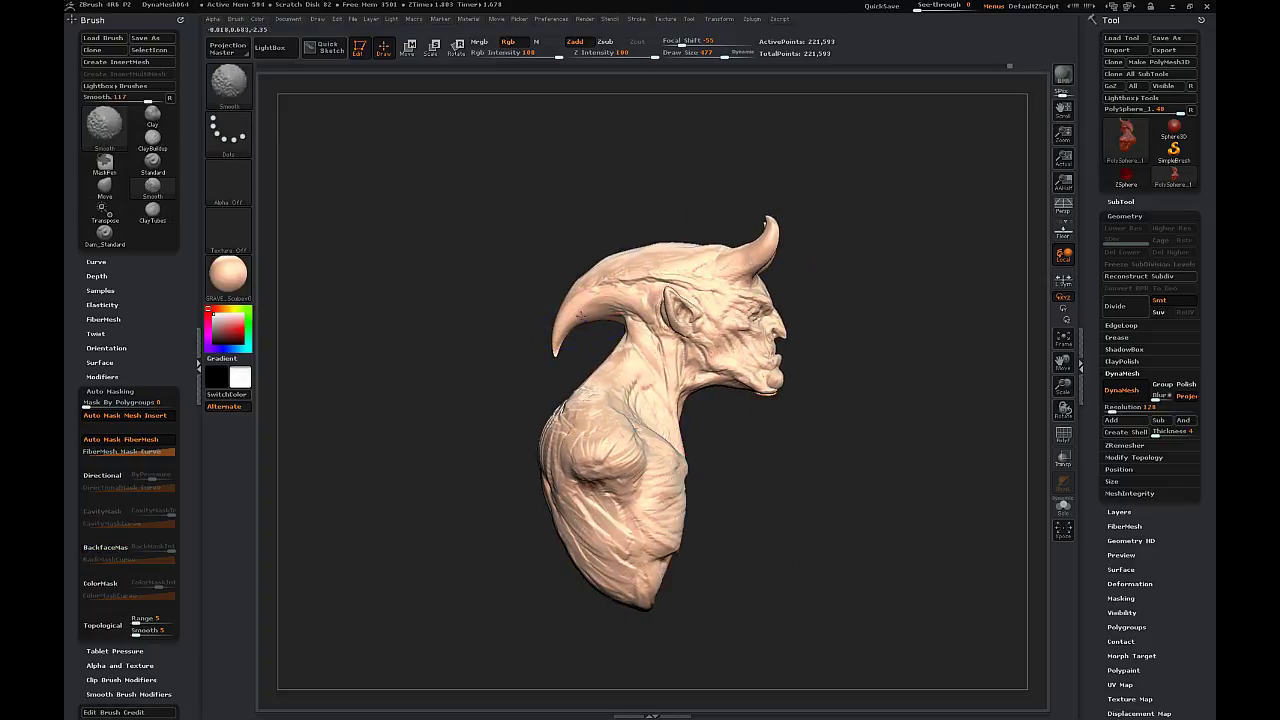
- Examine the whole bust from several angles and make a BPR render of it
drag(440, 330, 557, 367)
drag(678, 332, 440, 333)
drag(380, 372, 440, 388)
drag(1060, 364, 1060, 304)
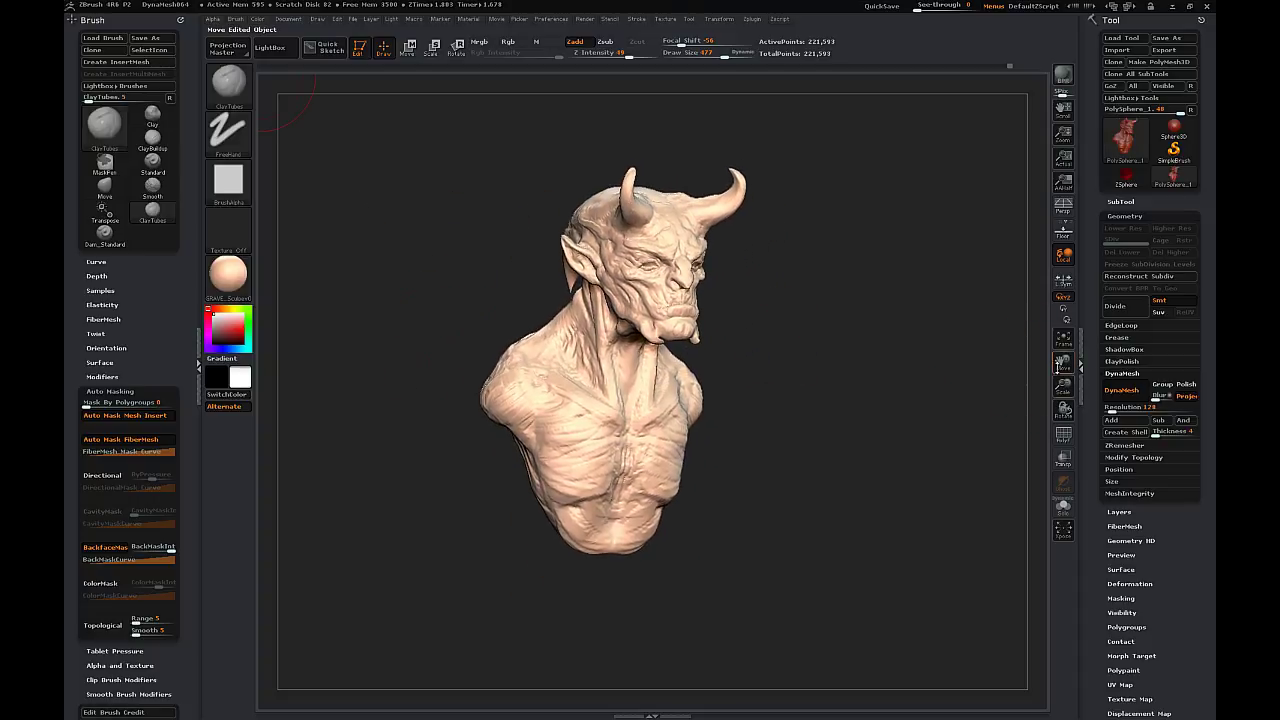
drag(1062, 387, 1062, 417)
drag(1062, 364, 1062, 390)
click(1063, 77)
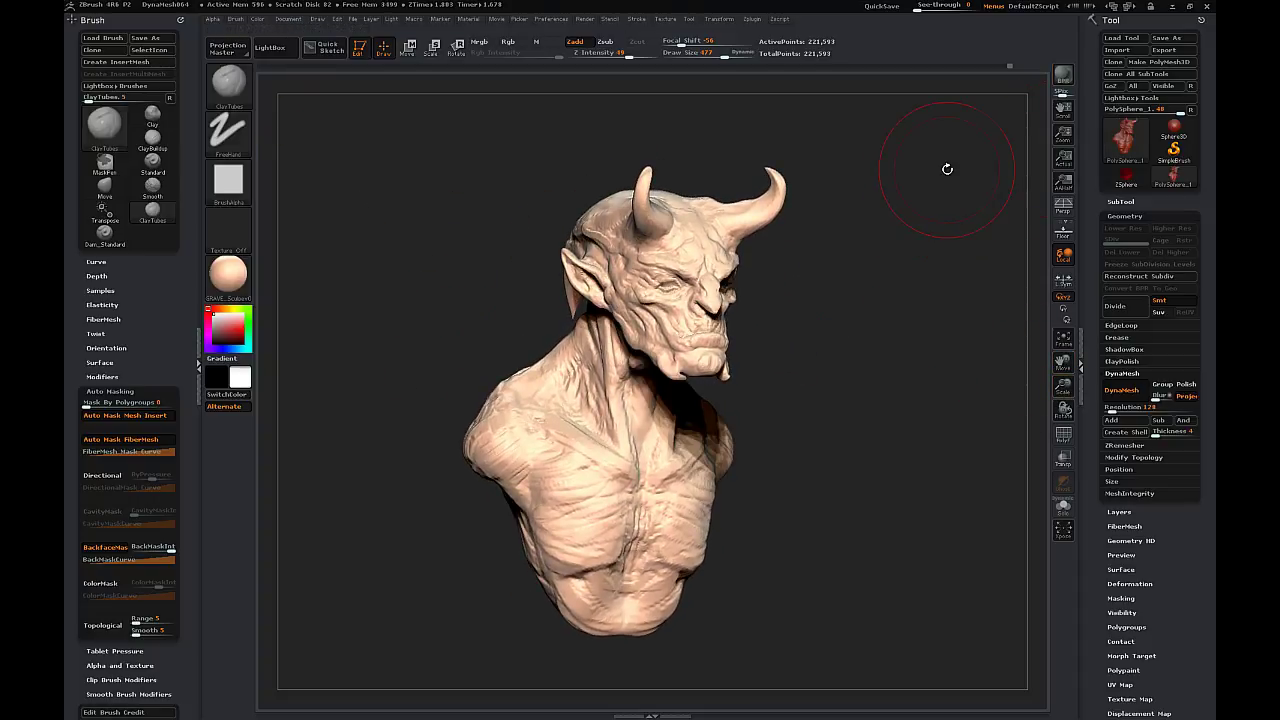
- Append a Sphere3D as a new subtool to serve as an eyeball
drag(905, 373, 878, 380)
drag(1062, 364, 1142, 400)
drag(1063, 387, 1070, 445)
click(1122, 202)
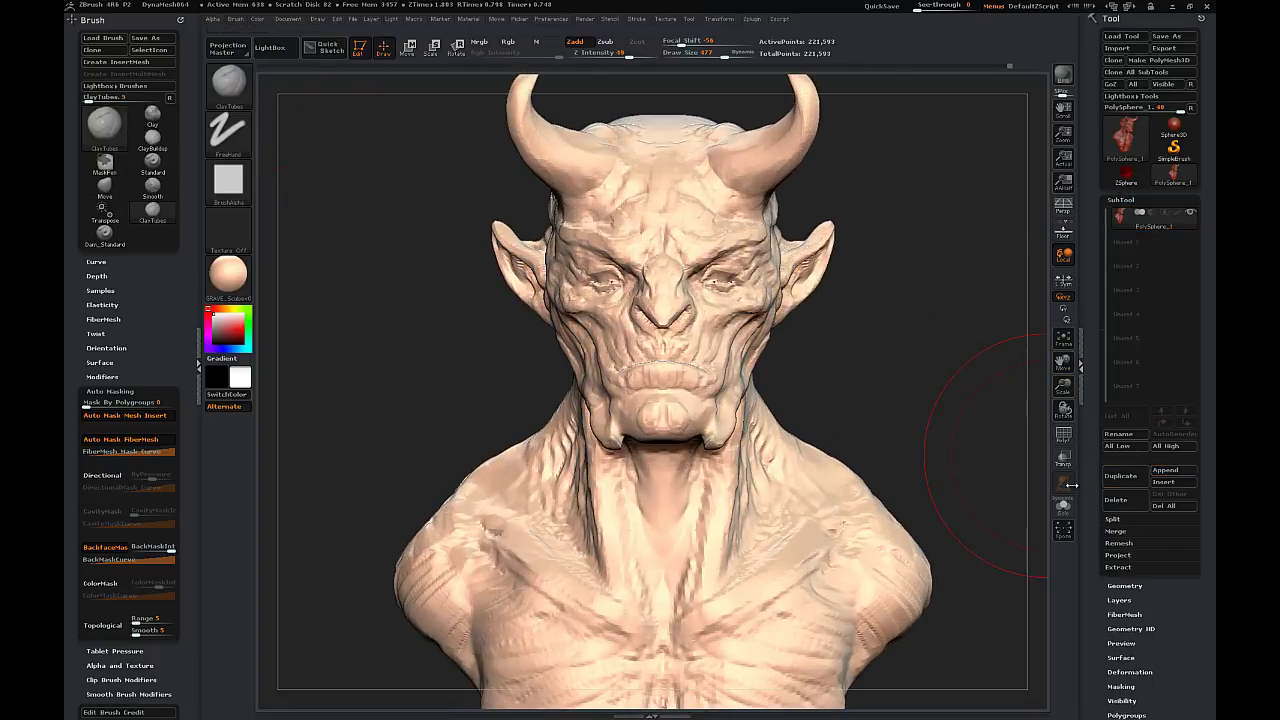
click(1166, 471)
click(830, 493)
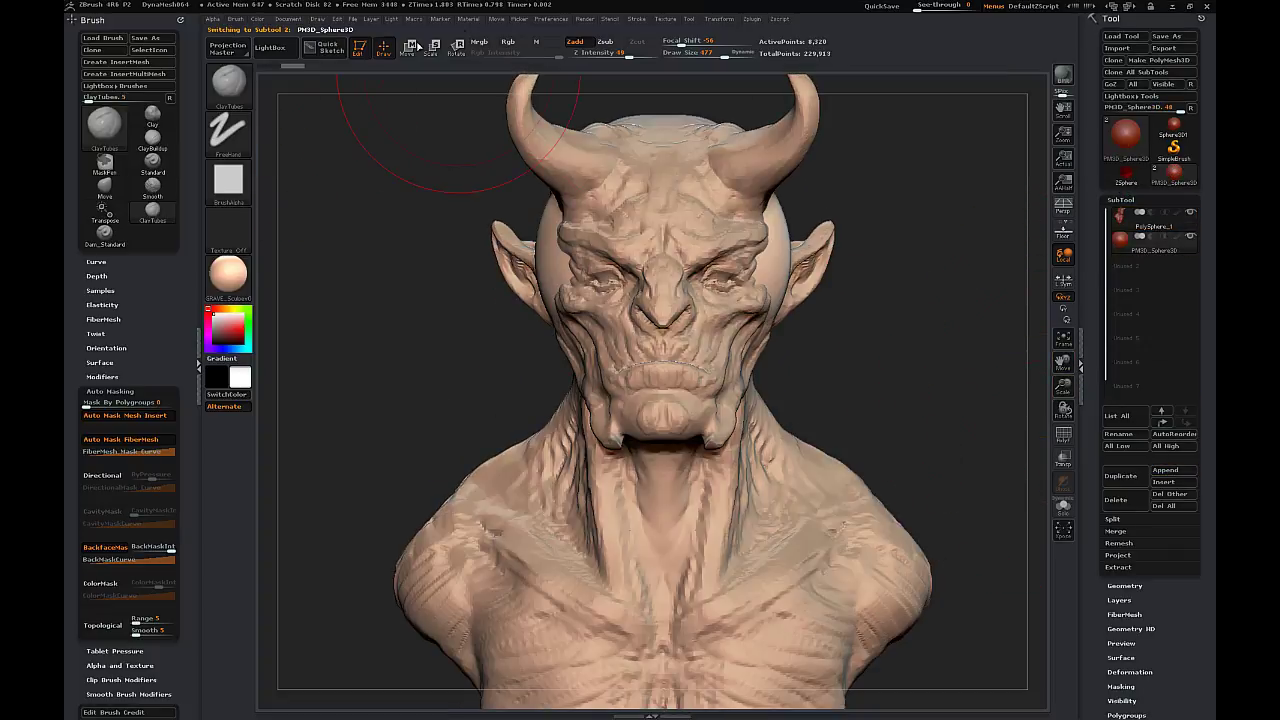
- Scale the sphere down to eyeball size and move it to an eye socket, using transparency to see it through the head
click(414, 46)
click(1063, 458)
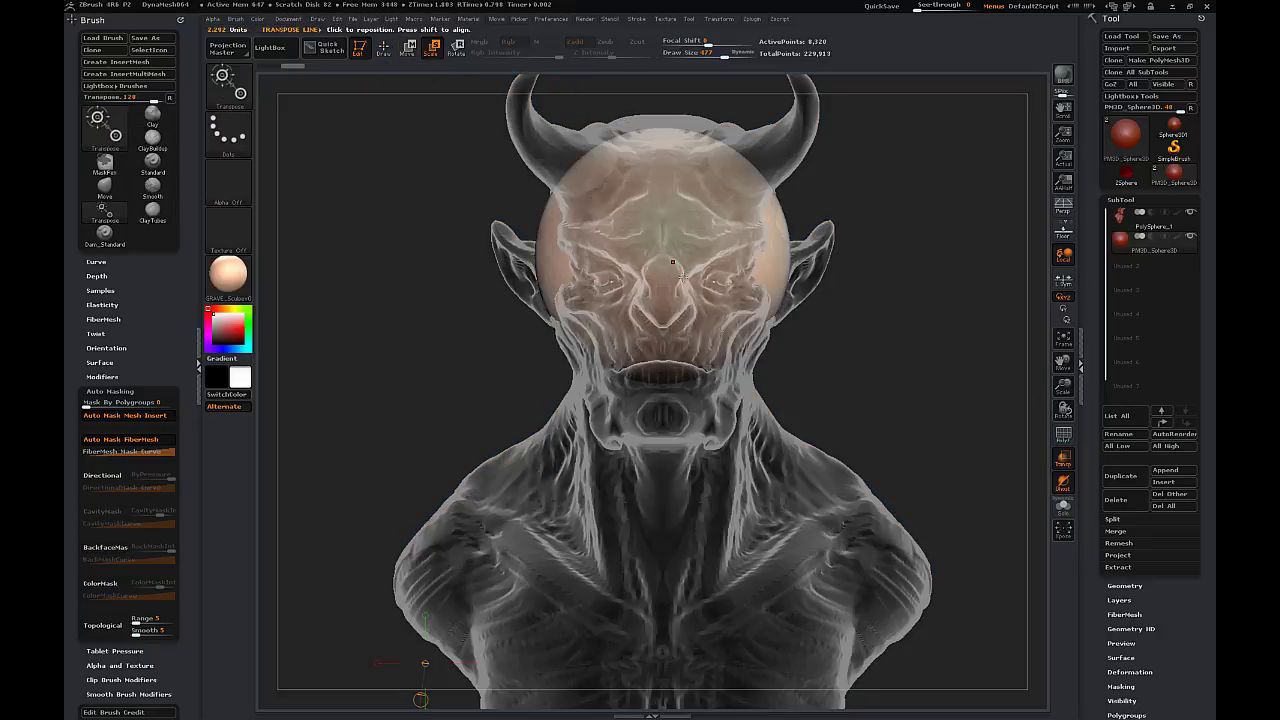
mouse_move(664, 270)
mouse_down()
mouse_move(664, 132)
mouse_move(664, 254)
mouse_move(723, 263)
mouse_up()
key(w)
shift+drag(985, 370, 880, 385)
click(1063, 459)
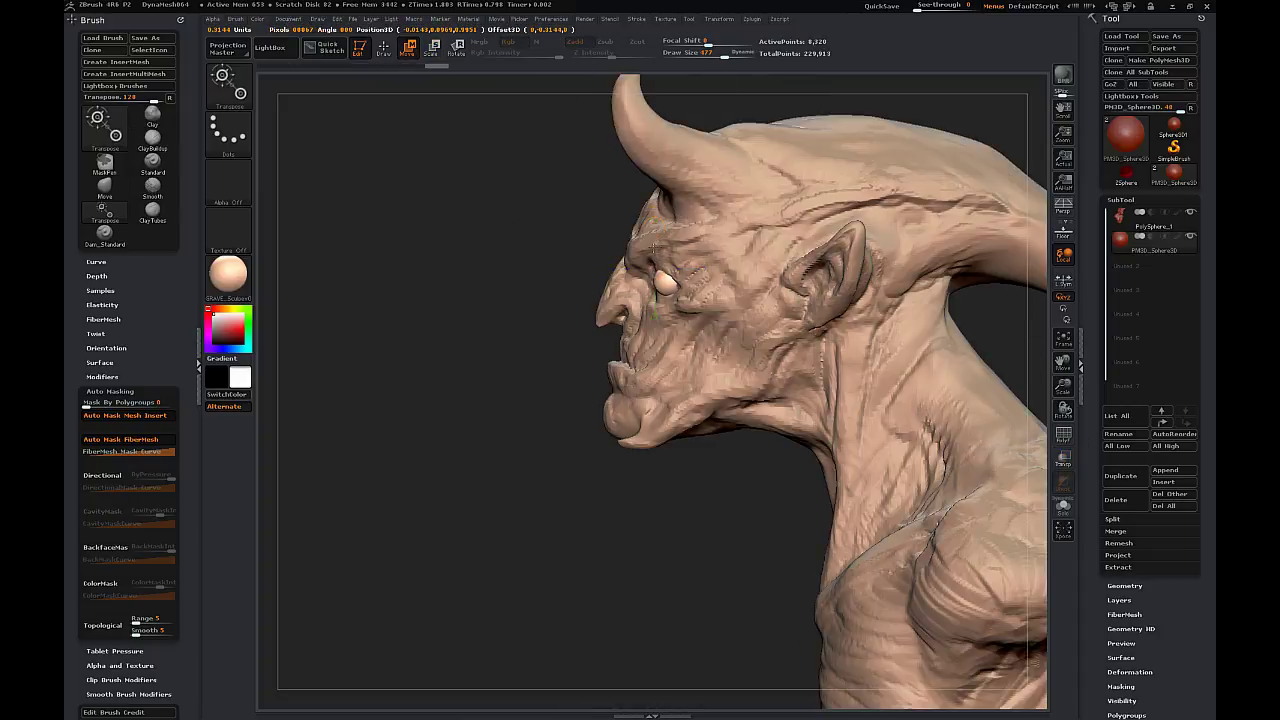
- Nudge the eyeball back into its socket in side view so it sits beneath the eyelids
drag(662, 241, 661, 241)
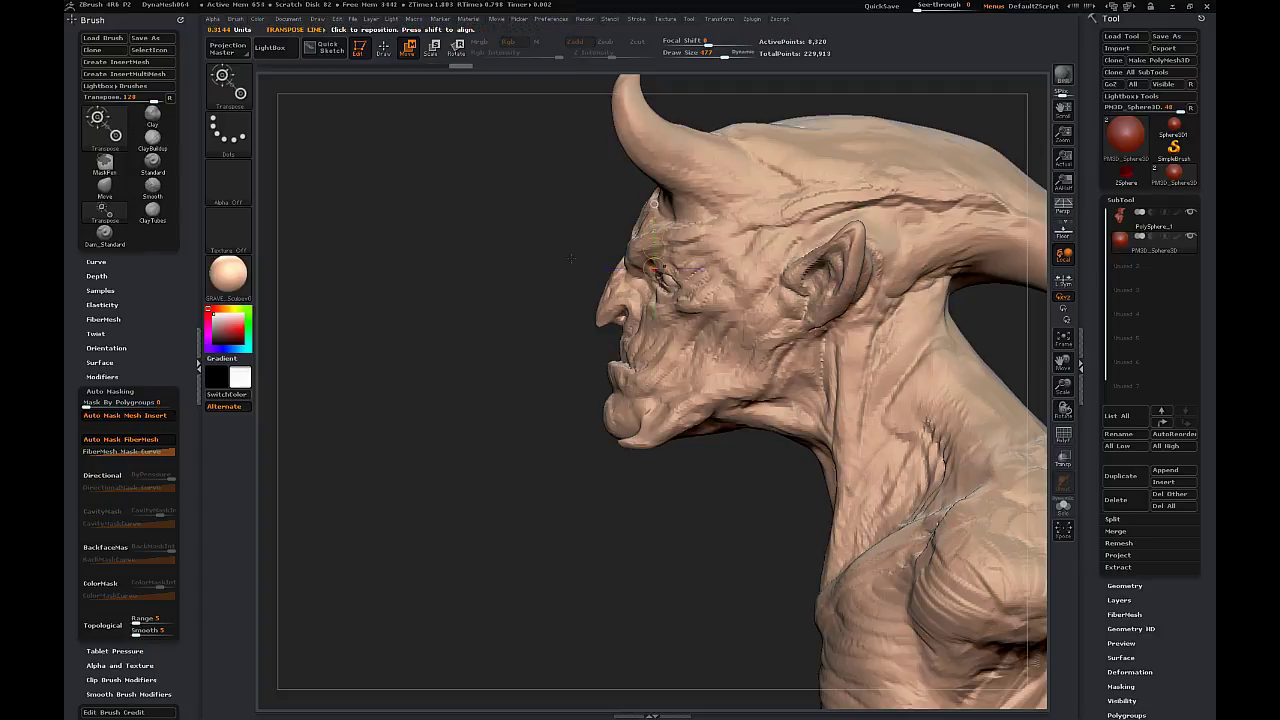
shift+drag(490, 265, 600, 250)
shift+drag(818, 234, 715, 240)
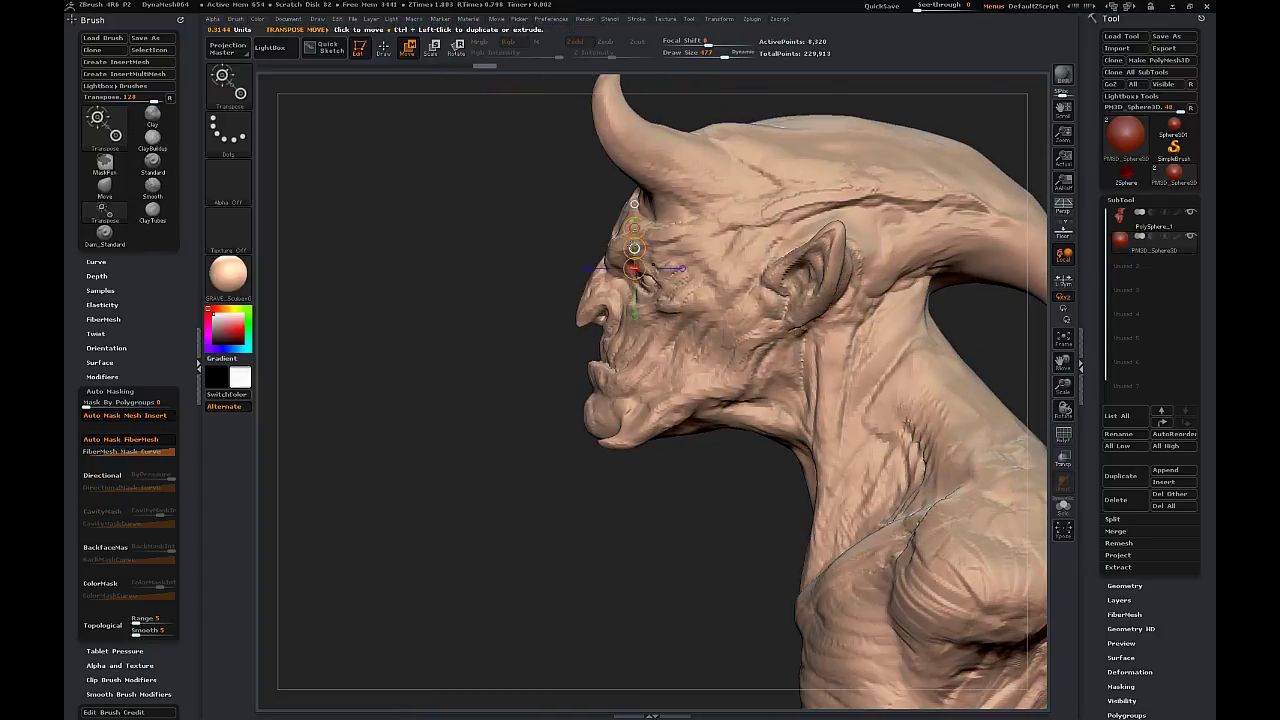
drag(631, 246, 628, 246)
shift+drag(455, 265, 556, 265)
- Duplicate the eyeball subtool and mirror one of the two spheres to the opposite eye socket
click(1118, 218)
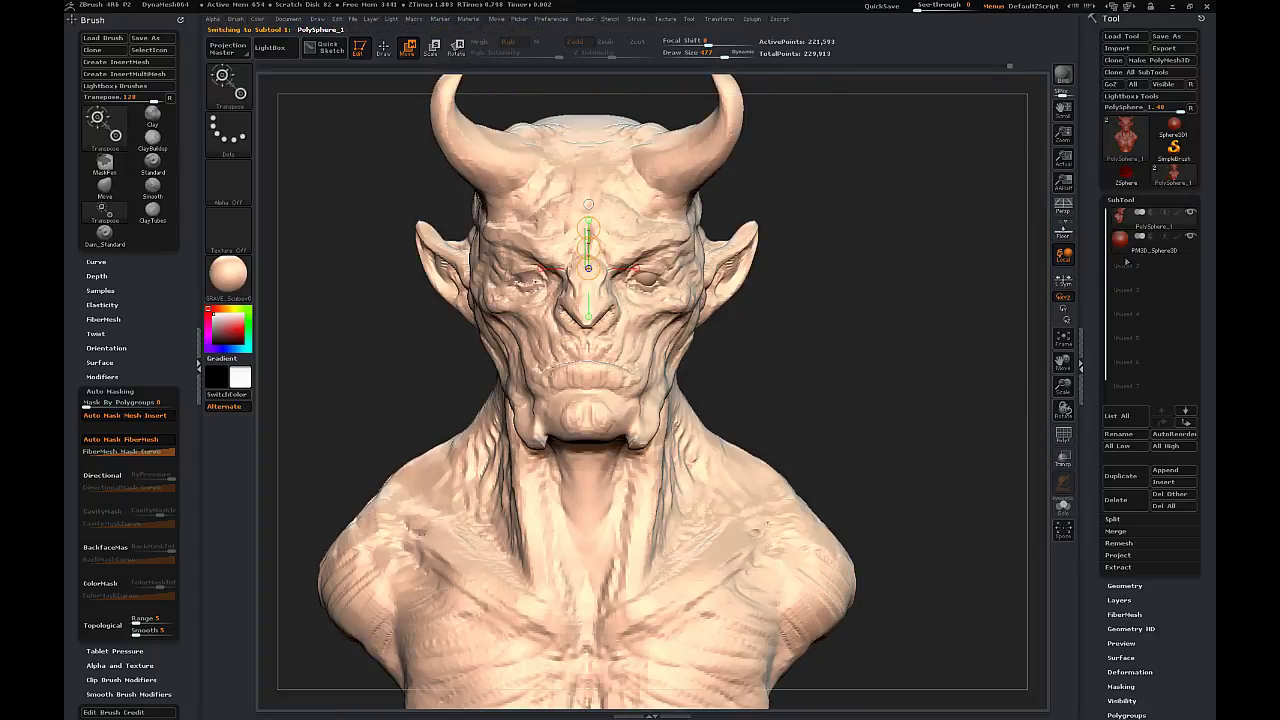
click(1121, 242)
click(1123, 476)
drag(1180, 670, 1143, 494)
click(1130, 492)
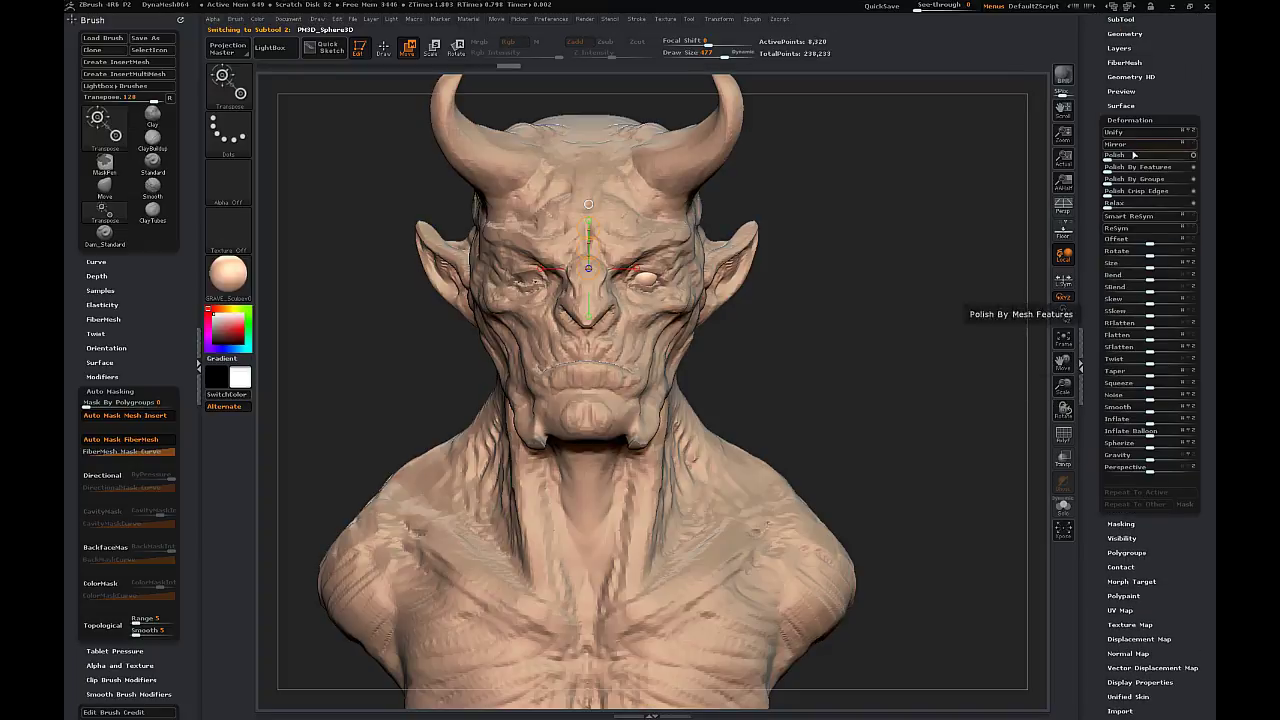
click(1127, 148)
- Merge the two eyeball spheres into a single subtool with MergeDown
drag(1175, 78, 1166, 252)
click(1123, 202)
click(1118, 535)
click(1122, 544)
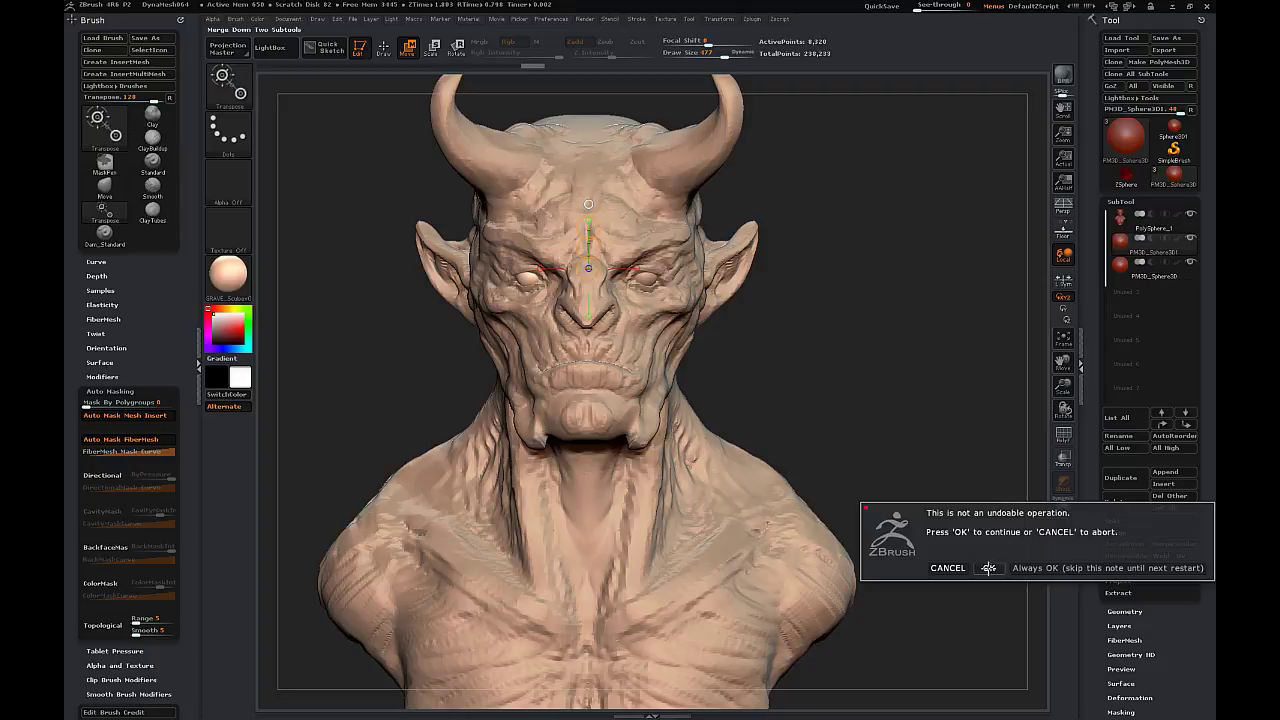
click(989, 566)
- Activate the head subtool in Draw mode and fit the eyelids around the eyeballs using the Move brush at draw size 151
click(1120, 219)
click(384, 48)
mouse_move(885, 283)
mouse_down()
mouse_move(928, 294)
mouse_move(814, 305)
mouse_move(832, 377)
mouse_move(497, 234)
mouse_up()
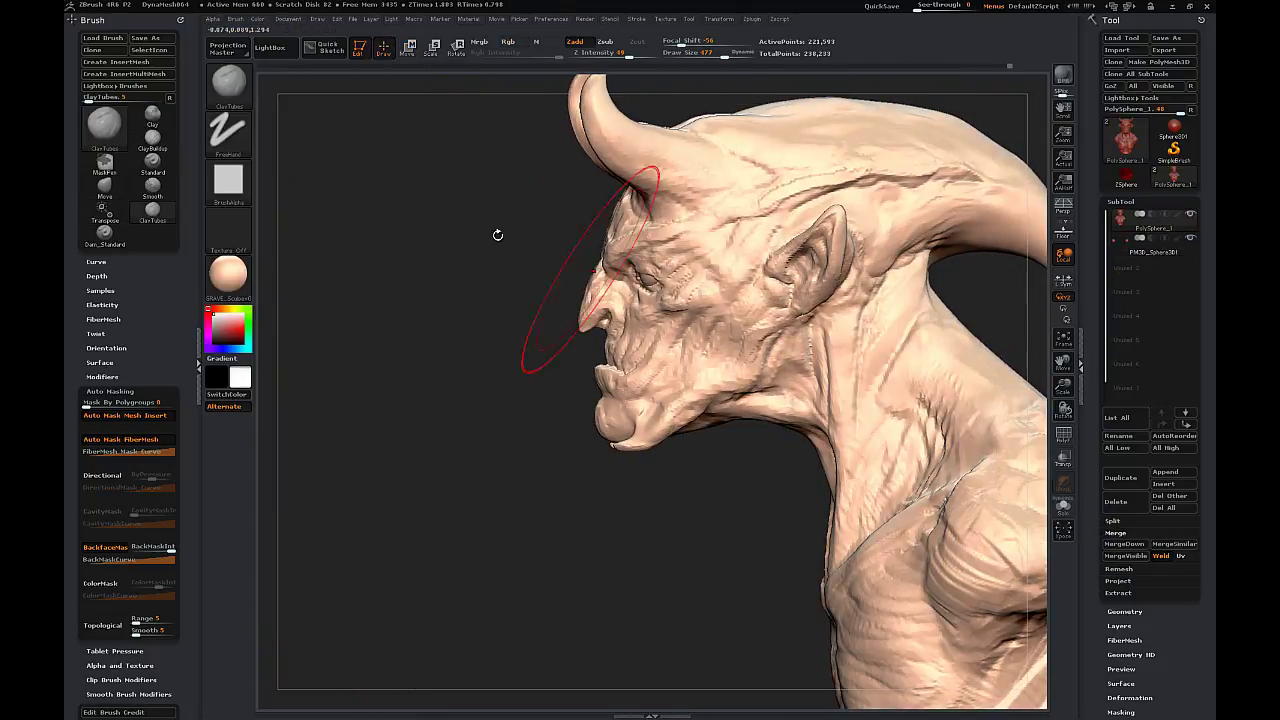
key(b)
key(m)
key(v)
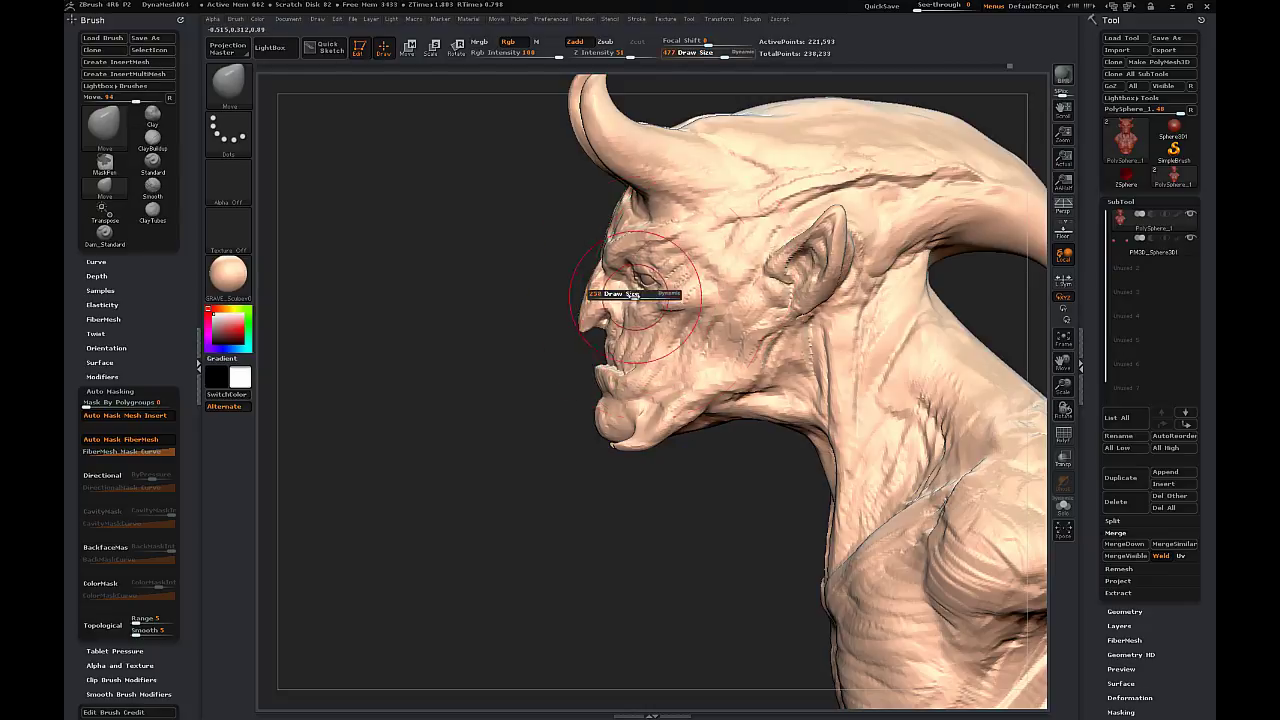
drag(440, 290, 700, 278)
key(s)
click(533, 271)
- Adjust the head's shape around the brow, horn bases and jaw with the Move brush
drag(410, 275, 808, 271)
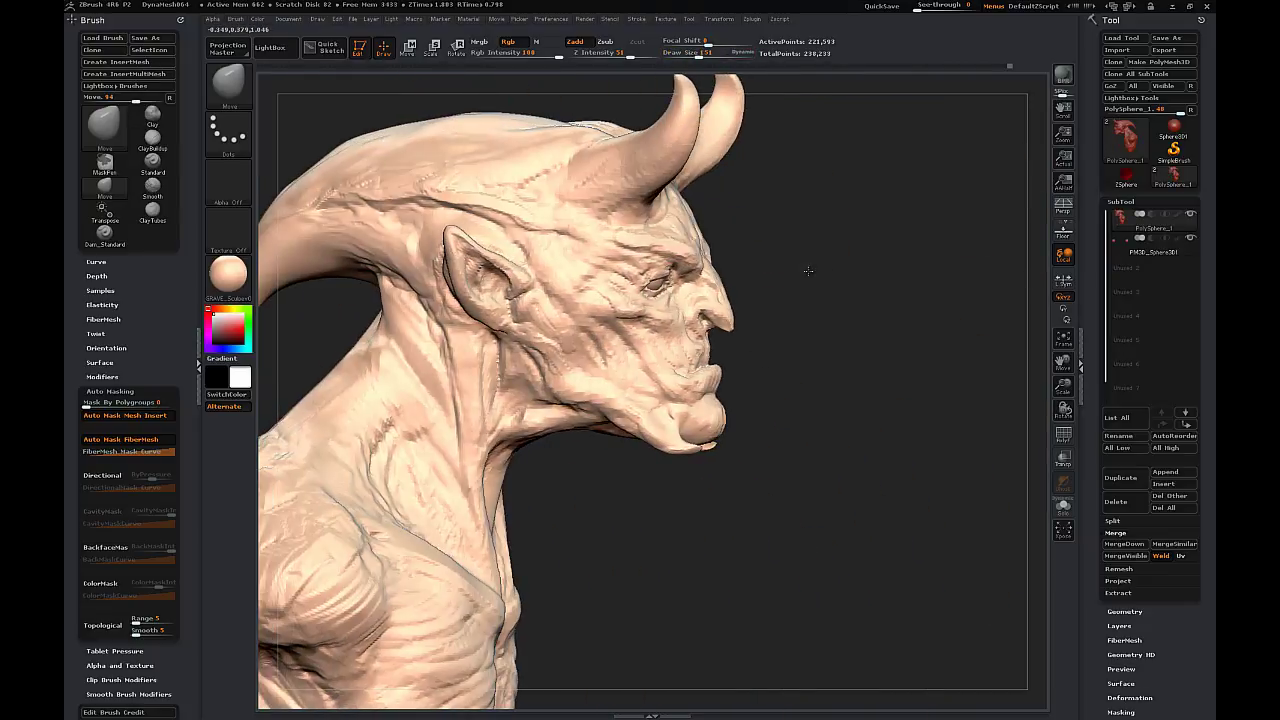
drag(975, 280, 771, 276)
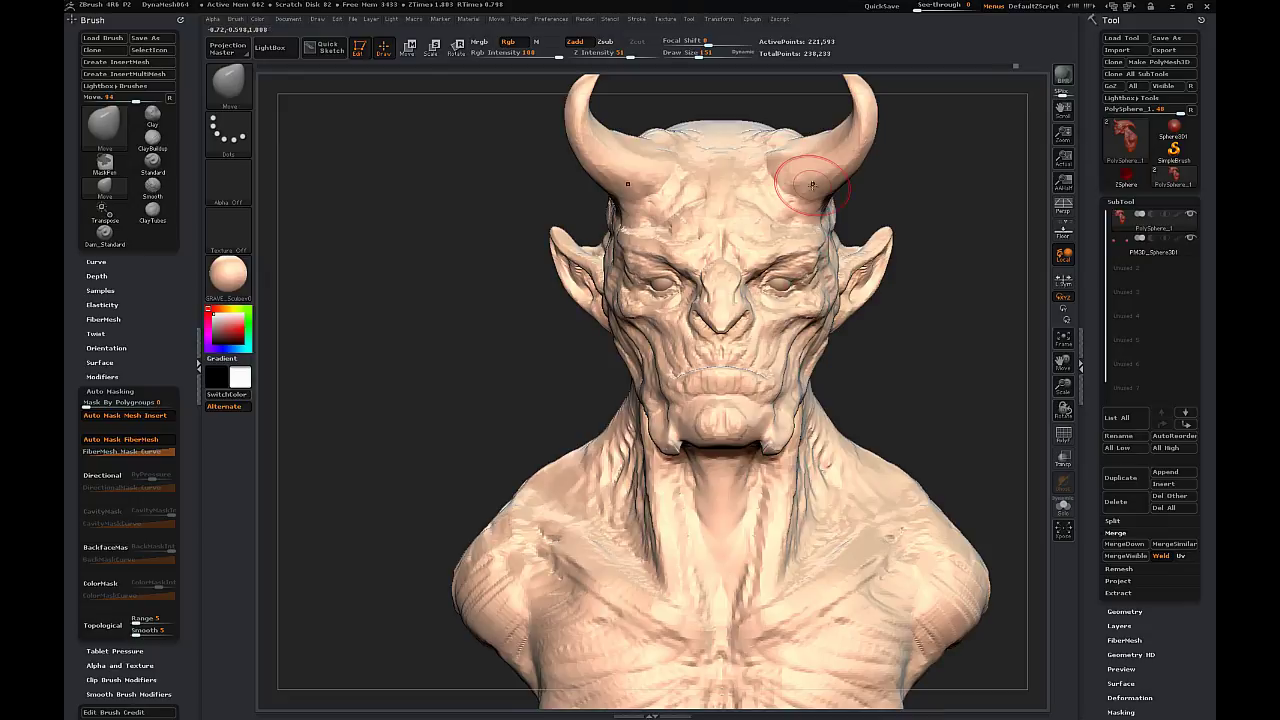
drag(992, 458, 900, 383)
drag(460, 384, 522, 418)
drag(971, 283, 988, 247)
drag(765, 460, 816, 461)
- Build up the side of the neck and head with the Clay brush at draw size 151
click(228, 86)
click(389, 158)
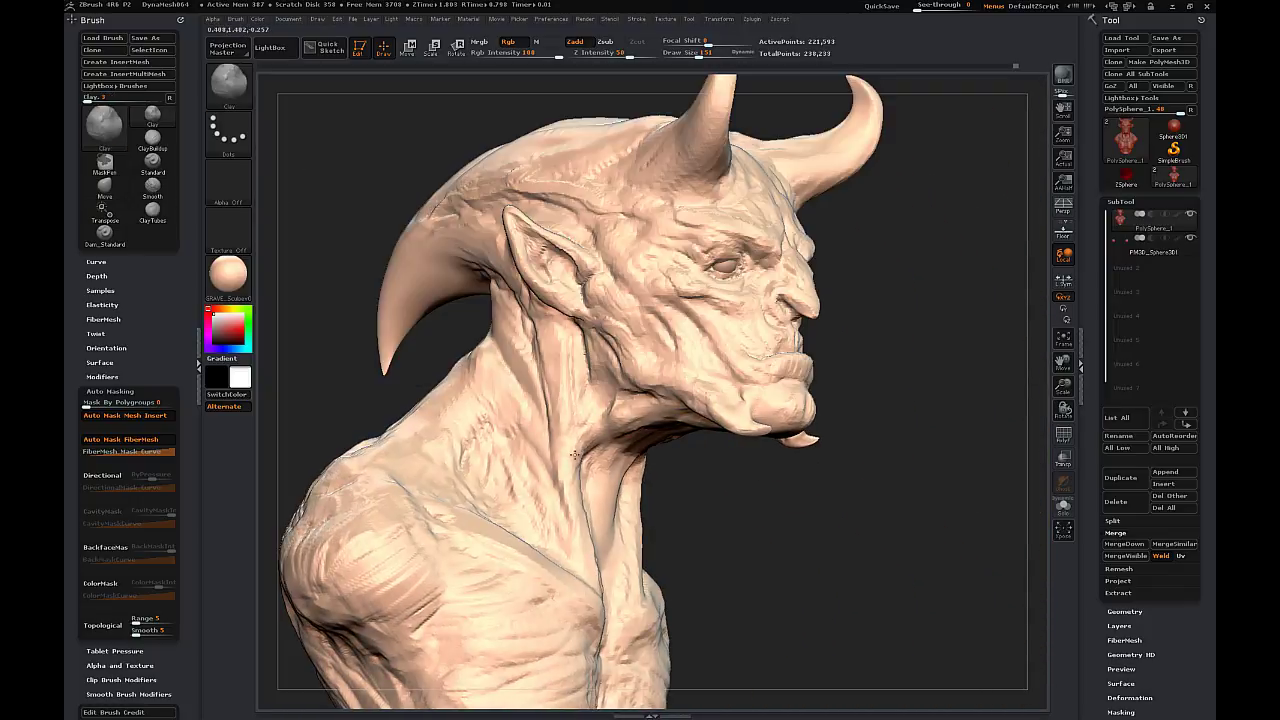
drag(575, 455, 568, 338)
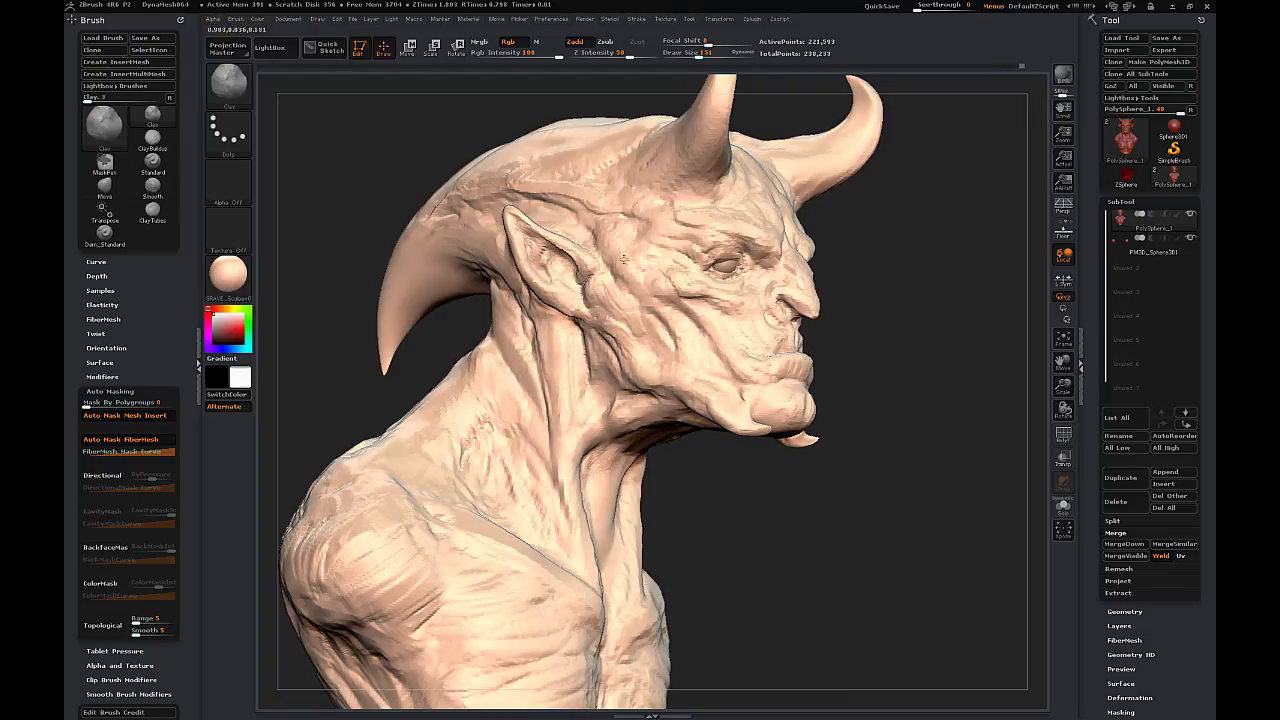
drag(770, 539, 850, 537)
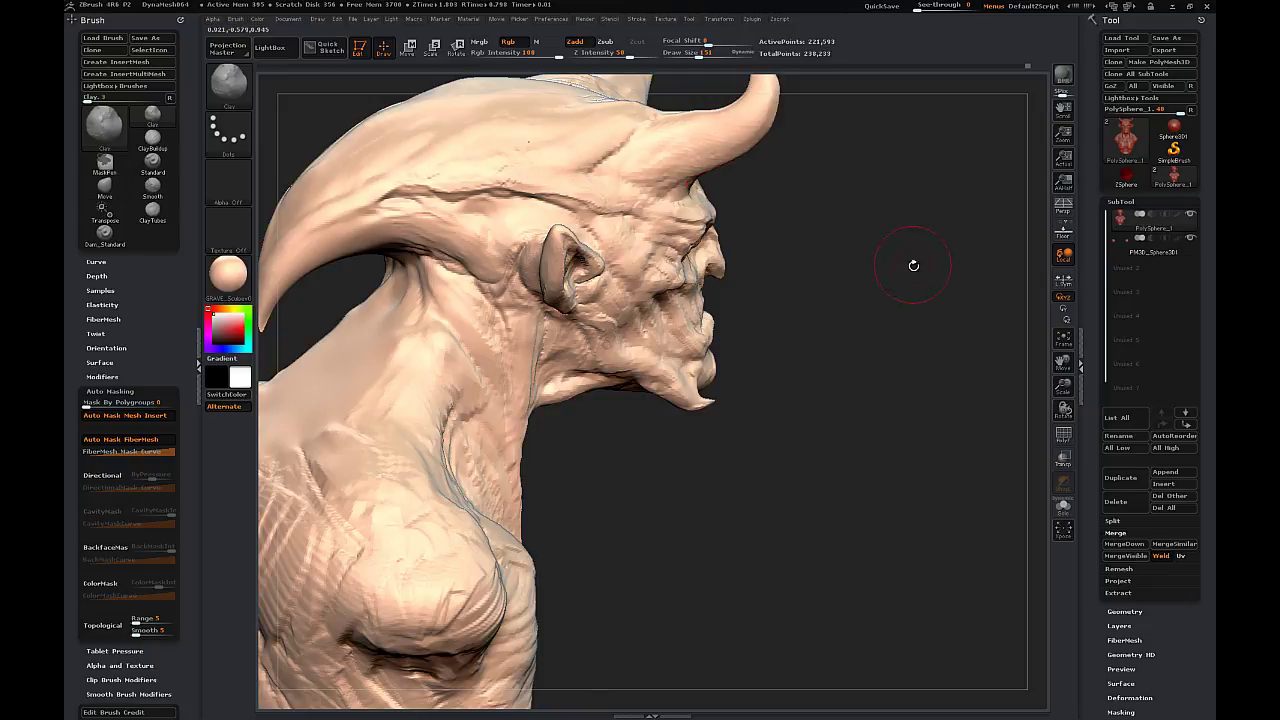
mouse_move(911, 263)
mouse_down()
mouse_move(727, 265)
mouse_move(789, 279)
mouse_up()
- Refine the cheeks, nose and chin with the Clay brush at a smaller draw size
key(s)
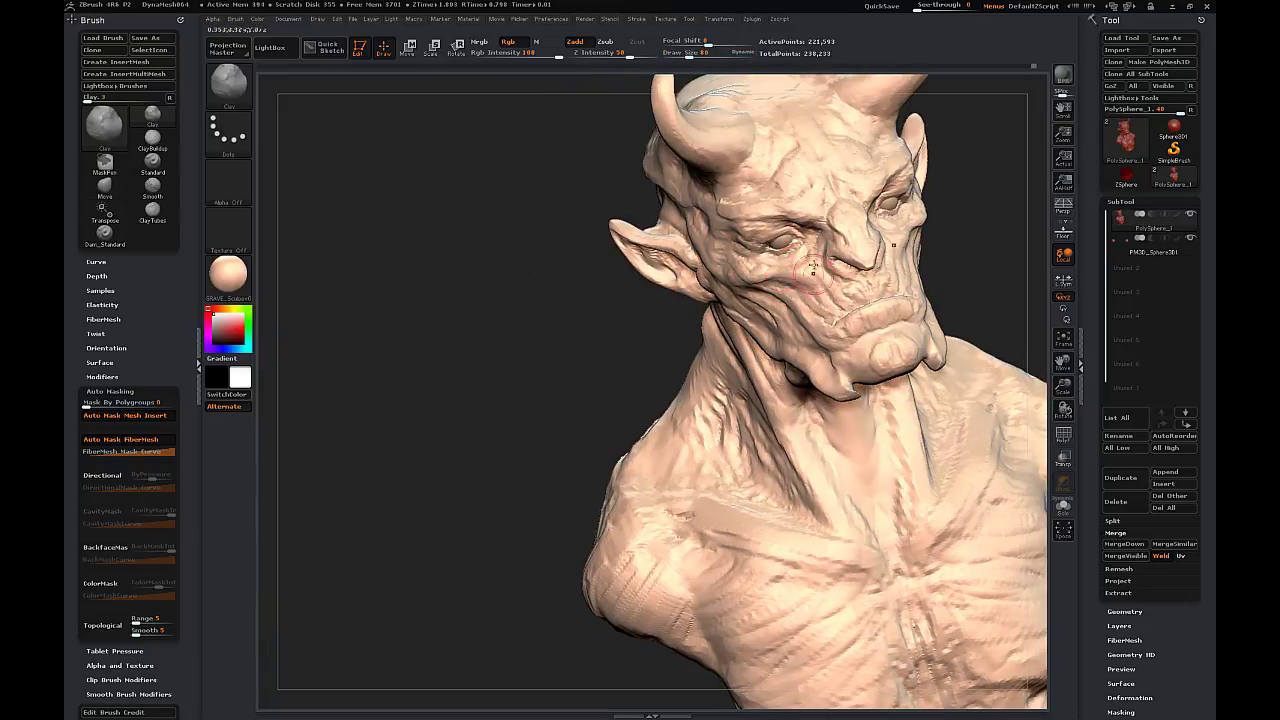
drag(540, 265, 740, 250)
mouse_move(930, 262)
mouse_down()
mouse_move(940, 206)
mouse_move(926, 260)
mouse_move(685, 256)
mouse_up()
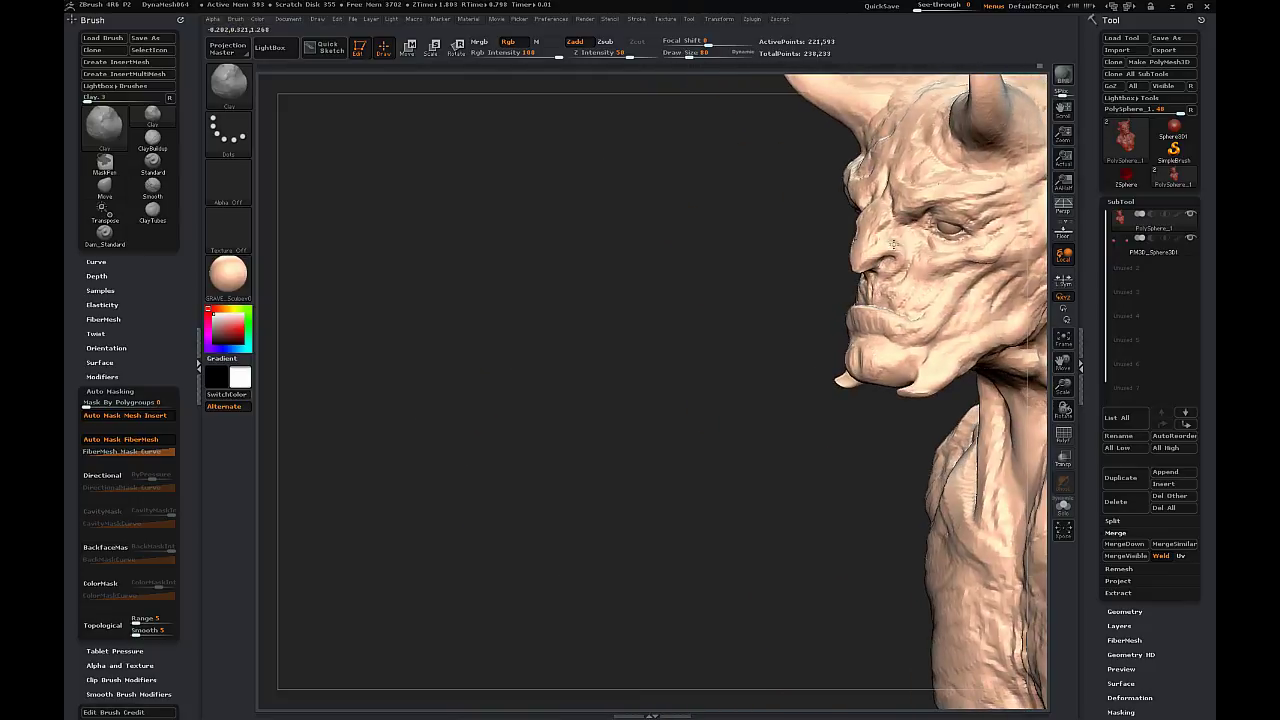
drag(874, 252, 940, 194)
mouse_move(472, 163)
mouse_down()
mouse_move(815, 230)
mouse_move(839, 246)
mouse_move(862, 349)
mouse_up()
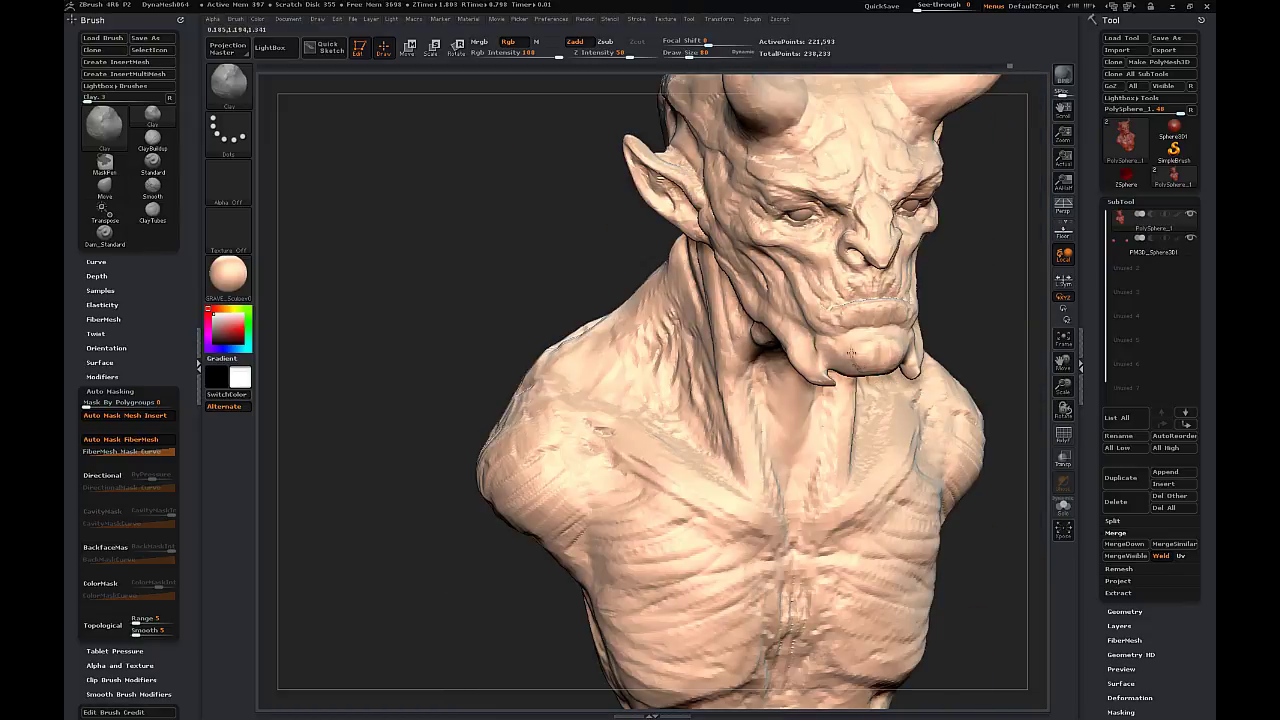
mouse_move(920, 320)
mouse_down()
mouse_move(988, 253)
mouse_move(1038, 242)
mouse_up()
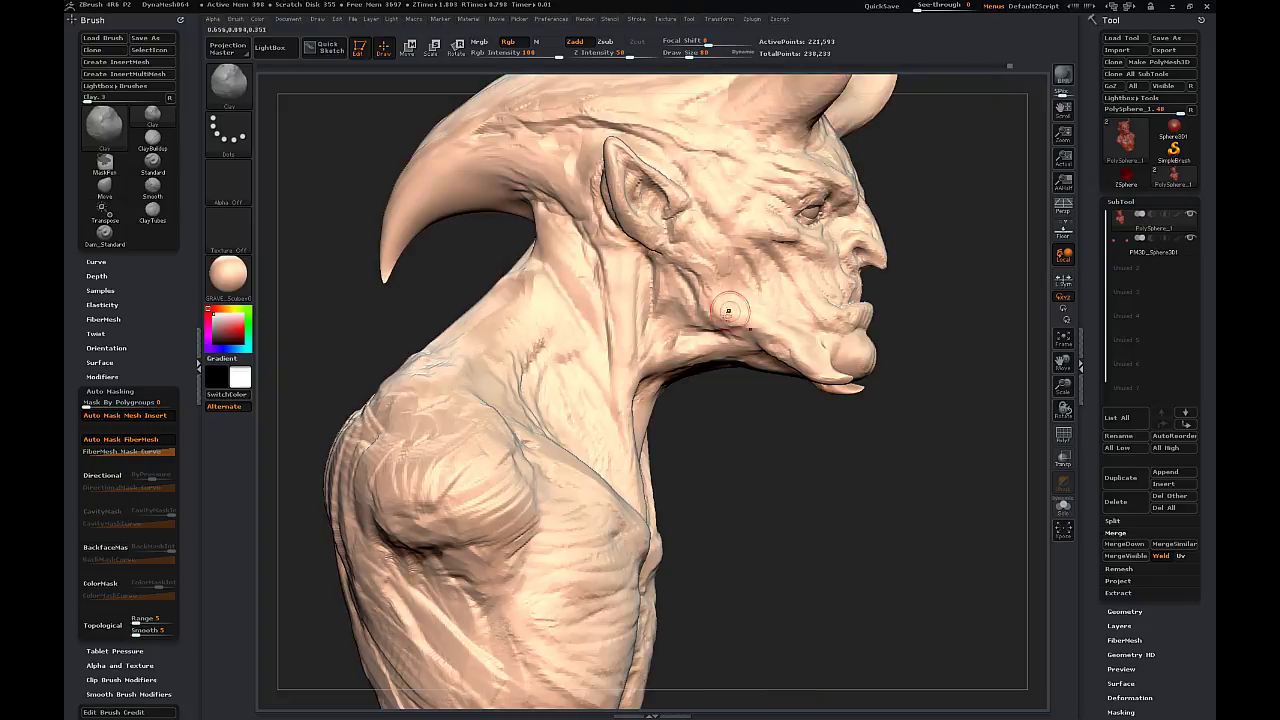
- Sculpt the jaw underside and front neck muscles with the Clay brush at draw size 40
drag(928, 341, 872, 343)
key(s)
mouse_move(850, 430)
mouse_down()
mouse_move(790, 425)
mouse_move(850, 430)
mouse_up()
key(s)
click(674, 412)
drag(674, 412, 657, 412)
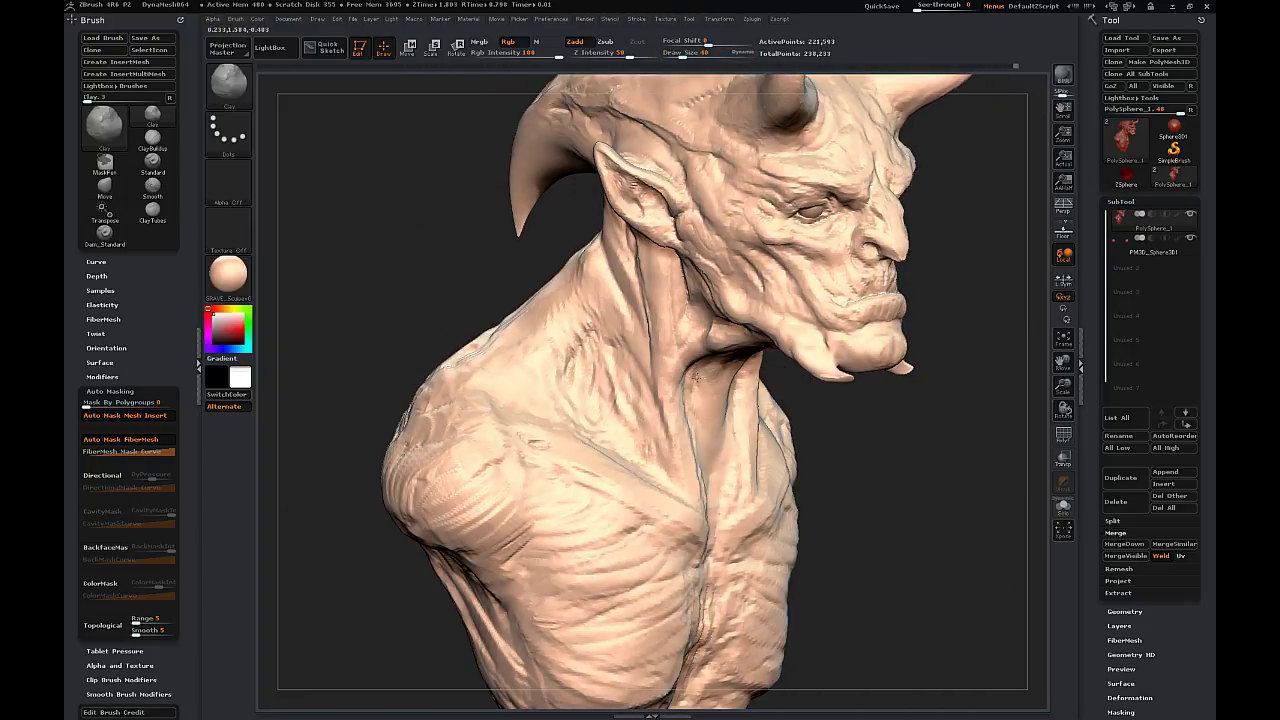
- Build up the inner collarbone ends, sternum and chest muscles with the Clay brush at draw size 83
drag(906, 484, 858, 496)
mouse_move(702, 544)
mouse_down()
mouse_move(712, 540)
mouse_move(692, 535)
mouse_up()
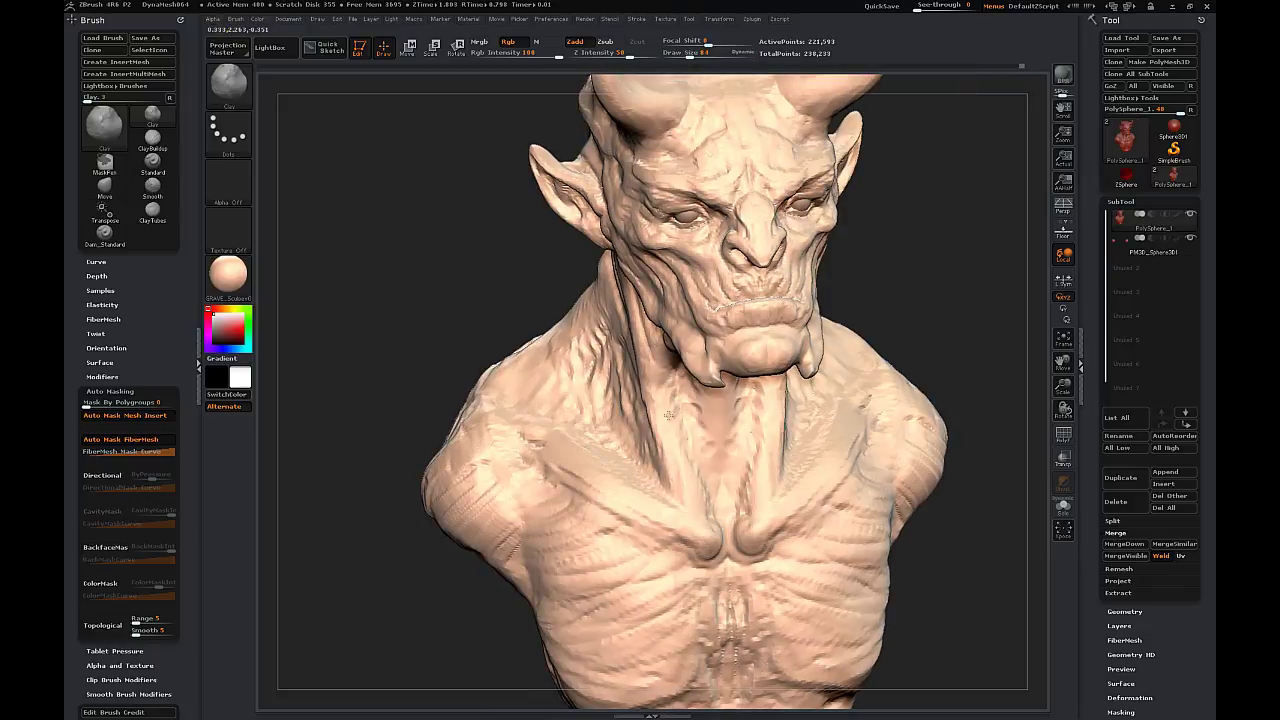
drag(985, 470, 915, 480)
mouse_move(750, 564)
mouse_down()
mouse_move(908, 545)
mouse_move(800, 655)
mouse_move(772, 647)
mouse_up()
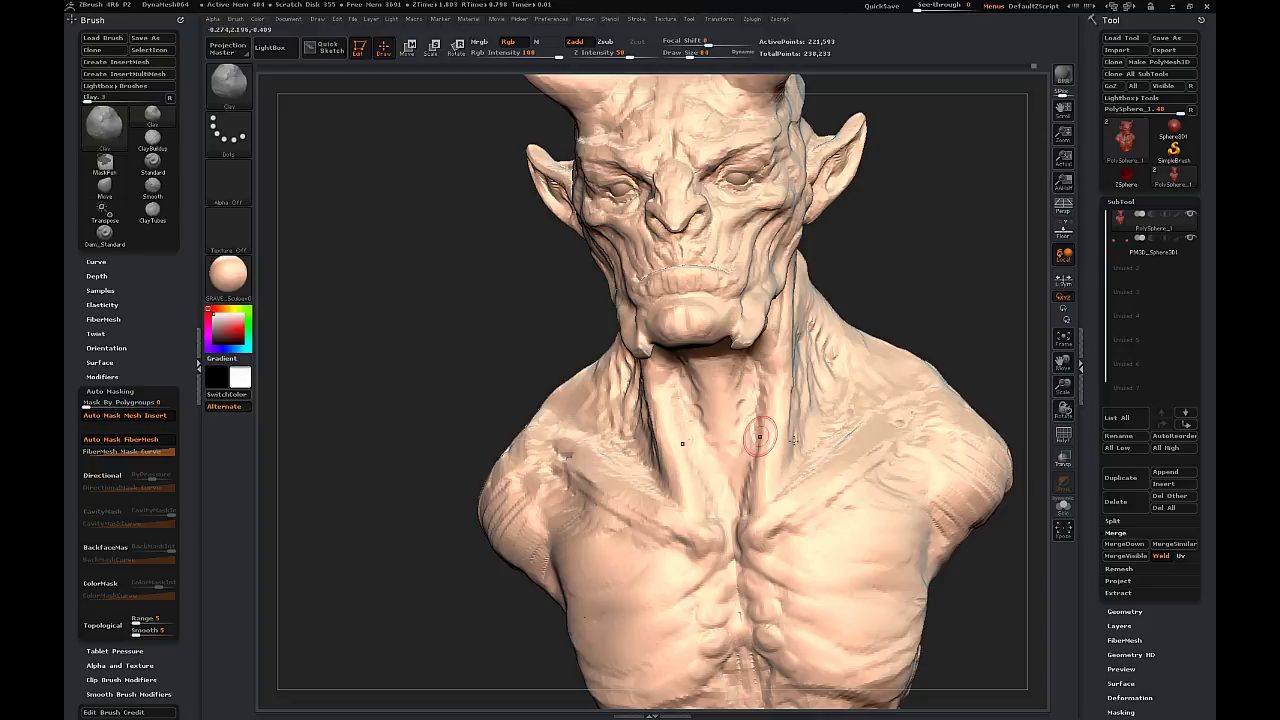
- Widen the shoulders, chest and lower torso with the Move brush at draw size 738
drag(989, 327, 990, 430)
drag(1063, 386, 1062, 200)
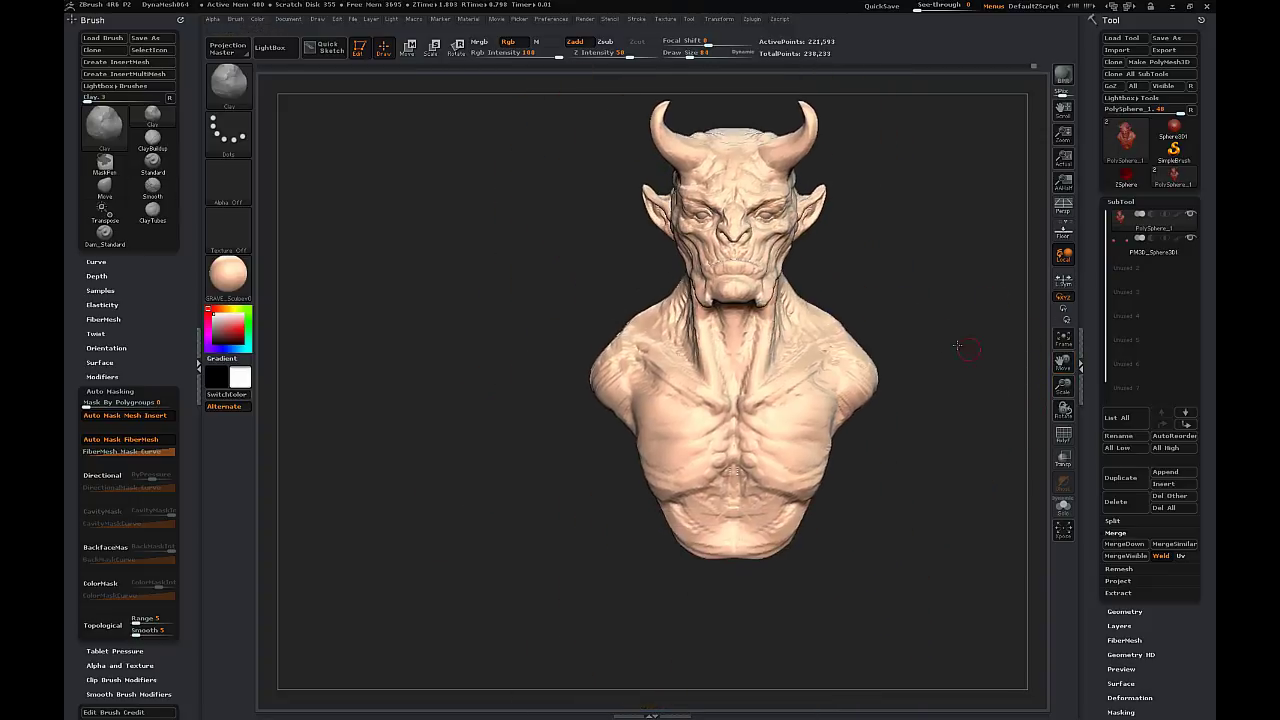
drag(957, 346, 943, 349)
key(b)
key(m)
key(v)
key(s)
mouse_move(810, 428)
mouse_down()
mouse_move(860, 430)
mouse_move(892, 394)
mouse_up()
drag(848, 452, 857, 456)
drag(790, 534, 807, 563)
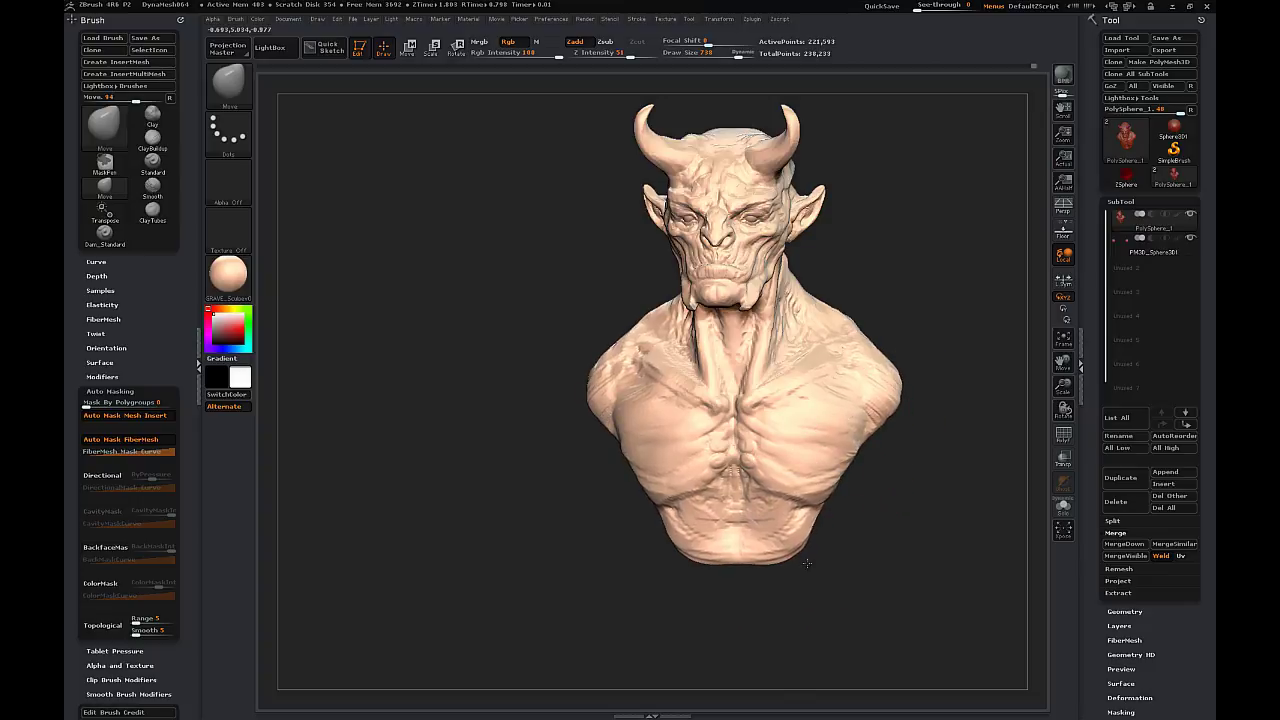
- Reshape the lower side of the torso with the Move brush at draw size 167
key(s)
mouse_move(828, 494)
mouse_down()
mouse_move(808, 506)
mouse_move(824, 522)
mouse_up()
drag(940, 520, 848, 517)
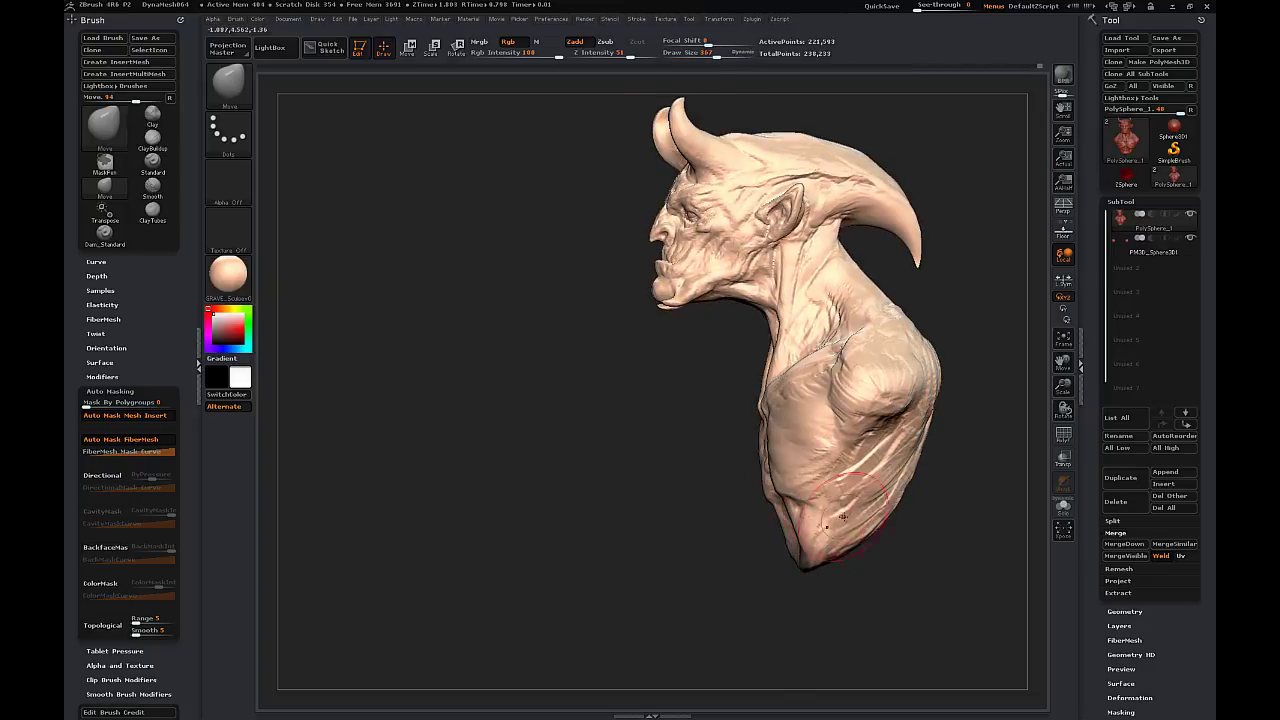
- Adjust the back, neck and upper-back silhouette with the Move brush at draw size 280
key(s)
mouse_move(755, 552)
mouse_down()
mouse_move(903, 526)
mouse_move(908, 478)
mouse_move(862, 507)
mouse_up()
mouse_move(942, 454)
mouse_down()
mouse_move(960, 400)
mouse_move(915, 402)
mouse_up()
drag(828, 292, 816, 304)
mouse_move(945, 400)
mouse_down()
mouse_move(870, 400)
mouse_move(895, 398)
mouse_up()
drag(800, 260, 811, 250)
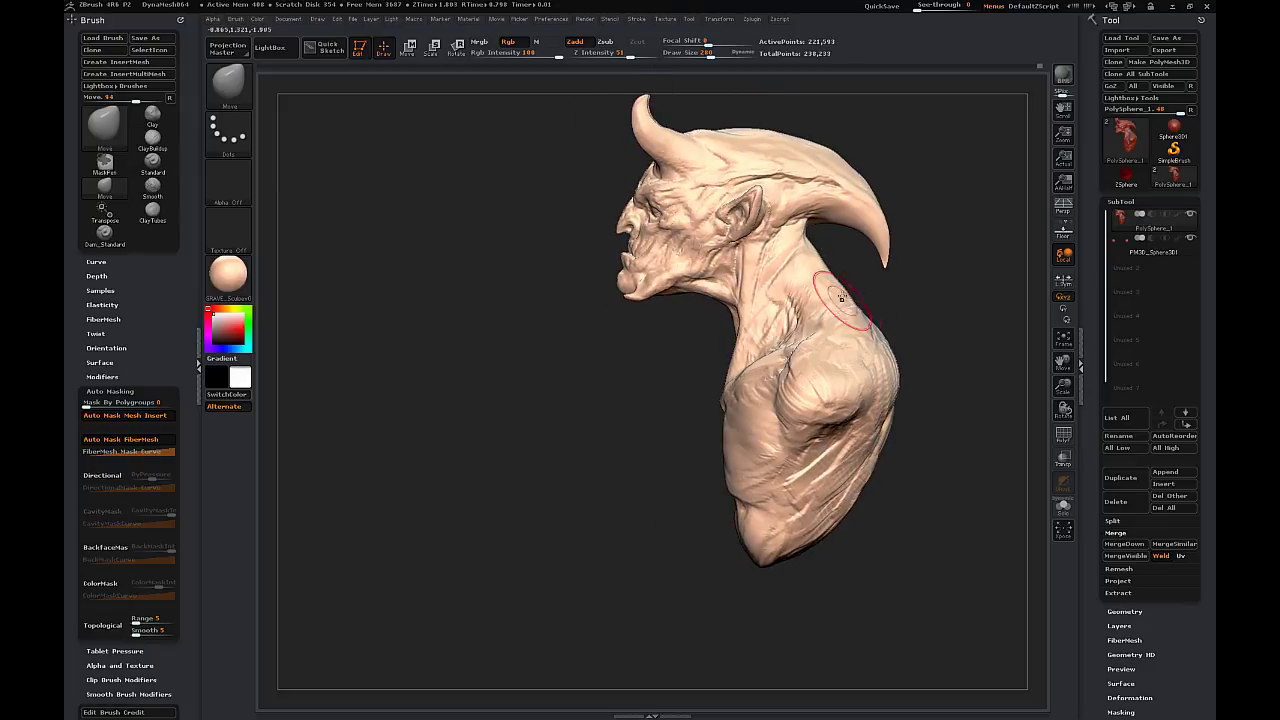
drag(938, 291, 960, 268)
alt+click(970, 375)
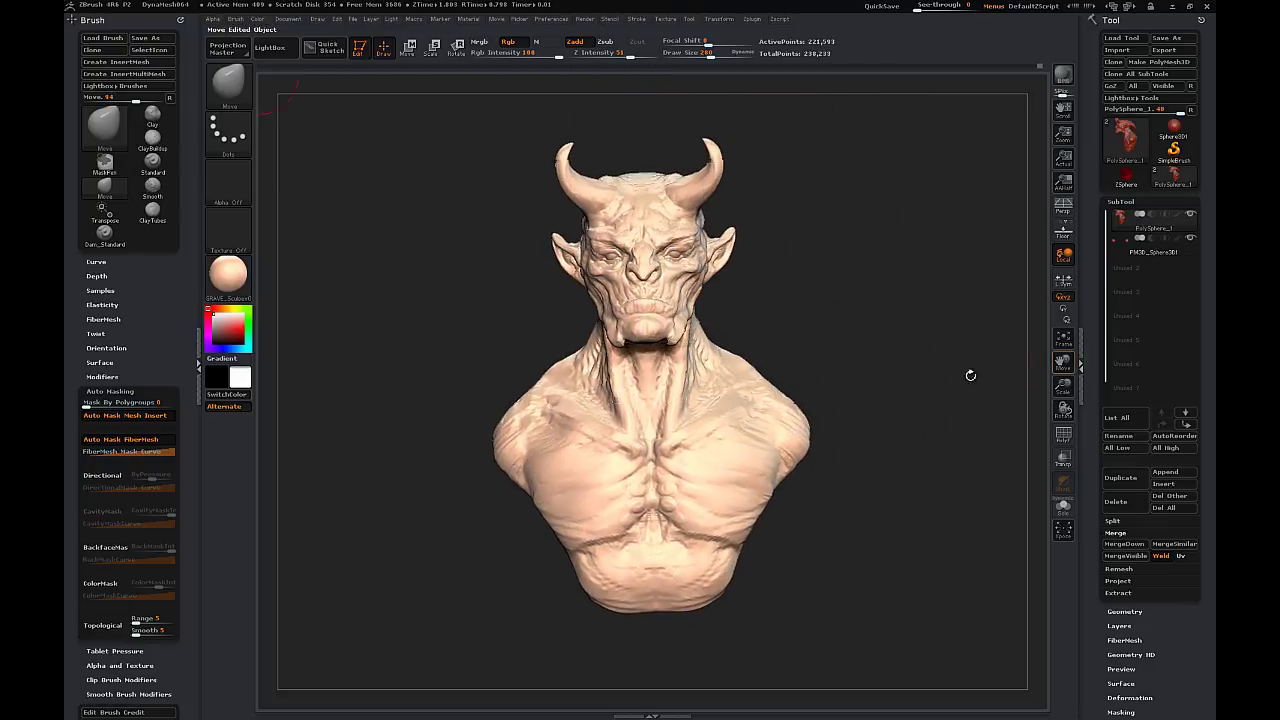
mouse_move(970, 375)
mouse_down()
mouse_move(946, 382)
mouse_move(908, 436)
mouse_up()
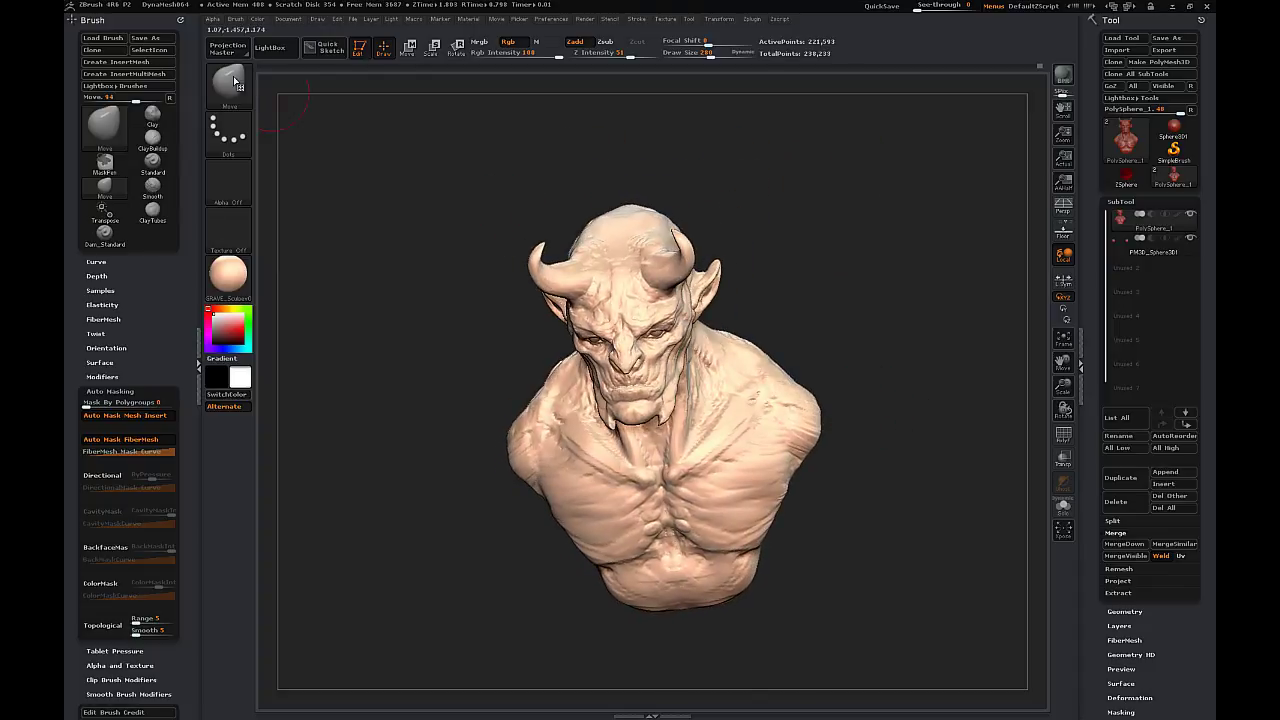
- Carve the crease between the chest muscles with the Dam_Standard brush
click(235, 83)
click(822, 175)
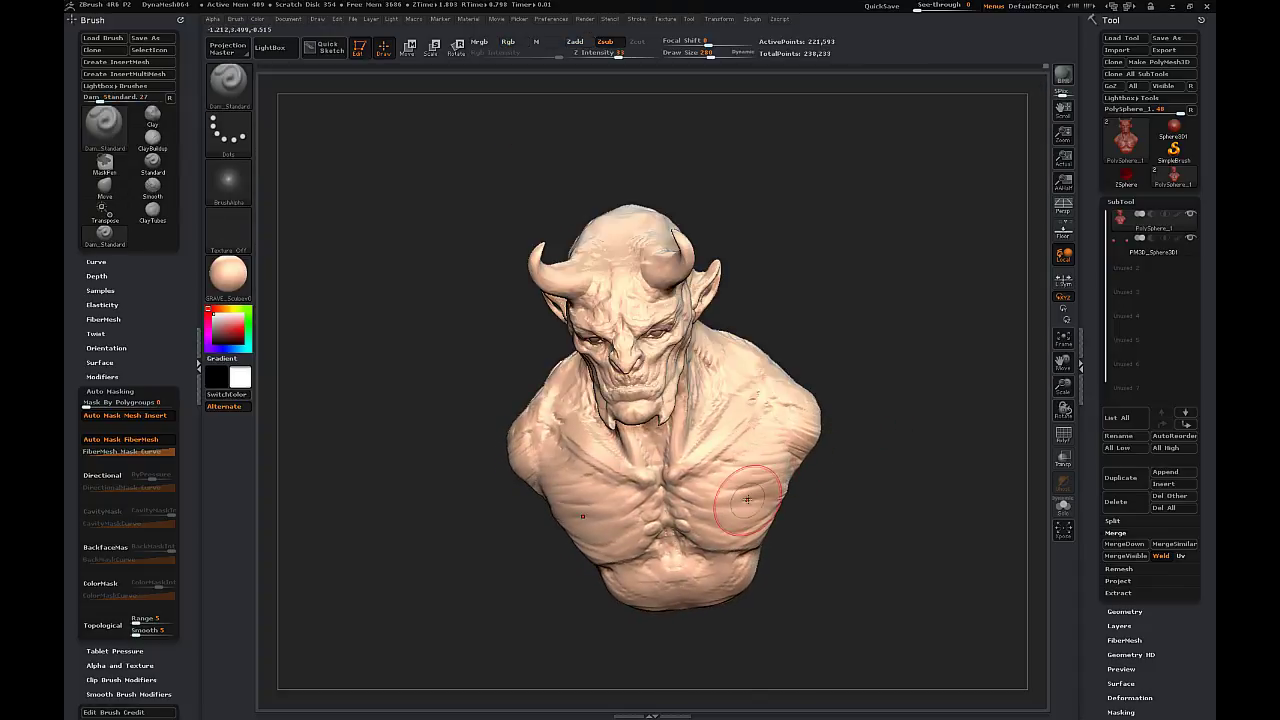
drag(820, 495, 792, 489)
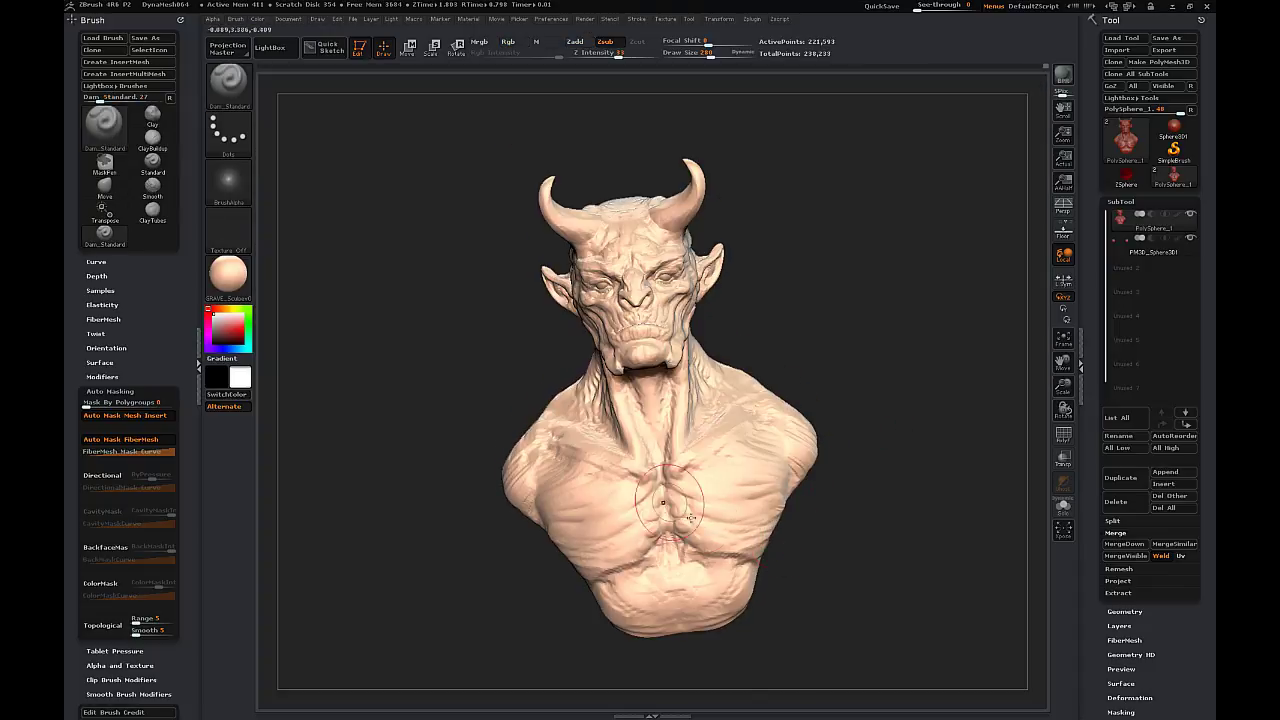
drag(857, 375, 850, 460)
- Adjust the centre of the chest with the Move brush, reducing the draw size to 151
click(230, 85)
click(822, 262)
key(s)
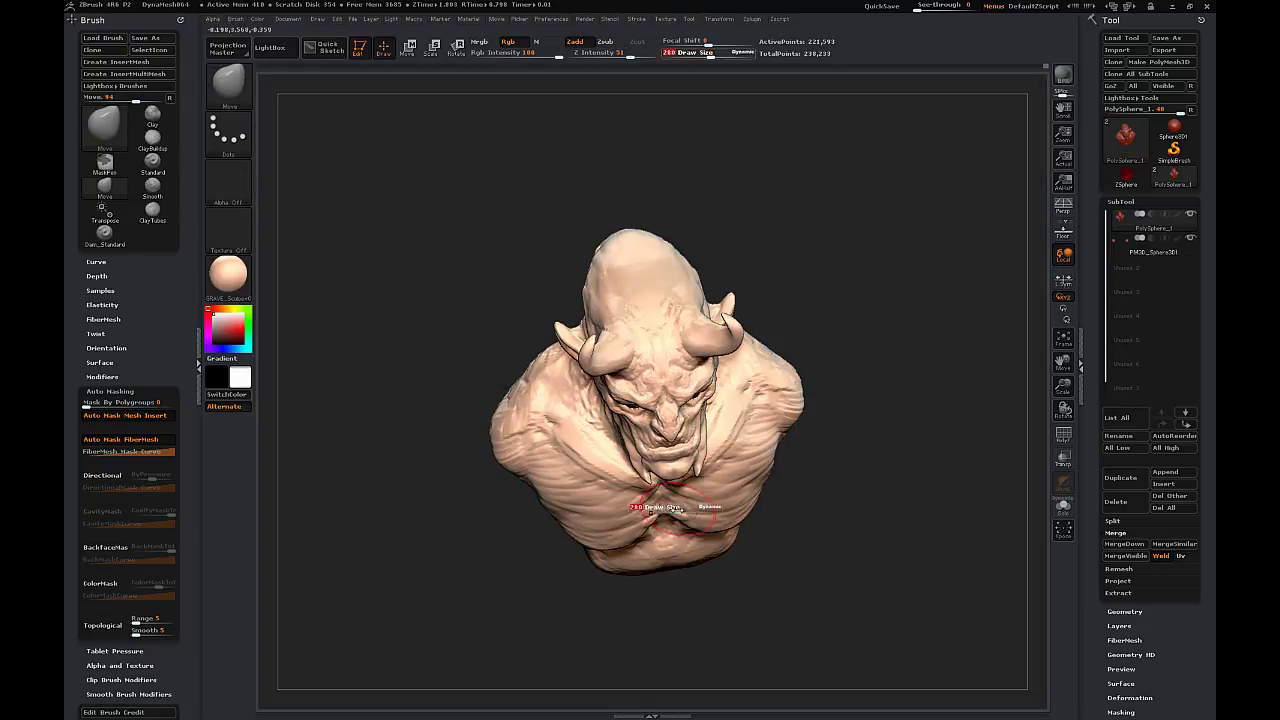
drag(670, 508, 658, 508)
drag(830, 500, 820, 456)
key(s)
drag(680, 501, 675, 501)
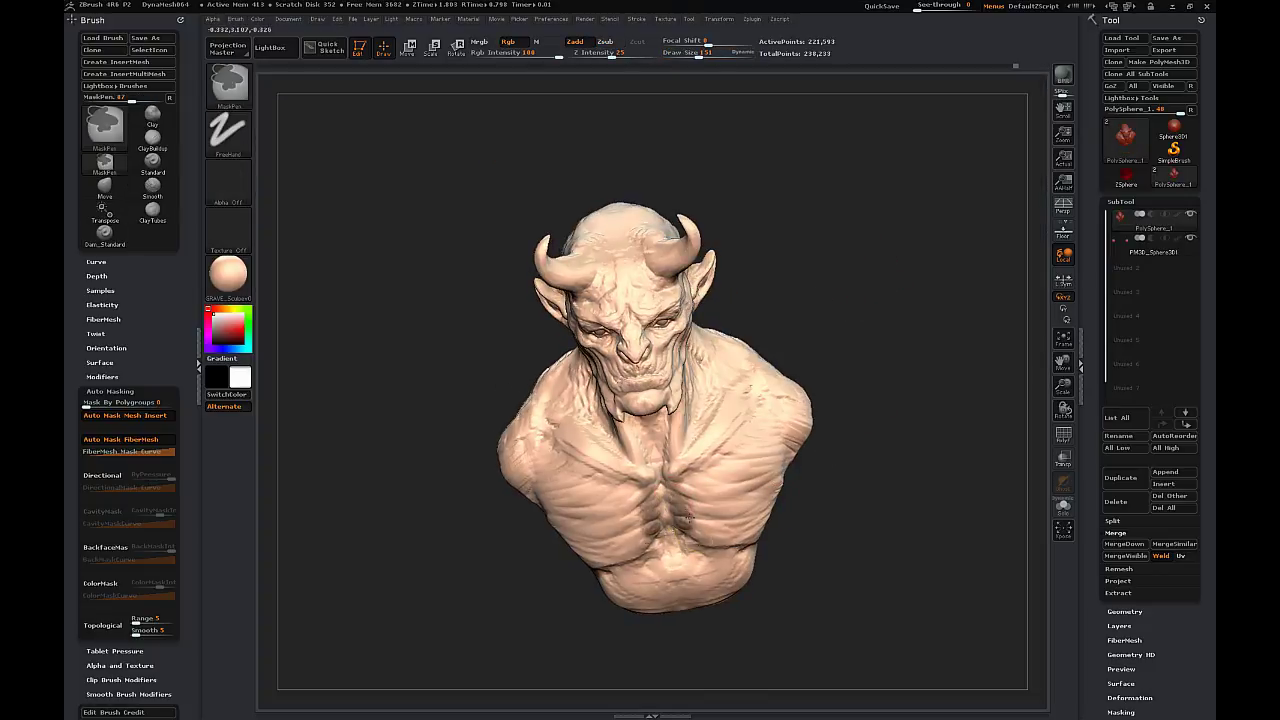
- Mask all but the small areas beside the sternum, reposition them with Transpose Move, and clear the mask for Draw mode
ctrl+click(848, 347)
mouse_move(871, 319)
mouse_down()
mouse_move(880, 357)
mouse_move(864, 352)
mouse_up()
key(w)
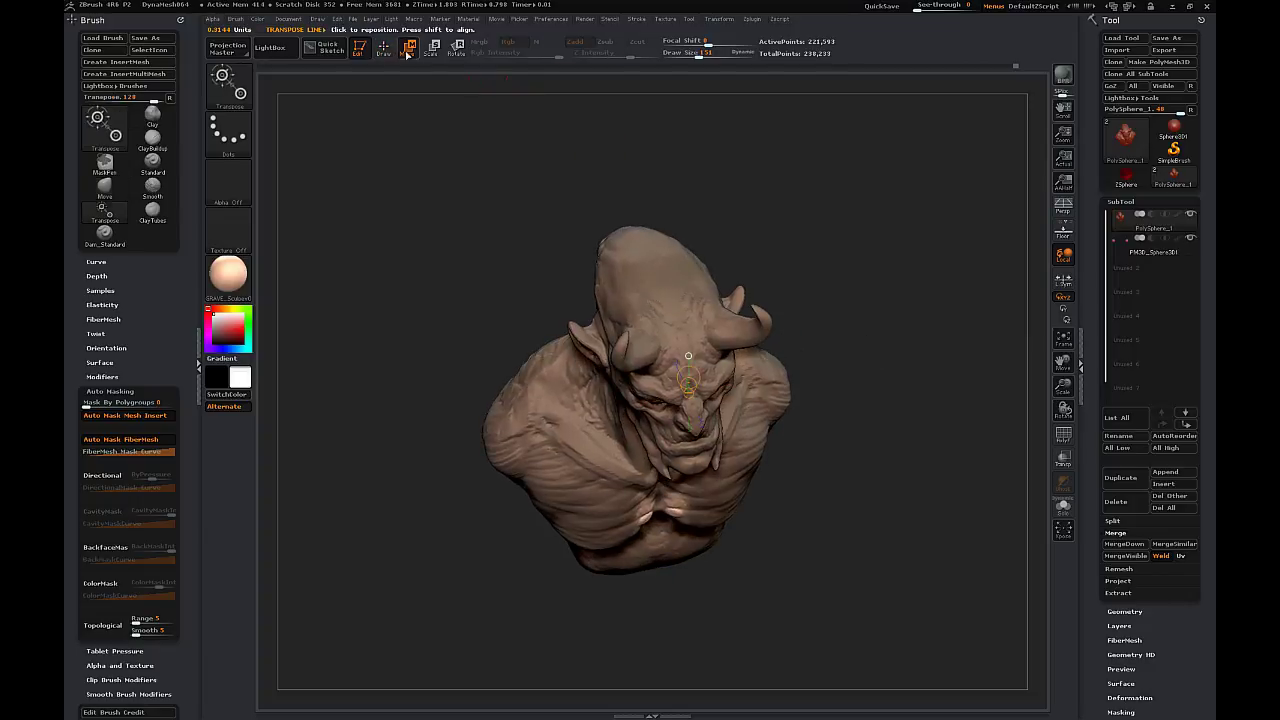
drag(647, 509, 714, 565)
drag(806, 550, 842, 270)
drag(679, 458, 678, 447)
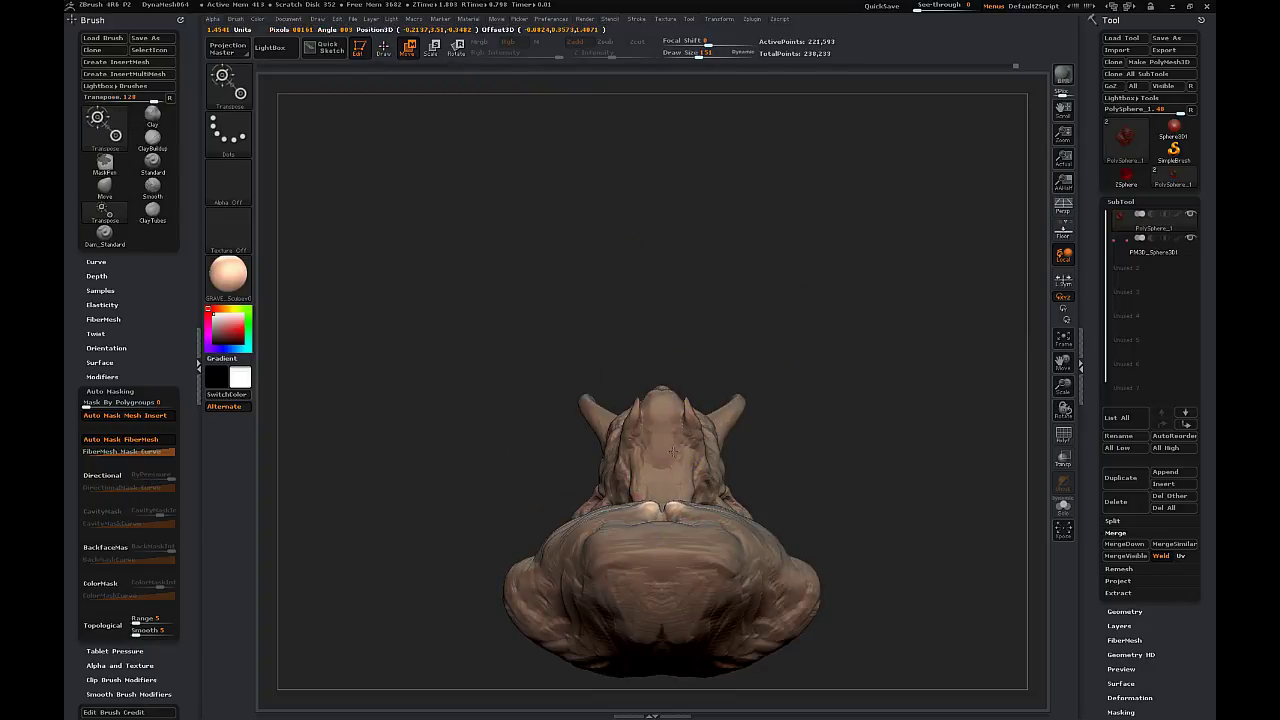
drag(842, 330, 830, 459)
mouse_move(830, 459)
ctrl+mouse_down()
mouse_move(874, 430)
mouse_move(877, 463)
ctrl+mouse_up()
click(384, 48)
- Carve creases along the neck and shoulders with the Dam_Standard brush, and switch back to the Clay brush
mouse_move(400, 335)
mouse_down()
mouse_move(461, 341)
mouse_move(432, 376)
mouse_move(415, 336)
mouse_move(447, 355)
mouse_move(470, 348)
mouse_up()
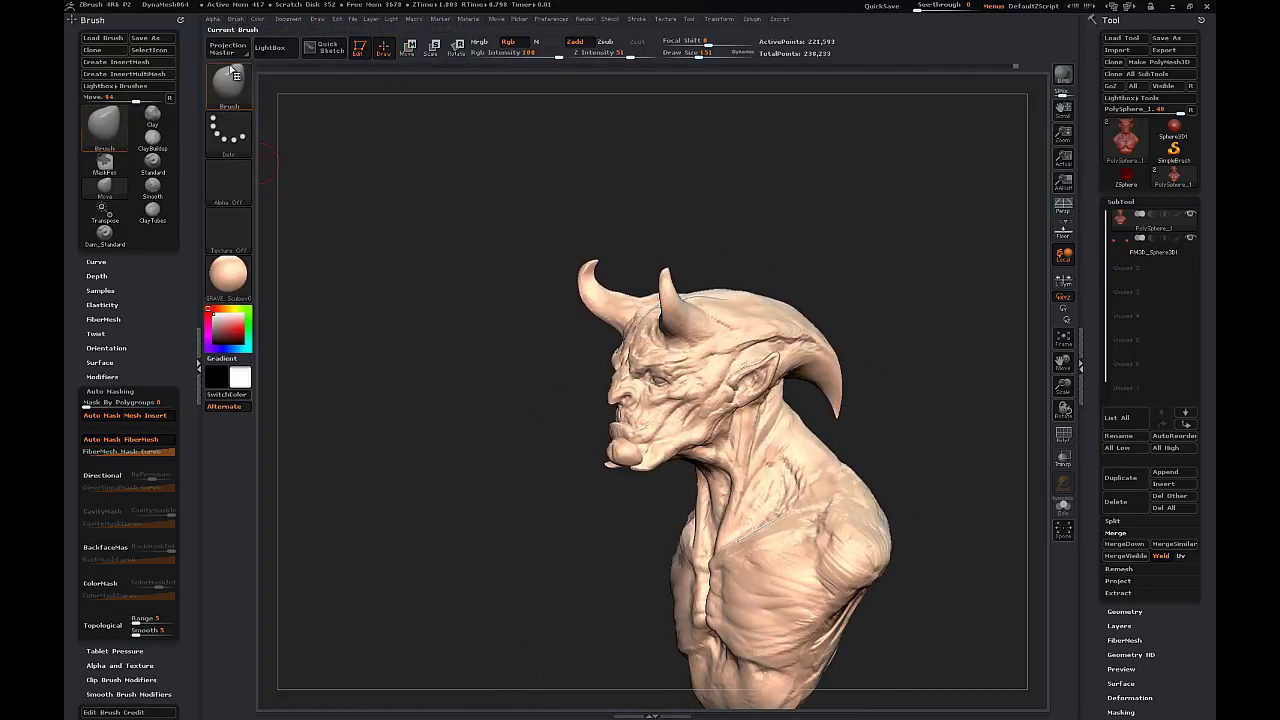
click(231, 72)
click(400, 185)
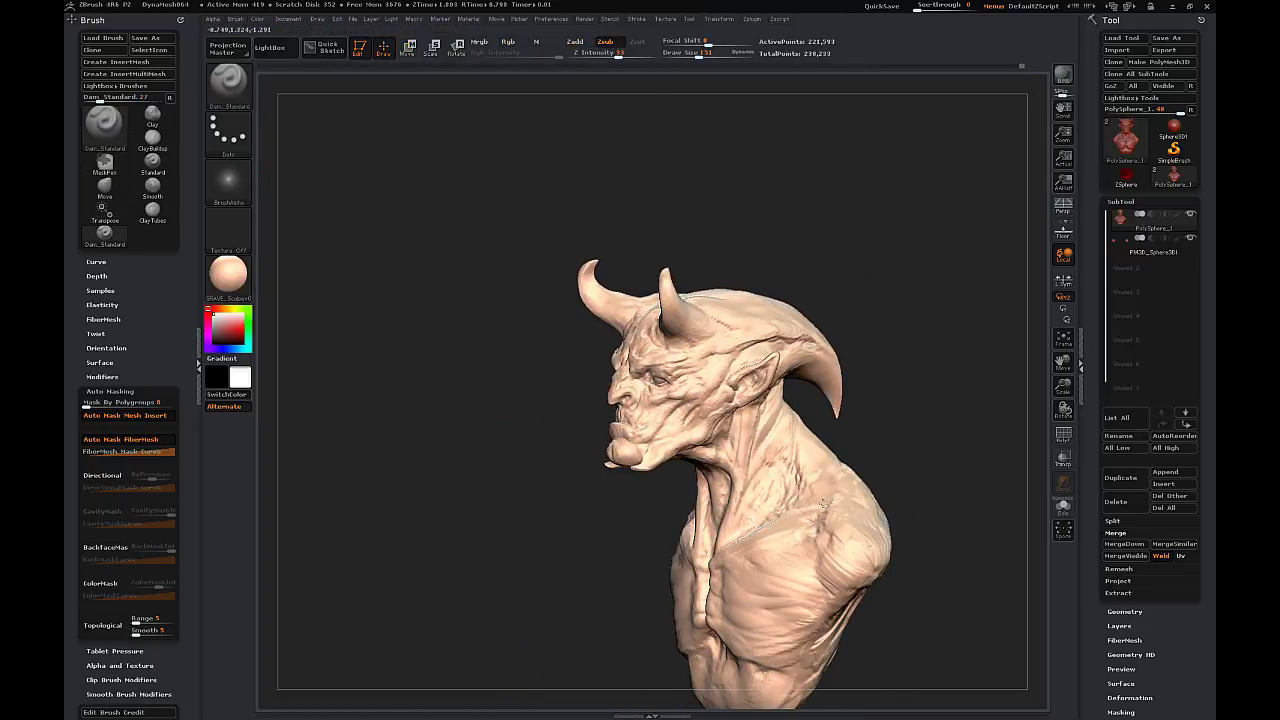
mouse_move(915, 440)
mouse_down()
mouse_move(985, 436)
mouse_move(940, 438)
mouse_up()
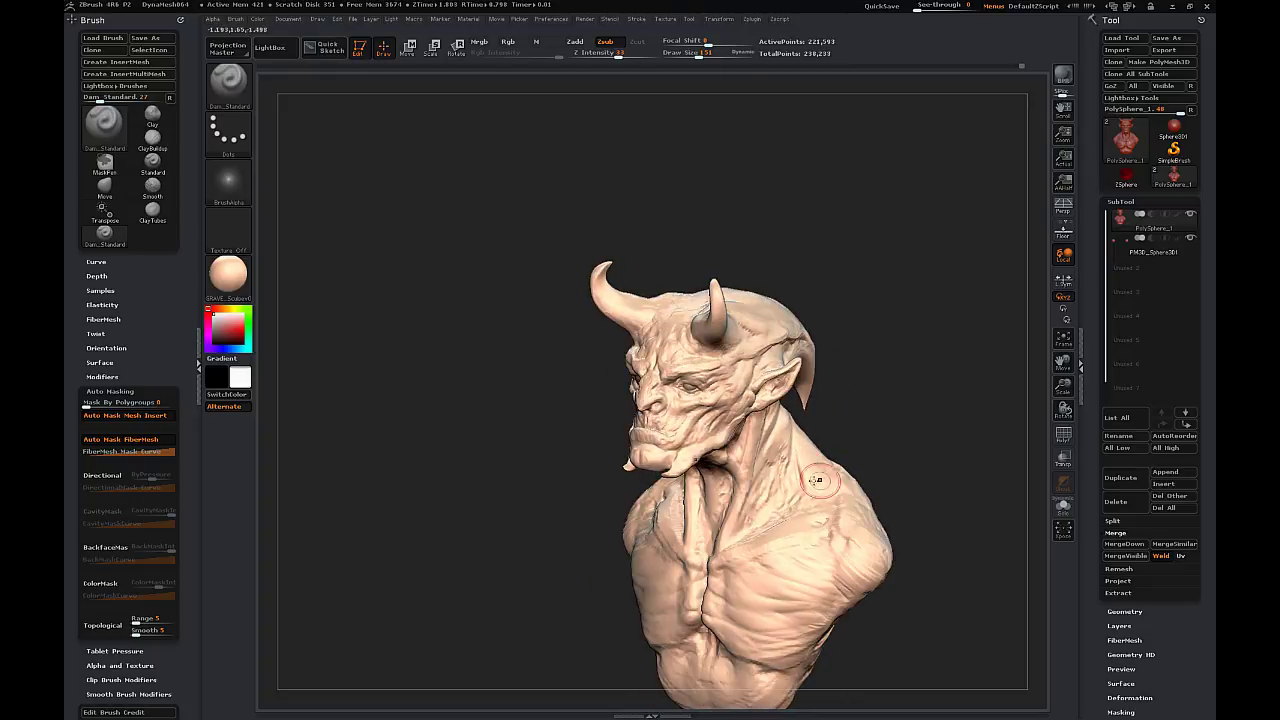
drag(816, 480, 802, 406)
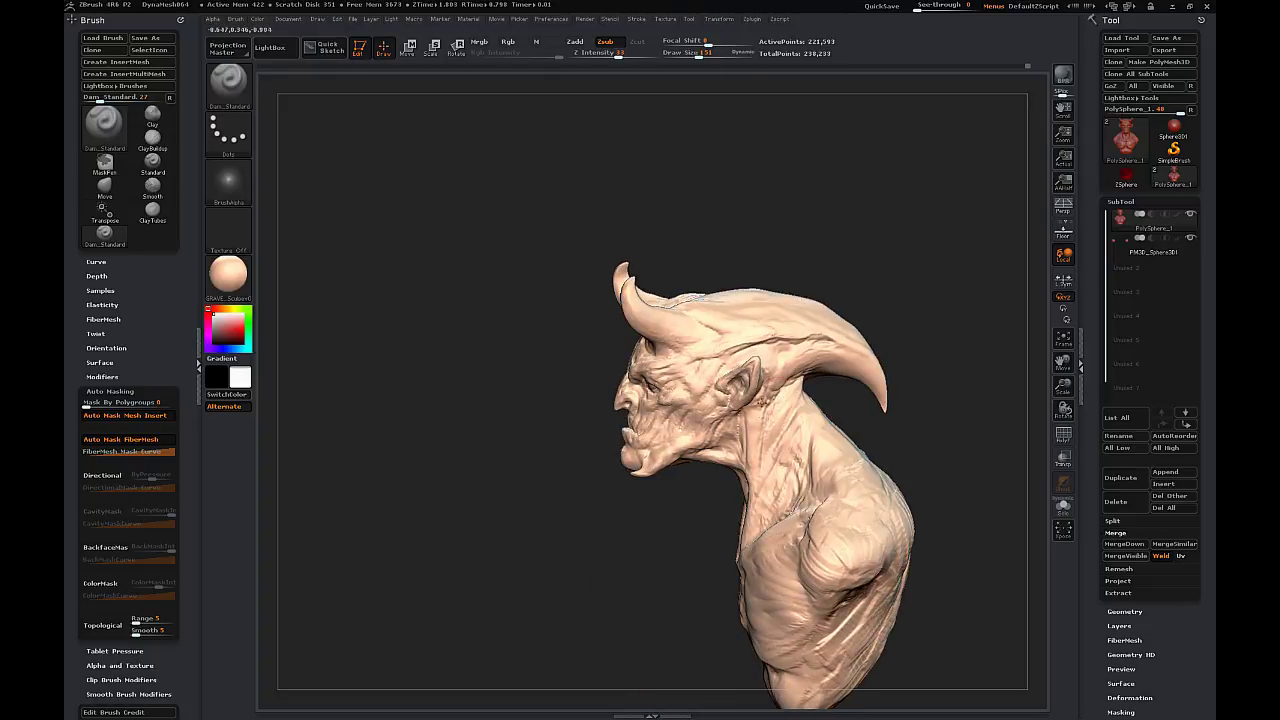
drag(610, 484, 1064, 440)
drag(990, 440, 920, 445)
key(b)
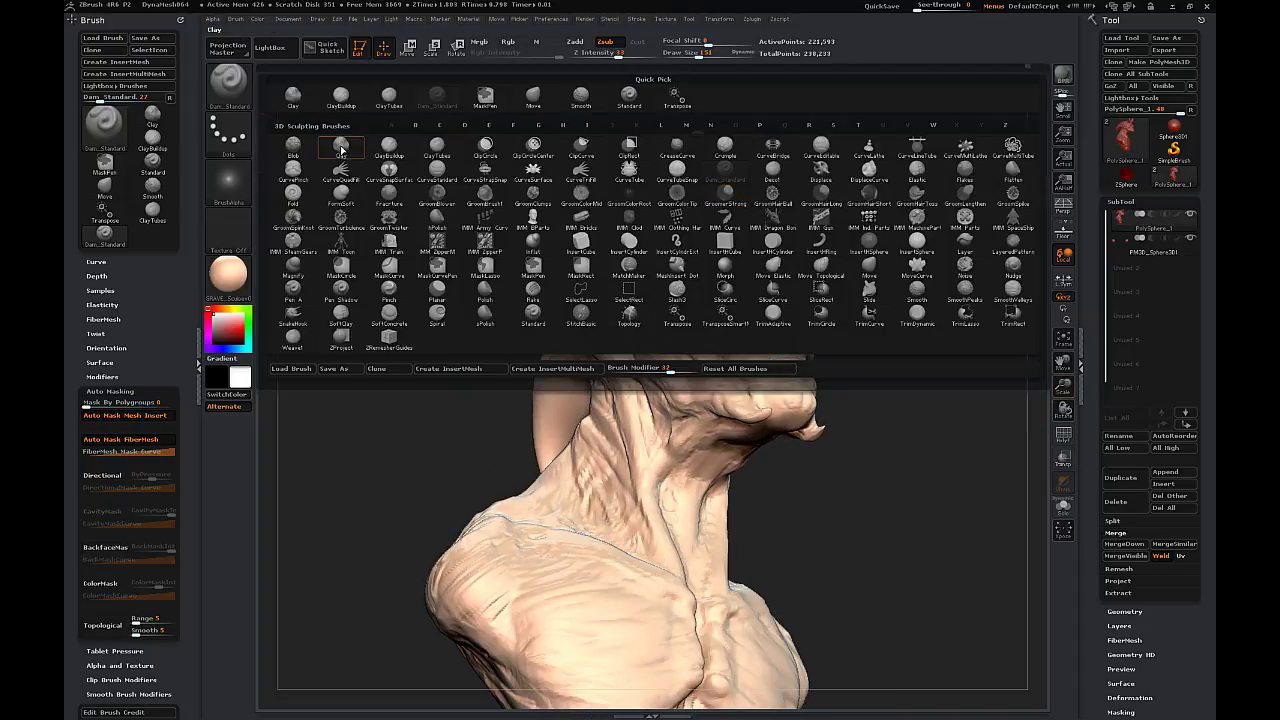
click(341, 148)
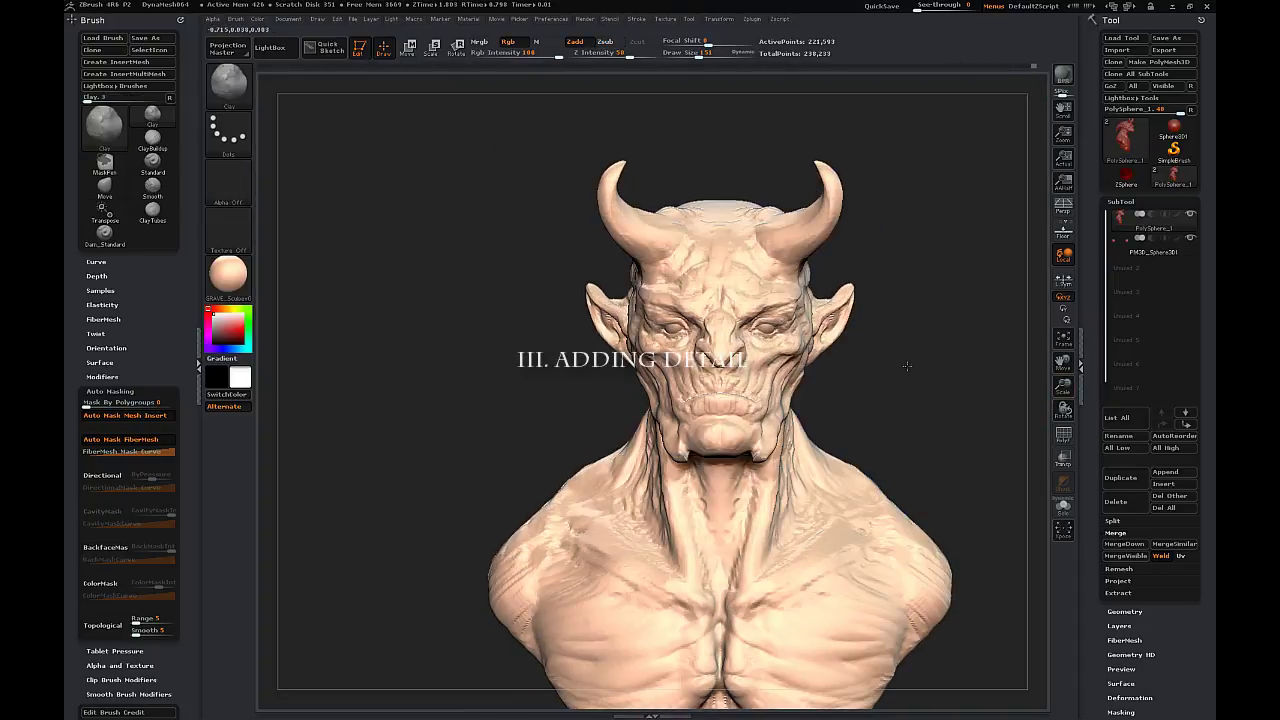
- Duplicate the demon bust subtool to get a copy for retopology
click(1134, 623)
click(1133, 157)
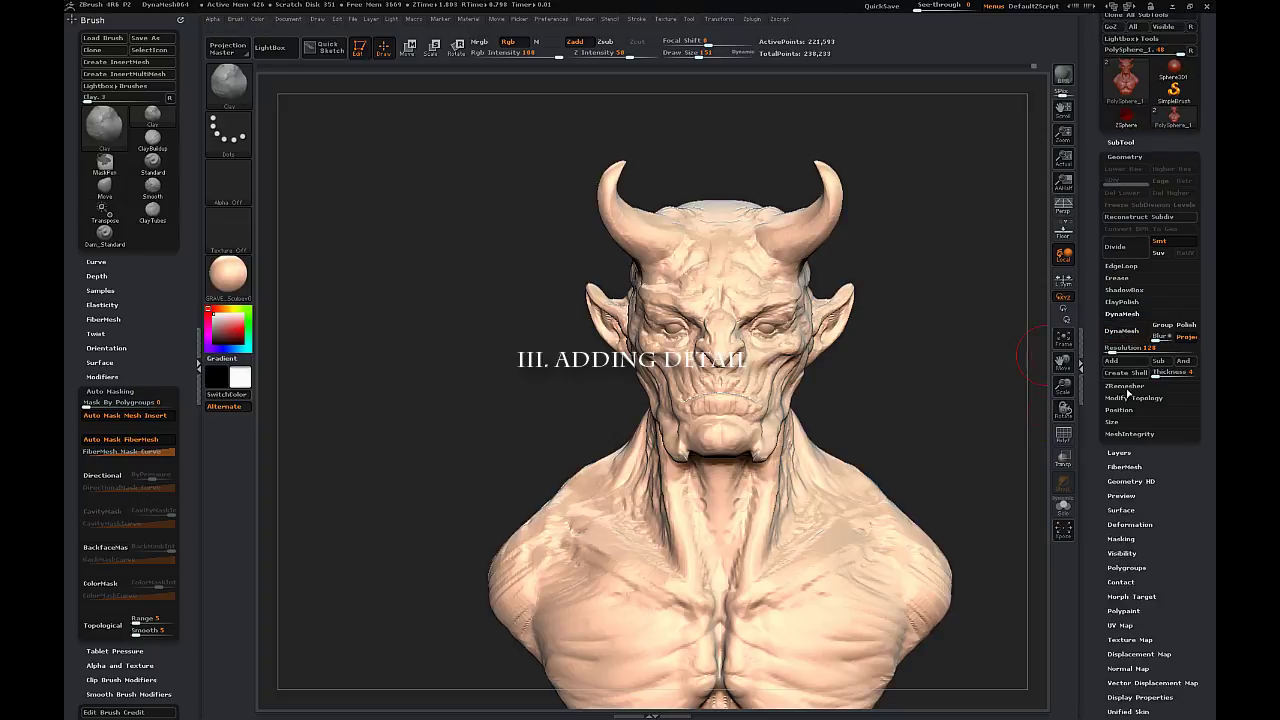
click(1128, 142)
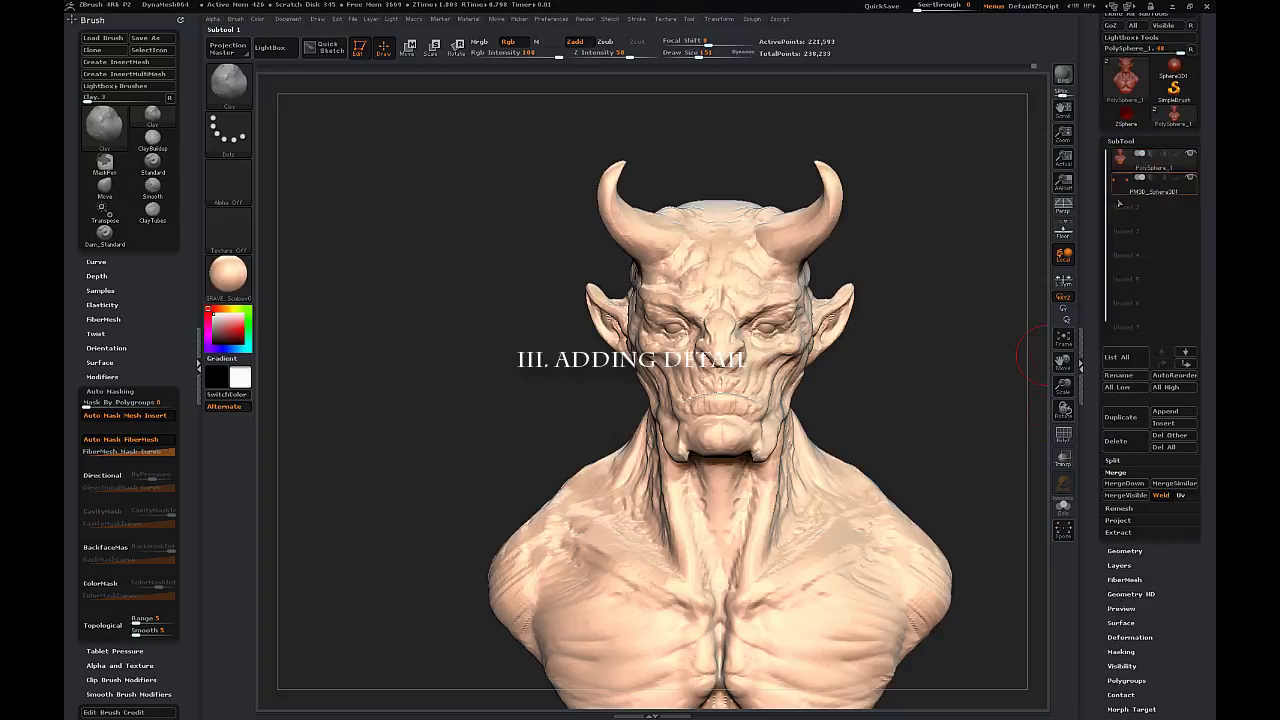
click(1133, 446)
click(949, 469)
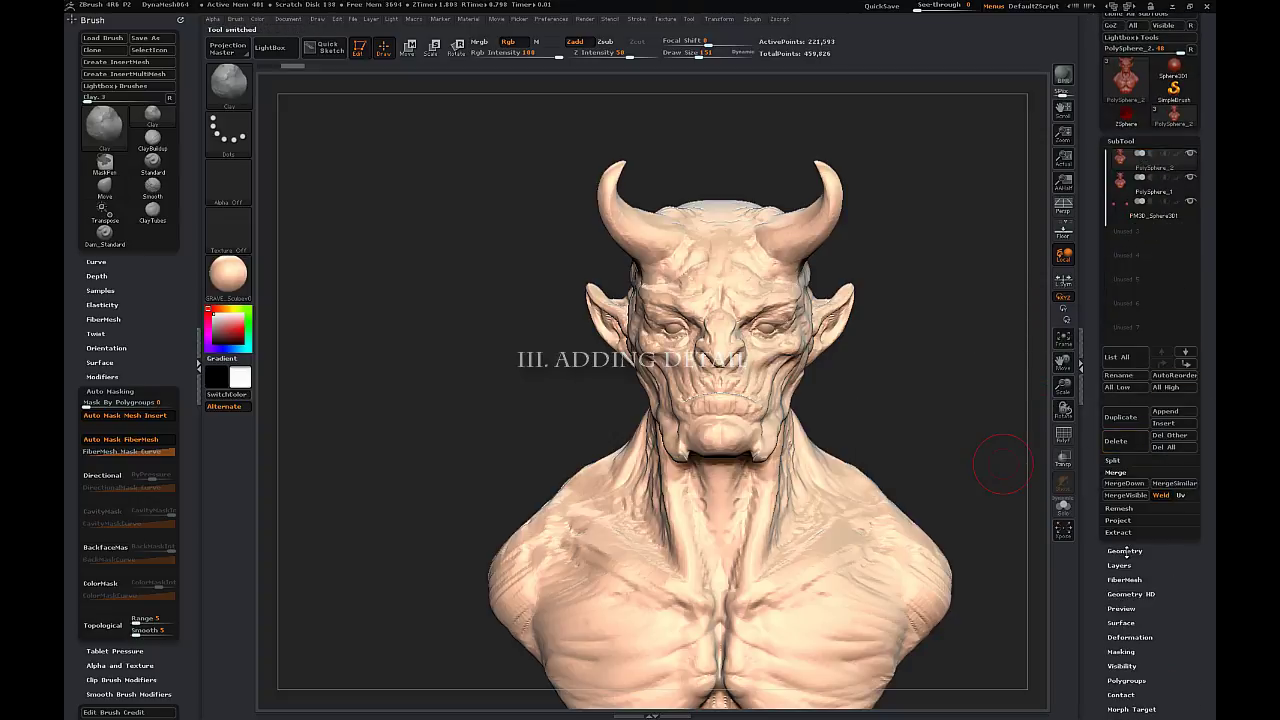
- Retopologize the duplicated bust using ZRemesher with Target Polygons Count 5, and keep only the two bust subtools visible
click(1125, 550)
click(1123, 343)
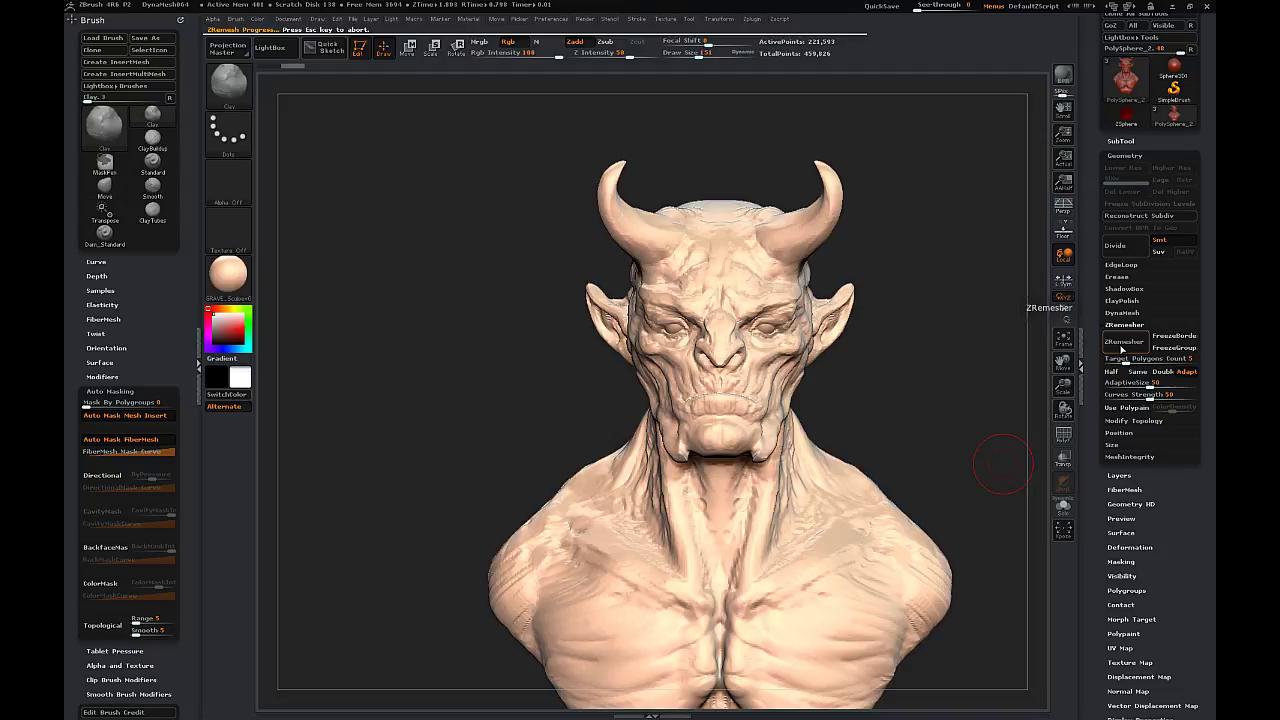
click(1120, 141)
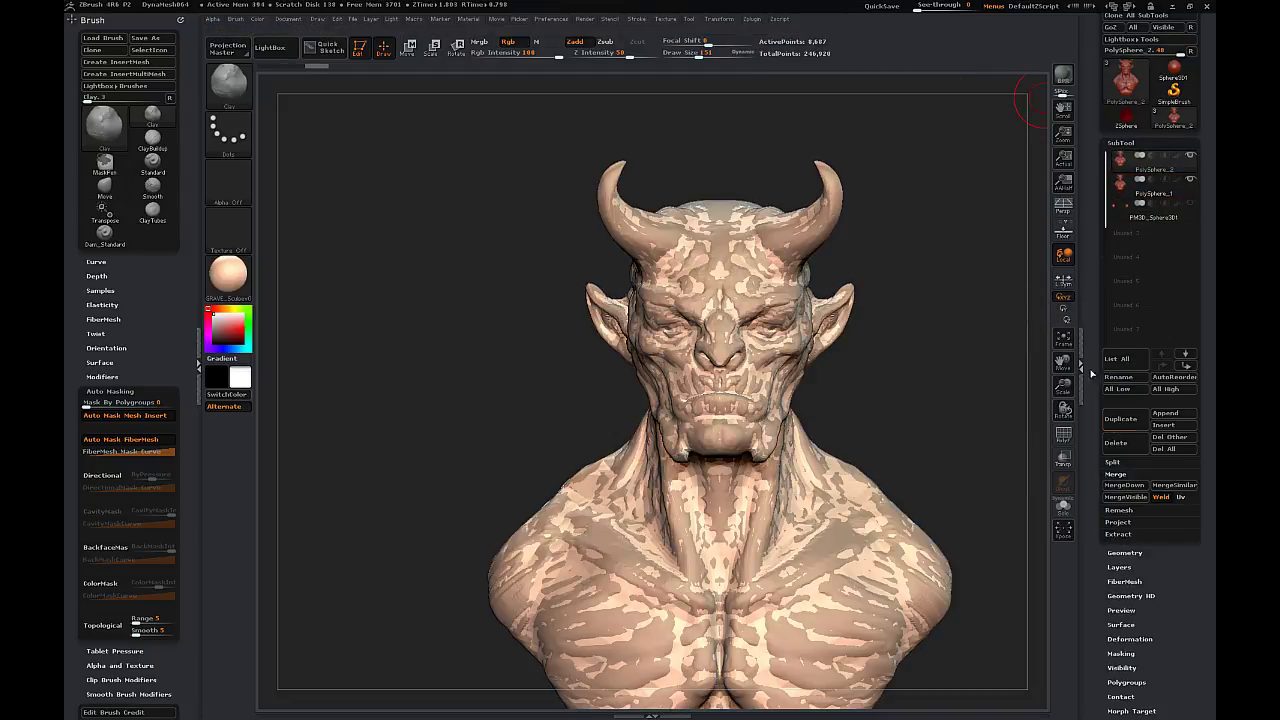
- Divide the remeshed bust three times to reach subdivision level 4
click(1128, 551)
click(1120, 249)
click(1120, 249)
click(1120, 249)
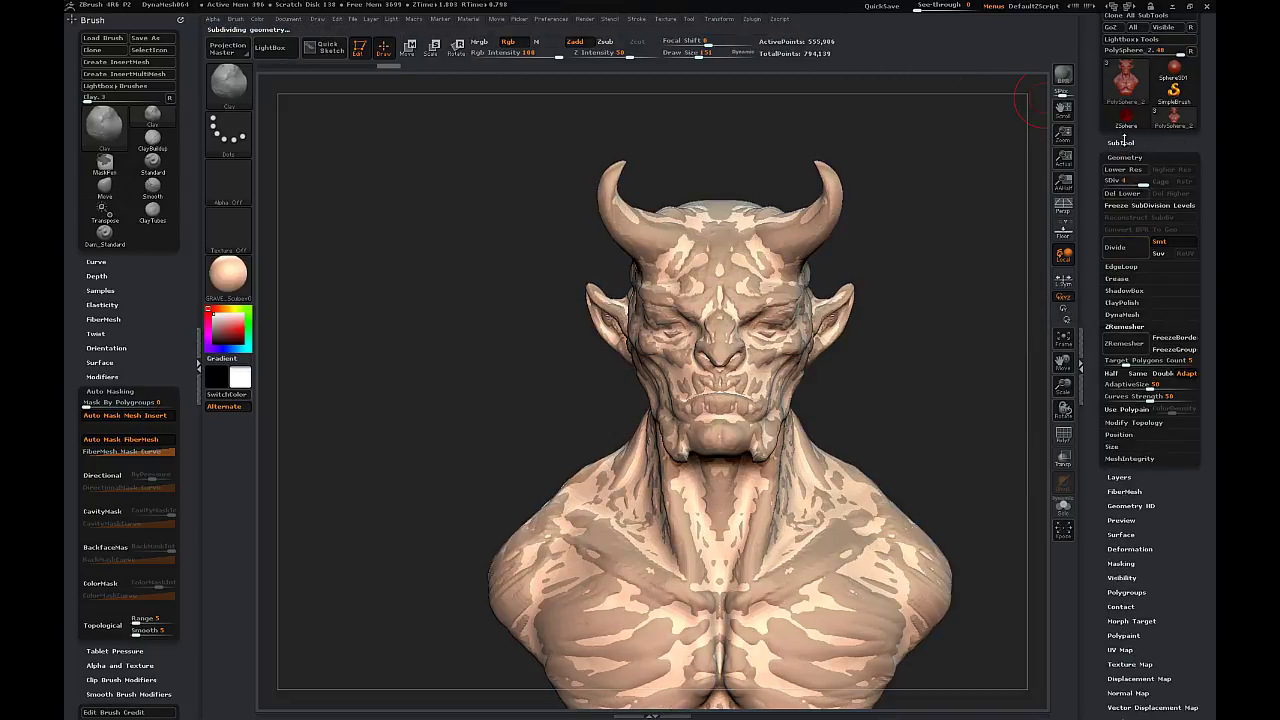
- Project the original bust's sculpted detail onto the remeshed, subdivided bust with ProjectAll
click(1121, 141)
click(1122, 524)
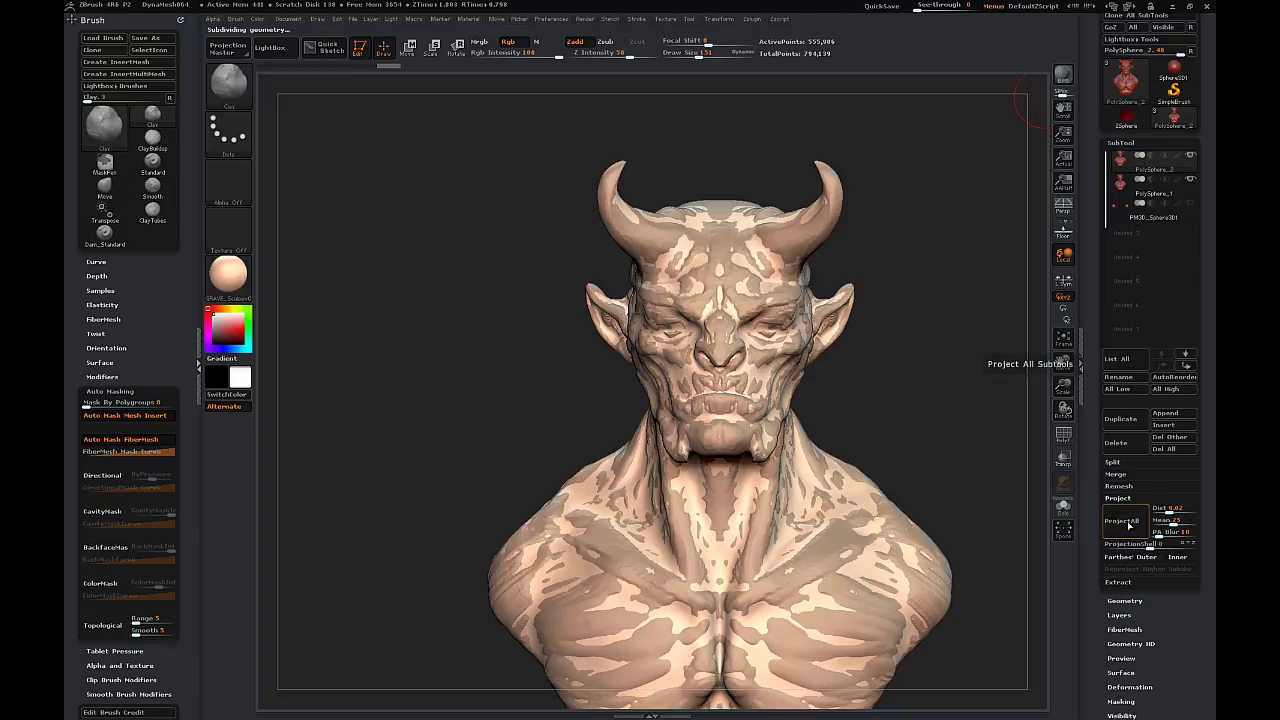
click(1130, 526)
- Hide the original bust subtool and divide the remeshed bust once more
click(1190, 179)
drag(892, 366, 975, 275)
click(1128, 600)
click(1115, 258)
- Check the original bust subtool, reselect the remeshed bust and show the eyeballs subtool
click(1120, 143)
click(1119, 188)
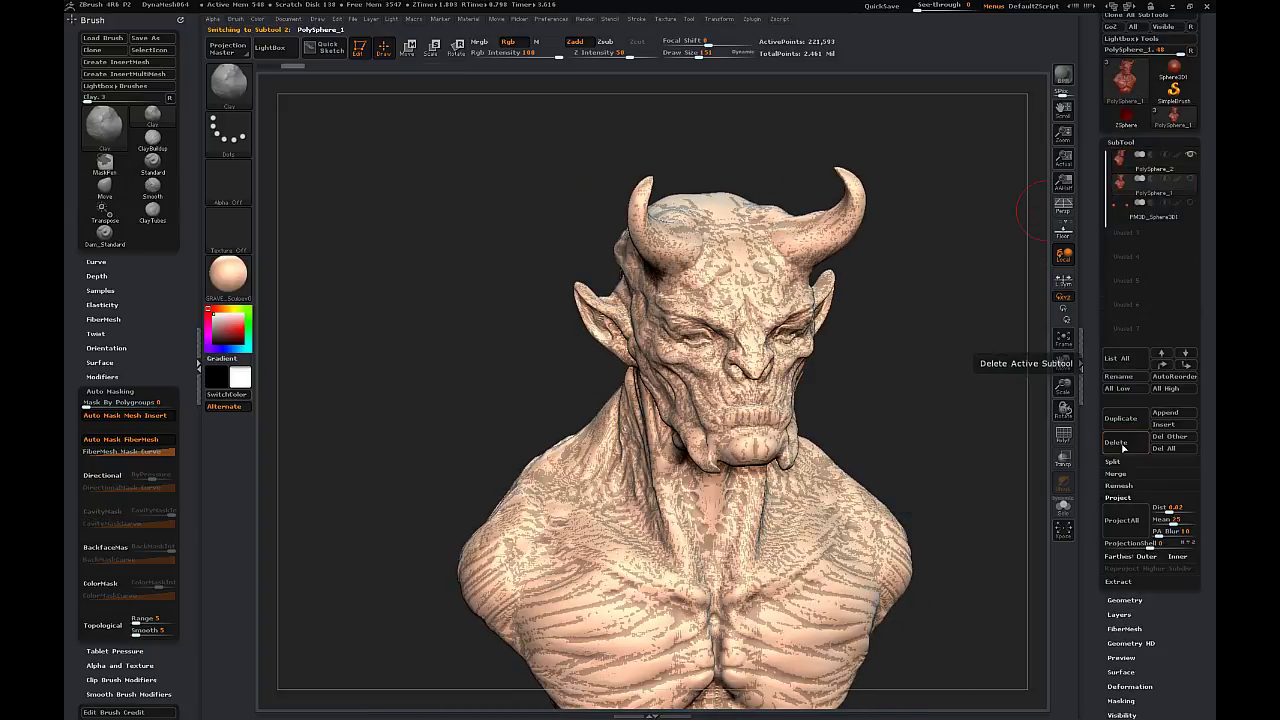
click(1121, 164)
drag(980, 322, 952, 292)
click(1190, 202)
- Refine the folds above the upper lip and beside the brow with a smaller Clay brush, smoothing between strokes
drag(862, 345, 837, 296)
drag(1064, 386, 1050, 450)
click(228, 86)
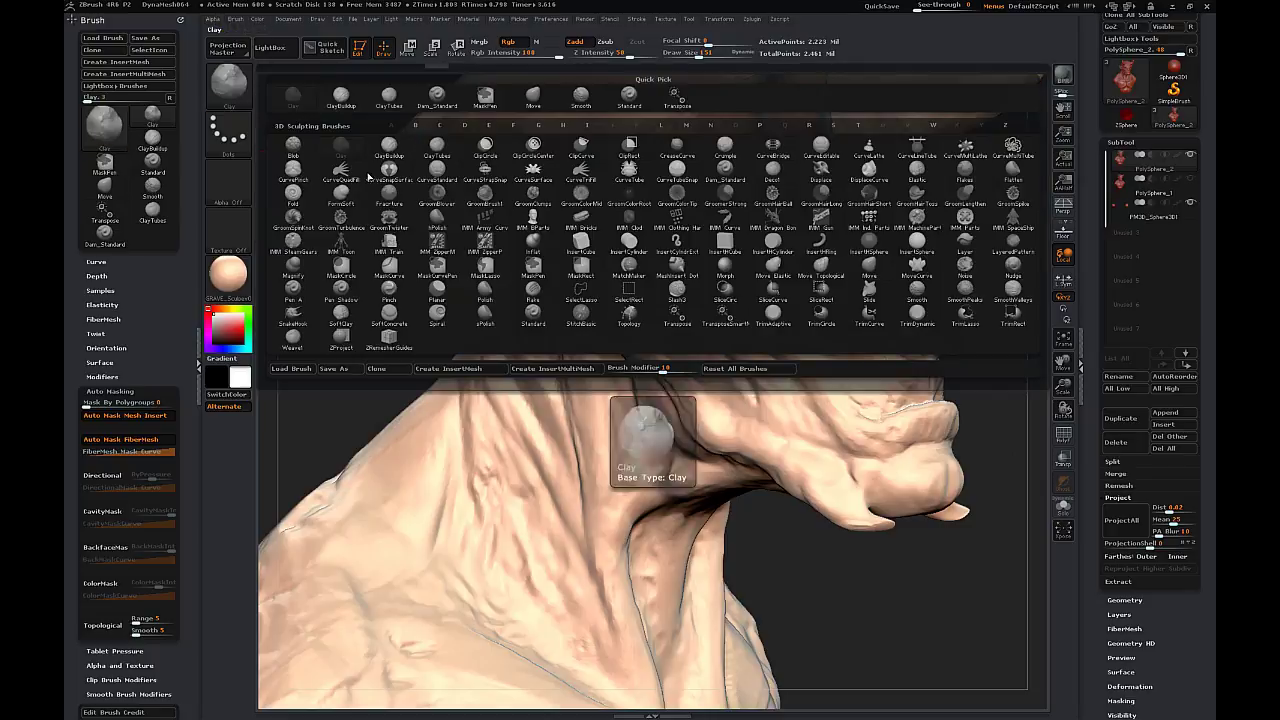
key(s)
click(836, 449)
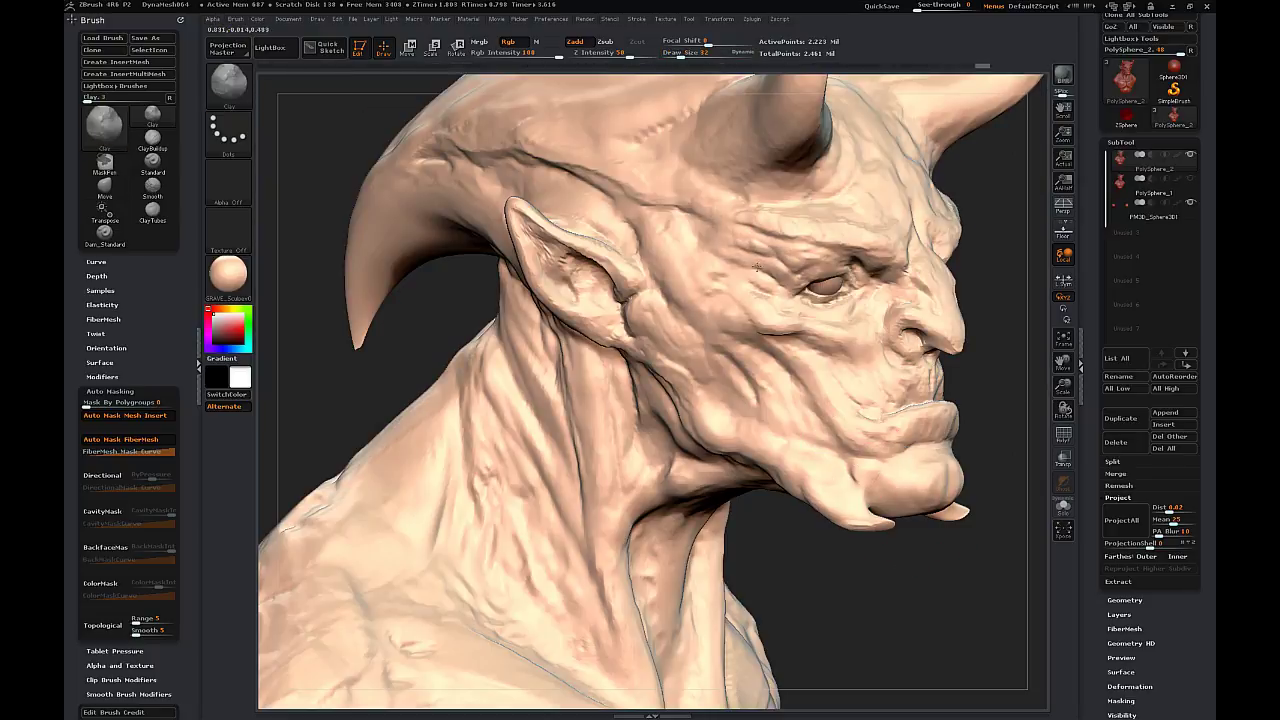
drag(1000, 392, 899, 384)
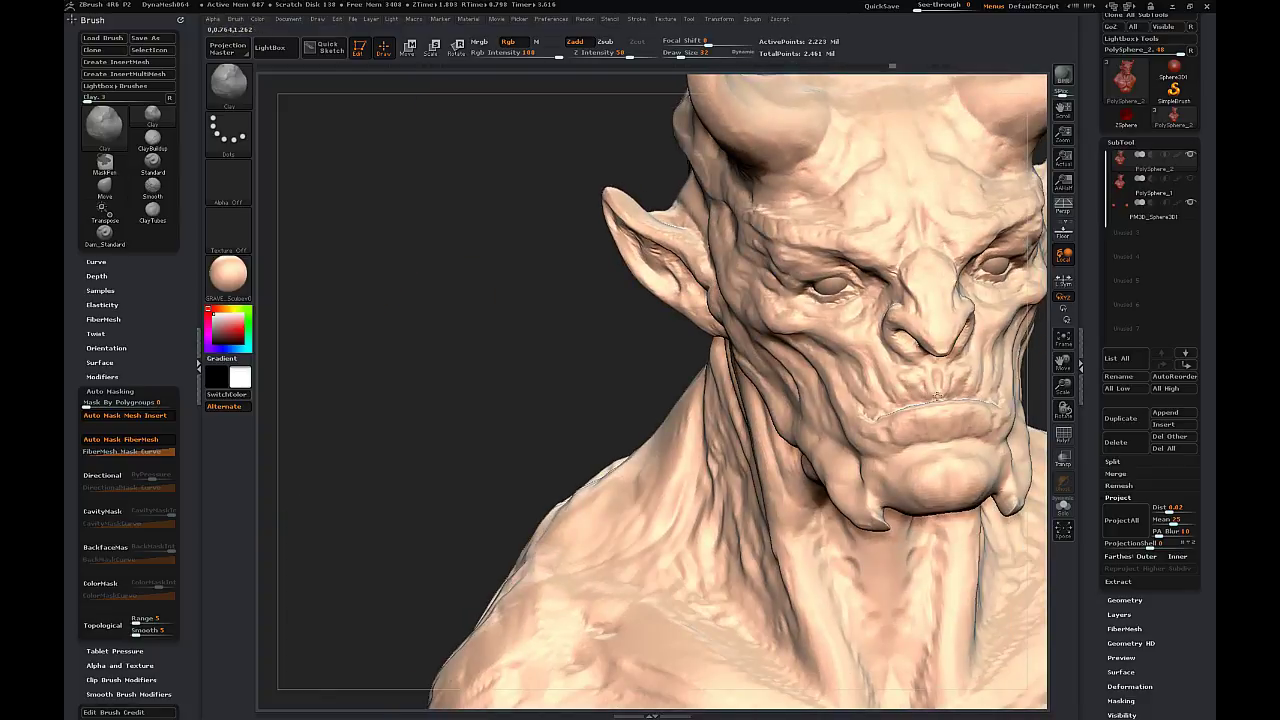
shift+drag(935, 373, 938, 379)
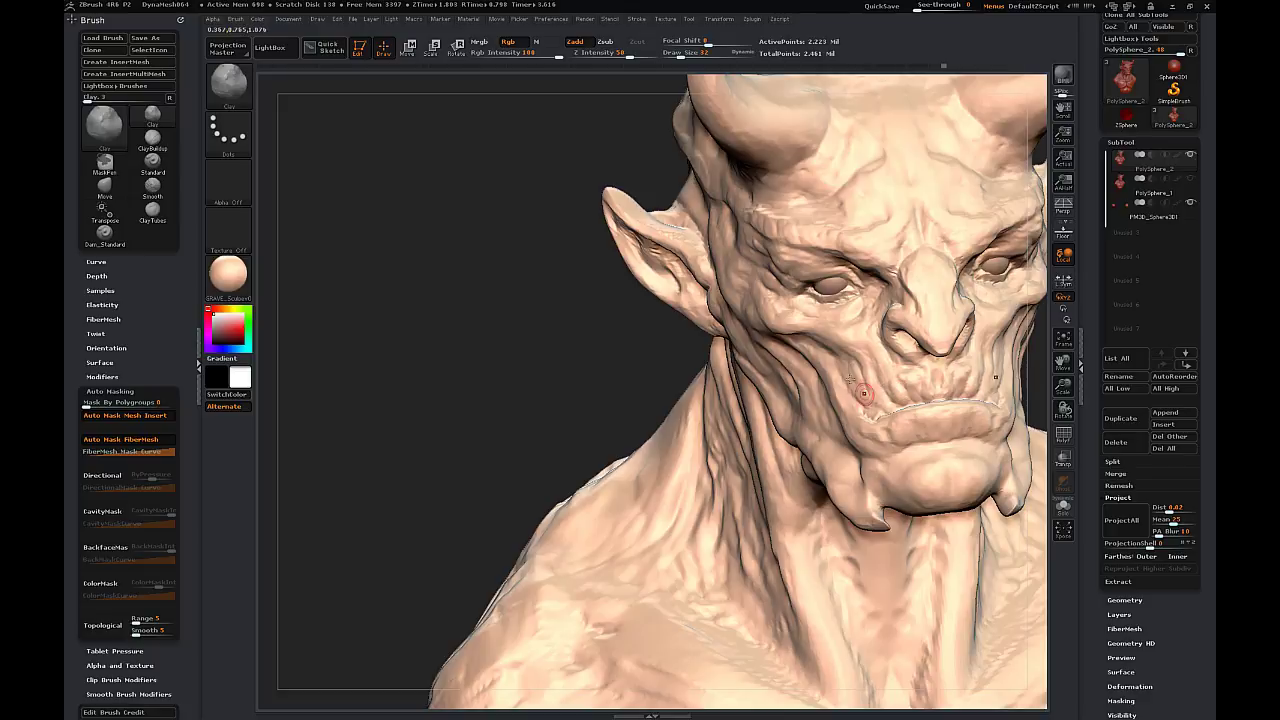
drag(899, 377, 901, 390)
right_drag(903, 384, 1000, 362)
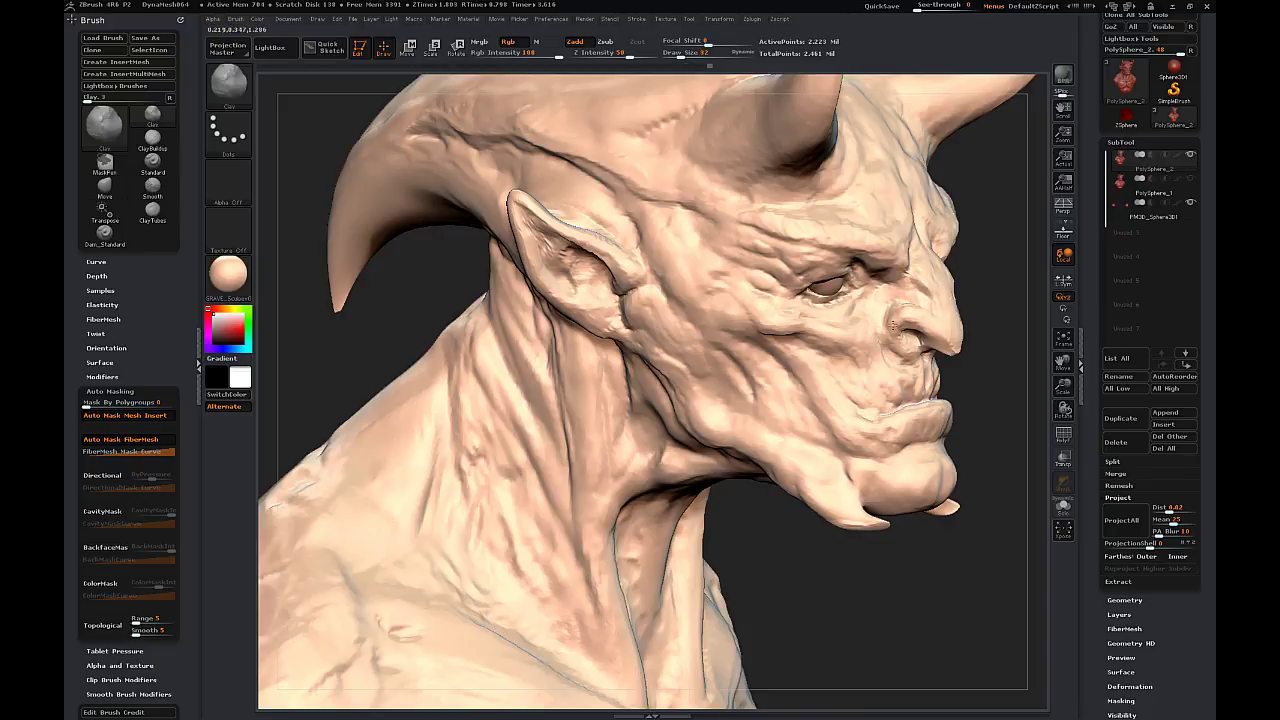
right_drag(957, 352, 930, 341)
drag(759, 253, 773, 268)
mouse_move(824, 267)
right_down()
mouse_move(745, 277)
mouse_move(831, 269)
right_up()
- Switch to the Dam_Standard brush and carve creases around the lower eyelid and inner corner of the eye
click(228, 84)
click(483, 97)
drag(807, 288, 852, 292)
right_drag(852, 292, 818, 281)
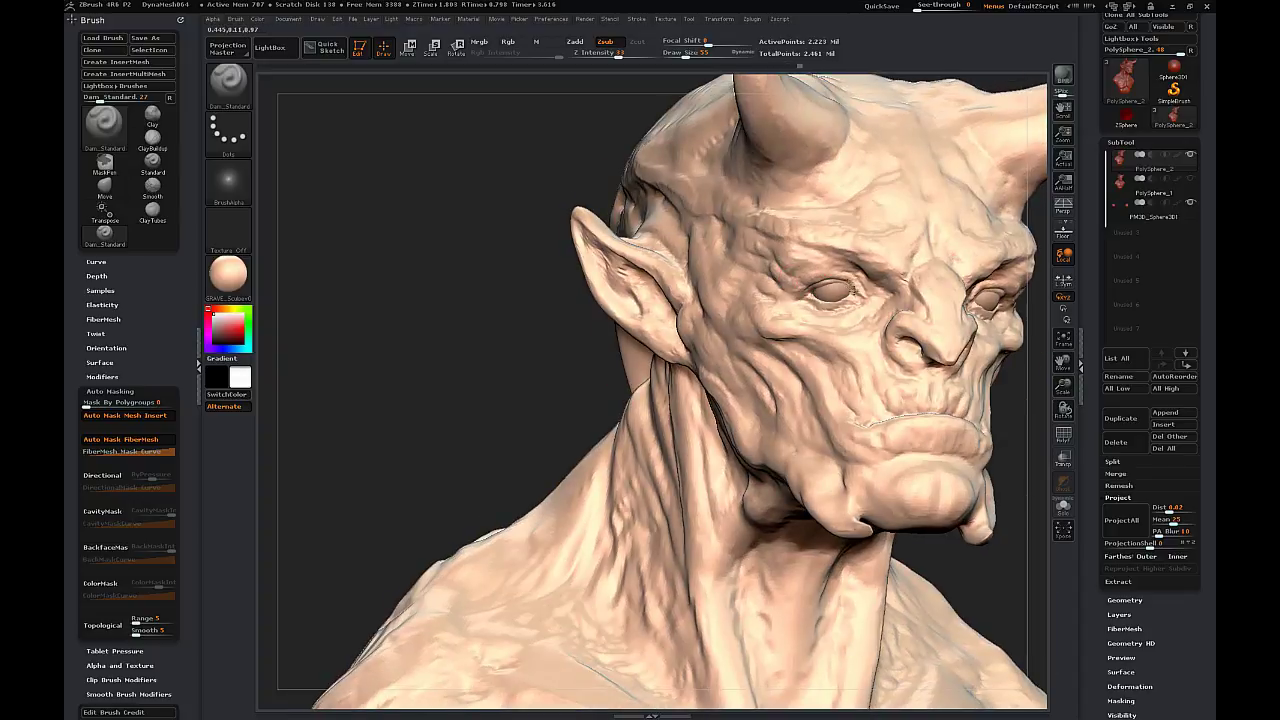
drag(855, 291, 856, 299)
- Reduce Dam_Standard to draw size 37, sharpen the eye's inner corner creases from several angles and smooth them
drag(568, 322, 485, 325)
key(s)
drag(858, 296, 853, 296)
drag(855, 294, 870, 304)
drag(500, 355, 618, 371)
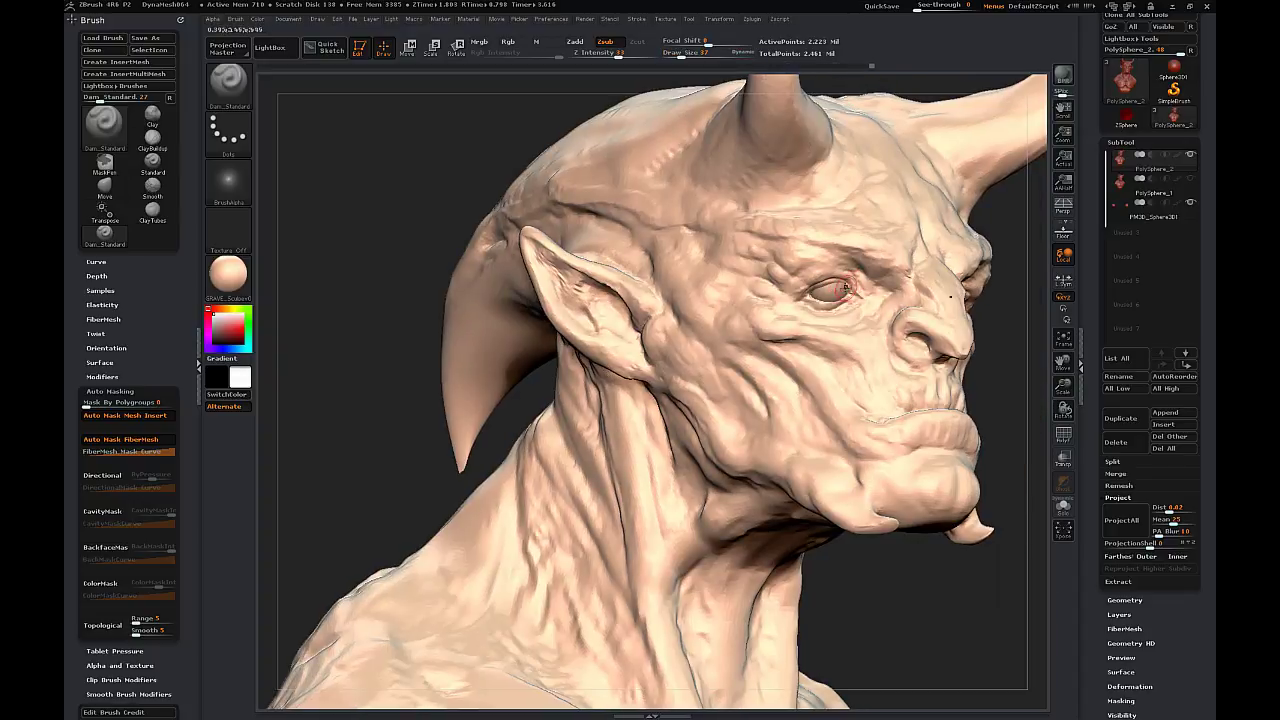
mouse_move(863, 288)
mouse_down()
mouse_move(870, 300)
mouse_move(855, 292)
mouse_up()
drag(439, 380, 816, 297)
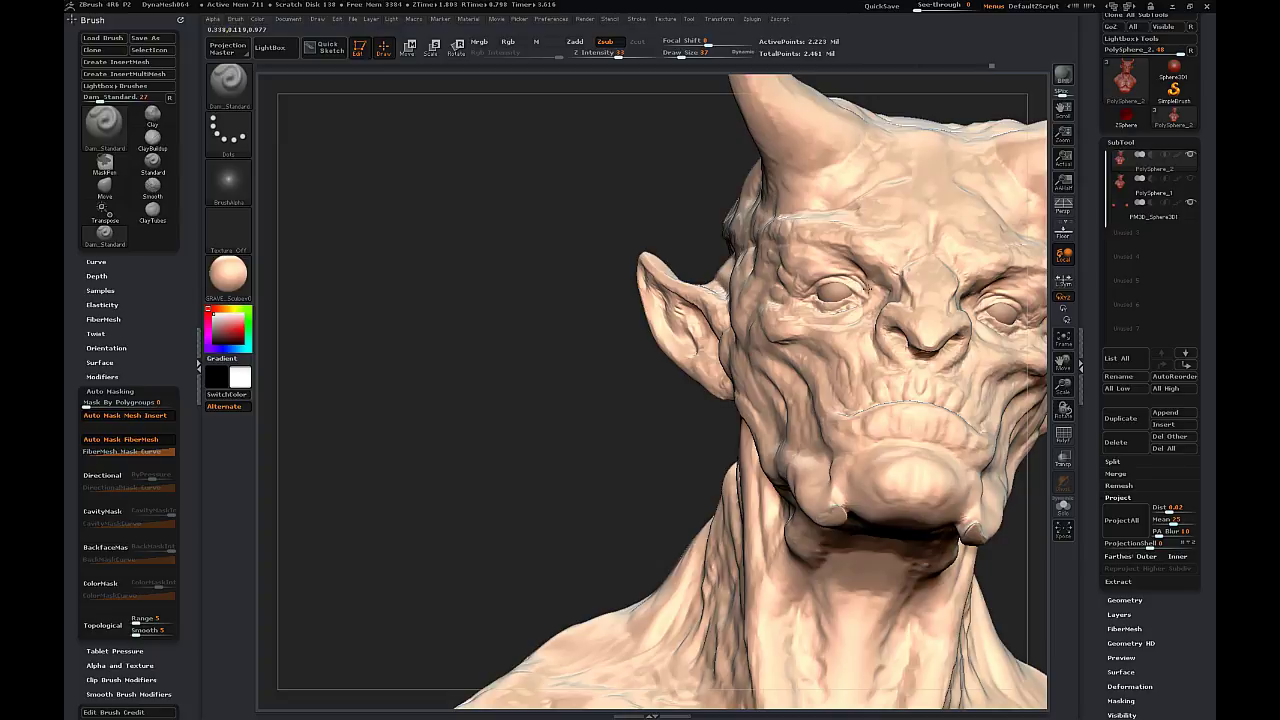
shift+drag(868, 290, 854, 294)
- Build up the upper eyelid and the skin at the outer corner of the eye with the ClayTubes brush
mouse_move(500, 412)
mouse_down()
mouse_move(981, 378)
mouse_move(843, 282)
mouse_up()
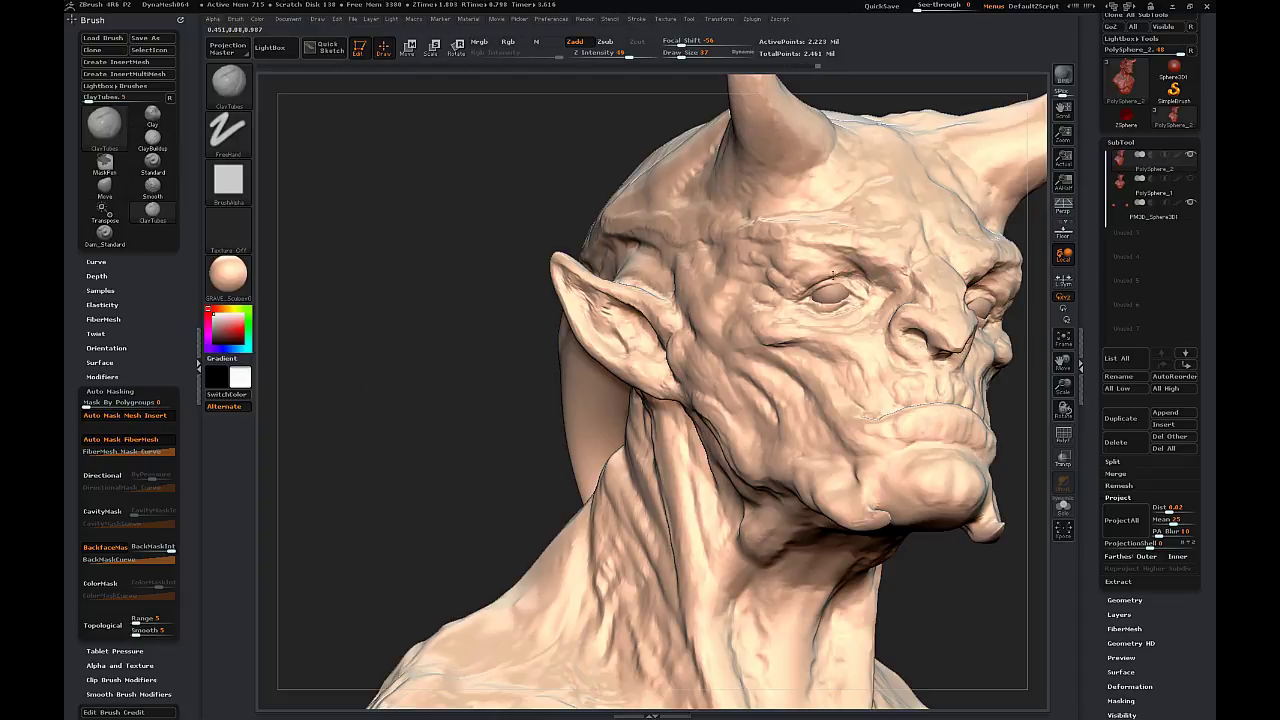
drag(843, 268, 831, 274)
drag(505, 383, 426, 406)
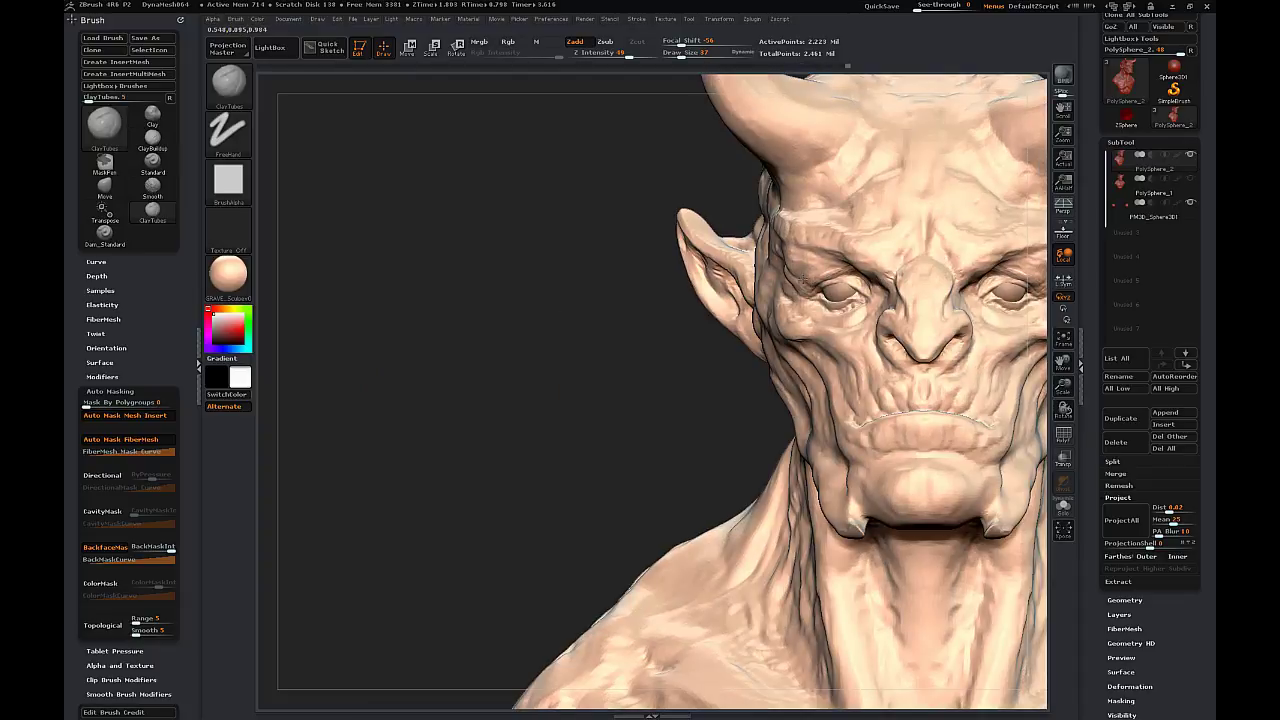
drag(802, 281, 790, 276)
drag(430, 400, 515, 388)
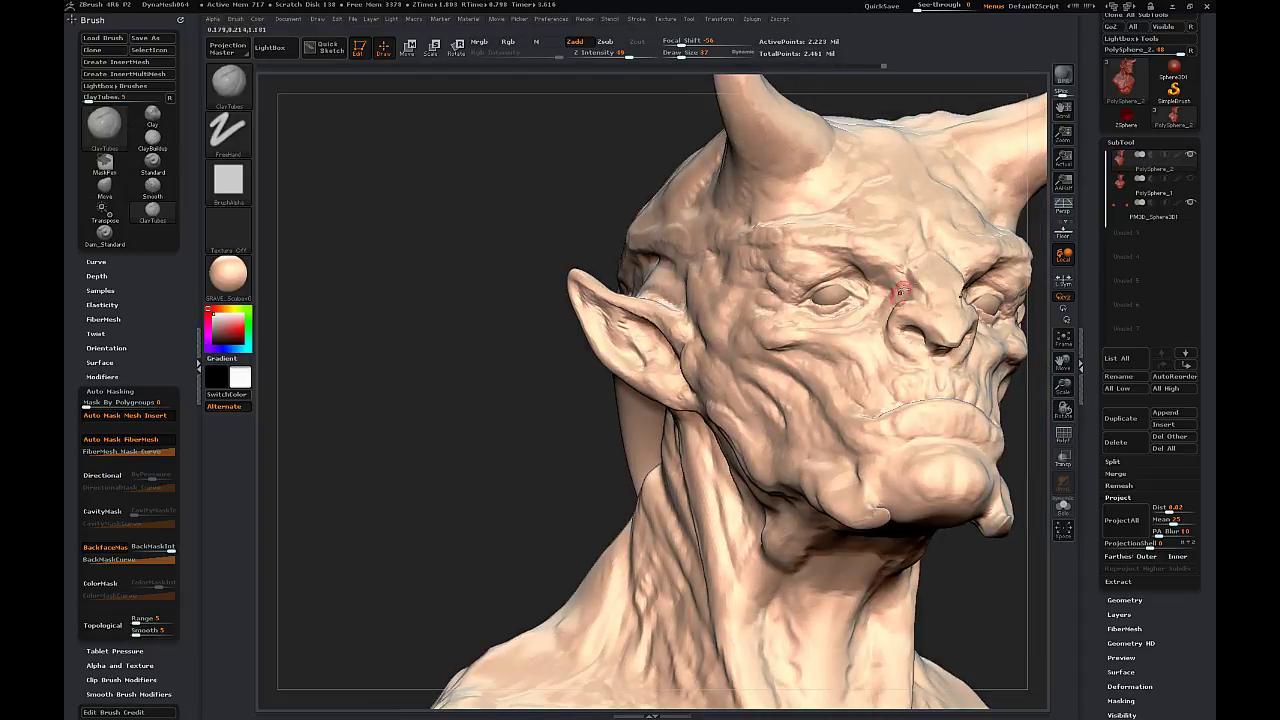
drag(492, 386, 545, 412)
- Build up the folds from the nostril past the mouth corner to the jaw spike with ClayTubes
drag(894, 362, 876, 410)
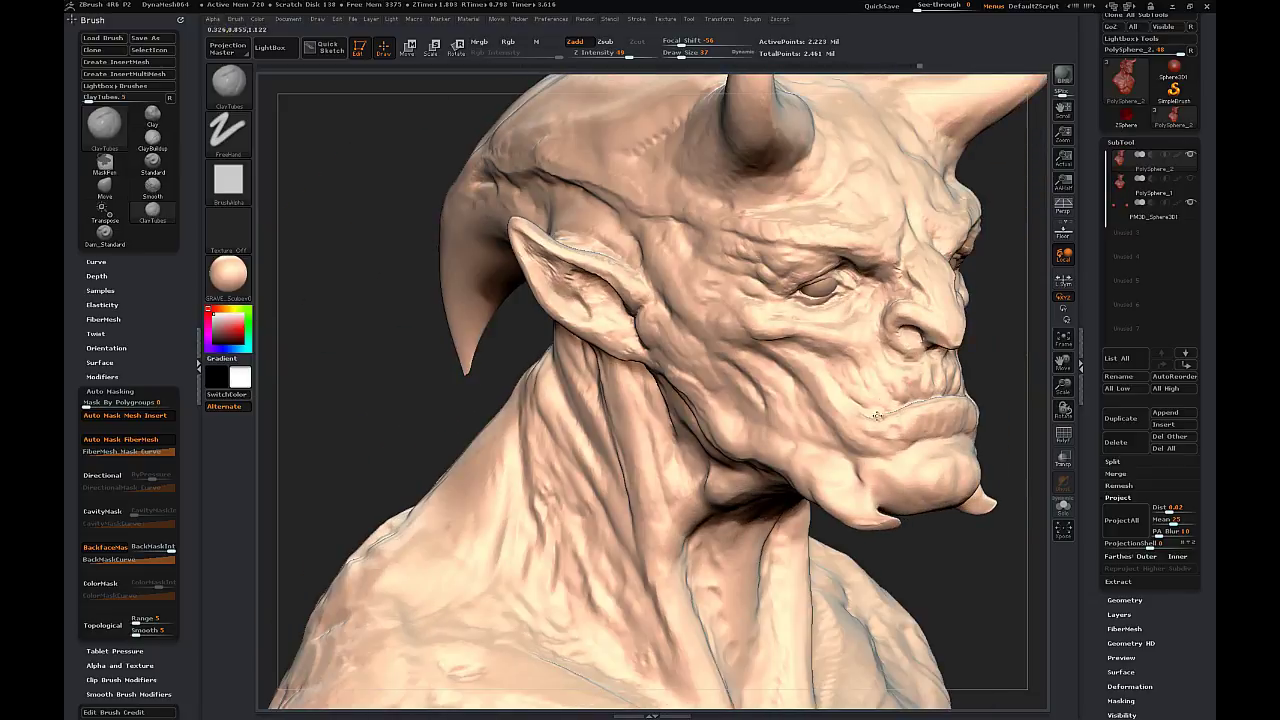
drag(400, 310, 375, 385)
mouse_move(881, 427)
mouse_down()
mouse_move(905, 418)
mouse_move(874, 472)
mouse_up()
mouse_move(400, 345)
mouse_down()
mouse_move(556, 291)
mouse_move(541, 295)
mouse_up()
drag(887, 450, 869, 488)
drag(1004, 388, 952, 452)
drag(864, 488, 874, 528)
mouse_move(852, 496)
mouse_down()
mouse_move(888, 538)
mouse_move(860, 500)
mouse_up()
mouse_move(834, 480)
mouse_down()
mouse_move(848, 490)
mouse_move(830, 484)
mouse_up()
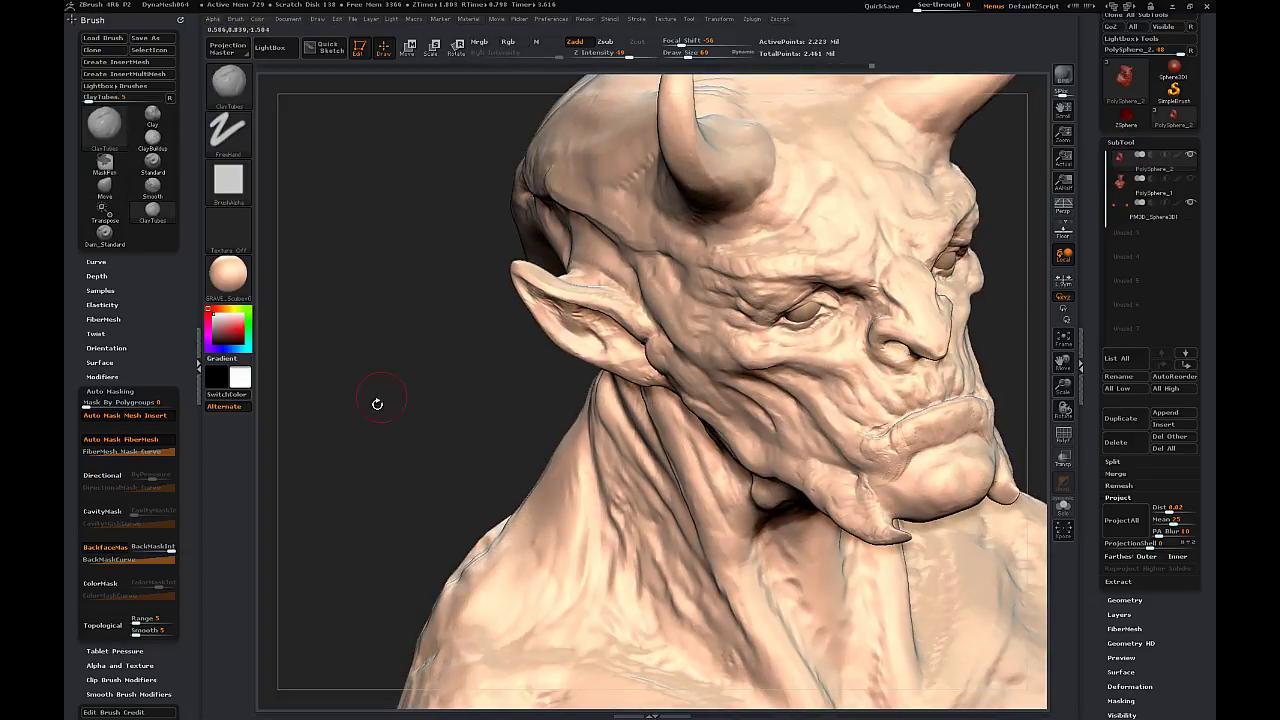
- Sculpt the inner folds and lower edge of the pointed ear with ClayTubes, and smooth them
drag(374, 406, 540, 350)
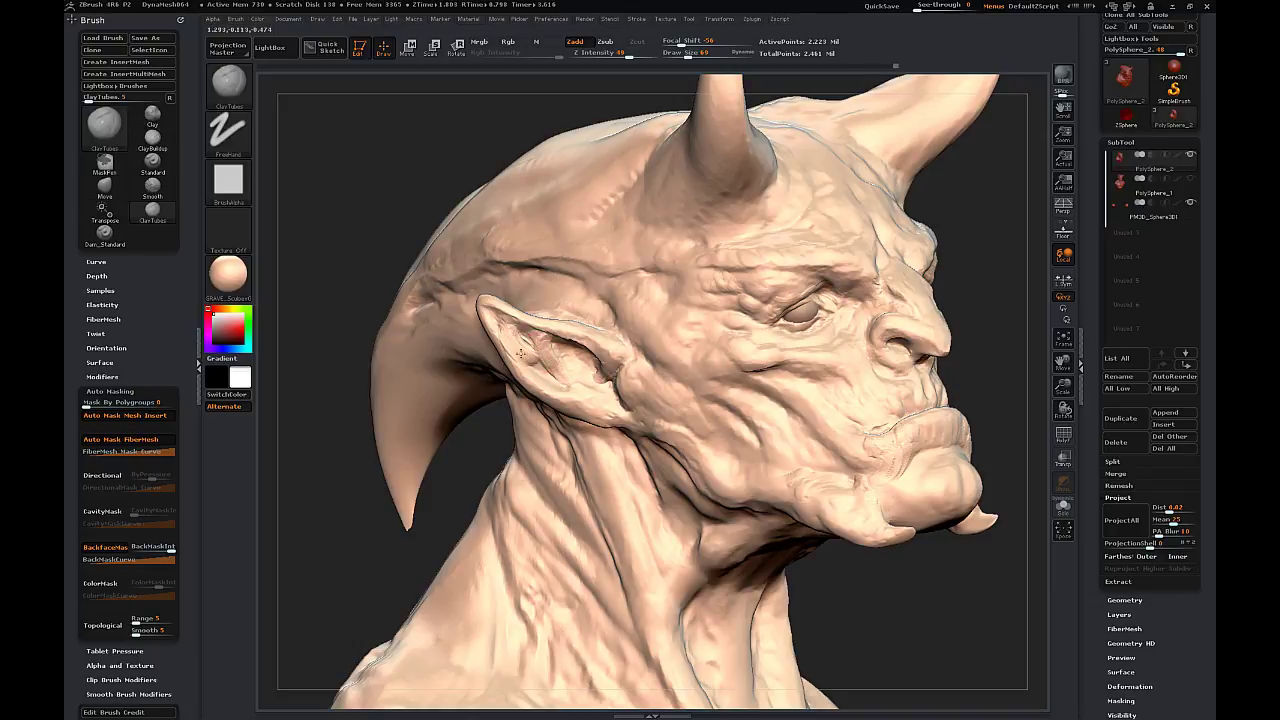
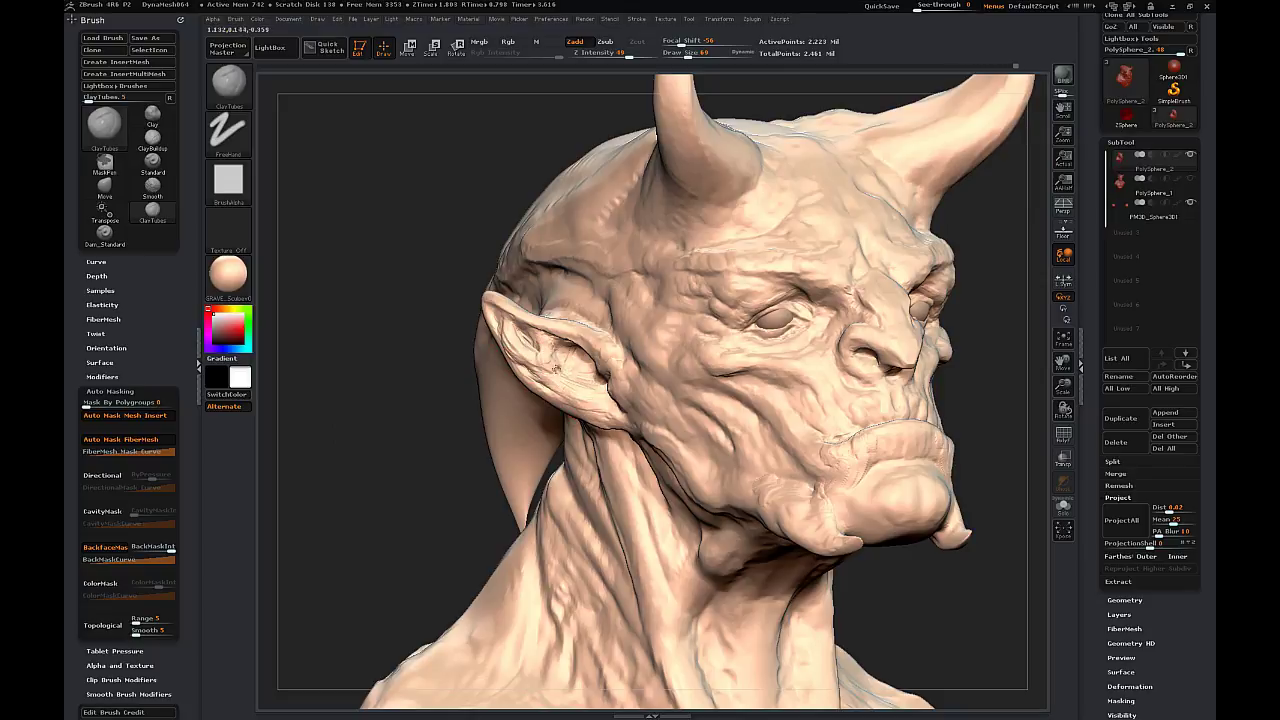
shift+drag(556, 368, 510, 340)
drag(345, 320, 430, 285)
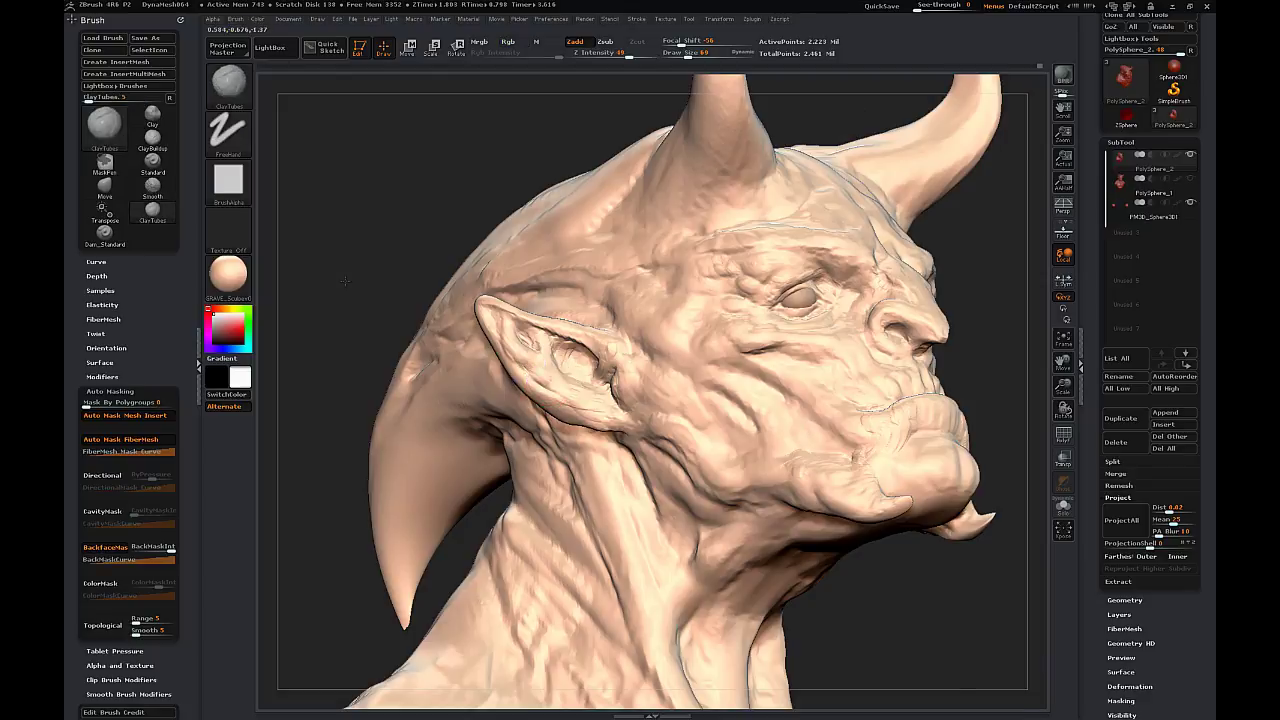
drag(345, 281, 280, 300)
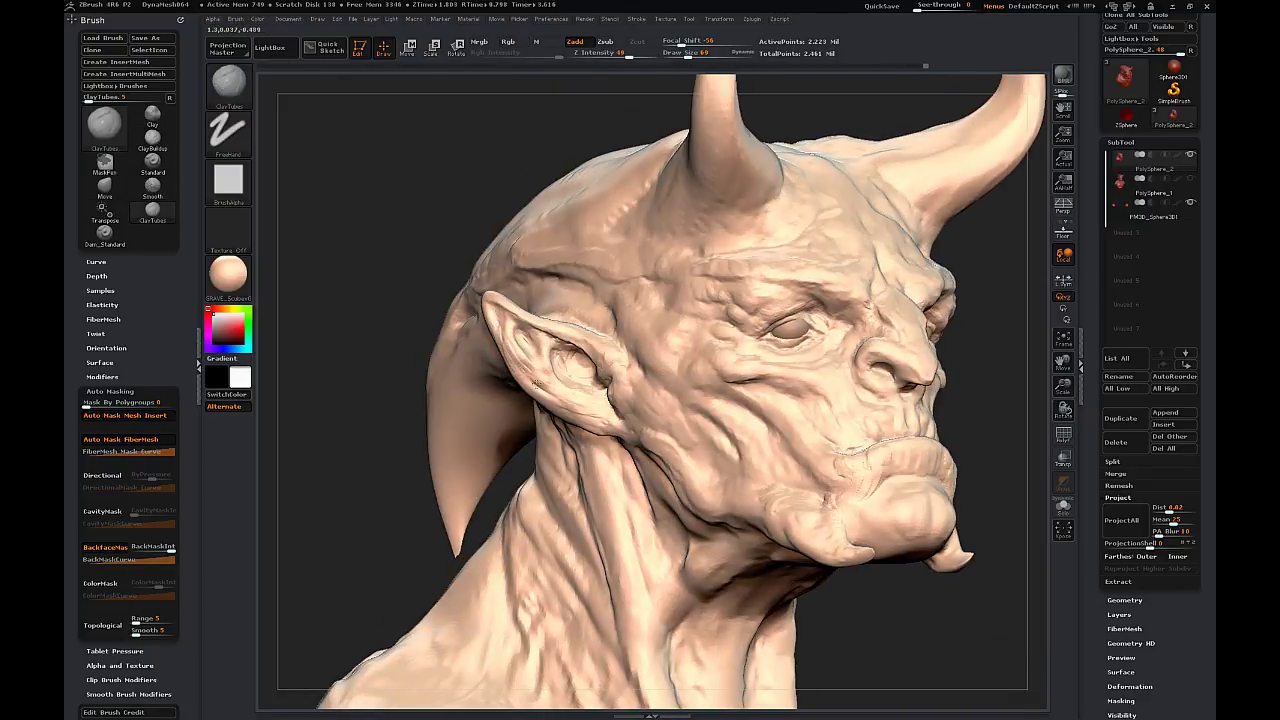
mouse_move(571, 411)
mouse_down()
mouse_move(620, 433)
mouse_move(591, 420)
mouse_up()
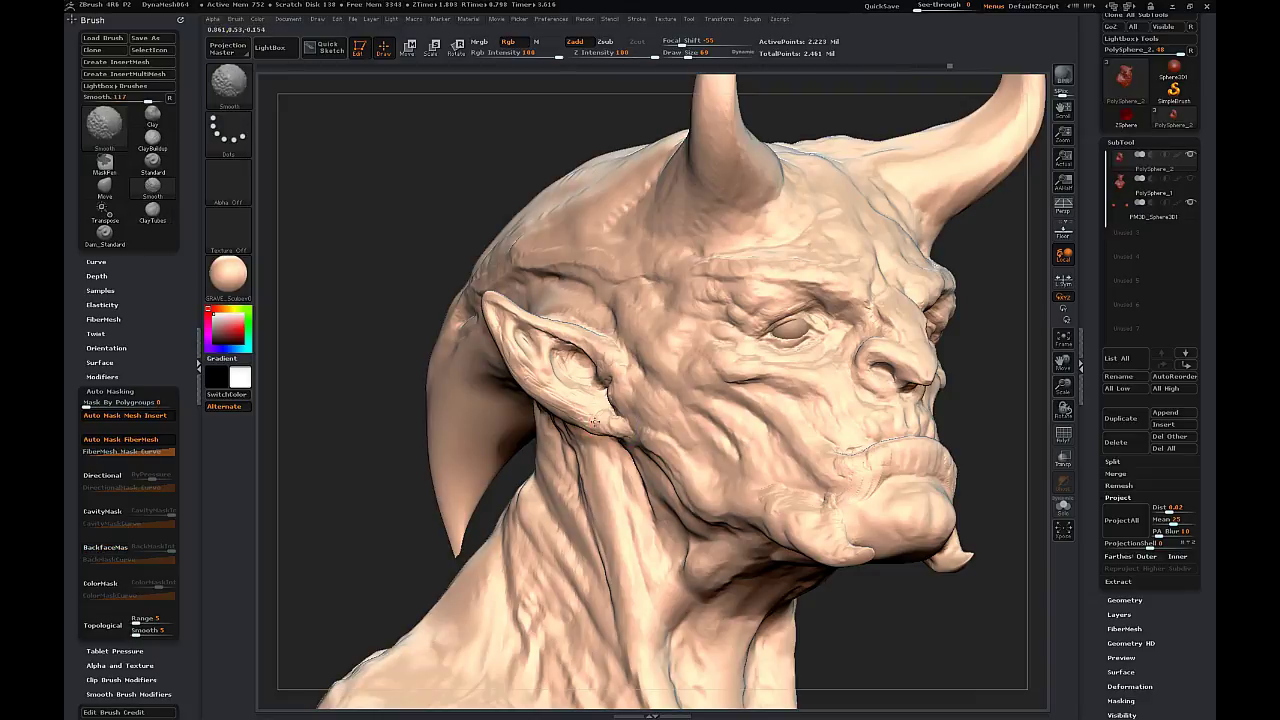
mouse_move(425, 260)
mouse_down()
mouse_move(337, 269)
mouse_move(522, 240)
mouse_move(645, 361)
mouse_move(620, 366)
mouse_move(610, 390)
mouse_up()
drag(760, 440, 720, 375)
drag(612, 375, 602, 432)
- Add ClayTubes forms above the ear and on the forehead below the horn, smoothing the transitions
drag(829, 348, 700, 385)
drag(602, 323, 577, 331)
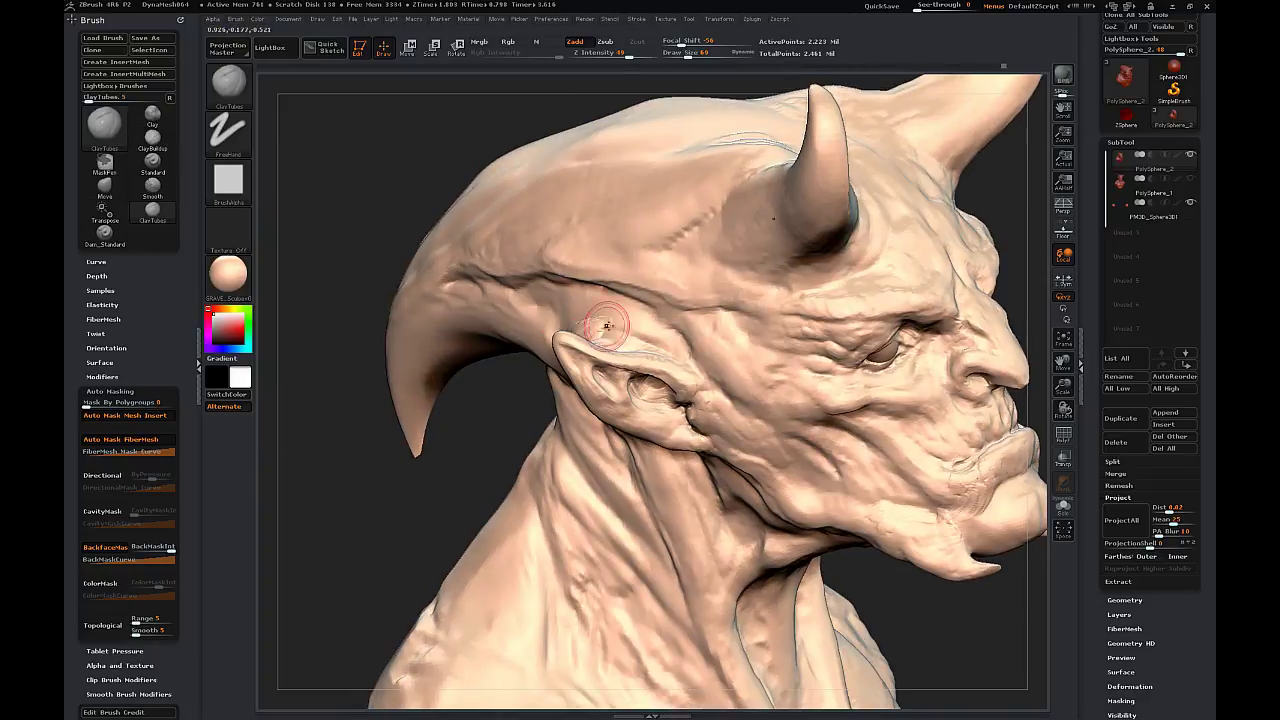
key(shift)
mouse_move(400, 560)
mouse_down()
mouse_move(560, 520)
mouse_move(400, 540)
mouse_up()
mouse_move(820, 286)
mouse_down()
mouse_move(864, 298)
mouse_move(849, 313)
mouse_up()
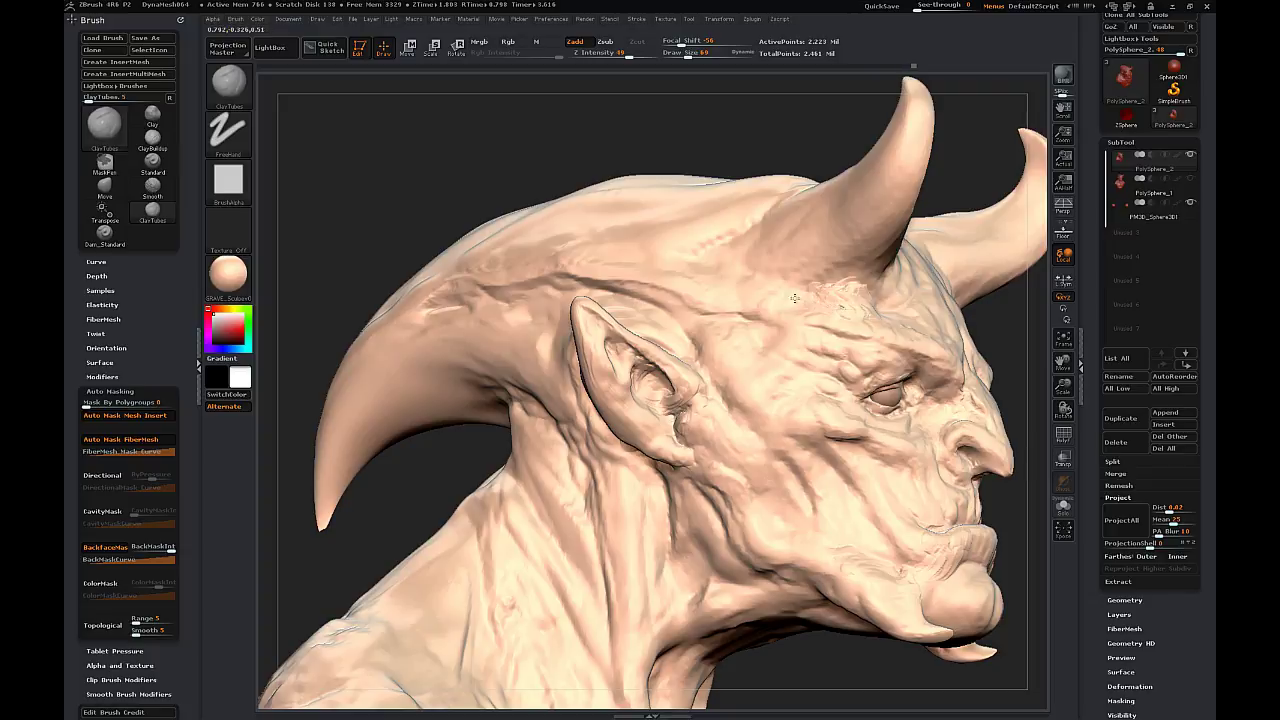
key(shift)
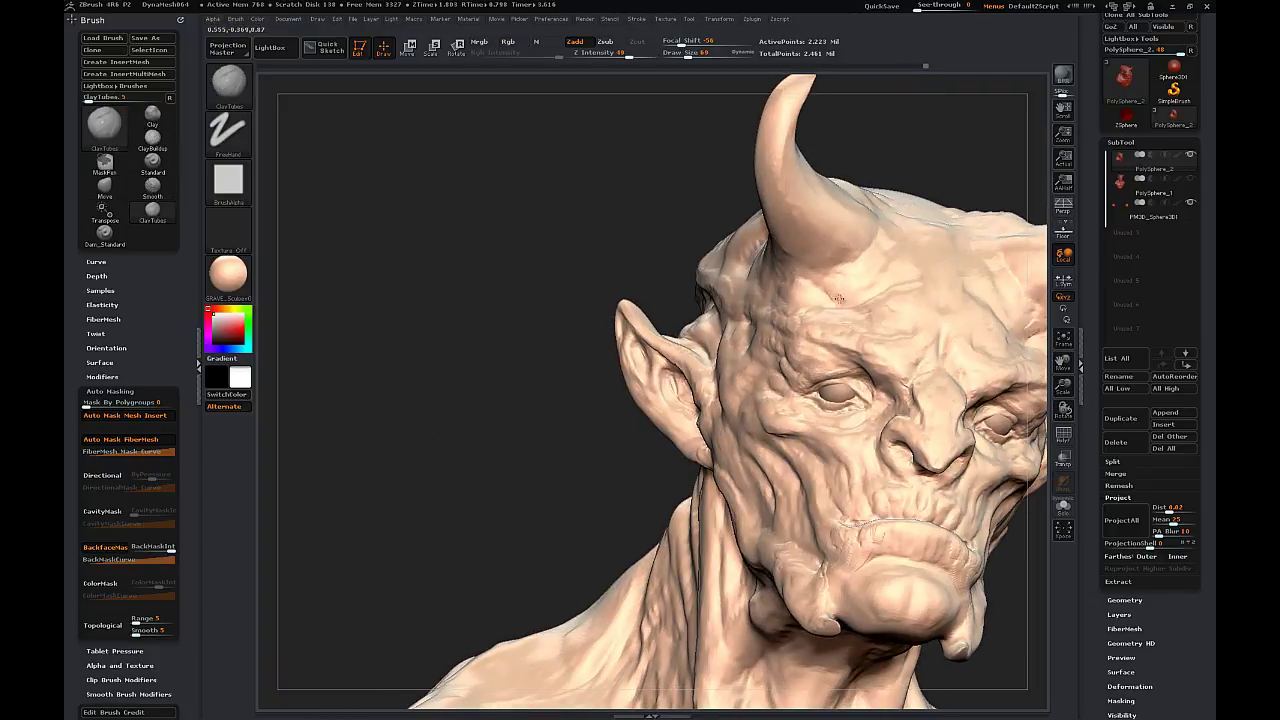
drag(839, 299, 856, 310)
key(shift)
drag(1064, 386, 1064, 296)
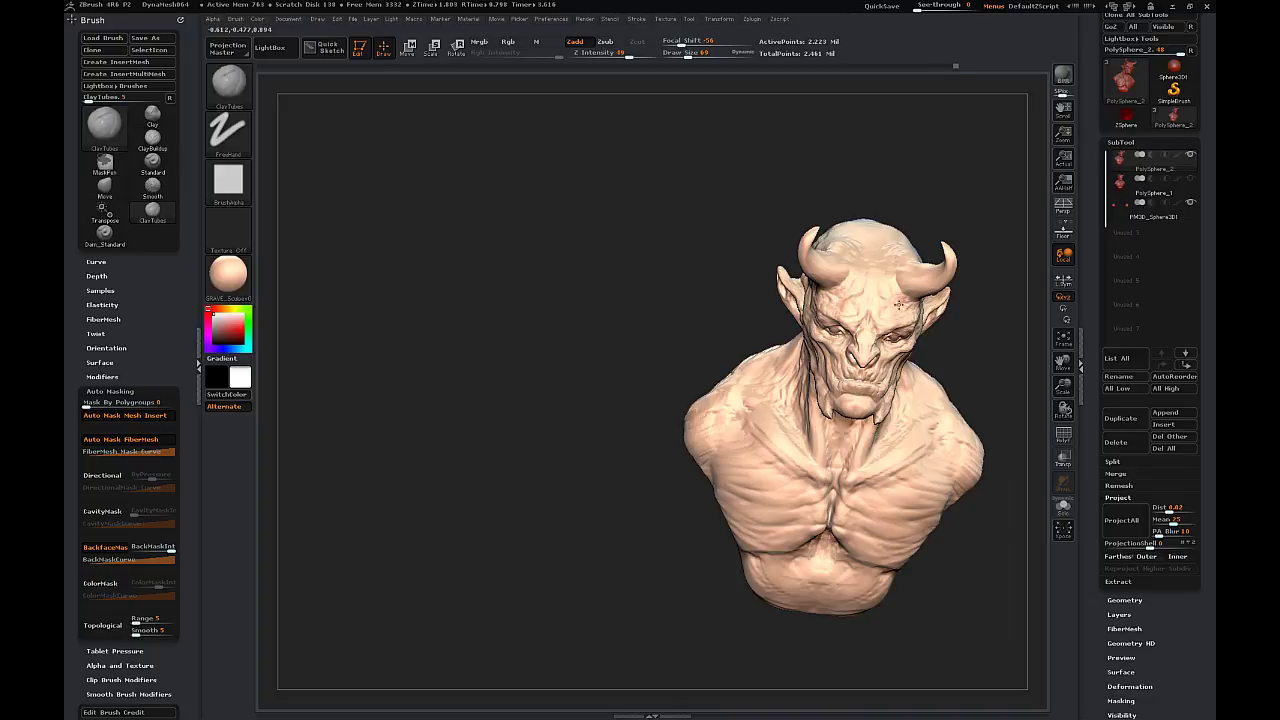
- Switch to the Move brush and reshape the nostril wing from the side and front
key(shift)
mouse_move(690, 345)
mouse_down()
mouse_move(651, 374)
mouse_move(725, 374)
mouse_up()
drag(1064, 386, 1042, 545)
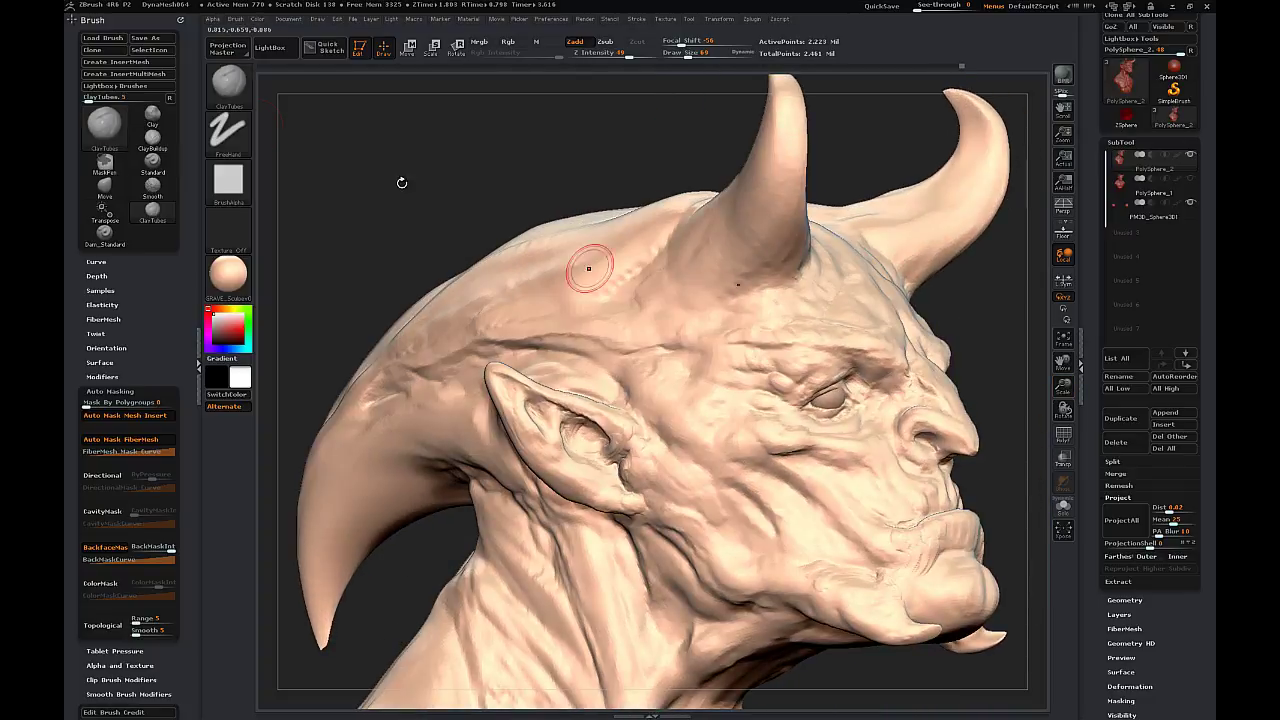
key(b)
key(m)
key(v)
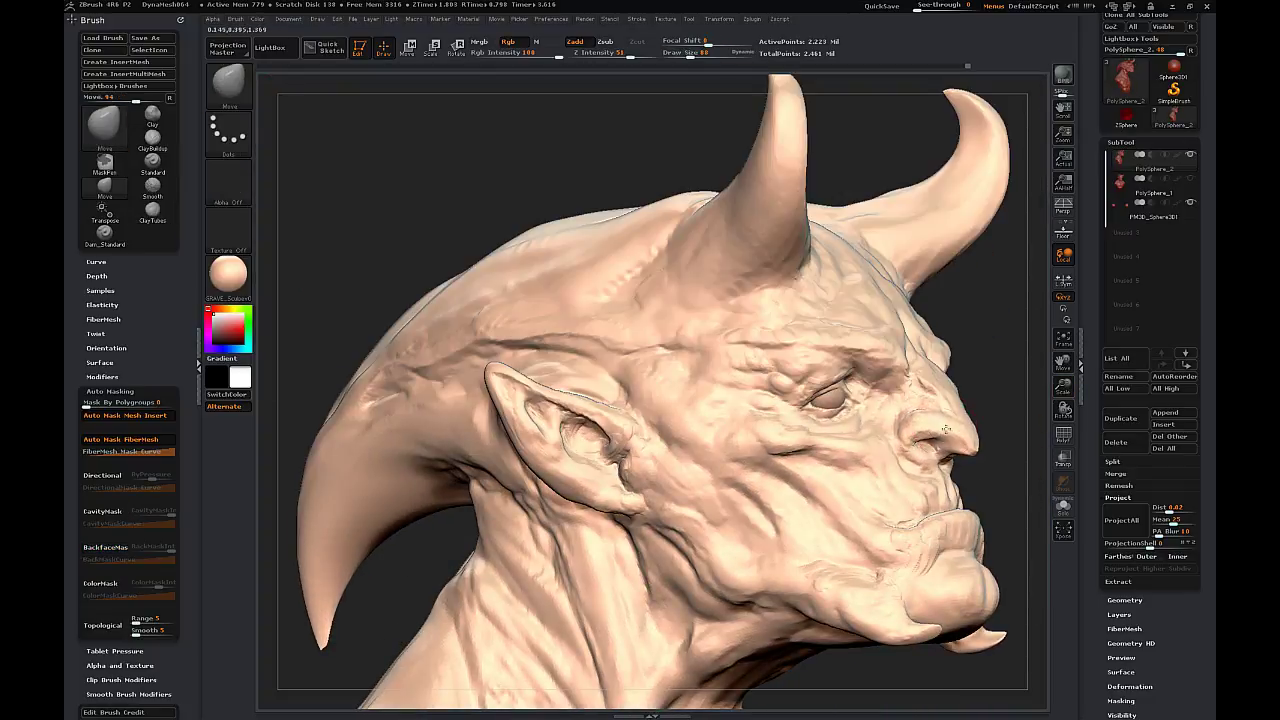
drag(946, 429, 933, 430)
drag(1012, 430, 838, 418)
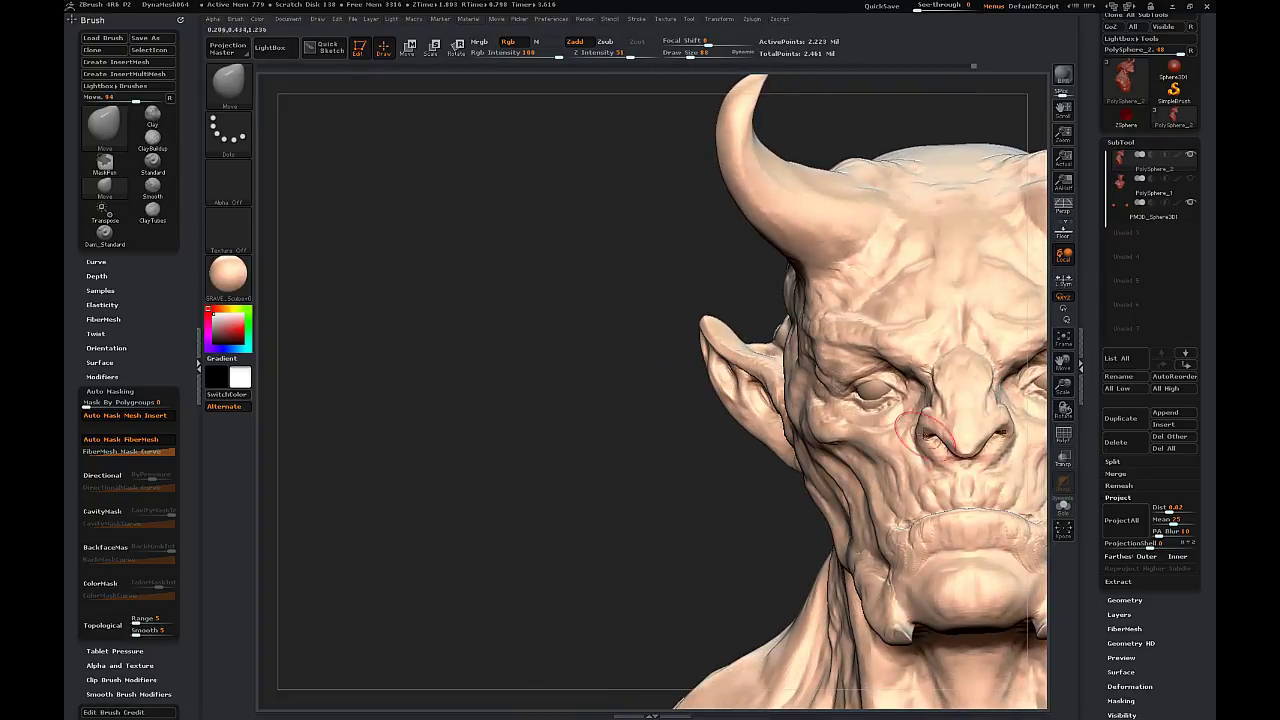
mouse_move(926, 434)
mouse_down()
mouse_move(936, 446)
mouse_move(932, 424)
mouse_move(920, 432)
mouse_move(928, 413)
mouse_up()
- Smooth the inner corner of the eye and adjust its shape with a smaller Move brush
key(s)
drag(606, 513, 780, 505)
drag(1063, 386, 1062, 440)
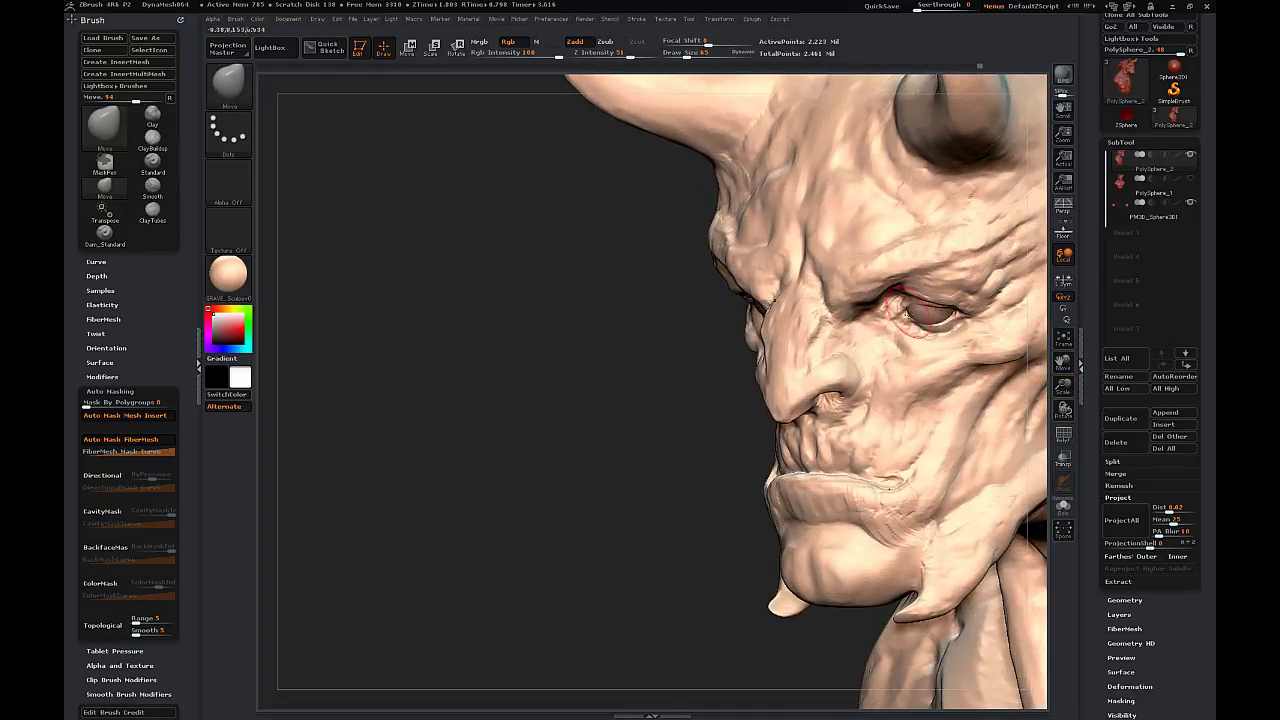
drag(622, 424, 690, 404)
mouse_move(912, 314)
shift+mouse_down()
mouse_move(936, 322)
mouse_move(926, 308)
mouse_move(893, 321)
shift+mouse_up()
drag(501, 533, 685, 515)
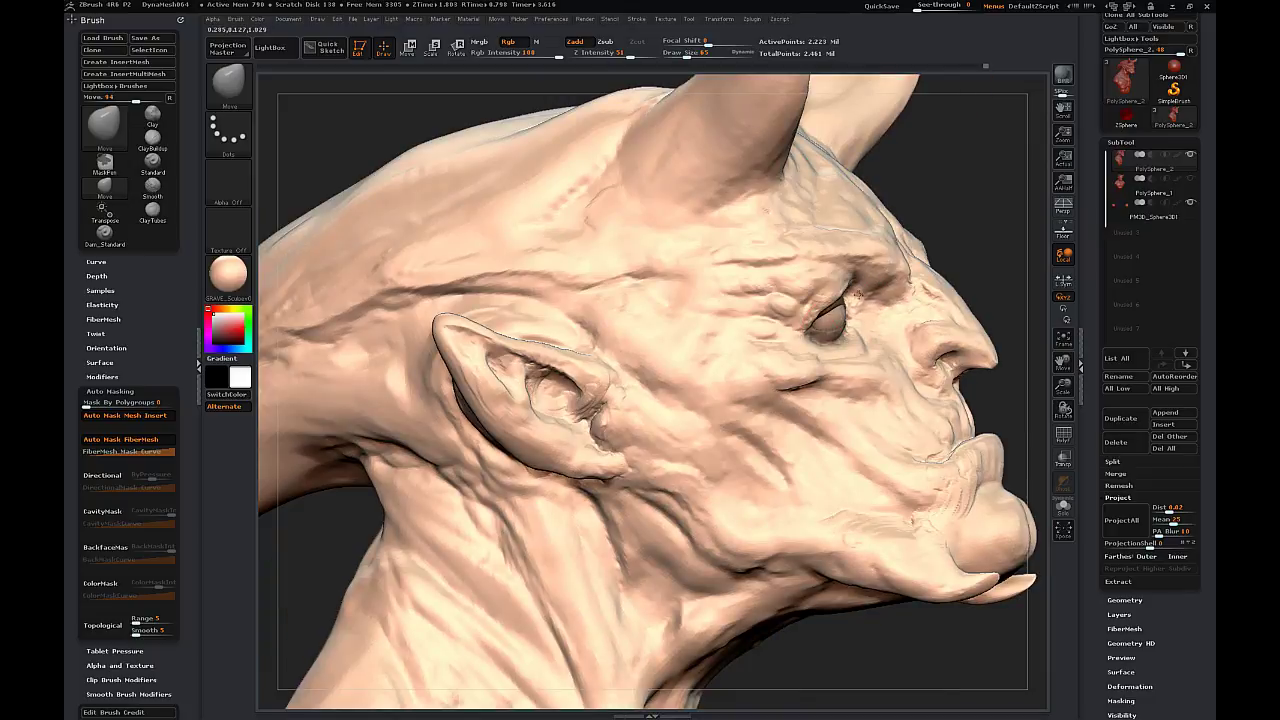
drag(975, 230, 775, 250)
drag(480, 440, 580, 430)
key(s)
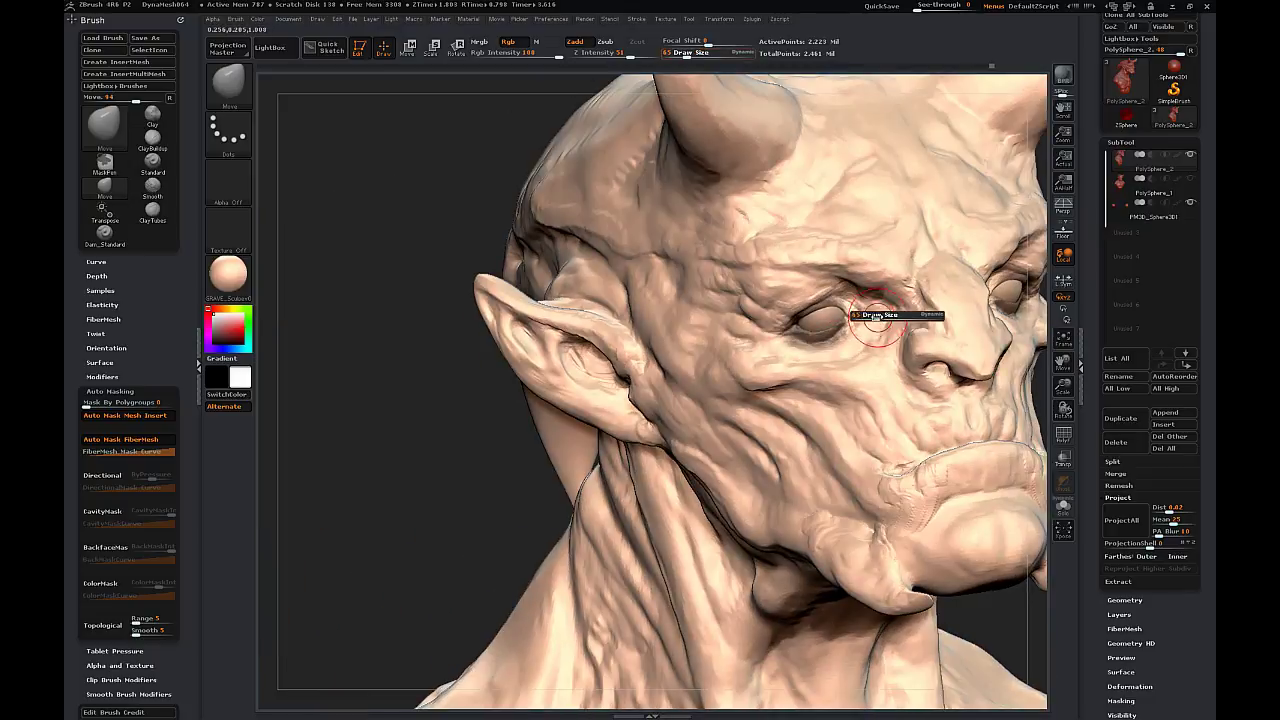
drag(863, 315, 862, 303)
mouse_move(475, 455)
mouse_down()
mouse_move(449, 486)
mouse_move(580, 465)
mouse_up()
- Carve fine creases between the eye's inner corner and the nose with Dam_Standard at draw size 40
key(b)
key(d)
key(s)
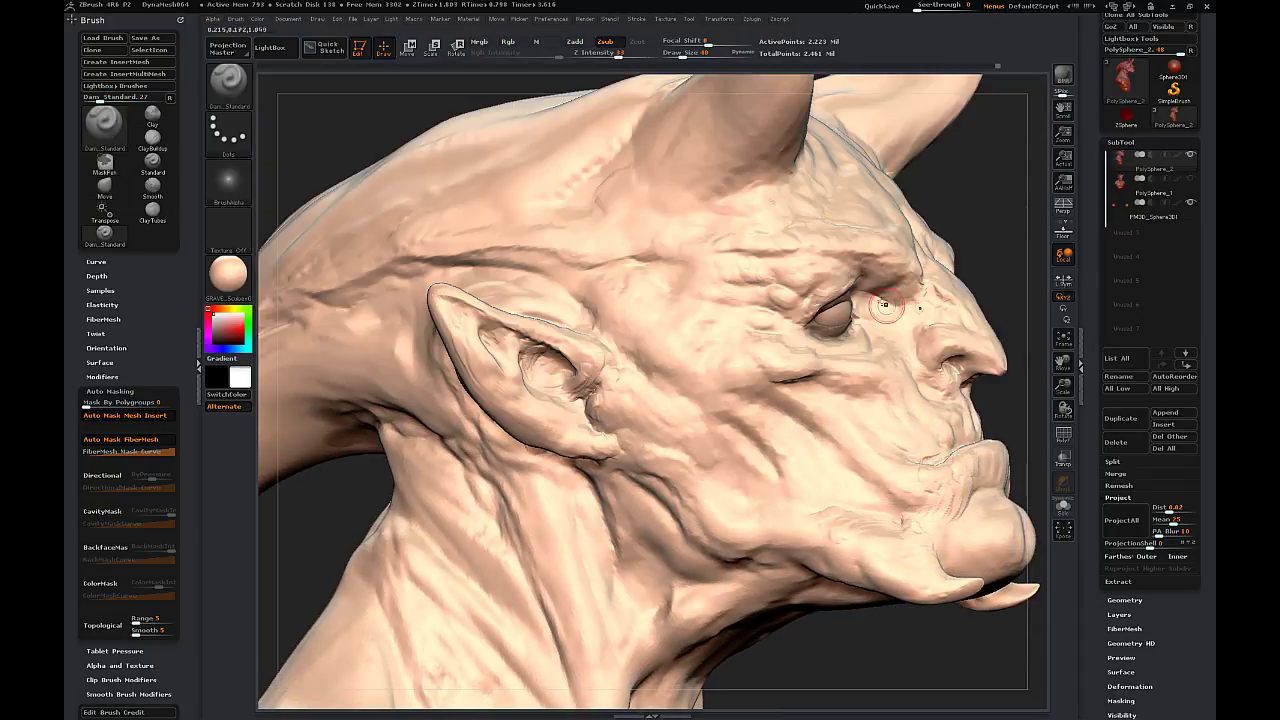
drag(985, 250, 856, 288)
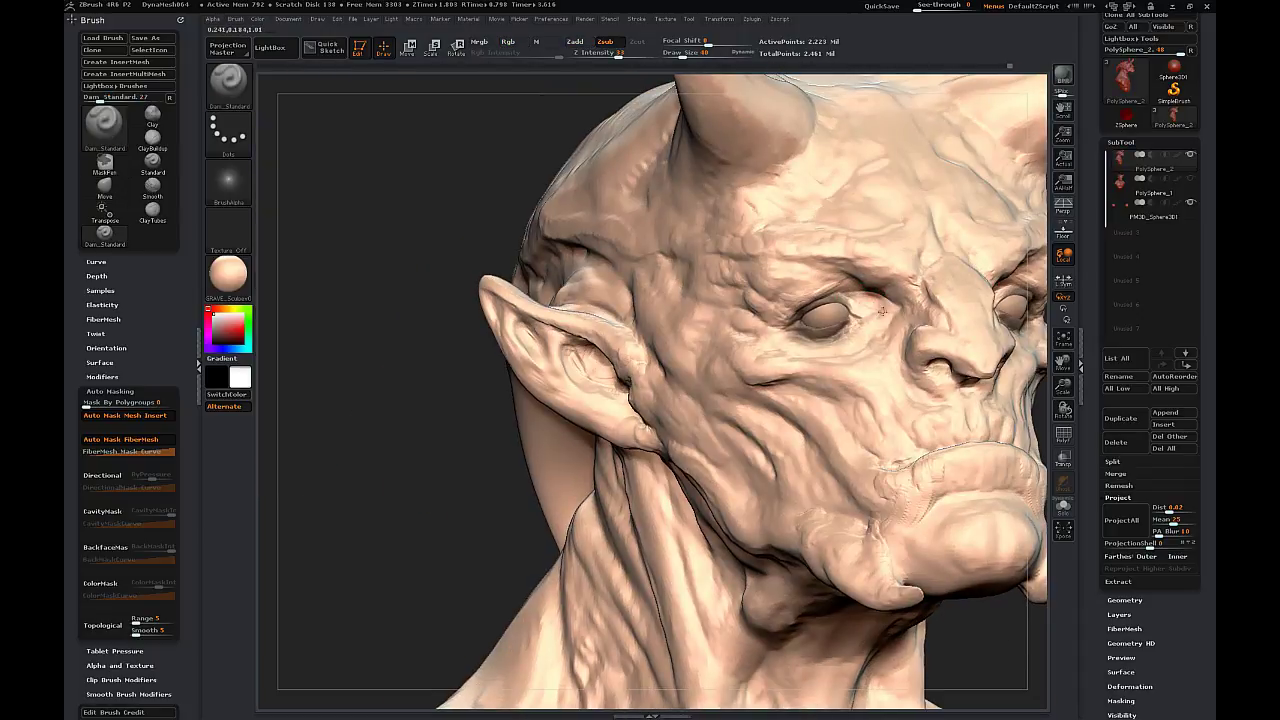
drag(405, 450, 300, 440)
mouse_move(420, 450)
mouse_down()
mouse_move(540, 450)
mouse_move(430, 445)
mouse_up()
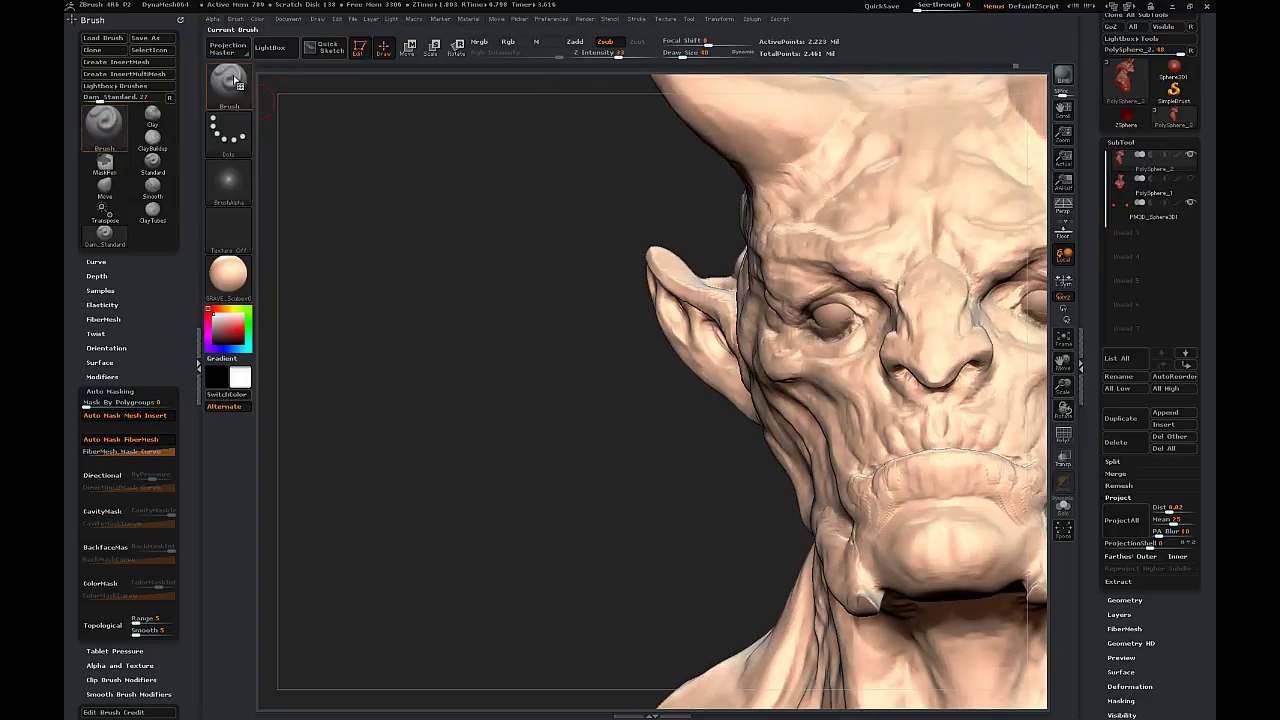
- Shift the skin between the inner eye corner and the nose bridge with the Move brush at draw size 76
key(b)
key(m)
key(v)
key(bracketright)
drag(876, 309, 894, 309)
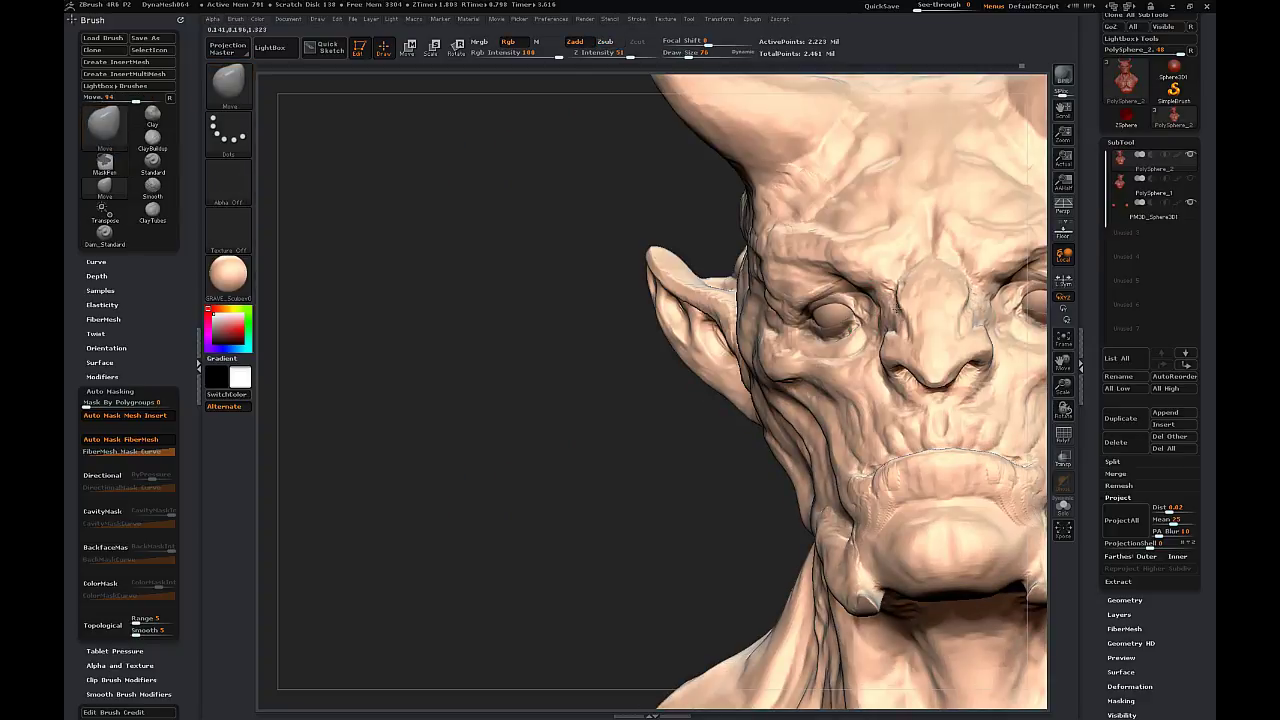
drag(597, 375, 725, 378)
- Reshape the chin and lower jaw in side view with a larger Move brush
drag(1060, 380, 1058, 305)
drag(1038, 356, 991, 354)
mouse_move(825, 355)
mouse_down()
mouse_move(963, 363)
mouse_move(865, 350)
mouse_move(960, 337)
mouse_move(968, 318)
mouse_up()
mouse_move(968, 318)
alt+mouse_down()
mouse_move(971, 457)
mouse_move(880, 458)
mouse_move(965, 448)
alt+mouse_up()
key(s)
click(885, 460)
drag(602, 348, 580, 352)
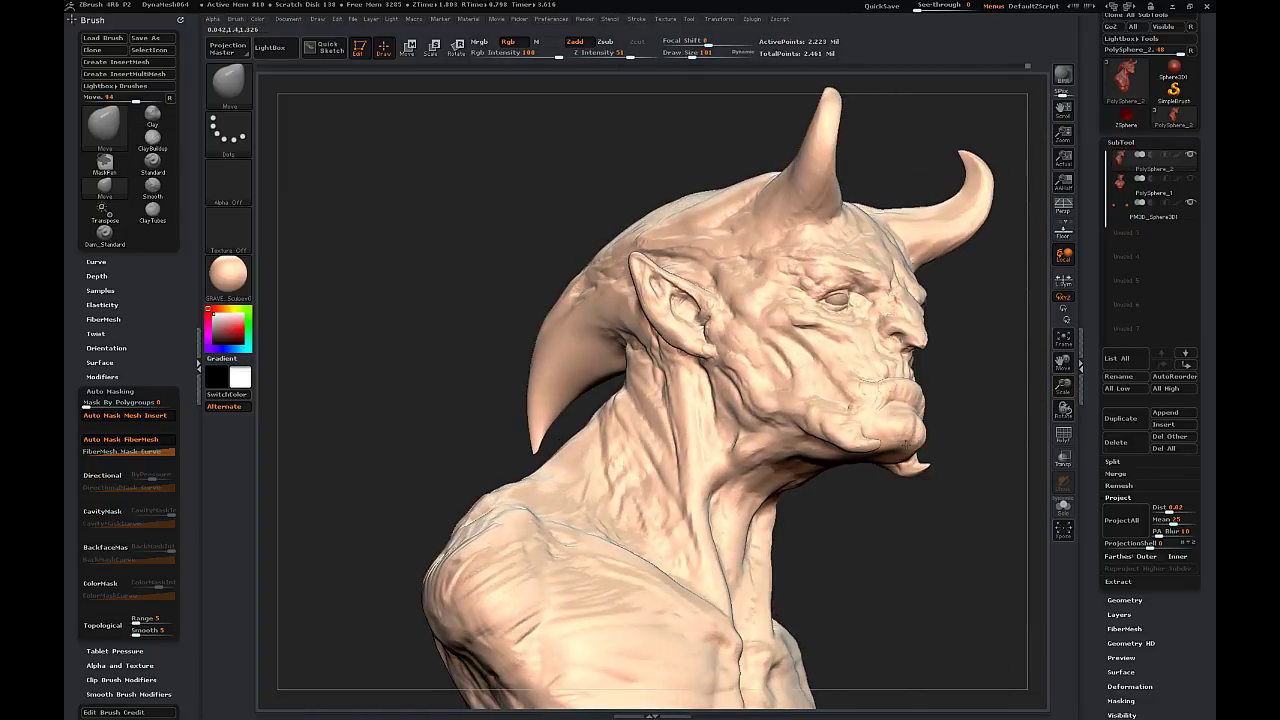
mouse_move(970, 440)
mouse_down()
mouse_move(905, 455)
mouse_move(940, 450)
mouse_up()
drag(906, 425, 894, 417)
mouse_move(971, 392)
mouse_down()
mouse_move(982, 394)
mouse_move(895, 398)
mouse_move(988, 392)
mouse_up()
- Build up and soften the skin over the shoulders, collarbones and neck with the Clay brush
click(229, 86)
click(346, 152)
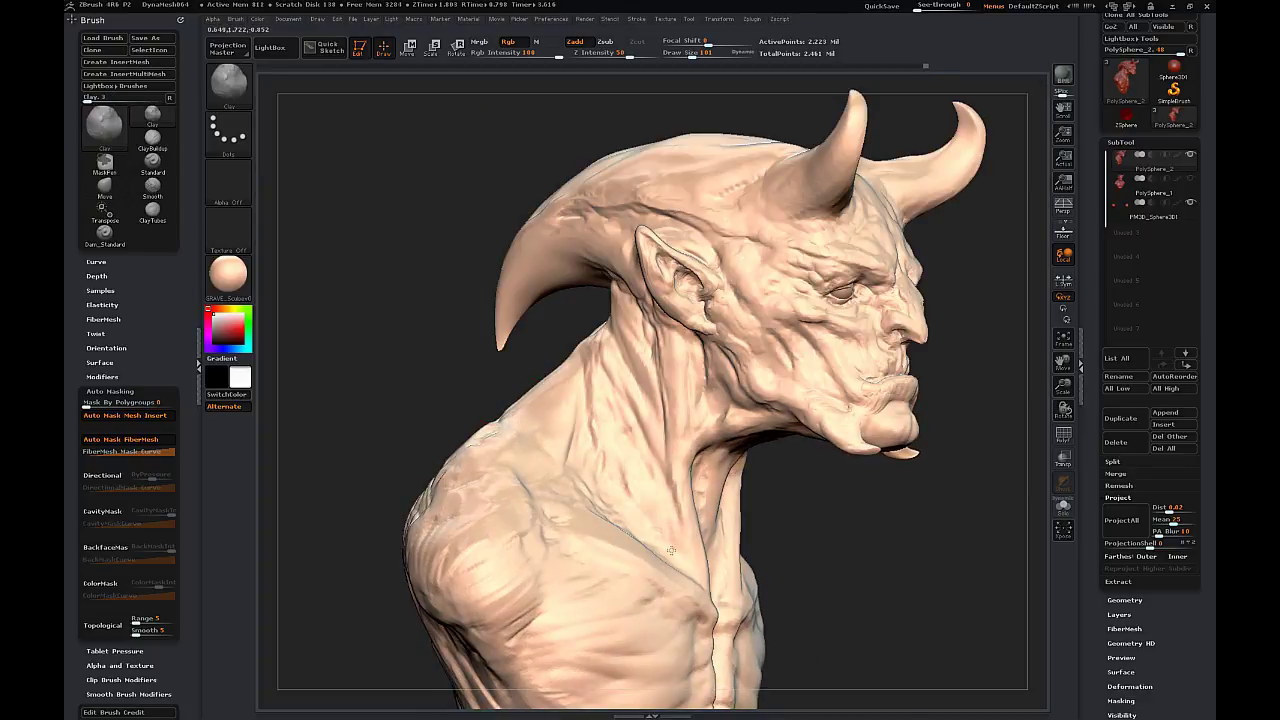
drag(900, 545, 812, 535)
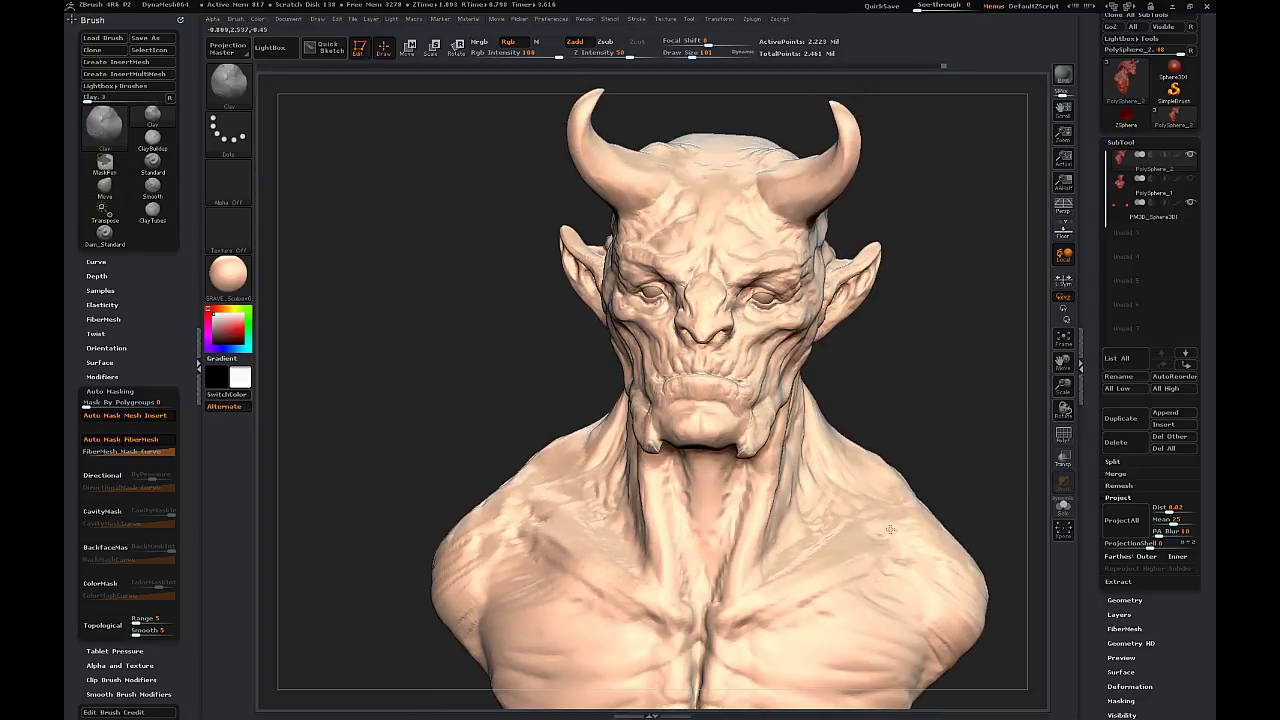
key(shift)
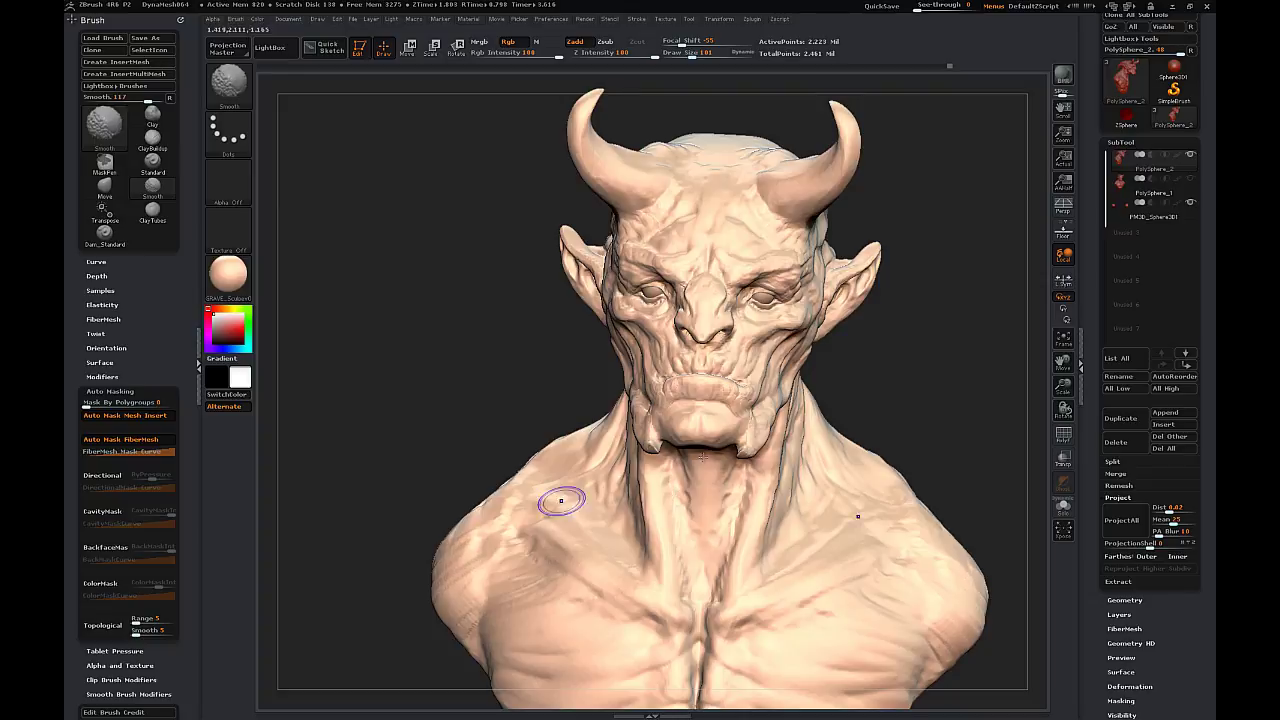
drag(935, 470, 766, 520)
drag(770, 408, 997, 418)
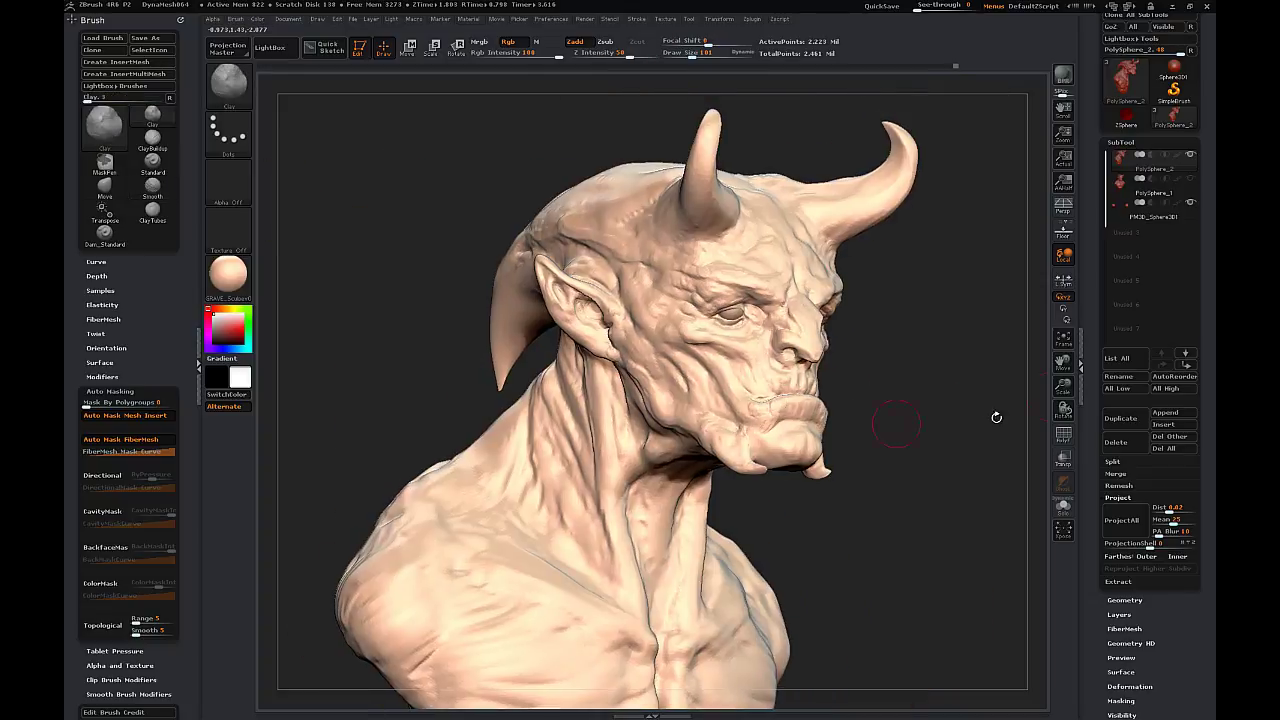
drag(565, 412, 555, 458)
- Carve neck and shoulder creases with Dam_Standard and smooth the surrounding skin
click(229, 86)
click(386, 118)
drag(586, 527, 568, 470)
mouse_move(568, 470)
shift+mouse_down()
mouse_move(576, 501)
mouse_move(550, 408)
mouse_move(572, 370)
shift+mouse_up()
drag(410, 395, 509, 397)
shift+drag(393, 518, 455, 541)
- Deepen the grooves under the chest muscles with Dam_Standard at a larger draw size
drag(950, 360, 780, 360)
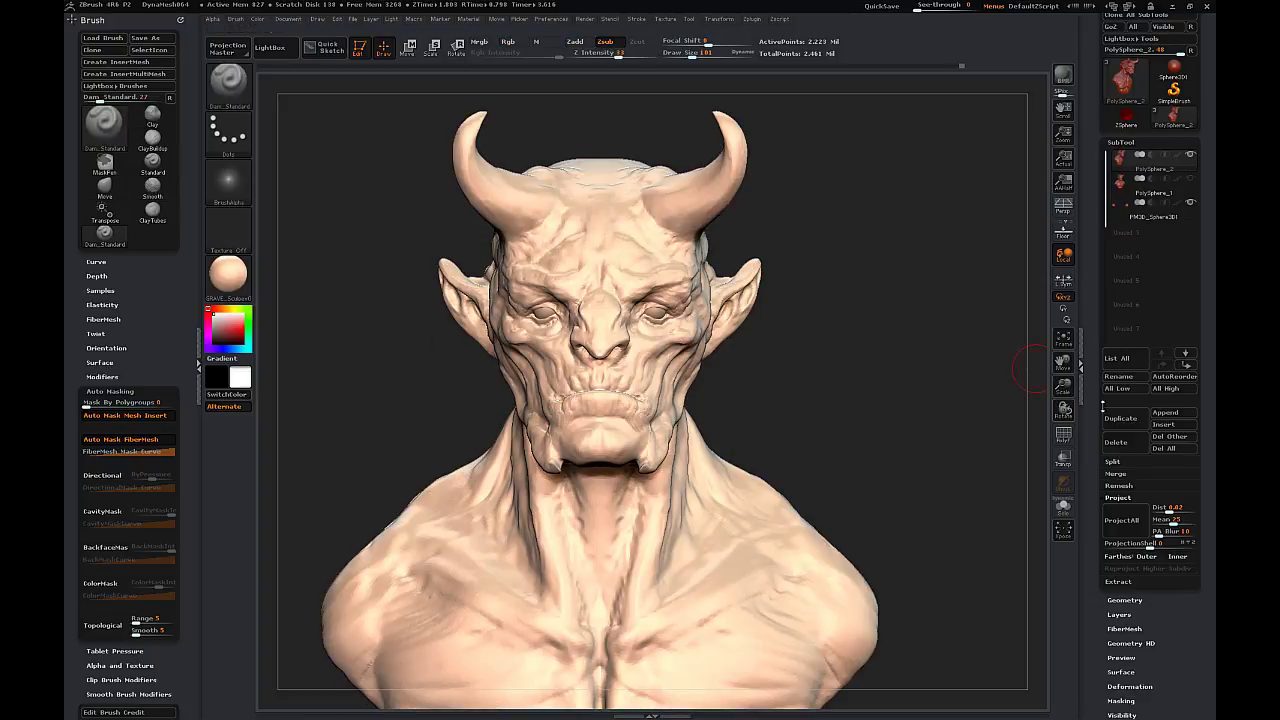
drag(1063, 386, 1063, 300)
drag(1064, 363, 1180, 345)
drag(939, 463, 878, 435)
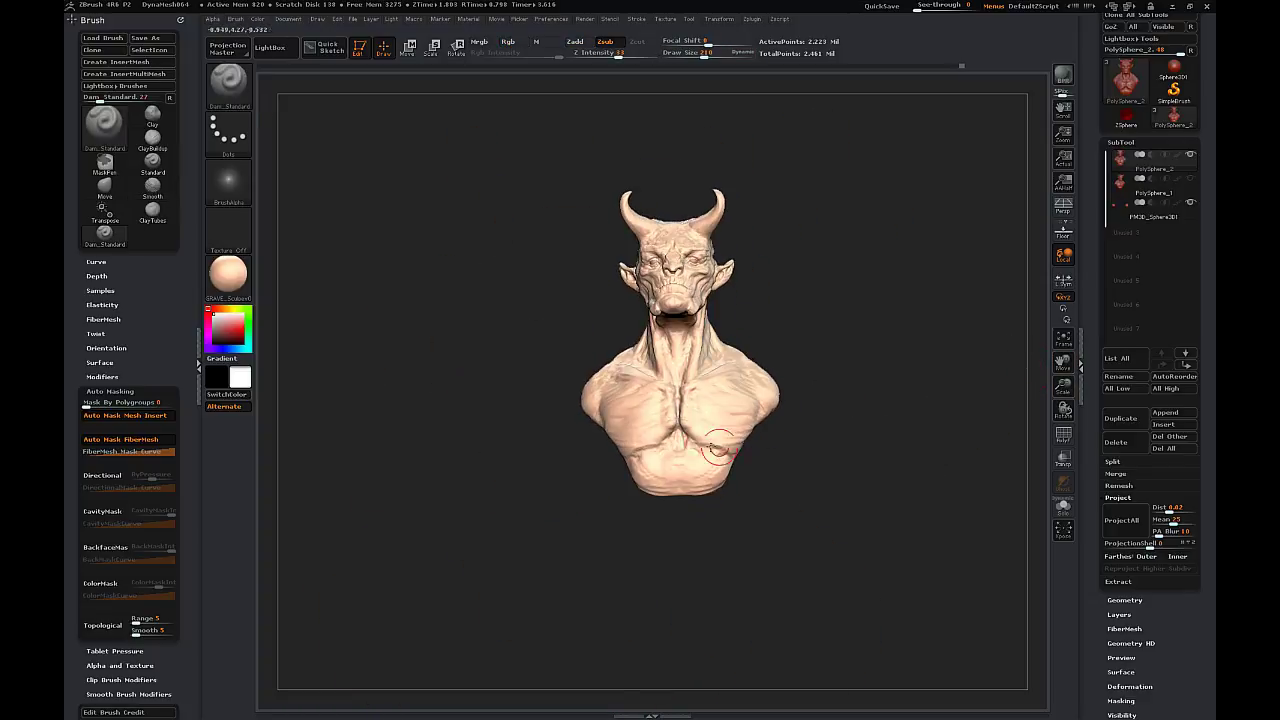
drag(718, 448, 702, 448)
mouse_move(848, 453)
mouse_down()
mouse_move(775, 468)
mouse_move(856, 472)
mouse_up()
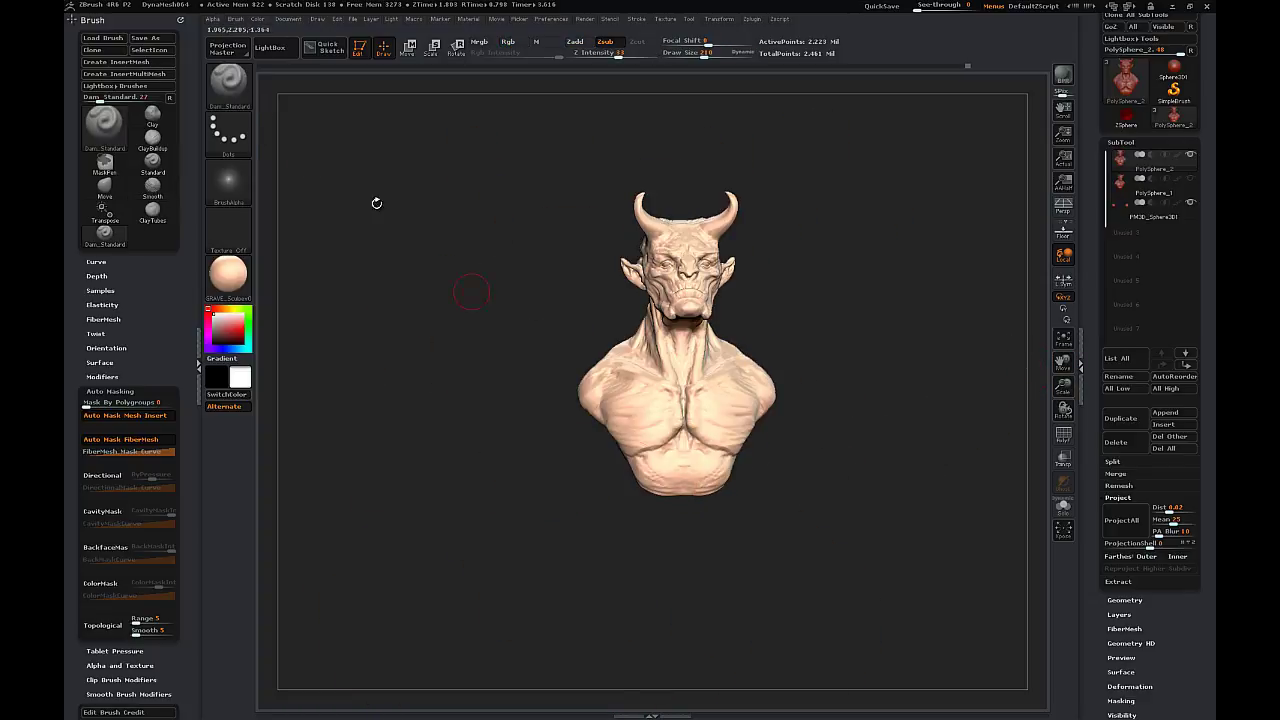
- Add muscle volume to the upper abdomen with ClayTubes and smooth it
click(228, 85)
click(432, 150)
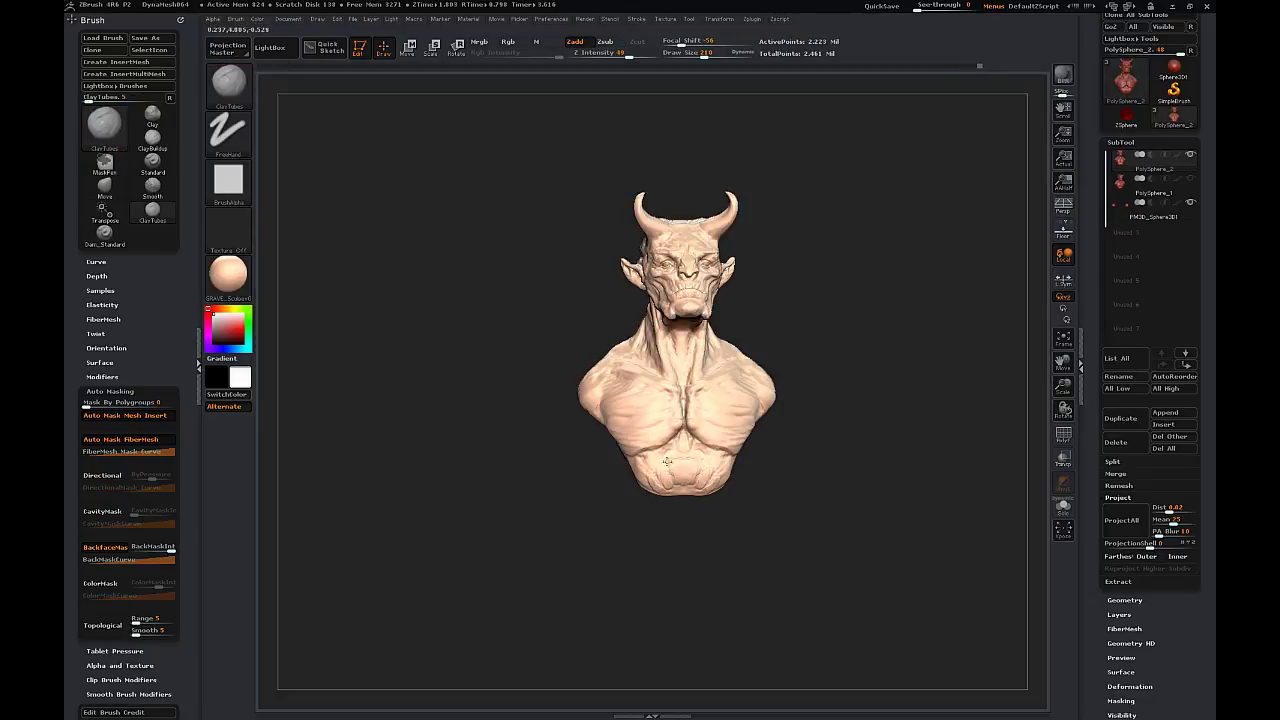
drag(679, 447, 634, 452)
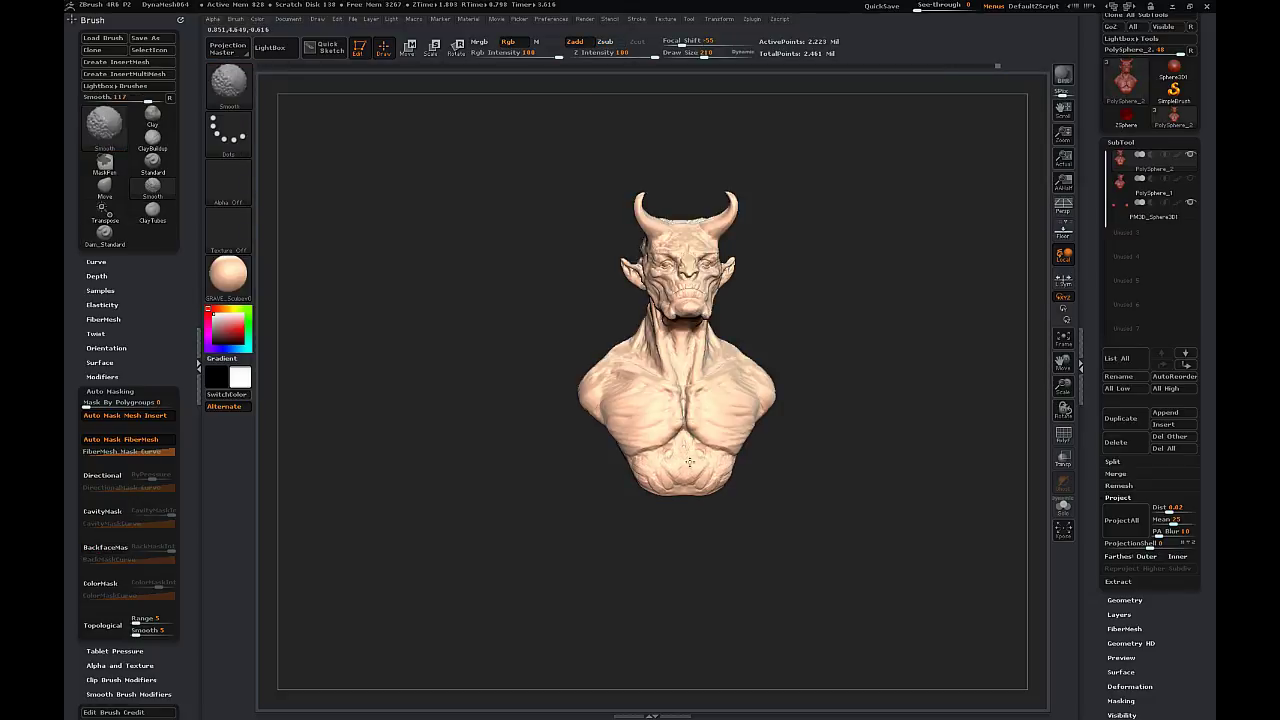
mouse_move(838, 402)
mouse_down()
mouse_move(808, 409)
mouse_move(790, 316)
mouse_up()
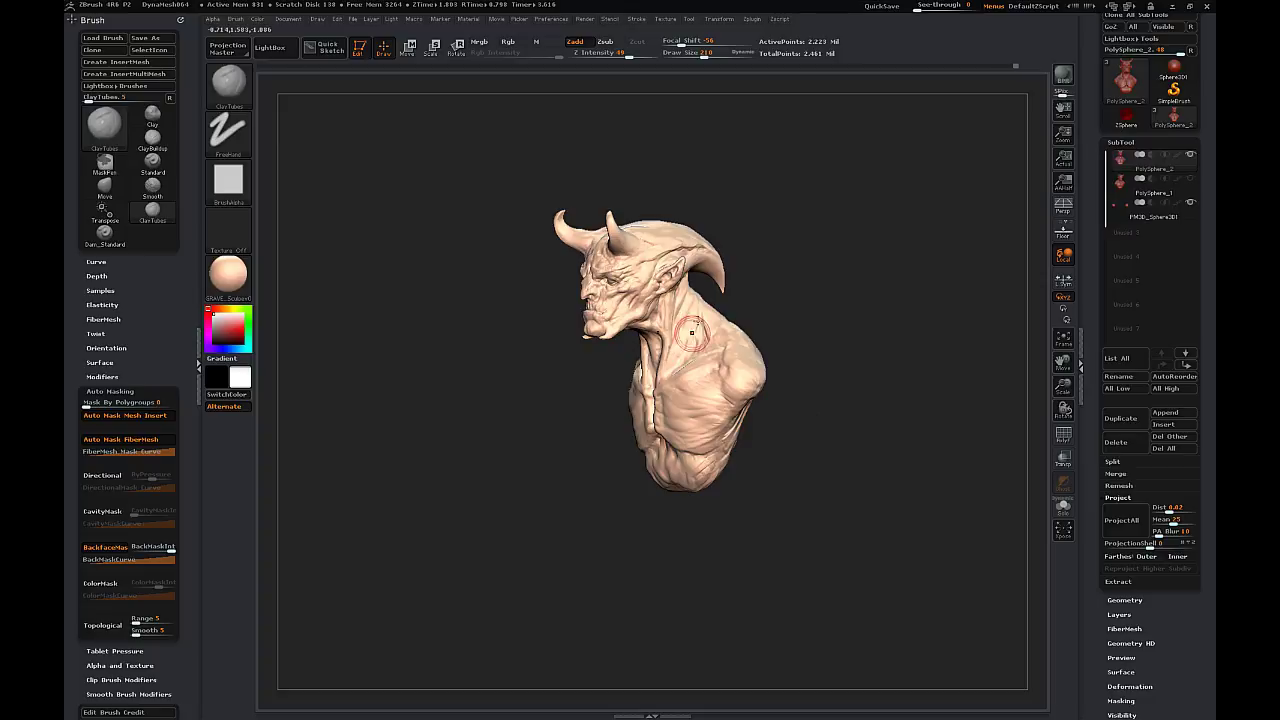
- Build up the trapezius and the side and back of the neck with ClayTubes, enlarging the draw size to 272 and smoothing
mouse_move(692, 333)
right_down()
mouse_move(735, 333)
mouse_move(712, 333)
right_up()
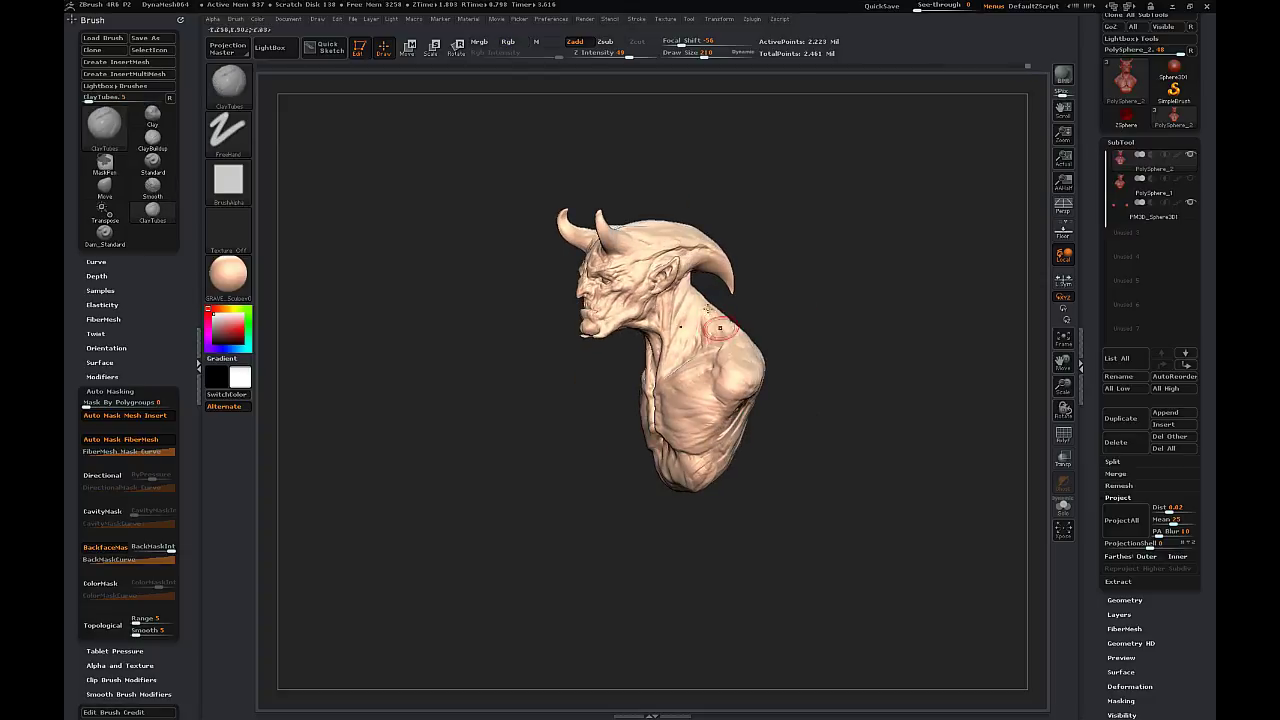
mouse_move(720, 328)
mouse_down()
mouse_move(709, 311)
mouse_move(843, 277)
mouse_move(743, 282)
mouse_move(734, 306)
mouse_up()
key(s)
mouse_move(764, 298)
mouse_down()
mouse_move(740, 317)
mouse_move(754, 322)
mouse_move(743, 314)
mouse_up()
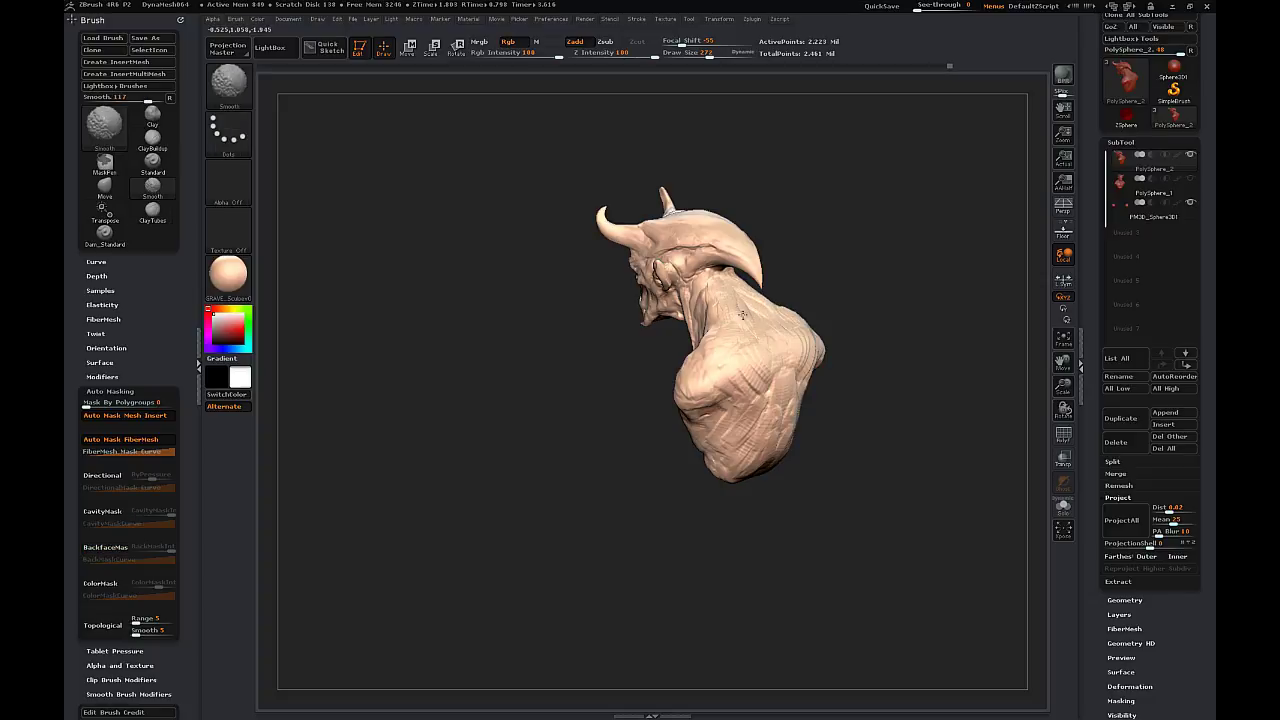
mouse_move(490, 380)
mouse_down()
mouse_move(554, 381)
mouse_move(542, 381)
mouse_up()
drag(688, 277, 701, 283)
drag(825, 318, 782, 324)
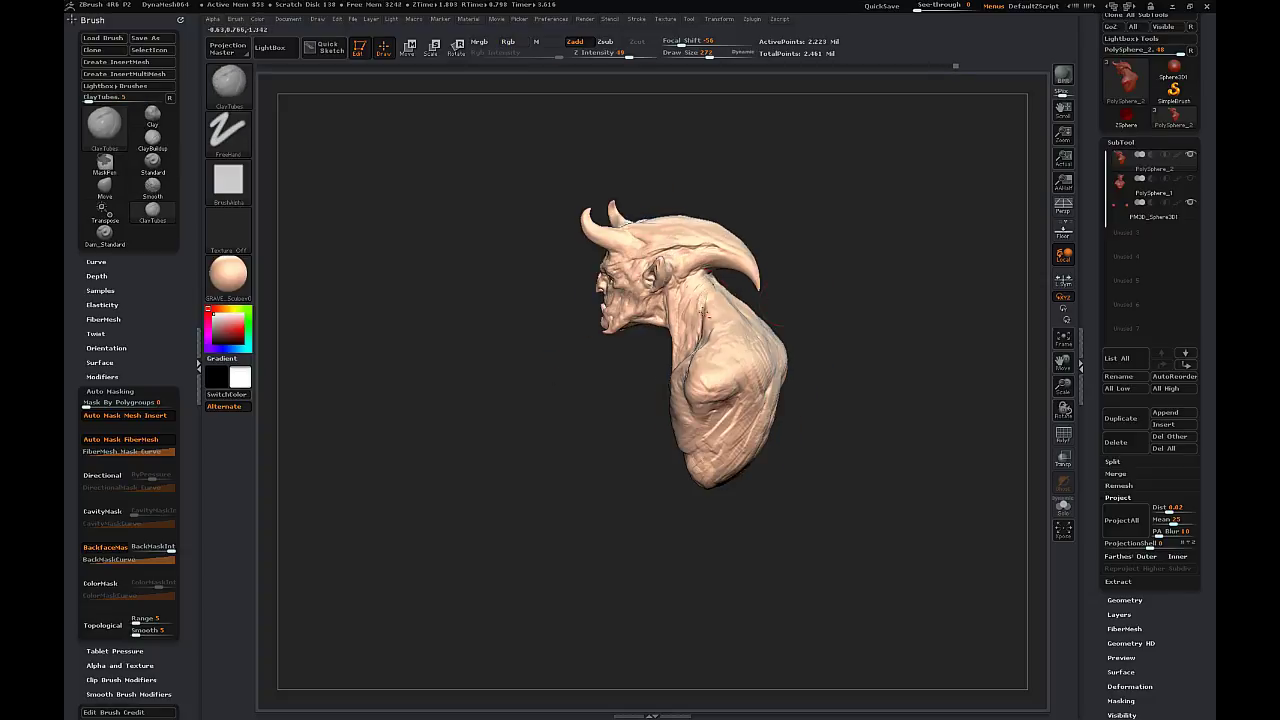
drag(704, 313, 712, 328)
mouse_move(772, 282)
mouse_down()
mouse_move(811, 263)
mouse_move(780, 278)
mouse_move(757, 318)
mouse_move(738, 318)
mouse_up()
drag(778, 293, 831, 263)
- Open the bust's geometry settings and lower its subdivision level to 1
drag(902, 378, 911, 347)
drag(855, 409, 890, 428)
drag(1063, 386, 1065, 422)
drag(1063, 363, 1062, 450)
drag(986, 429, 860, 390)
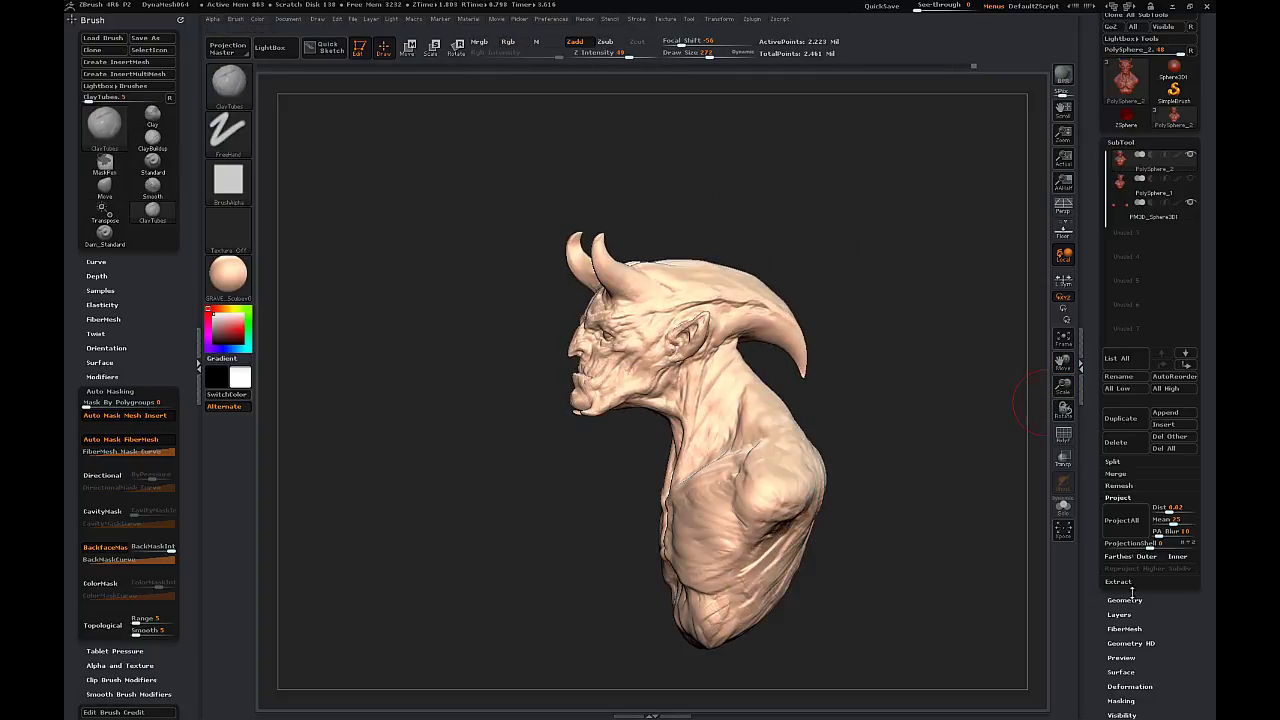
click(1126, 600)
drag(1145, 182, 1119, 182)
drag(900, 390, 965, 400)
drag(1118, 182, 1106, 182)
- Carve the collarbone and chest separations on the low-resolution bust with Dam_Standard at draw size 272
click(229, 86)
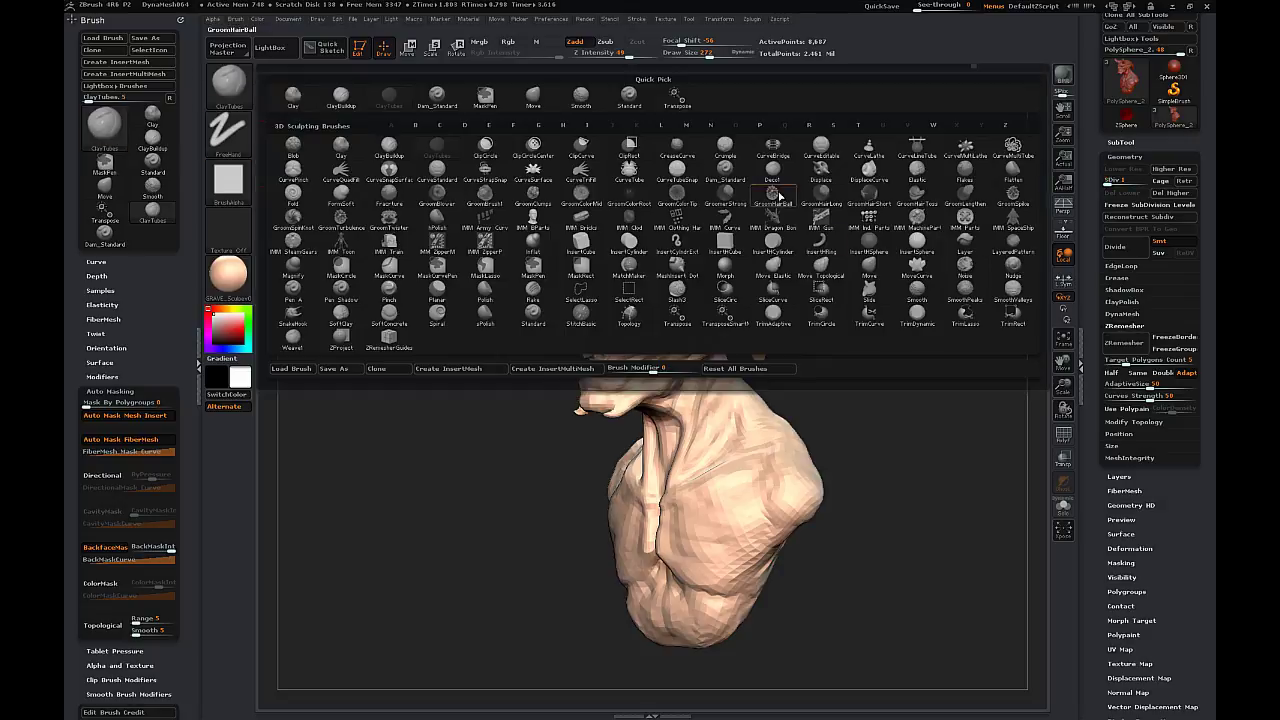
click(725, 172)
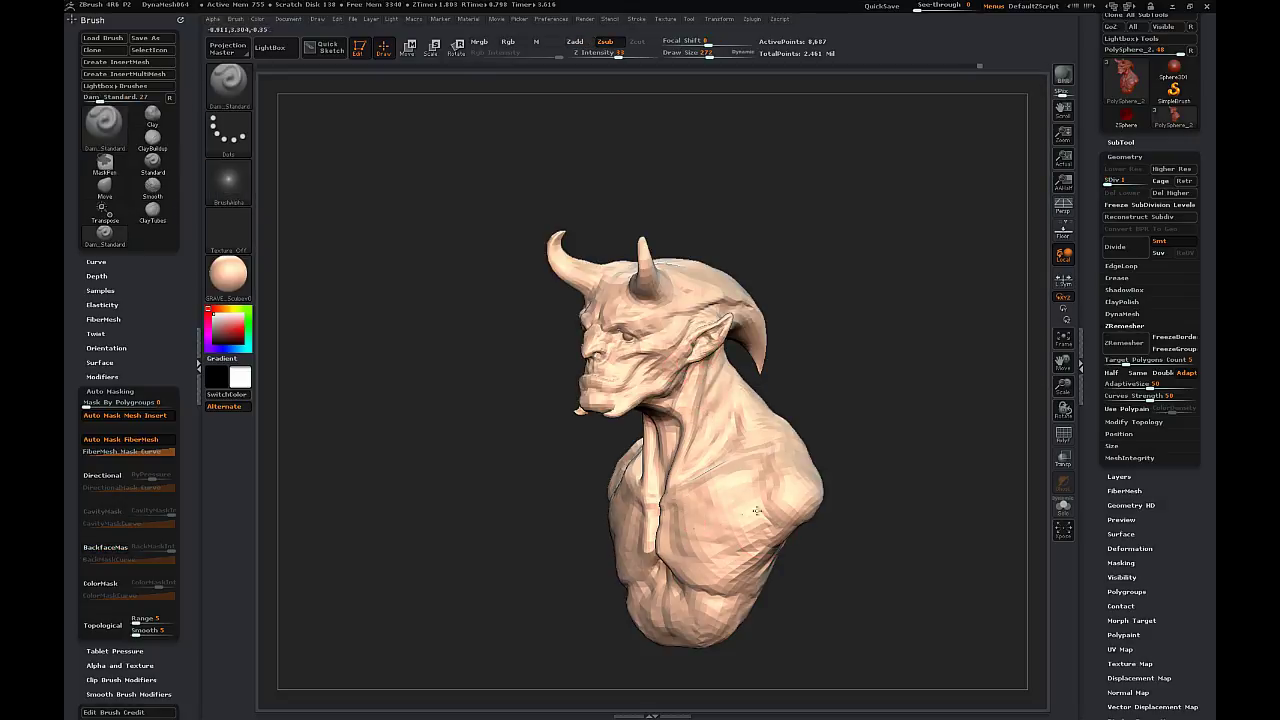
drag(831, 385, 781, 394)
mouse_move(875, 373)
mouse_down()
mouse_move(732, 380)
mouse_move(775, 422)
mouse_move(790, 470)
mouse_up()
drag(590, 505, 660, 510)
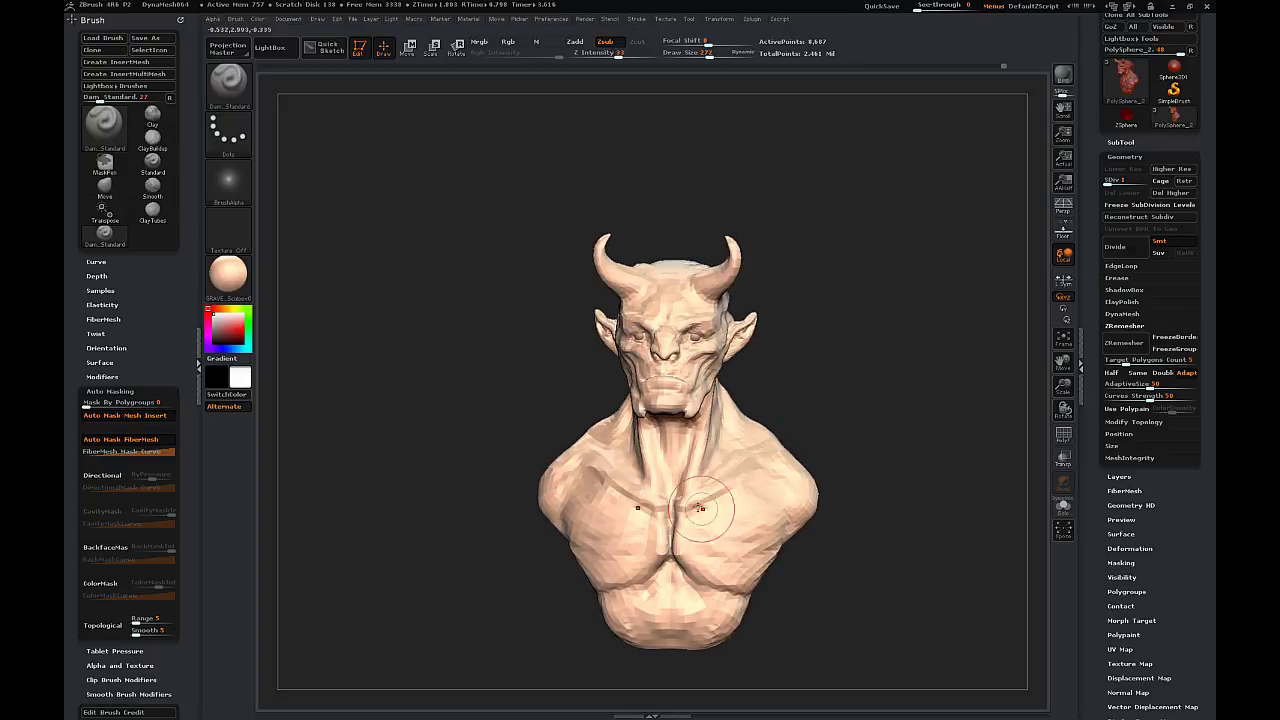
- Sharpen the major creases of the brow, face and neck at subdivision level 1 with a smaller Dam_Standard brush
drag(834, 314, 870, 330)
key(s)
drag(704, 343, 687, 344)
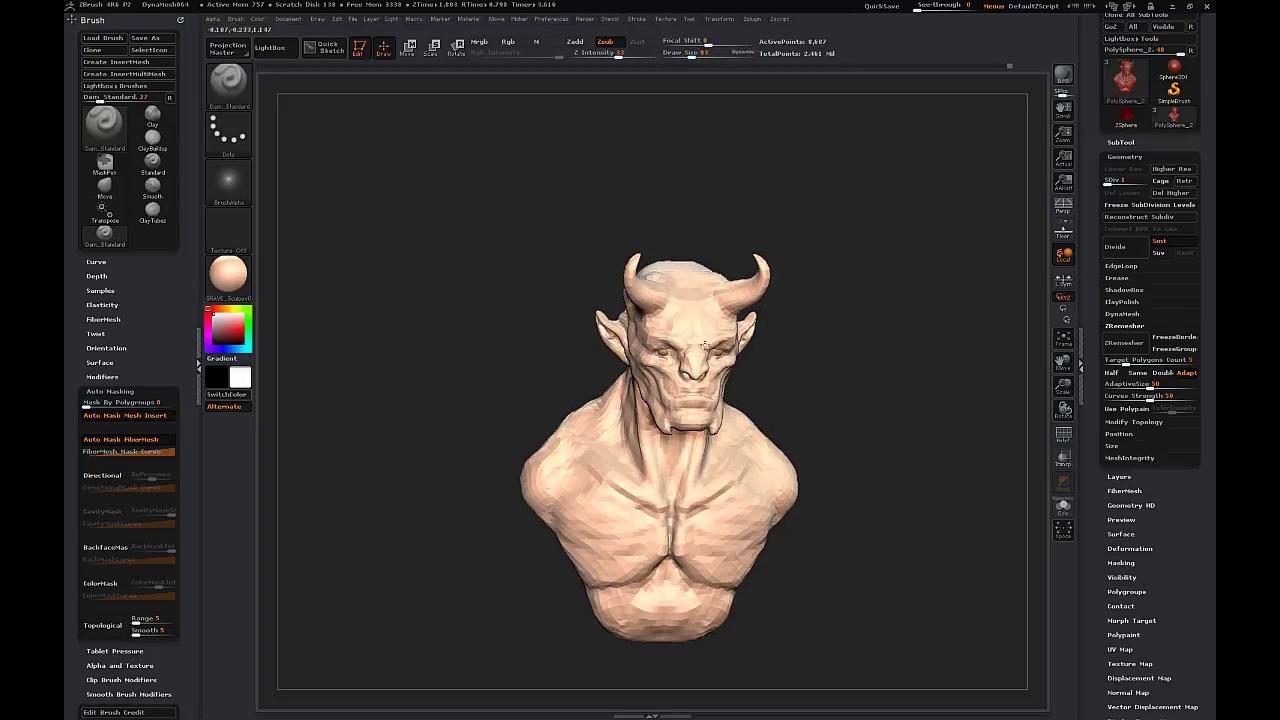
drag(550, 348, 645, 340)
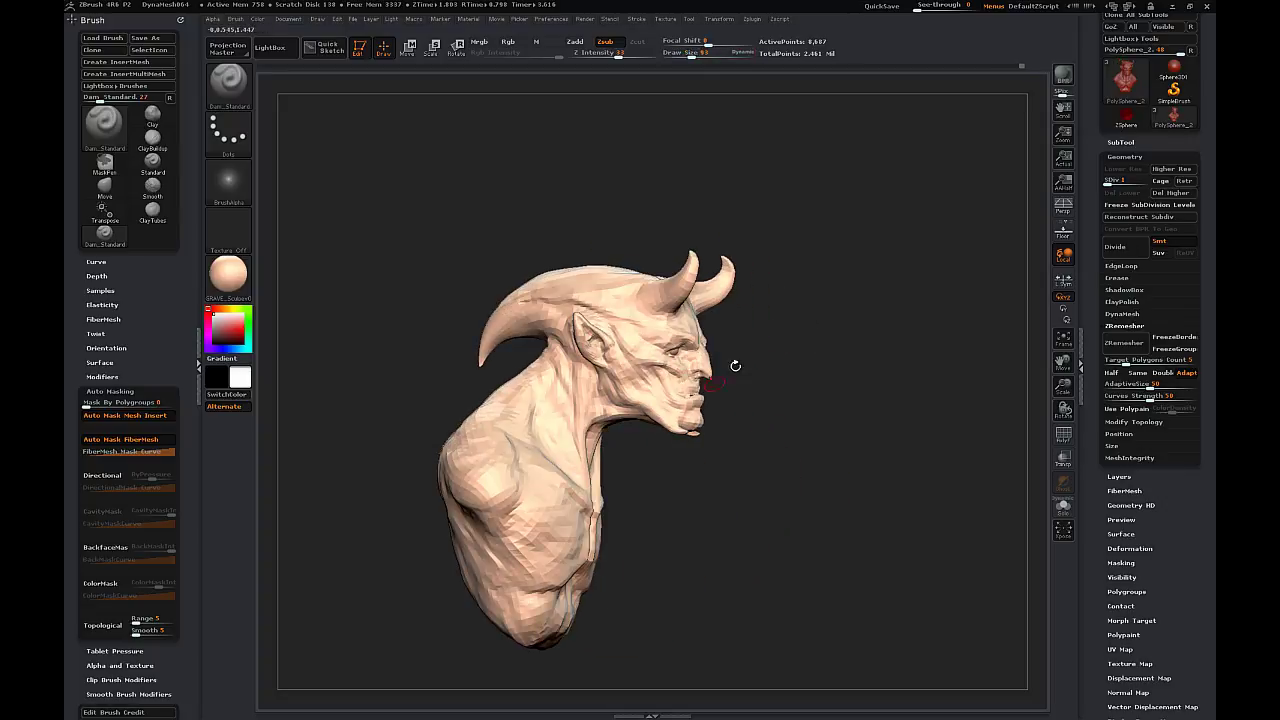
drag(735, 366, 720, 408)
drag(858, 275, 662, 387)
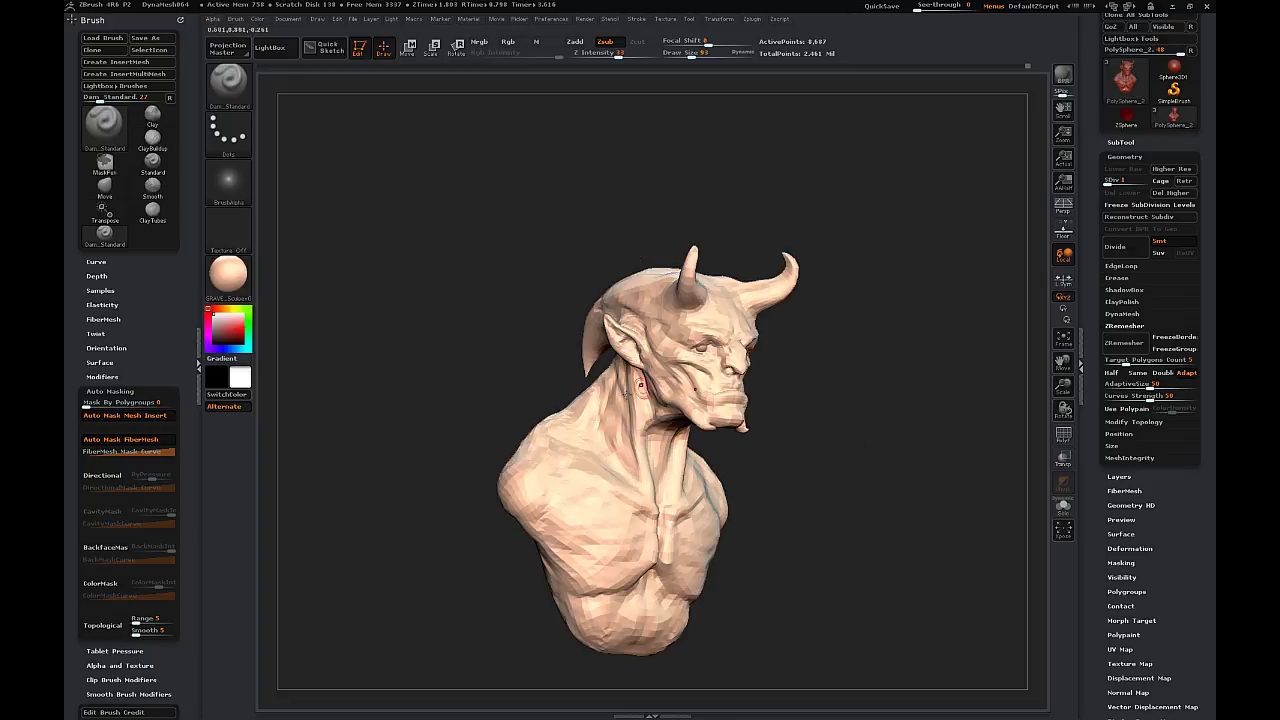
drag(540, 380, 604, 388)
drag(880, 330, 830, 332)
- Step up to subdivision level 5 and examine the head and shoulders at full detail
key(d)
key(d)
key(d)
key(d)
mouse_move(916, 334)
mouse_down()
mouse_move(890, 342)
mouse_move(936, 344)
mouse_up()
mouse_move(950, 360)
alt+mouse_down()
mouse_move(1014, 471)
mouse_move(1040, 460)
alt+mouse_up()
- Switch to subdivision level 2 and build up the cheekbone with the Clay brush
click(1116, 182)
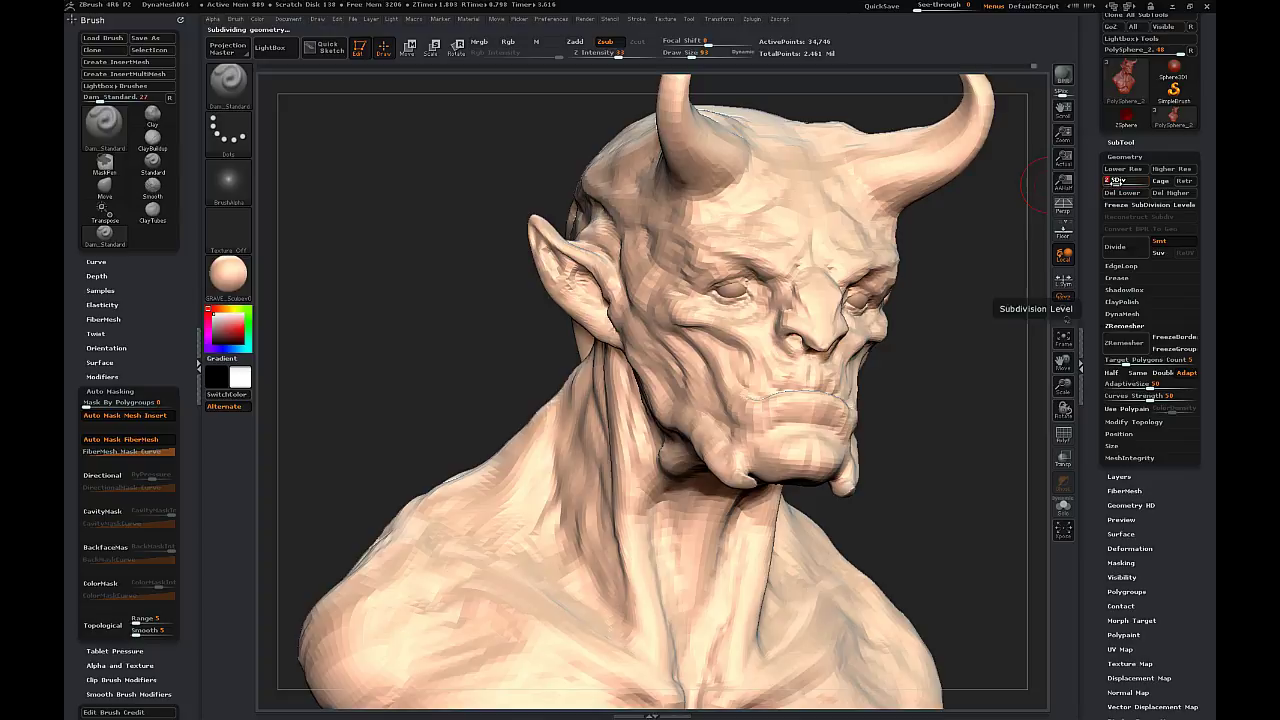
click(228, 93)
click(343, 152)
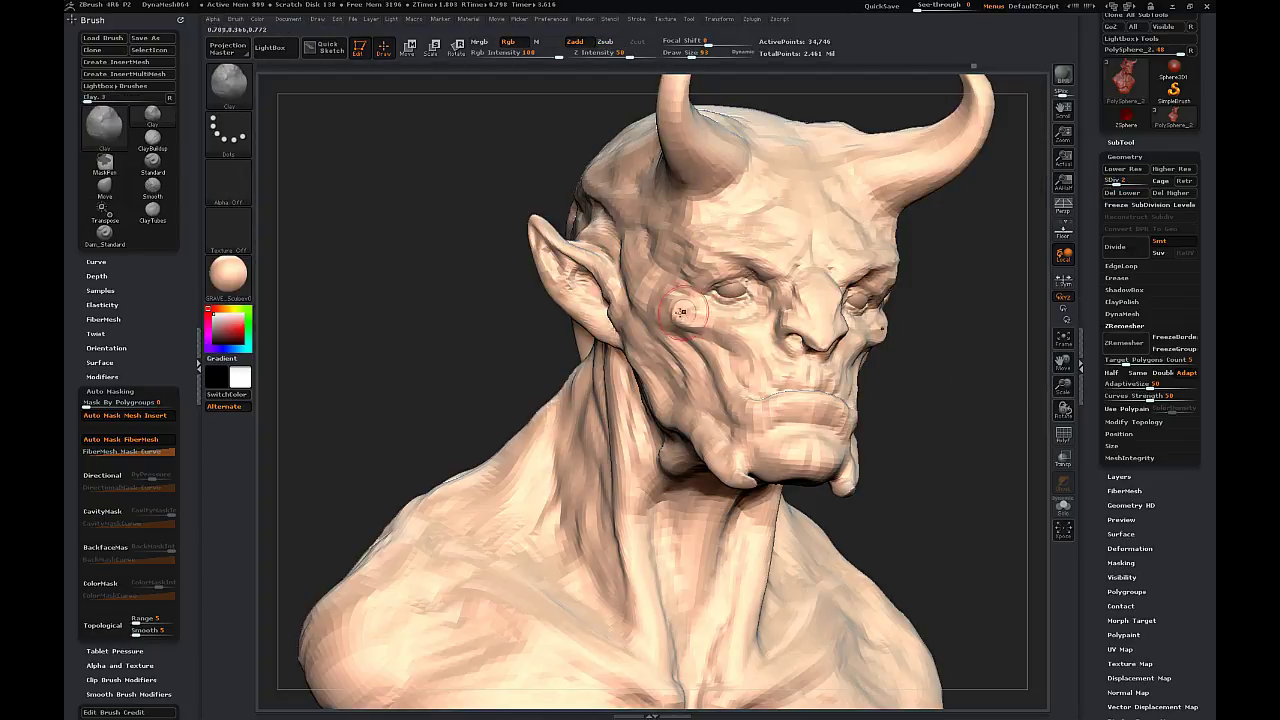
drag(948, 363, 869, 343)
- Return to subdivision level 5, refine the cheek with Clay at draw size 65 and smooth the area beside the ear
click(1144, 182)
key(s)
drag(693, 320, 687, 320)
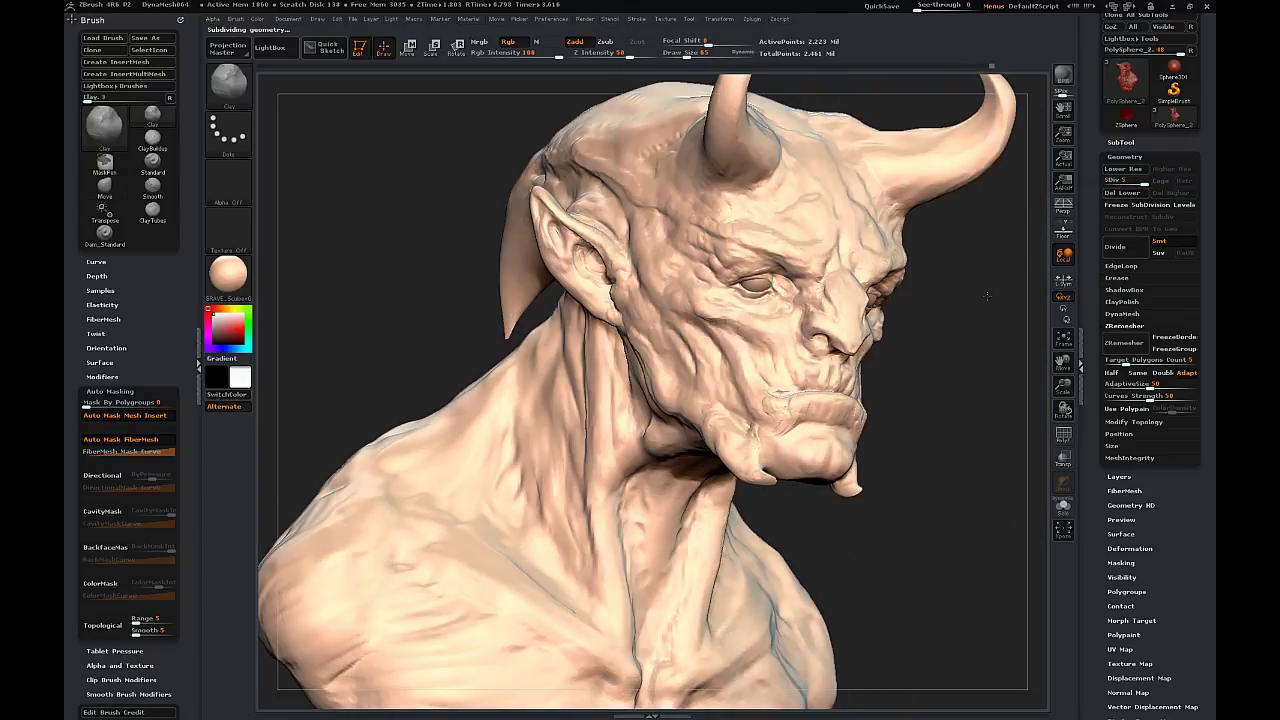
right_drag(687, 310, 746, 299)
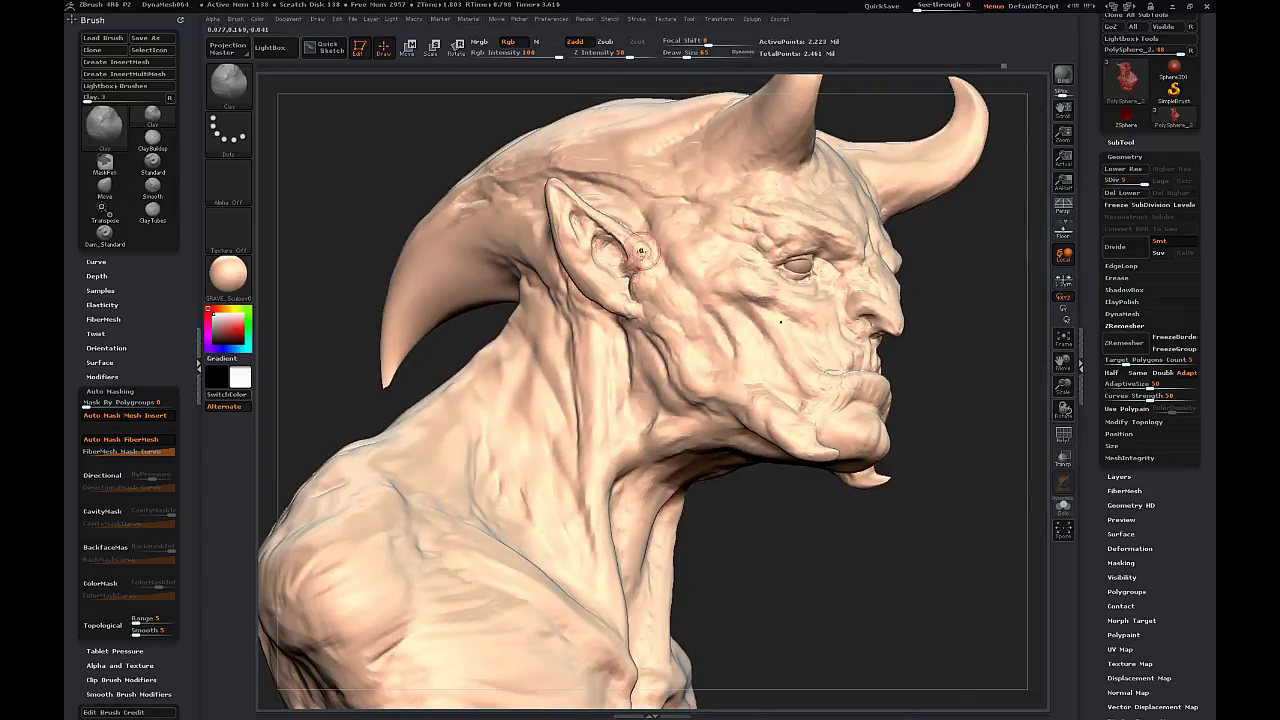
shift+drag(641, 252, 642, 266)
shift+drag(1017, 425, 743, 373)
- Load the Grave_BigScale brush from the LightBox brush library
mouse_move(1063, 387)
mouse_down()
mouse_move(1070, 367)
mouse_move(1118, 415)
mouse_up()
drag(975, 339, 969, 288)
click(230, 86)
click(270, 48)
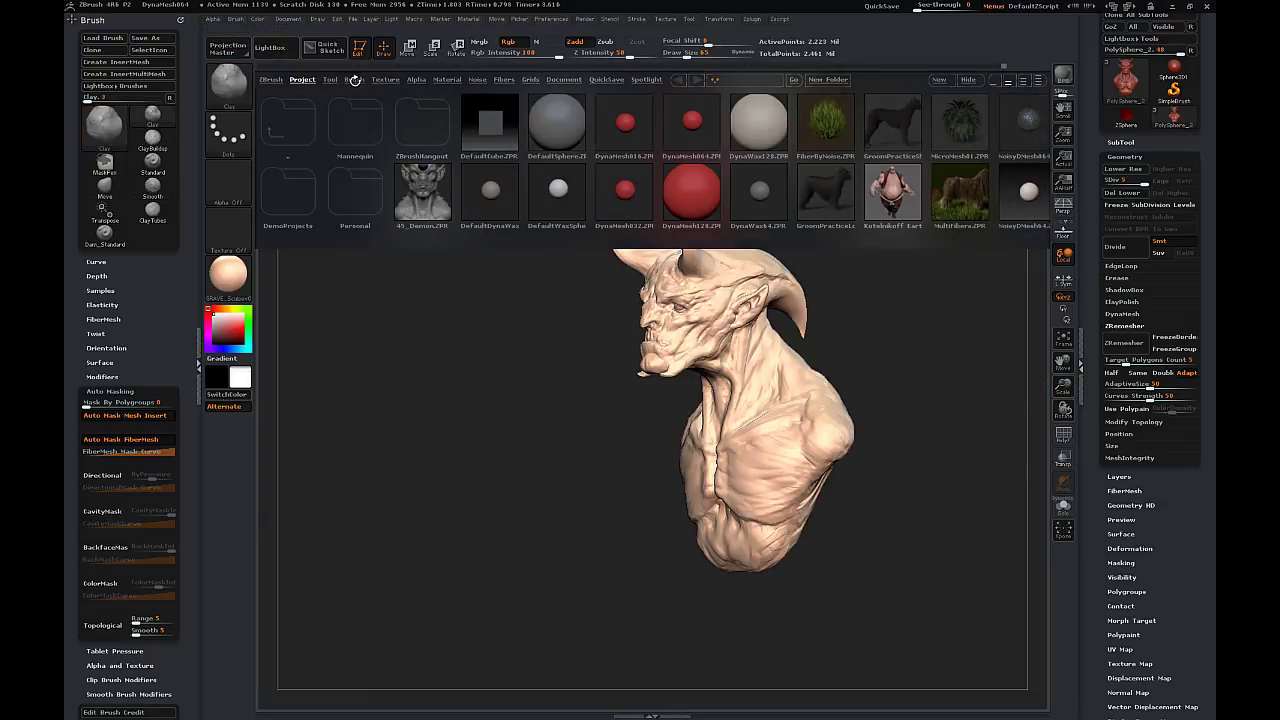
click(352, 79)
mouse_move(774, 187)
mouse_down()
mouse_move(520, 193)
mouse_move(620, 217)
mouse_up()
double_click(587, 207)
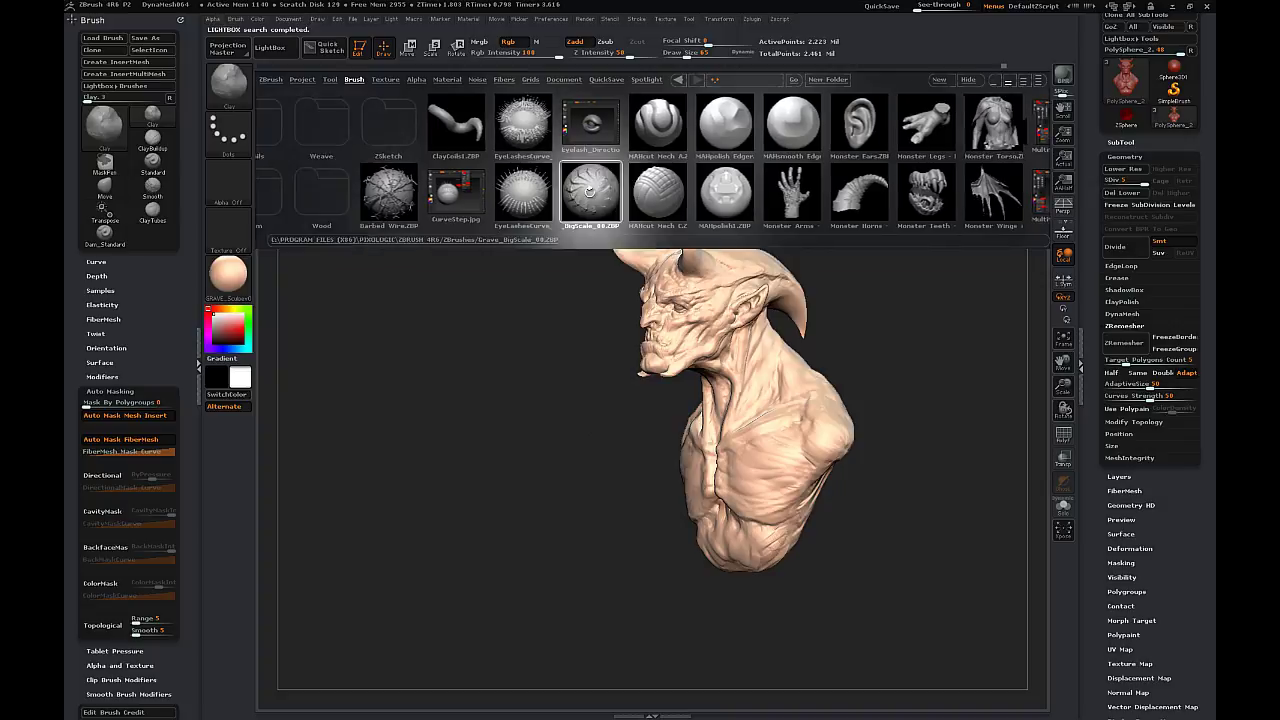
- Sculpt ridged scales around both horns with the Grave_BigScale brush at draw size 237
drag(490, 374, 590, 374)
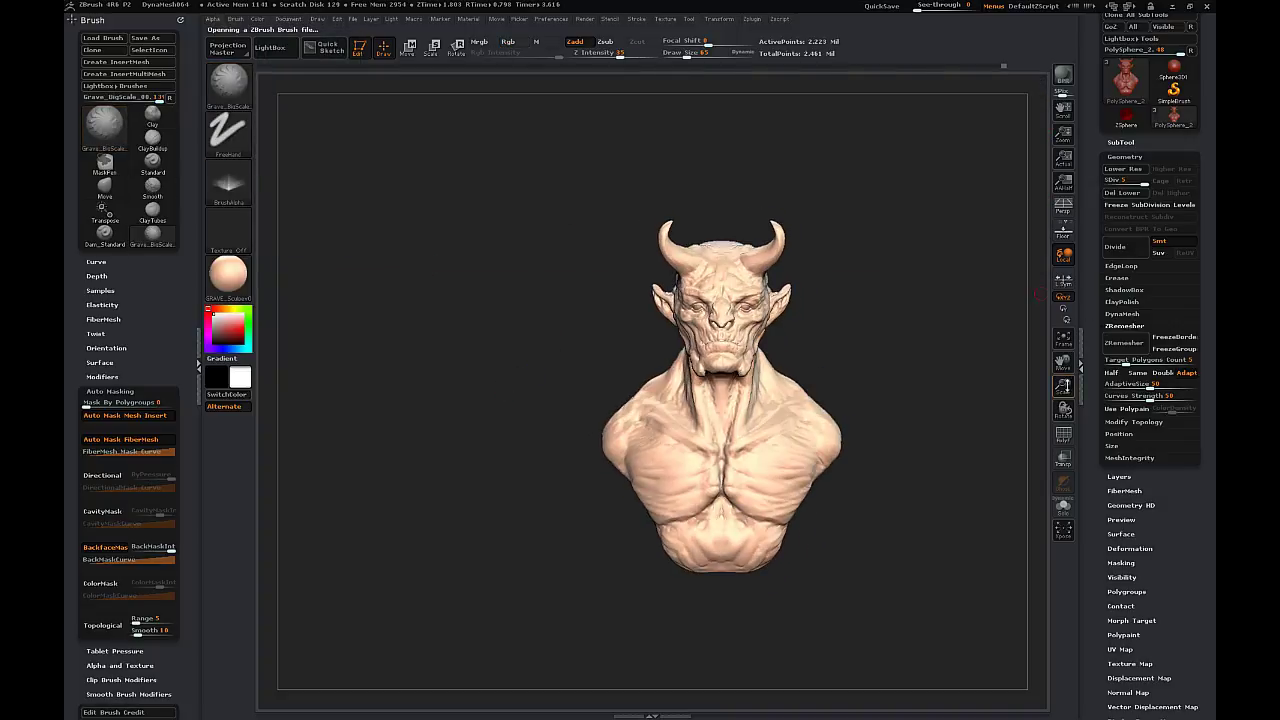
drag(1064, 386, 1074, 440)
key(s)
mouse_move(860, 206)
mouse_down()
mouse_move(881, 206)
mouse_move(922, 160)
mouse_up()
key(ctrl+z)
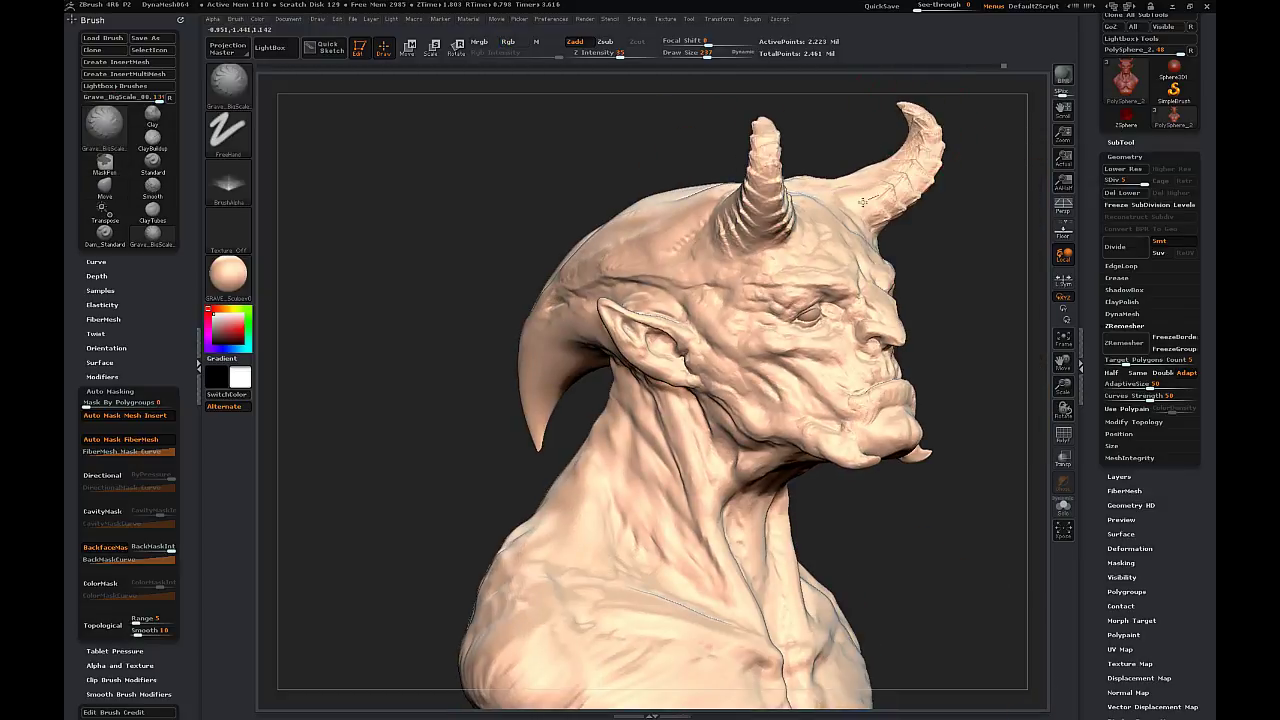
drag(960, 225, 845, 171)
mouse_move(929, 194)
mouse_down()
mouse_move(894, 149)
mouse_move(890, 208)
mouse_move(946, 177)
mouse_move(915, 334)
mouse_move(780, 330)
mouse_up()
- Add scales to the chin spikes and along the jawline with a smaller Grave_BigScale brush
key(s)
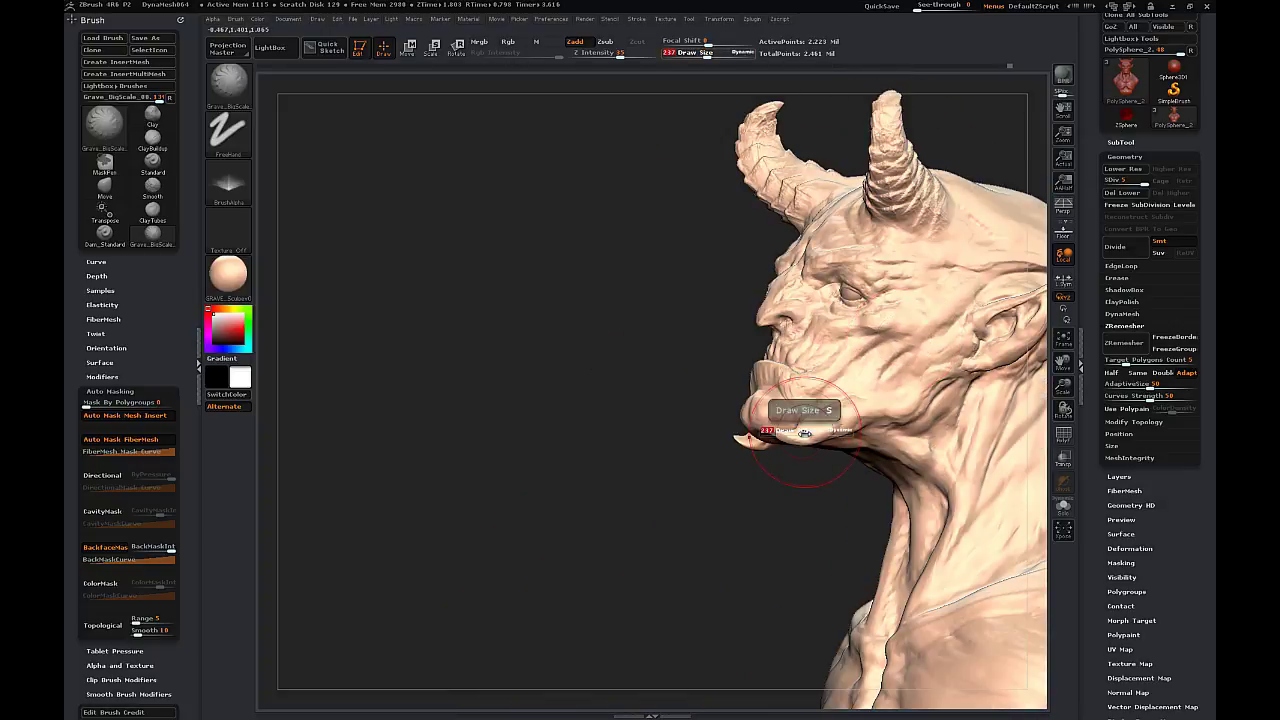
mouse_move(806, 412)
mouse_down()
mouse_move(788, 412)
mouse_move(804, 439)
mouse_up()
key(s)
drag(786, 436, 814, 438)
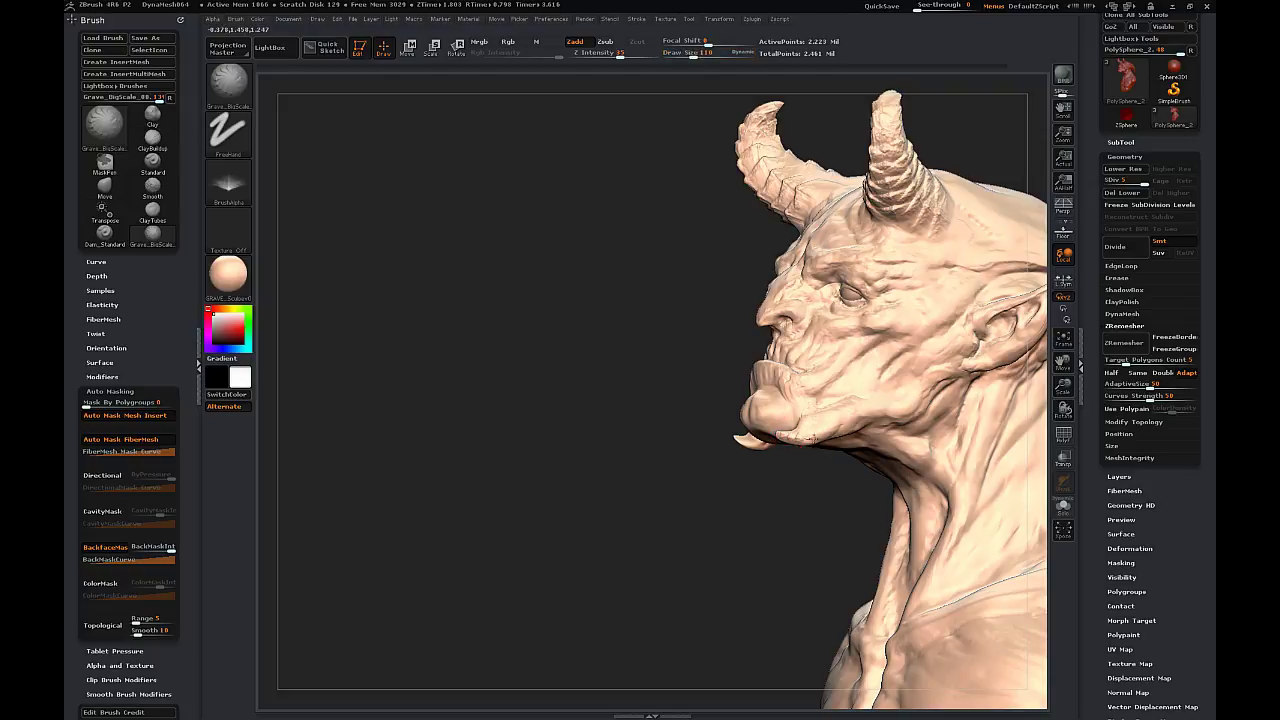
drag(632, 462, 709, 470)
key(s)
drag(858, 403, 846, 419)
key(s)
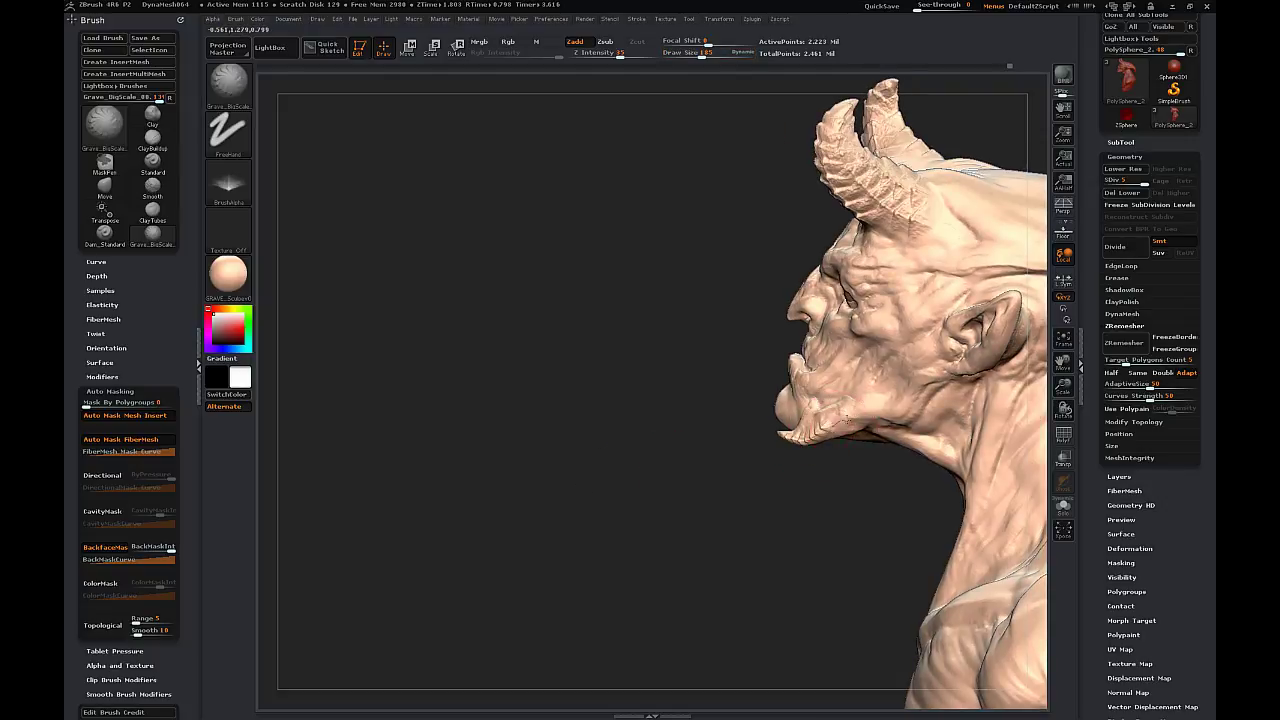
- Undo the trial scale stroke on the cheek and add scales along the brow ridges with a smaller Grave_BigScale brush
mouse_move(700, 450)
mouse_down()
mouse_move(790, 410)
mouse_move(871, 311)
mouse_up()
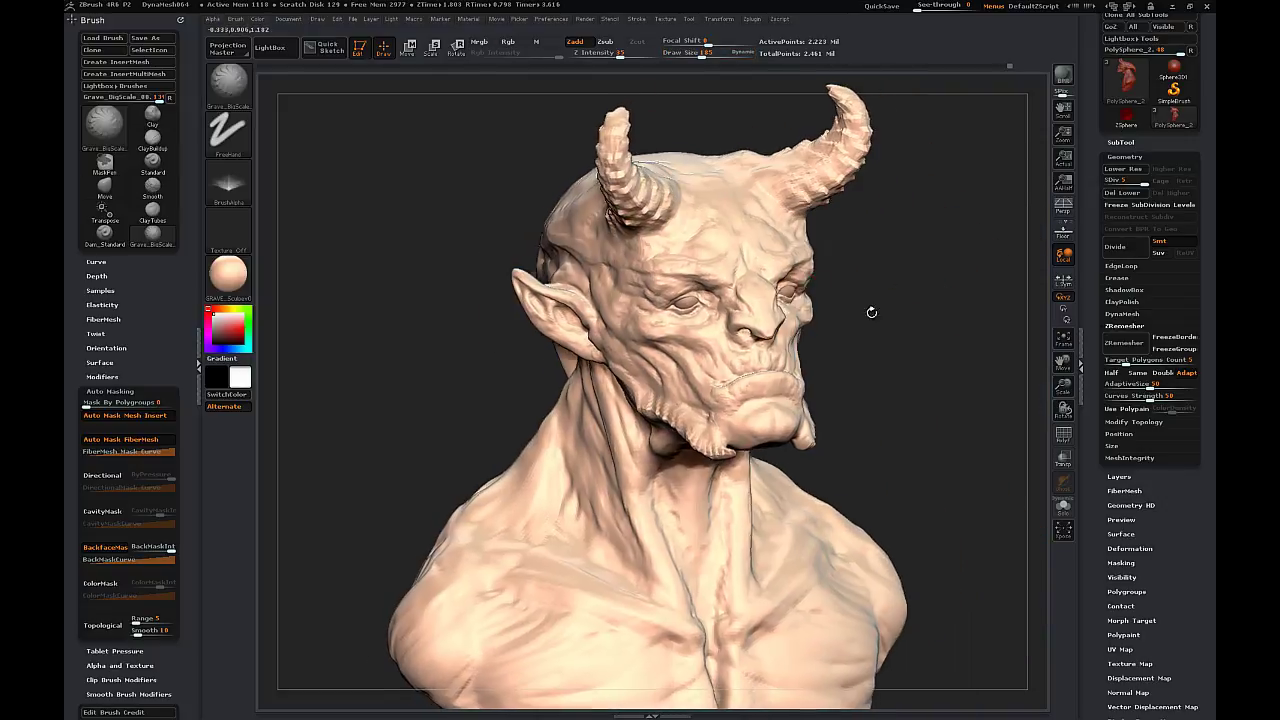
mouse_move(672, 340)
mouse_down()
mouse_move(660, 340)
mouse_move(714, 342)
mouse_up()
key(ctrl+z)
key(s)
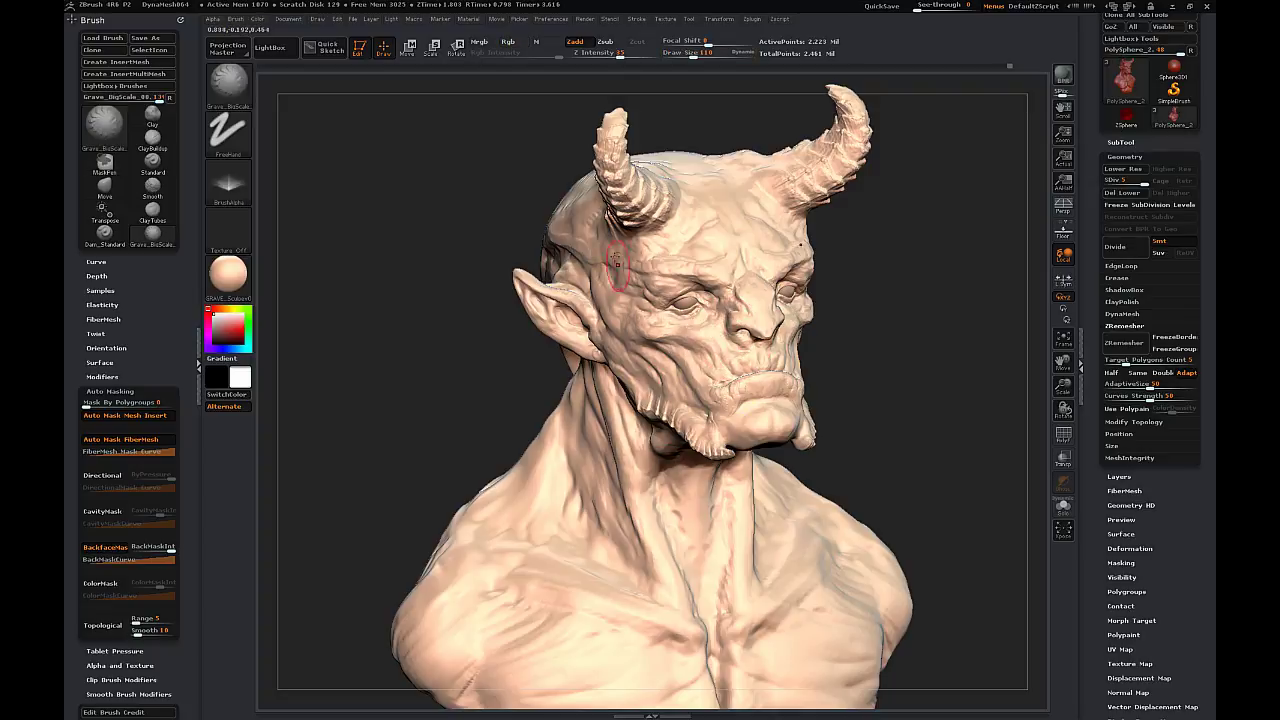
drag(905, 285, 708, 318)
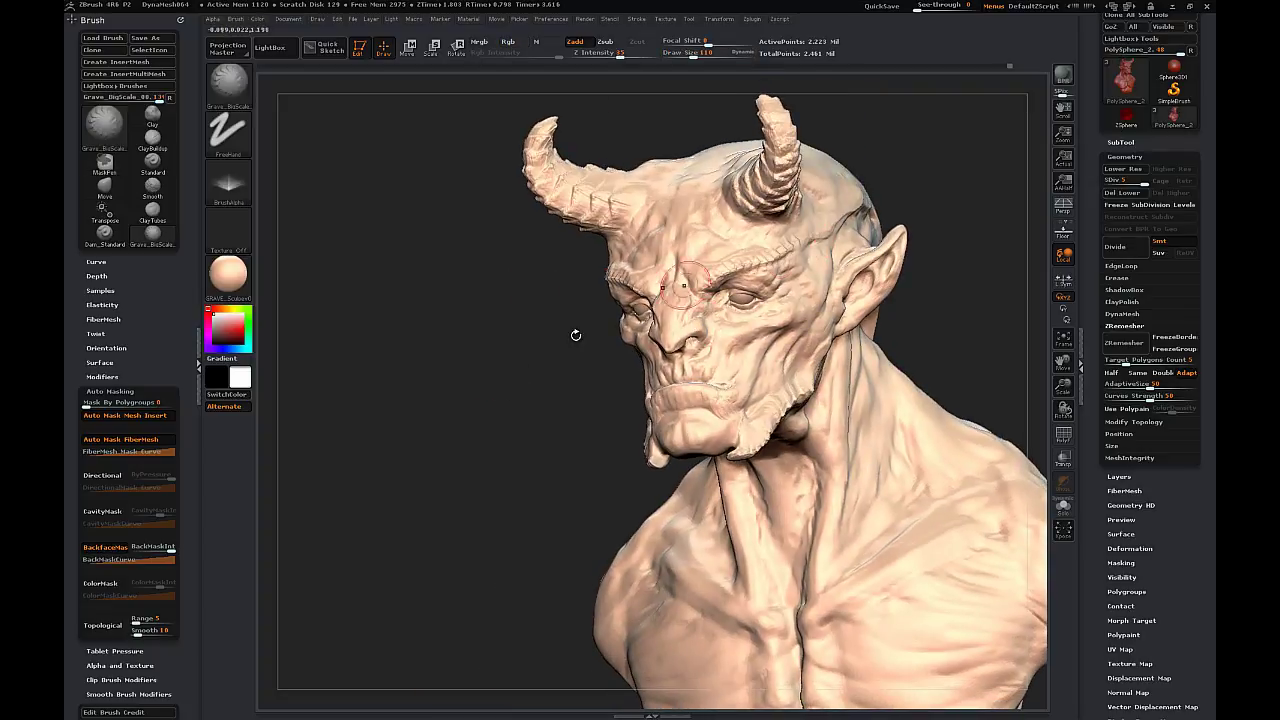
- Sculpt rows of scales down the neck muscles toward the shoulders with a larger Grave_BigScale brush
drag(575, 335, 710, 365)
drag(796, 377, 722, 368)
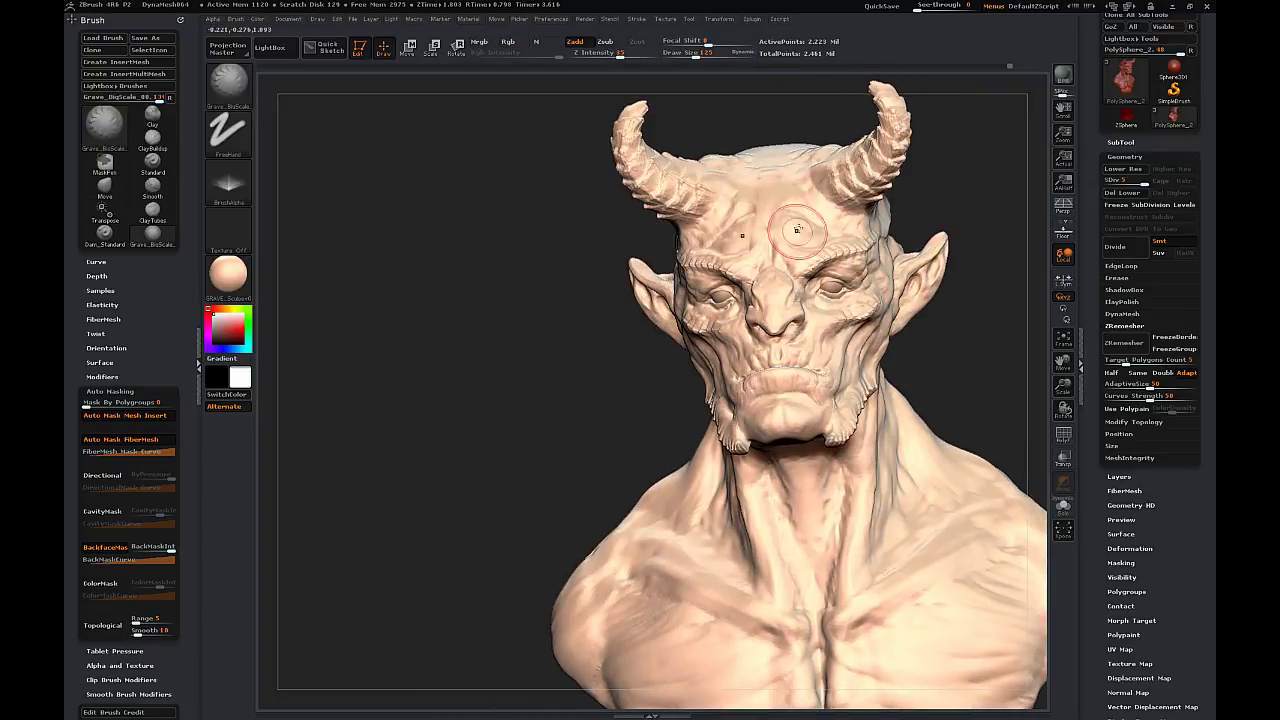
key(bracketright)
key(bracketright)
drag(884, 478, 874, 596)
drag(600, 480, 458, 484)
mouse_move(899, 456)
mouse_down()
mouse_move(888, 580)
mouse_move(930, 365)
mouse_up()
drag(580, 488, 725, 492)
drag(1063, 387, 1000, 425)
drag(845, 577, 858, 603)
mouse_move(858, 603)
mouse_down()
mouse_move(794, 571)
mouse_move(838, 562)
mouse_move(870, 608)
mouse_up()
drag(998, 489, 1007, 450)
mouse_move(938, 565)
shift+mouse_down()
mouse_move(914, 580)
mouse_move(920, 590)
mouse_move(958, 556)
shift+mouse_up()
- Add scales along the collarbones and across the upper chest with the Grave_BigScale brush at draw size 402
key(s)
drag(1018, 425, 953, 452)
drag(972, 576, 982, 550)
drag(991, 434, 1036, 432)
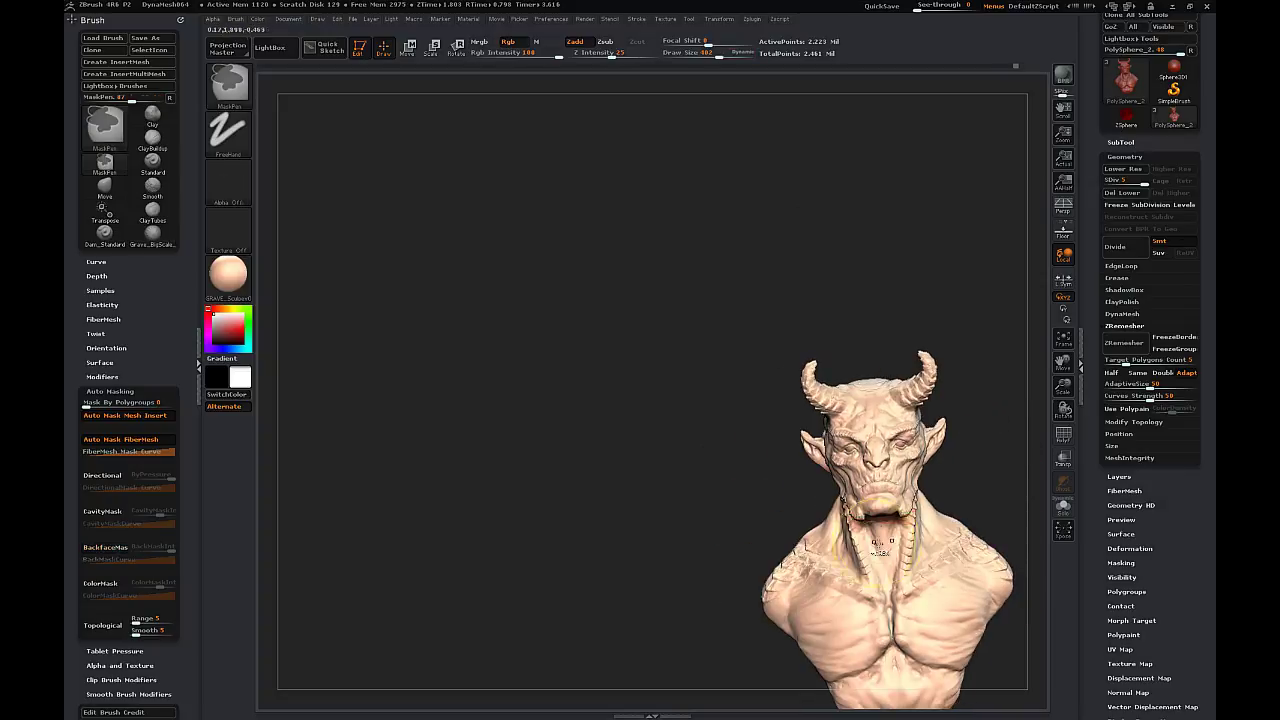
shift+drag(976, 566, 980, 552)
drag(1002, 449, 1036, 446)
drag(1022, 522, 993, 535)
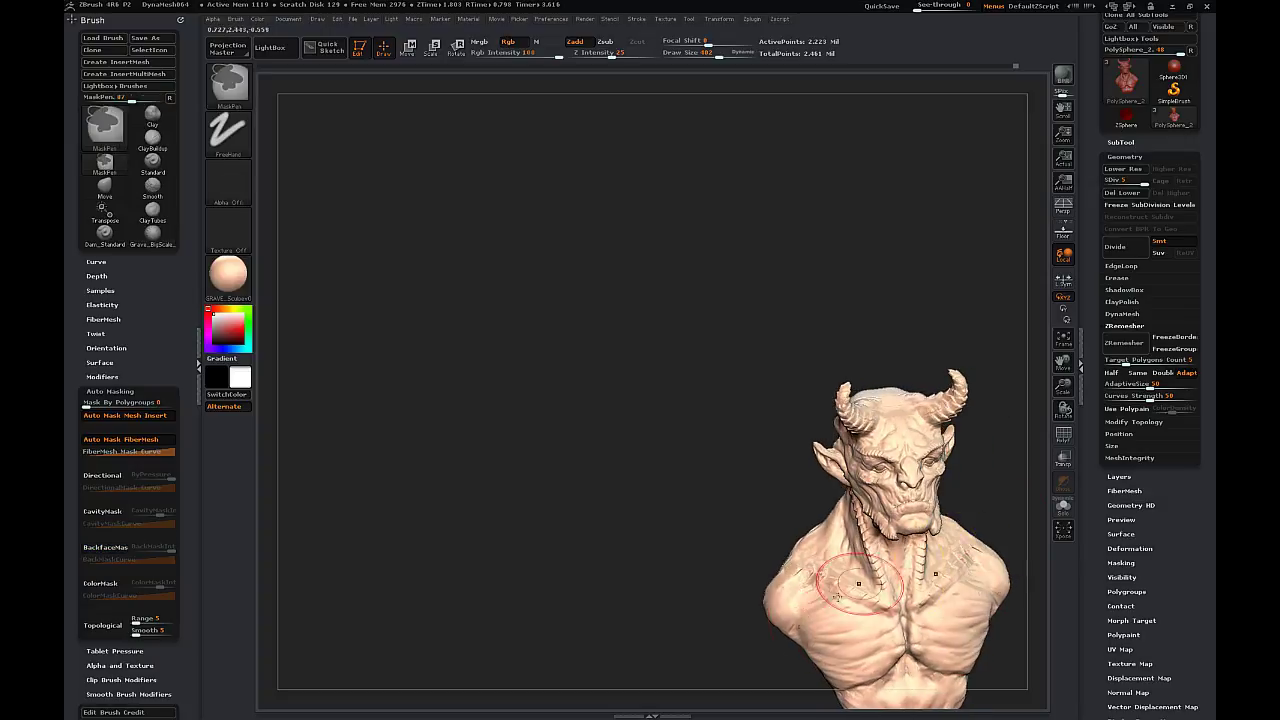
shift+drag(937, 566, 978, 580)
mouse_move(742, 645)
mouse_down()
mouse_move(680, 592)
mouse_move(712, 552)
mouse_move(760, 545)
mouse_up()
key(ctrl+z)
key(s)
drag(796, 484, 820, 485)
drag(815, 495, 772, 558)
drag(660, 628, 622, 622)
key(ctrl+z)
mouse_move(704, 498)
mouse_down()
mouse_move(636, 513)
mouse_move(694, 522)
mouse_up()
key(ctrl+z)
- Sculpt large scale ridges across the crown of the head with an enlarged Grave_BigScale brush
drag(810, 425, 898, 365)
drag(740, 440, 830, 421)
mouse_move(795, 372)
mouse_down()
mouse_move(934, 308)
mouse_move(828, 345)
mouse_up()
key(s)
drag(708, 514, 687, 514)
mouse_move(785, 500)
mouse_down()
mouse_move(772, 438)
mouse_move(830, 395)
mouse_up()
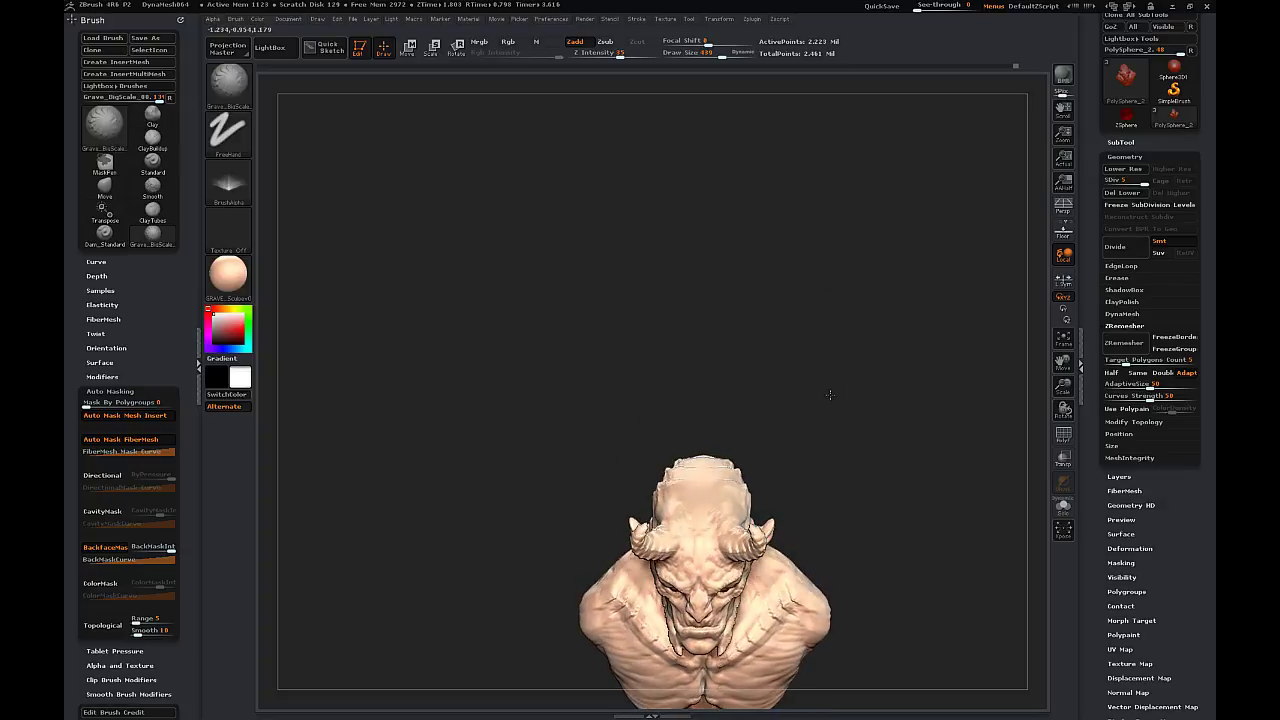
drag(698, 574, 698, 590)
mouse_move(822, 430)
mouse_down()
mouse_move(836, 350)
mouse_move(800, 338)
mouse_move(888, 349)
mouse_up()
drag(1064, 368, 1064, 212)
drag(890, 370, 960, 372)
drag(1066, 386, 1047, 448)
mouse_move(978, 445)
mouse_down()
mouse_move(948, 443)
mouse_move(990, 420)
mouse_move(962, 382)
mouse_move(974, 384)
mouse_up()
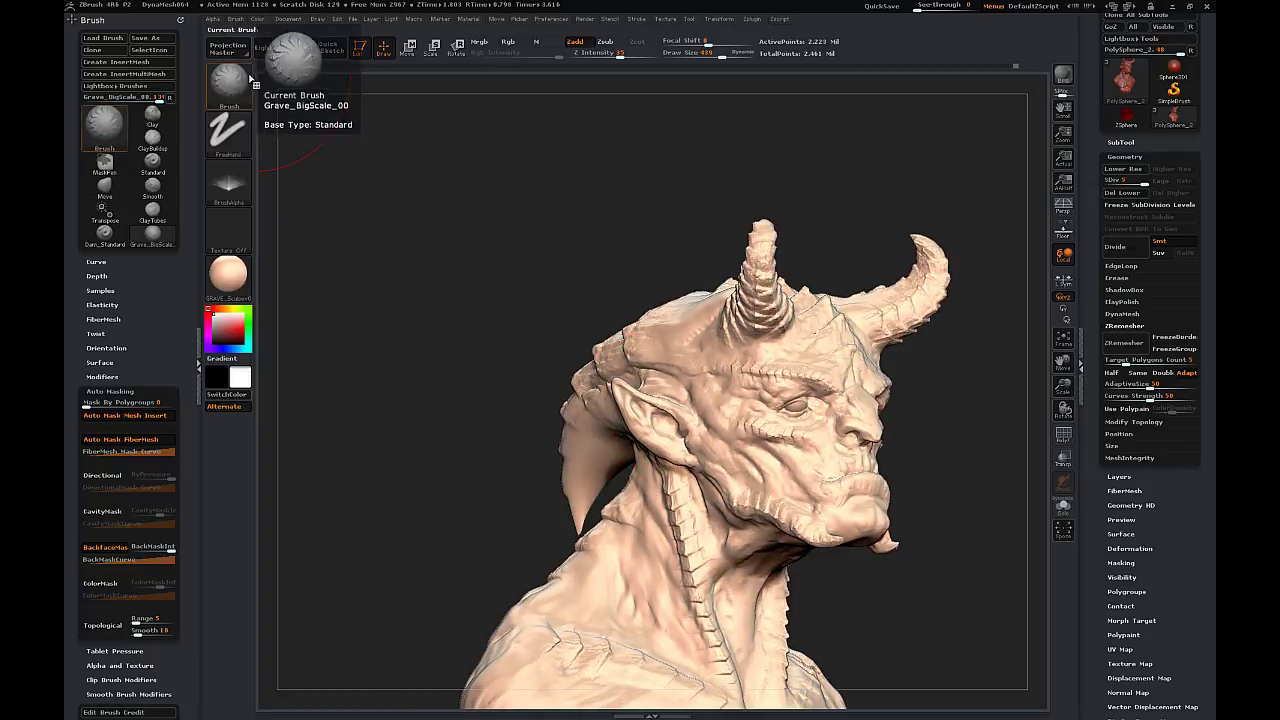
- Carve the creases around the forehead and crown scales with the Dam_Standard brush at draw size 52
click(229, 84)
click(229, 84)
click(229, 84)
click(727, 172)
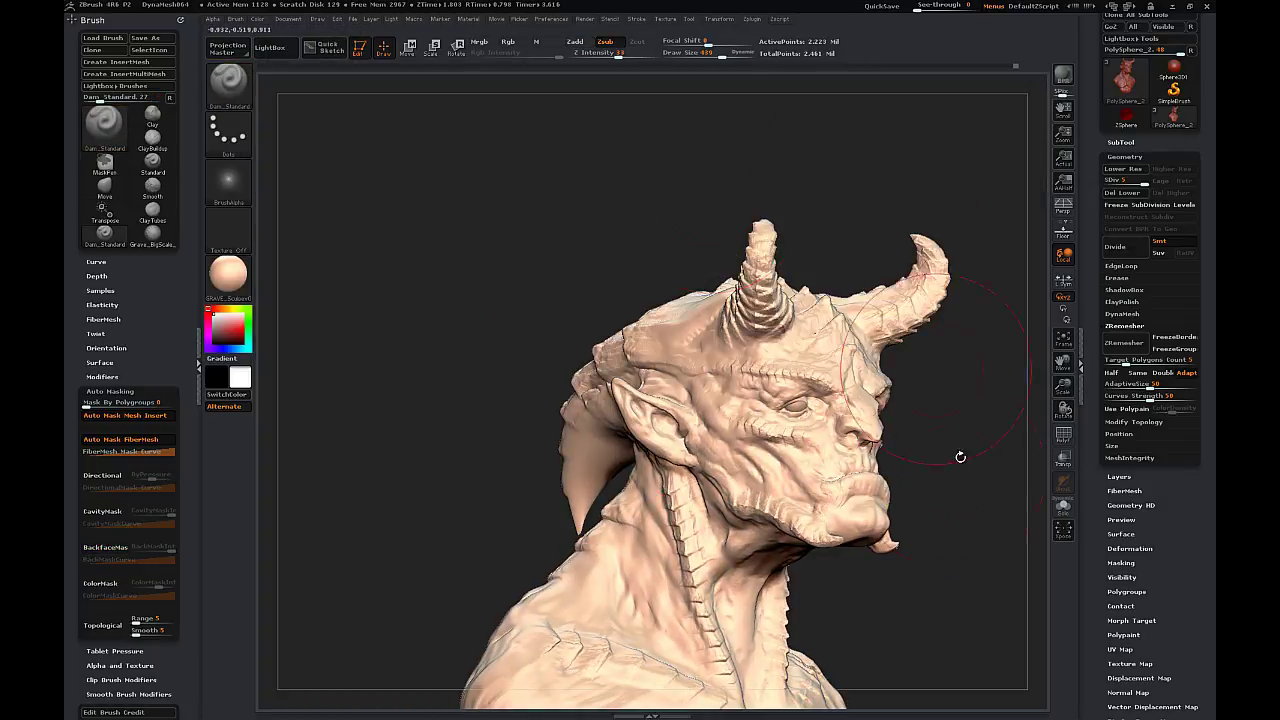
drag(960, 457, 924, 476)
key(s)
drag(683, 570, 658, 571)
drag(1063, 362, 1045, 242)
drag(1064, 386, 1054, 436)
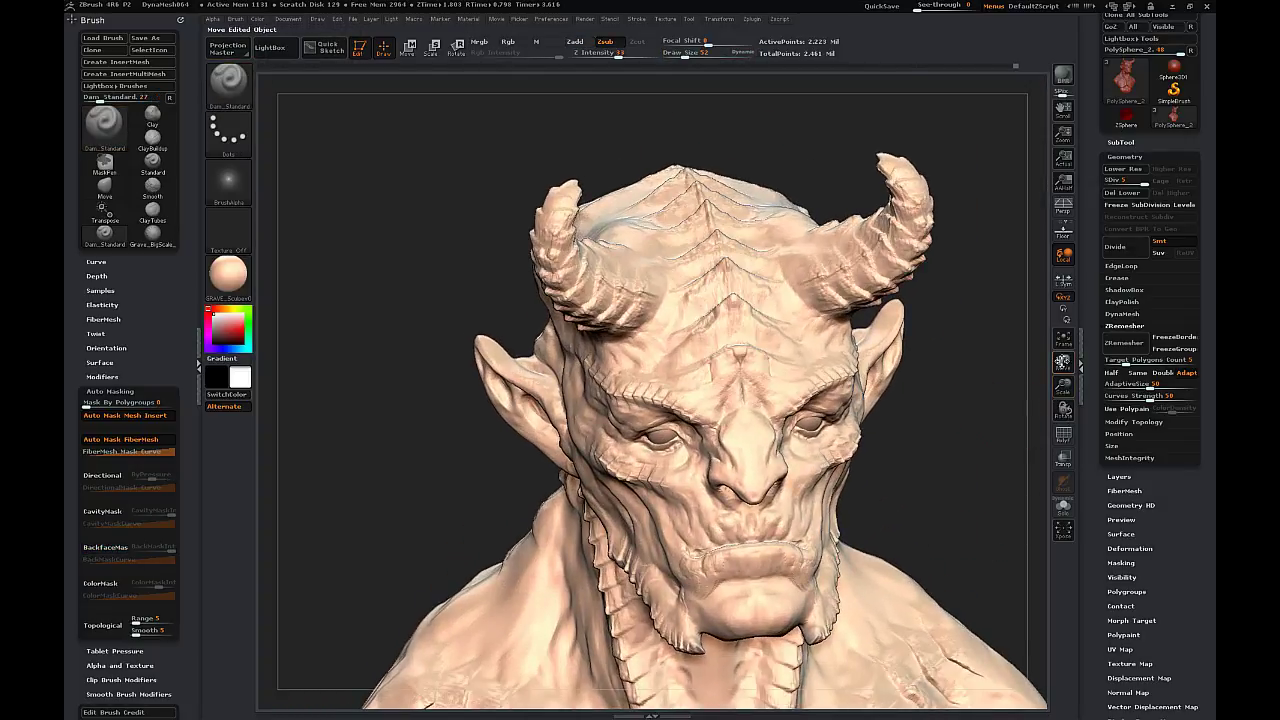
drag(982, 420, 1025, 455)
drag(946, 355, 972, 338)
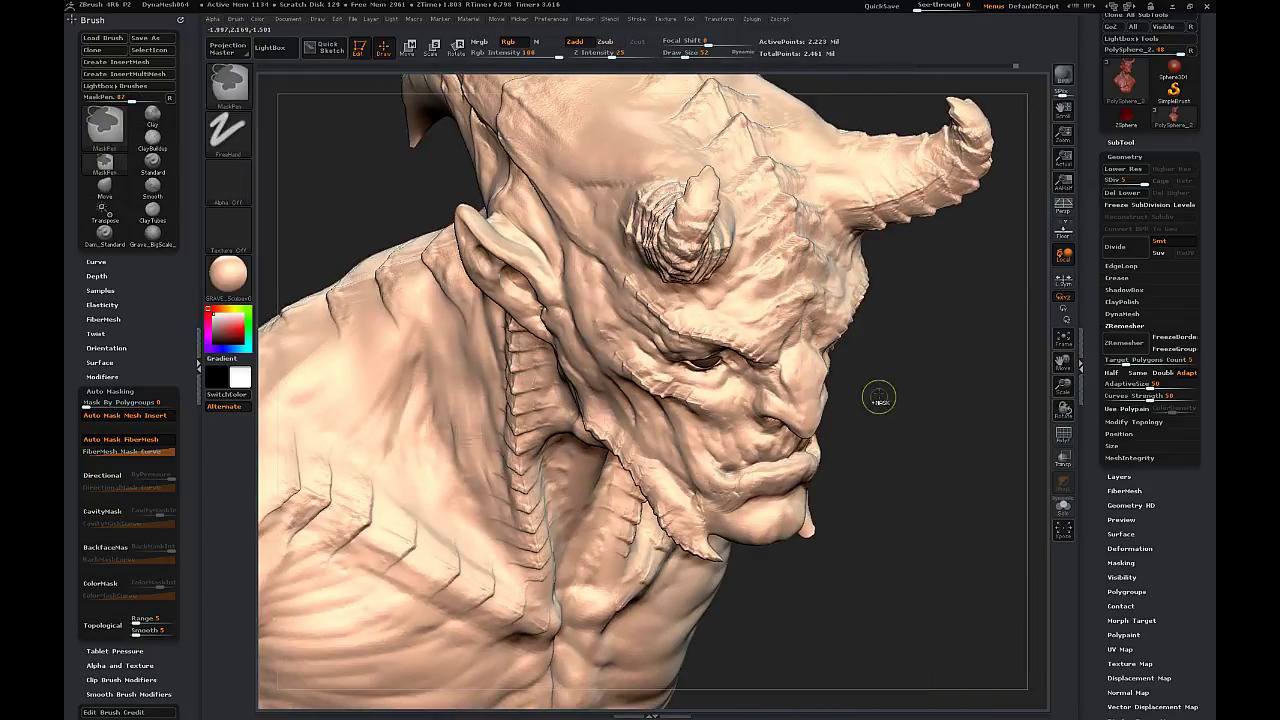
drag(880, 400, 805, 362)
- Duplicate the eyeball subtool and extrude the copied spheres upward from the mouth corners as a pair of tusks
click(1121, 143)
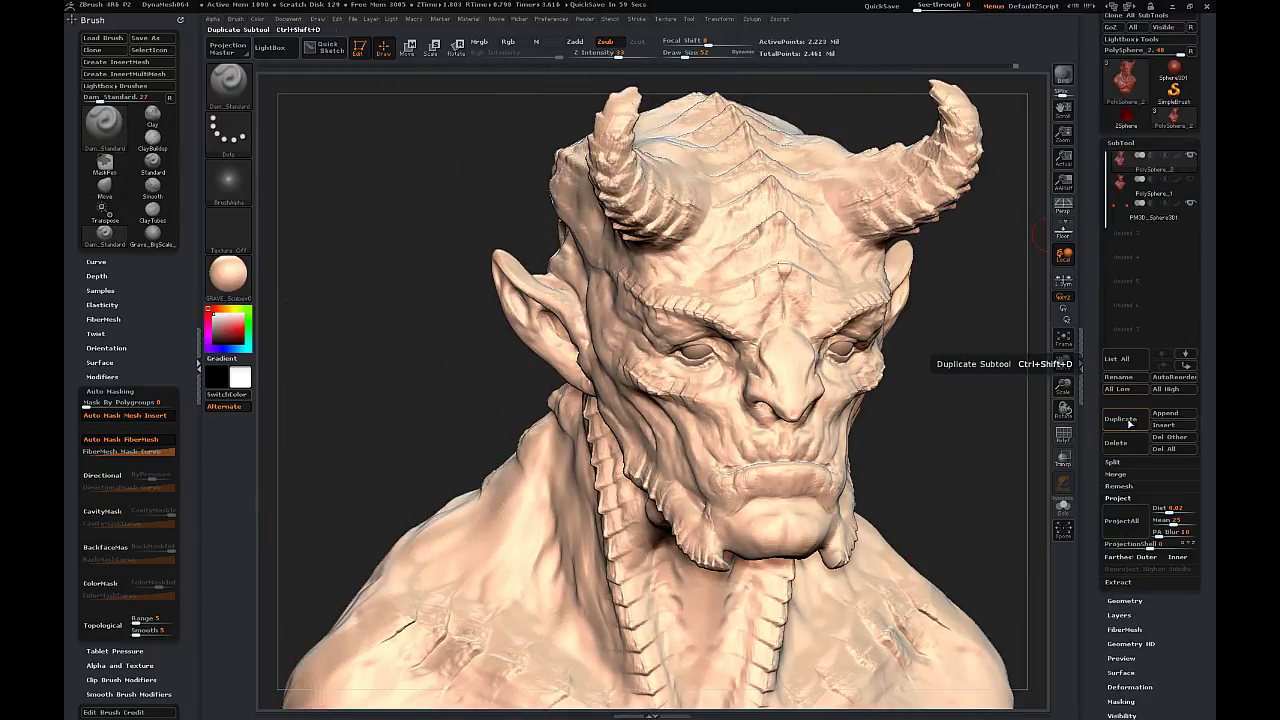
key(Down)
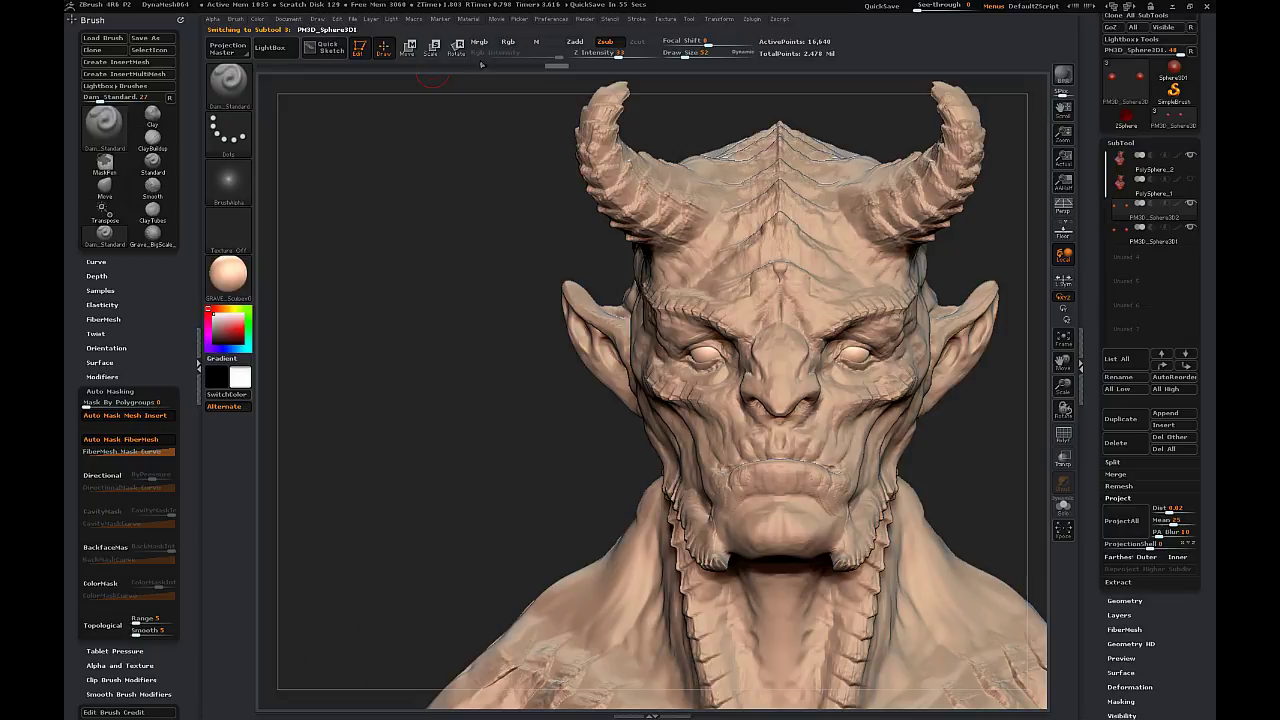
key(w)
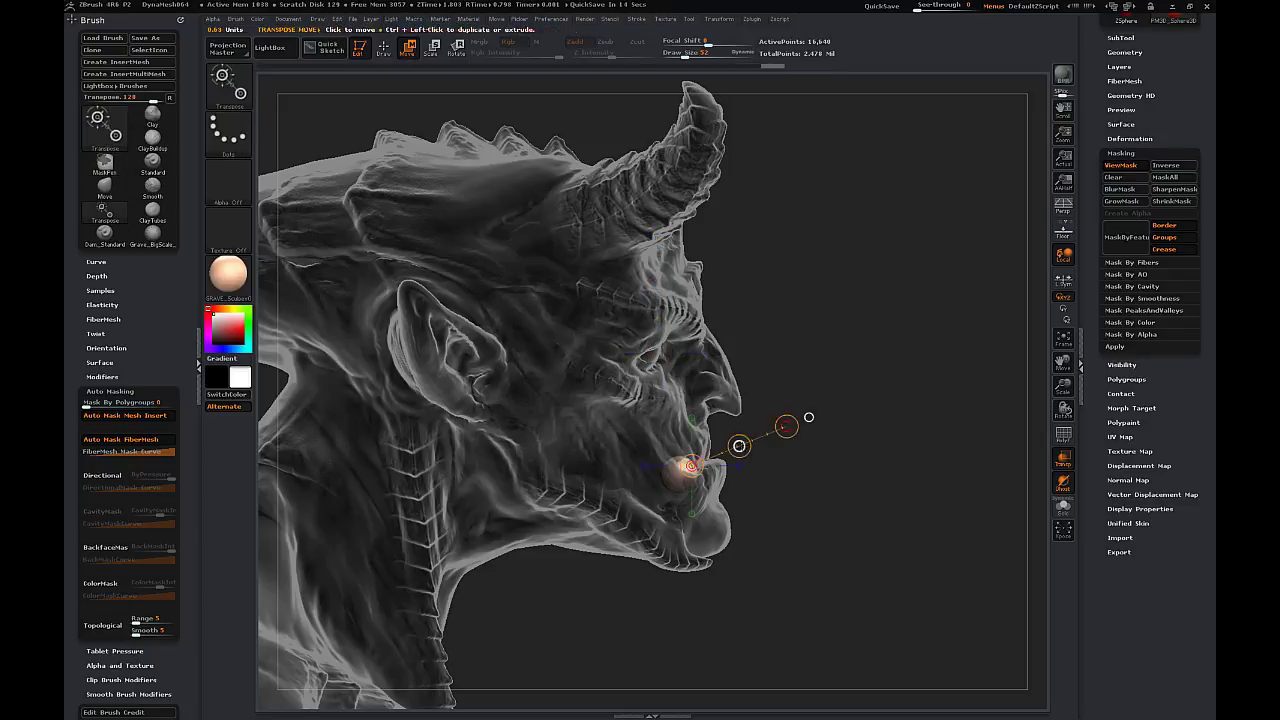
drag(808, 417, 770, 418)
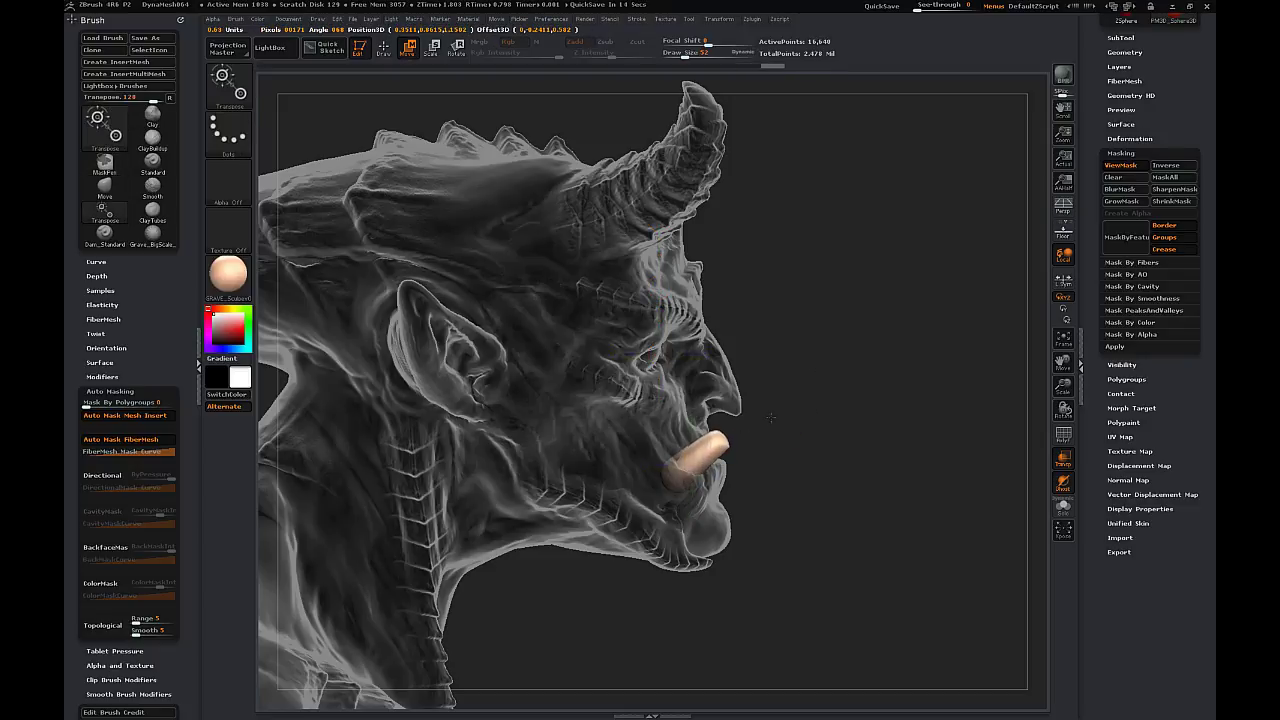
- Shape the extruded tusks into curved, tapering points with the Move brush
key(q)
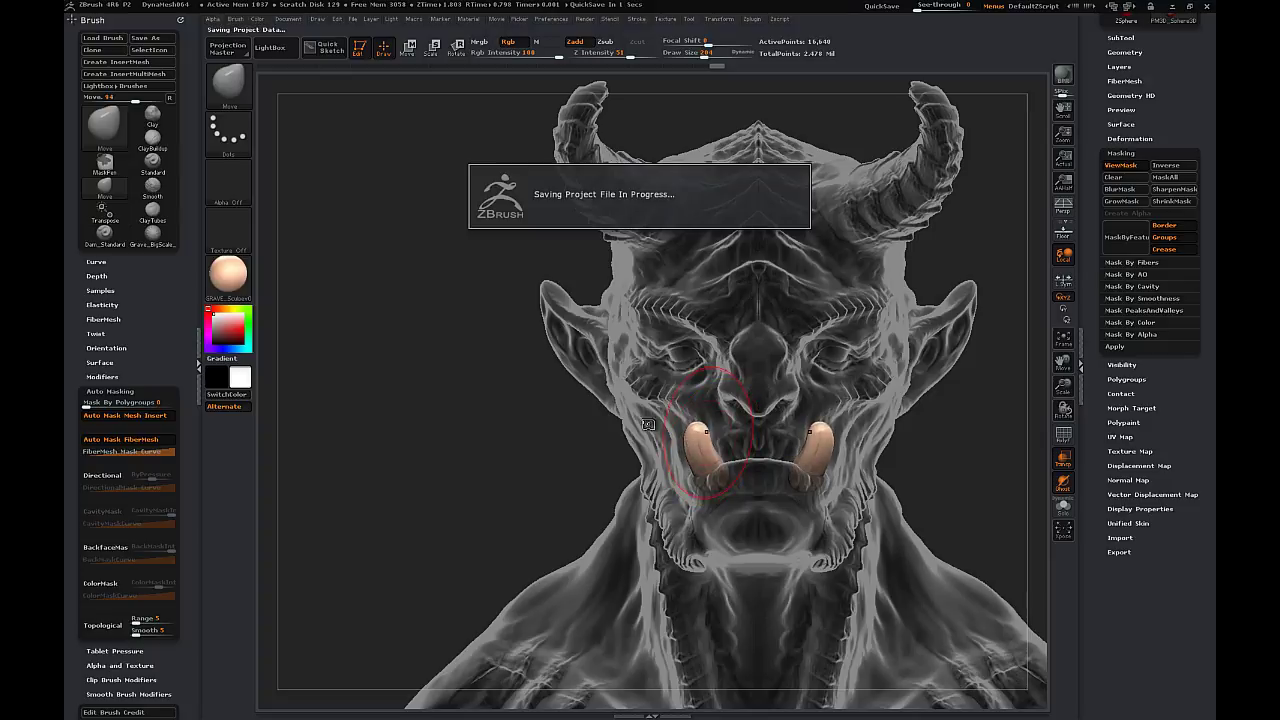
drag(708, 442, 712, 444)
key(shift)
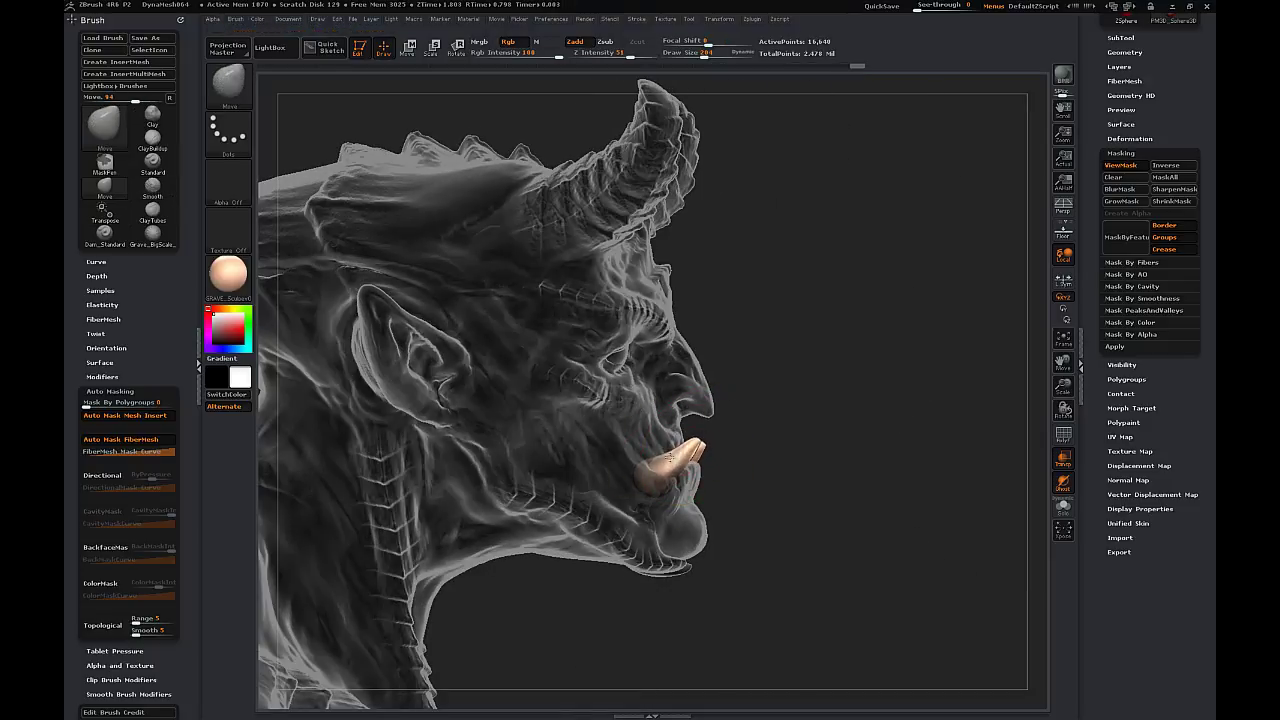
drag(900, 420, 690, 420)
- Clear the mask to DynaMesh the tusks at resolution 128, and refine their outline with the Move brush at draw size 55
click(1124, 52)
click(1122, 209)
click(1120, 225)
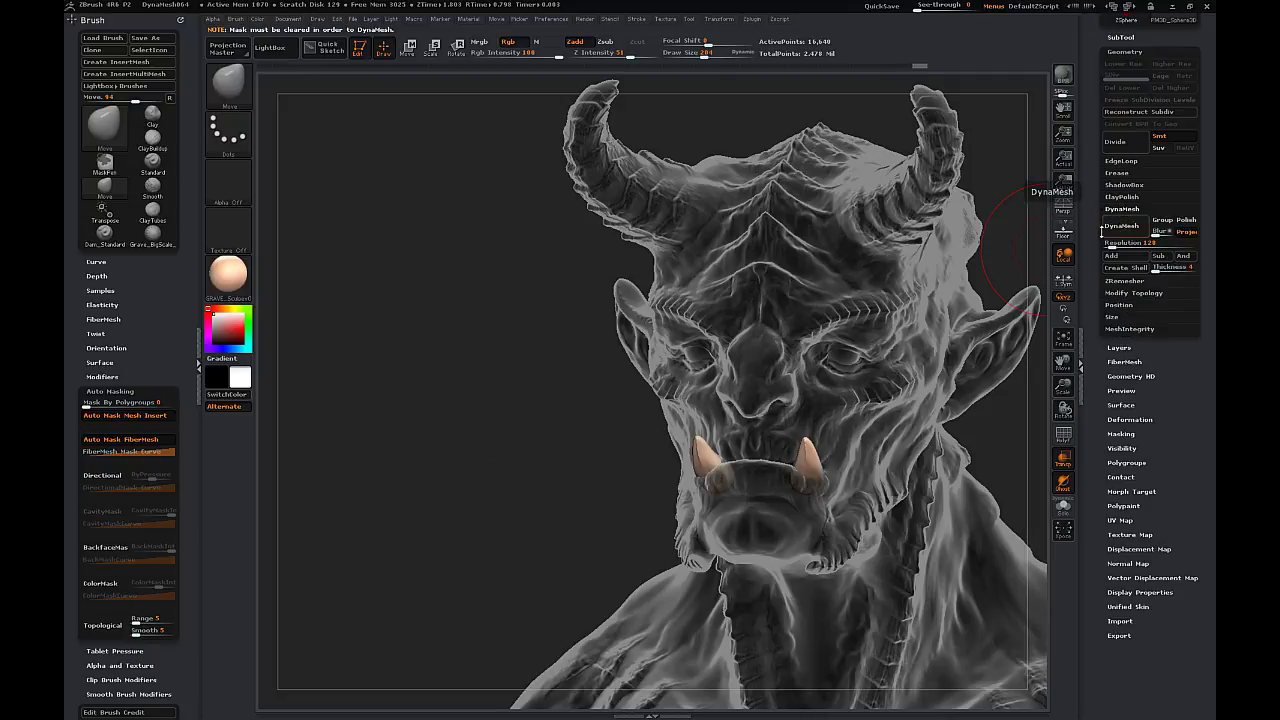
ctrl+drag(508, 415, 545, 455)
click(1122, 226)
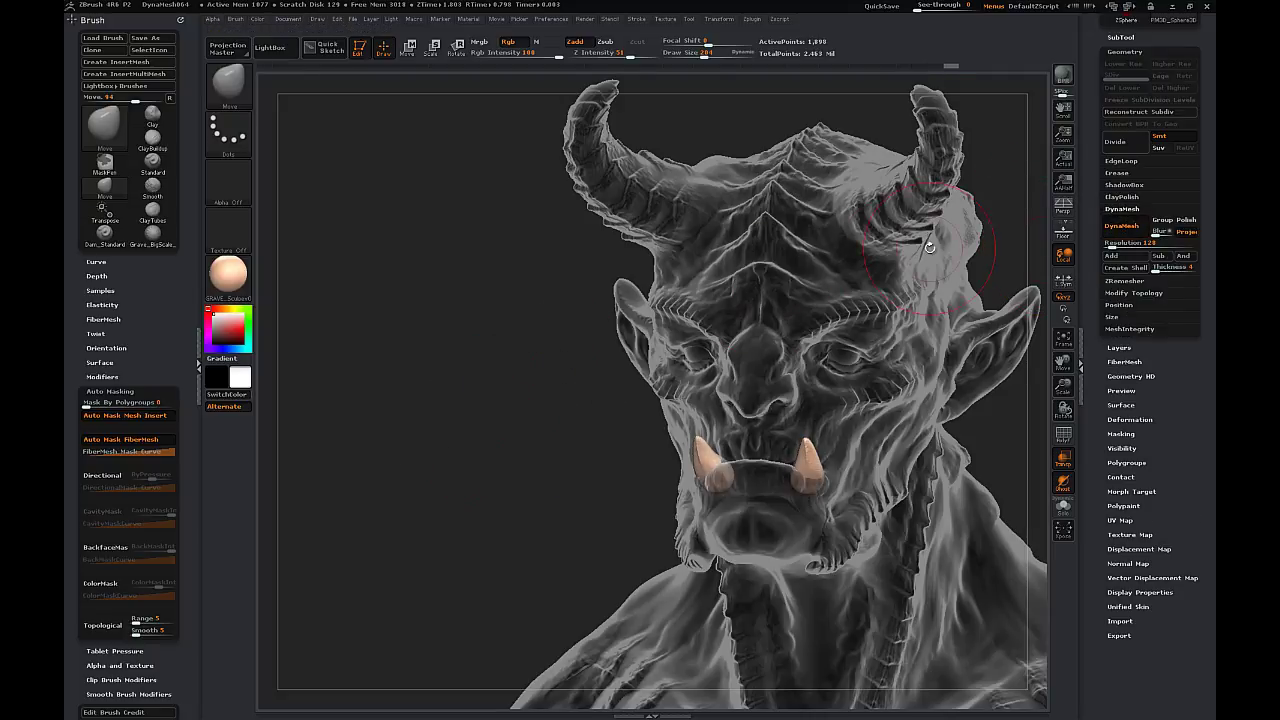
drag(537, 408, 690, 453)
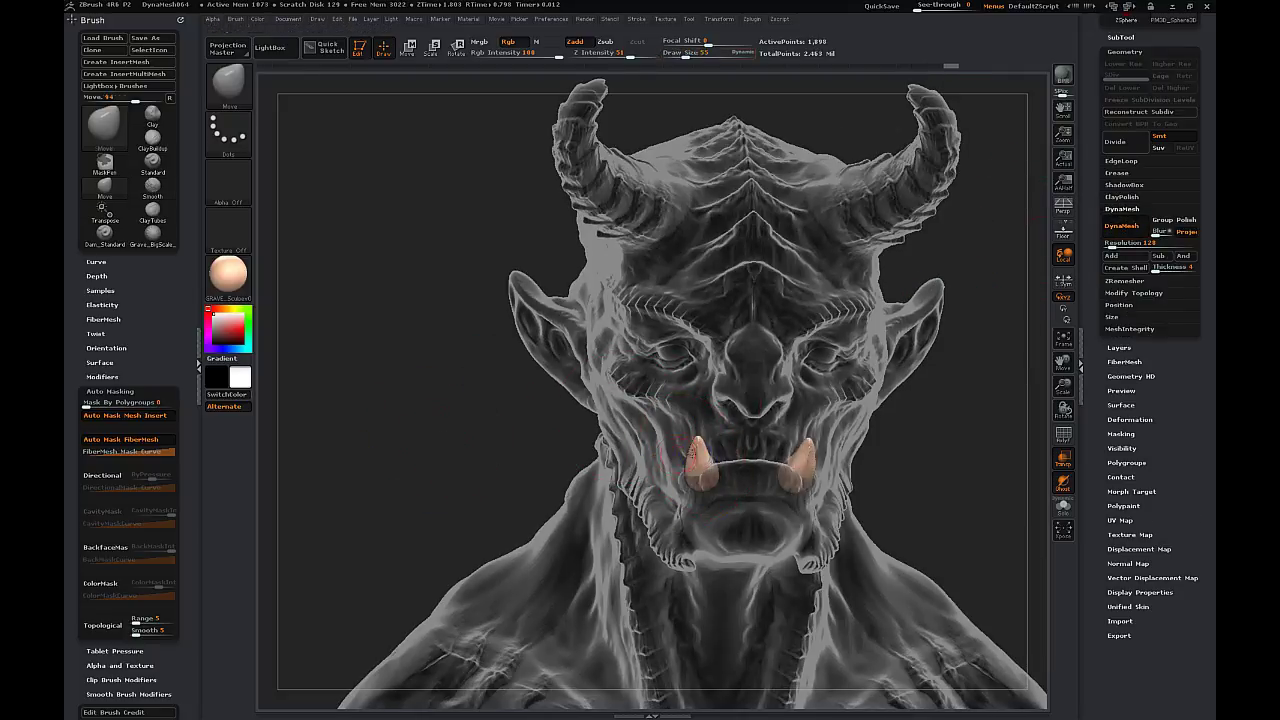
drag(490, 430, 680, 449)
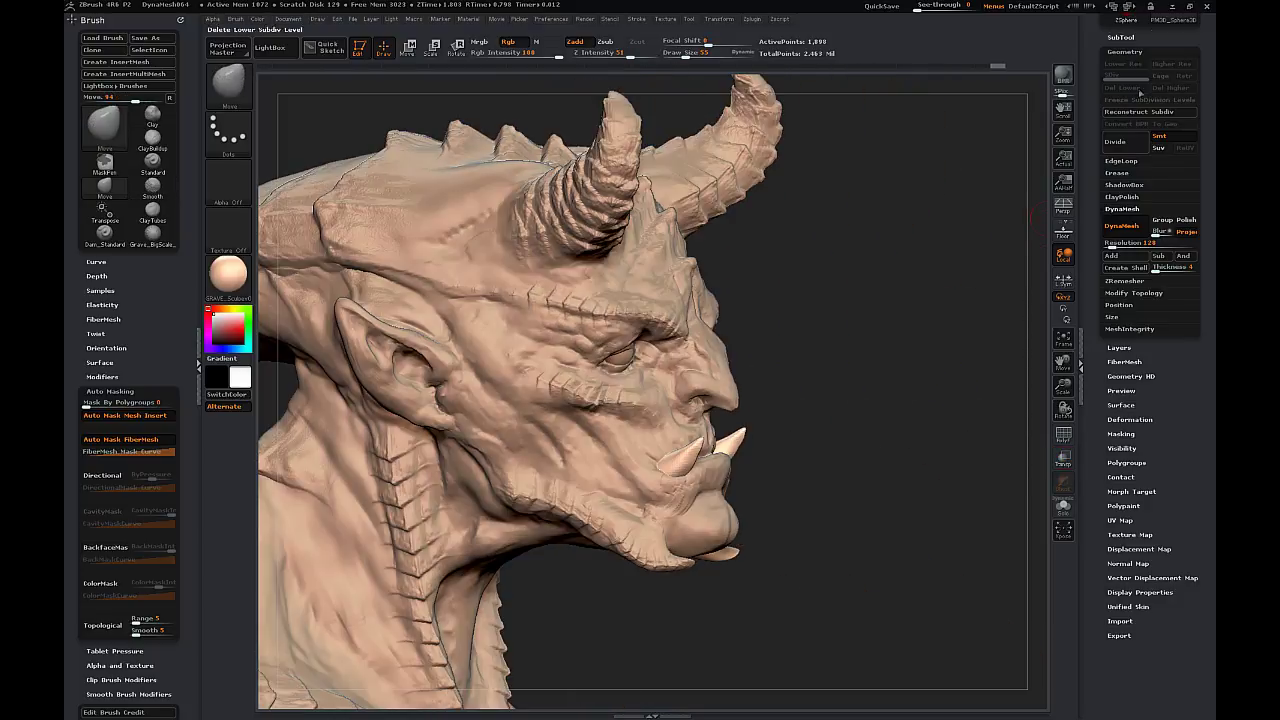
- Select the PolySphere_2 bust subtool and fit the mouth corners around the tusks with the Move brush
click(1121, 38)
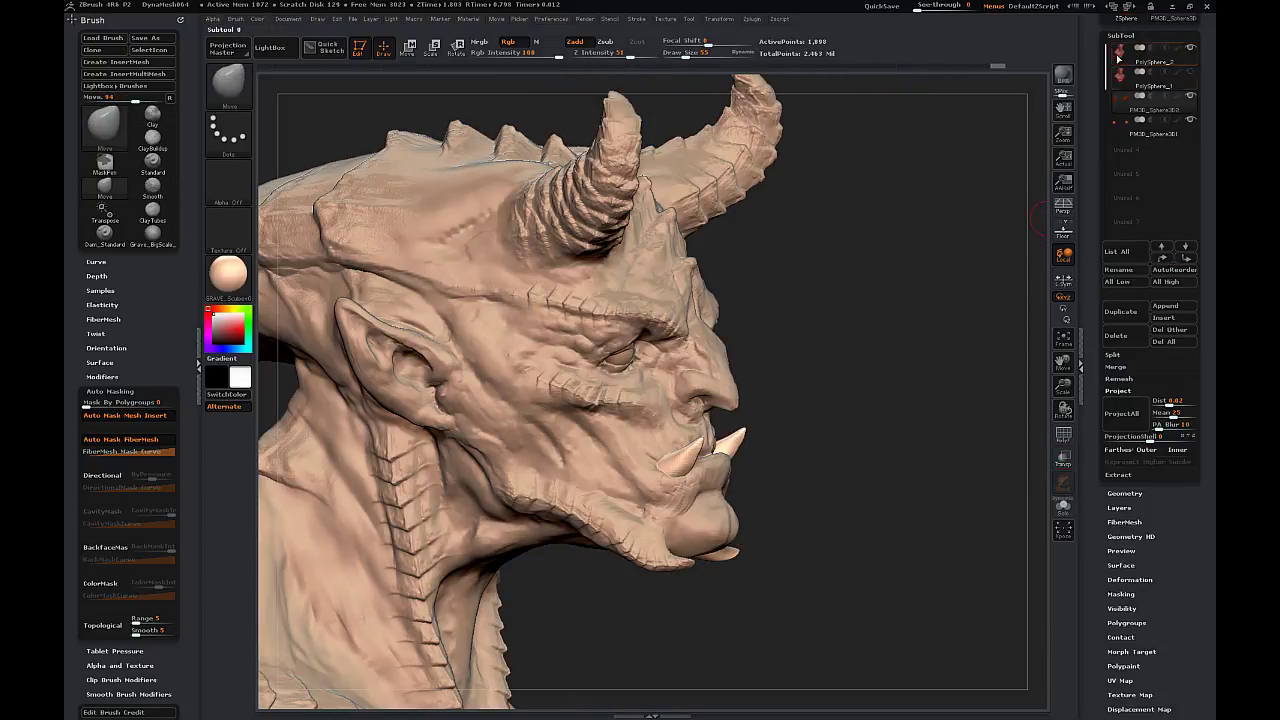
click(1152, 56)
drag(775, 290, 735, 440)
drag(850, 490, 428, 214)
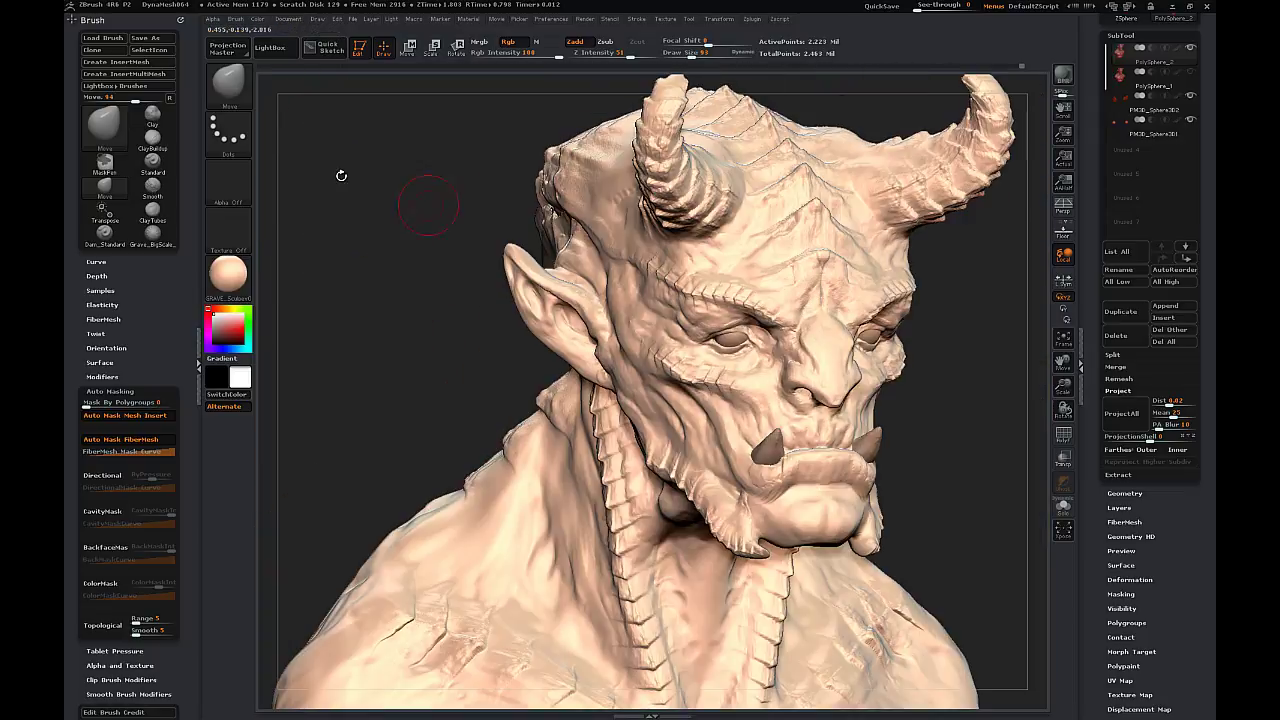
- Carve the crease where the tusks meet the lip with the Dam_Standard brush at draw size 37
click(228, 86)
click(780, 272)
key(s)
drag(764, 457, 754, 456)
drag(891, 415, 859, 415)
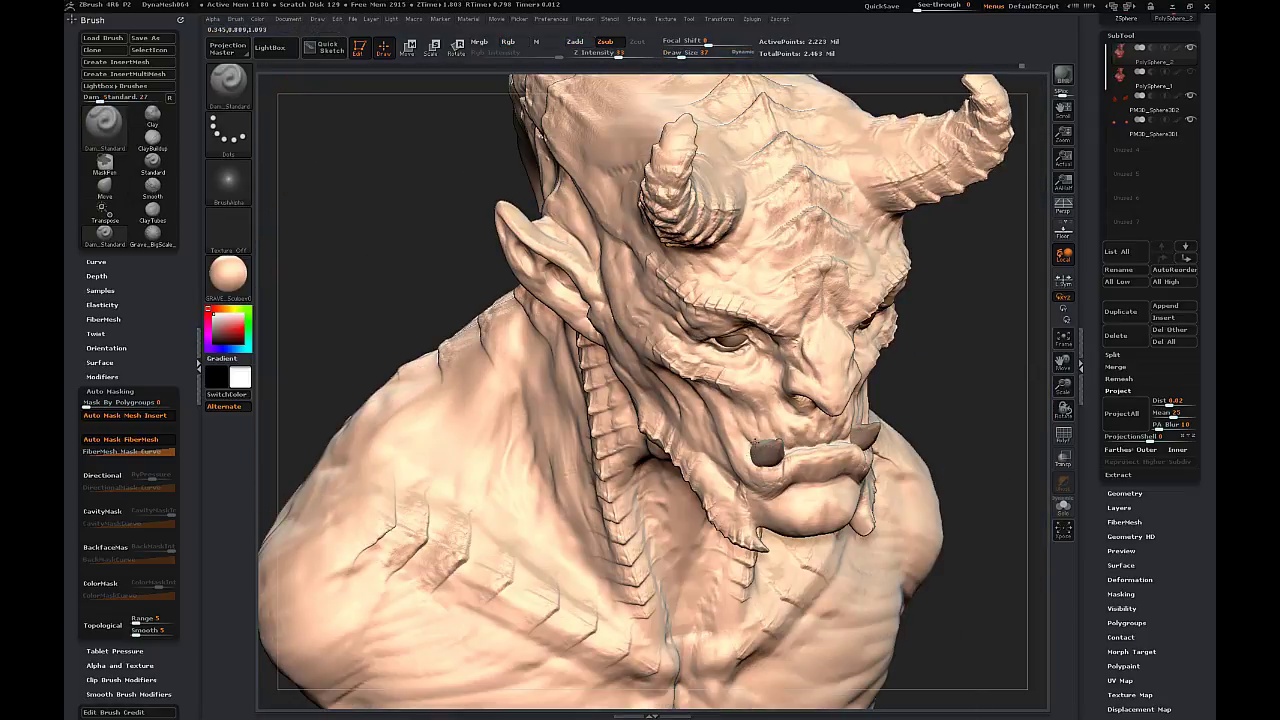
drag(905, 475, 975, 440)
- Build up the lower lip around the base of the tusks with the Clay brush
click(228, 86)
click(342, 146)
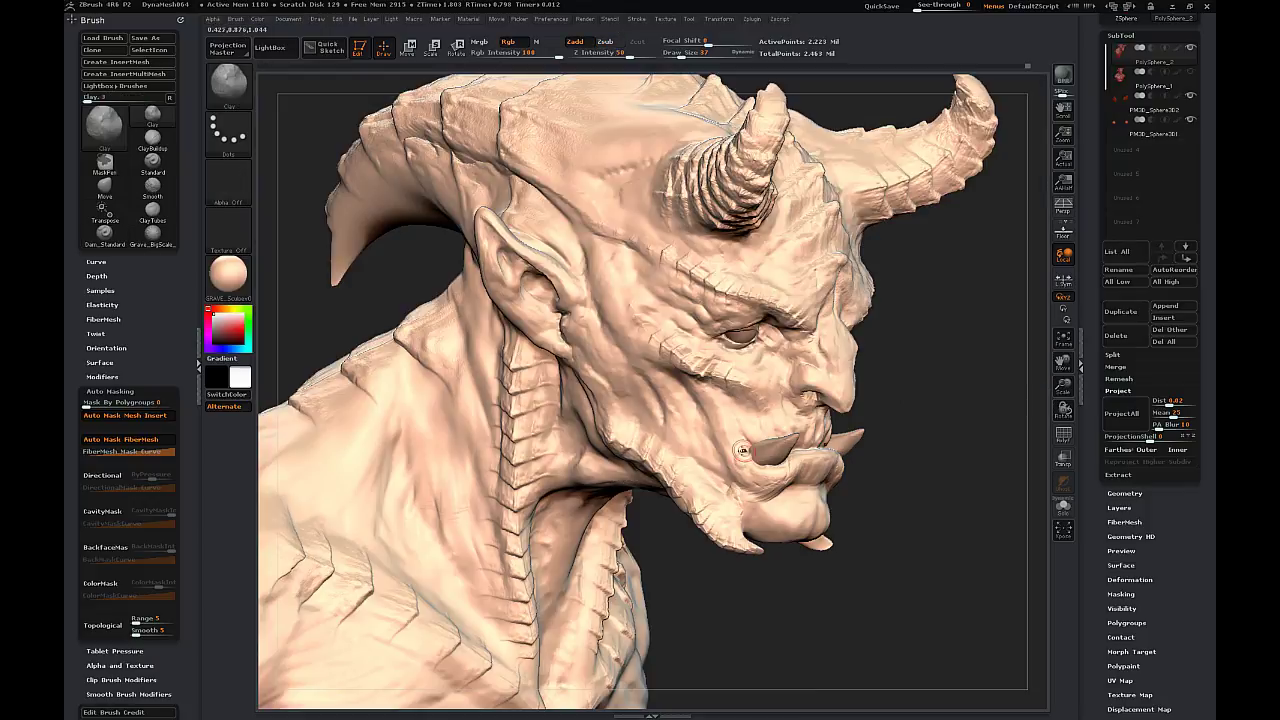
drag(908, 468, 825, 476)
drag(793, 484, 813, 473)
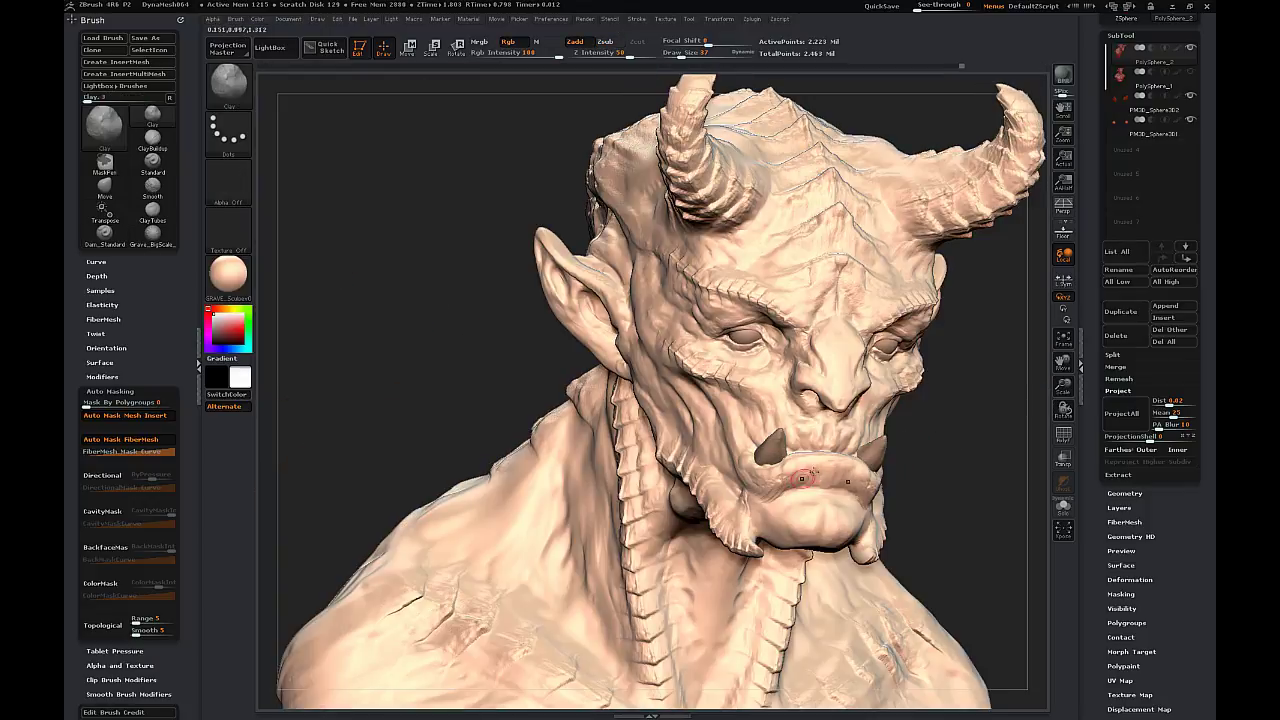
drag(930, 474, 820, 478)
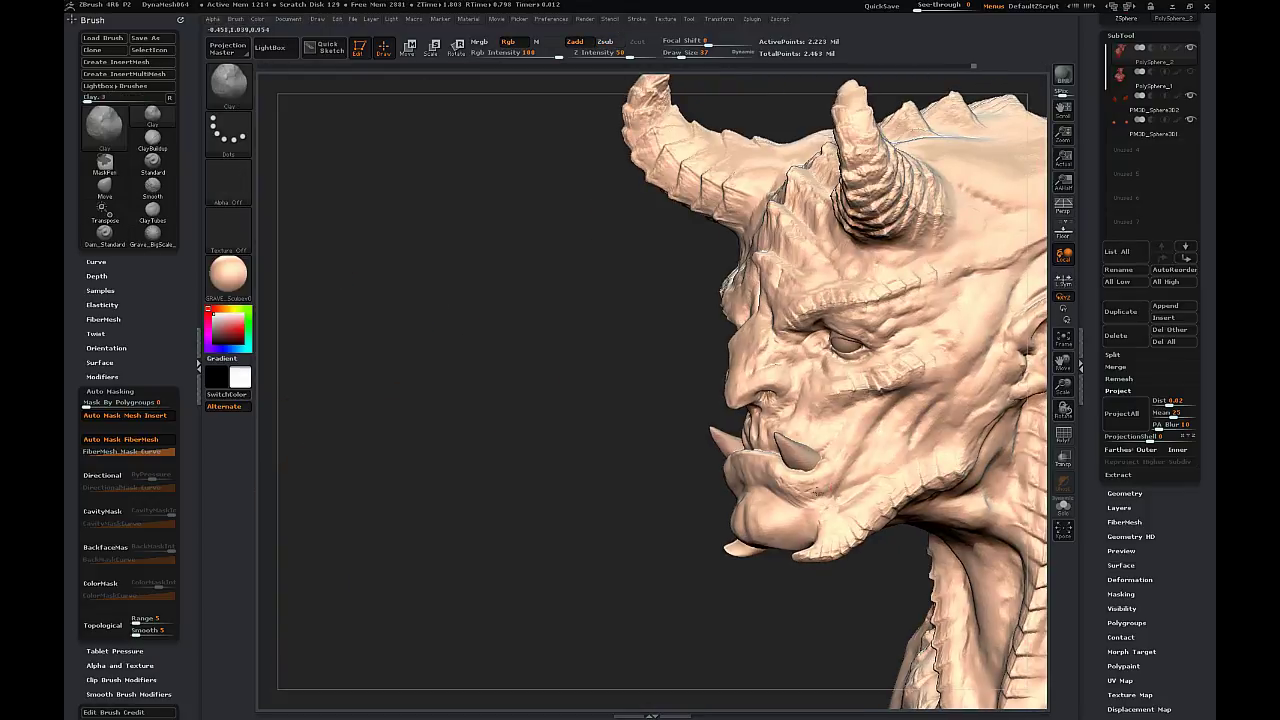
mouse_move(730, 482)
mouse_down()
mouse_move(950, 482)
mouse_move(925, 550)
mouse_up()
- Sharpen the folds at the mouth corners beside both tusks with the Dam_Standard brush at draw size 37
drag(1063, 388, 1063, 450)
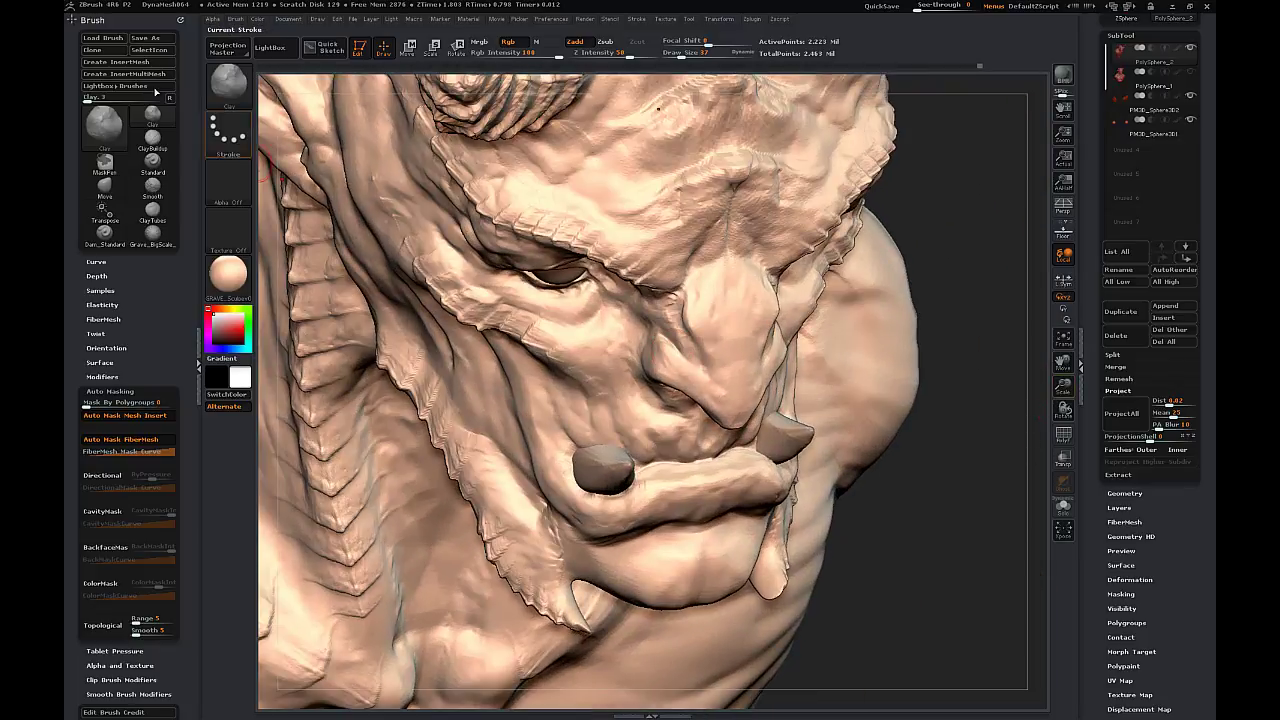
click(229, 86)
key(d)
key(s)
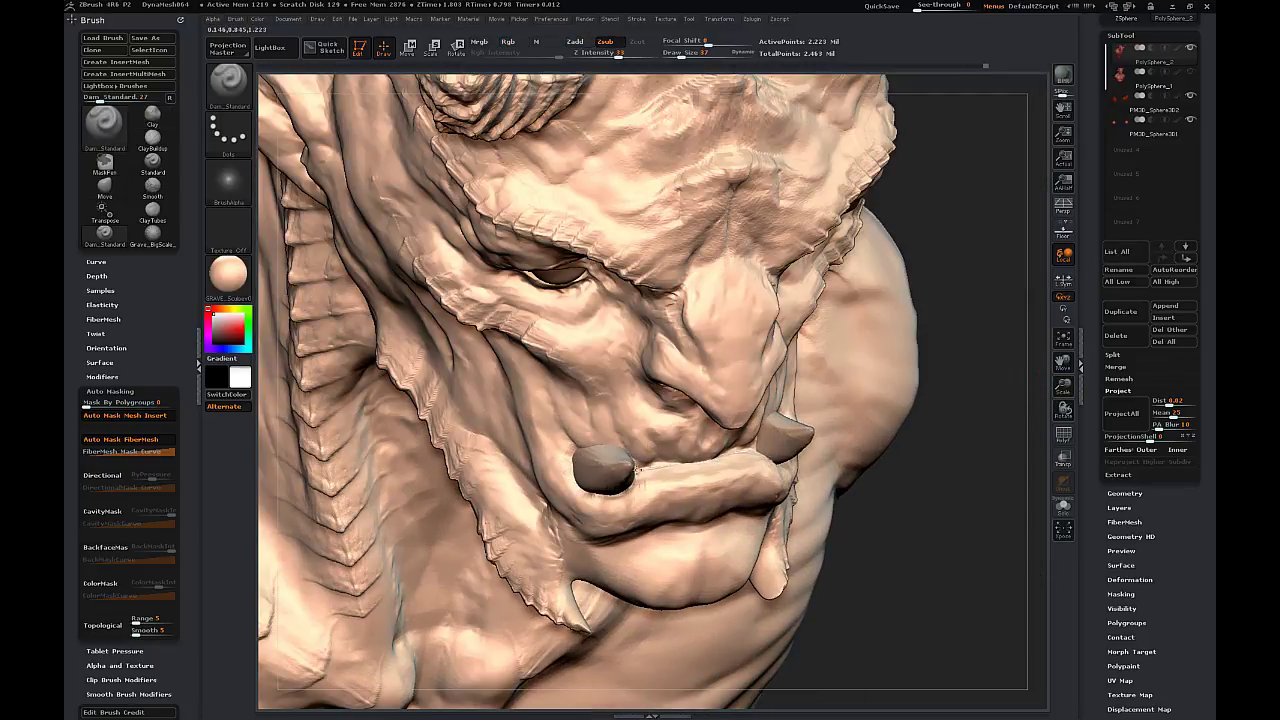
drag(1021, 369, 1130, 300)
drag(880, 505, 715, 498)
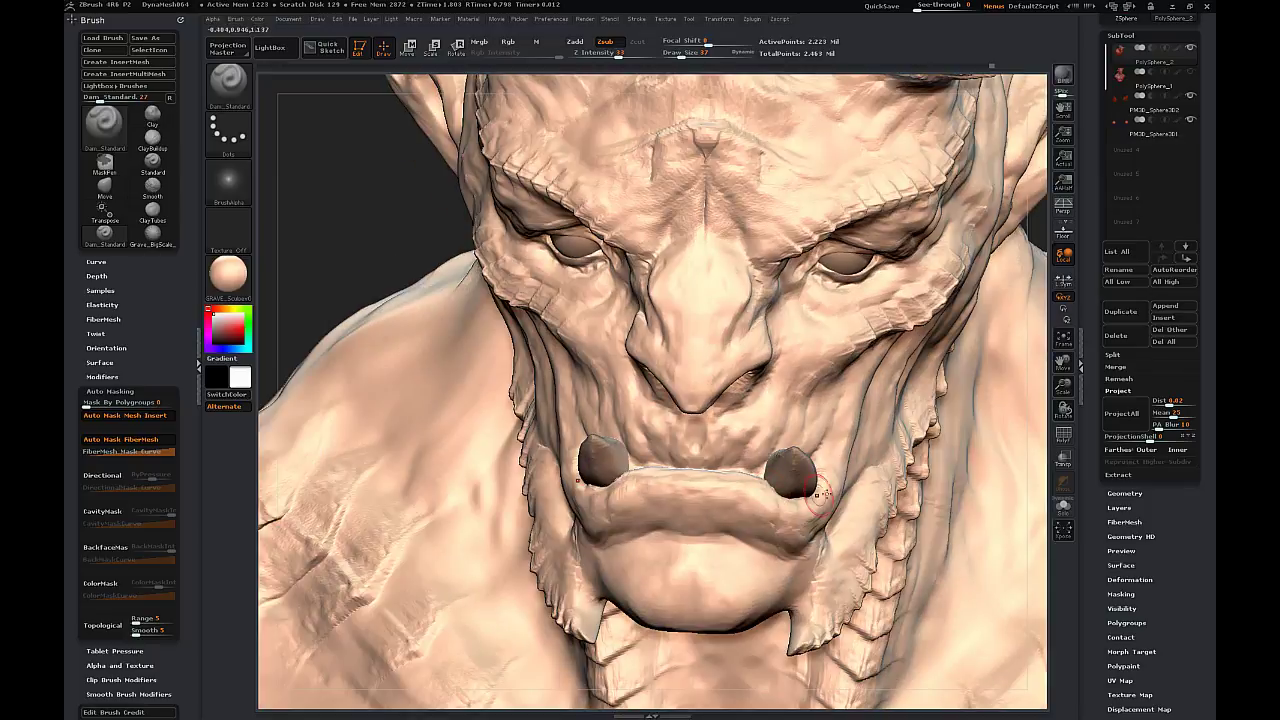
drag(351, 297, 450, 240)
- Reshape the lips, nose bridge and area around the eyes with the Move brush
mouse_move(963, 480)
shift+mouse_down()
mouse_move(870, 480)
mouse_move(1004, 376)
shift+mouse_up()
key(b)
key(m)
key(v)
key(s)
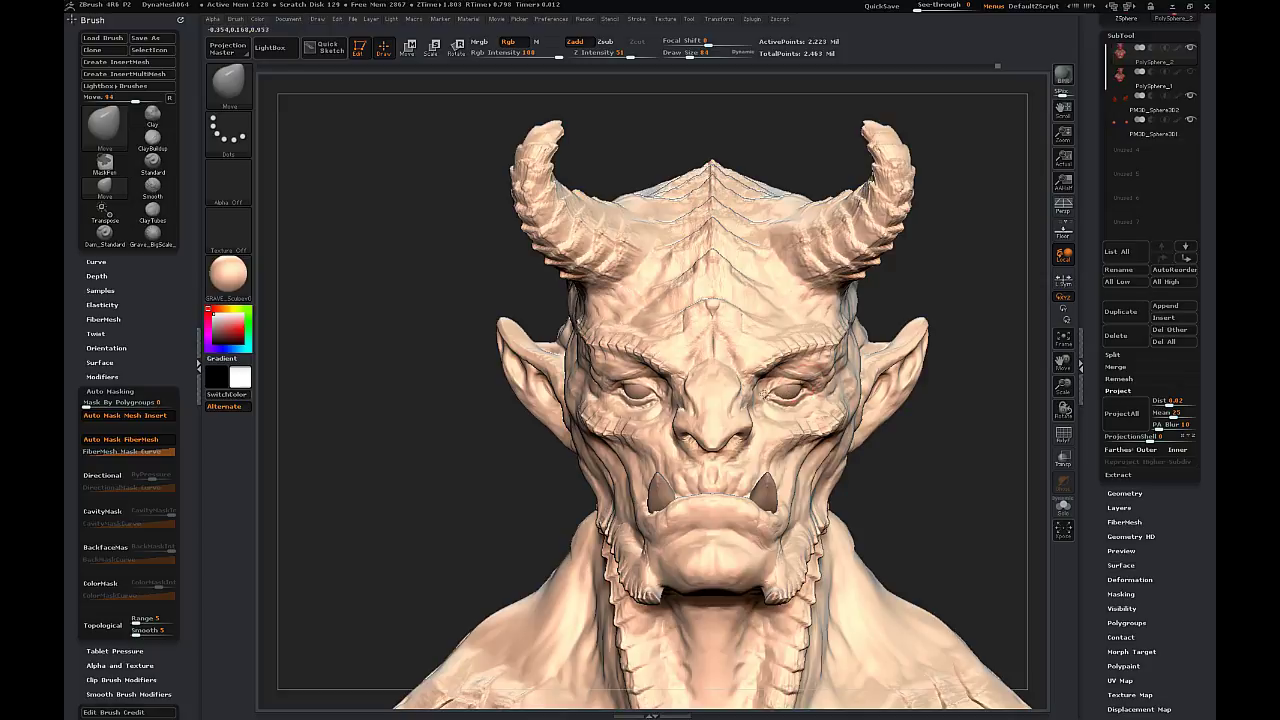
drag(933, 433, 709, 390)
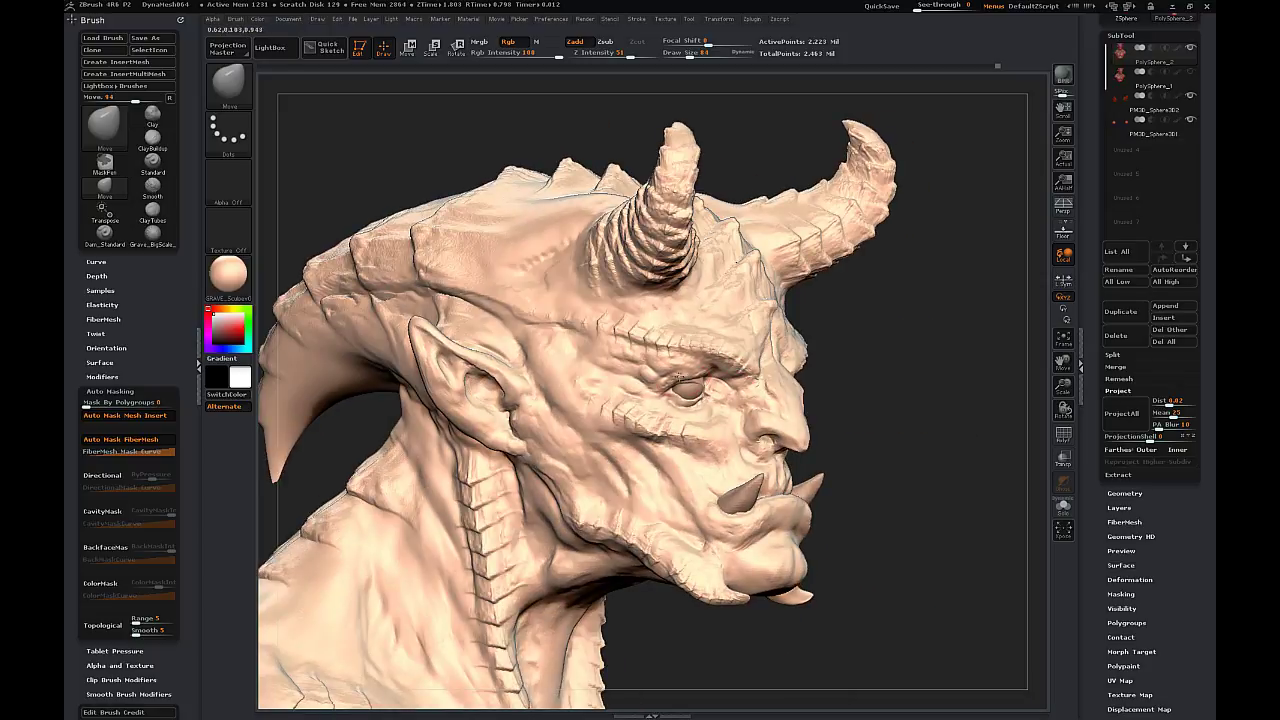
shift+drag(867, 370, 823, 371)
key(s)
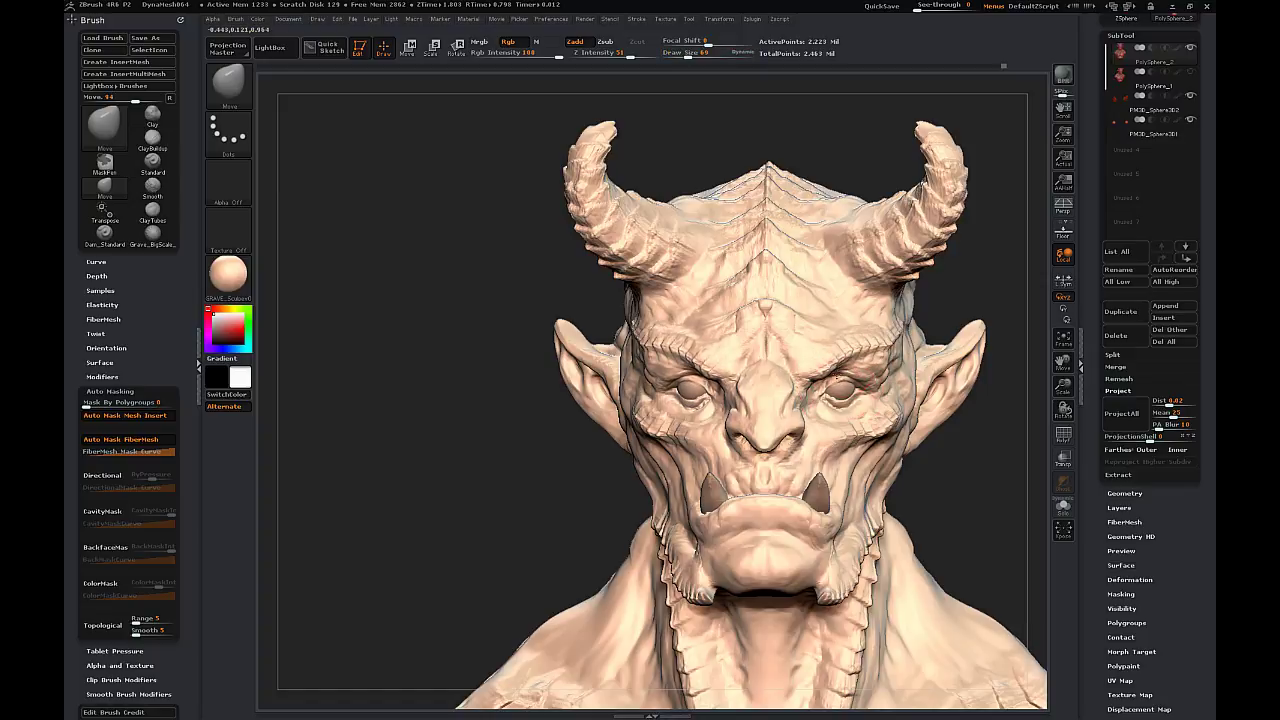
drag(964, 427, 846, 390)
drag(656, 402, 815, 403)
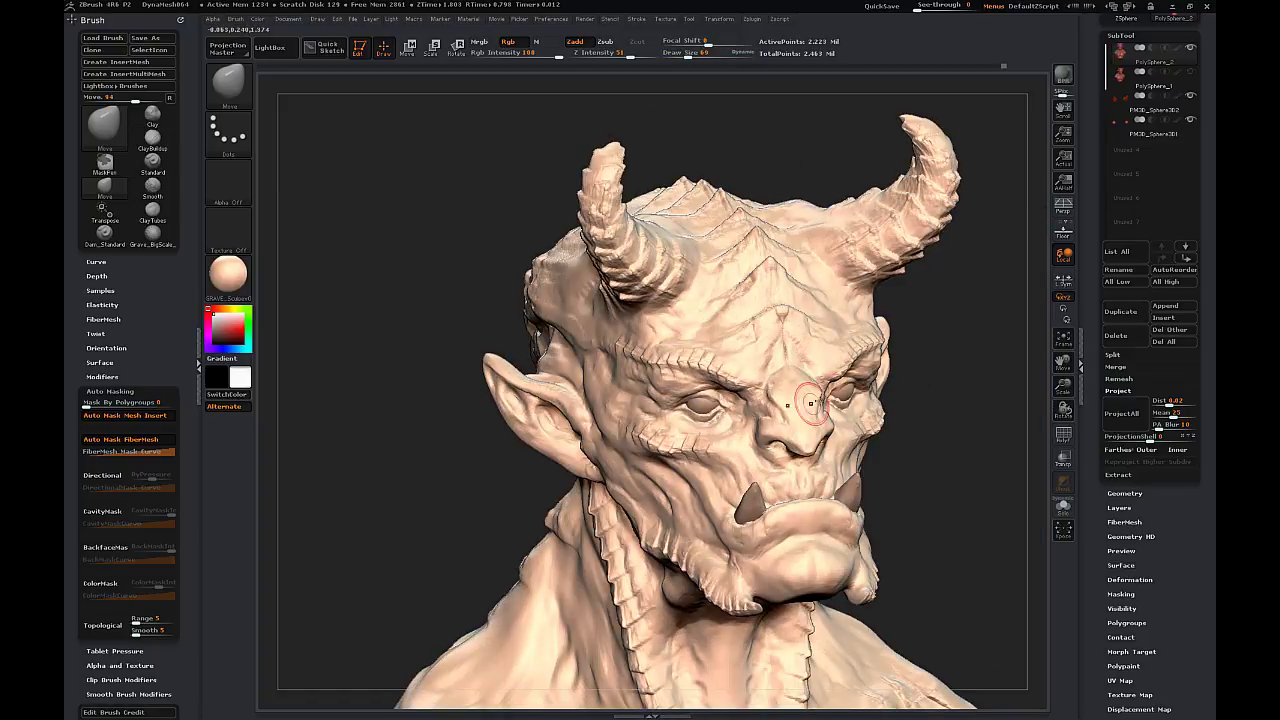
drag(944, 386, 846, 386)
- Carve facial wrinkles and creases with the Dam_Standard brush at draw size 69
key(b)
key(d)
key(s)
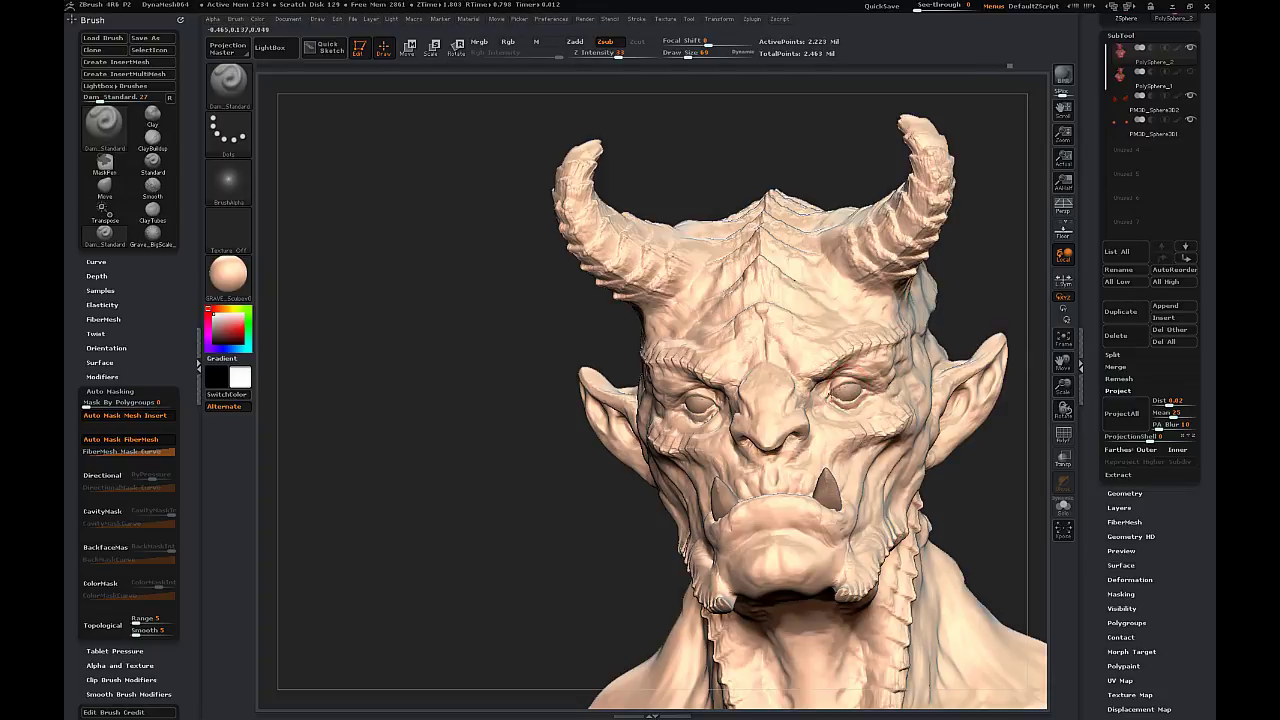
drag(982, 436, 982, 382)
drag(1063, 386, 1050, 470)
drag(620, 455, 503, 461)
drag(1063, 386, 1055, 440)
drag(440, 380, 530, 410)
- Switch to a different sculpting brush and refine the forms of the face
click(230, 88)
click(470, 112)
drag(490, 488, 740, 445)
mouse_move(980, 395)
mouse_down()
mouse_move(921, 362)
mouse_move(902, 377)
mouse_move(921, 381)
mouse_up()
drag(971, 347, 1043, 344)
drag(1063, 386, 1055, 340)
mouse_move(1015, 365)
mouse_down()
mouse_move(953, 364)
mouse_move(1018, 366)
mouse_move(1062, 436)
mouse_up()
- Carve deeper creases across the cheek and beside the nose with the Dam_Standard brush at draw size 101
click(243, 92)
click(700, 200)
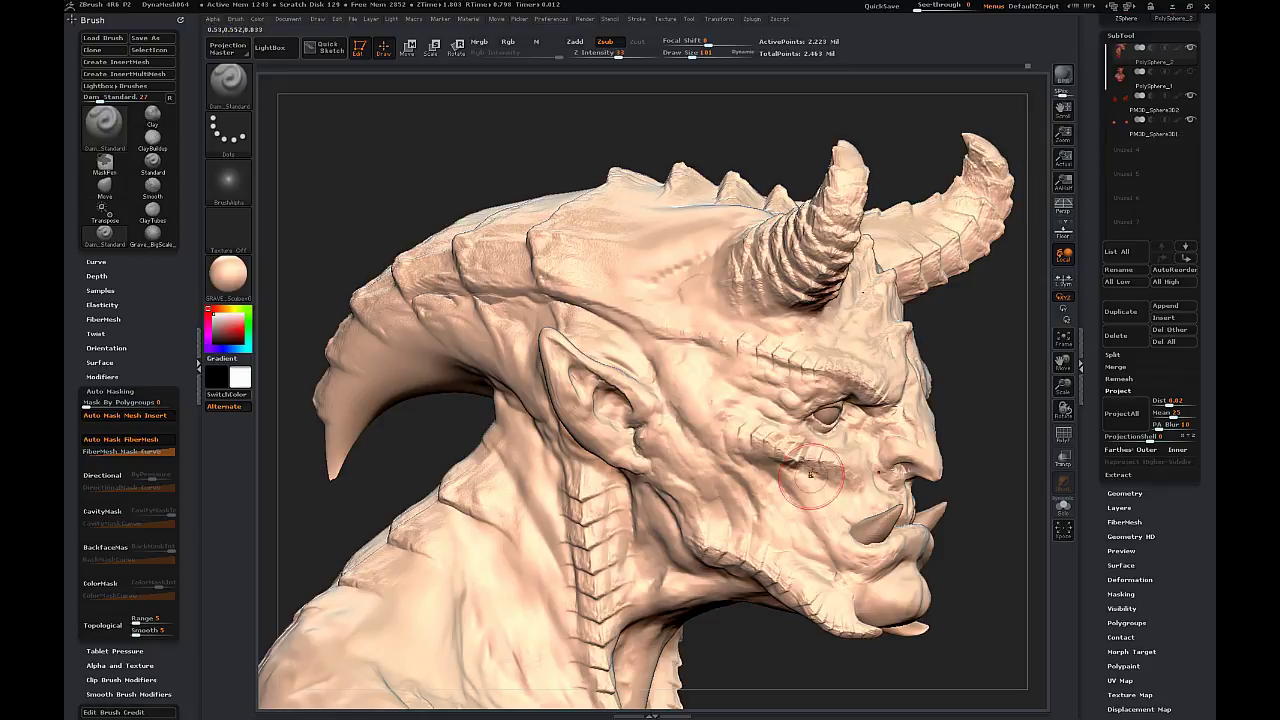
drag(992, 366, 928, 350)
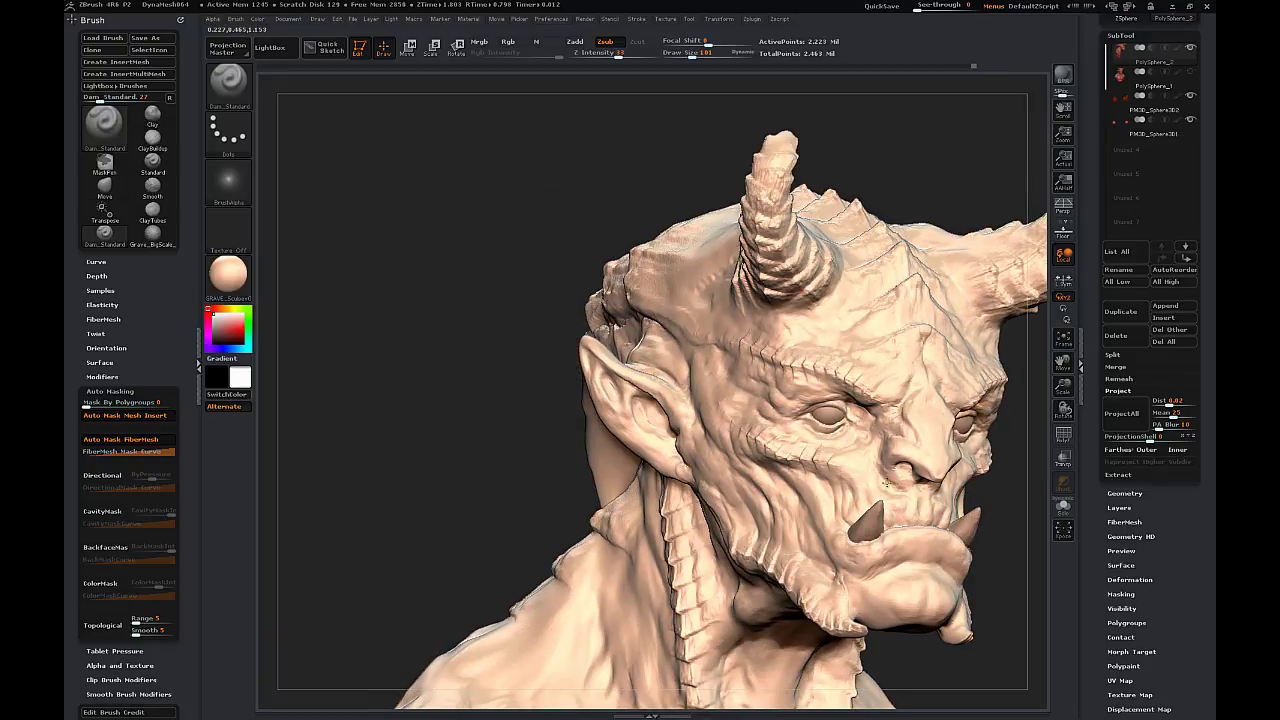
drag(796, 404, 884, 465)
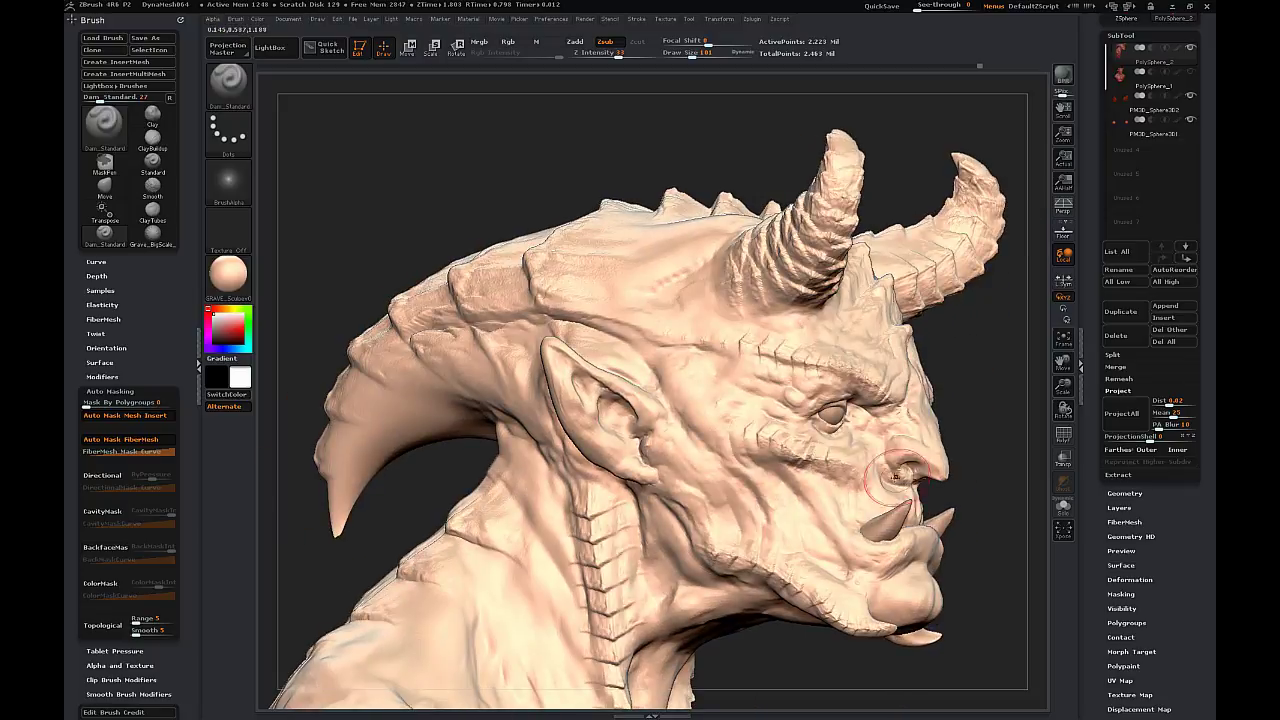
right_drag(896, 478, 825, 422)
- Build up the skin between the nostril and the tusk with the Clay brush
click(229, 84)
click(342, 146)
drag(398, 250, 423, 286)
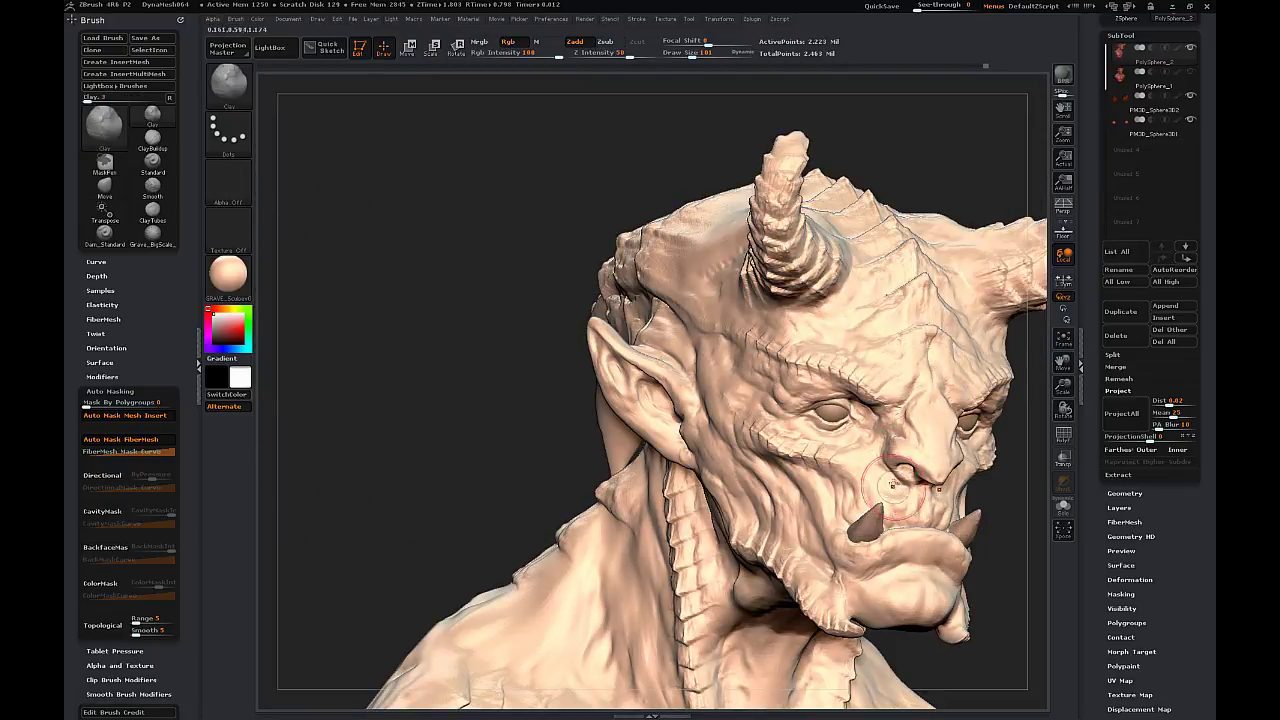
drag(882, 474, 918, 492)
mouse_move(868, 475)
right_down()
mouse_move(925, 496)
mouse_move(884, 490)
right_up()
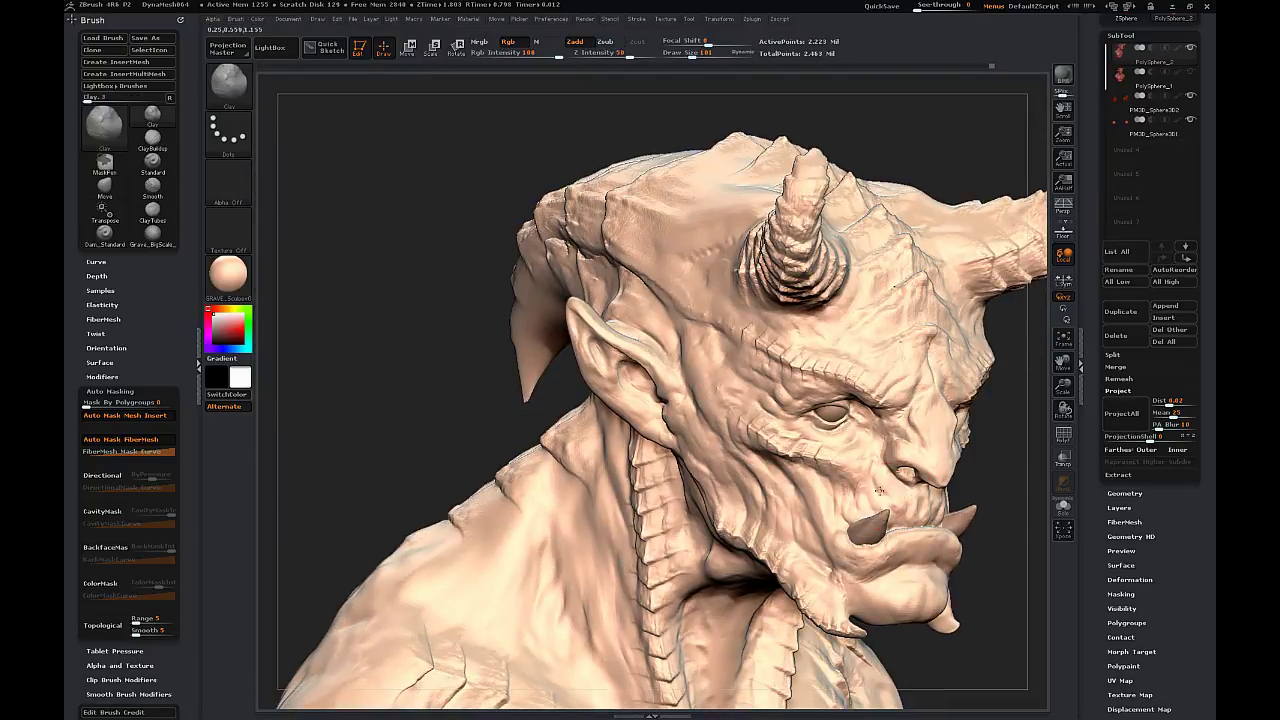
drag(879, 491, 893, 494)
key(s)
right_drag(740, 532, 526, 480)
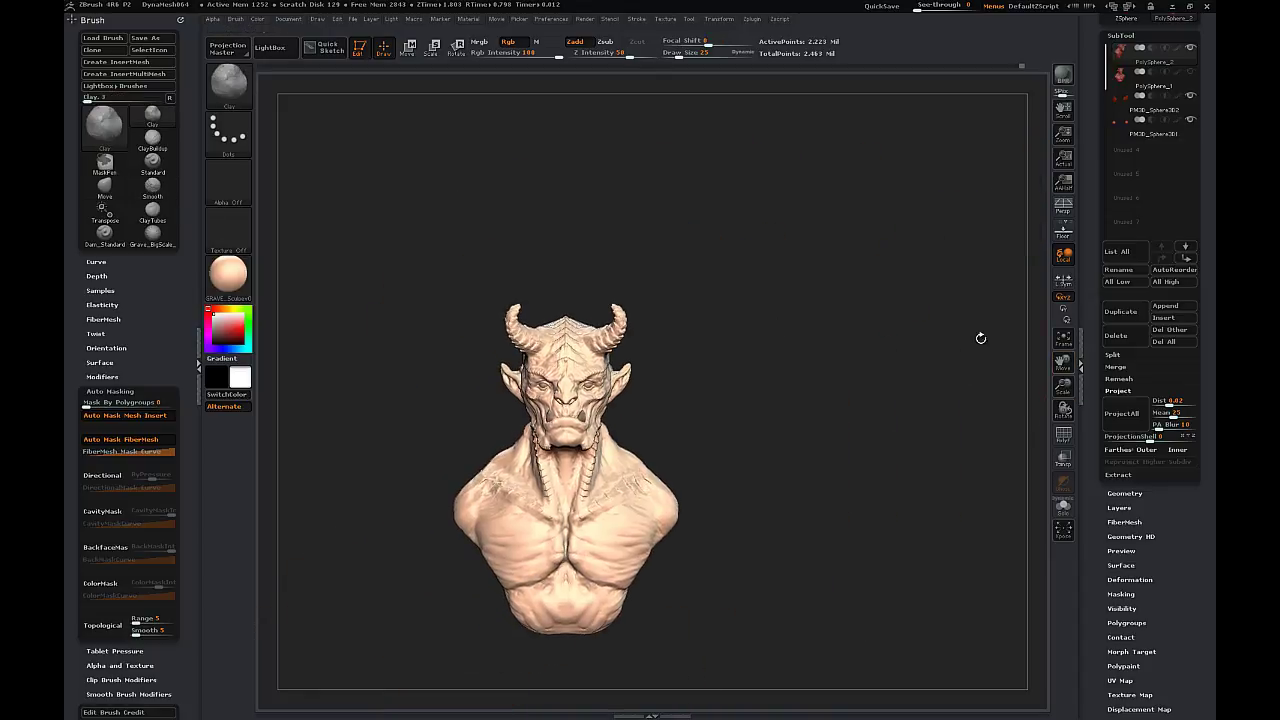
- Switch to the Move brush and lower the bust mesh to subdivision level 1
click(229, 83)
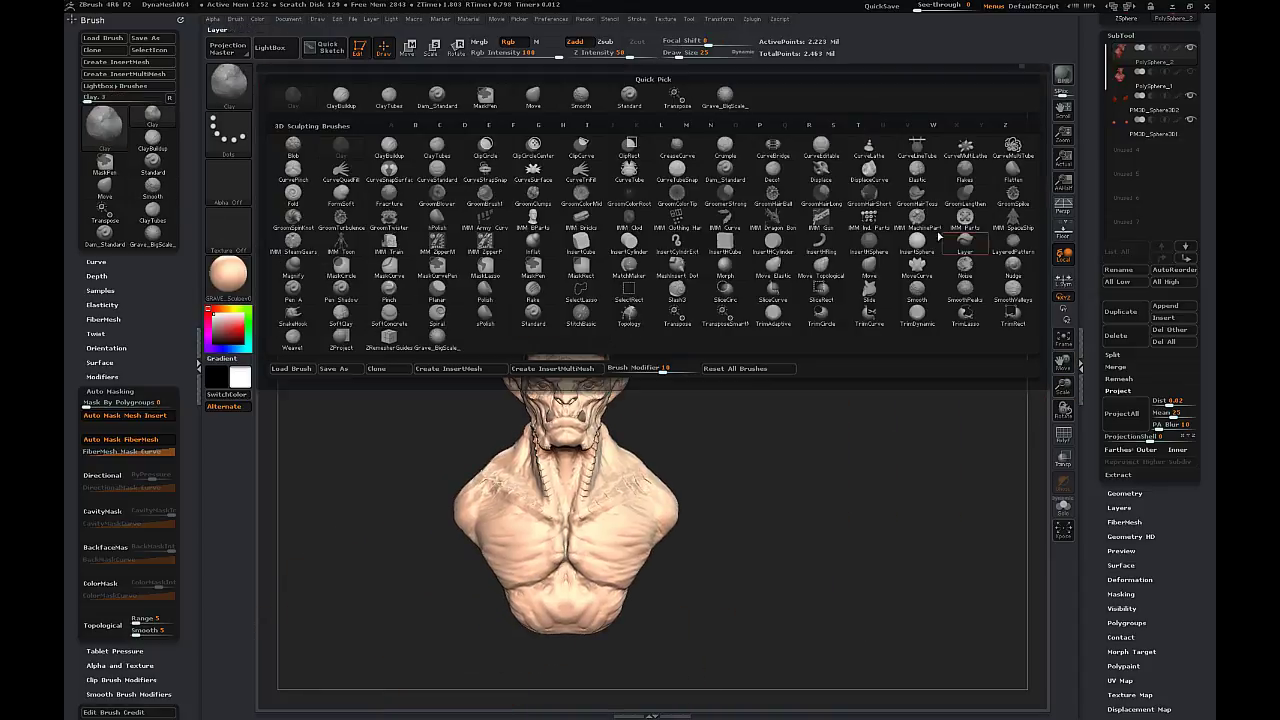
click(870, 266)
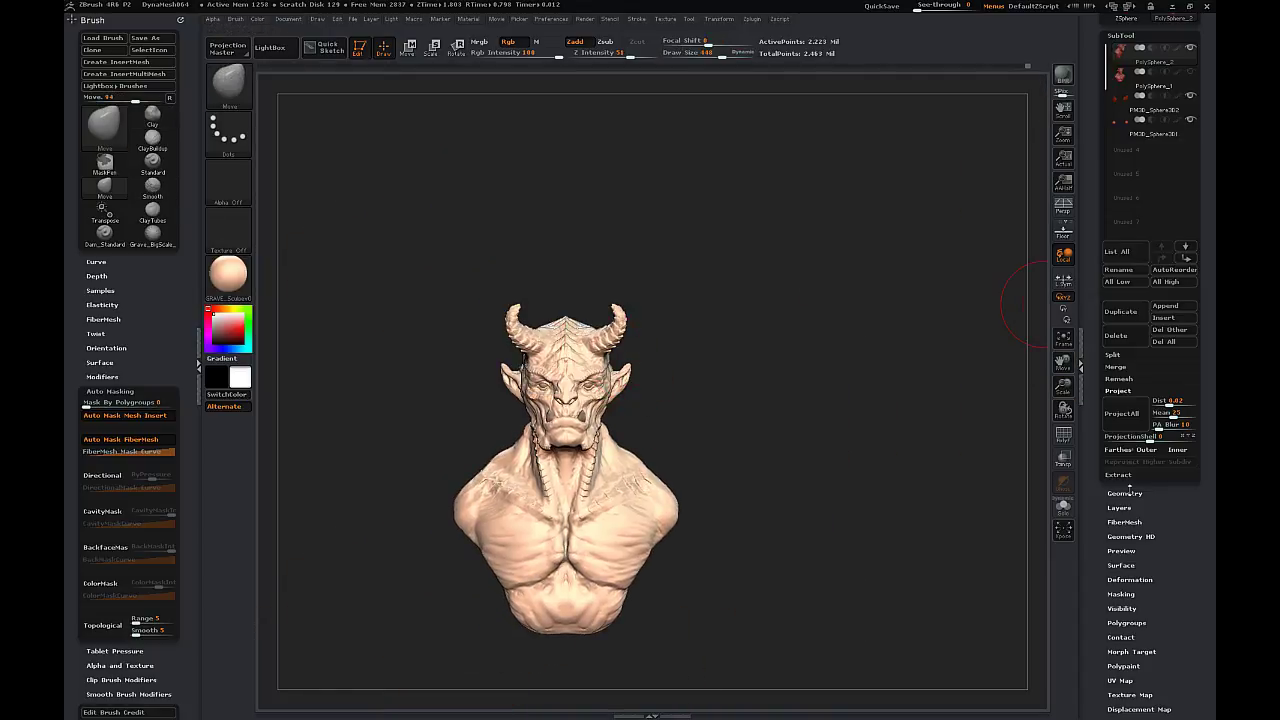
click(1124, 493)
key(shift+d)
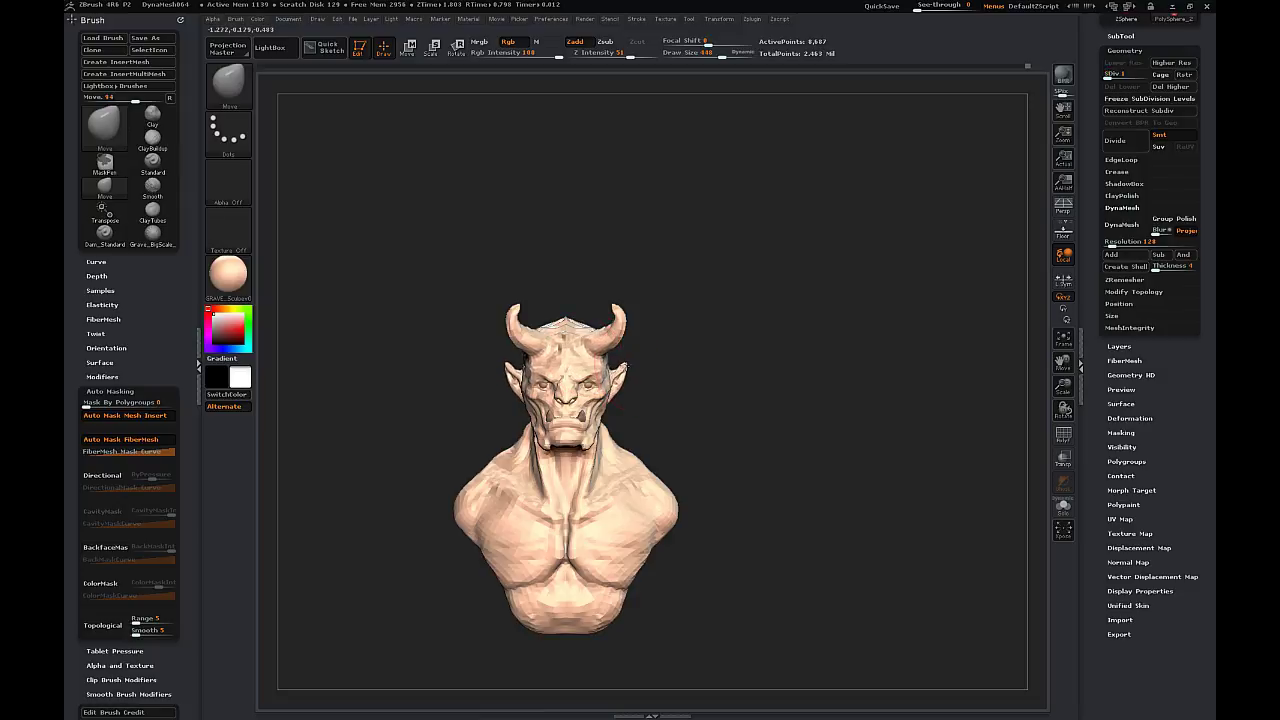
- Pull the ears closer to the head and reshape the slopes between neck and shoulders using smaller Move brush sizes
key(s)
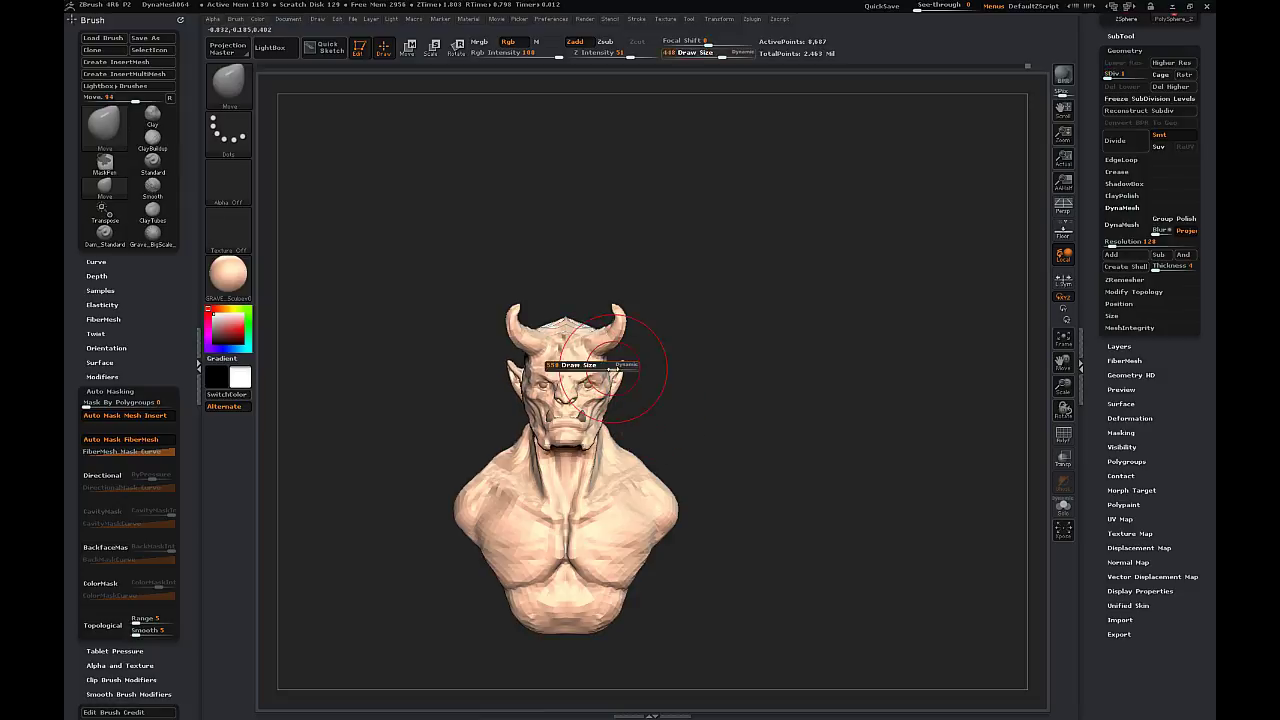
mouse_move(607, 366)
mouse_down()
mouse_move(588, 366)
mouse_move(603, 388)
mouse_up()
key(ctrl)
key(s)
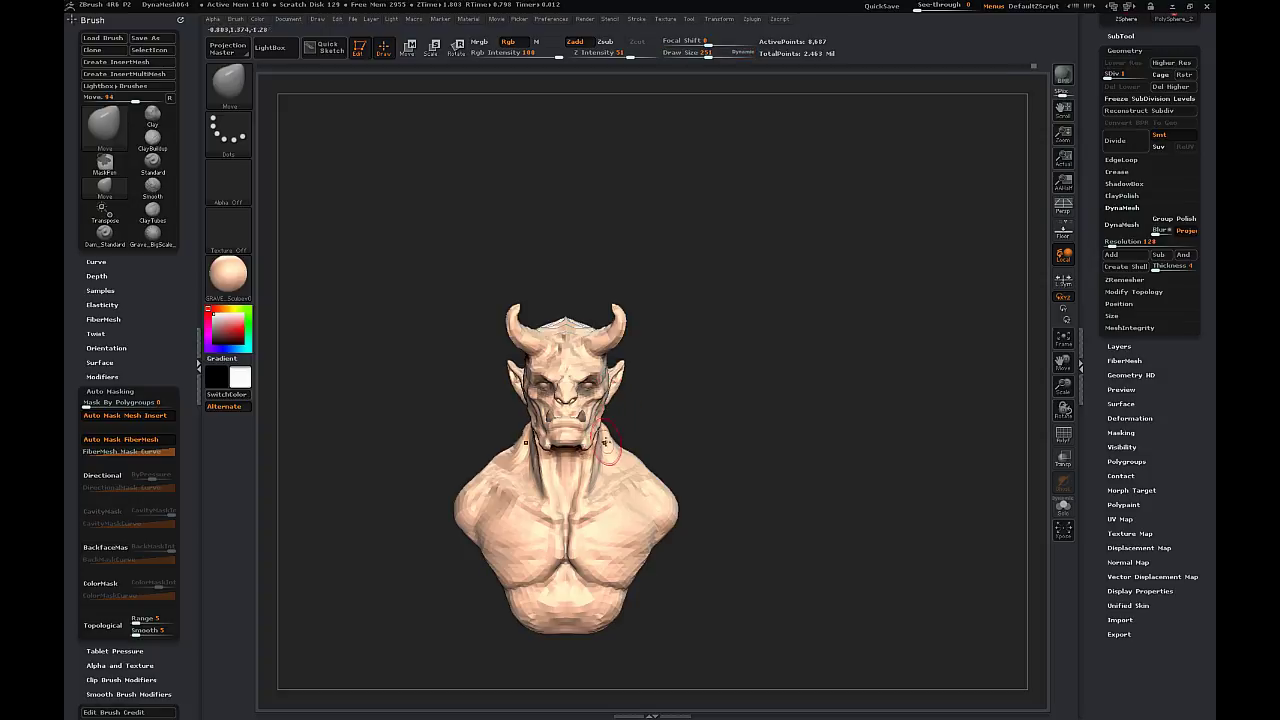
key(s)
drag(621, 447, 634, 473)
key(s)
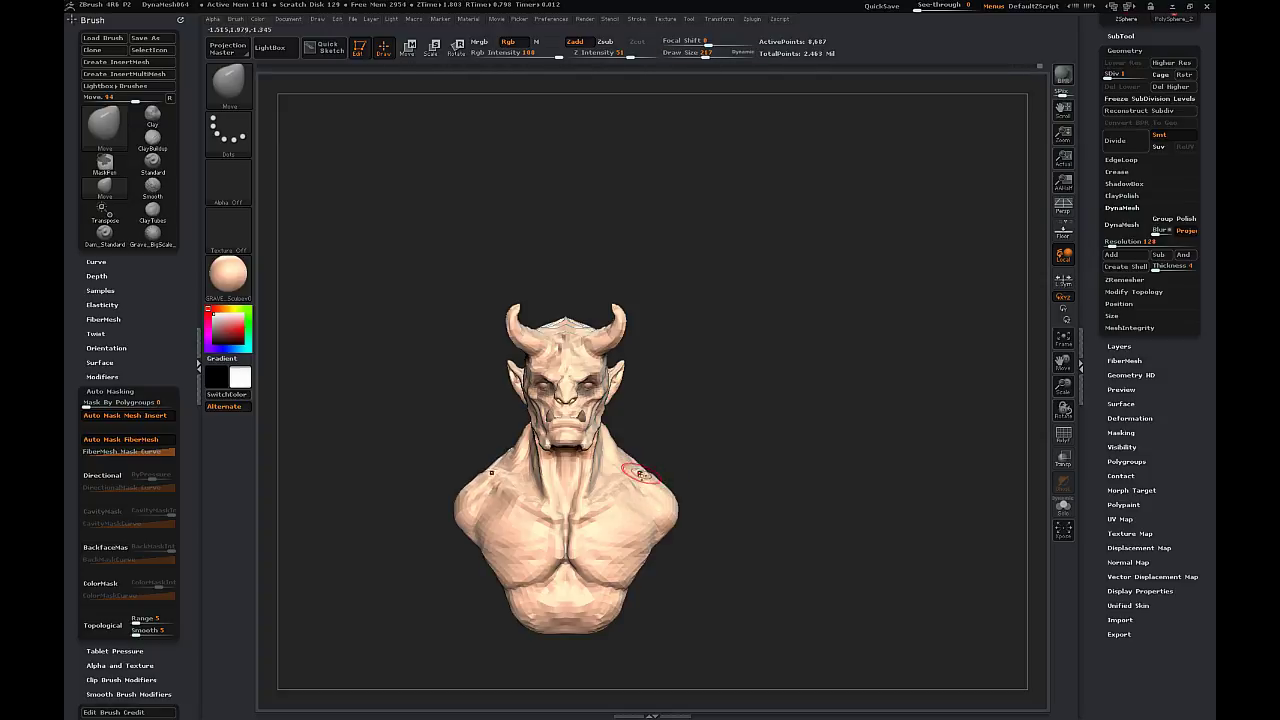
- Reshape the back of the neck and upper back with the Move brush at draw size 411, and return to subdivision level 5
drag(711, 410, 826, 404)
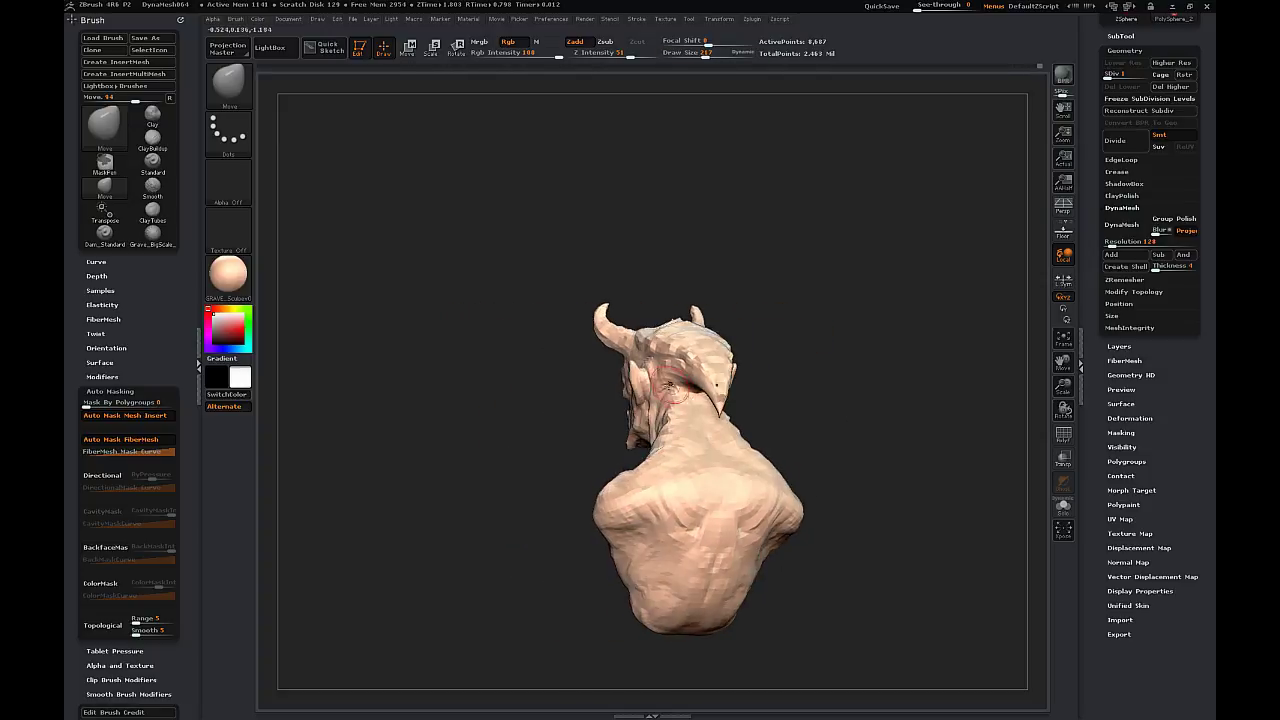
drag(687, 394, 692, 394)
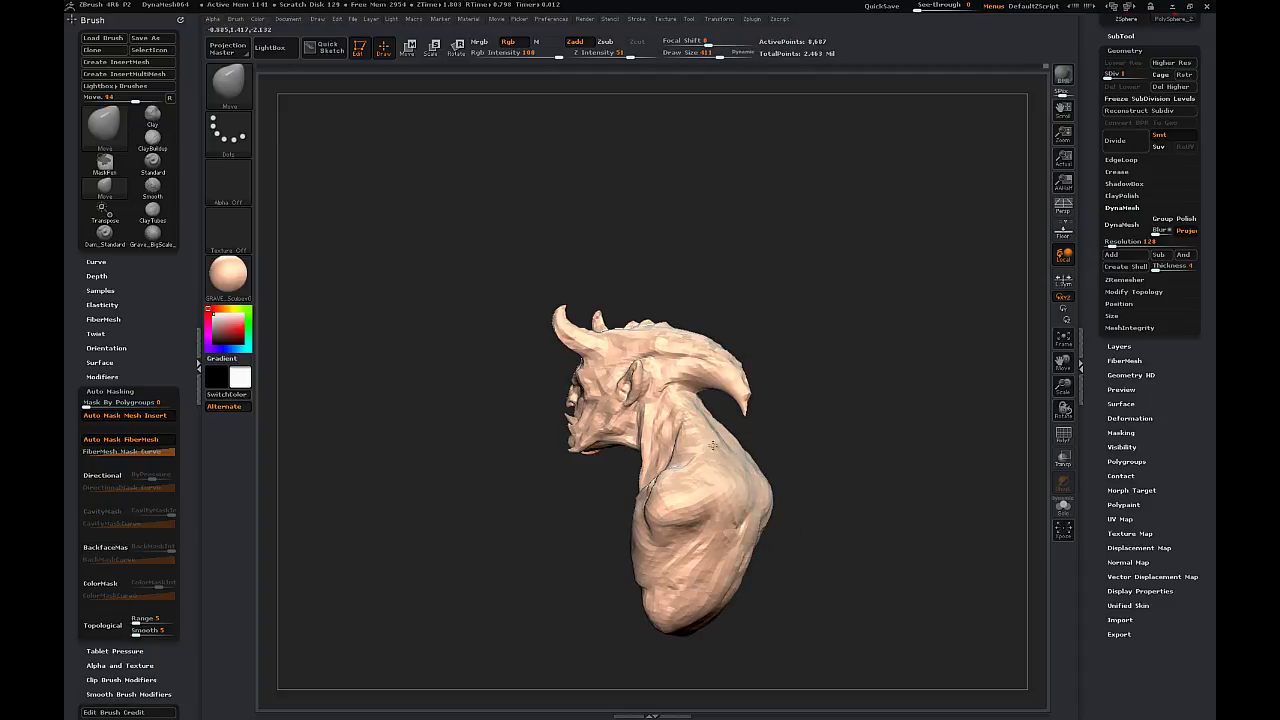
right_drag(688, 467, 688, 467)
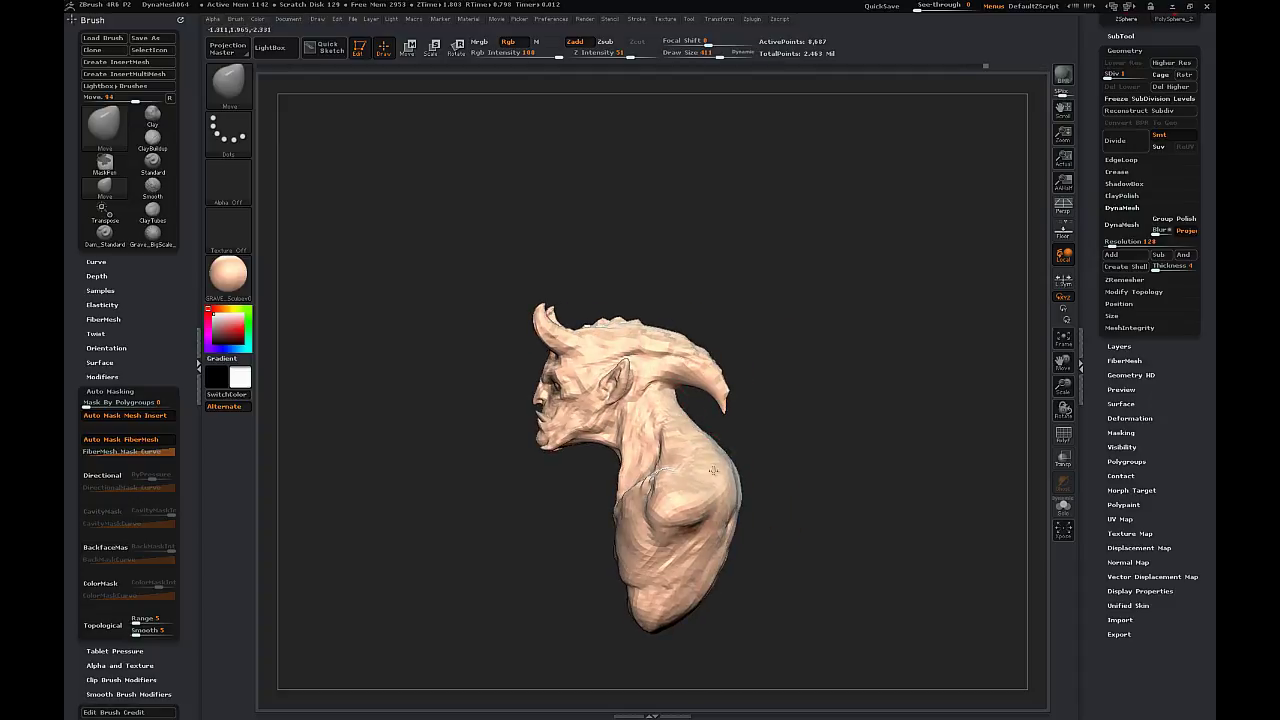
drag(713, 470, 697, 470)
mouse_move(738, 423)
mouse_down()
mouse_move(866, 420)
mouse_move(834, 421)
mouse_move(923, 337)
mouse_move(1000, 330)
mouse_up()
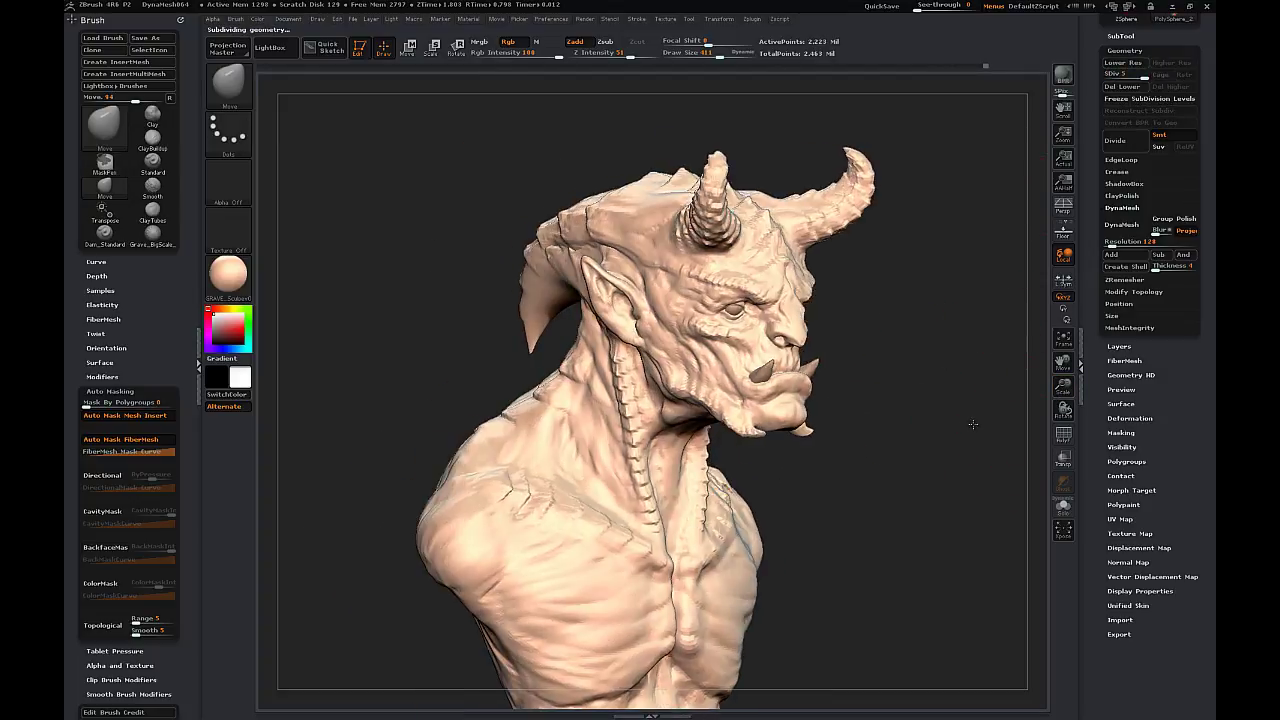
- Define the nostril and its surrounding folds with the Dam_Standard brush at draw size 69
alt+drag(973, 424, 939, 476)
click(247, 98)
click(400, 130)
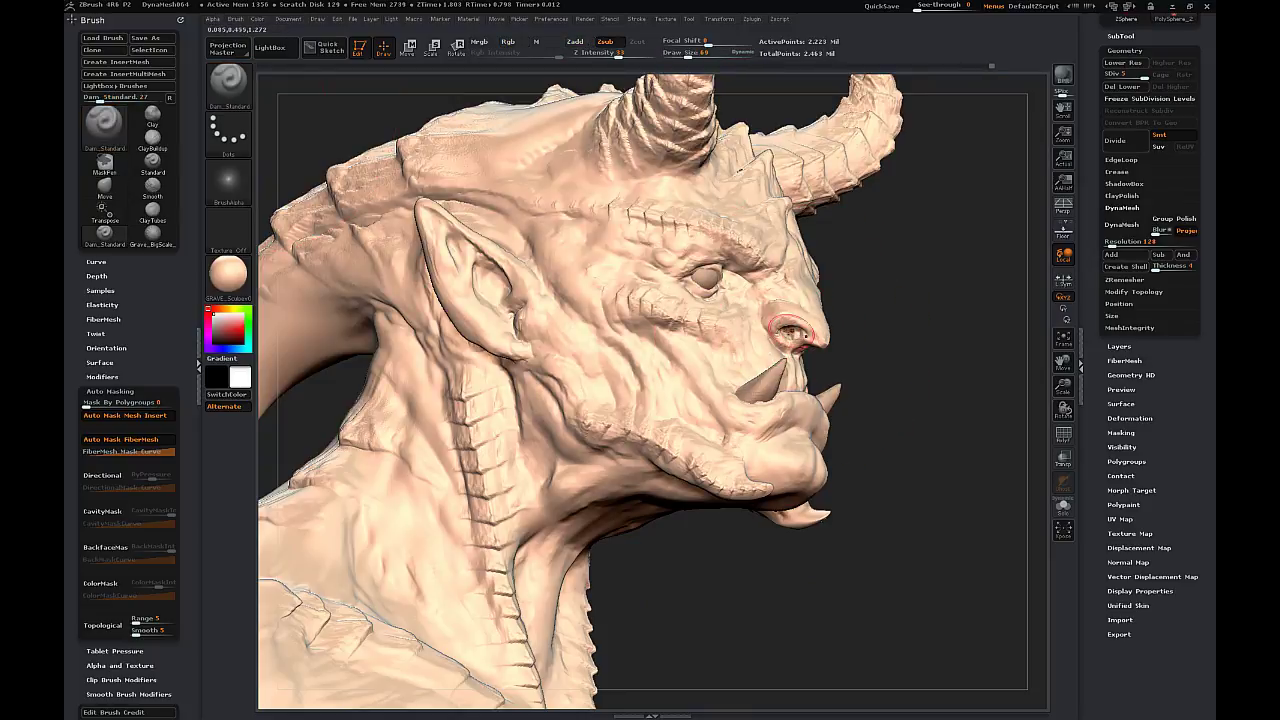
drag(905, 290, 597, 272)
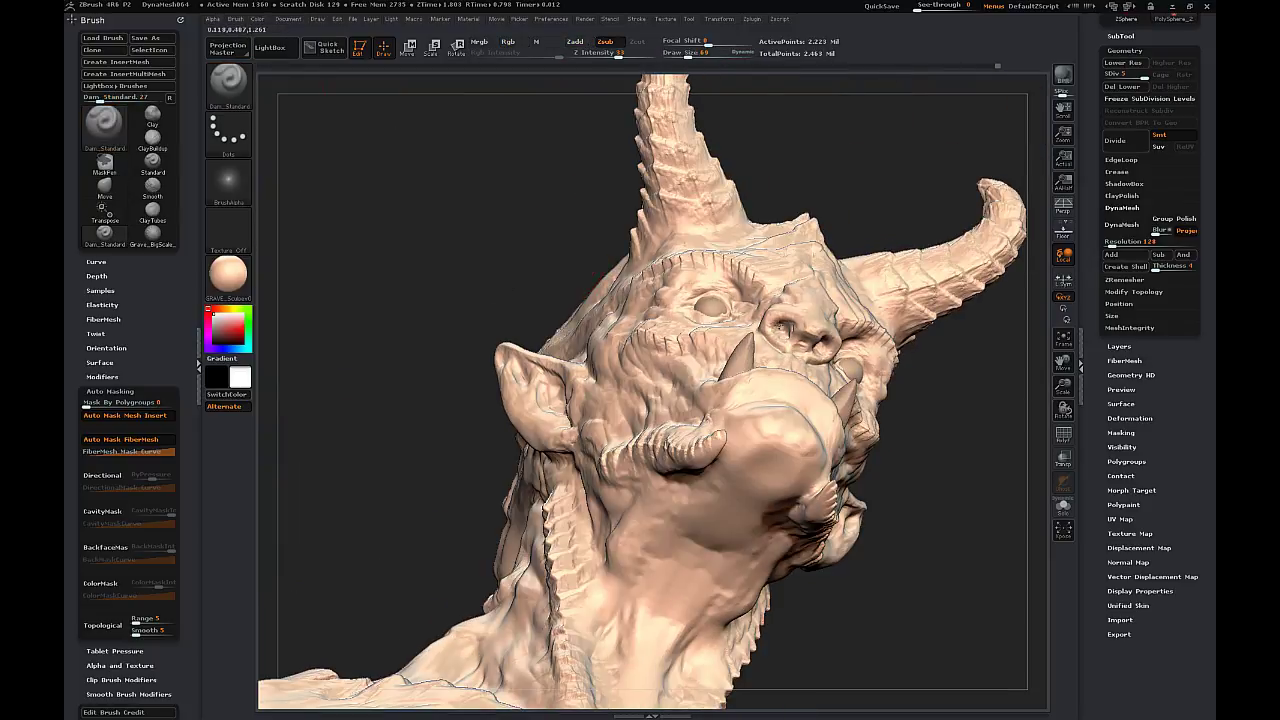
right_drag(807, 261, 806, 287)
- Adjust the shape of the nostrils from below with the Move brush at draw size 43
key(b)
key(m)
key(v)
key(s)
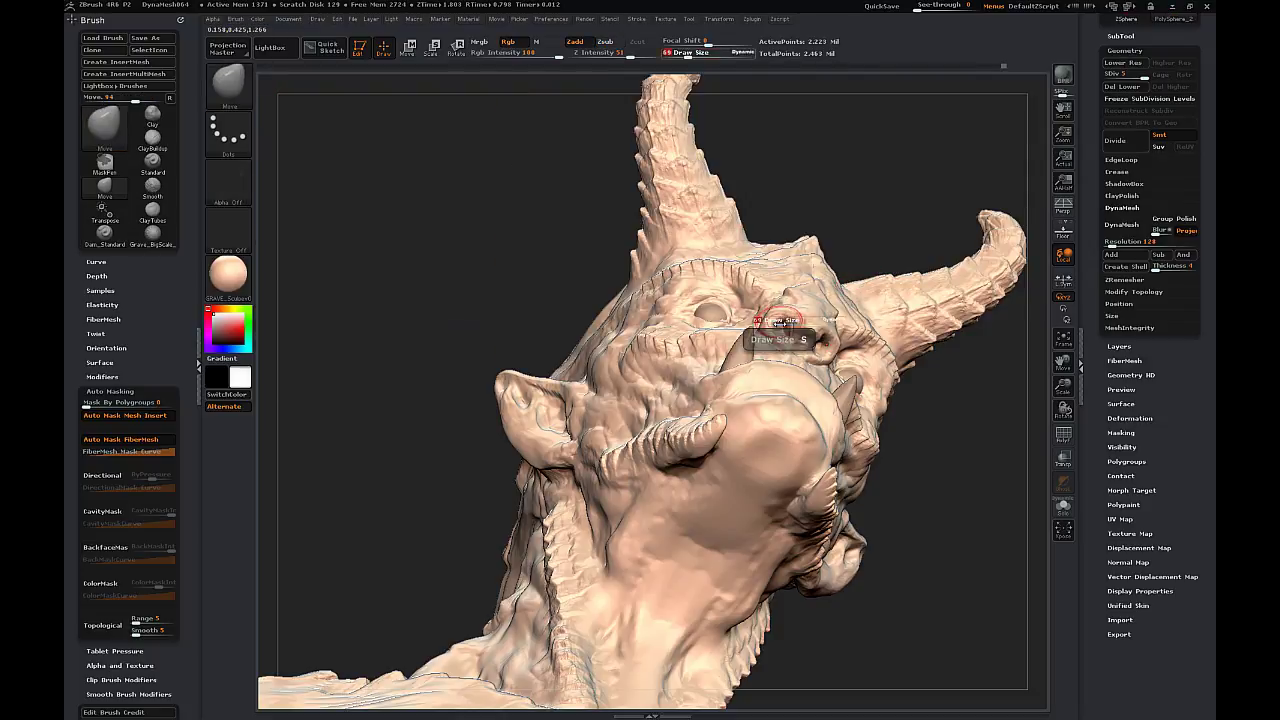
click(762, 338)
drag(900, 180, 740, 272)
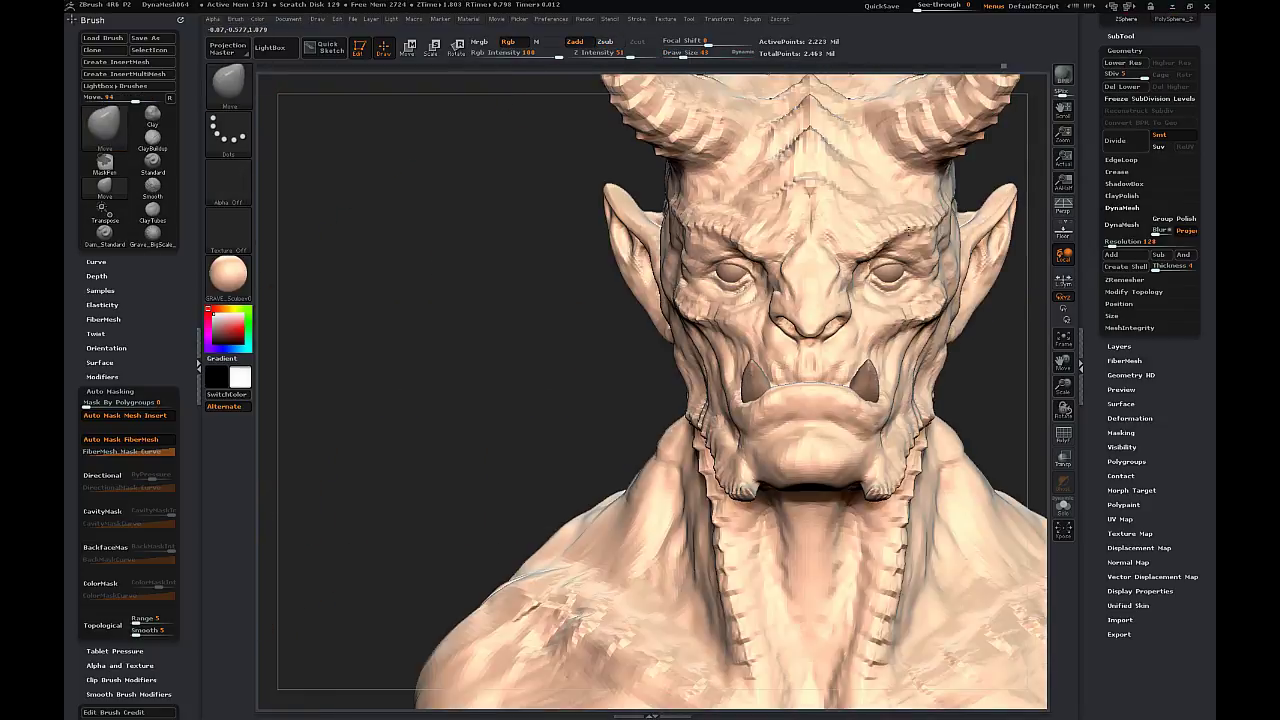
ctrl+right_drag(891, 322, 908, 225)
- Carve muscle striations across the chest at subdivision level 3 with the Dam_Standard brush at draw size 93
drag(890, 306, 1005, 300)
mouse_move(1005, 300)
alt+mouse_down()
mouse_move(1022, 501)
mouse_move(800, 480)
mouse_move(949, 343)
mouse_move(860, 330)
alt+mouse_up()
key(b)
key(d)
key(s)
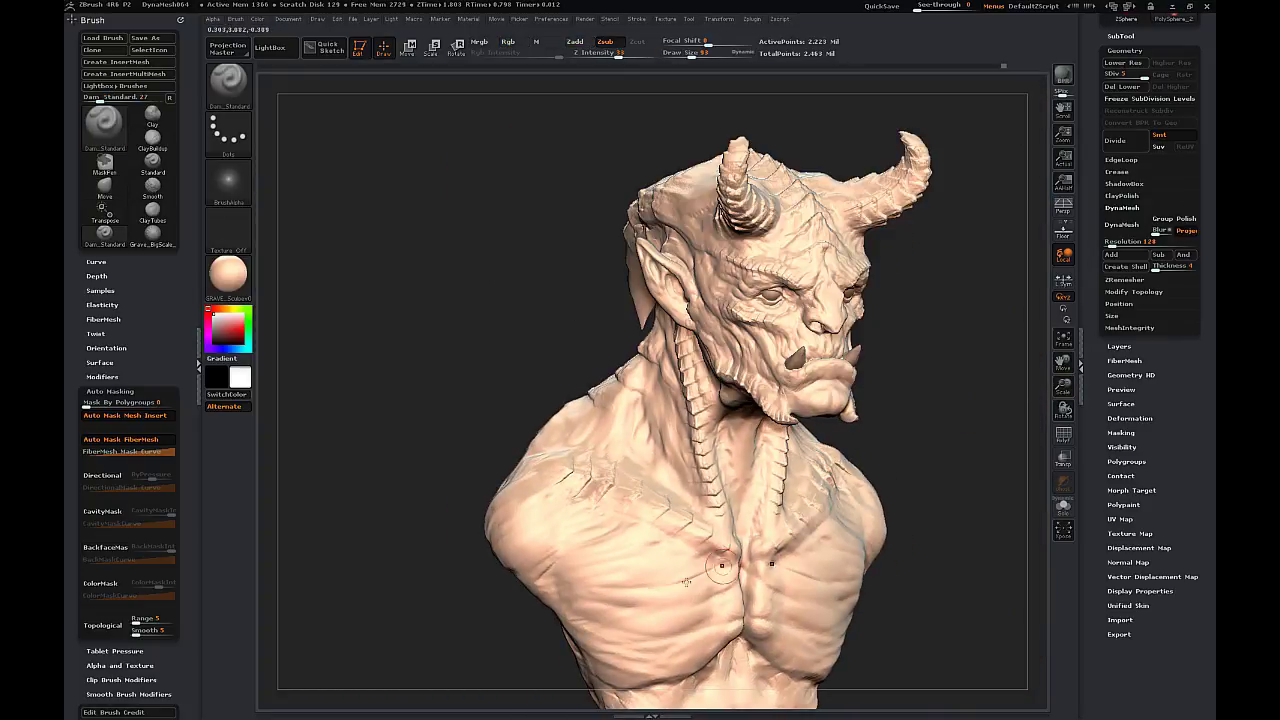
click(1129, 78)
drag(720, 577, 614, 613)
mouse_move(702, 609)
mouse_down()
mouse_move(640, 624)
mouse_move(698, 600)
mouse_up()
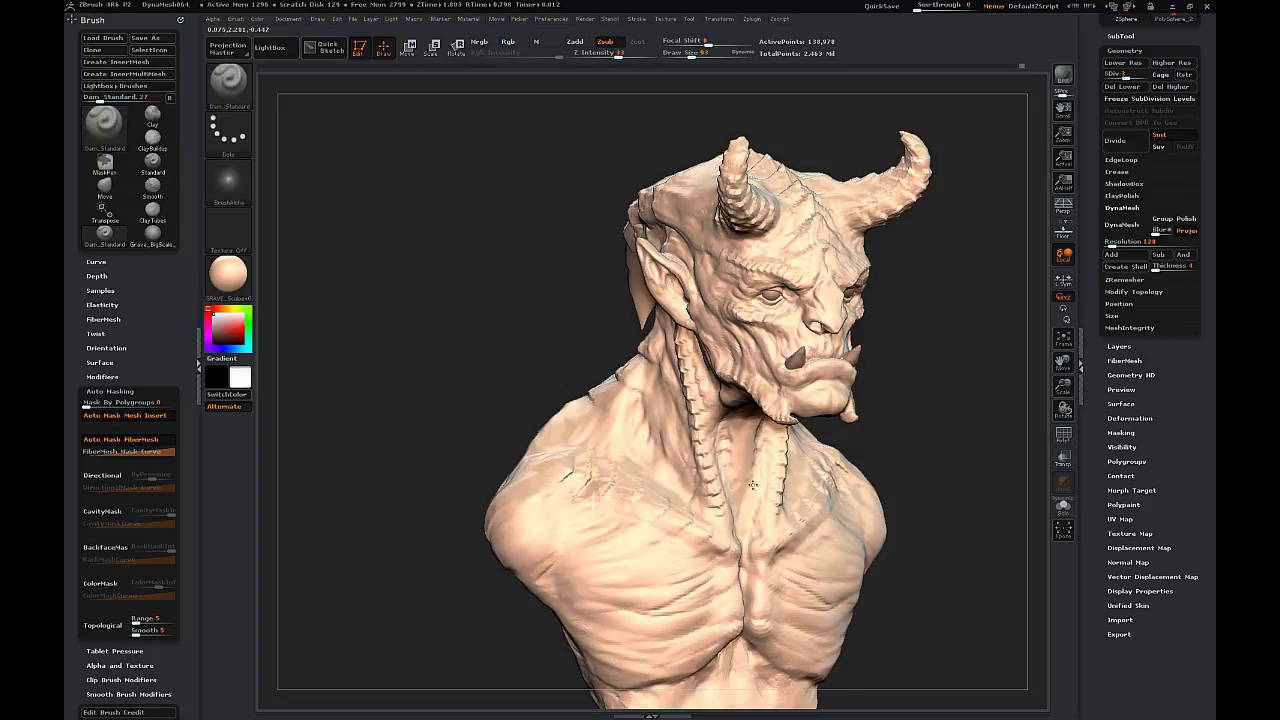
- Carve further creases into the throat, neck and shoulders, and return the mesh to subdivision level 5
right_drag(753, 485, 737, 448)
right_drag(762, 492, 672, 529)
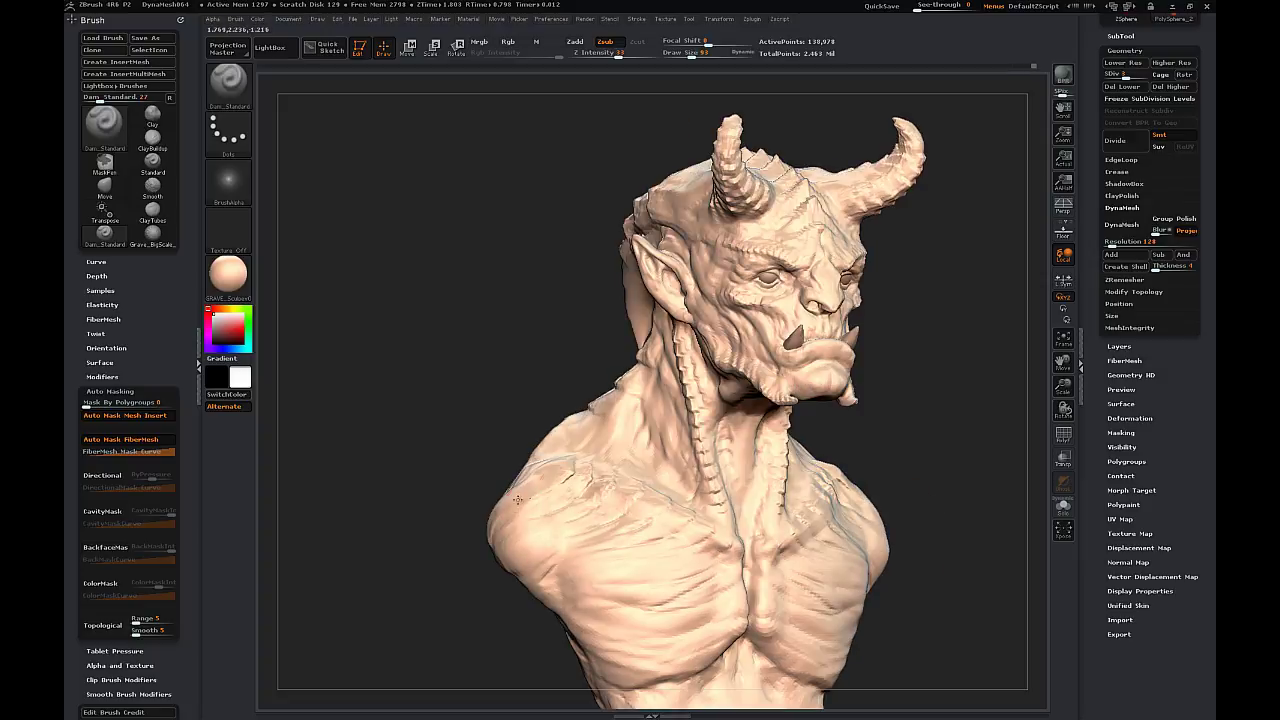
drag(945, 381, 838, 554)
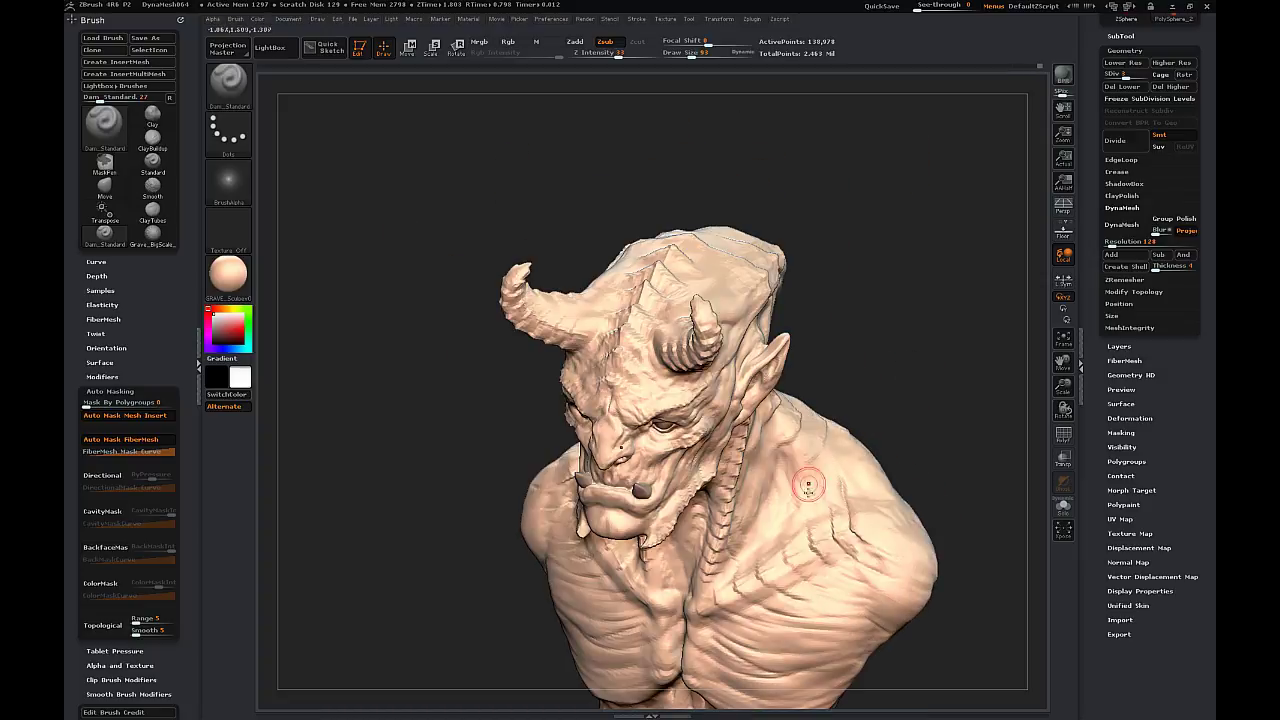
right_drag(766, 541, 752, 519)
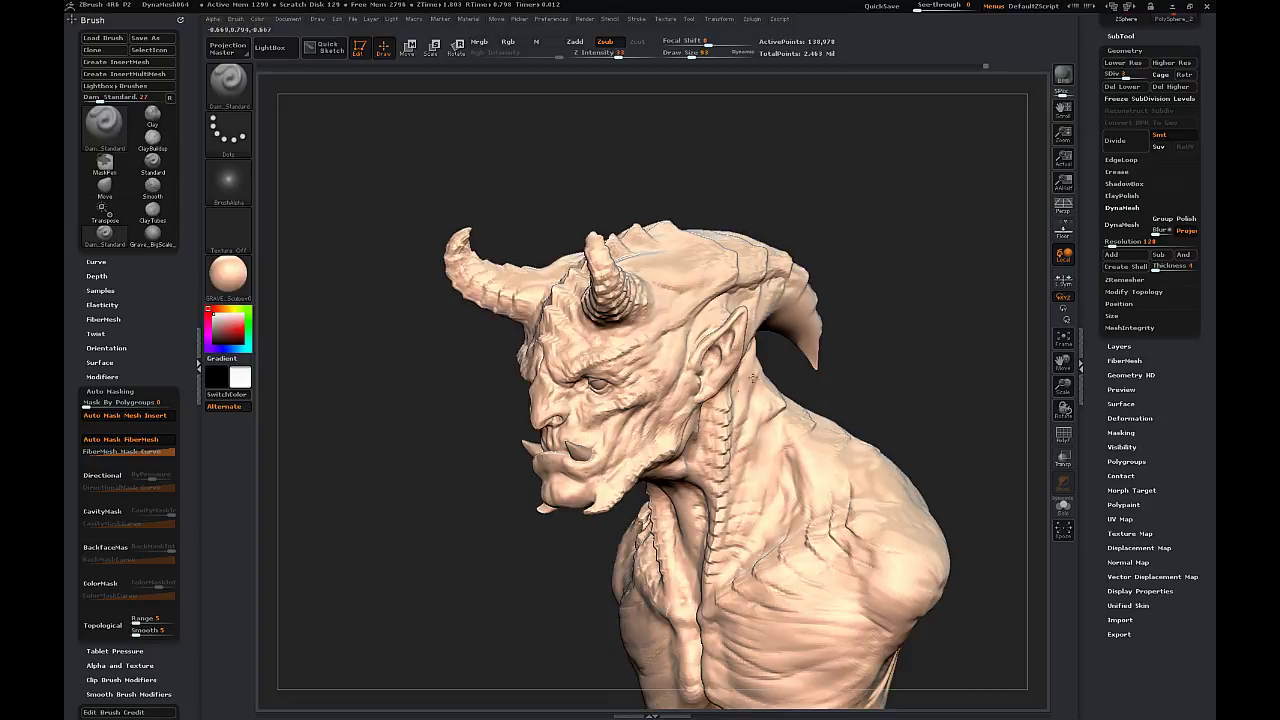
right_drag(753, 378, 854, 439)
click(1144, 77)
- Refine the creases on the neck and head, smoothing the surface of the skull behind the horns
right_drag(950, 302, 881, 315)
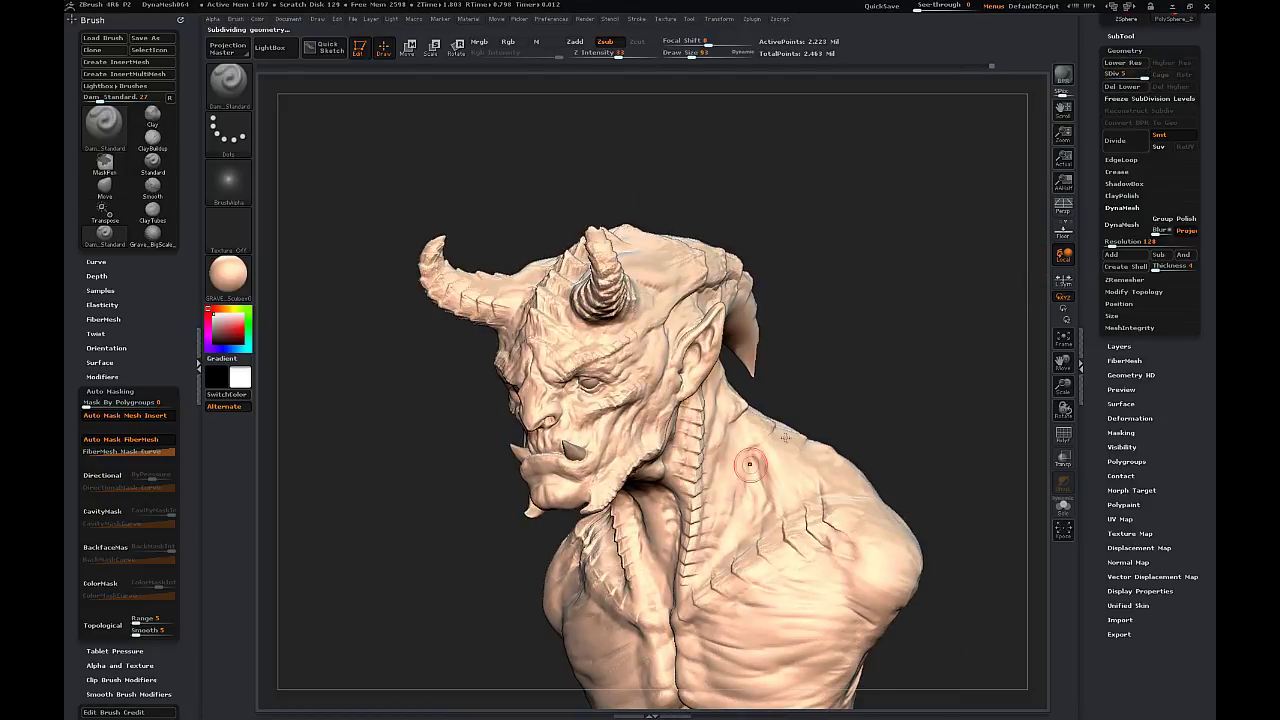
right_drag(750, 465, 690, 440)
mouse_move(585, 352)
shift+right_down()
mouse_move(745, 360)
mouse_move(600, 350)
shift+right_up()
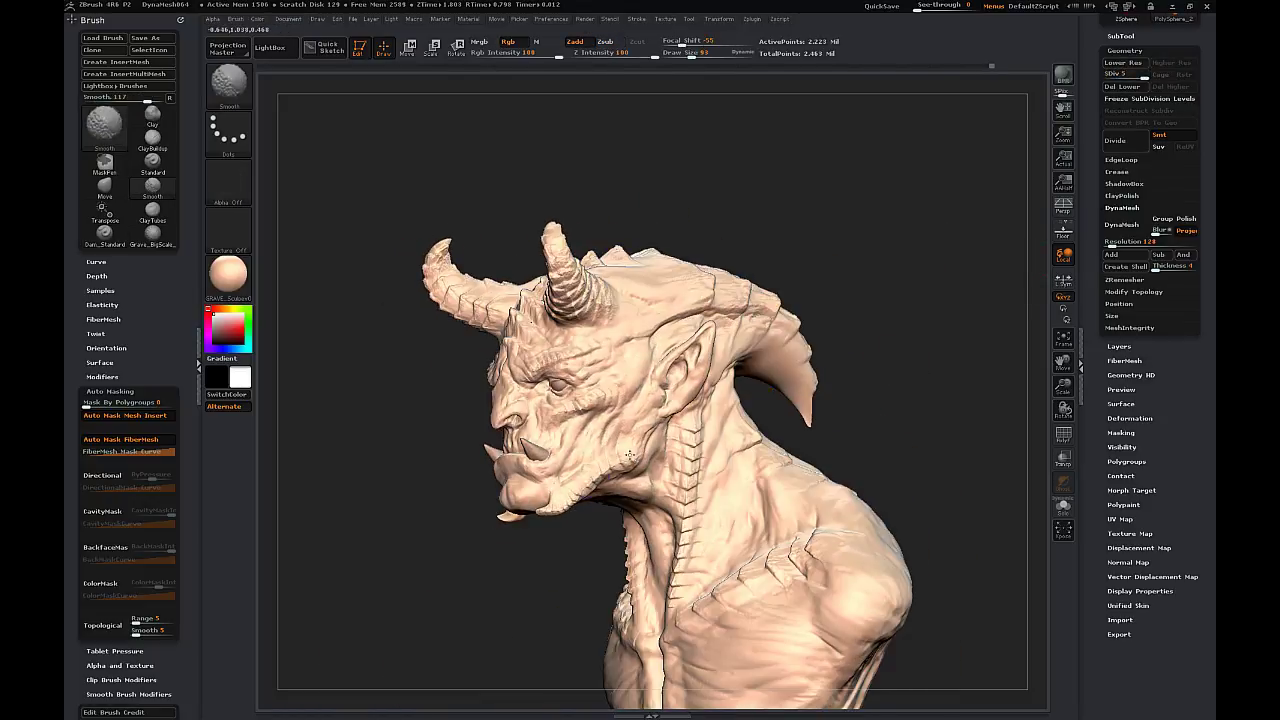
mouse_move(575, 270)
right_down()
mouse_move(629, 328)
mouse_move(581, 352)
right_up()
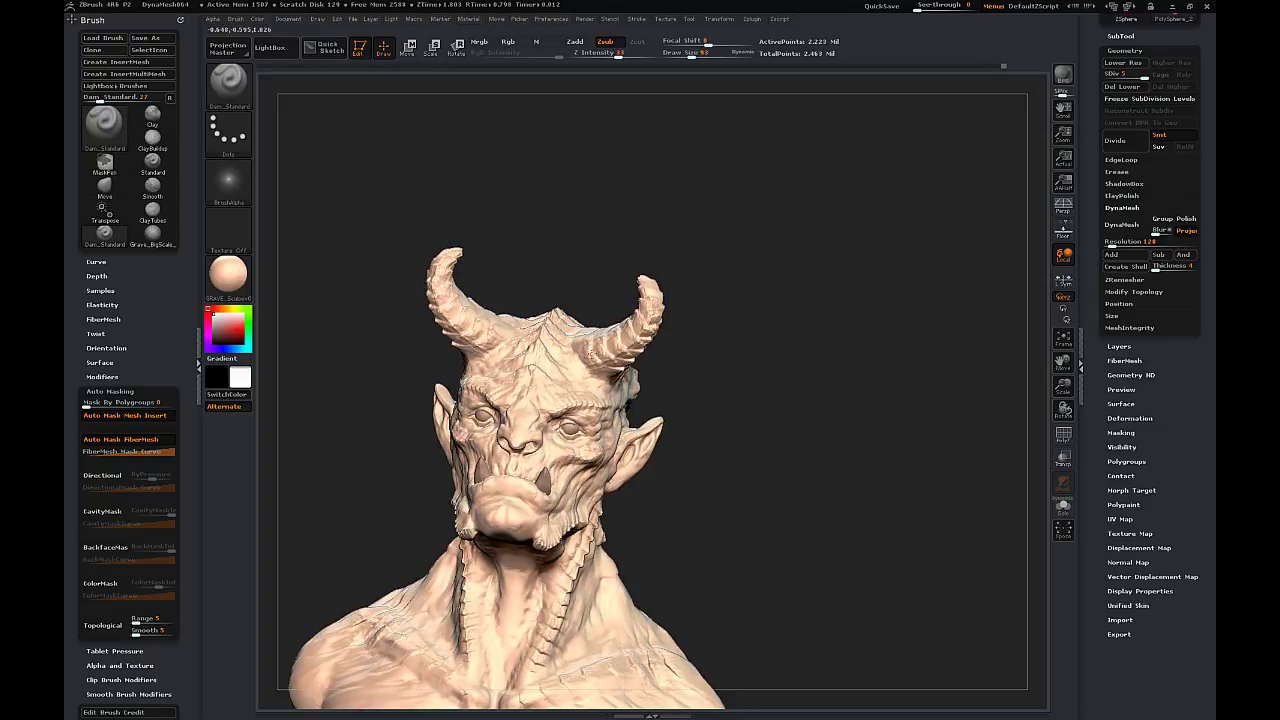
drag(773, 295, 773, 375)
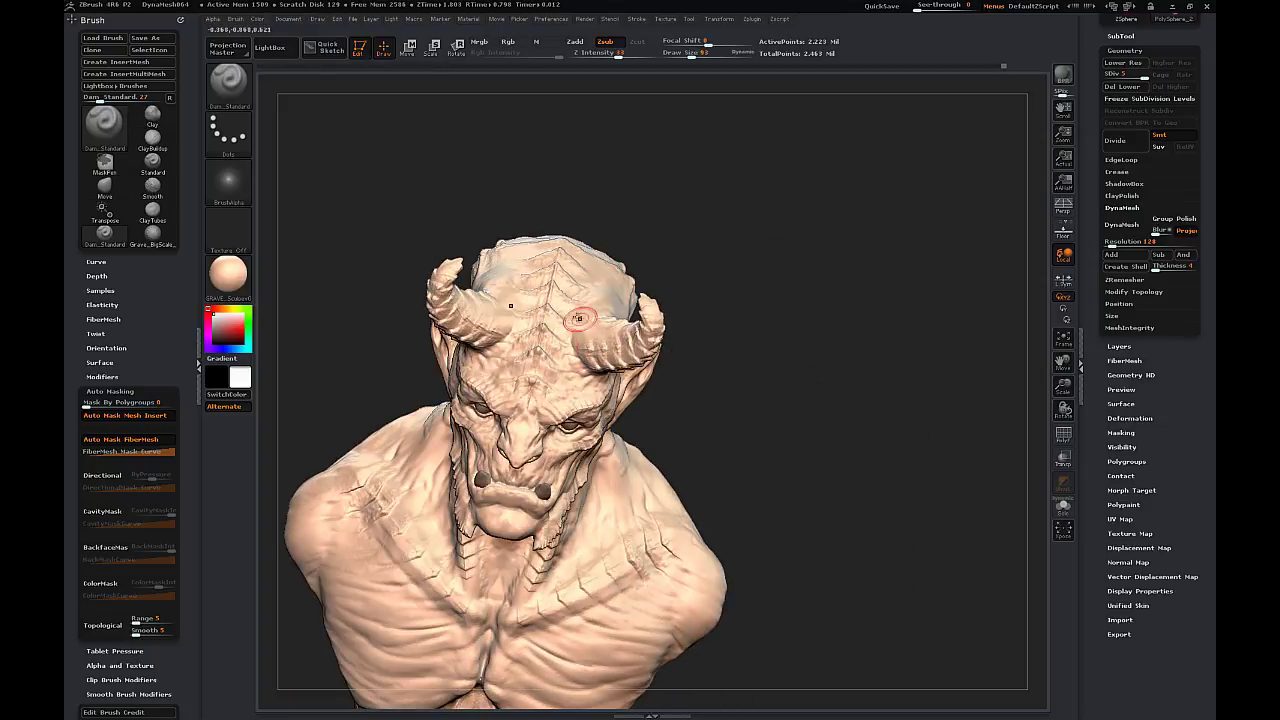
mouse_move(781, 255)
mouse_down()
mouse_move(690, 310)
mouse_move(659, 255)
mouse_up()
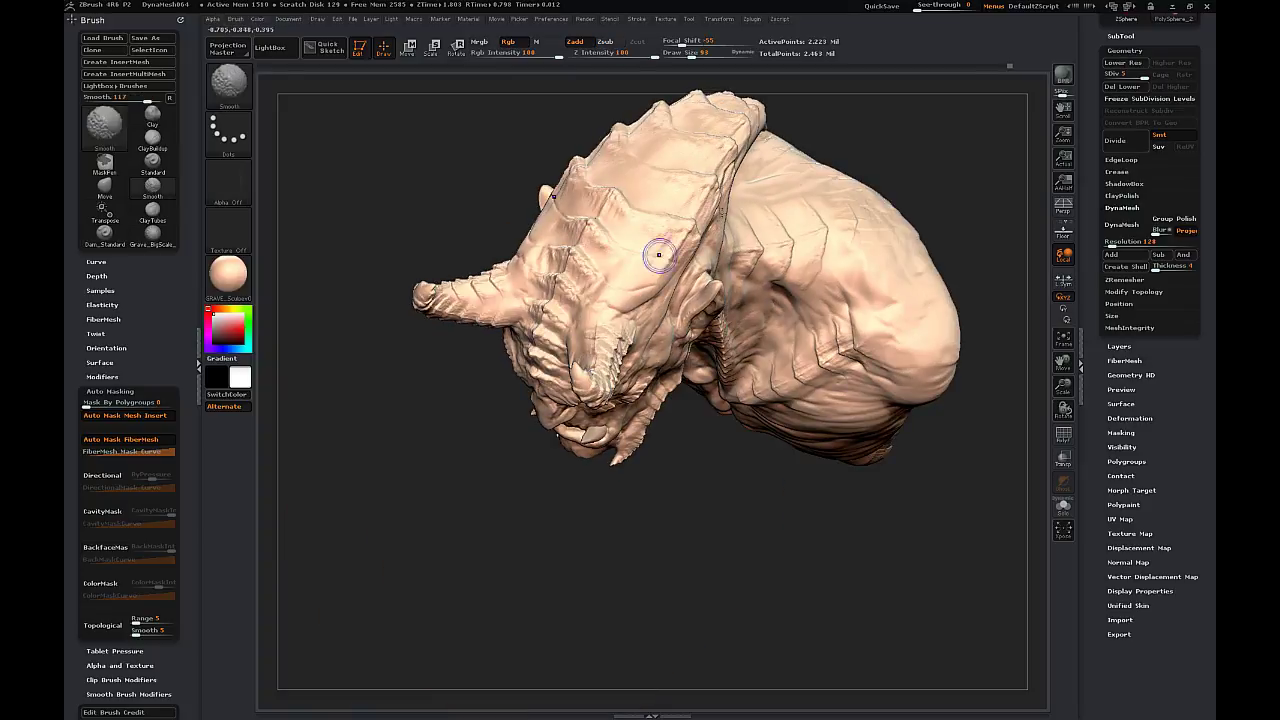
mouse_move(780, 215)
mouse_down()
mouse_move(849, 220)
mouse_move(491, 238)
mouse_up()
- Build up the forms around the horn base, temple and forehead with the ClayTubes brush
click(229, 86)
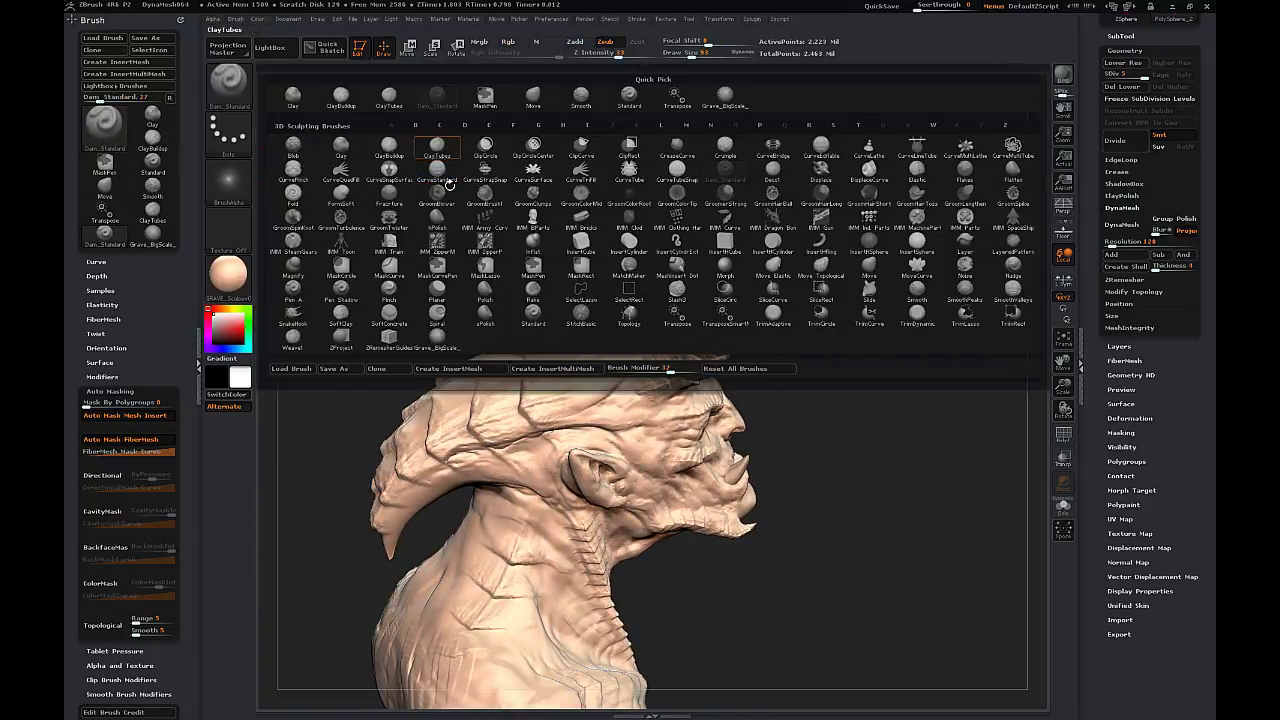
click(438, 150)
drag(589, 388, 614, 364)
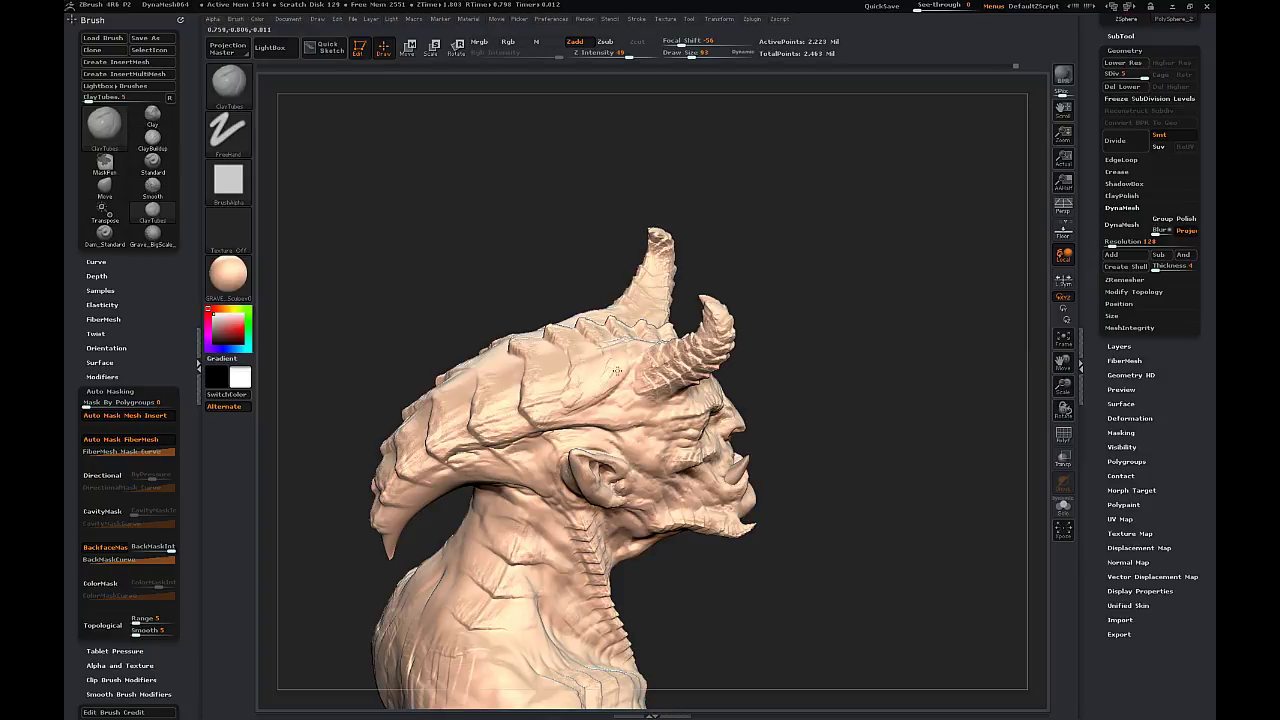
drag(757, 380, 733, 328)
mouse_move(632, 364)
mouse_down()
mouse_move(589, 404)
mouse_move(620, 376)
mouse_up()
drag(775, 392, 685, 402)
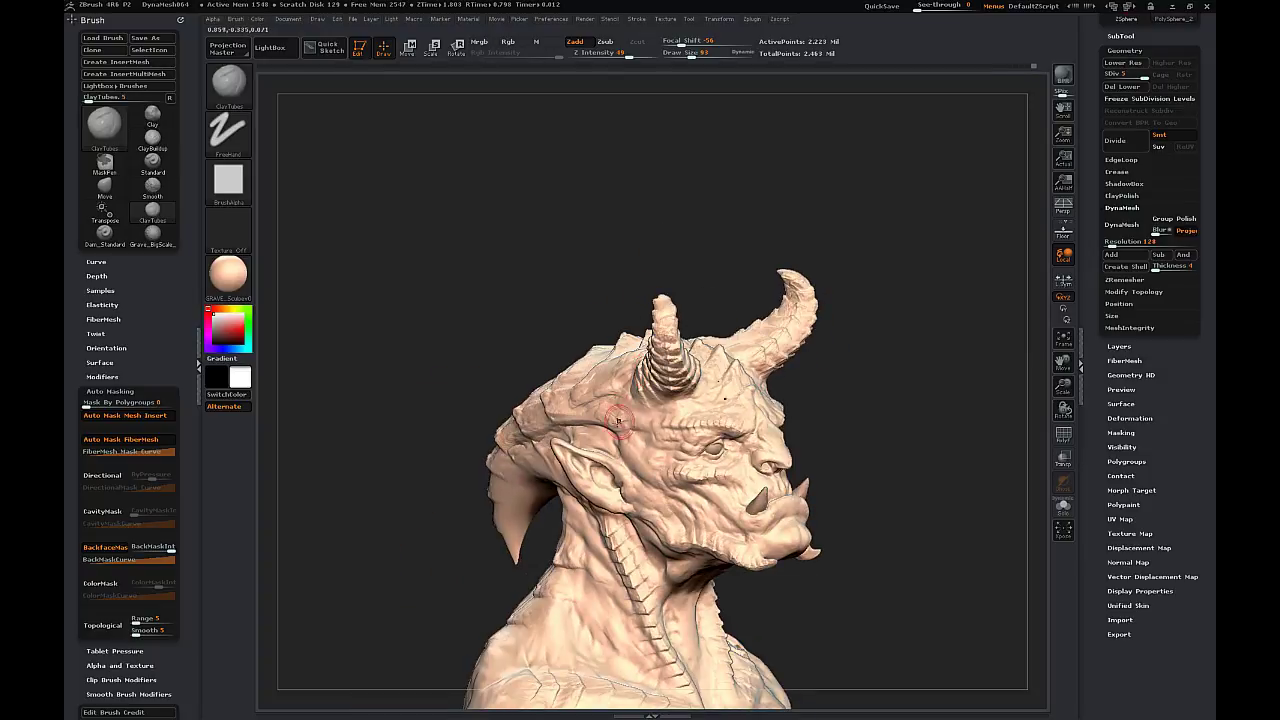
drag(860, 430, 770, 440)
drag(705, 342, 724, 374)
drag(870, 400, 965, 405)
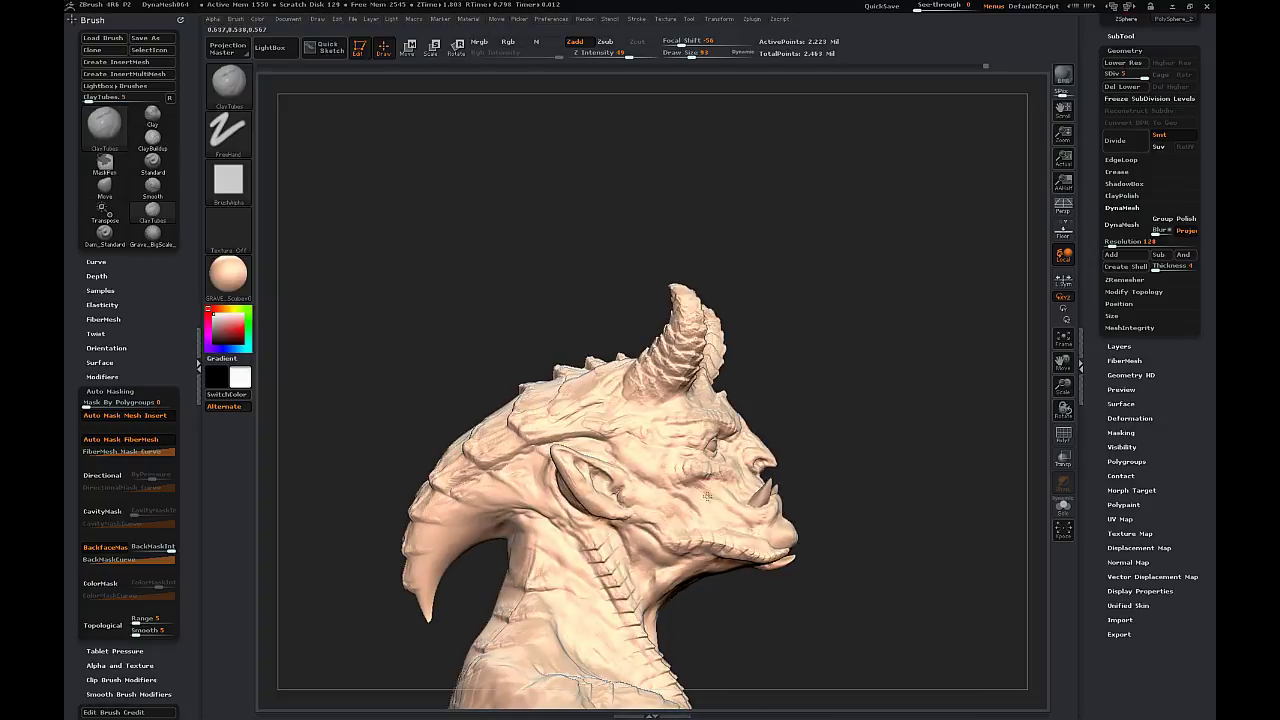
- Add ClayTubes volume to the cheek, head crest and neck, and smooth the side of the neck
drag(671, 491, 655, 486)
drag(814, 397, 772, 402)
drag(626, 474, 612, 466)
drag(850, 385, 790, 440)
drag(455, 527, 515, 485)
mouse_move(563, 597)
mouse_down()
mouse_move(606, 639)
mouse_move(571, 606)
mouse_up()
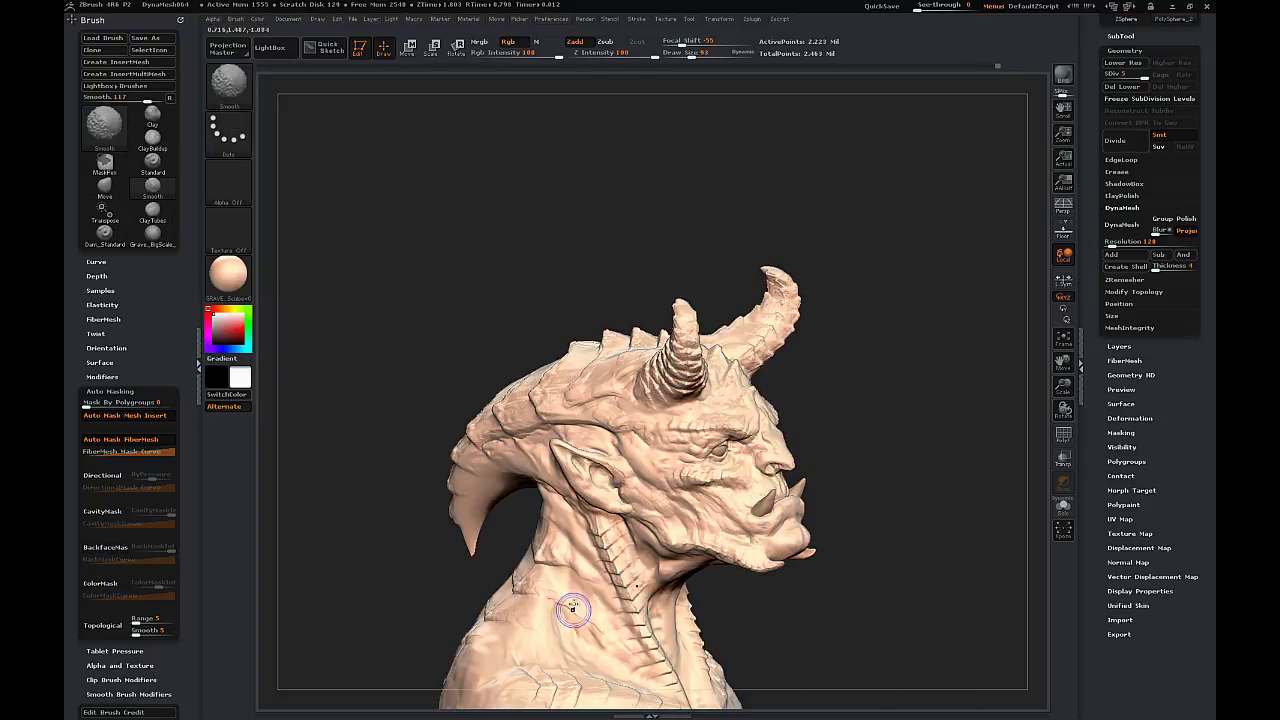
mouse_move(960, 445)
mouse_down()
mouse_move(874, 438)
mouse_move(963, 371)
mouse_move(968, 445)
mouse_up()
drag(729, 604, 750, 596)
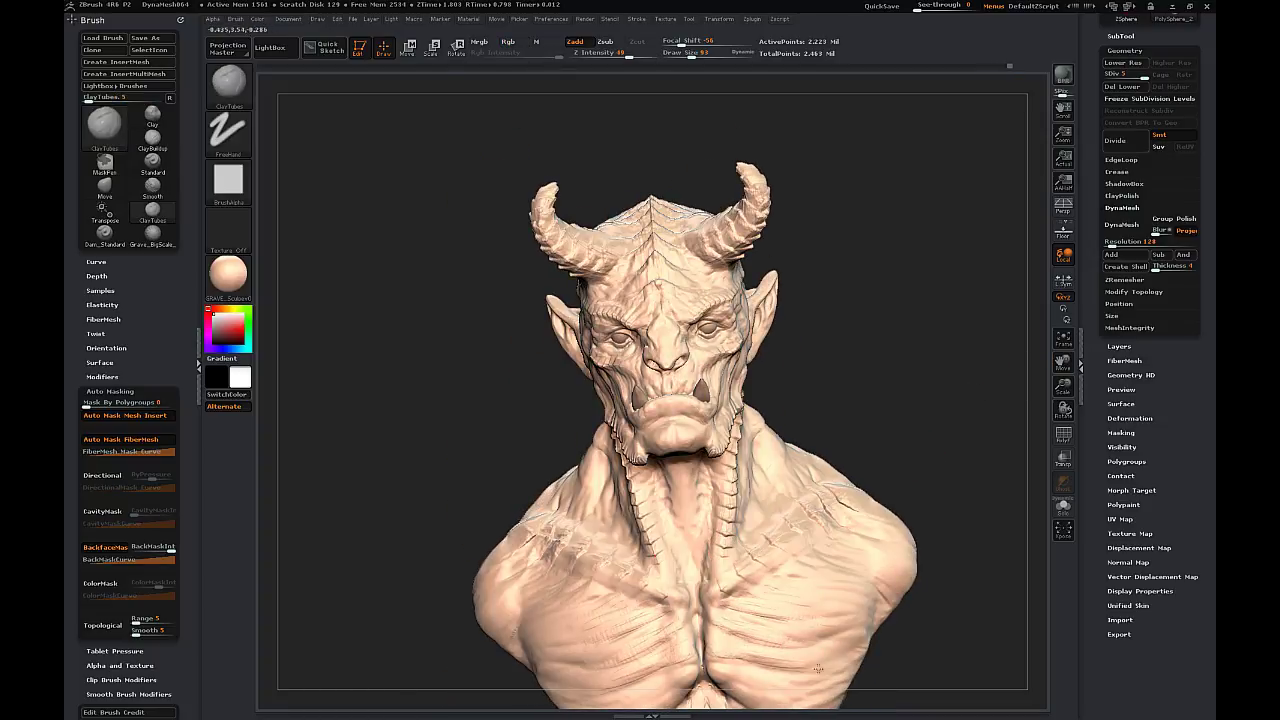
- Refine the shapes around the eyes, nose and upper lip with the Move brush
mouse_move(925, 373)
mouse_down()
mouse_move(546, 632)
mouse_move(891, 531)
mouse_move(1088, 351)
mouse_up()
key(b)
key(m)
key(v)
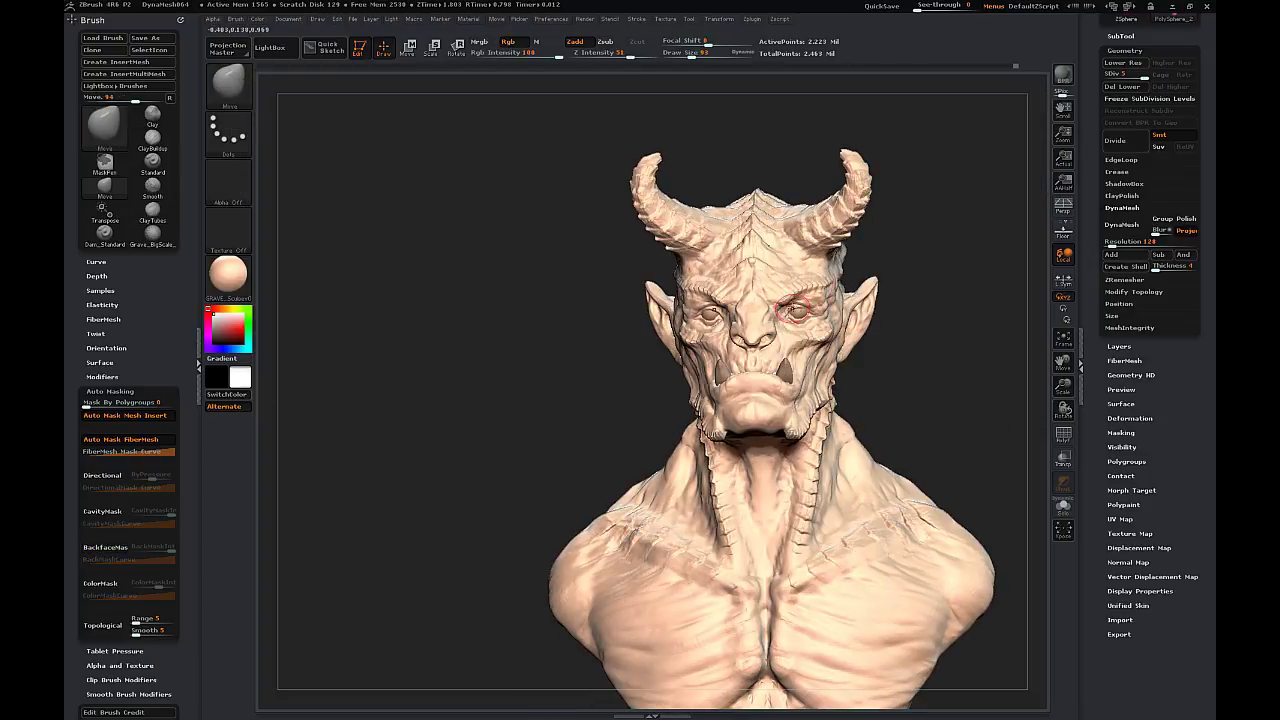
mouse_move(940, 320)
mouse_down()
mouse_move(640, 330)
mouse_move(980, 322)
mouse_move(1007, 436)
mouse_move(982, 206)
mouse_move(822, 295)
mouse_up()
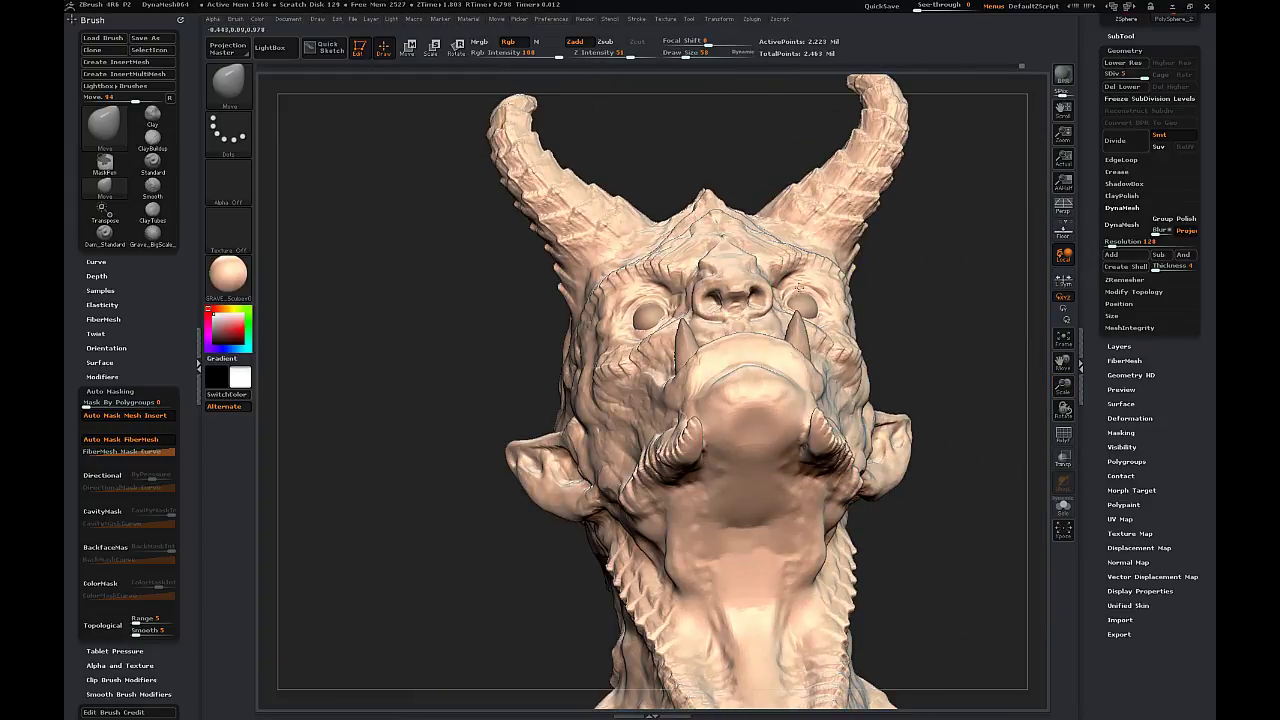
drag(965, 270, 925, 450)
drag(400, 410, 656, 287)
drag(1020, 305, 877, 284)
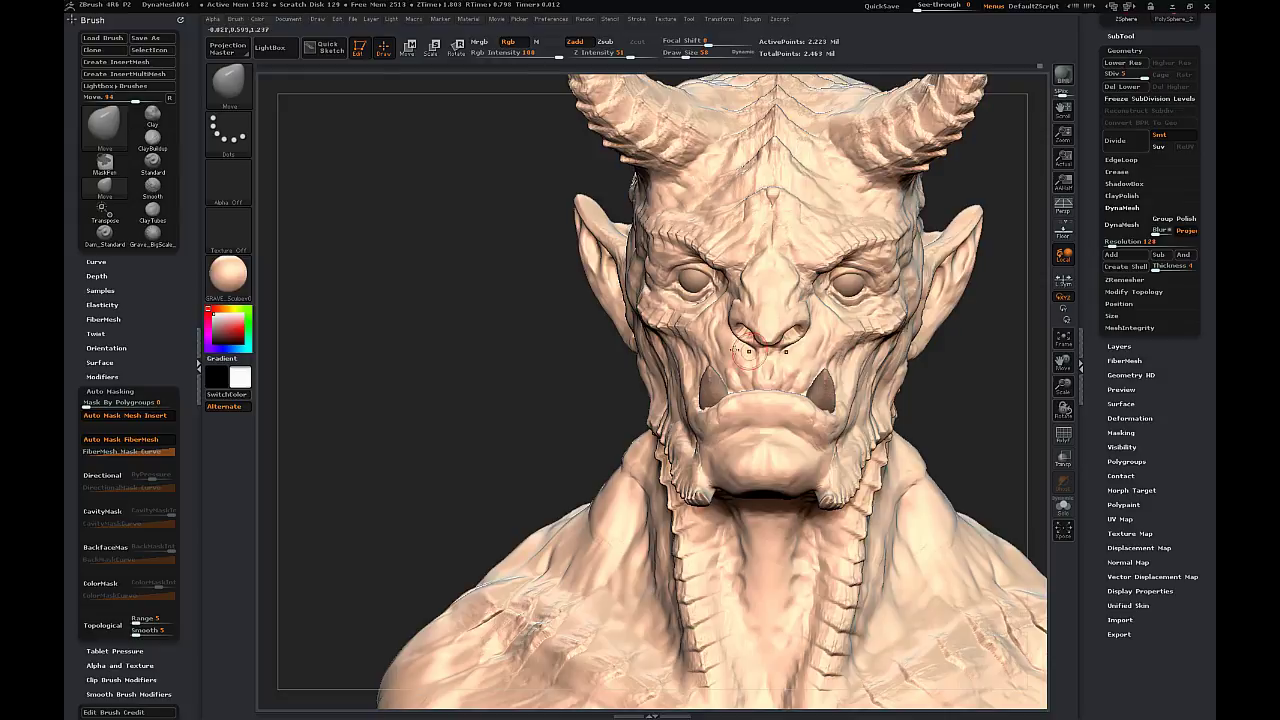
- Adjust the eye area with the Move brush at a draw size of 21
drag(500, 305, 737, 299)
drag(916, 268, 725, 287)
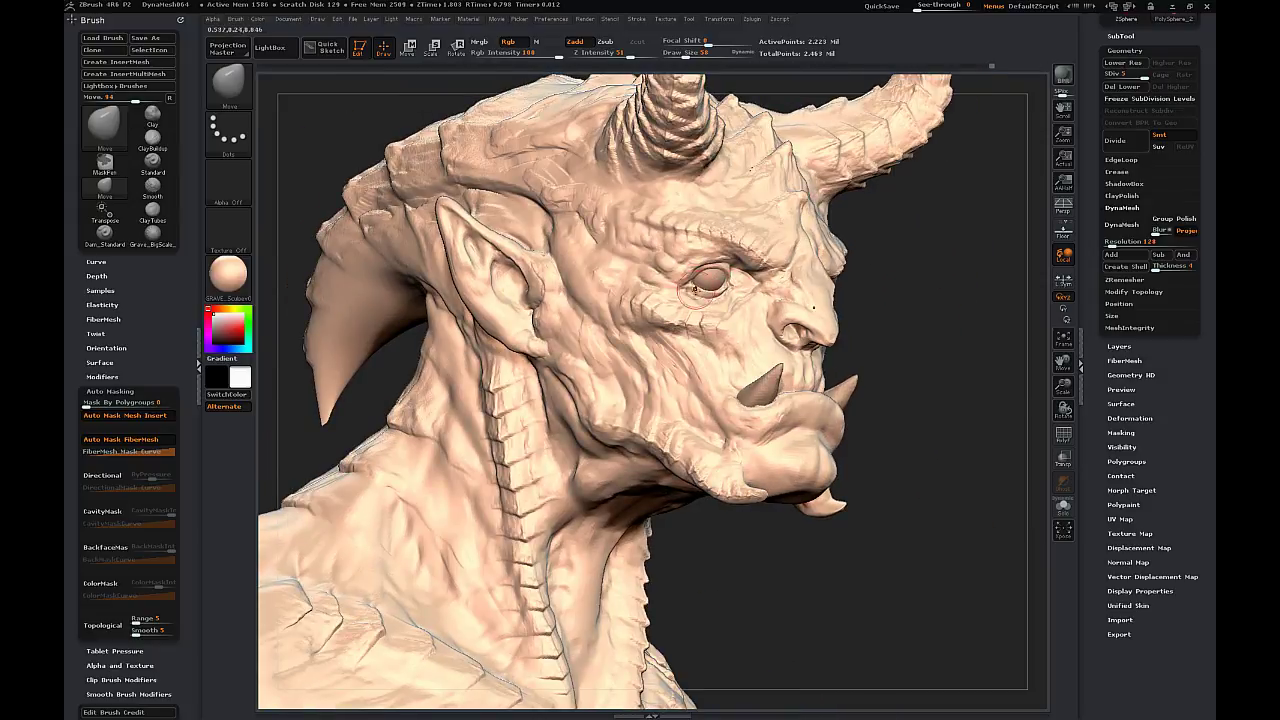
drag(925, 288, 708, 290)
mouse_move(859, 296)
right_down()
mouse_move(690, 294)
mouse_move(856, 298)
right_up()
key(s)
drag(856, 298, 846, 299)
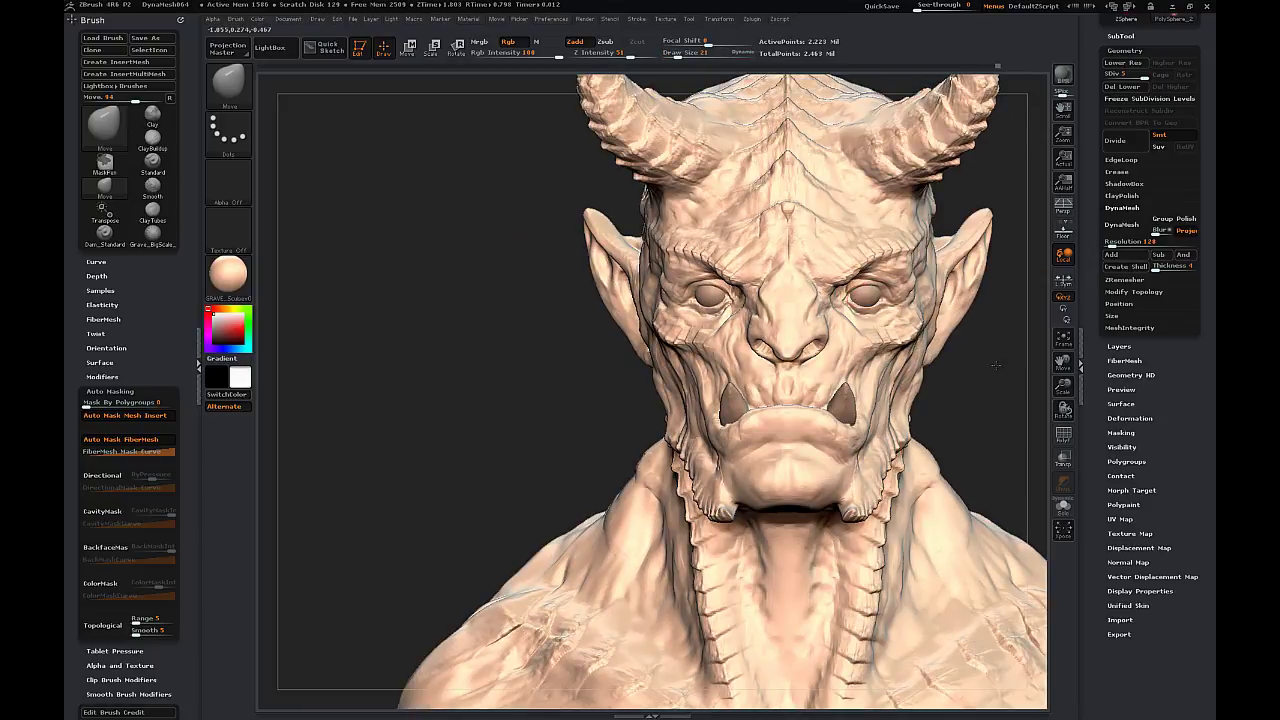
- Enlarge the Move brush to a draw size of 145 and smooth the area around the eye
drag(996, 365, 990, 325)
key(s)
drag(863, 289, 886, 292)
shift+drag(886, 292, 873, 290)
drag(1000, 308, 925, 313)
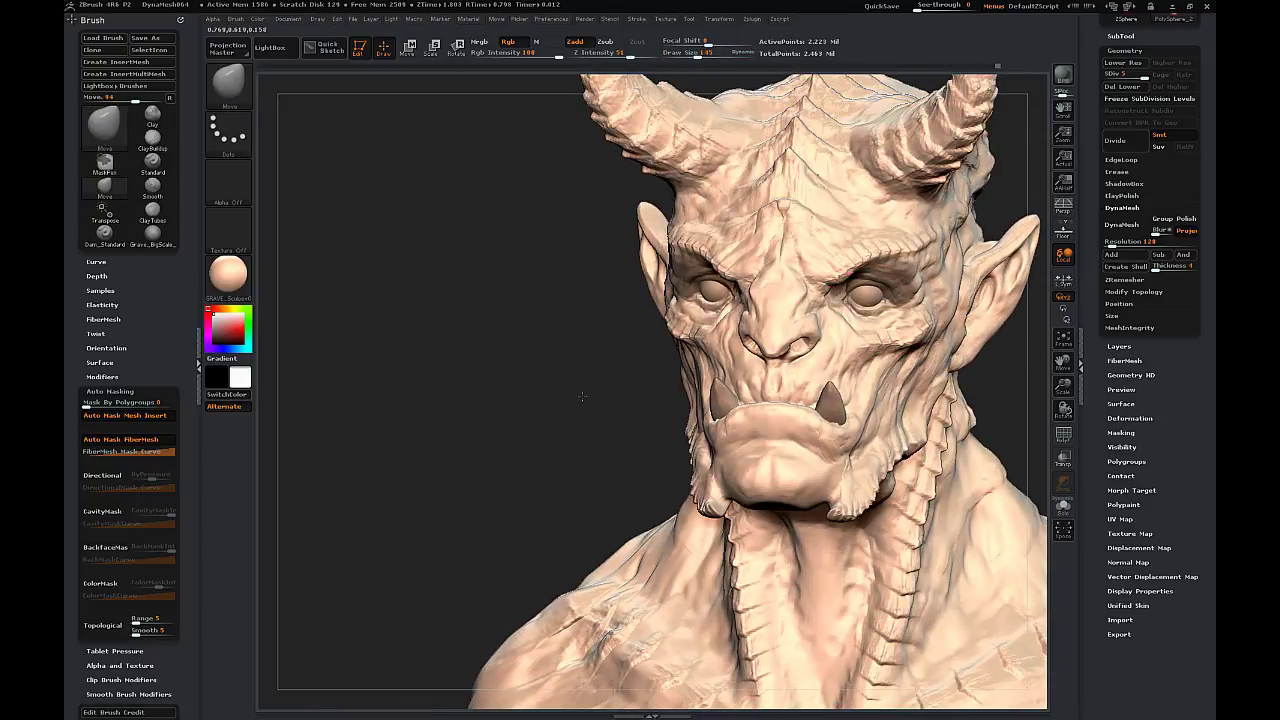
- Nudge the eye socket and upper cheek with the Move brush, checking the head from front and side
drag(582, 397, 690, 390)
drag(940, 312, 1005, 310)
drag(1015, 266, 922, 260)
drag(722, 318, 716, 308)
drag(627, 324, 720, 312)
drag(949, 251, 850, 262)
drag(1065, 387, 1058, 310)
drag(872, 318, 998, 330)
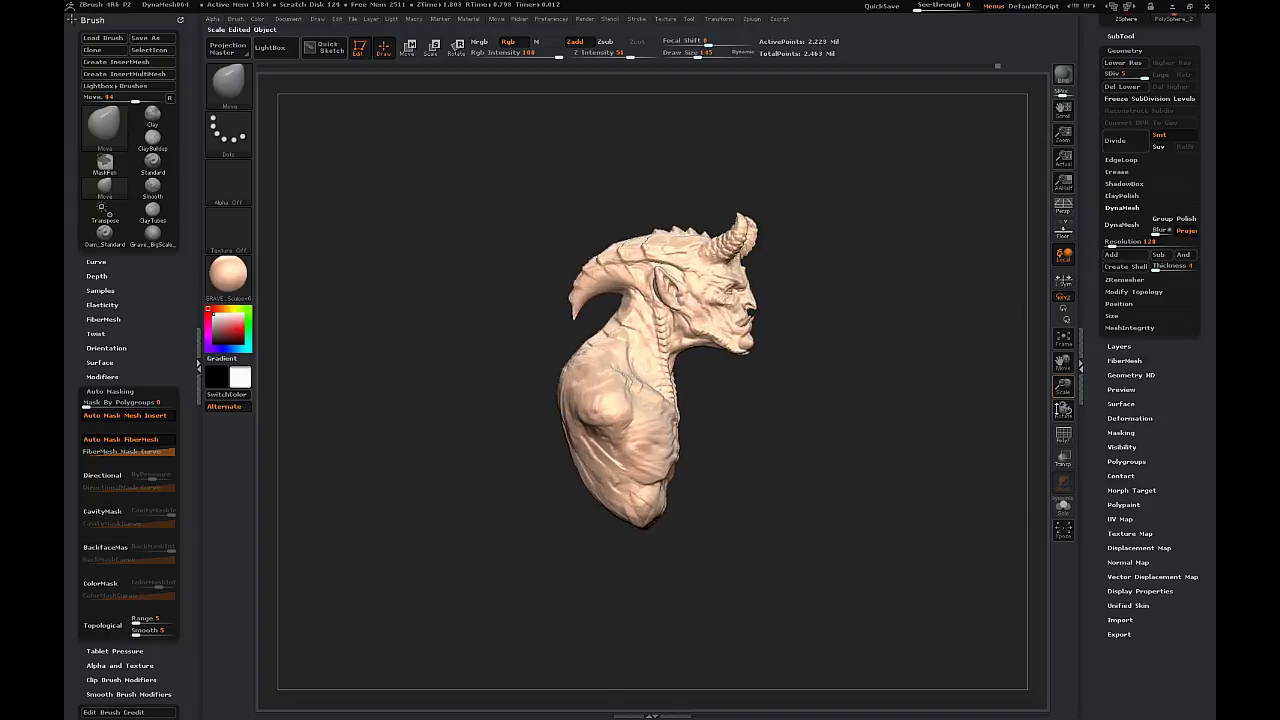
drag(1064, 386, 1066, 480)
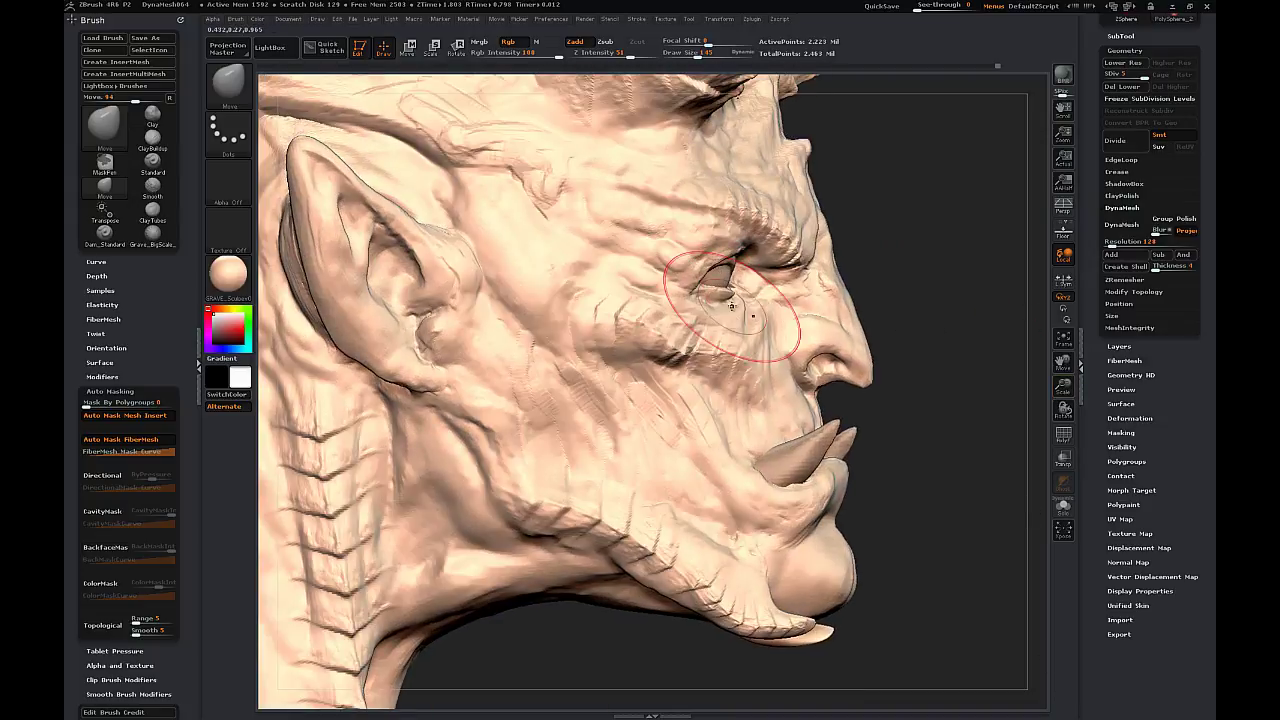
- Lower the bust to subdivision level 3 and smooth the surface around the eye
click(1118, 76)
shift+drag(726, 294, 734, 290)
mouse_move(965, 285)
mouse_down()
mouse_move(895, 285)
mouse_move(1020, 277)
mouse_move(880, 284)
mouse_up()
click(1124, 77)
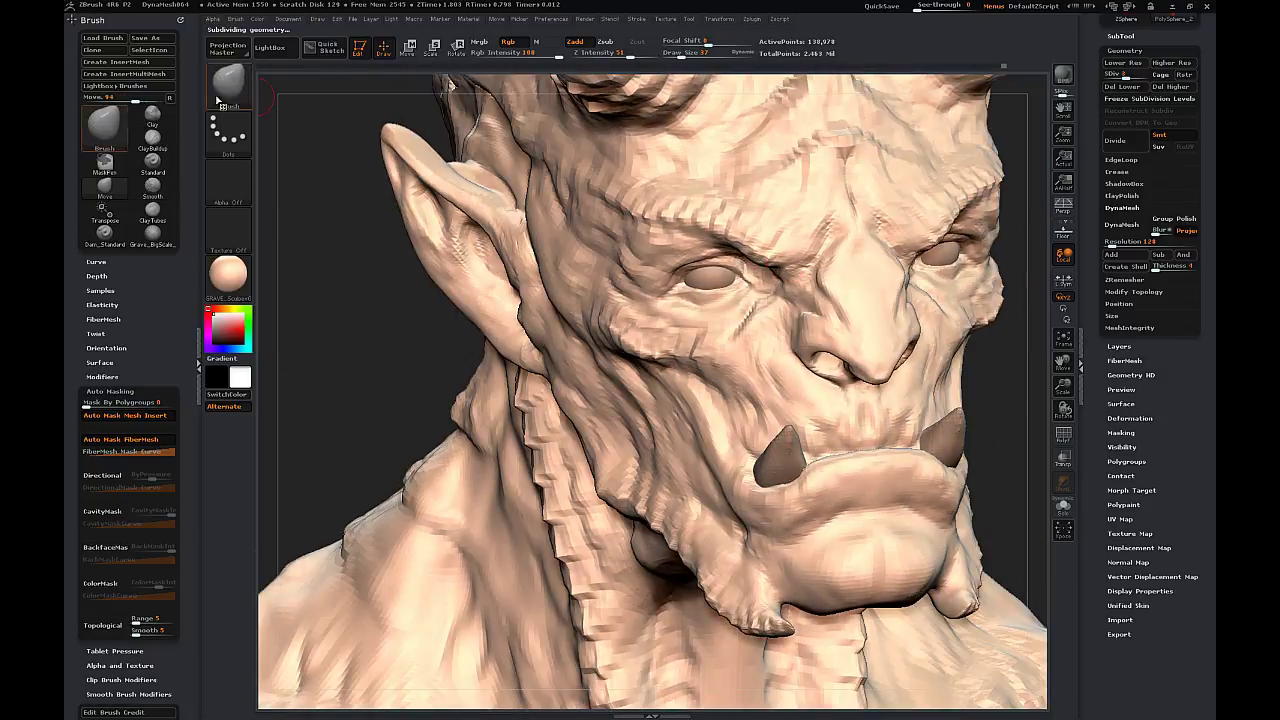
- Switch to the ClayTubes brush and return the bust to subdivision level 5
click(218, 100)
click(630, 378)
drag(373, 379, 450, 378)
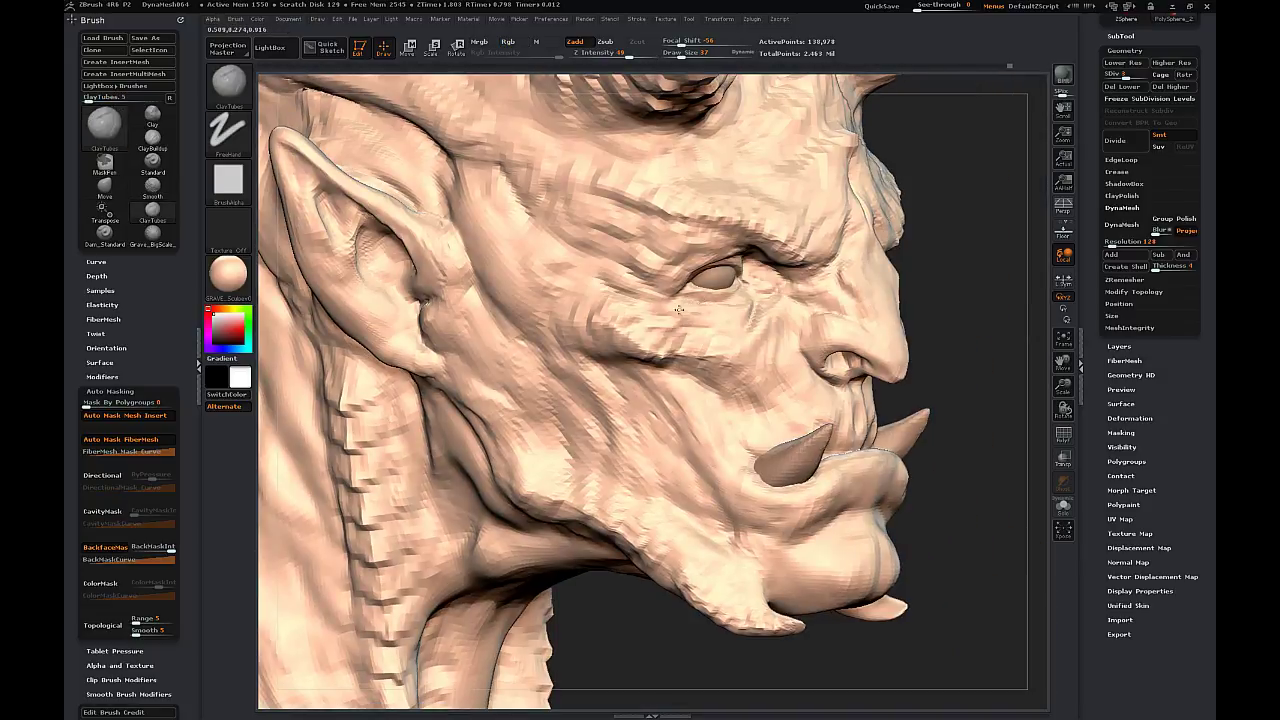
drag(965, 288, 890, 288)
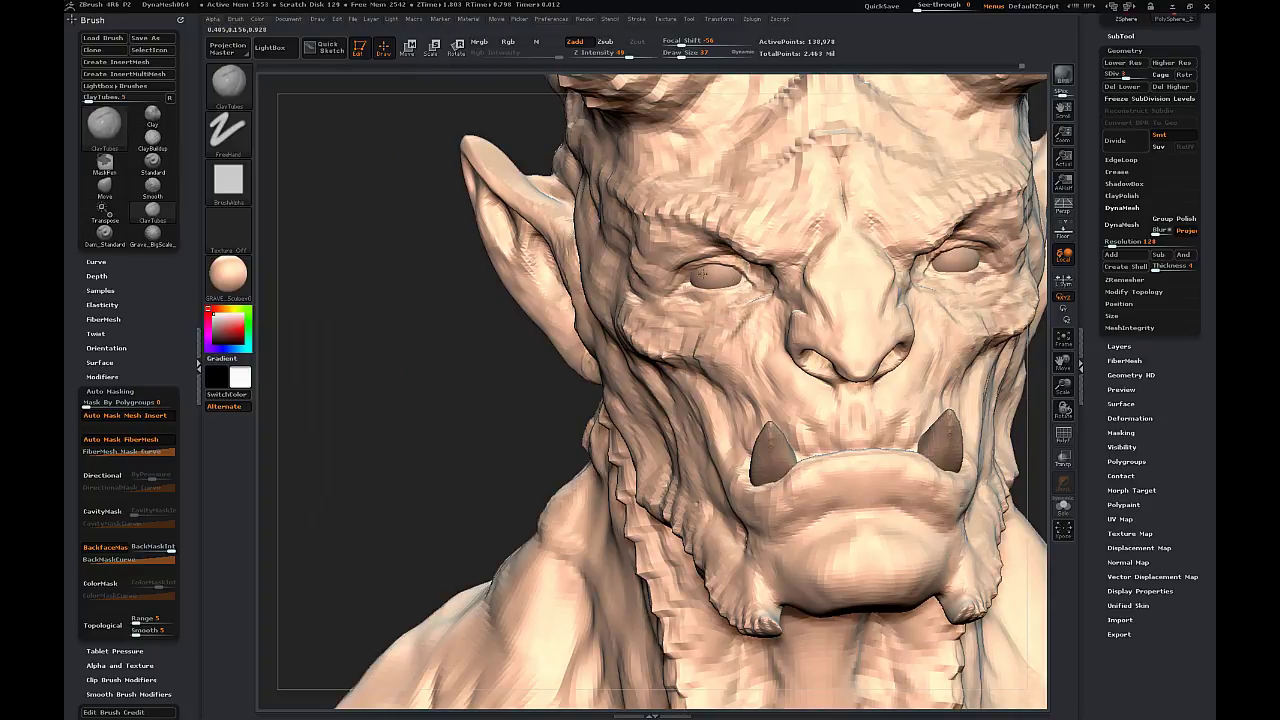
key(ctrl+d)
key(ctrl+d)
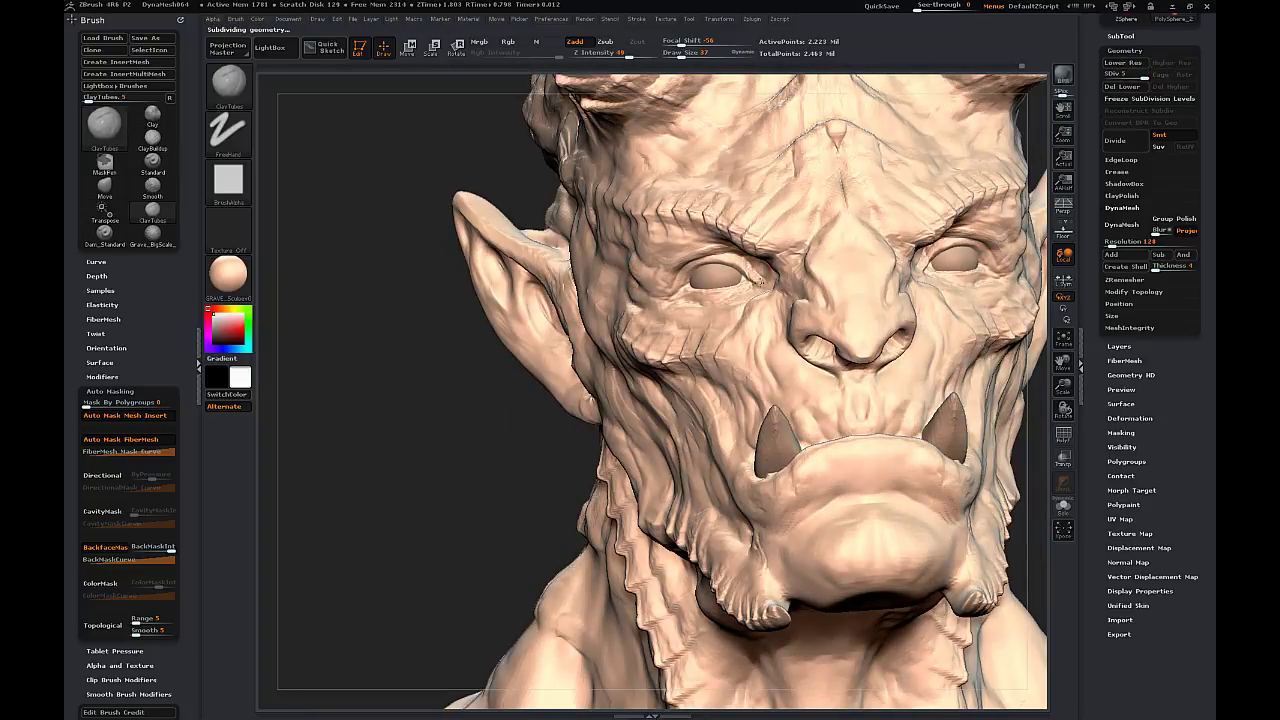
drag(373, 350, 450, 350)
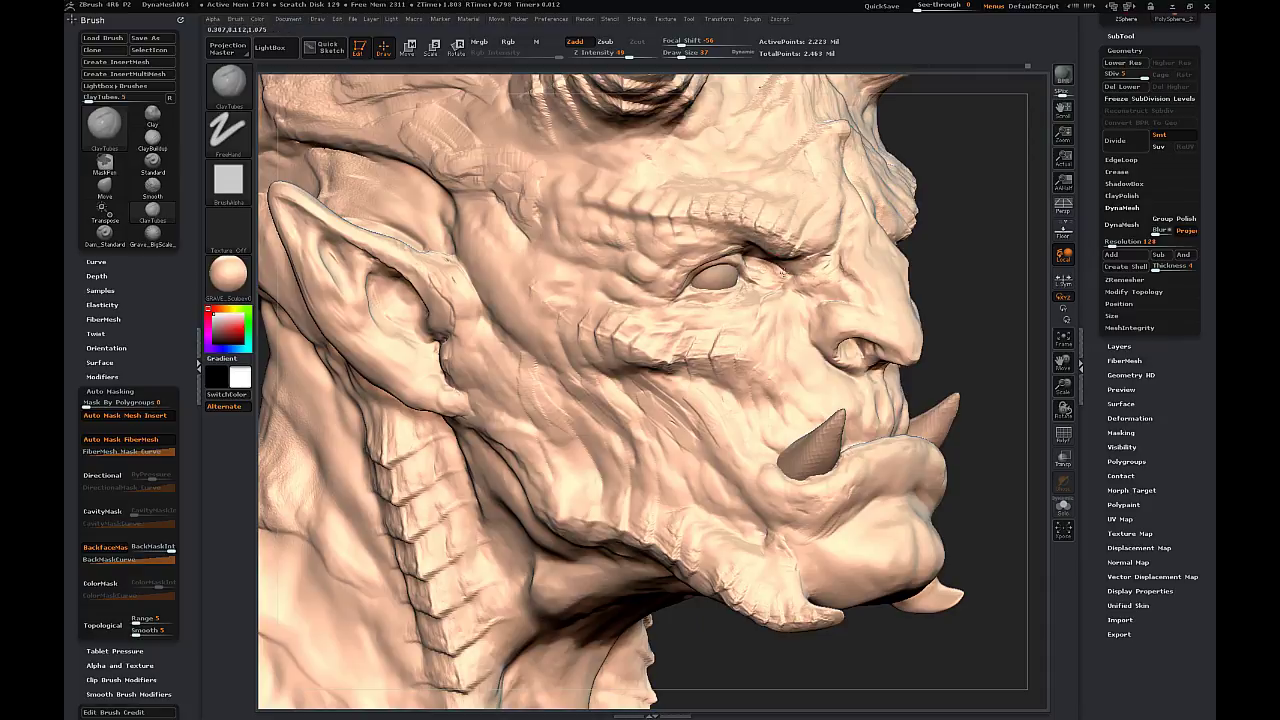
- Build up the nose bridge and the area around the mouth with ClayTubes, smoothing the strokes
drag(754, 300, 843, 263)
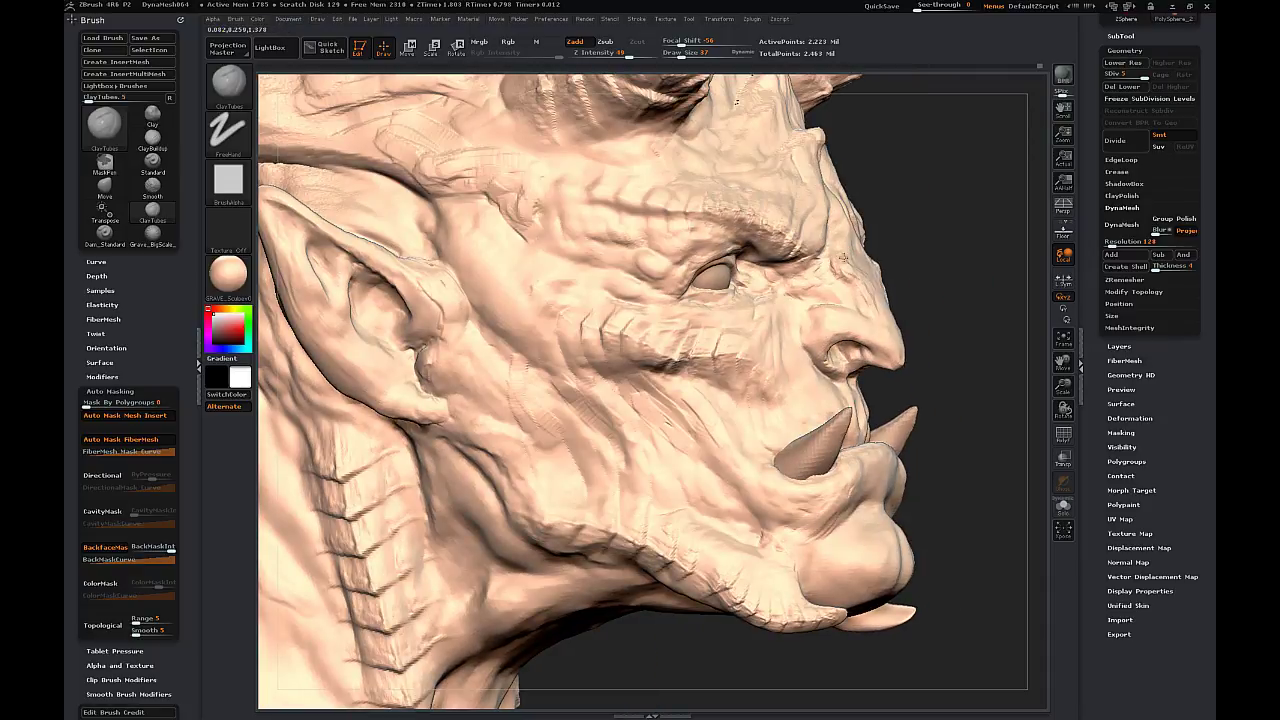
drag(960, 455, 740, 470)
shift+drag(856, 264, 854, 296)
drag(500, 480, 540, 498)
mouse_move(814, 480)
mouse_down()
mouse_move(820, 509)
mouse_move(803, 513)
mouse_up()
mouse_move(864, 553)
shift+mouse_down()
mouse_move(863, 531)
mouse_move(816, 498)
shift+mouse_up()
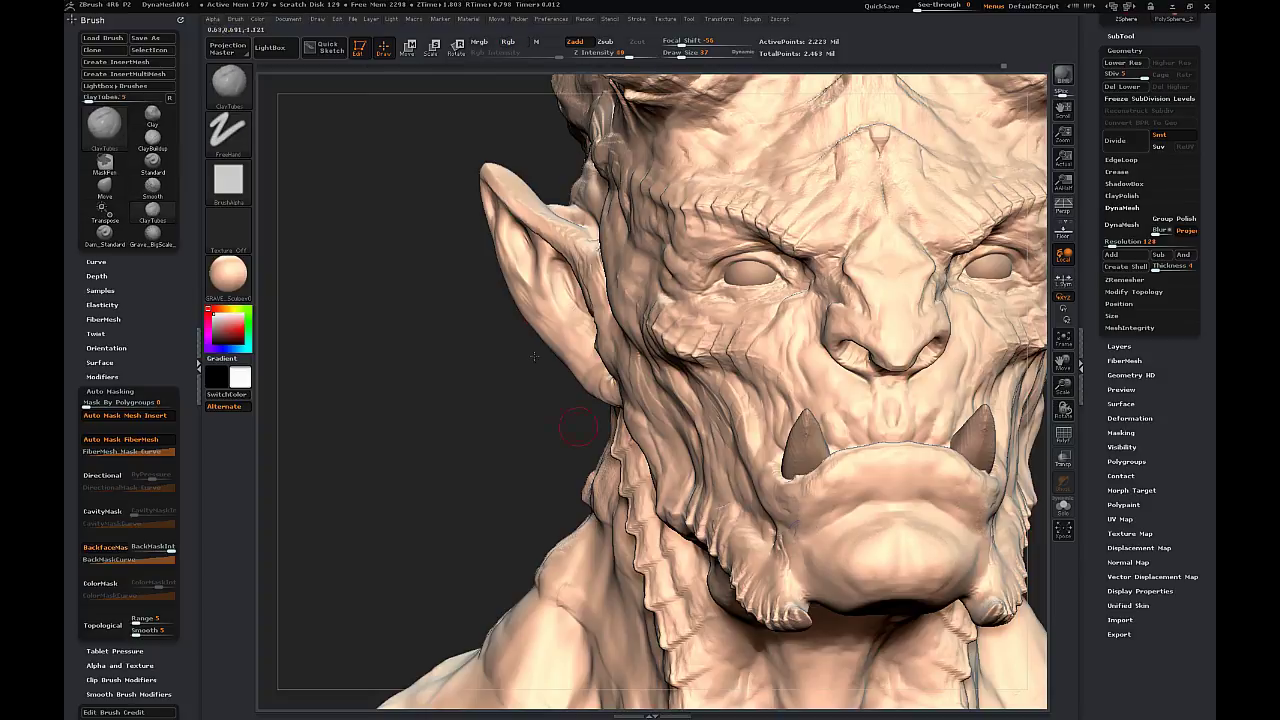
- Enlarge the ClayTubes brush, fill in the inner surface of the pointed ear and smooth it
drag(681, 54, 688, 54)
drag(409, 349, 562, 335)
mouse_move(498, 228)
mouse_down()
mouse_move(541, 302)
mouse_move(545, 289)
mouse_up()
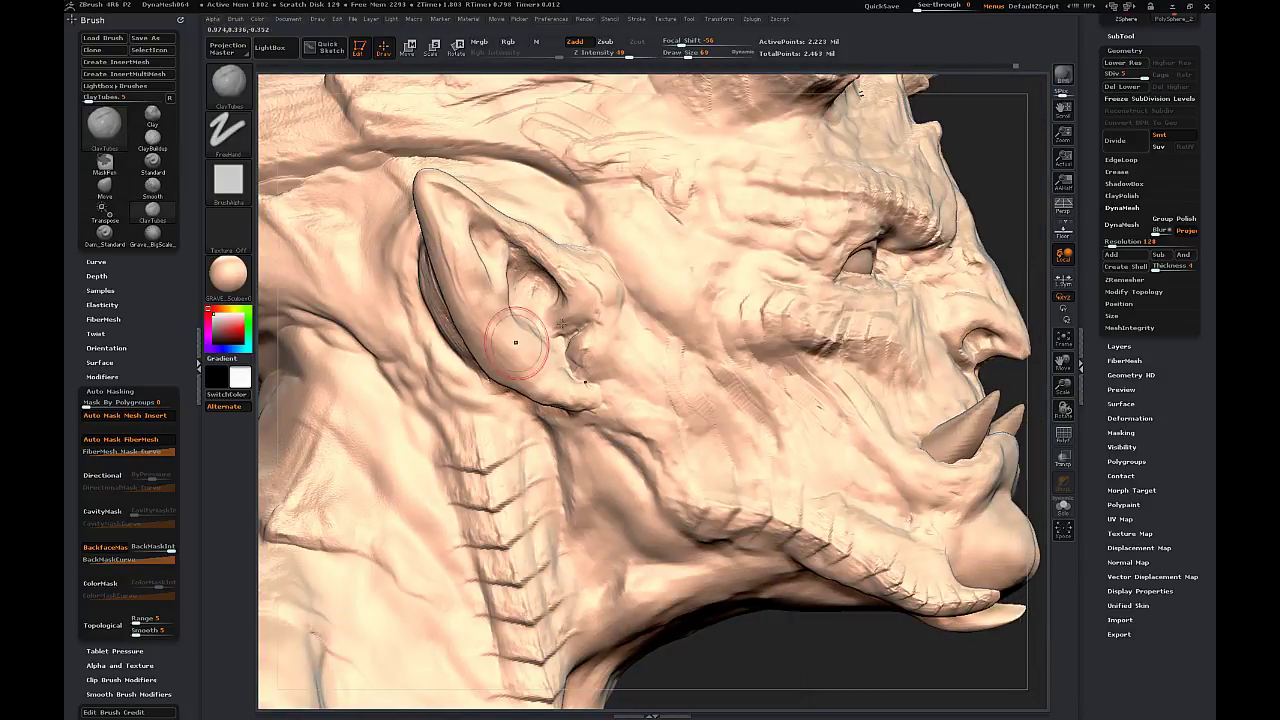
mouse_move(962, 140)
mouse_down()
mouse_move(998, 110)
mouse_move(1030, 108)
mouse_up()
drag(522, 290, 532, 364)
shift+drag(506, 317, 537, 369)
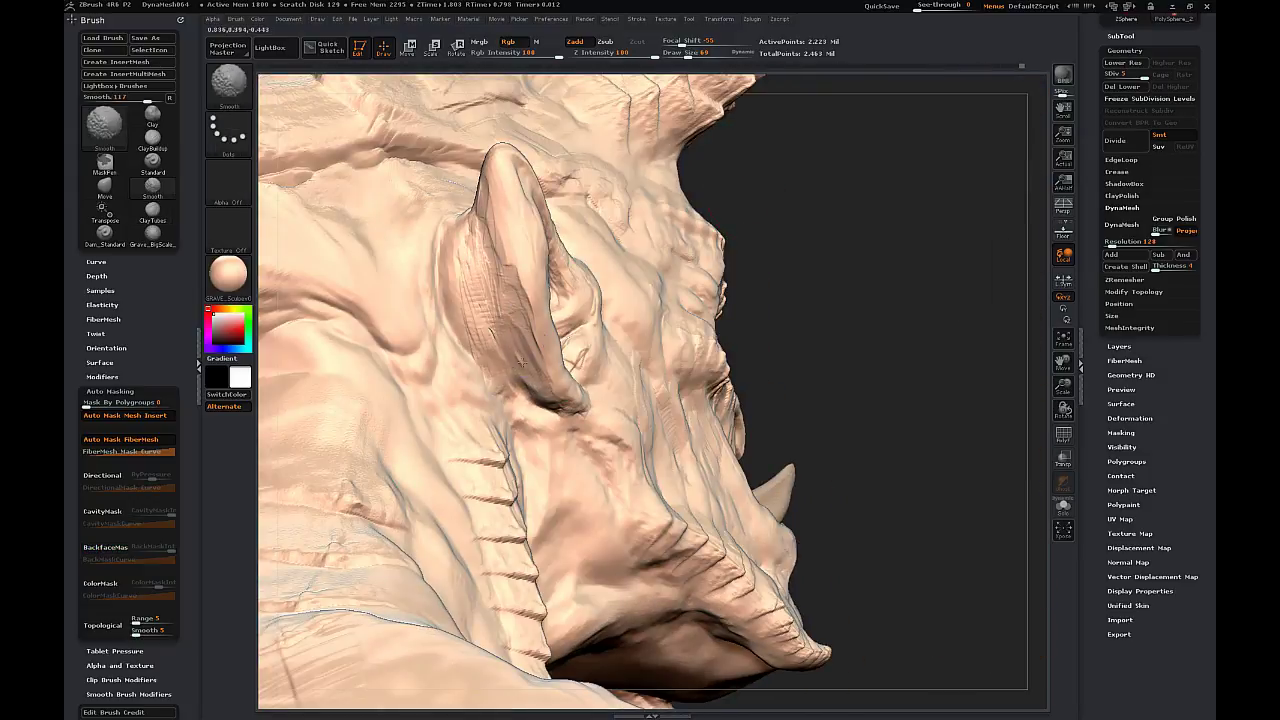
- Add ClayTubes strokes along the back and outer rim of the ear
drag(507, 291, 550, 382)
mouse_move(500, 225)
mouse_down()
mouse_move(532, 345)
mouse_move(506, 300)
mouse_up()
drag(500, 200, 522, 300)
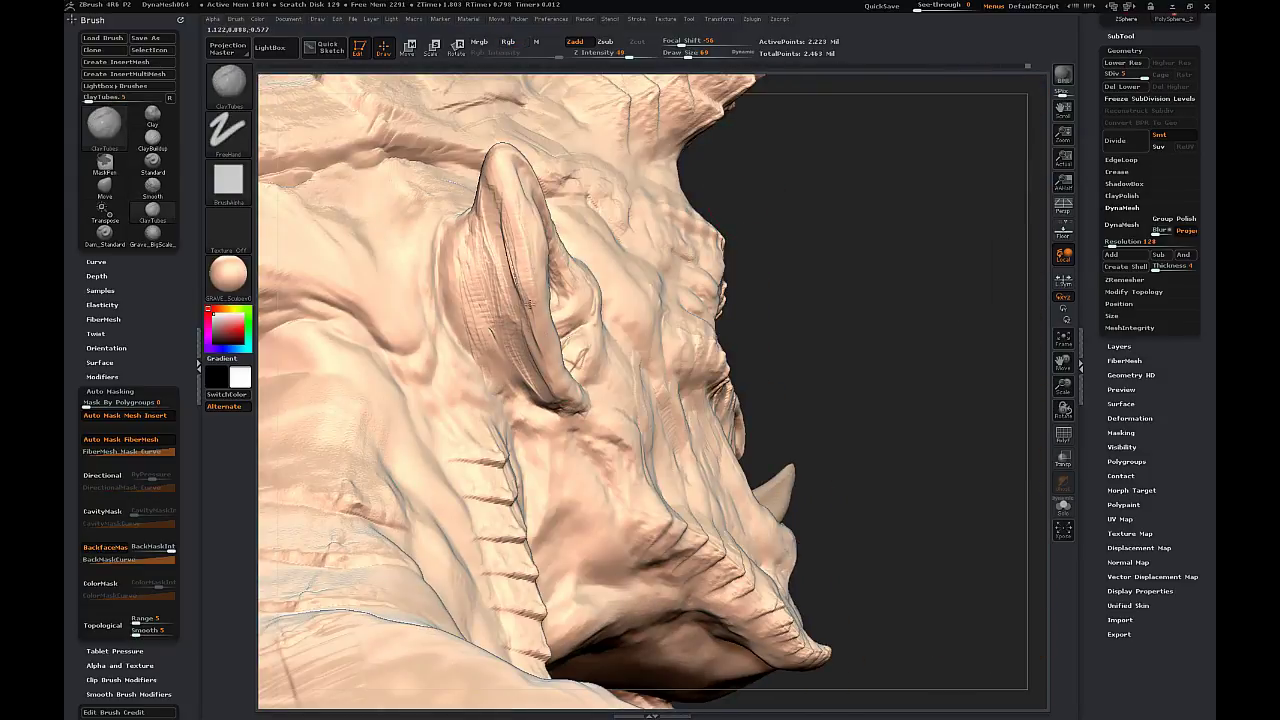
mouse_move(930, 255)
mouse_down()
mouse_move(835, 265)
mouse_move(808, 245)
mouse_up()
drag(814, 643, 920, 640)
drag(506, 170, 508, 215)
drag(494, 184, 505, 240)
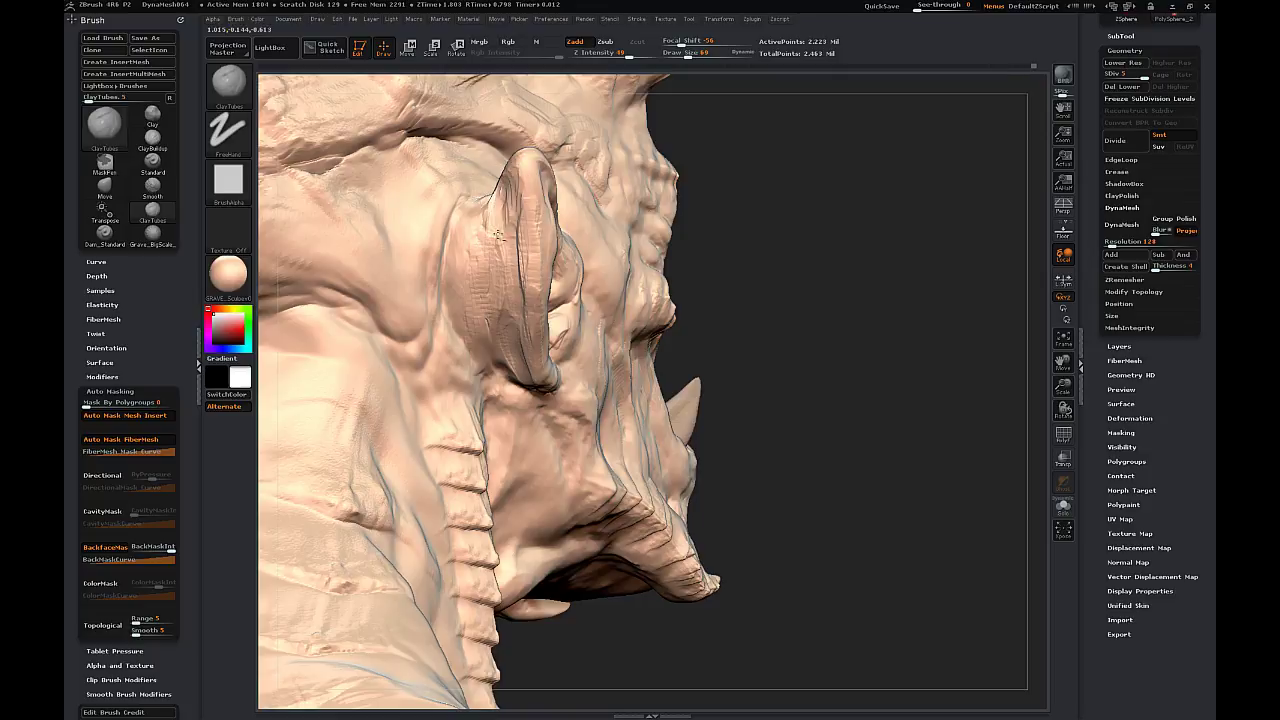
- Build up and smooth the ear's tip and rear surface with ClayTubes
drag(830, 330, 850, 470)
drag(499, 182, 512, 166)
drag(700, 300, 650, 240)
shift+drag(504, 170, 524, 180)
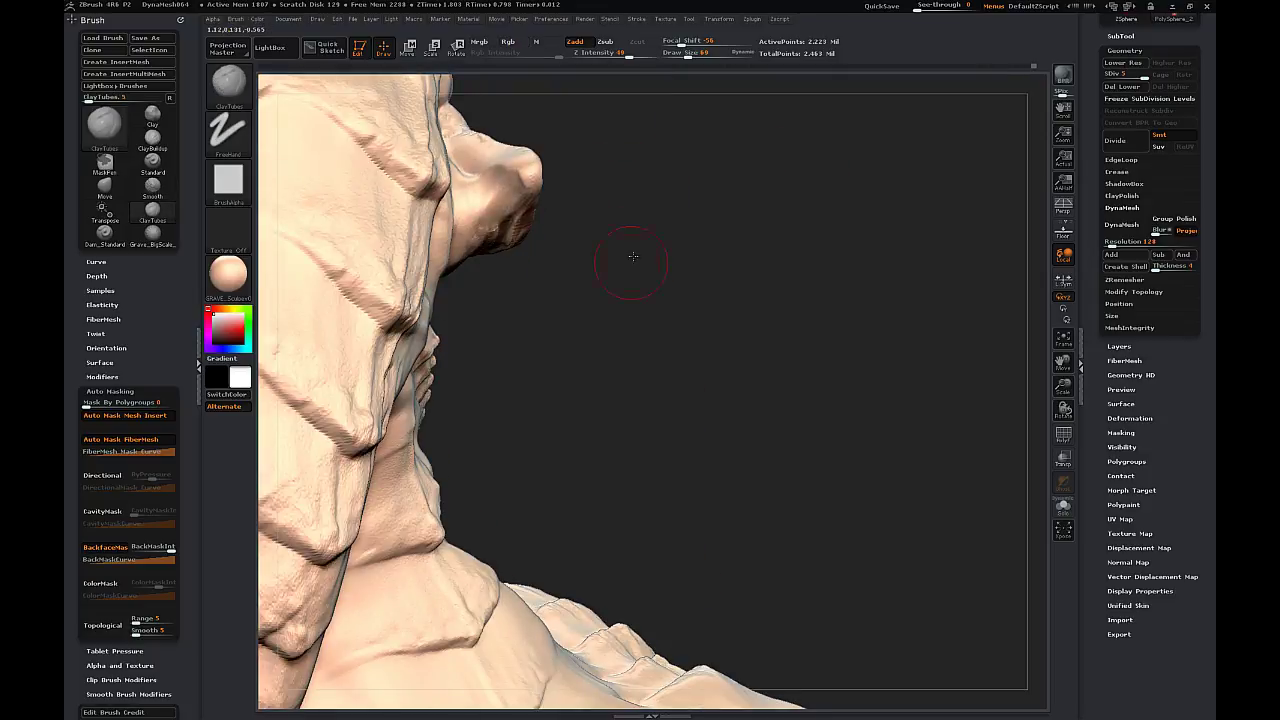
drag(631, 260, 760, 300)
shift+drag(500, 212, 450, 337)
mouse_move(760, 300)
mouse_down()
mouse_move(640, 315)
mouse_move(615, 300)
mouse_up()
drag(465, 330, 491, 434)
drag(472, 380, 486, 440)
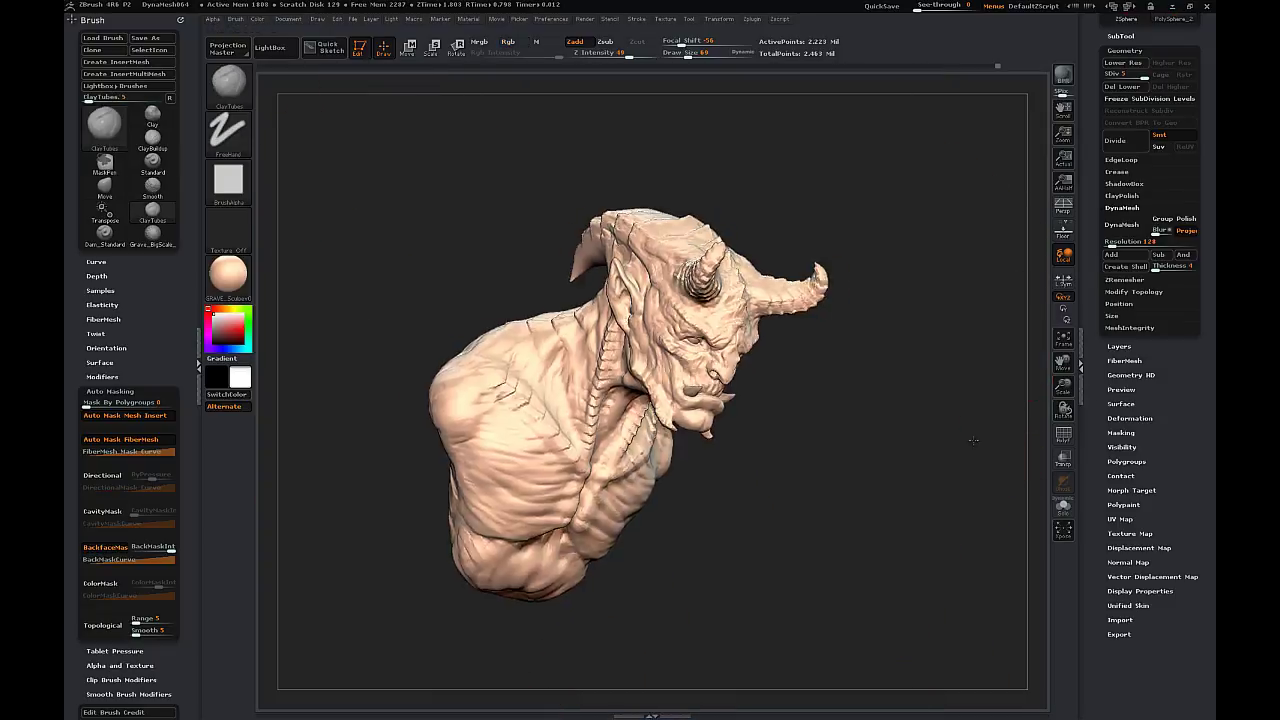
- Switch to the Move brush with a larger draw size and adjust the side of the face from the front
mouse_move(820, 330)
shift+mouse_down()
mouse_move(901, 334)
mouse_move(885, 334)
shift+mouse_up()
key(b)
key(m)
key(v)
key(s)
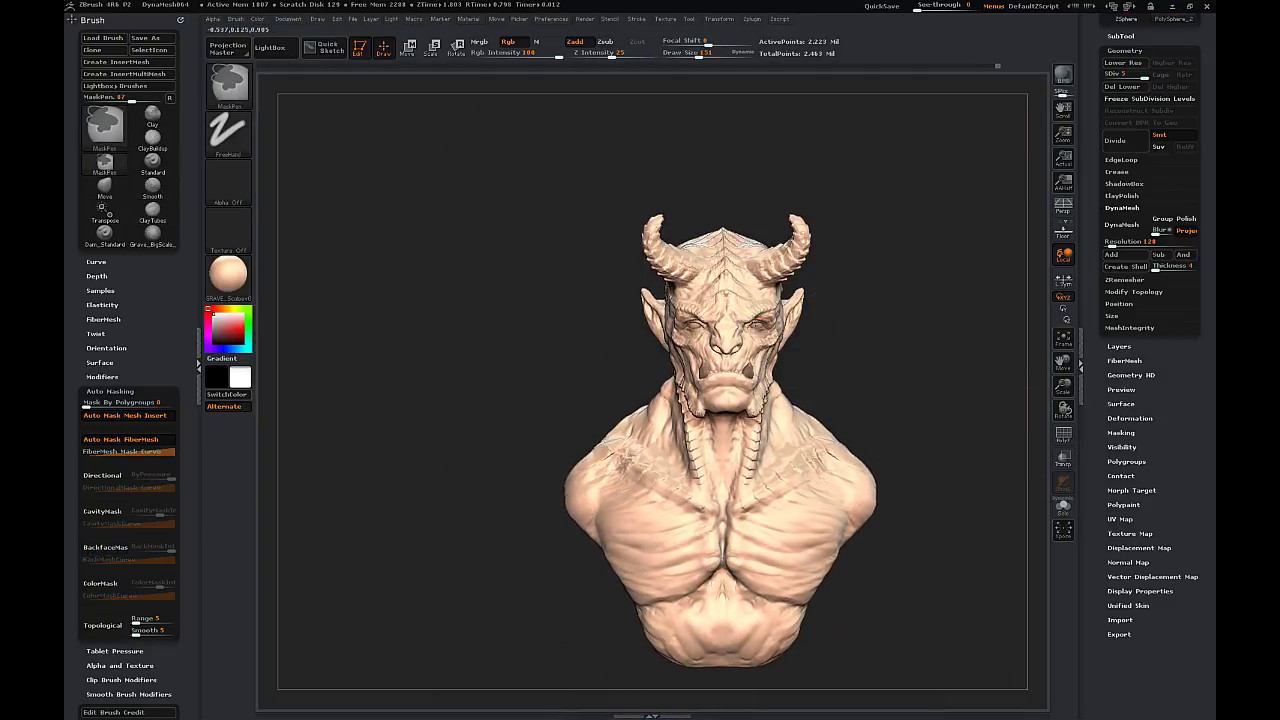
drag(768, 338, 773, 339)
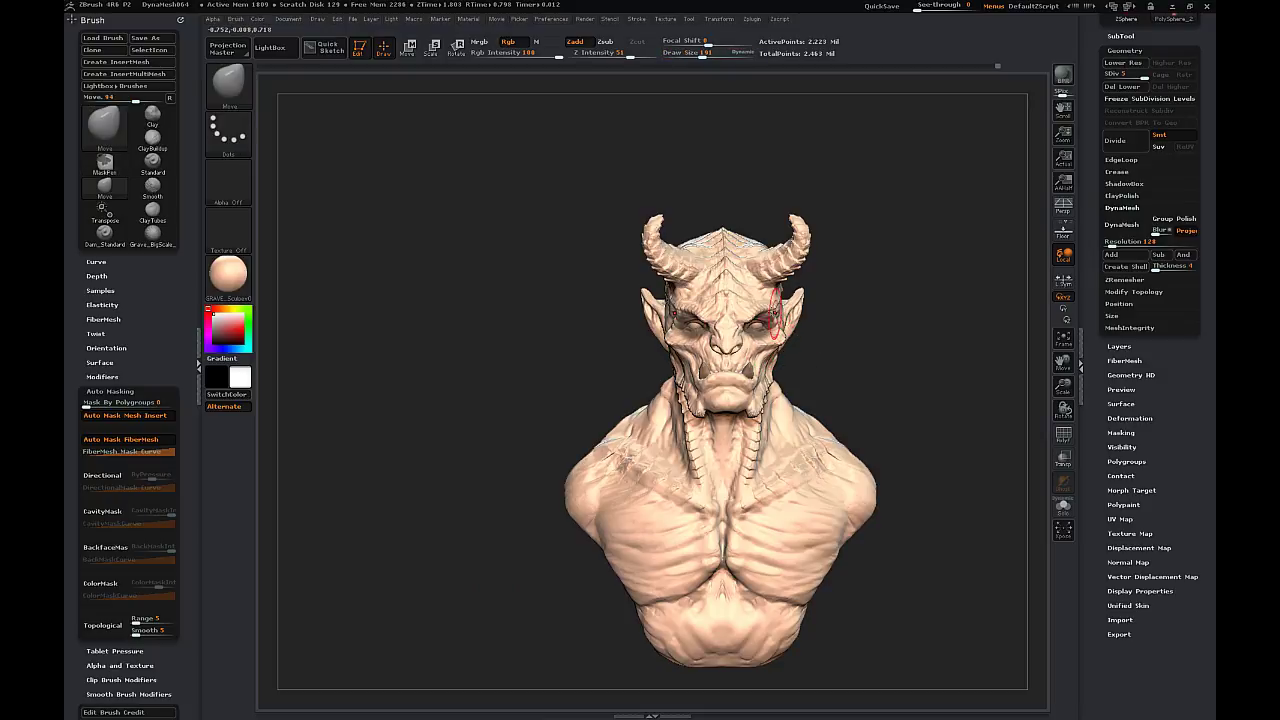
mouse_move(865, 272)
mouse_down()
mouse_move(847, 276)
mouse_move(925, 300)
mouse_up()
key(s)
drag(772, 305, 779, 305)
- Select the Dam_Standard brush with a draw size of 88
mouse_move(880, 300)
mouse_down()
mouse_move(785, 300)
mouse_move(757, 314)
mouse_move(800, 302)
mouse_move(775, 308)
mouse_up()
drag(875, 262, 985, 220)
drag(857, 280, 800, 310)
drag(872, 286, 931, 280)
mouse_move(1020, 296)
mouse_down()
mouse_move(960, 316)
mouse_move(990, 284)
mouse_move(890, 289)
mouse_move(946, 323)
mouse_move(700, 337)
mouse_up()
key(s)
mouse_move(1063, 361)
mouse_down()
mouse_move(966, 386)
mouse_move(906, 384)
mouse_move(938, 335)
mouse_move(850, 285)
mouse_up()
key(b)
key(d)
key(s)
- Browse the Grunge alphas in LightBox, including the Damages subfolder
click(271, 47)
click(417, 80)
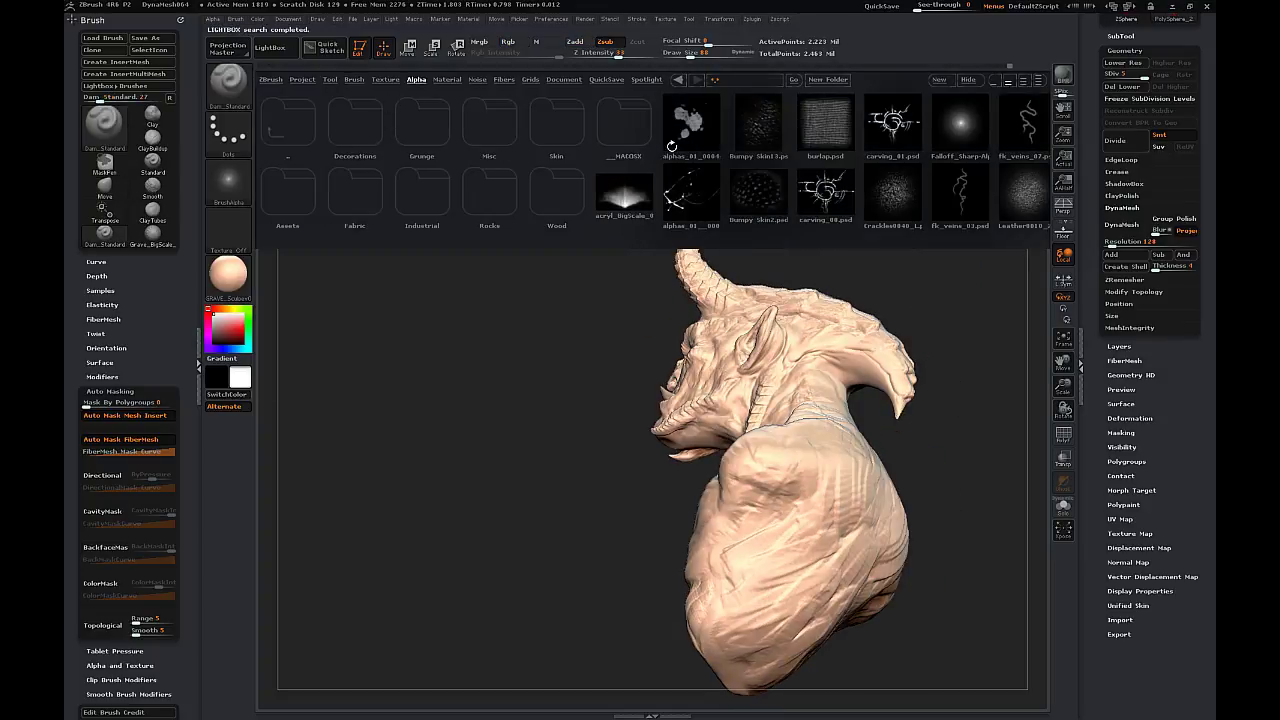
double_click(427, 142)
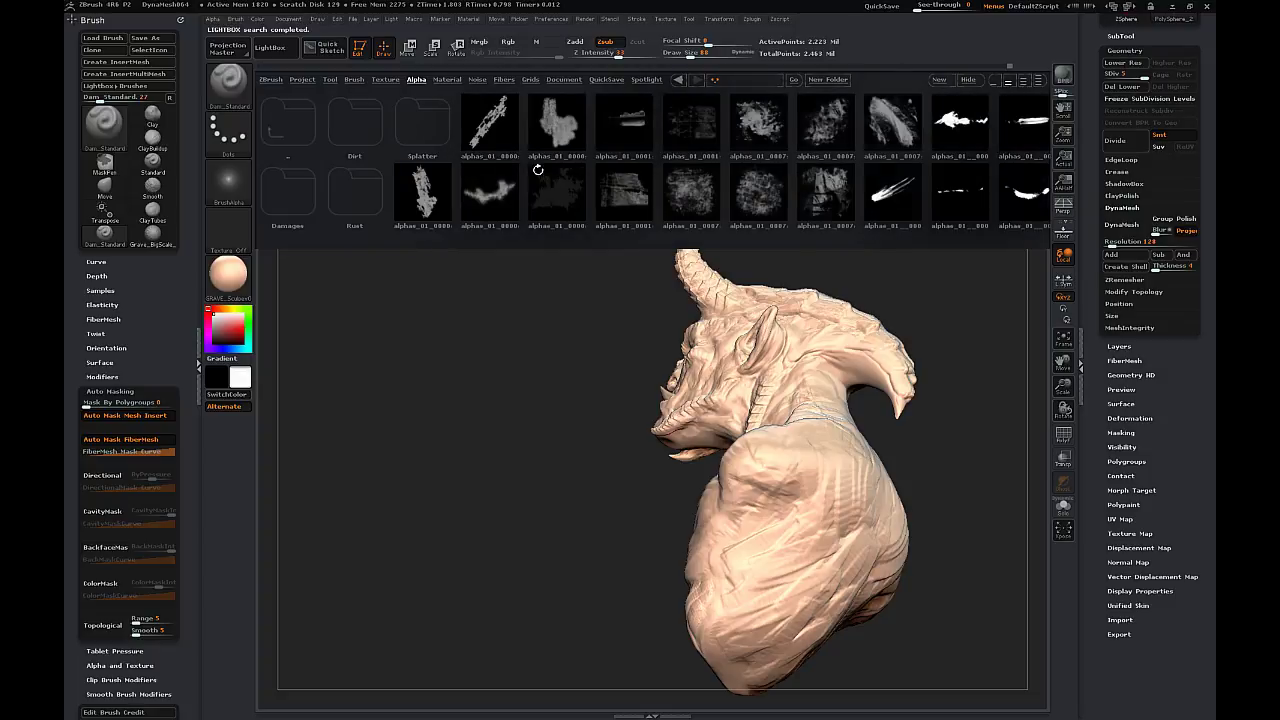
drag(842, 199, 744, 196)
scroll(600, 175, up, 6)
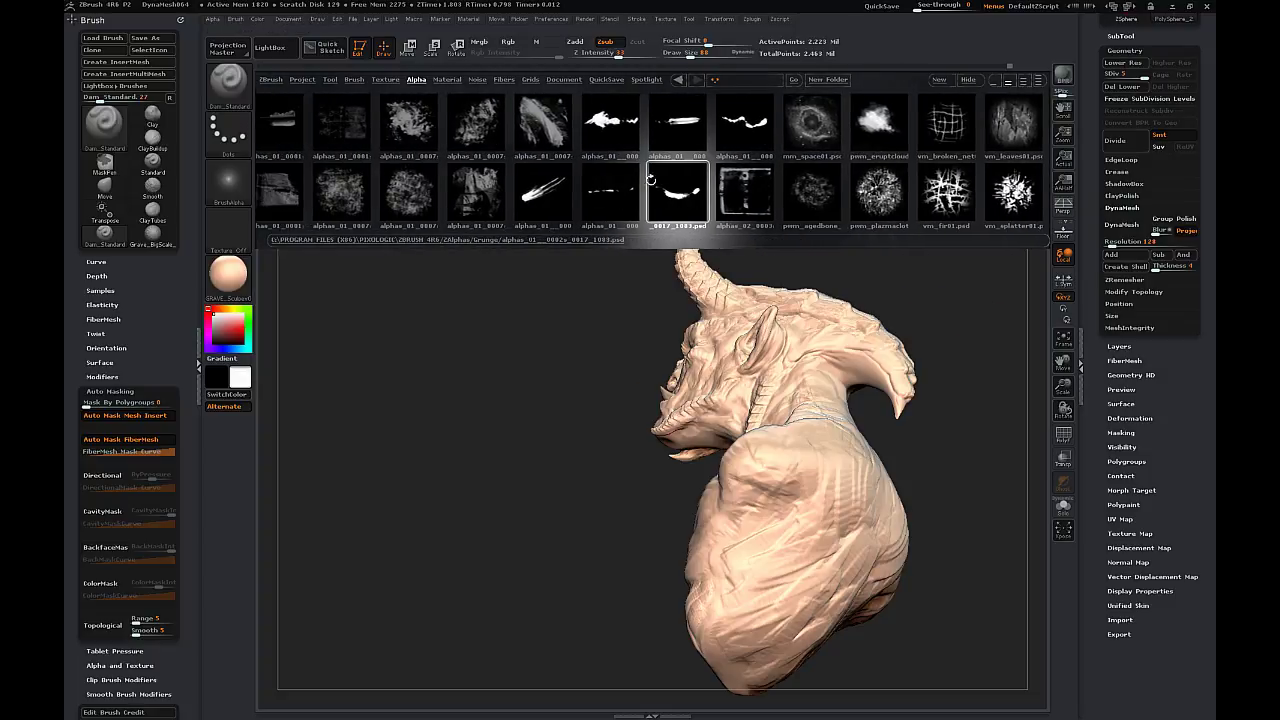
click(300, 197)
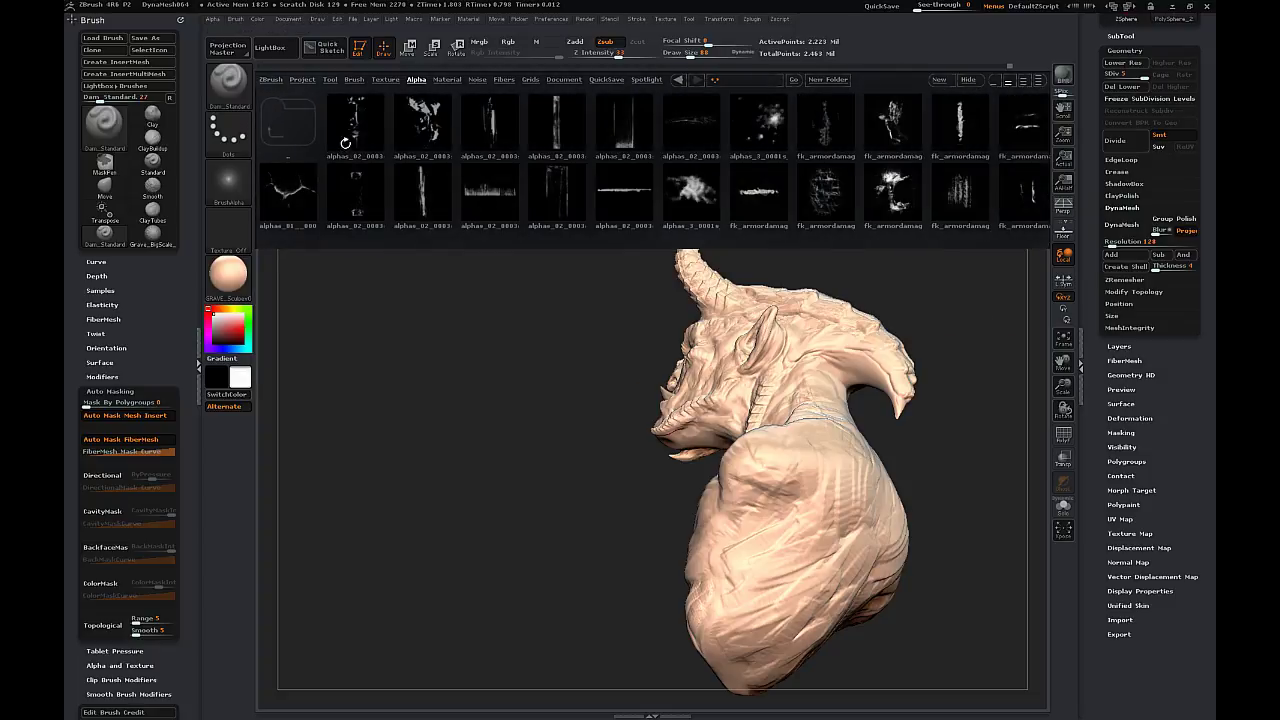
scroll(750, 178, down, 3)
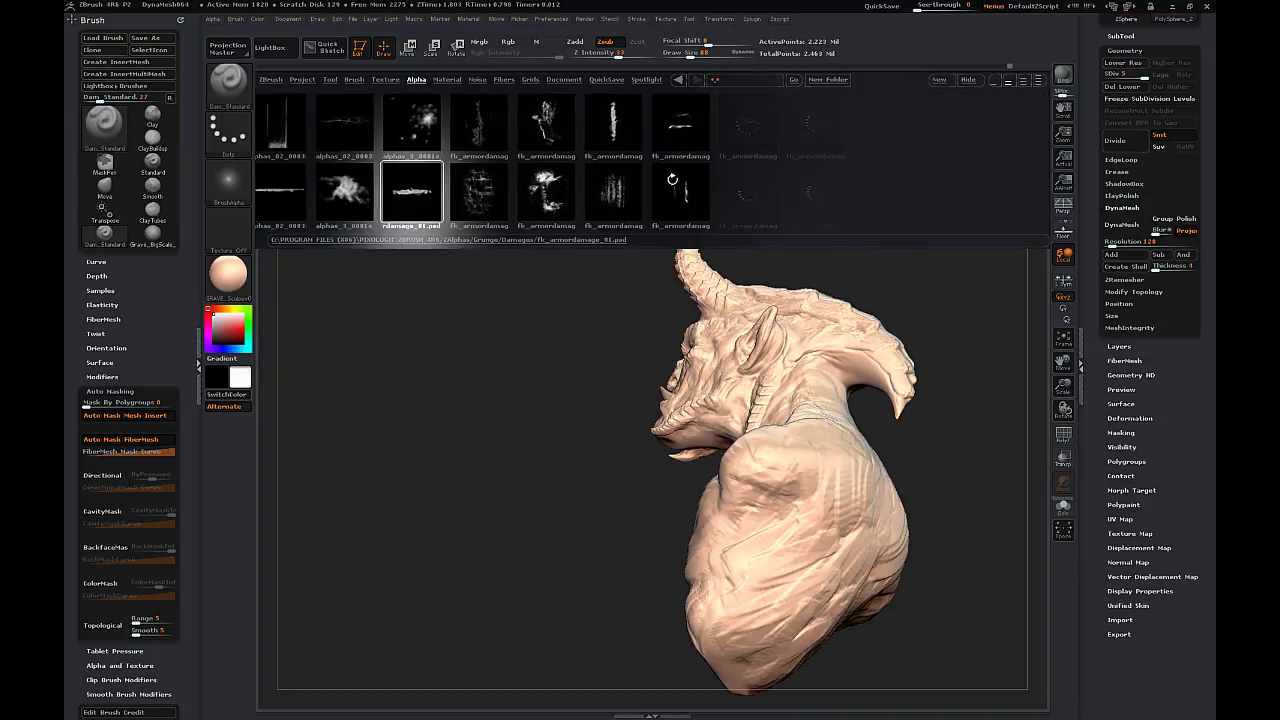
drag(546, 188, 894, 188)
double_click(300, 125)
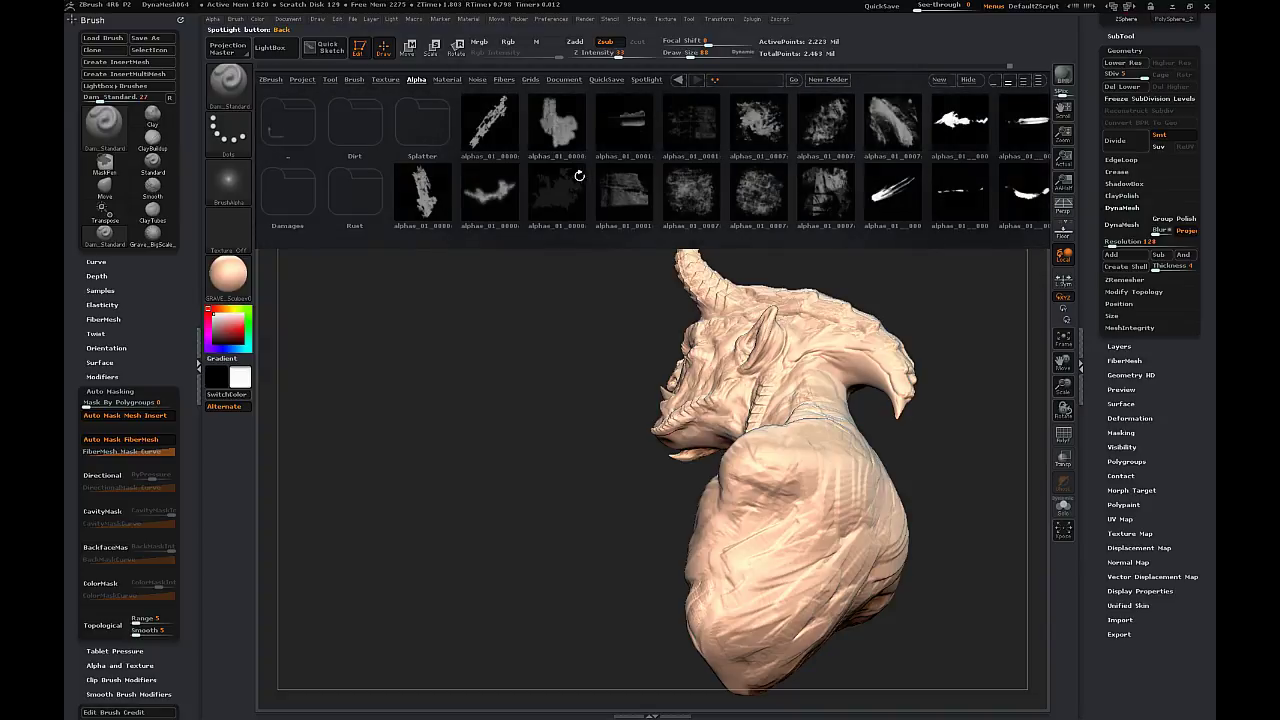
- Open the Alien folder of the Skin alphas in LightBox and switch to the Standard brush
double_click(302, 136)
double_click(556, 132)
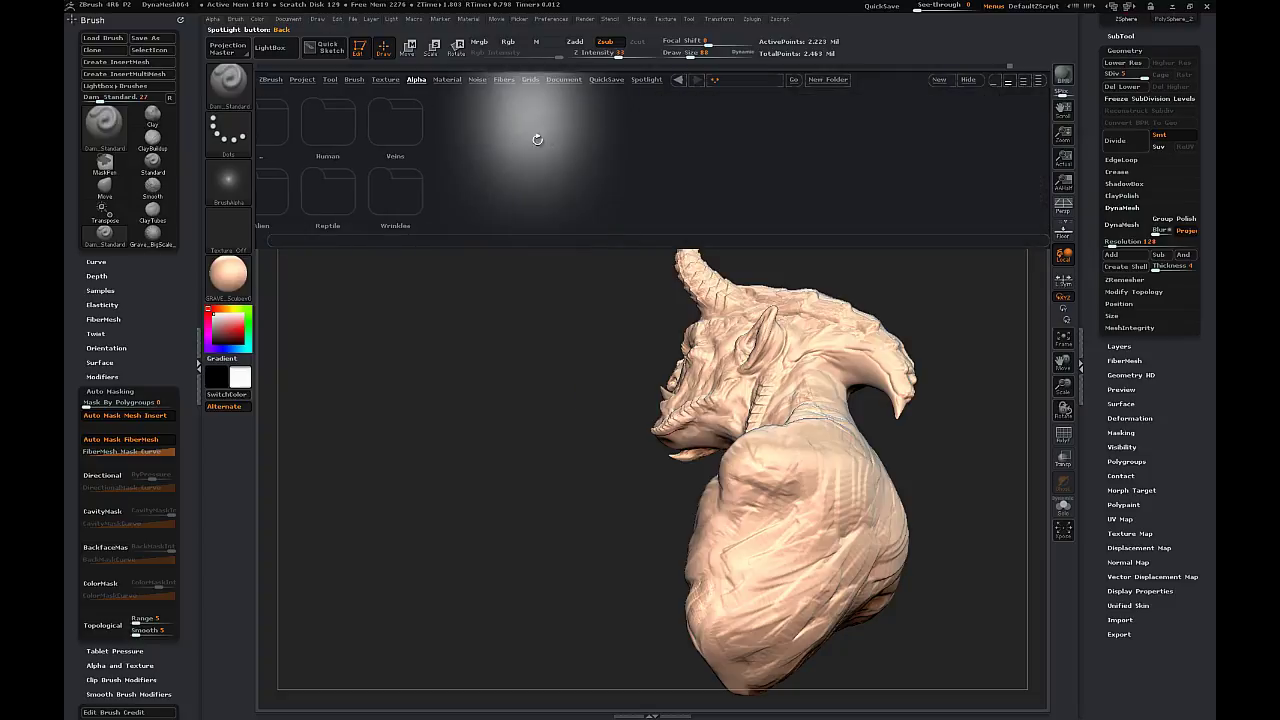
double_click(288, 194)
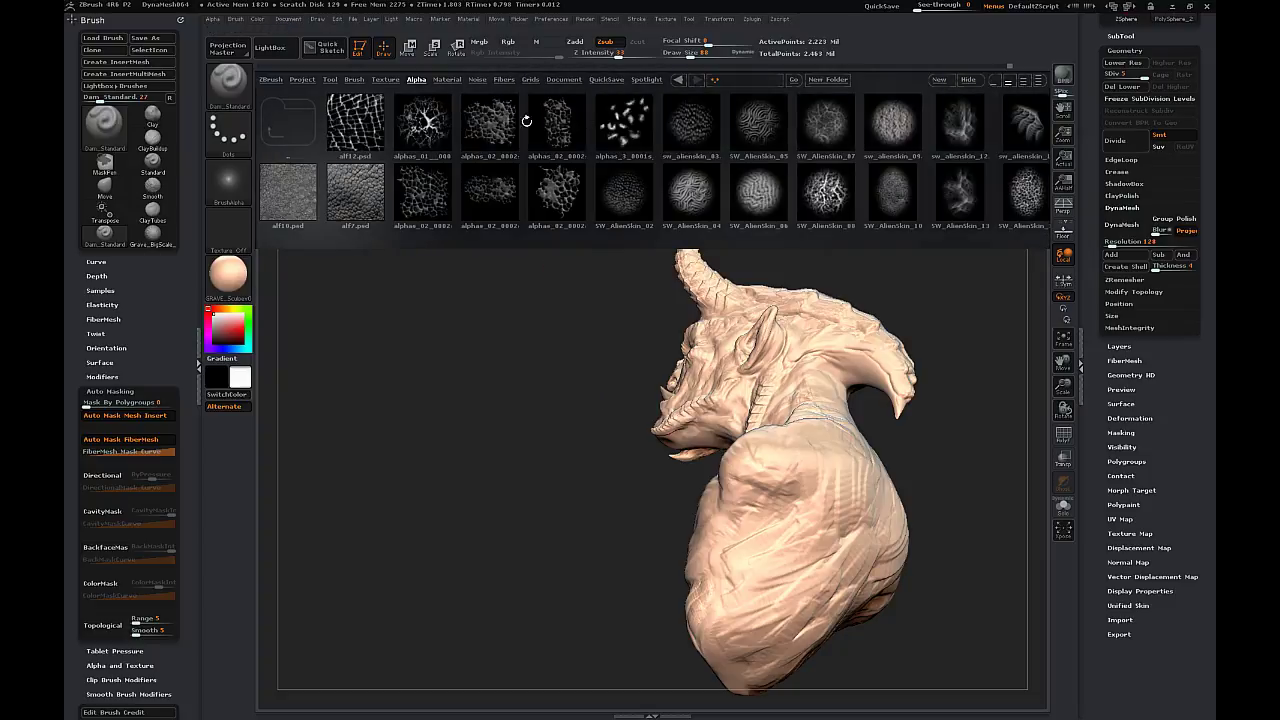
click(229, 84)
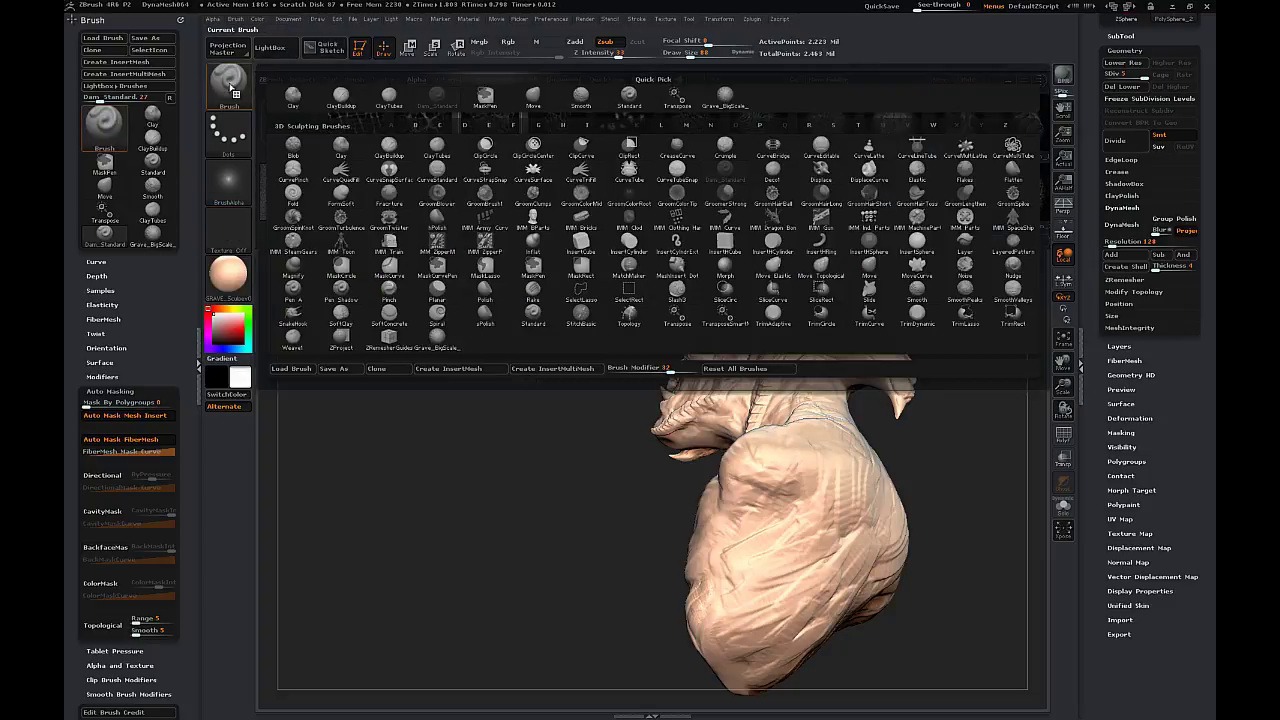
click(629, 95)
- Make an alpha from the alphas_02_0002 texture and set the brush stroke to DragRect
click(228, 230)
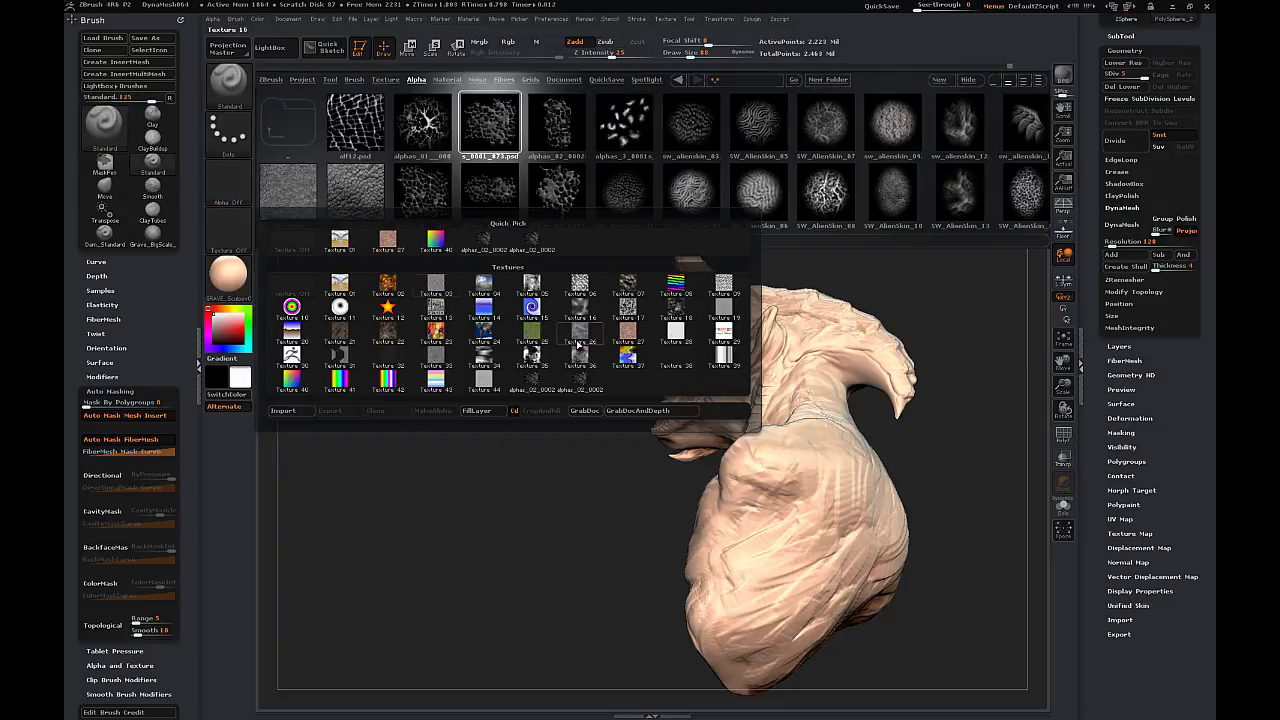
click(579, 344)
click(230, 235)
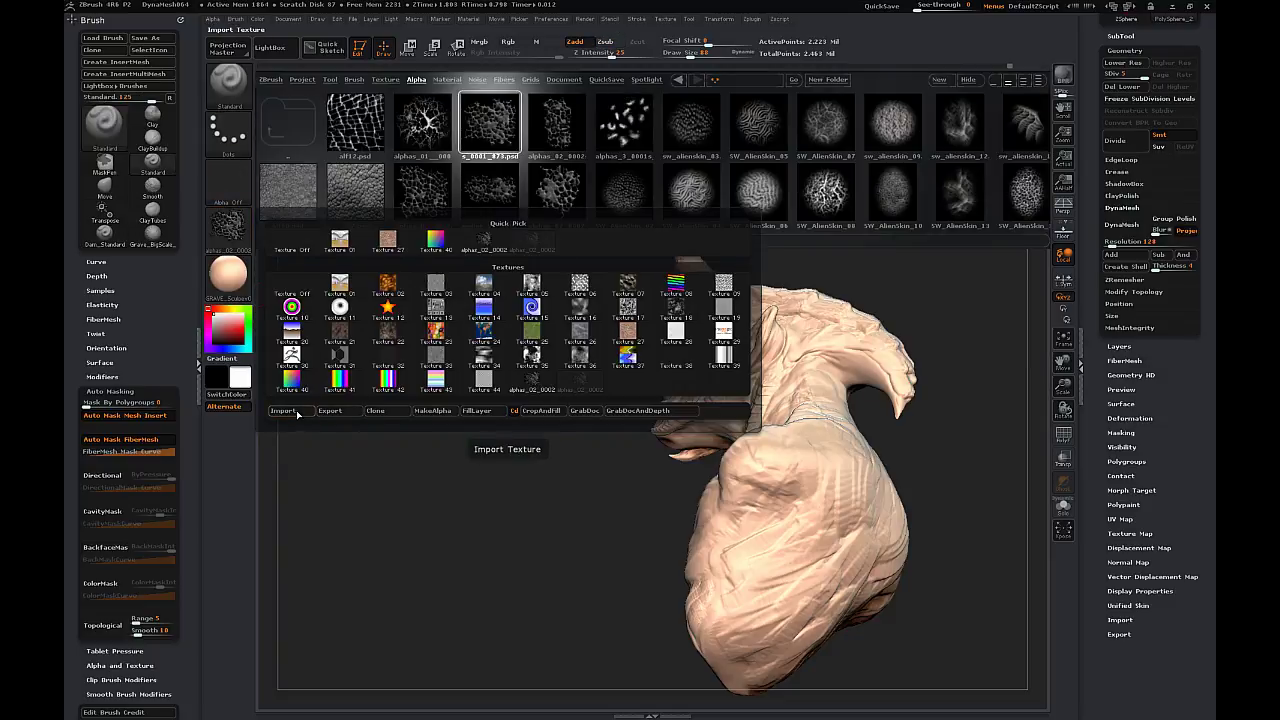
click(437, 412)
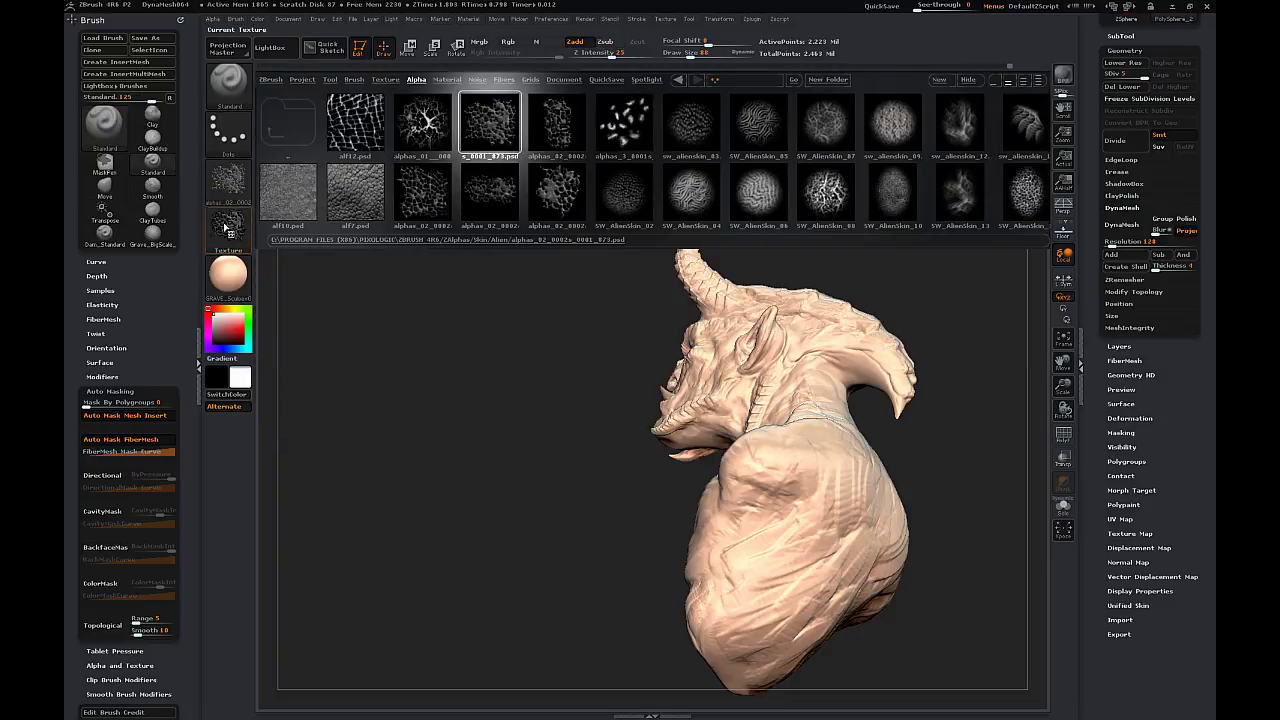
click(230, 135)
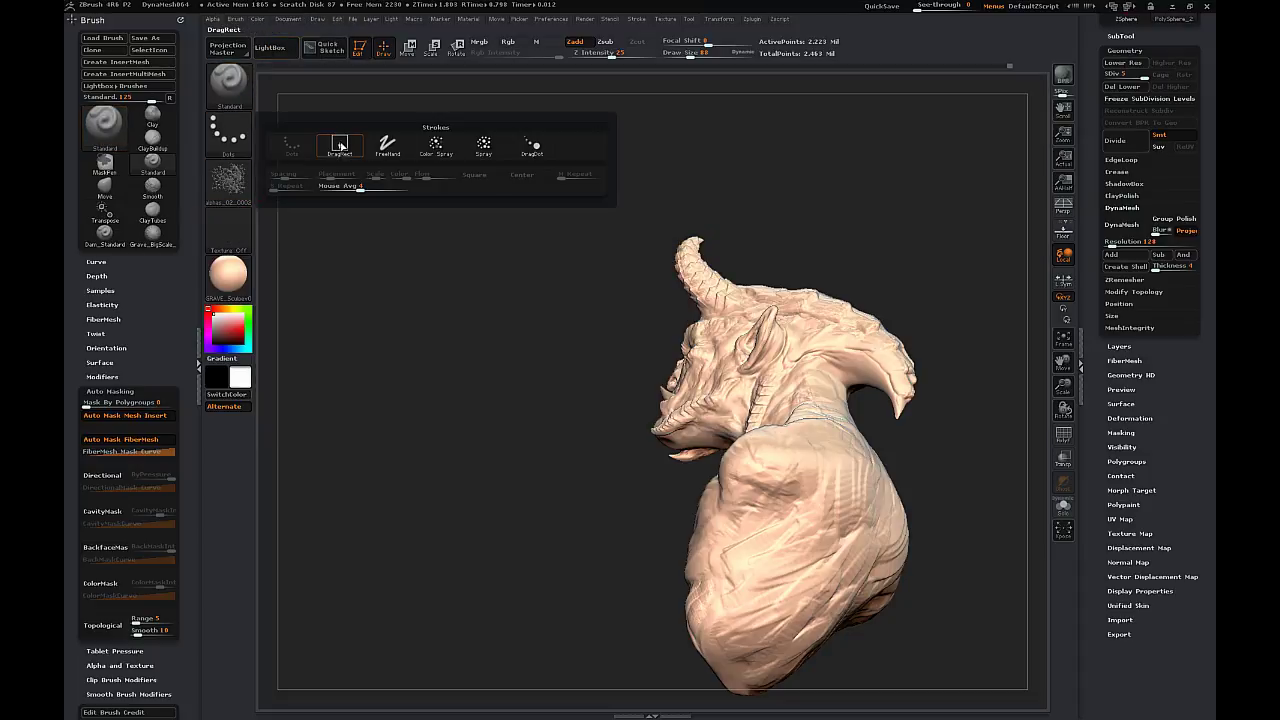
click(340, 143)
- Set the brush to Zsub with Z Intensity 14 and stamp the skin alpha onto the swept-back crest behind the head
drag(844, 364, 864, 378)
ctrl+right_drag(937, 306, 920, 385)
key(ctrl+z)
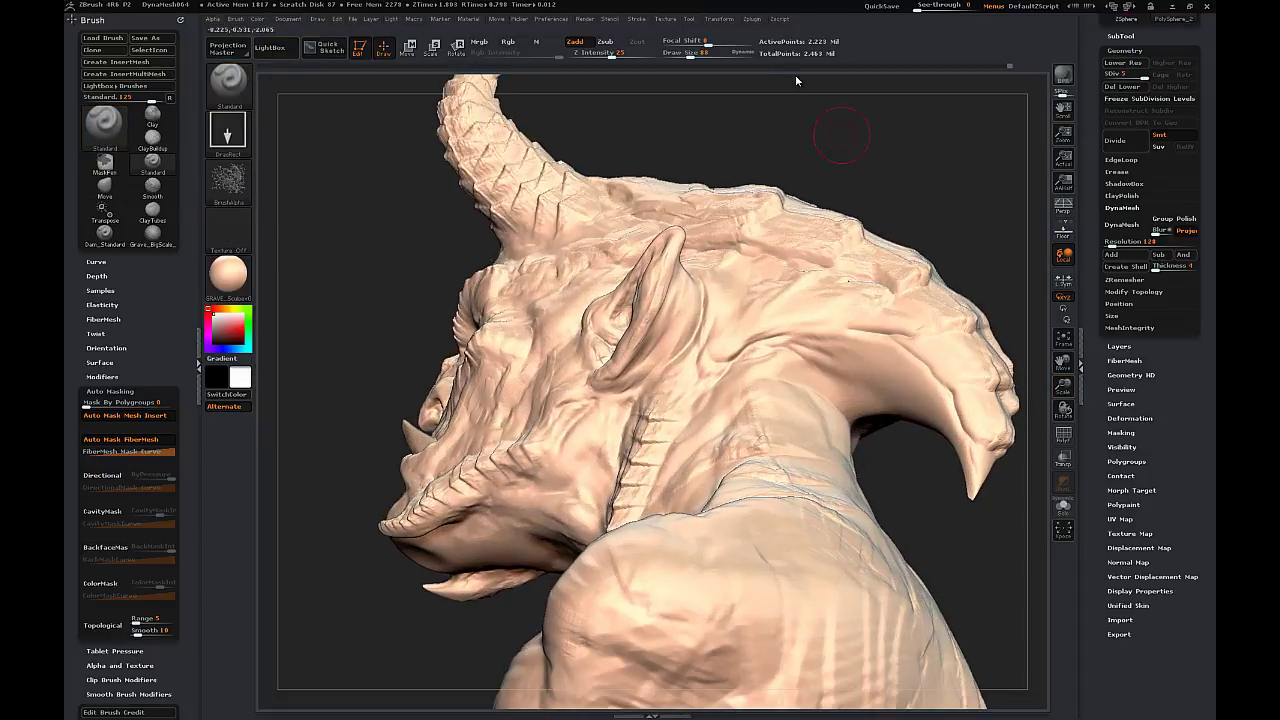
click(606, 43)
key(ctrl+z)
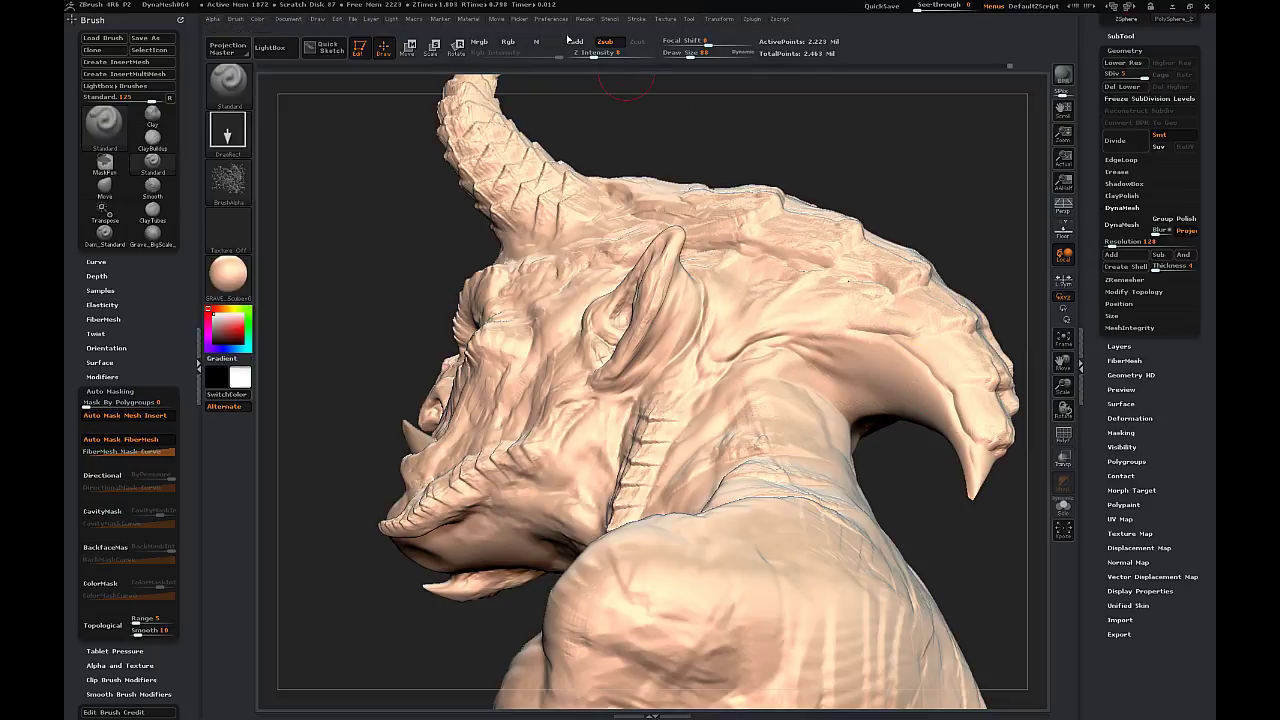
drag(870, 385, 923, 405)
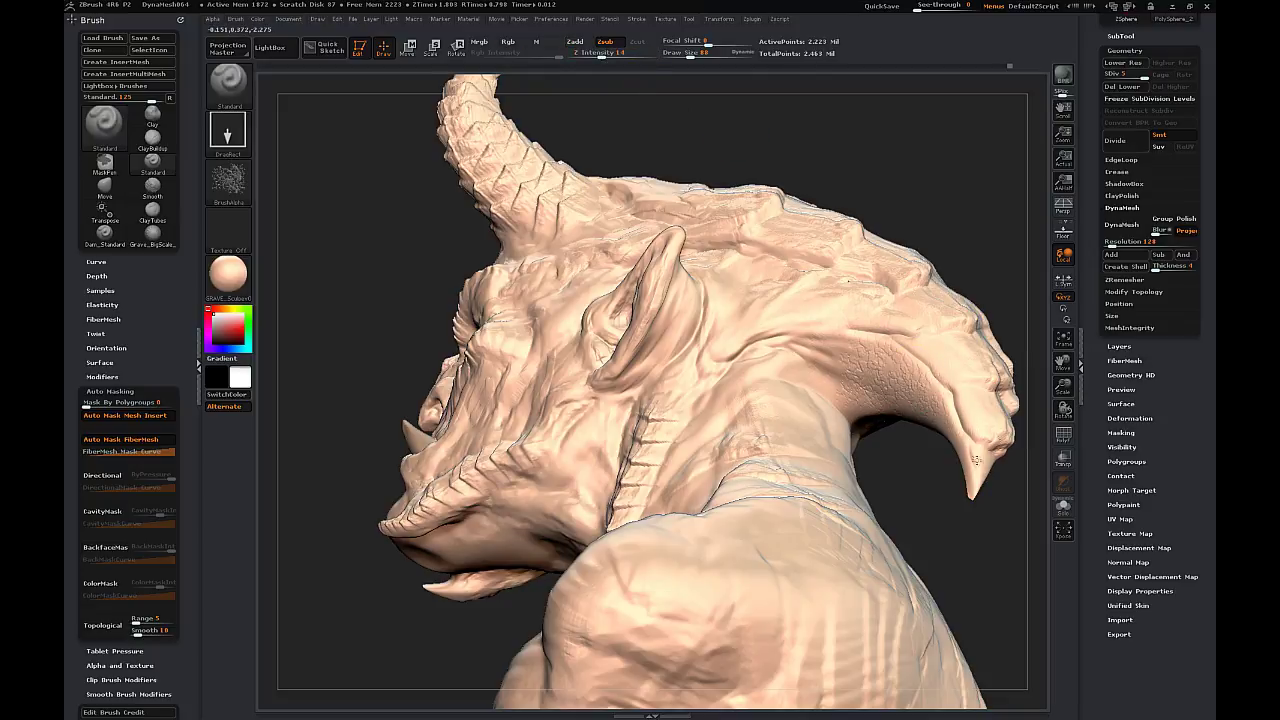
right_drag(976, 460, 905, 400)
drag(896, 433, 1003, 538)
shift+drag(862, 408, 896, 460)
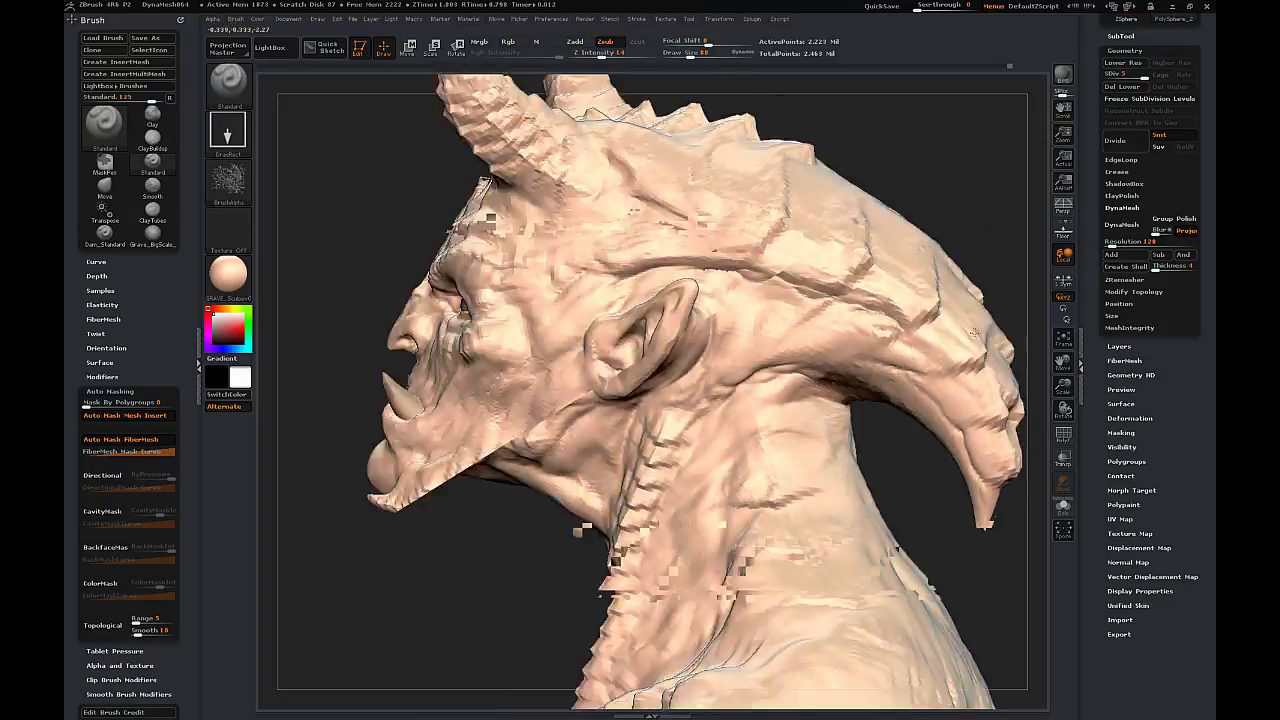
right_drag(975, 333, 972, 362)
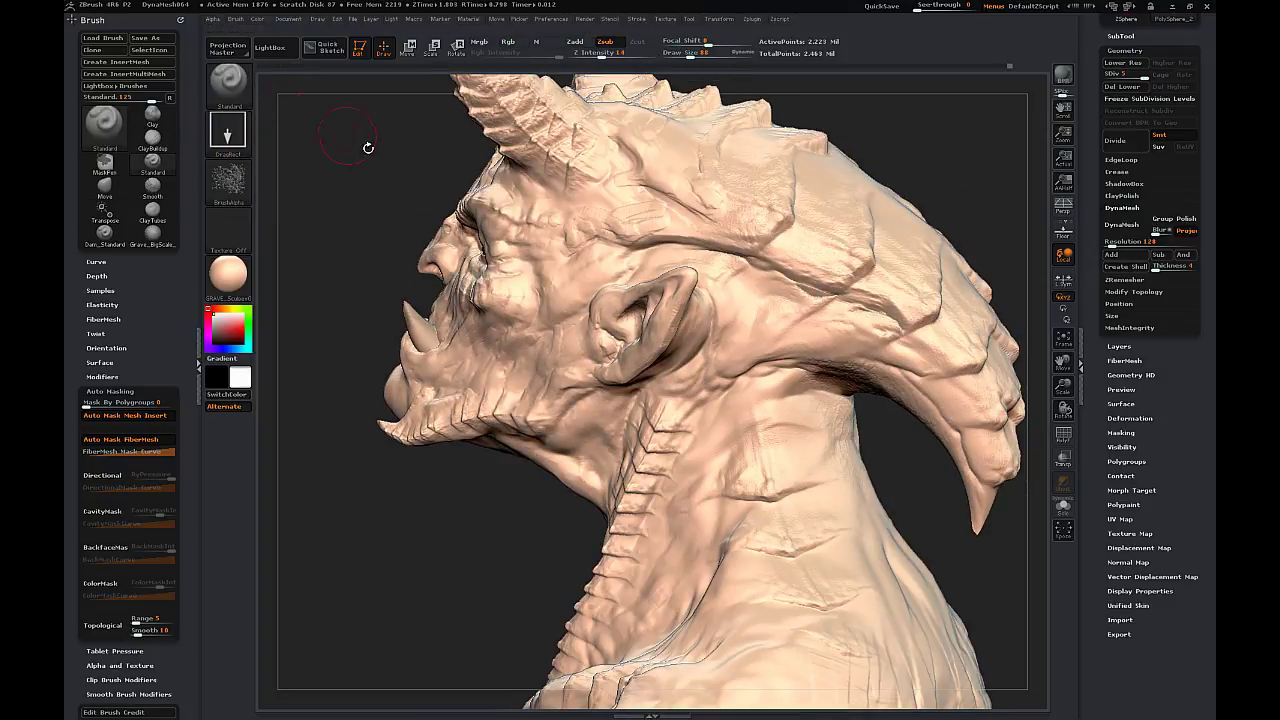
- Lower the Z Intensity to 7 and stamp the skin alpha over the neck and shoulders from several sides
drag(756, 342, 762, 283)
key(ctrl+z)
click(591, 54)
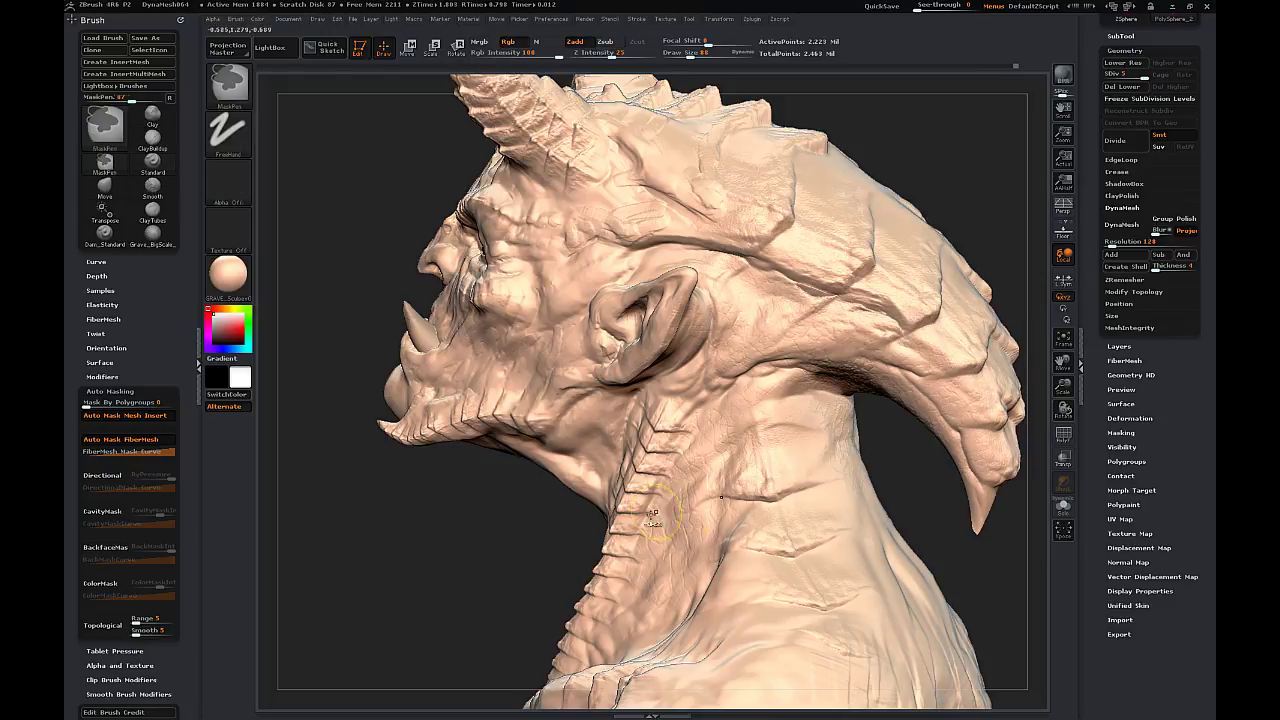
drag(1064, 391, 1064, 366)
drag(1064, 363, 1040, 302)
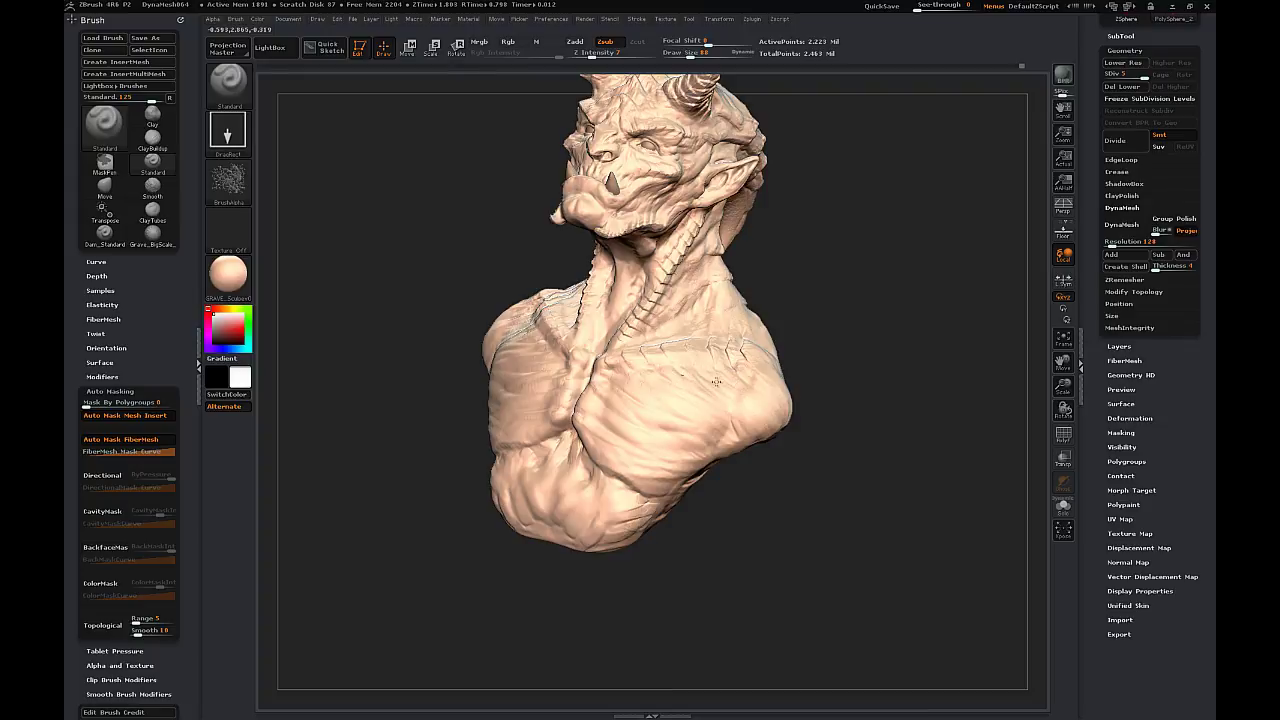
drag(900, 340, 845, 335)
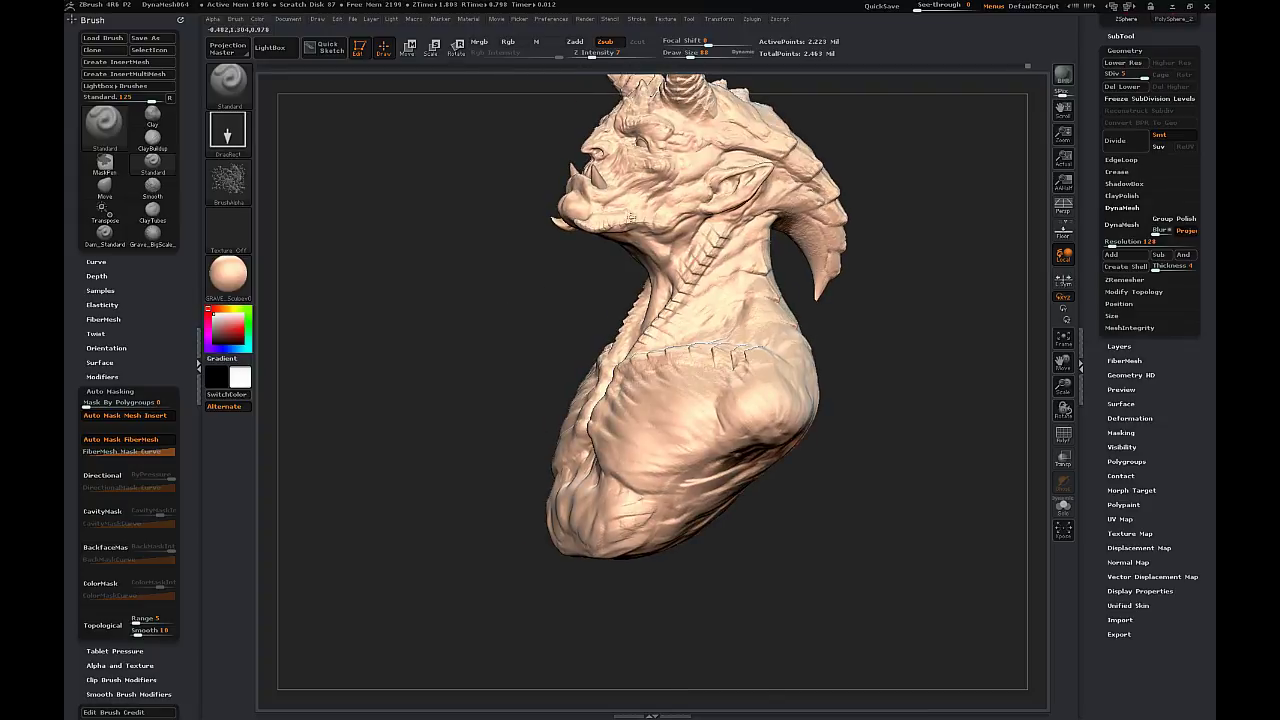
drag(938, 116, 865, 130)
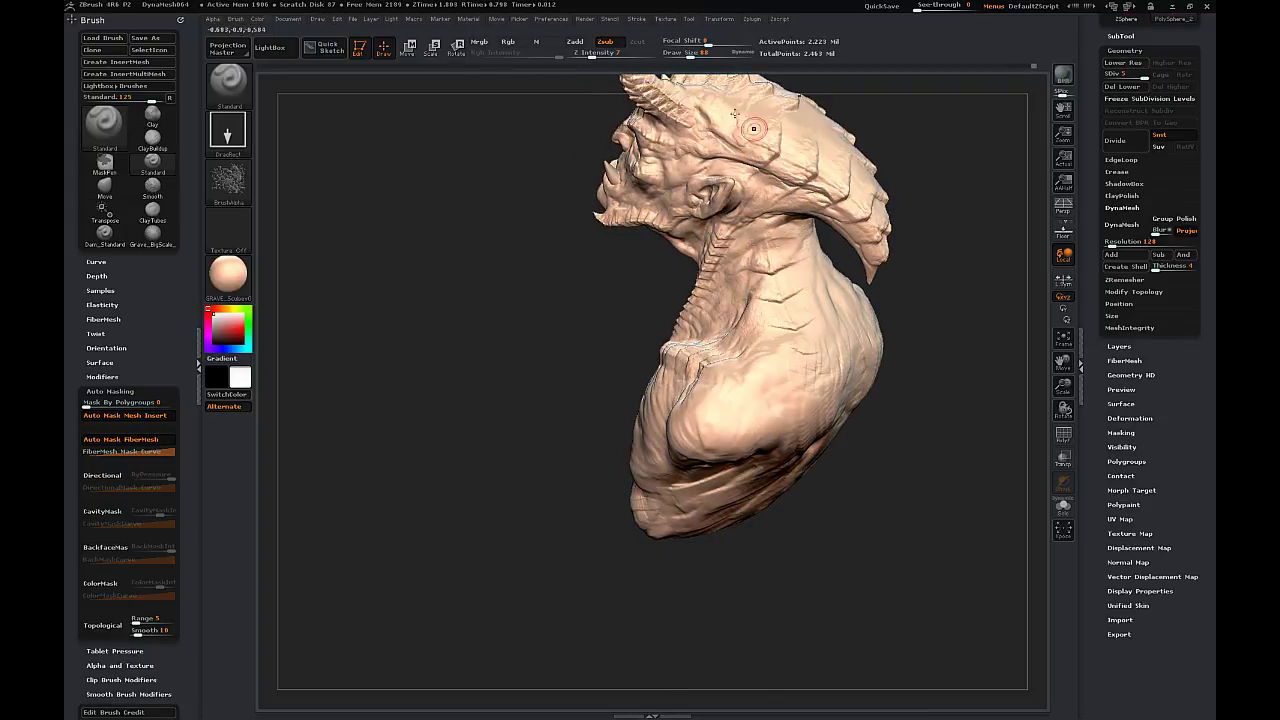
drag(925, 215, 1092, 378)
drag(1064, 362, 1130, 518)
drag(930, 290, 835, 310)
drag(747, 540, 840, 451)
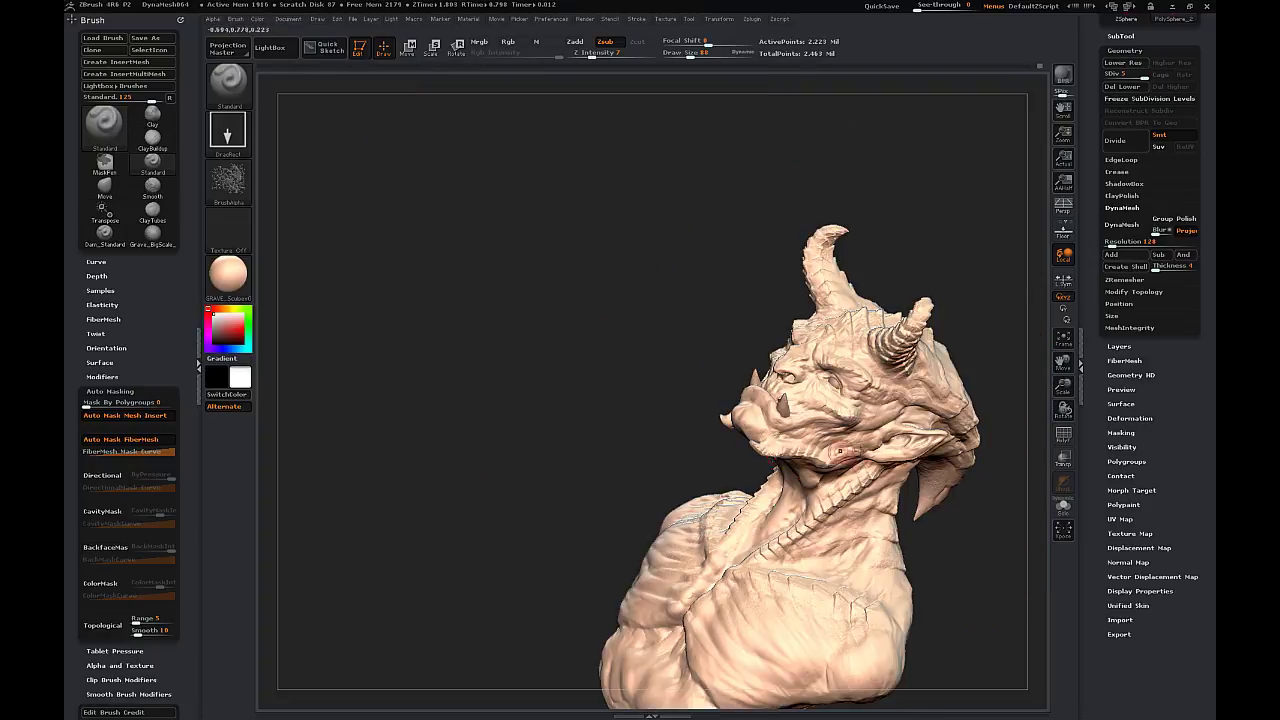
drag(1064, 362, 984, 242)
drag(880, 206, 840, 400)
- Undo the last stamp, set the Z Intensity to 9 and stamp the skin alpha on the shoulder and upper chest
drag(803, 491, 825, 485)
key(ctrl+z)
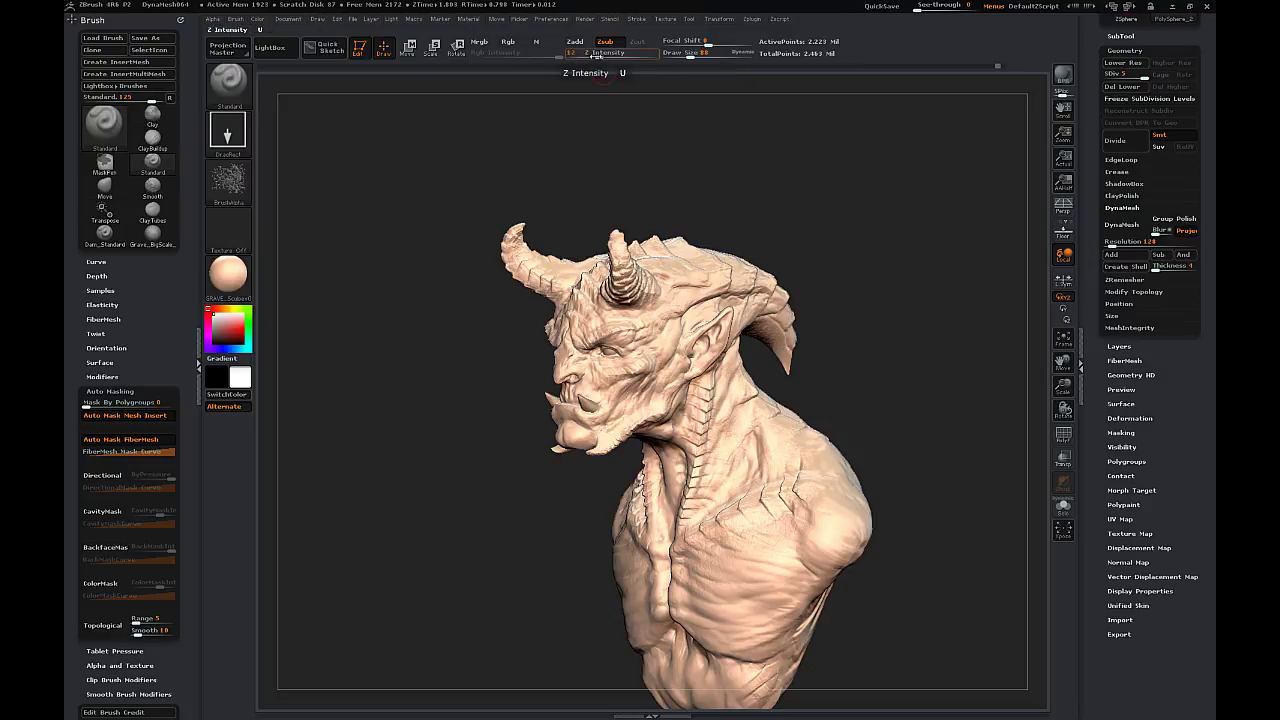
click(600, 53)
text(9)
drag(780, 443, 811, 454)
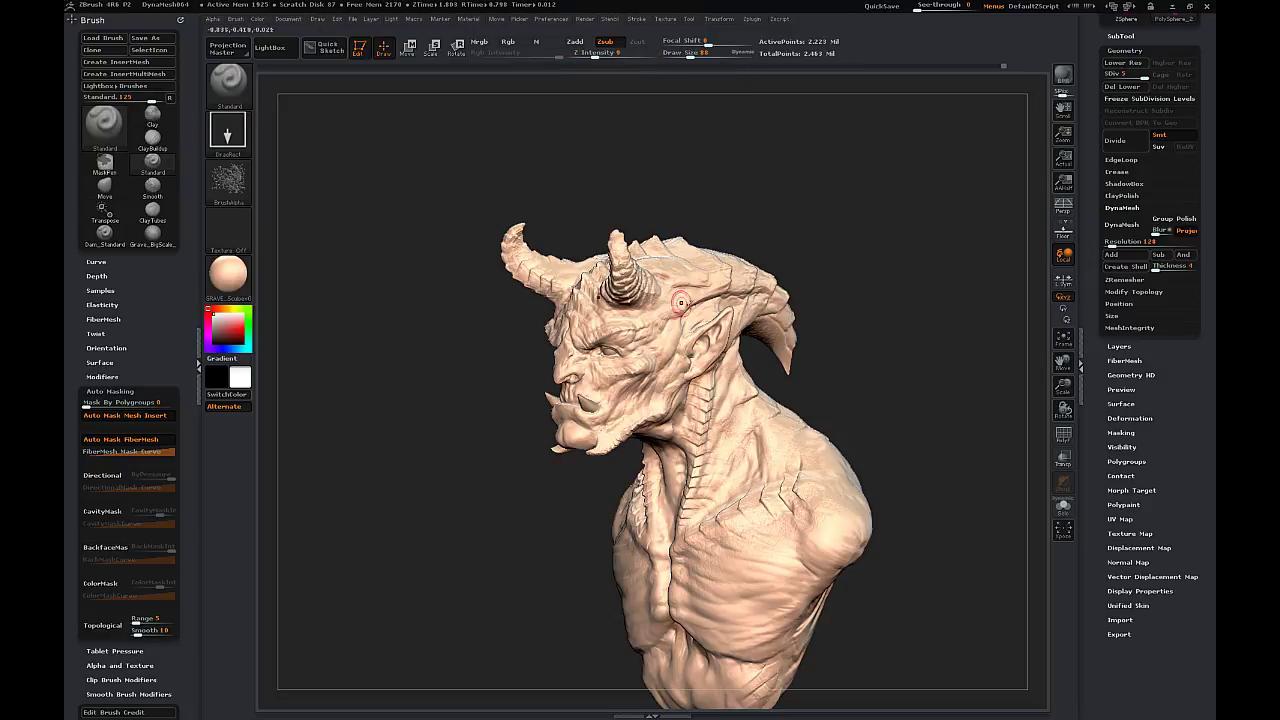
drag(884, 222, 853, 316)
drag(851, 370, 780, 209)
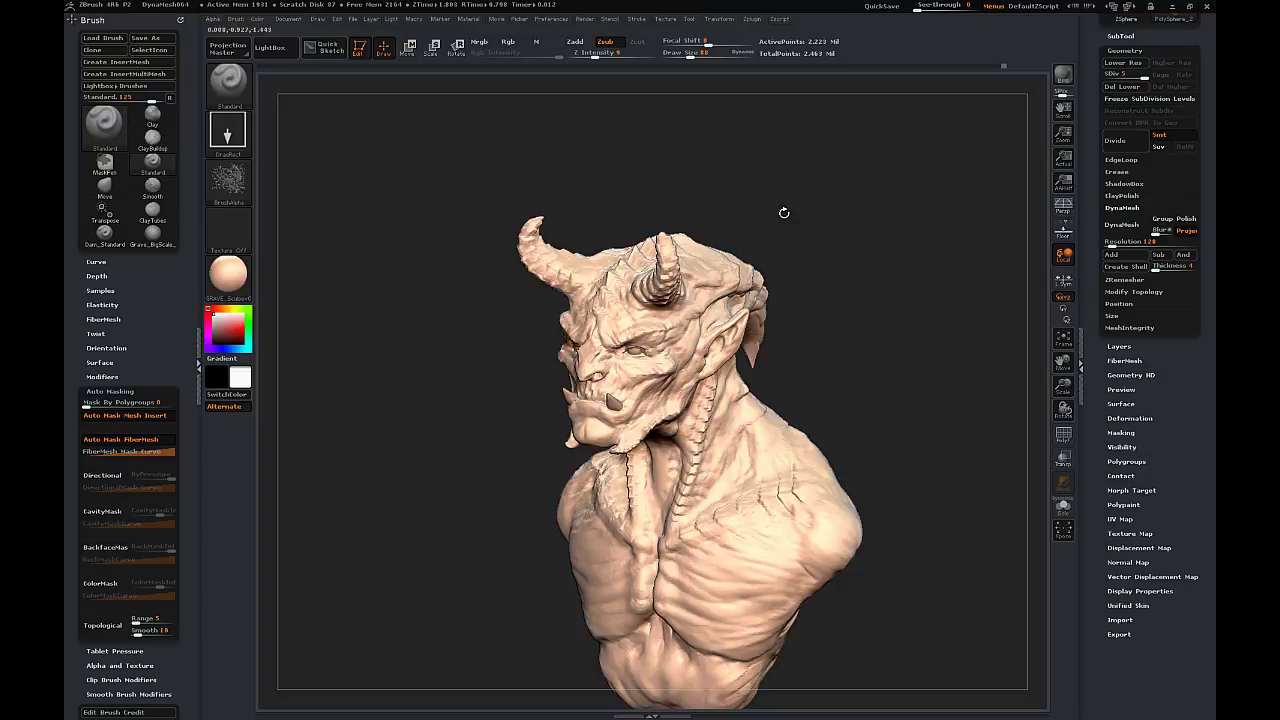
mouse_move(806, 316)
mouse_down()
mouse_move(891, 263)
mouse_move(1080, 349)
mouse_move(955, 290)
mouse_move(892, 300)
mouse_move(898, 275)
mouse_up()
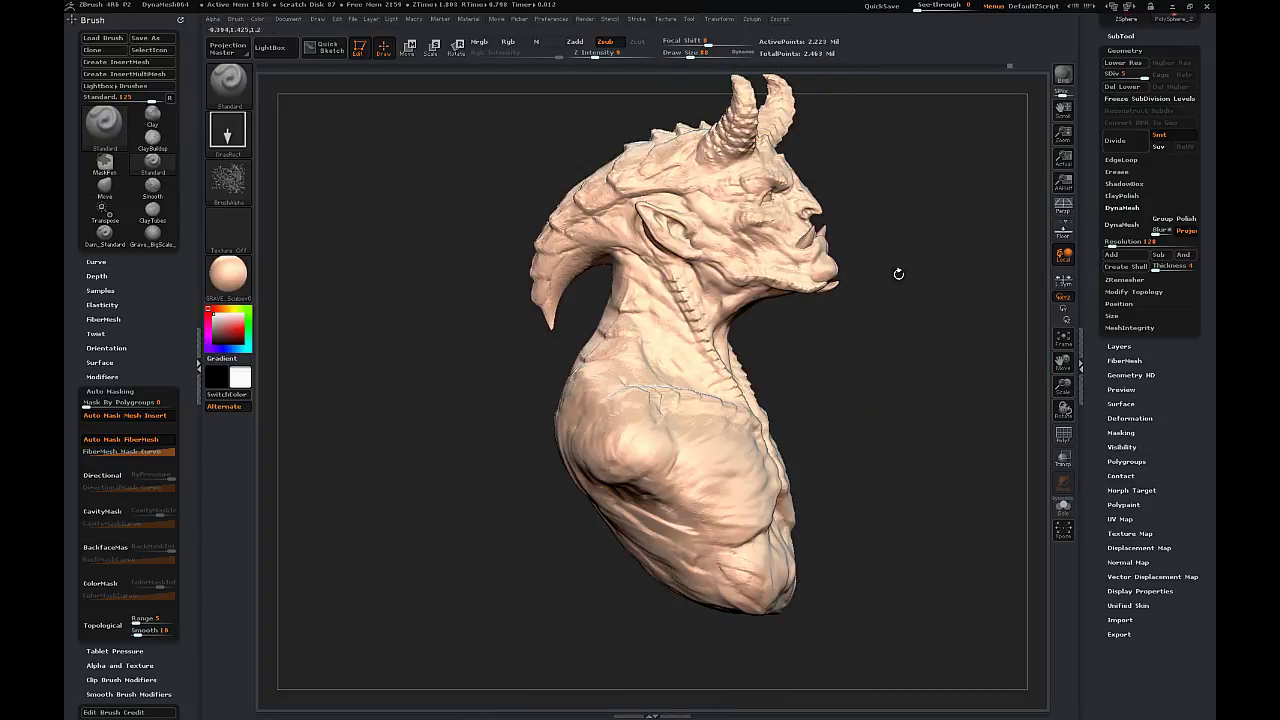
mouse_move(863, 372)
mouse_down()
mouse_move(865, 342)
mouse_move(763, 135)
mouse_up()
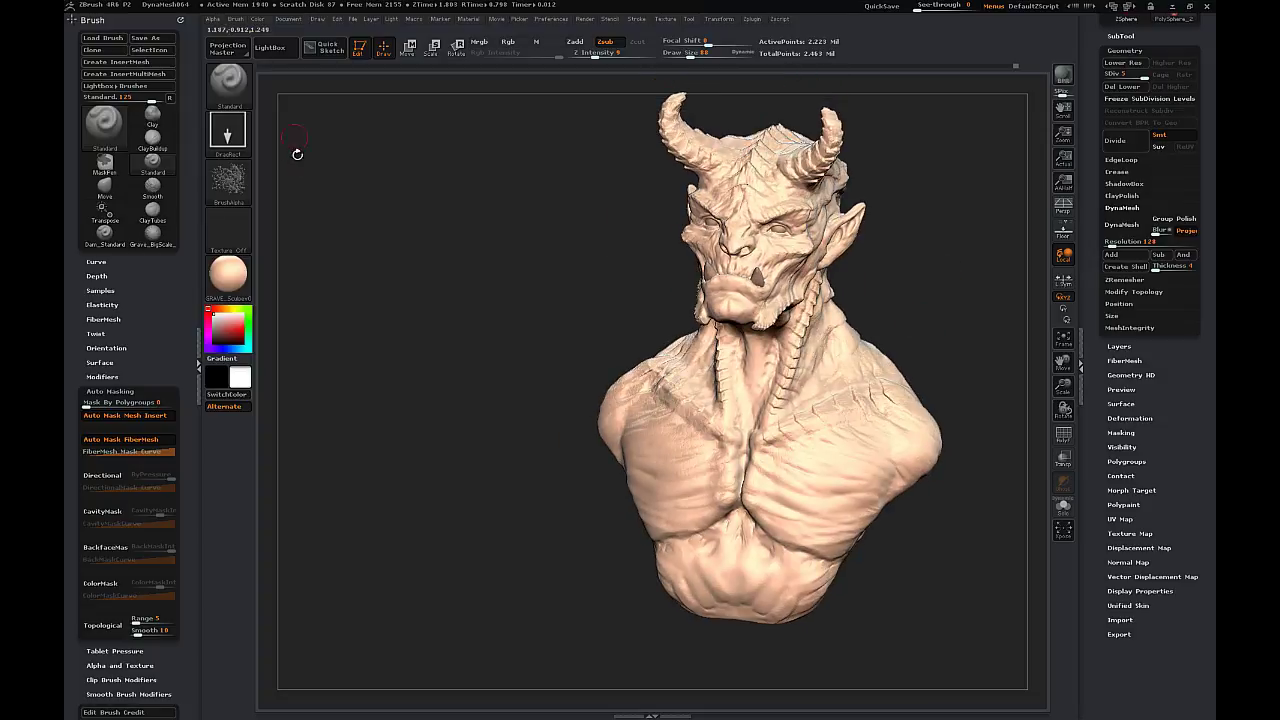
- Load the Bumpy Skin2 alpha from LightBox and set the brush stroke to Spray
click(272, 52)
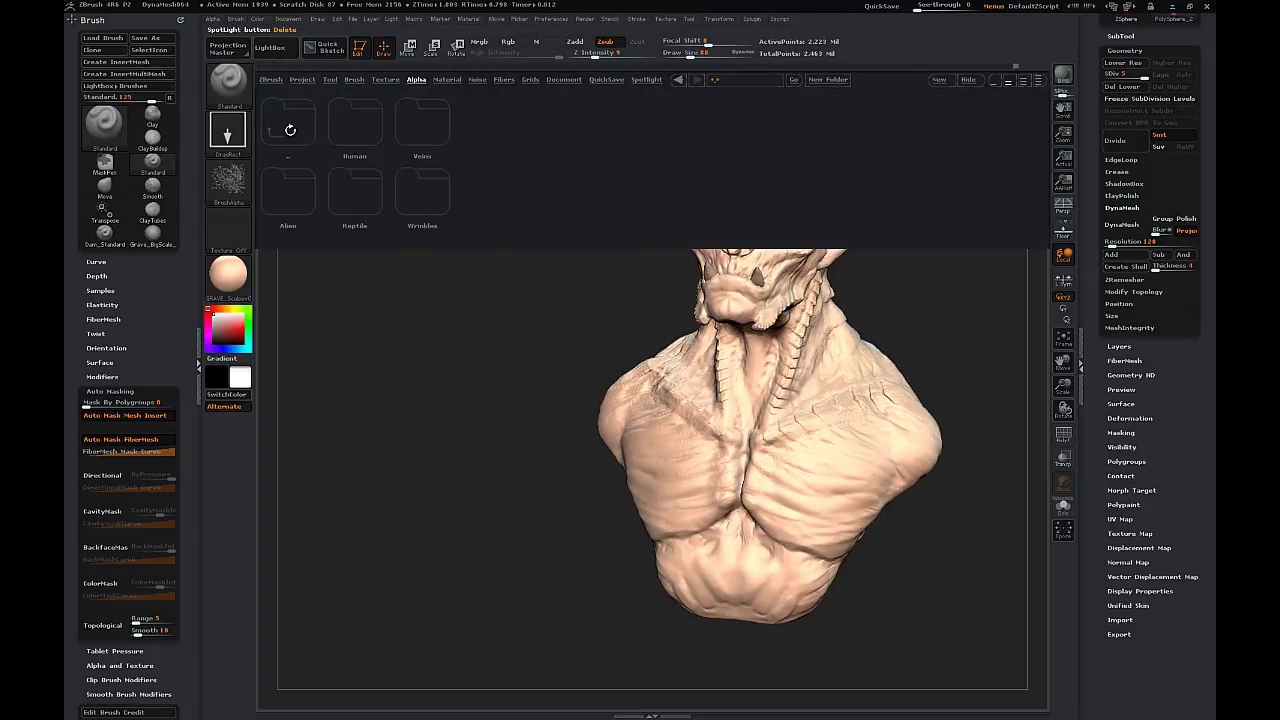
double_click(290, 130)
double_click(758, 188)
click(228, 132)
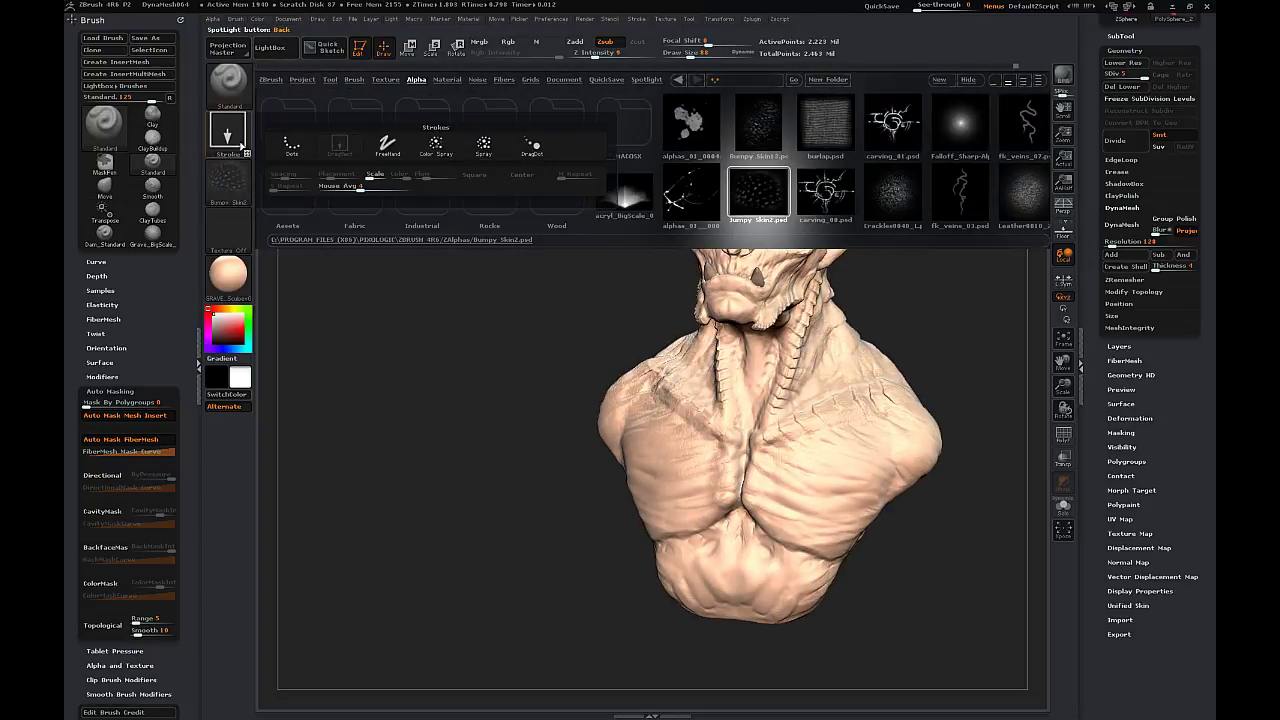
click(435, 145)
click(274, 48)
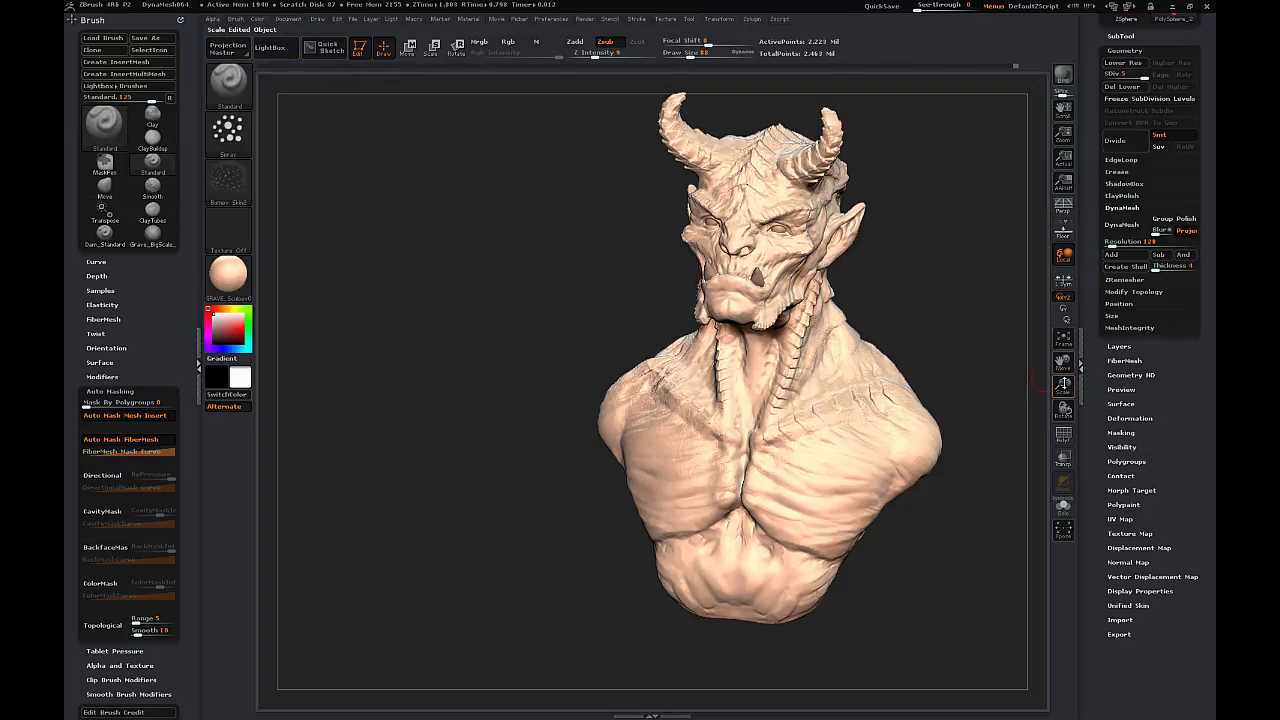
- Try dividing the bust to subdivision level 6, then return to level 5 and delete the higher level
drag(1064, 384, 1062, 470)
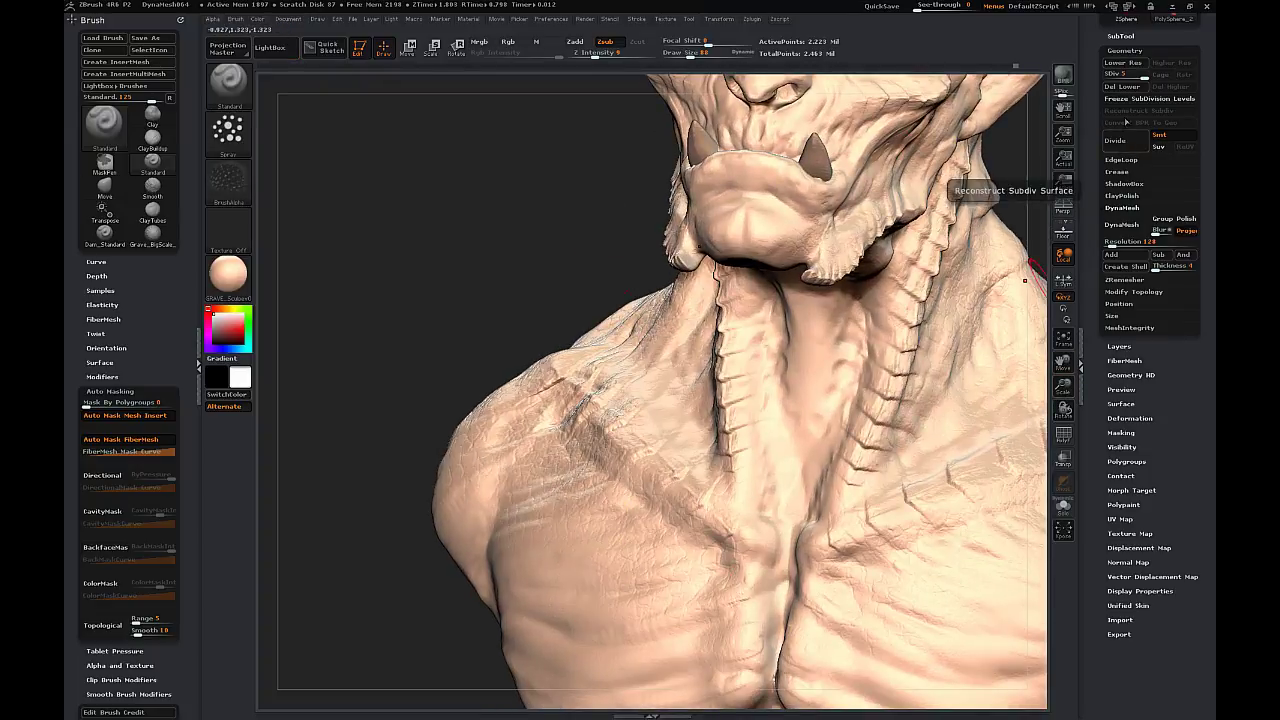
click(1122, 146)
click(1017, 188)
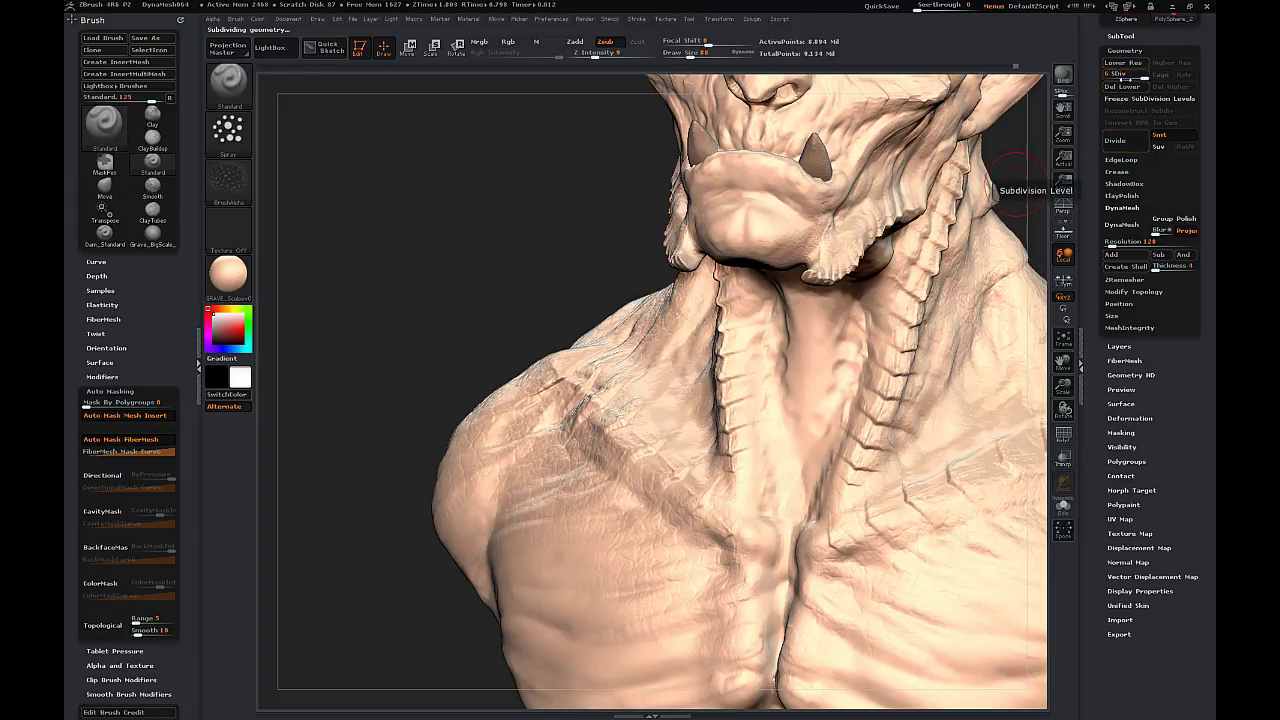
click(1138, 78)
click(1171, 87)
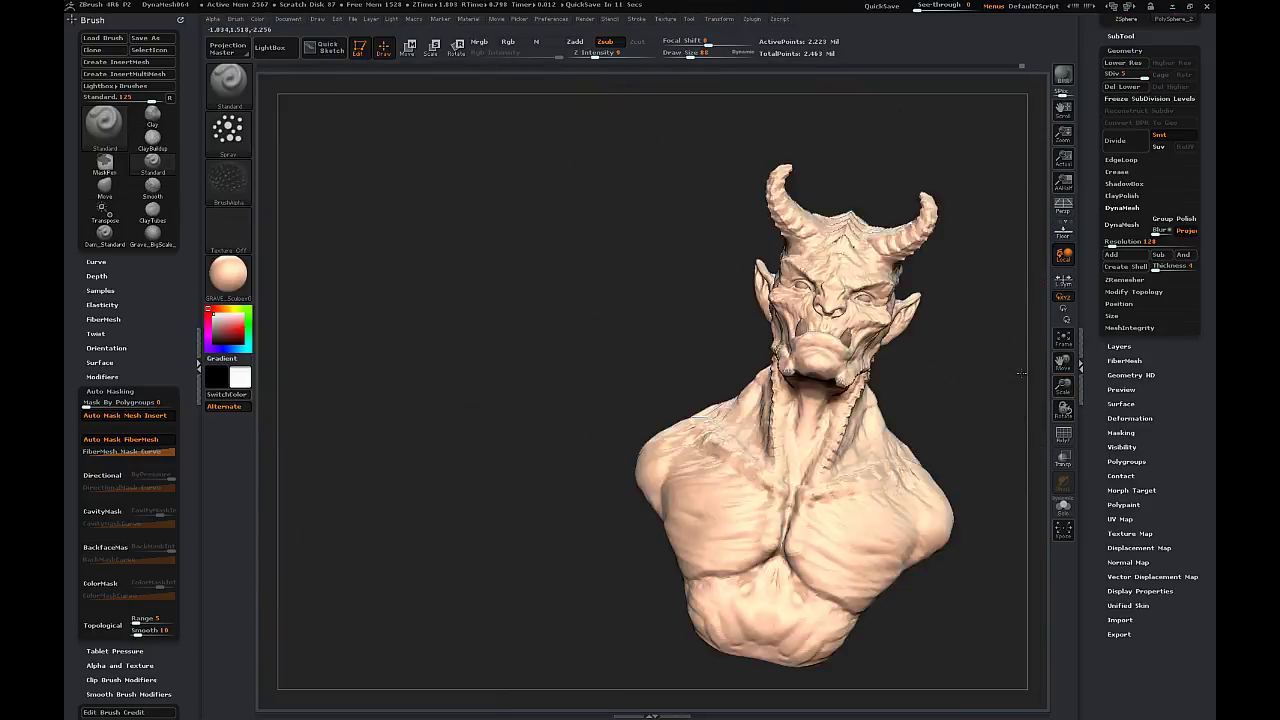
- Load the fk_veins_02 alpha from the Veins folder of the Skin alphas and set the stroke to DragRect
drag(1020, 310, 807, 411)
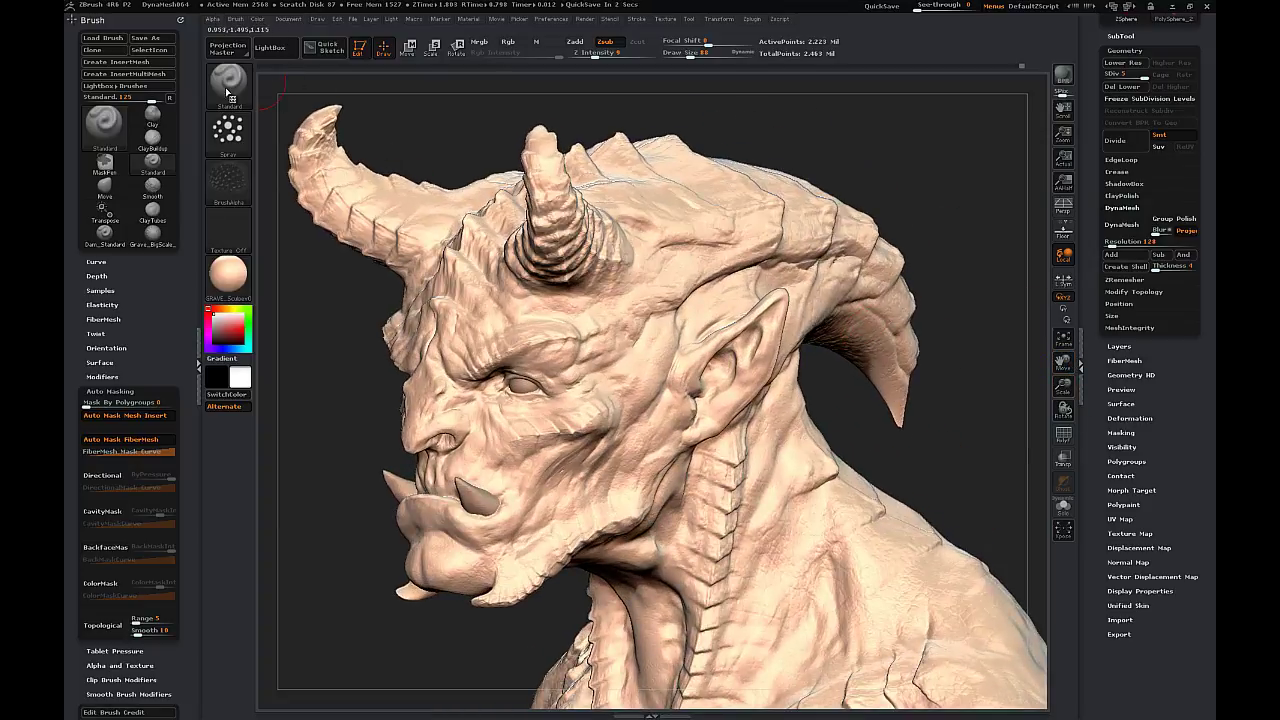
click(271, 48)
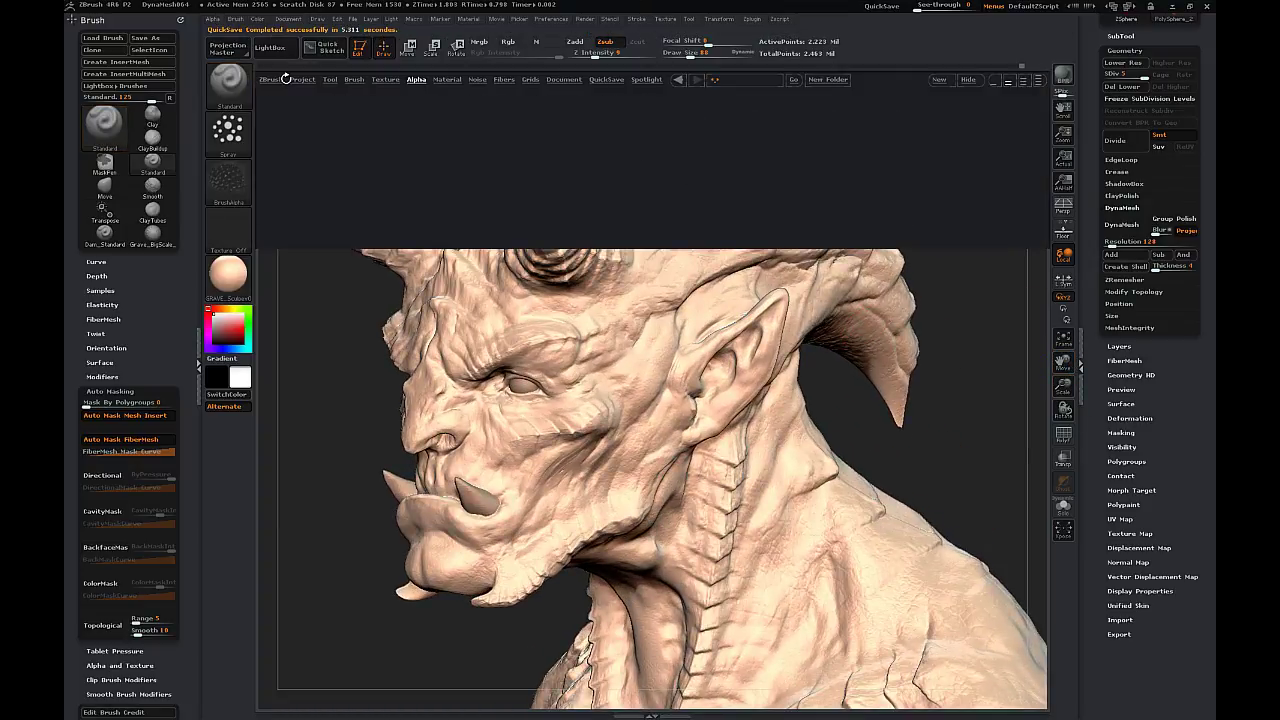
double_click(552, 130)
double_click(424, 132)
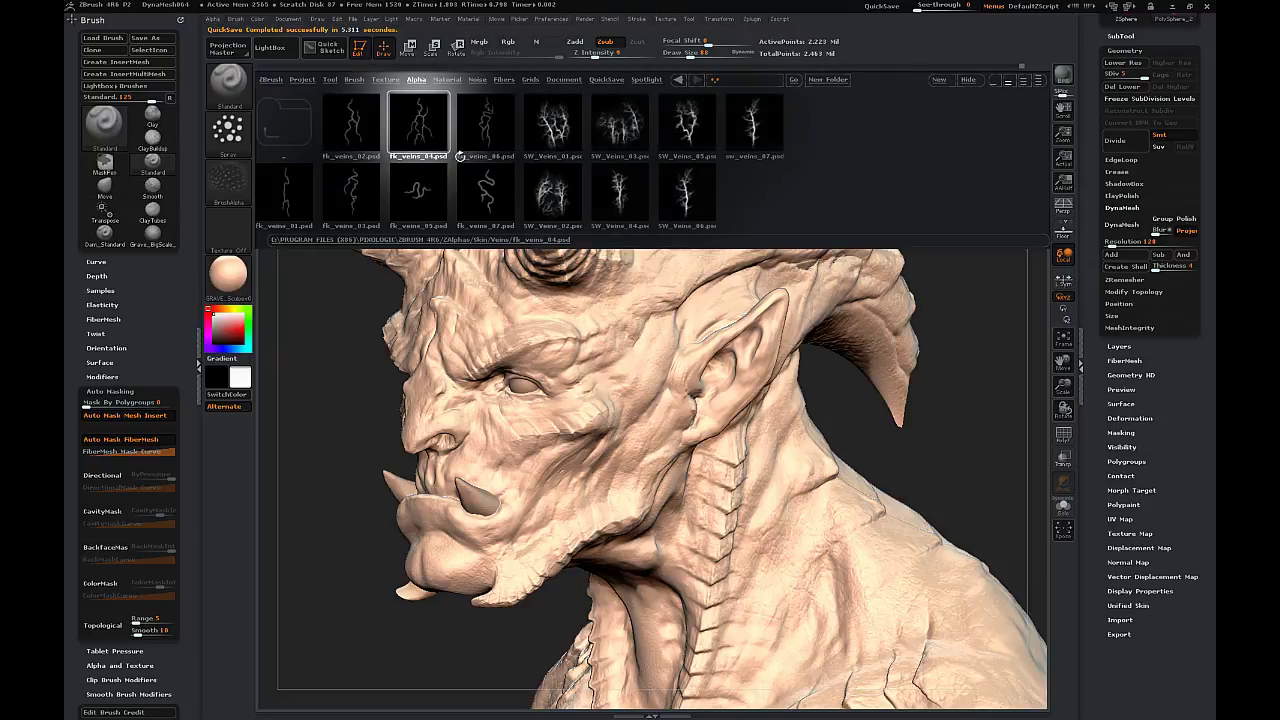
double_click(355, 132)
click(229, 229)
click(443, 411)
click(229, 230)
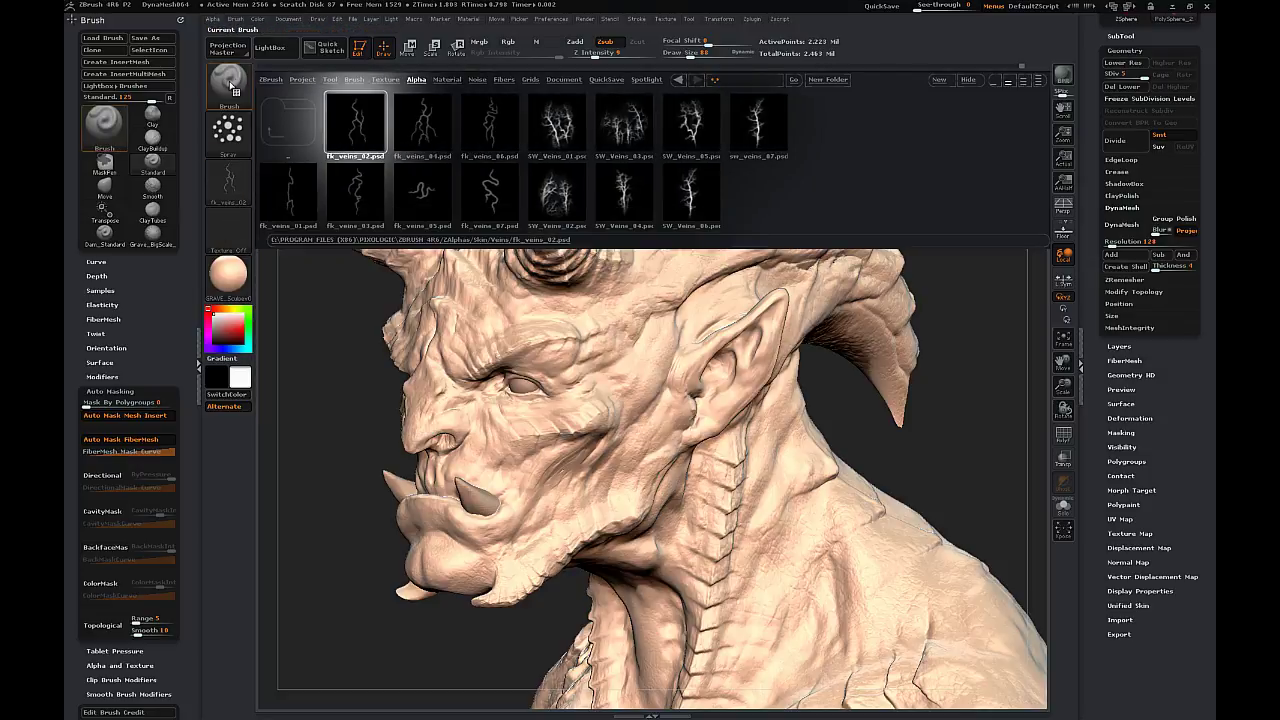
click(229, 132)
click(338, 136)
click(271, 48)
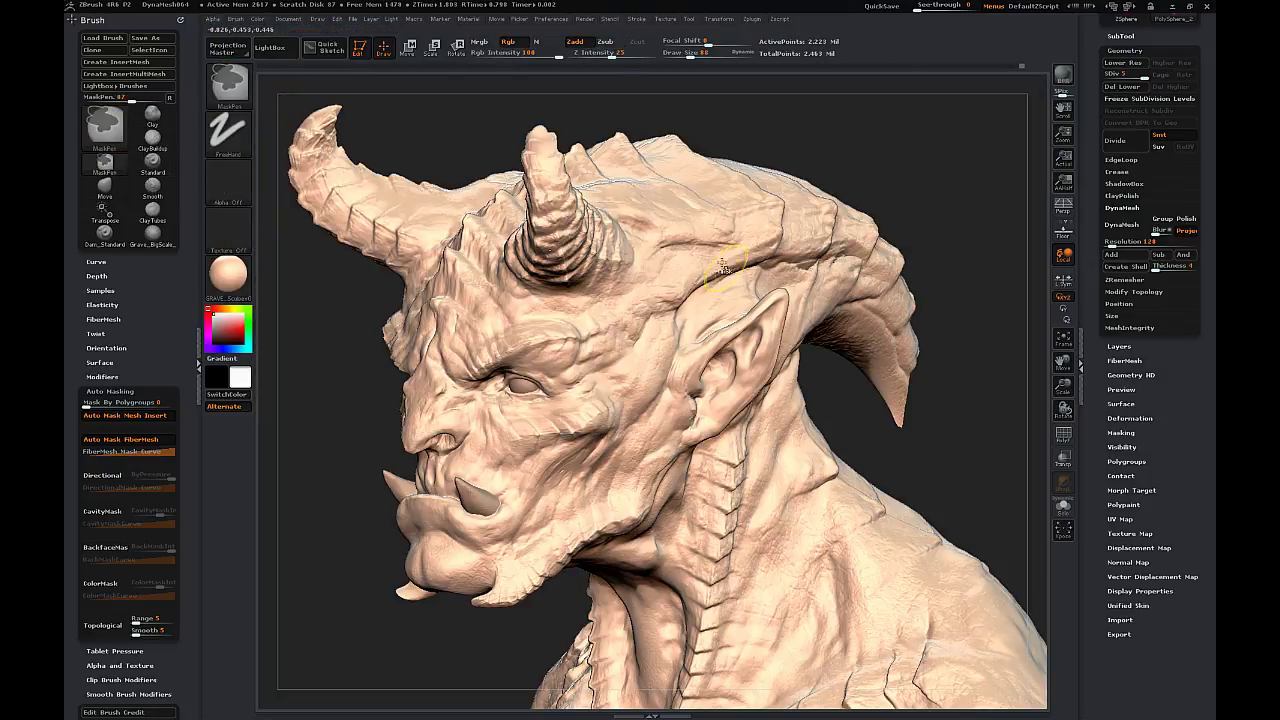
- Switch the brush to Zadd with Z Intensity 10 and raise the draw size to 237
click(581, 46)
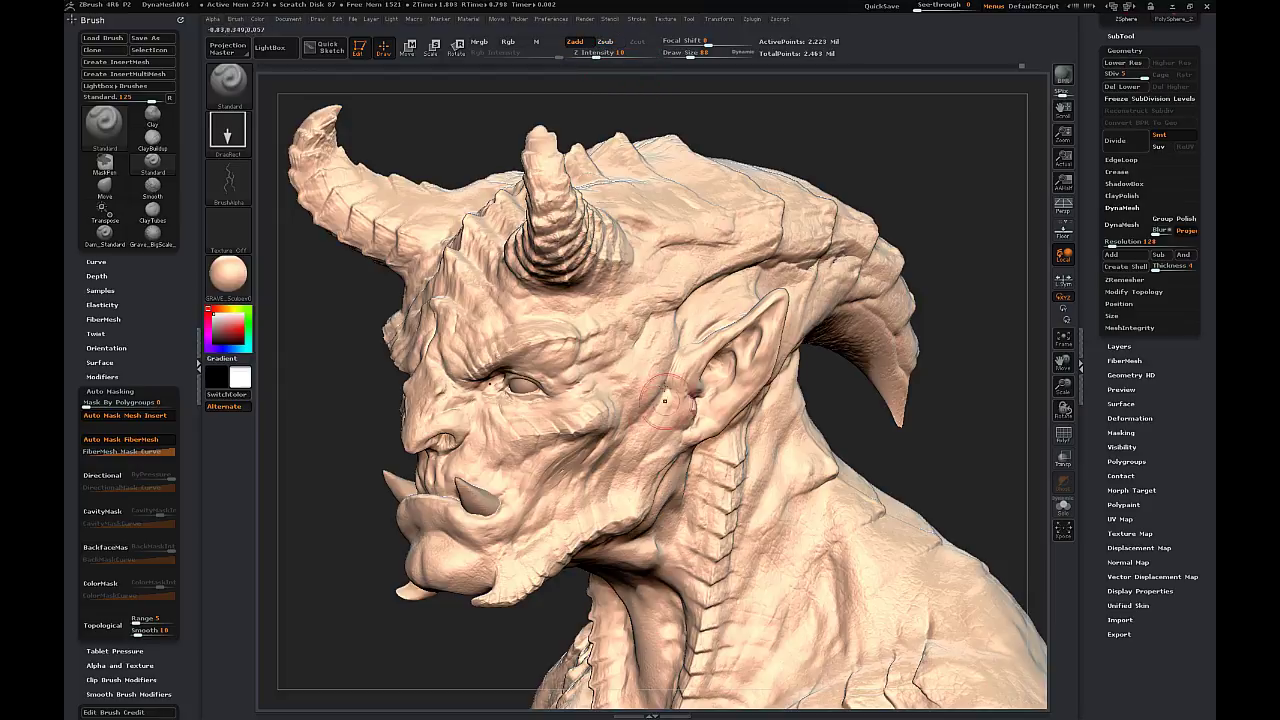
drag(846, 420, 795, 450)
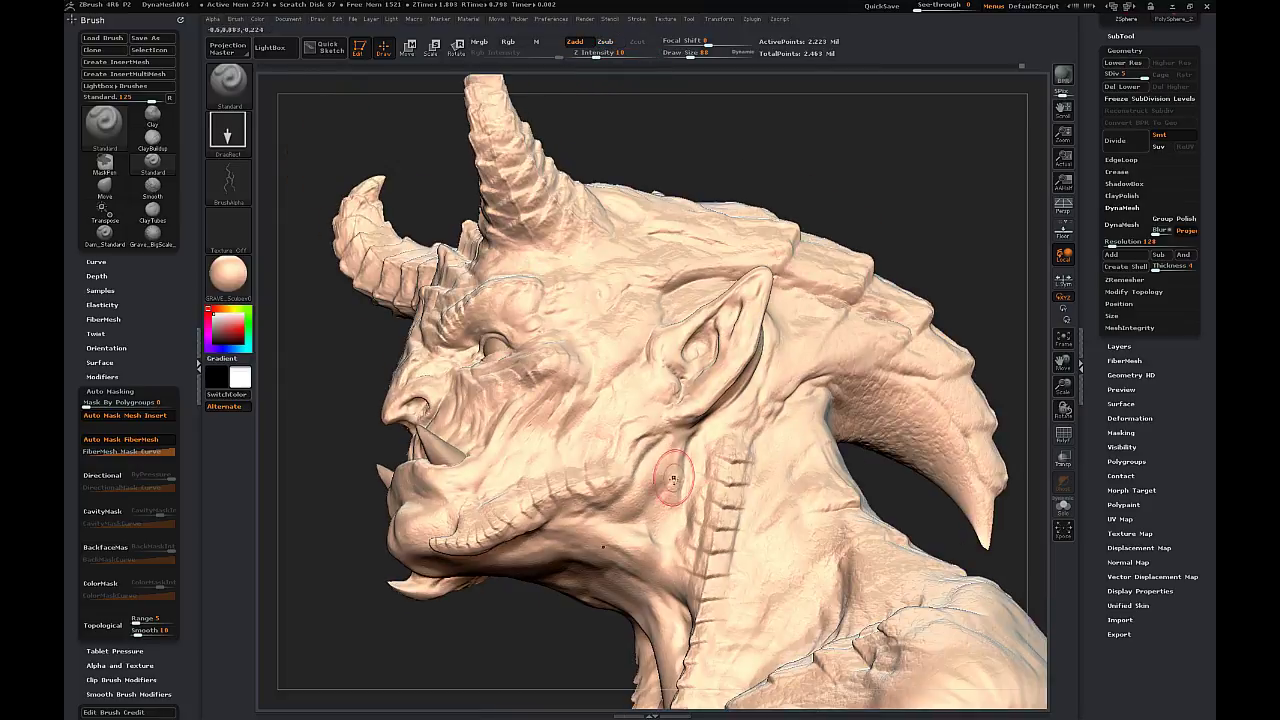
drag(1064, 386, 1040, 280)
drag(830, 540, 920, 570)
key(s)
drag(740, 619, 757, 619)
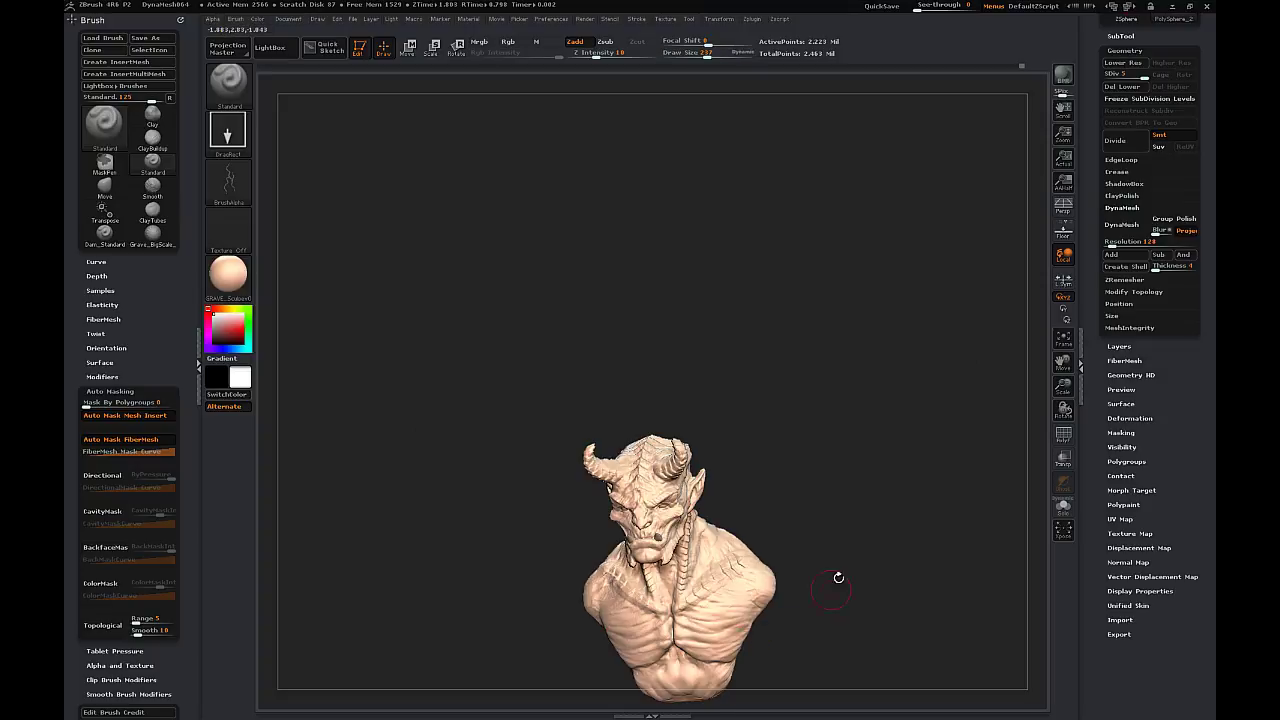
drag(837, 577, 834, 531)
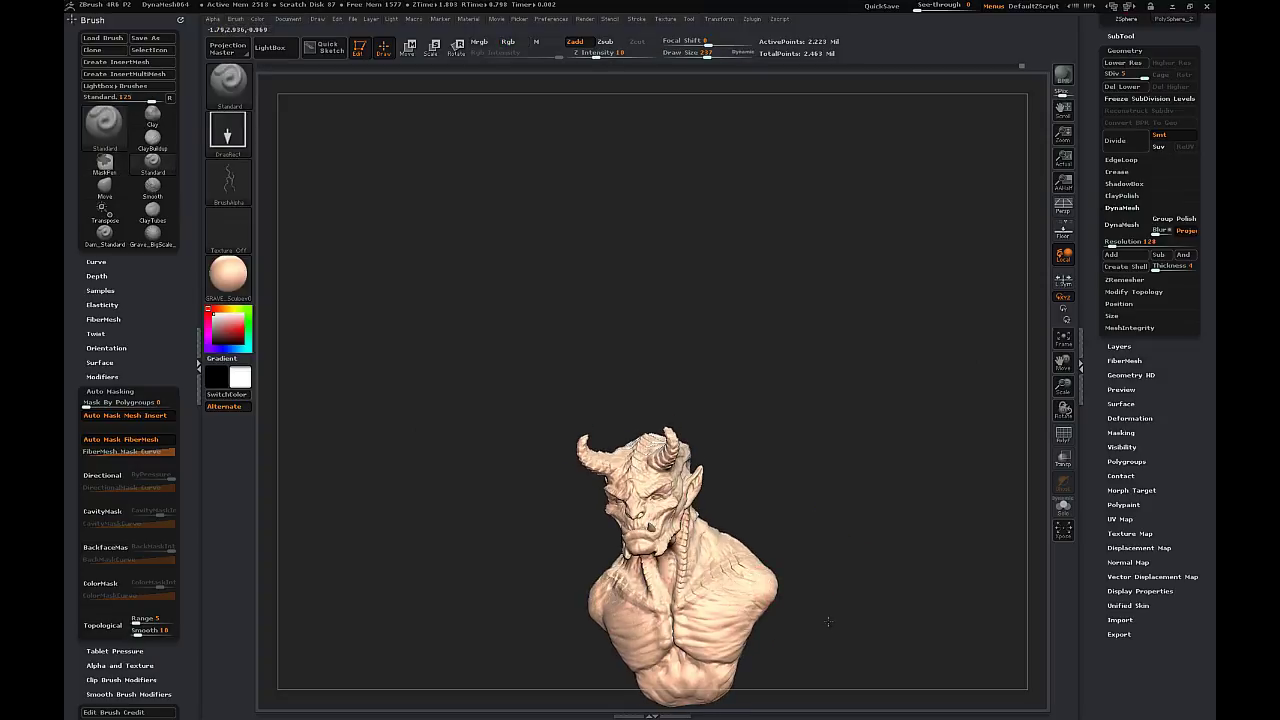
mouse_move(818, 618)
mouse_down()
mouse_move(605, 631)
mouse_move(716, 545)
mouse_move(905, 498)
mouse_move(746, 609)
mouse_move(1057, 366)
mouse_move(557, 166)
mouse_move(479, 274)
mouse_move(491, 289)
mouse_move(517, 235)
mouse_up()
drag(1064, 386, 1064, 411)
drag(1064, 362, 985, 536)
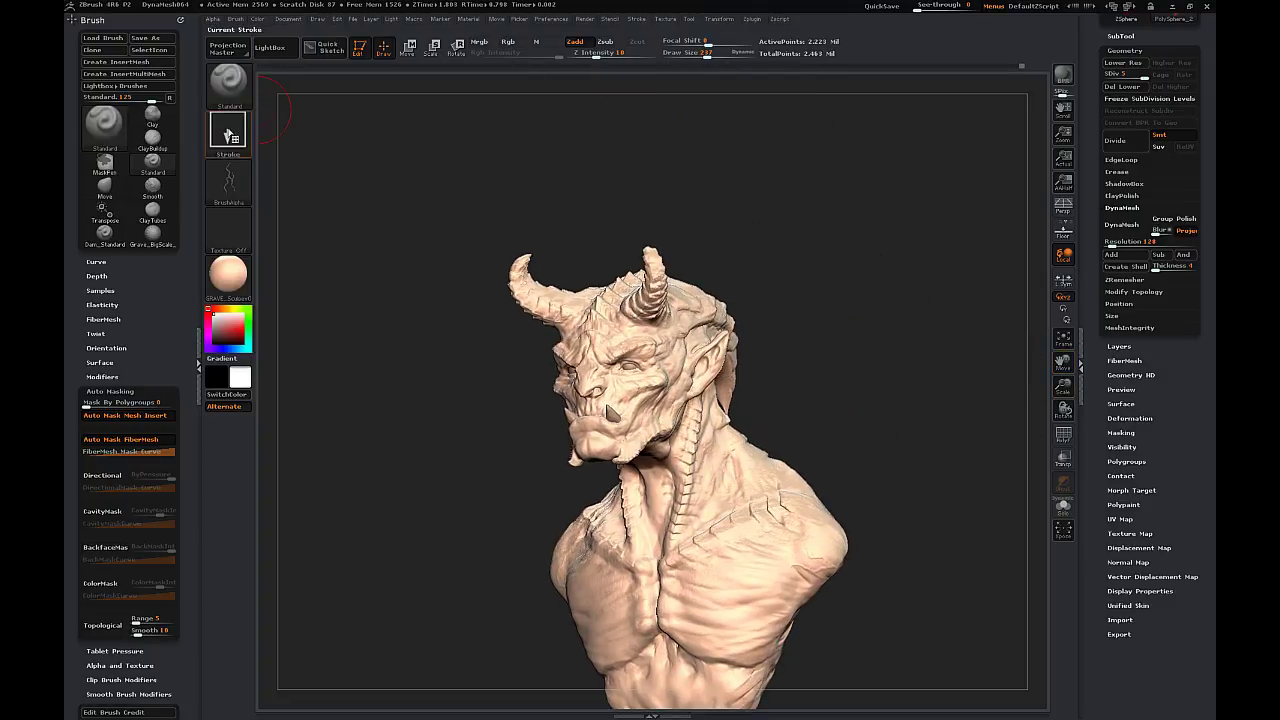
click(229, 130)
click(229, 130)
drag(839, 263, 871, 301)
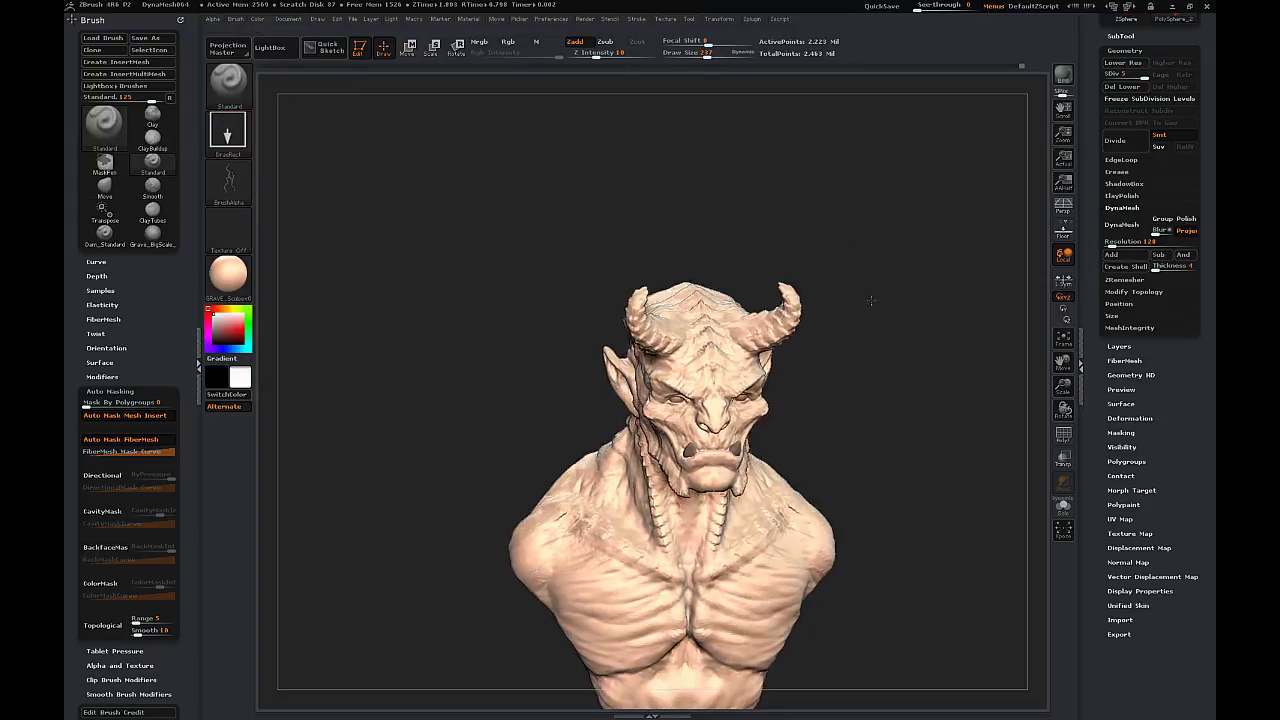
- Lower the bust to subdivision level 2 and carve the chest and abdomen creases with the Dam_Standard brush at draw size 237
key(shift+d)
key(shift+d)
key(shift+d)
drag(1018, 150, 1000, 190)
drag(1064, 362, 1081, 258)
click(229, 84)
click(783, 172)
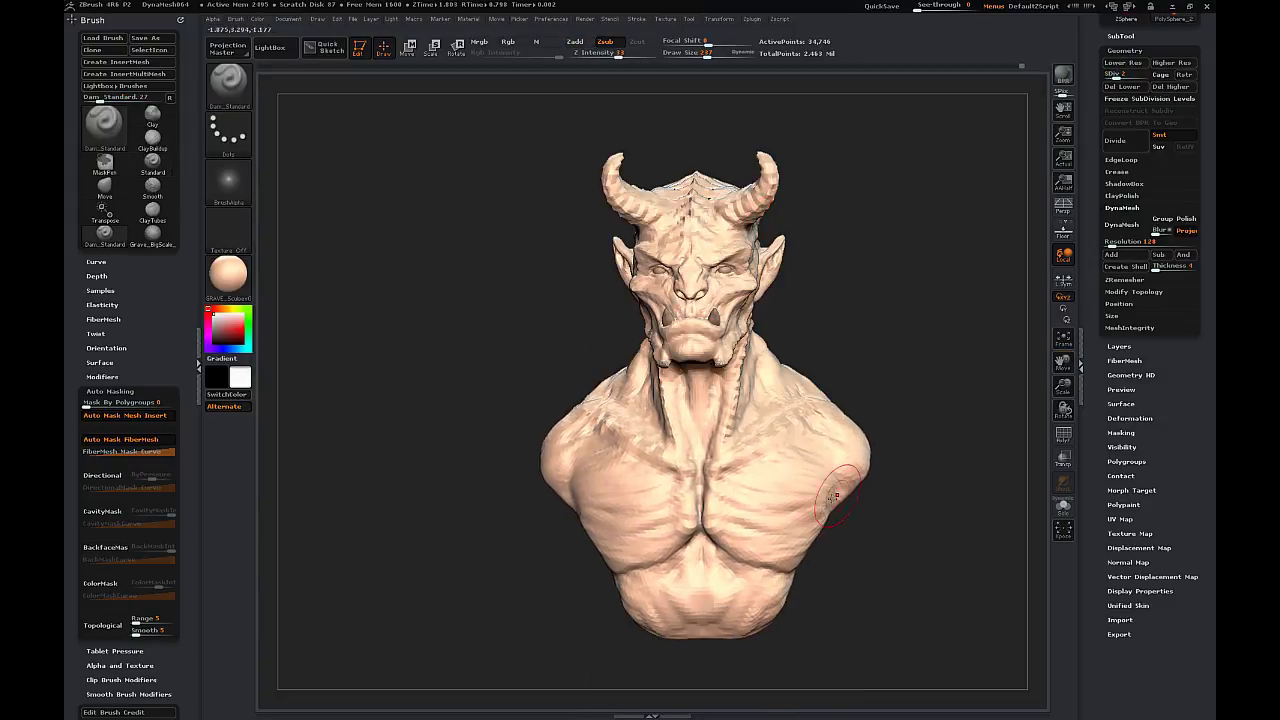
drag(790, 546, 760, 547)
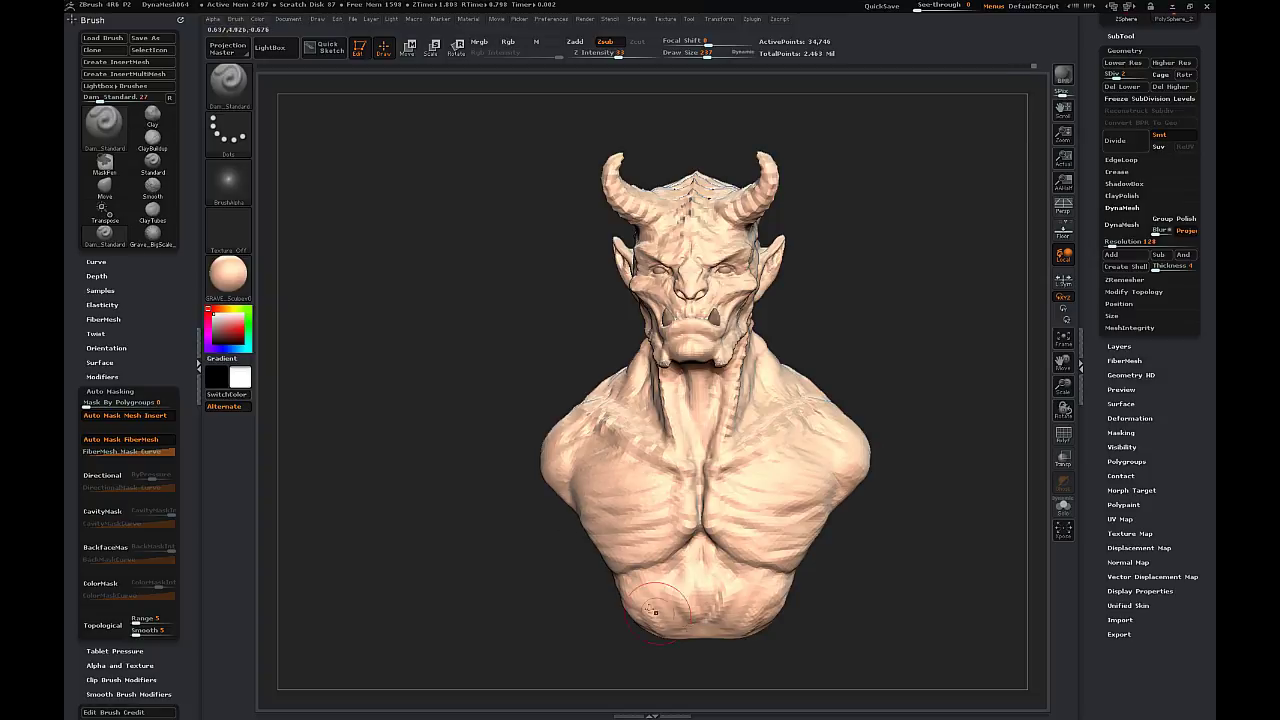
drag(785, 393, 752, 343)
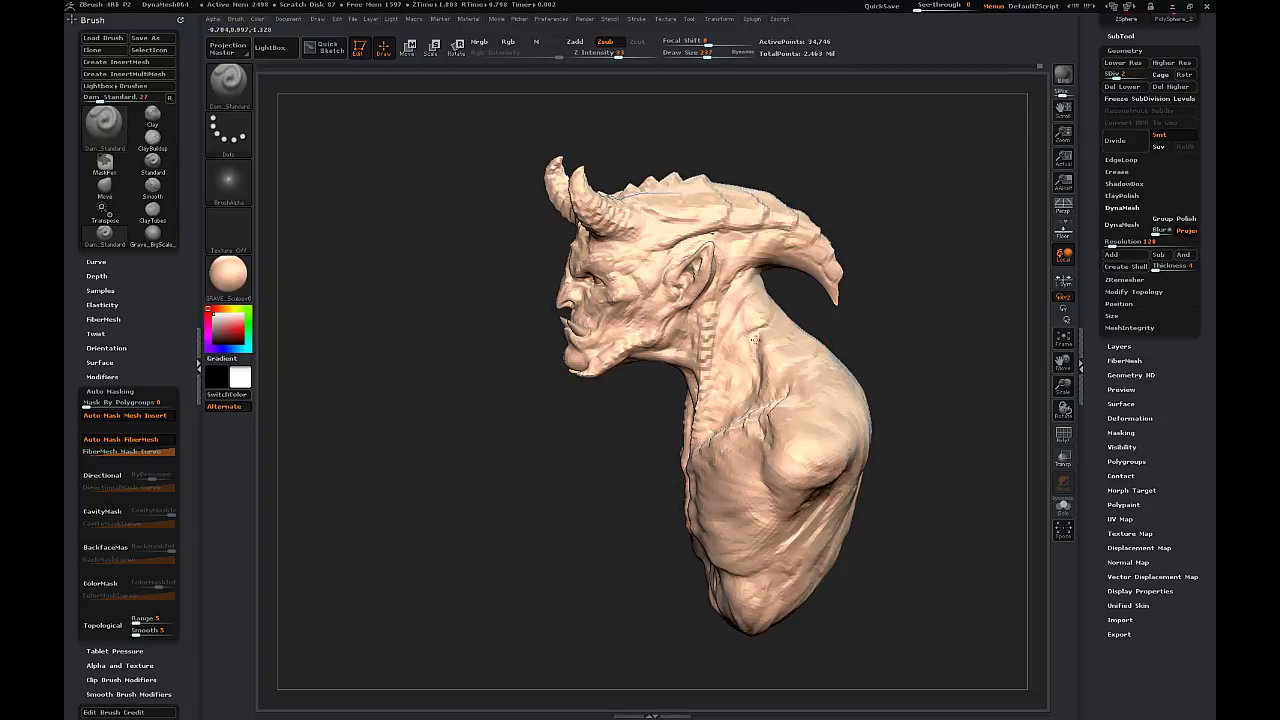
- Reduce the Dam_Standard draw size and cut creases into the face, neck and chest from several angles
drag(666, 274, 650, 282)
drag(370, 292, 528, 290)
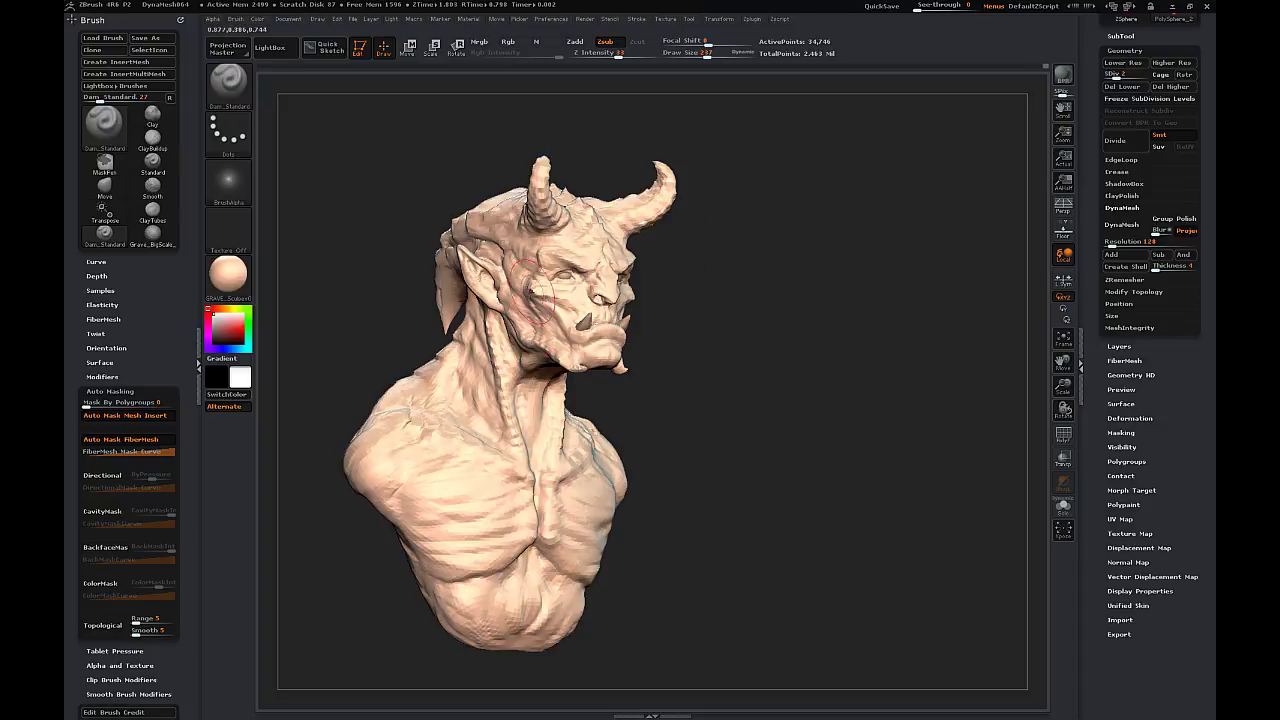
key(s)
mouse_move(730, 270)
mouse_down()
mouse_move(622, 262)
mouse_move(620, 400)
mouse_up()
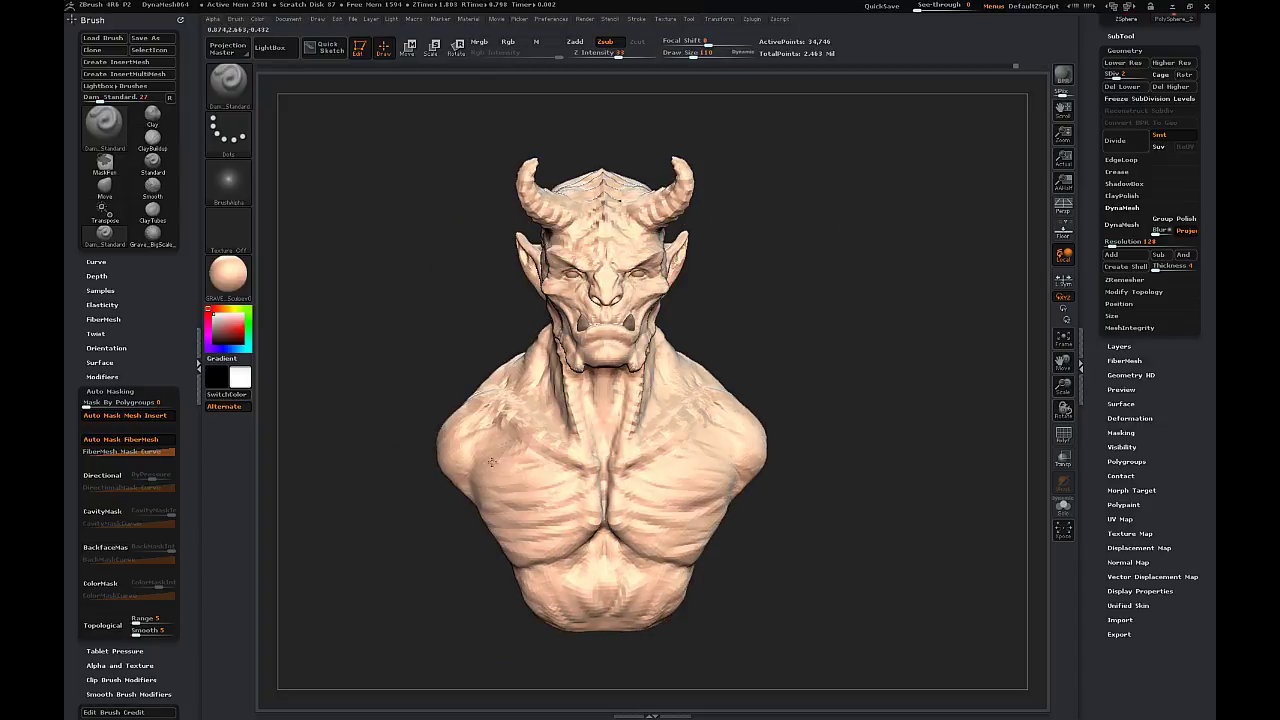
drag(806, 265, 622, 291)
drag(451, 394, 675, 410)
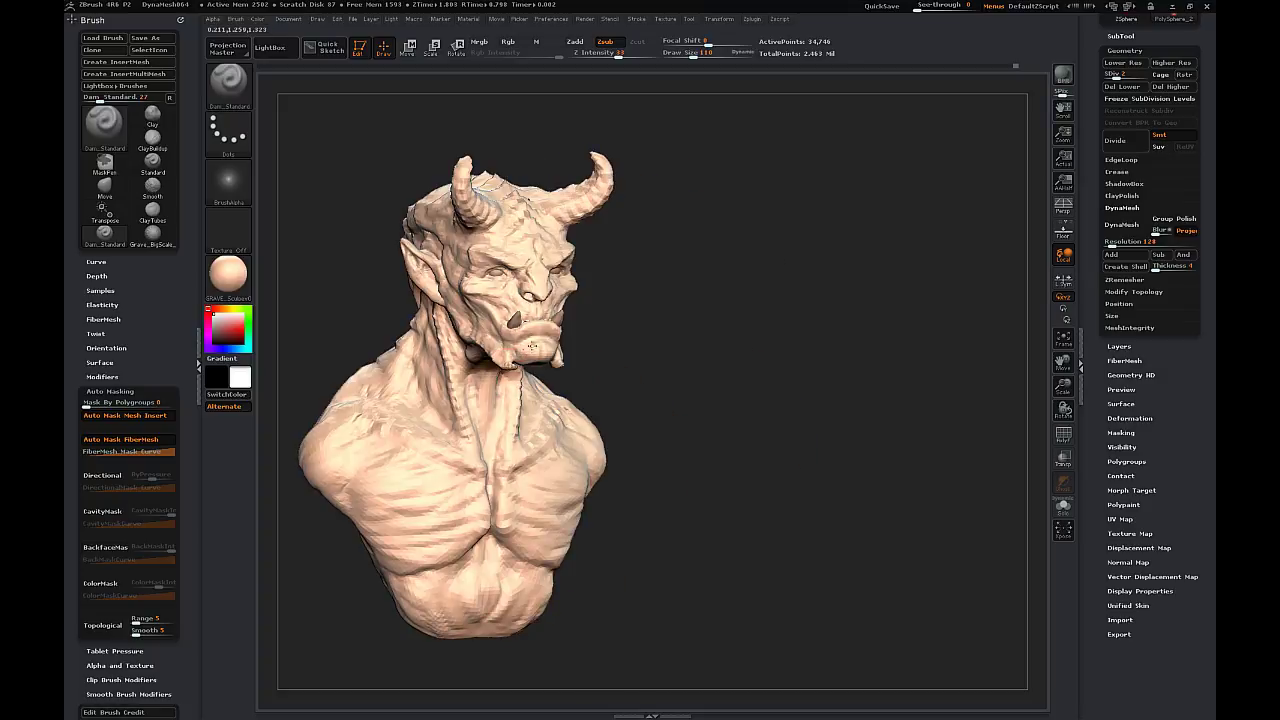
drag(612, 325, 549, 262)
drag(640, 210, 713, 168)
drag(757, 234, 520, 374)
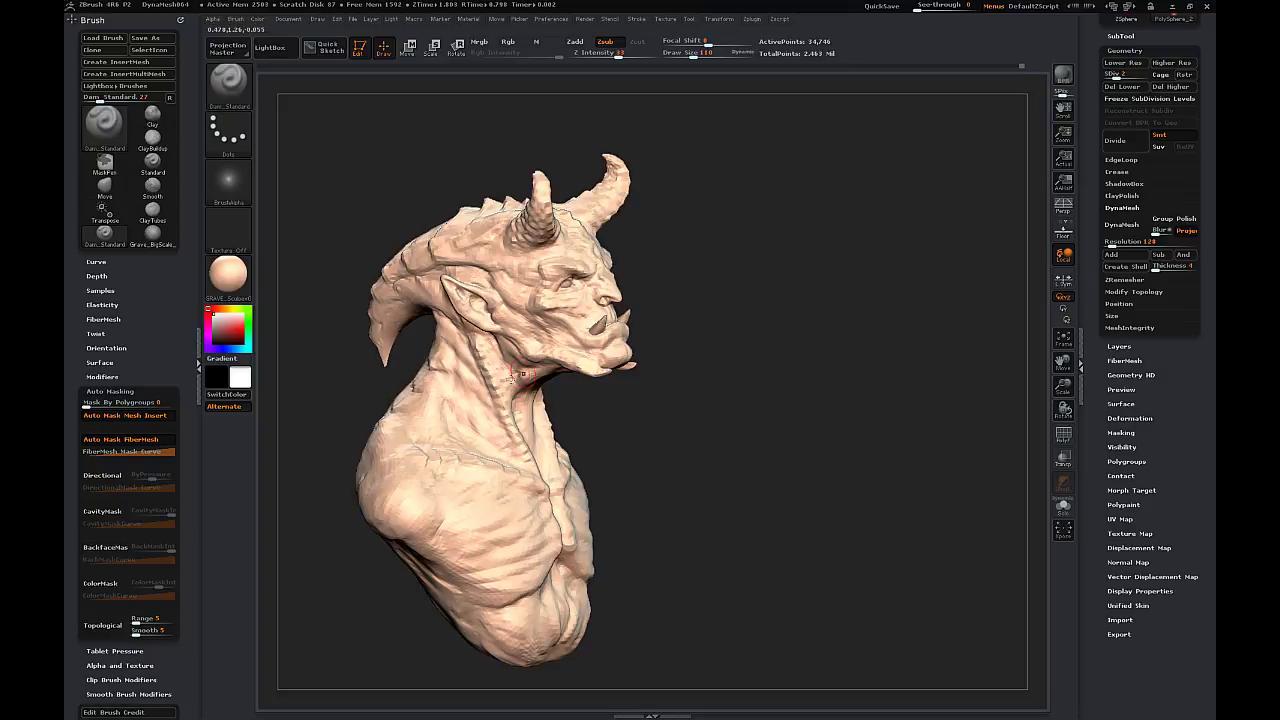
drag(765, 288, 616, 300)
mouse_move(612, 362)
mouse_down()
mouse_move(663, 343)
mouse_move(669, 246)
mouse_move(650, 212)
mouse_up()
- Switch to the Move brush with a larger draw size and adjust the jaw and neck shapes at subdivision level 2
key(b)
key(m)
key(v)
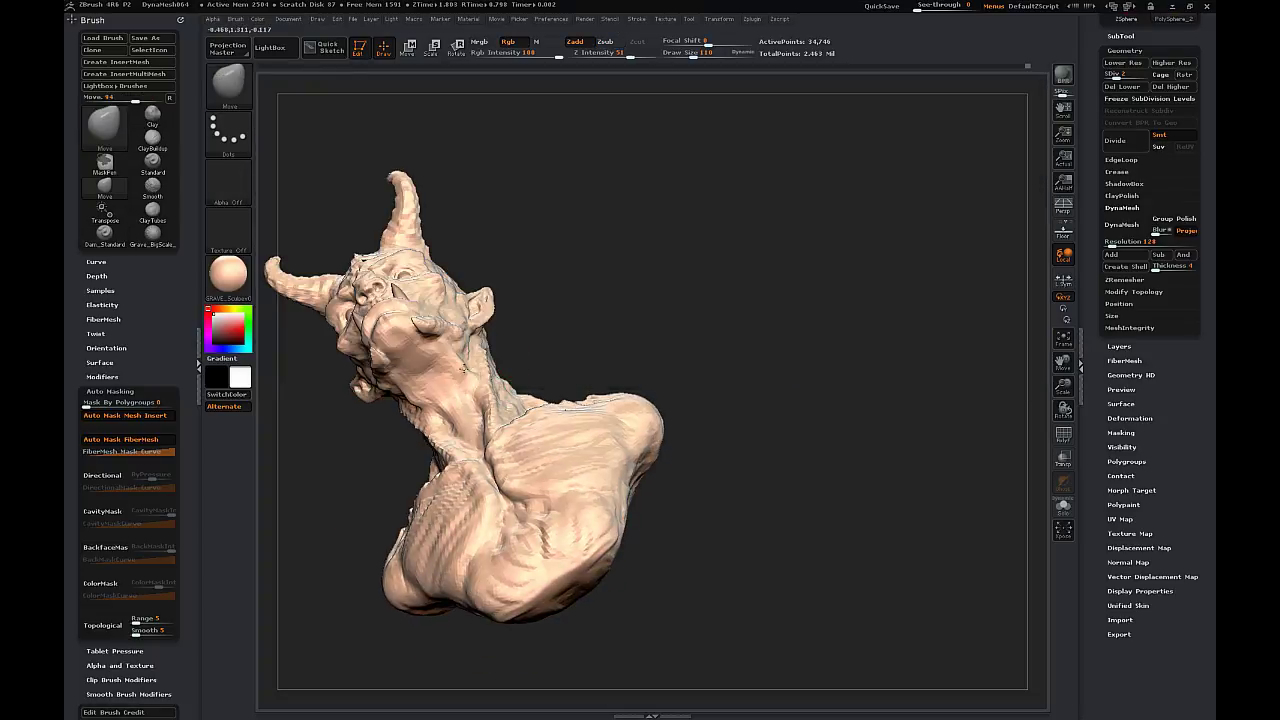
drag(540, 285, 607, 273)
drag(413, 398, 532, 387)
drag(438, 358, 503, 358)
mouse_move(610, 300)
mouse_down()
mouse_move(684, 297)
mouse_move(694, 279)
mouse_up()
key(s)
click(491, 346)
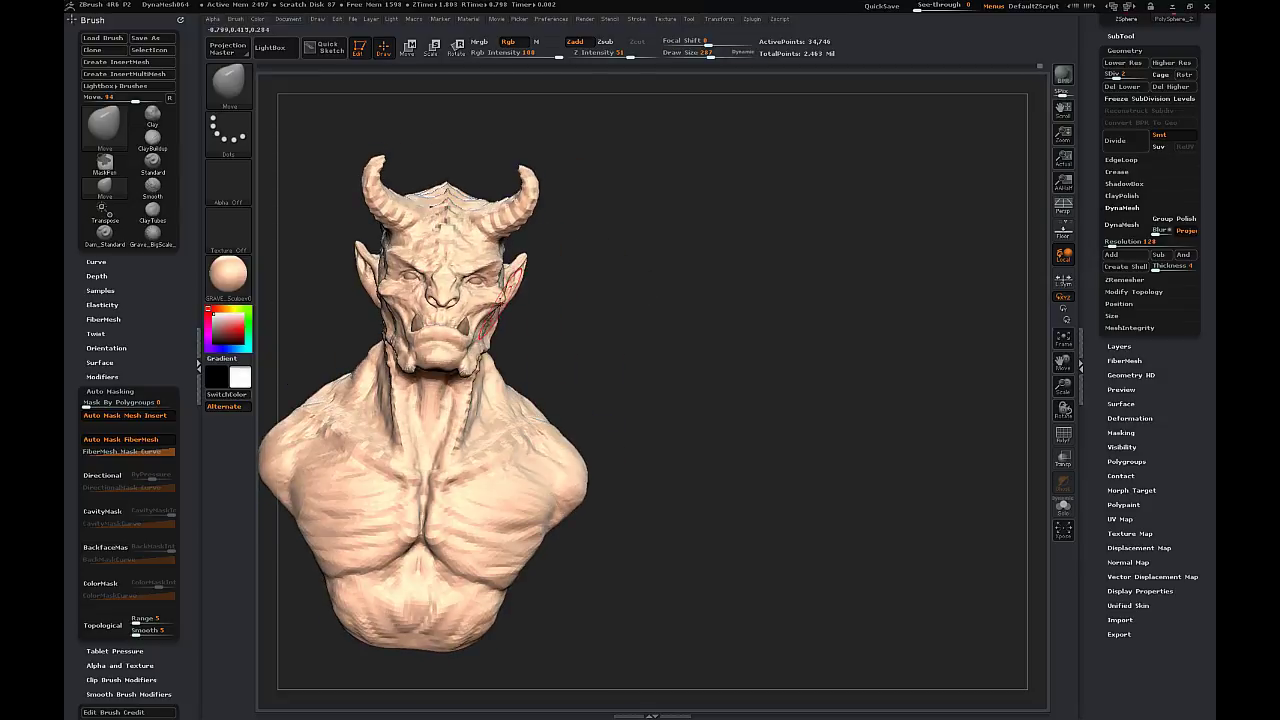
- Reshape the horns and the sides of the face with the Move brush, varying the draw size down to 251
key(s)
click(459, 276)
mouse_move(608, 224)
mouse_down()
mouse_move(571, 223)
mouse_move(612, 222)
mouse_move(572, 209)
mouse_up()
key(s)
click(508, 209)
key(s)
click(516, 211)
drag(388, 182, 378, 148)
drag(635, 230, 593, 236)
key(s)
click(518, 267)
drag(541, 271, 645, 257)
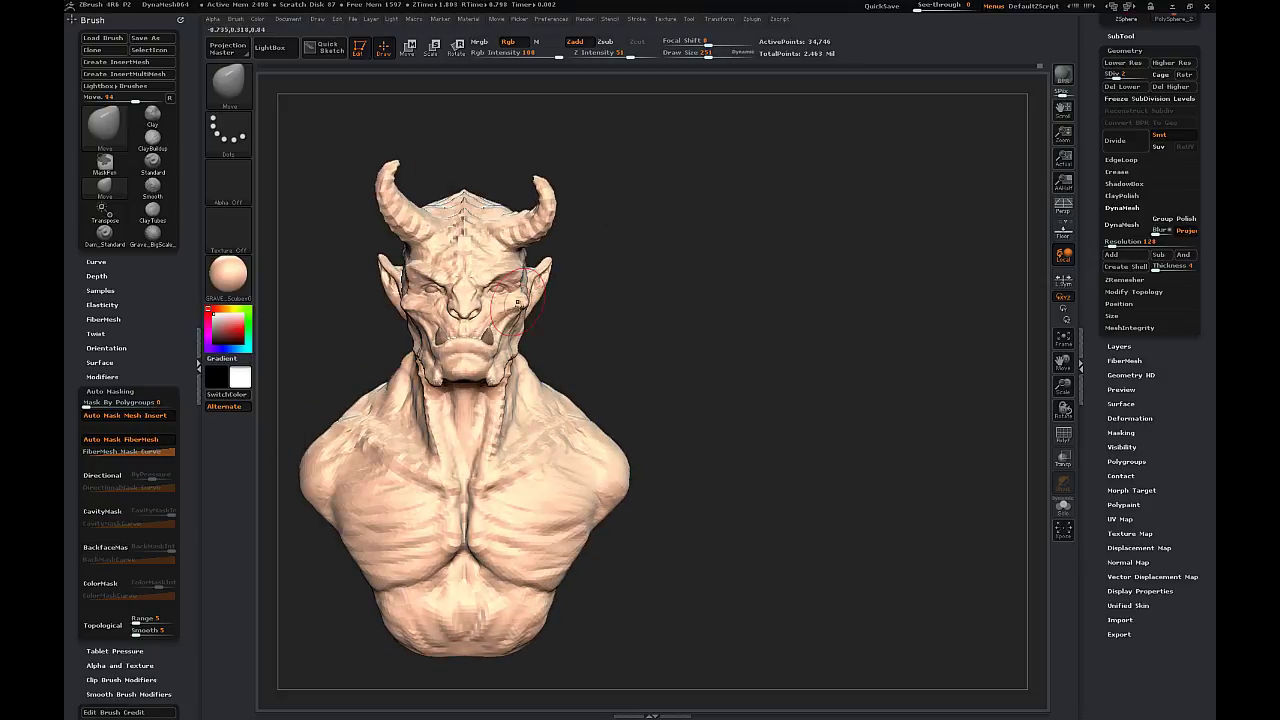
- Enlarge the Move brush to draw size 367 and adjust the jawline and head proportions
key(s)
click(480, 372)
drag(492, 376, 486, 381)
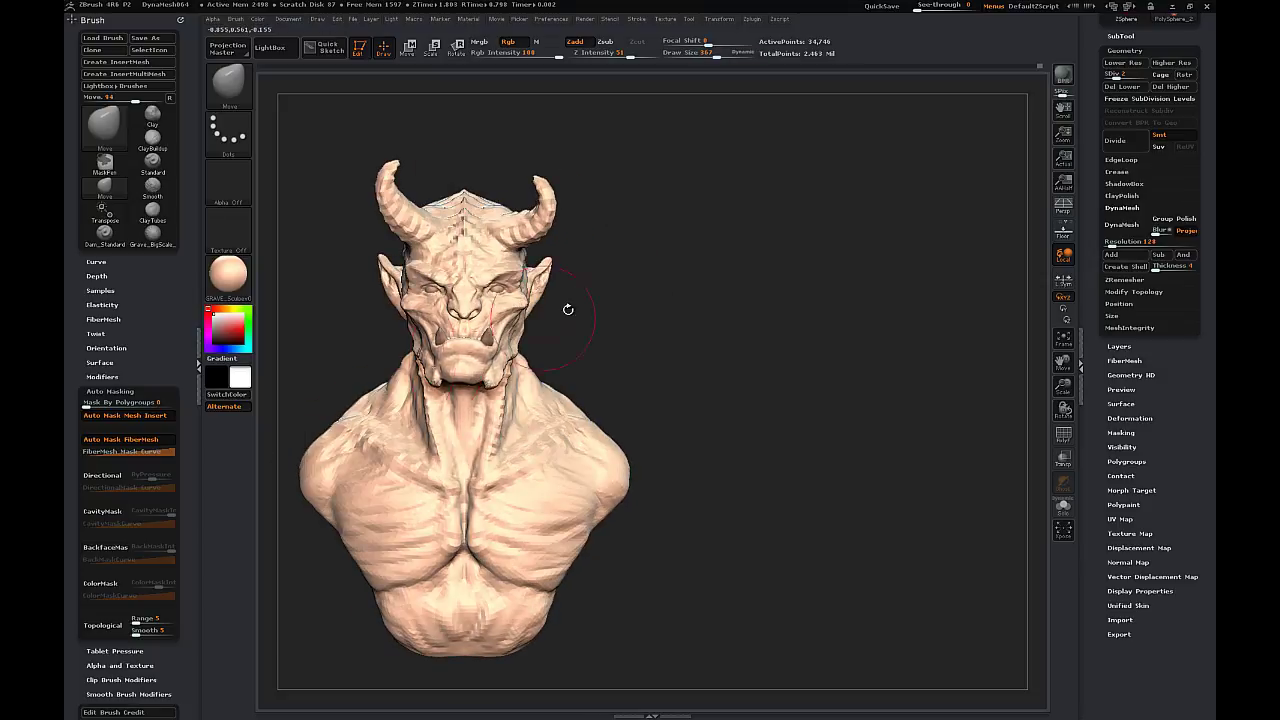
drag(568, 310, 624, 309)
key(s)
click(434, 350)
drag(450, 352, 458, 345)
drag(608, 235, 542, 233)
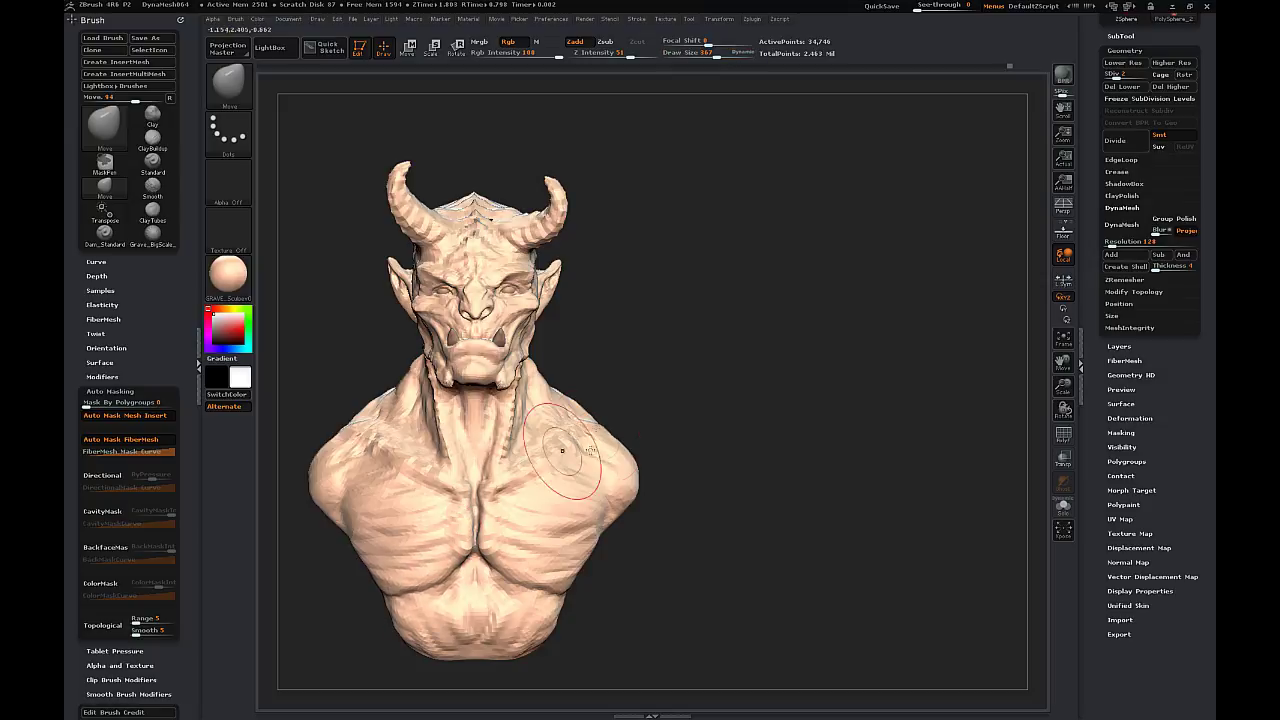
- Enlarge the Move brush to draw size 714 and adjust the shoulder and neck silhouette
key(bracketright)
key(bracketright)
drag(662, 319, 559, 406)
drag(1040, 260, 902, 245)
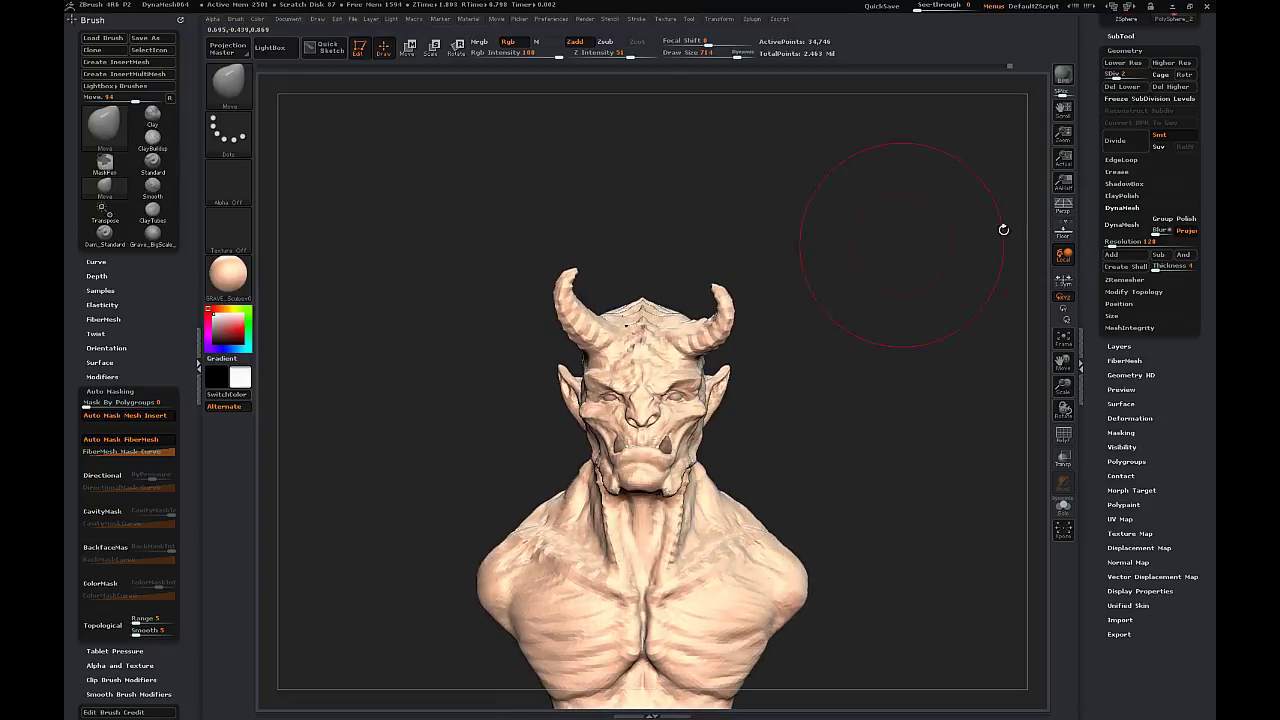
- Raise the bust to subdivision level 4 and switch to the Dam_Standard brush with a draw size of 73
drag(1125, 76, 1135, 77)
drag(985, 260, 878, 304)
click(233, 97)
click(470, 200)
key(s)
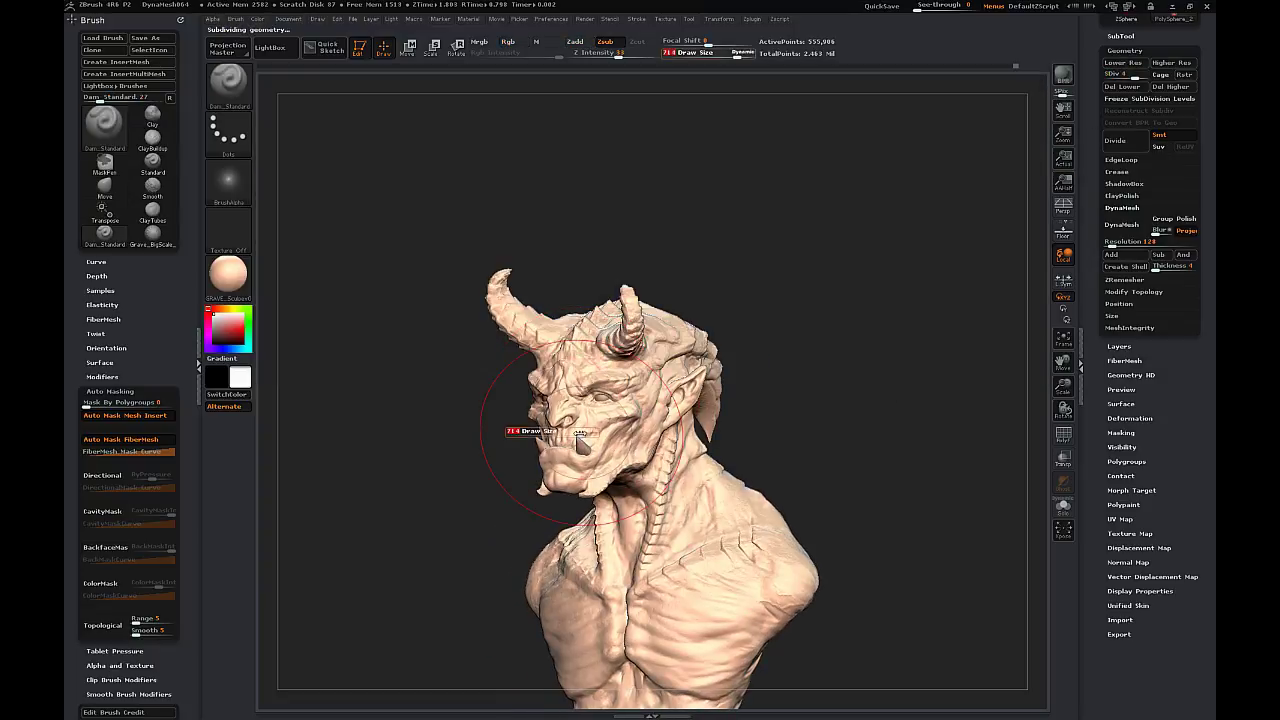
drag(570, 433, 520, 433)
drag(780, 320, 880, 310)
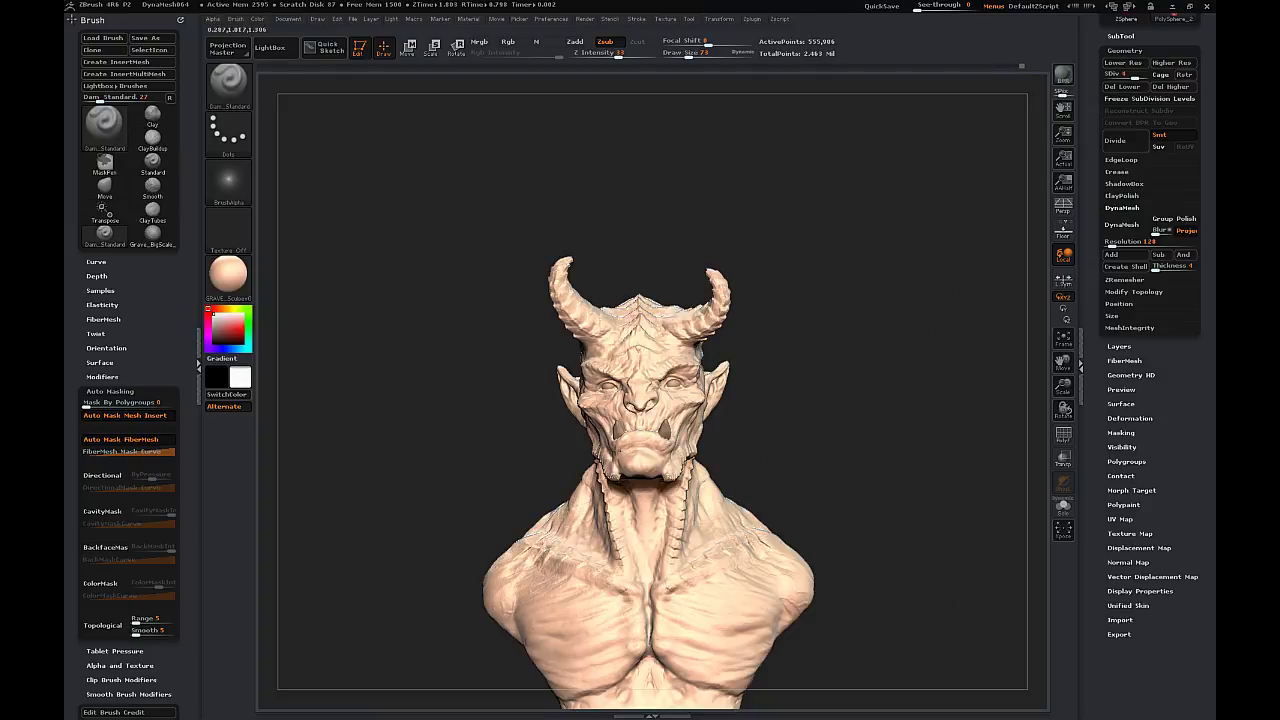
- Carve creases along the cheeks, brow and top of the head with Dam_Standard at subdivision level 4
drag(775, 430, 865, 430)
drag(770, 555, 422, 591)
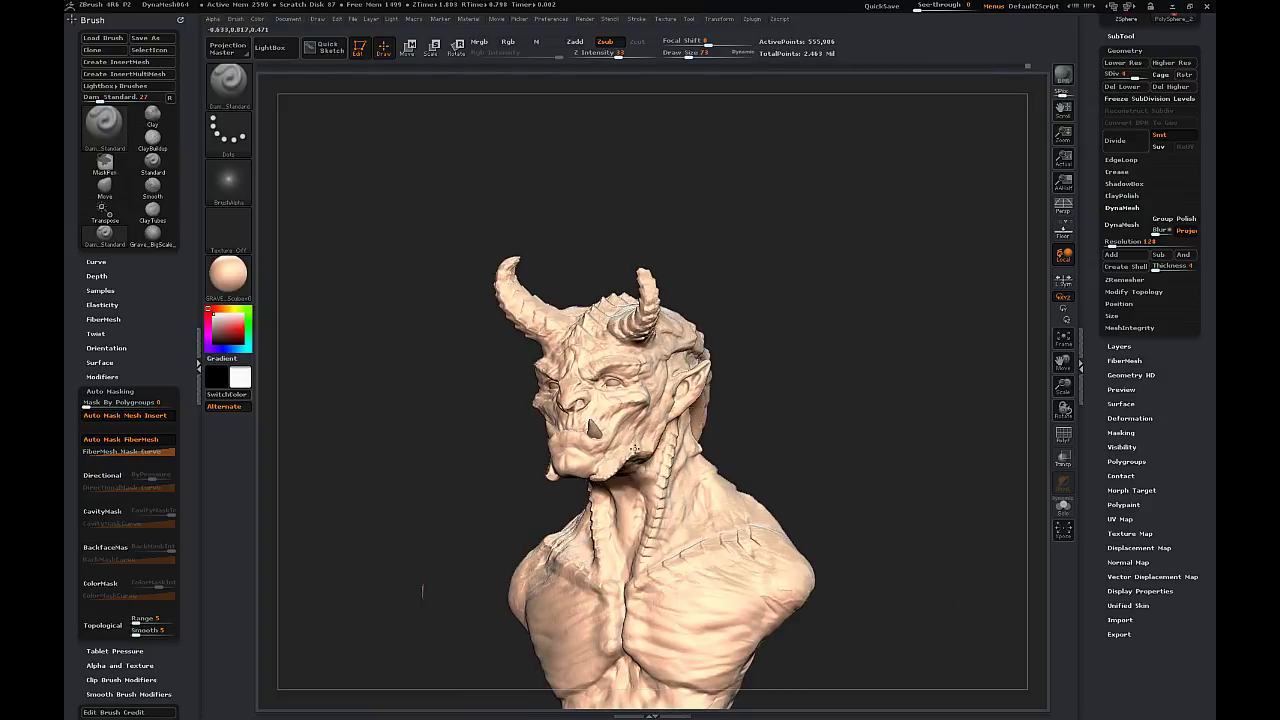
drag(798, 325, 680, 394)
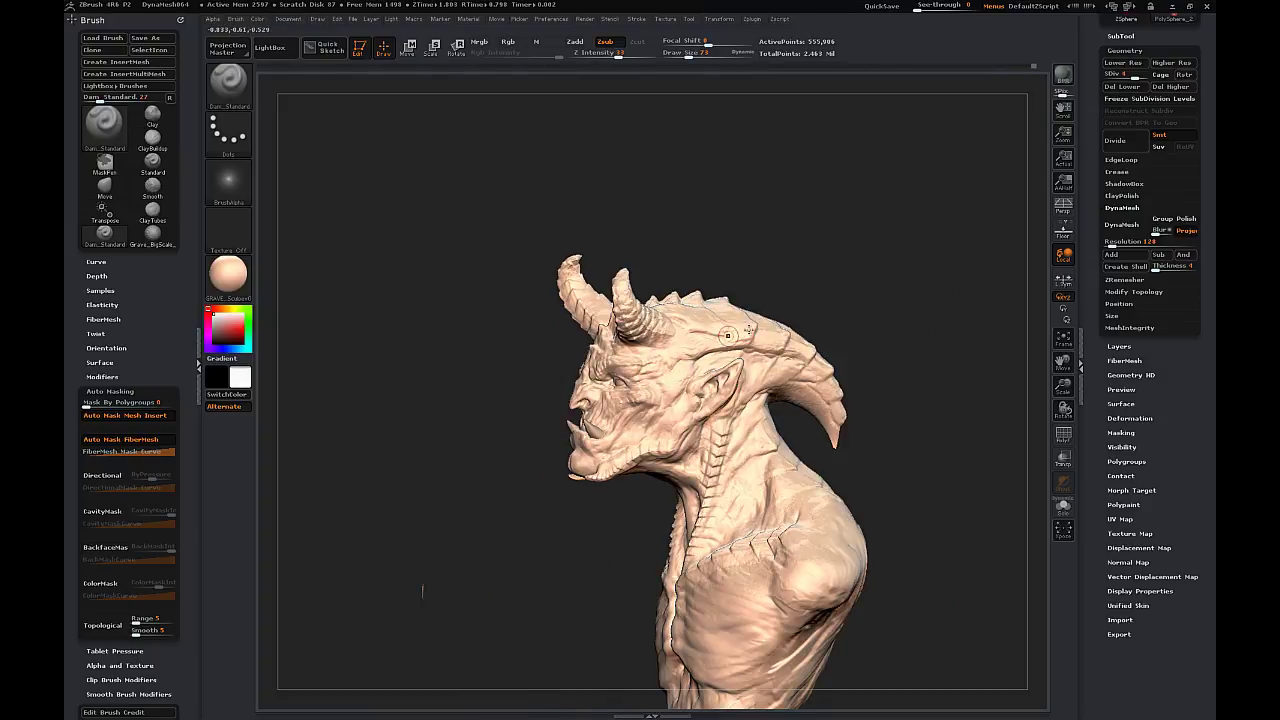
drag(615, 240, 691, 331)
drag(819, 224, 641, 248)
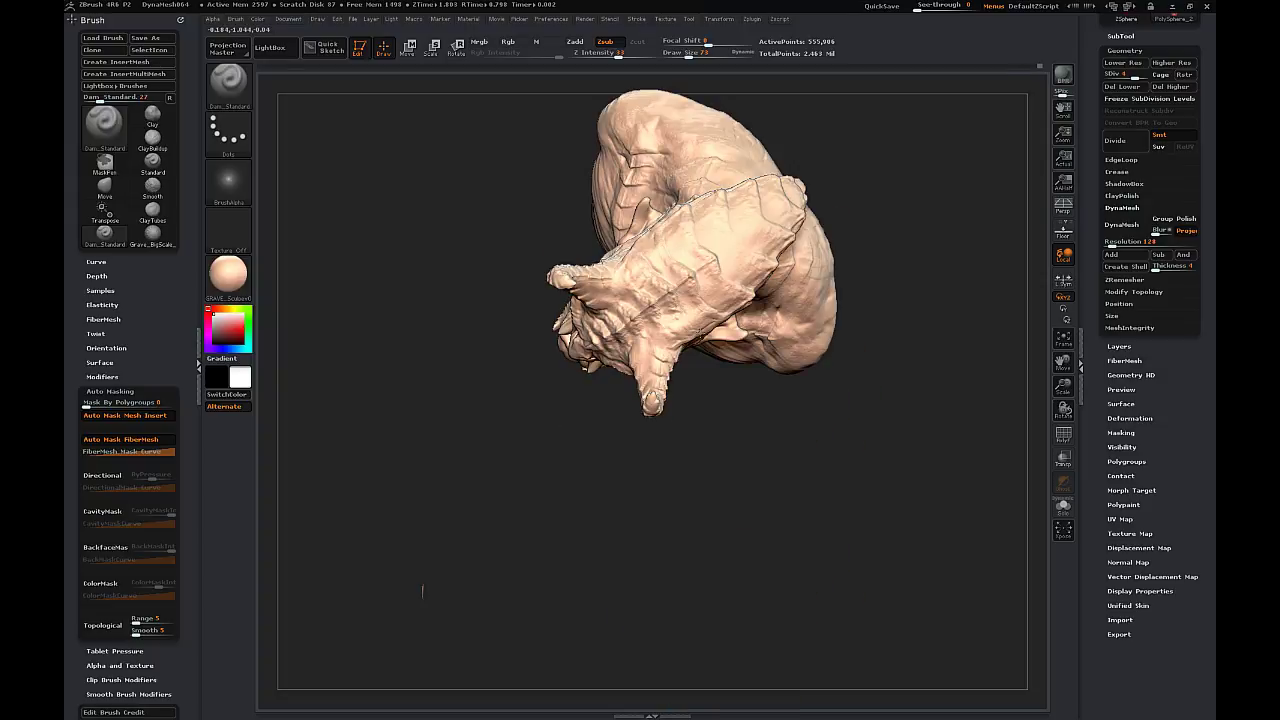
drag(709, 225, 652, 304)
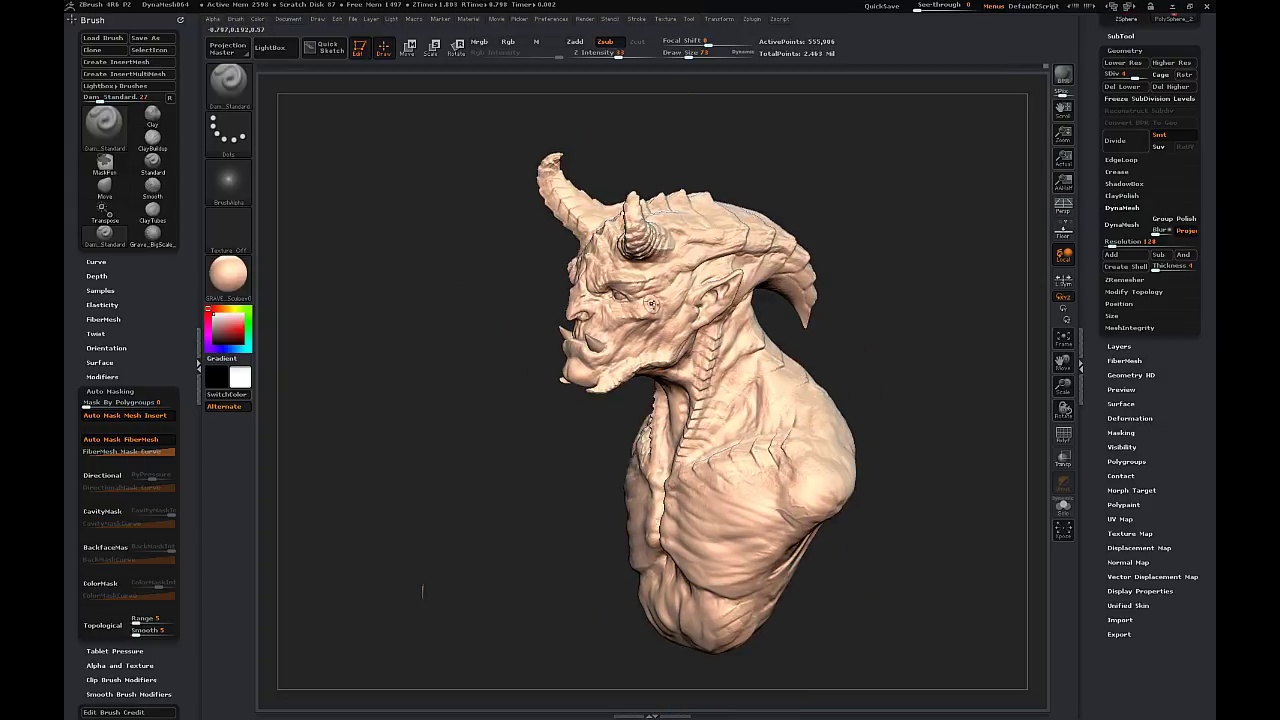
- Carve finer creases around the neck and ear in close-up
right_drag(598, 354, 742, 480)
ctrl+right_drag(806, 313, 965, 365)
right_drag(965, 365, 890, 350)
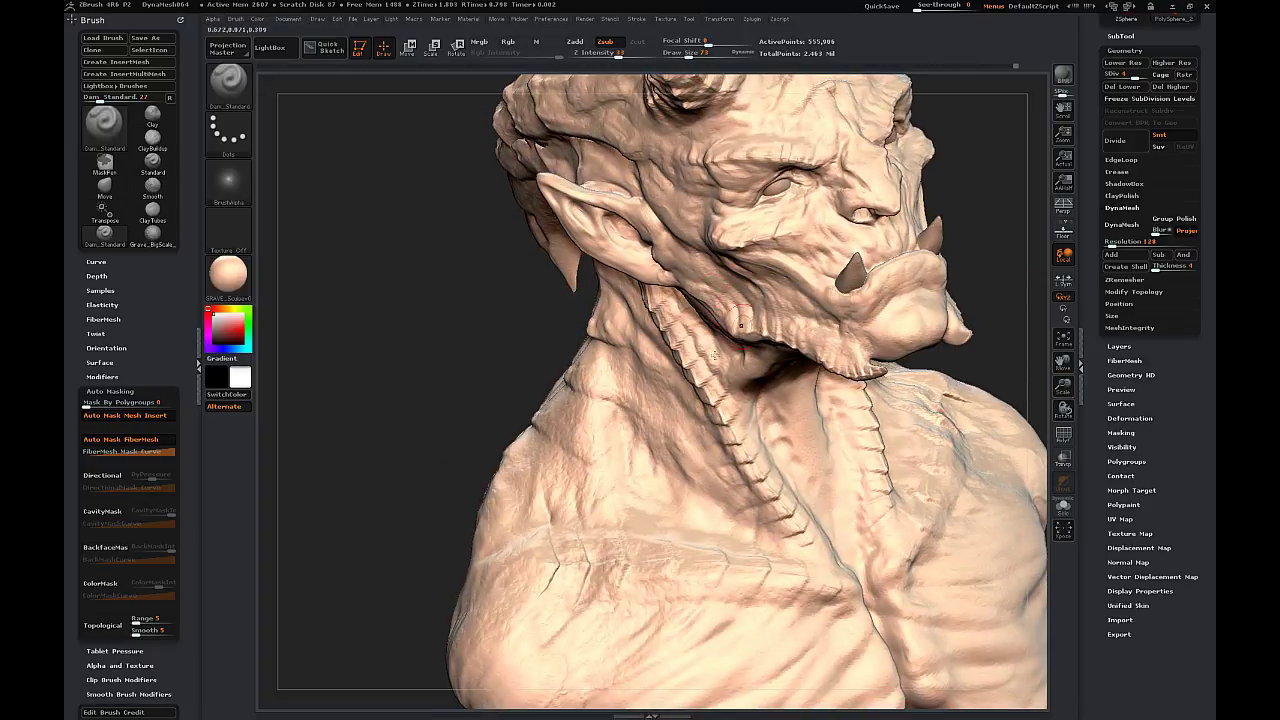
right_drag(650, 470, 750, 450)
drag(650, 215, 652, 245)
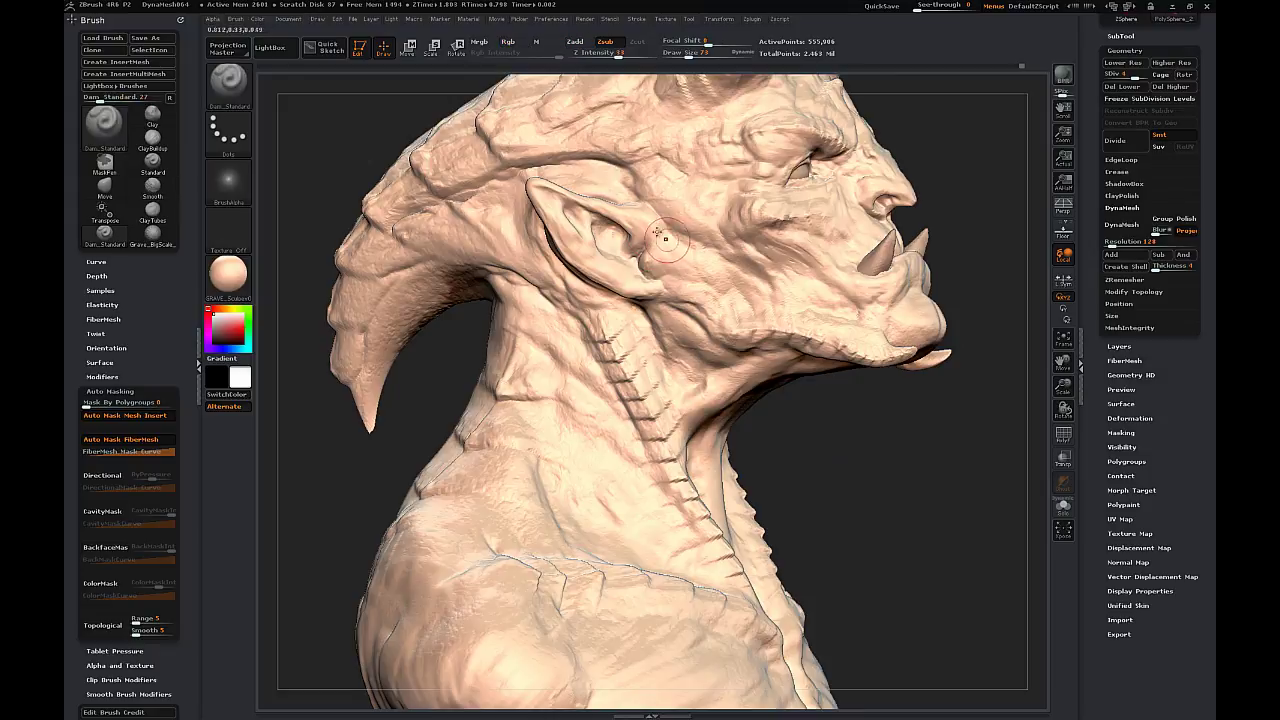
- Switch the bust to subdivision level 2, check the rear crest, and raise it to level 5 for detailing the head
click(1117, 75)
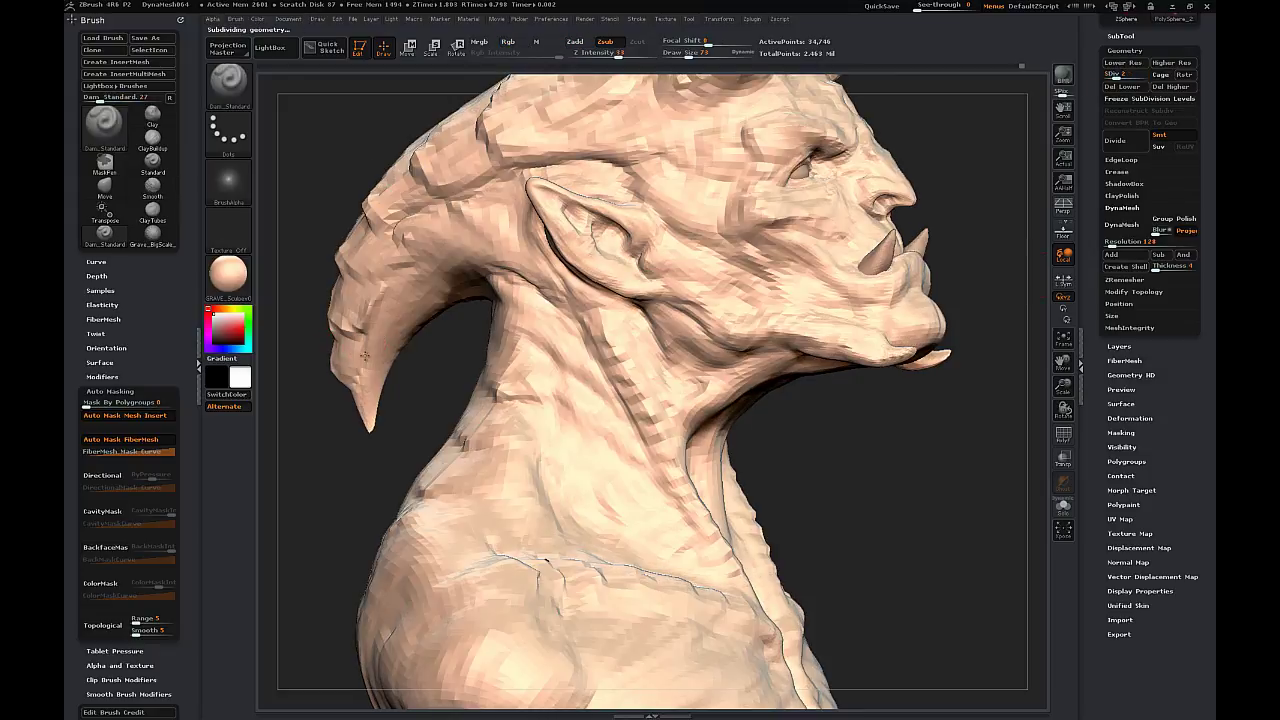
drag(314, 315, 465, 450)
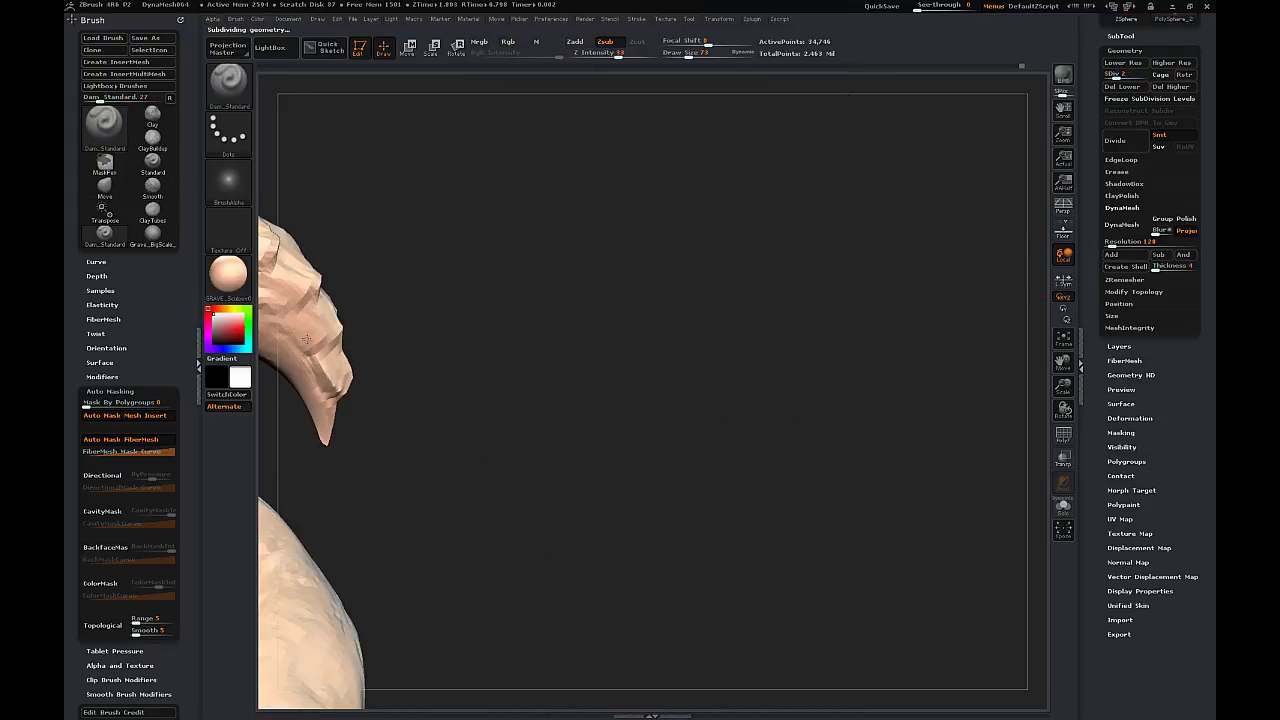
drag(740, 309, 591, 299)
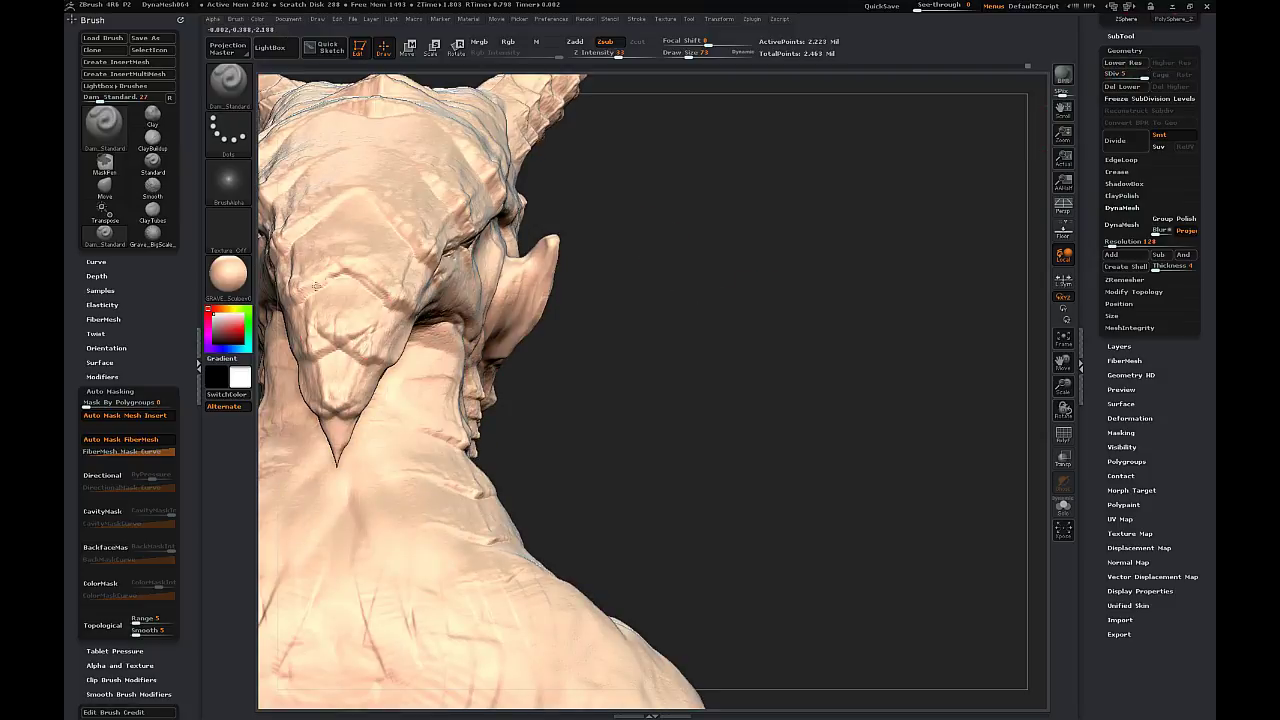
drag(640, 318, 470, 316)
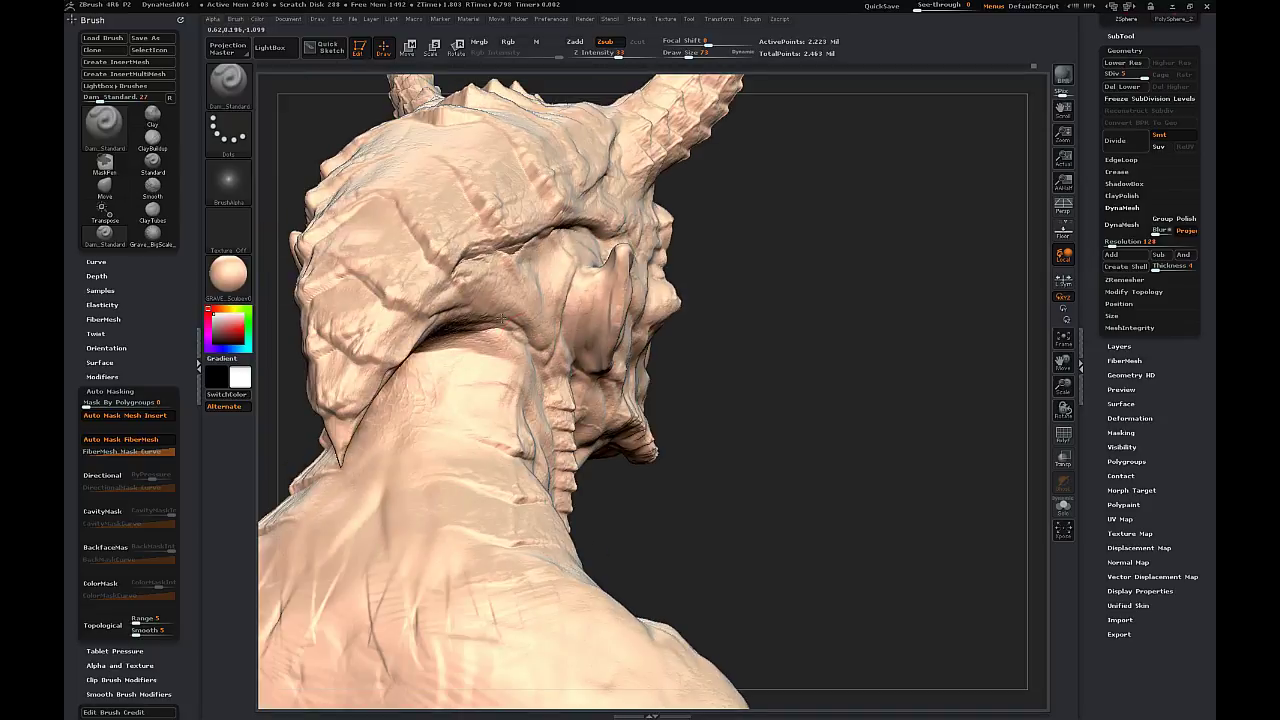
drag(985, 310, 848, 306)
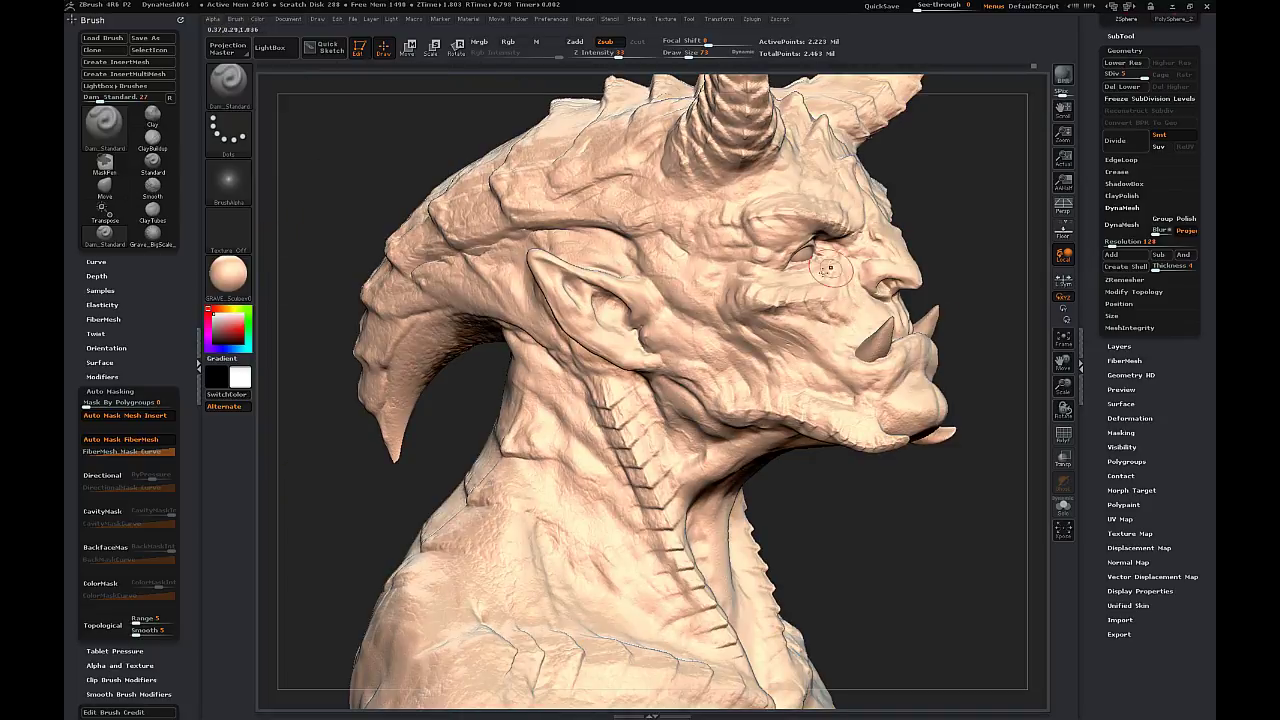
drag(990, 300, 880, 300)
- Reduce the draw size to 32 and cut fine wrinkles around the eyes and nose bridge at subdivision level 5
key(bracketleft)
key(bracketleft)
key(bracketleft)
key(bracketleft)
drag(600, 350, 520, 410)
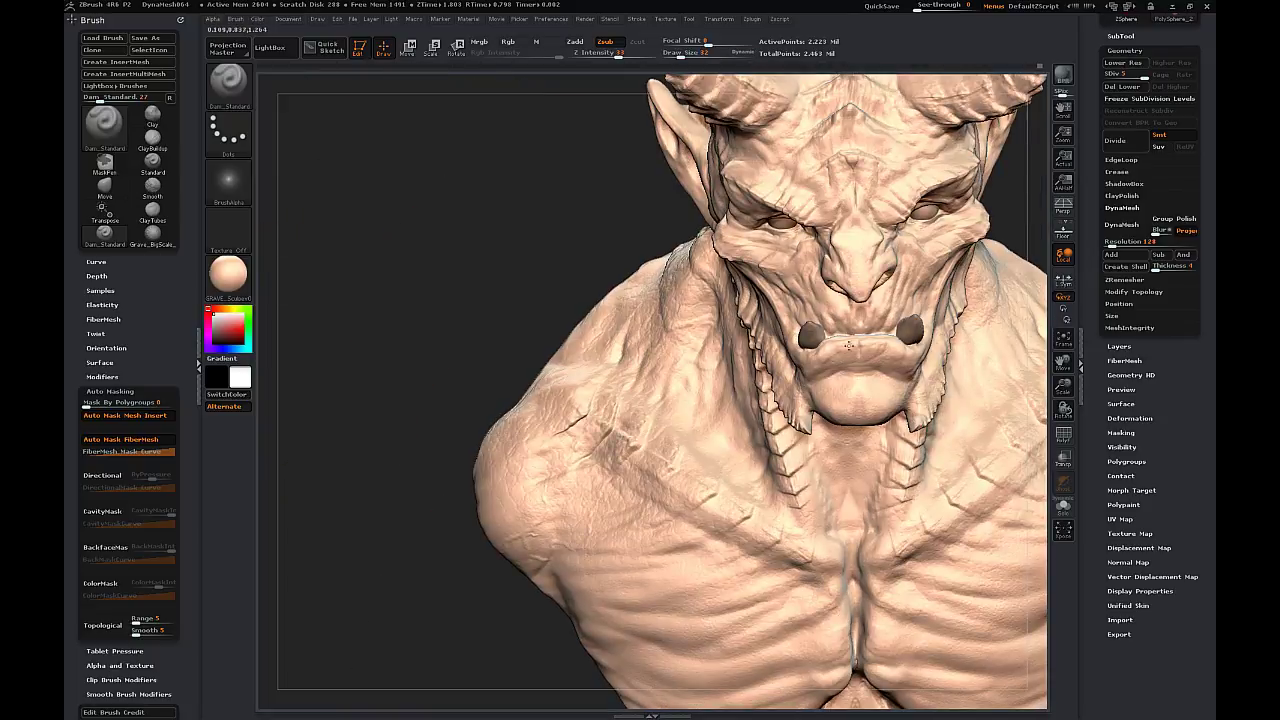
drag(495, 293, 590, 235)
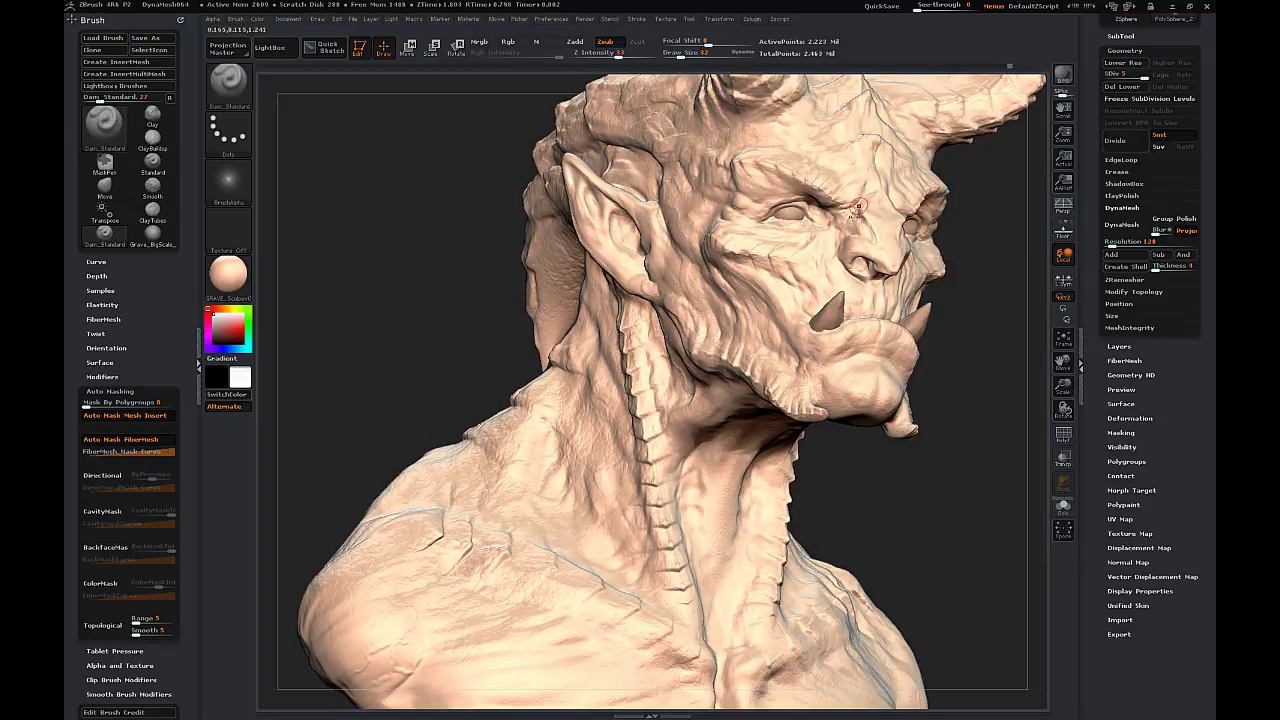
drag(1013, 223, 916, 238)
drag(655, 260, 545, 258)
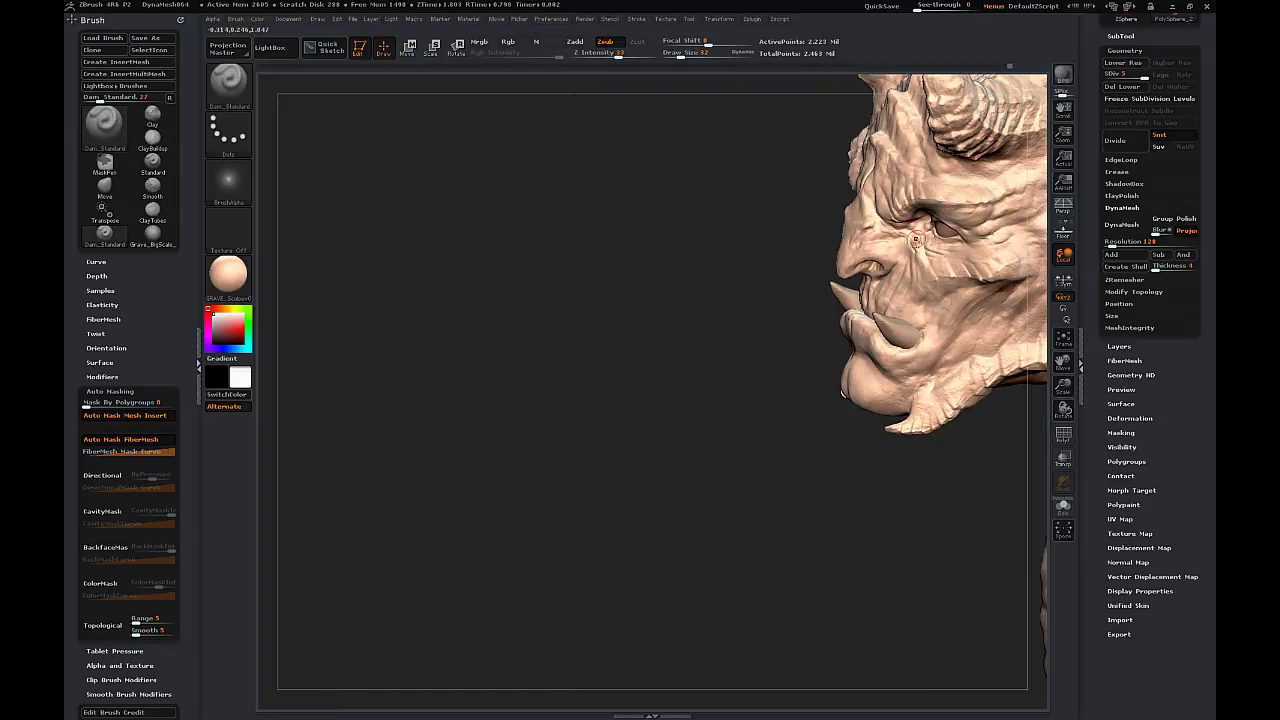
- Carve fine wrinkles around the nostrils, upper lip and cheeks with Dam_Standard at draw size 32
drag(640, 295, 750, 272)
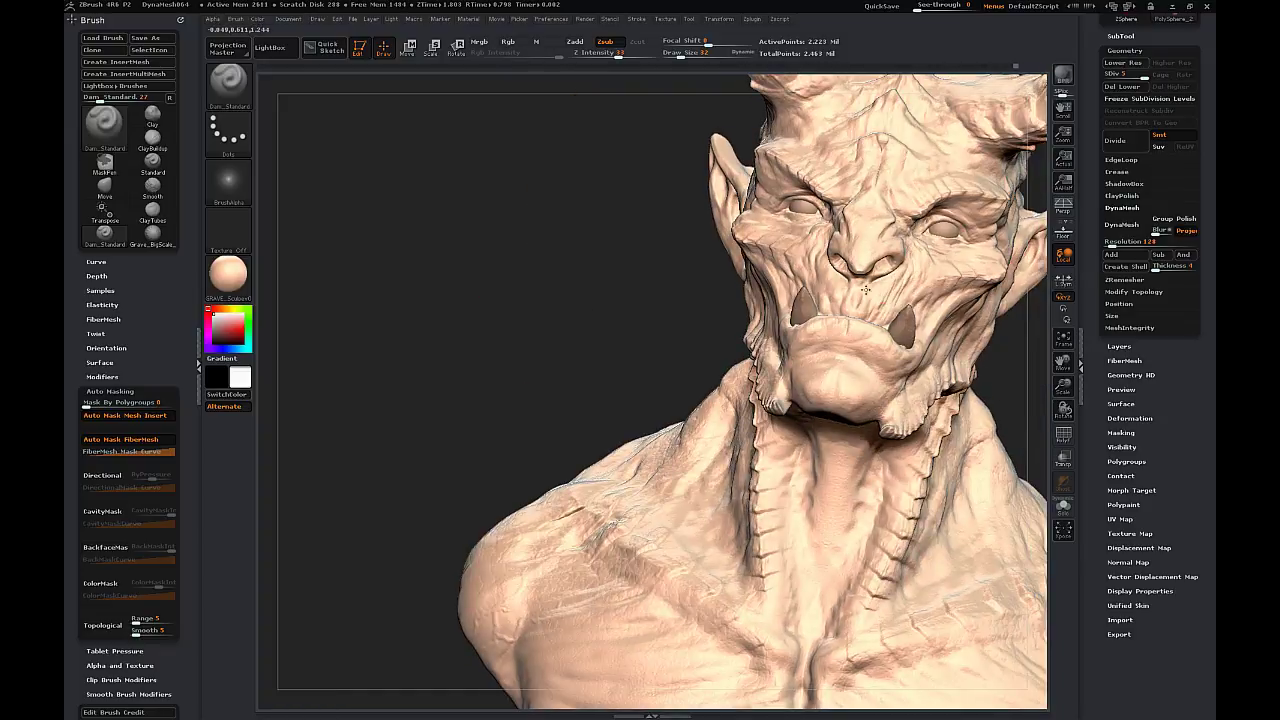
drag(823, 311, 811, 290)
drag(655, 275, 770, 263)
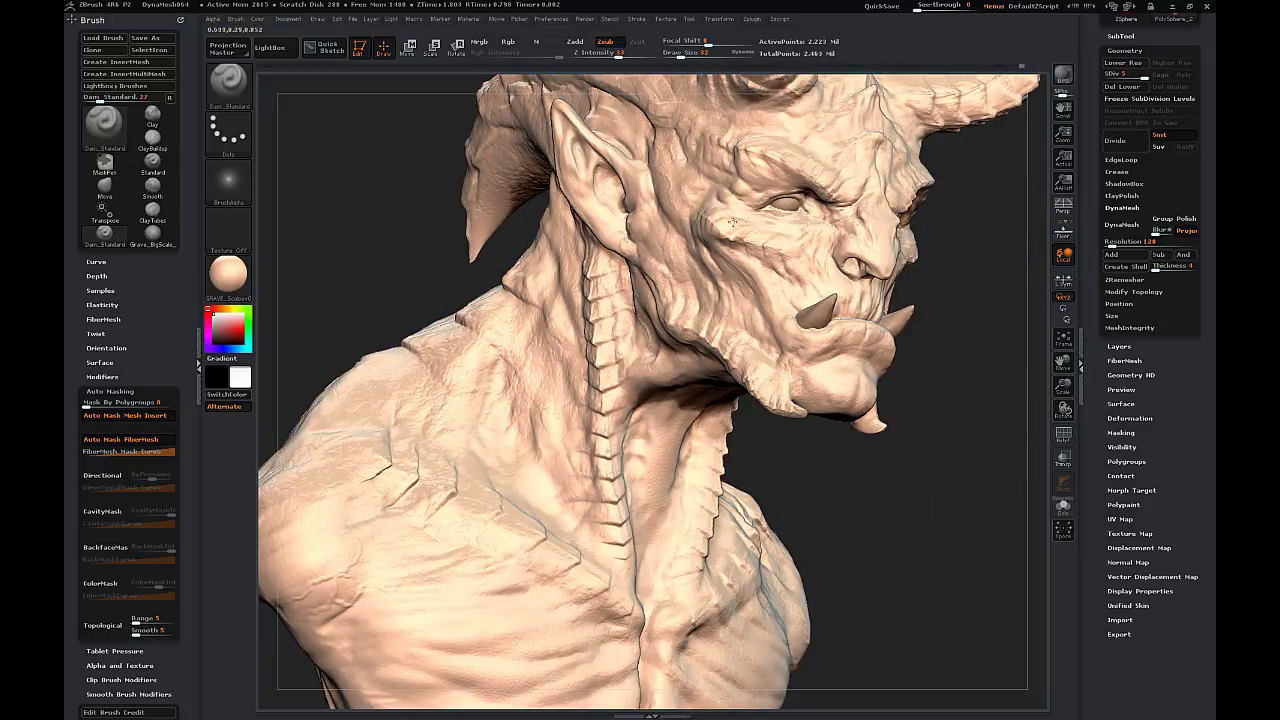
drag(965, 265, 845, 262)
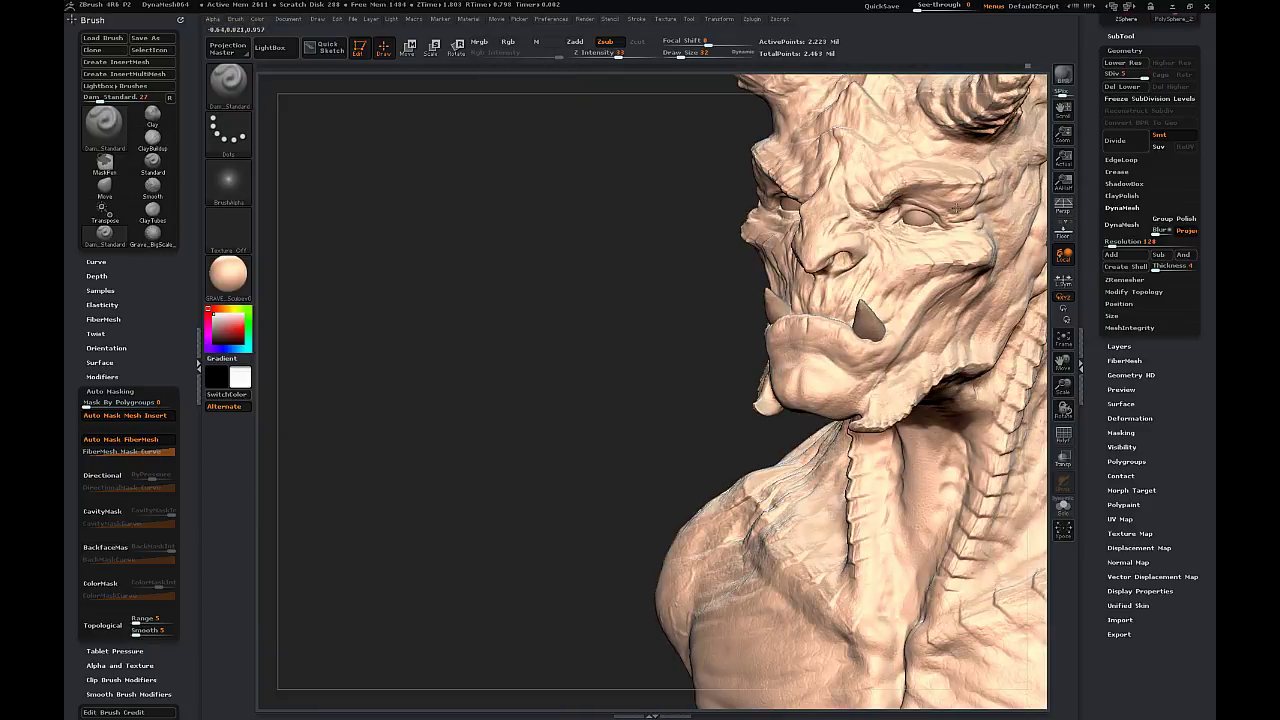
drag(660, 275, 560, 275)
drag(873, 259, 869, 272)
drag(600, 275, 745, 270)
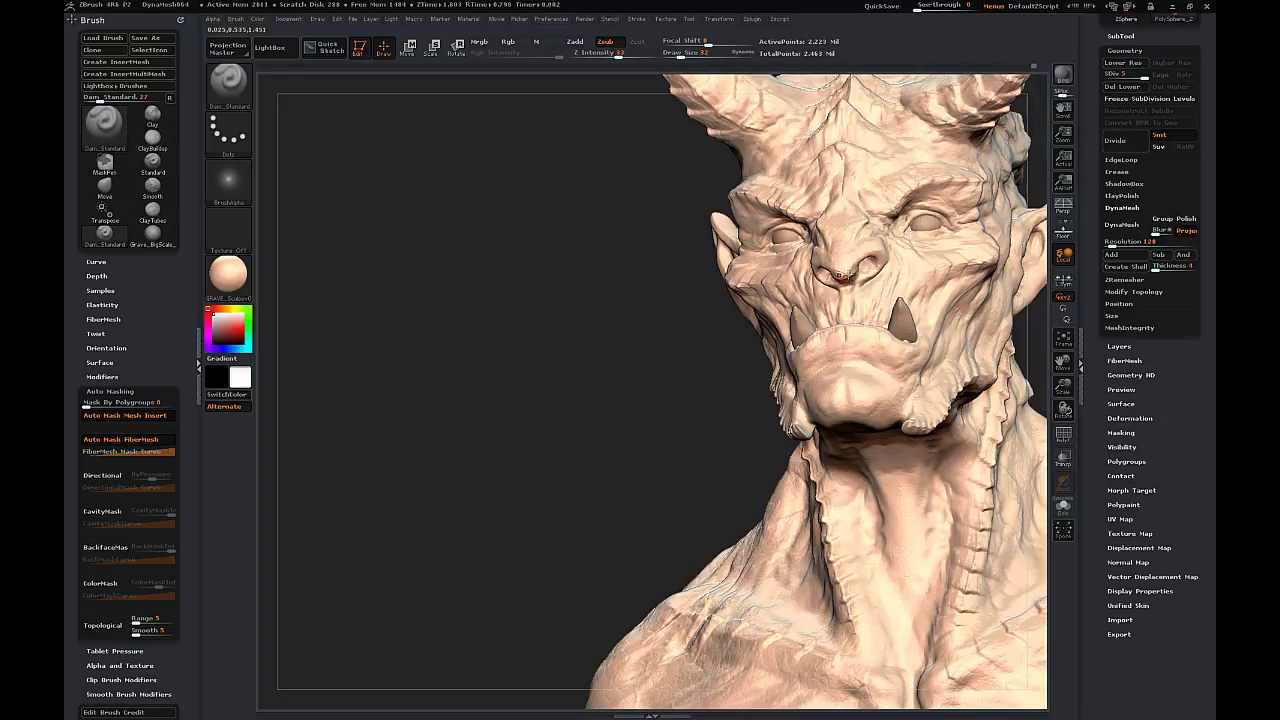
drag(870, 263, 867, 270)
drag(600, 275, 728, 268)
- Carve creases around the chin, lower lip and tusks with Dam_Standard, using draw size 93 for broader cuts and 21 for fine ones
mouse_move(930, 272)
mouse_down()
mouse_move(667, 253)
mouse_move(675, 140)
mouse_up()
key(s)
drag(768, 370, 782, 370)
drag(695, 82, 710, 77)
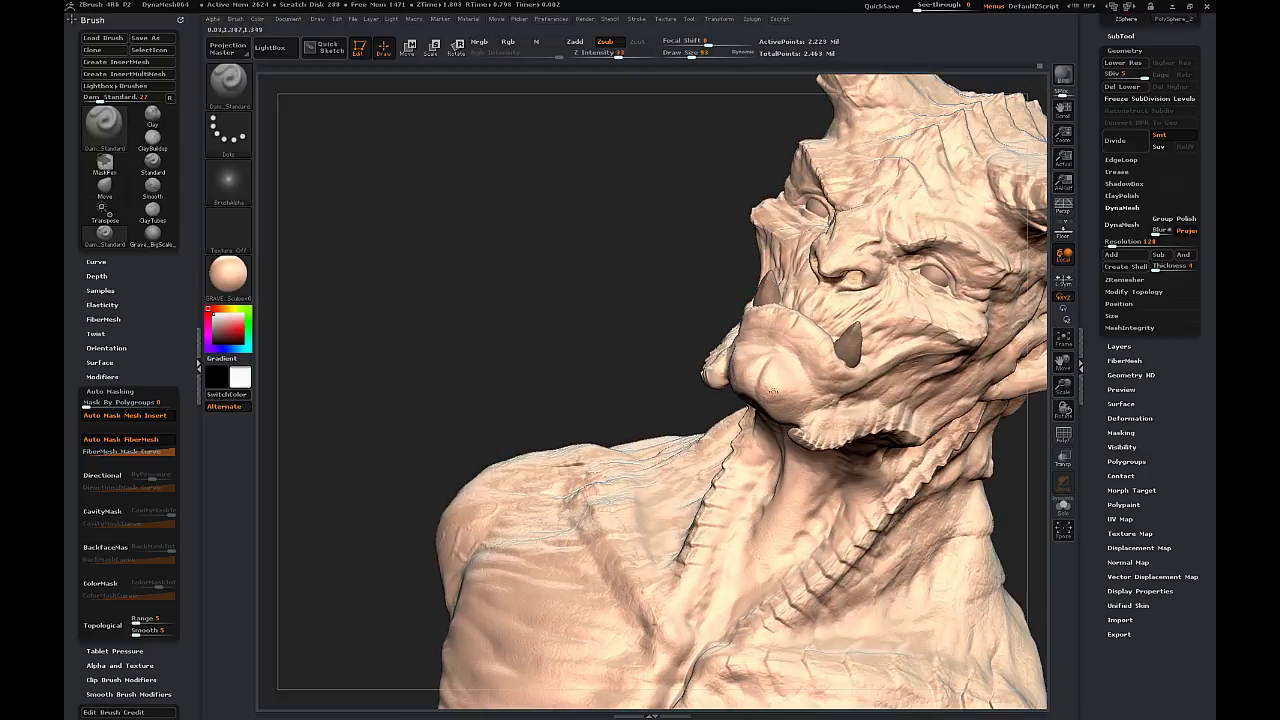
key(s)
drag(793, 330, 779, 330)
drag(690, 260, 640, 285)
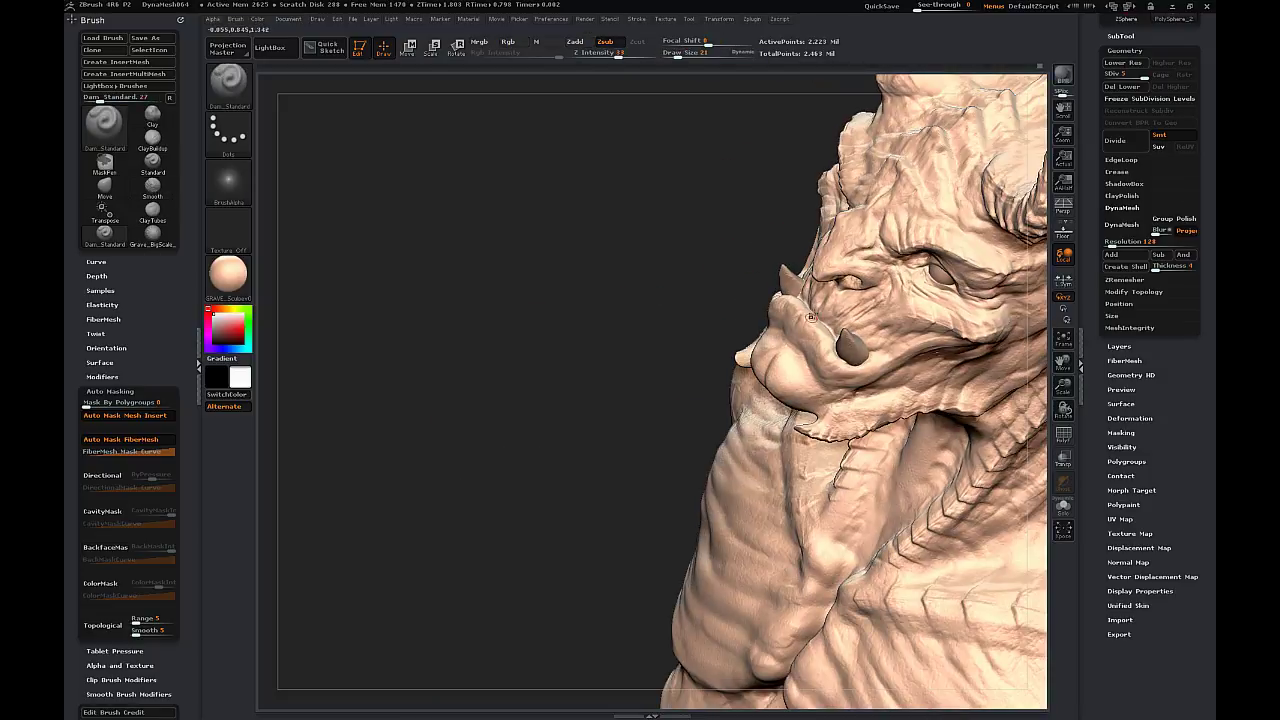
drag(869, 351, 812, 287)
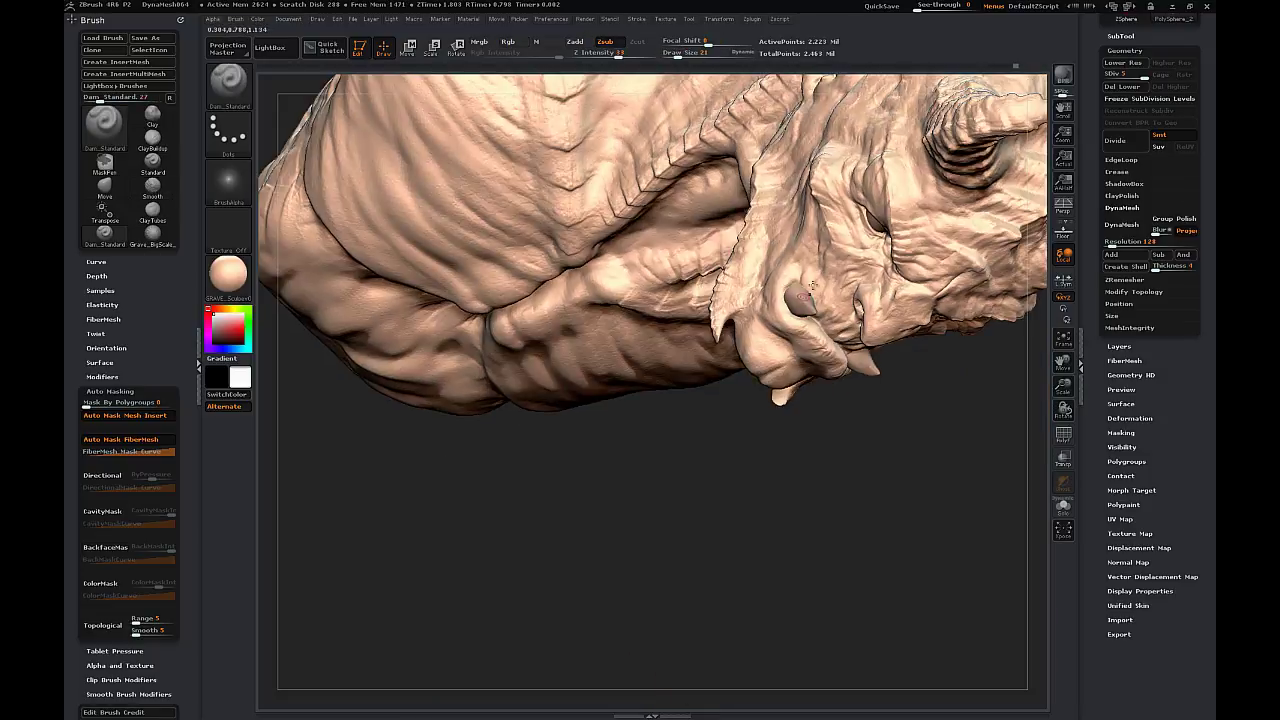
- Lower the bust to subdivision level 3 and build up the throat below the jaw with the Clay brush at draw size 145
right_drag(787, 312, 805, 401)
mouse_move(687, 338)
mouse_down()
mouse_move(790, 360)
mouse_move(759, 430)
mouse_up()
mouse_move(889, 289)
mouse_down()
mouse_move(748, 257)
mouse_move(884, 228)
mouse_move(705, 428)
mouse_up()
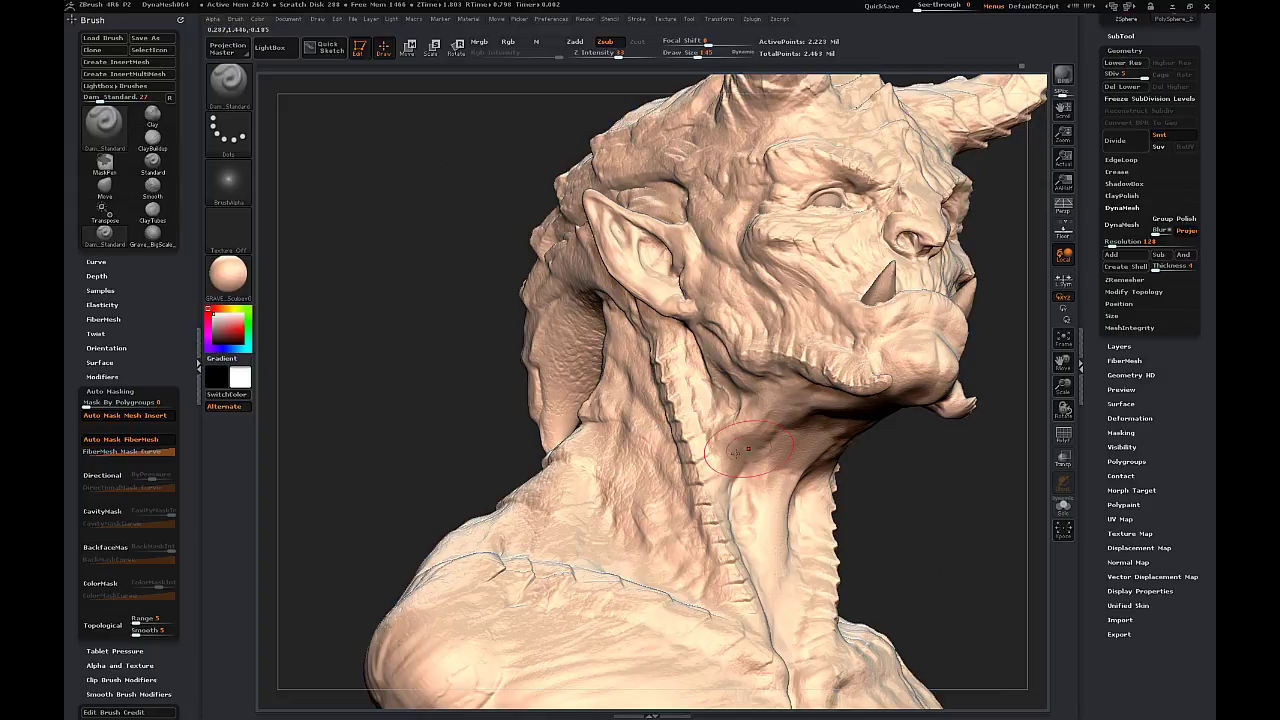
mouse_move(900, 476)
mouse_down()
mouse_move(776, 477)
mouse_move(813, 478)
mouse_move(809, 490)
mouse_move(803, 480)
mouse_up()
click(1129, 78)
click(248, 95)
click(326, 96)
drag(680, 488, 802, 492)
mouse_move(910, 486)
mouse_down()
mouse_move(828, 489)
mouse_move(862, 442)
mouse_up()
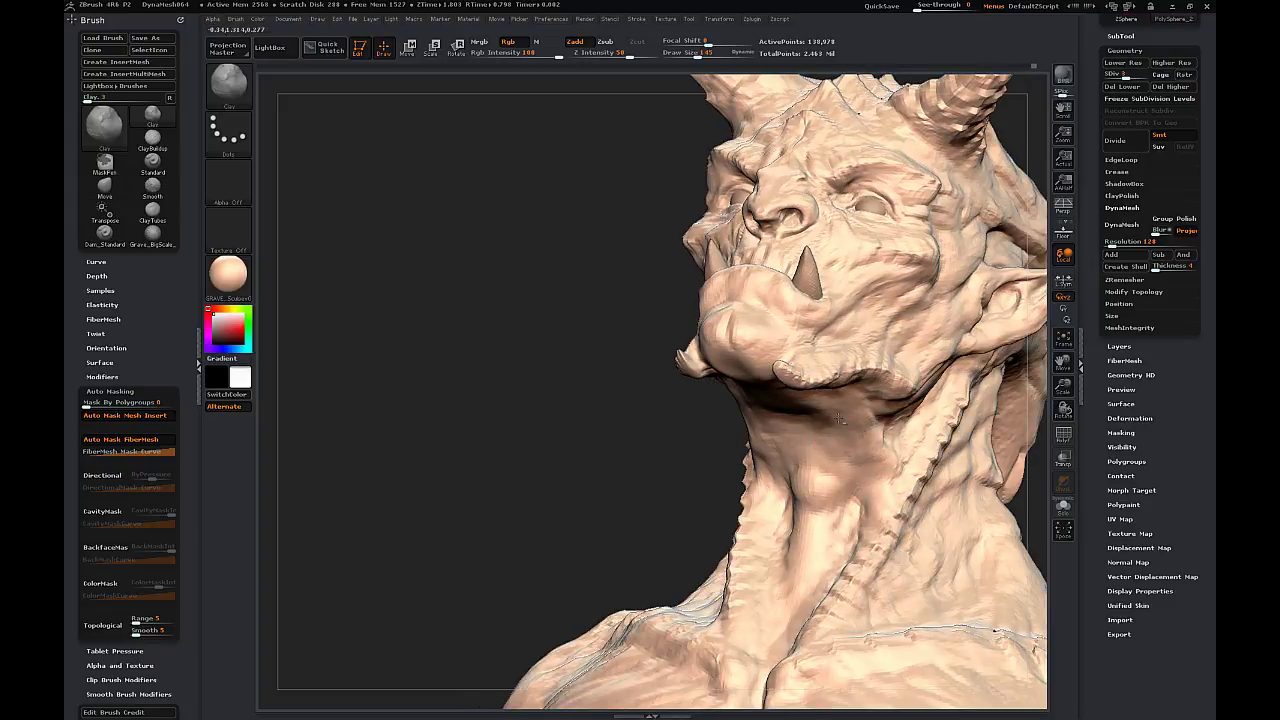
drag(690, 440, 810, 438)
mouse_move(752, 406)
mouse_down()
mouse_move(809, 376)
mouse_move(756, 398)
mouse_move(778, 426)
mouse_up()
mouse_move(868, 428)
mouse_down()
mouse_move(590, 396)
mouse_move(790, 395)
mouse_up()
- Raise the bust to subdivision level 4 and cut creases under the jaw with Dam_Standard at draw size 145
key(d)
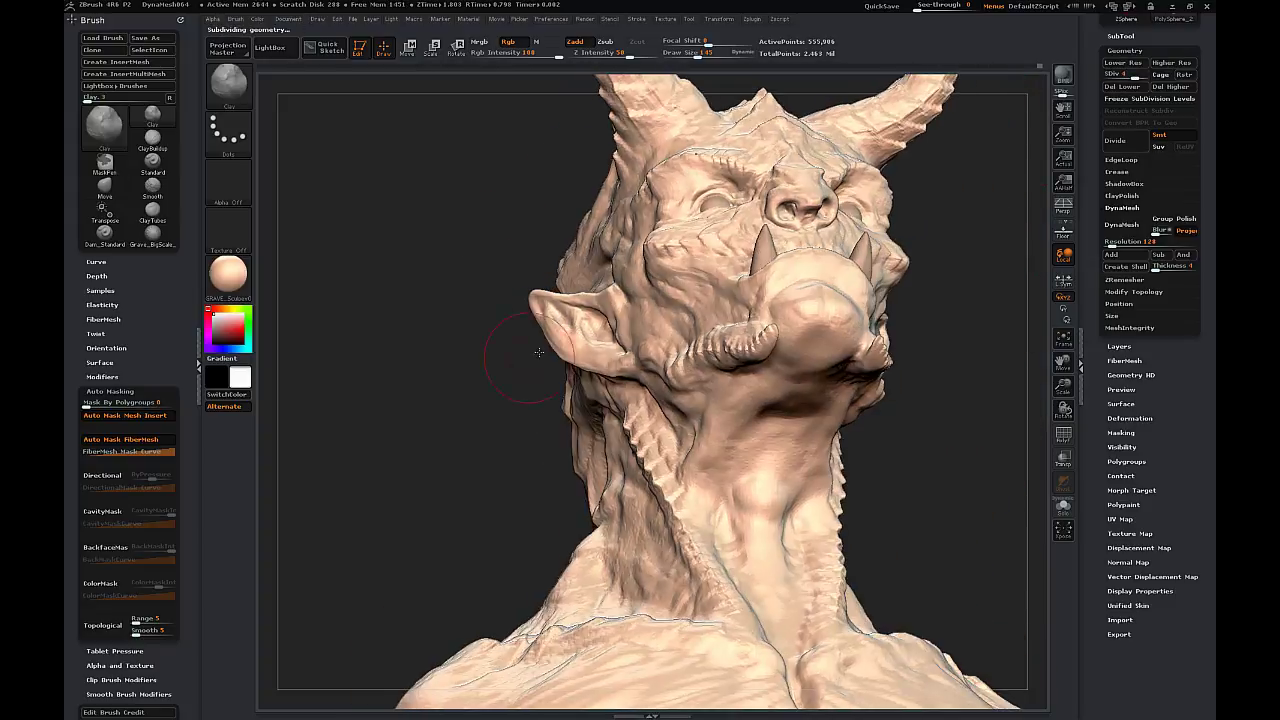
key(b)
key(d)
key(s)
drag(500, 420, 490, 345)
drag(756, 382, 754, 475)
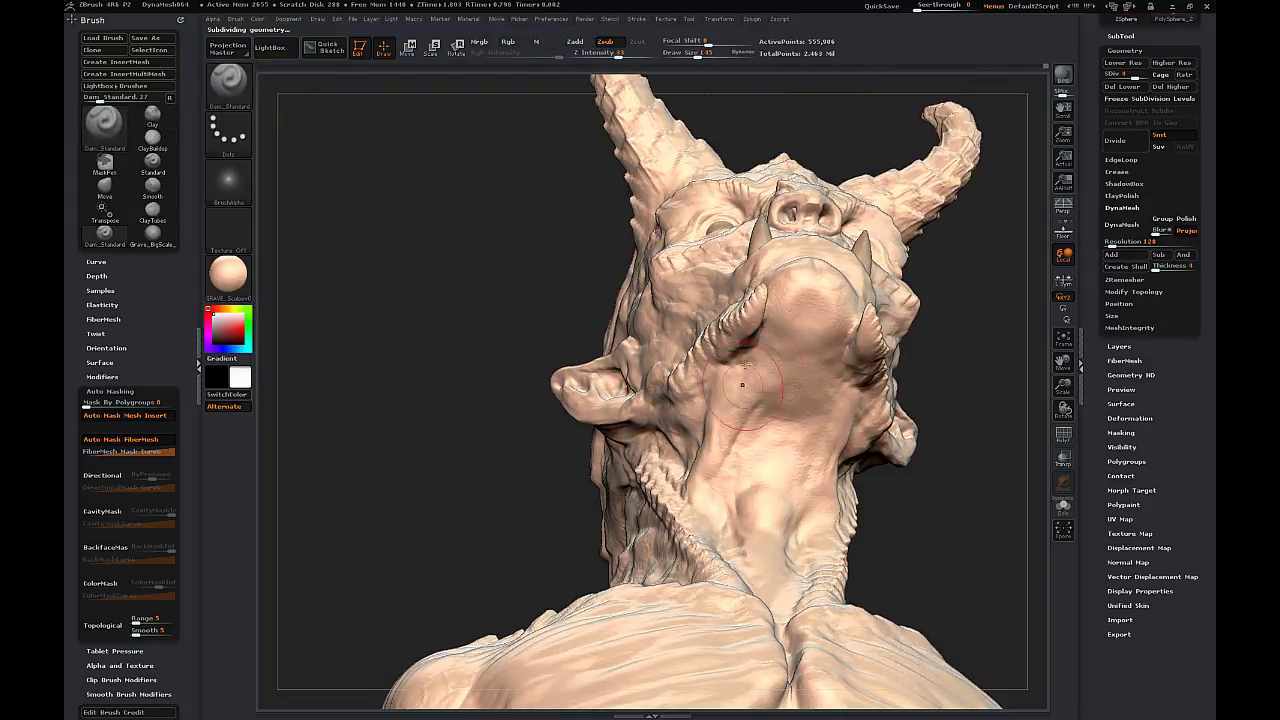
drag(908, 457, 898, 532)
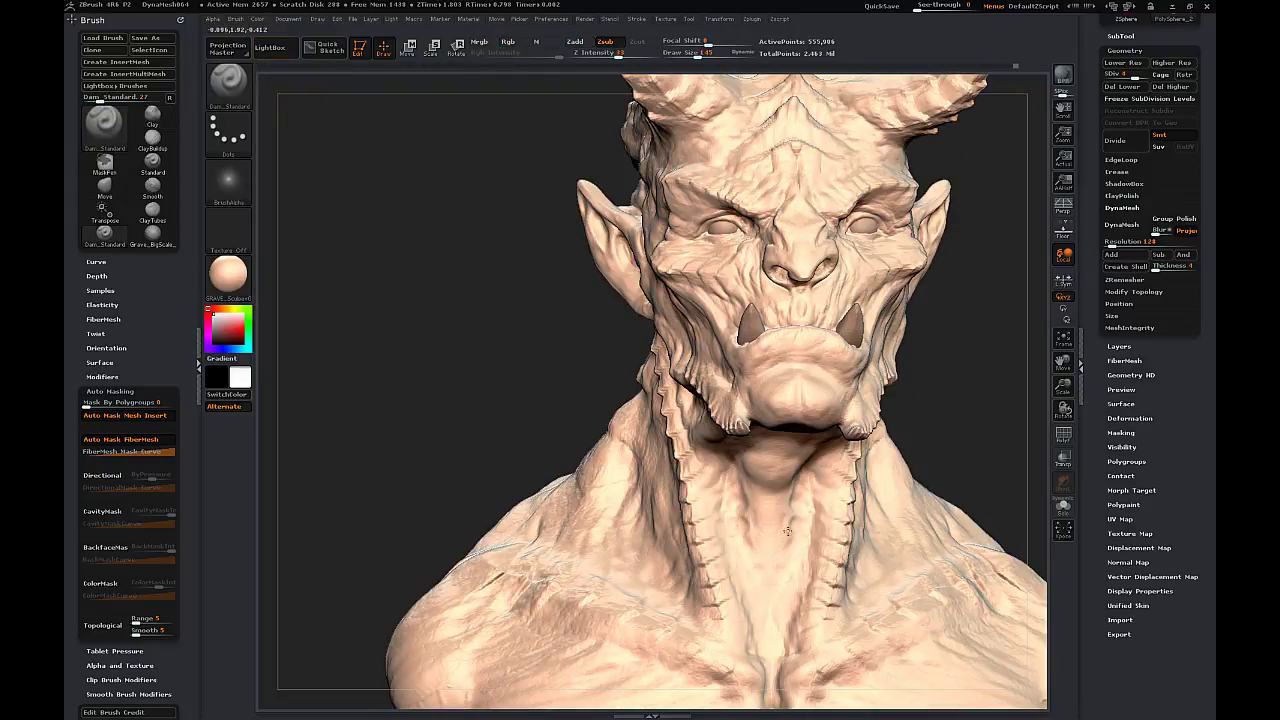
- Examine the rear crest, upper back, shoulders and chest from the side, behind and the front
mouse_move(900, 478)
mouse_down()
mouse_move(969, 468)
mouse_move(600, 429)
mouse_up()
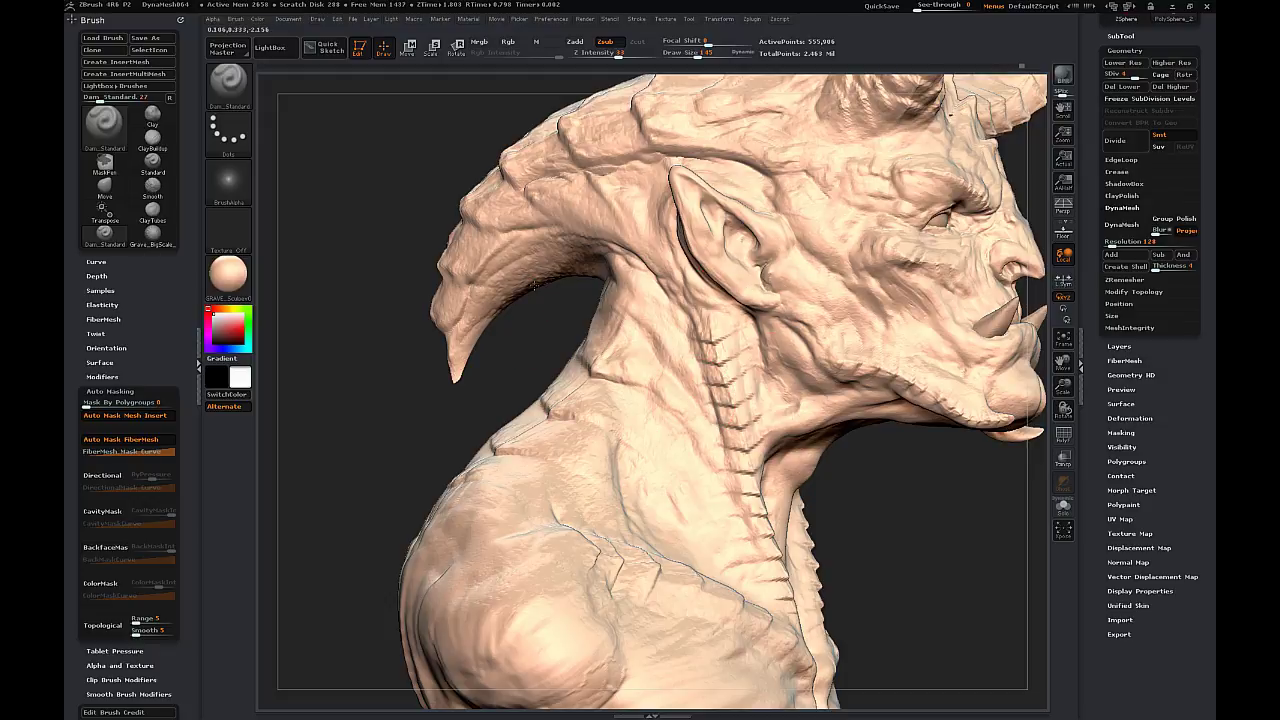
drag(518, 321, 486, 354)
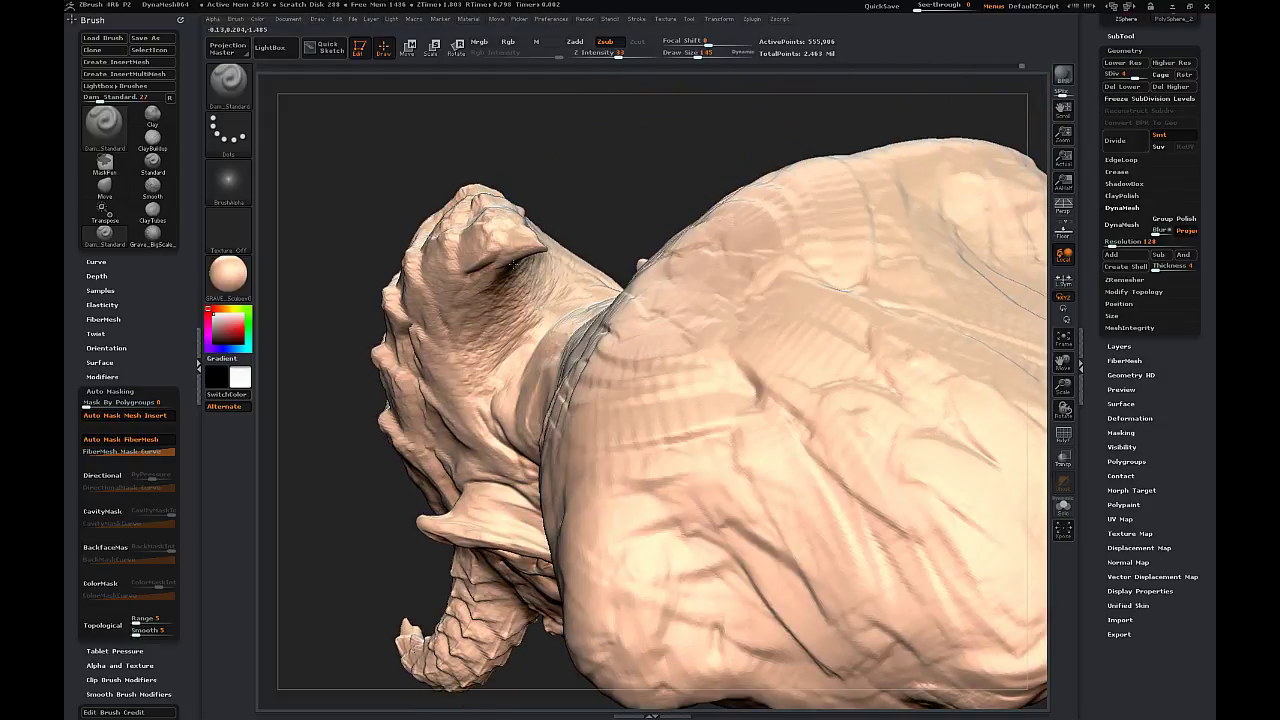
drag(578, 204, 780, 250)
drag(636, 446, 750, 411)
mouse_move(757, 165)
mouse_down()
mouse_move(927, 237)
mouse_move(880, 300)
mouse_up()
drag(474, 549, 364, 571)
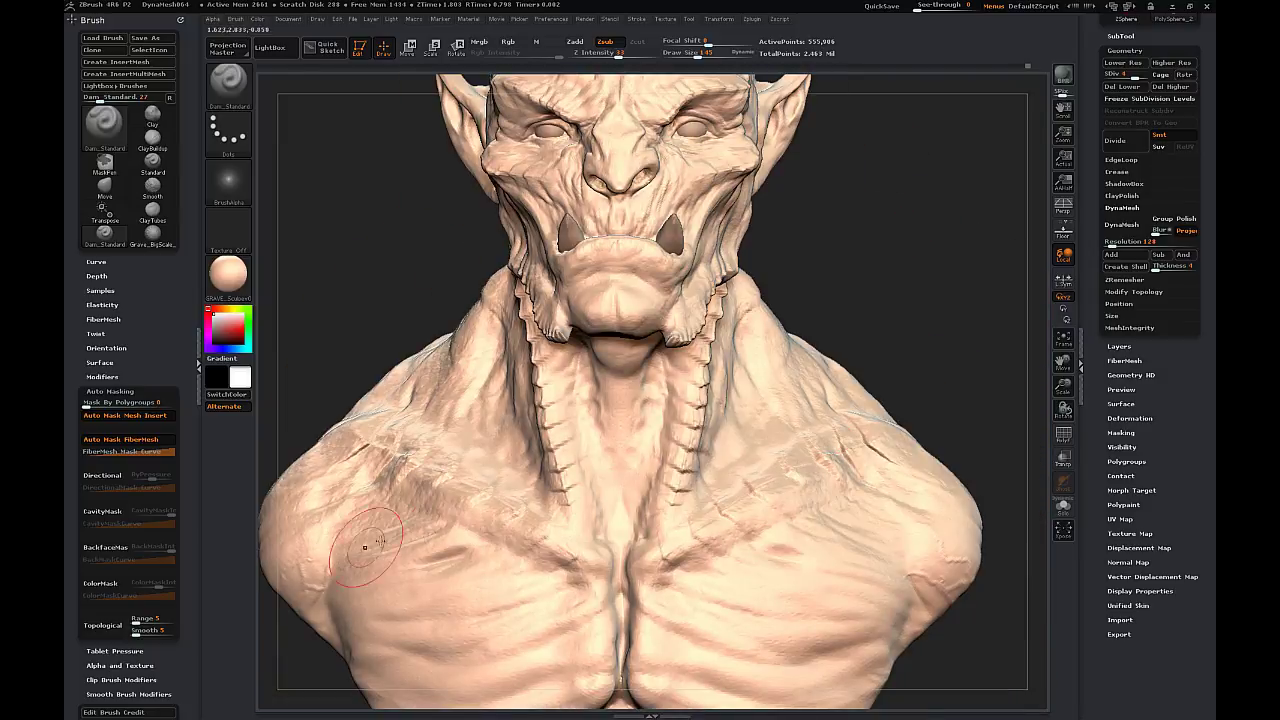
drag(550, 642, 494, 655)
drag(714, 651, 765, 660)
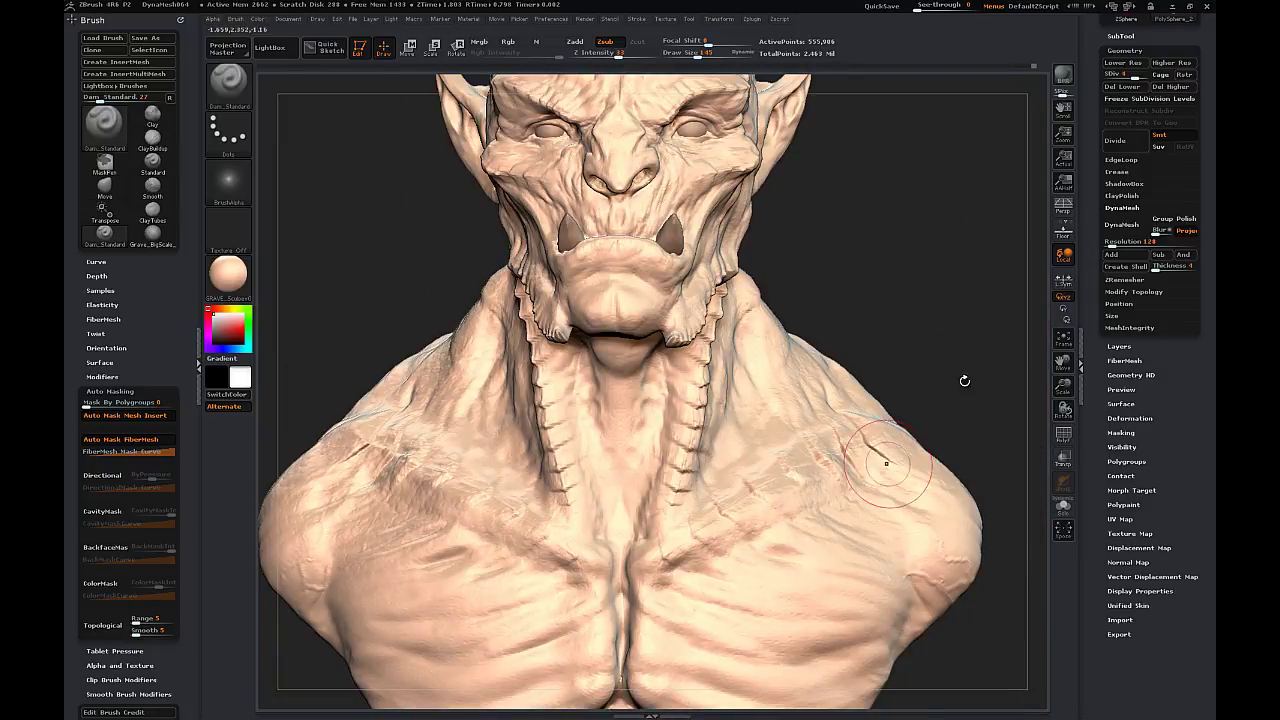
- Reshape the upper abdomen just below the pectorals with the Move brush
alt+drag(965, 380, 1017, 154)
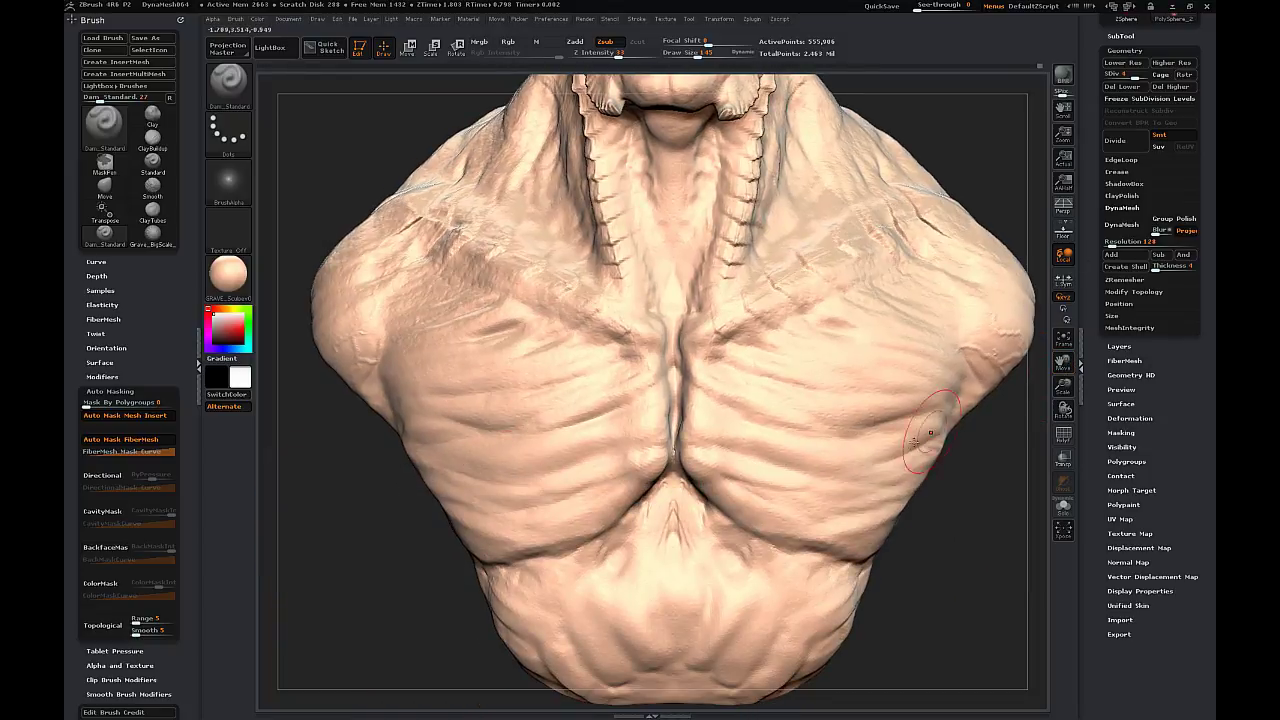
key(b)
key(m)
key(v)
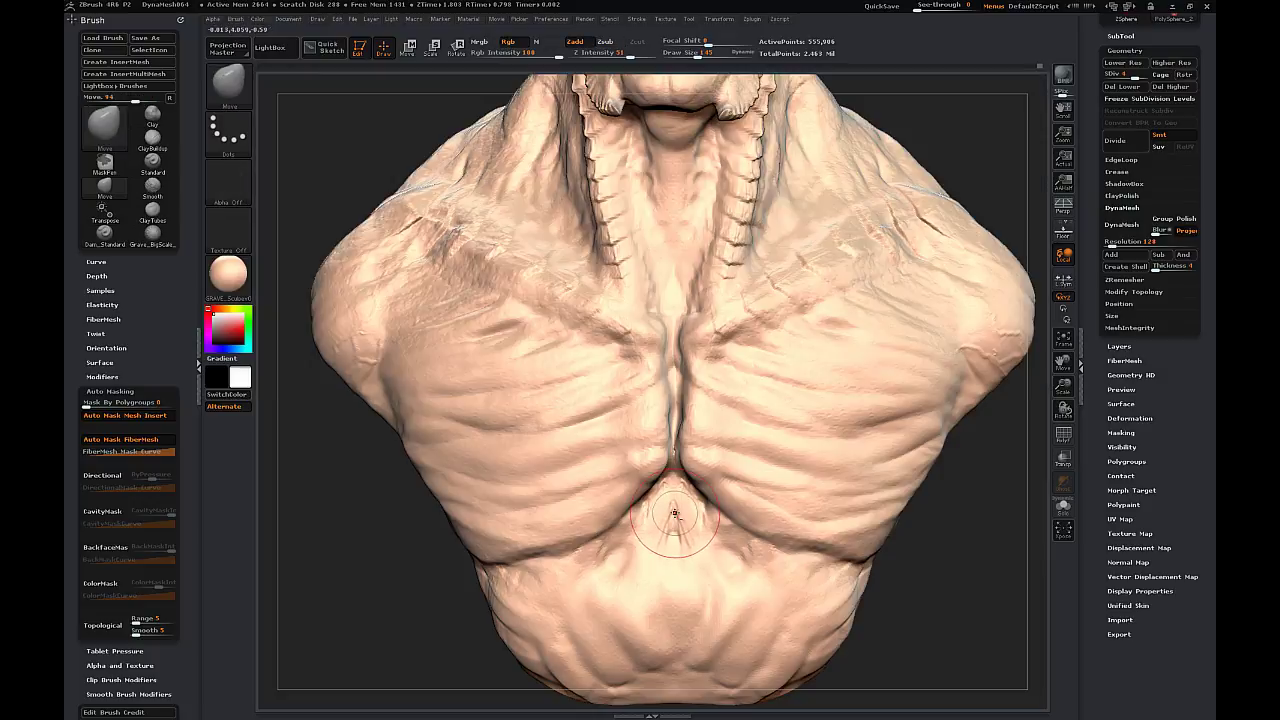
mouse_move(671, 532)
mouse_down()
mouse_move(683, 526)
mouse_move(608, 558)
mouse_up()
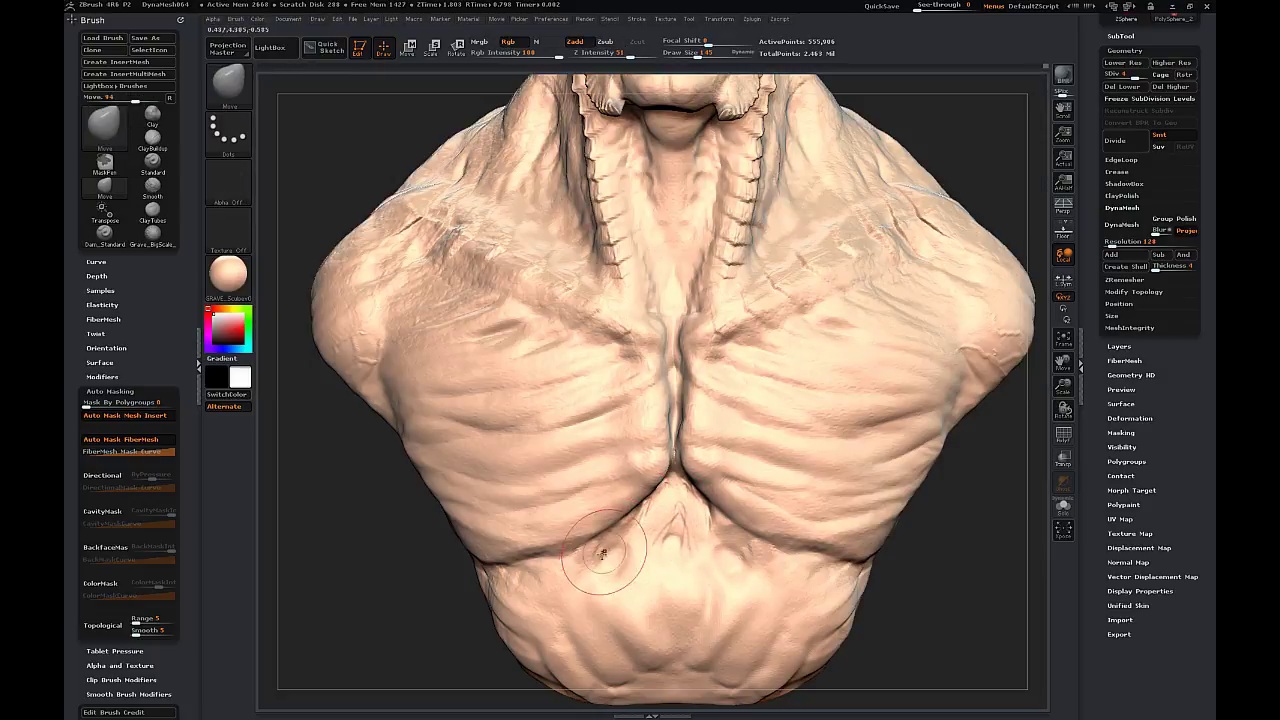
- Deepen the abdominal creases with Dam_Standard at draw size 294 and undo the last stroke across the chest
key(s)
drag(638, 636, 646, 638)
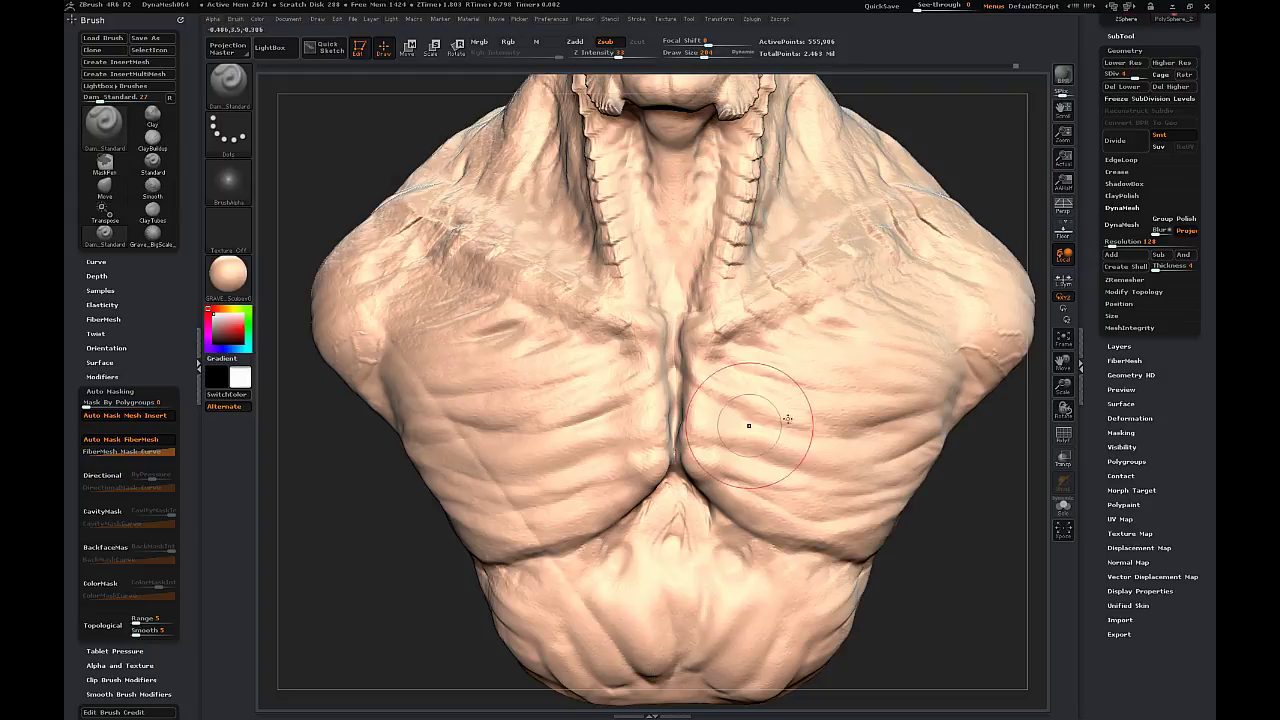
key(ctrl)
key(ctrl+z)
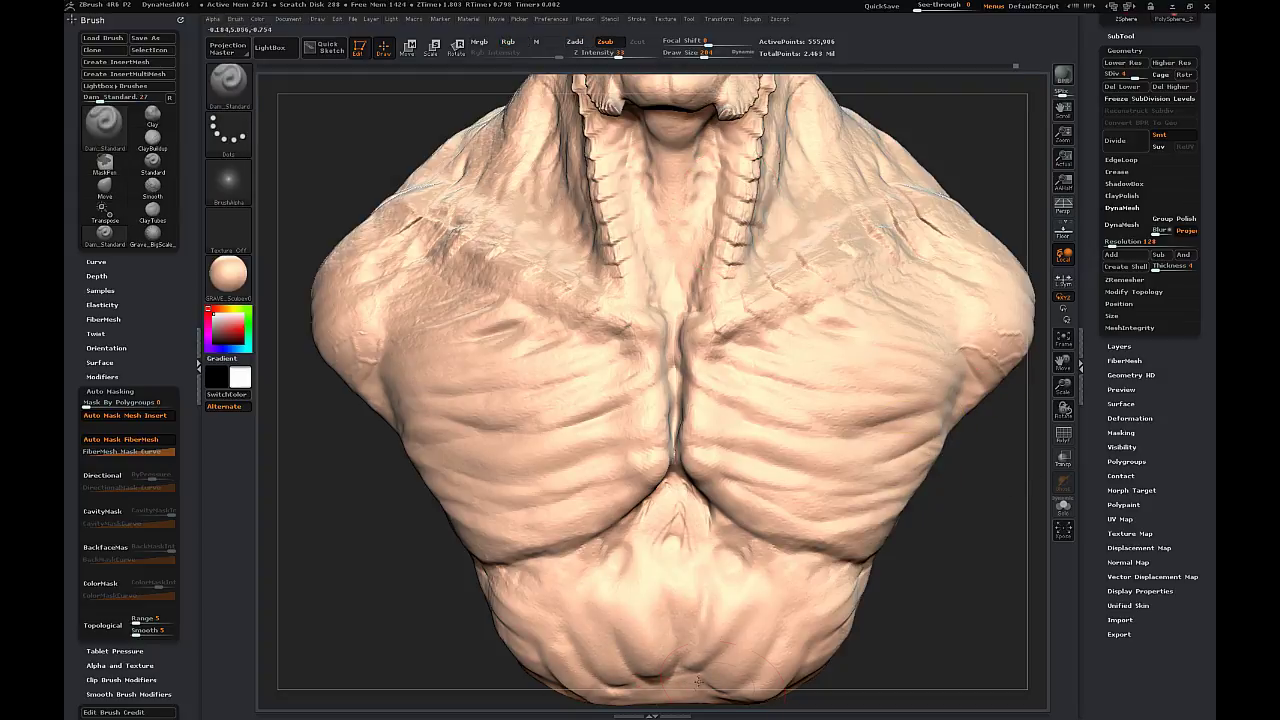
- Push the abdominal folds into shape from both sides with the Move brush at draw size 294
drag(1063, 362, 1063, 226)
drag(892, 437, 985, 368)
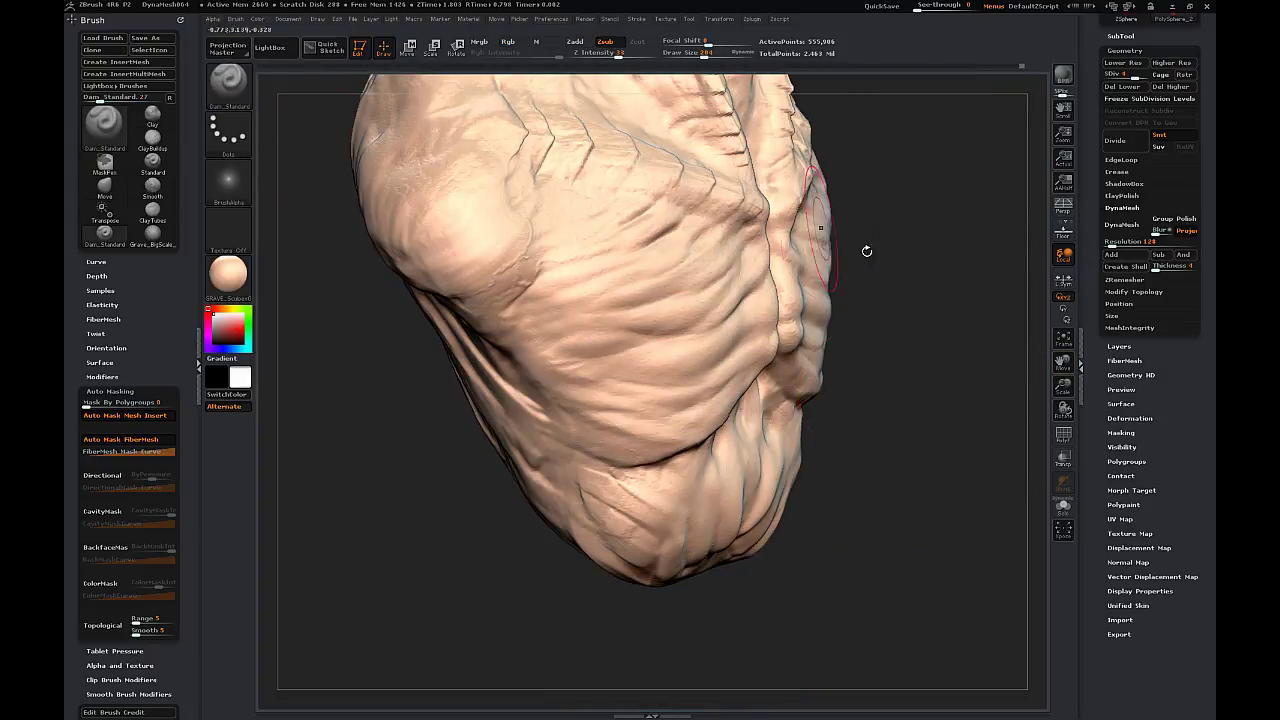
key(b)
key(m)
key(v)
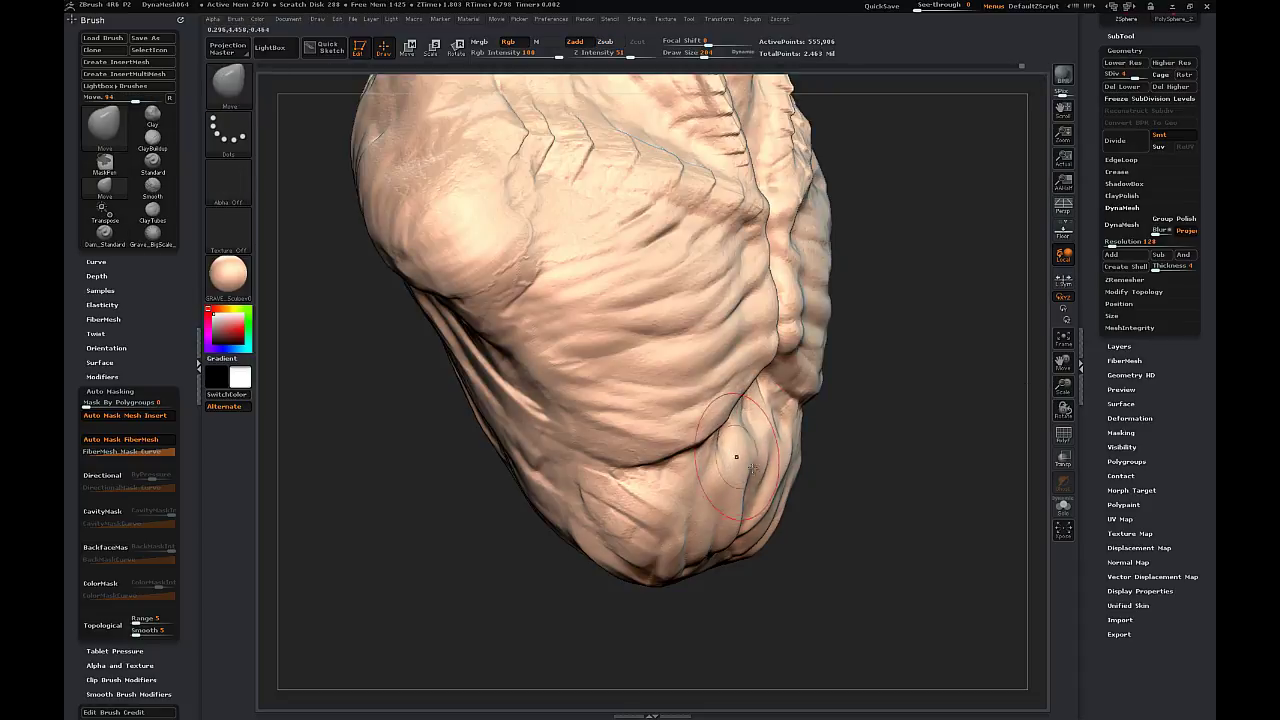
drag(735, 542, 722, 558)
drag(838, 514, 690, 520)
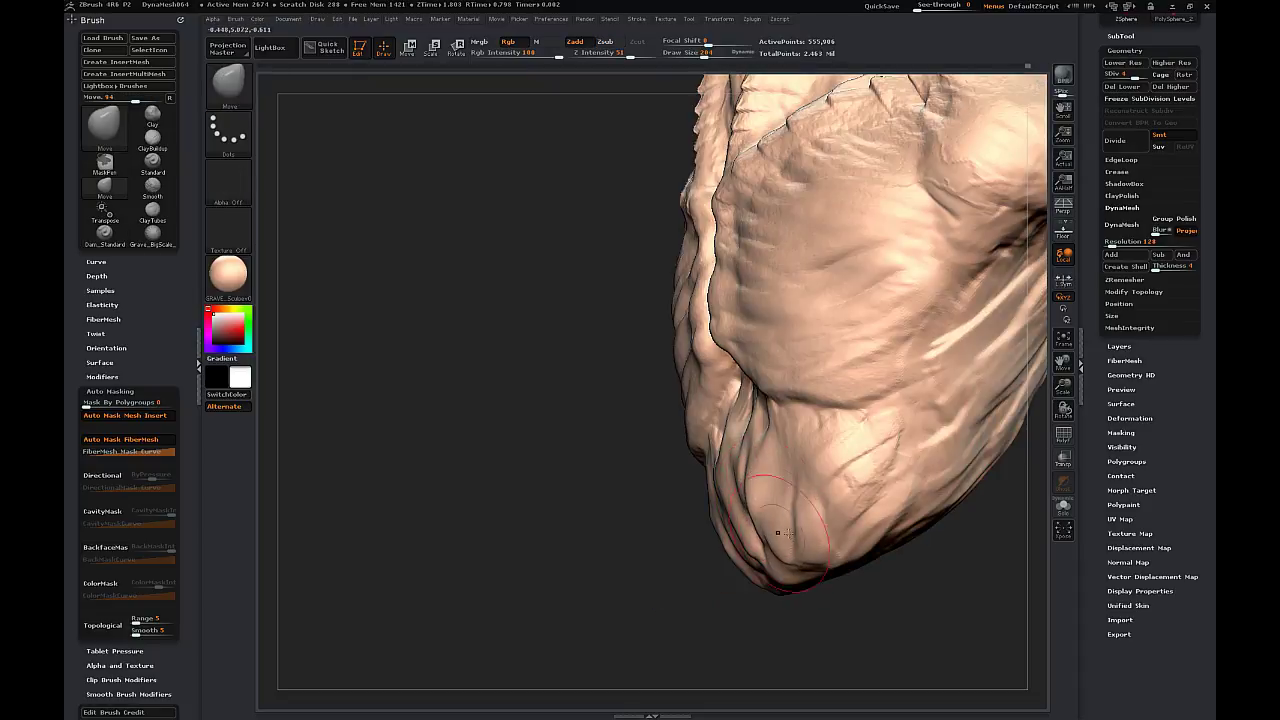
drag(640, 440, 845, 410)
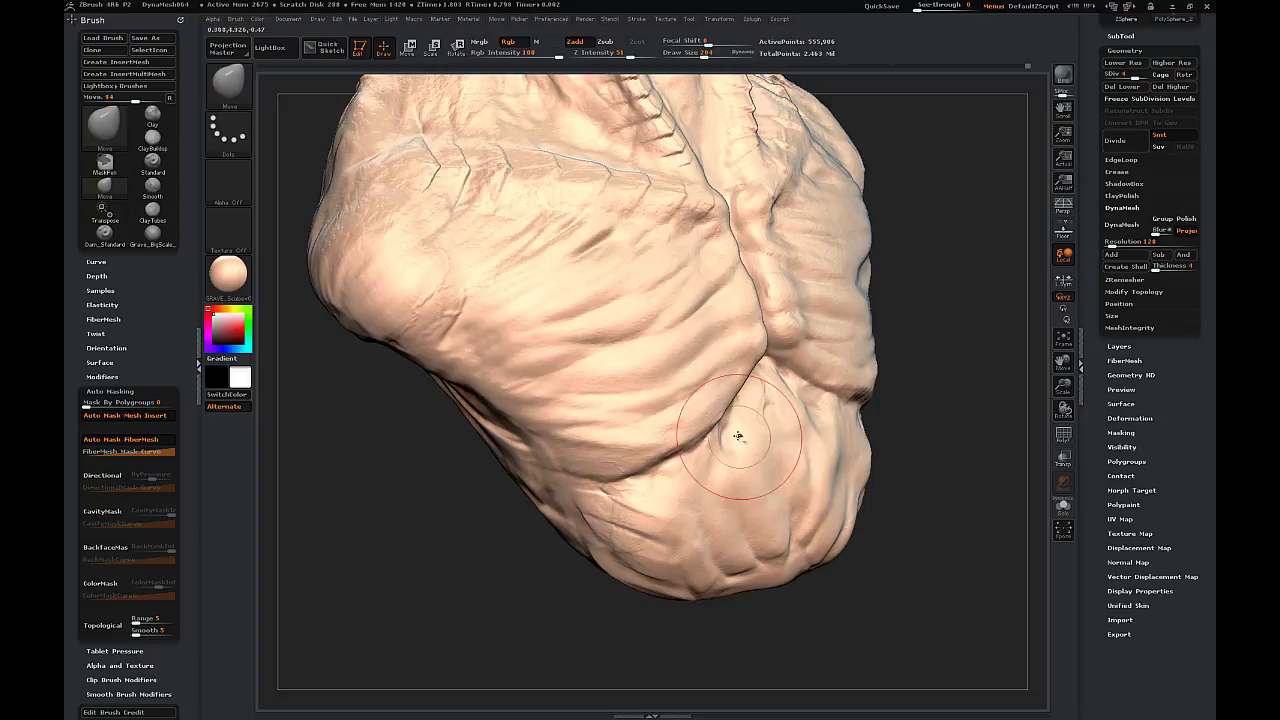
drag(985, 385, 918, 378)
drag(960, 520, 850, 450)
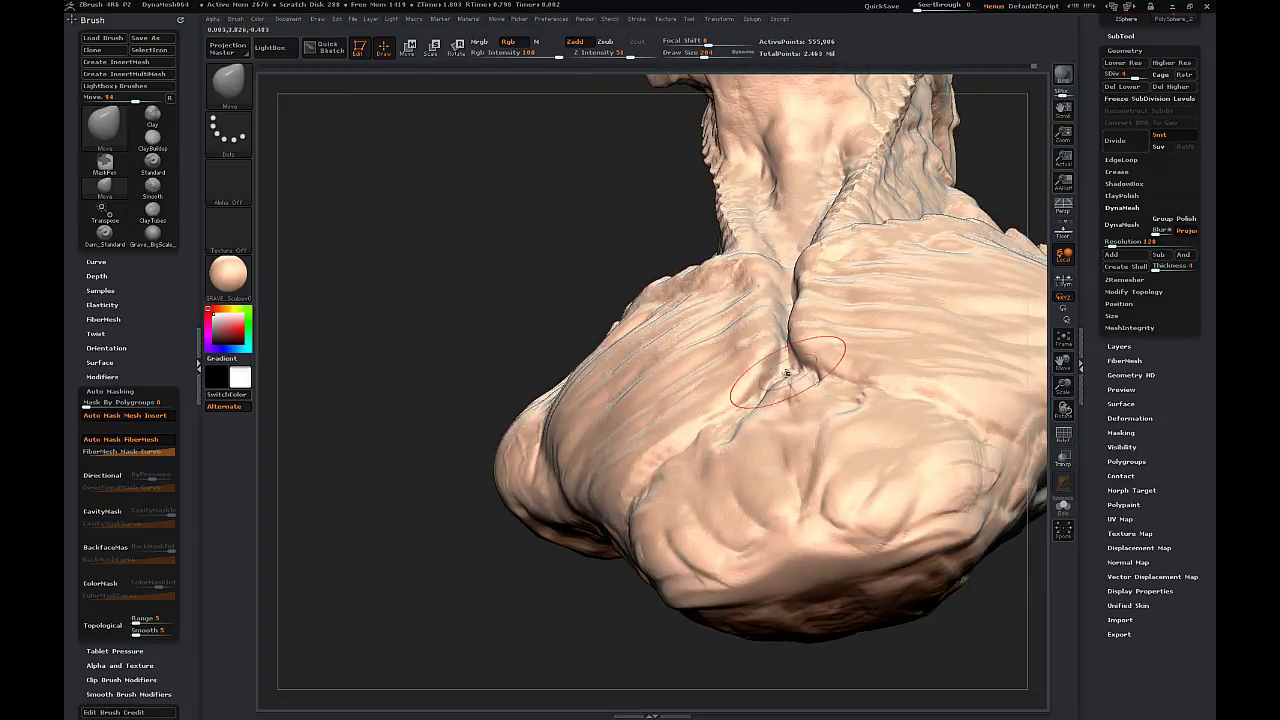
- Adjust the junction between the sternum and the lower pectoral edges with the Move brush, working from below
drag(786, 373, 783, 362)
right_drag(783, 364, 748, 386)
mouse_move(748, 386)
mouse_down()
mouse_move(751, 372)
mouse_move(718, 402)
mouse_up()
drag(450, 390, 609, 303)
drag(940, 420, 800, 400)
drag(400, 500, 600, 400)
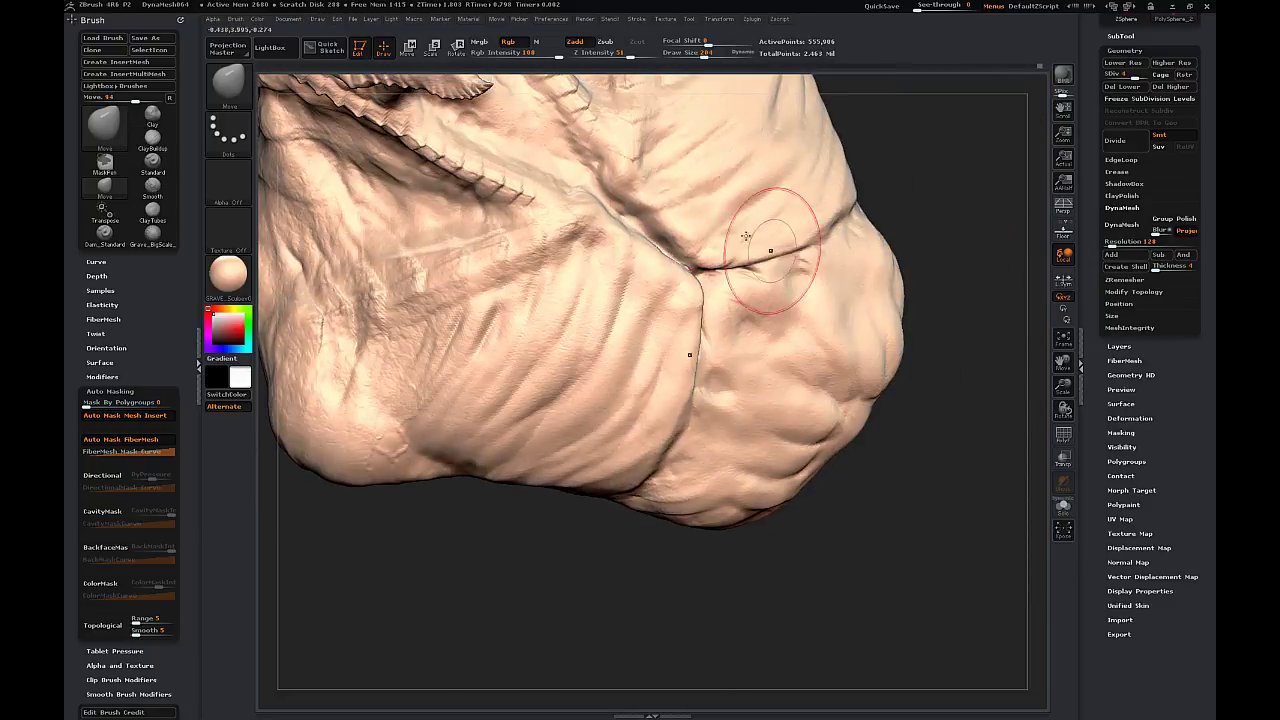
drag(674, 250, 582, 220)
- Enlarge the Move brush and adjust the chest's front profile in a full side view of the bust
mouse_move(938, 160)
mouse_down()
mouse_move(912, 220)
mouse_move(925, 317)
mouse_up()
drag(1063, 386, 1040, 290)
mouse_move(943, 280)
alt+mouse_down()
mouse_move(900, 417)
mouse_move(889, 410)
alt+mouse_up()
drag(1063, 386, 1066, 540)
drag(930, 400, 880, 400)
drag(950, 310, 796, 305)
drag(550, 470, 565, 490)
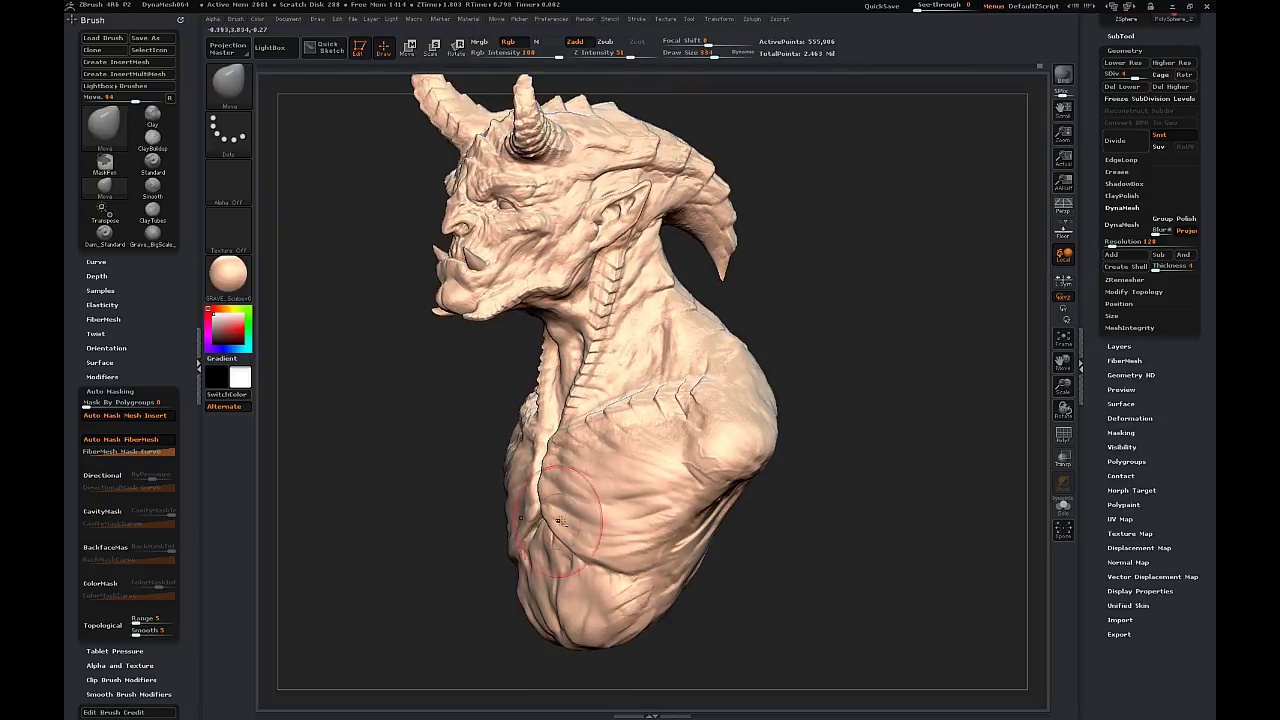
drag(800, 480, 945, 485)
- Build up the top of the sternum between the collarbones with the Clay brush at draw size 97
key(b)
key(c)
key(l)
key(s)
click(513, 458)
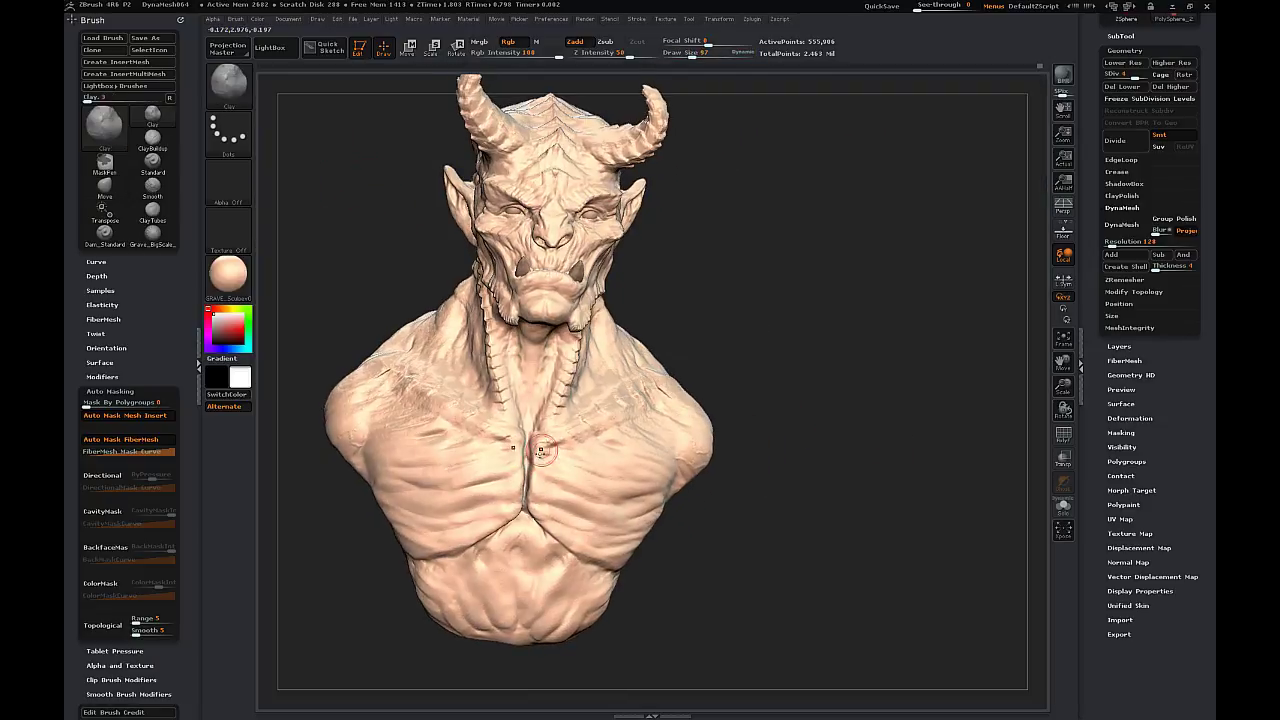
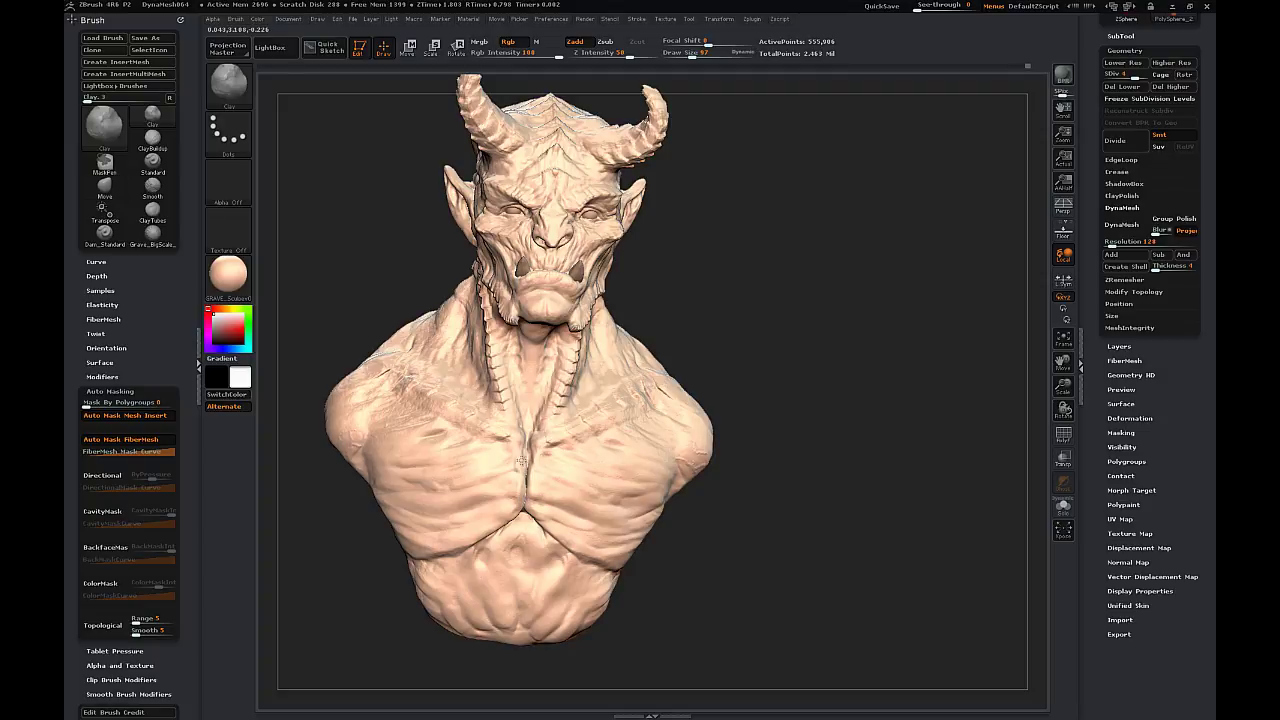
- Drop the bust to subdivision level 2 and smooth the groove along the sternum
drag(856, 326, 721, 332)
key(shift+d)
key(shift+d)
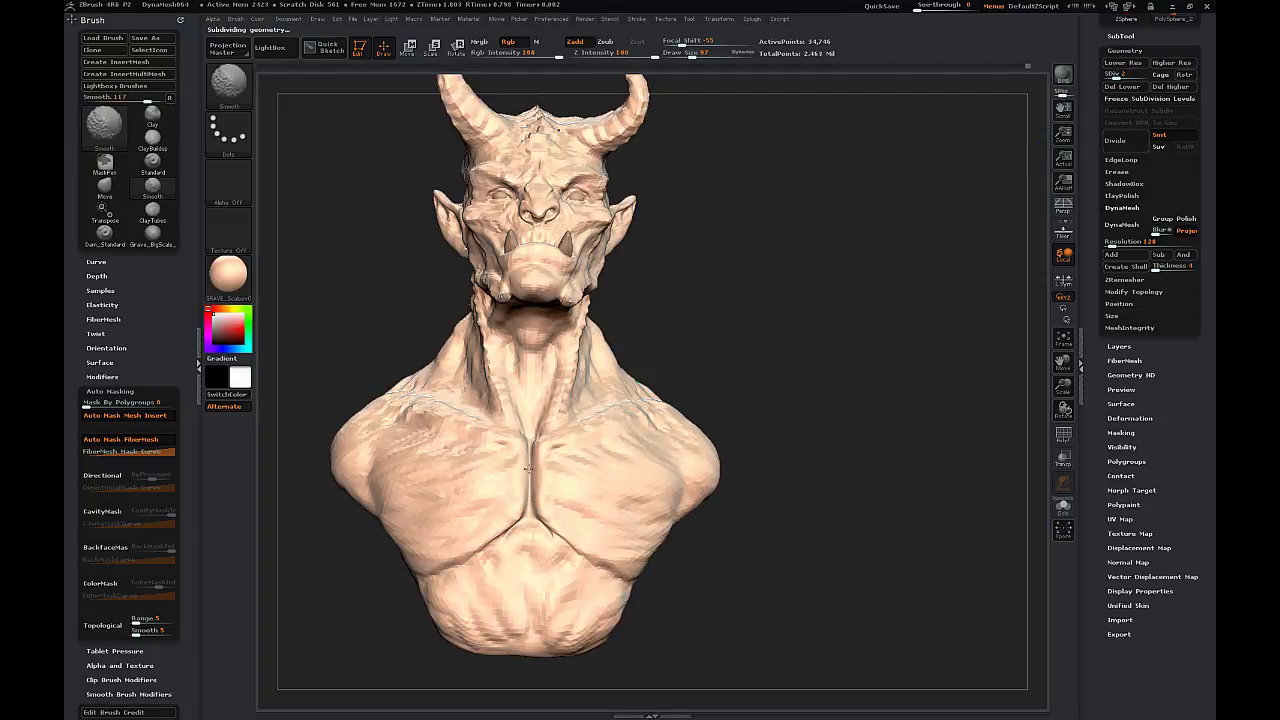
drag(540, 456, 525, 465)
- Build up the inner pectoral edges along the sternum with Clay at level 2, then raise the bust to subdivision level 4
key(b)
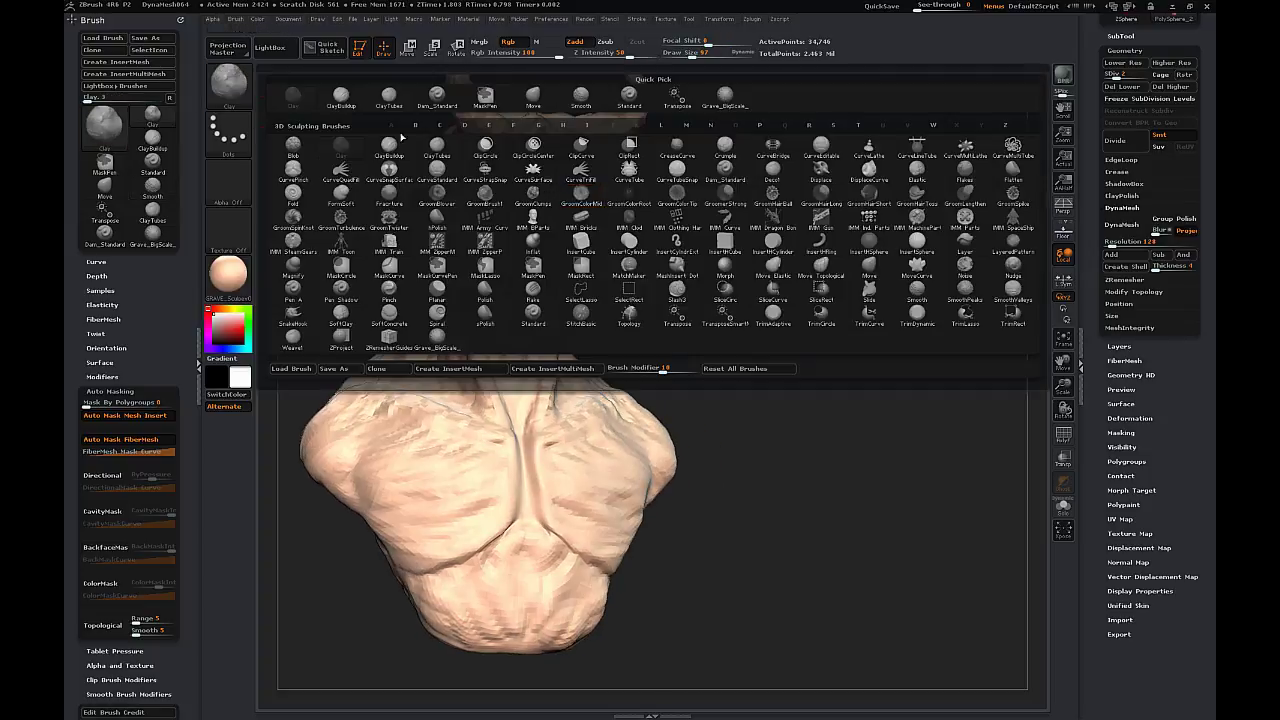
key(c)
key(b)
key(b)
key(c)
key(l)
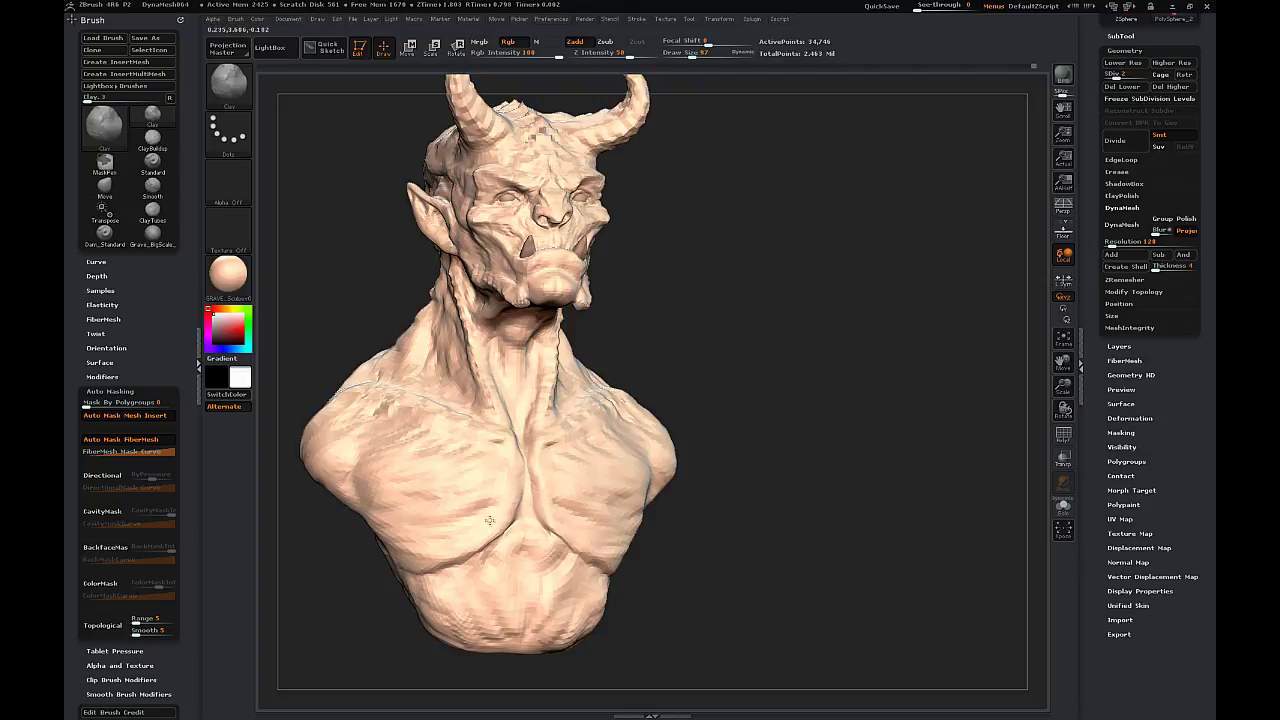
right_drag(560, 497, 548, 461)
key(d)
key(d)
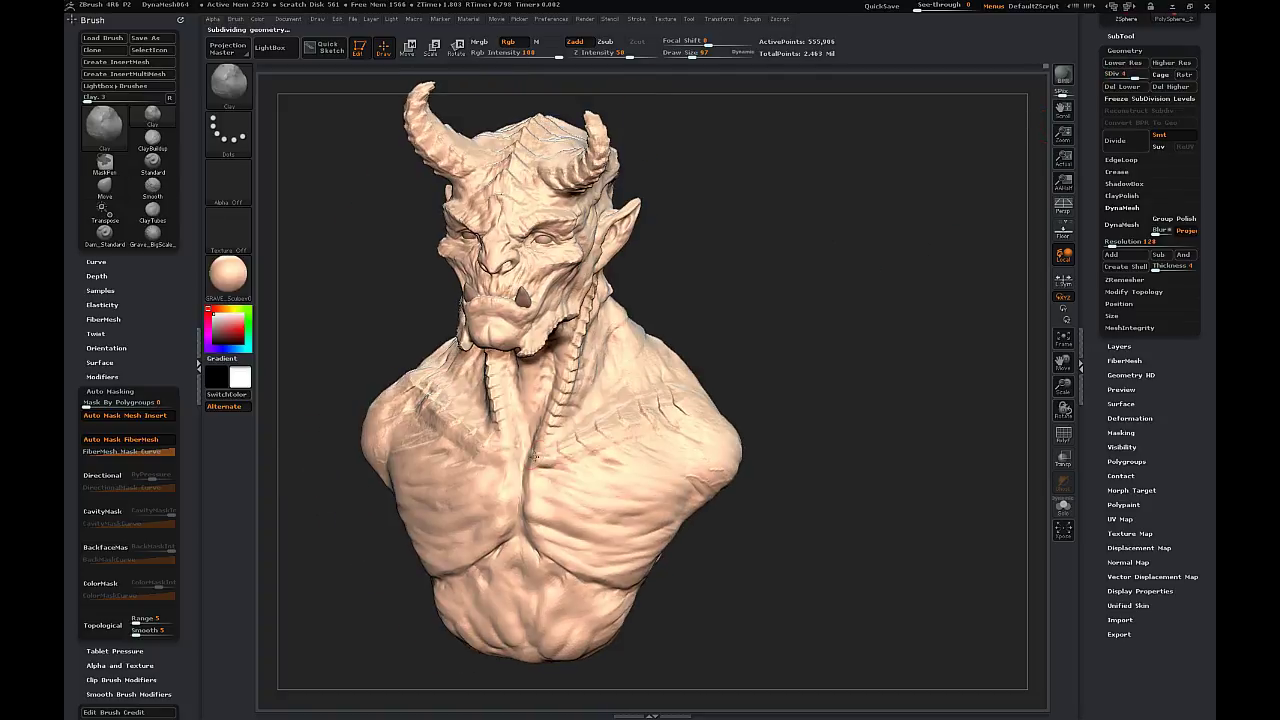
- Refine the inner ends of the collarbones with the Clay brush at subdivision level 4
drag(486, 470, 541, 451)
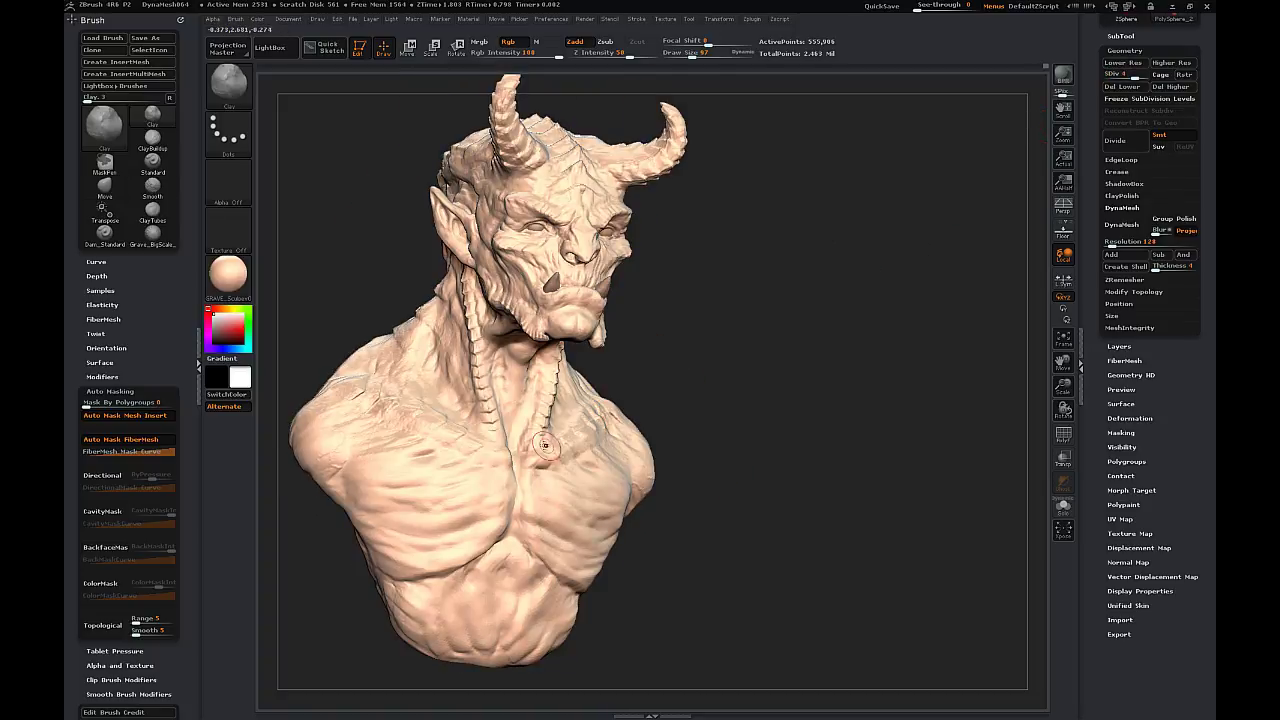
right_drag(502, 437, 542, 468)
mouse_move(826, 300)
mouse_down()
mouse_move(786, 297)
mouse_move(863, 337)
mouse_move(845, 238)
mouse_up()
- Adjust the horn bases above the ears with the Move brush
click(229, 95)
click(600, 196)
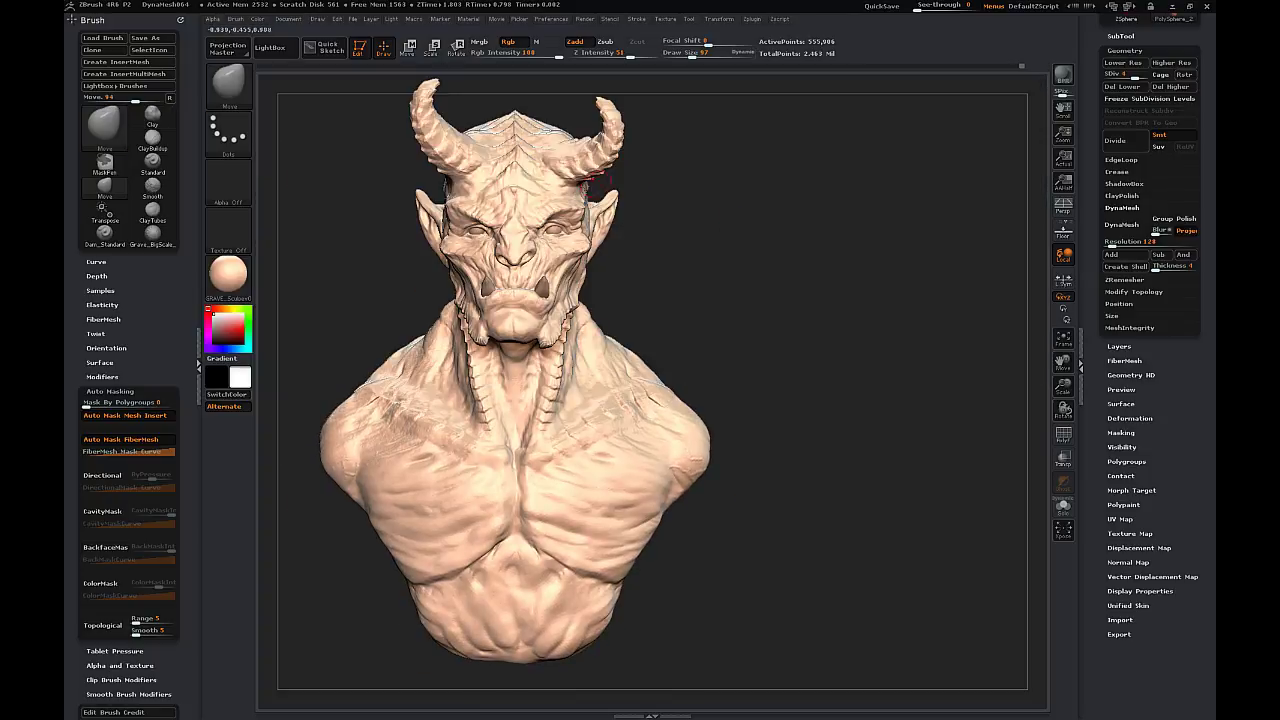
drag(602, 168, 586, 182)
mouse_move(812, 186)
mouse_down()
mouse_move(755, 198)
mouse_move(748, 220)
mouse_up()
- Enlarge the Move brush to draw size 420, reduce it to 191, and adjust the sides of the neck
key(bracketright)
key(bracketright)
drag(385, 115, 393, 116)
mouse_move(500, 112)
mouse_down()
mouse_move(609, 123)
mouse_move(869, 263)
mouse_up()
drag(1064, 362, 1250, 352)
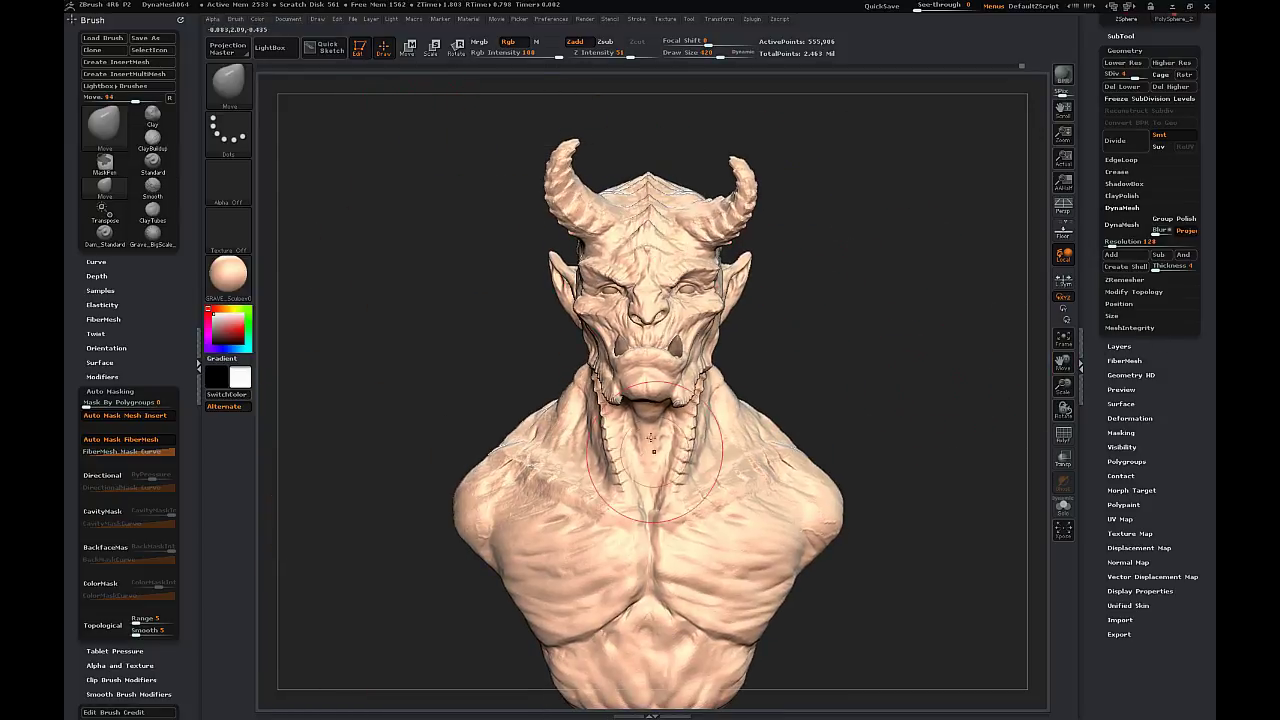
key(s)
drag(747, 270, 730, 270)
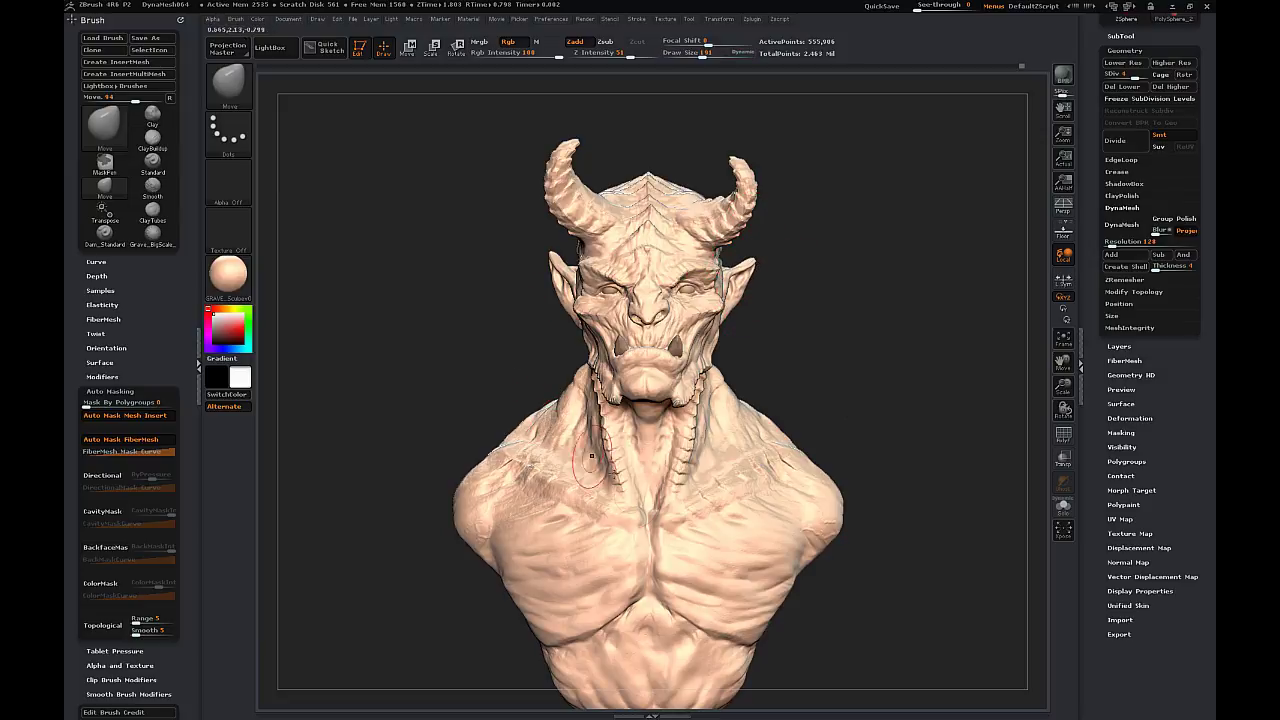
mouse_move(935, 216)
mouse_down()
mouse_move(869, 220)
mouse_move(988, 258)
mouse_up()
- Make the tusks the active subtool, divide them to subdivision level 2 and frame them in close-up
click(1122, 36)
click(1122, 120)
click(1125, 493)
click(1125, 140)
drag(1063, 386, 1063, 458)
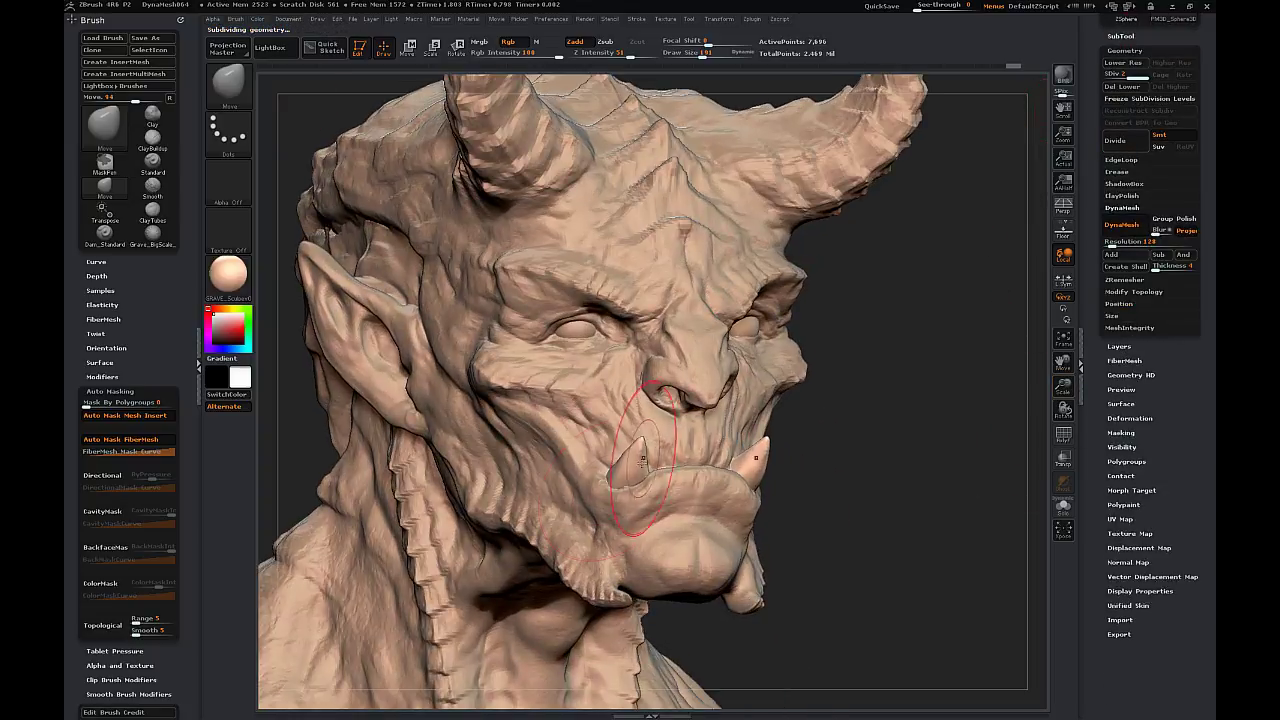
- Shape the tusks with the Move brush and flatten their surfaces with the hPolish brush
key(s)
drag(648, 442, 637, 442)
click(230, 88)
click(742, 200)
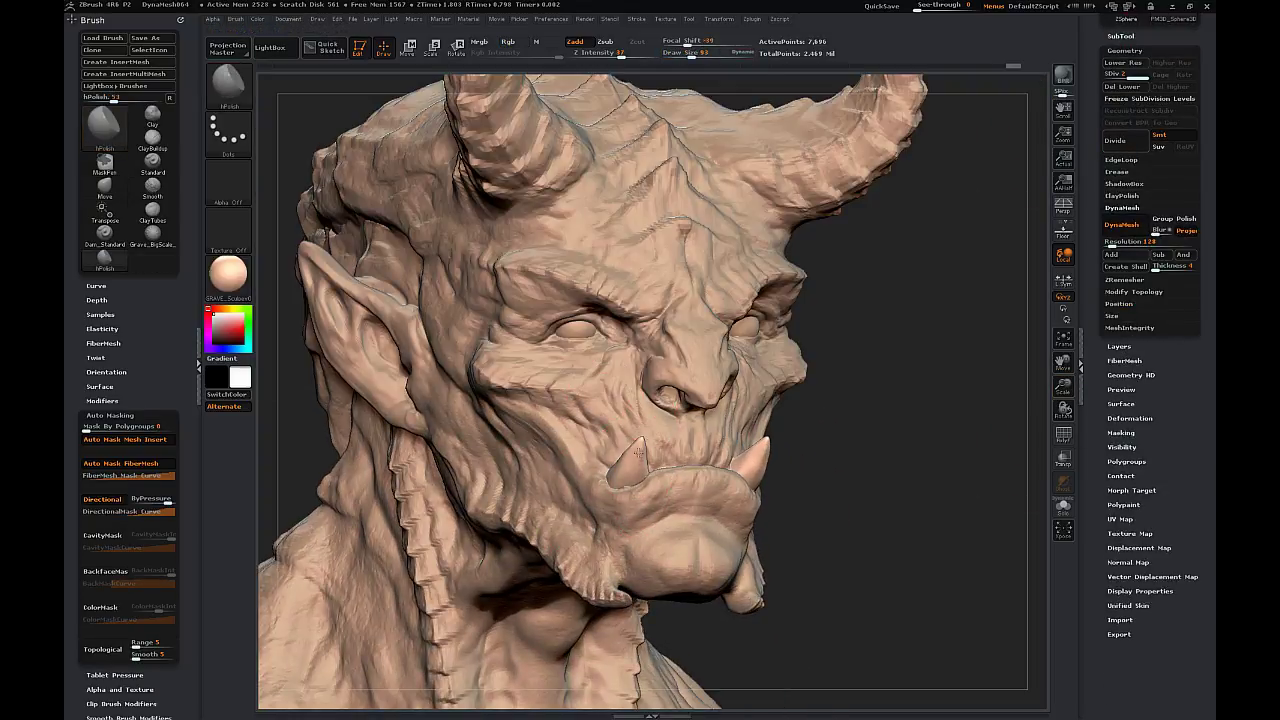
drag(872, 397, 810, 467)
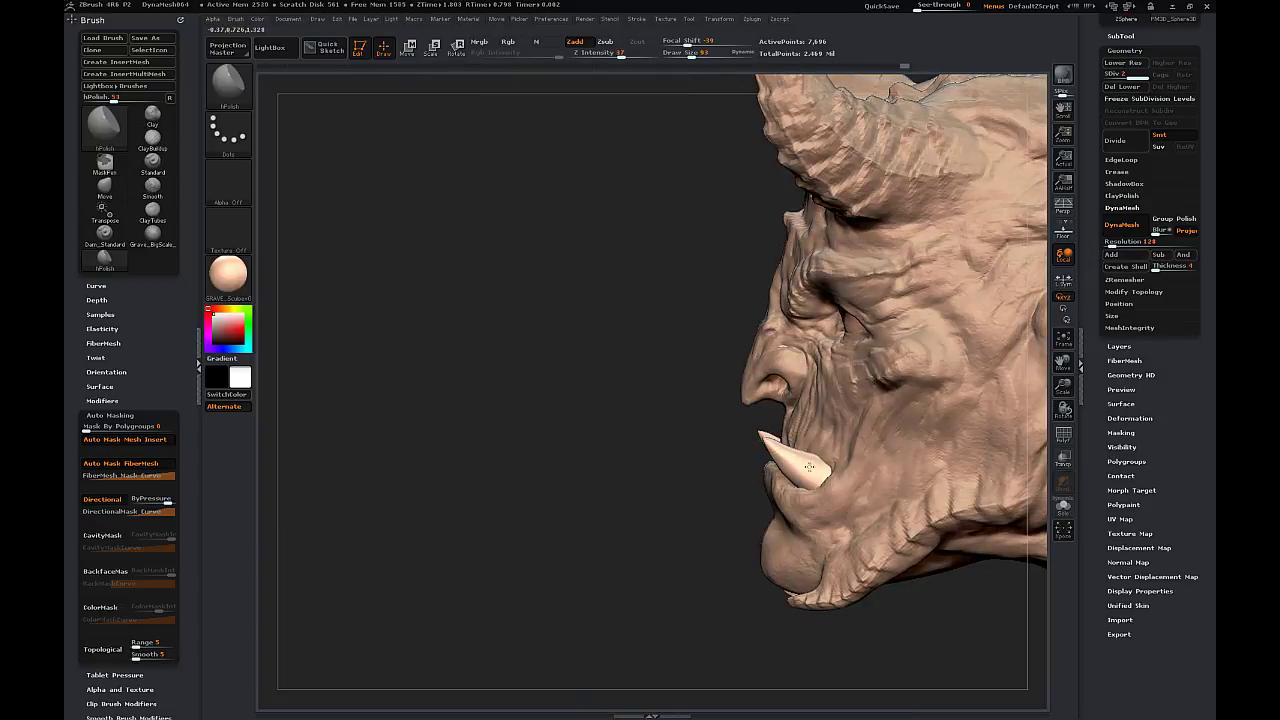
mouse_move(625, 398)
mouse_down()
mouse_move(797, 447)
mouse_move(1048, 304)
mouse_up()
- Make the bust the active subtool and lower it to subdivision level 1
mouse_move(1064, 386)
mouse_down()
mouse_move(1040, 397)
mouse_move(967, 329)
mouse_move(916, 366)
mouse_up()
click(1120, 37)
click(1120, 60)
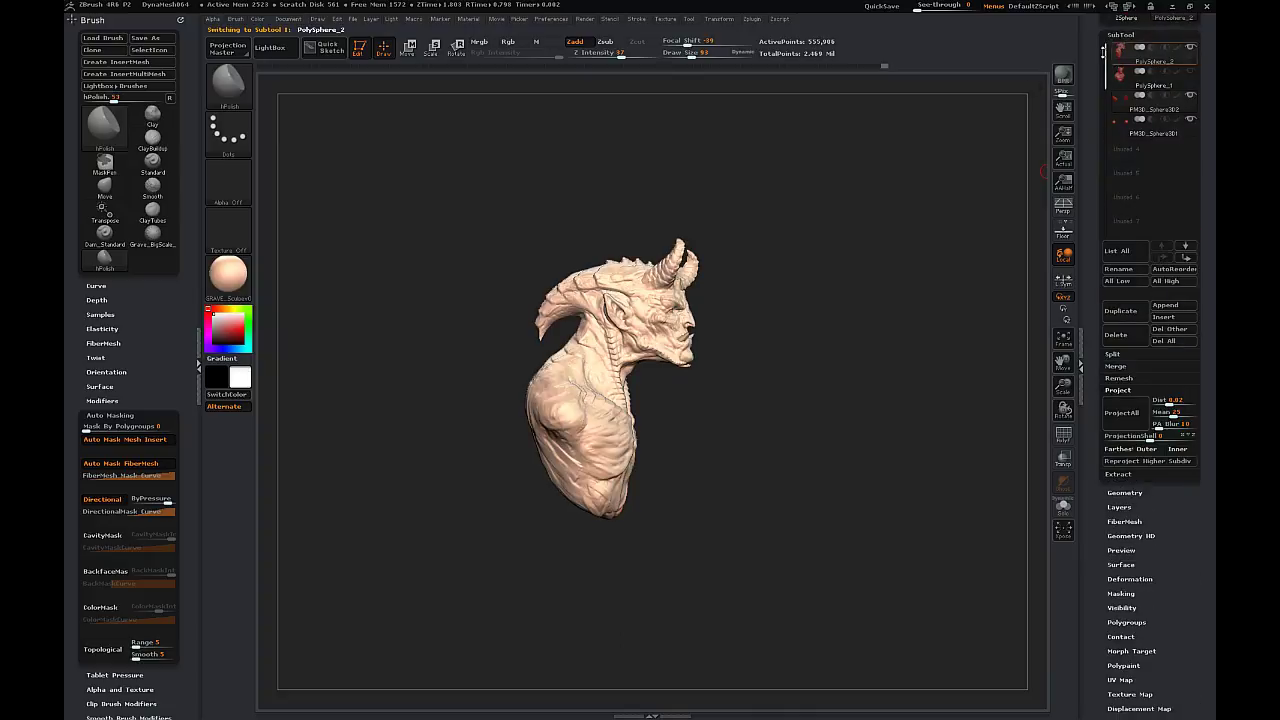
click(1125, 493)
drag(1130, 74, 1043, 94)
- Adjust the proportions of the head and its swept-back crest with the Move brush at draw size 547
key(b)
key(m)
key(v)
key(s)
drag(614, 271, 654, 275)
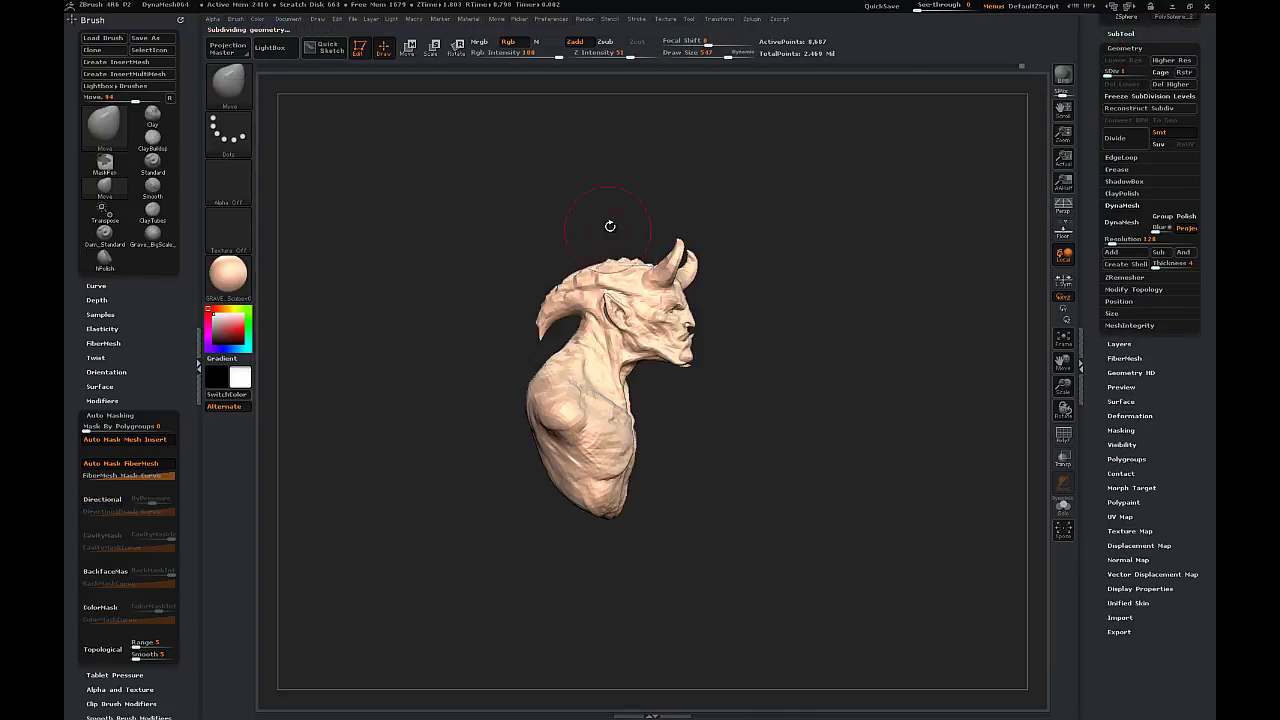
drag(609, 226, 590, 228)
drag(622, 272, 616, 256)
mouse_move(635, 190)
mouse_down()
mouse_move(657, 186)
mouse_move(628, 191)
mouse_up()
drag(610, 262, 610, 251)
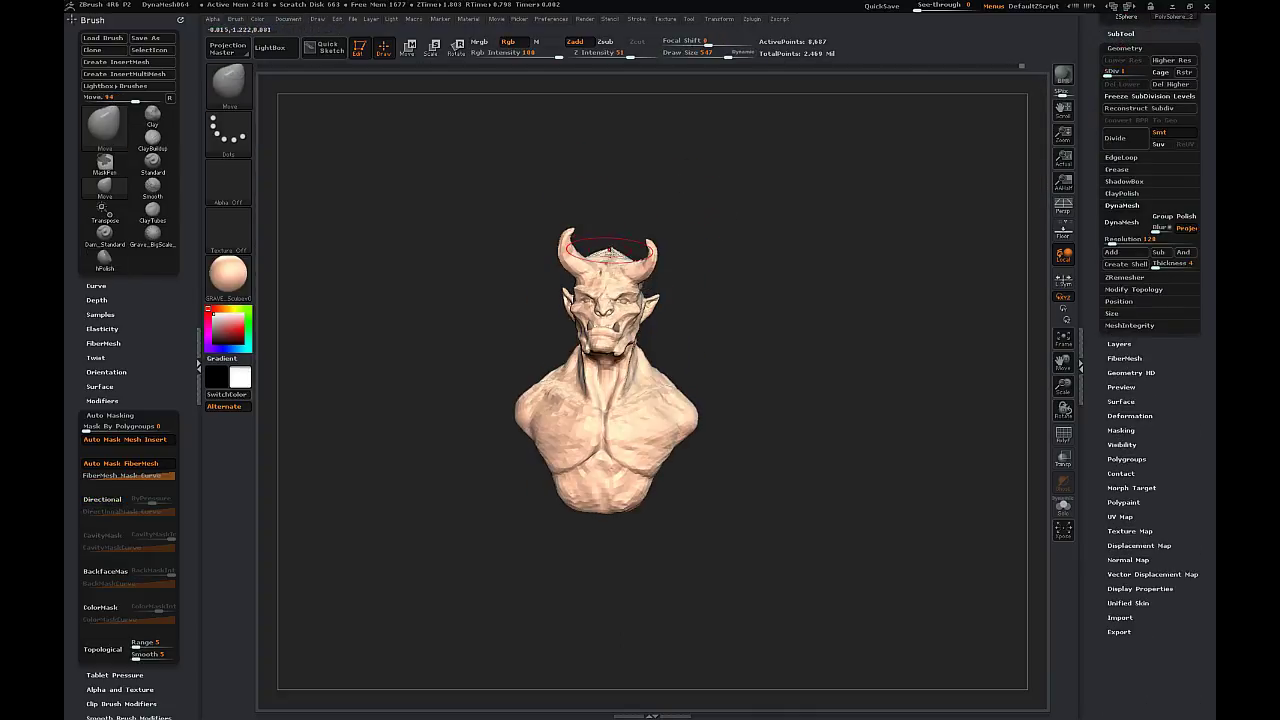
drag(652, 200, 738, 189)
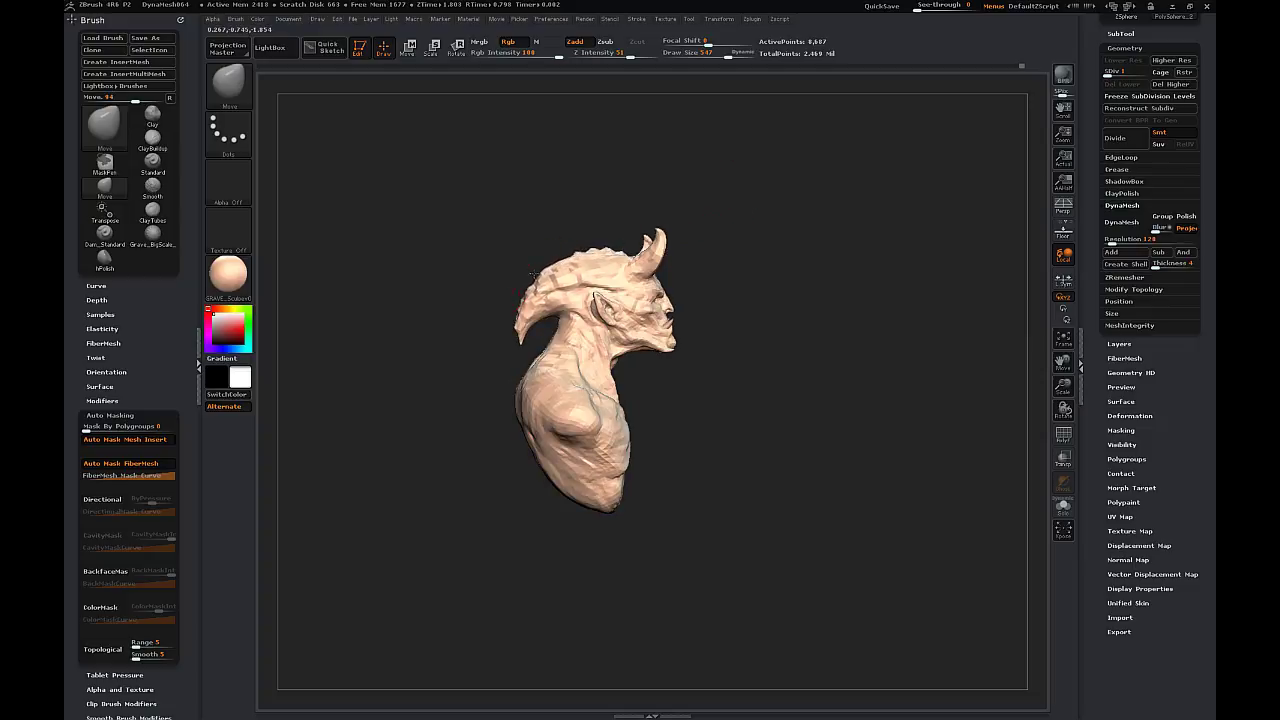
mouse_move(534, 240)
mouse_down()
mouse_move(515, 221)
mouse_move(405, 215)
mouse_up()
drag(550, 206, 637, 212)
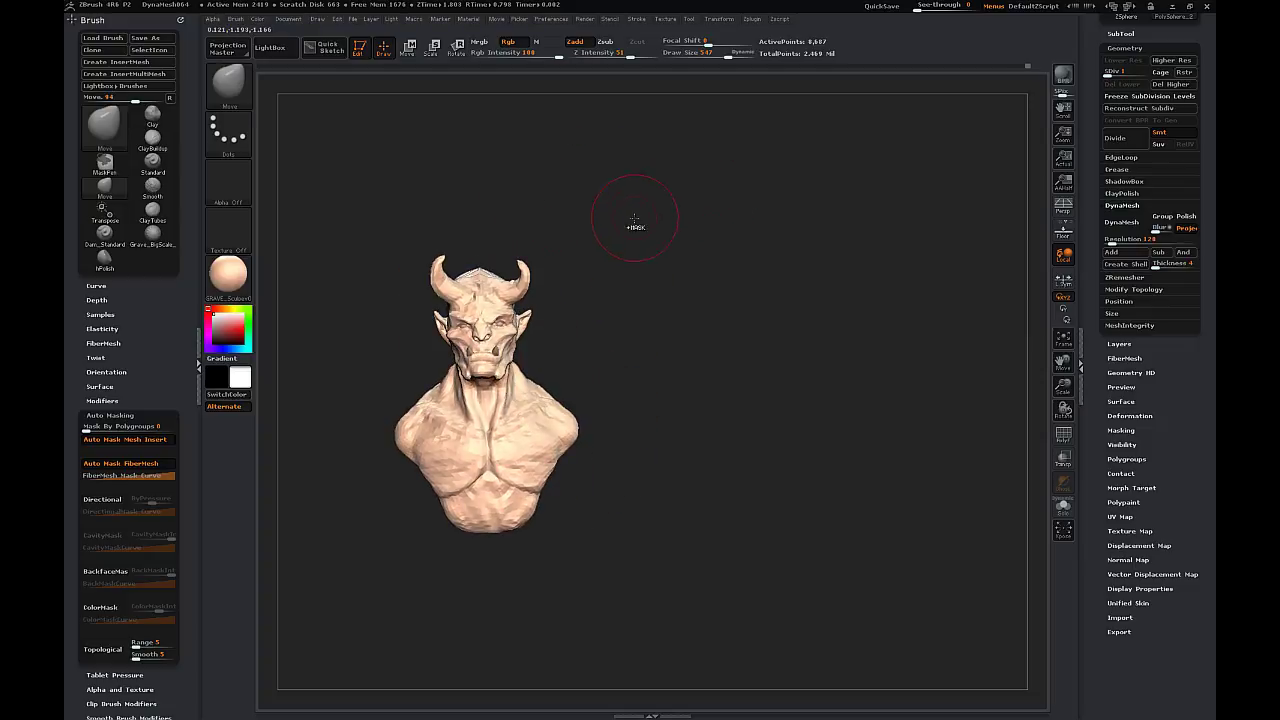
- Raise the bust back to subdivision level 4 and frame it larger in side view
key(ctrl+d)
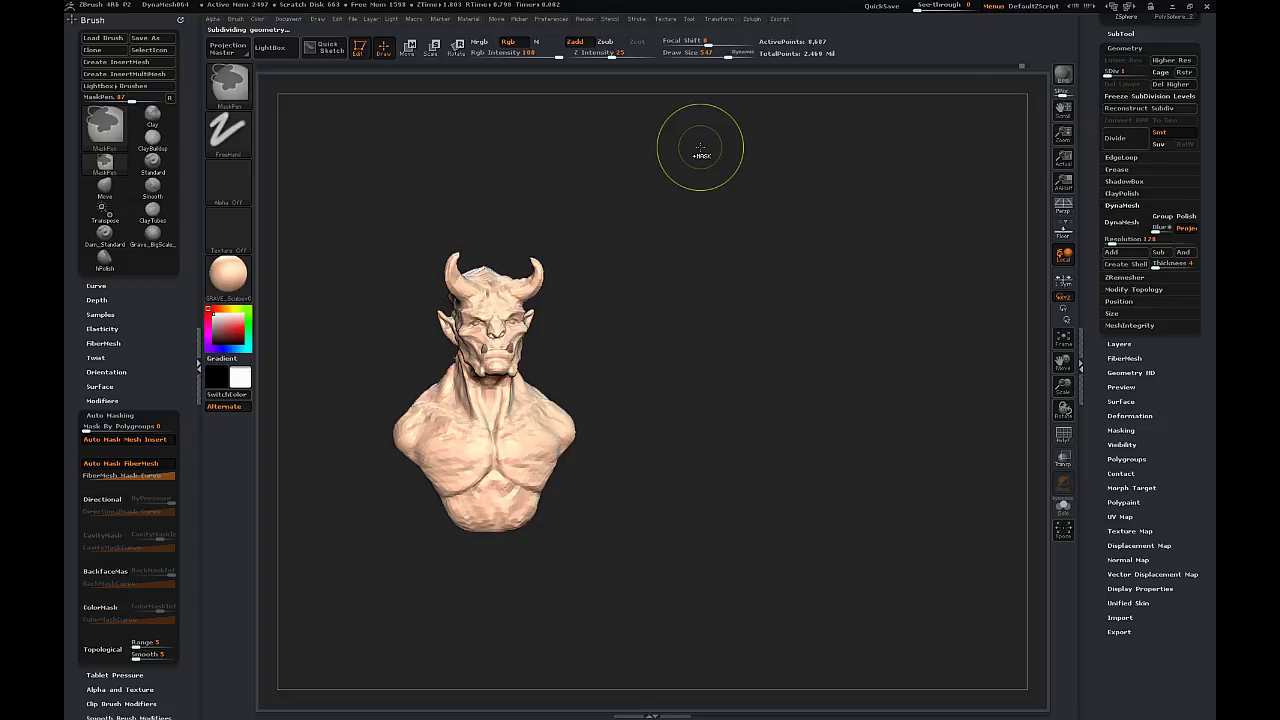
key(ctrl+d)
key(ctrl+d)
mouse_move(847, 317)
mouse_down()
mouse_move(925, 317)
mouse_move(963, 414)
mouse_move(985, 412)
mouse_up()
- Set up the Standard brush with a bumpy skin alpha, Spray stroke and draw size 76, and raise the bust to subdivision level 5
click(231, 86)
click(629, 95)
click(225, 181)
click(608, 360)
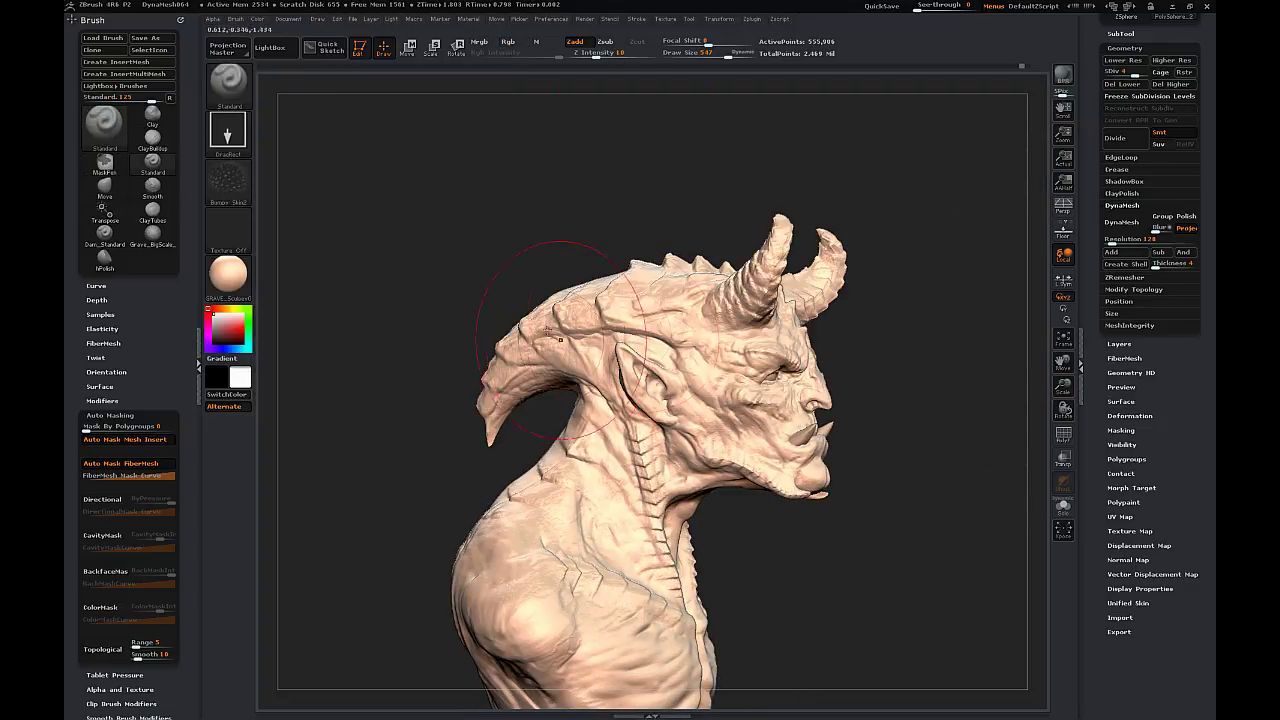
click(687, 55)
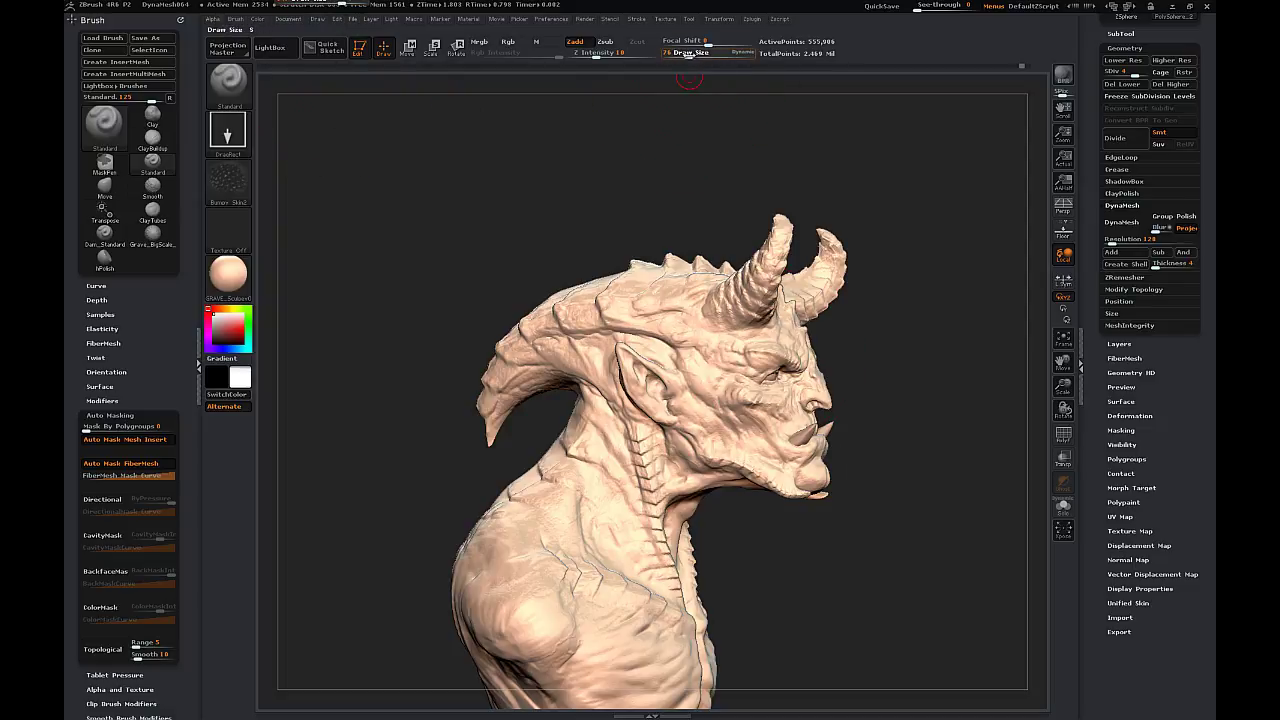
click(228, 130)
click(484, 145)
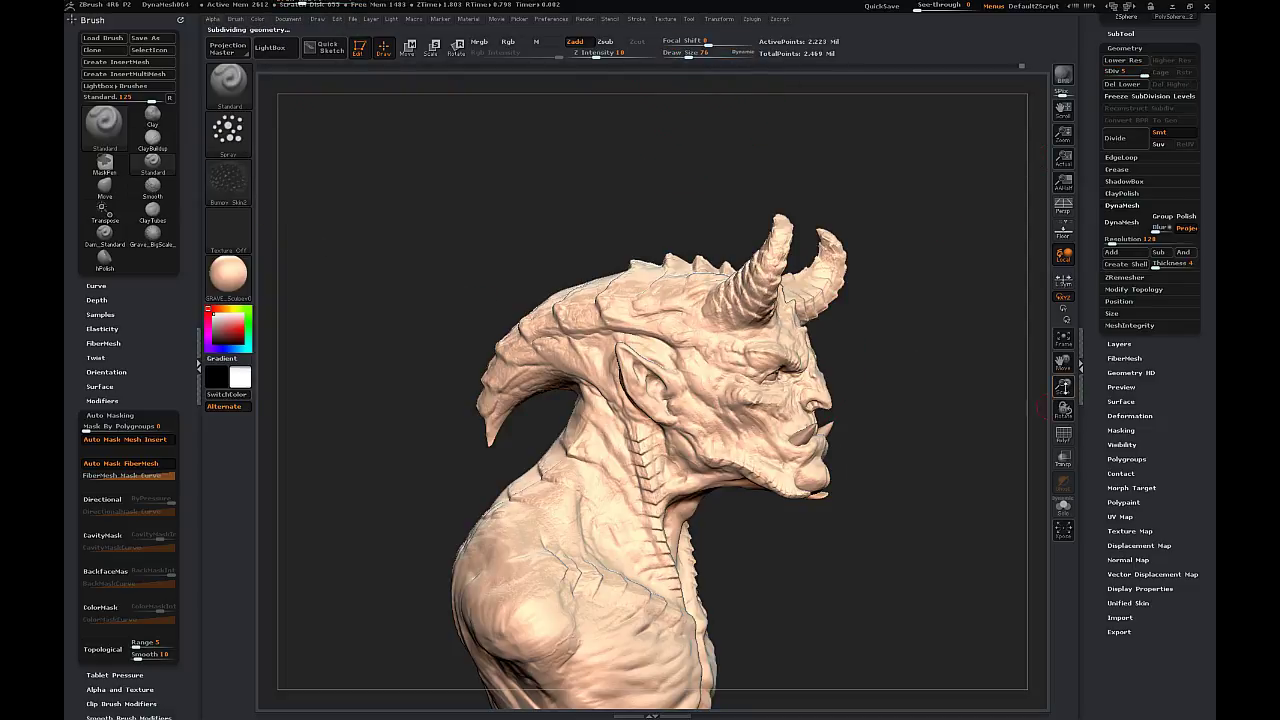
- Spray skin texture across the upper chest, collarbones and shoulders
drag(1065, 387, 1064, 430)
drag(1063, 363, 1045, 200)
drag(951, 420, 720, 455)
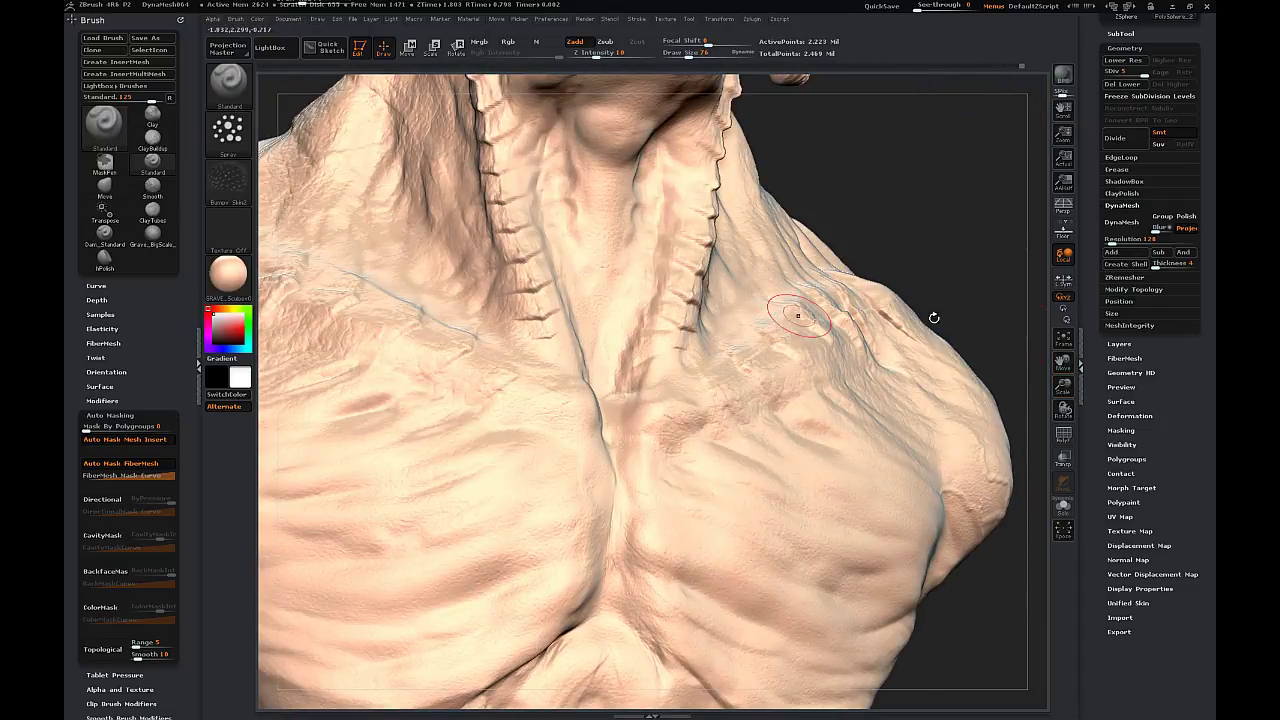
alt+drag(934, 318, 1213, 349)
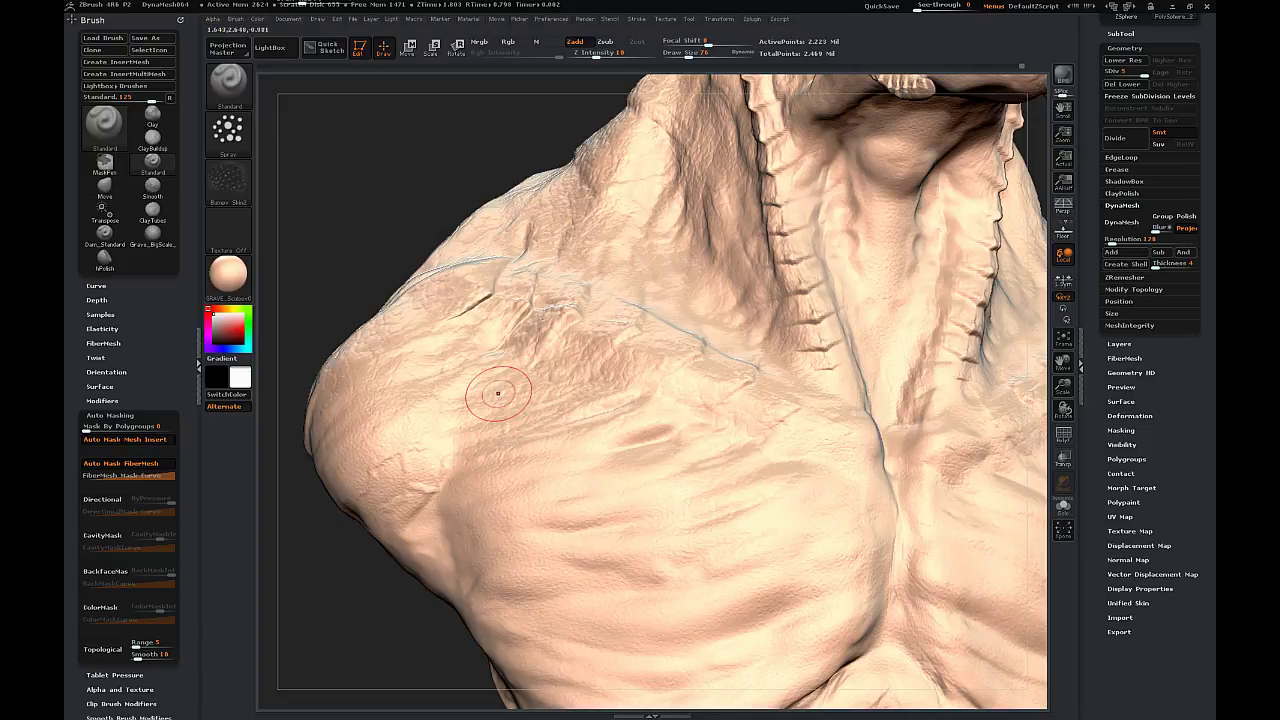
mouse_move(388, 235)
mouse_down()
mouse_move(369, 220)
mouse_move(386, 222)
mouse_up()
drag(351, 183, 249, 151)
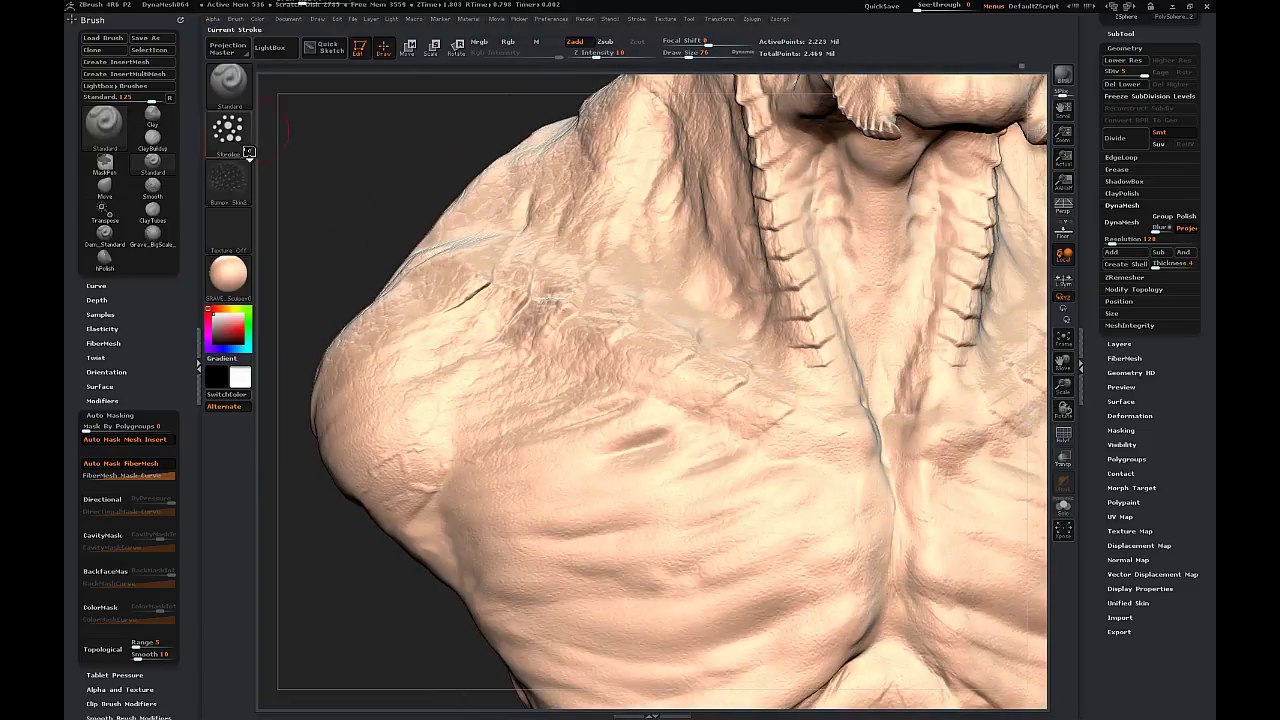
mouse_move(1063, 387)
mouse_down()
mouse_move(992, 368)
mouse_move(445, 477)
mouse_up()
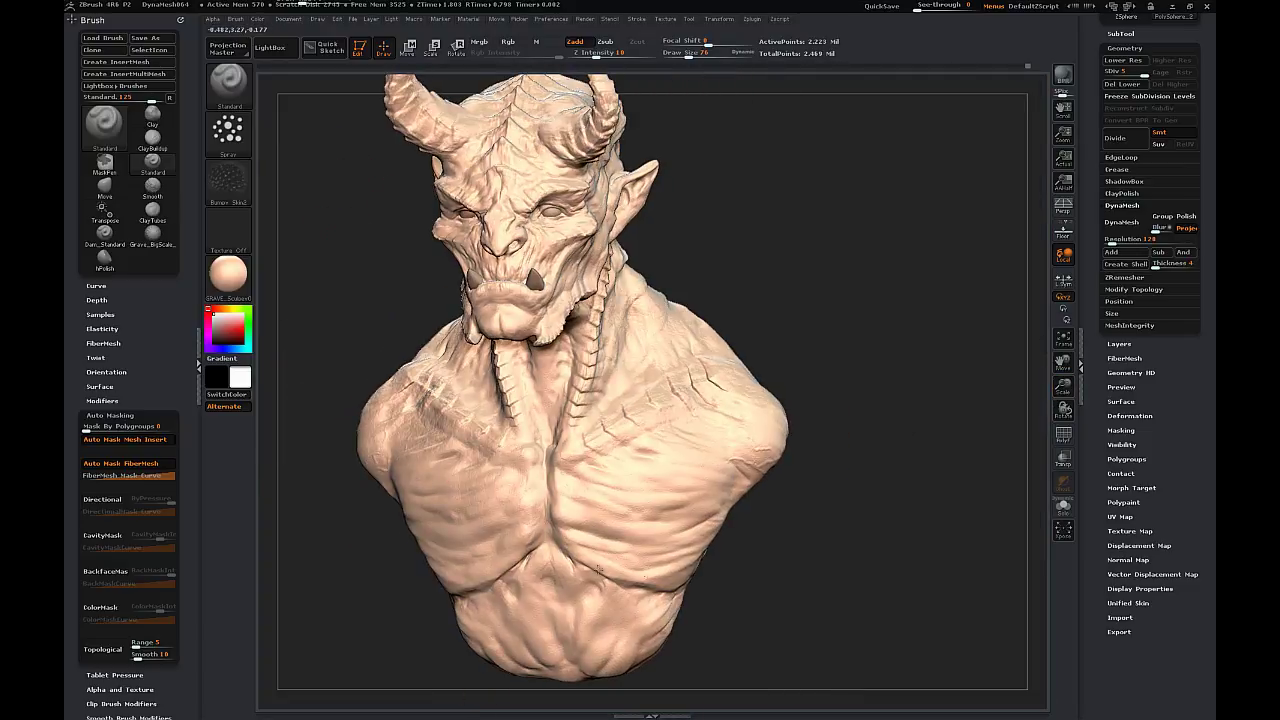
- Spray skin texture over the back, the outer shoulders and the neck
drag(774, 258, 876, 374)
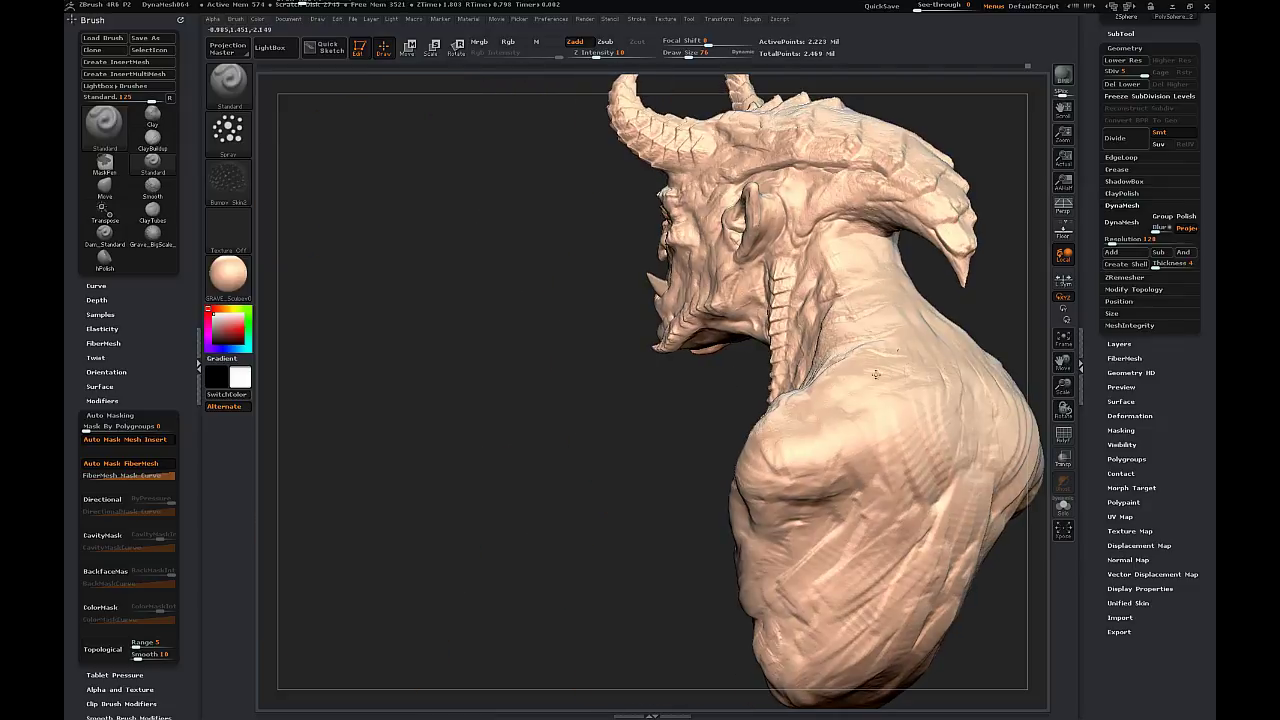
drag(512, 362, 774, 264)
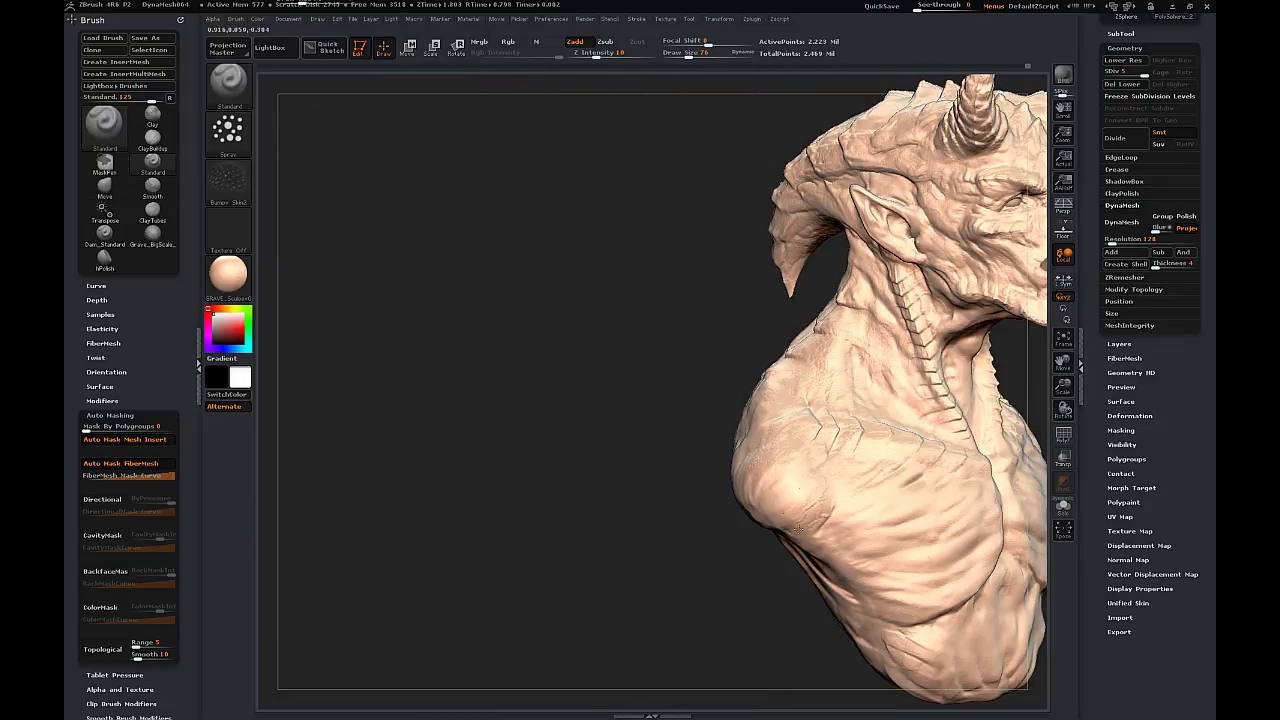
drag(741, 323, 928, 317)
drag(1063, 384, 925, 480)
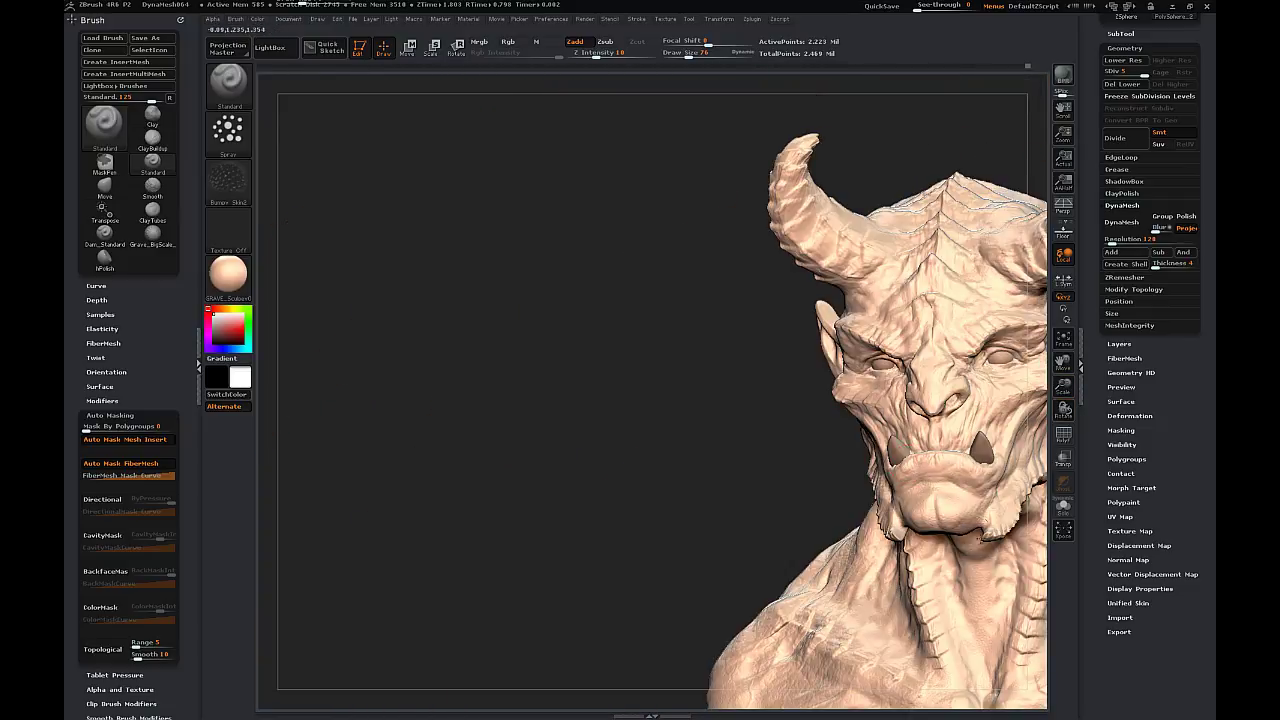
drag(981, 538, 1025, 575)
- Raise the brush's Z Intensity to 28 and spray skin texture over the chin, jaw and throat
drag(1063, 386, 1060, 440)
drag(596, 55, 614, 55)
drag(828, 527, 940, 545)
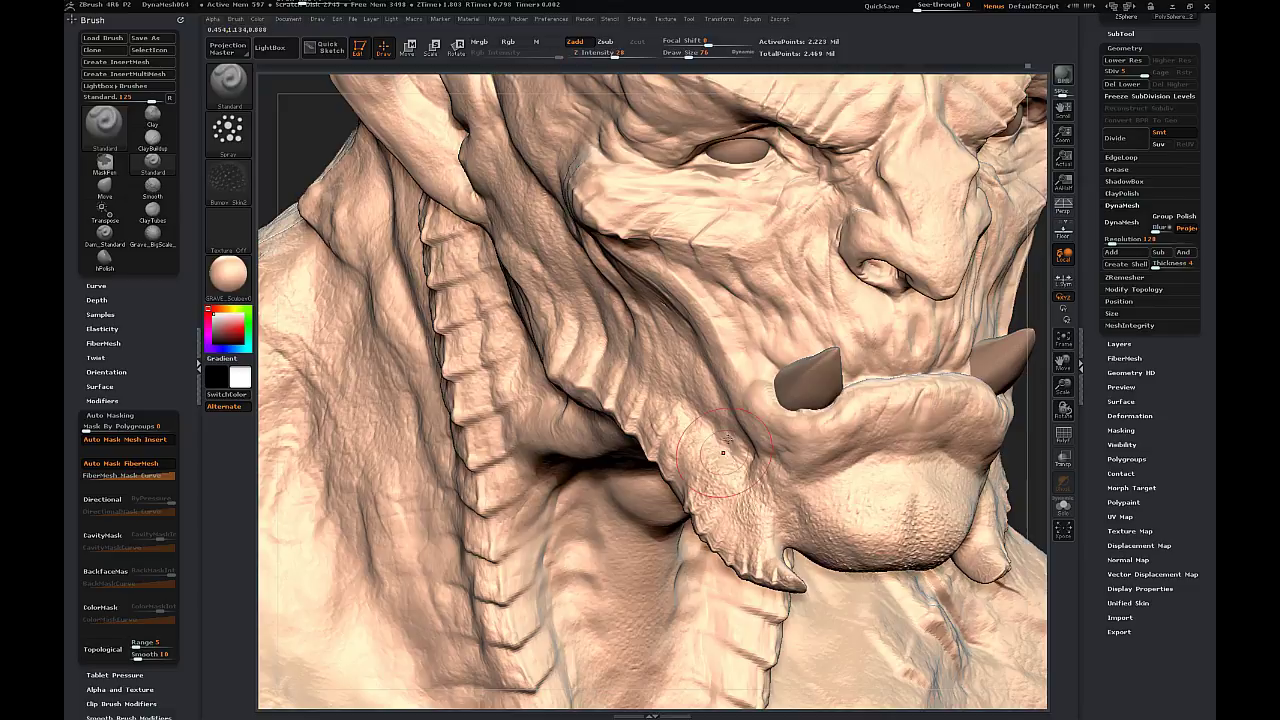
drag(723, 453, 744, 494)
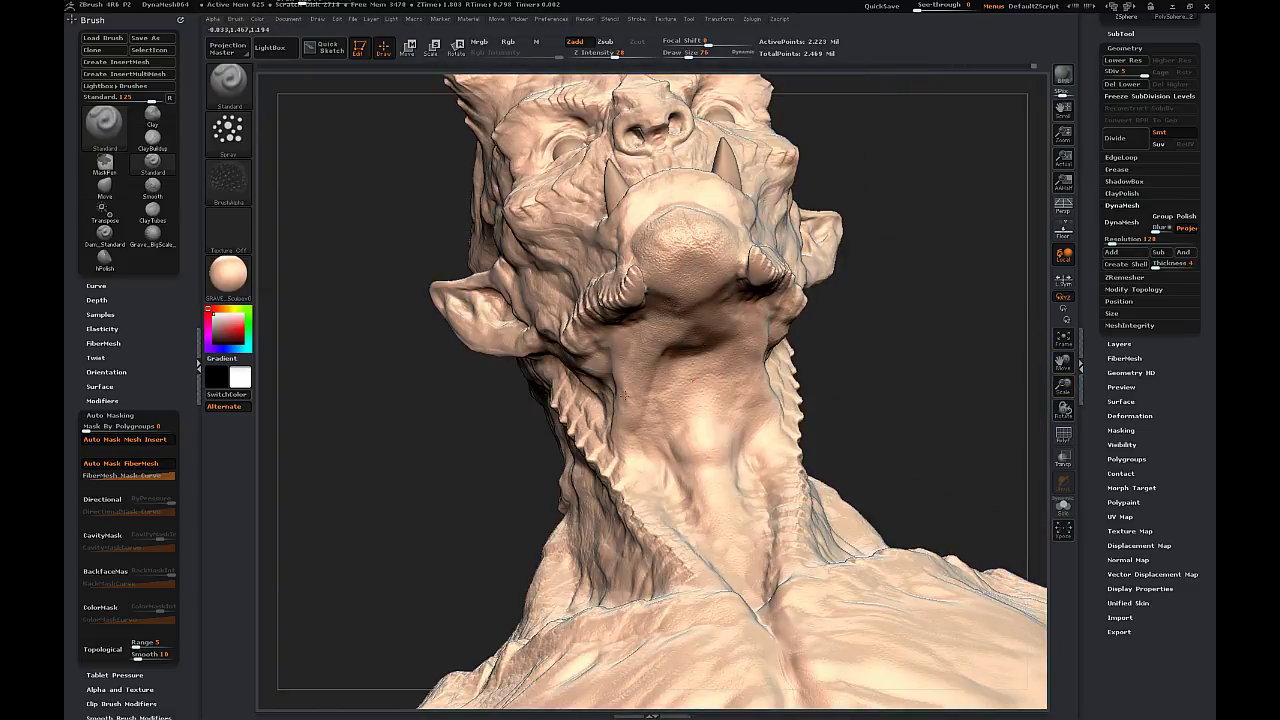
drag(925, 328, 820, 300)
drag(1063, 386, 1063, 400)
drag(680, 540, 817, 557)
drag(995, 325, 890, 325)
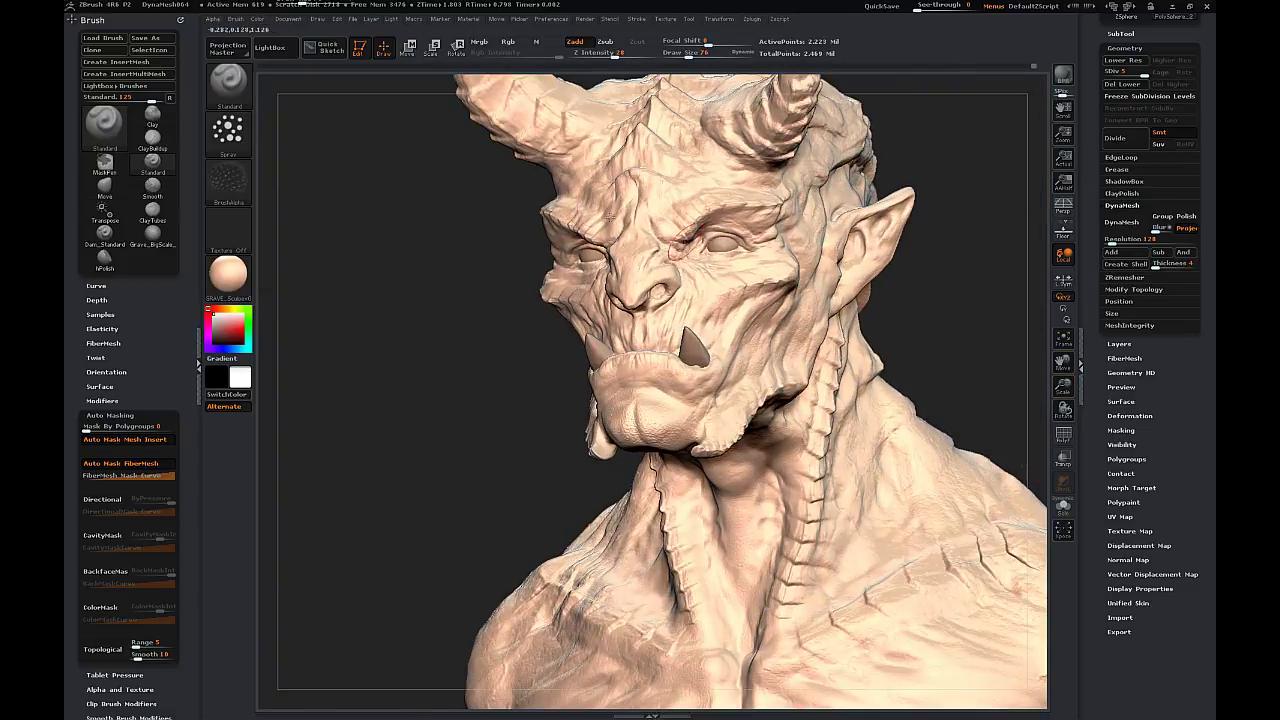
- Carve fine creases around the upper lip and mouth with the Dam_Standard brush at draw size 25
key(b)
key(d)
key(s)
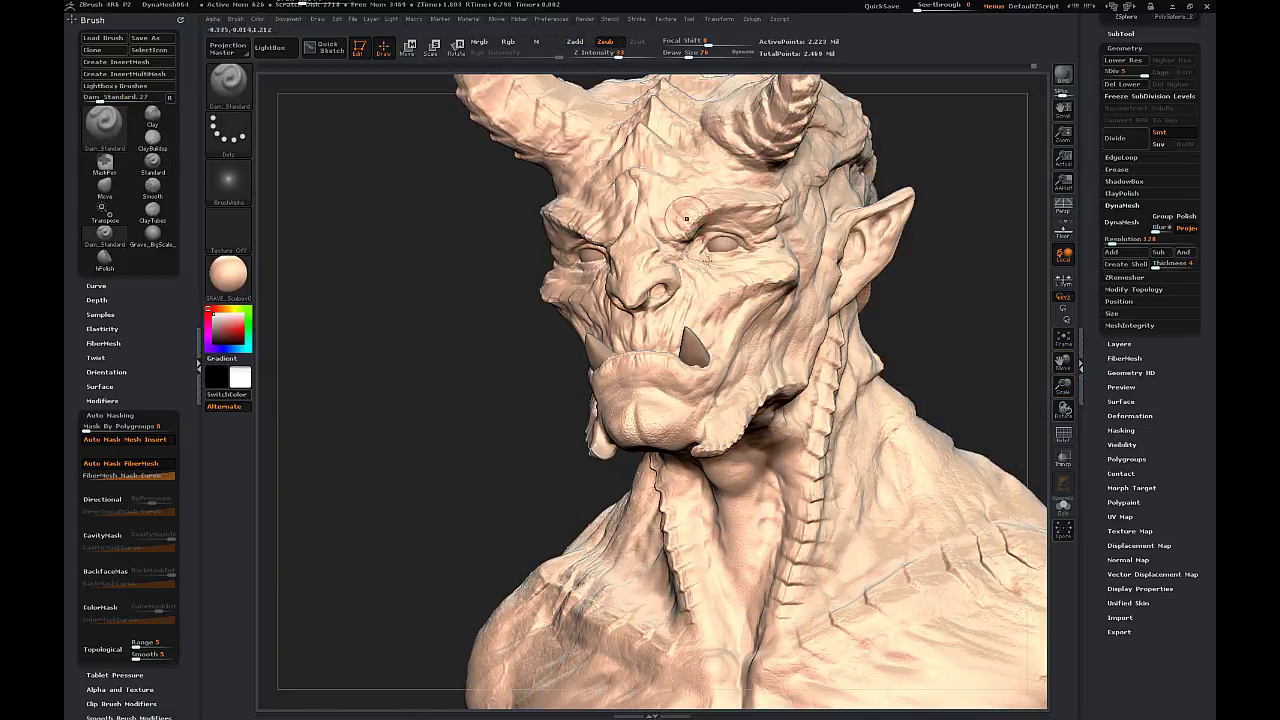
key(s)
drag(560, 350, 507, 360)
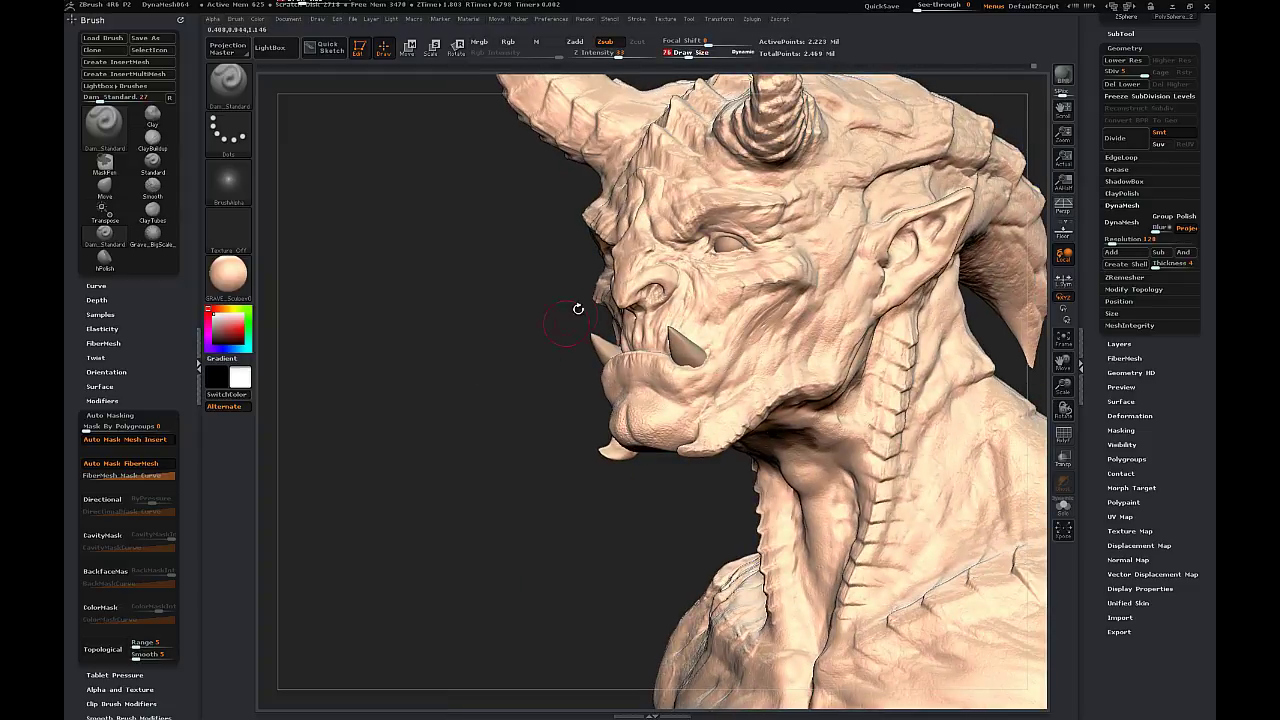
mouse_move(573, 329)
mouse_down()
mouse_move(508, 371)
mouse_move(547, 377)
mouse_move(540, 356)
mouse_up()
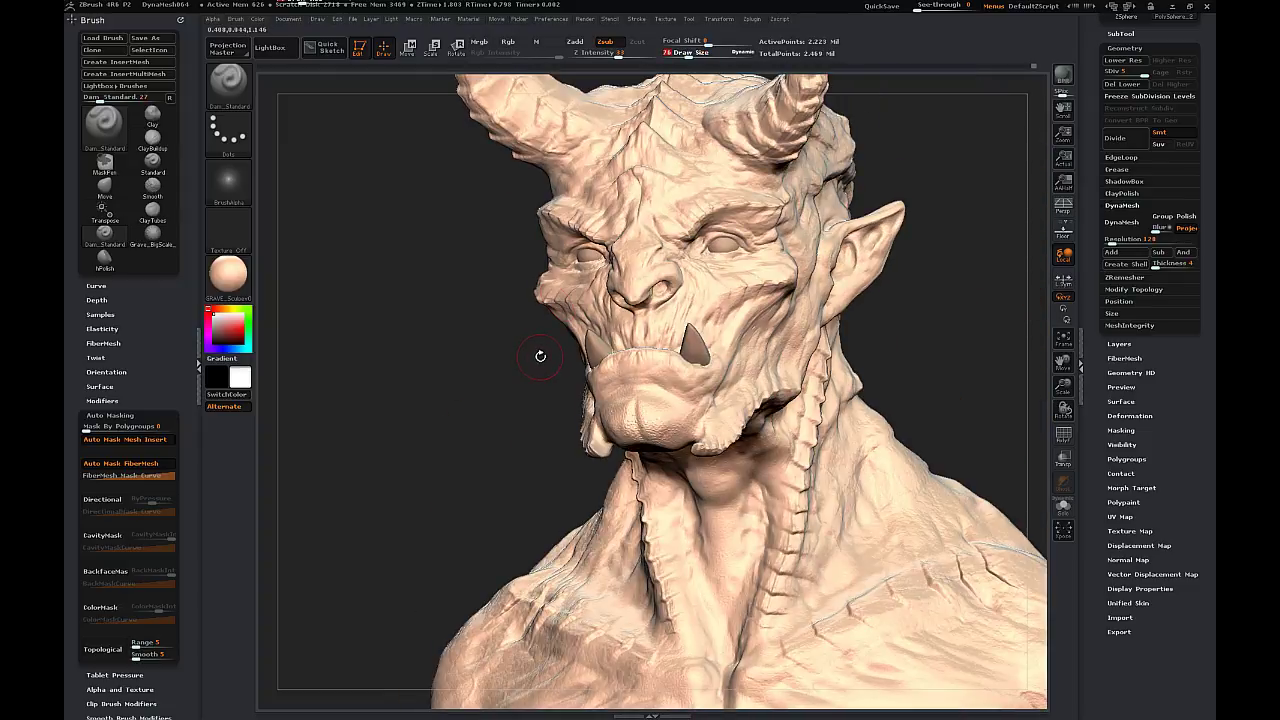
mouse_move(310, 225)
mouse_down()
mouse_move(375, 228)
mouse_move(349, 229)
mouse_up()
key(s)
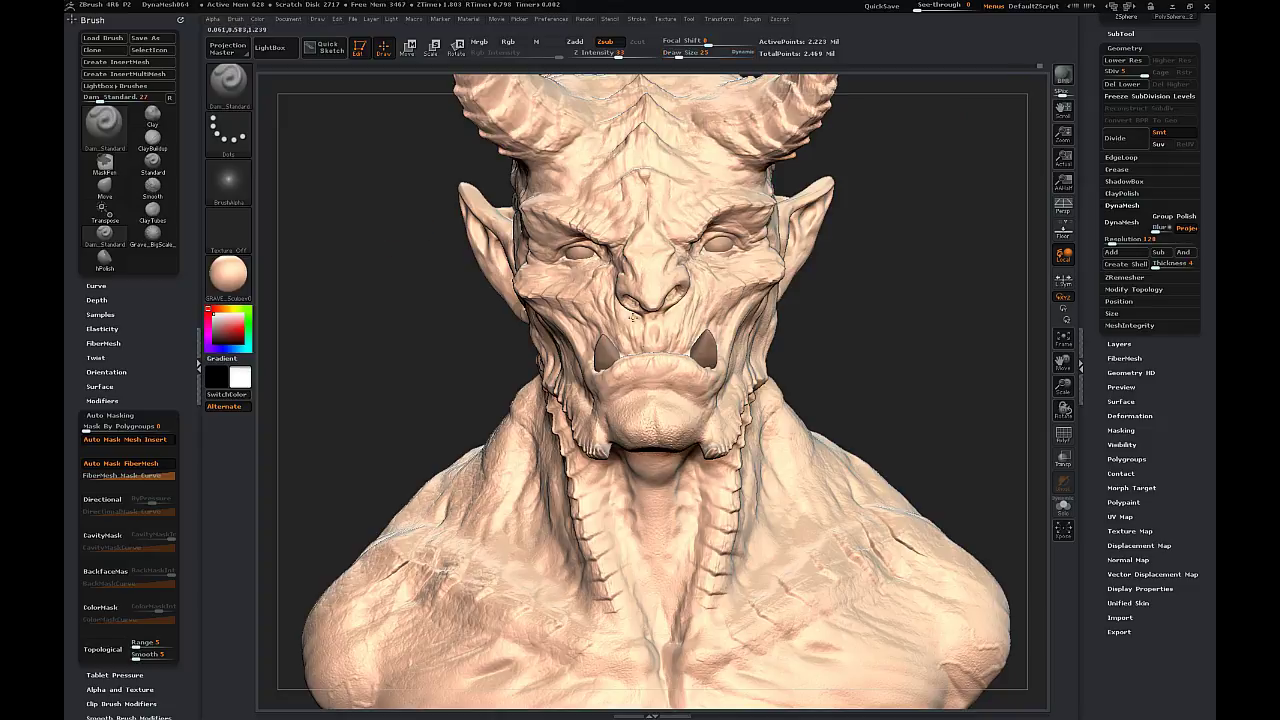
mouse_move(606, 321)
mouse_down()
mouse_move(612, 347)
mouse_move(670, 331)
mouse_up()
right_drag(644, 358, 592, 361)
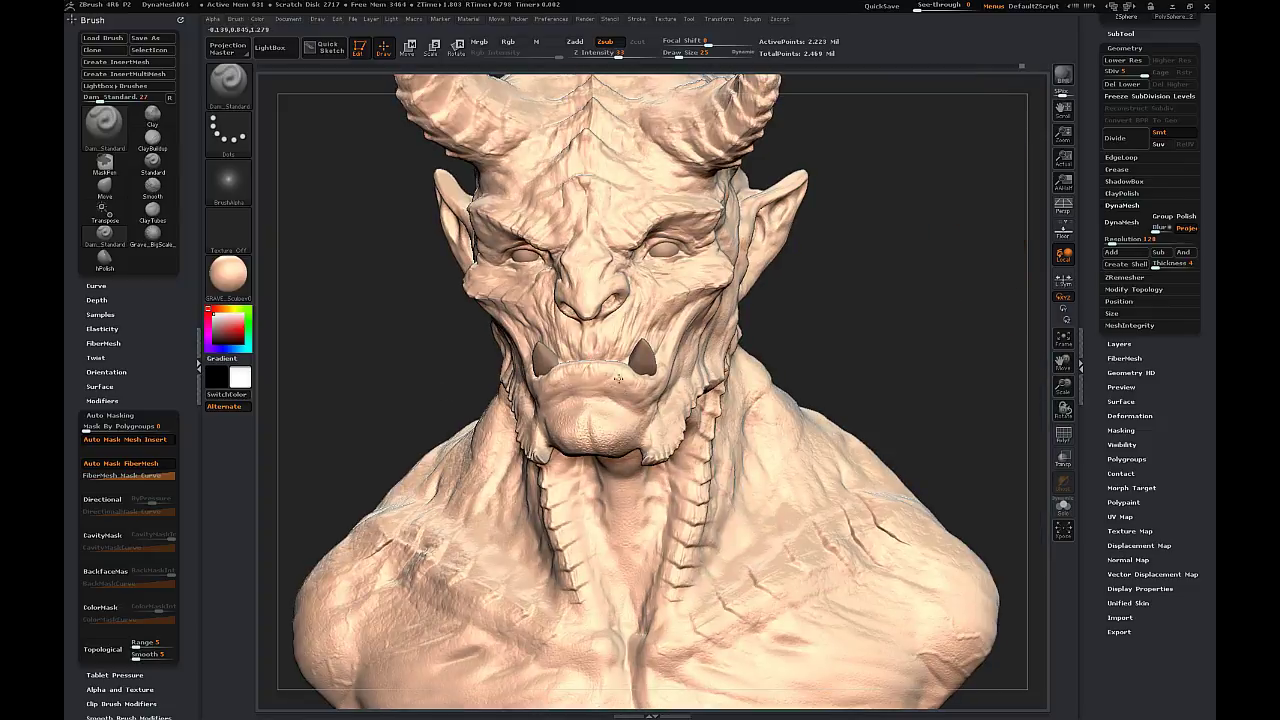
- Carve fine wrinkles around the eyes and the bridge of the nose with the Dam_Standard brush
right_drag(750, 278, 668, 274)
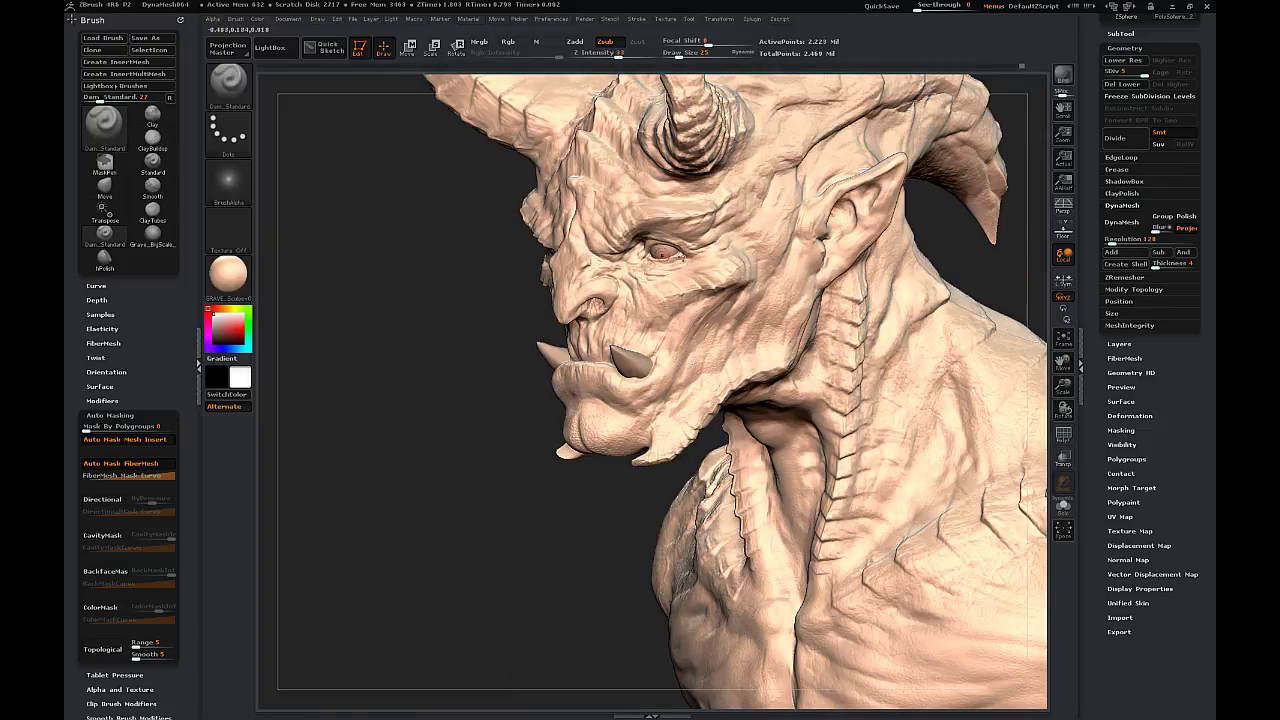
drag(468, 284, 507, 263)
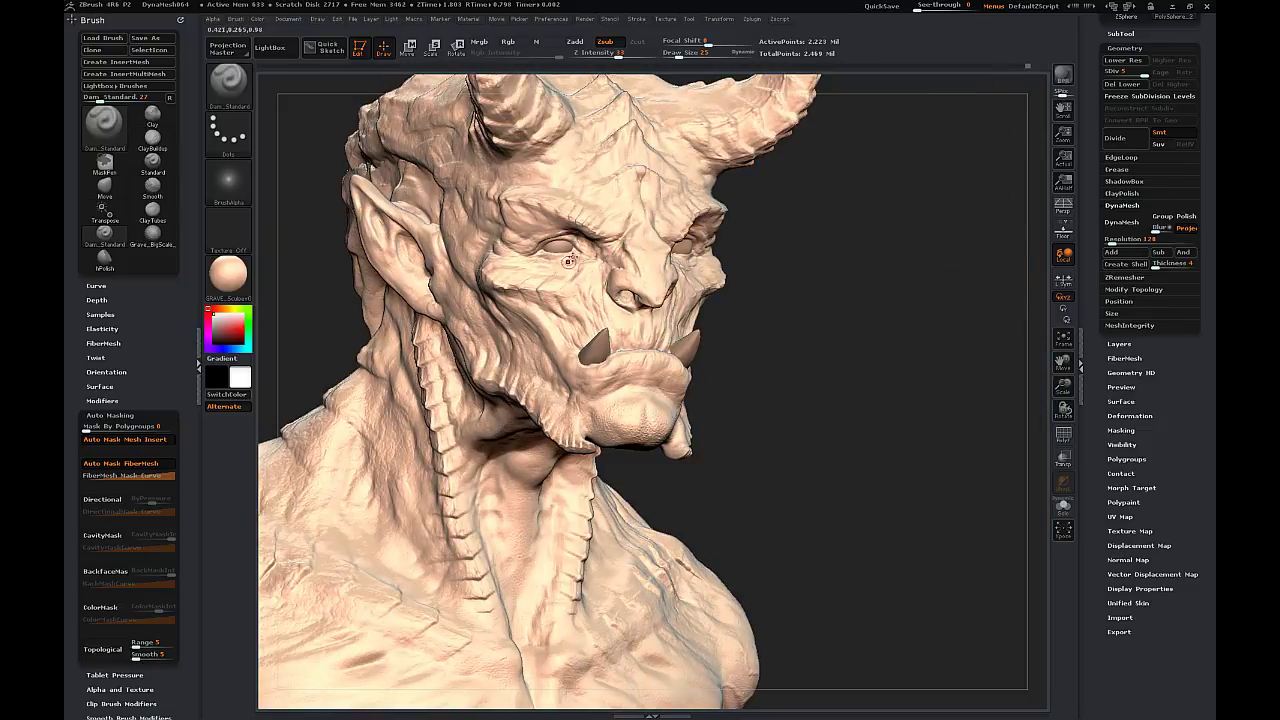
right_drag(569, 261, 651, 260)
drag(930, 207, 673, 262)
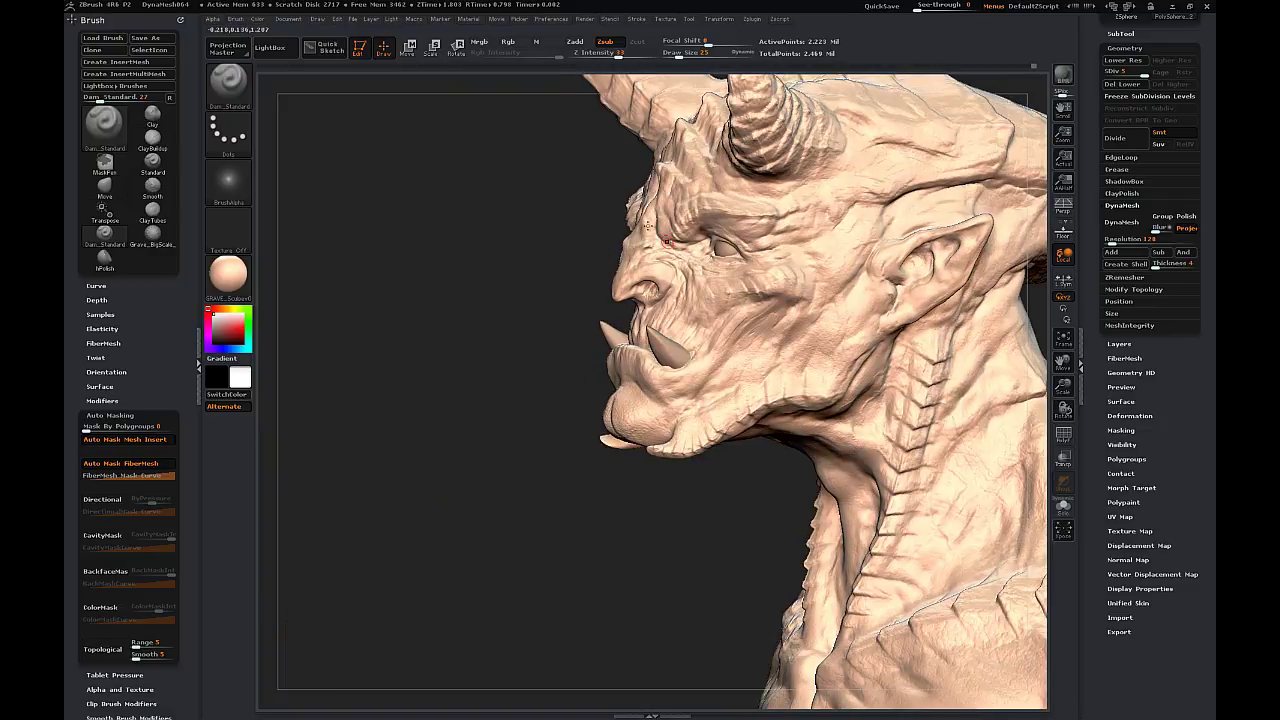
drag(469, 260, 622, 232)
drag(836, 228, 766, 310)
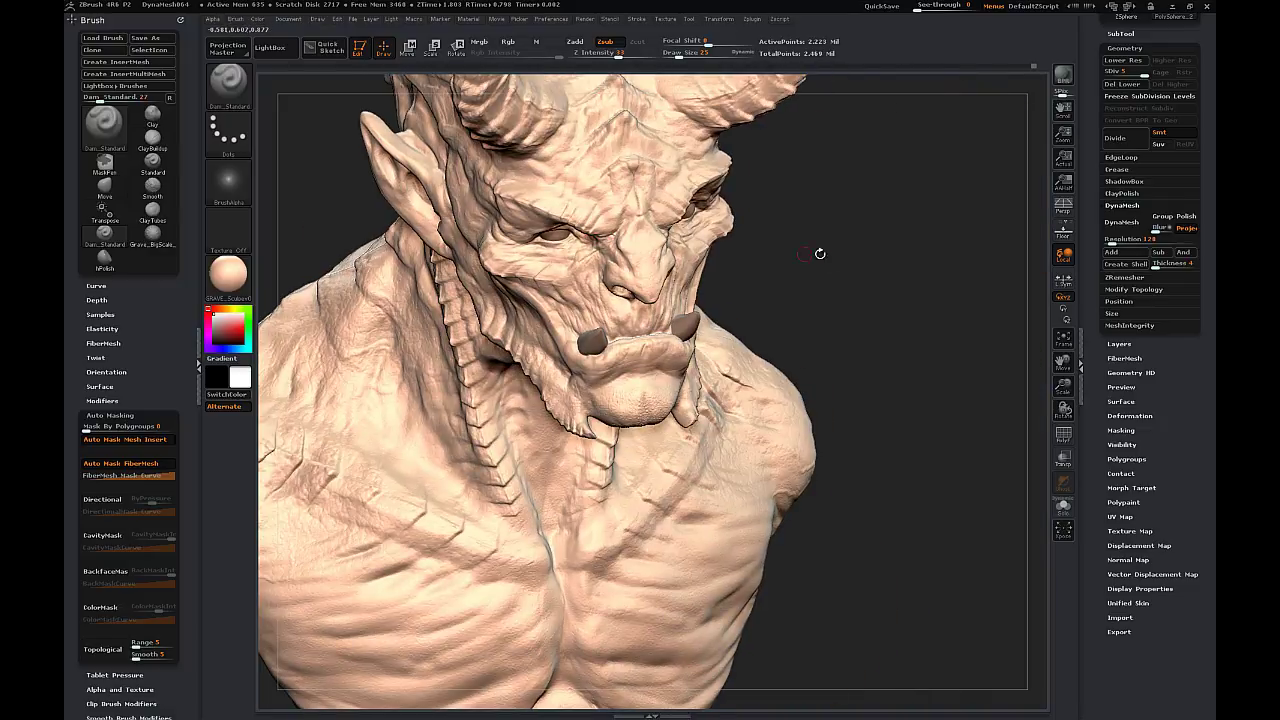
- Refine the creases on the cheeks, inner eye corners and jaw with the Dam_Standard brush from several angles
drag(820, 253, 441, 261)
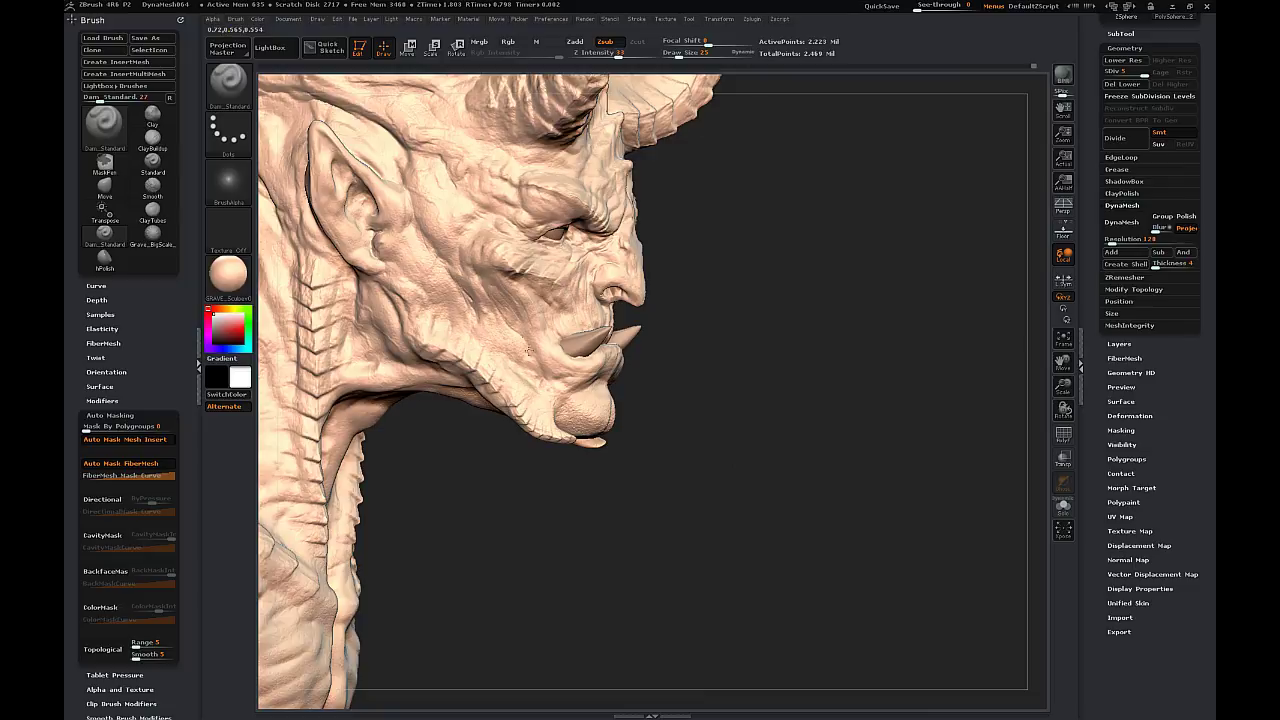
drag(830, 350, 658, 326)
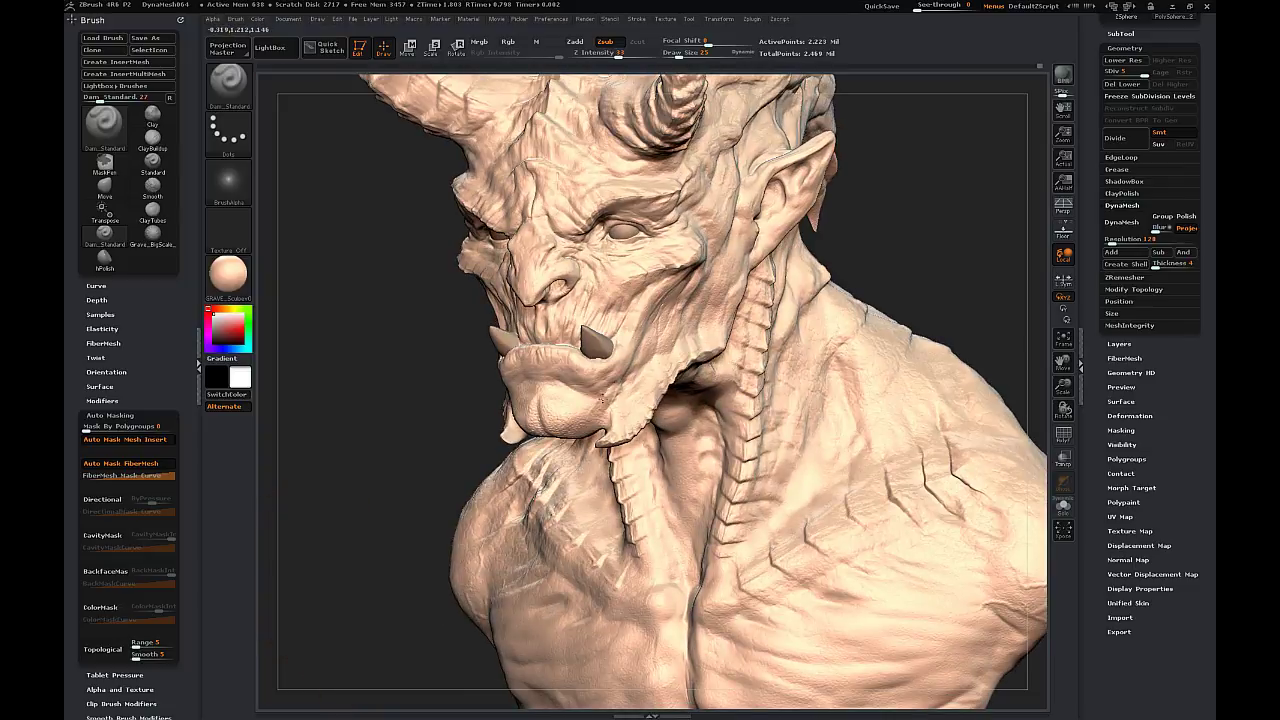
drag(332, 297, 441, 202)
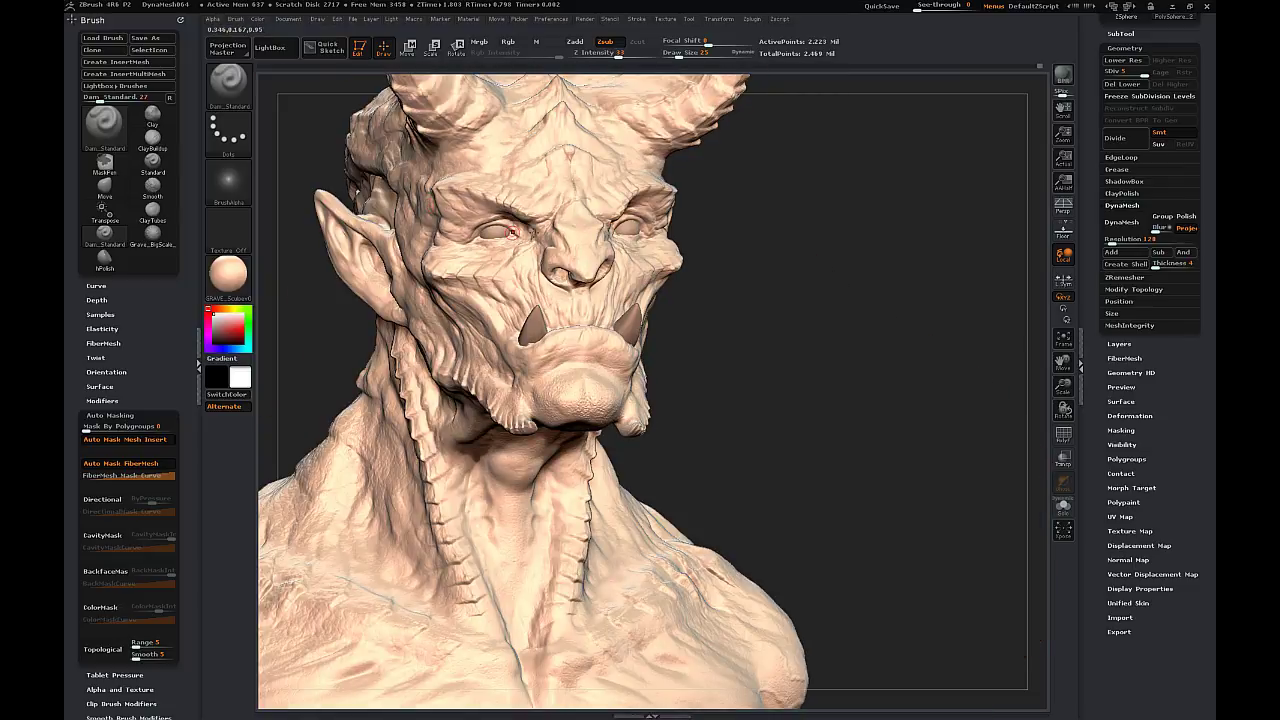
drag(752, 272, 700, 290)
drag(437, 490, 522, 407)
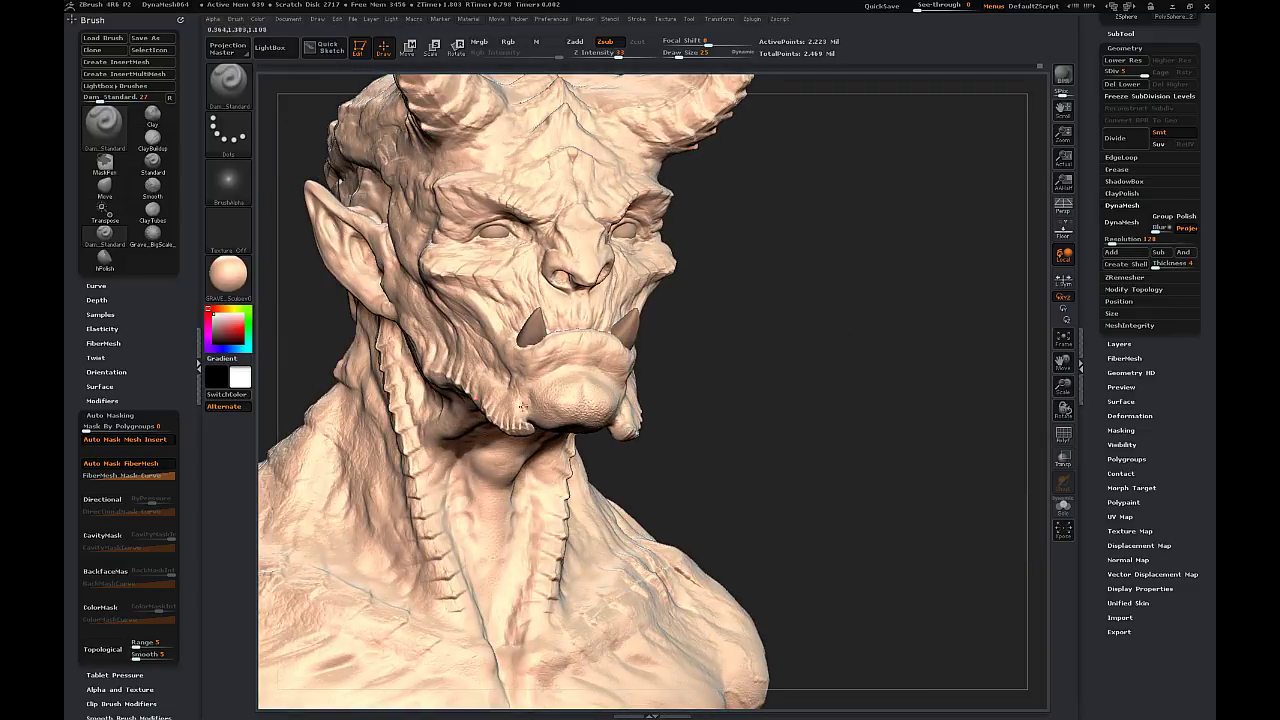
drag(812, 311, 551, 360)
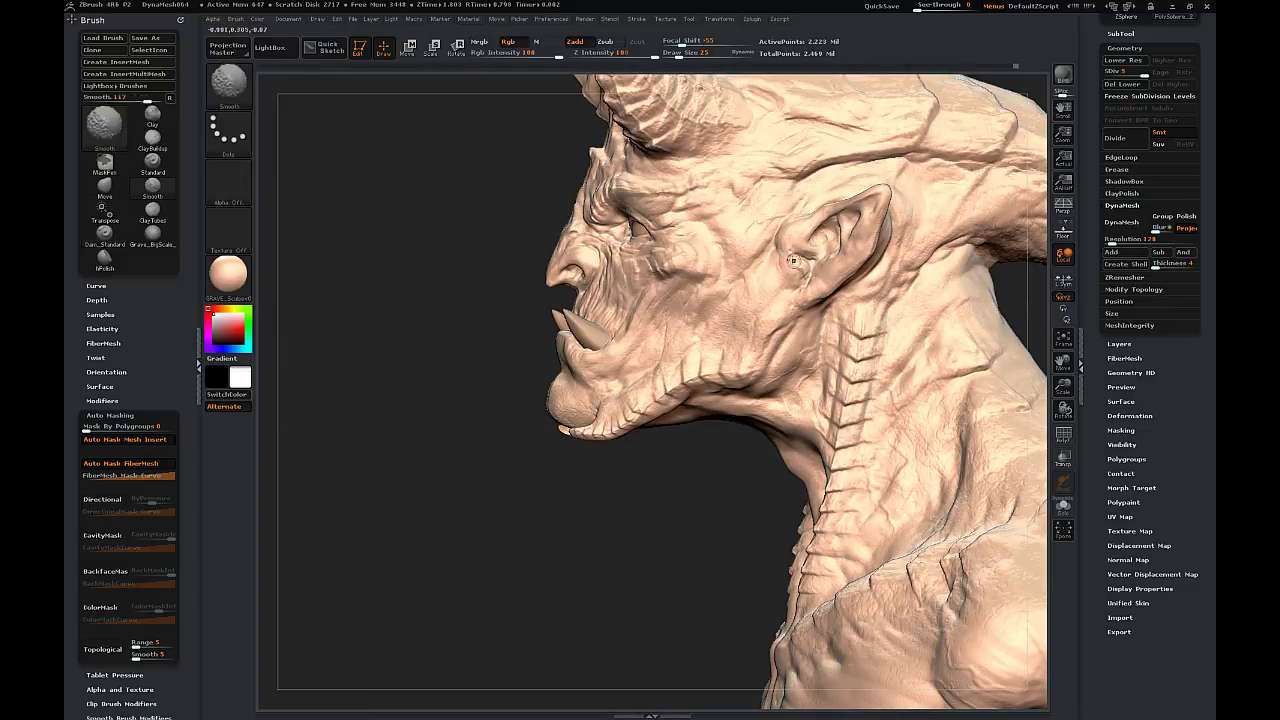
- Carve and soften creases along the throat, under the jaw and on the side of the neck with the Dam_Standard brush
drag(519, 498, 610, 480)
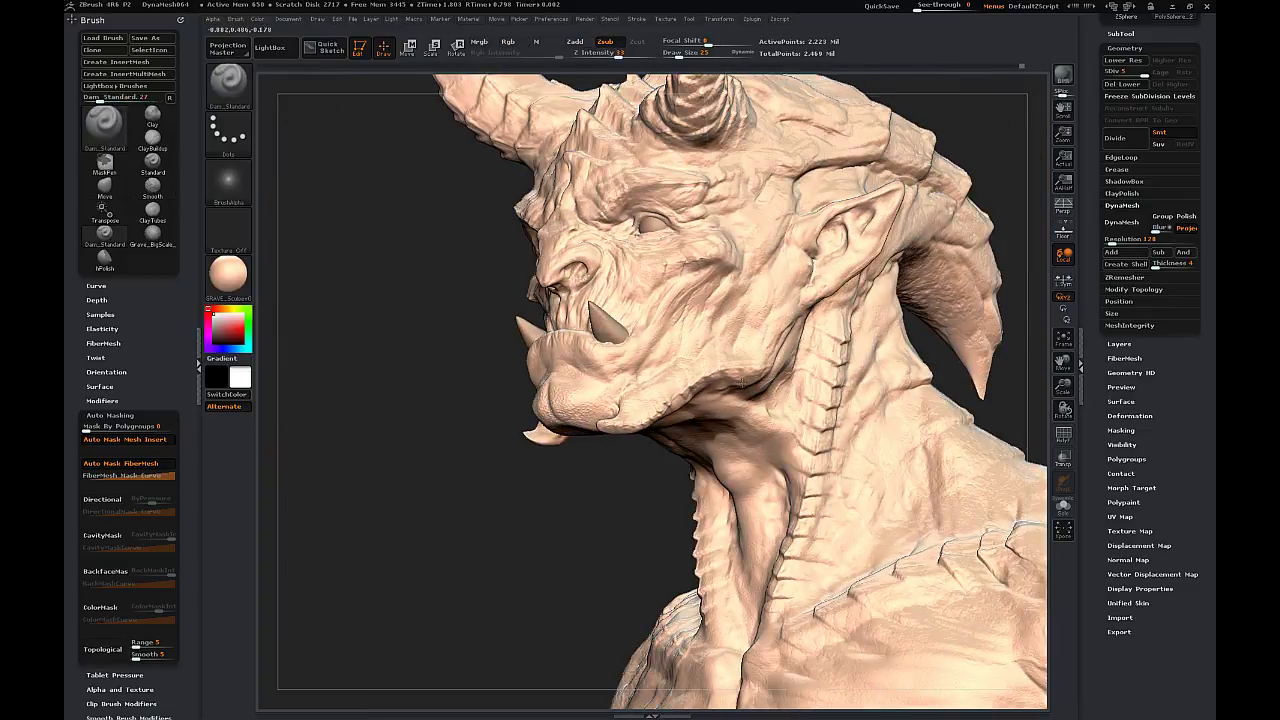
mouse_move(420, 350)
mouse_down()
mouse_move(545, 313)
mouse_move(607, 436)
mouse_up()
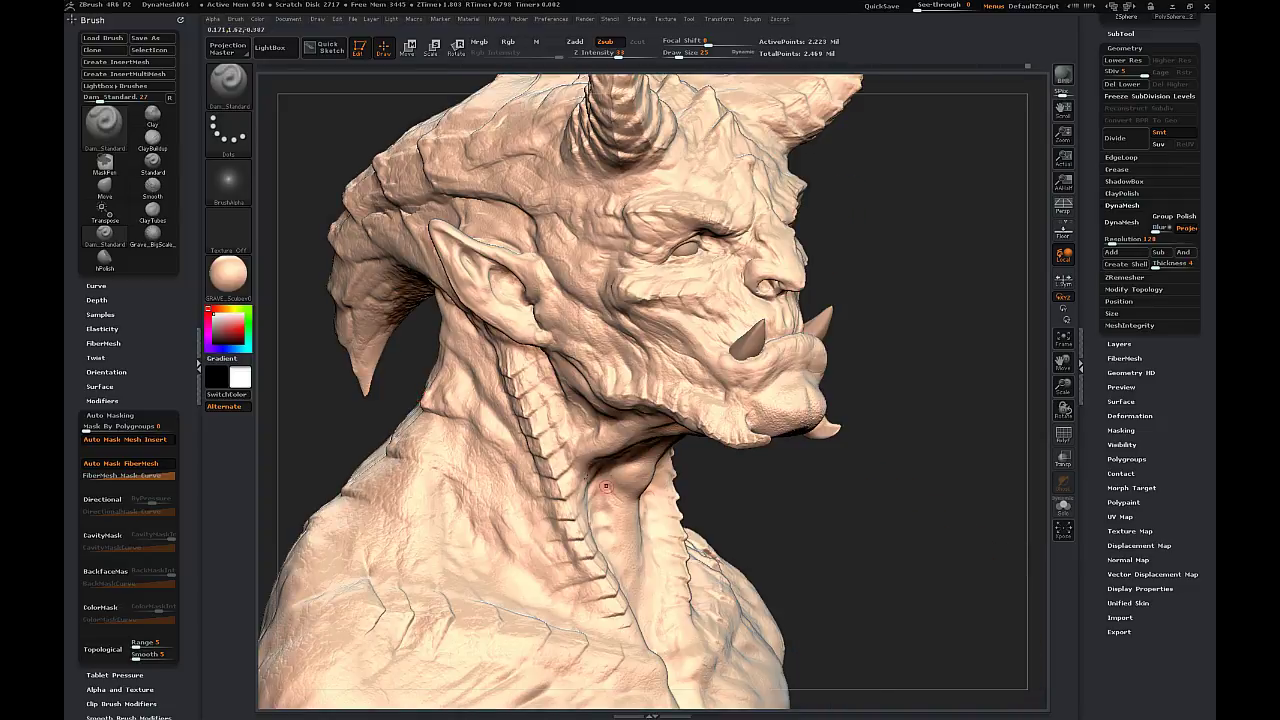
drag(605, 487, 625, 482)
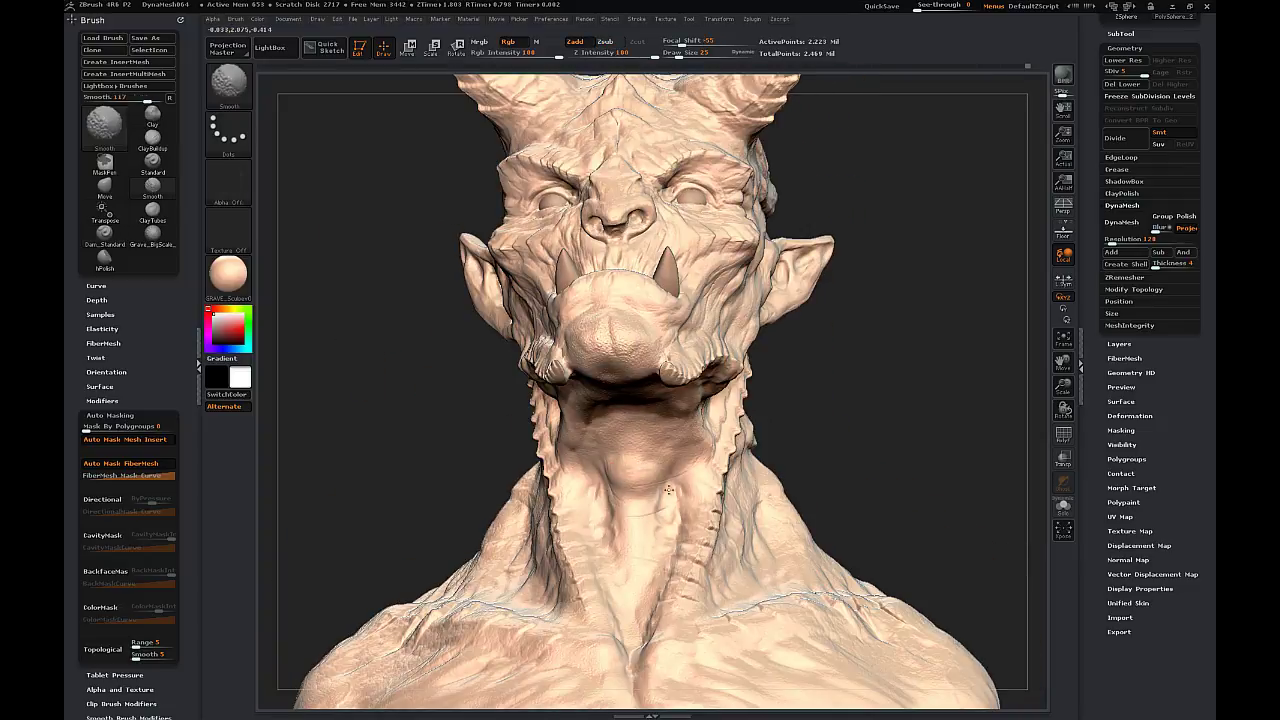
drag(889, 350, 1000, 352)
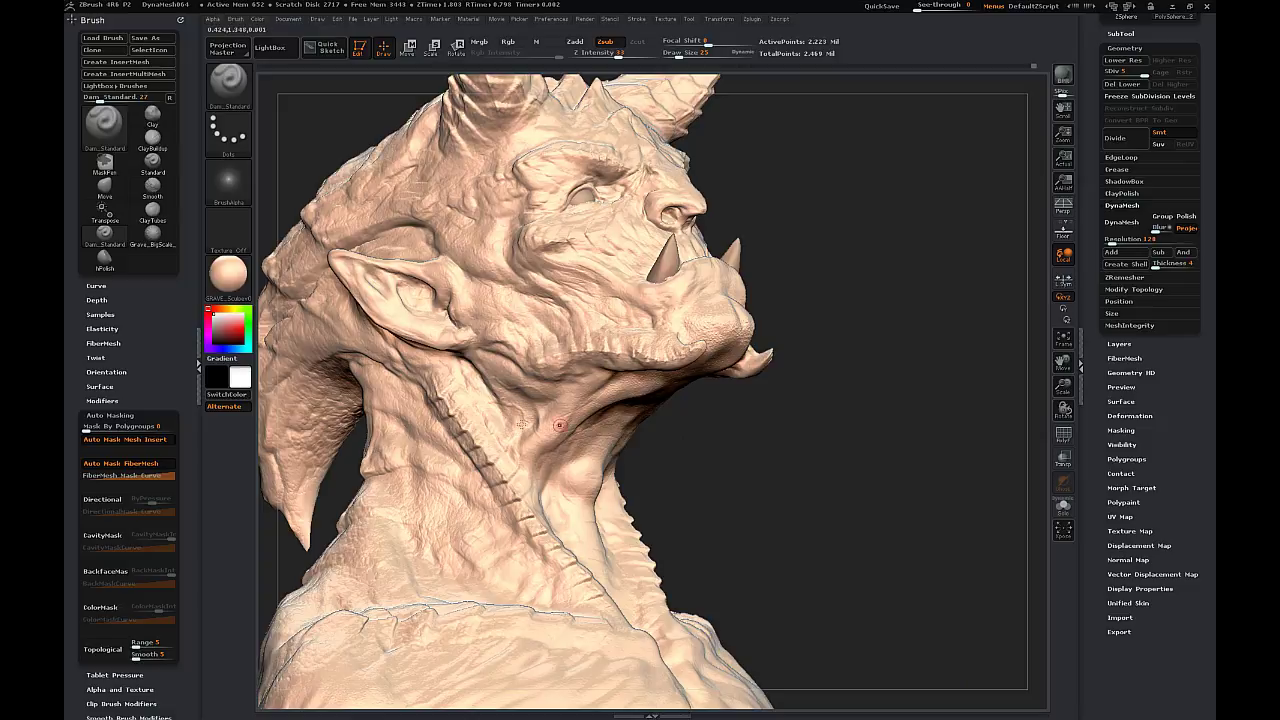
drag(860, 425, 650, 438)
drag(825, 425, 1050, 387)
- Switch to the Standard brush with the Spray stroke and load the sw_wrinkles_06 alpha from the Skin/Wrinkles folder
alt+drag(1000, 387, 828, 330)
click(234, 82)
click(677, 97)
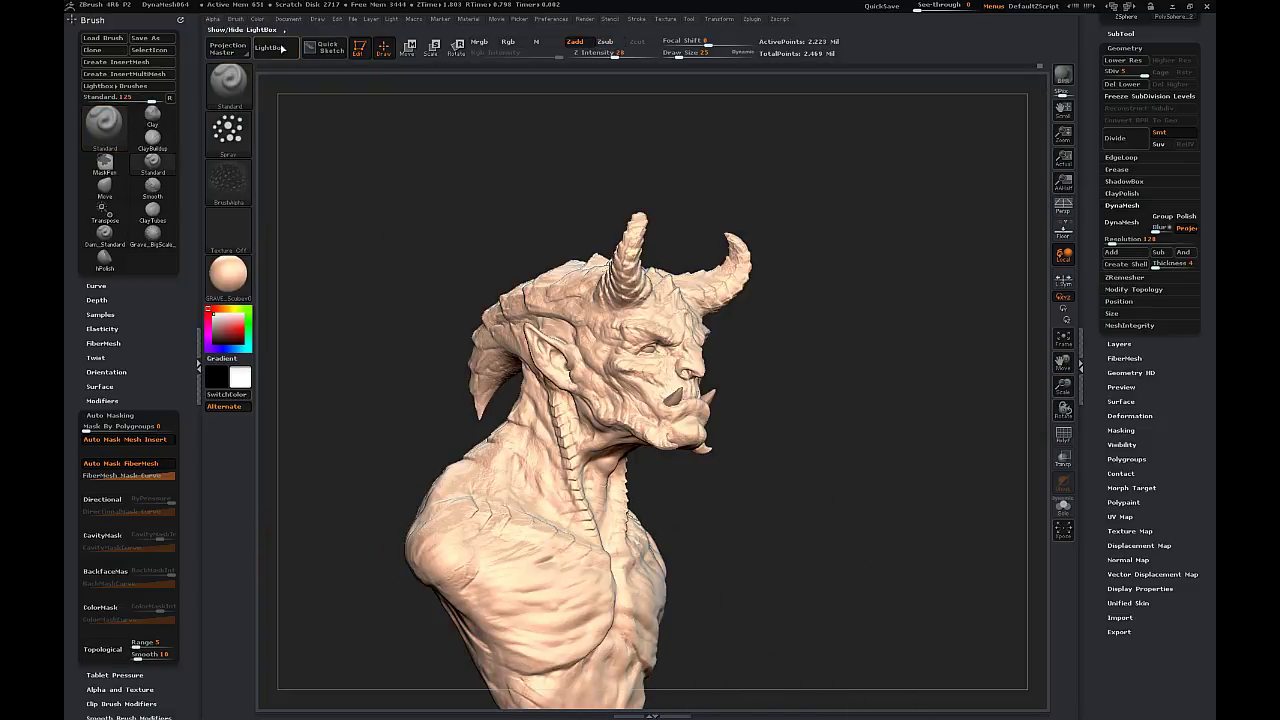
click(276, 47)
double_click(534, 141)
click(420, 203)
click(419, 203)
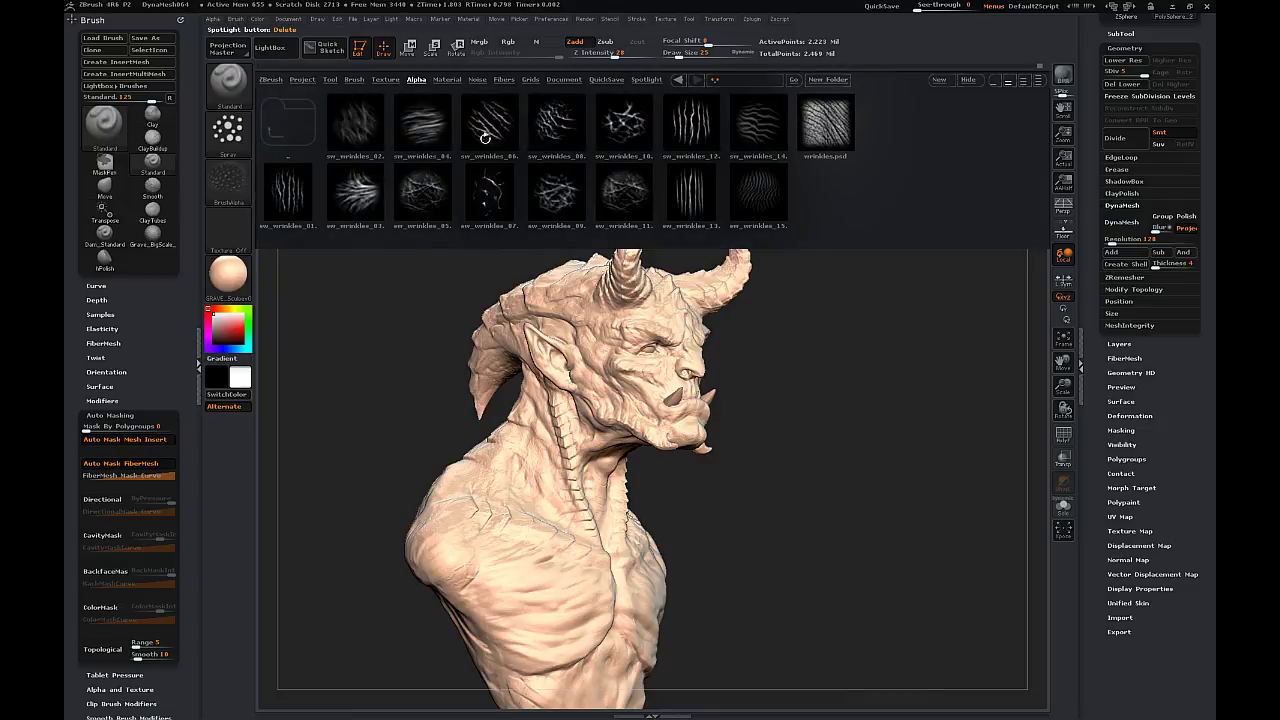
double_click(488, 128)
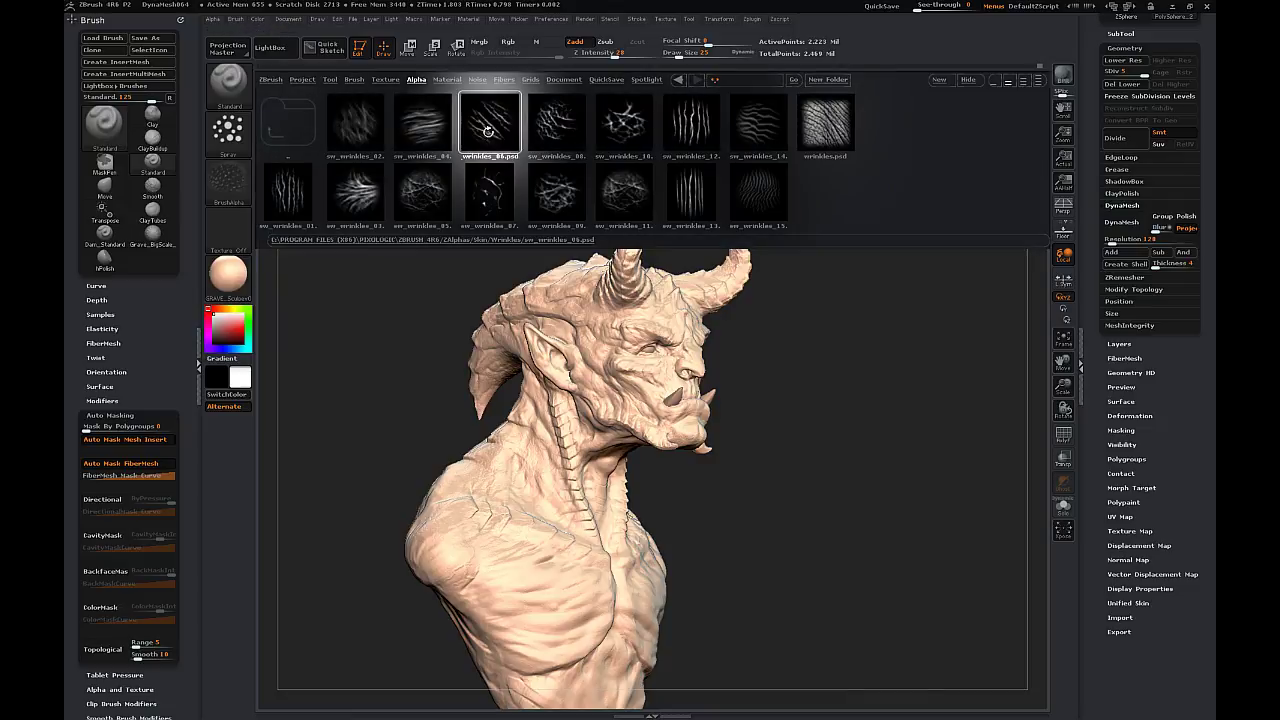
click(237, 234)
click(239, 225)
click(276, 229)
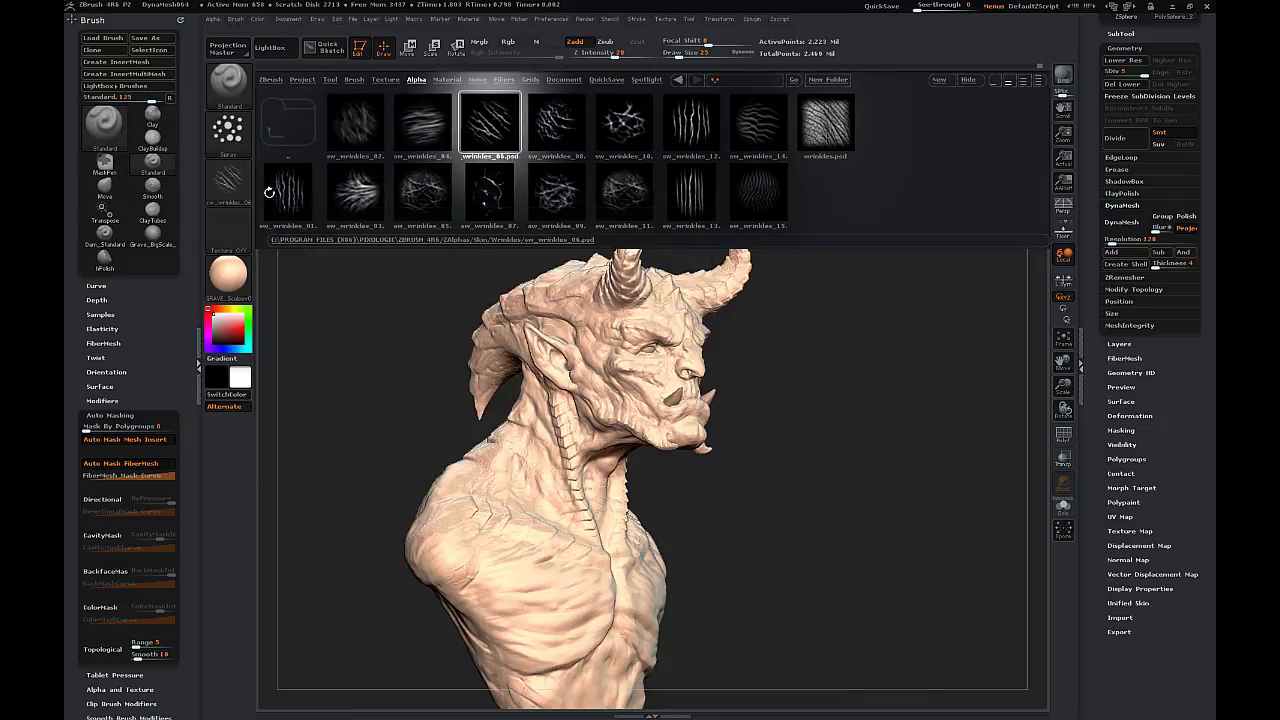
- Try spraying the wrinkle alpha over the chest at draw size 496
drag(1063, 386, 1070, 460)
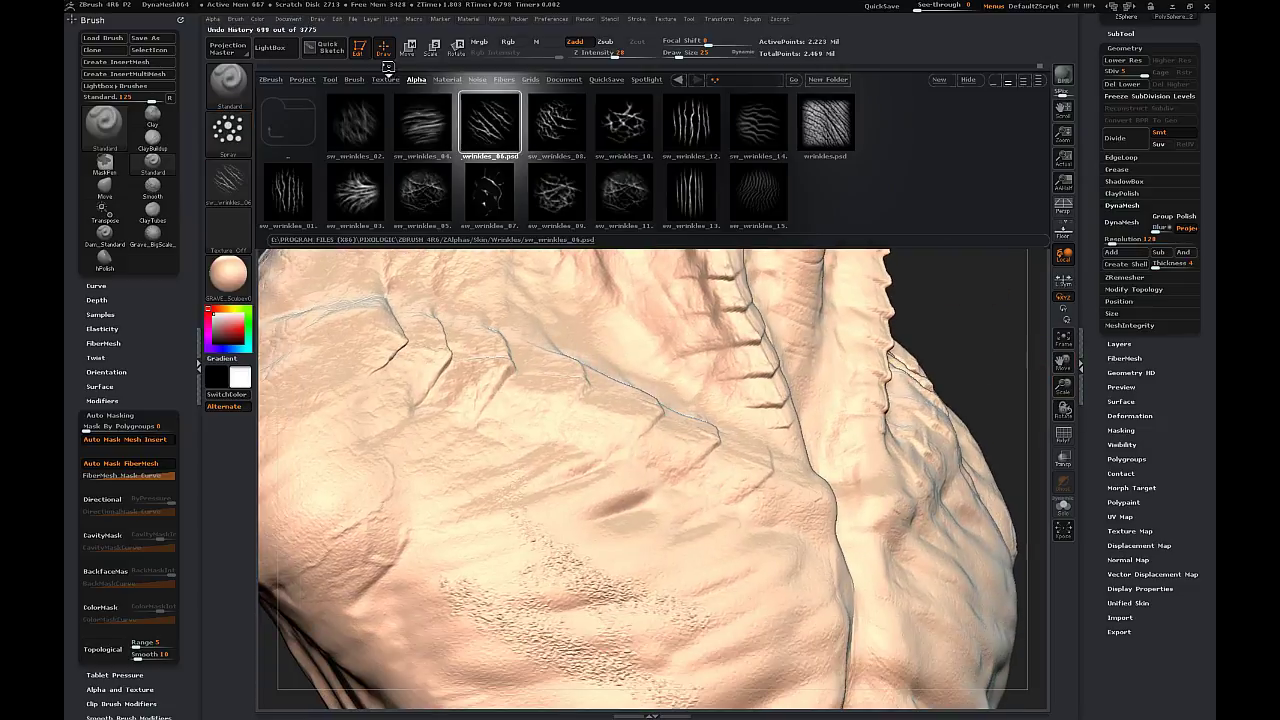
click(270, 47)
key(ctrl+z)
key(s)
drag(606, 526, 651, 527)
drag(565, 590, 630, 610)
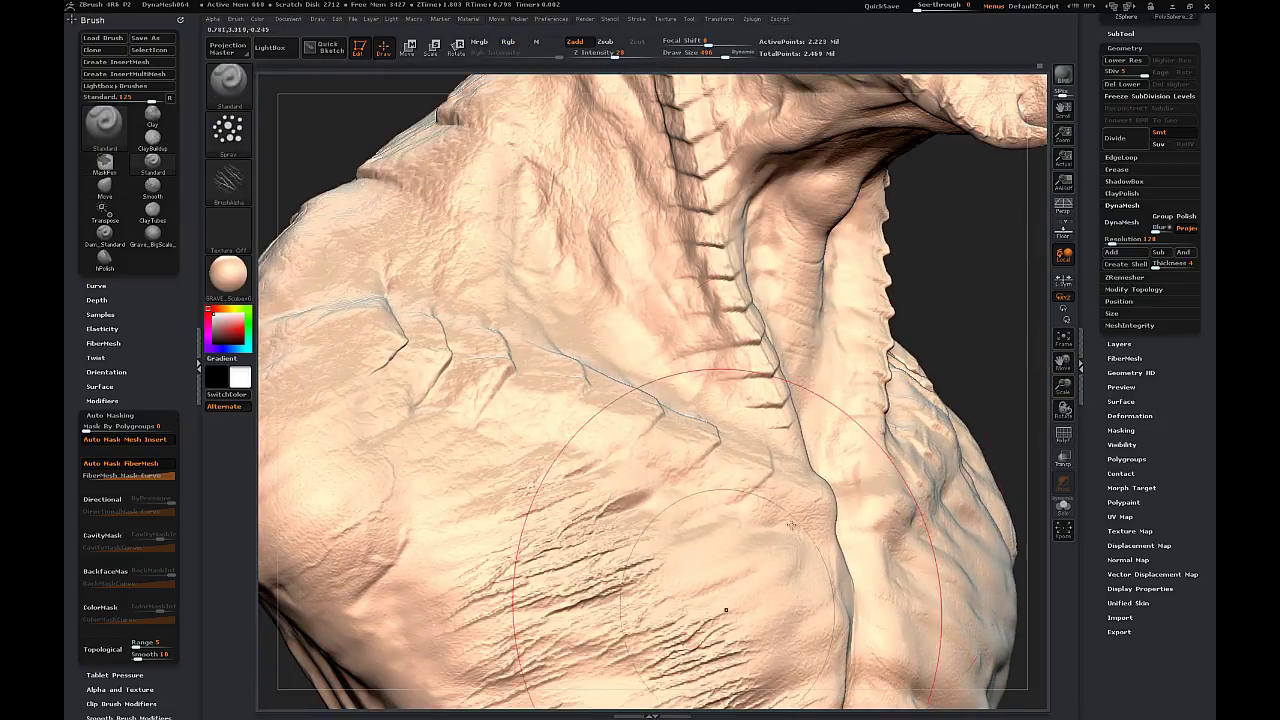
drag(1063, 386, 1061, 348)
key(ctrl+z)
- Set the brush to Zsub at Z Intensity 12 with the DragRect stroke and stamp wrinkles onto the chest
drag(614, 55, 600, 54)
key(ctrl+z)
mouse_move(480, 520)
mouse_down()
mouse_move(560, 560)
mouse_move(563, 605)
mouse_move(536, 588)
mouse_up()
key(s)
click(228, 132)
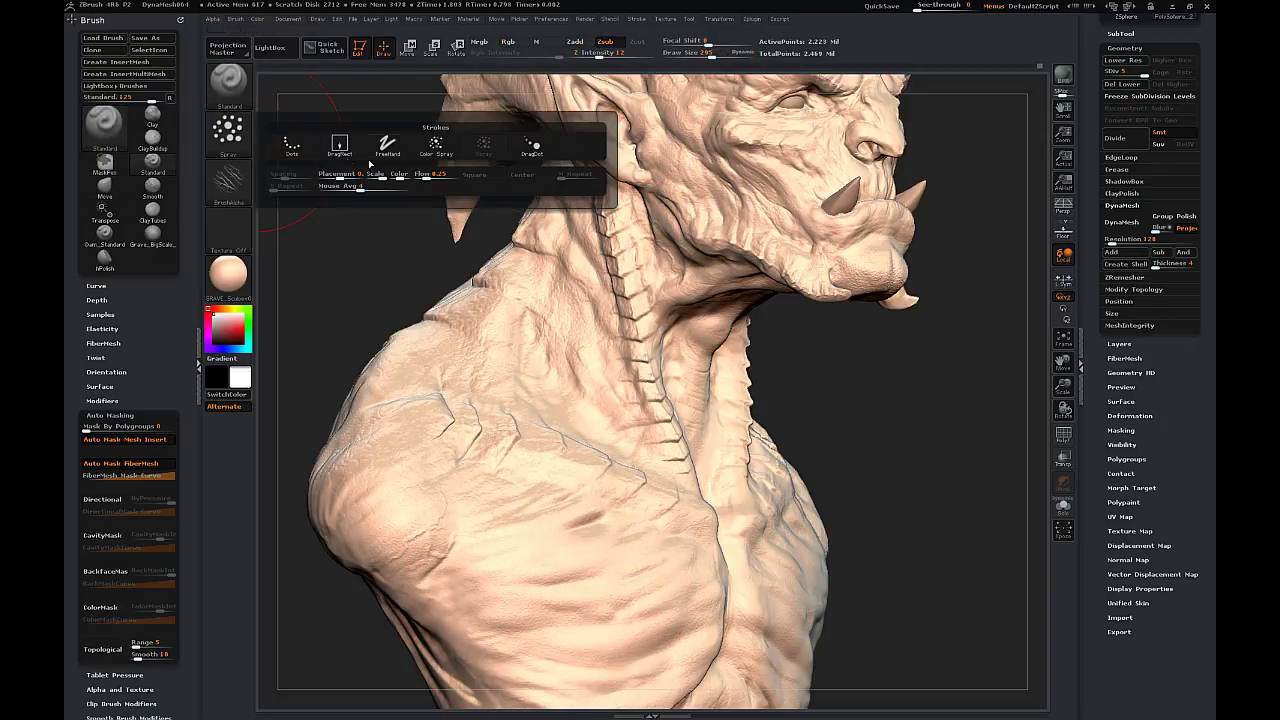
click(340, 143)
drag(537, 502, 536, 632)
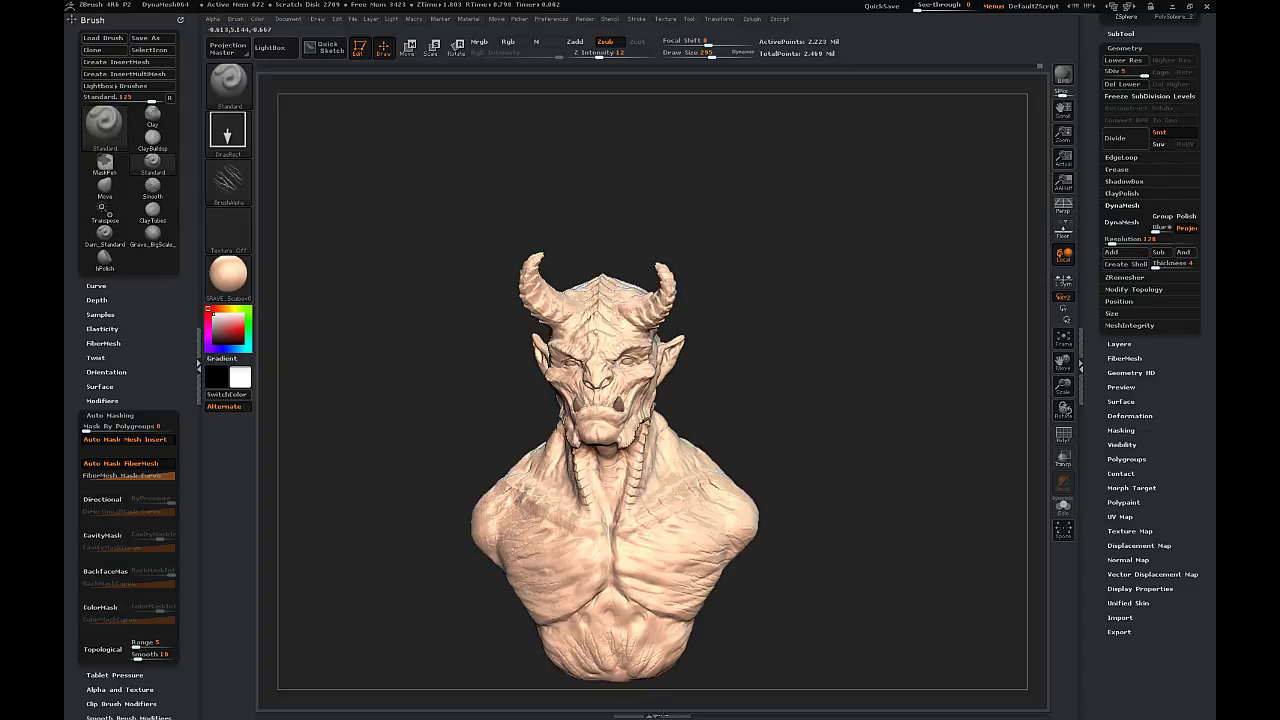
- Stamp wrinkles over the throat, upper chest and front of the neck from several angles
mouse_move(838, 407)
mouse_down()
mouse_move(630, 442)
mouse_move(819, 378)
mouse_up()
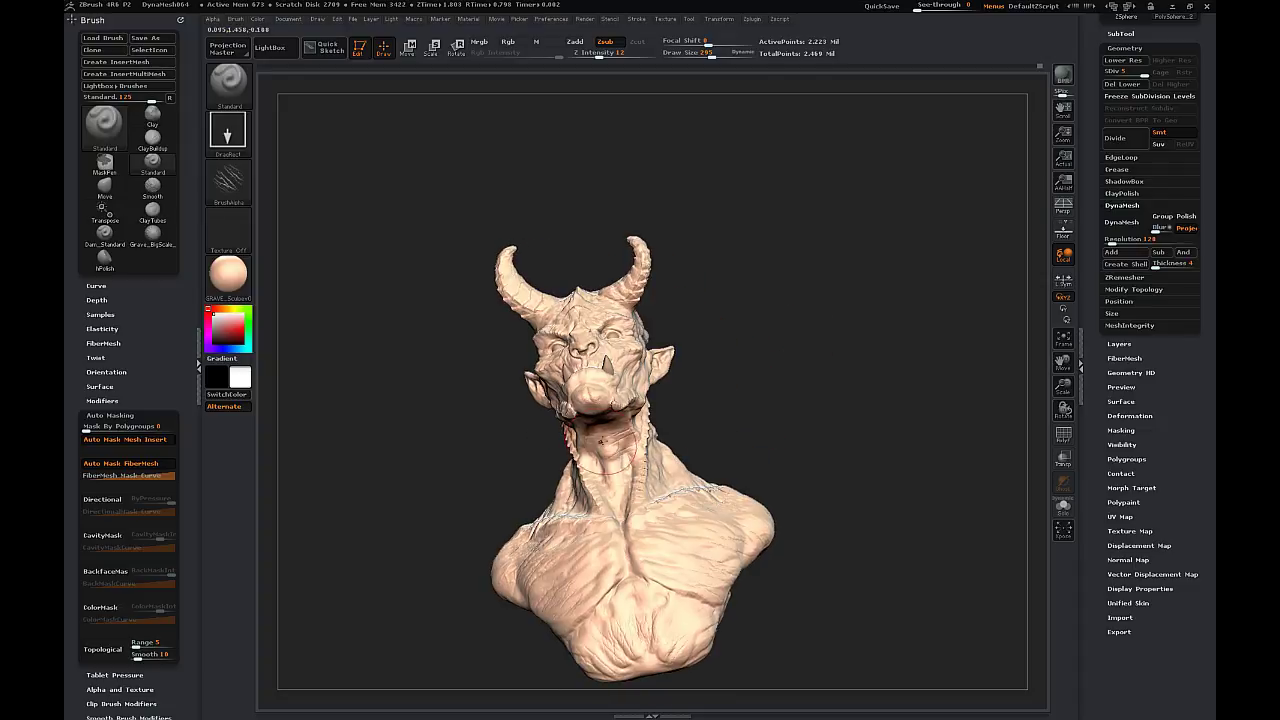
drag(807, 335, 615, 498)
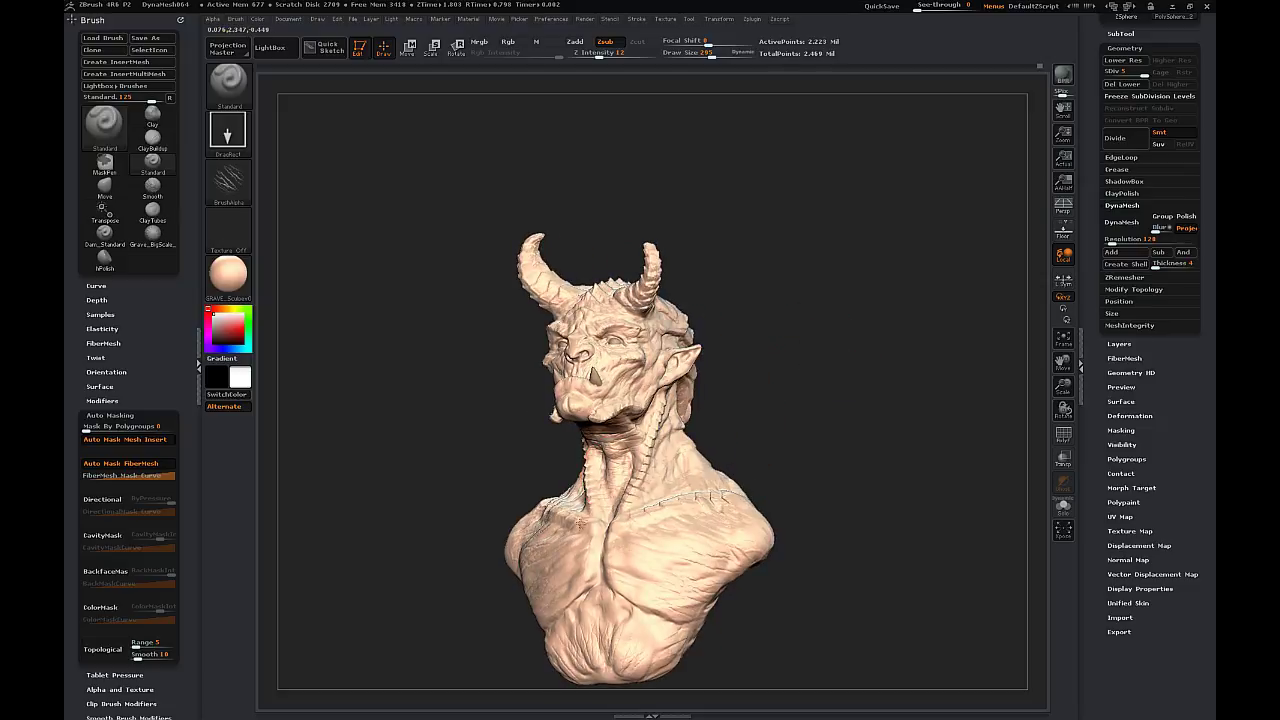
mouse_move(711, 428)
mouse_down()
mouse_move(783, 398)
mouse_move(749, 249)
mouse_up()
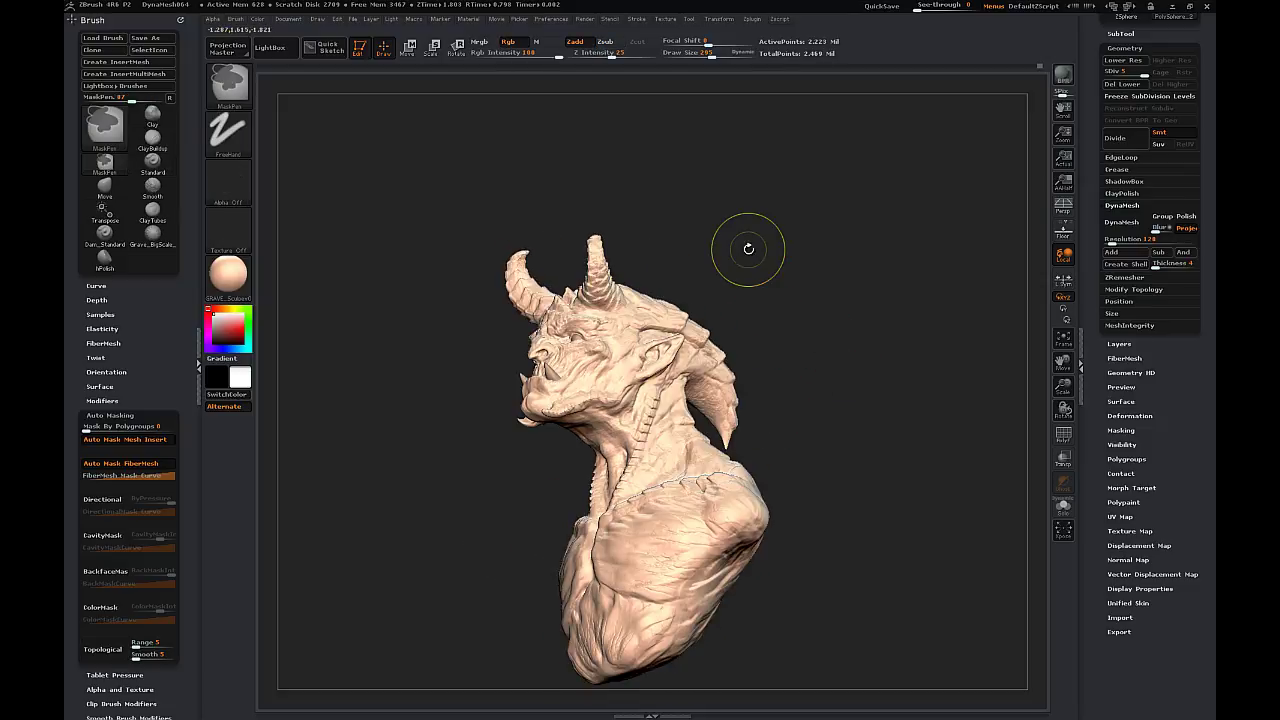
- Lower the Z Intensity to 5 and stamp faint wrinkles on the side of the neck, the shoulder and the throat
drag(605, 77, 563, 489)
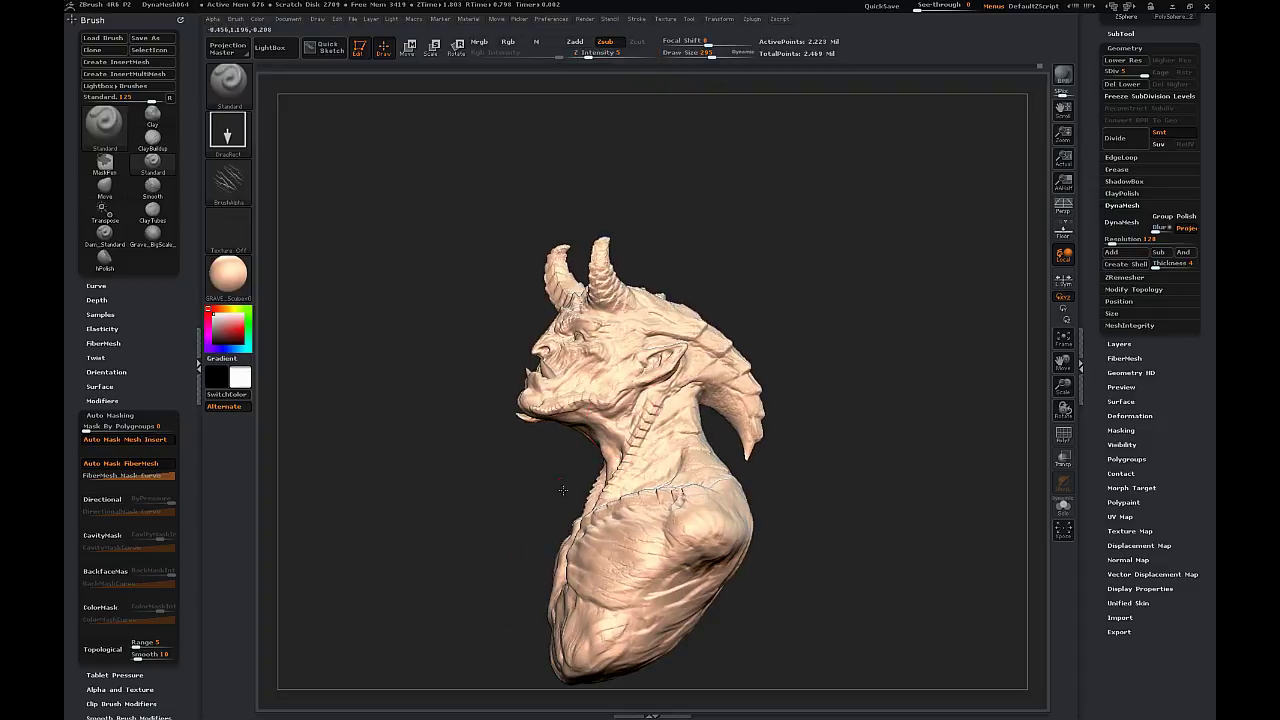
right_drag(629, 461, 614, 453)
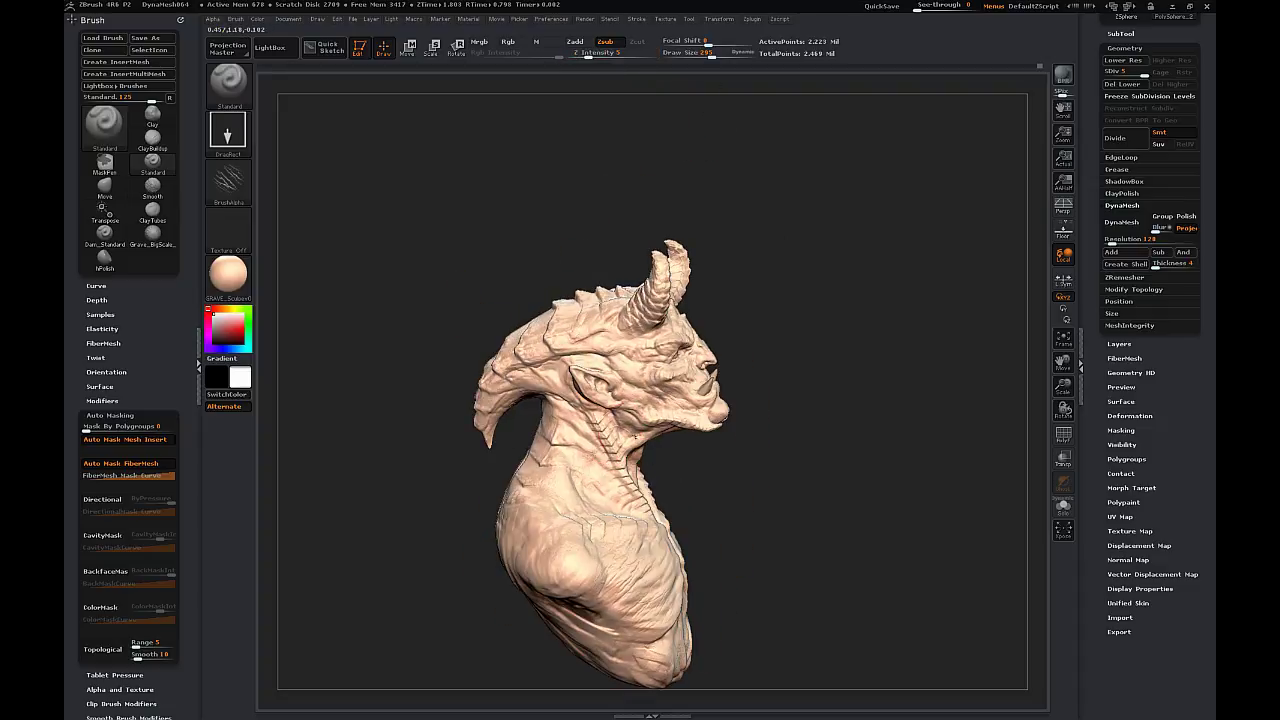
drag(764, 297, 745, 395)
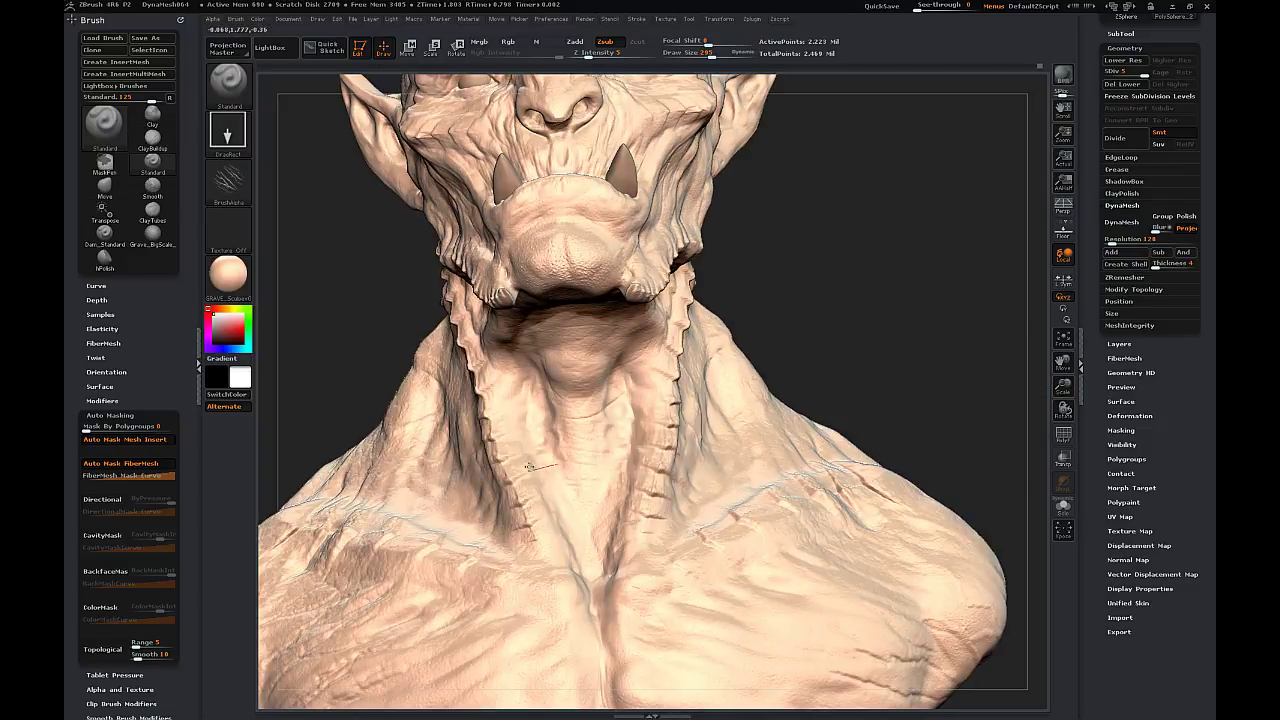
- Set the Z Intensity to 8 and stamp wrinkles under the jaw, around the throat and on the upper chest
drag(588, 54, 592, 54)
drag(840, 310, 700, 310)
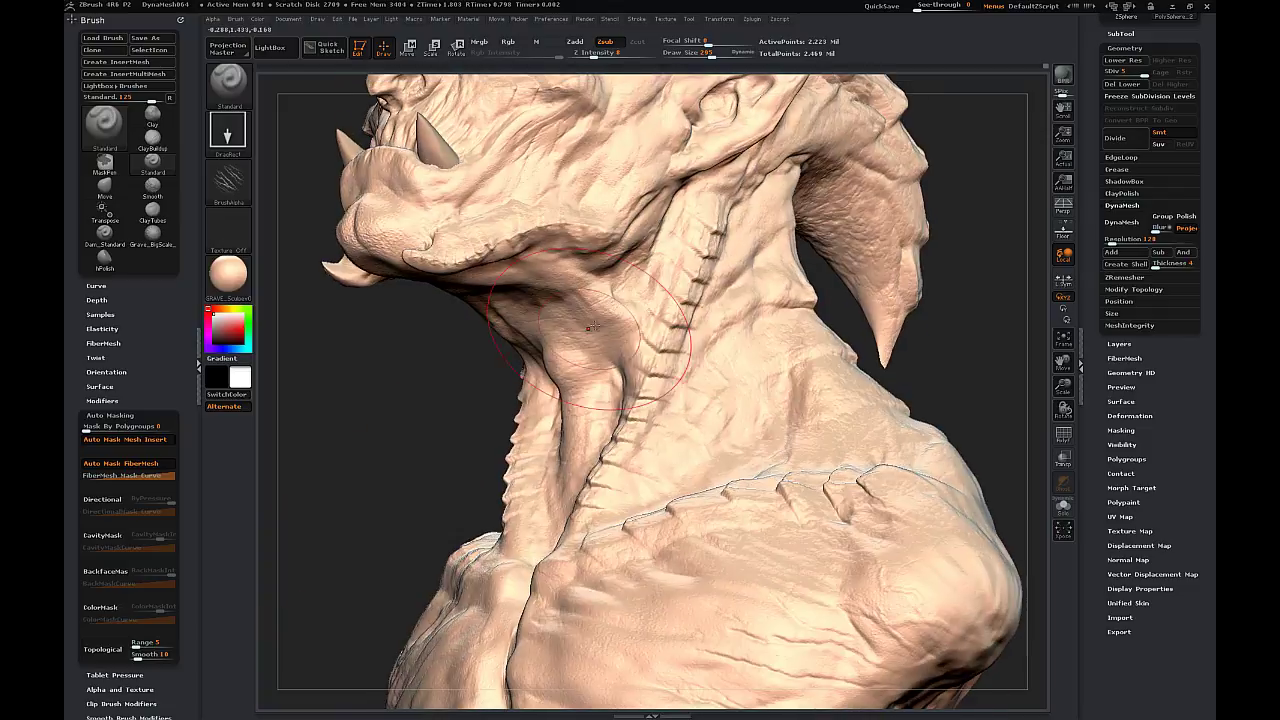
drag(350, 340, 620, 335)
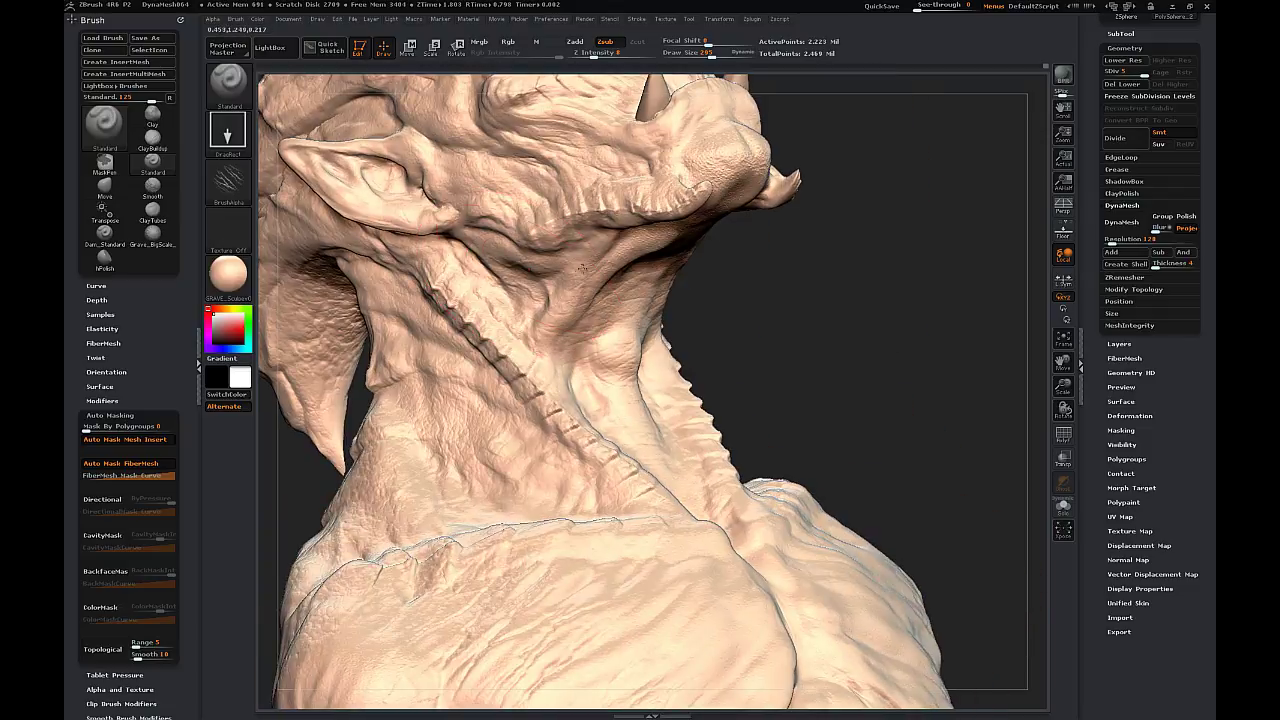
drag(850, 330, 680, 310)
drag(380, 320, 590, 300)
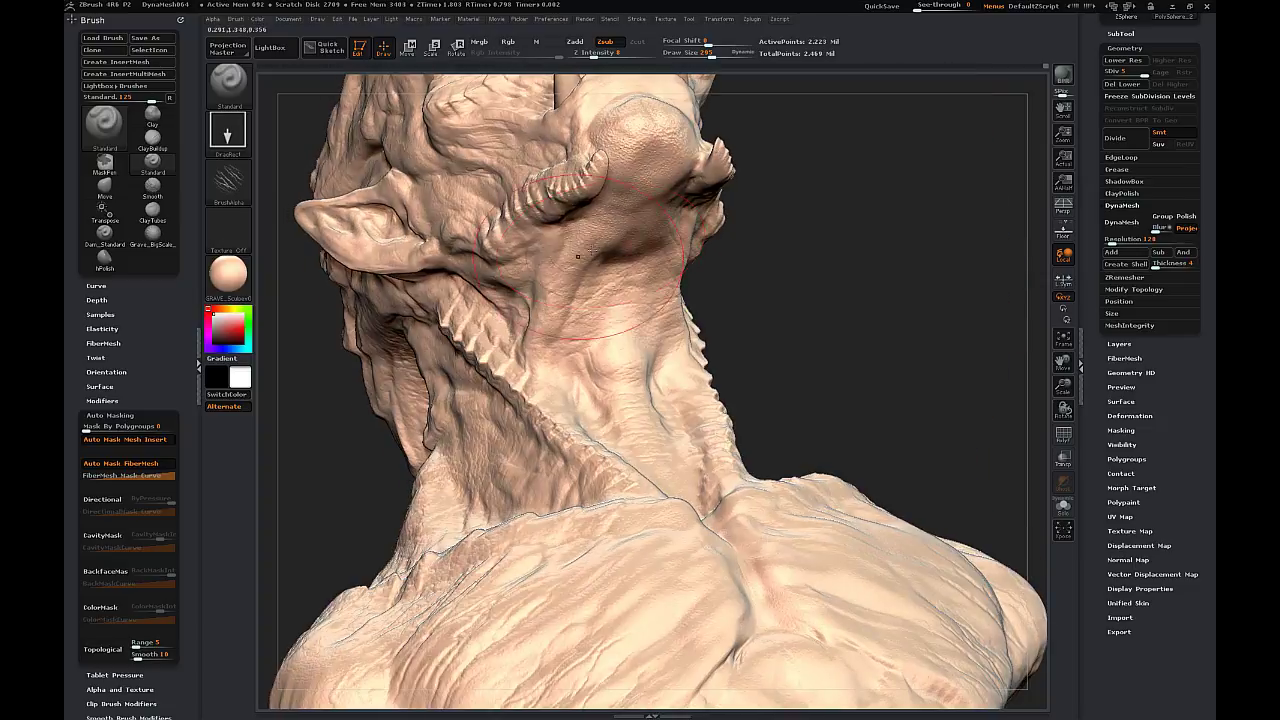
drag(816, 303, 690, 345)
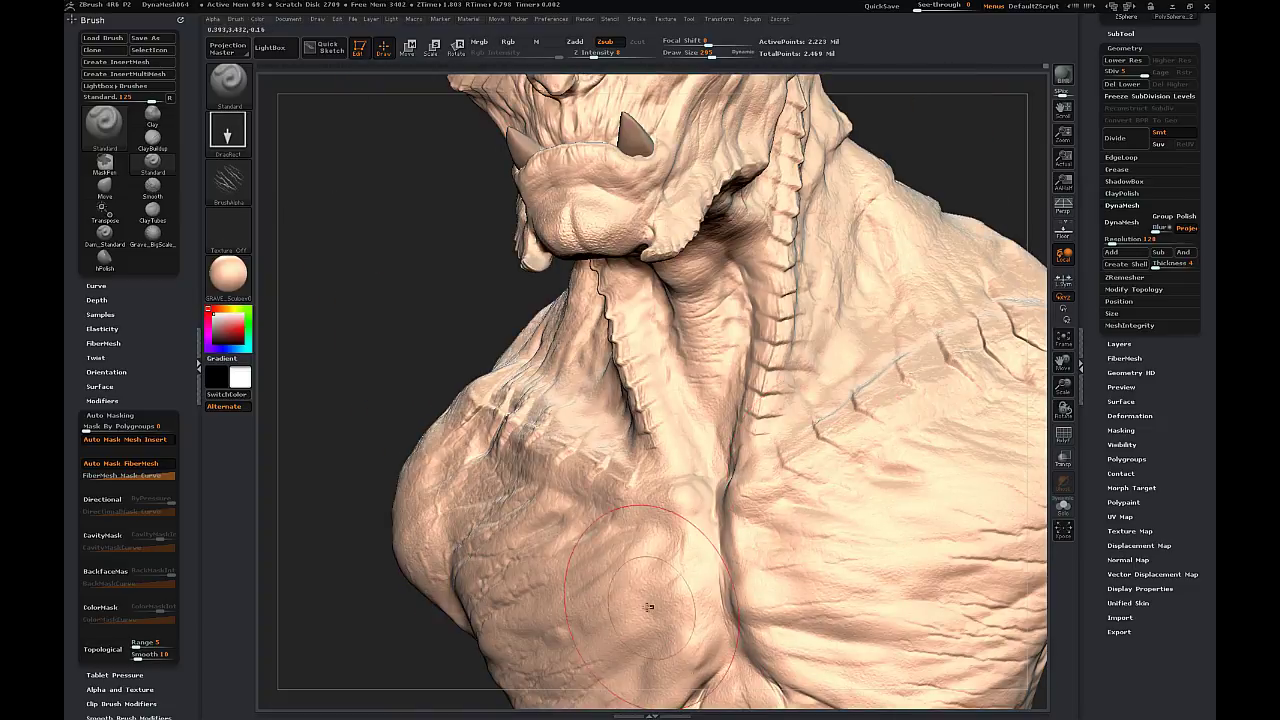
- Stamp more wrinkles on the lower throat and the back of the neck below the head crest
drag(1063, 386, 970, 340)
mouse_move(840, 330)
mouse_down()
mouse_move(955, 330)
mouse_move(855, 325)
mouse_up()
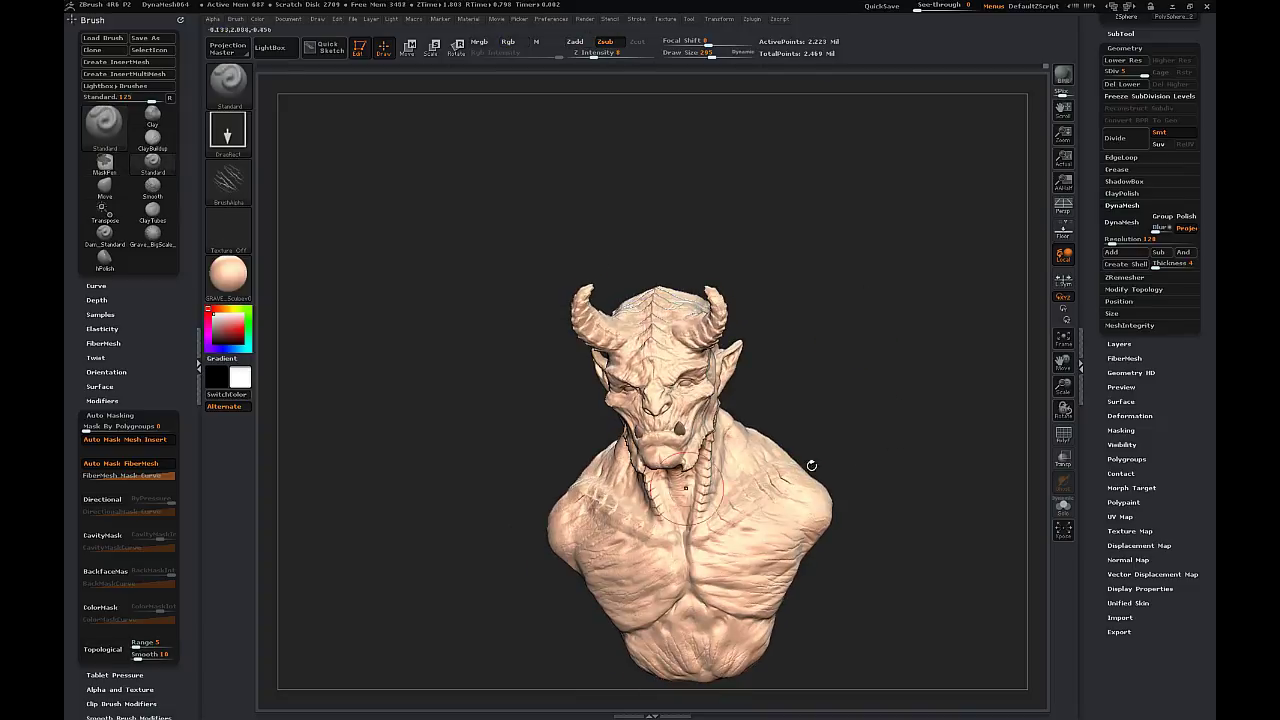
mouse_move(811, 465)
mouse_down()
mouse_move(894, 403)
mouse_move(751, 380)
mouse_up()
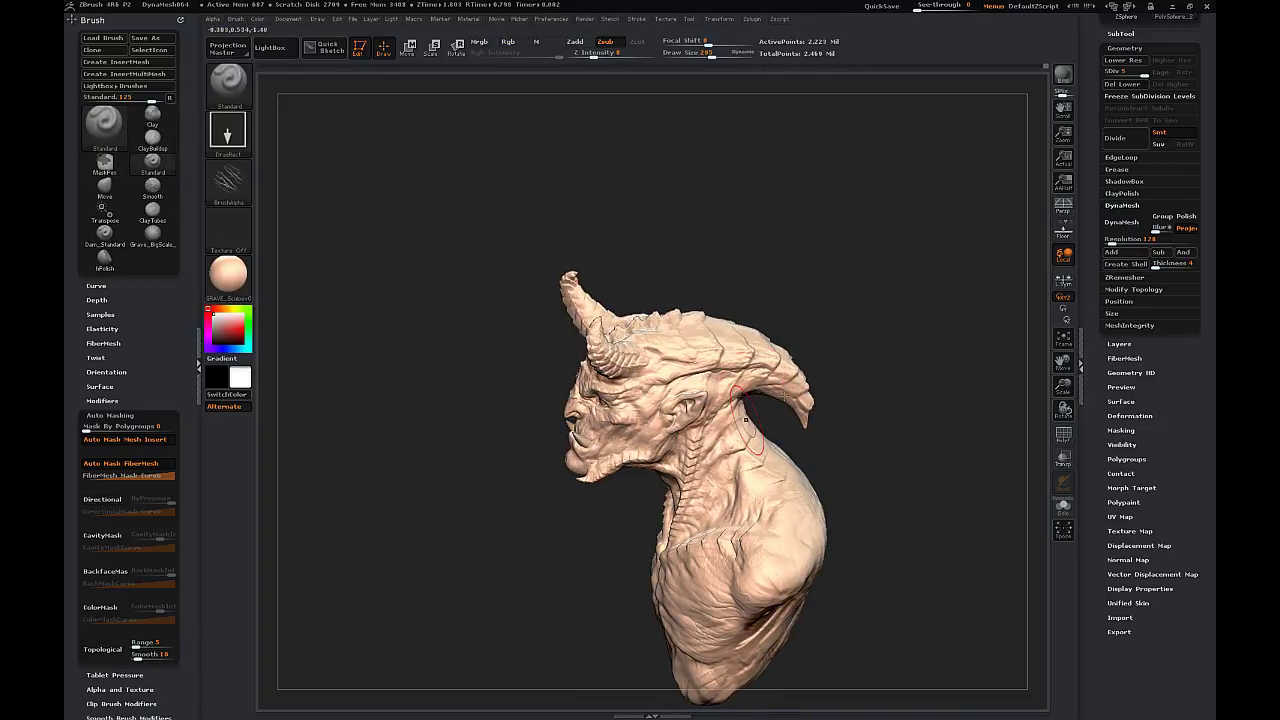
drag(906, 287, 798, 349)
drag(960, 415, 890, 422)
- Reduce the draw size to 110 and stamp wrinkles over the nose bridge, forehead and top of the head
drag(1063, 387, 1066, 430)
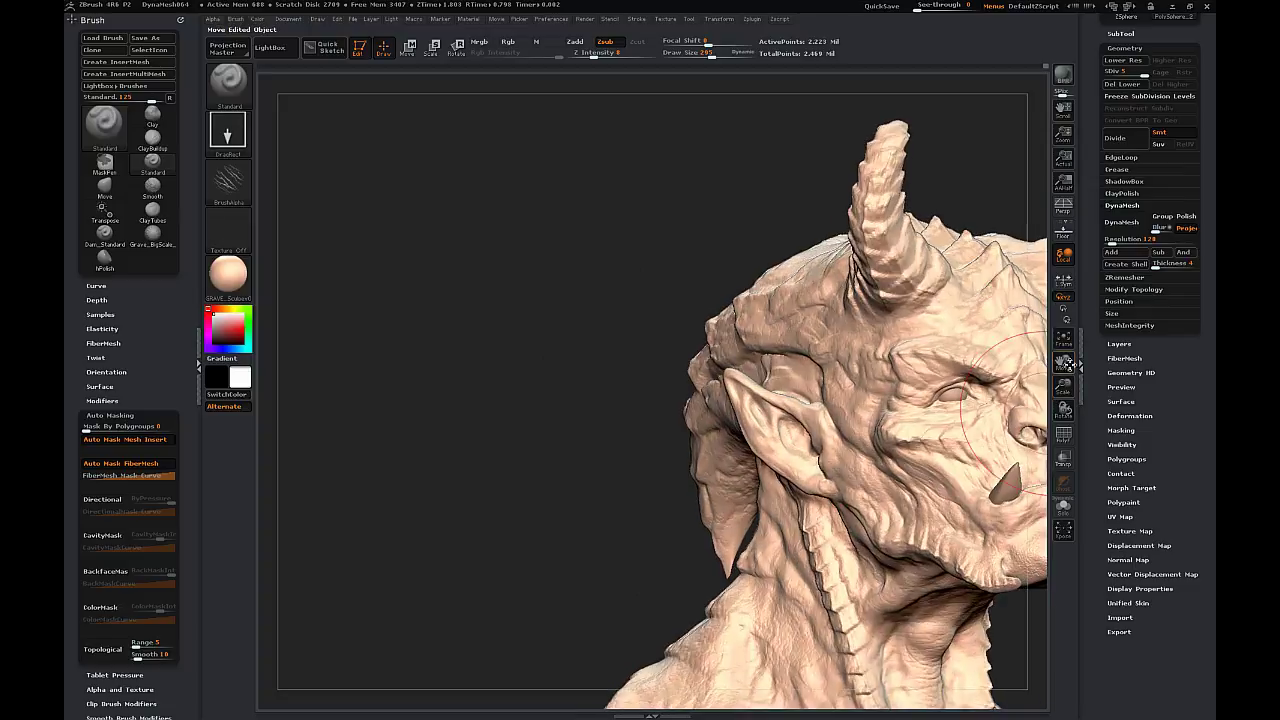
drag(1064, 363, 720, 390)
drag(880, 400, 800, 410)
drag(711, 55, 692, 55)
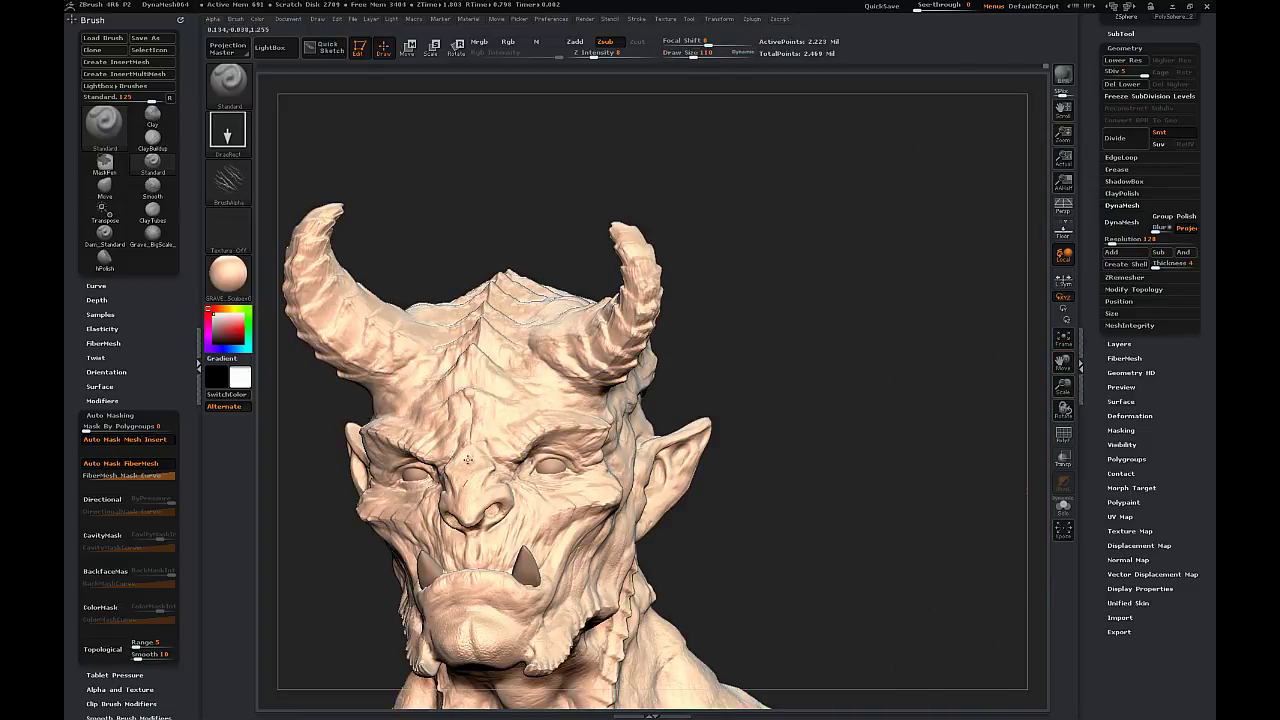
drag(788, 274, 539, 327)
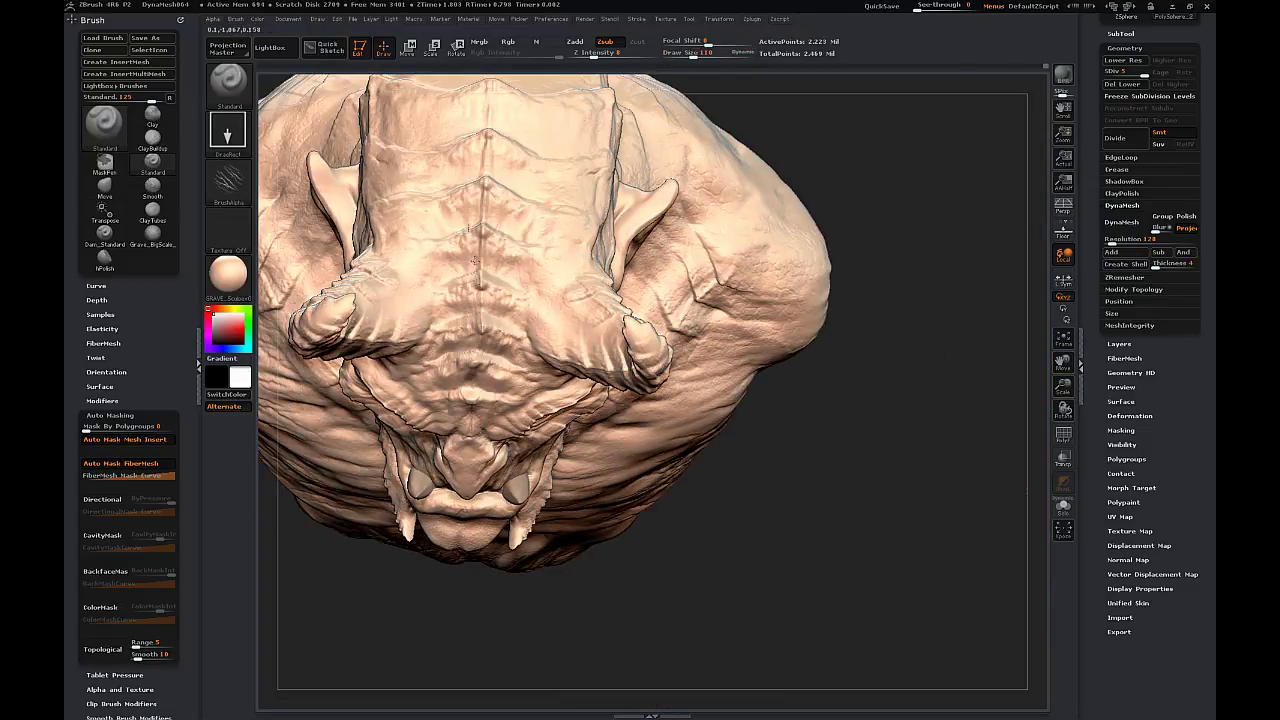
- Set the draw size to 62 and the Z Intensity to 17, and try a wrinkle stamp on the cheek
mouse_move(855, 345)
mouse_down()
mouse_move(880, 386)
mouse_move(1105, 343)
mouse_up()
key(s)
drag(544, 367, 538, 367)
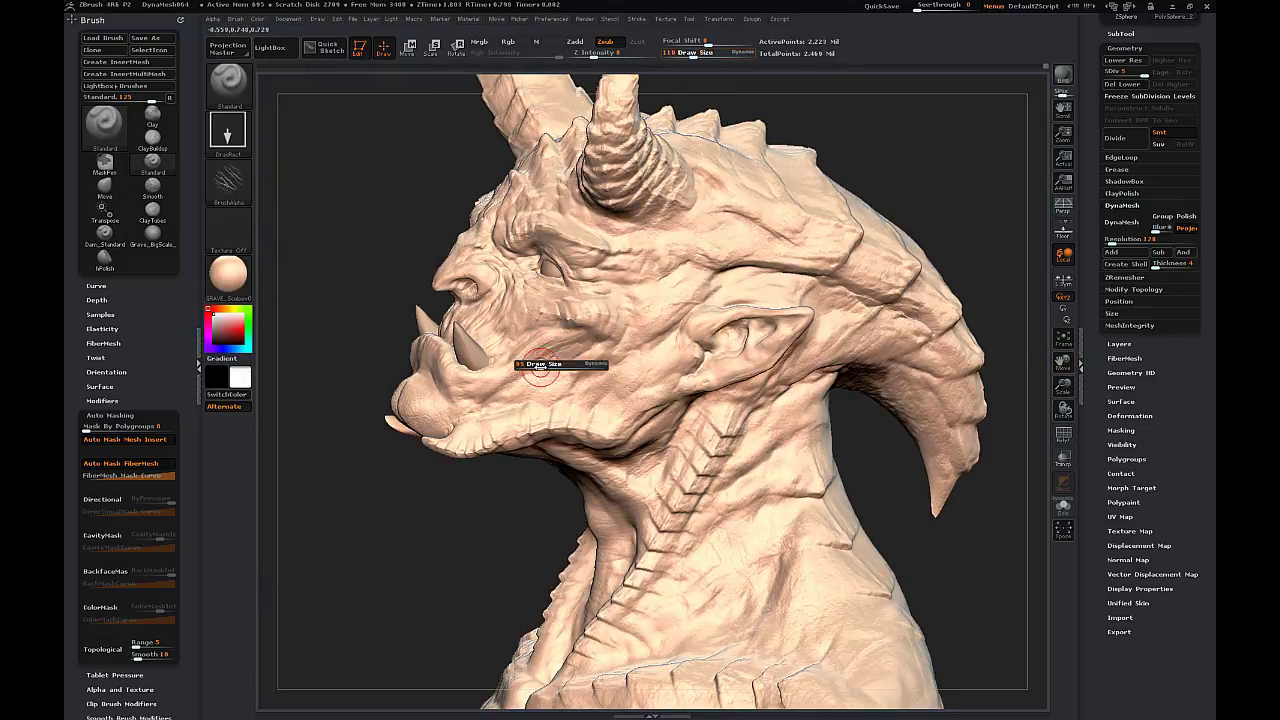
drag(594, 54, 604, 54)
mouse_move(599, 379)
mouse_down()
mouse_move(565, 425)
mouse_move(600, 420)
mouse_up()
drag(468, 550, 429, 503)
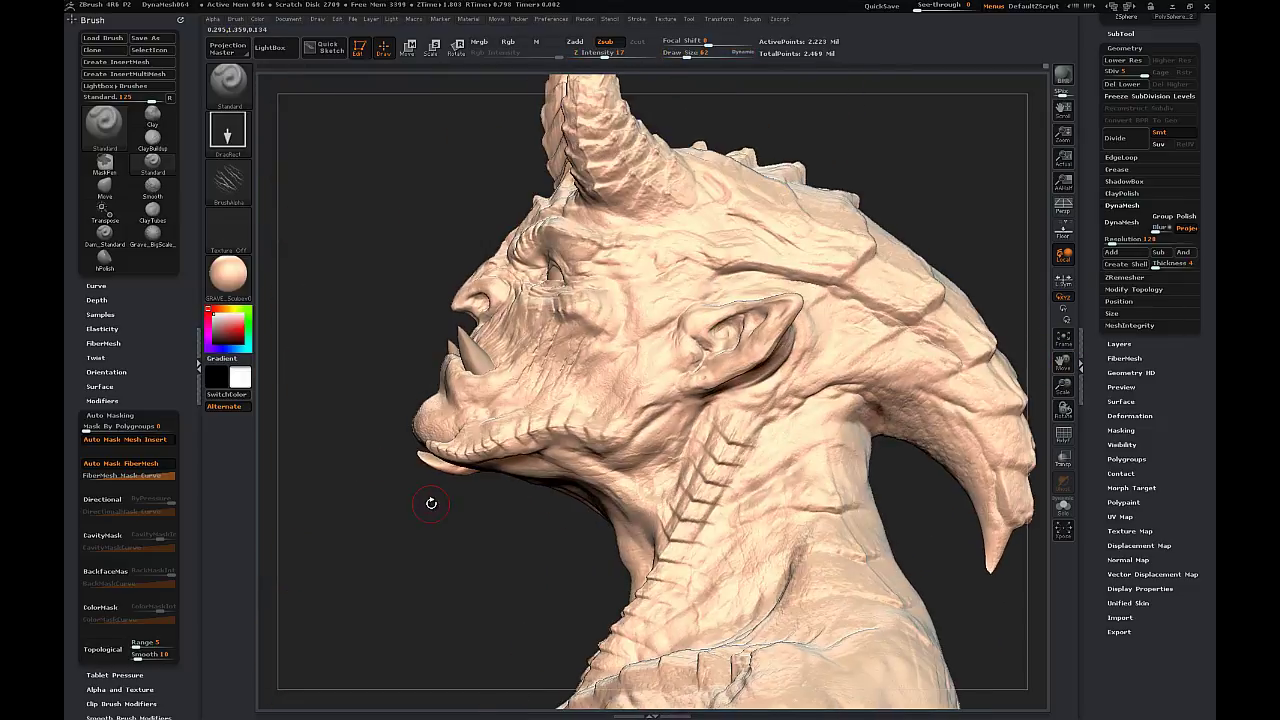
- Undo the trial stamps and restamp deeper wrinkles down the cheek from the cheekbone toward the jaw
key(ctrl+z)
drag(562, 364, 578, 444)
drag(312, 522, 490, 503)
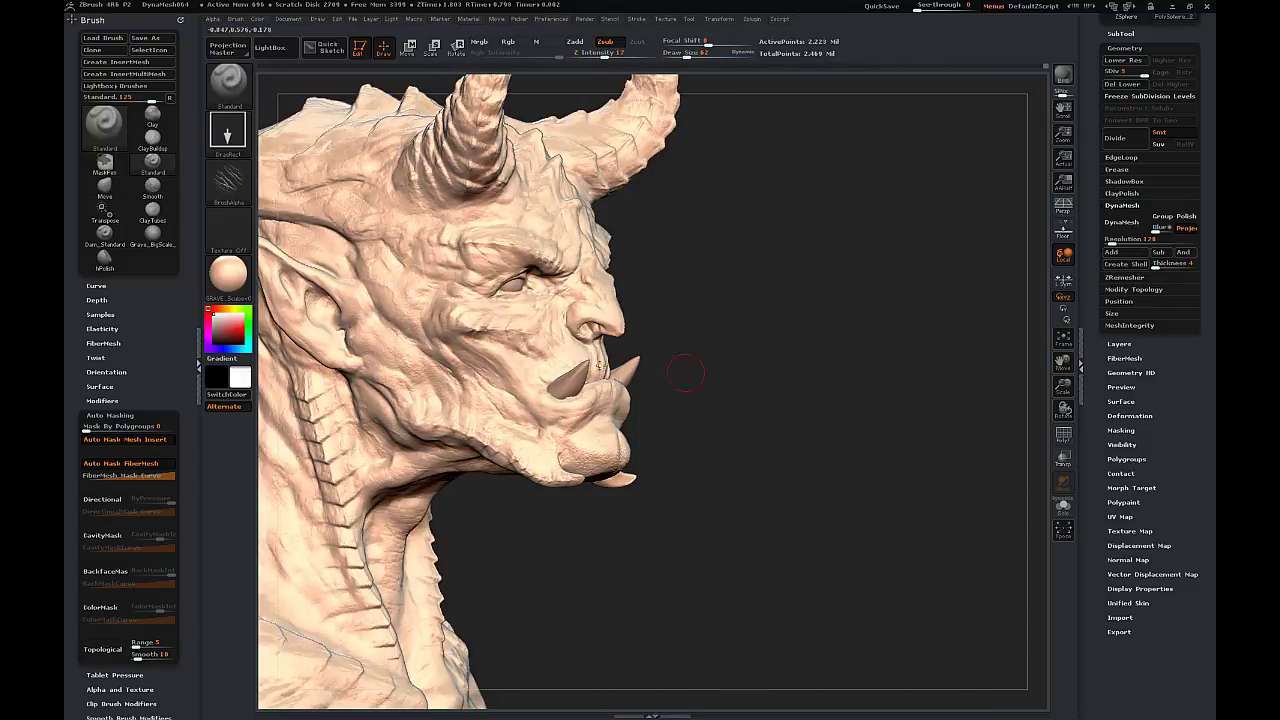
drag(470, 378, 508, 438)
key(ctrl+z)
drag(452, 358, 488, 387)
mouse_move(690, 242)
mouse_down()
mouse_move(717, 243)
mouse_move(560, 275)
mouse_up()
drag(630, 337, 597, 364)
- Lower the Z Intensity to 8 and stamp fine wrinkles around the eyes, cheeks, lower lip and temples
drag(442, 435, 585, 82)
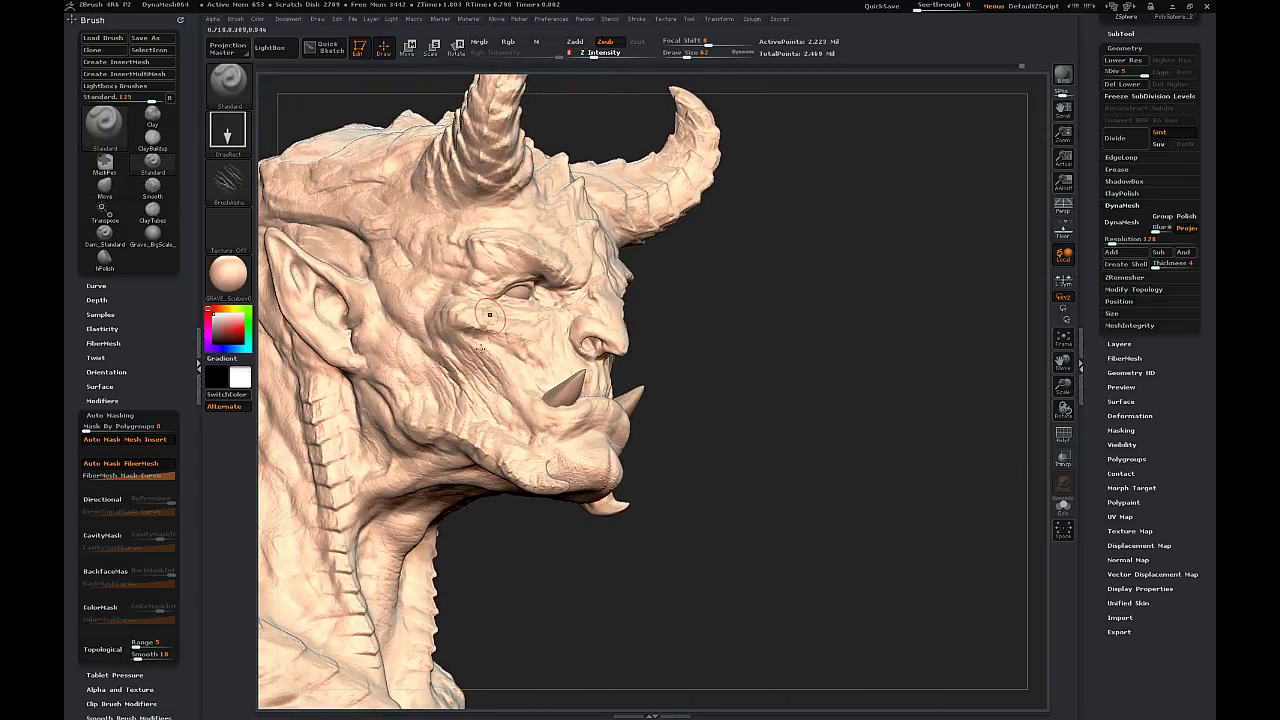
mouse_move(690, 455)
mouse_down()
mouse_move(560, 485)
mouse_move(524, 397)
mouse_up()
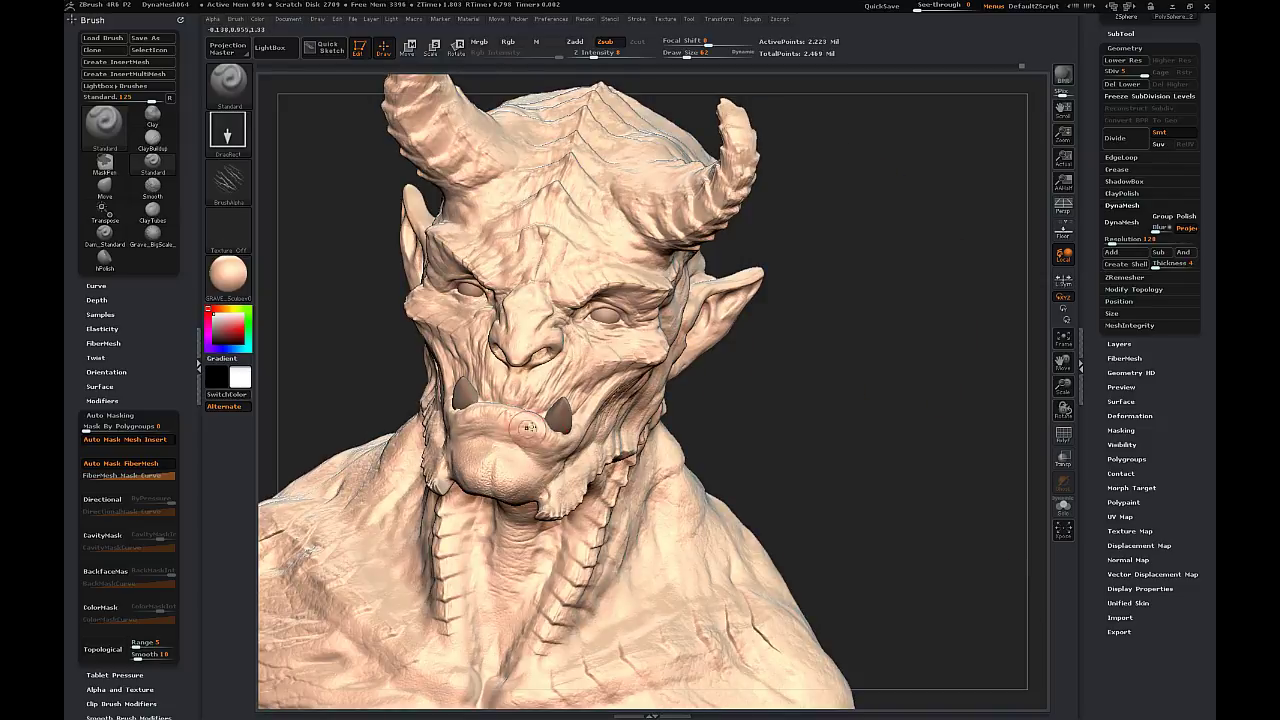
drag(838, 302, 524, 300)
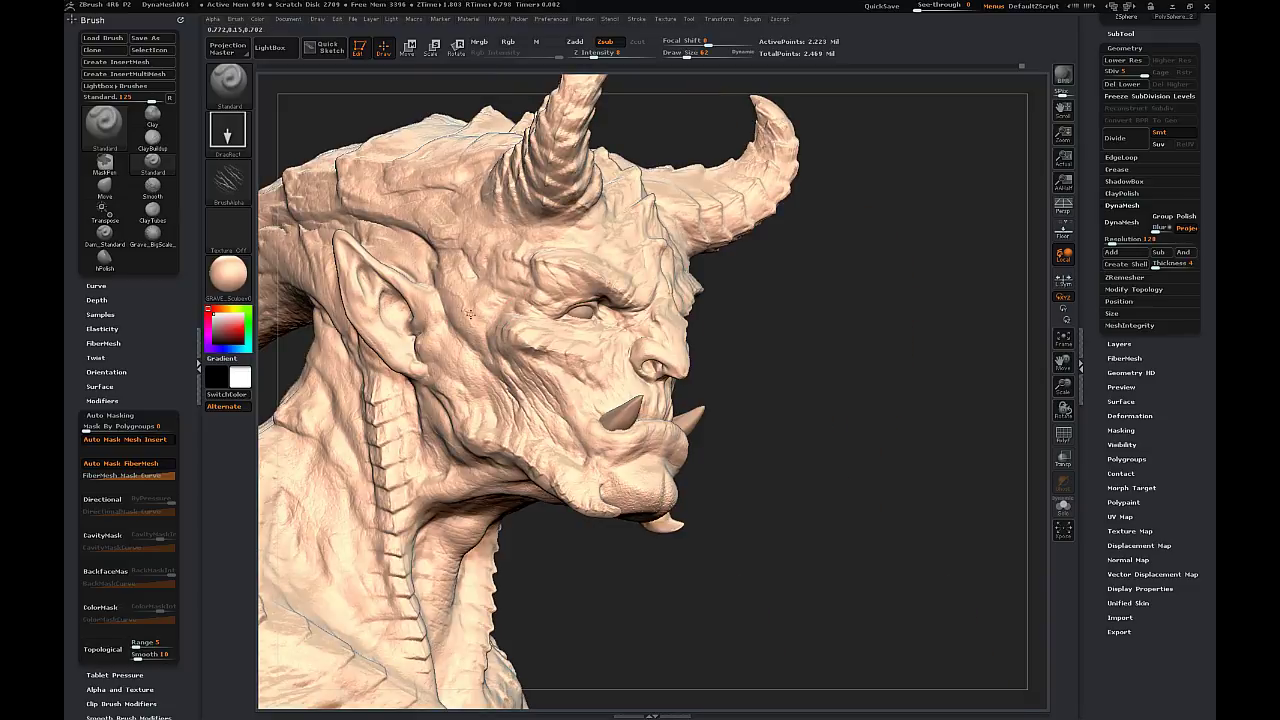
drag(827, 273, 648, 299)
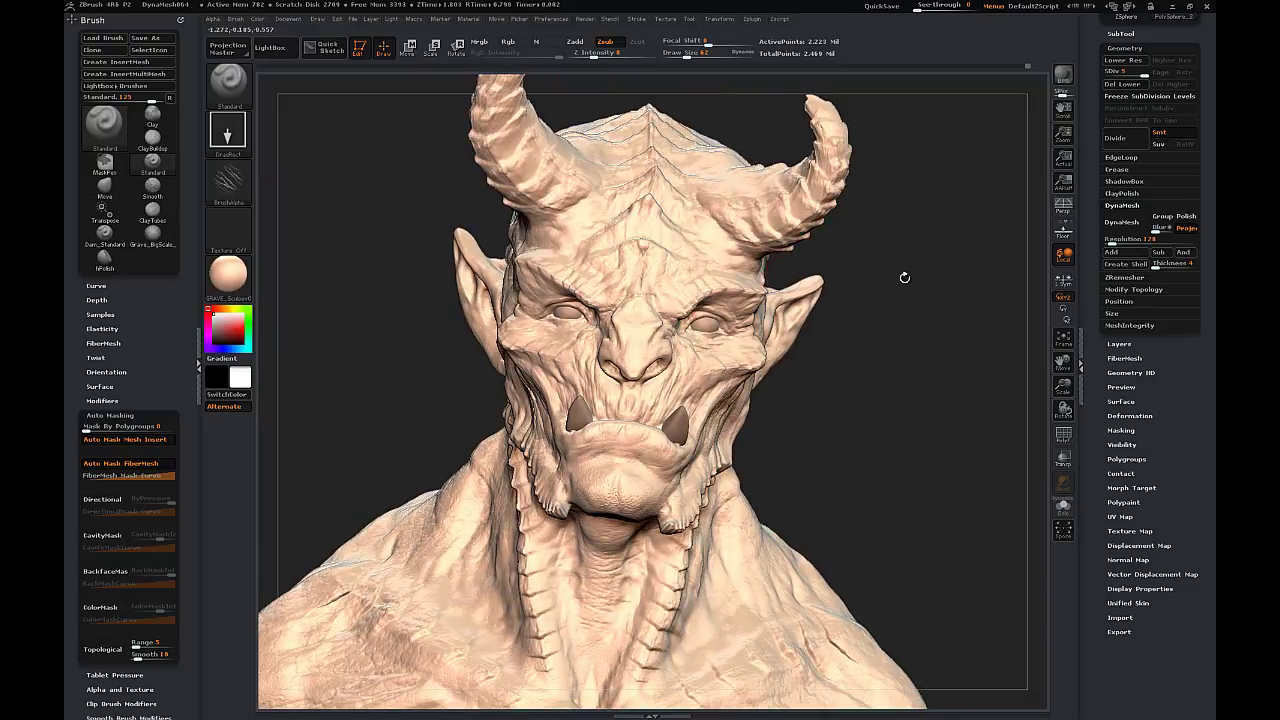
drag(904, 277, 852, 380)
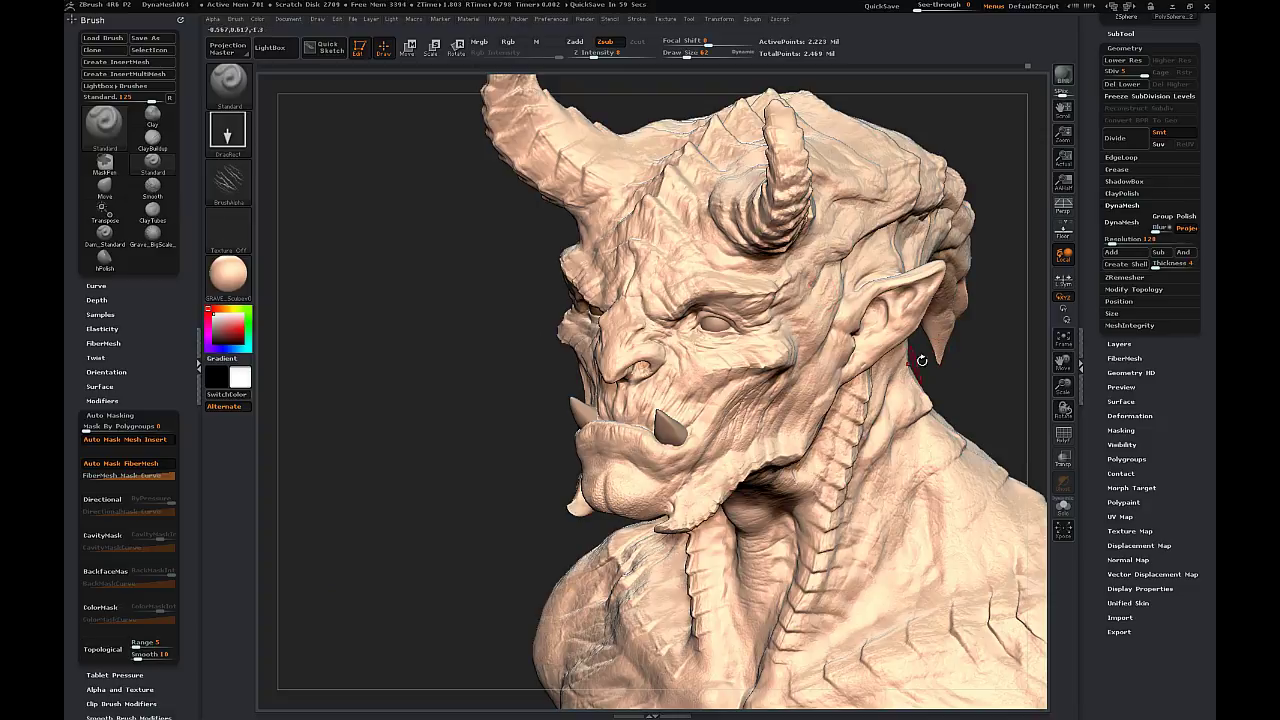
- Select the Dam_Standard brush and inspect the bust's face, neck, shoulders and chest from the front and both sides
mouse_move(921, 361)
mouse_down()
mouse_move(923, 380)
mouse_move(701, 503)
mouse_move(879, 330)
mouse_up()
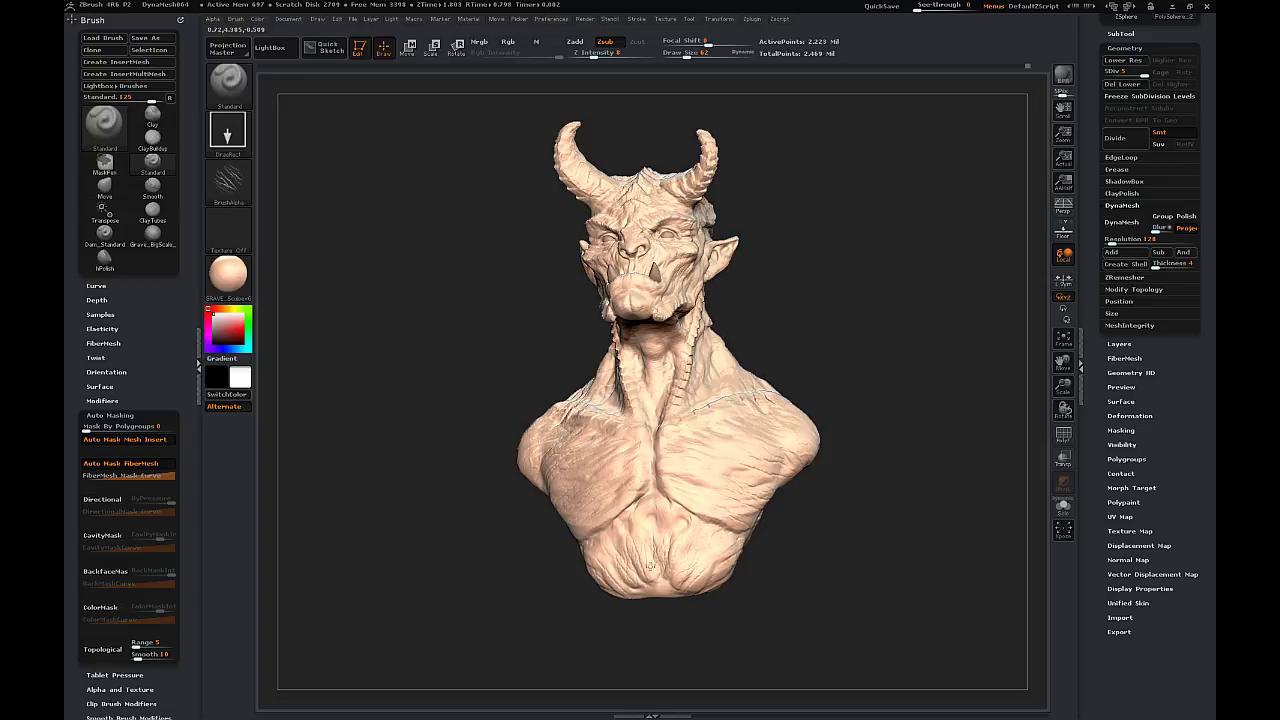
mouse_move(911, 339)
mouse_down()
mouse_move(940, 397)
mouse_move(898, 347)
mouse_move(1046, 376)
mouse_move(1049, 441)
mouse_move(855, 247)
mouse_move(904, 206)
mouse_up()
key(b)
key(d)
key(s)
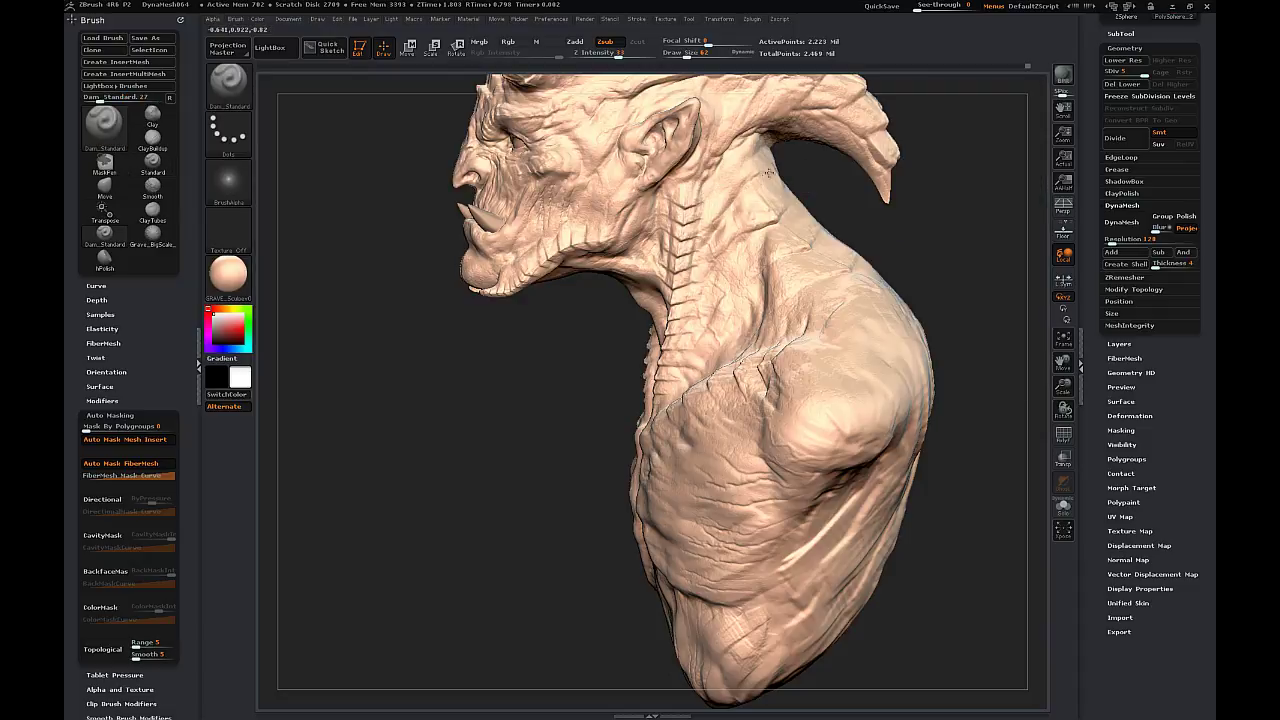
drag(825, 190, 1040, 200)
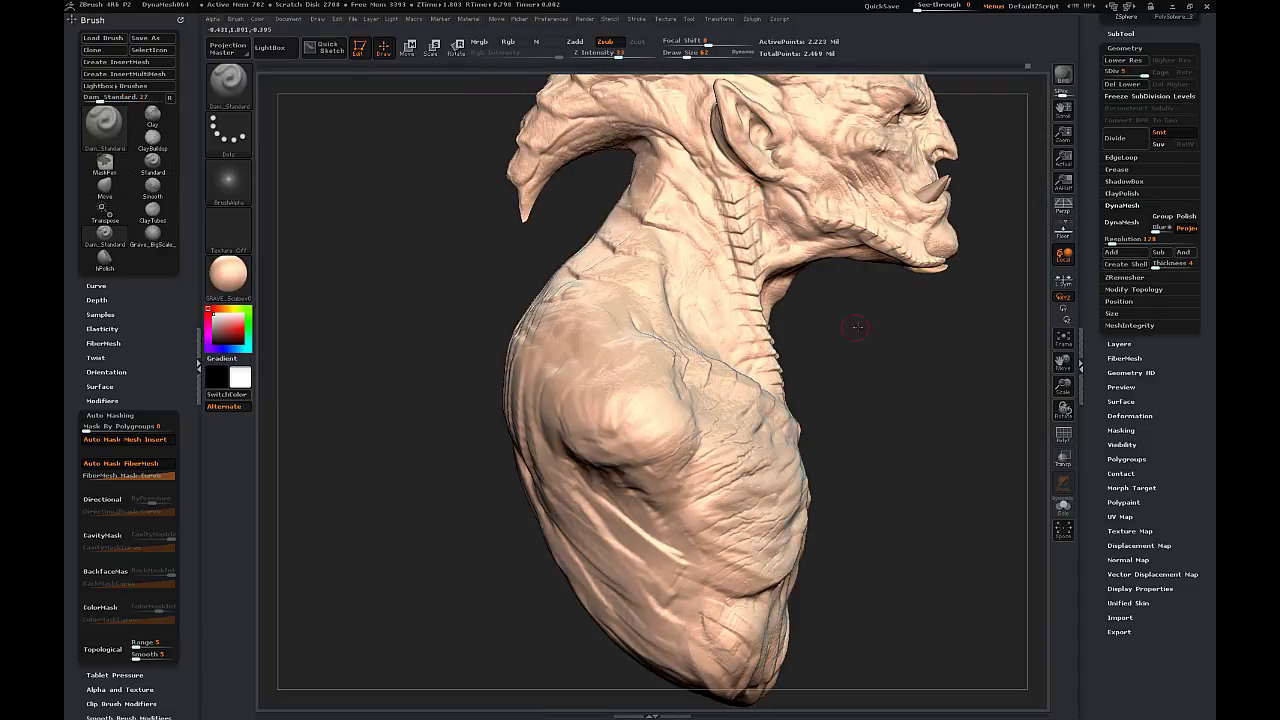
drag(857, 327, 815, 194)
mouse_move(960, 300)
mouse_down()
mouse_move(918, 290)
mouse_move(838, 196)
mouse_up()
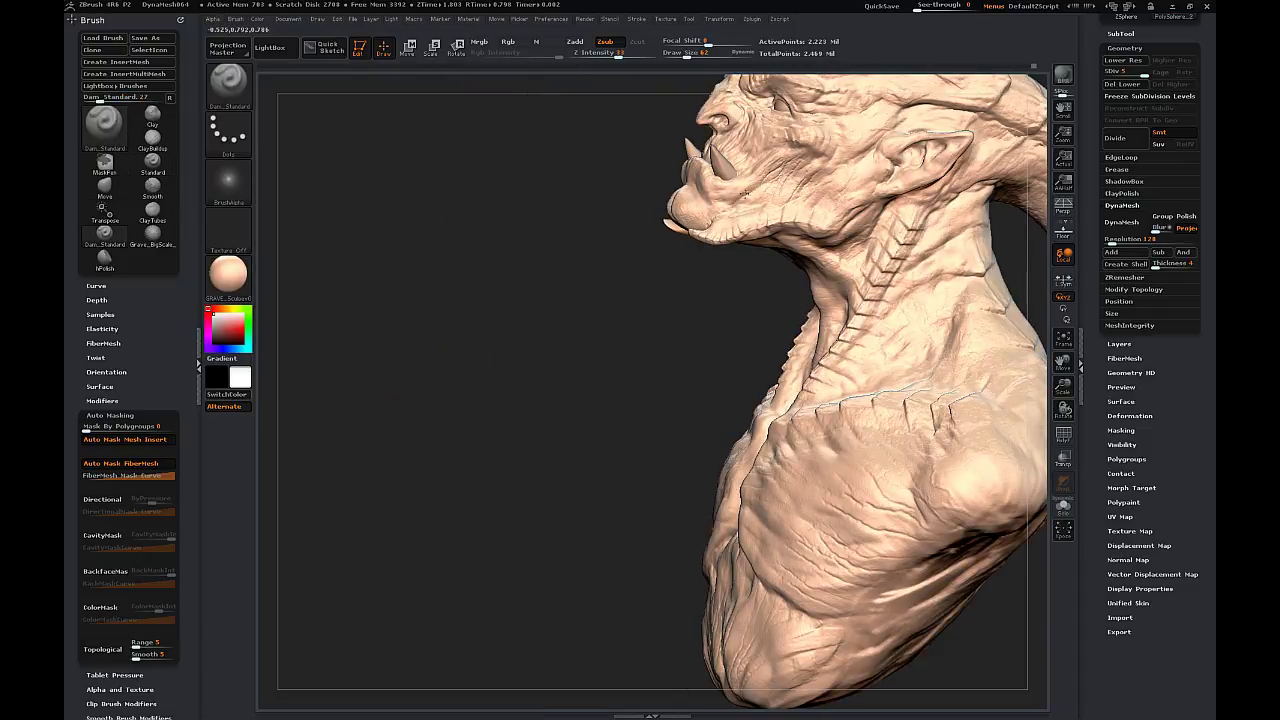
mouse_move(629, 219)
mouse_down()
mouse_move(658, 201)
mouse_move(646, 293)
mouse_up()
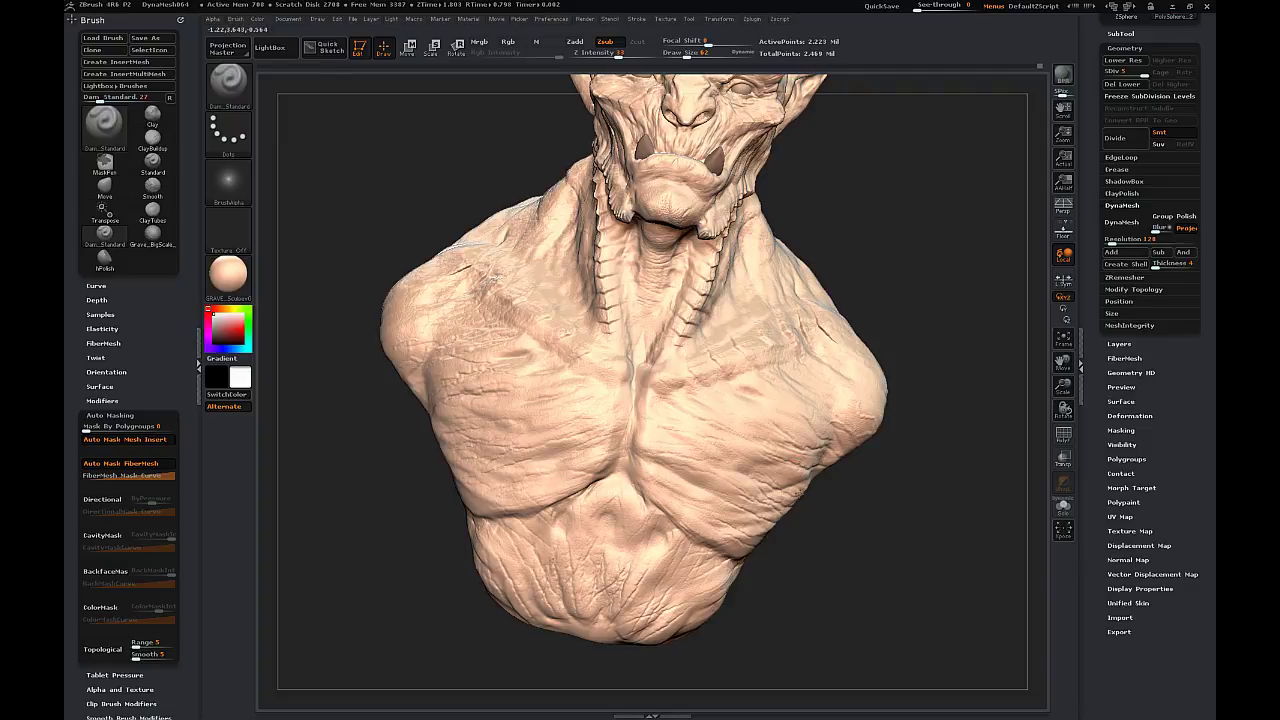
mouse_move(950, 370)
mouse_down()
mouse_move(852, 443)
mouse_move(934, 314)
mouse_up()
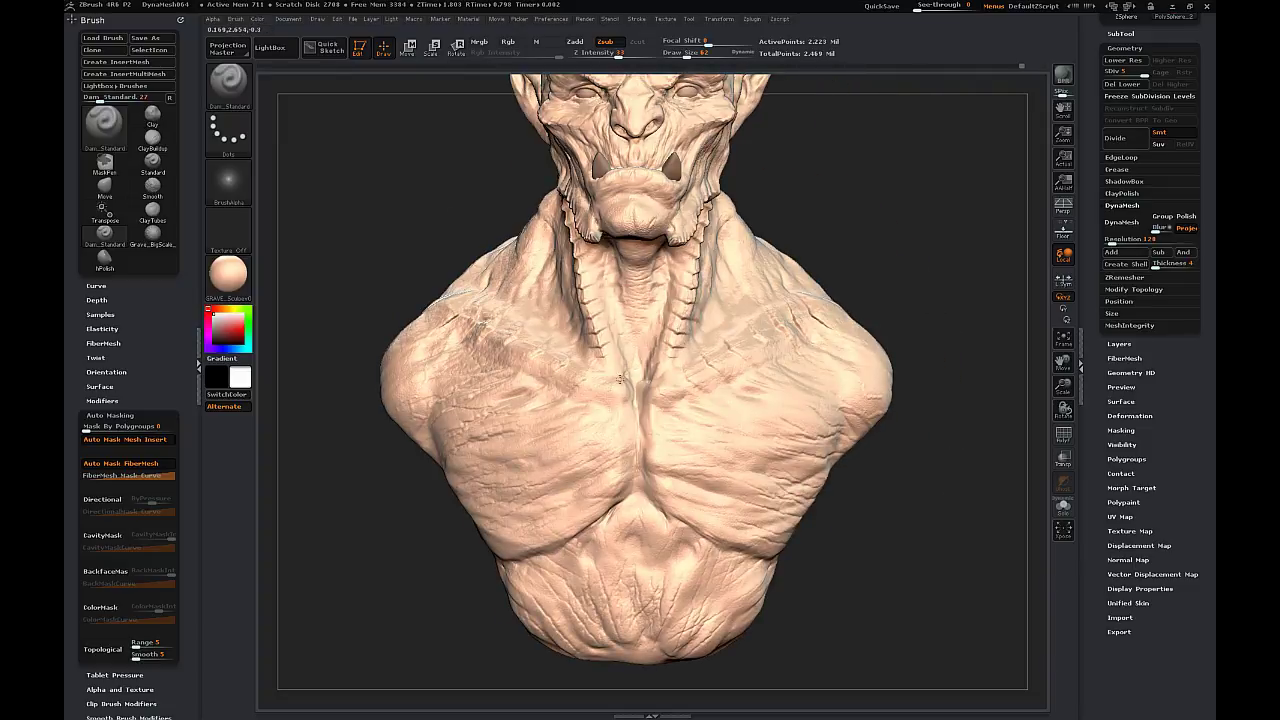
drag(930, 250, 825, 224)
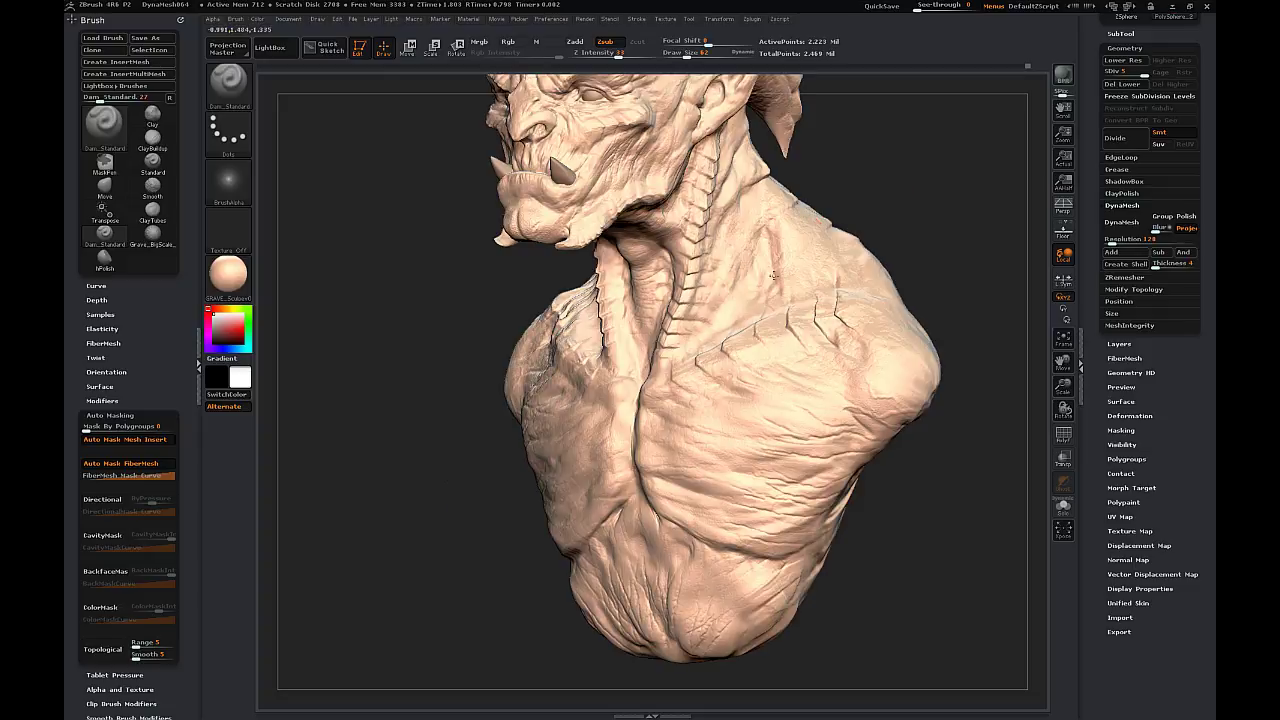
drag(965, 168, 565, 270)
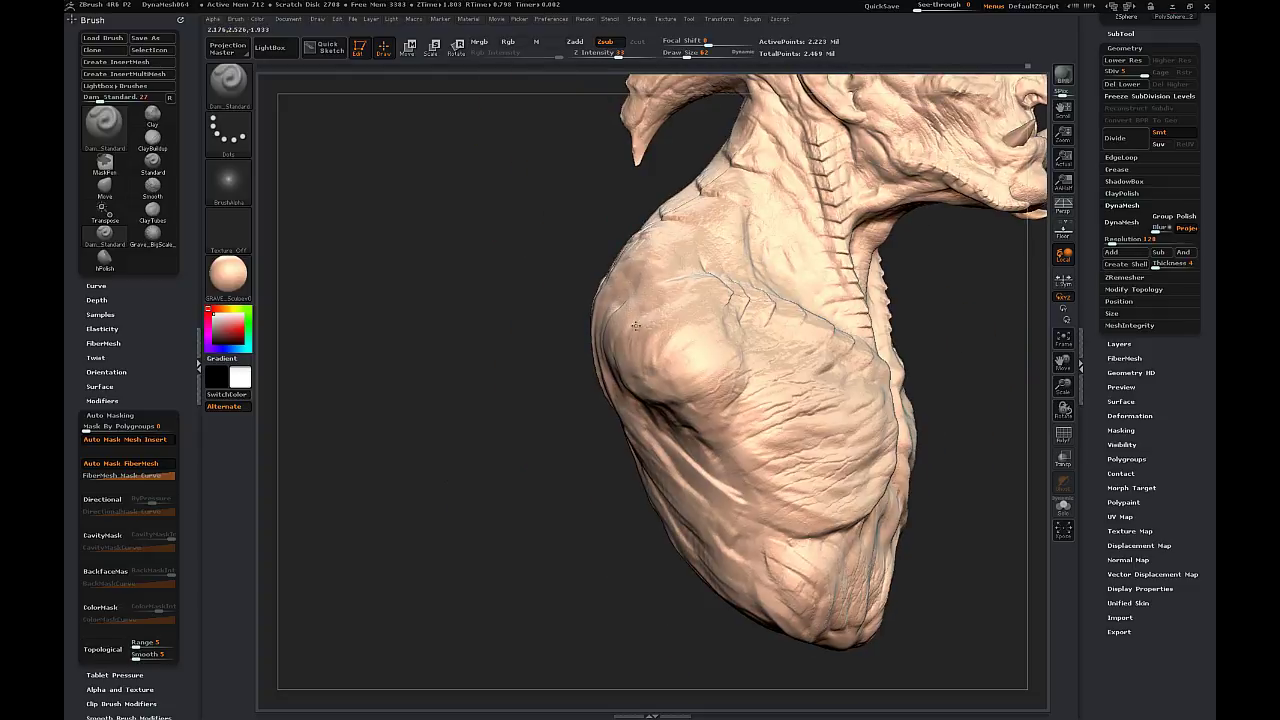
drag(1058, 392, 957, 381)
drag(1062, 365, 966, 488)
drag(1063, 387, 1058, 383)
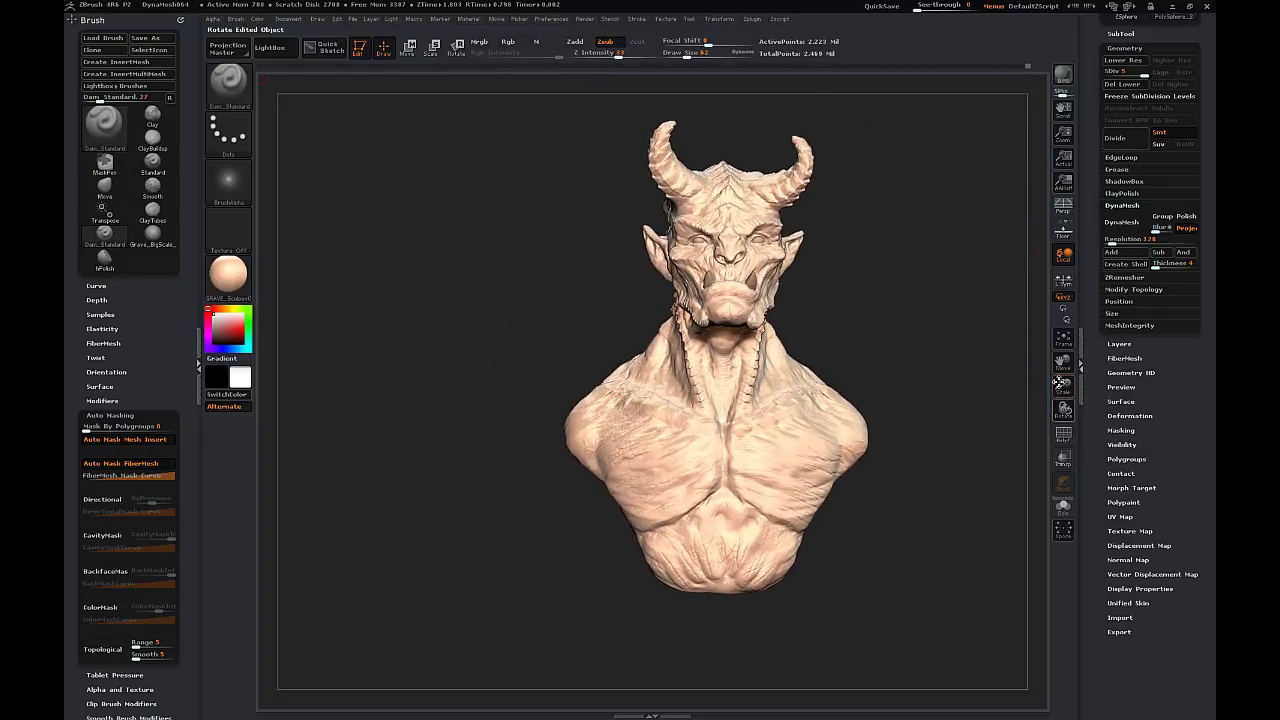
- Turn on perspective and choose the Grave_BigScale brush with its draw size adjusted for the chest
click(1063, 207)
mouse_move(943, 279)
mouse_down()
mouse_move(951, 301)
mouse_move(907, 325)
mouse_move(921, 335)
mouse_move(903, 303)
mouse_move(917, 312)
mouse_move(902, 329)
mouse_move(938, 343)
mouse_up()
click(229, 87)
click(774, 98)
key(s)
click(704, 497)
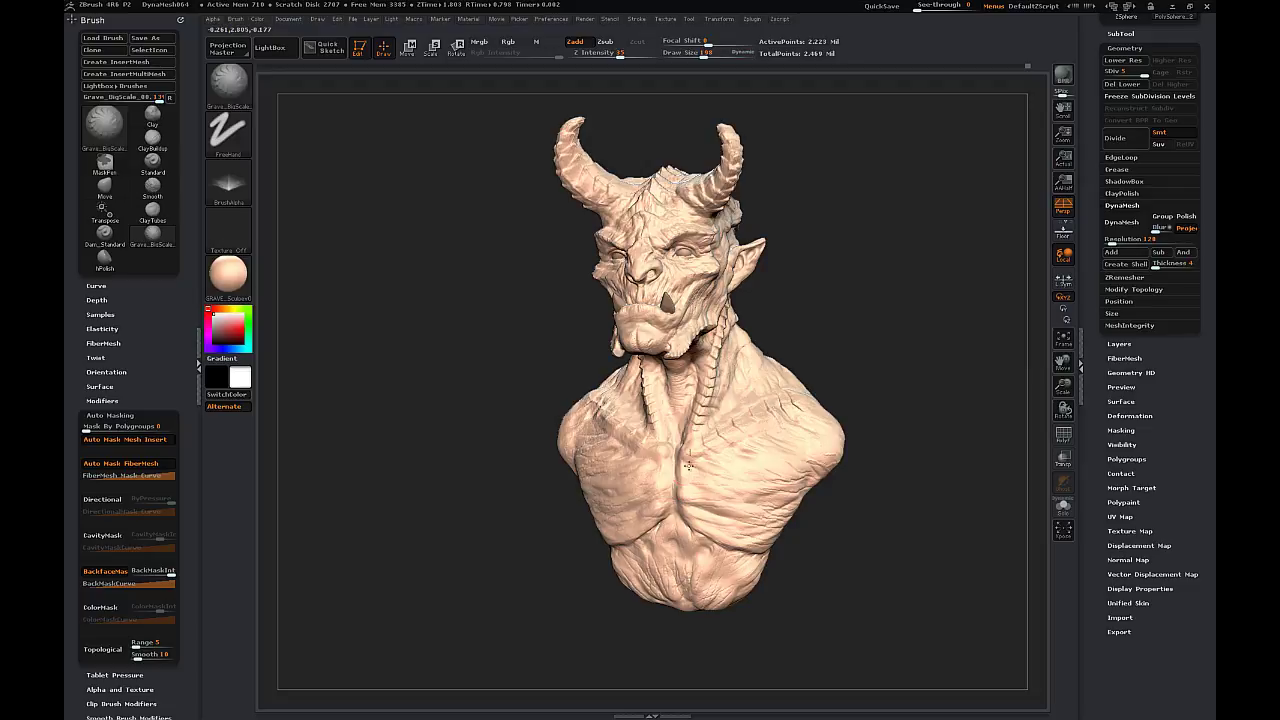
- Try a row of scales along the lower edge of one pectoral and undo it
drag(688, 465, 765, 549)
drag(848, 510, 900, 492)
key(ctrl)
key(ctrl)
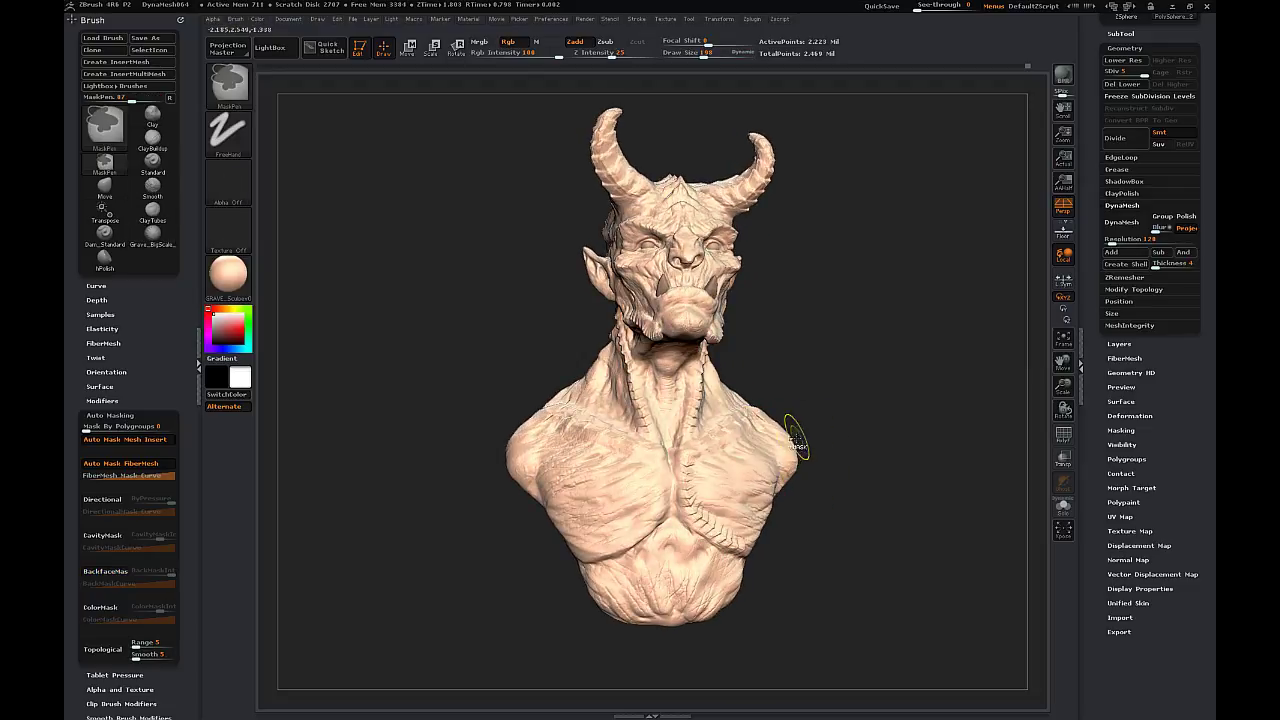
key(ctrl+z)
drag(904, 366, 877, 374)
key(ctrl+z)
- Enlarge the Grave_BigScale brush and stroke scale ridges along the sternum and lower edges of both pectorals
key(s)
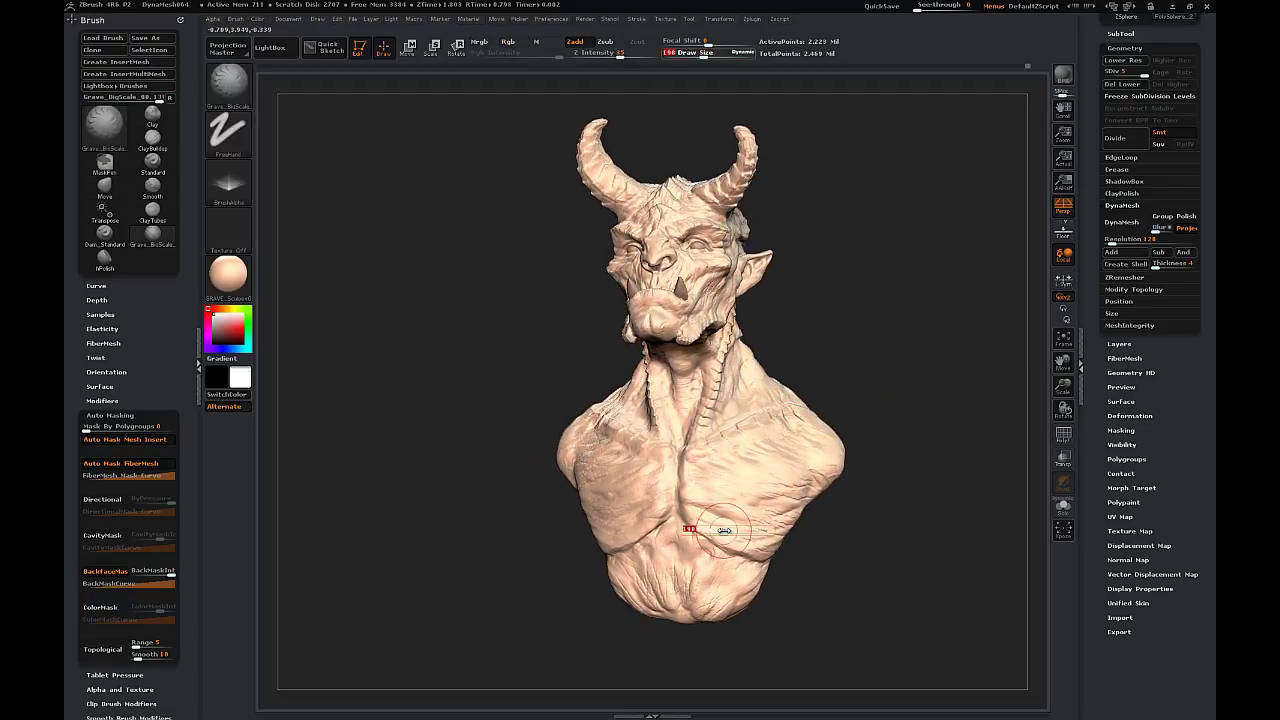
drag(545, 560, 598, 548)
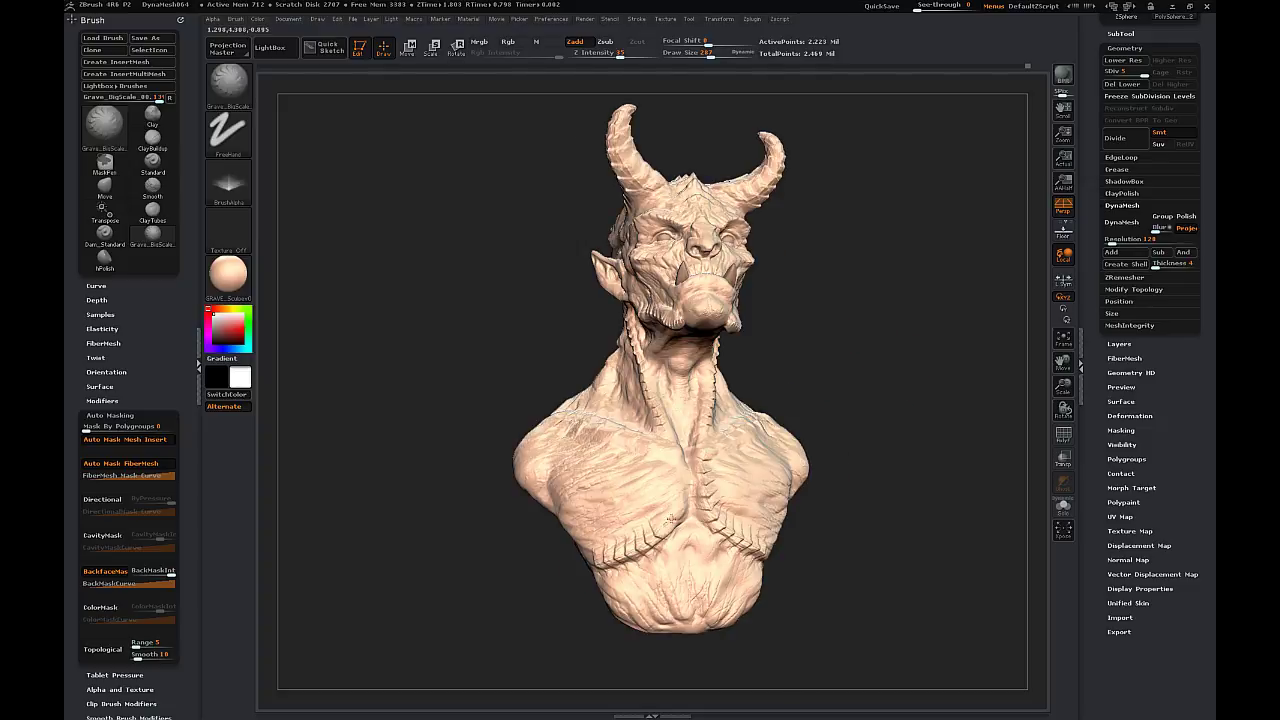
drag(676, 454, 669, 544)
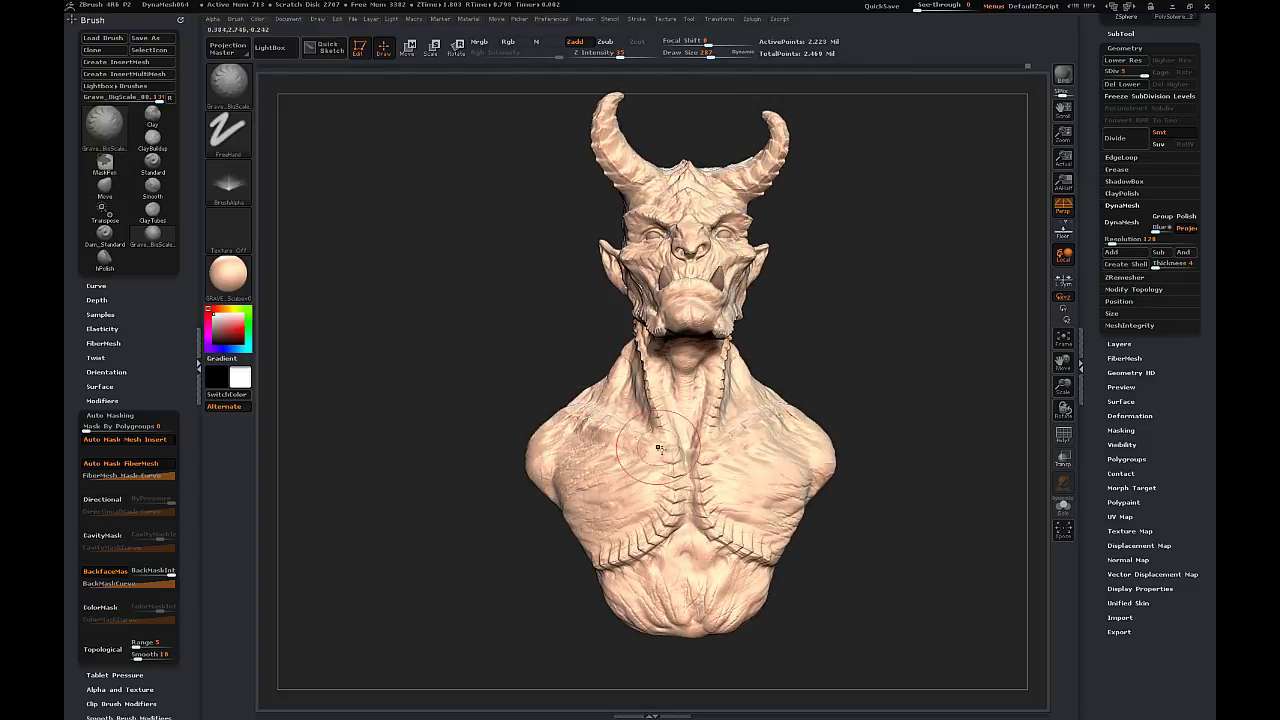
drag(874, 360, 812, 364)
mouse_move(920, 366)
mouse_down()
mouse_move(938, 378)
mouse_move(835, 385)
mouse_up()
shift+drag(906, 326, 965, 310)
- Step down through the subdivision levels to examine the scale ridges and return to subdivision level 5
key(shift+d)
key(shift+d)
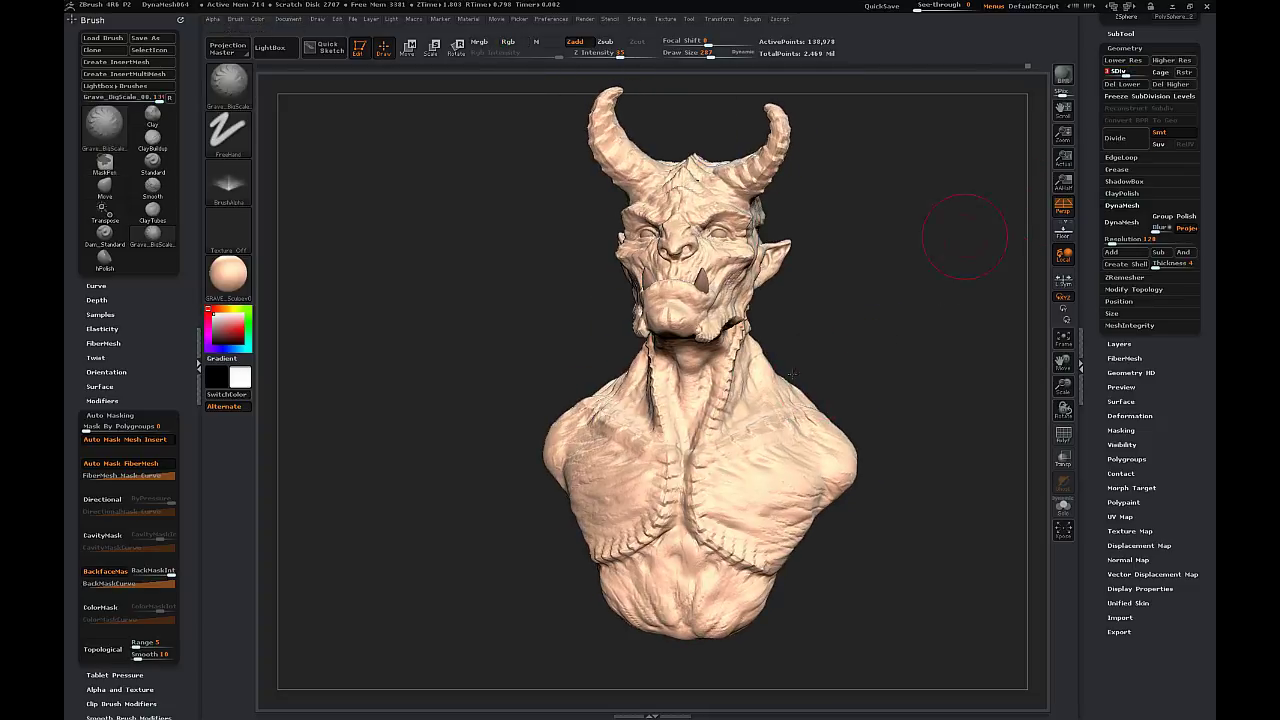
key(shift+d)
key(shift+d)
key(d)
key(d)
key(d)
key(d)
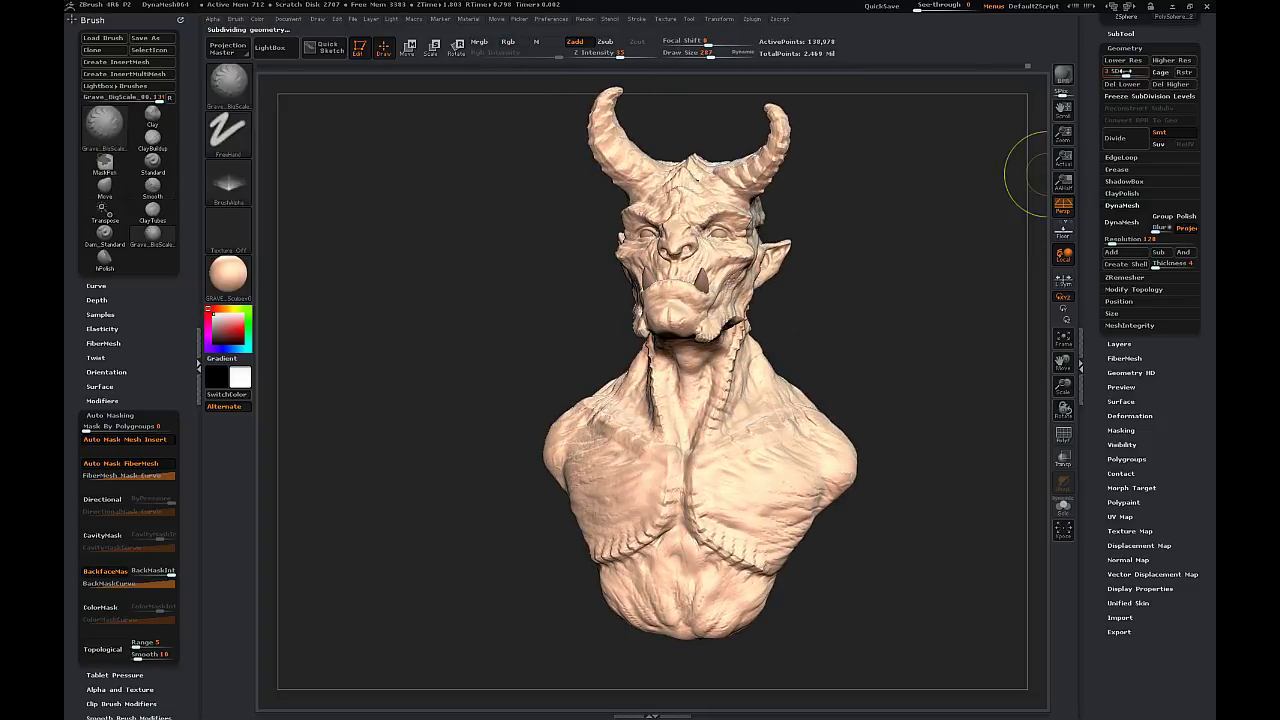
drag(922, 317, 963, 351)
- Try covering both pectorals with large scale strokes at a bigger draw size and undo them
drag(1070, 388, 870, 430)
drag(1062, 386, 1150, 400)
key(s)
drag(766, 551, 774, 551)
drag(752, 538, 784, 506)
drag(952, 385, 892, 376)
mouse_move(834, 428)
mouse_down()
mouse_move(867, 413)
mouse_move(561, 492)
mouse_up()
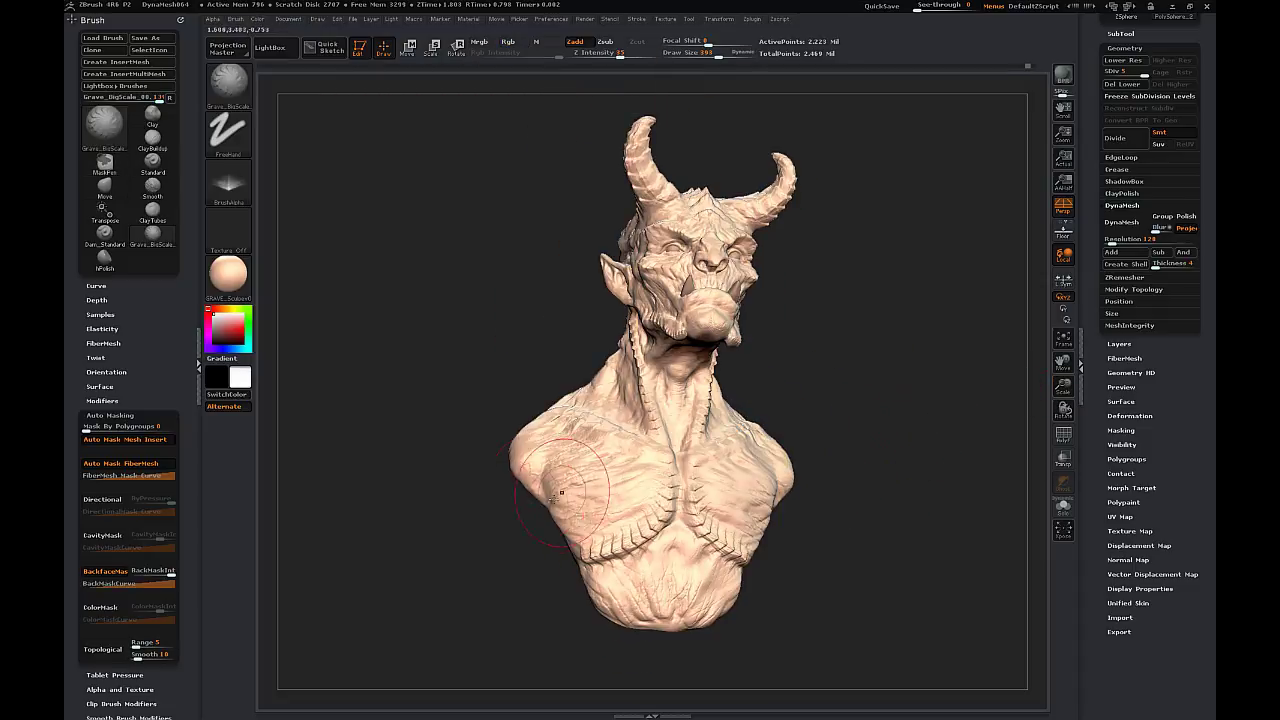
drag(861, 391, 725, 425)
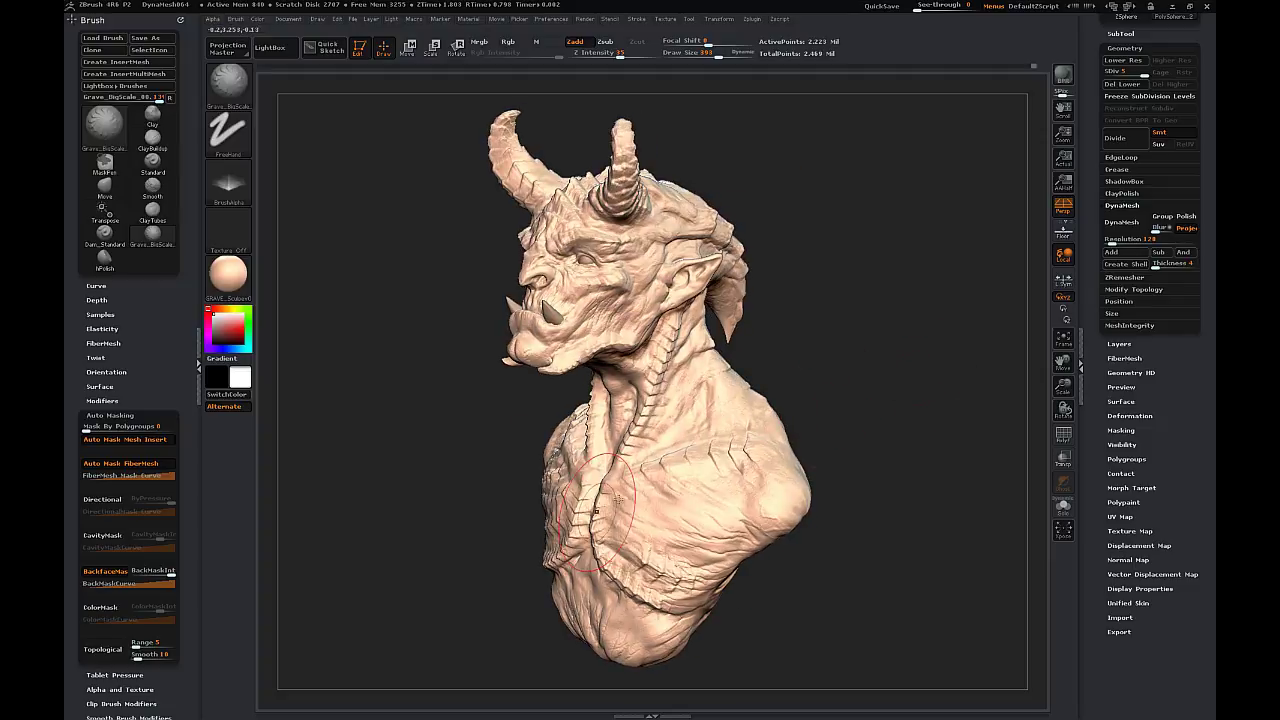
mouse_move(824, 398)
mouse_down()
mouse_move(892, 340)
mouse_move(872, 352)
mouse_up()
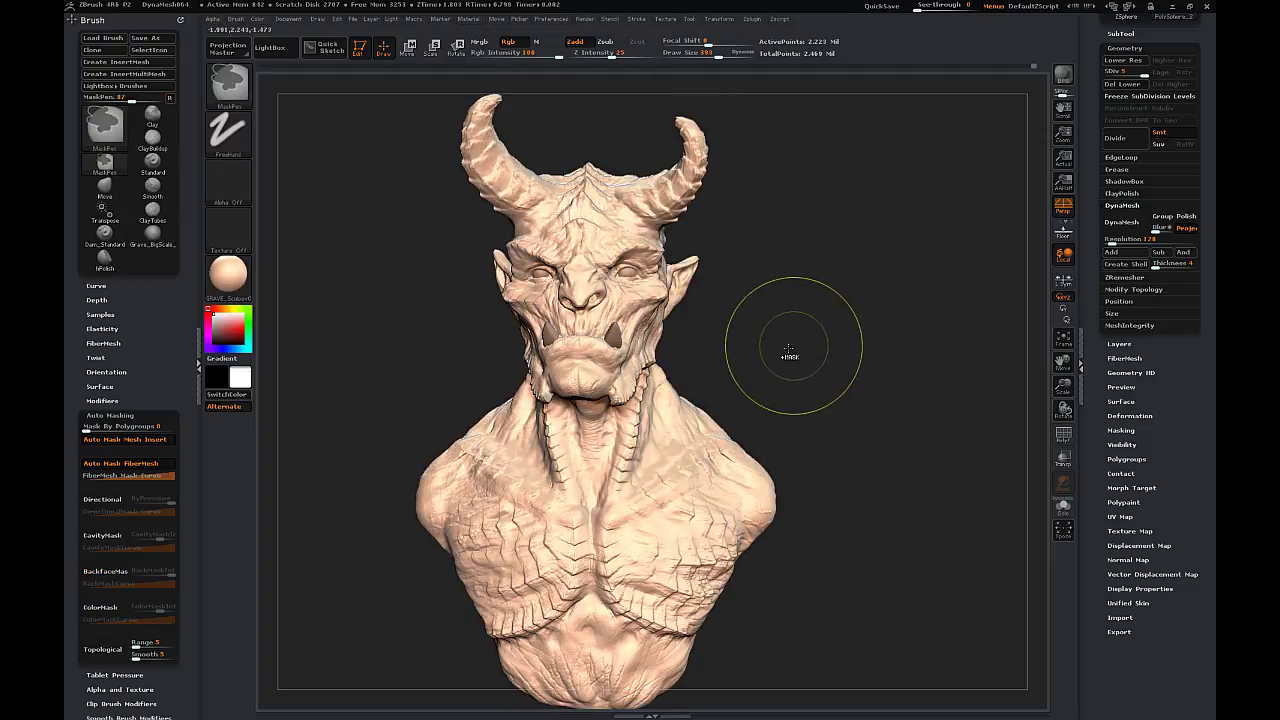
key(ctrl+z)
key(ctrl+z)
key(ctrl+z)
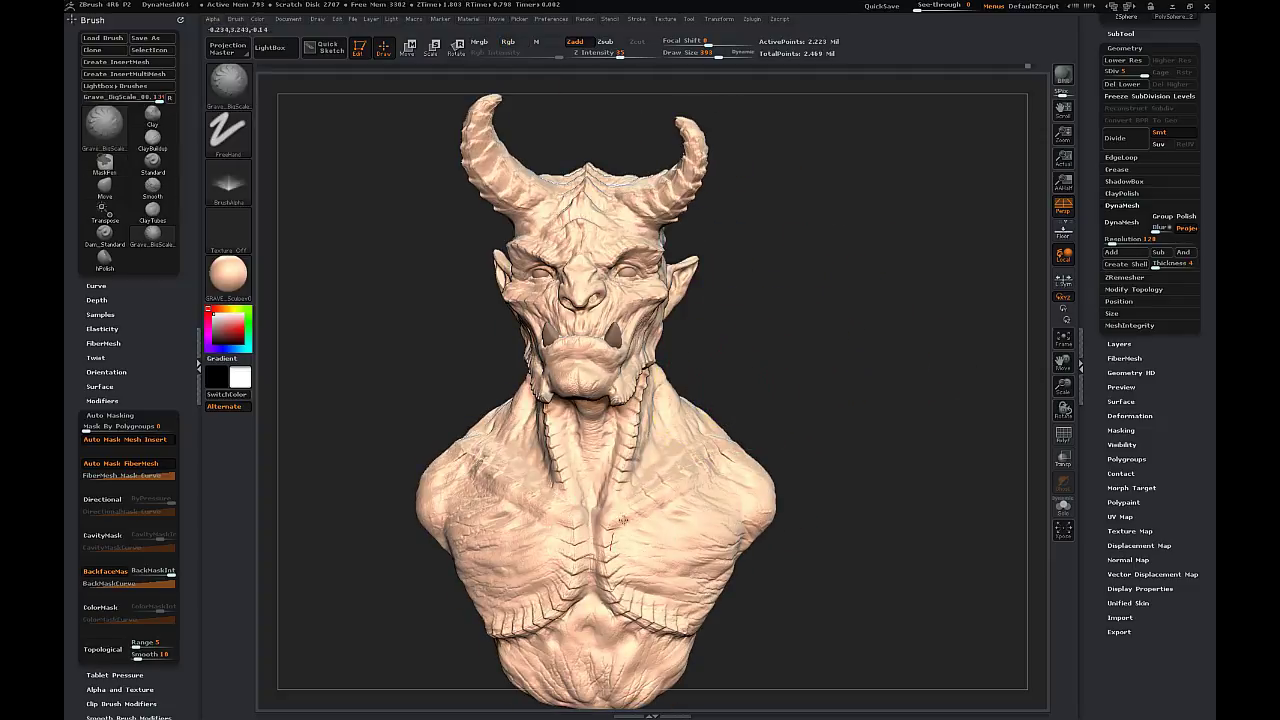
- Try shorter scale strokes across the upper chest and check them from a tilted view
drag(853, 367, 877, 274)
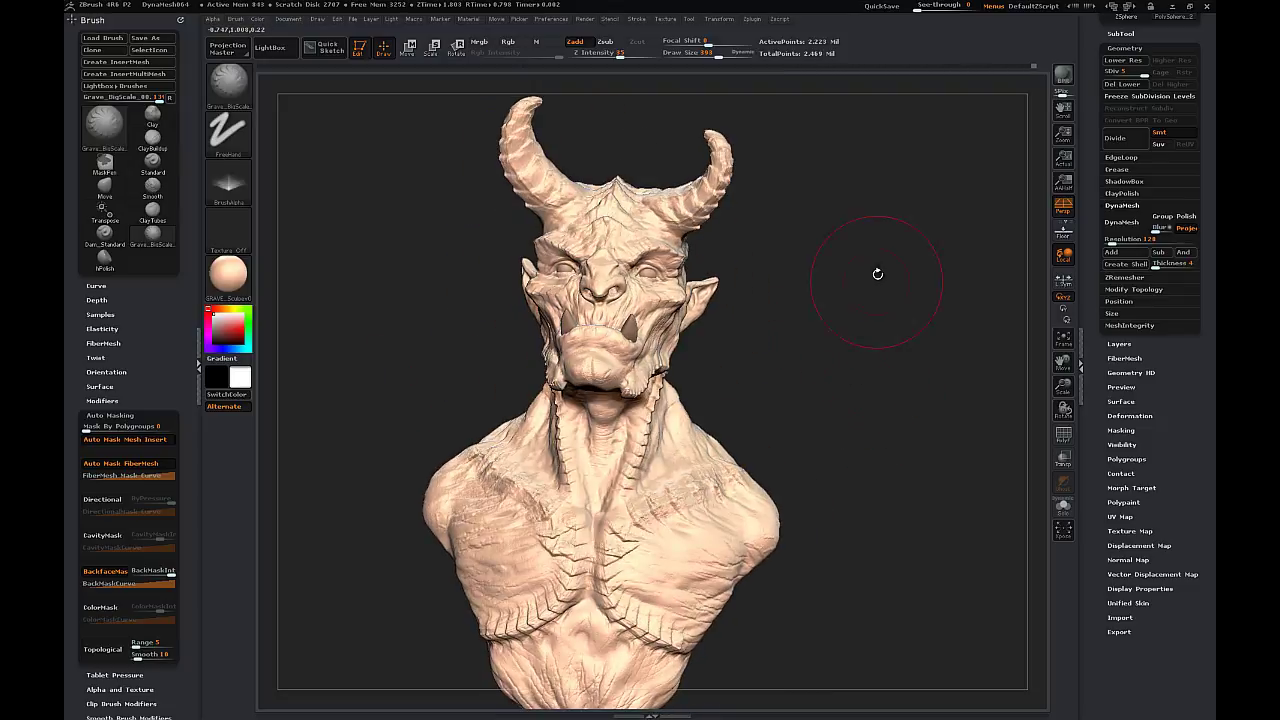
drag(862, 353, 750, 372)
drag(660, 652, 600, 594)
mouse_move(852, 386)
mouse_down()
mouse_move(945, 388)
mouse_move(883, 376)
mouse_up()
mouse_move(1143, 75)
mouse_down()
mouse_move(1115, 76)
mouse_move(1138, 77)
mouse_up()
drag(865, 407, 849, 490)
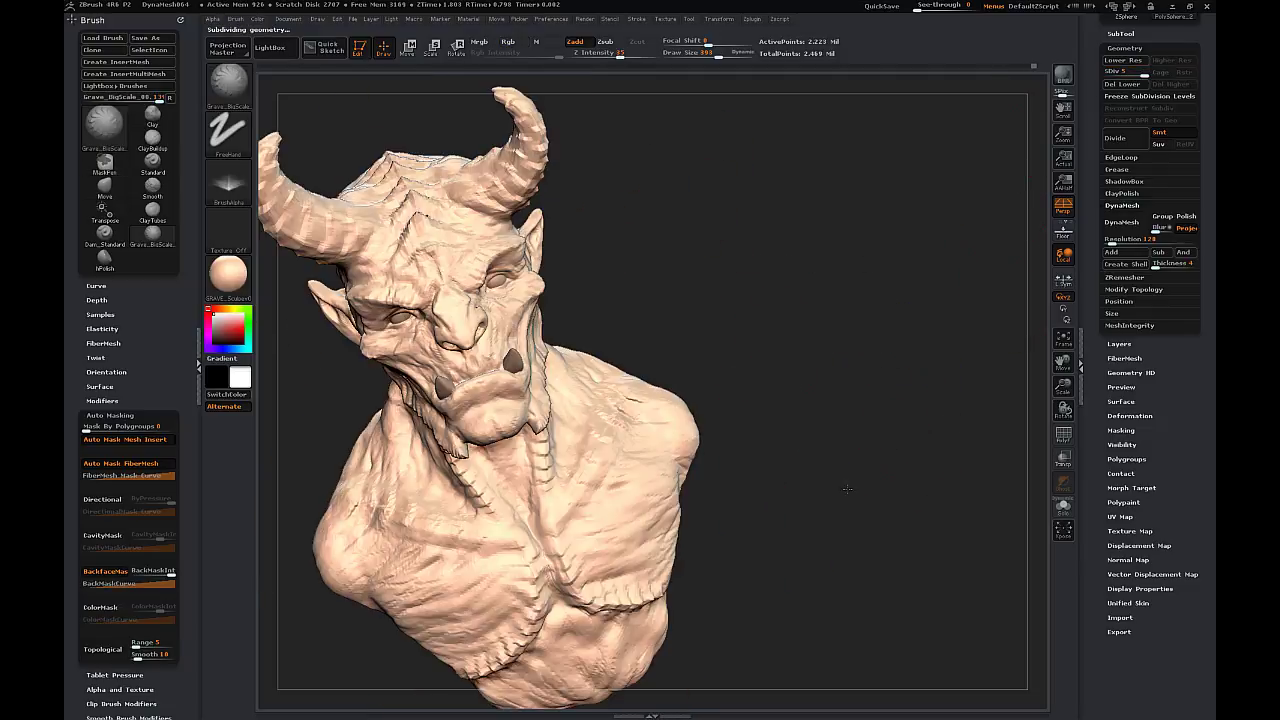
- Change the bust's material to BasicMaterial2 and frame the head and chest from the front
drag(1063, 387, 1045, 440)
drag(917, 371, 960, 353)
drag(1063, 362, 1120, 272)
mouse_move(893, 379)
mouse_down()
mouse_move(820, 400)
mouse_move(852, 403)
mouse_move(843, 369)
mouse_move(915, 375)
mouse_up()
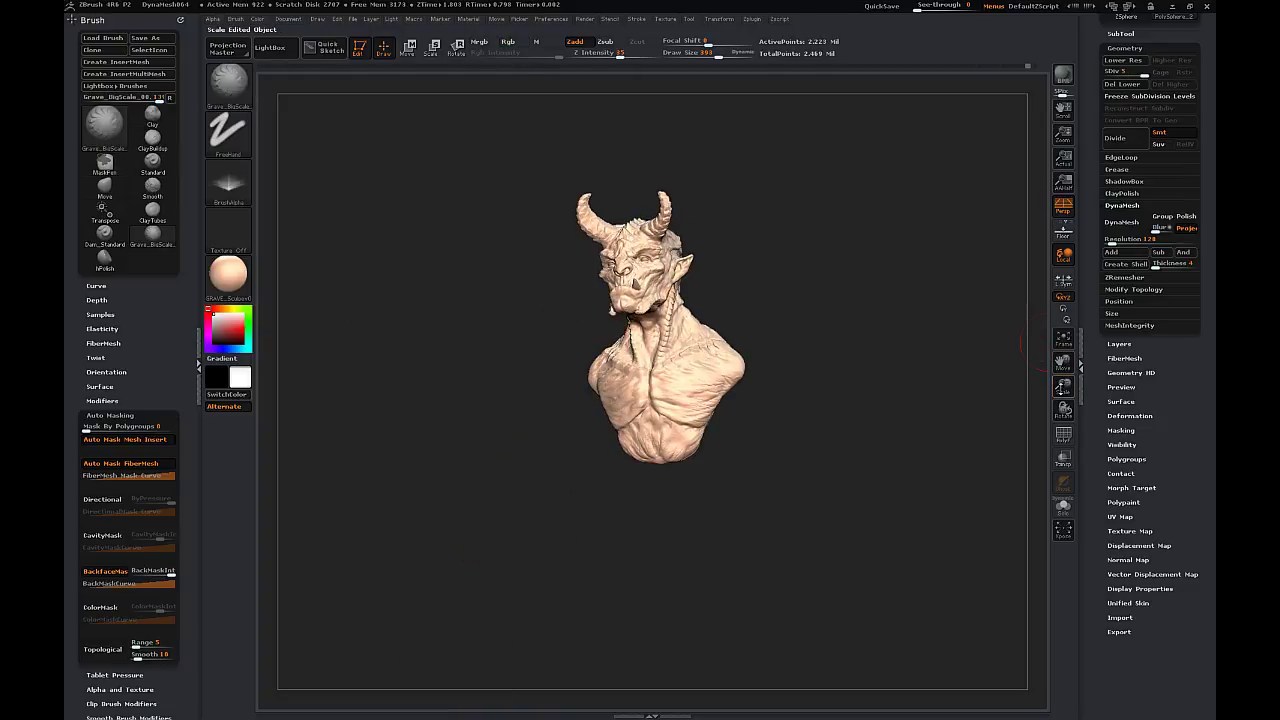
drag(1063, 387, 1070, 338)
drag(1063, 362, 1034, 443)
drag(885, 385, 920, 340)
click(230, 280)
click(231, 280)
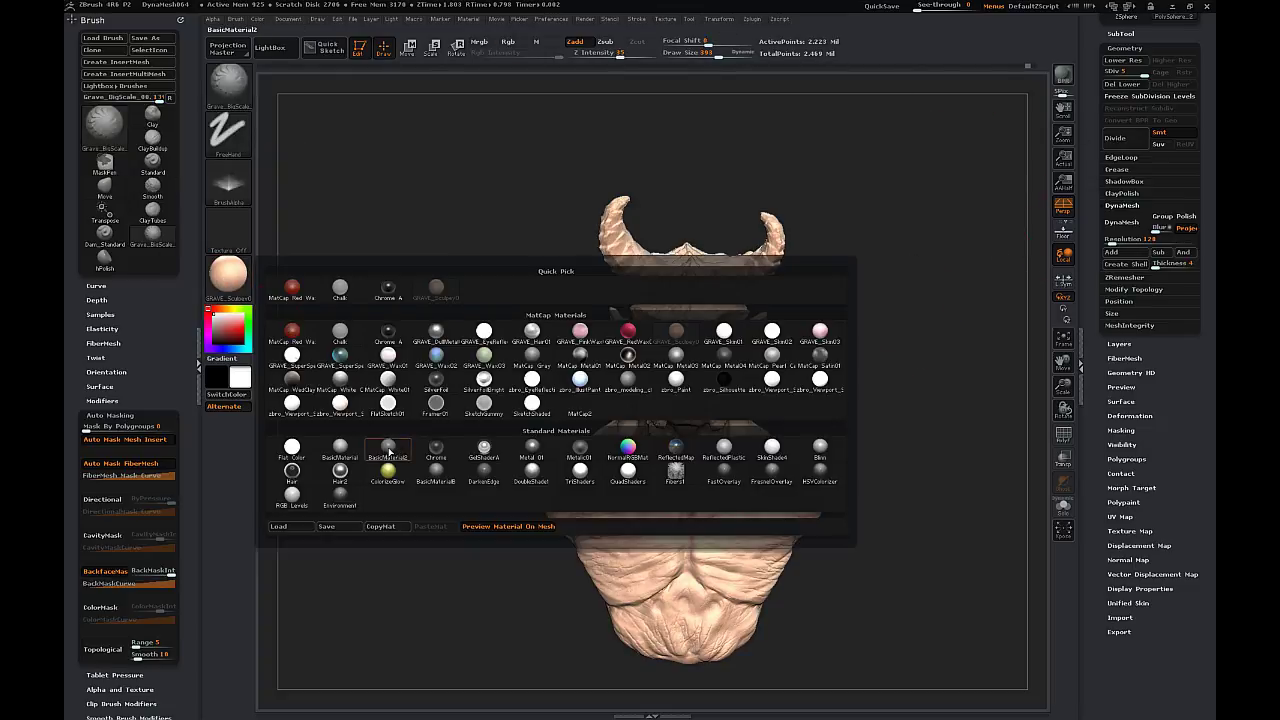
click(389, 449)
drag(1063, 386, 1068, 420)
- Mask the bust by cavity, blur the mask and hide its display
click(1121, 430)
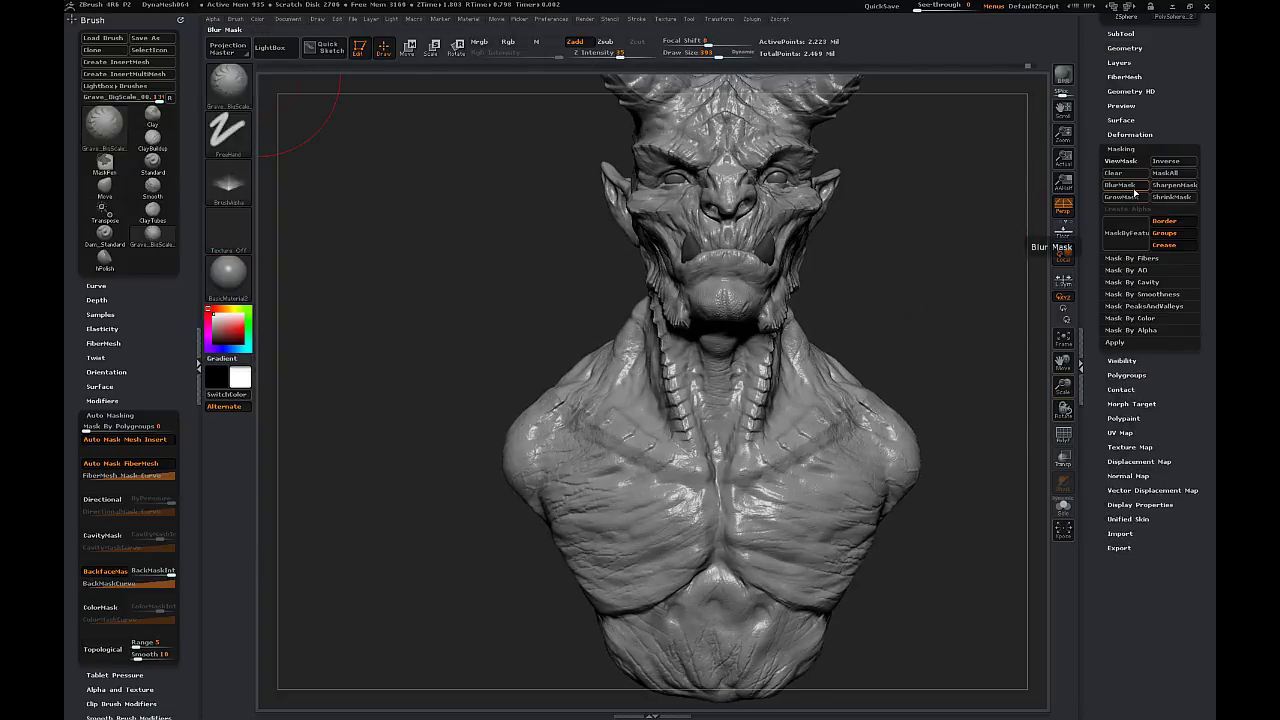
click(1131, 284)
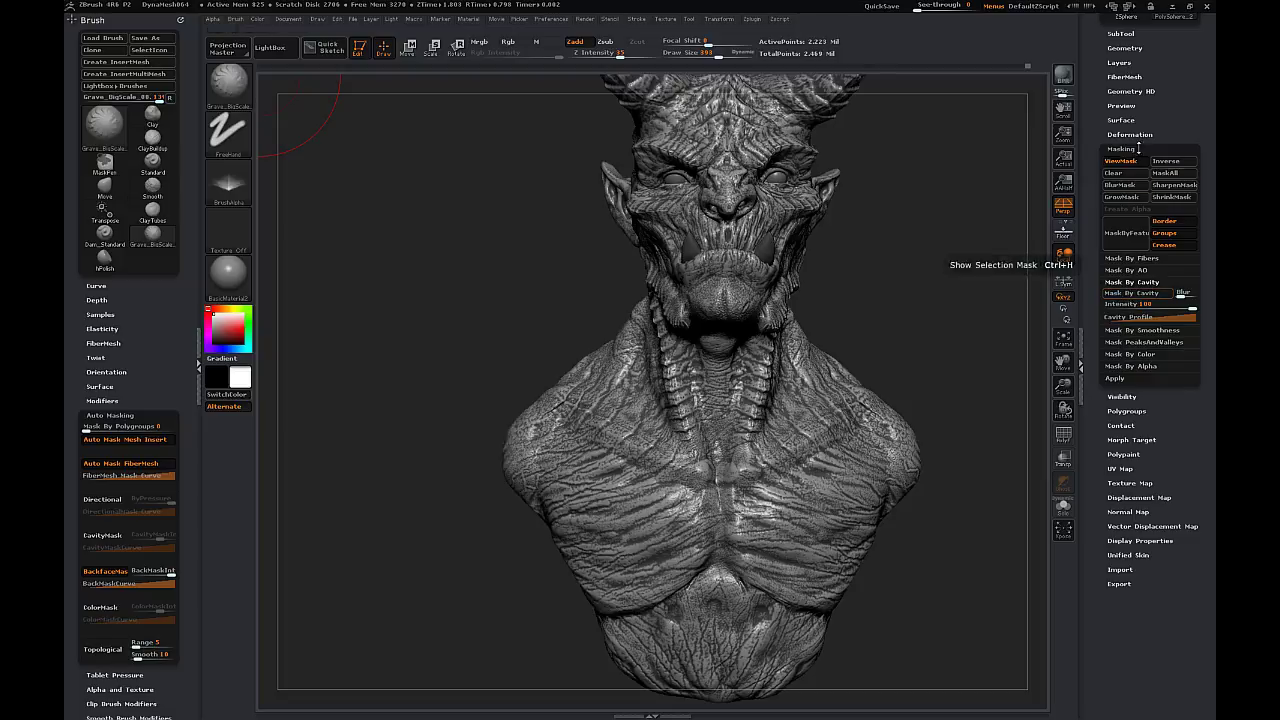
click(1130, 188)
click(1127, 162)
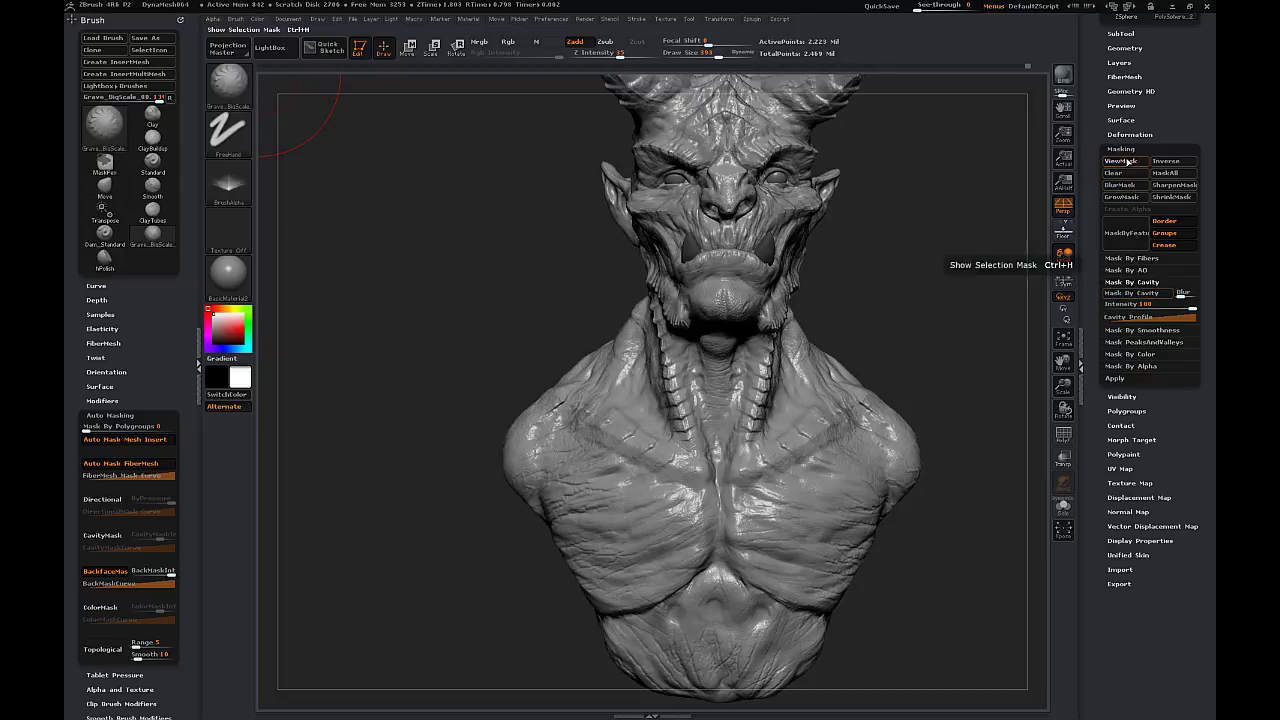
- Slightly inflate the unmasked surface with the Inflate deformation and check the skin folds from the side
click(1132, 134)
drag(1149, 437, 1158, 438)
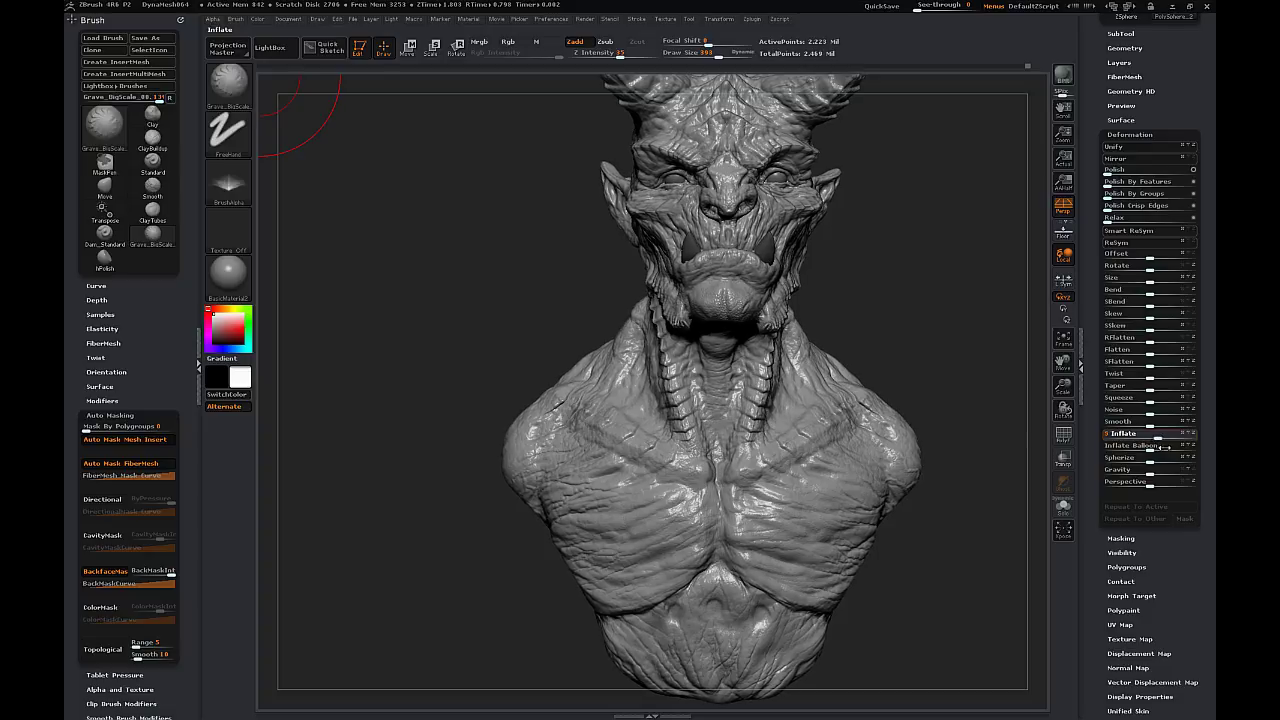
drag(910, 343, 982, 322)
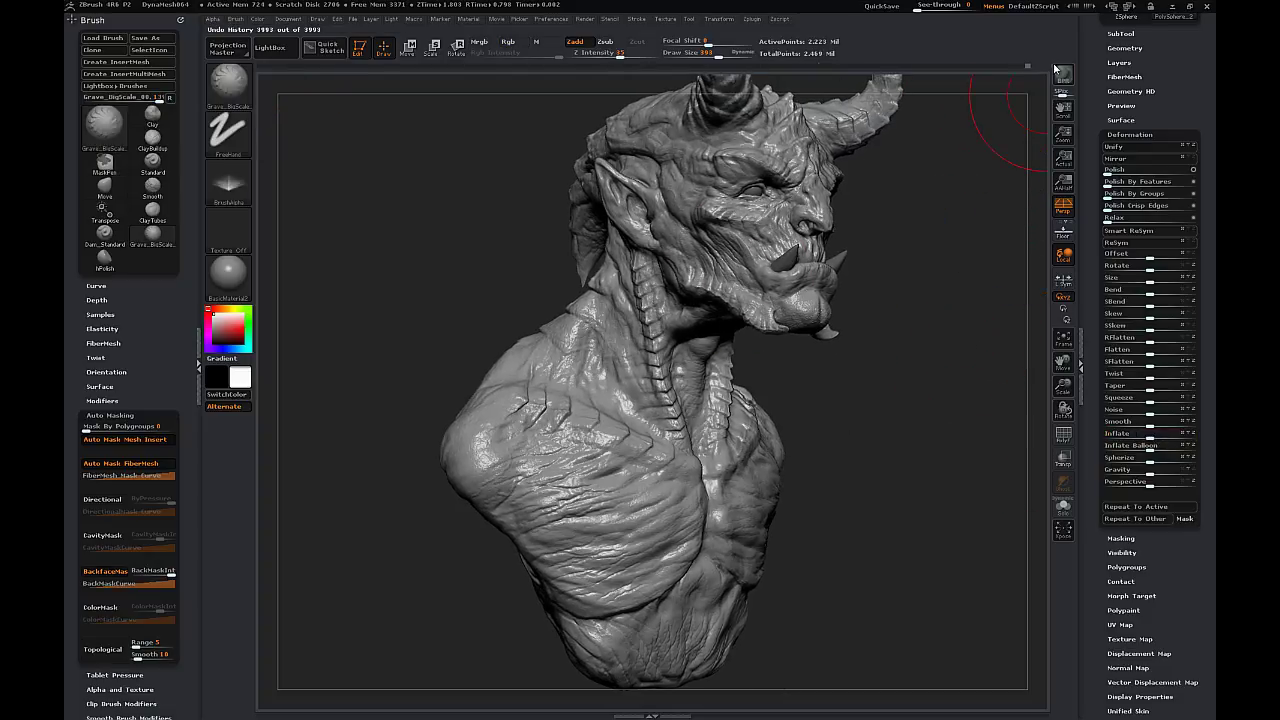
mouse_move(985, 272)
mouse_down()
mouse_move(937, 286)
mouse_move(954, 232)
mouse_move(1030, 192)
mouse_up()
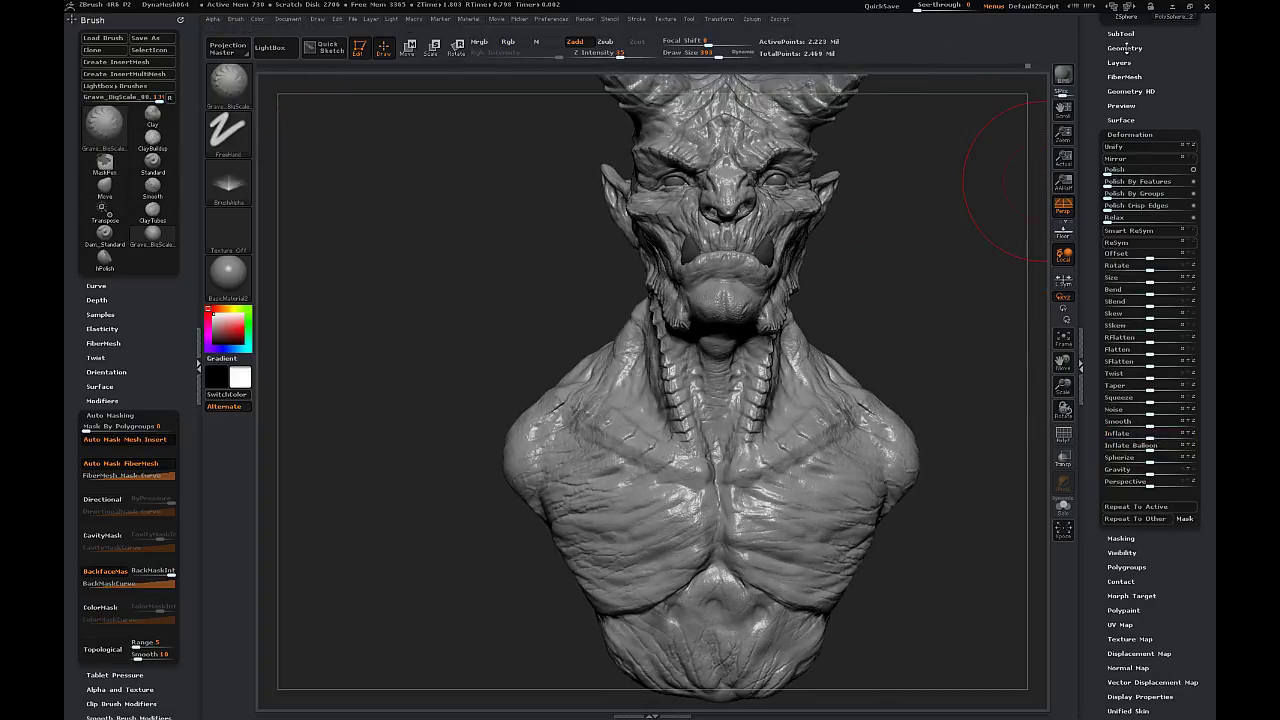
- Mask the bust by cavity again, try shrinking the mask and undo the shrink
click(1121, 538)
click(1128, 282)
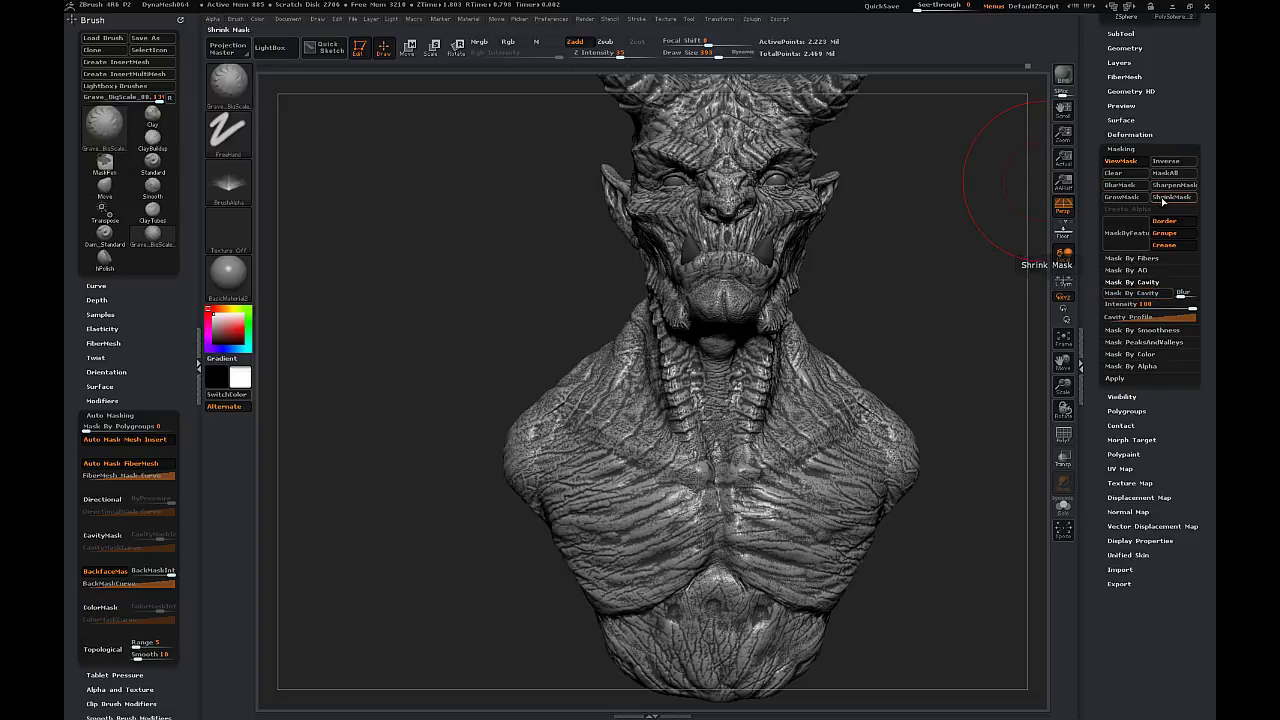
click(1162, 201)
key(ctrl+z)
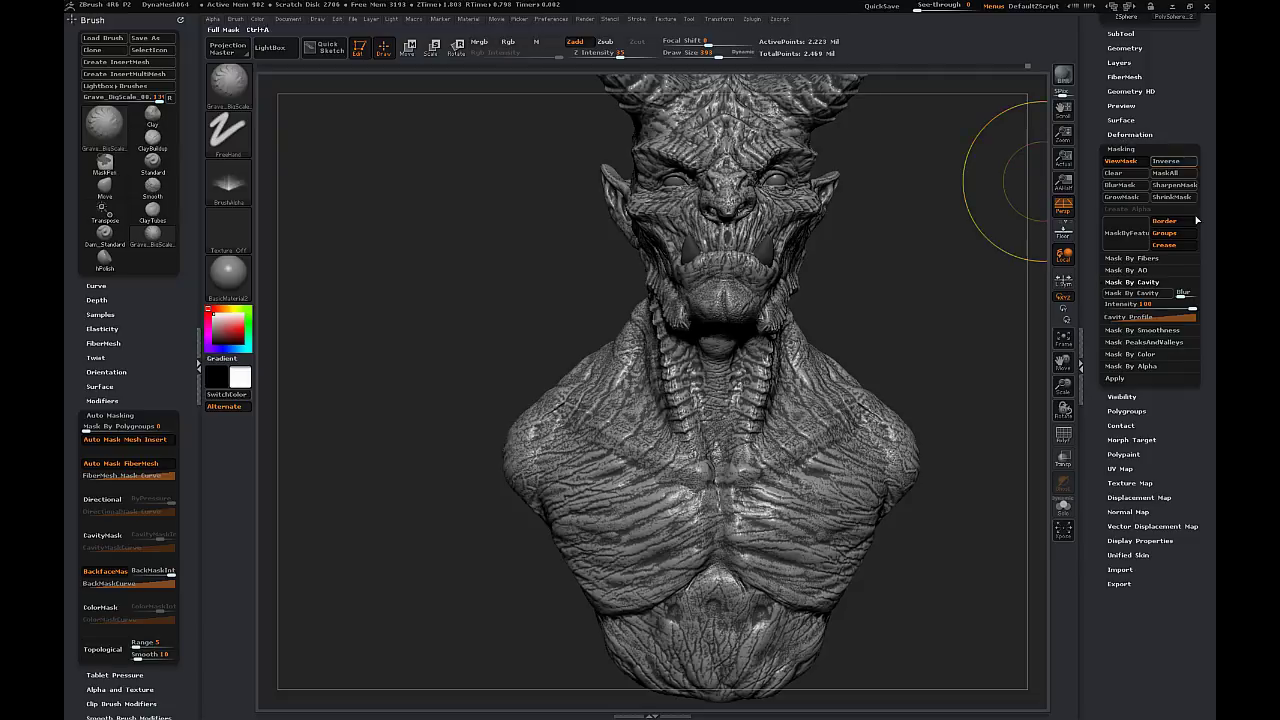
- Hide the cavity mask's display and apply an Inflate deformation of 1 to the unmasked surface
click(1130, 134)
click(1122, 537)
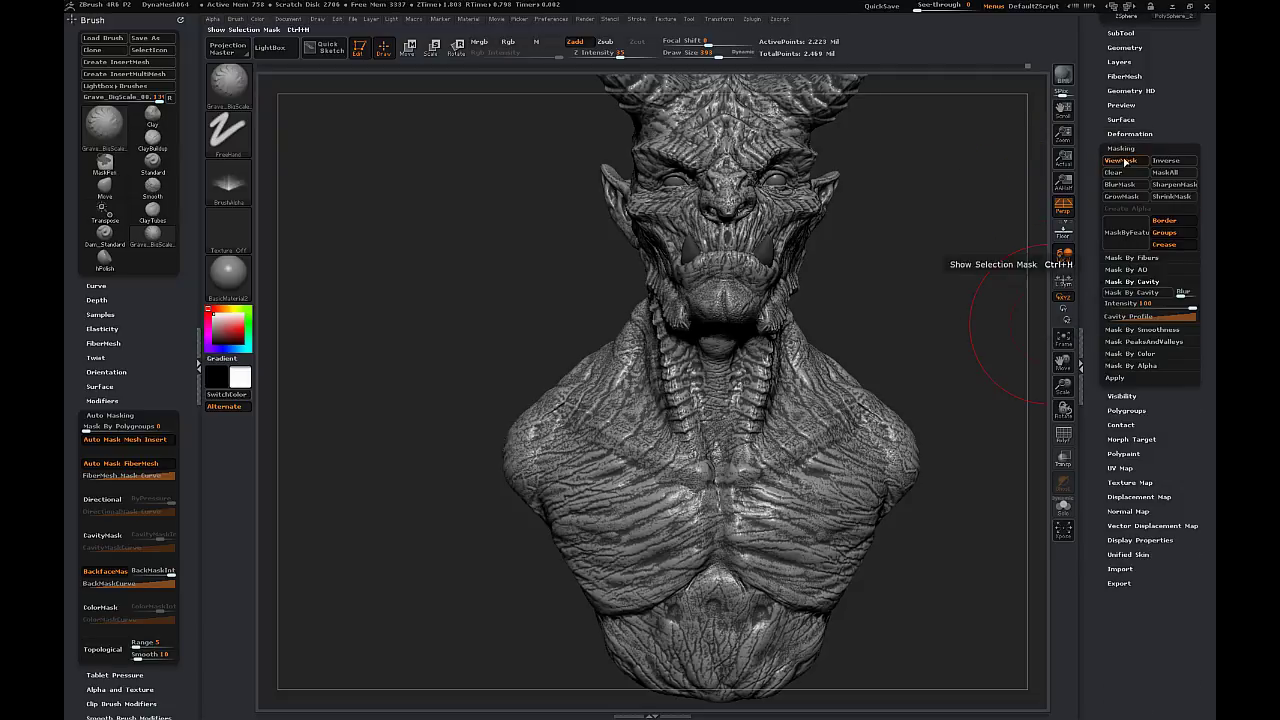
click(1120, 160)
click(1130, 134)
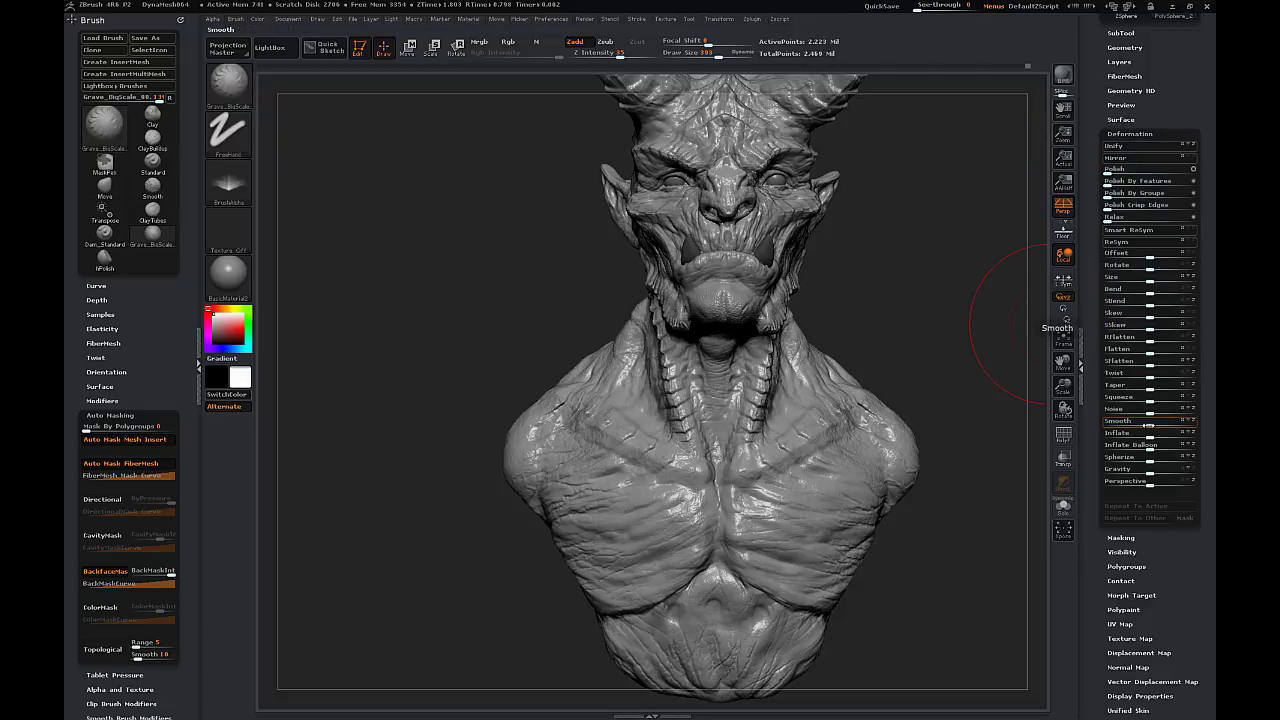
drag(1152, 437, 1152, 437)
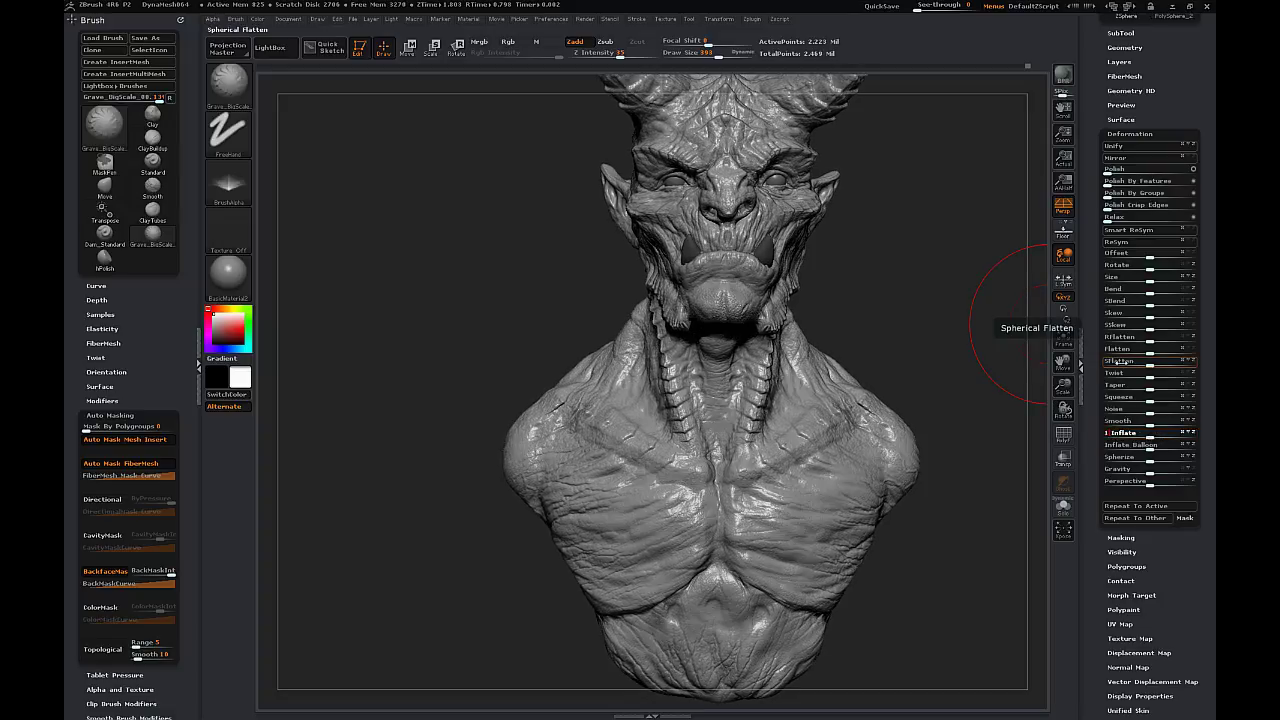
- Replace the bust's grey BasicMaterial2 with a light zbro_Viewport skin material
drag(961, 308, 888, 538)
drag(1063, 386, 971, 439)
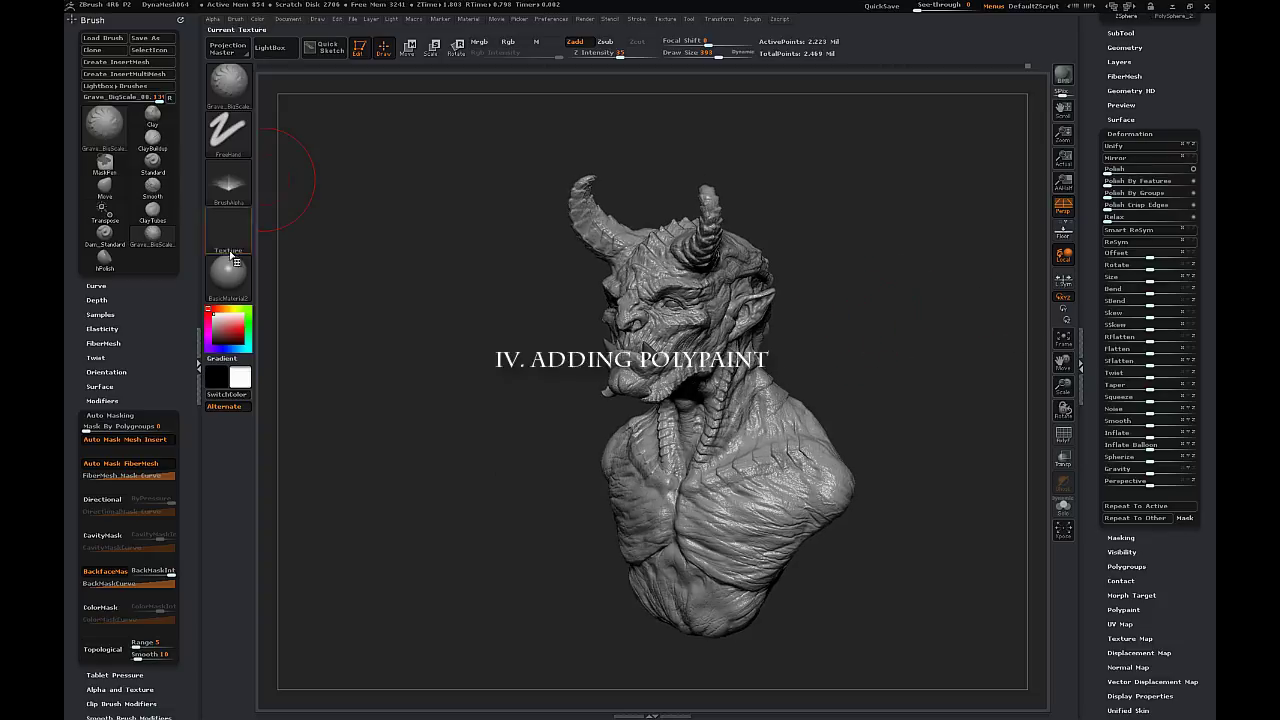
click(228, 273)
click(783, 392)
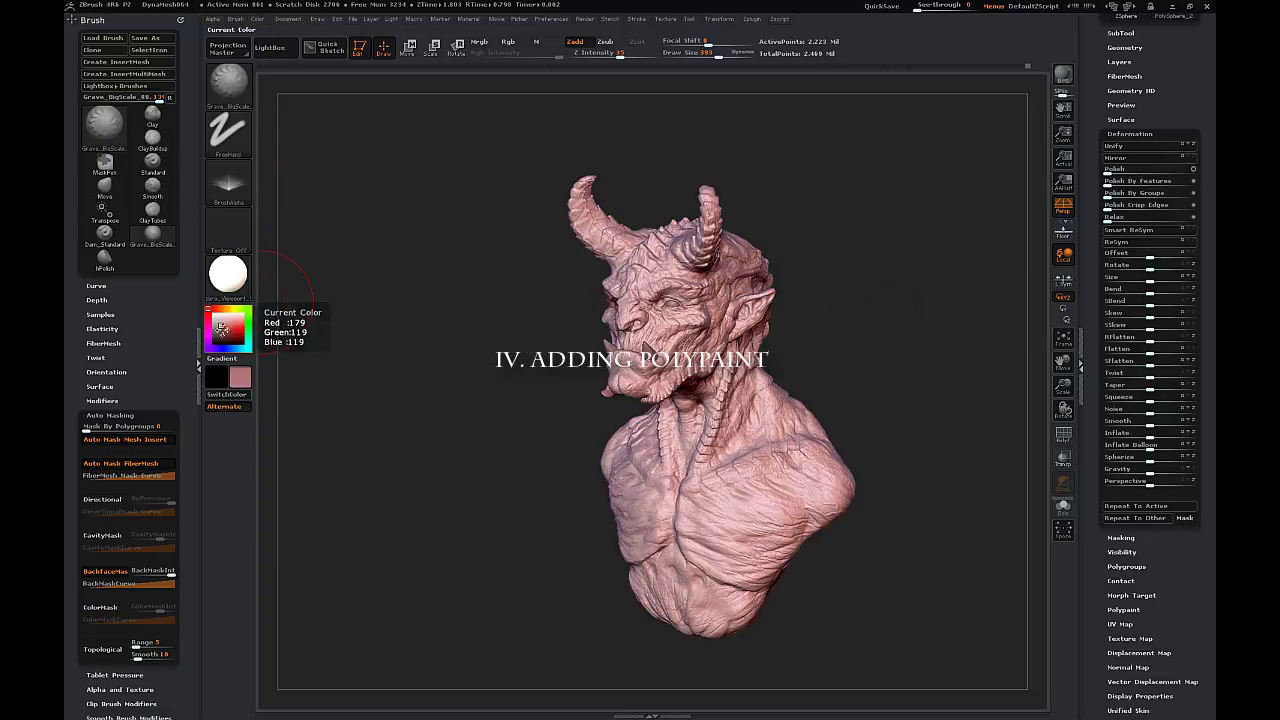
- Set the active color to a muted greyish blue as the bust's base skin tone
drag(355, 343, 433, 325)
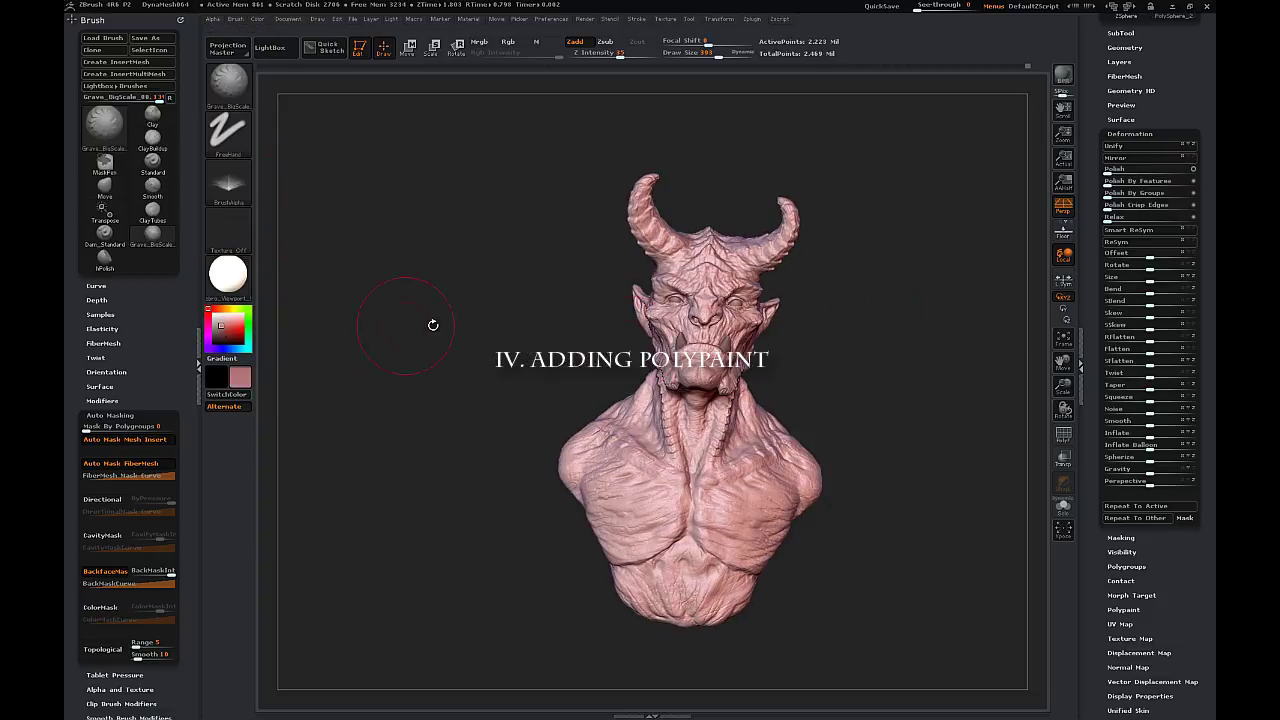
drag(1063, 386, 1056, 458)
drag(1063, 361, 1052, 450)
mouse_move(835, 420)
mouse_down()
mouse_move(923, 436)
mouse_move(855, 430)
mouse_up()
drag(1063, 386, 1123, 309)
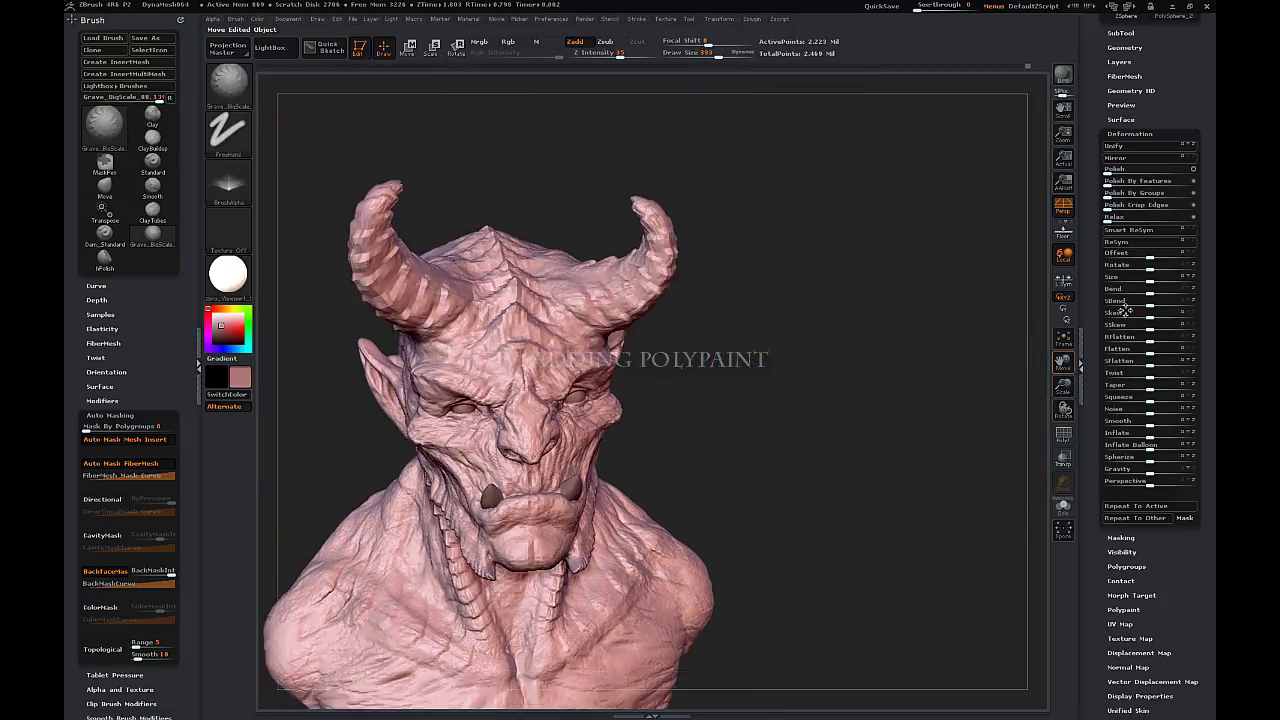
drag(1063, 361, 1190, 255)
click(216, 330)
click(208, 325)
click(231, 349)
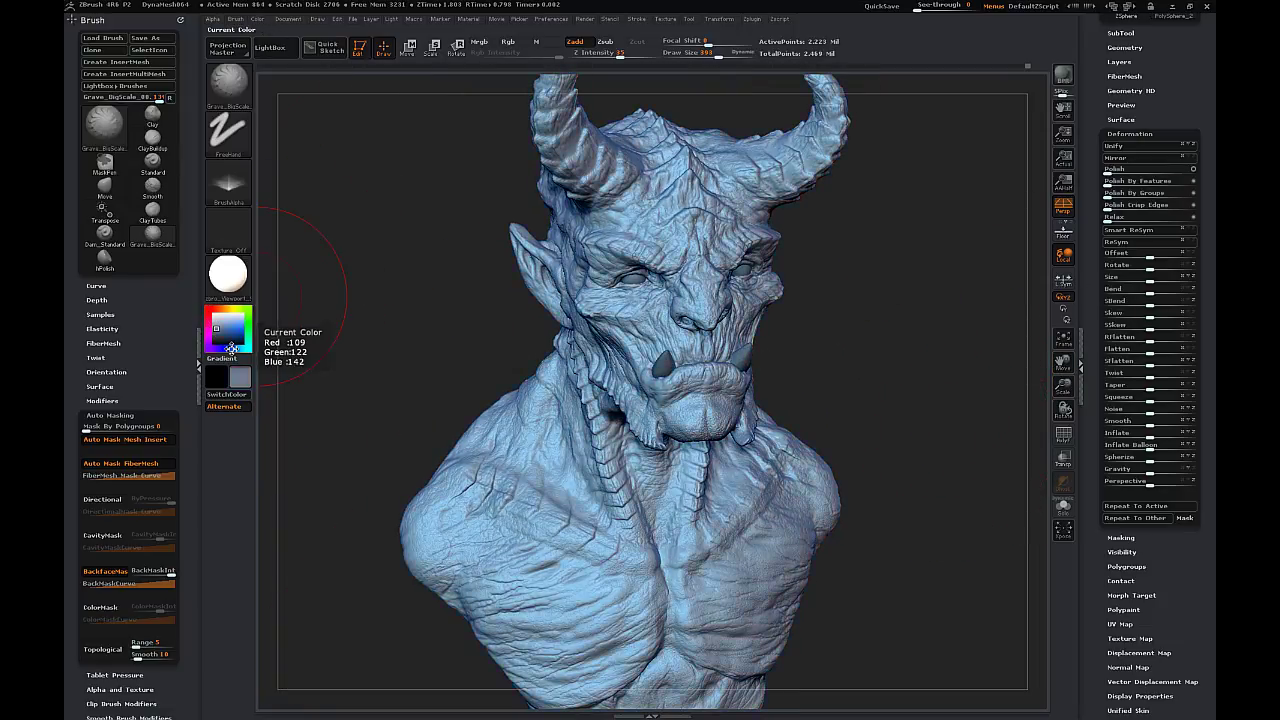
click(216, 336)
click(216, 332)
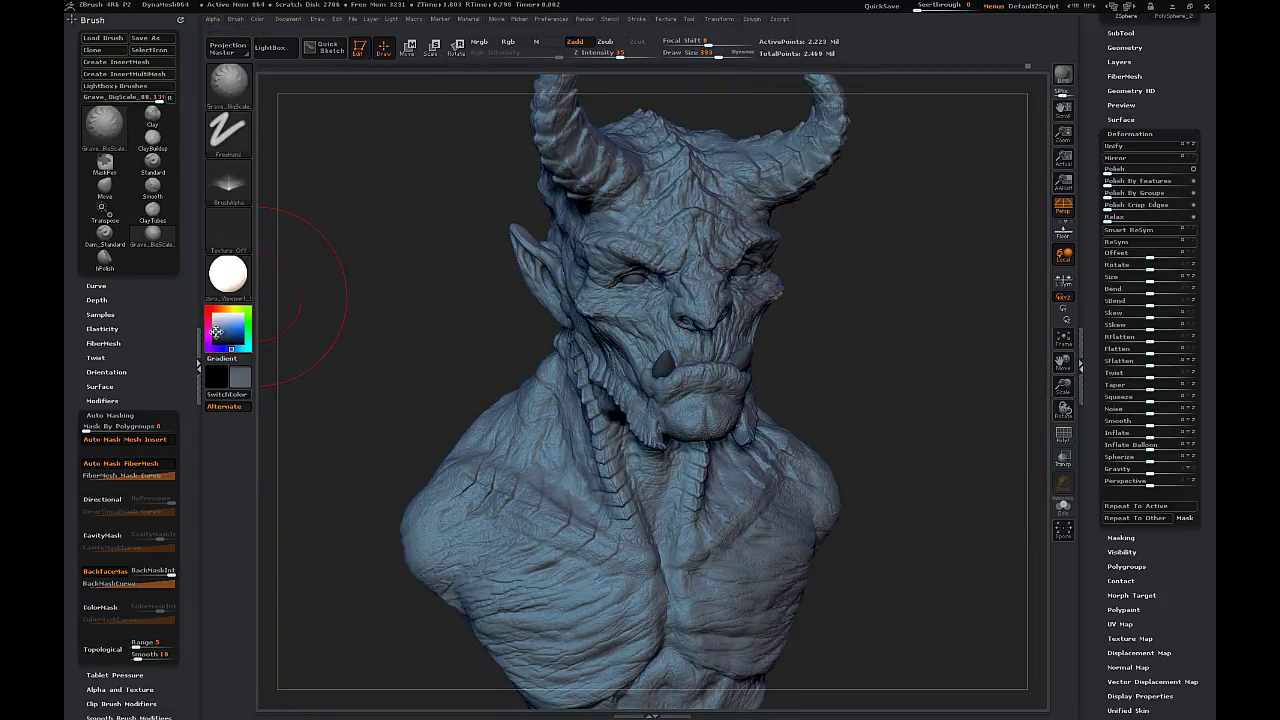
drag(216, 330, 215, 328)
- Compare other materials on the blue bust and settle on a light zbro_Viewport material
click(224, 278)
click(292, 397)
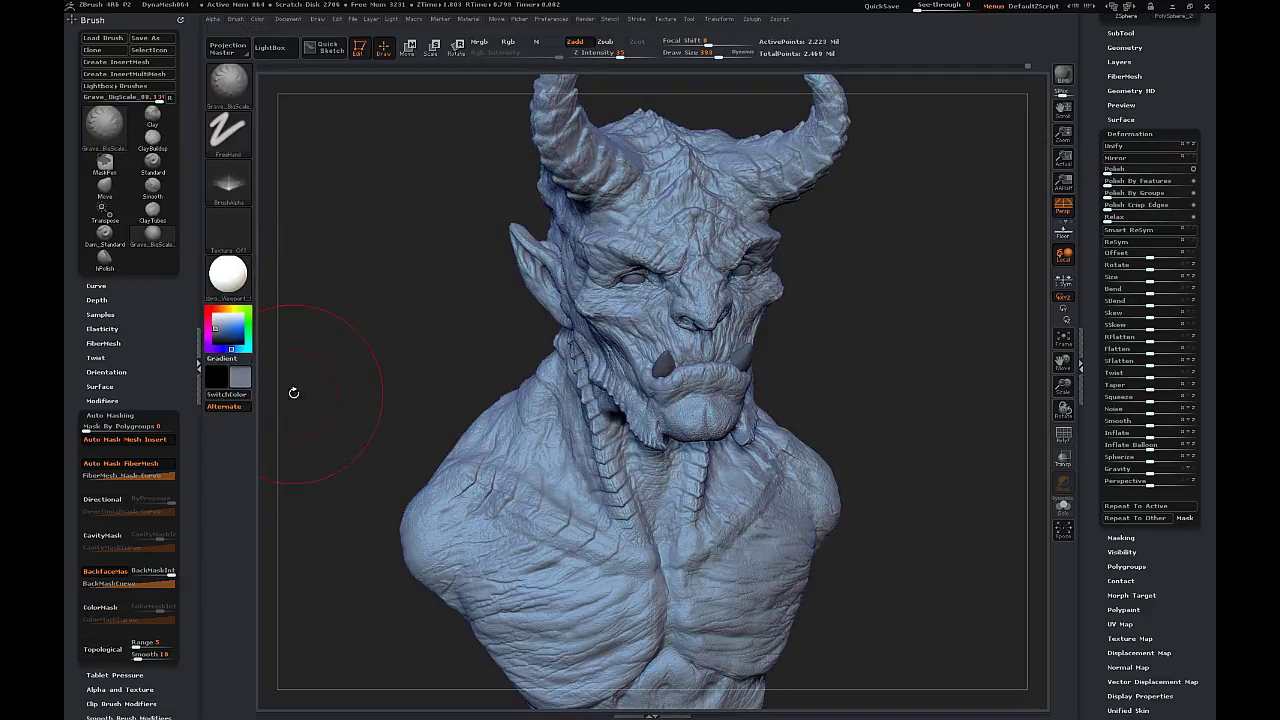
click(226, 278)
click(775, 389)
click(232, 281)
click(820, 385)
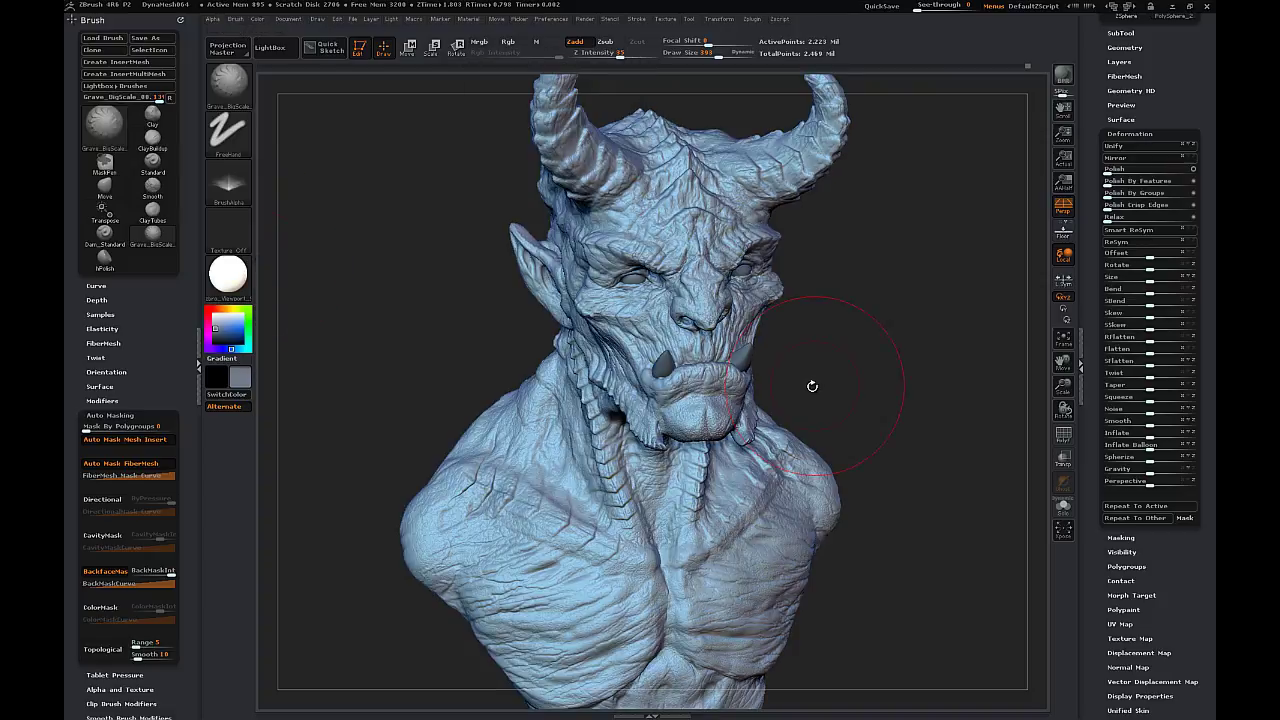
- Prepare the Standard brush for painting with the alpha off, the Dots stroke and Mrgb mode
drag(924, 380, 1063, 270)
click(258, 20)
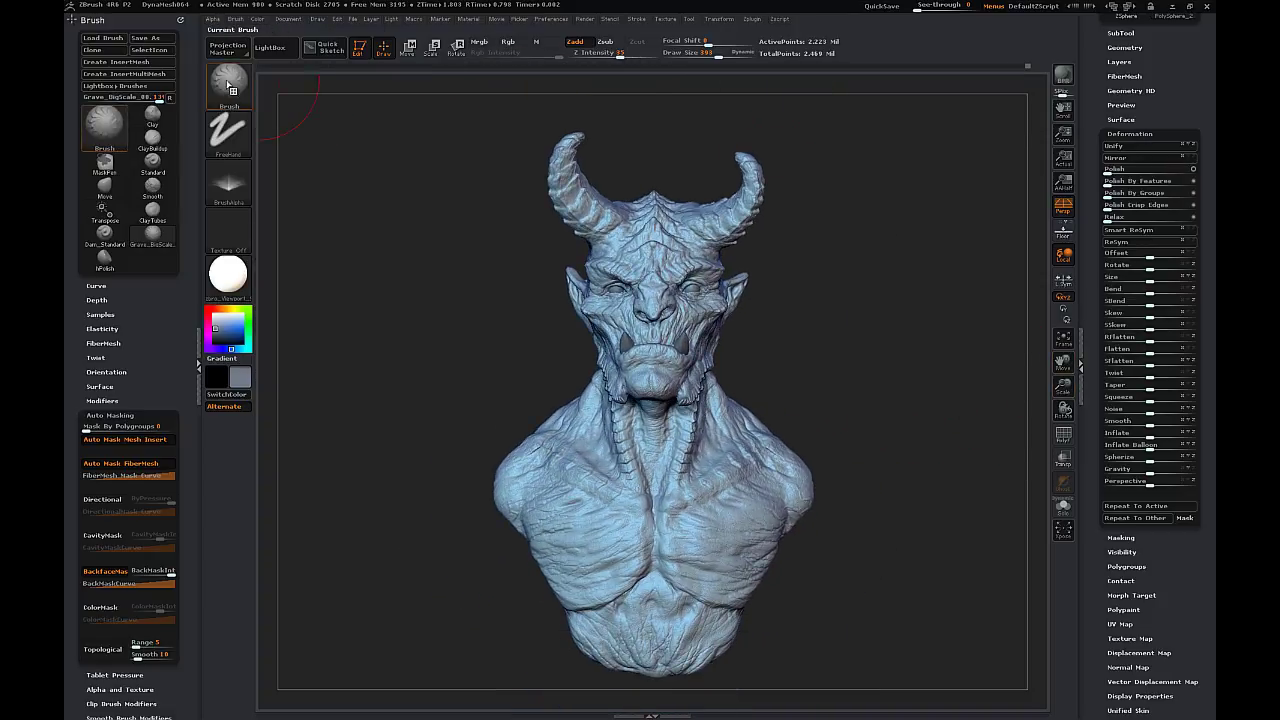
click(228, 85)
click(671, 97)
click(226, 182)
click(286, 200)
click(230, 137)
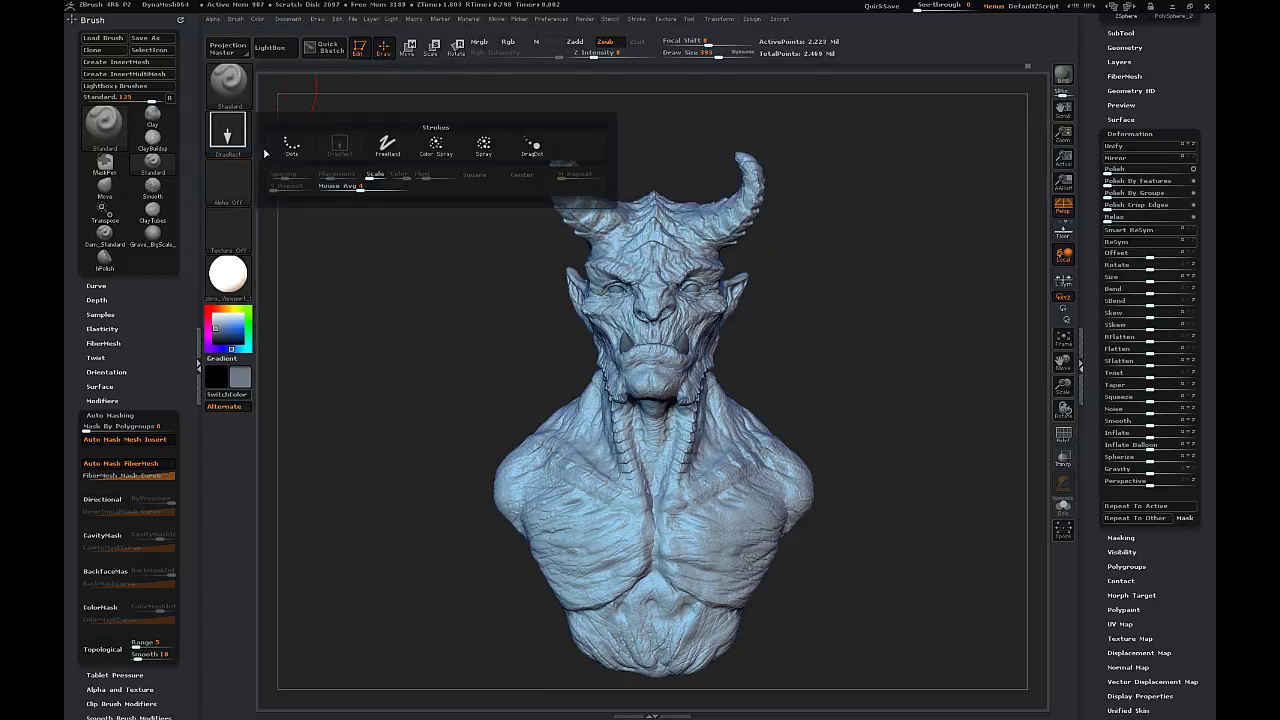
click(291, 145)
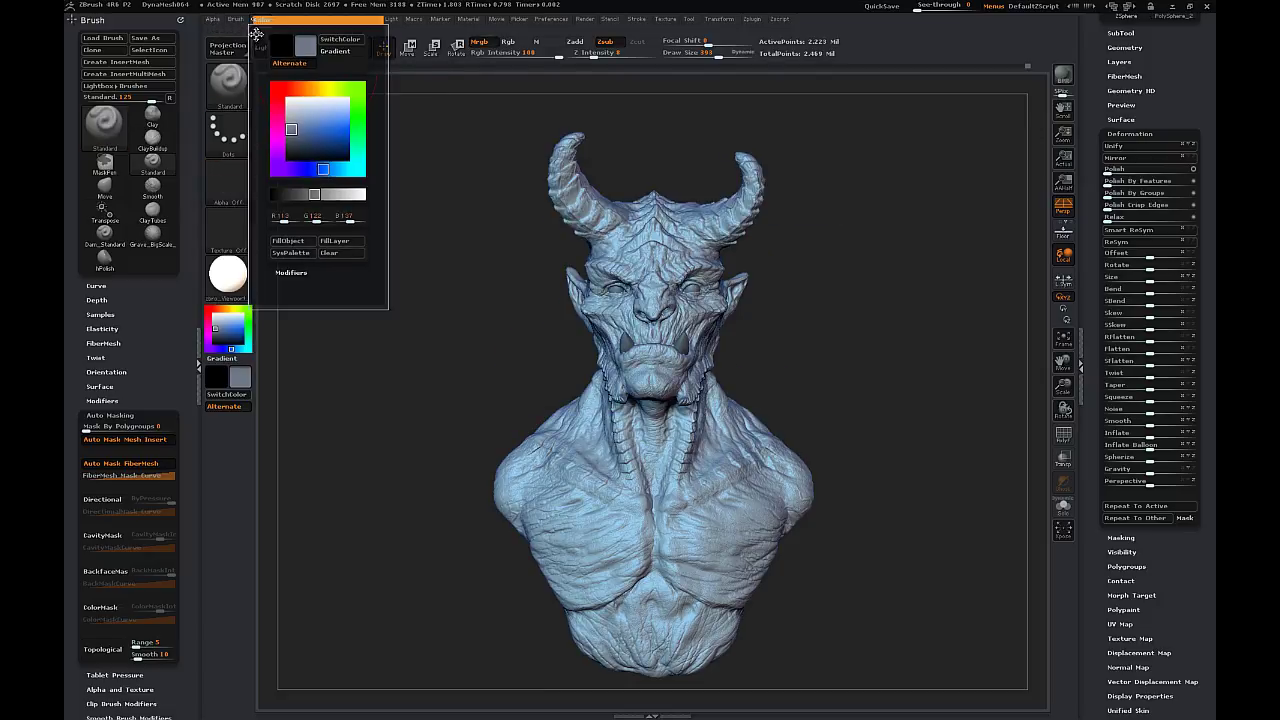
- Dock the Color palette for quick access, try filling the bust with the greyish blue and undo the fill
click(255, 35)
click(92, 242)
key(ctrl+z)
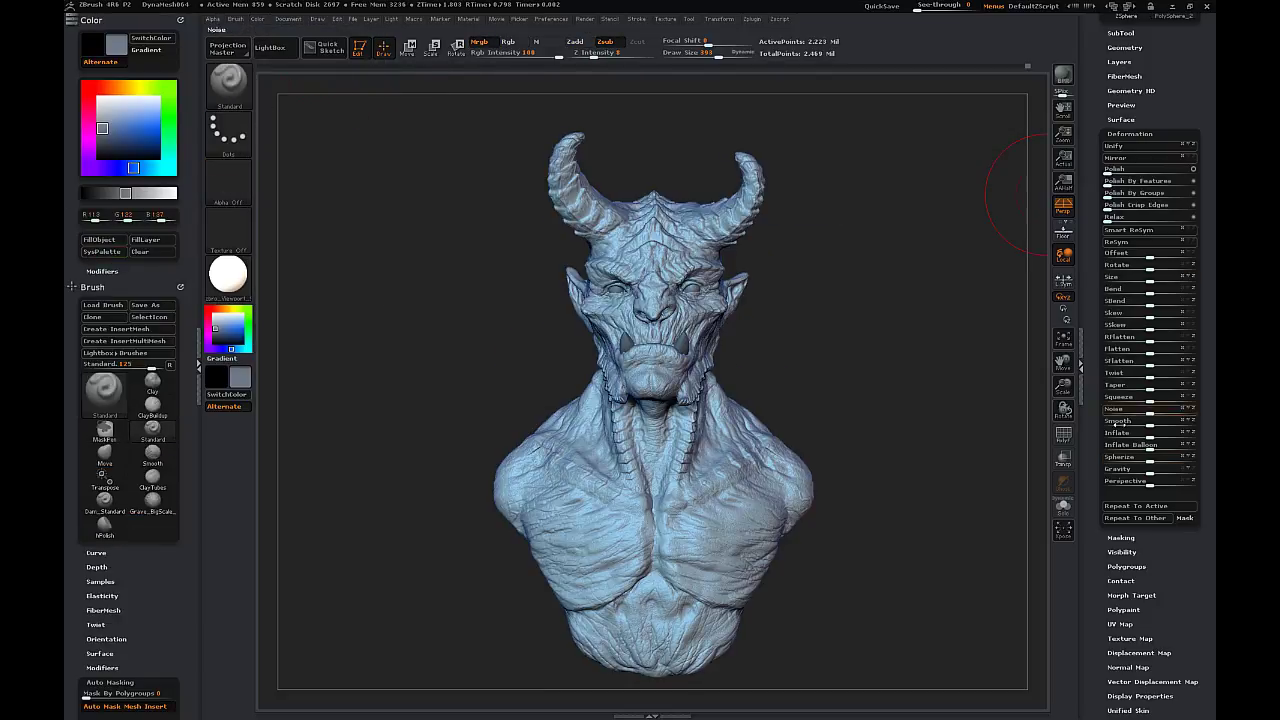
- Clear the hidden mask on the bust and fill it with the greyish blue and the zbro_Viewport material
click(1121, 538)
click(1125, 161)
click(1133, 175)
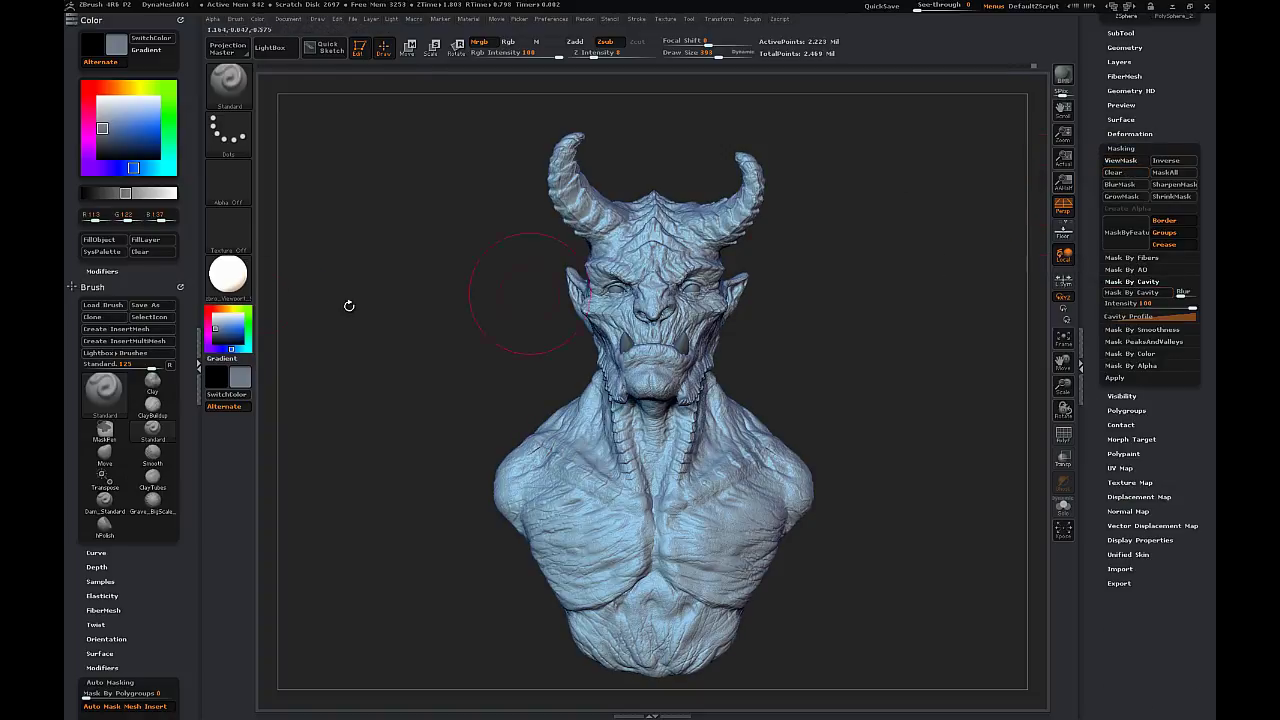
- Switch the active color to bright blue and toggle the bust subtool's polypaint to check its base fill
click(1122, 34)
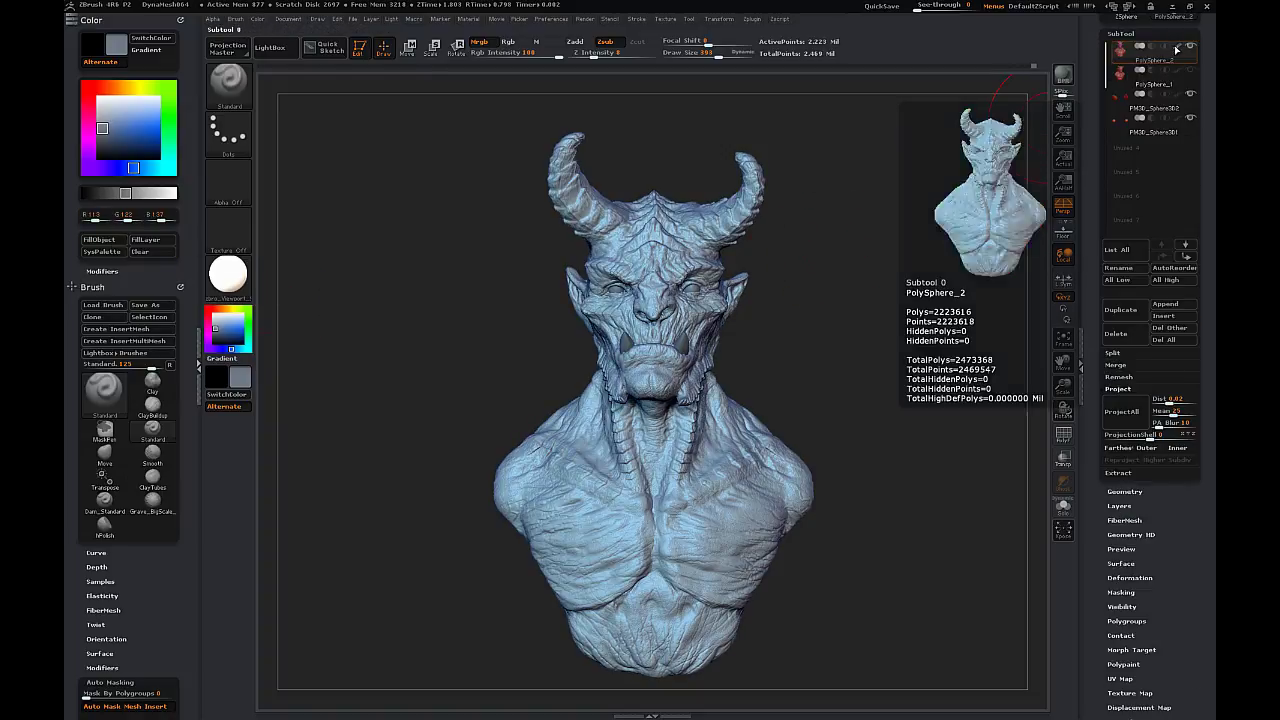
click(155, 126)
click(1177, 49)
click(1177, 49)
drag(850, 262, 930, 262)
- Select the eyes subtool and fill it with a dark red color and the zbro_EyeReflect material
click(1113, 124)
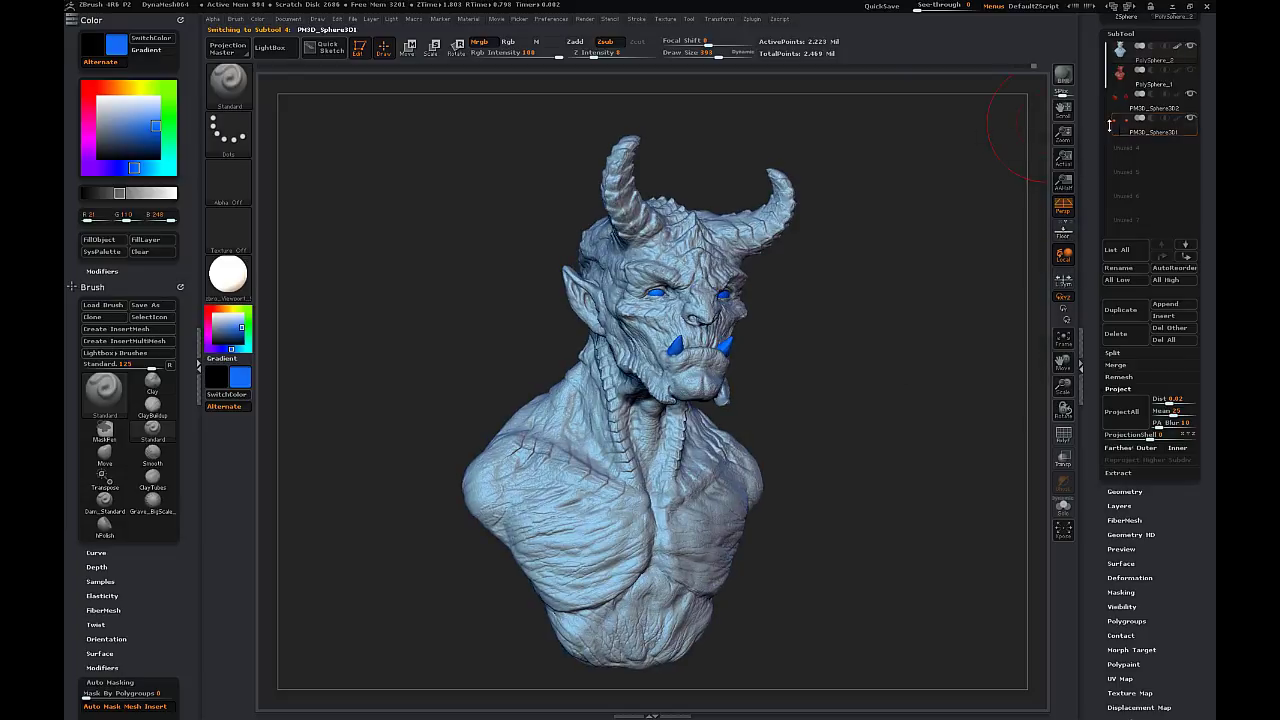
click(236, 284)
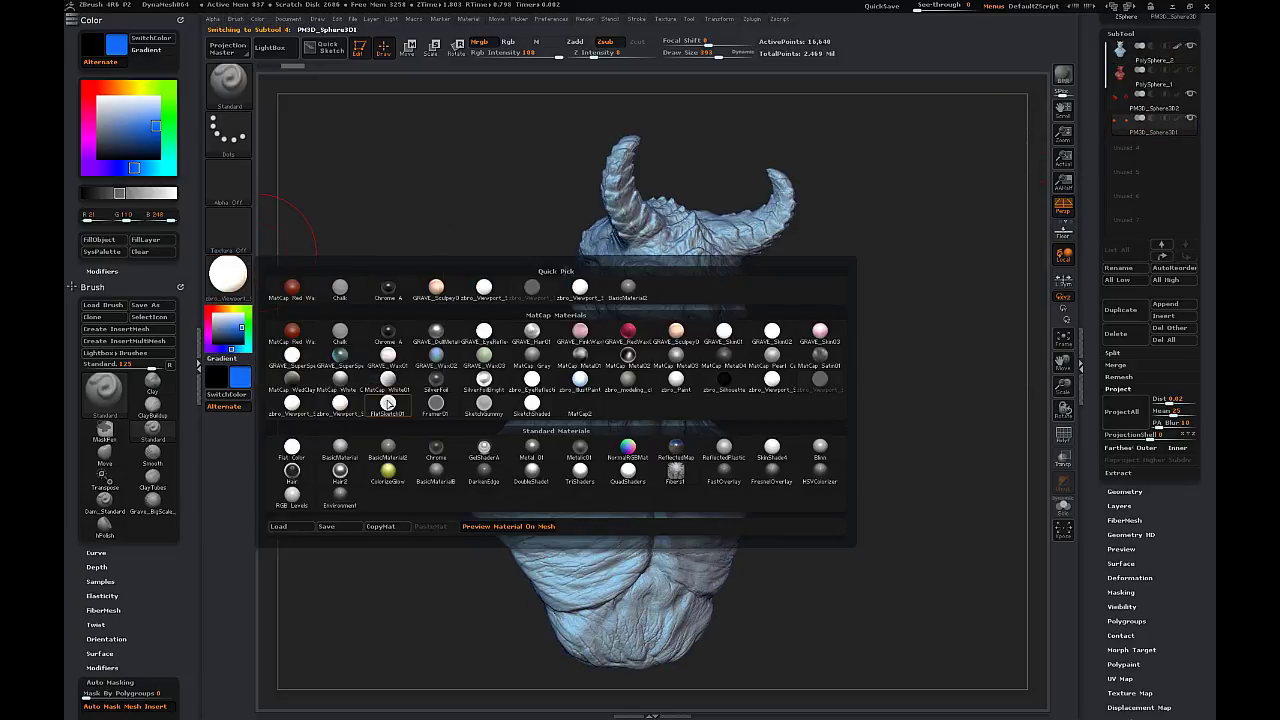
click(531, 386)
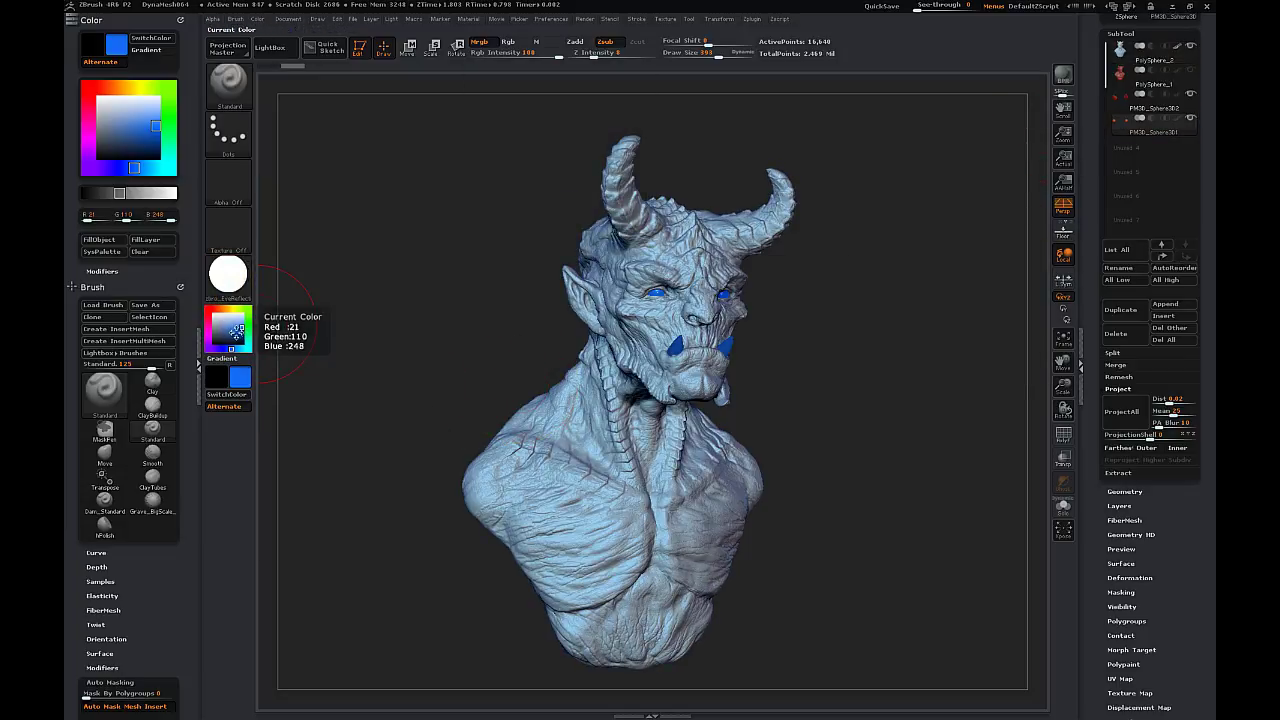
mouse_move(232, 332)
mouse_down()
mouse_move(223, 308)
mouse_move(241, 325)
mouse_move(219, 318)
mouse_move(233, 338)
mouse_up()
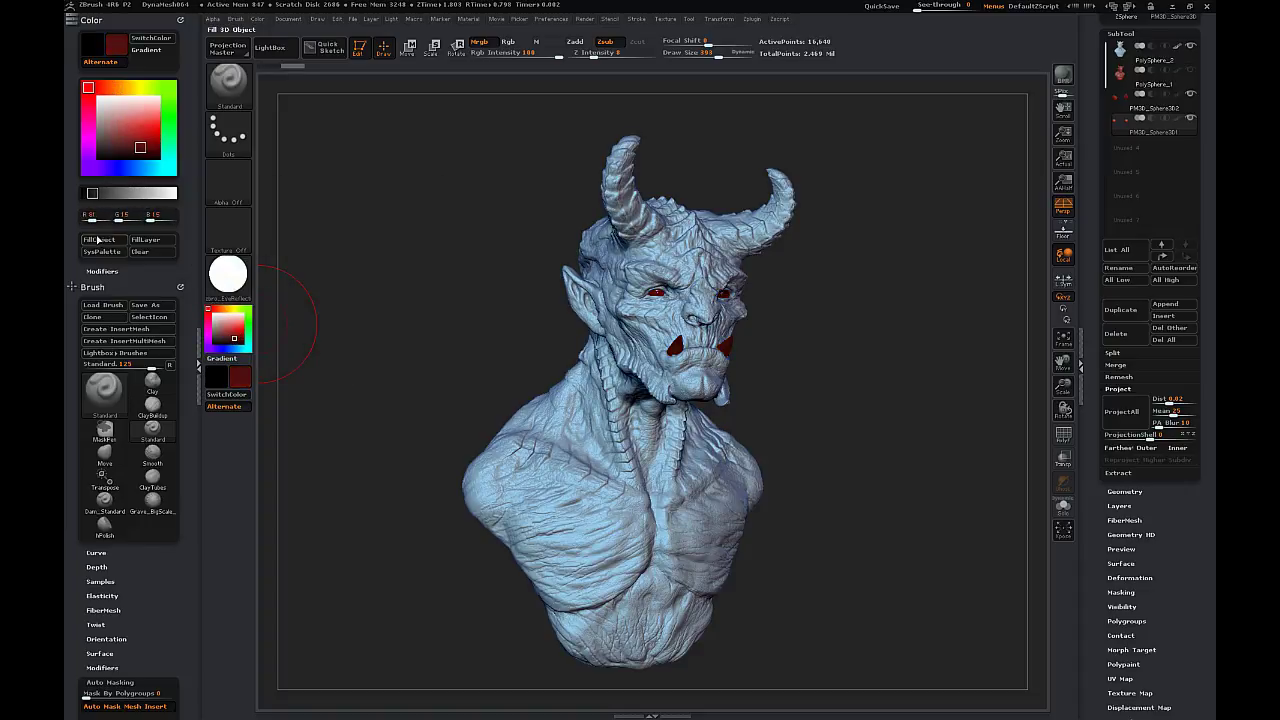
- Select the tusks subtool and fill it with a light ivory color and a zbro_Viewport material
alt+click(676, 346)
click(226, 308)
click(215, 325)
click(231, 277)
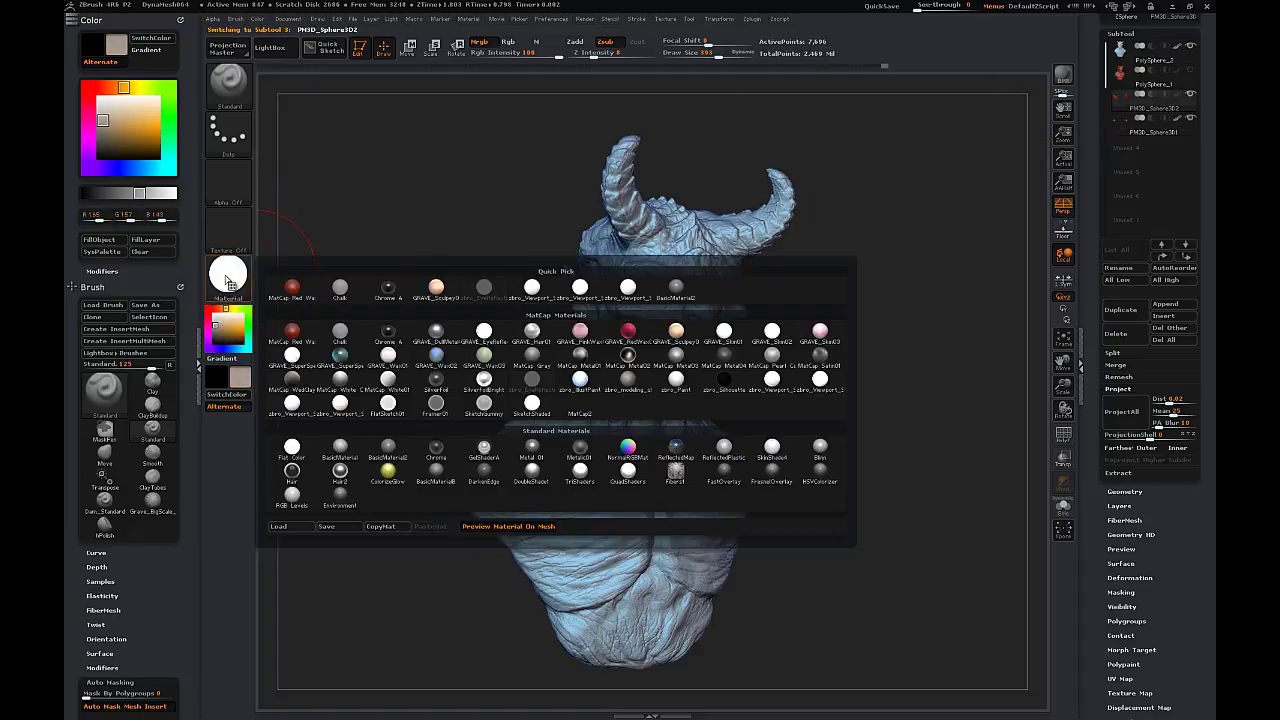
click(808, 380)
mouse_move(236, 331)
mouse_down()
mouse_move(219, 332)
mouse_move(220, 320)
mouse_up()
click(223, 308)
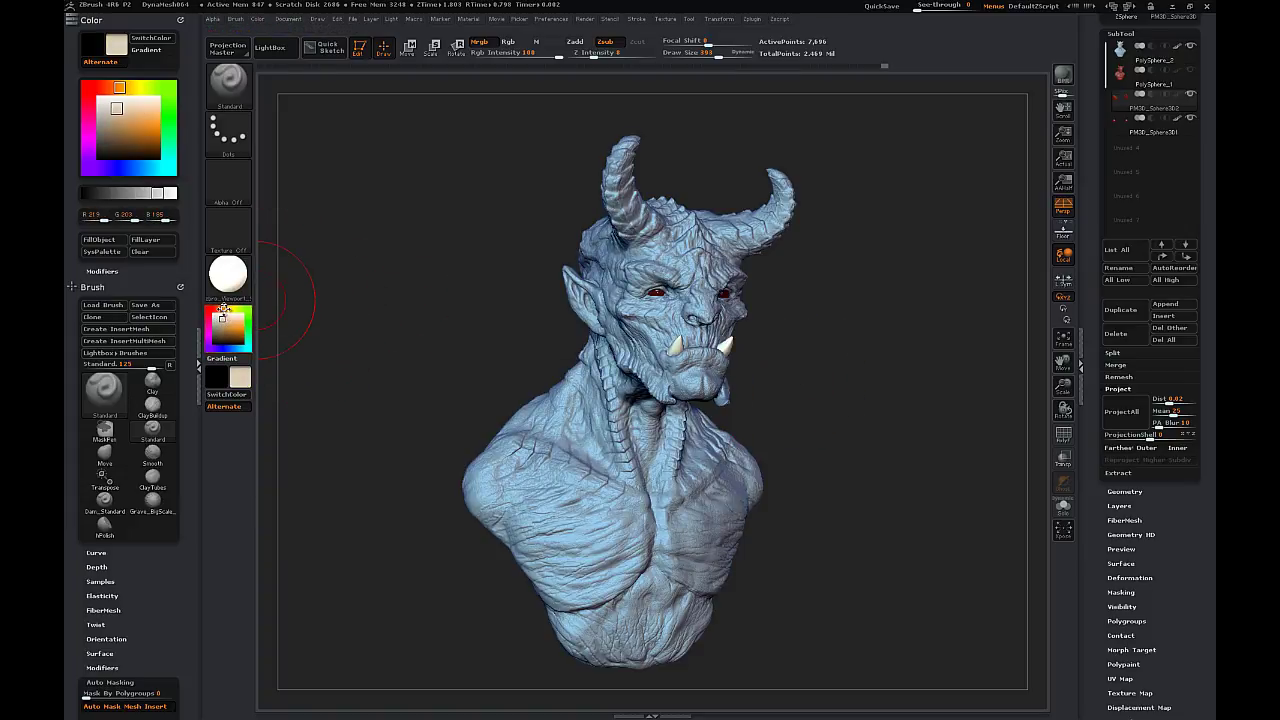
click(222, 319)
- Select the bust subtool and set the Standard brush to dark grey with the Spray stroke and a speckled alpha
shift+drag(421, 243, 387, 244)
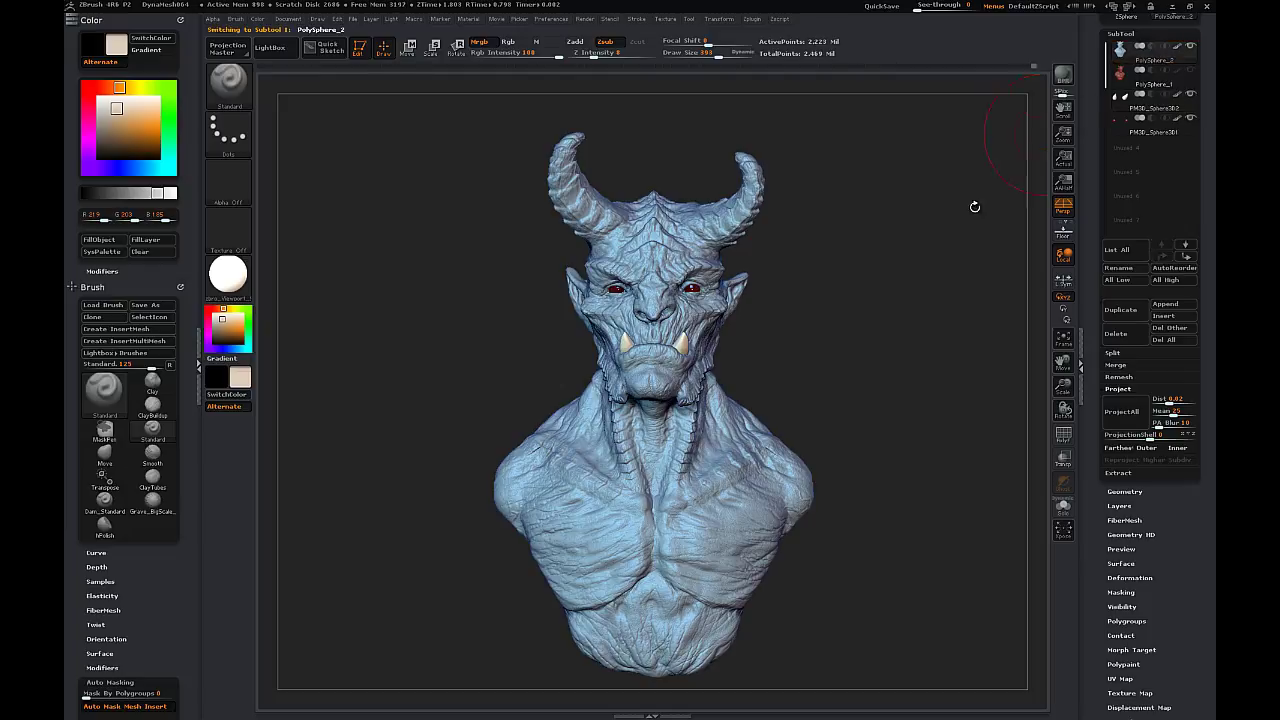
drag(1066, 381, 988, 632)
click(213, 338)
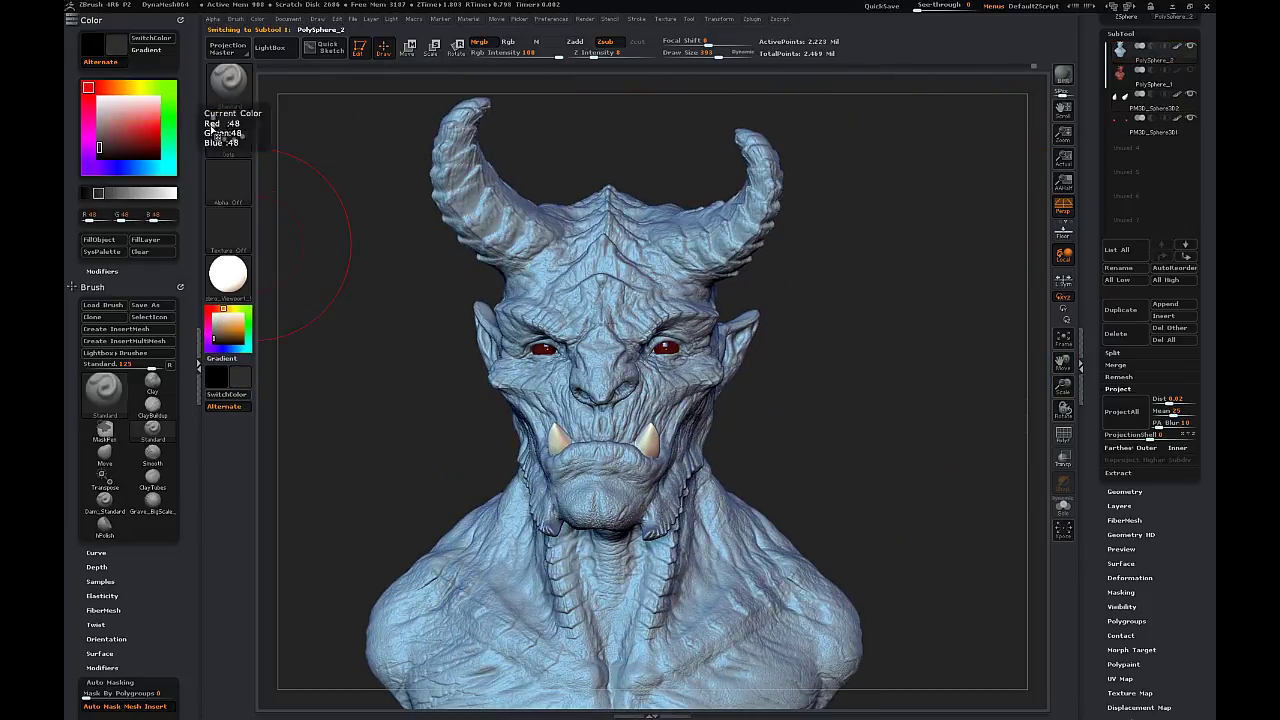
click(229, 85)
click(229, 132)
click(280, 170)
click(229, 181)
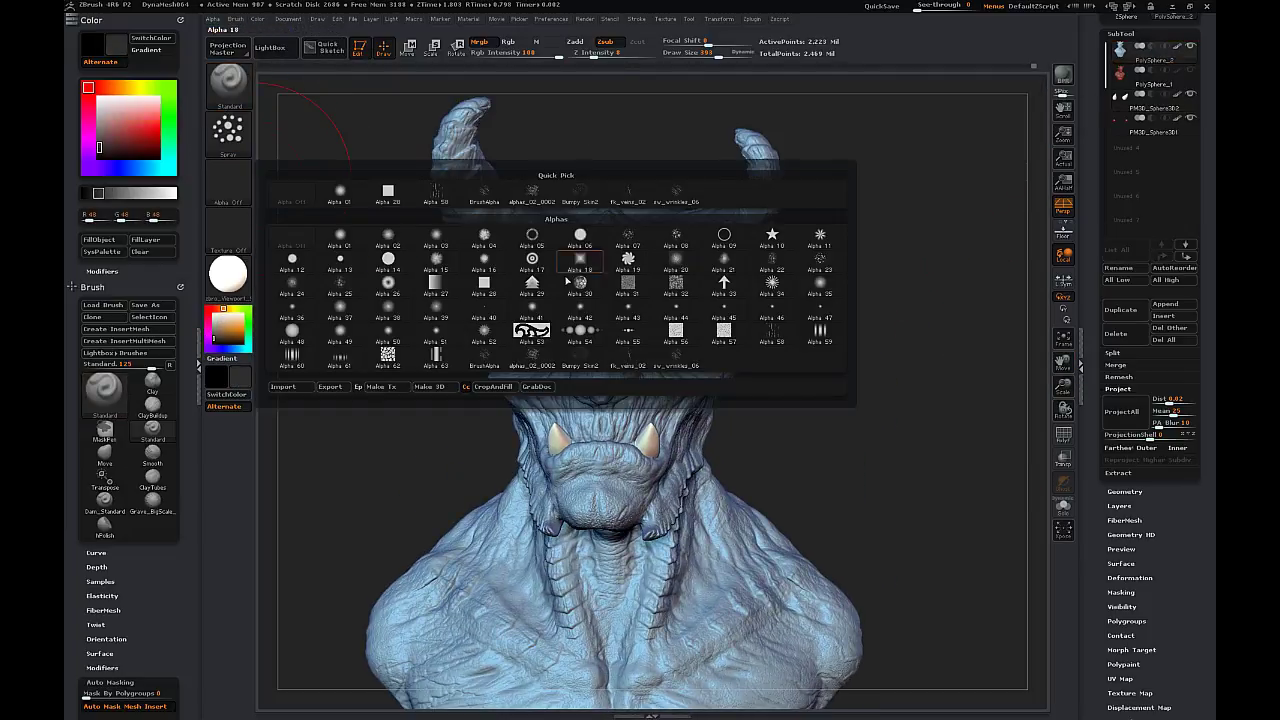
click(772, 259)
- Reduce the brush size and spray dark grey speckles around both eyes
drag(822, 308, 814, 315)
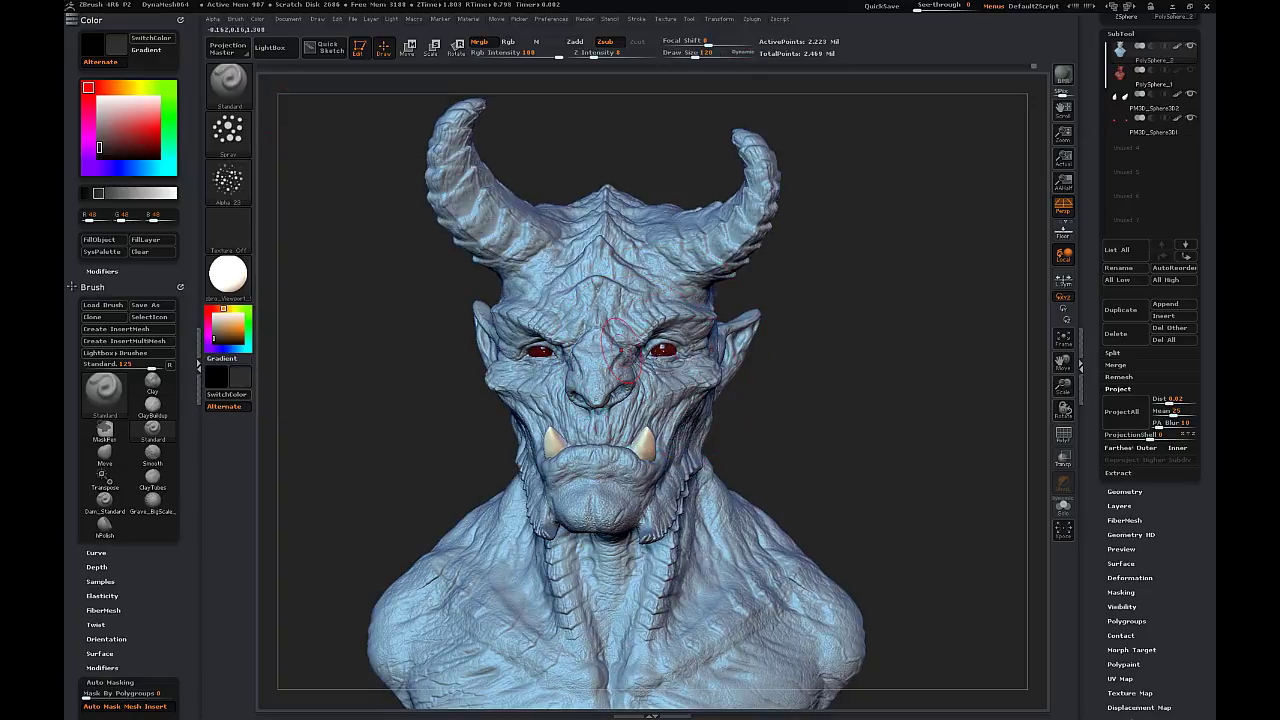
mouse_move(562, 346)
mouse_down()
mouse_move(520, 342)
mouse_move(527, 377)
mouse_up()
drag(832, 367, 600, 362)
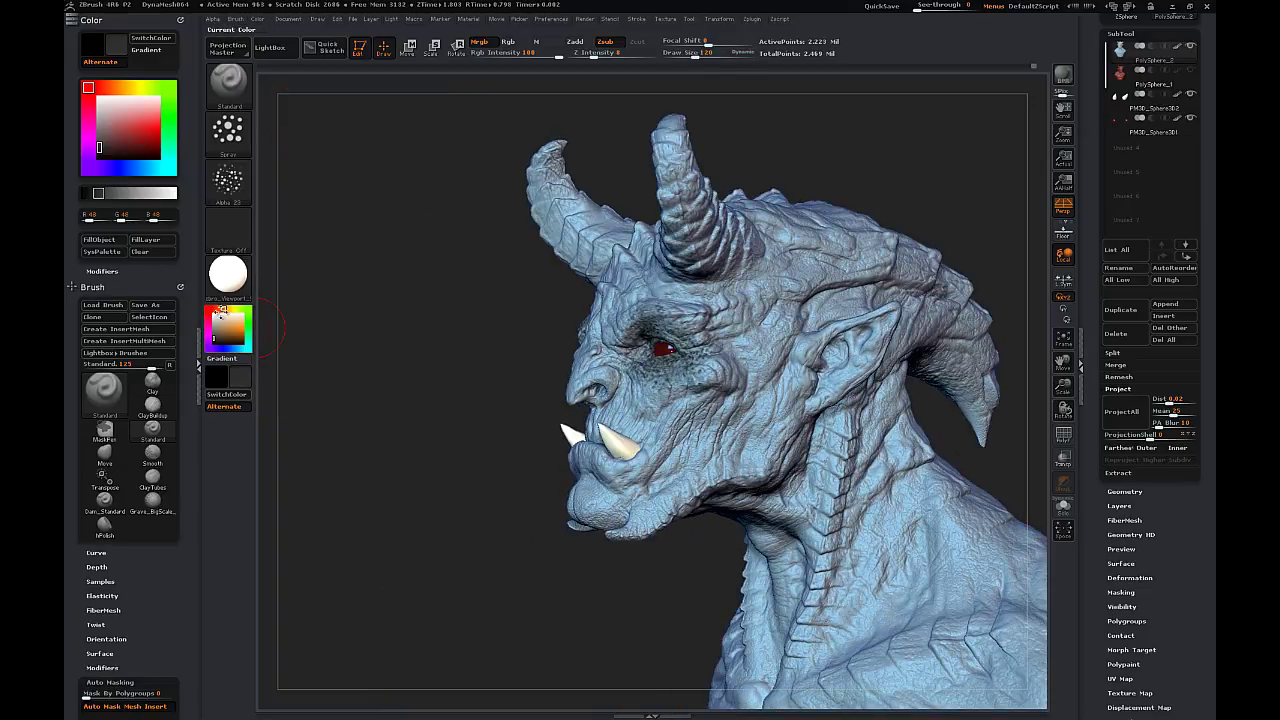
- Spray a light warm grey over the brow, nose, forehead and chin of the face
click(214, 323)
drag(310, 325, 512, 327)
drag(606, 307, 590, 305)
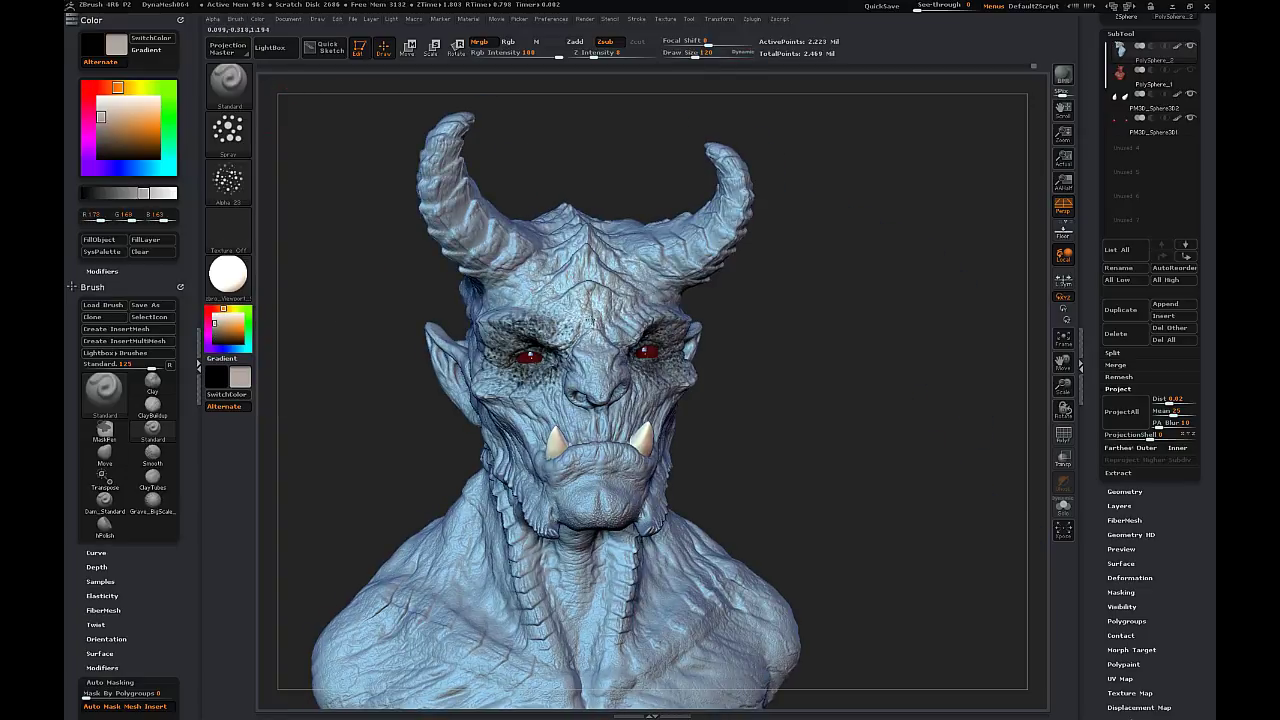
key(s)
click(598, 371)
mouse_move(627, 468)
mouse_down()
mouse_move(600, 500)
mouse_move(630, 500)
mouse_up()
mouse_move(530, 330)
mouse_down()
mouse_move(612, 295)
mouse_move(575, 240)
mouse_up()
mouse_move(880, 370)
mouse_down()
mouse_move(780, 370)
mouse_move(865, 370)
mouse_up()
- Enlarge the brush and spray a near-black brown over both horns and their bases from all sides
click(214, 341)
key(s)
drag(500, 228, 522, 228)
mouse_move(660, 160)
mouse_down()
mouse_move(475, 161)
mouse_move(530, 161)
mouse_up()
mouse_move(495, 125)
mouse_down()
mouse_move(545, 205)
mouse_move(500, 150)
mouse_move(598, 220)
mouse_up()
mouse_move(724, 130)
mouse_down()
mouse_move(737, 187)
mouse_move(700, 255)
mouse_up()
drag(880, 380, 970, 380)
mouse_move(700, 150)
mouse_down()
mouse_move(610, 240)
mouse_move(722, 179)
mouse_up()
drag(880, 380, 740, 380)
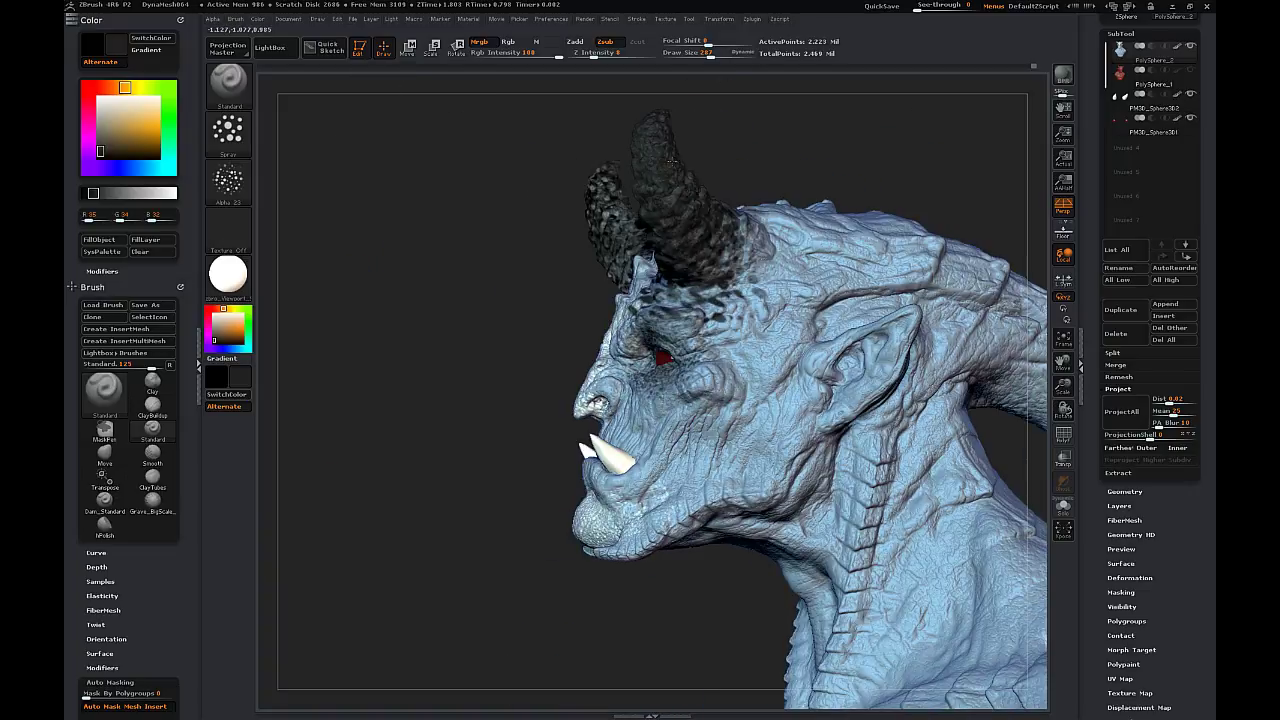
drag(739, 225, 740, 272)
drag(880, 380, 940, 380)
drag(445, 125, 525, 235)
drag(880, 380, 950, 380)
drag(432, 251, 422, 285)
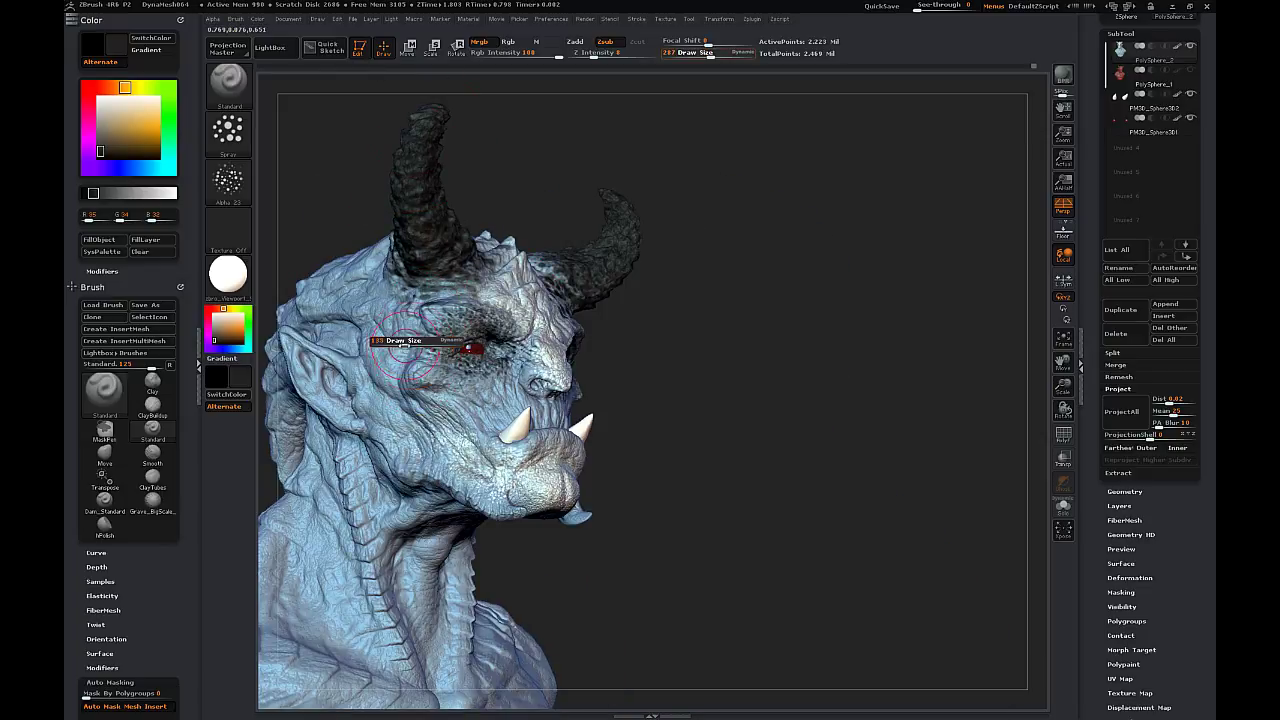
- Sample colors from the face and refine the speckled paint around the eyes, cheek and nose
key(c)
drag(404, 345, 510, 395)
drag(445, 325, 495, 330)
key(c)
drag(880, 380, 740, 380)
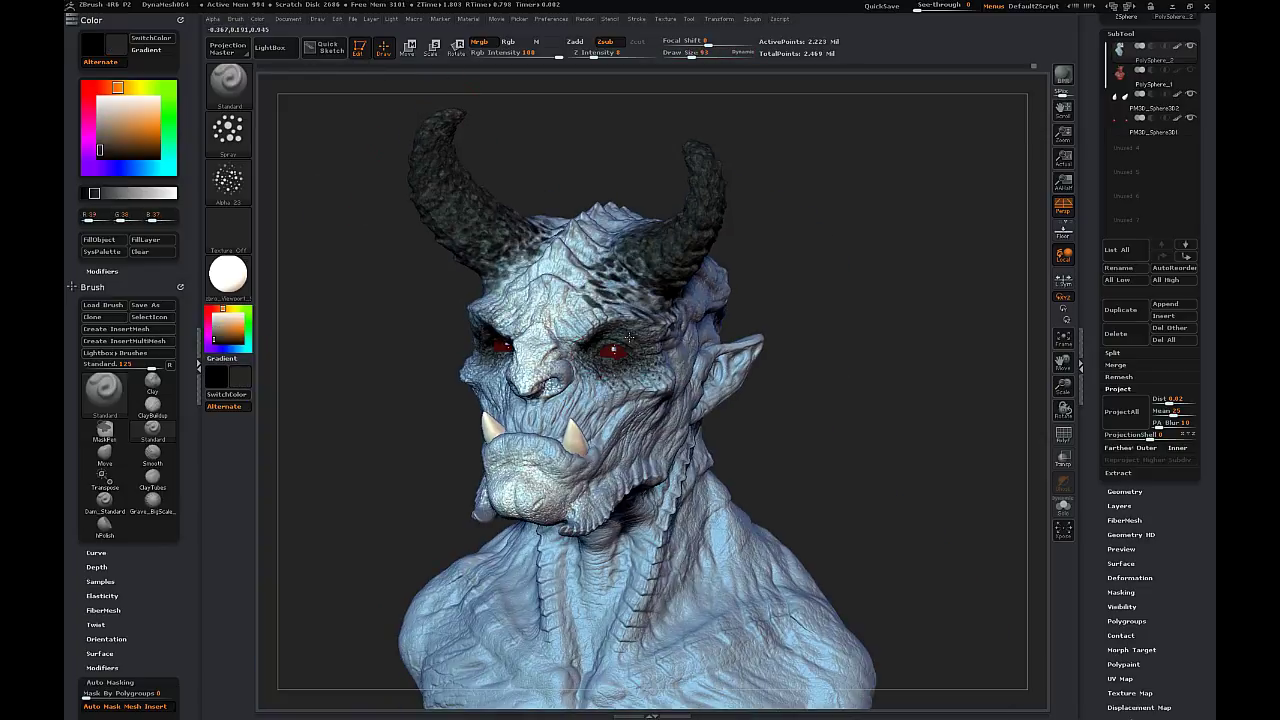
key(c)
mouse_move(546, 312)
mouse_down()
mouse_move(535, 385)
mouse_move(560, 260)
mouse_move(535, 385)
mouse_up()
- Turn off the brush's alpha while keeping the Spray stroke
click(228, 183)
click(228, 183)
drag(545, 131, 760, 135)
- Undo all the speckled paint strokes on the bust's face and horns
key(ctrl)
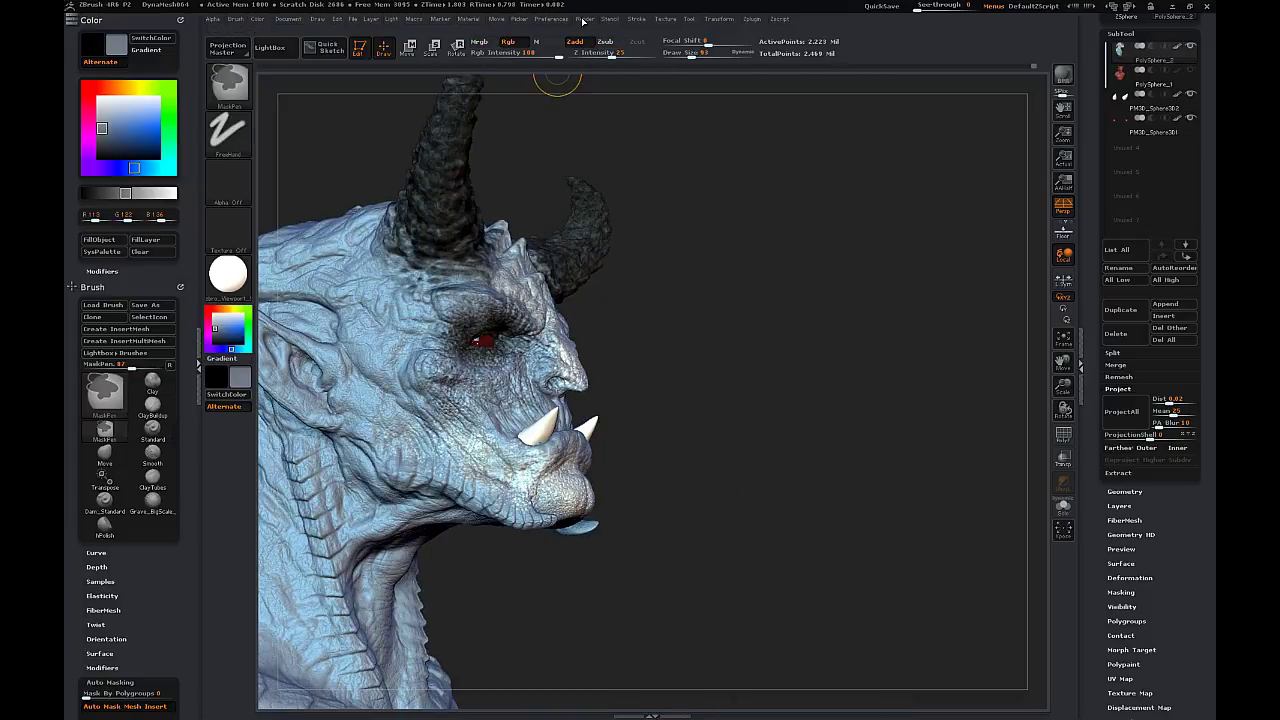
key(ctrl+z)
key(ctrl+z)
key(ctrl+z)
key(ctrl+z)
key(ctrl+z)
key(ctrl+z)
key(ctrl+z)
key(ctrl+z)
- Spray a near-black shade softly around both eye sockets in Rgb mode
drag(650, 108, 493, 104)
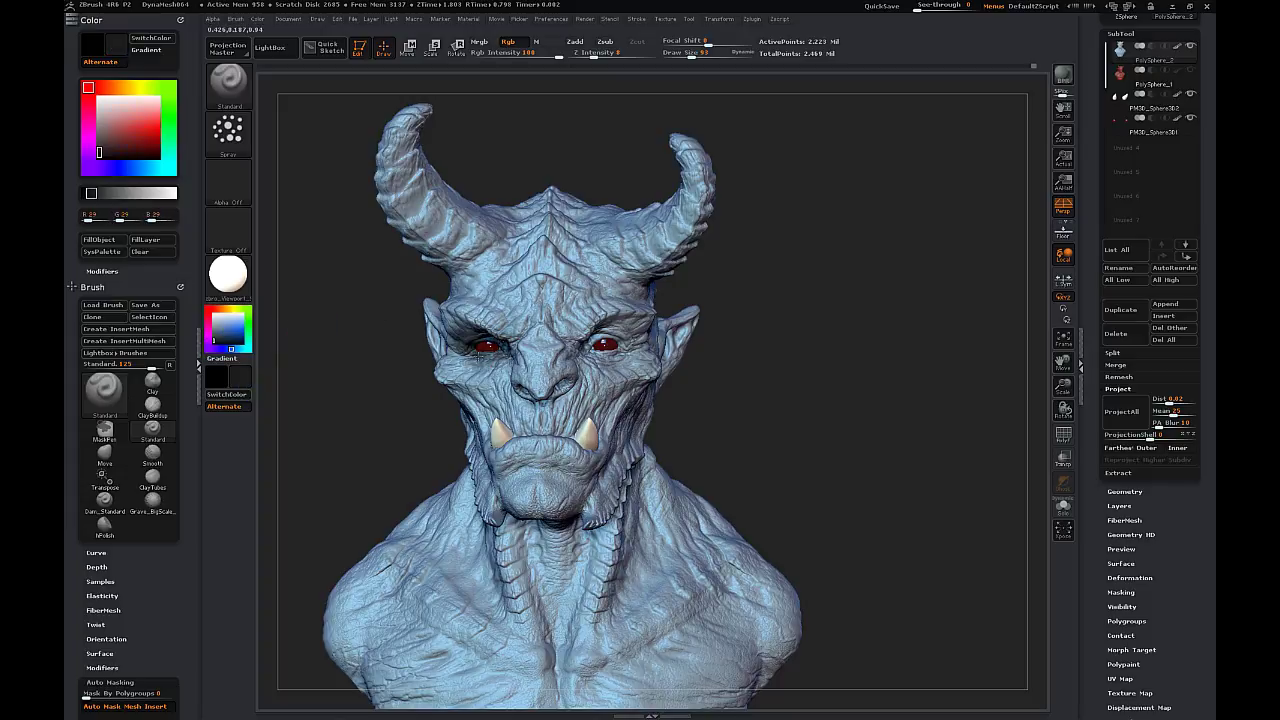
drag(478, 357, 470, 352)
click(440, 394)
drag(592, 350, 636, 346)
- Tint the nose and lips with a muted pink tone
drag(789, 296, 218, 316)
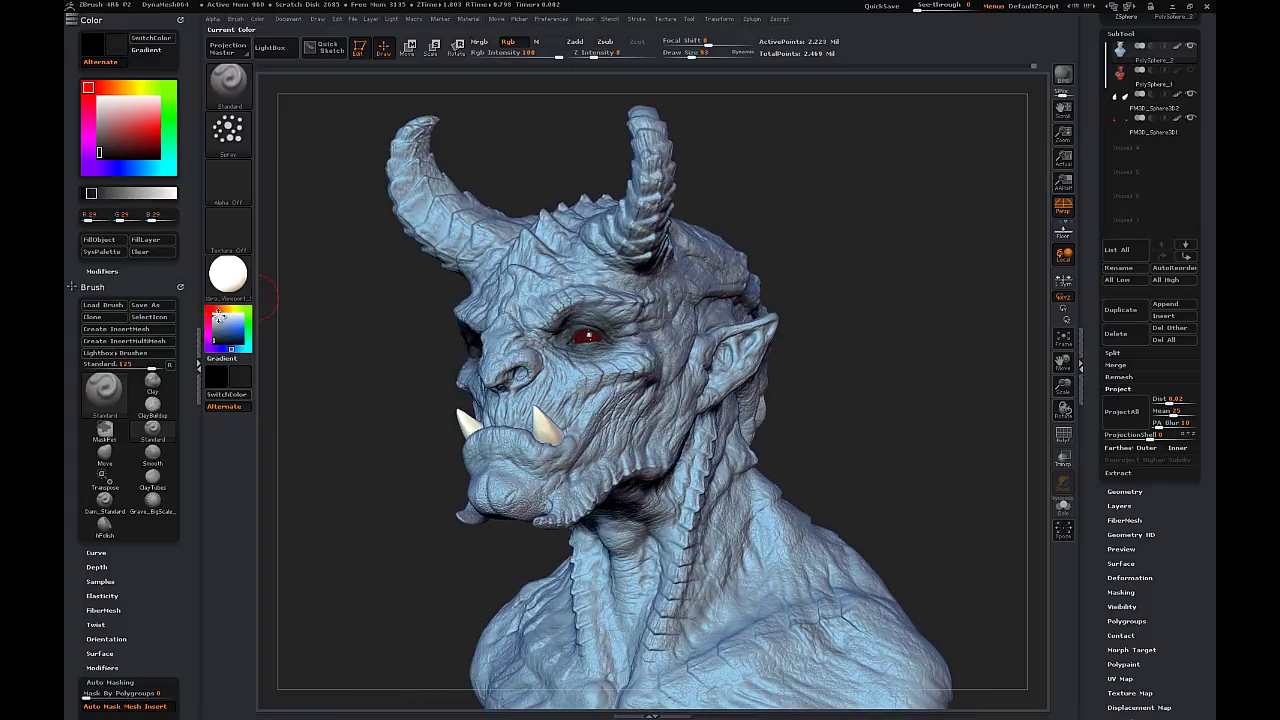
drag(345, 320, 350, 356)
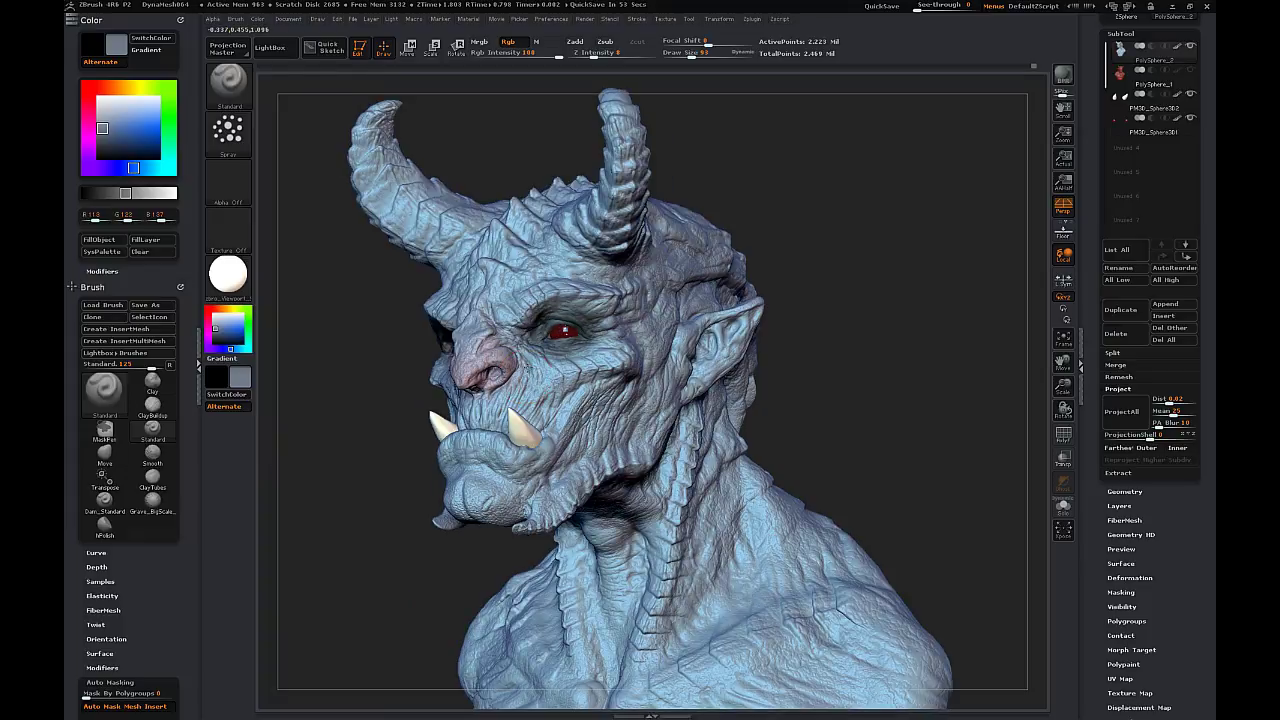
mouse_move(379, 463)
mouse_down()
mouse_move(750, 463)
mouse_move(390, 470)
mouse_up()
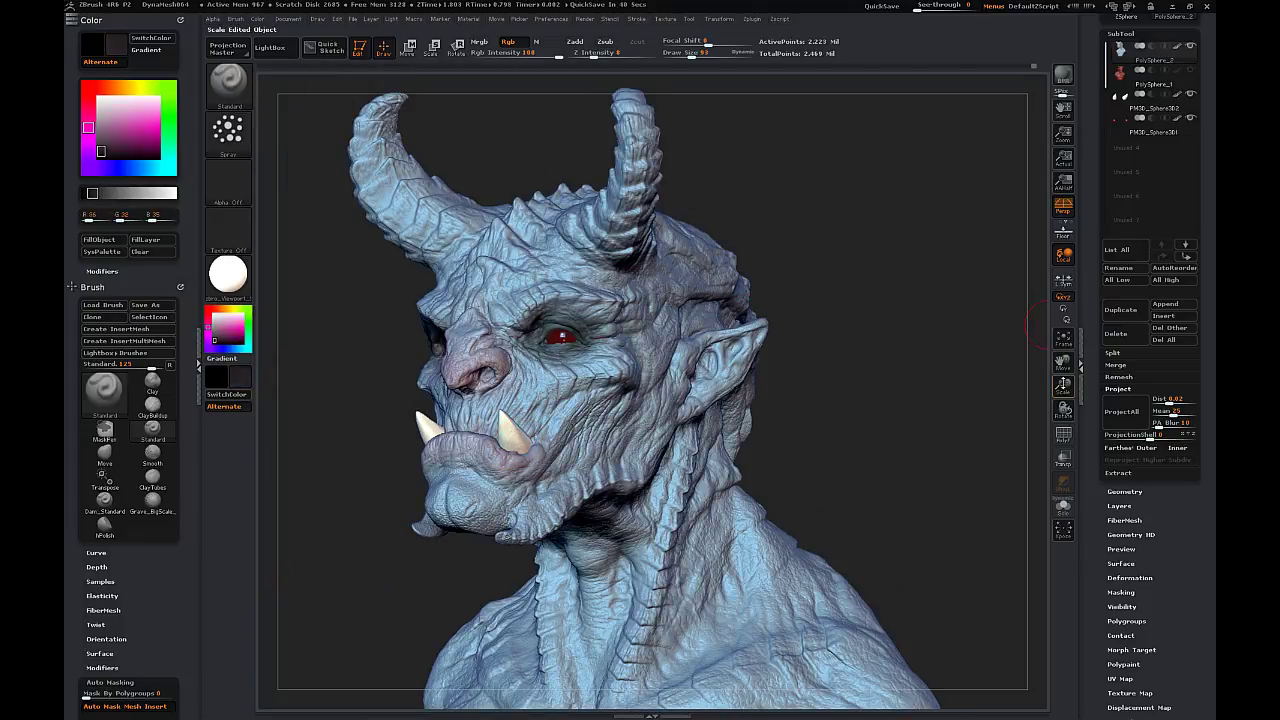
- Paint the nearer horn near-black from its base to its tip in Rgb mode
drag(1063, 386, 1064, 359)
drag(900, 320, 760, 318)
drag(634, 374, 649, 333)
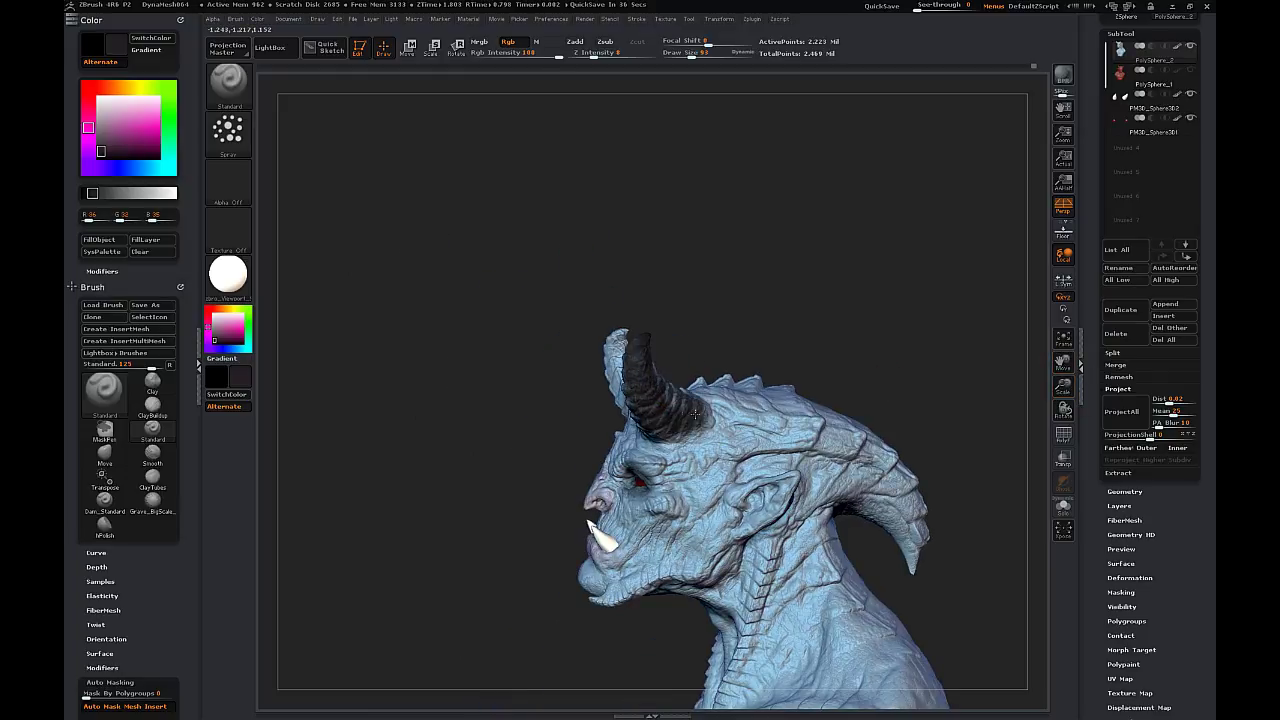
drag(500, 340, 700, 342)
mouse_move(602, 412)
mouse_down()
mouse_move(625, 385)
mouse_move(562, 424)
mouse_up()
mouse_move(694, 416)
mouse_down()
mouse_move(610, 385)
mouse_move(573, 420)
mouse_up()
drag(676, 392, 554, 417)
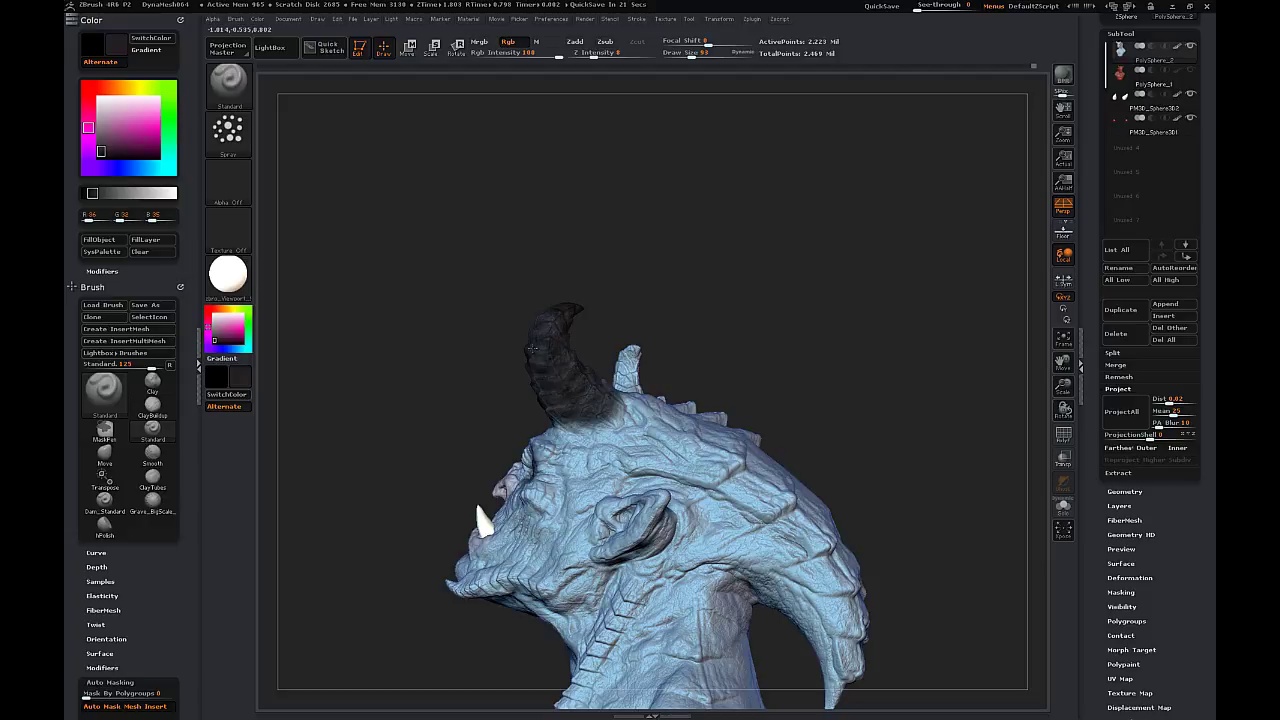
drag(534, 348, 539, 405)
- Paint the other horn near-black, blend its base into the scalp and undo the last stray stroke
mouse_move(690, 370)
mouse_down()
mouse_move(580, 420)
mouse_move(618, 478)
mouse_move(562, 500)
mouse_up()
mouse_move(740, 440)
mouse_down()
mouse_move(655, 403)
mouse_move(645, 535)
mouse_move(672, 538)
mouse_up()
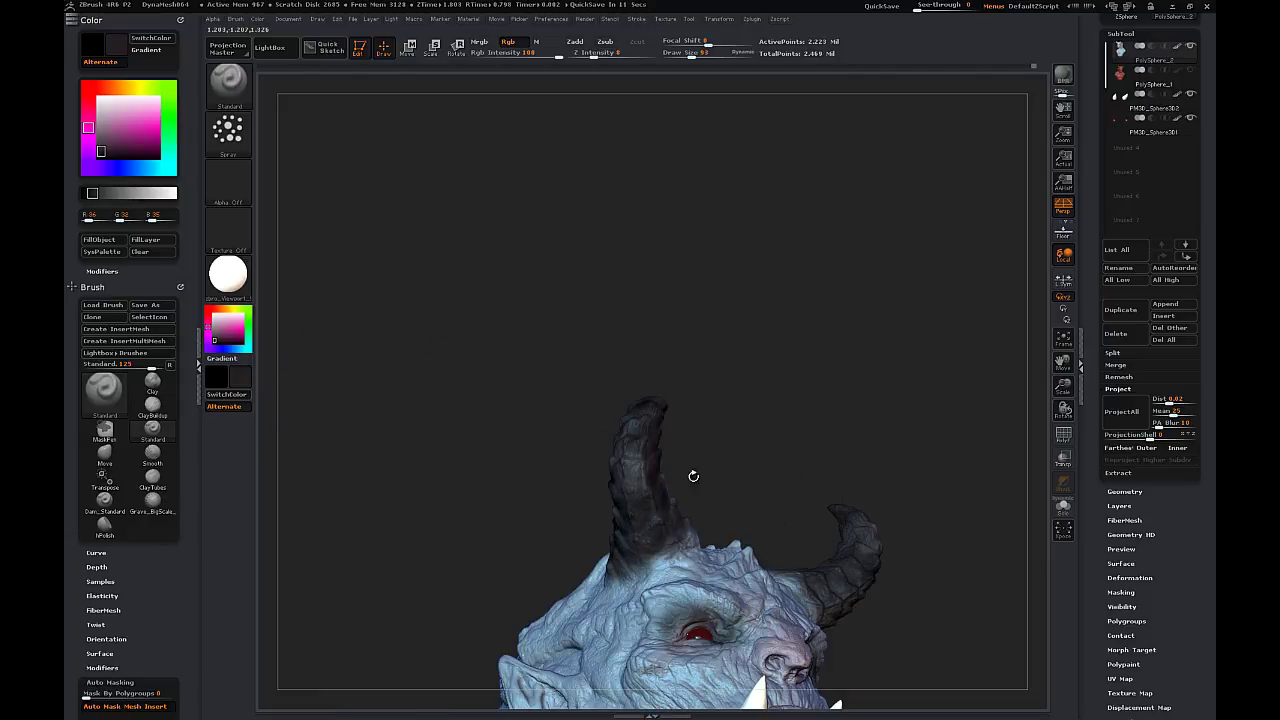
drag(692, 477, 620, 500)
mouse_move(665, 490)
mouse_down()
mouse_move(688, 463)
mouse_move(703, 514)
mouse_up()
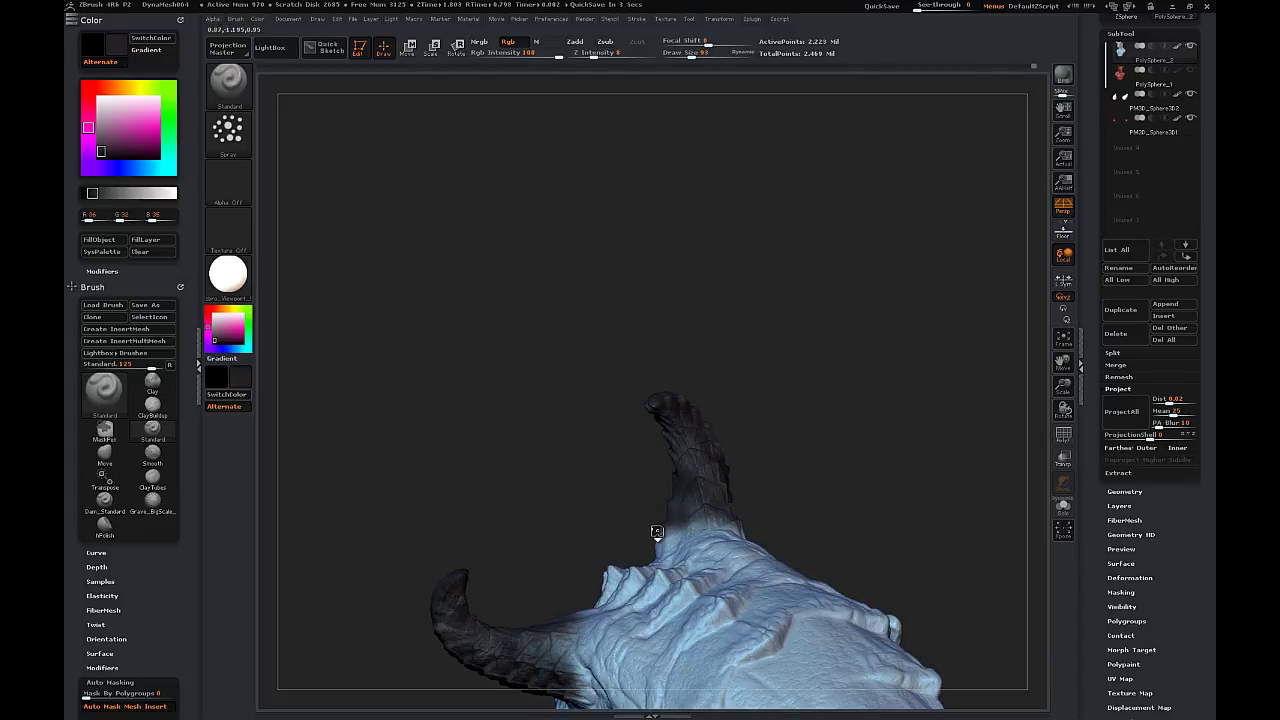
mouse_move(756, 393)
mouse_down()
mouse_move(1063, 363)
mouse_move(957, 286)
mouse_move(592, 362)
mouse_up()
drag(795, 338, 770, 386)
mouse_move(310, 425)
mouse_down()
mouse_move(394, 417)
mouse_move(380, 415)
mouse_up()
key(ctrl+z)
- Go over the horns and their bases with a dark shade and a much larger brush
click(224, 348)
drag(220, 335, 217, 340)
drag(990, 352, 800, 362)
click(713, 54)
mouse_move(862, 318)
mouse_down()
mouse_move(795, 401)
mouse_move(740, 440)
mouse_up()
drag(380, 390, 560, 395)
mouse_move(625, 295)
mouse_down()
mouse_move(660, 380)
mouse_move(735, 425)
mouse_up()
- Sample a near-black shade, enlarge the brush further and darken the bust's lower torso
key(f)
drag(941, 363, 850, 362)
key(c)
drag(654, 541, 680, 535)
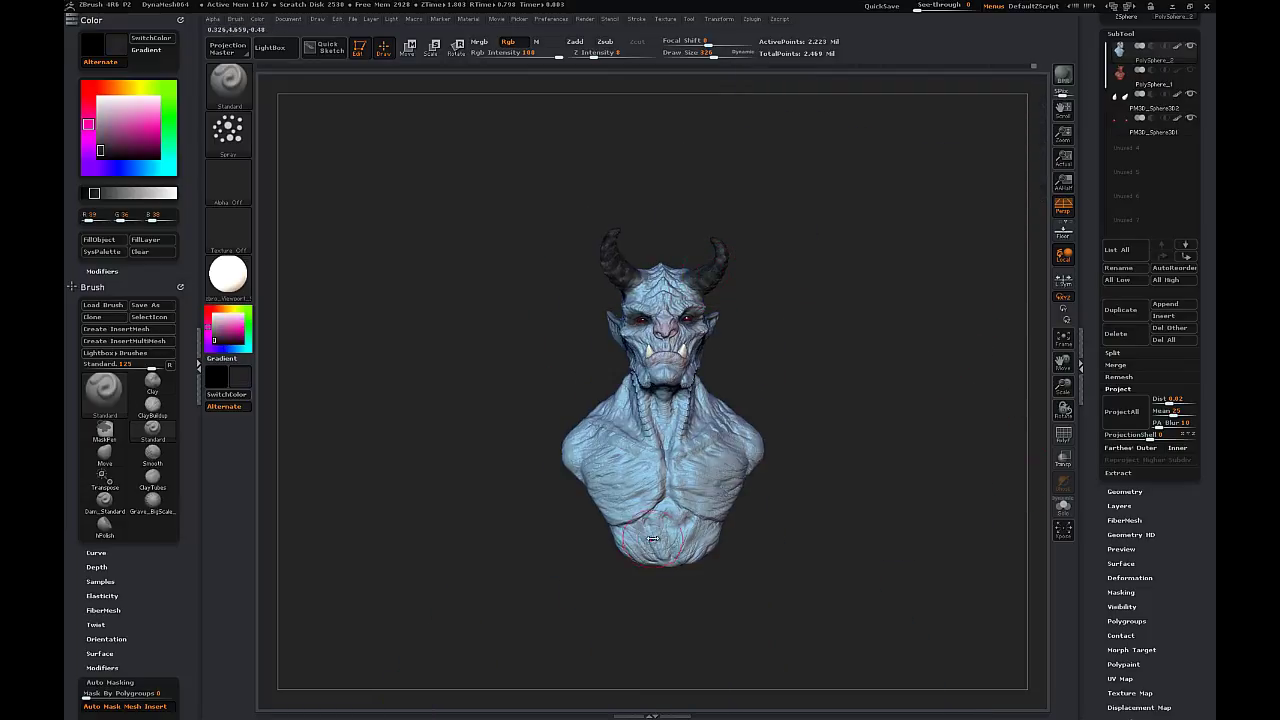
click(743, 54)
mouse_move(610, 515)
mouse_down()
mouse_move(715, 530)
mouse_move(703, 558)
mouse_up()
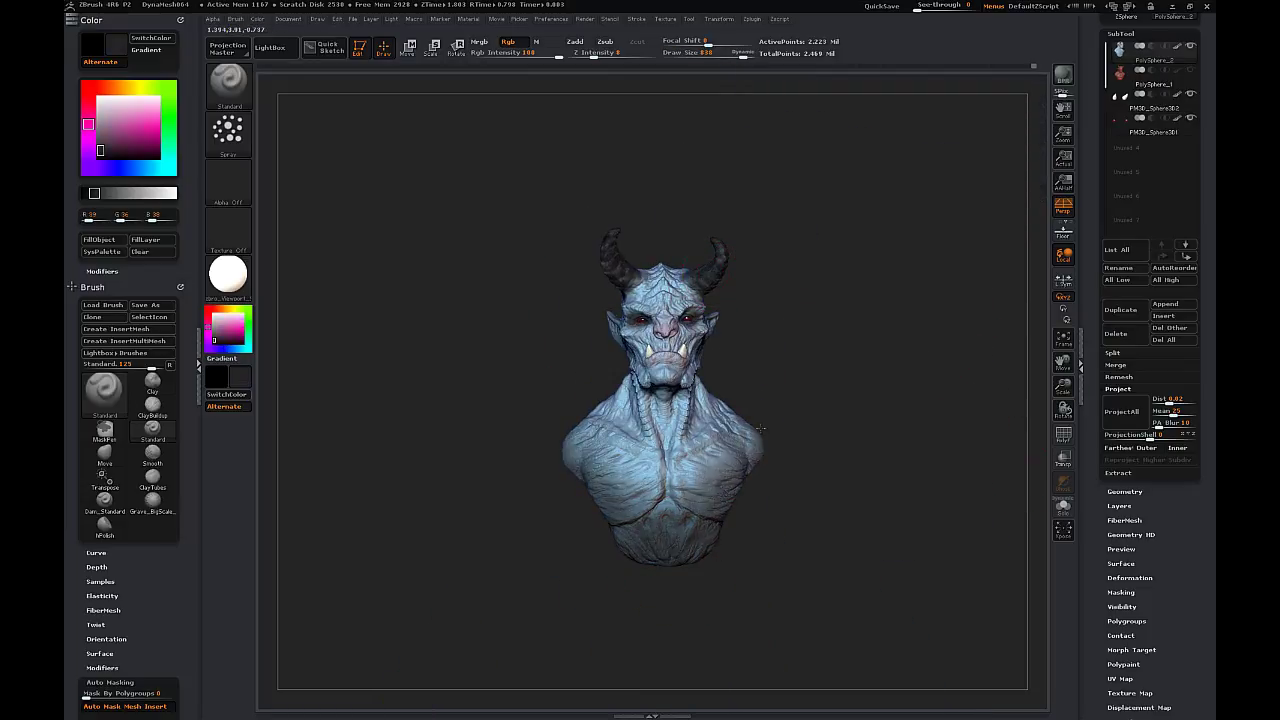
- Spray the near-black shade over the flank and lower back of the bust
drag(845, 408, 690, 400)
mouse_move(645, 425)
mouse_down()
mouse_move(622, 520)
mouse_move(645, 375)
mouse_move(598, 352)
mouse_up()
drag(650, 185, 520, 185)
drag(722, 441, 675, 530)
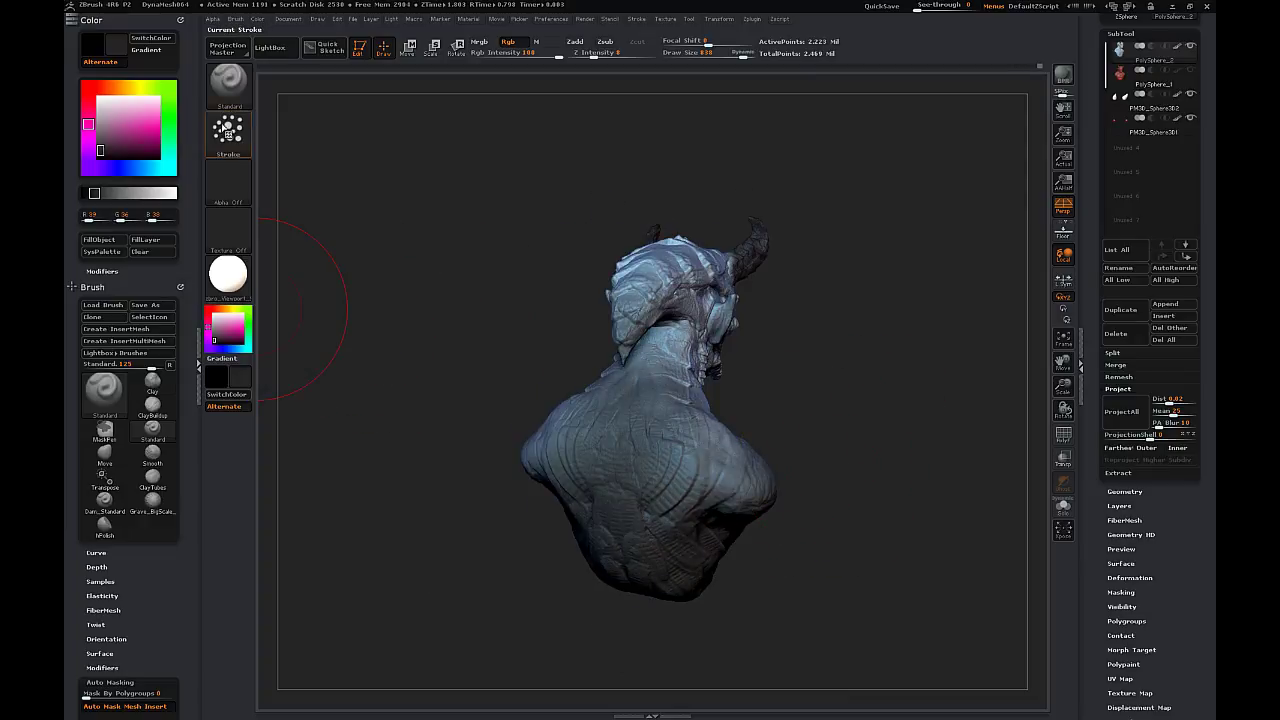
- Switch the brush stroke to Dots and deepen the dark gradient across the lower back and sides
click(228, 133)
click(285, 150)
drag(640, 485, 625, 548)
drag(535, 450, 655, 500)
mouse_move(685, 455)
mouse_down()
mouse_move(755, 505)
mouse_move(670, 590)
mouse_up()
drag(850, 450, 560, 460)
drag(915, 465, 600, 465)
drag(880, 570, 850, 615)
- Darken the underside of the jaw and the front of the neck
drag(640, 446, 963, 446)
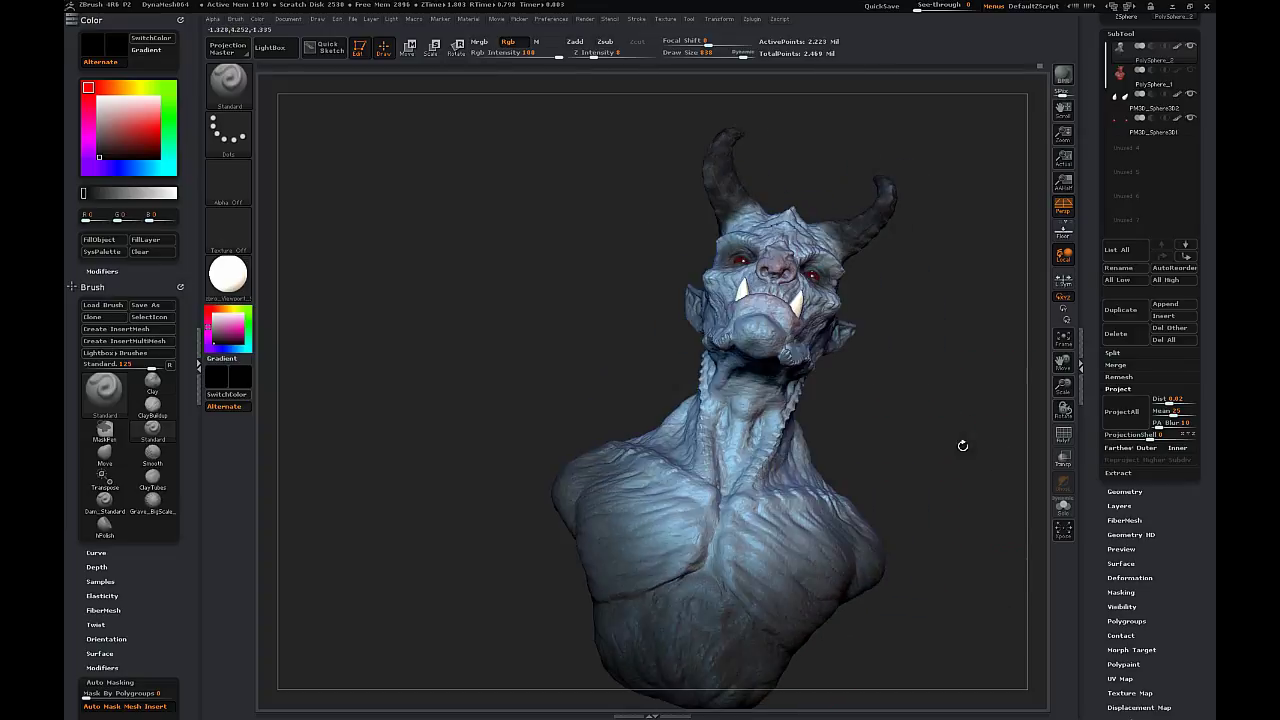
drag(765, 375, 725, 480)
drag(870, 340, 1010, 335)
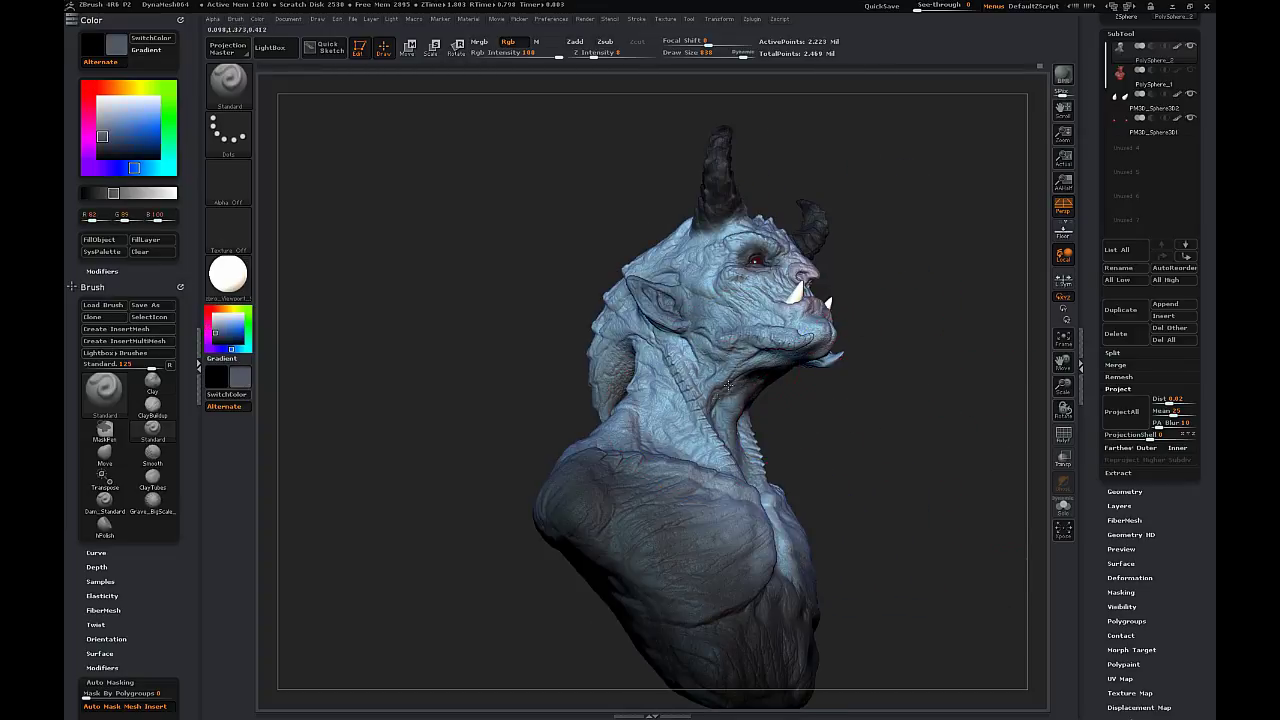
- Blend a dark blue-grey of R 82, G 89, B 100 over the shoulders, chest and neck
mouse_move(879, 422)
mouse_down()
mouse_move(804, 428)
mouse_move(768, 515)
mouse_up()
drag(925, 460, 1000, 430)
drag(705, 375, 650, 460)
mouse_move(930, 420)
mouse_down()
mouse_move(580, 430)
mouse_move(860, 425)
mouse_up()
drag(652, 436, 655, 466)
drag(650, 348, 648, 415)
drag(920, 430, 640, 430)
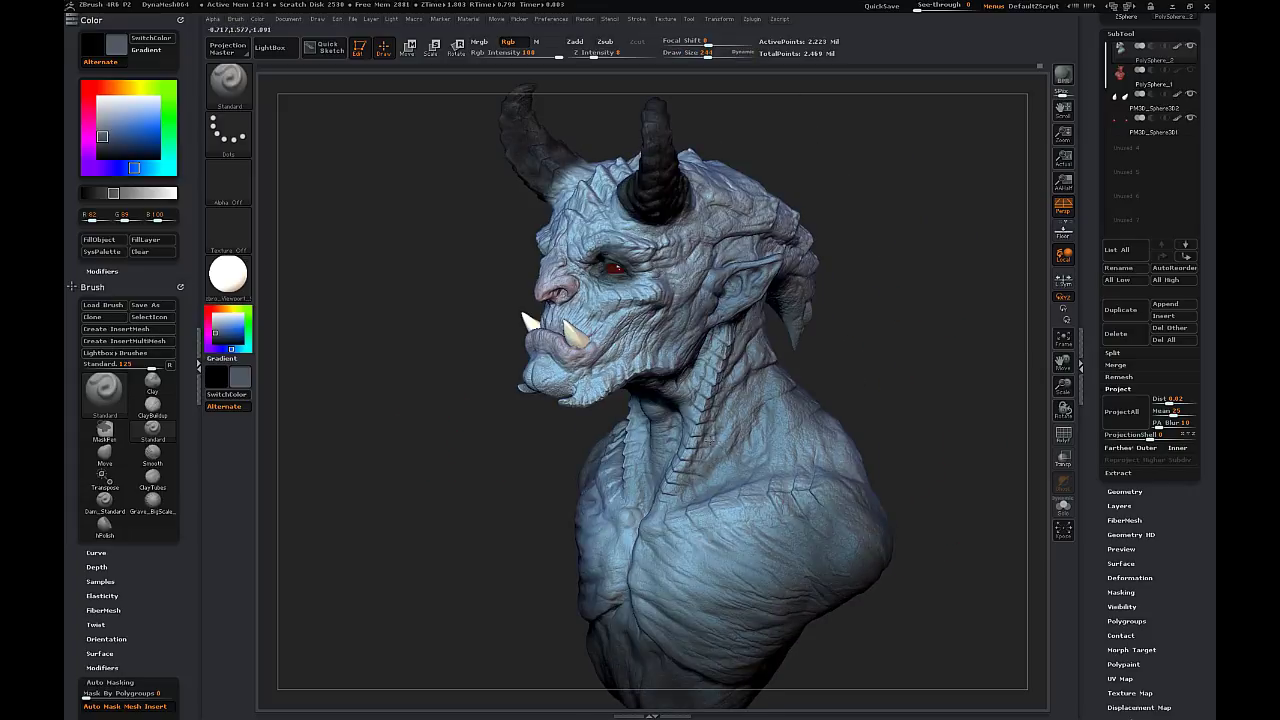
- Set the brush size to 272 and blend a lighter blue-grey of R 113, G 122, B 137 over the neck, chest and shoulders
drag(602, 253, 591, 253)
mouse_move(490, 330)
mouse_down()
mouse_move(841, 462)
mouse_move(813, 437)
mouse_up()
key(s)
drag(772, 430, 768, 488)
drag(921, 384, 1150, 350)
drag(600, 355, 635, 440)
mouse_move(650, 455)
mouse_down()
mouse_move(590, 395)
mouse_move(658, 405)
mouse_move(587, 329)
mouse_up()
drag(590, 378, 546, 408)
drag(859, 628, 520, 510)
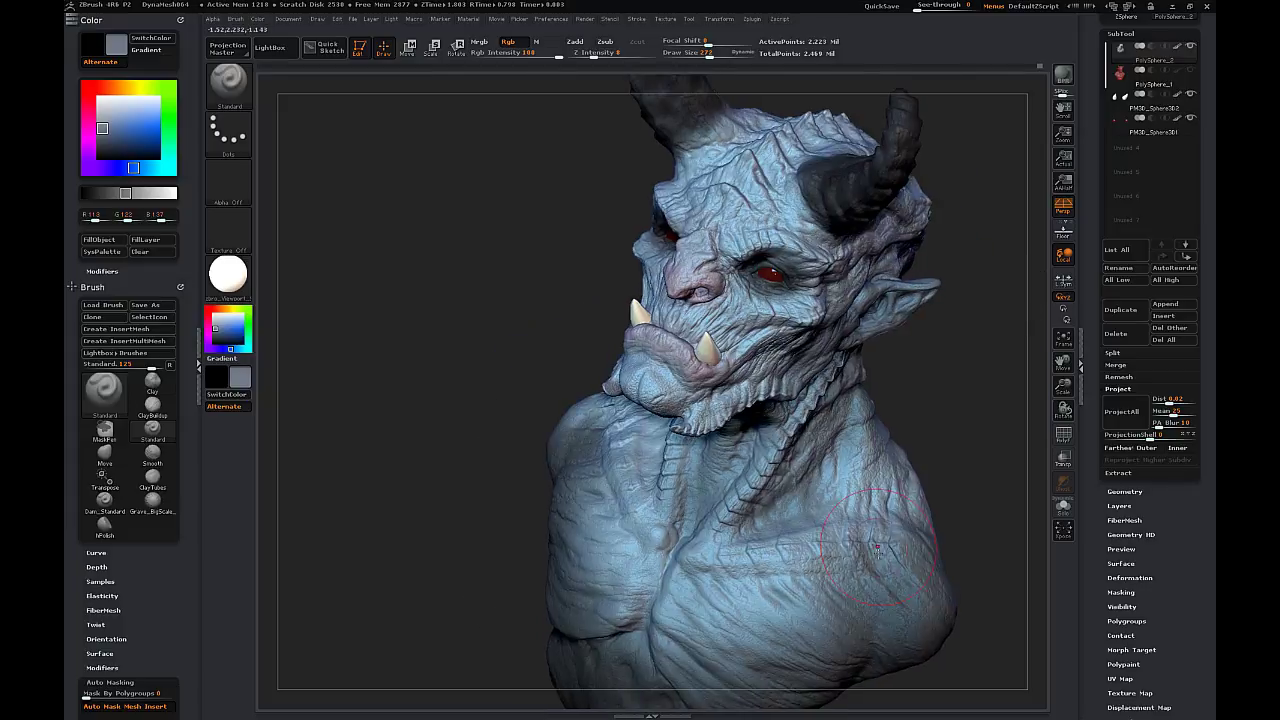
drag(908, 590, 891, 560)
drag(468, 356, 584, 433)
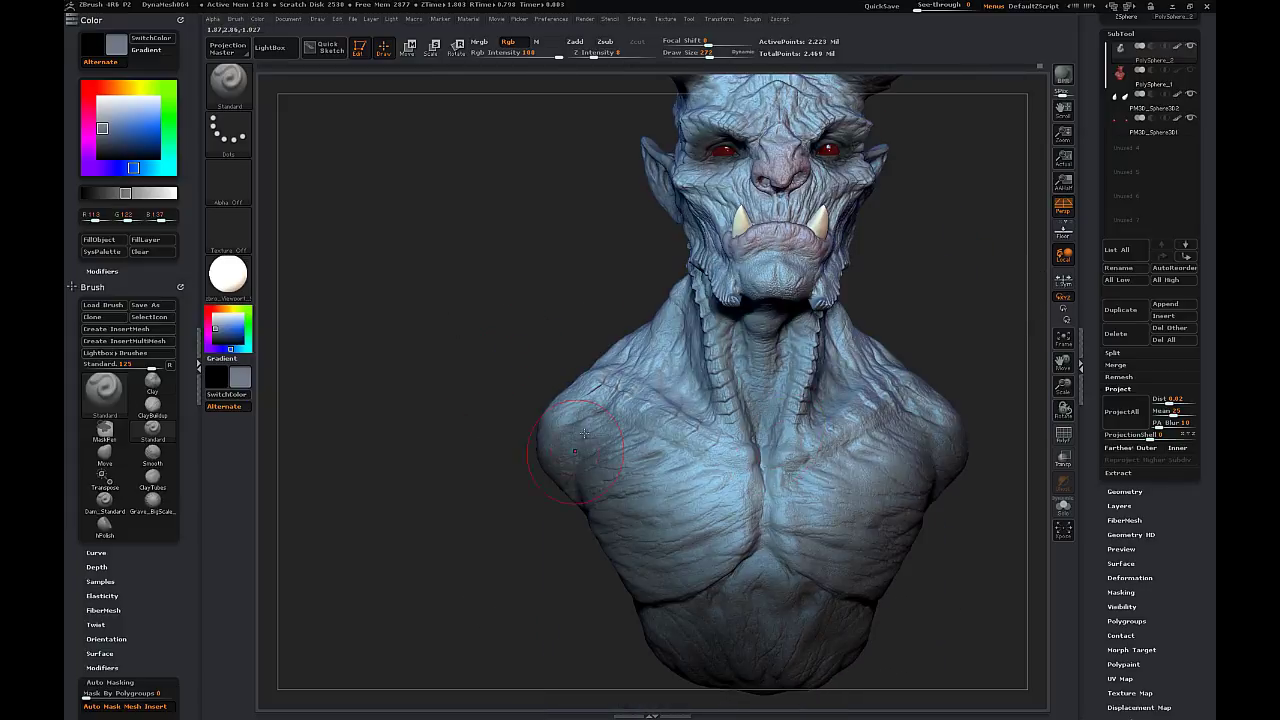
- Sample a mauve of R 127, G 105, B 116 and tint the pointed ear
drag(1063, 386, 926, 368)
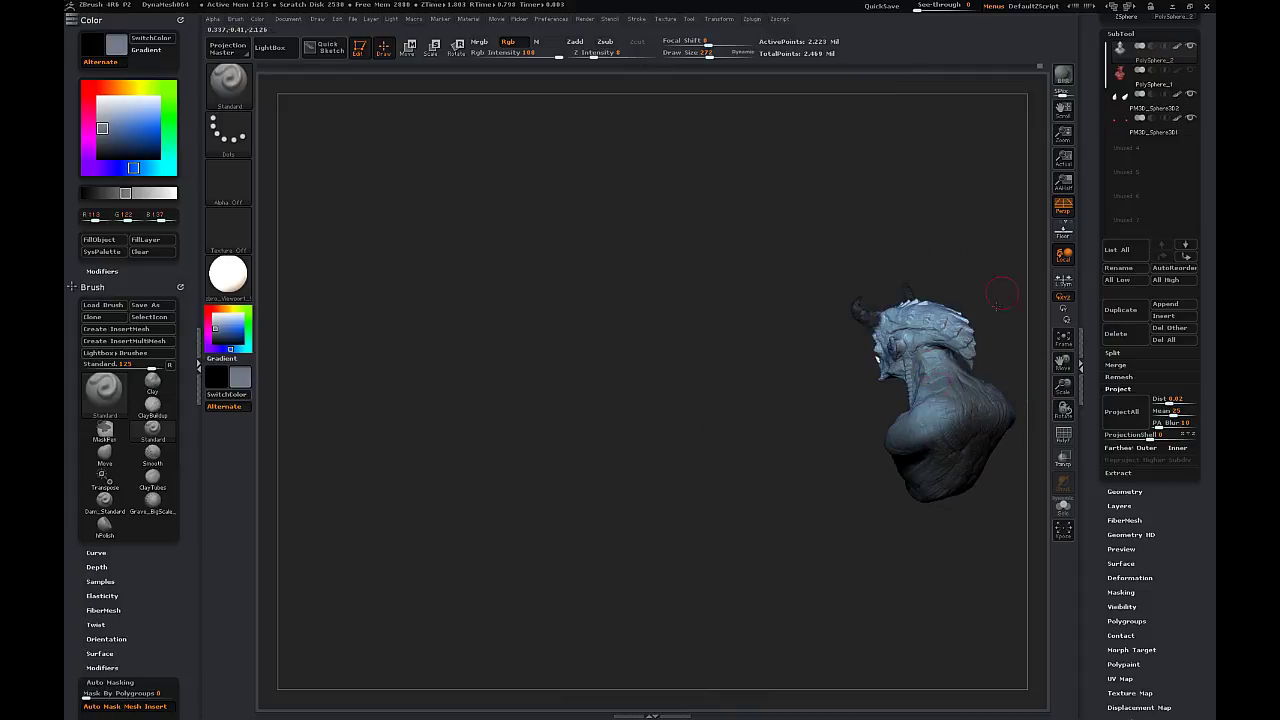
drag(996, 307, 1012, 262)
drag(1063, 362, 710, 446)
drag(760, 440, 1076, 268)
drag(1063, 386, 1052, 520)
drag(1063, 362, 1054, 398)
drag(880, 385, 1000, 350)
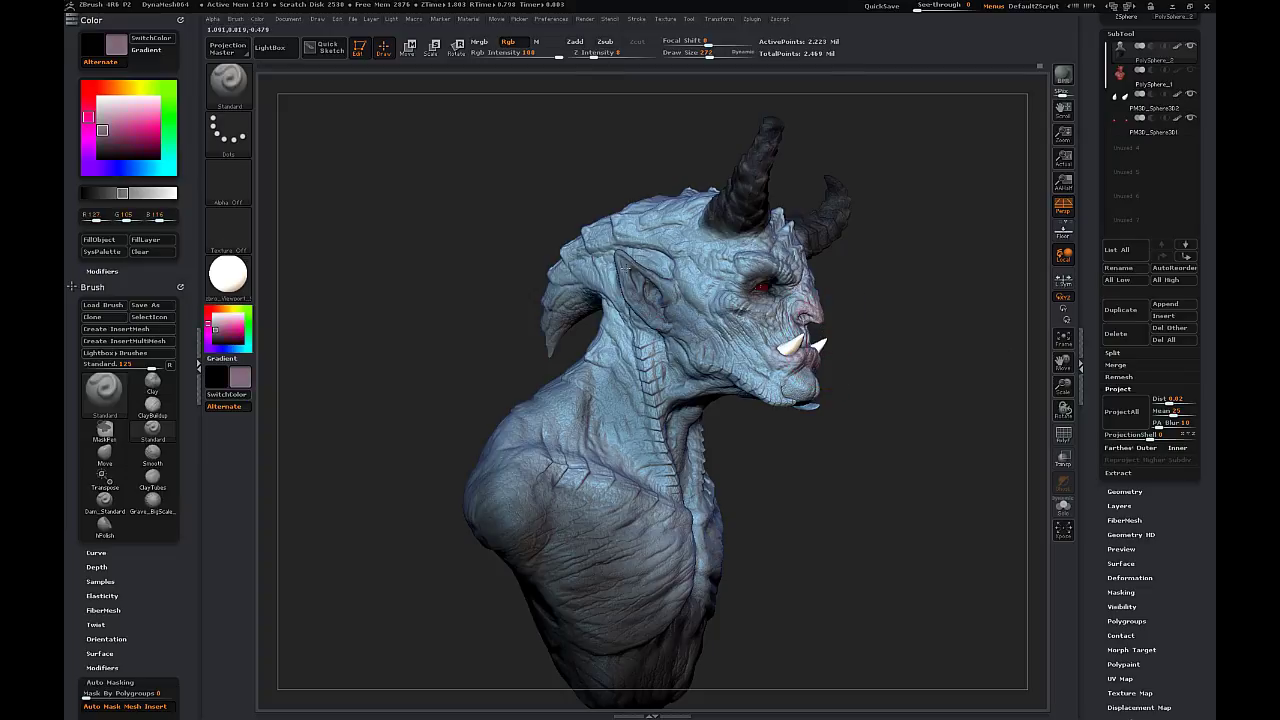
drag(879, 273, 625, 336)
drag(1063, 362, 900, 366)
drag(965, 440, 890, 440)
- Shade the back and inside of the ears with deeper muted purple tones
click(223, 339)
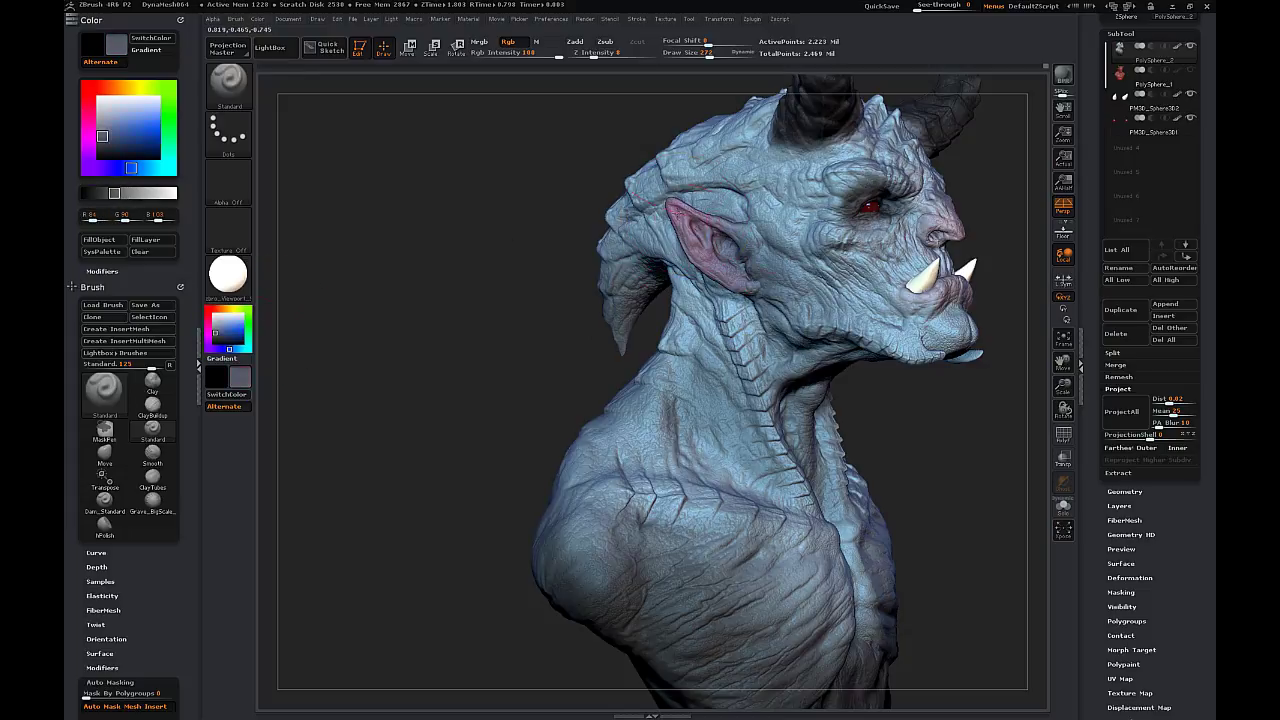
drag(728, 232, 543, 224)
drag(869, 180, 735, 186)
click(208, 331)
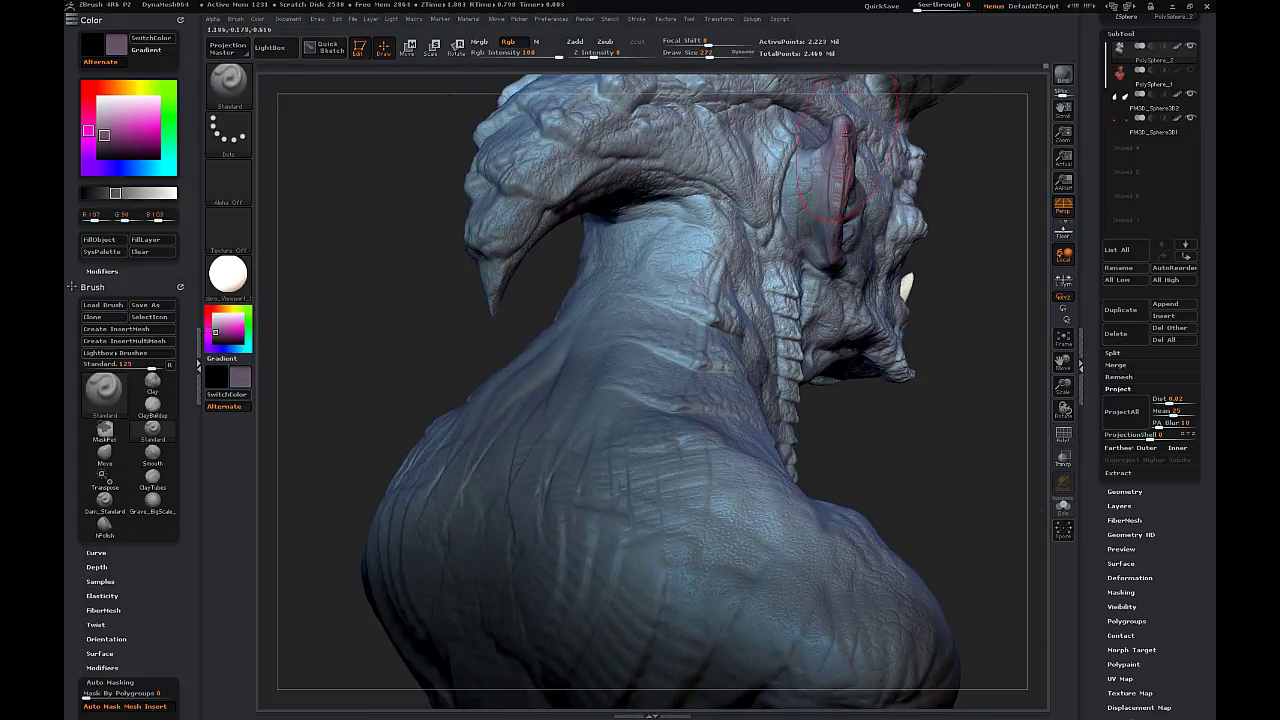
drag(330, 230, 490, 220)
drag(745, 125, 829, 157)
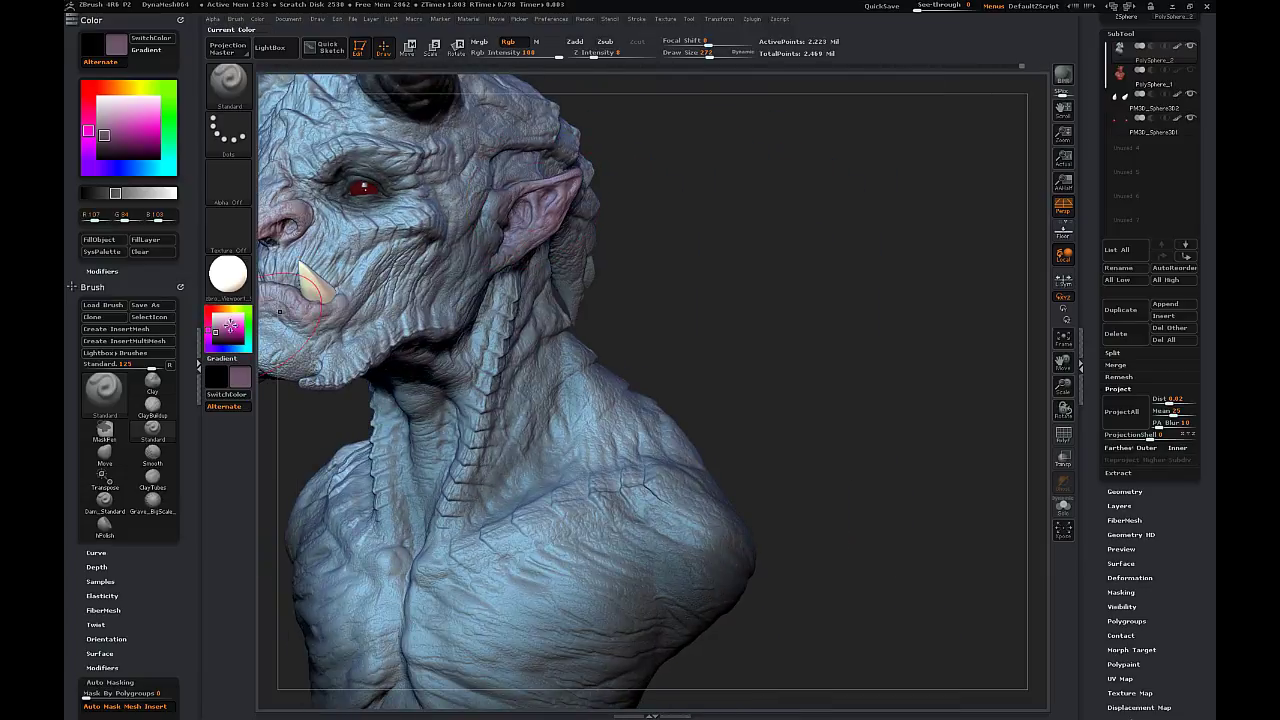
drag(1065, 386, 1010, 320)
mouse_move(690, 255)
mouse_down()
mouse_move(775, 257)
mouse_move(672, 257)
mouse_up()
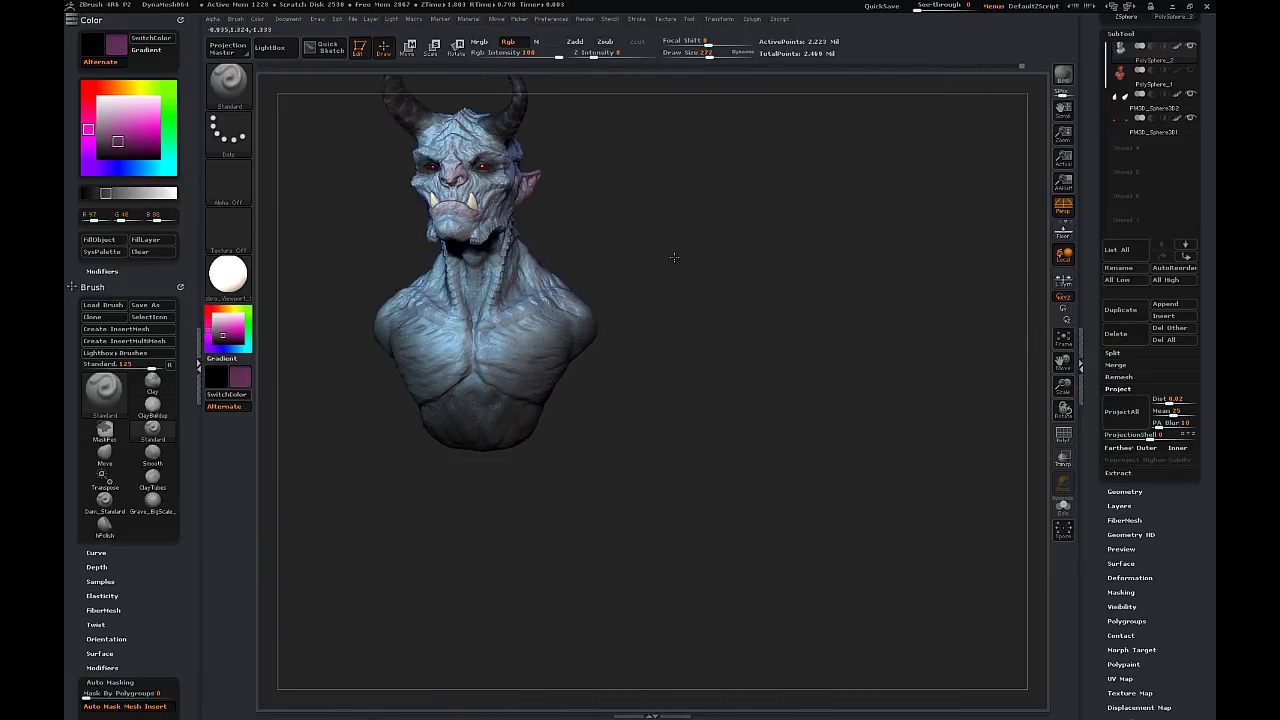
- Choose a dark violet and shade the ridges along the top of the head
drag(1064, 366, 1214, 504)
click(1065, 209)
click(1065, 209)
mouse_move(850, 272)
mouse_down()
mouse_move(954, 297)
mouse_move(695, 300)
mouse_move(420, 325)
mouse_up()
click(214, 347)
mouse_move(308, 318)
mouse_down()
mouse_move(455, 277)
mouse_move(560, 290)
mouse_up()
drag(620, 205, 627, 262)
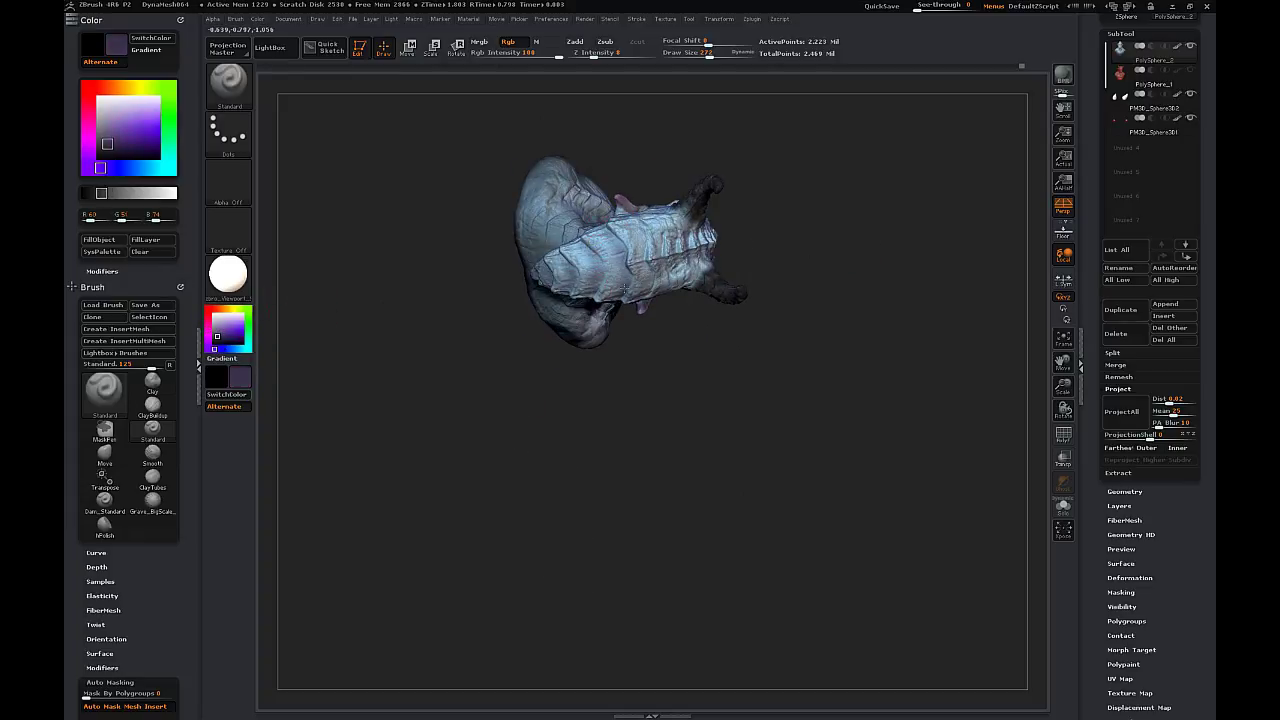
- Reduce the brush size to 156 and add dark violet accents to the scalp and facial creases
drag(709, 54, 698, 54)
drag(818, 198, 654, 250)
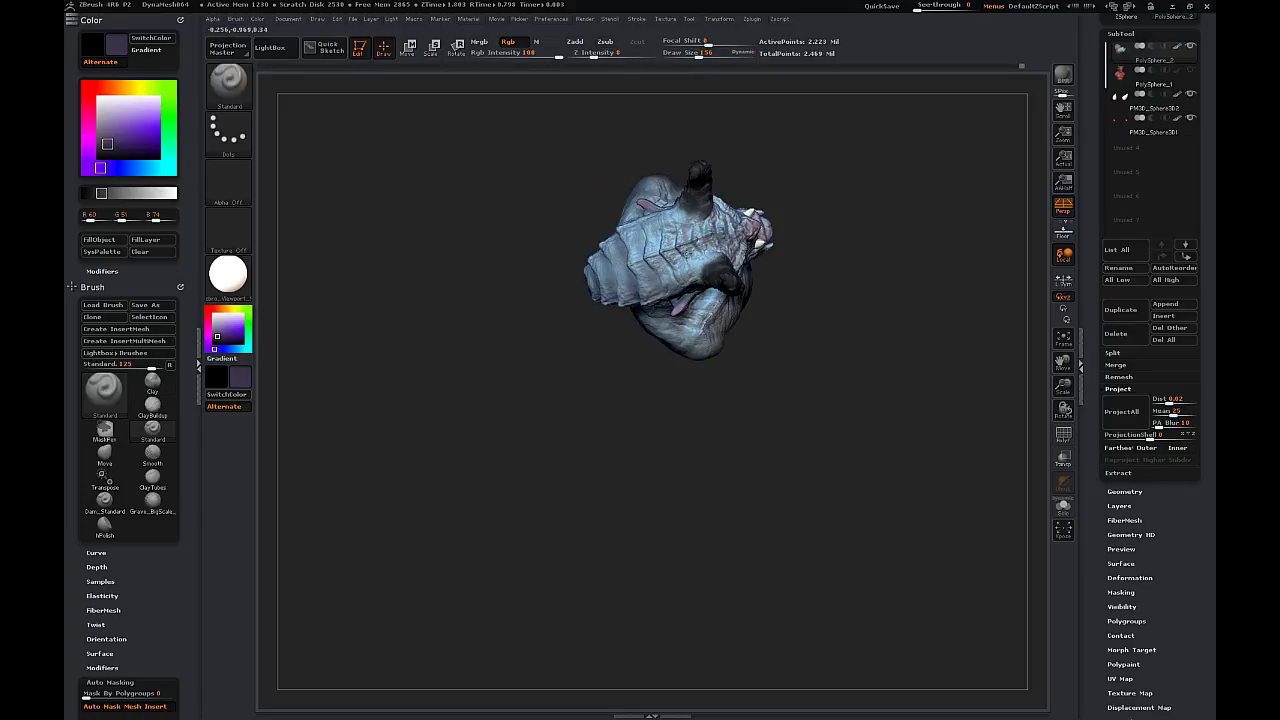
drag(776, 238, 660, 265)
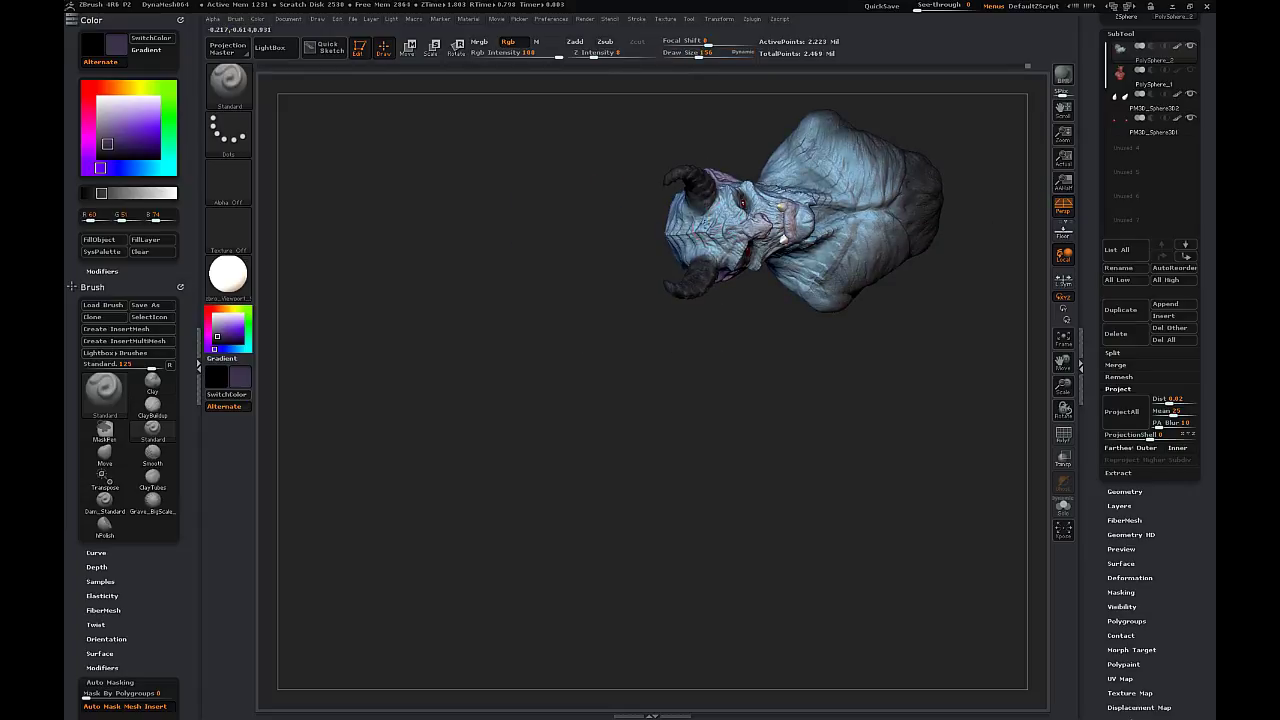
drag(588, 337, 837, 211)
drag(1063, 386, 1051, 472)
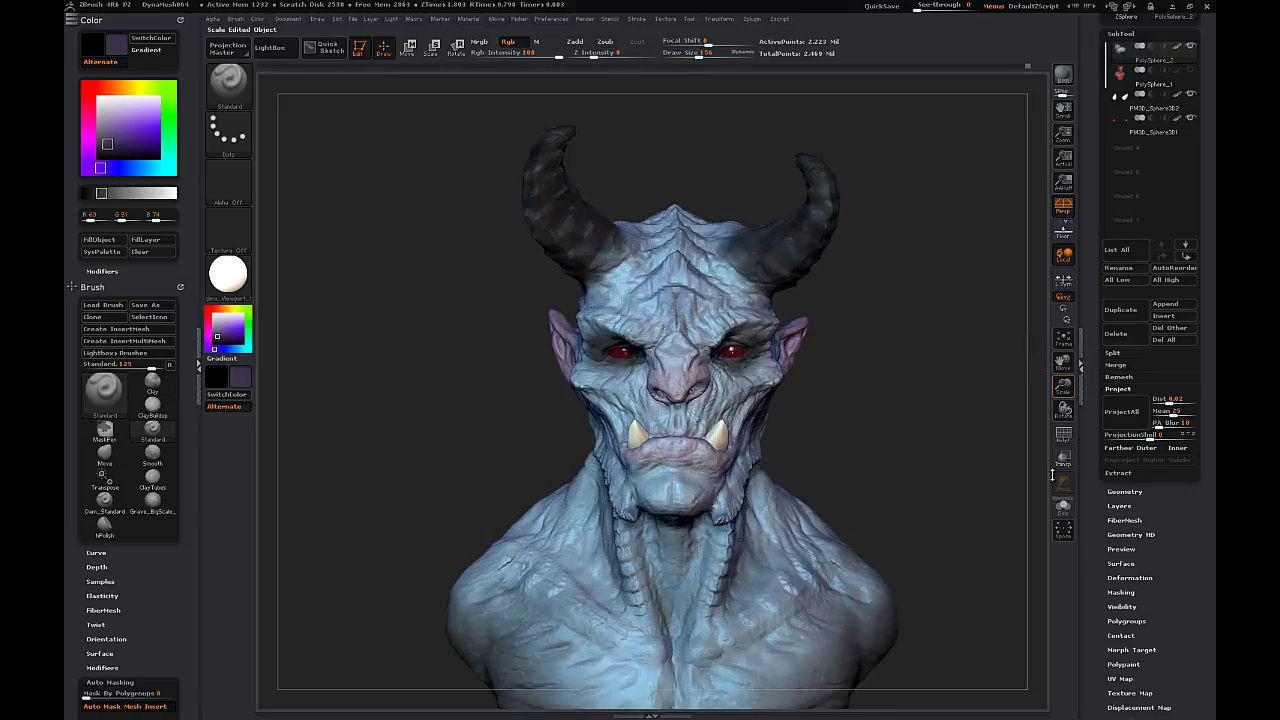
drag(960, 370, 850, 360)
drag(400, 330, 563, 323)
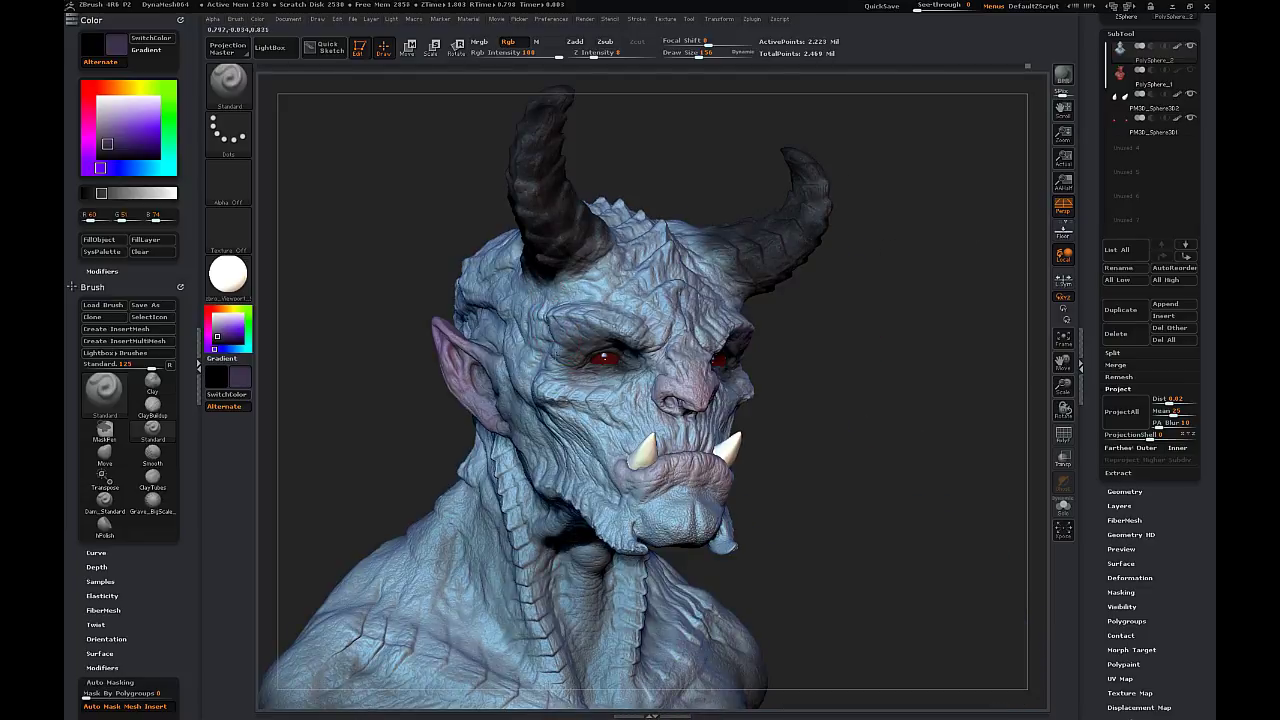
drag(758, 408, 722, 394)
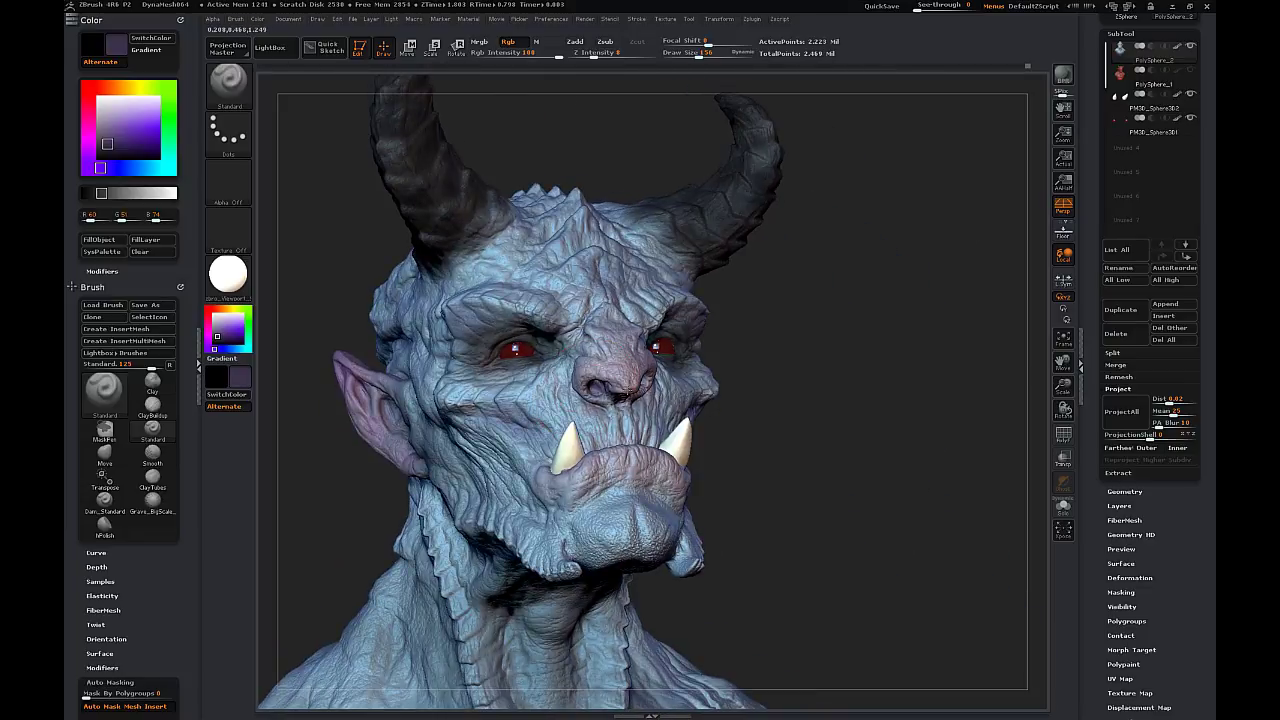
mouse_move(688, 436)
mouse_down()
mouse_move(545, 428)
mouse_move(645, 492)
mouse_move(850, 452)
mouse_up()
- Sample a near-black shade and darken the spikes along the chin and jaw, reducing the brush size to 62
key(c)
drag(530, 550, 570, 542)
mouse_move(770, 460)
mouse_down()
mouse_move(650, 475)
mouse_move(500, 470)
mouse_up()
drag(678, 634, 659, 640)
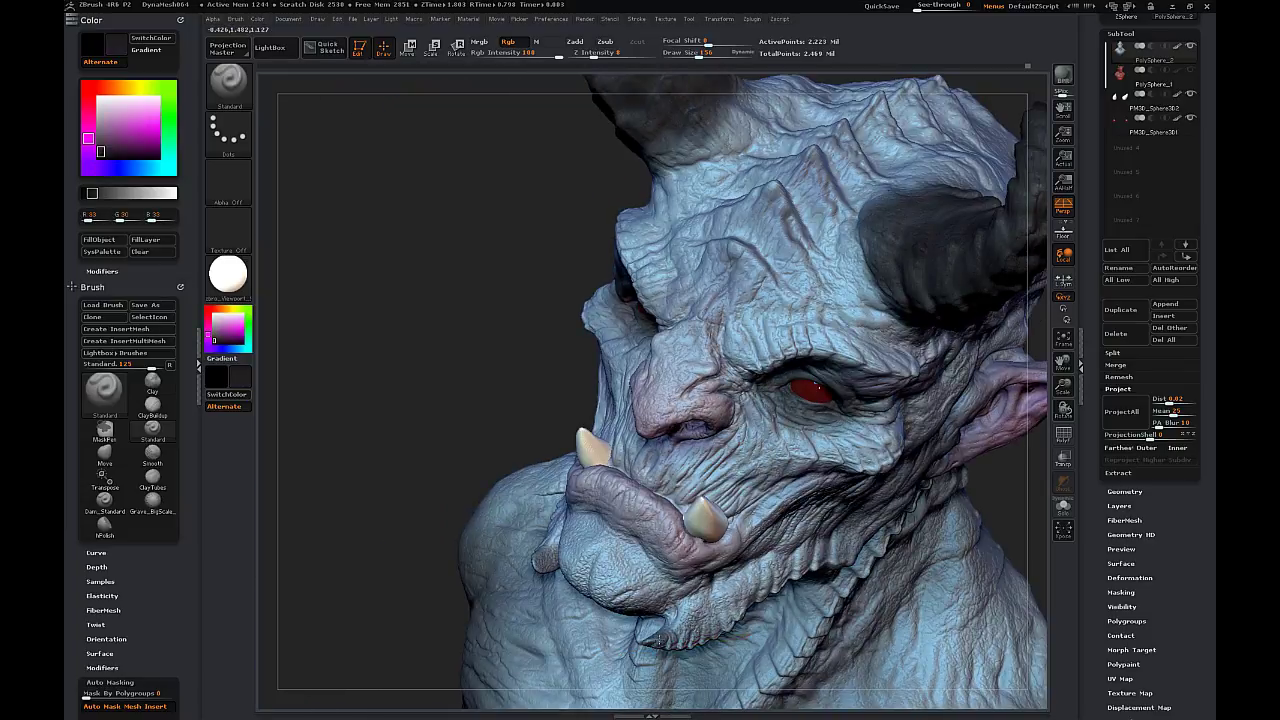
key(s)
click(652, 497)
mouse_move(645, 505)
right_down()
mouse_move(622, 600)
mouse_move(598, 545)
right_up()
right_drag(450, 509, 402, 557)
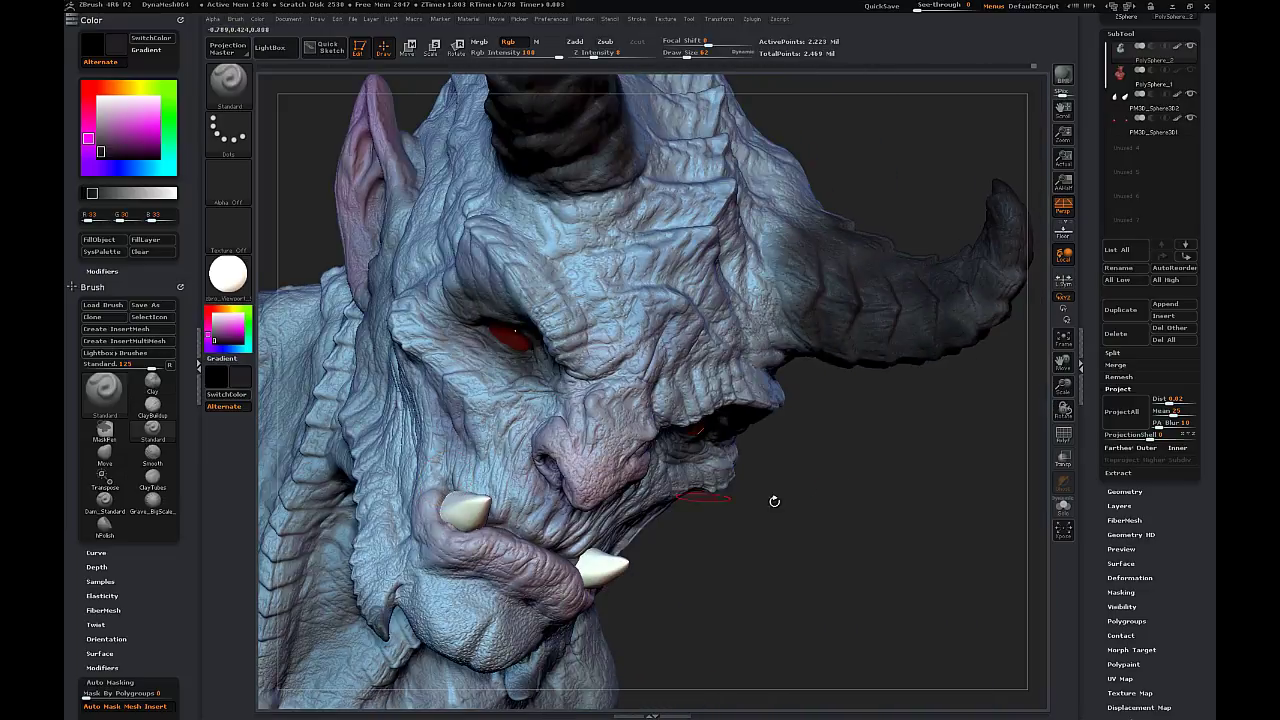
- Darken the nostrils with the small near-black brush
drag(774, 501, 782, 392)
drag(552, 460, 560, 468)
drag(790, 430, 830, 440)
drag(550, 455, 1034, 366)
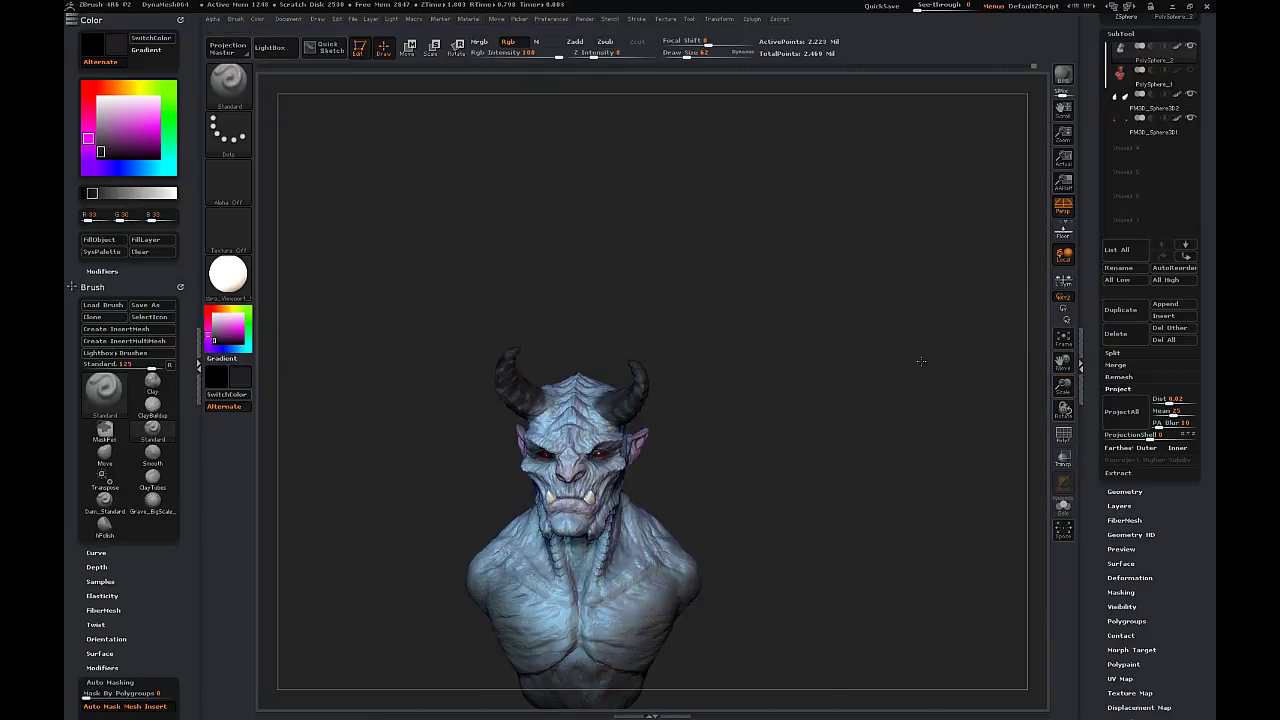
- Choose an orange-brown of R 150, G 99, B 62, set the brush size to 383 and paint the nearer horn
alt+drag(798, 430, 903, 372)
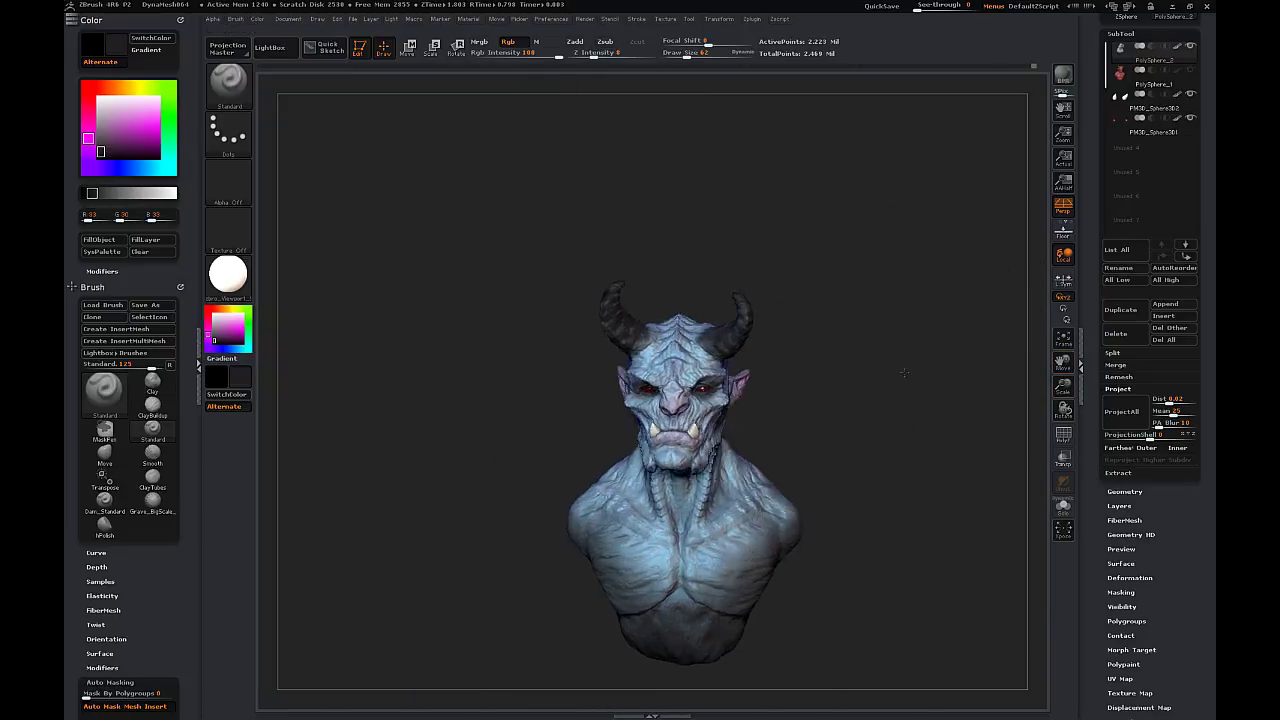
drag(800, 390, 930, 380)
click(115, 88)
click(122, 133)
drag(687, 57, 718, 57)
drag(622, 336, 641, 267)
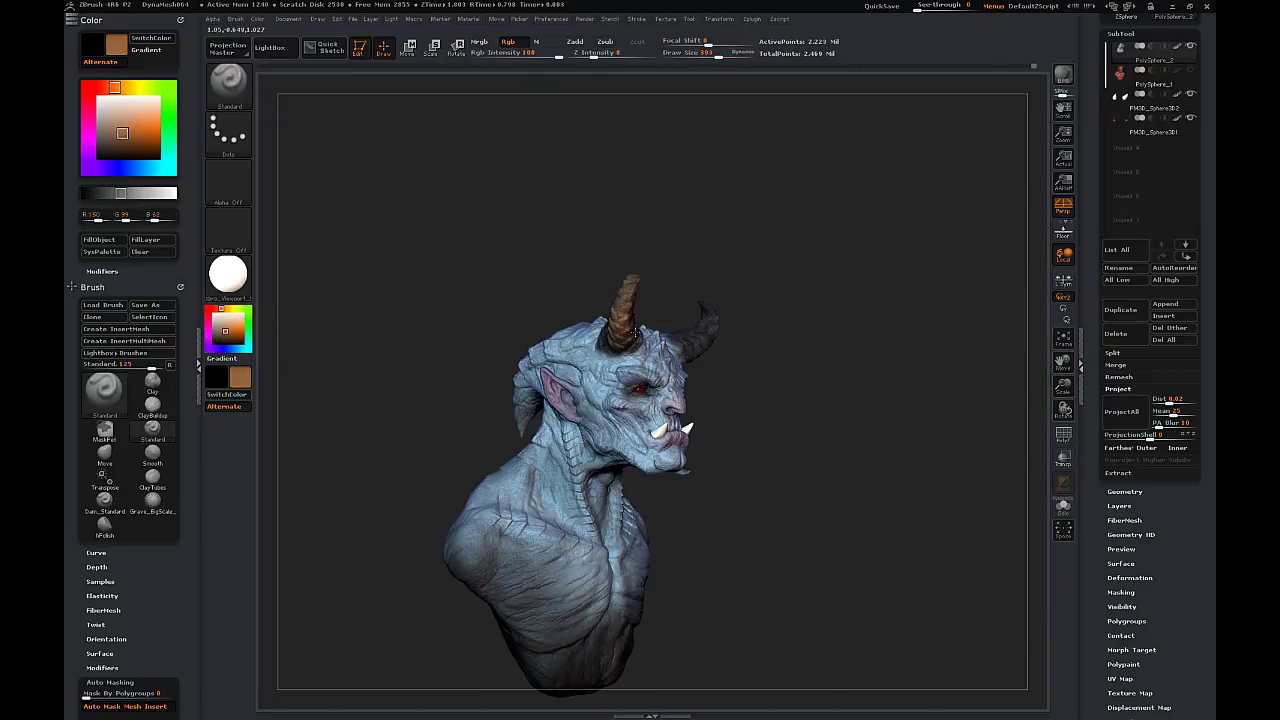
drag(635, 333, 610, 344)
- Paint the other horn orange-brown and even out the colour around both horns
mouse_move(850, 255)
mouse_down()
mouse_move(660, 250)
mouse_move(634, 280)
mouse_up()
drag(712, 284, 800, 300)
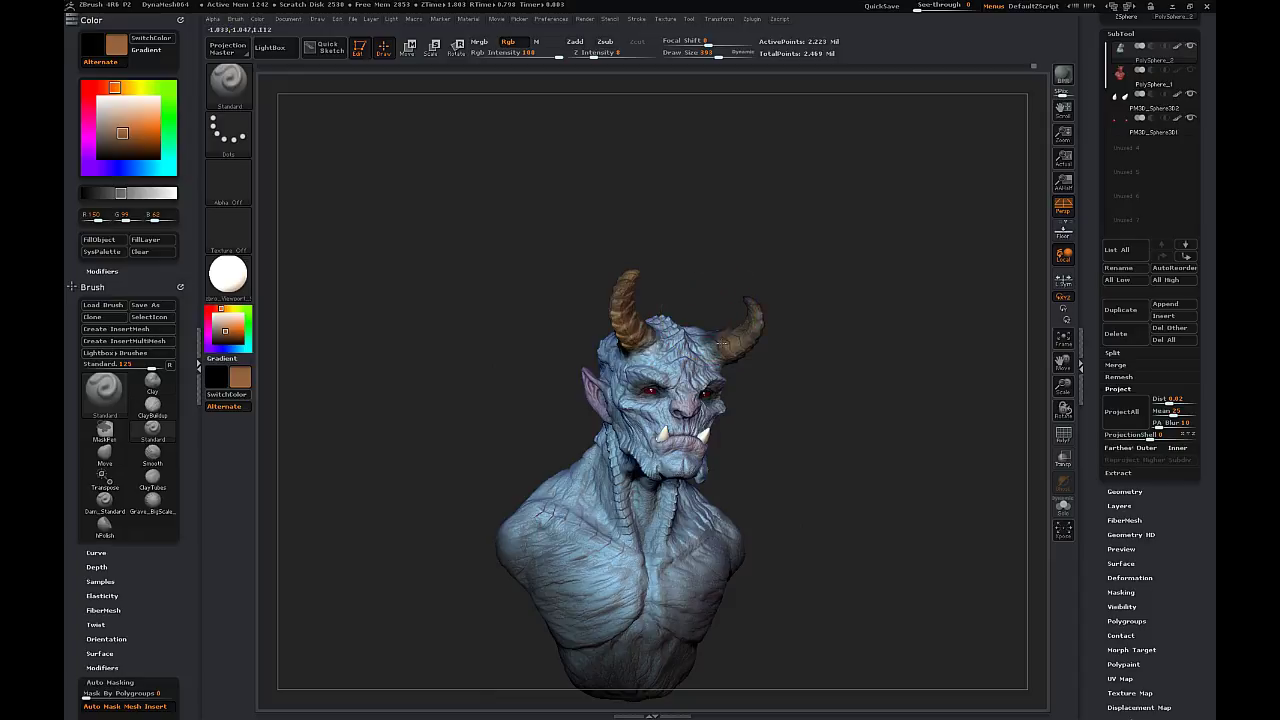
drag(722, 343, 750, 338)
drag(829, 336, 690, 334)
drag(805, 284, 935, 286)
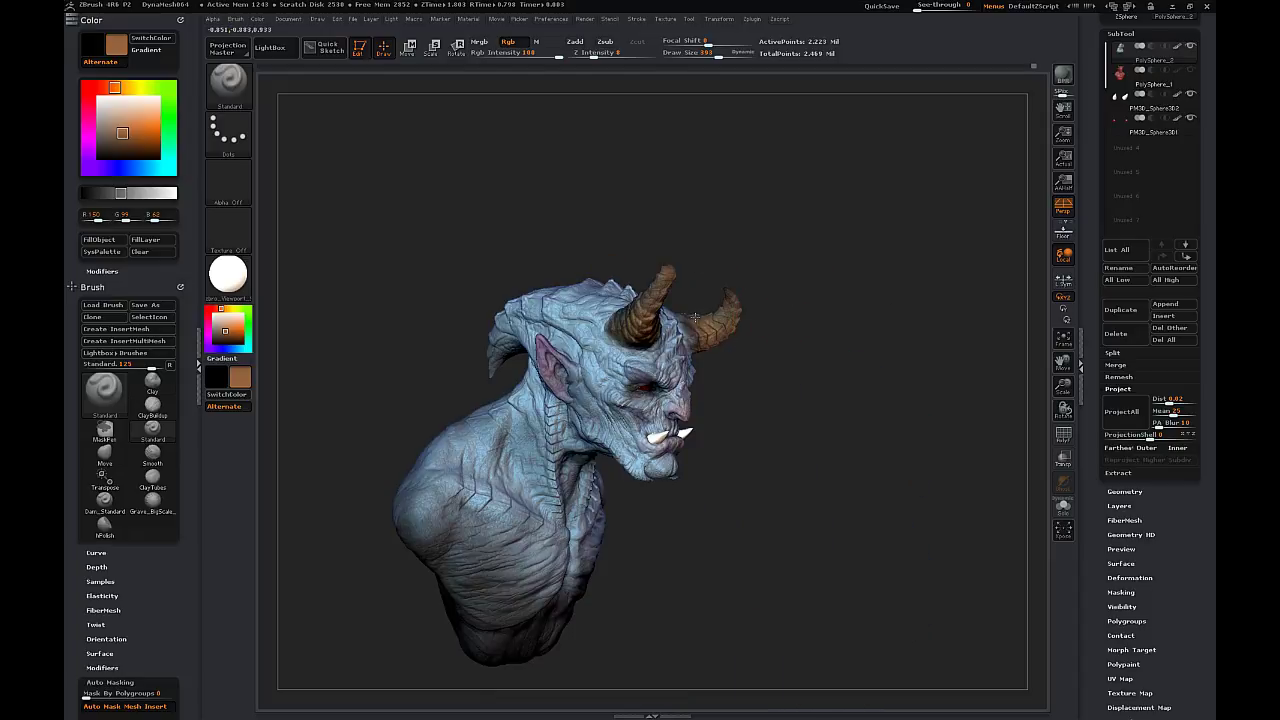
drag(722, 316, 738, 290)
drag(822, 240, 722, 226)
drag(800, 270, 890, 272)
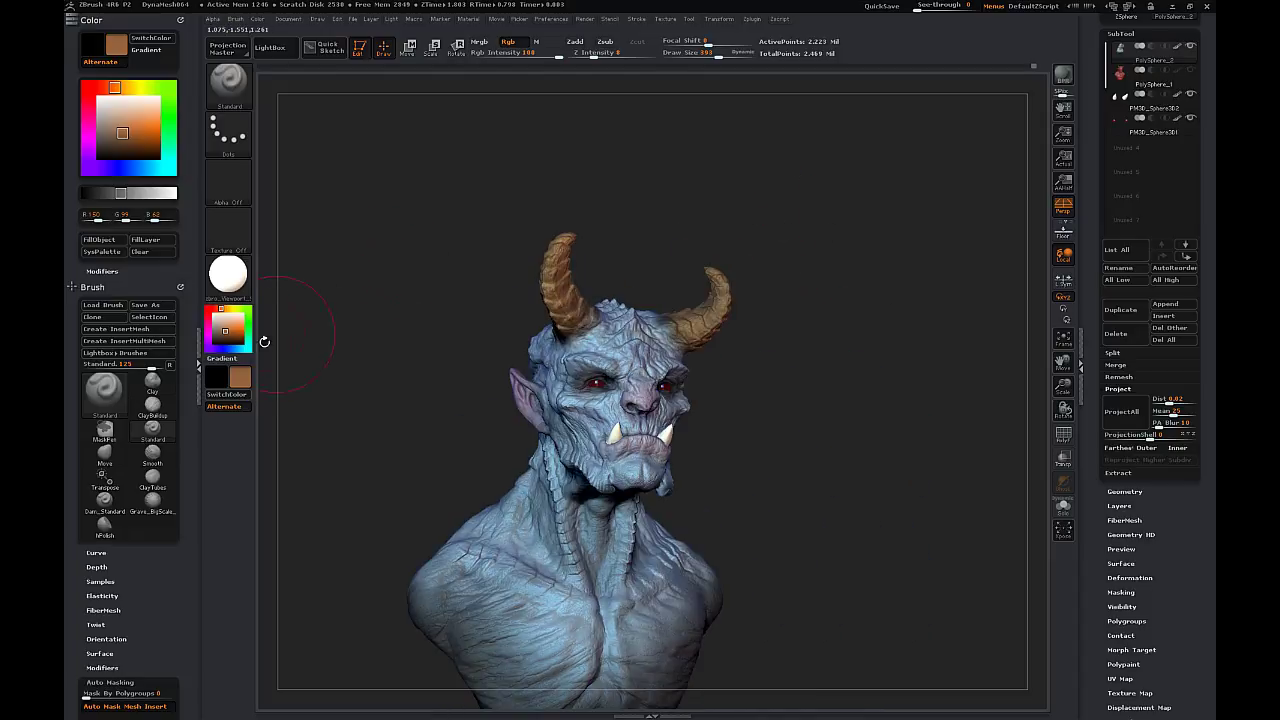
- Choose a darker brown of R 72, G 50, B 34 and shade the horns
click(223, 338)
mouse_move(430, 300)
mouse_down()
mouse_move(458, 300)
mouse_move(385, 300)
mouse_up()
drag(564, 254, 548, 308)
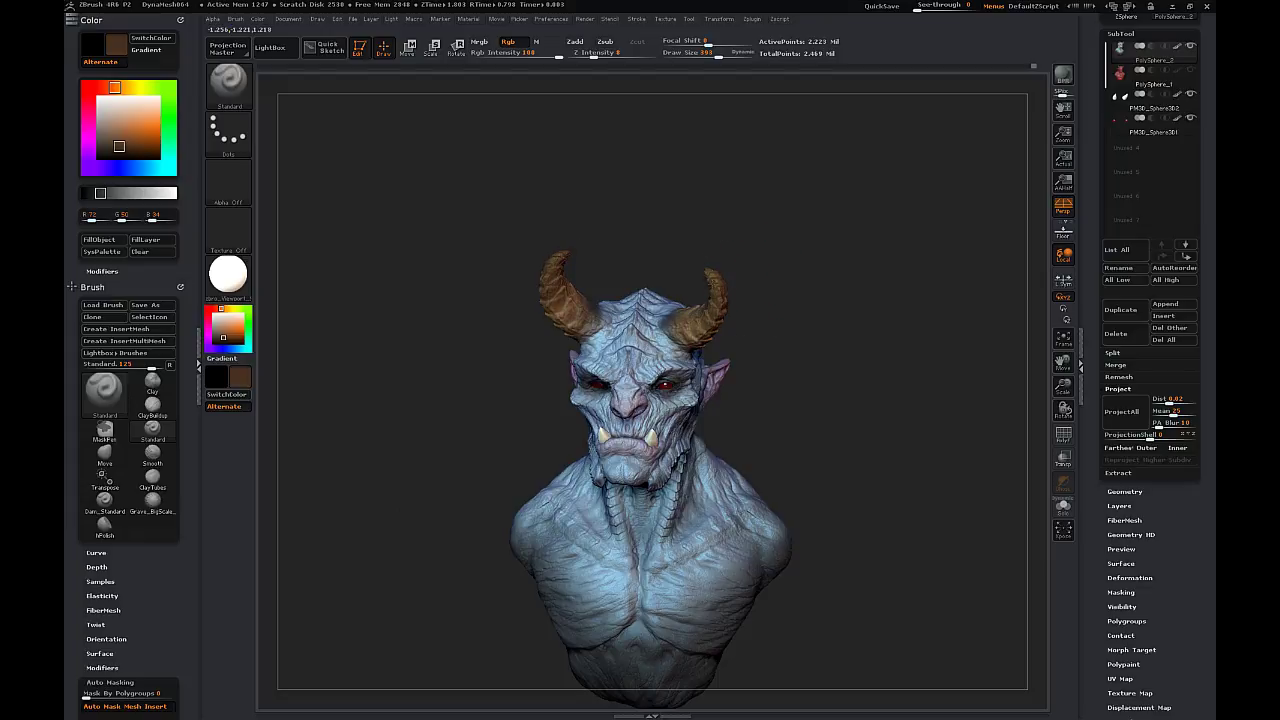
mouse_move(758, 228)
mouse_down()
mouse_move(812, 228)
mouse_move(629, 211)
mouse_move(740, 215)
mouse_up()
- Sample the blue-grey R 113, G 122, B 137, set the brush size to 537 and glaze it over the horns
drag(1064, 386, 1000, 386)
mouse_move(853, 378)
mouse_down()
mouse_move(940, 380)
mouse_move(990, 328)
mouse_up()
key(c)
key(s)
click(743, 309)
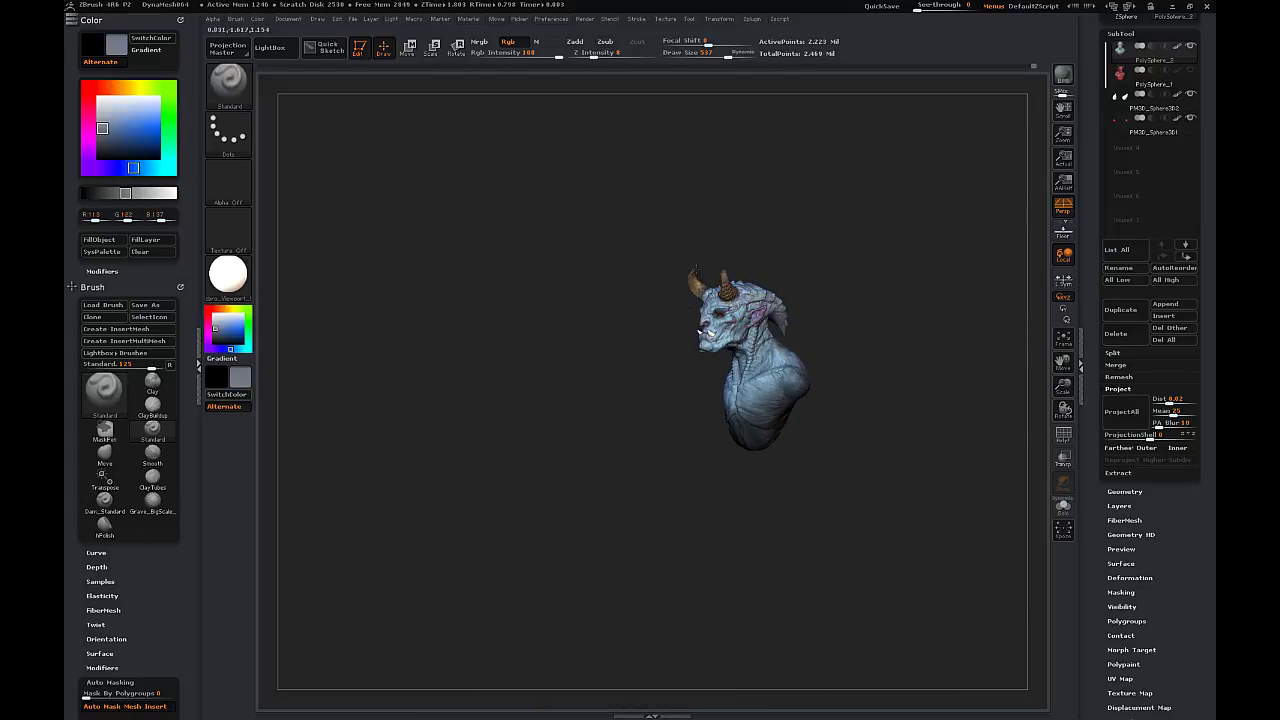
drag(620, 325, 719, 343)
drag(800, 252, 748, 391)
drag(736, 242, 820, 146)
drag(1062, 363, 1010, 485)
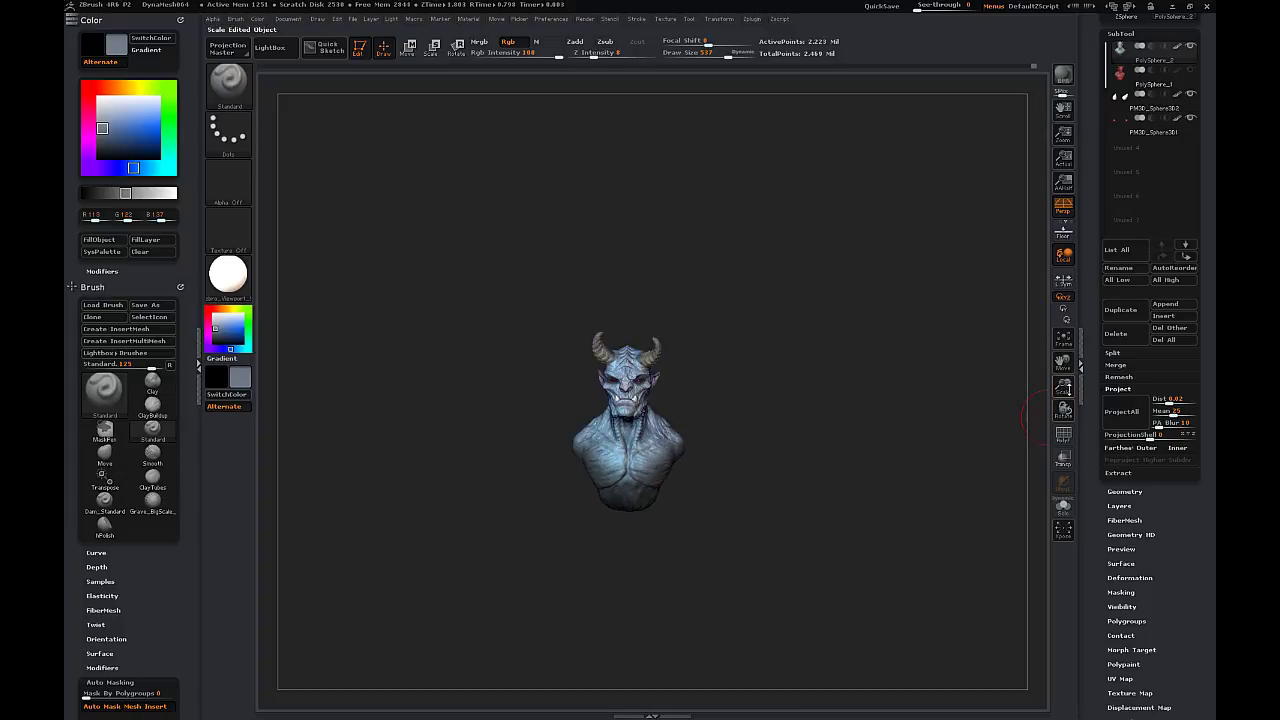
- Mask the bust by cavity and blur the resulting mask
drag(1065, 388, 1065, 500)
drag(830, 455, 955, 450)
click(1121, 591)
click(1132, 293)
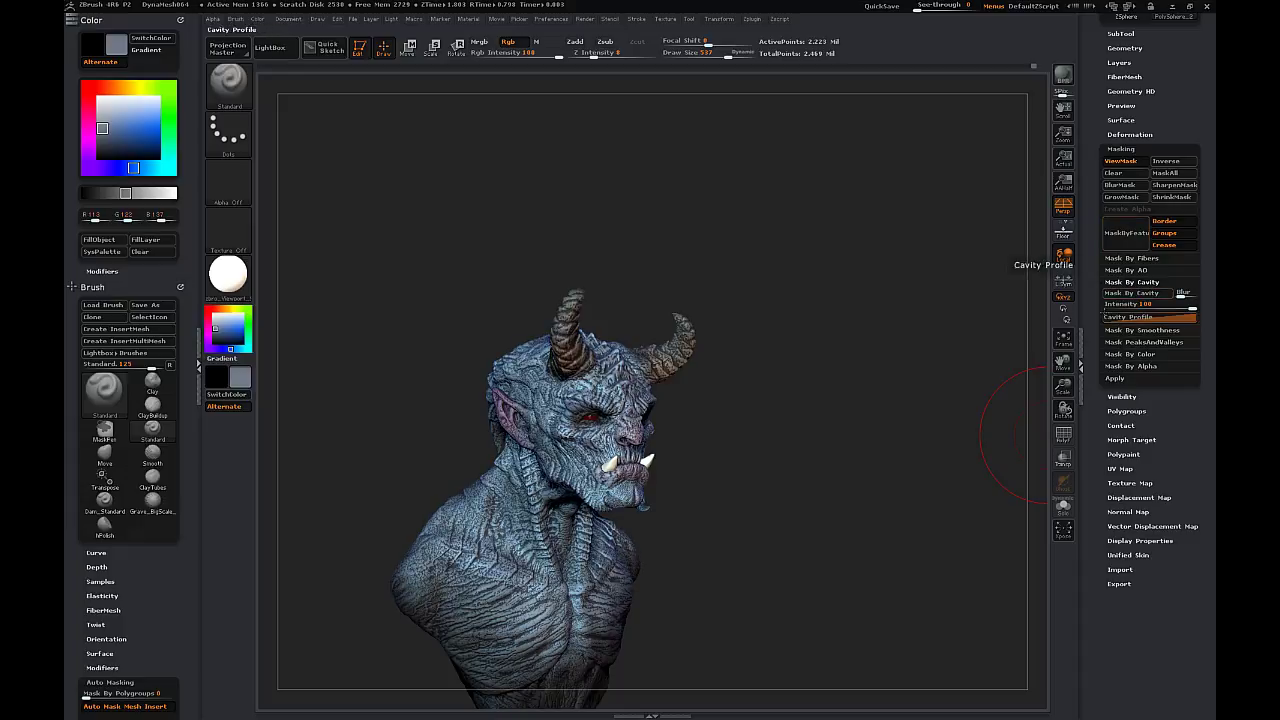
drag(985, 395, 895, 400)
drag(1063, 363, 1120, 275)
drag(1064, 387, 1066, 435)
click(1119, 189)
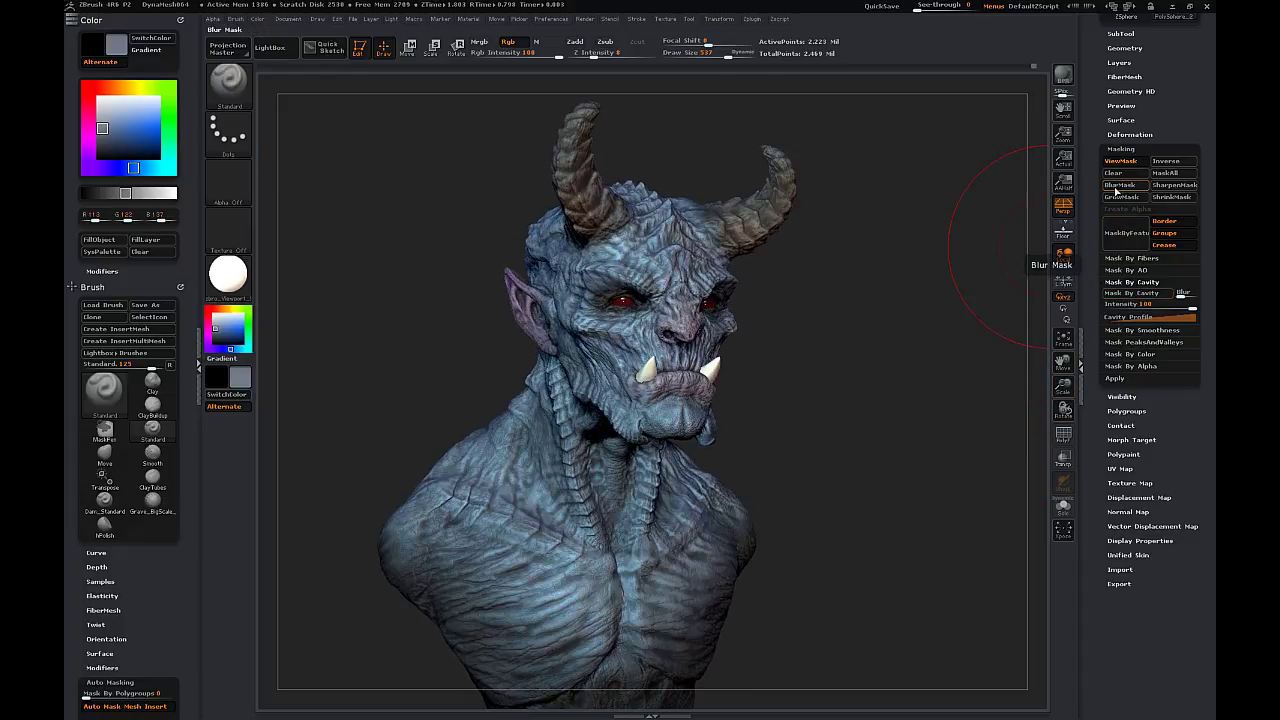
- Hide the mask display, choose a medium blue and fill the unmasked parts of the bust with it at low RGB intensity
click(1131, 162)
click(226, 328)
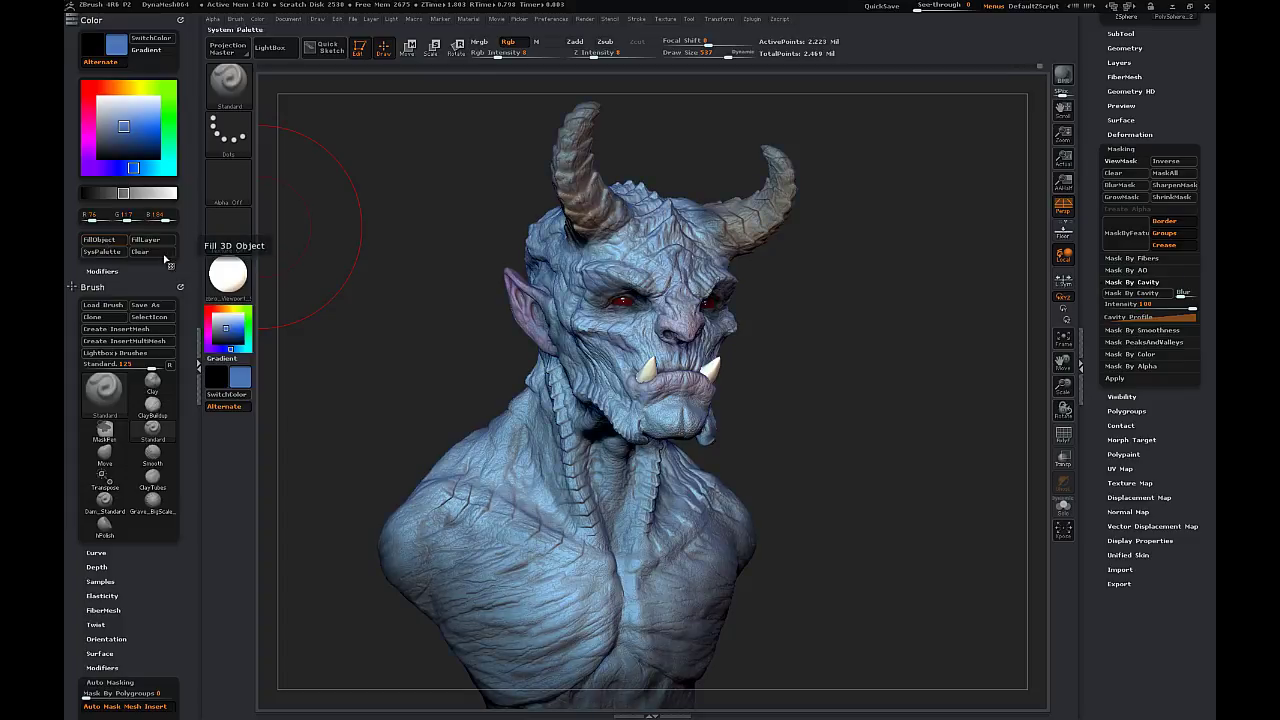
drag(930, 309, 880, 301)
click(1128, 163)
click(1128, 163)
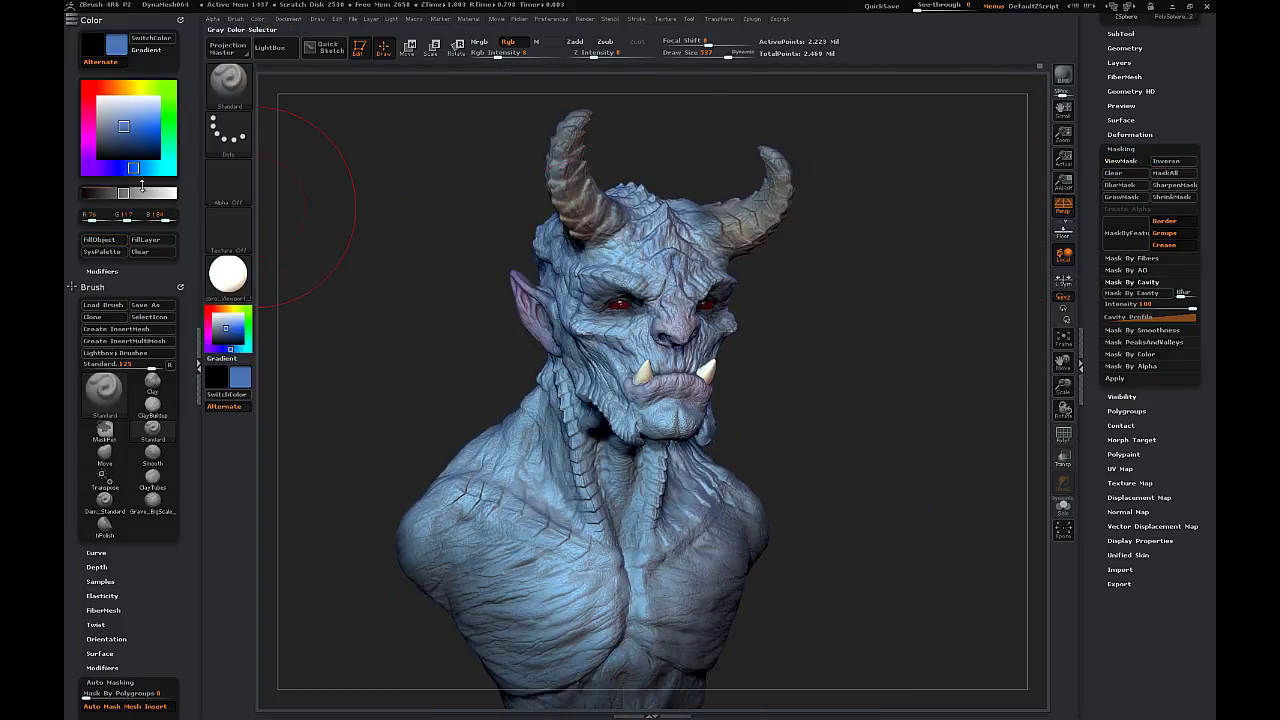
- Choose a very dark red as the fill colour and clear the existing cavity mask from the bust
click(88, 87)
click(155, 148)
mouse_move(897, 315)
mouse_down()
mouse_move(820, 323)
mouse_move(915, 312)
mouse_up()
drag(882, 368, 864, 300)
ctrl+click(941, 185)
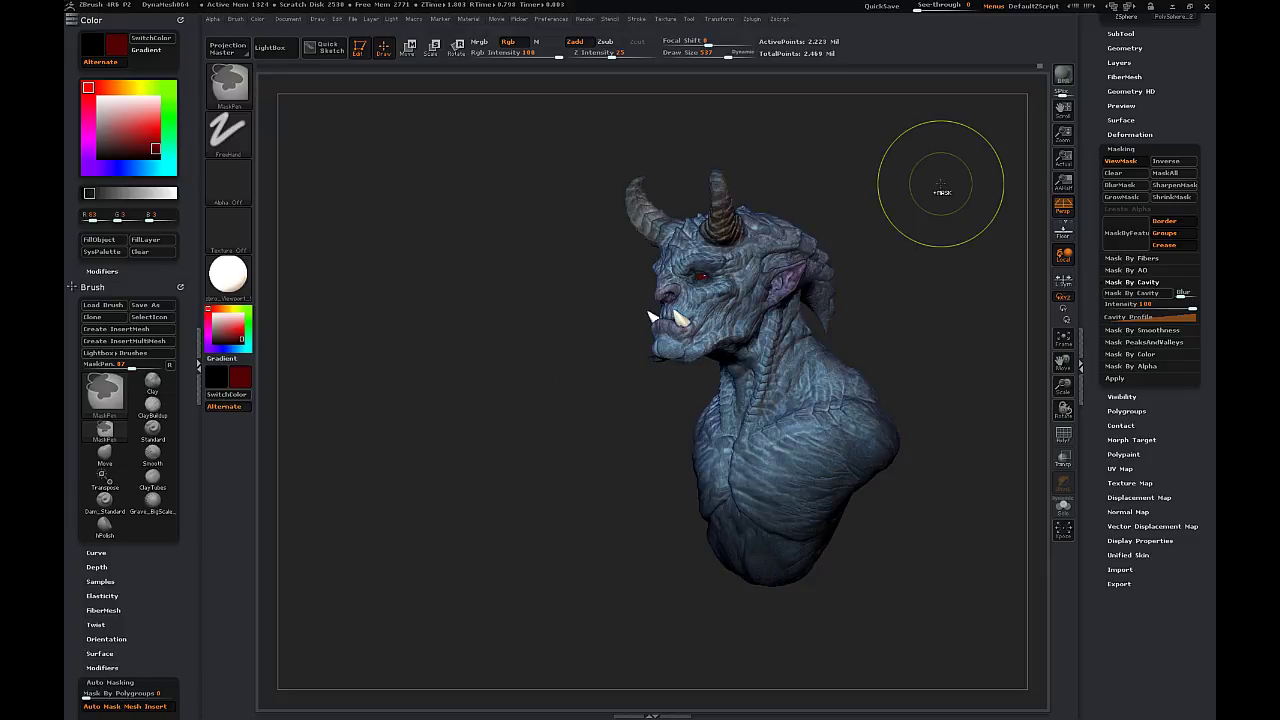
ctrl+click(941, 185)
drag(941, 185, 1015, 197)
- Mask the bust by cavity again, invert the mask, hide its display and fill the exposed areas with the dark red
click(1122, 233)
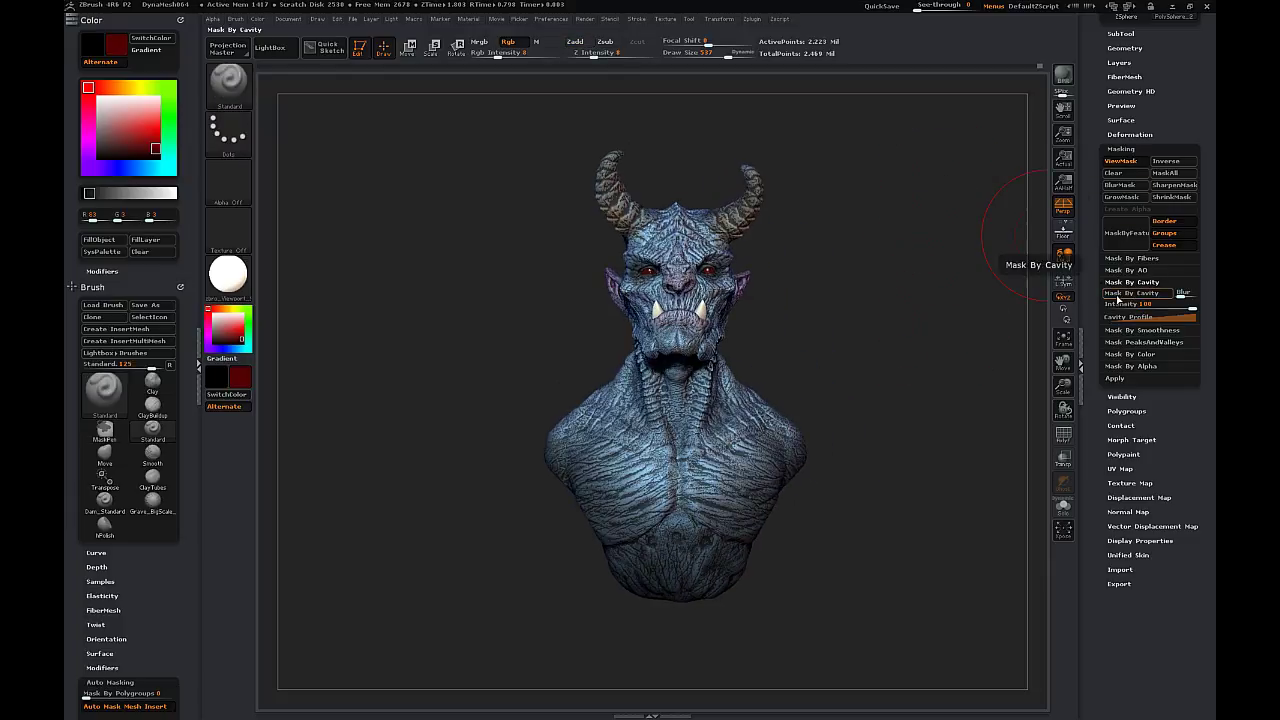
click(1162, 162)
click(1125, 162)
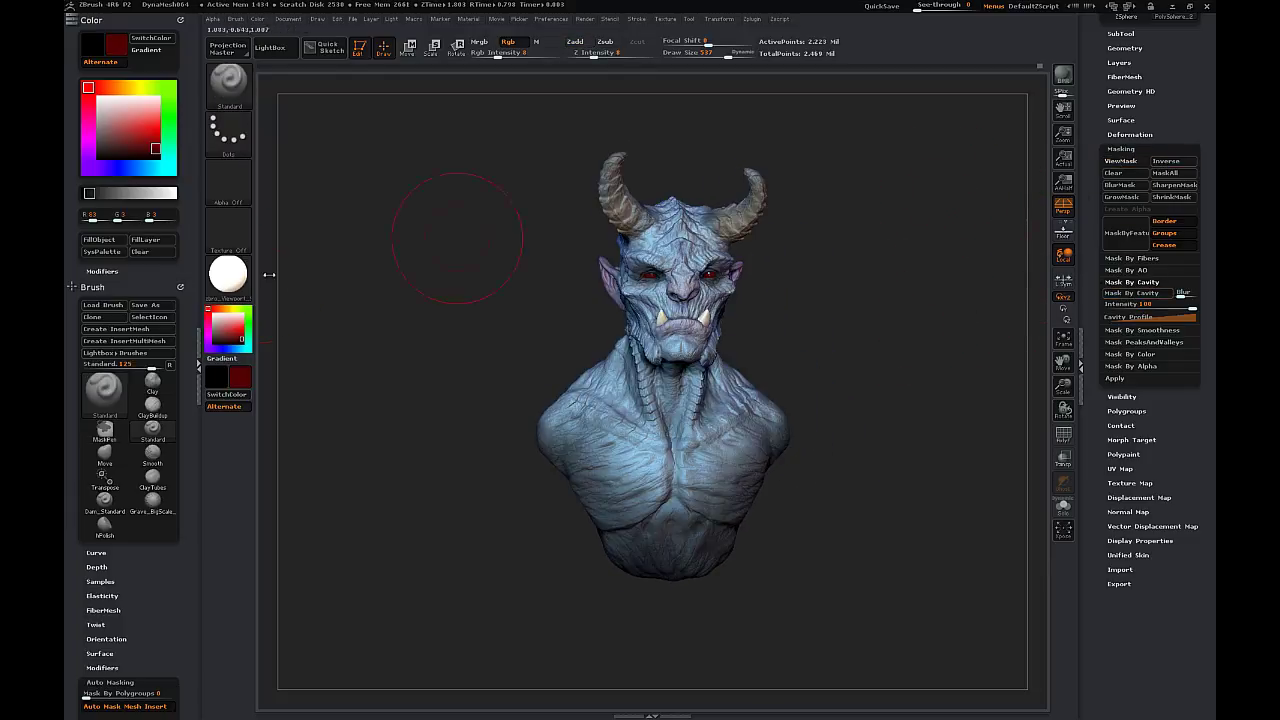
drag(437, 246, 475, 245)
drag(1064, 386, 1064, 402)
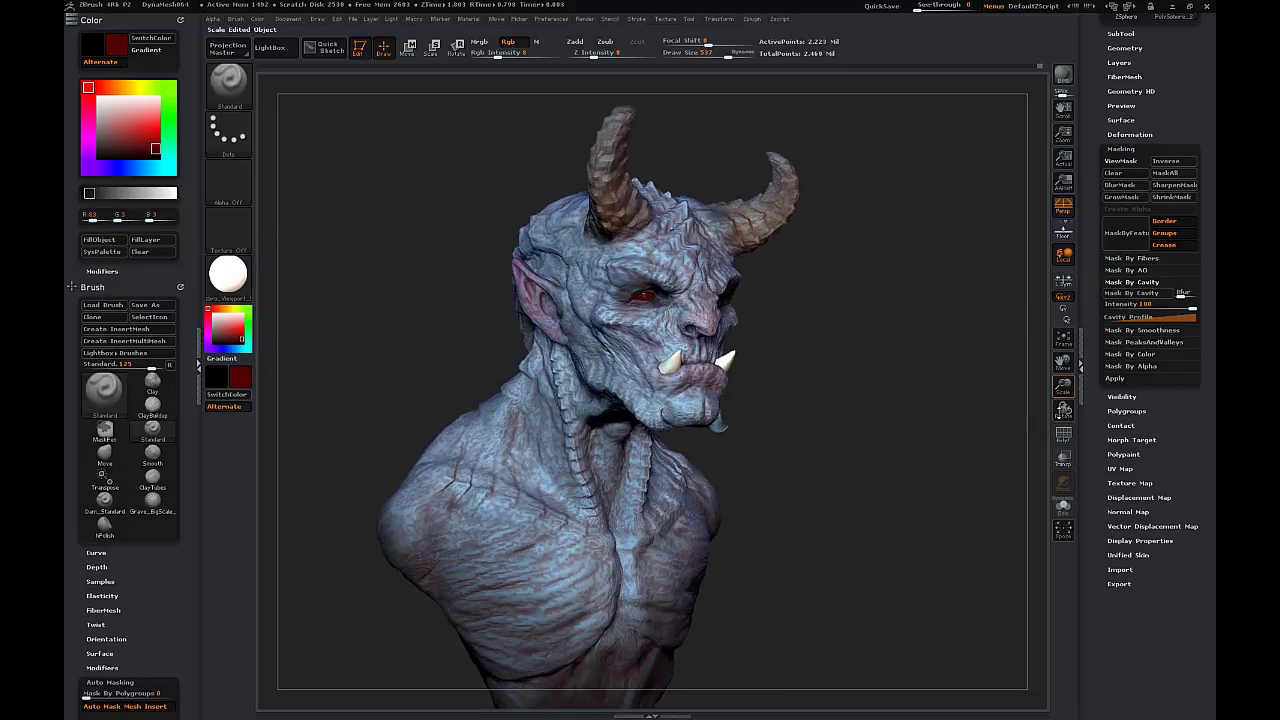
- Blur the cavity mask, hide its display and fill the unmasked areas with a dark navy blue
drag(948, 405, 950, 380)
click(1130, 188)
click(1121, 164)
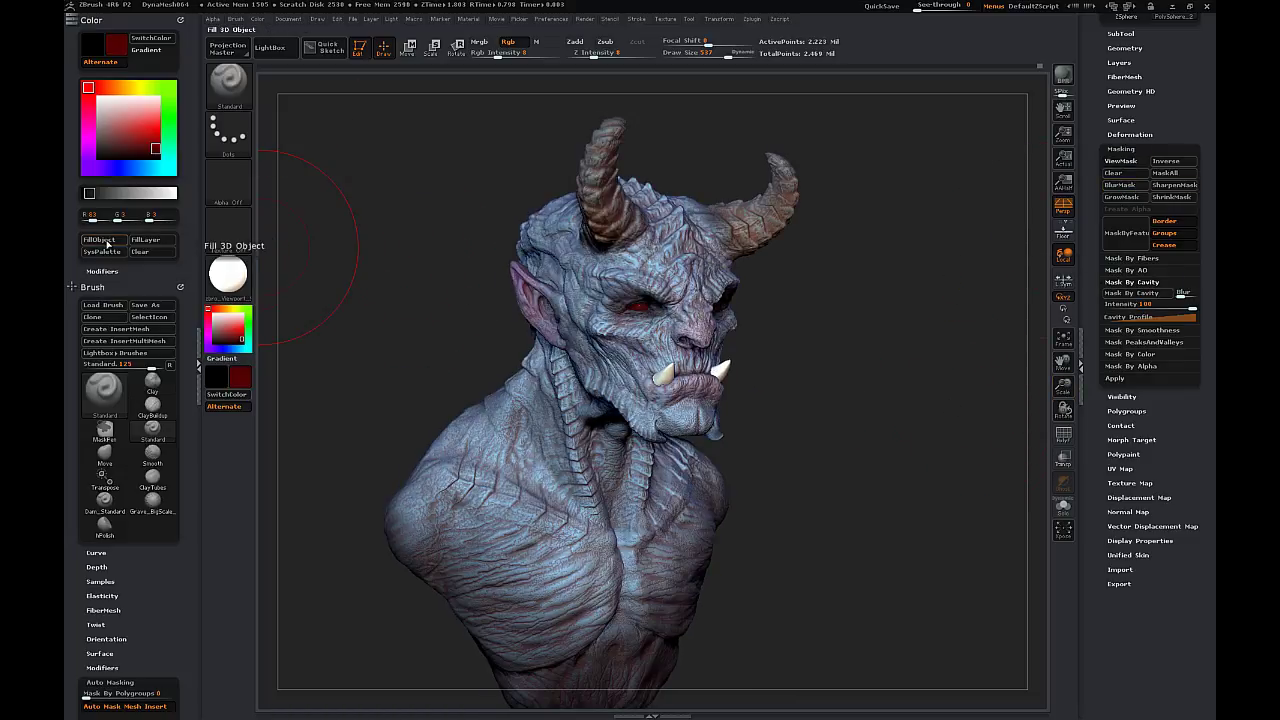
click(224, 349)
click(109, 243)
- Invert the mask, hide its display and fill the exposed skin with a light blue of R 118, G 179, B 215
click(1157, 163)
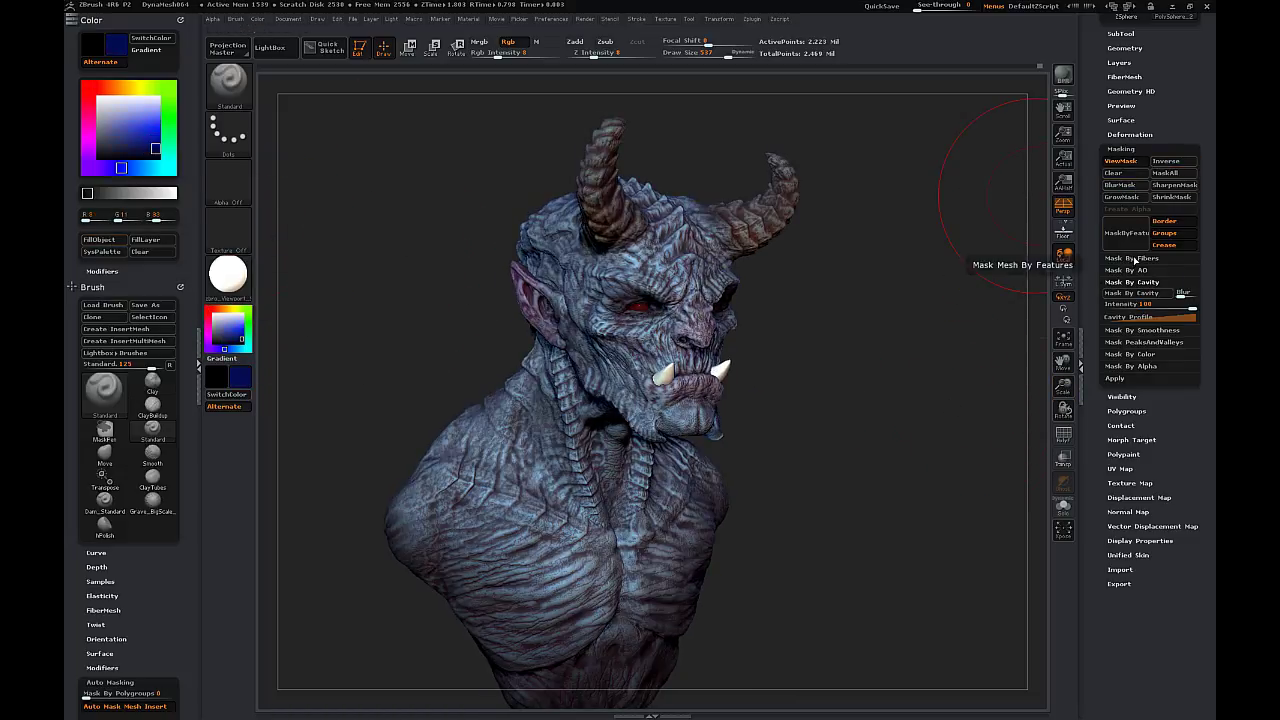
click(1121, 162)
click(229, 323)
click(236, 349)
click(103, 240)
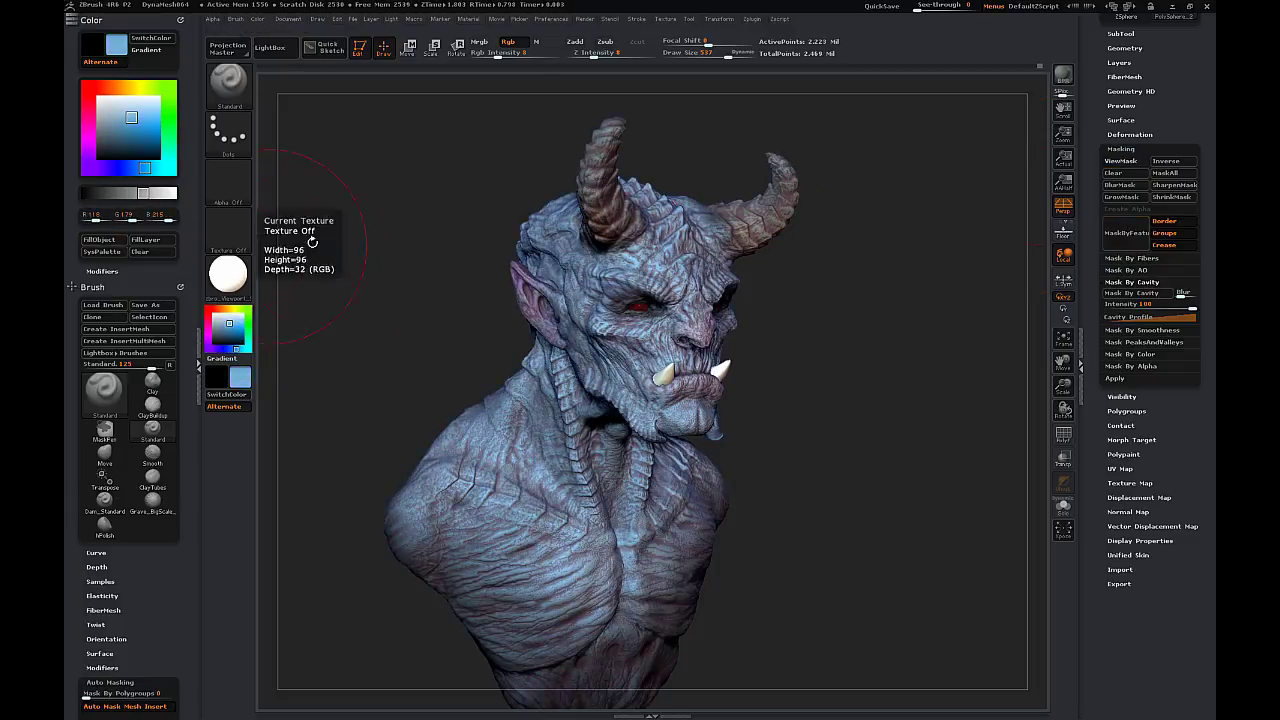
drag(312, 243, 430, 225)
- Choose a dark blue with G 49 and B 72 and fill the unmasked areas of the bust with it
click(148, 149)
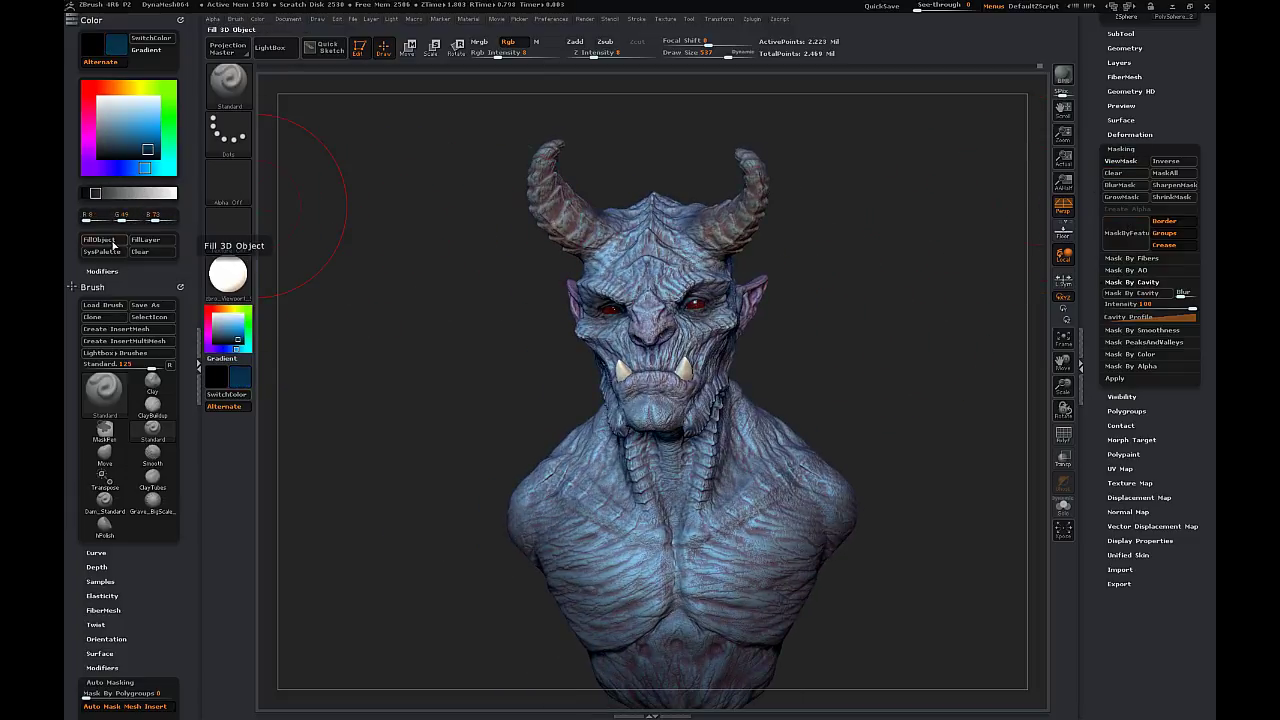
click(111, 241)
drag(934, 277, 1000, 300)
drag(1063, 386, 1010, 350)
drag(962, 337, 1005, 345)
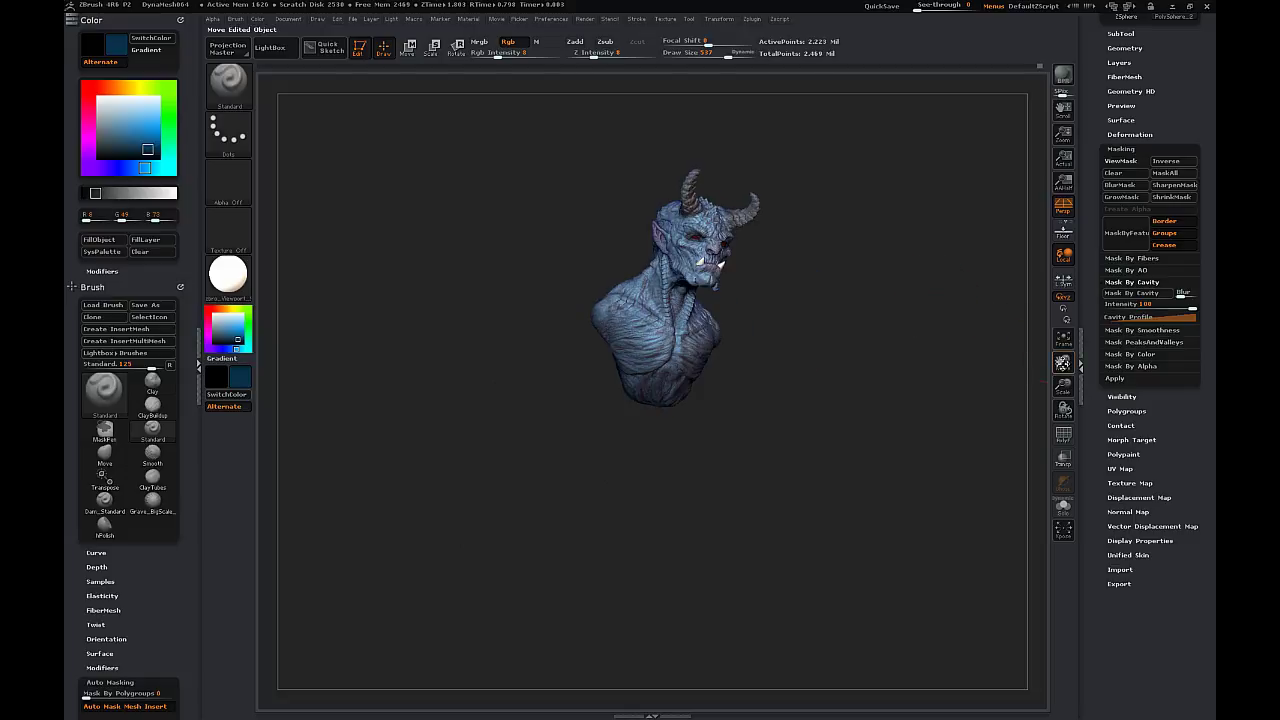
drag(1063, 386, 1100, 470)
drag(963, 438, 897, 204)
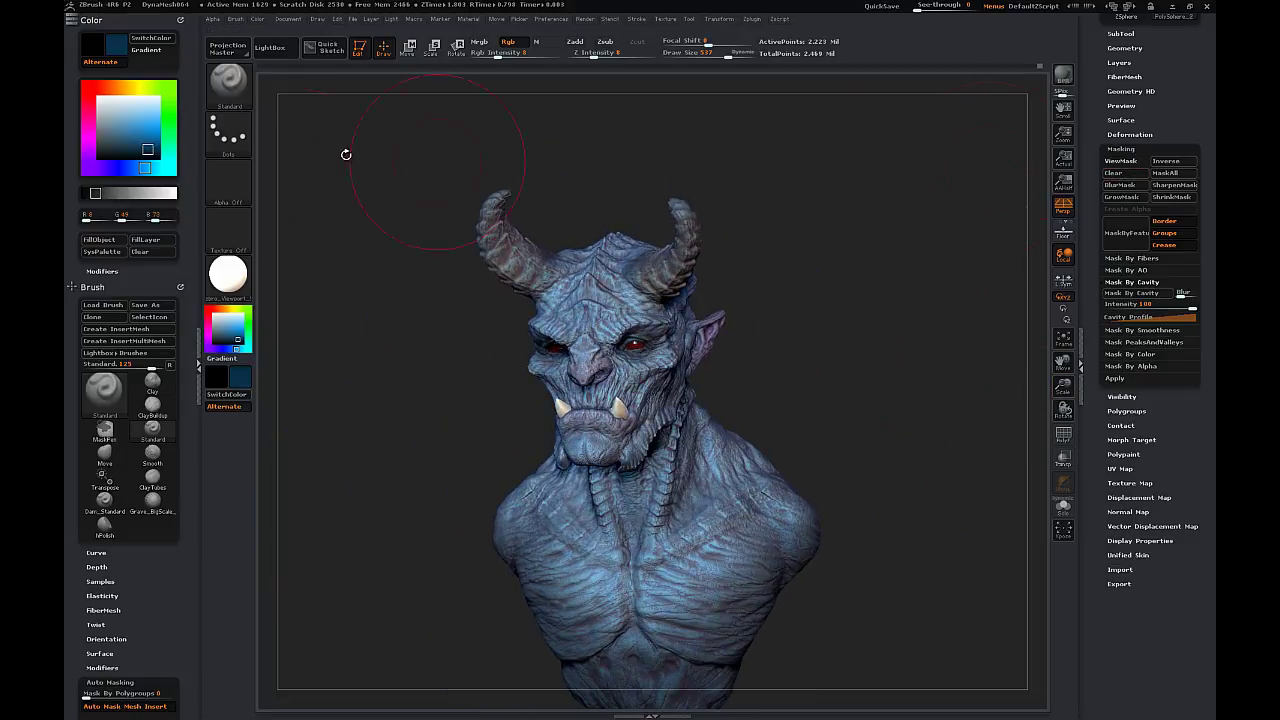
- Choose a near-black blue-grey of R 29, G 38, B 43, set the brush size to 272 and darken both horns
click(109, 150)
drag(365, 191, 370, 125)
mouse_move(509, 191)
mouse_down()
mouse_move(509, 267)
mouse_move(477, 215)
mouse_up()
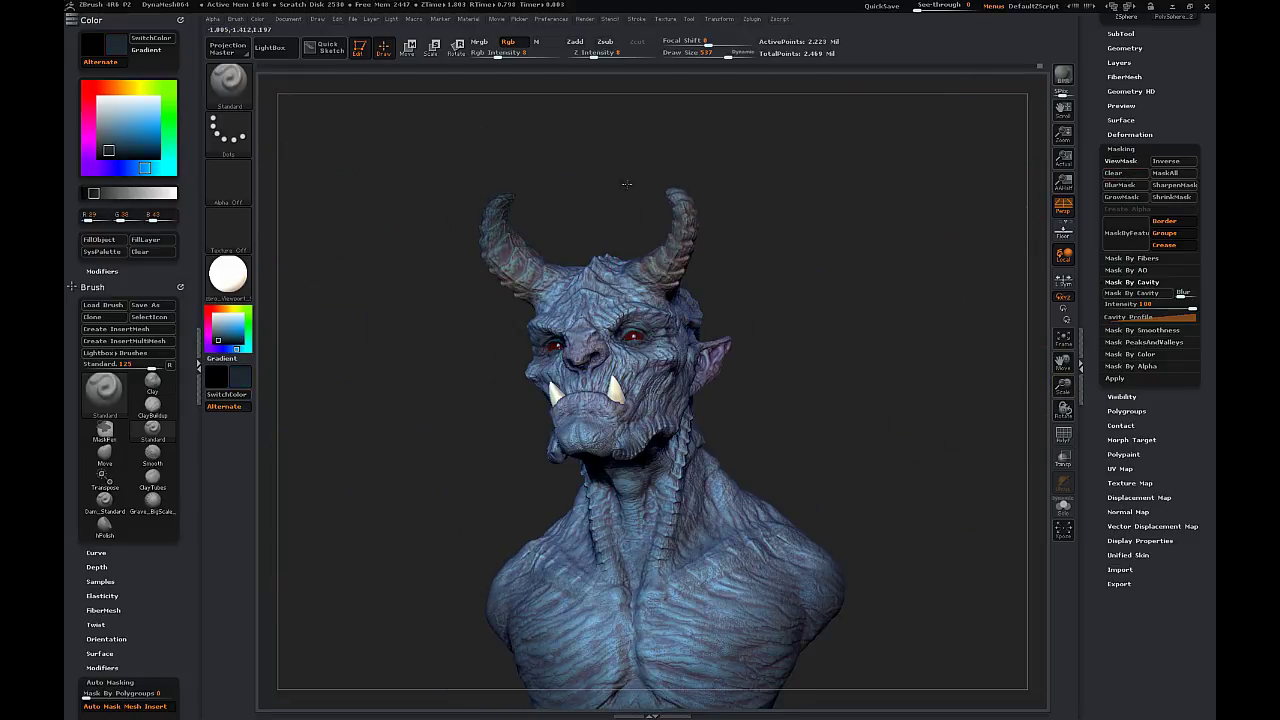
drag(626, 183, 652, 182)
drag(634, 129, 830, 178)
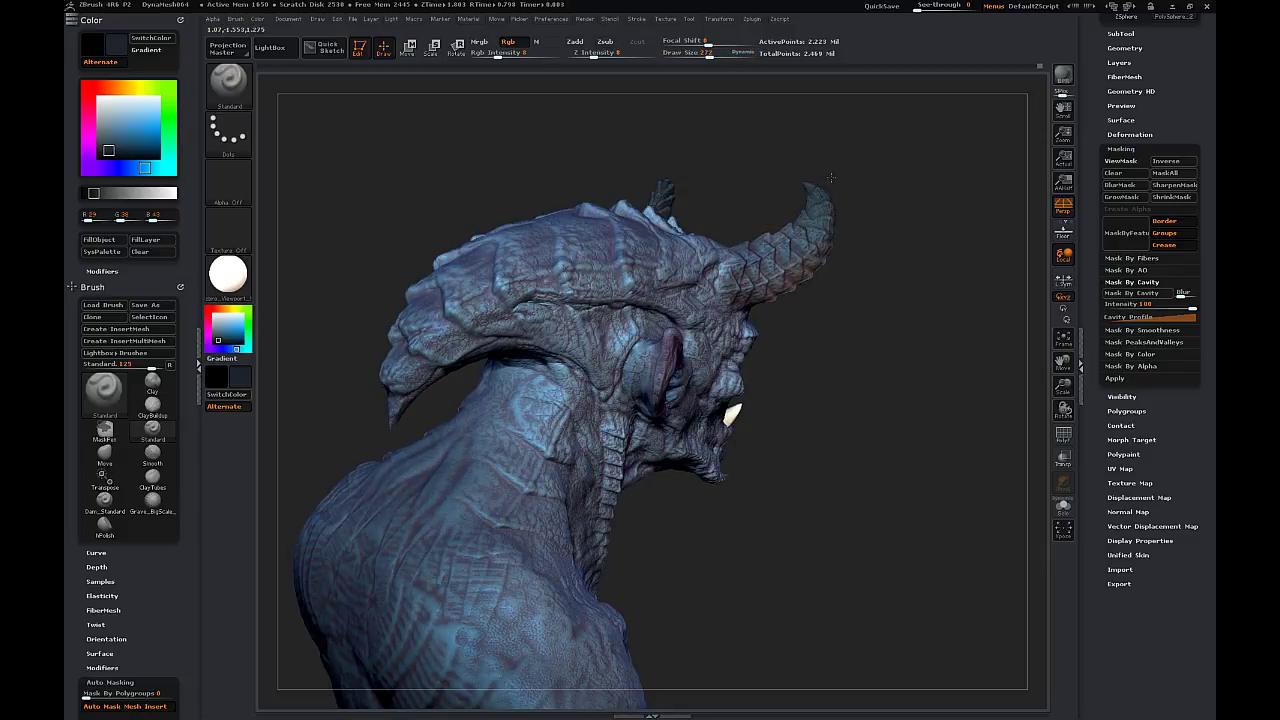
drag(739, 159, 690, 255)
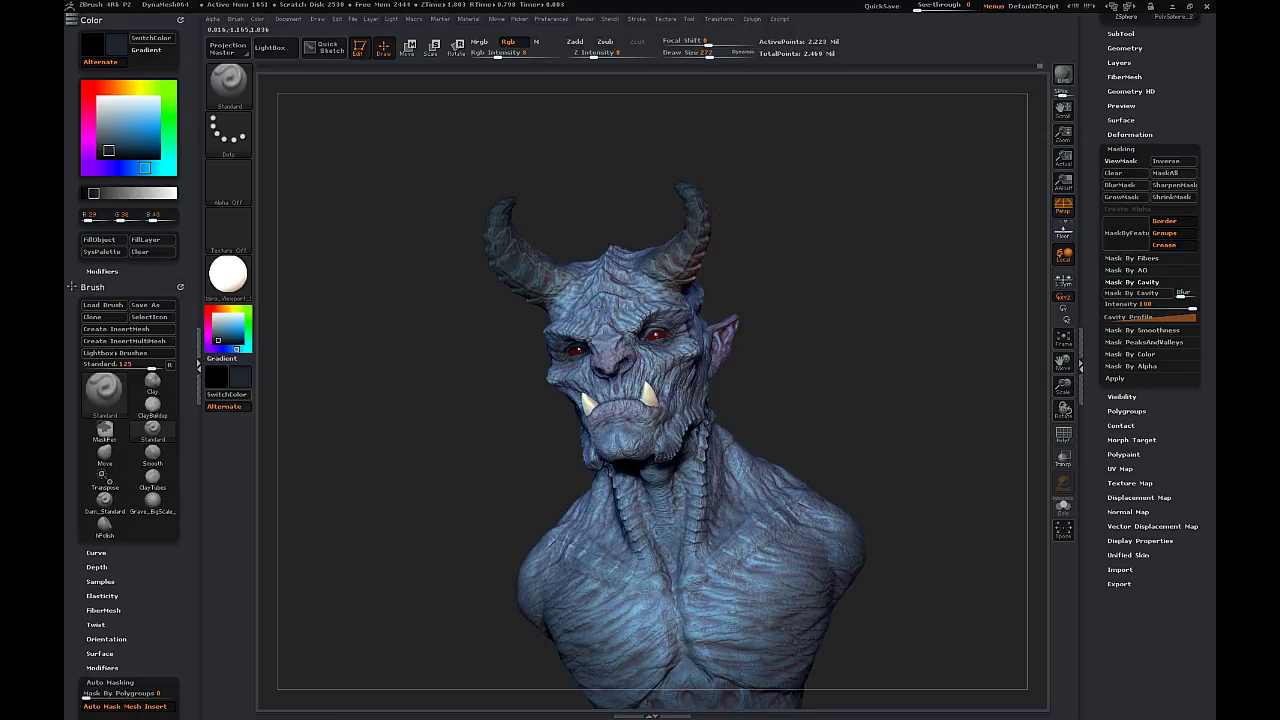
mouse_move(740, 145)
mouse_down()
mouse_move(932, 288)
mouse_move(942, 253)
mouse_up()
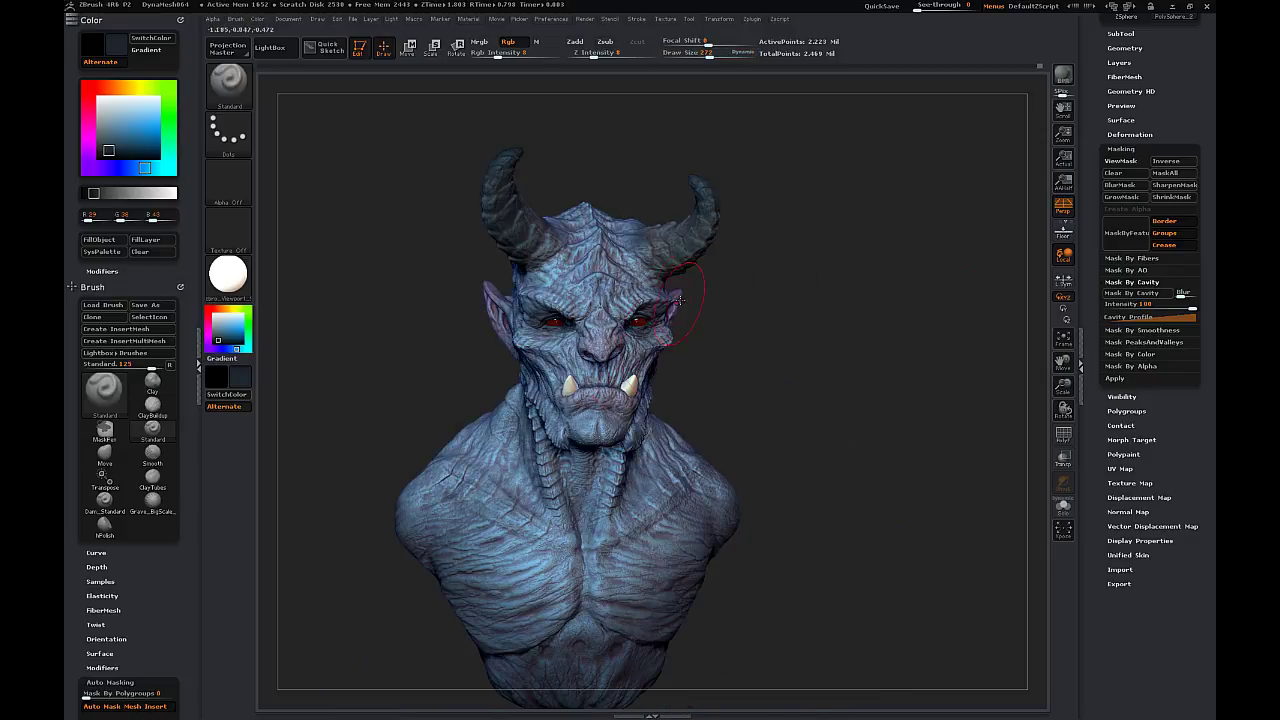
- Try an orange and a near-black brown as the paint colour
key(c)
click(231, 323)
click(217, 308)
click(230, 327)
drag(815, 340, 664, 316)
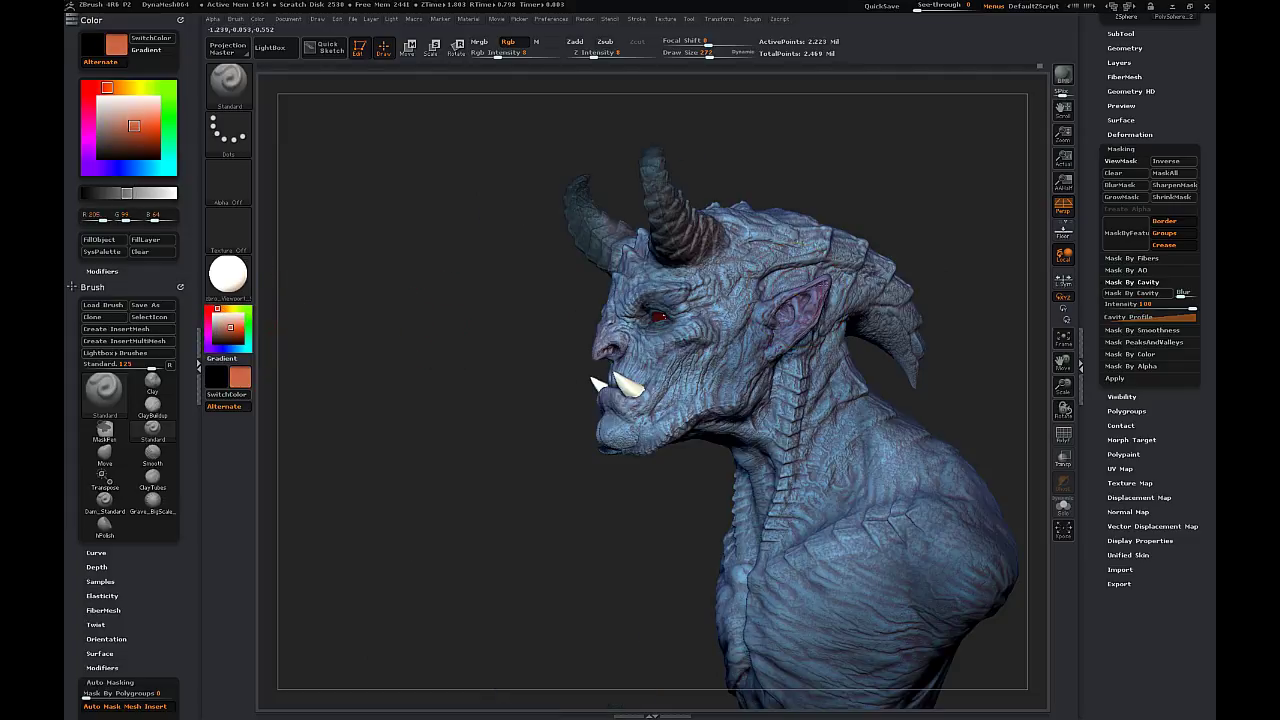
drag(925, 175, 1043, 158)
alt+drag(1064, 290, 864, 294)
click(221, 342)
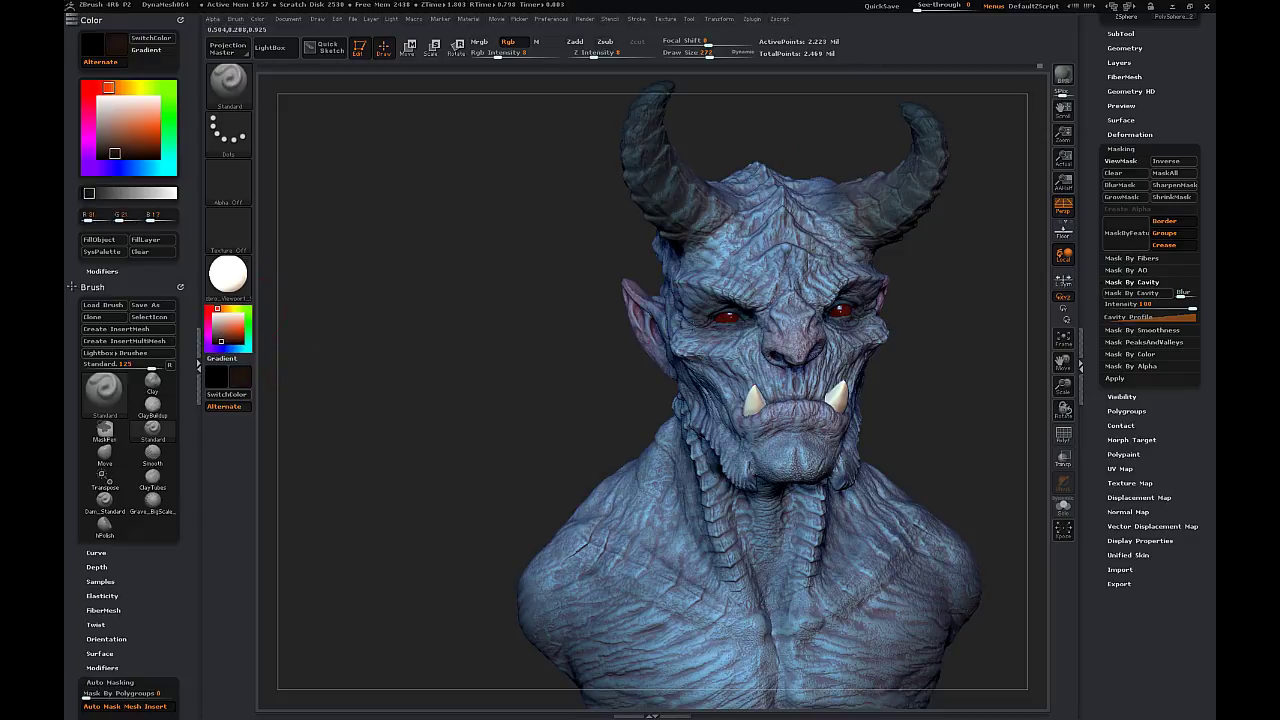
- Choose a pinkish brown of R 185, G 119, B 94, shrink the brush to 8 and paint the eye's inner corner and lower rim
alt+drag(1047, 337, 1132, 189)
drag(1010, 250, 1085, 195)
click(225, 327)
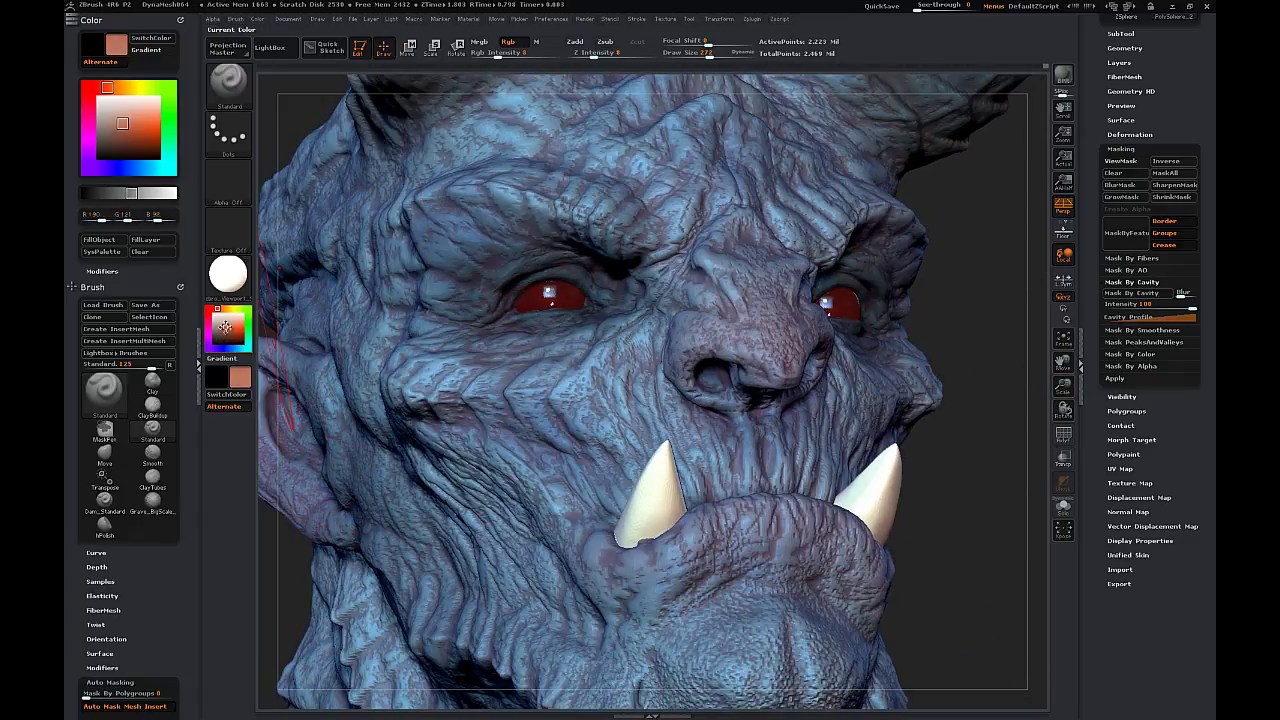
key(s)
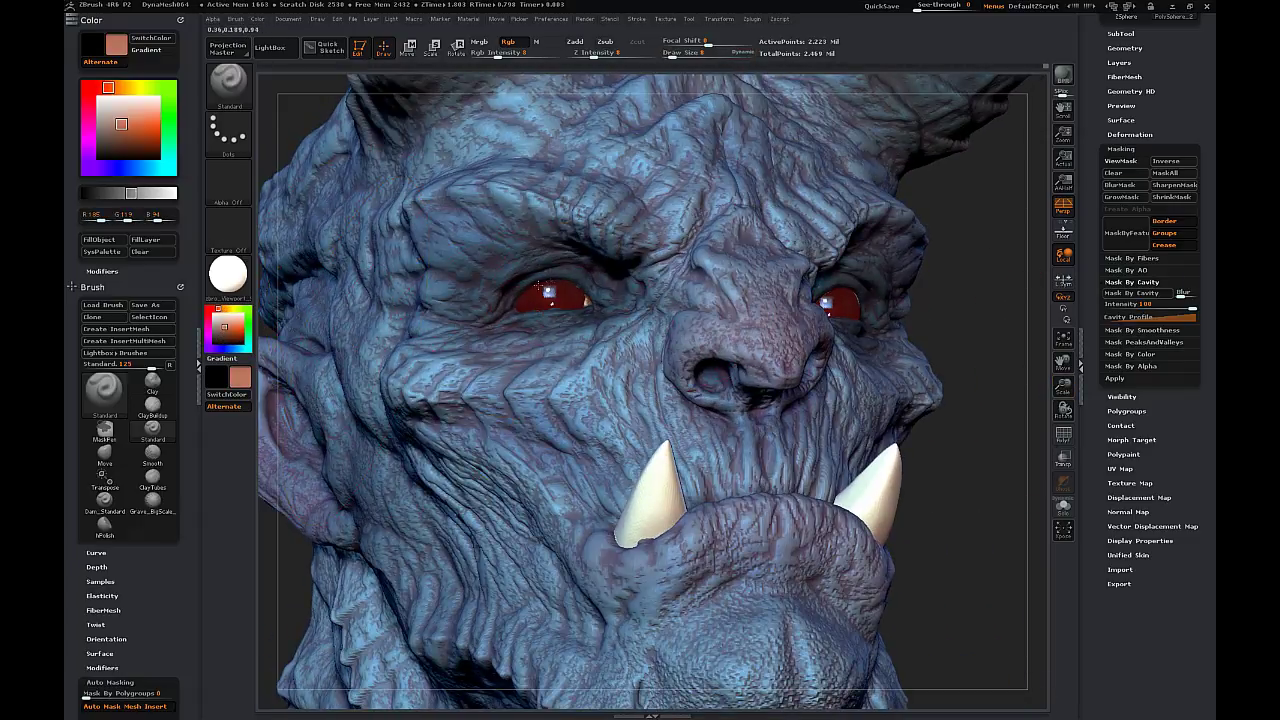
drag(965, 270, 975, 390)
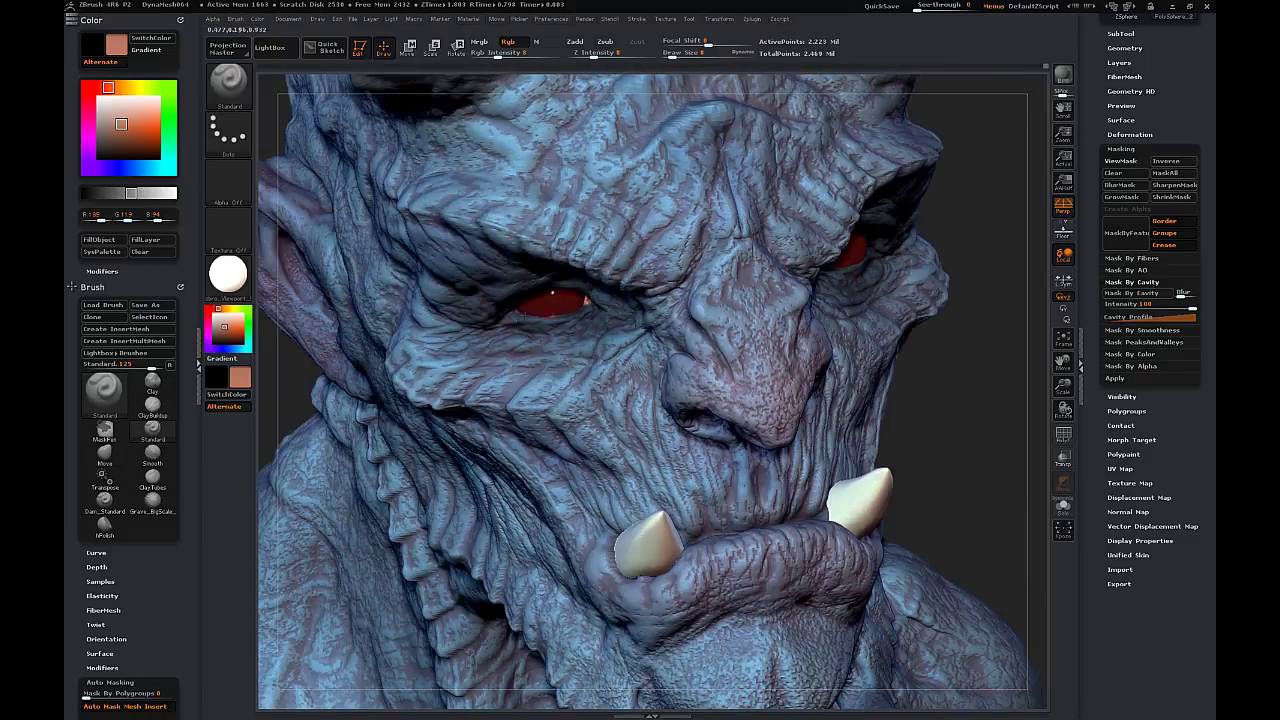
- Render a BPR preview of the whole bust to check the eye colouring
drag(1064, 392, 920, 345)
click(1063, 76)
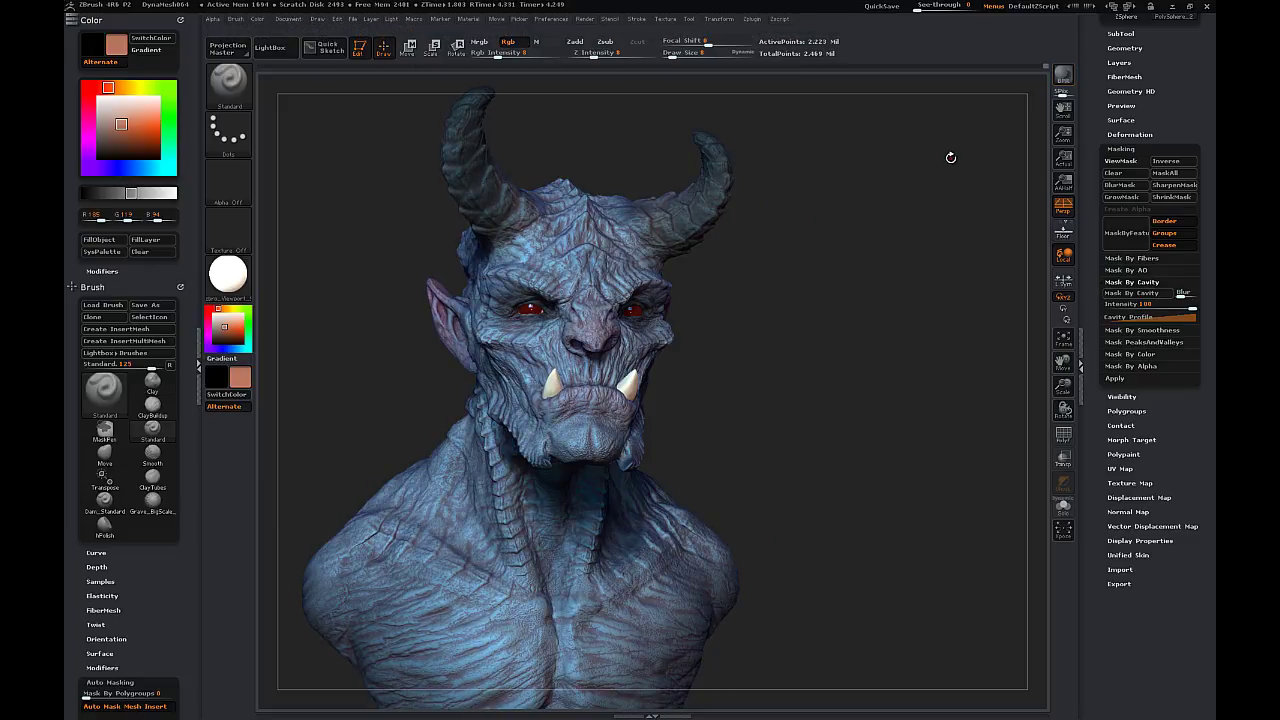
drag(944, 161, 890, 185)
- Choose a muted dark red and paint the inner corners and rims of both eyes
drag(1064, 387, 1064, 450)
drag(1000, 480, 1035, 475)
click(208, 309)
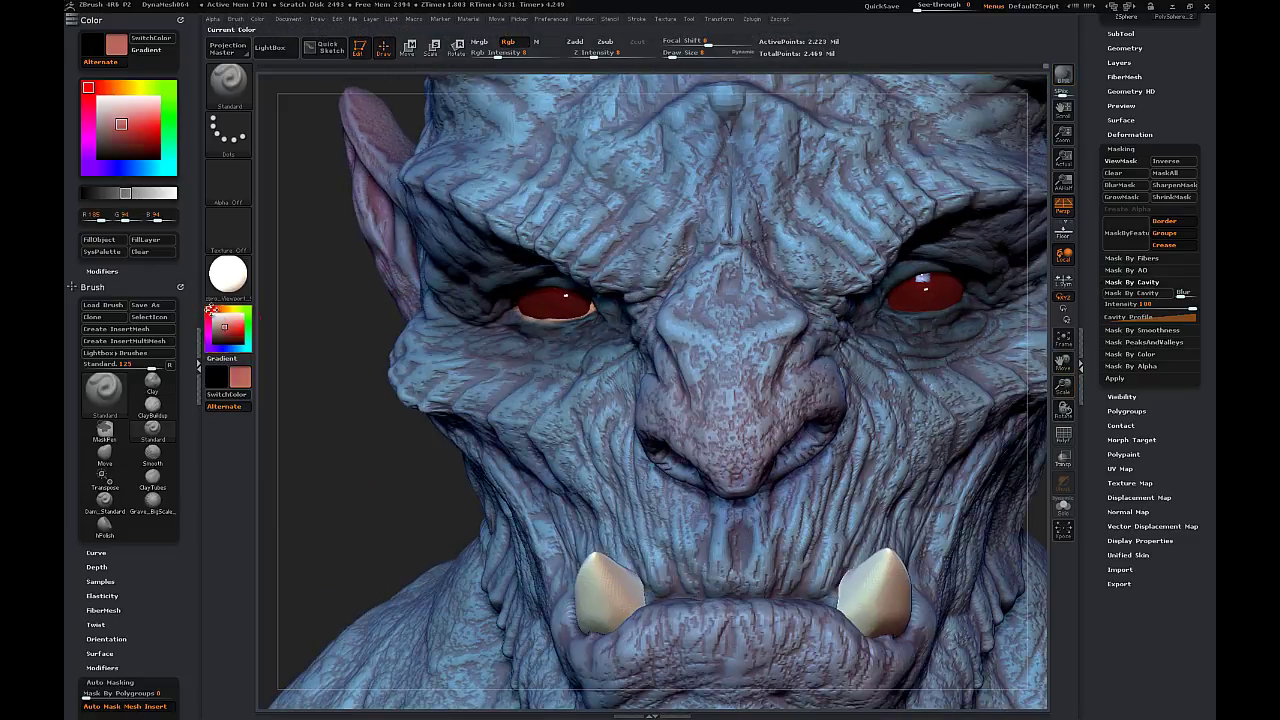
drag(226, 328, 229, 333)
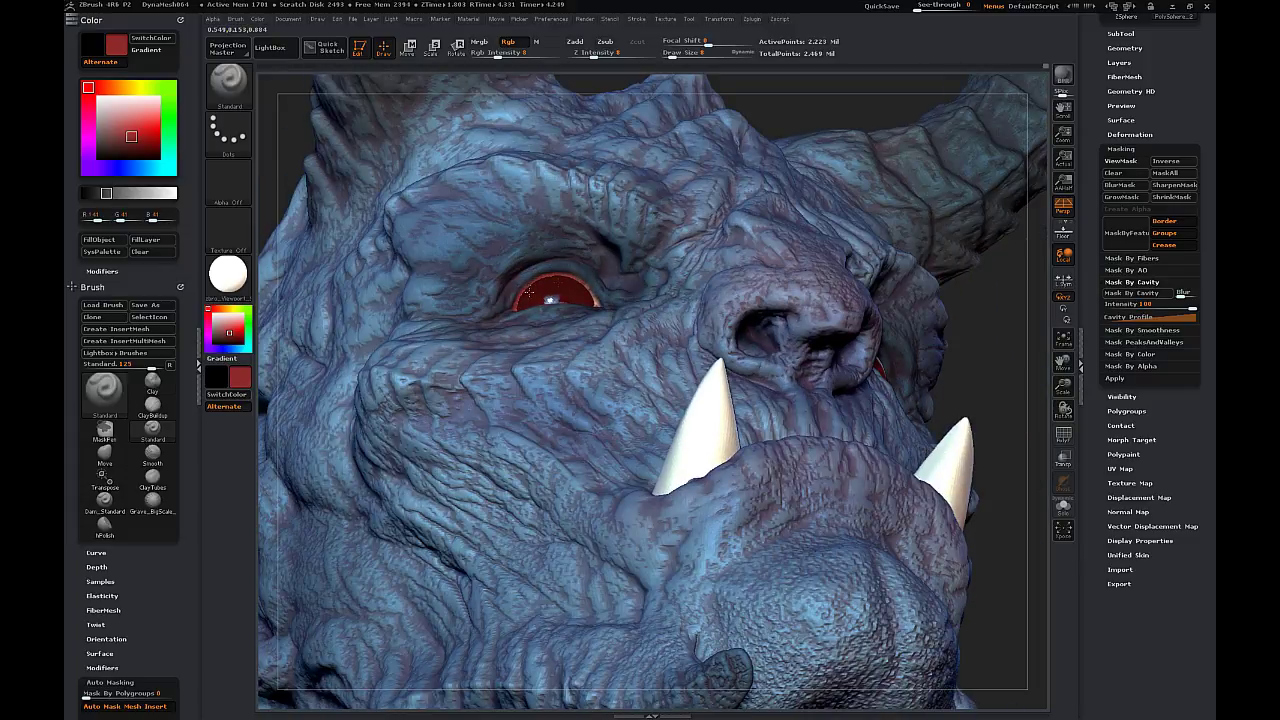
drag(1000, 440, 680, 545)
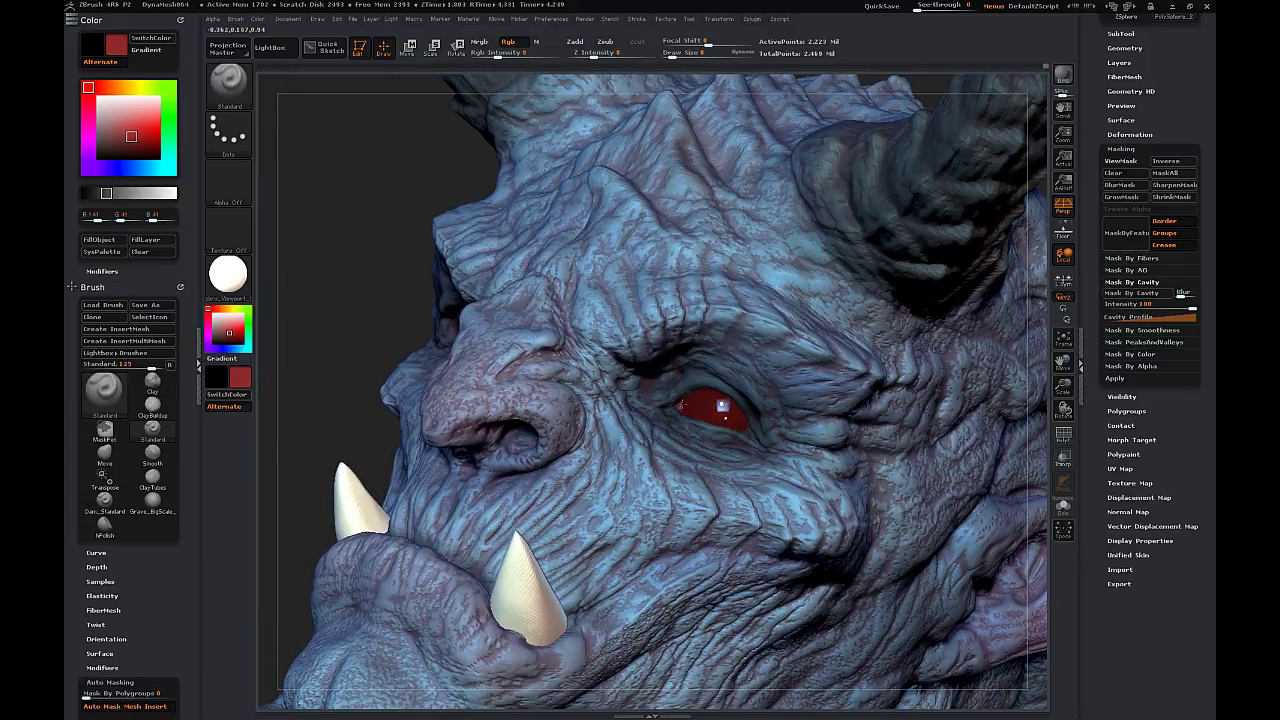
right_drag(677, 379, 699, 416)
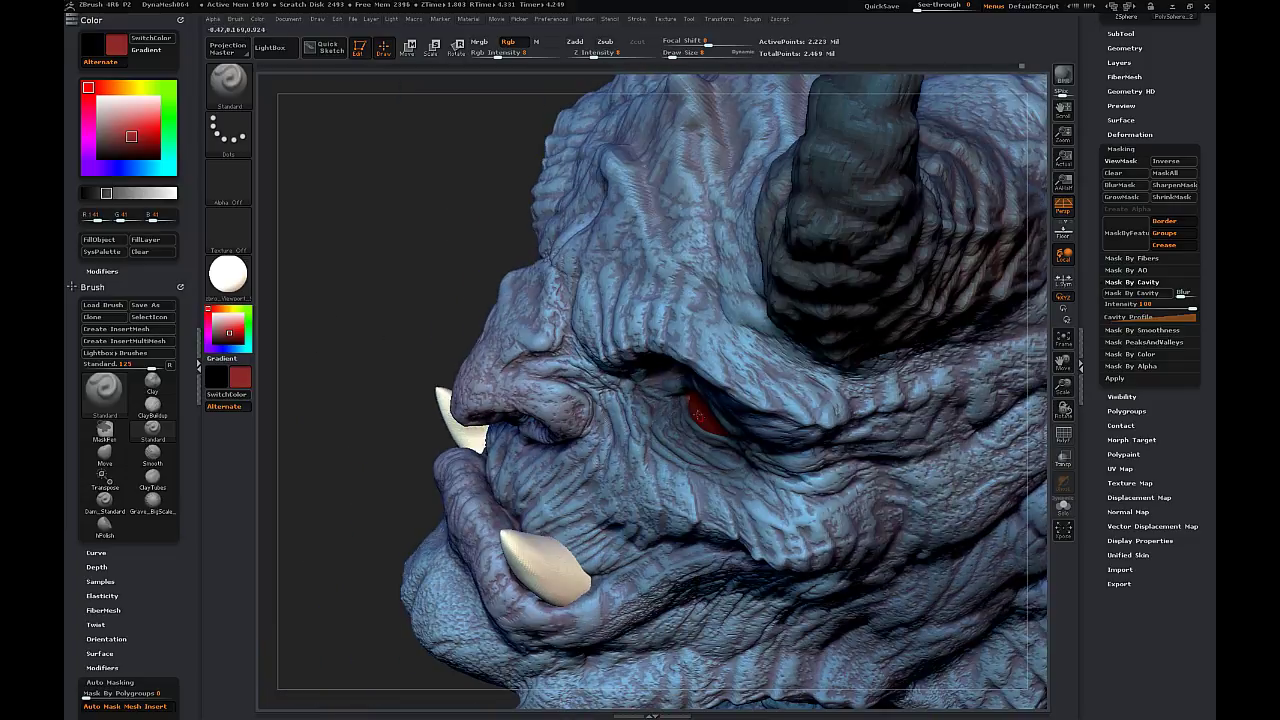
- Examine the painted bust from the side and the front, both close up and as a whole
drag(378, 305, 500, 250)
drag(1064, 378, 1014, 284)
drag(860, 320, 952, 438)
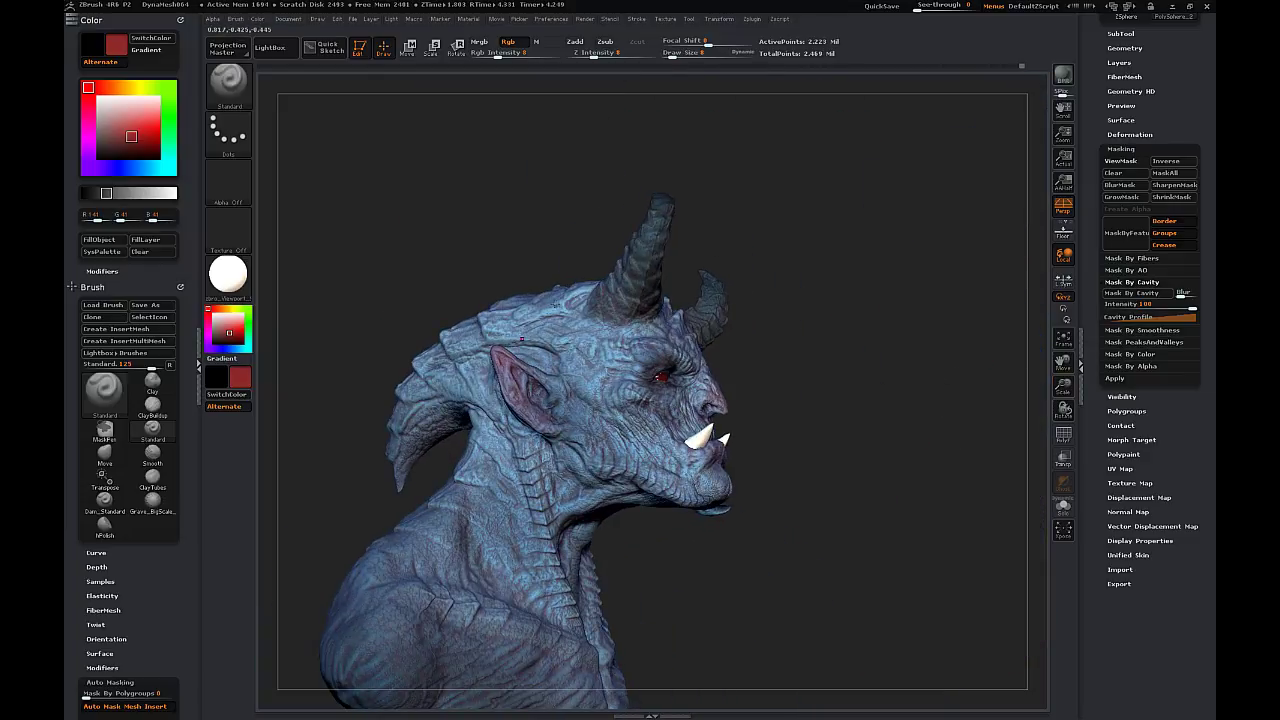
drag(905, 350, 815, 365)
drag(1063, 364, 1062, 284)
drag(905, 275, 843, 289)
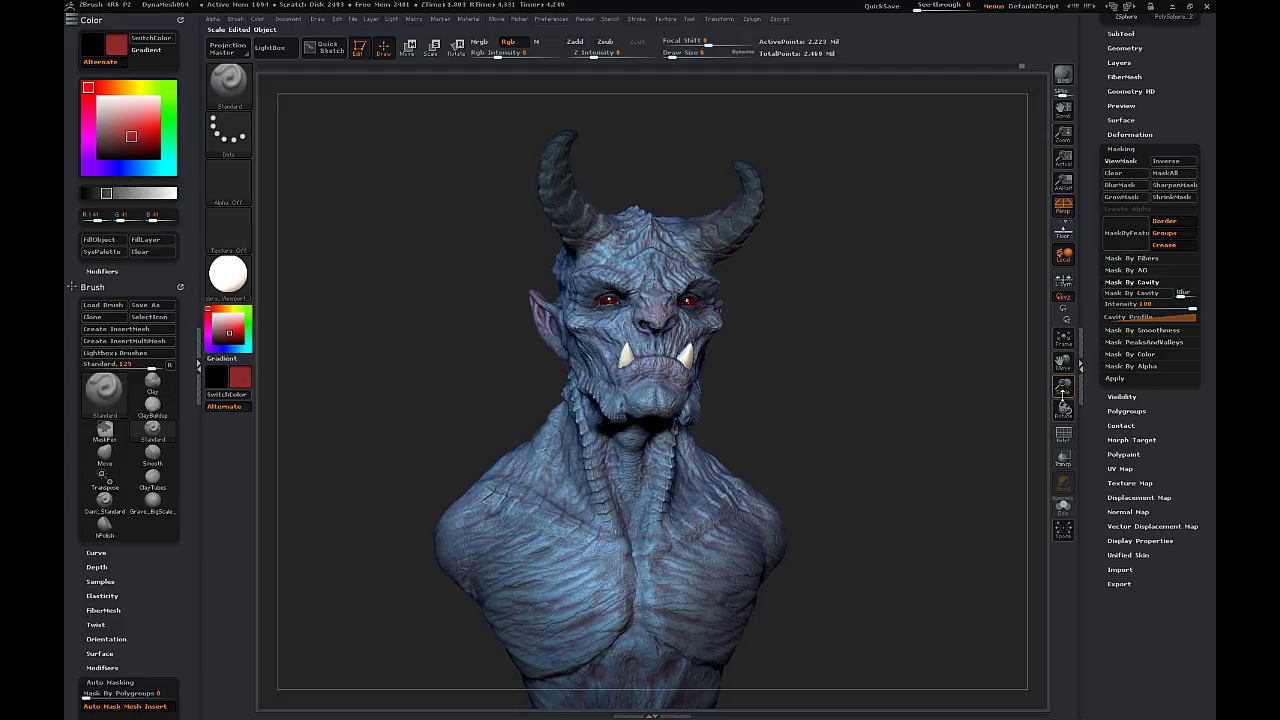
drag(1062, 395, 1062, 455)
drag(900, 415, 988, 423)
drag(1063, 364, 1128, 424)
drag(968, 397, 885, 390)
drag(1063, 386, 1062, 305)
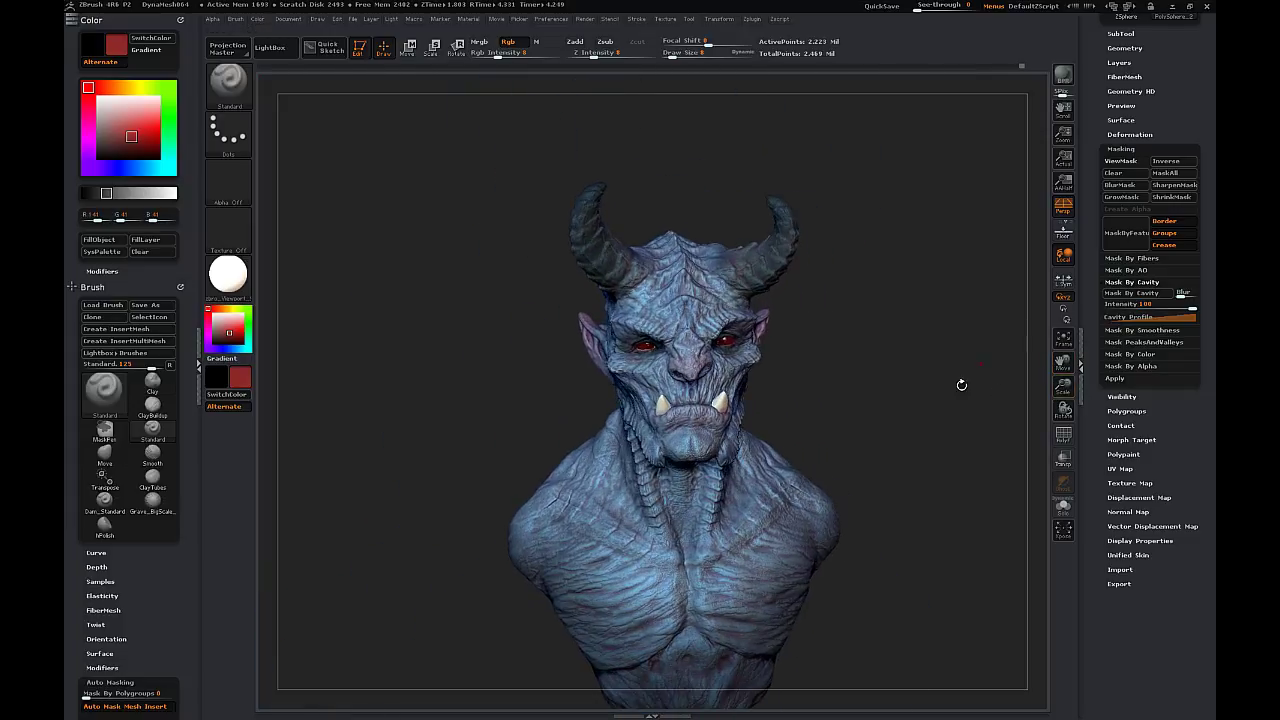
drag(1063, 364, 1025, 263)
- Create a low-resolution posing mesh of all subtools with Transpose Master's TPoseMesh
click(755, 20)
click(797, 160)
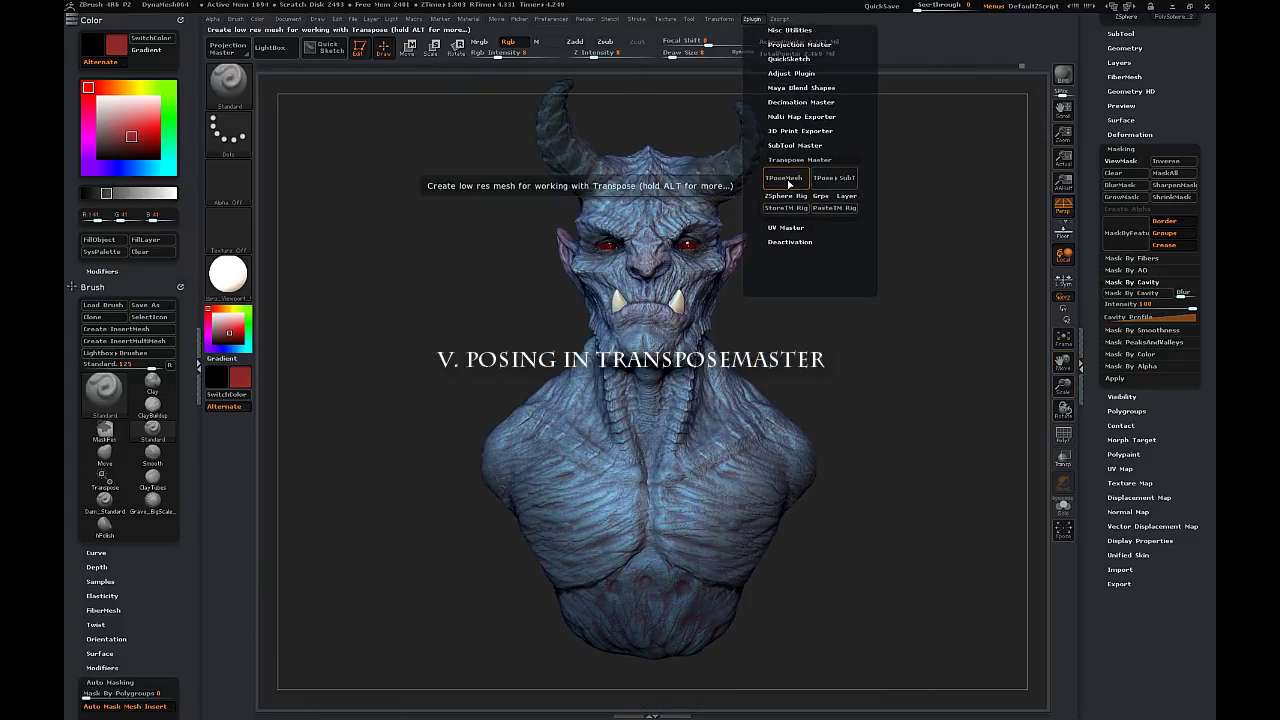
click(789, 180)
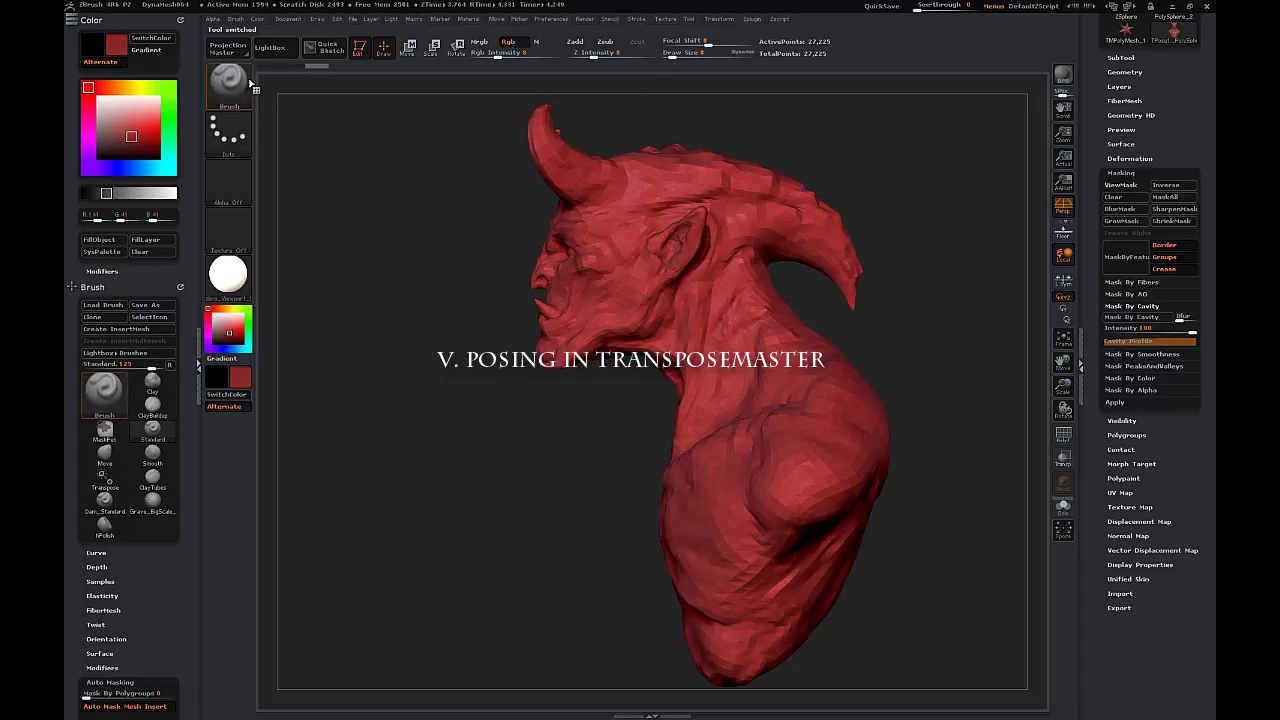
- Set the masking brush to MaskLasso and mask the posing mesh's whole head with its horns and crest
click(248, 85)
ctrl+click(238, 87)
ctrl+click(441, 148)
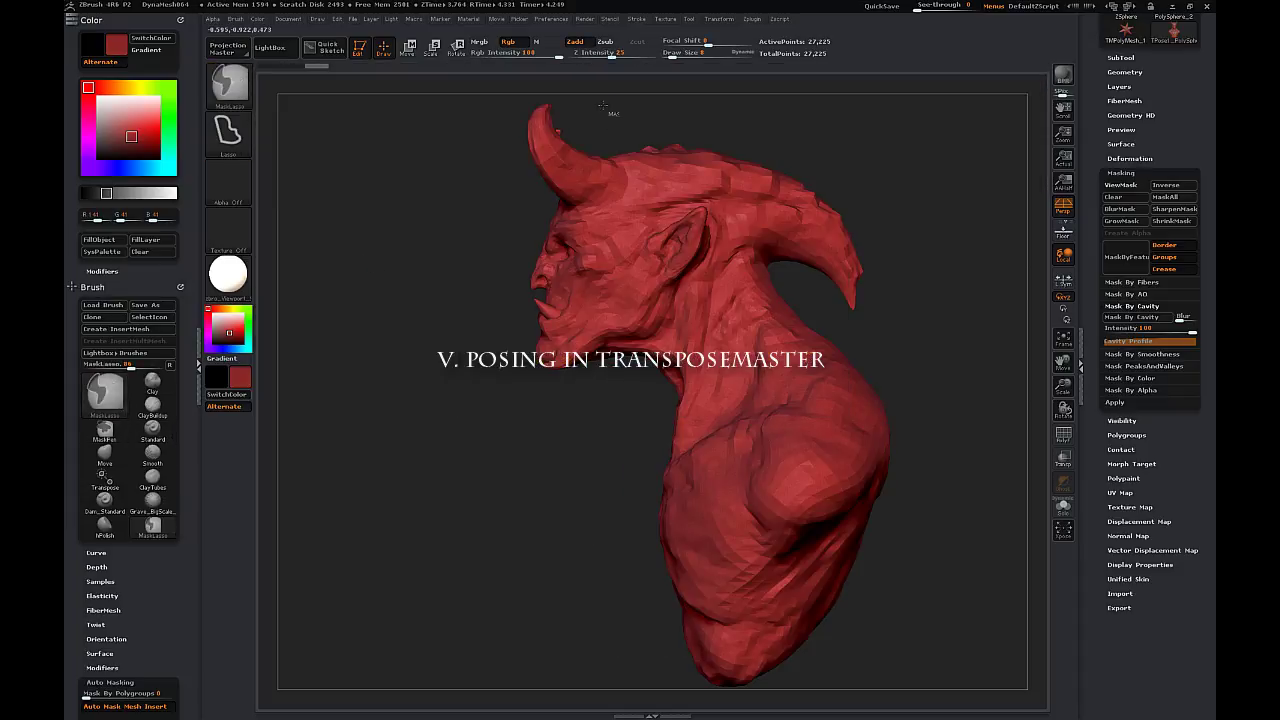
drag(603, 104, 533, 404)
mouse_move(708, 295)
ctrl+mouse_down()
mouse_move(925, 215)
mouse_move(914, 176)
ctrl+mouse_up()
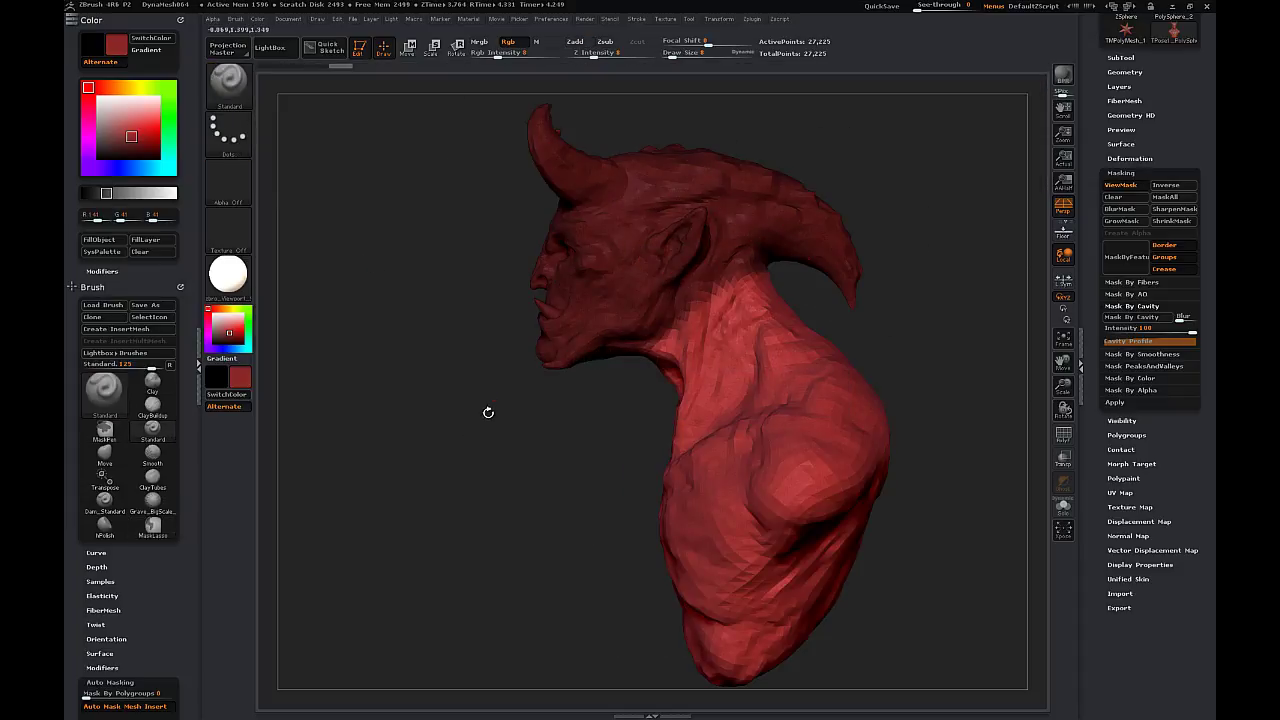
- Blur the head mask and invert it so the neck and torso are masked and the head is free
click(1130, 211)
drag(905, 305, 650, 230)
ctrl+click(917, 297)
- Turn off perspective and use Transpose Rotate to turn and tilt the unmasked head on the neck
click(457, 47)
drag(737, 281, 686, 180)
drag(940, 225, 690, 225)
click(1063, 206)
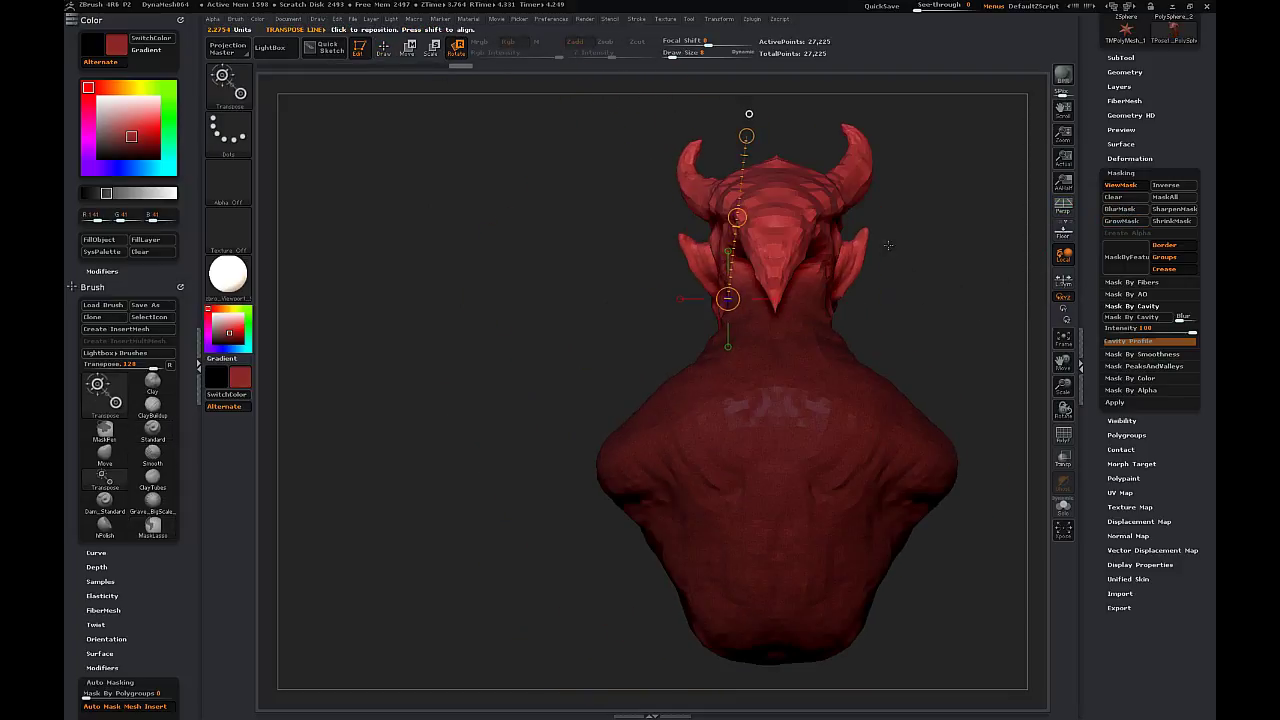
drag(778, 131, 619, 130)
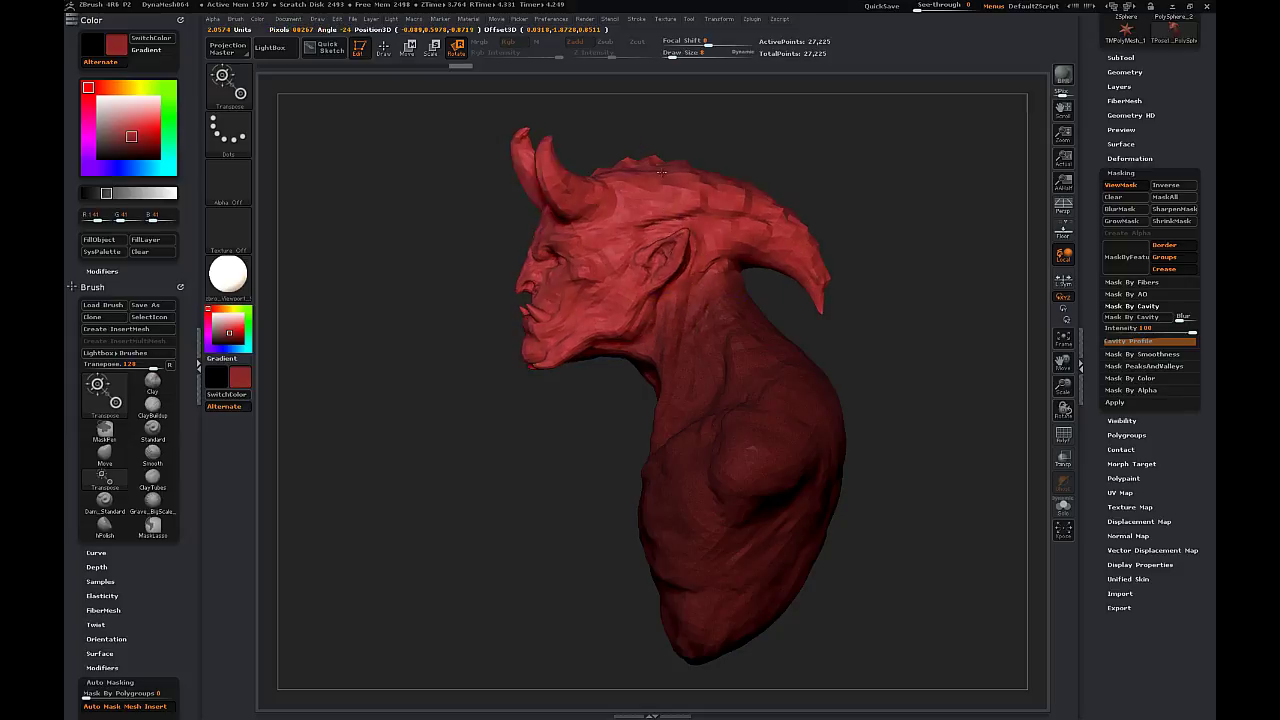
drag(661, 172, 656, 174)
drag(385, 268, 481, 269)
drag(606, 208, 604, 150)
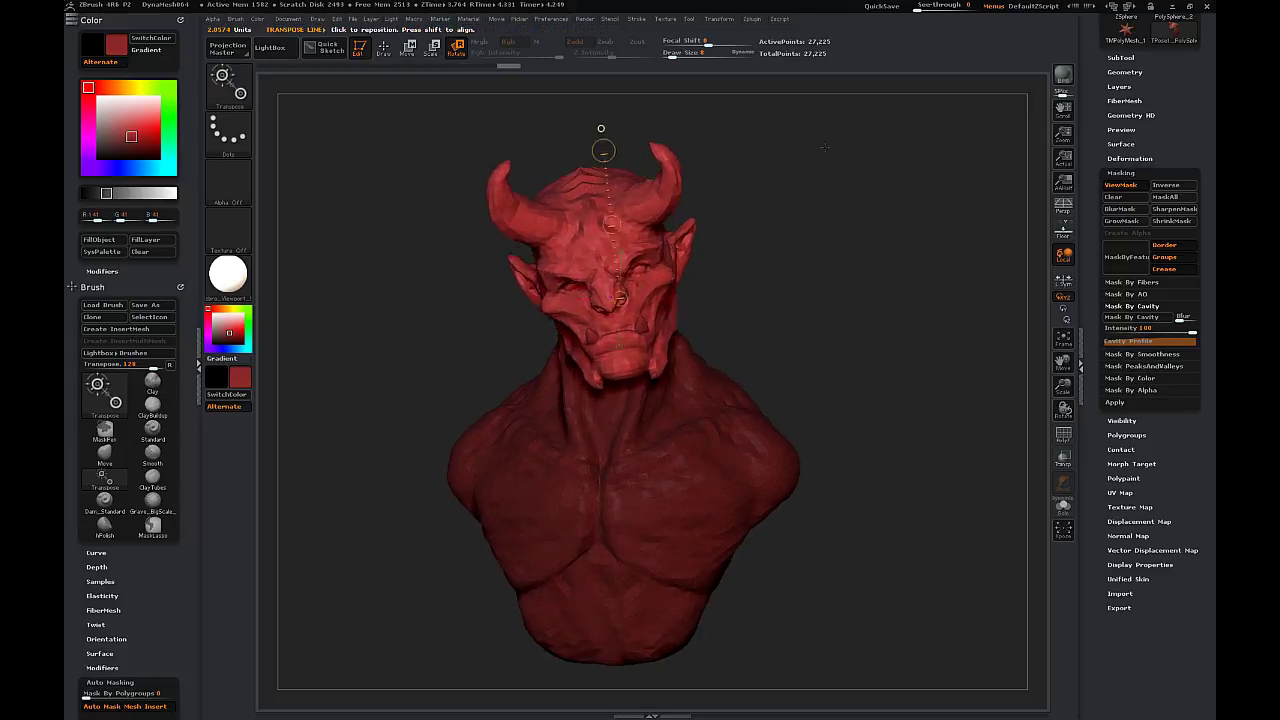
drag(605, 289, 617, 302)
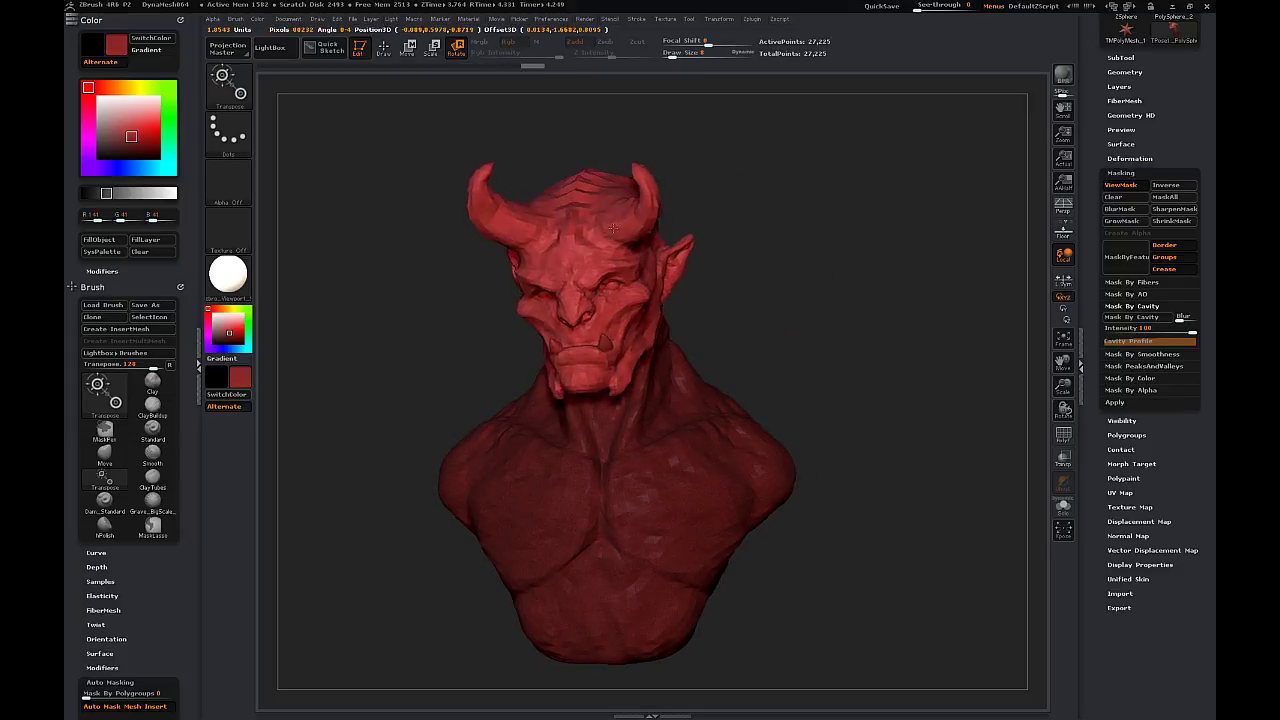
drag(613, 229, 614, 232)
- Refine the head's angle from a three-quarter side view with another Transpose rotation line through the side of the head
drag(825, 200, 795, 204)
alt+drag(1043, 374, 990, 440)
drag(925, 394, 1005, 396)
drag(488, 195, 465, 200)
drag(632, 142, 586, 137)
drag(569, 260, 886, 383)
drag(817, 353, 812, 352)
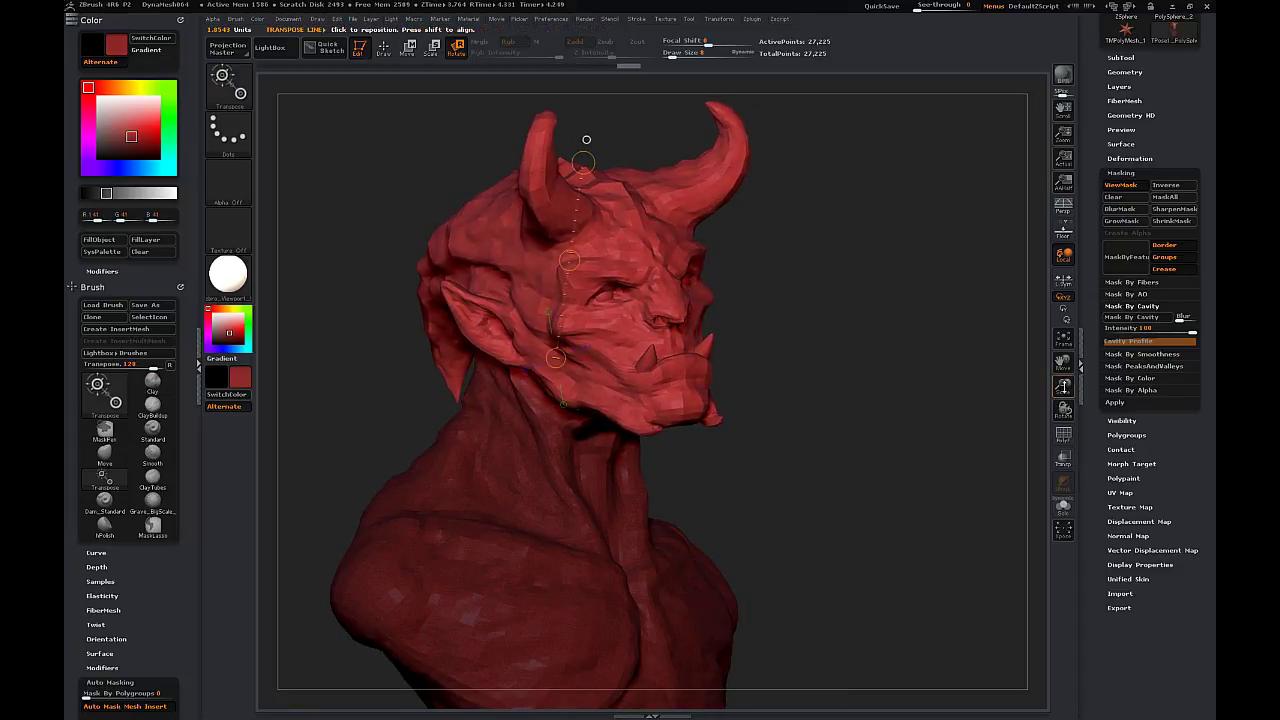
drag(1063, 386, 1063, 430)
drag(1064, 362, 1031, 416)
drag(554, 182, 556, 285)
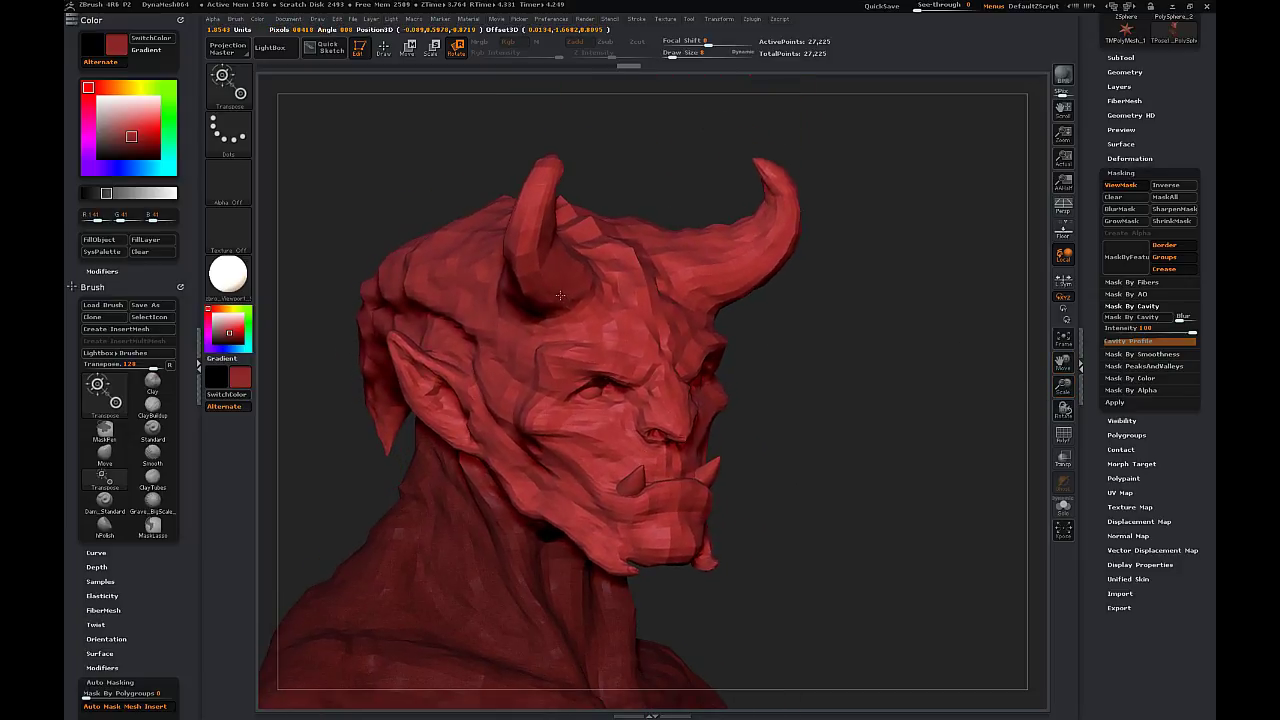
mouse_move(889, 312)
mouse_down()
mouse_move(823, 313)
mouse_move(892, 316)
mouse_up()
- Reshape the mouth beside the tusks with small Move brush strokes, working from the three-quarter, side and front views
mouse_move(1063, 362)
mouse_down()
mouse_move(1072, 343)
mouse_move(1065, 390)
mouse_move(1064, 338)
mouse_up()
click(1064, 210)
click(1064, 210)
drag(940, 318, 946, 371)
mouse_move(1064, 363)
mouse_down()
mouse_move(1120, 371)
mouse_move(1064, 374)
mouse_up()
click(384, 48)
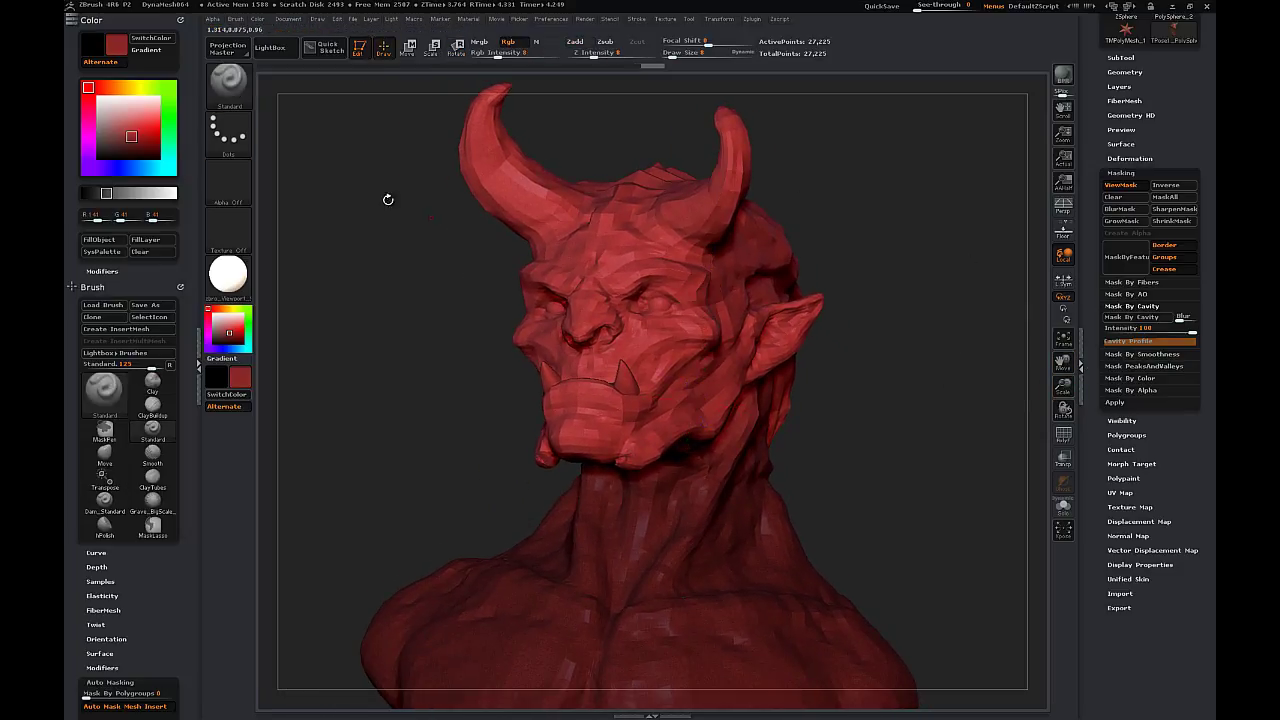
key(b)
key(m)
key(v)
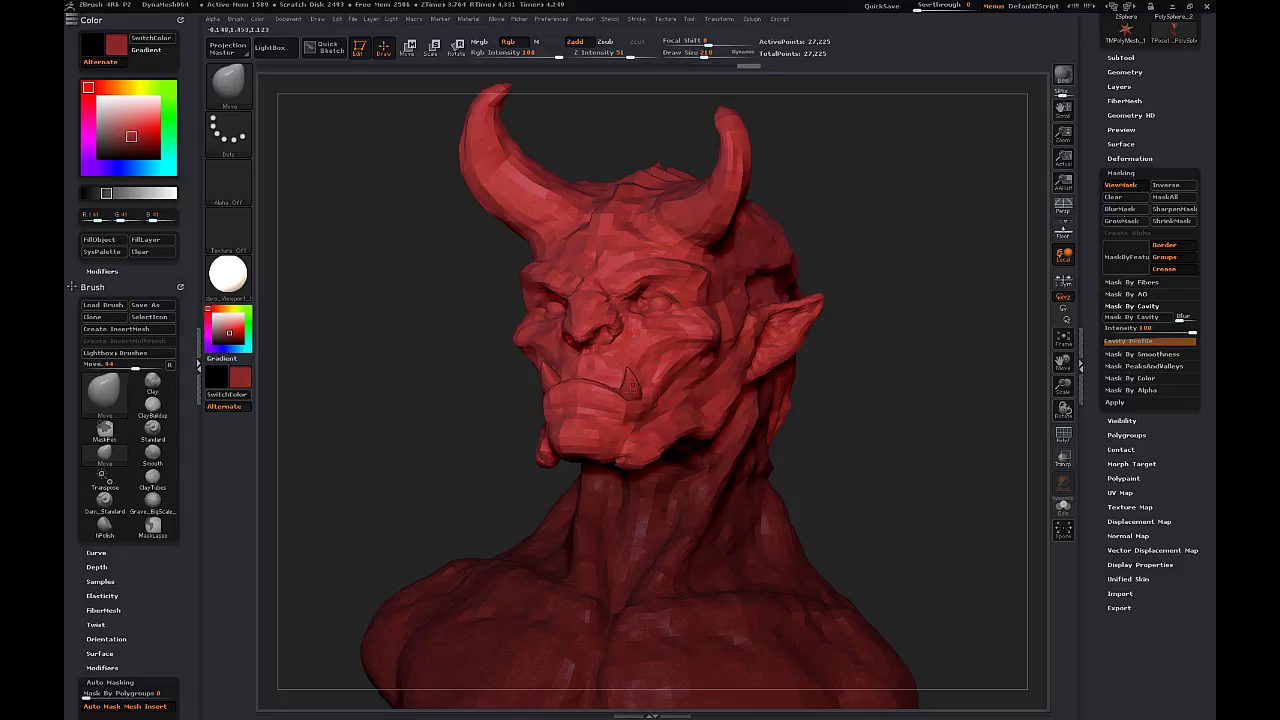
drag(628, 411, 626, 402)
mouse_move(480, 428)
mouse_down()
mouse_move(408, 430)
mouse_move(424, 428)
mouse_up()
drag(614, 404, 612, 396)
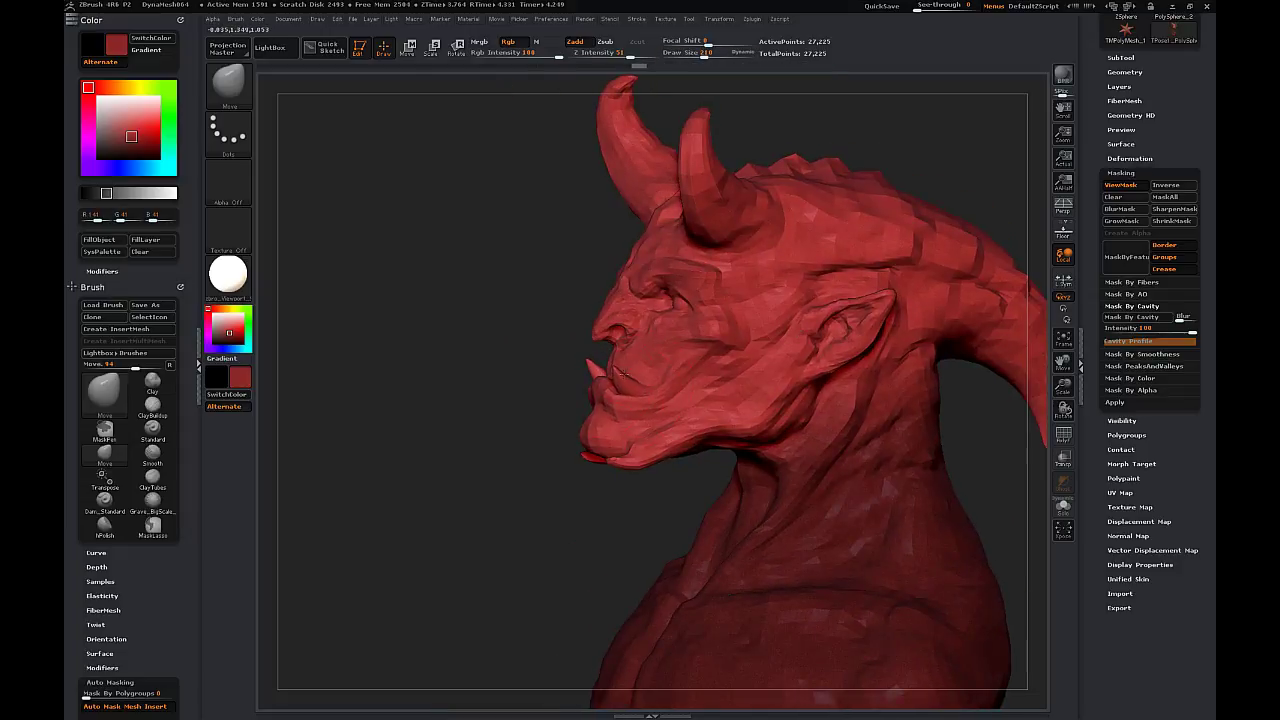
drag(490, 390, 560, 385)
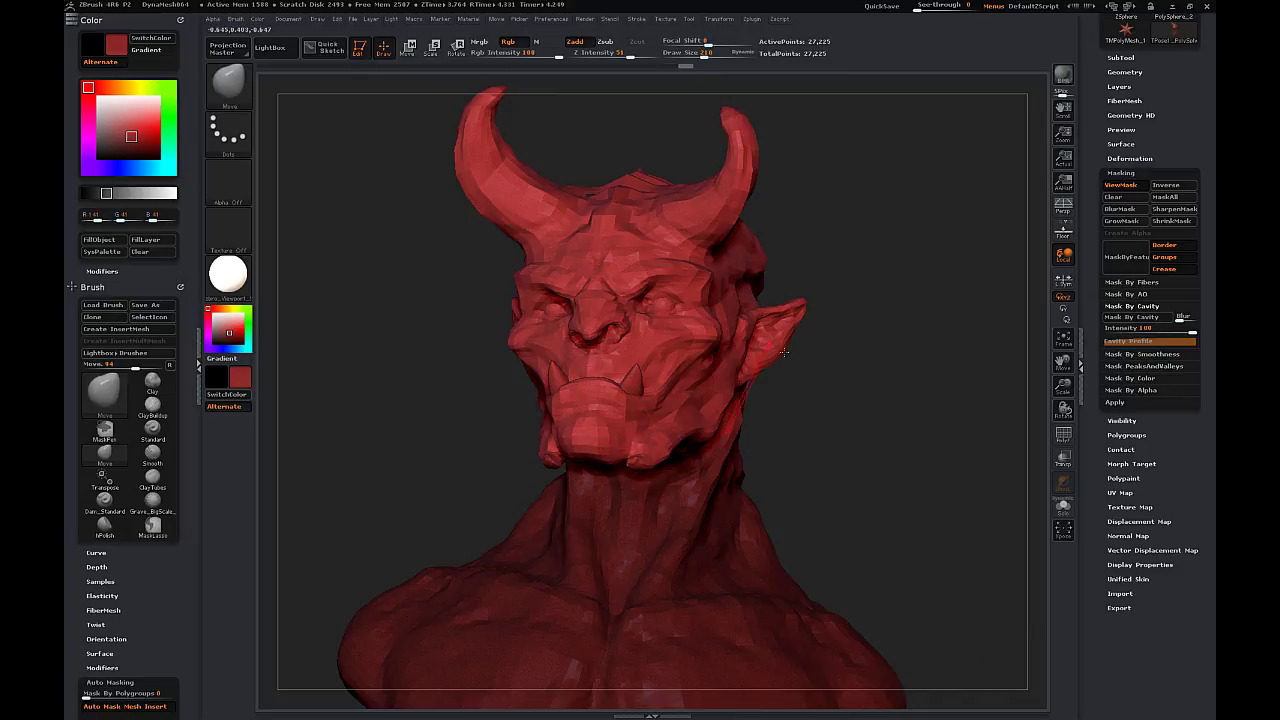
drag(462, 309, 500, 311)
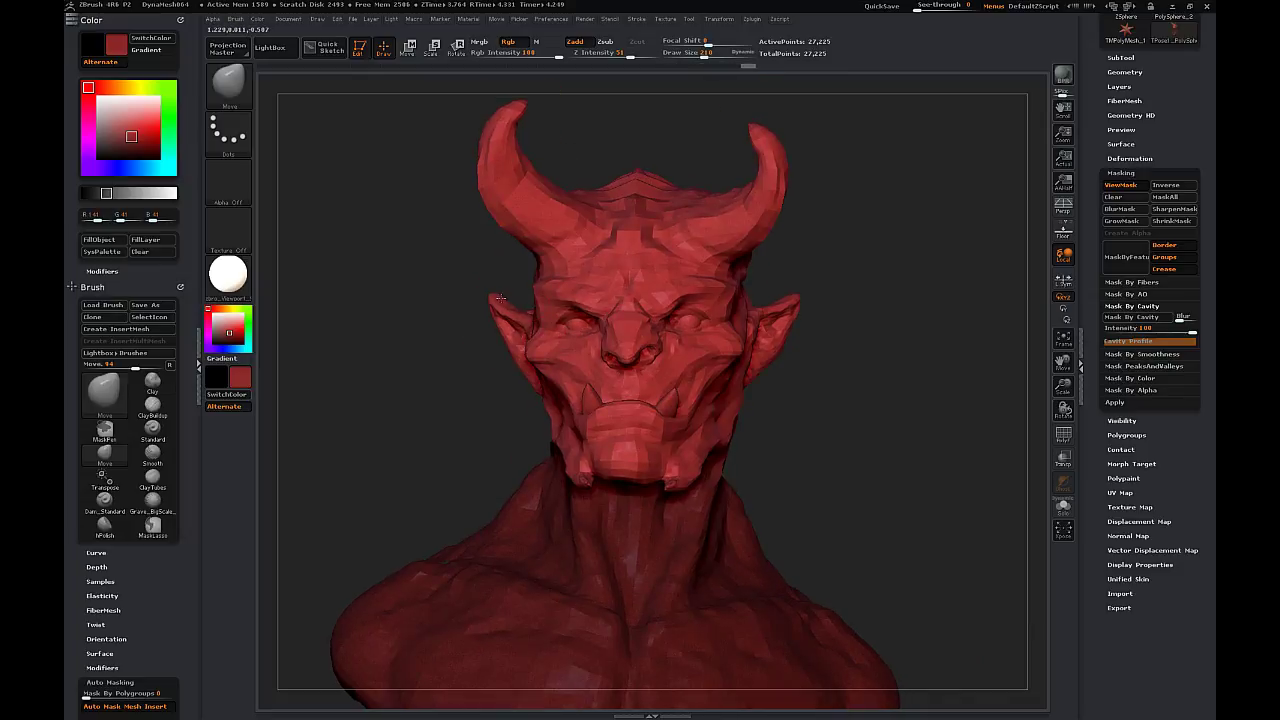
drag(608, 405, 606, 396)
- Unmask the whole posing mesh and enlarge the Move brush to a draw size of 813 for broad pose adjustments
drag(474, 335, 434, 340)
drag(1064, 363, 1114, 428)
drag(984, 420, 940, 406)
drag(1065, 365, 1057, 347)
drag(934, 404, 968, 408)
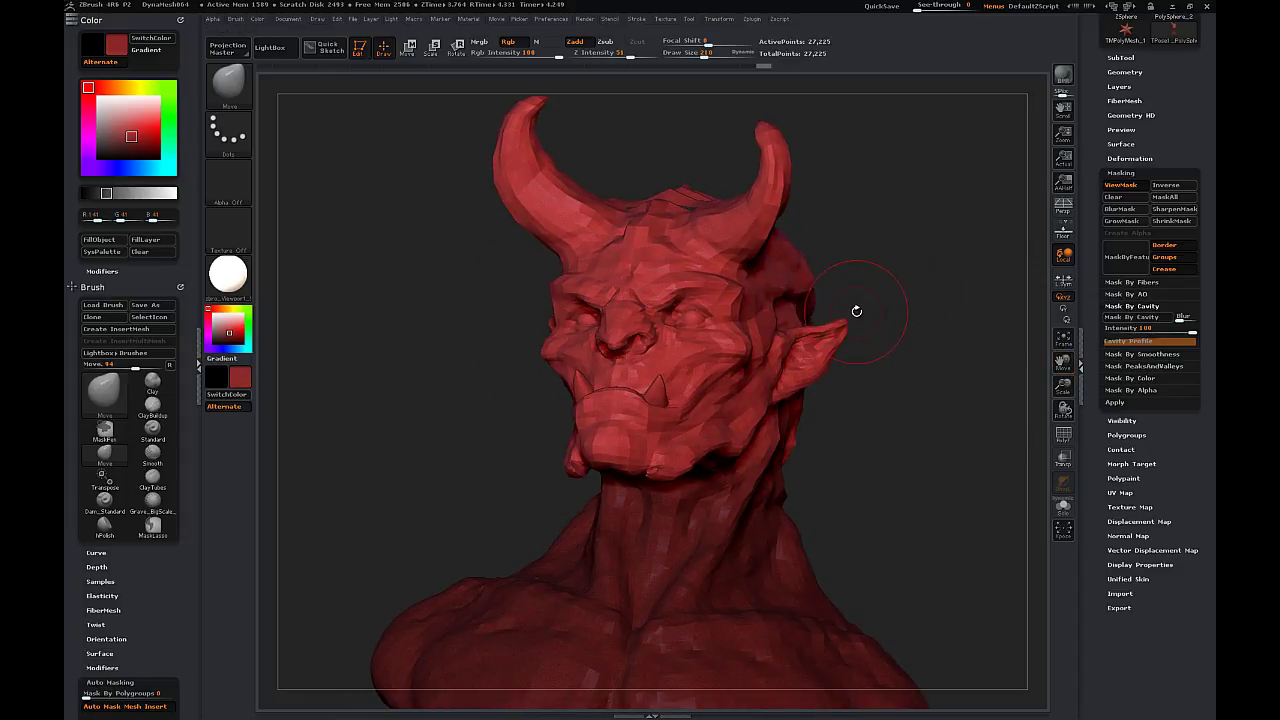
key(f)
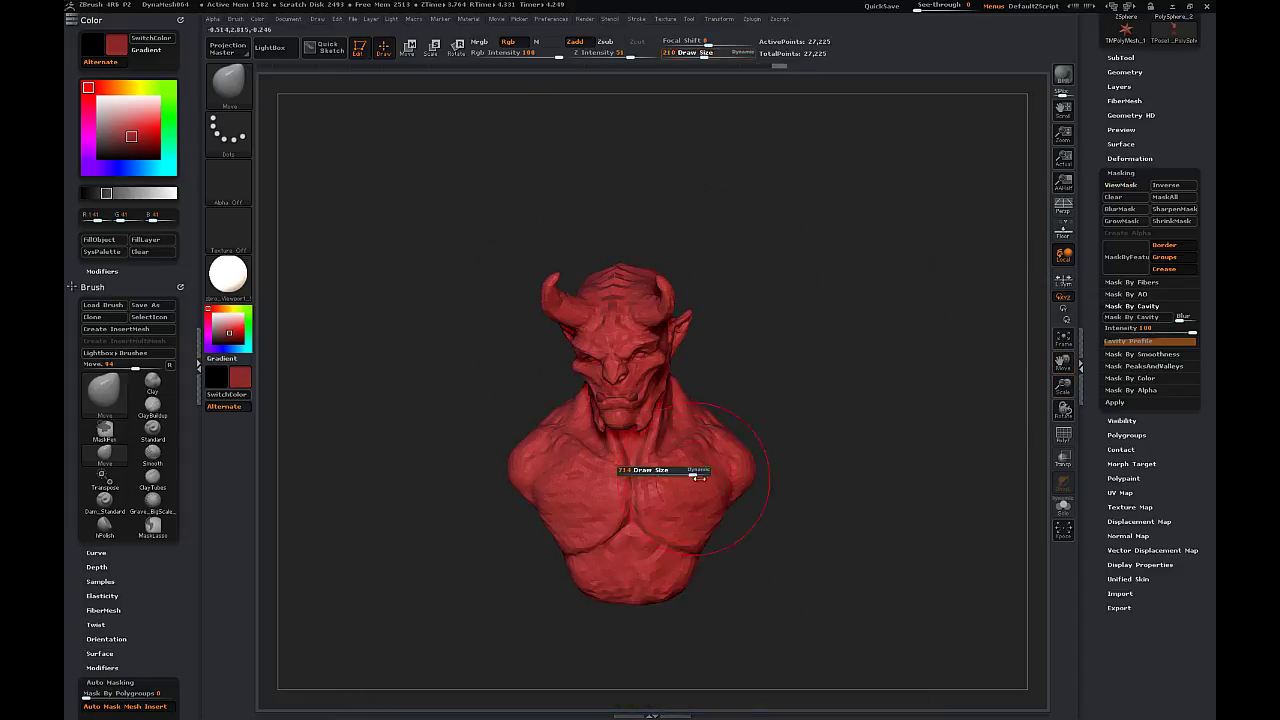
drag(698, 478, 703, 478)
drag(840, 400, 750, 390)
drag(478, 540, 600, 545)
drag(452, 563, 500, 556)
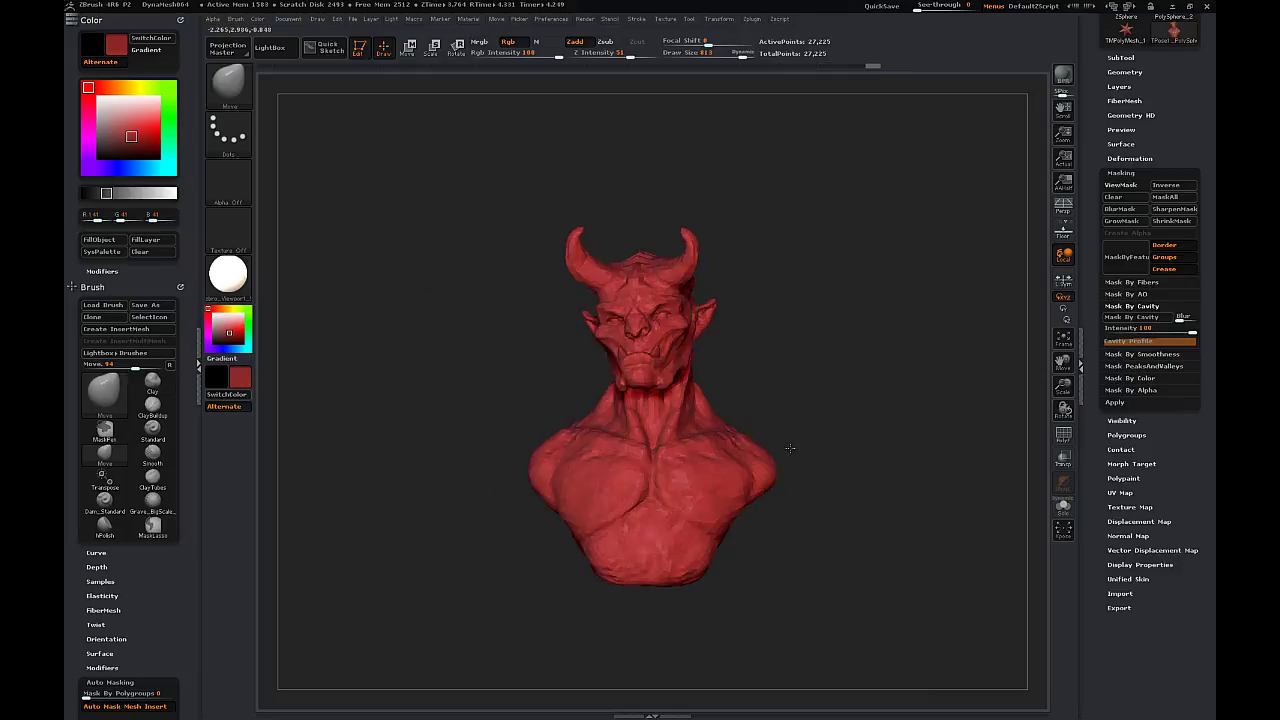
- Transfer the pose to the high-resolution painted subtools with Transpose Master's TPose|SubT
click(758, 19)
click(841, 194)
click(838, 462)
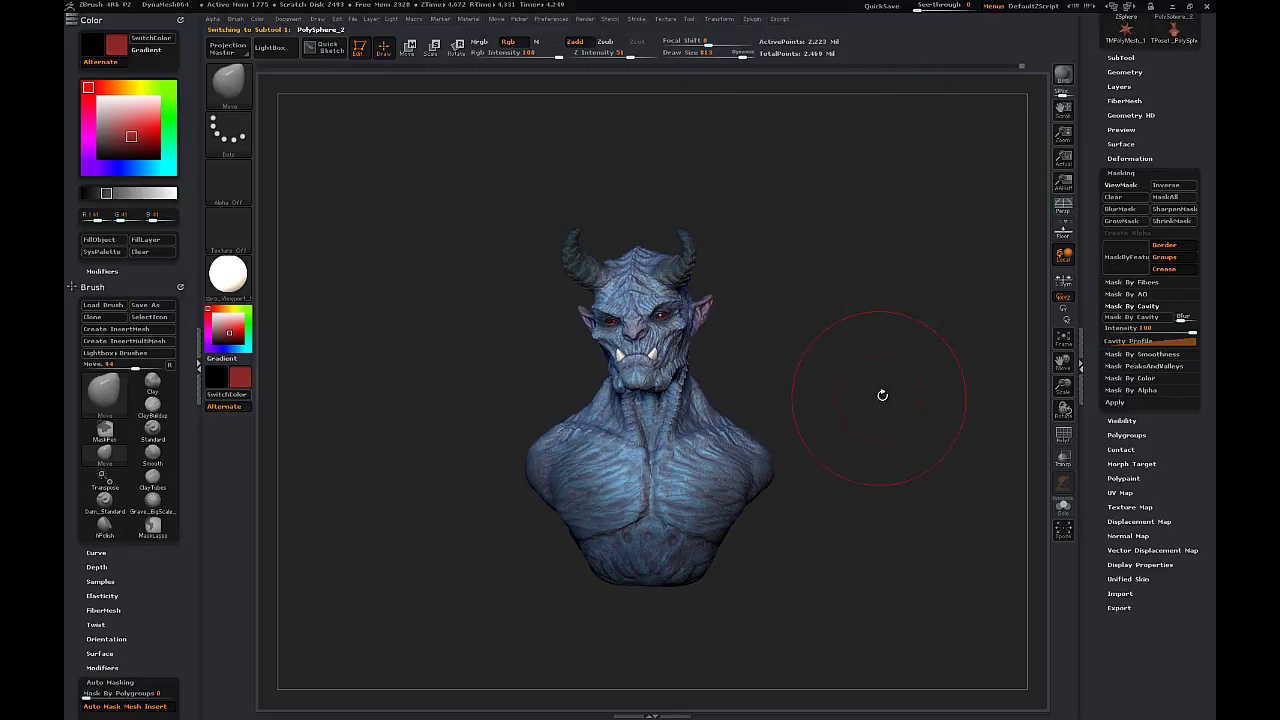
- Examine the posed, painted bust up close from the front and in three-quarter view
mouse_move(882, 395)
mouse_down()
mouse_move(845, 402)
mouse_move(996, 431)
mouse_move(926, 403)
mouse_move(872, 405)
mouse_up()
drag(1060, 386, 1045, 400)
drag(1060, 364, 1031, 270)
mouse_move(909, 320)
mouse_down()
mouse_move(913, 301)
mouse_move(909, 318)
mouse_up()
drag(1061, 362, 1092, 370)
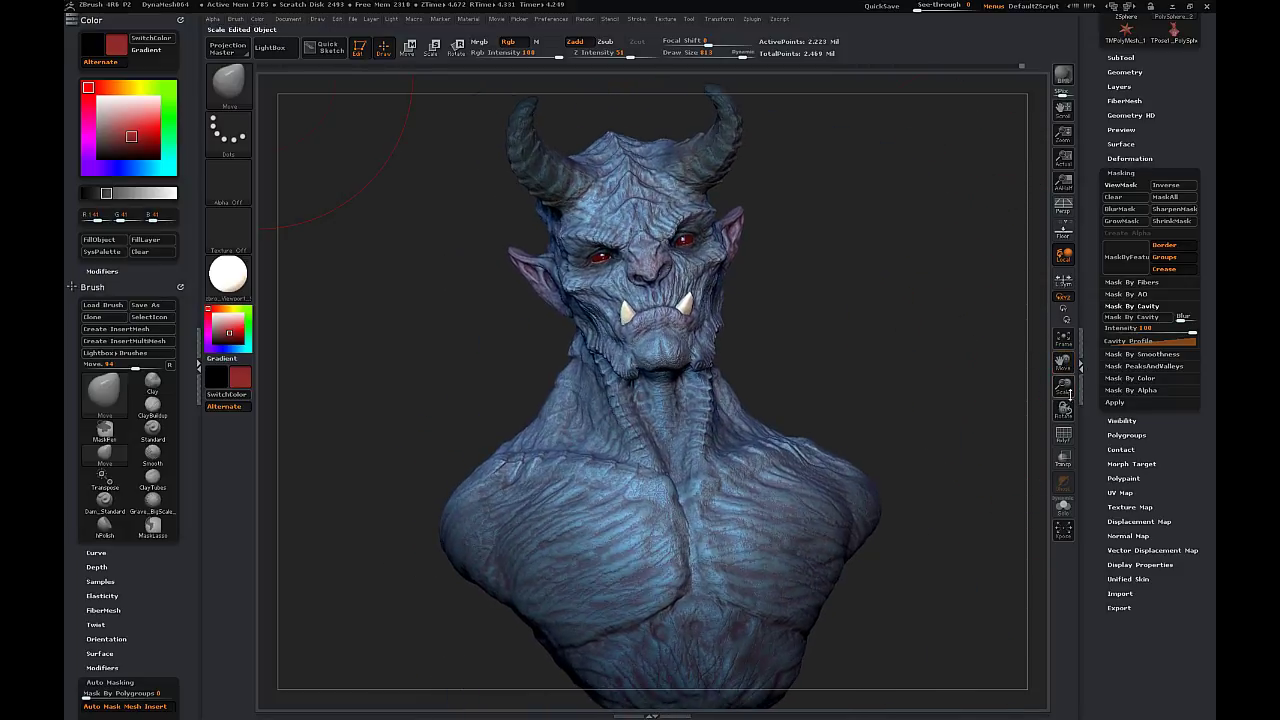
drag(1064, 411, 1067, 408)
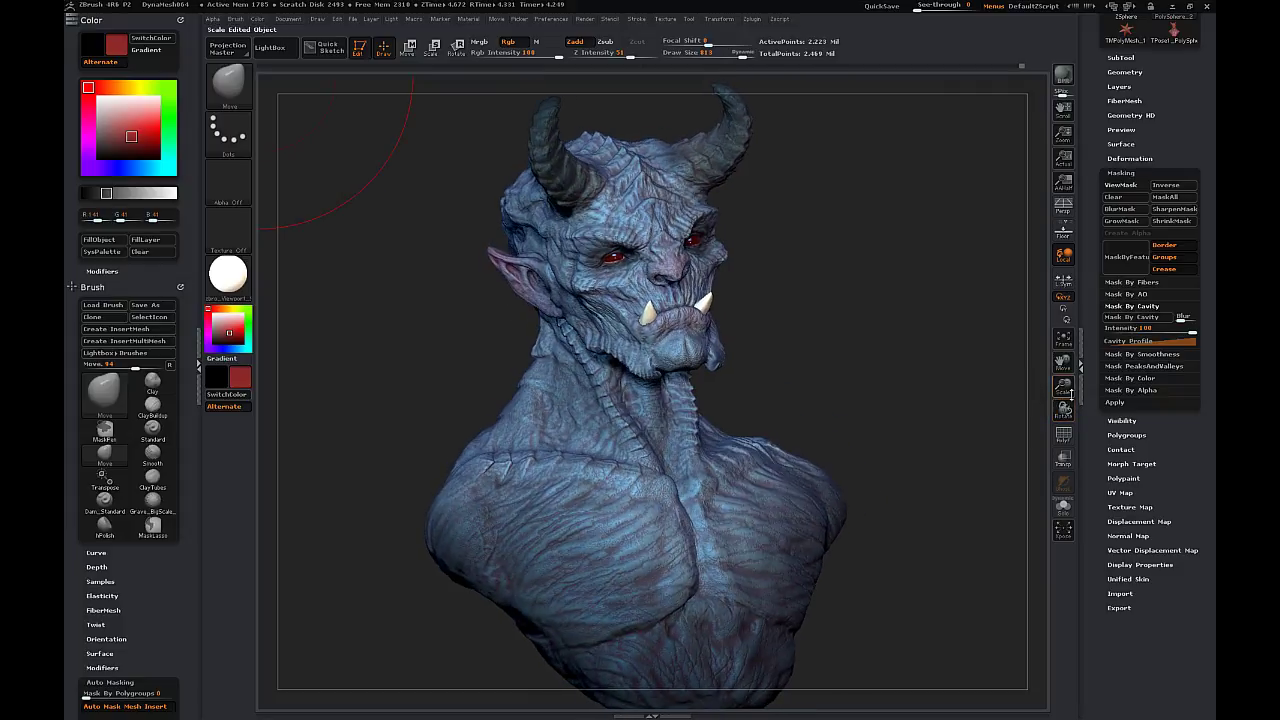
drag(903, 337, 889, 336)
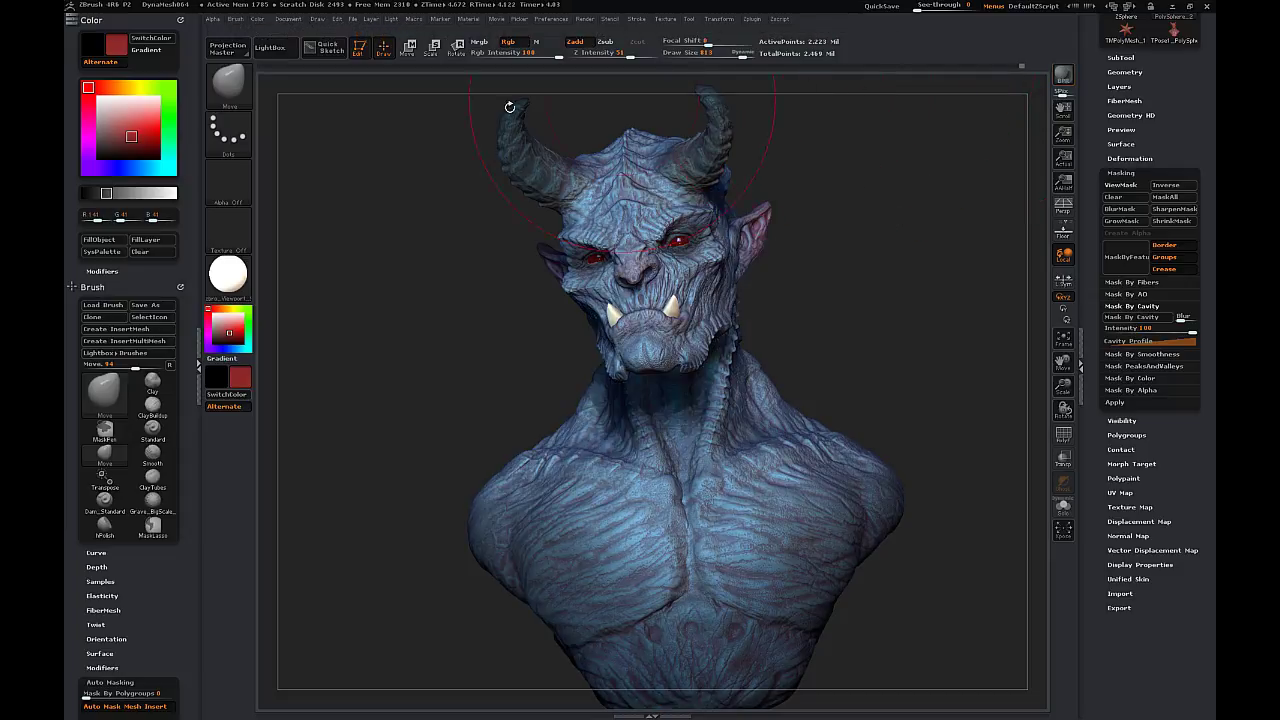
- Reposition the main light on the light placement sphere, checking each position with a BPR render of the bust
click(391, 20)
click(433, 66)
click(1061, 76)
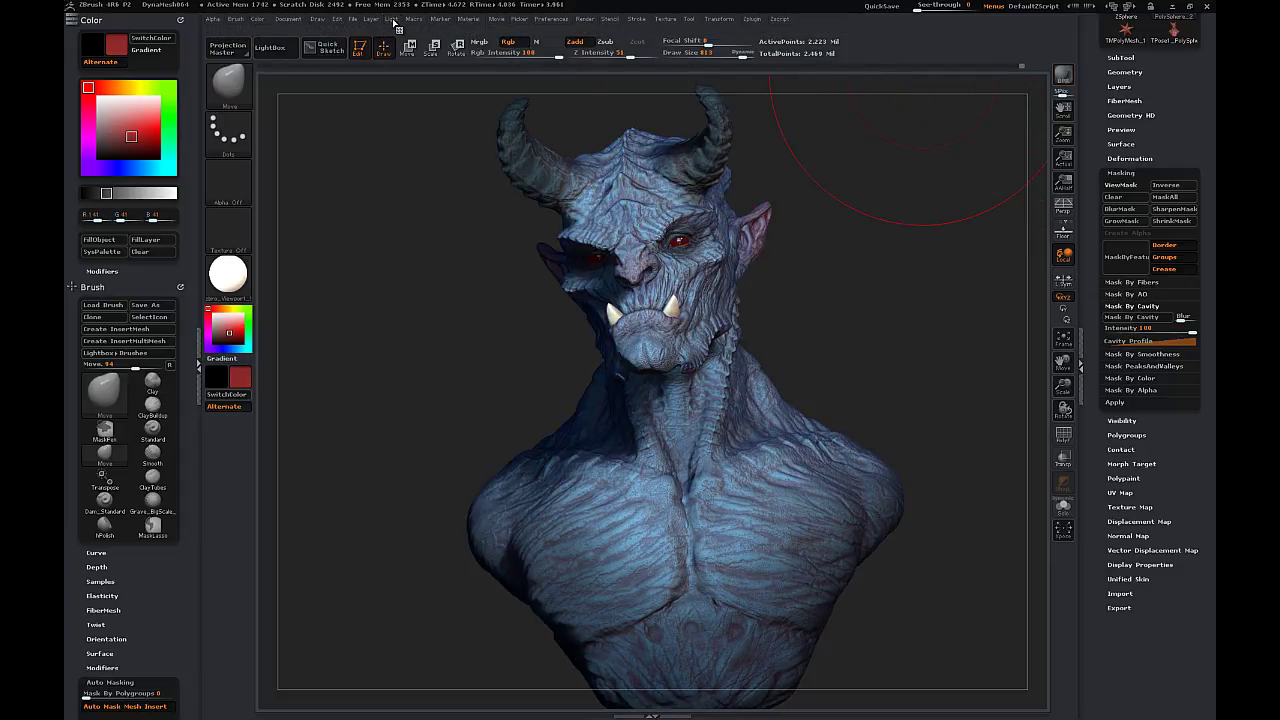
click(393, 21)
click(440, 57)
click(1063, 75)
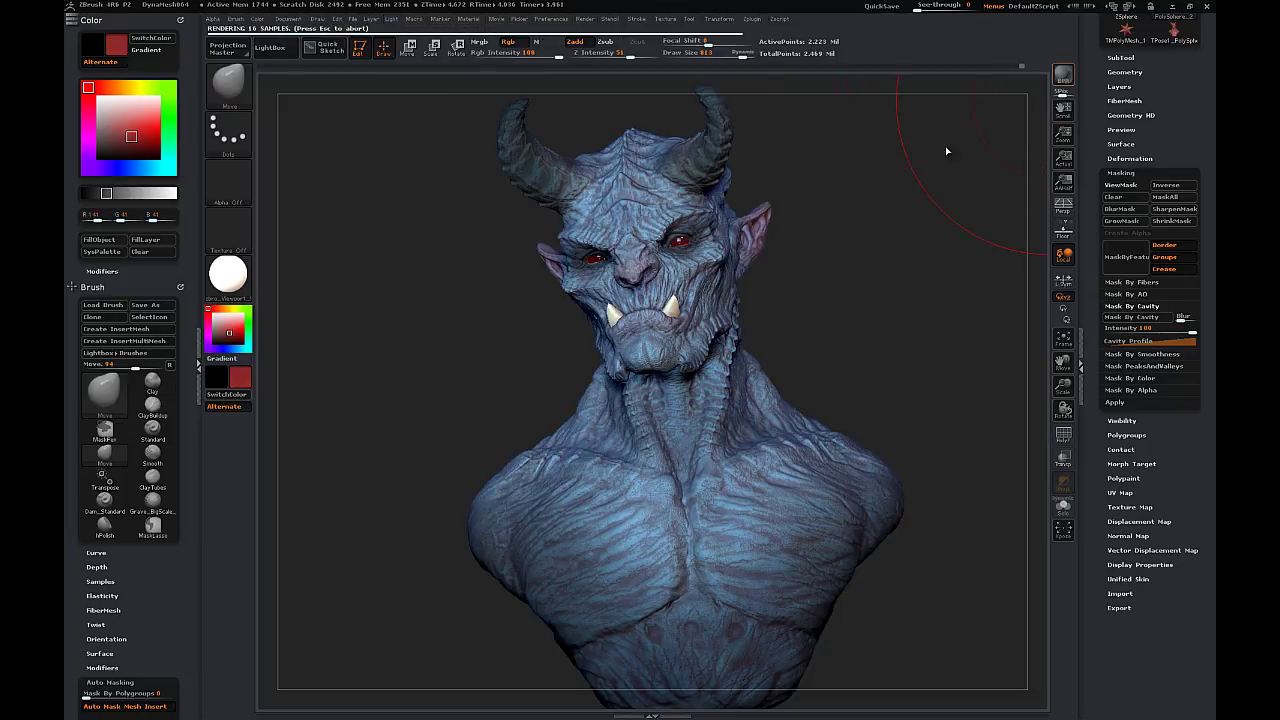
click(394, 21)
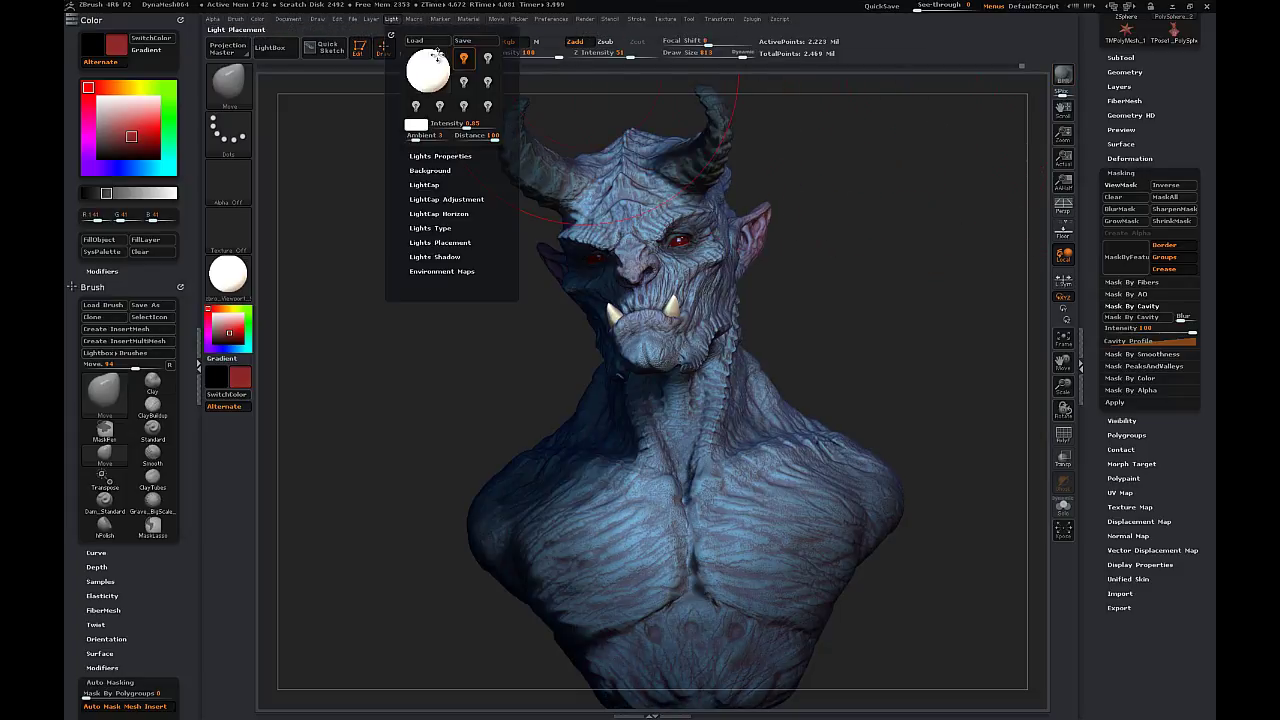
click(435, 56)
click(1063, 75)
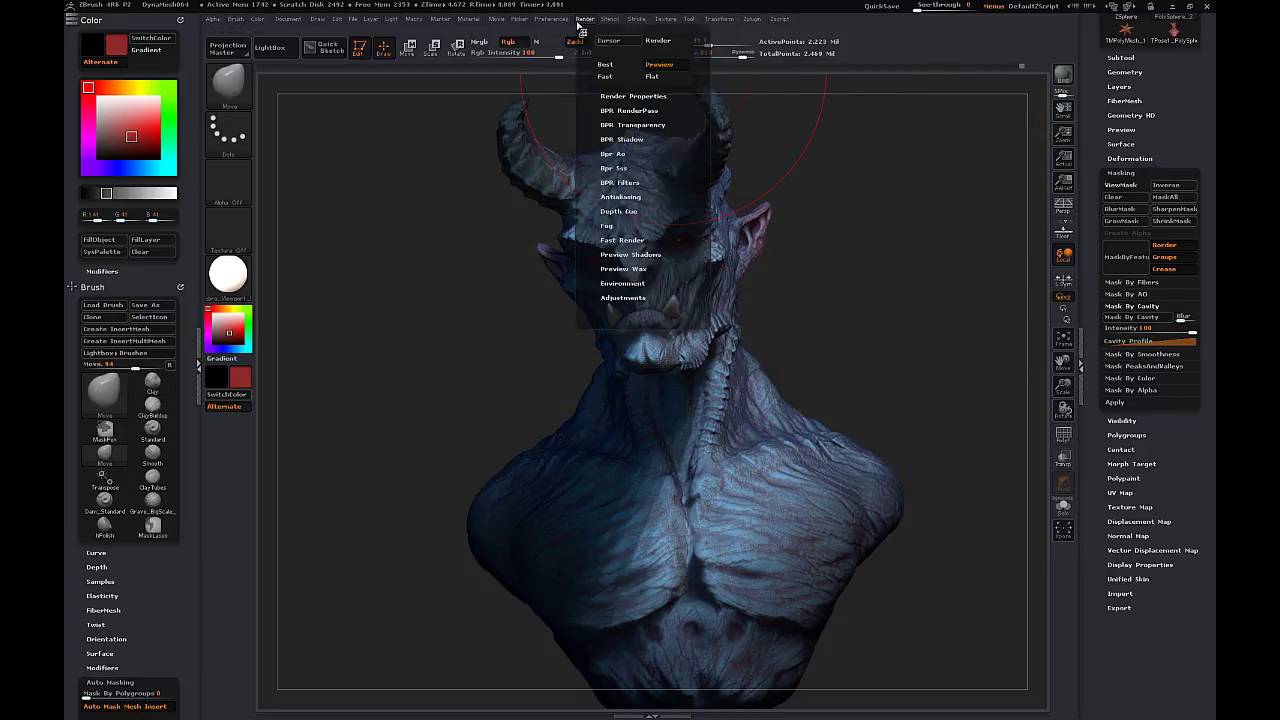
- Dock the Render and Tool palettes in the side trays and open the Render Properties
mouse_move(536, 28)
mouse_move(534, 32)
mouse_down()
mouse_move(342, 106)
mouse_move(534, 31)
mouse_up()
drag(1200, 21, 1000, 48)
mouse_move(581, 25)
drag(582, 35, 99, 117)
click(138, 92)
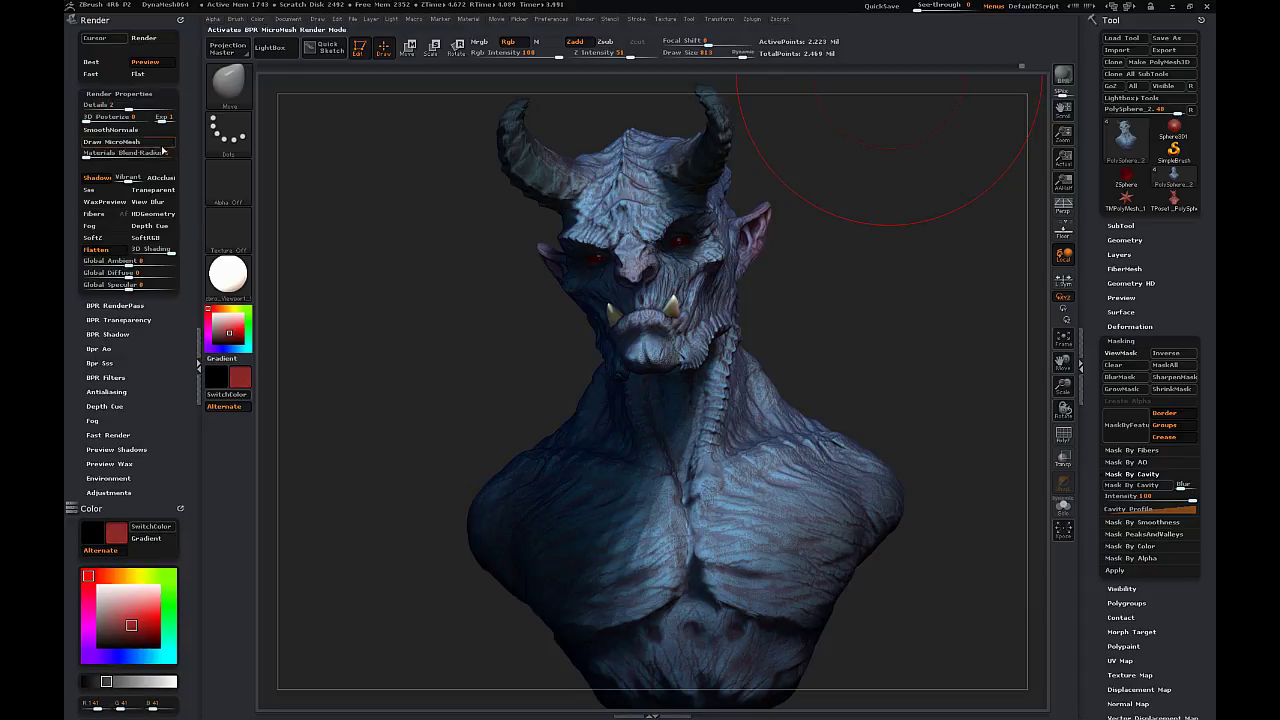
- Set the BPR shadow angle to 5.9937 and its blur to 0, and render the bust to check the shadows
click(108, 334)
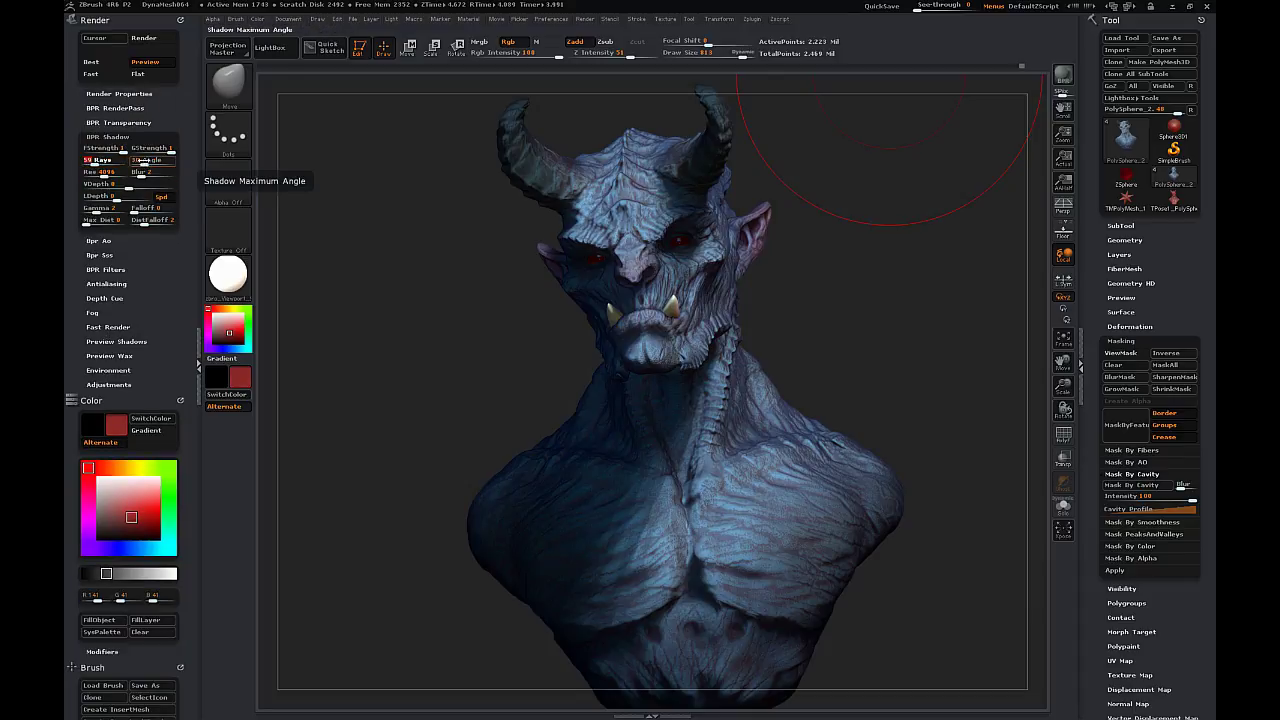
click(1063, 76)
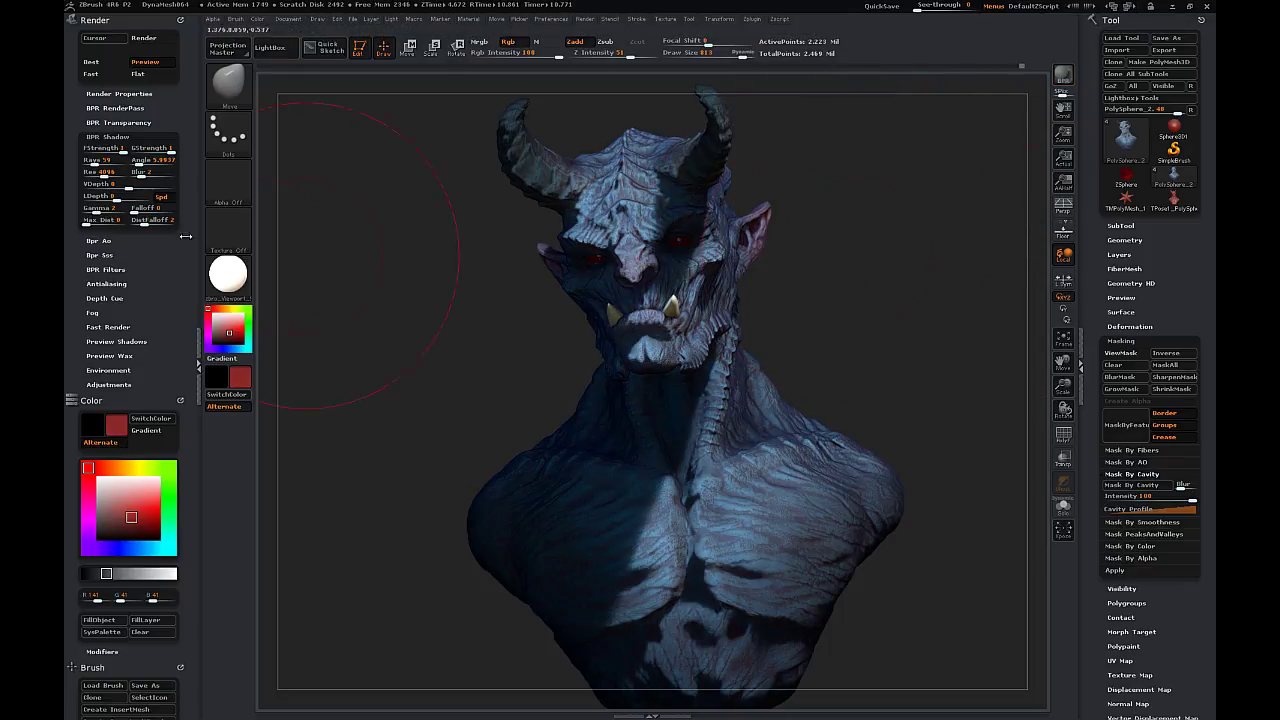
drag(142, 174, 128, 174)
click(1063, 76)
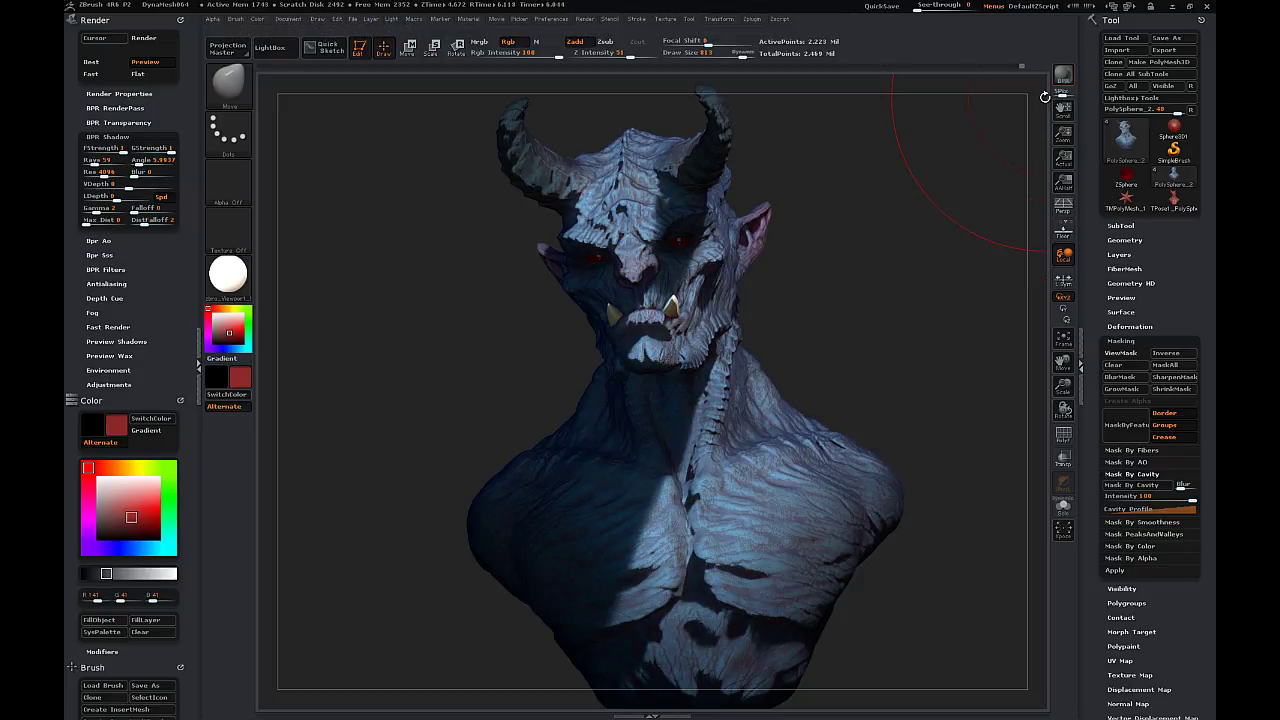
- Set the BPR shadow angle to 0 and render the bust again
mouse_move(779, 220)
mouse_down()
mouse_move(700, 232)
mouse_move(779, 220)
mouse_up()
drag(134, 174, 130, 162)
click(1063, 76)
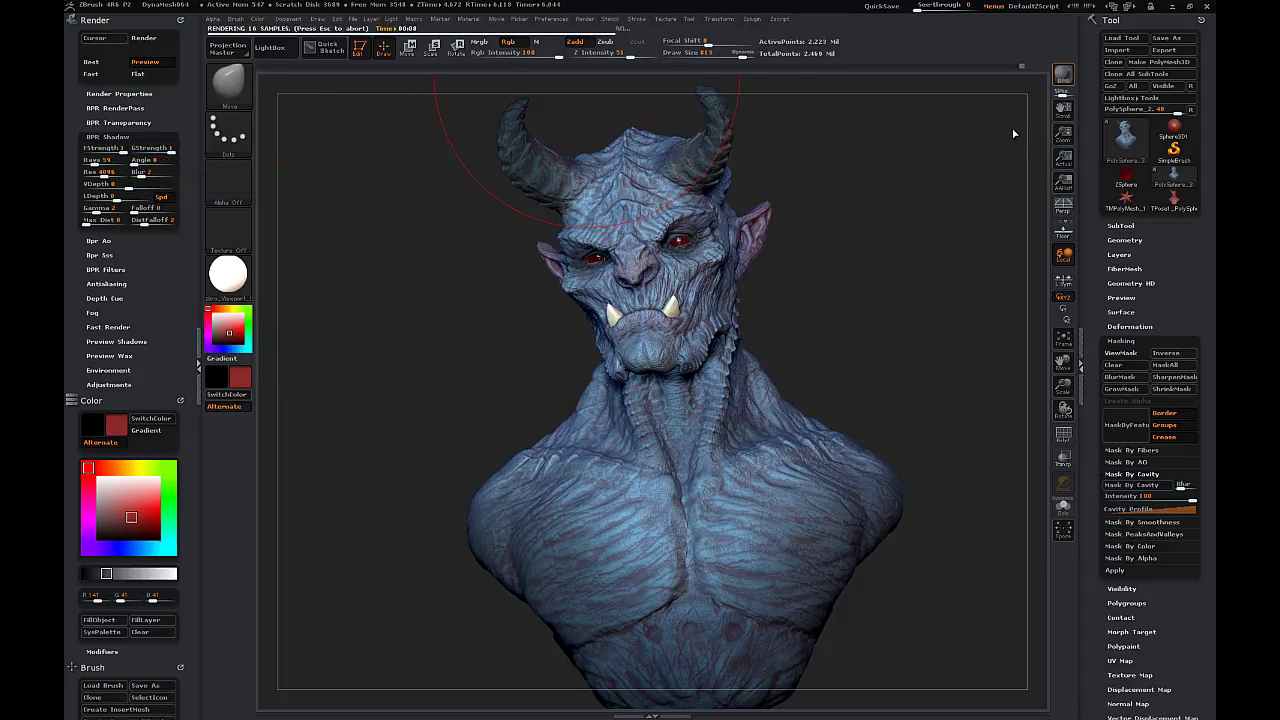
- Frame the bust from the front, turn on perspective and adjust its angle of view
drag(866, 210, 878, 258)
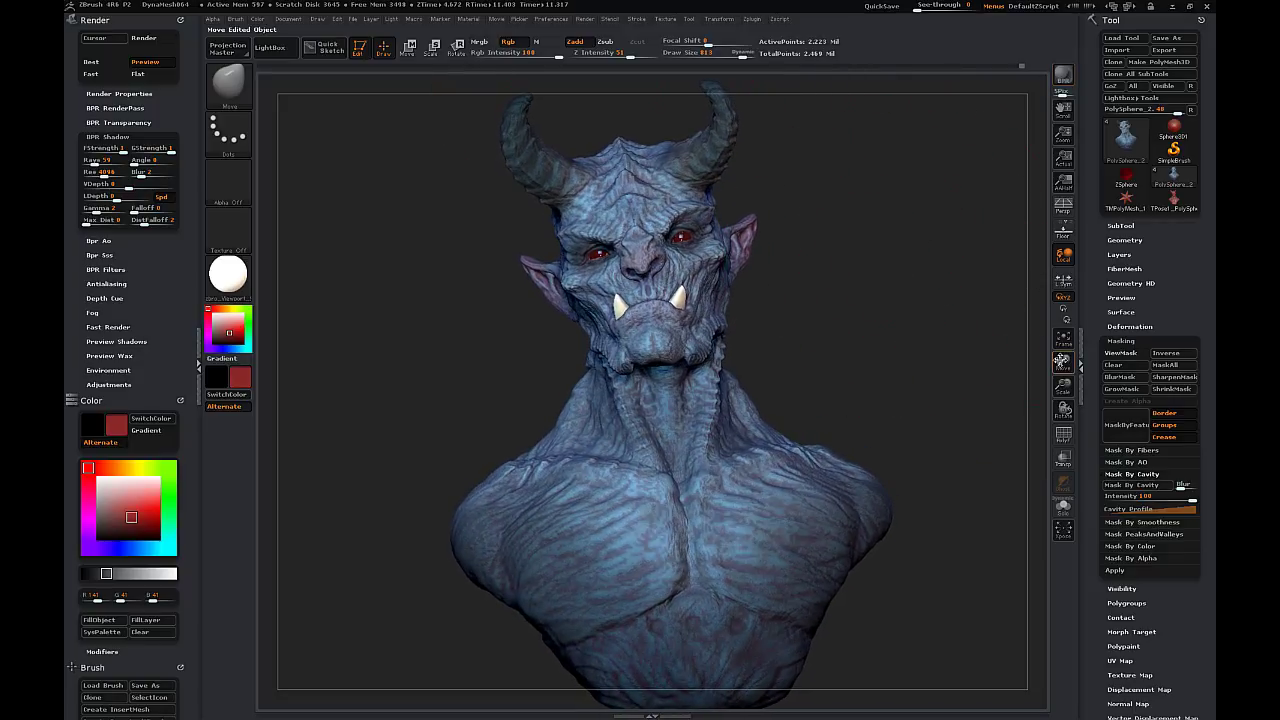
drag(1063, 364, 1063, 391)
drag(1063, 364, 1064, 390)
drag(1064, 362, 1067, 312)
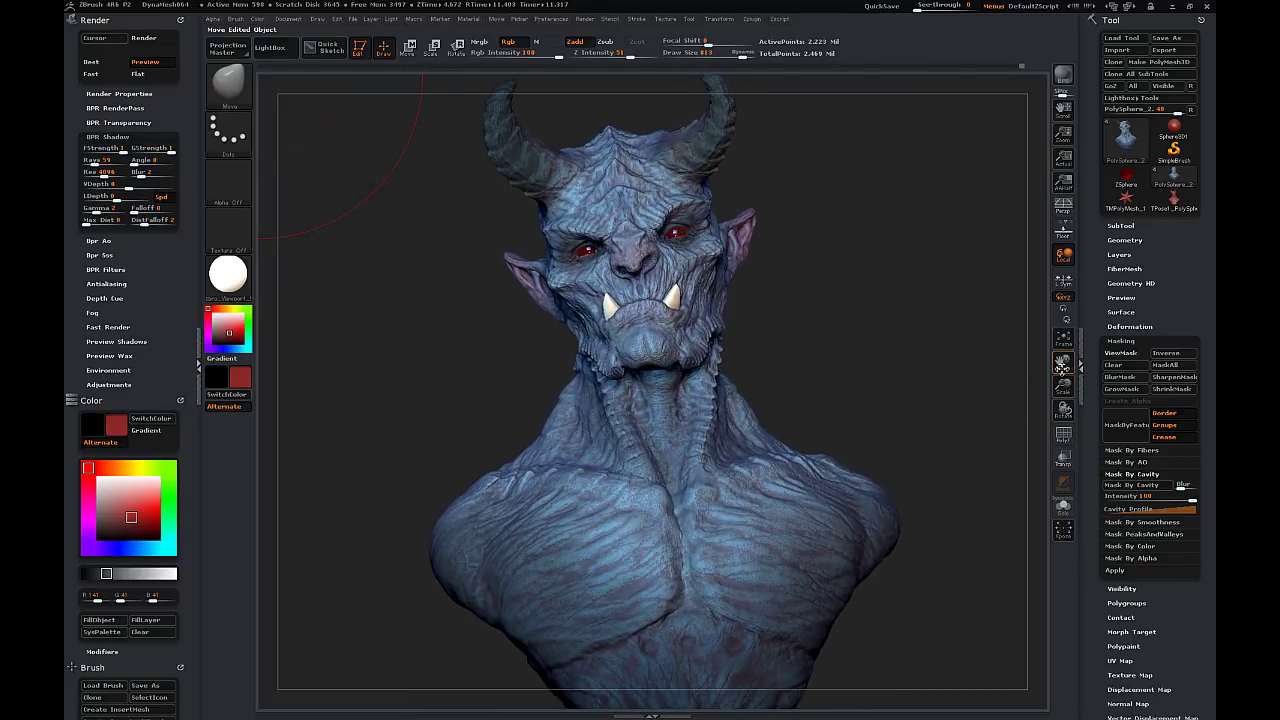
drag(1063, 387, 1063, 375)
click(1064, 214)
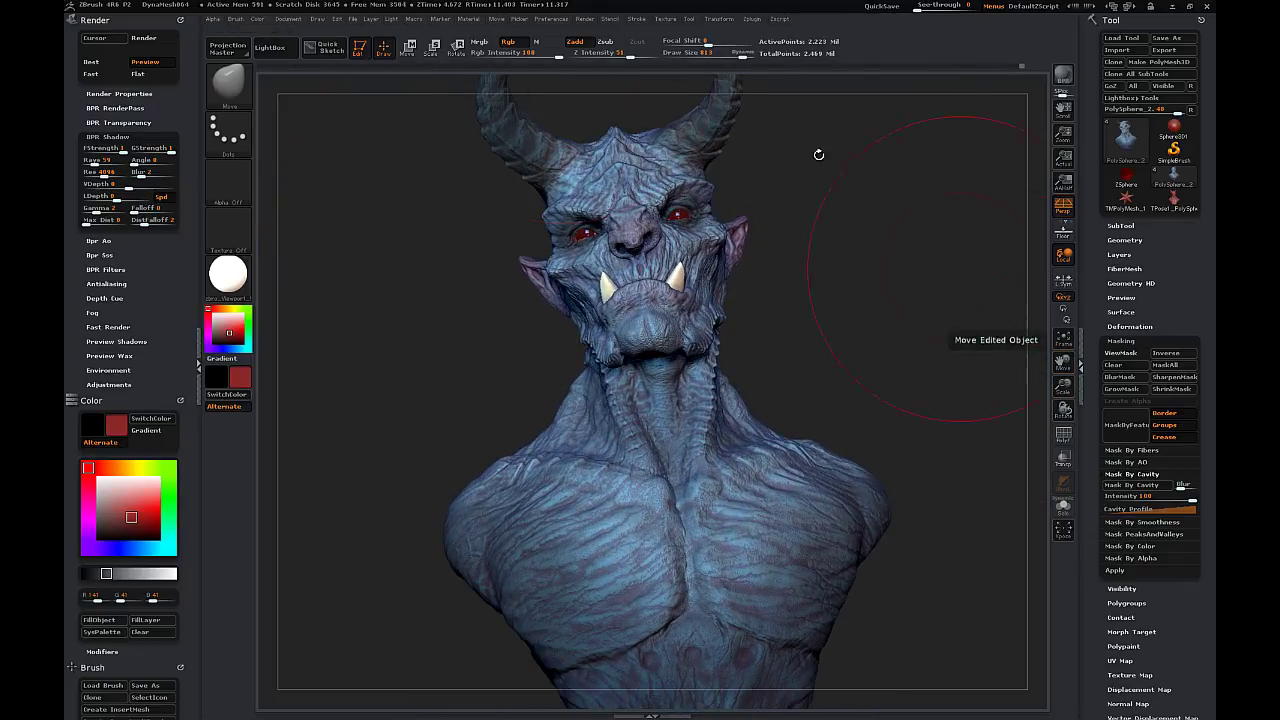
click(300, 19)
mouse_move(317, 20)
drag(373, 270, 363, 270)
mouse_move(1063, 388)
mouse_down()
mouse_move(1065, 370)
mouse_move(1065, 385)
mouse_up()
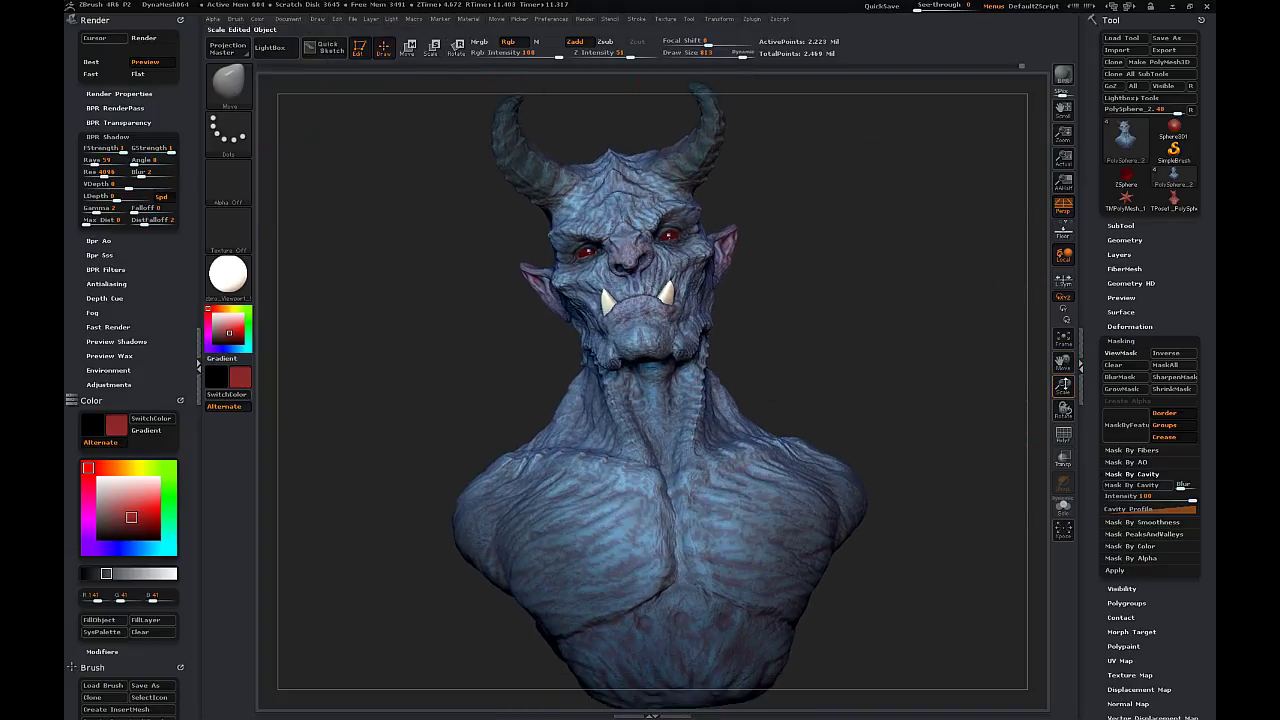
- Orient the bust in a slightly turned view seen from higher up and open the ZAppLink Properties for stored views
mouse_move(968, 400)
mouse_down()
mouse_move(1035, 402)
mouse_move(986, 399)
mouse_up()
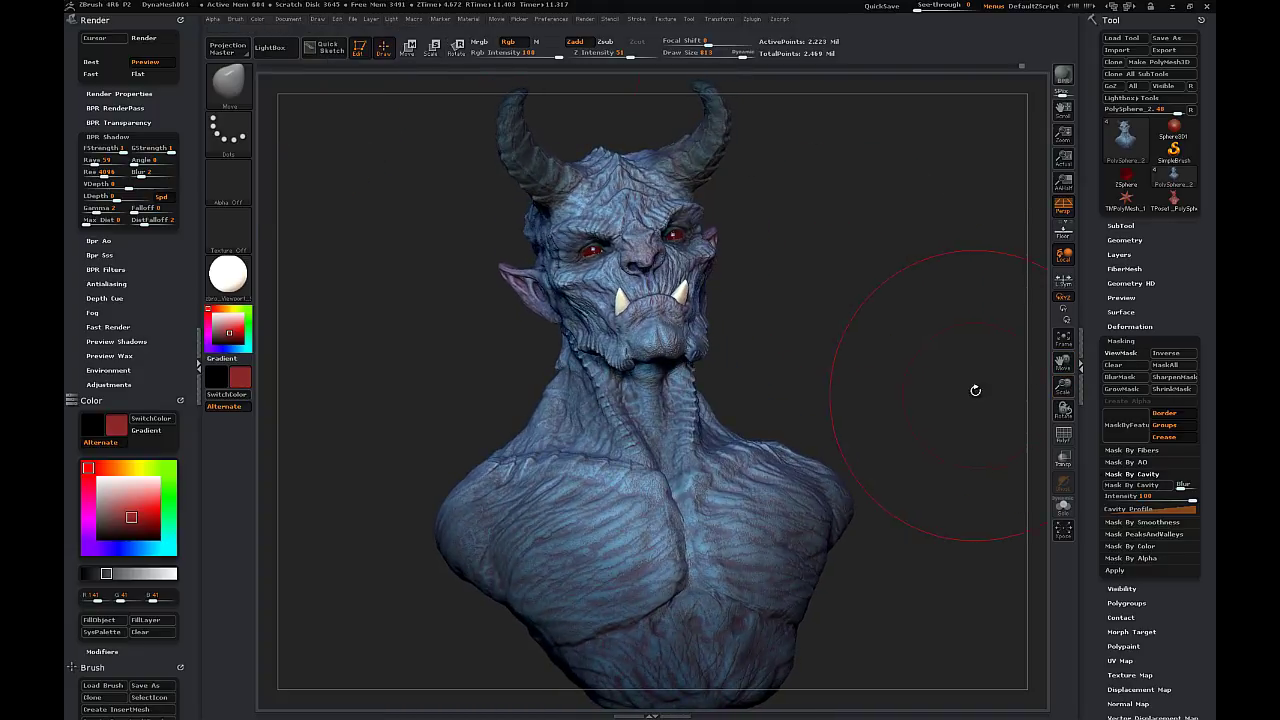
mouse_move(965, 335)
mouse_down()
mouse_move(943, 337)
mouse_move(970, 336)
mouse_up()
drag(1062, 363, 1060, 389)
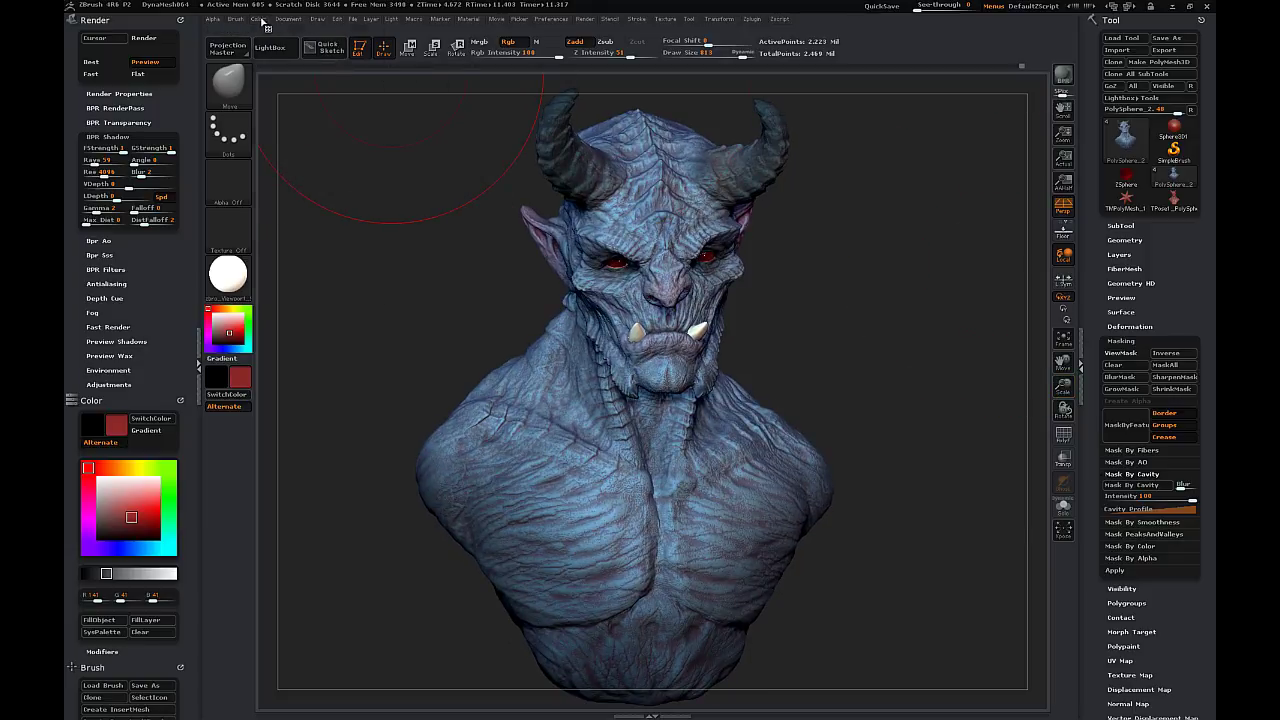
mouse_move(287, 20)
click(332, 382)
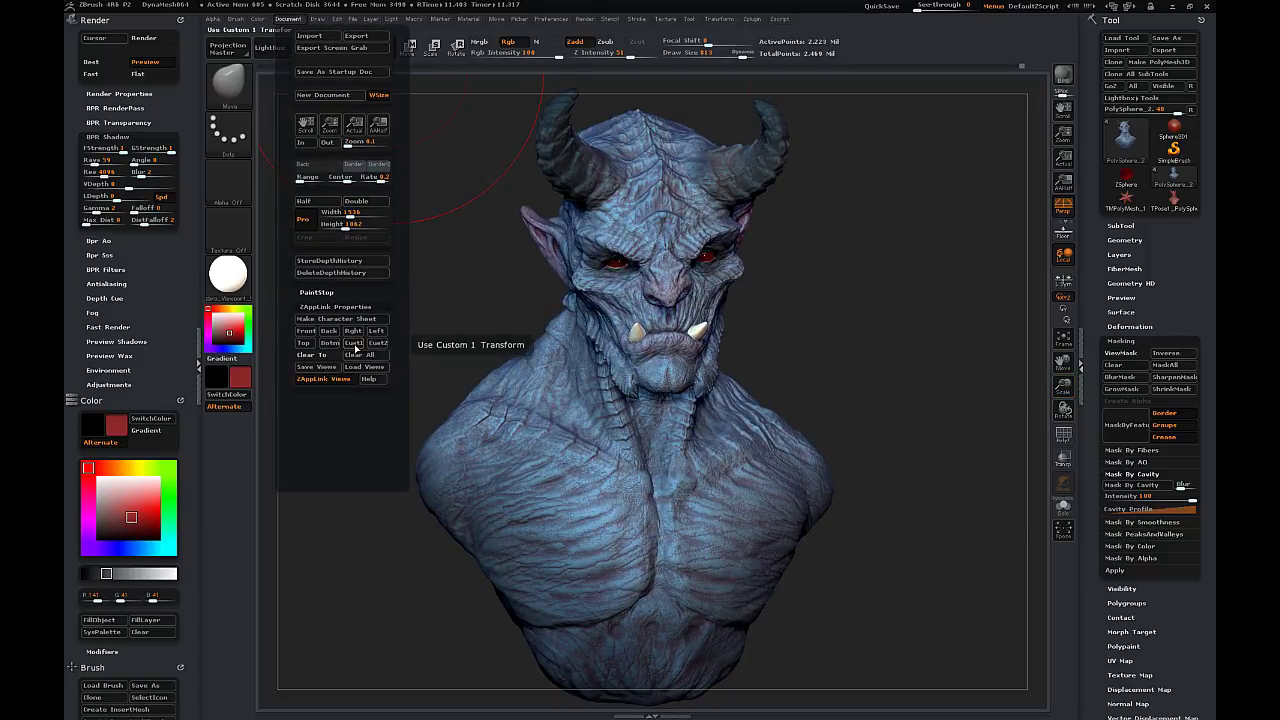
- From the stored Custom 1 view, set the BPR shadow angle to 17 and render the bust
click(354, 345)
drag(945, 306, 840, 306)
mouse_move(289, 20)
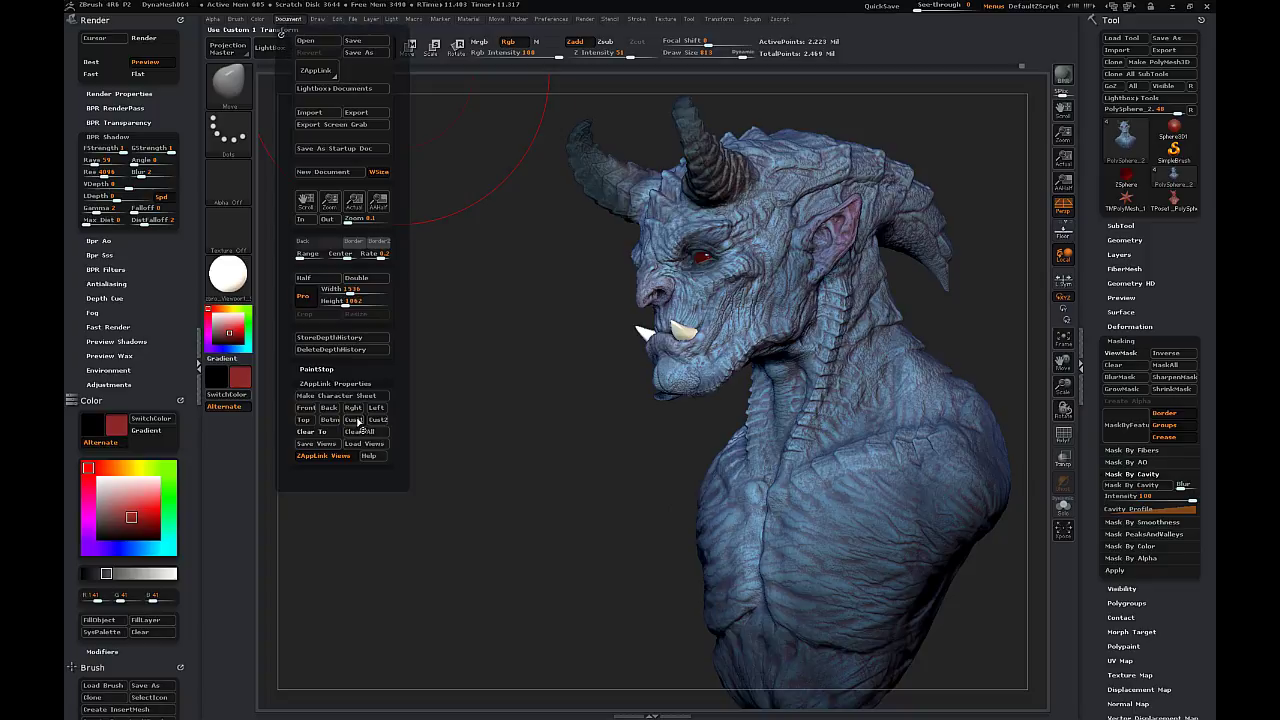
click(354, 421)
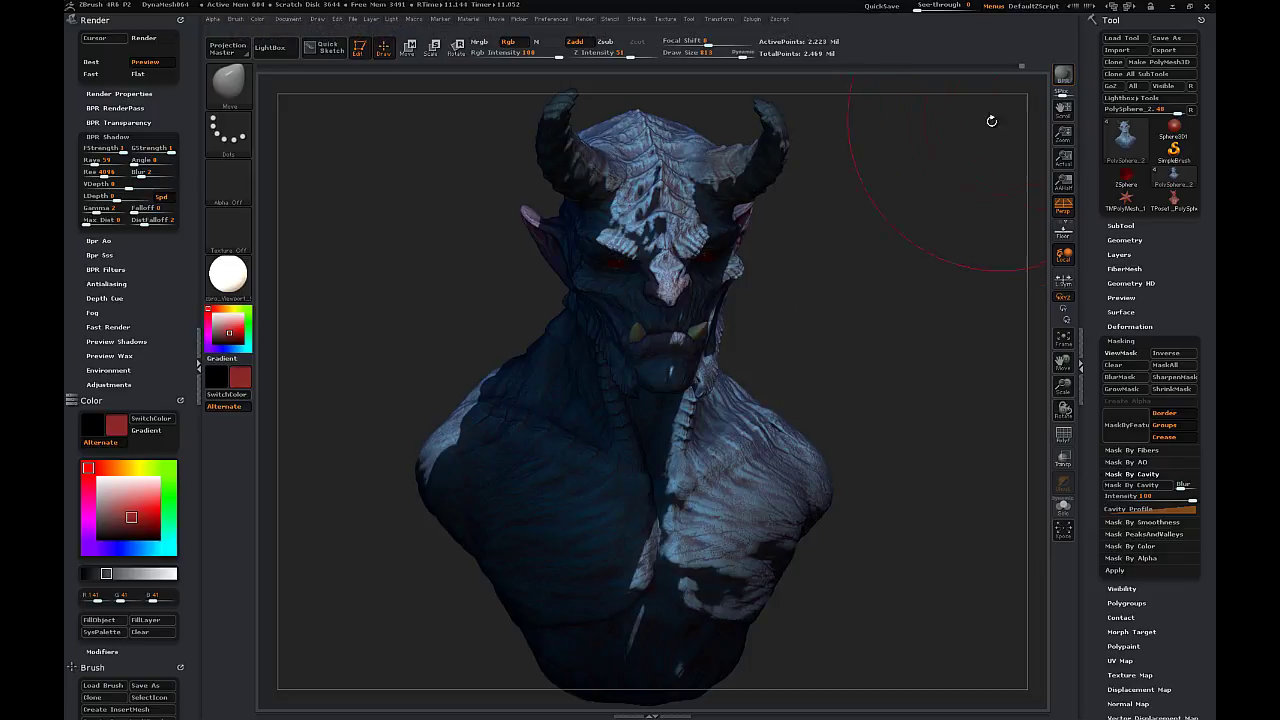
click(141, 161)
click(1062, 78)
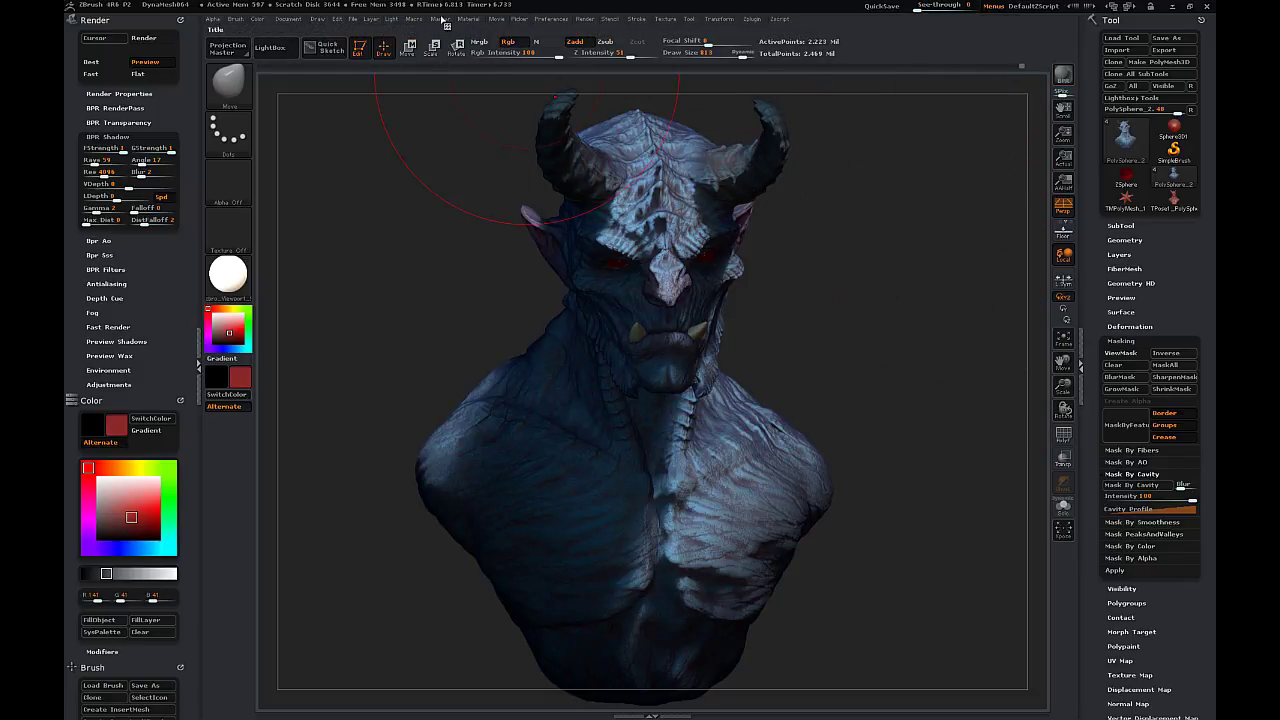
- Adjust the light direction so the shadows fall differently across the bust's face and chest
click(391, 19)
click(433, 57)
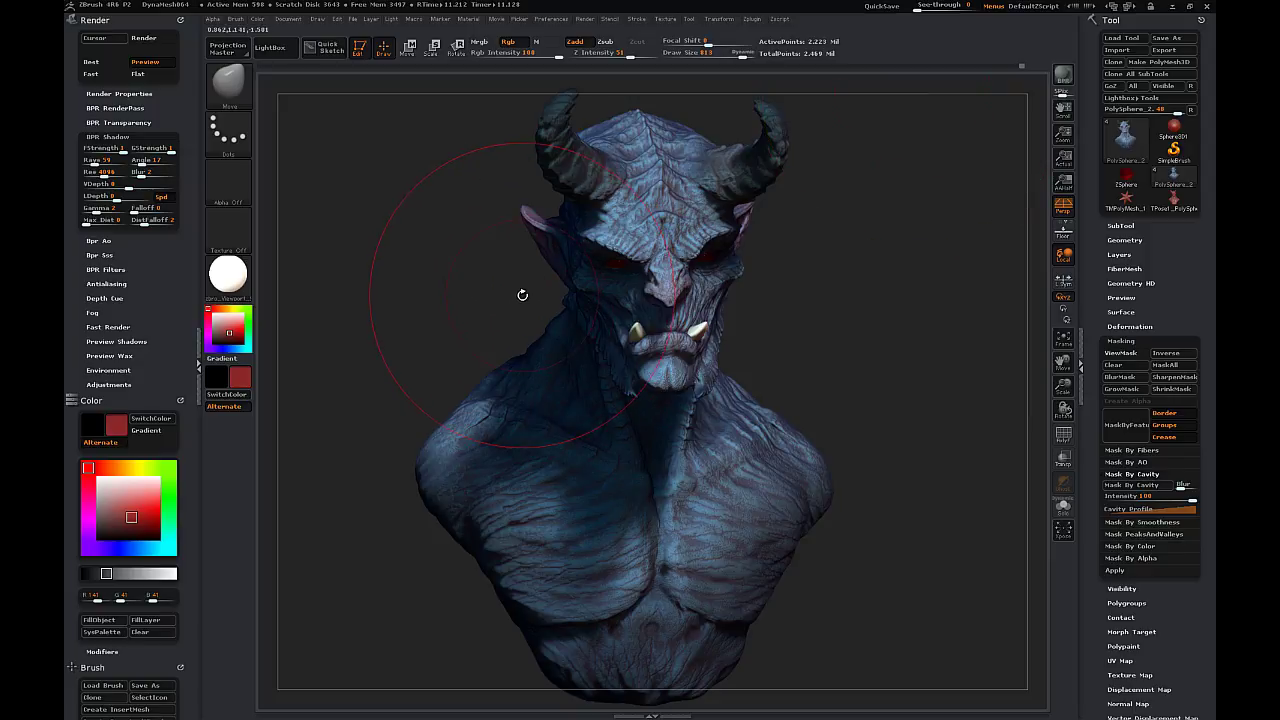
- Choose the Standard brush and make the eye subtool PM3D_Sphere3D1 active
drag(862, 306, 680, 310)
drag(1063, 386, 1063, 460)
click(229, 86)
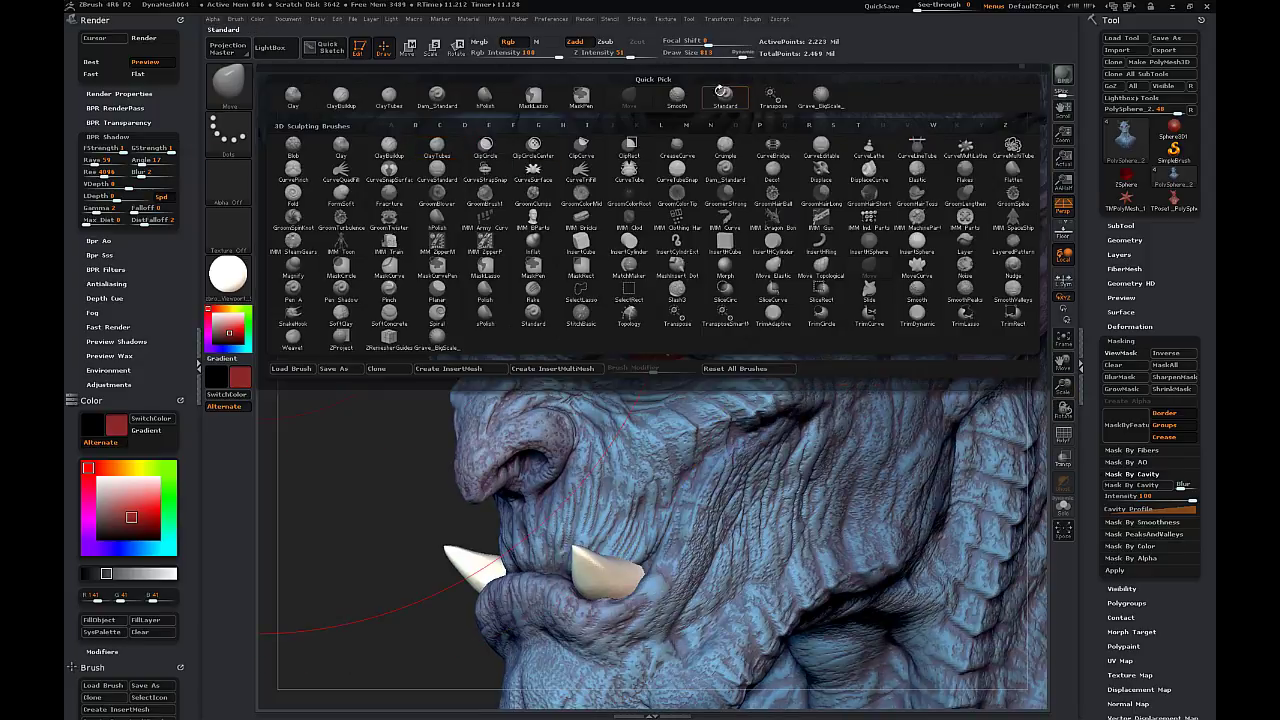
click(723, 93)
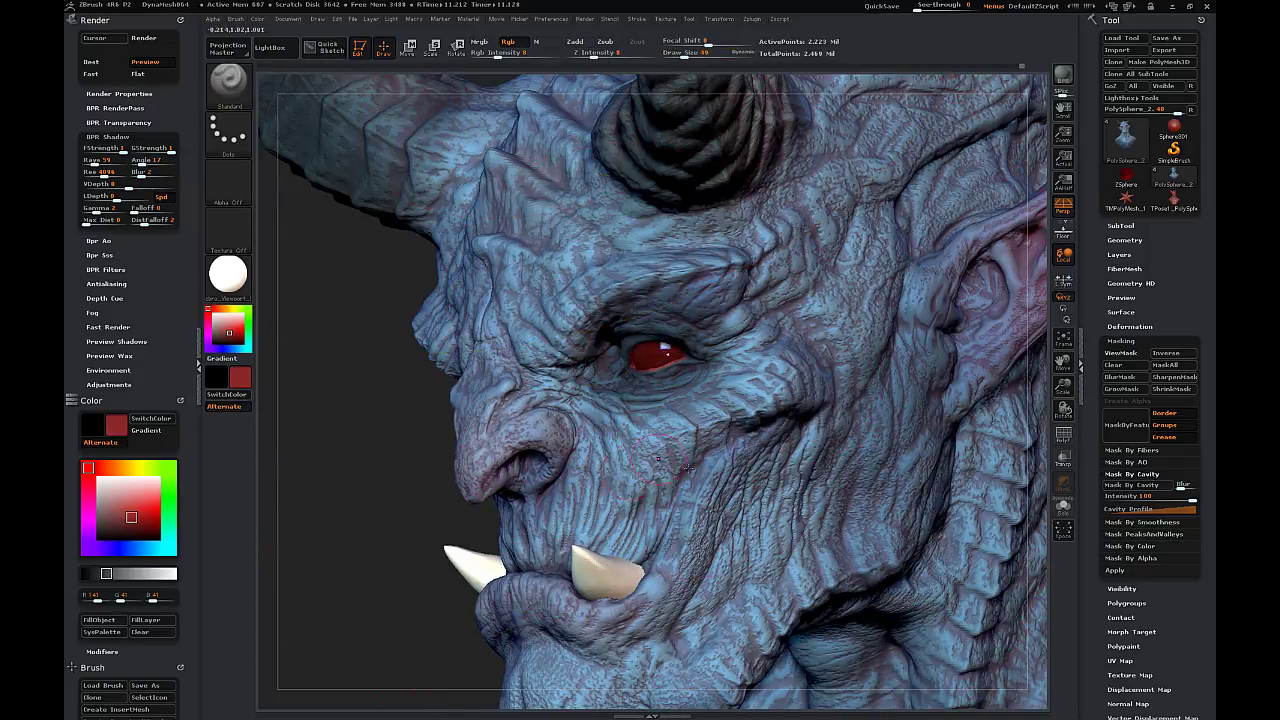
click(1120, 226)
click(1140, 323)
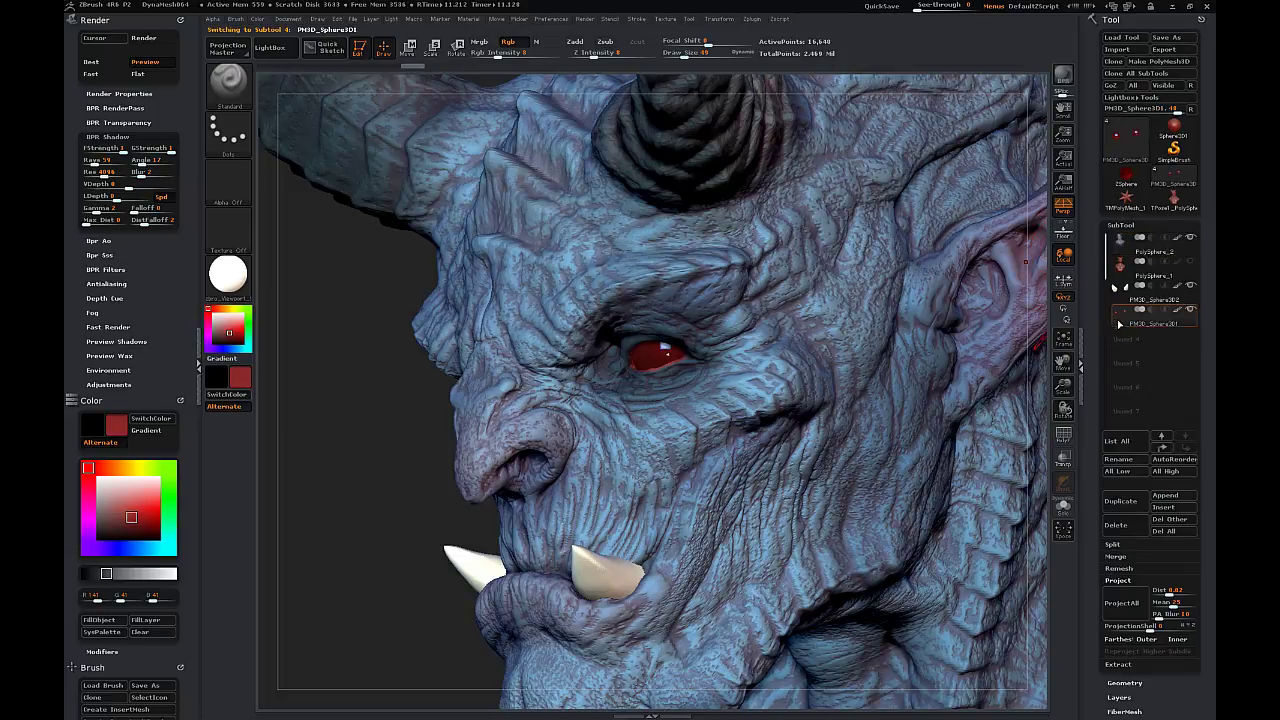
- Paint near-black pupils (R 10, G 10, B 10) on the red eyes, undoing the first dab and reducing the draw size to 27
click(99, 536)
drag(340, 450, 490, 465)
key(s)
click(642, 359)
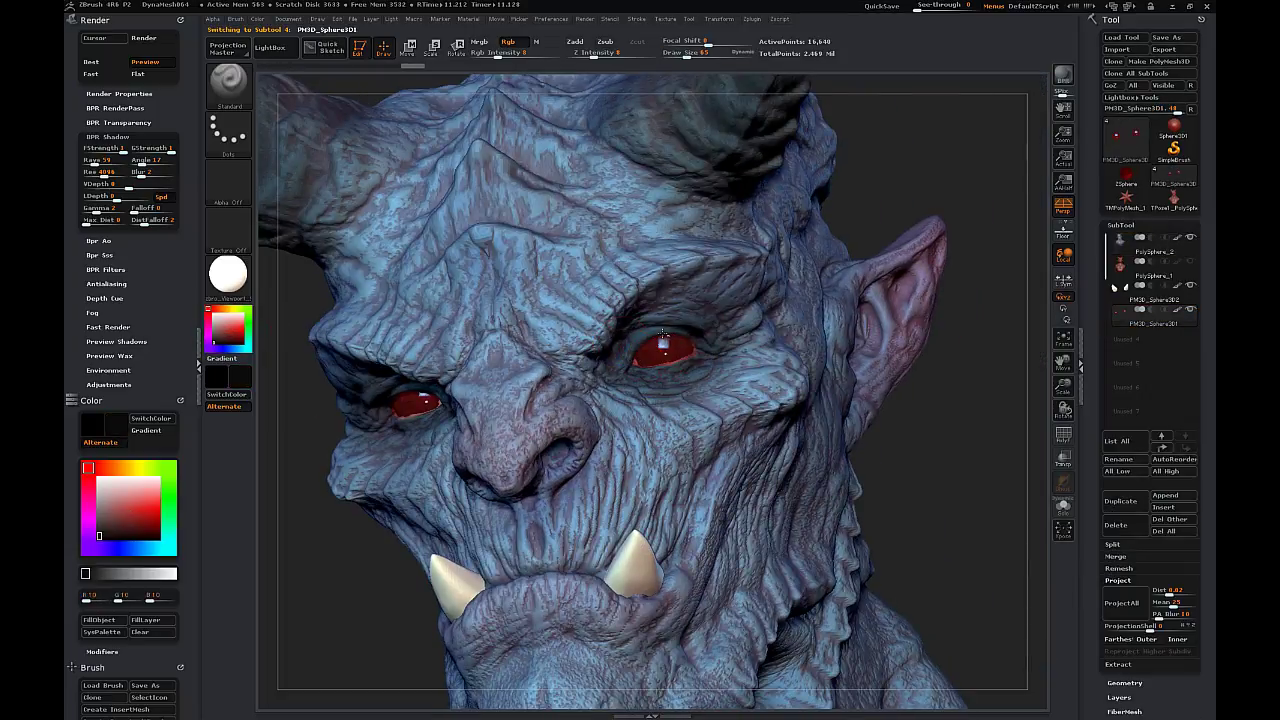
key(ctrl+z)
key(s)
click(649, 358)
drag(302, 384, 397, 389)
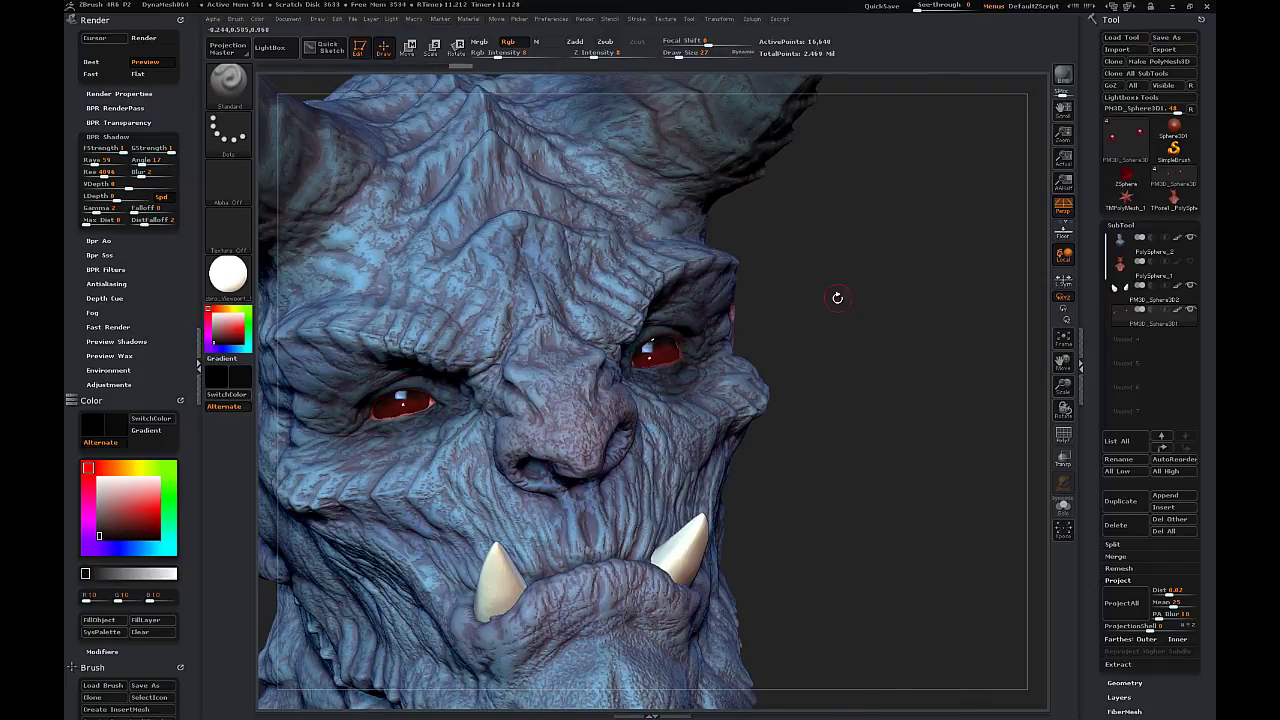
- Sample the eye colour and paint dark red around the pupils at draw size 43
drag(838, 298, 770, 305)
key(c)
key(s)
click(670, 353)
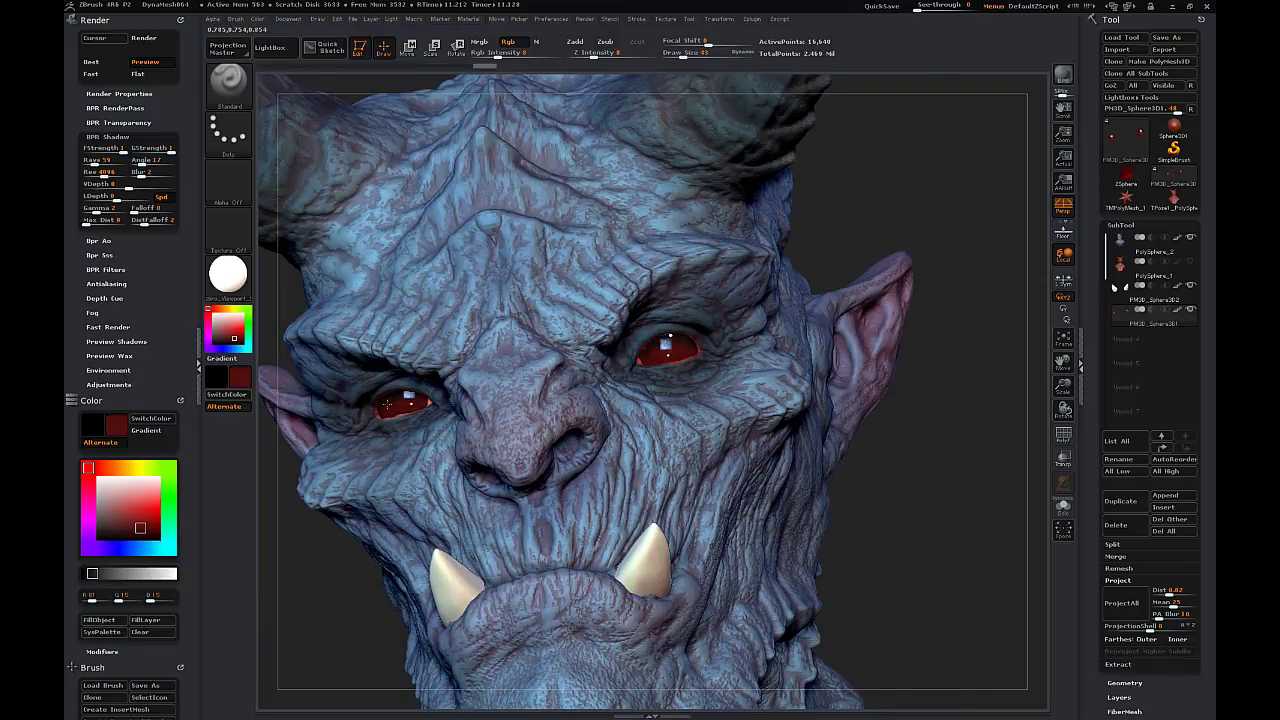
- Brighten the irises of both eyes with dabs of pure bright red and orange-red
drag(237, 322, 401, 403)
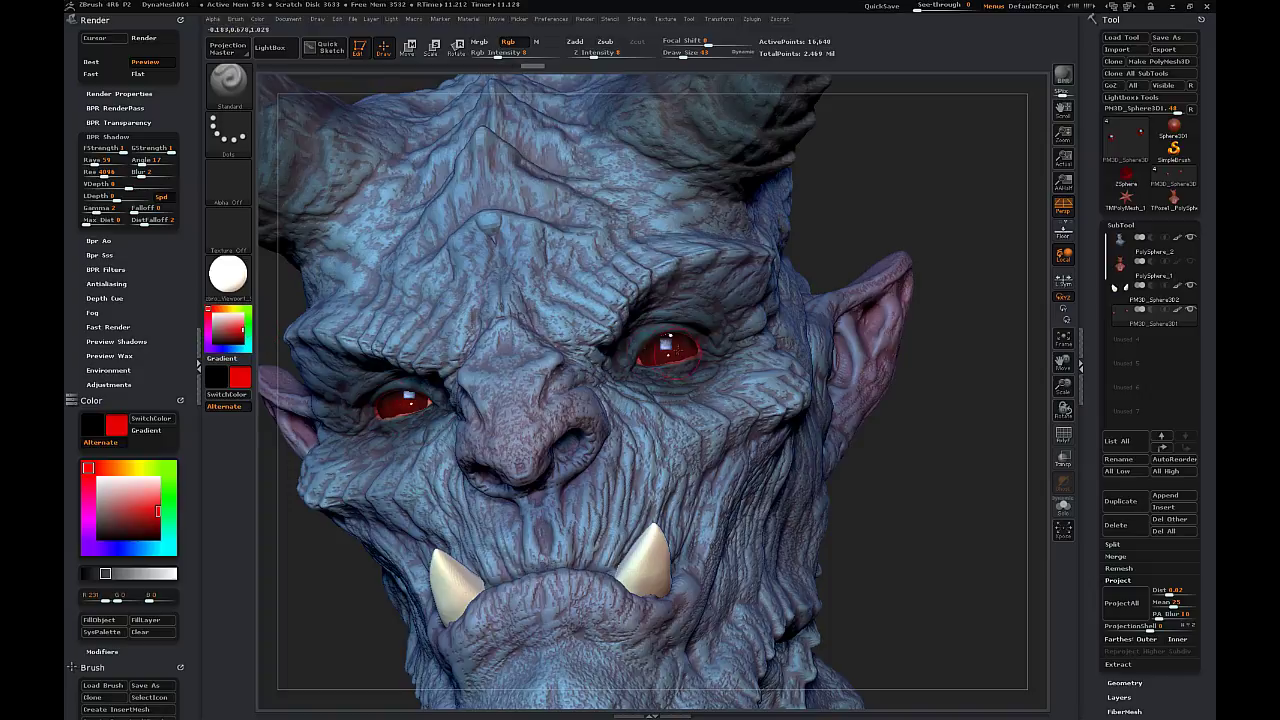
mouse_move(944, 185)
mouse_down()
mouse_move(962, 225)
mouse_move(980, 228)
mouse_up()
click(665, 350)
click(665, 350)
drag(905, 330, 900, 285)
click(215, 309)
drag(232, 322, 407, 405)
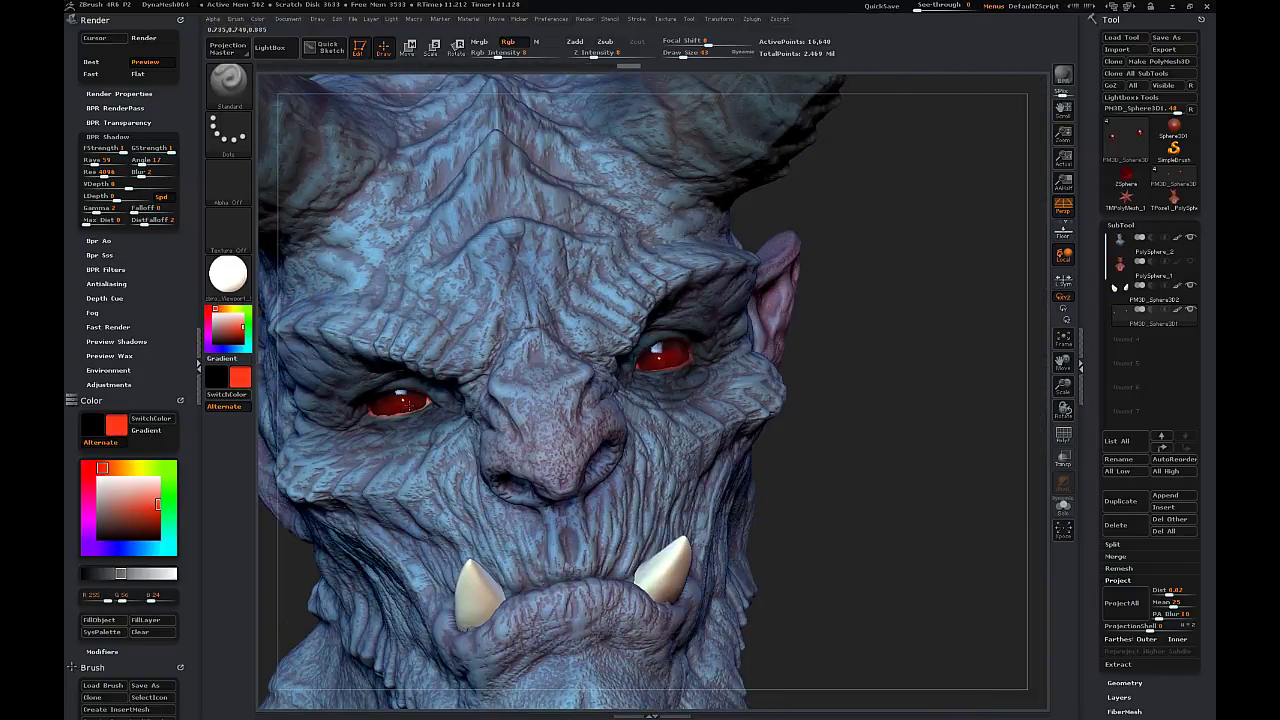
- Switch to the tusk subtool and paint the bases of both tusks orange-red
alt+click(665, 572)
drag(894, 463, 872, 390)
drag(612, 547, 641, 553)
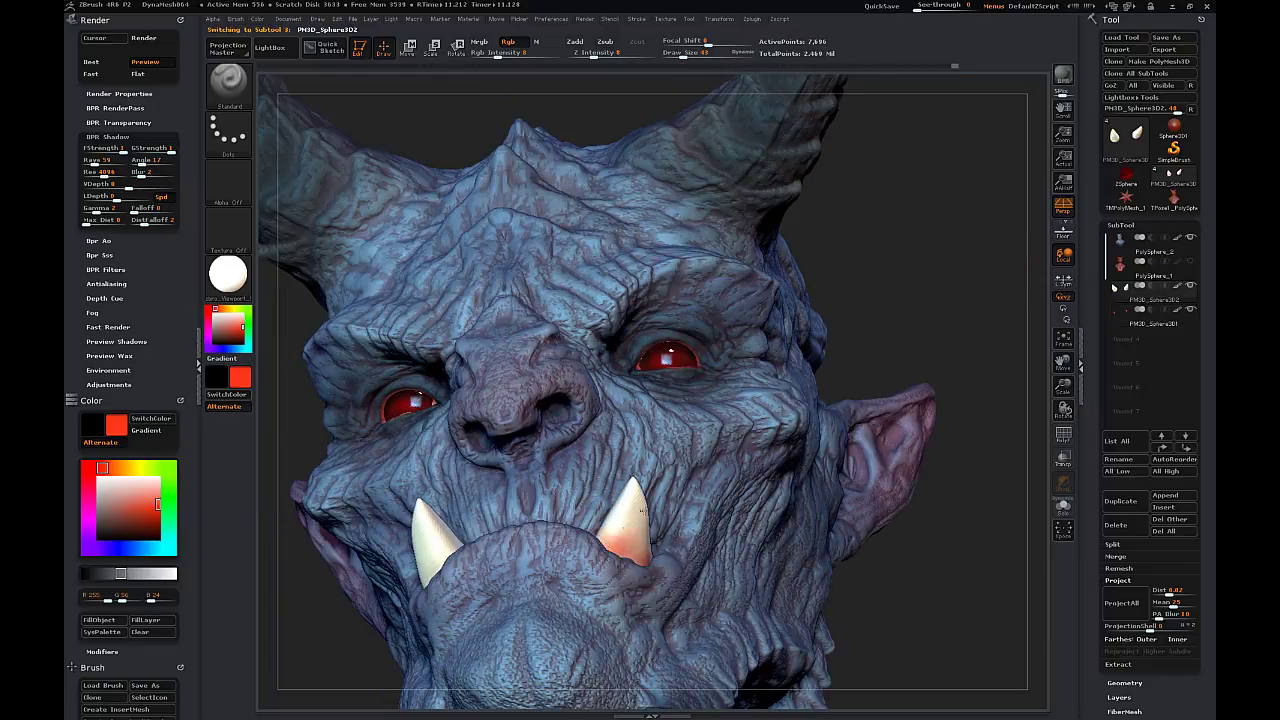
drag(453, 551, 428, 576)
- Shade the lower parts of both tusks with a dark yellowish brown using a larger brush
click(235, 335)
click(225, 309)
click(236, 339)
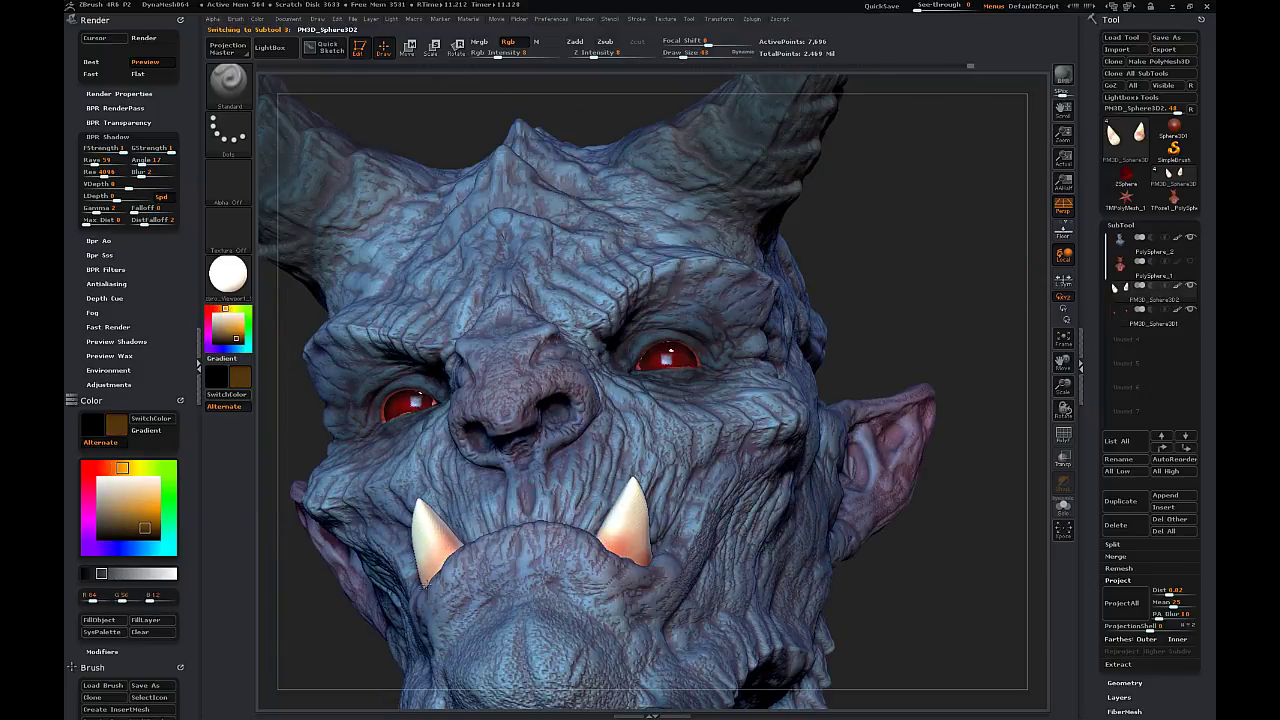
drag(970, 310, 850, 305)
mouse_move(568, 592)
mouse_down()
mouse_move(549, 567)
mouse_move(556, 575)
mouse_up()
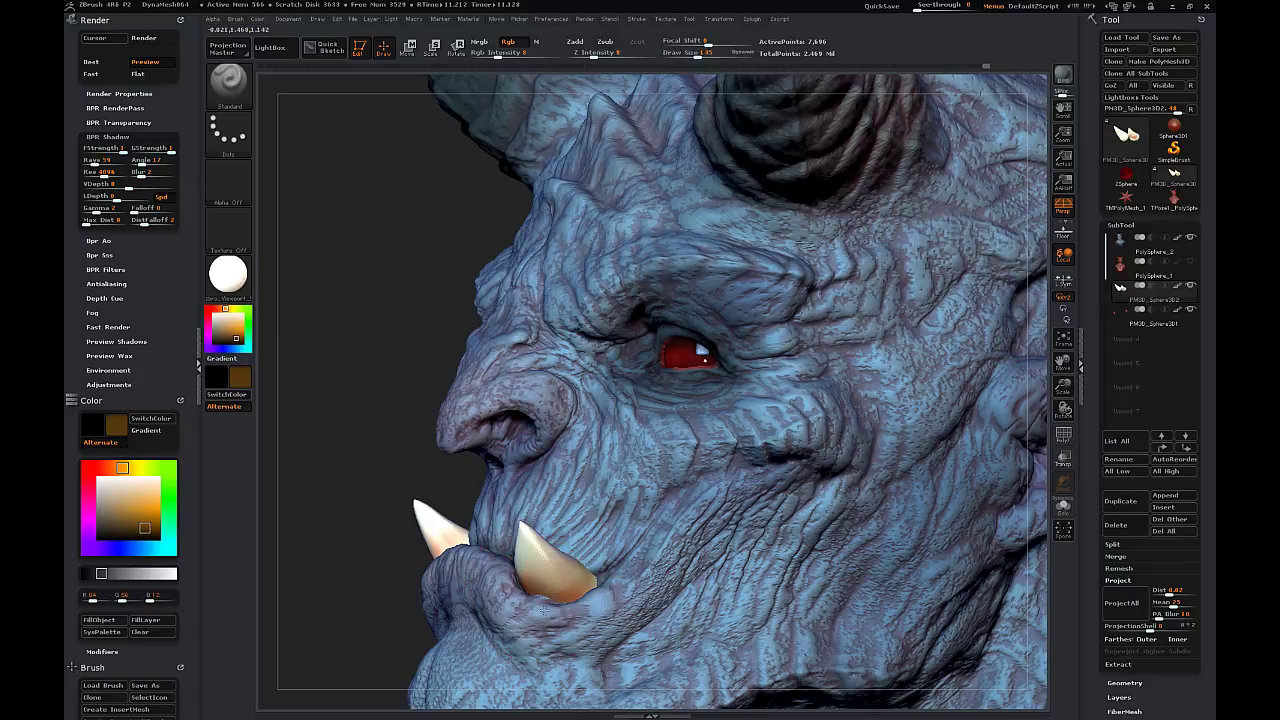
drag(306, 144, 430, 150)
drag(340, 562, 350, 535)
drag(868, 525, 1000, 530)
drag(318, 558, 298, 574)
drag(880, 455, 731, 449)
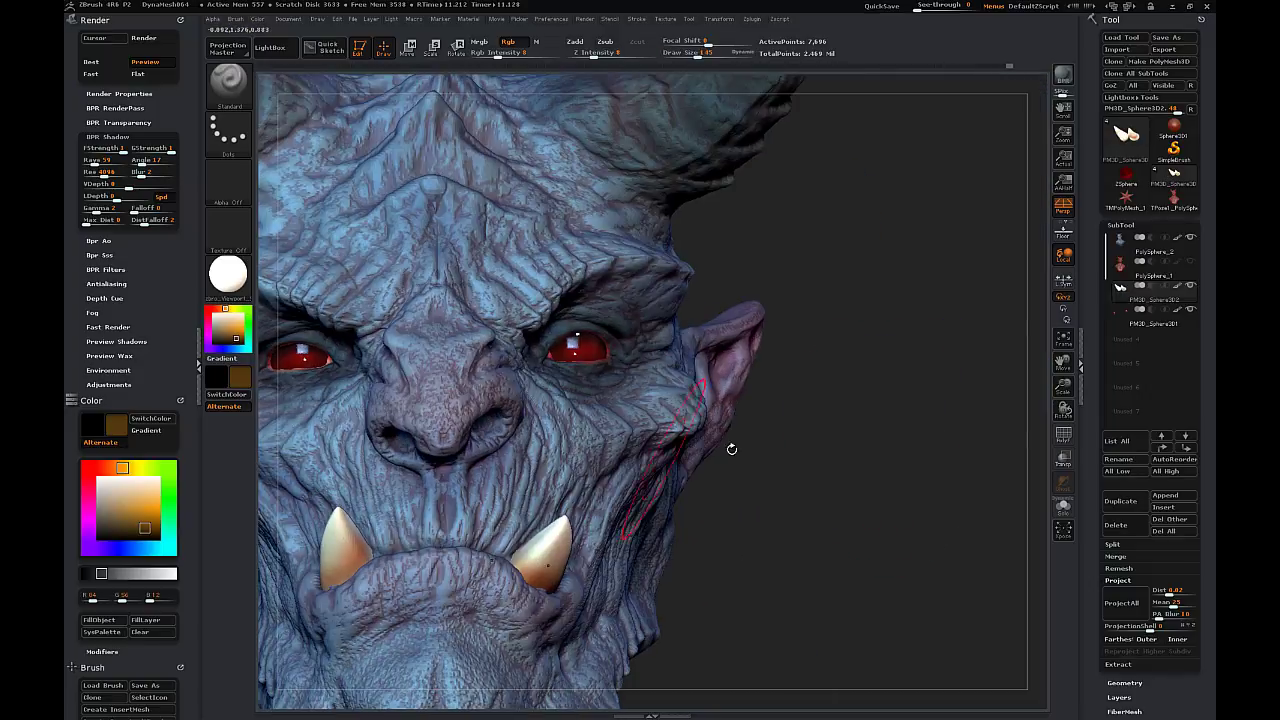
- Return the bust to the stored Custom 1 view
mouse_move(1063, 386)
mouse_down()
mouse_move(1040, 355)
mouse_move(1180, 300)
mouse_move(1040, 340)
mouse_up()
click(289, 20)
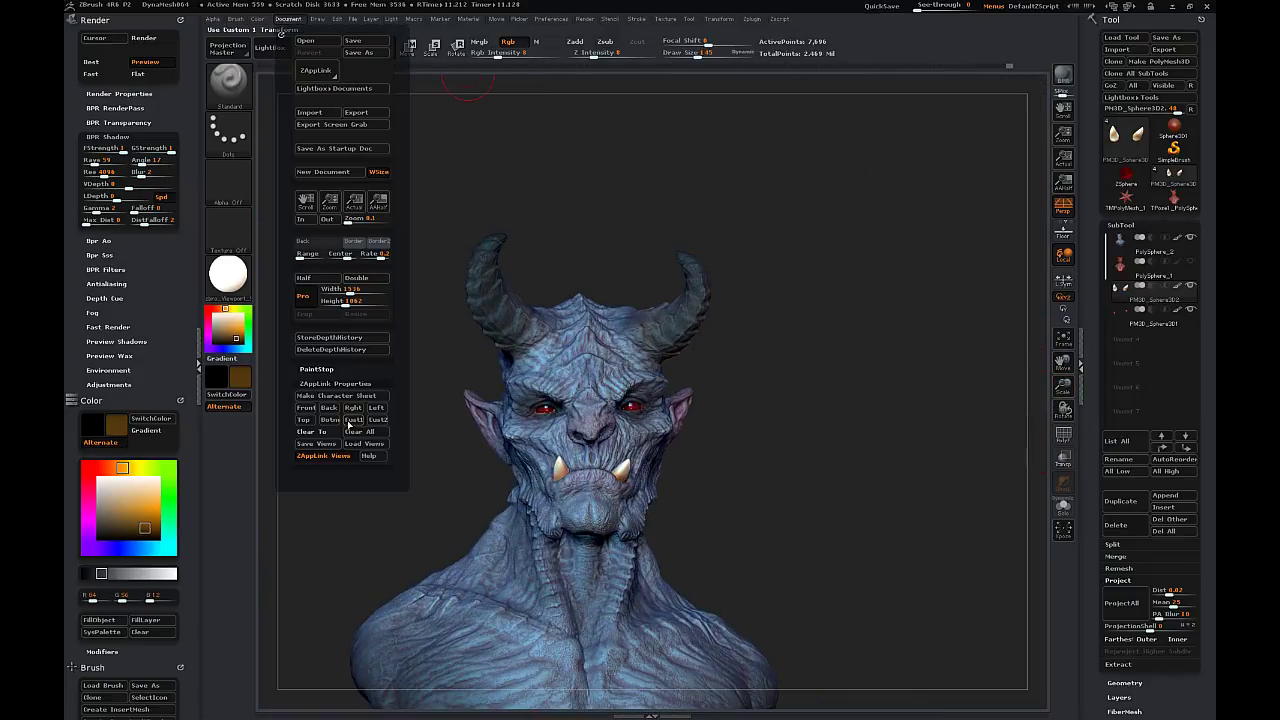
click(351, 424)
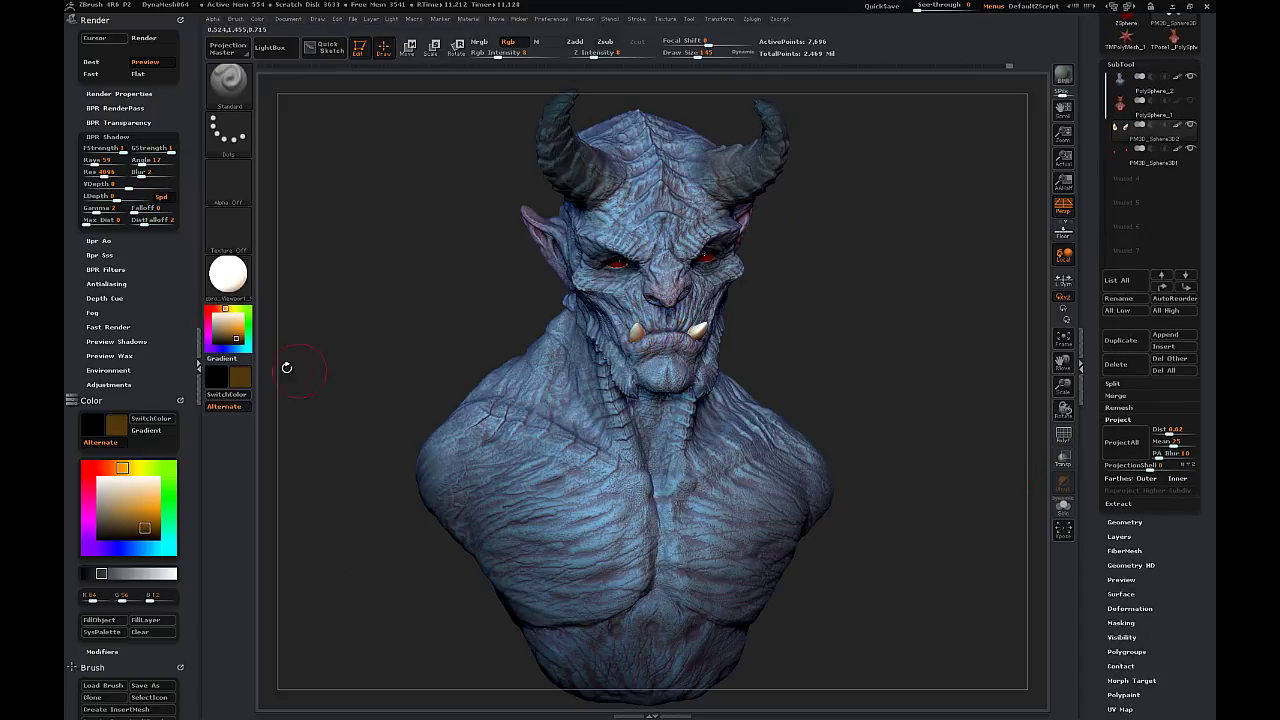
- Tint the tusks by repeatedly filling them with tan (R 140, G 114, B 72) at low RGB intensity
click(222, 331)
drag(190, 140, 188, 84)
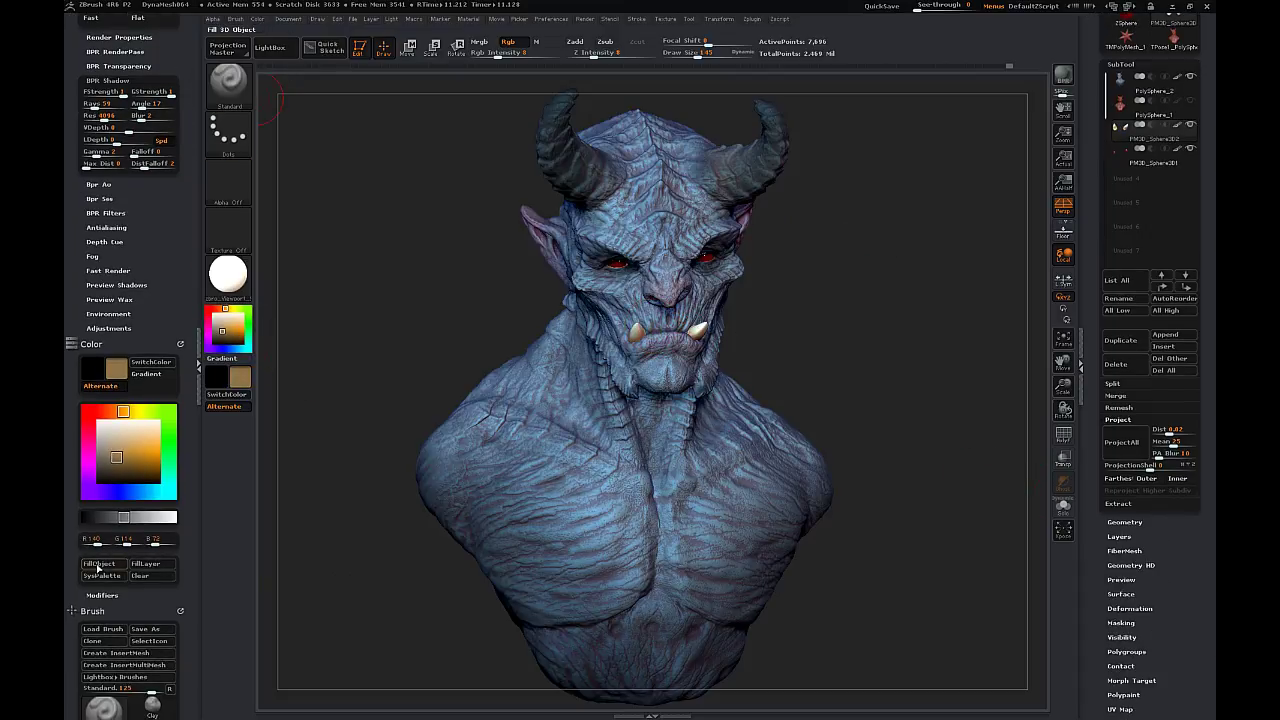
click(98, 567)
click(98, 567)
click(98, 567)
- Tint the tusks with two fills of dark blue (R 21, G 36, B 60)
click(127, 473)
click(150, 492)
click(106, 567)
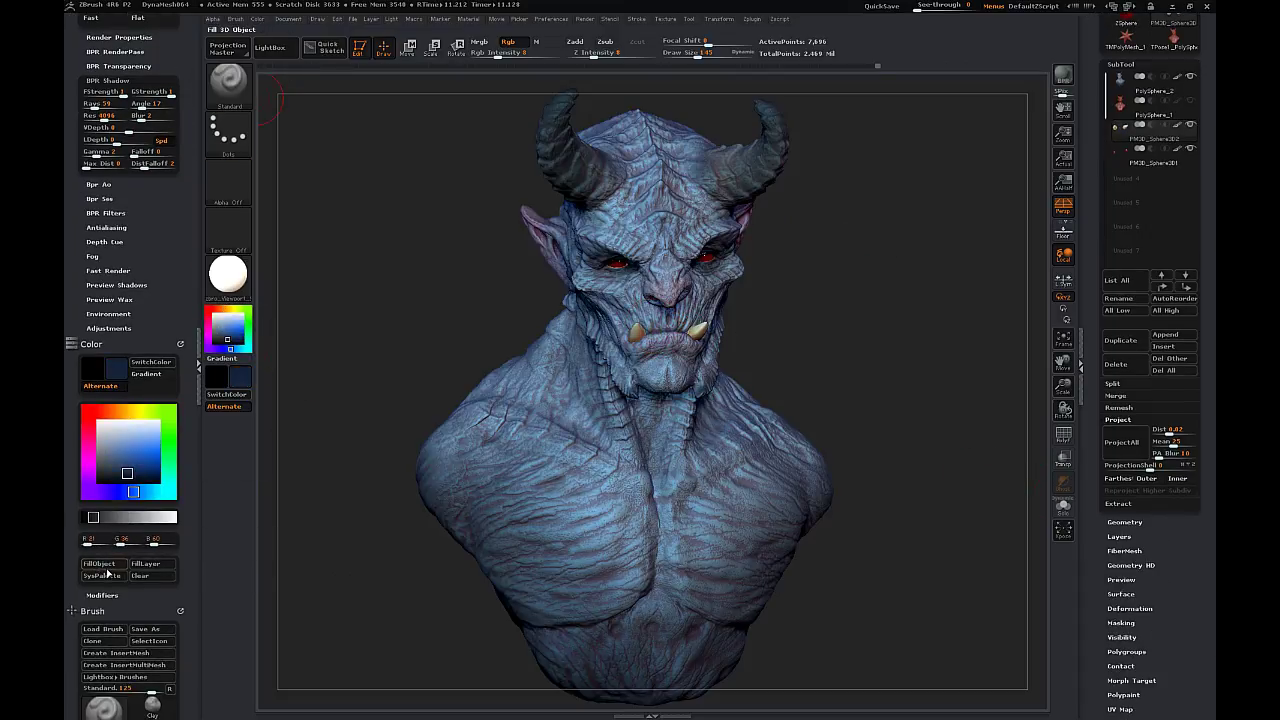
click(106, 567)
- Tint the tusks with a fill of green (R 21, G 203, B 108)
click(168, 462)
drag(144, 460, 148, 455)
click(108, 565)
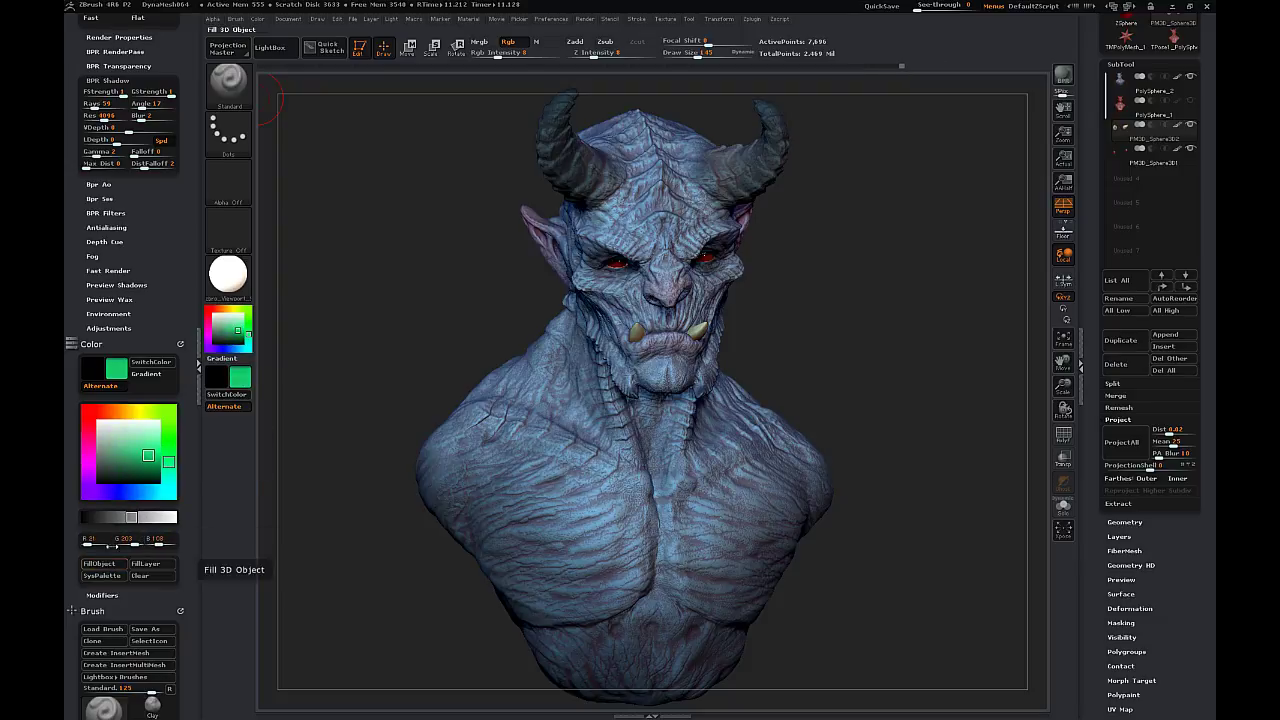
- Tint the tusks with a fill of pale yellow-green (R 194, G 203, B 126)
drag(272, 320, 337, 286)
click(144, 411)
click(123, 442)
click(115, 566)
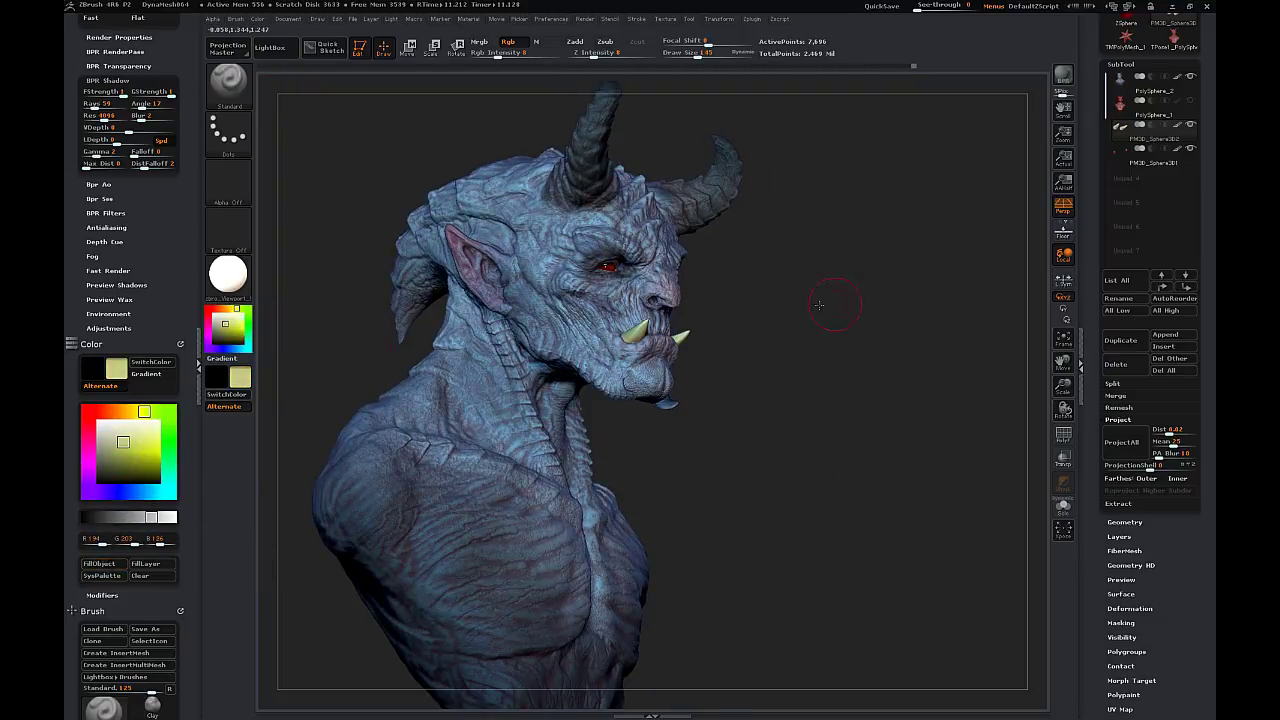
- Make a BPR render of the coloured bust from the stored Custom 1 view
drag(834, 300, 900, 281)
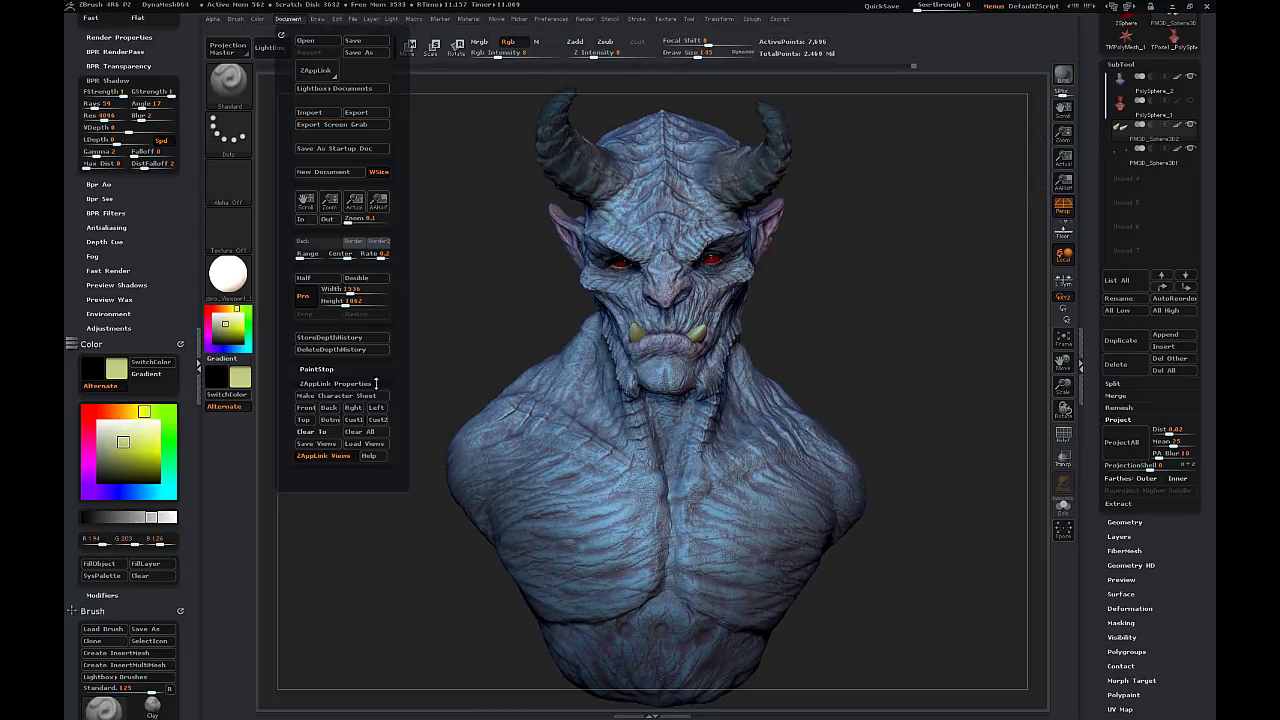
key(shift+r)
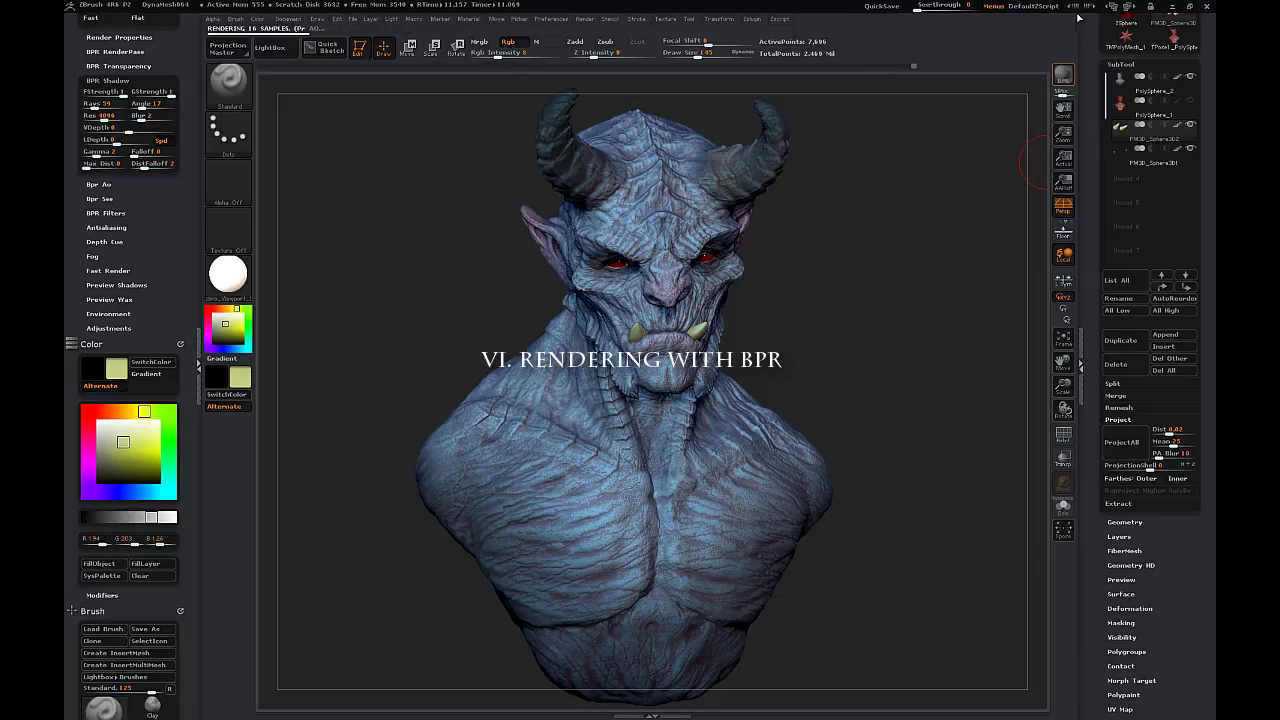
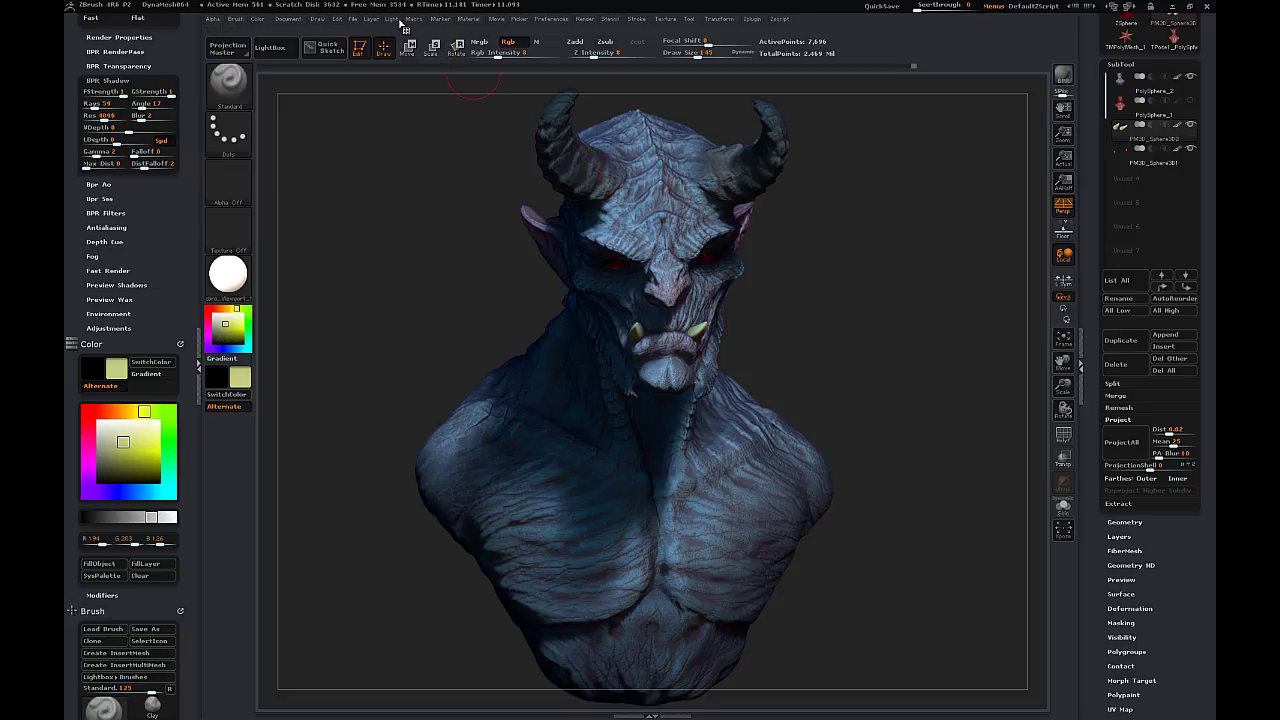
- Start exporting the Shaded BPR pass and create and open a timelapse_Demon folder on the Desktop for it
drag(162, 244, 168, 294)
click(150, 92)
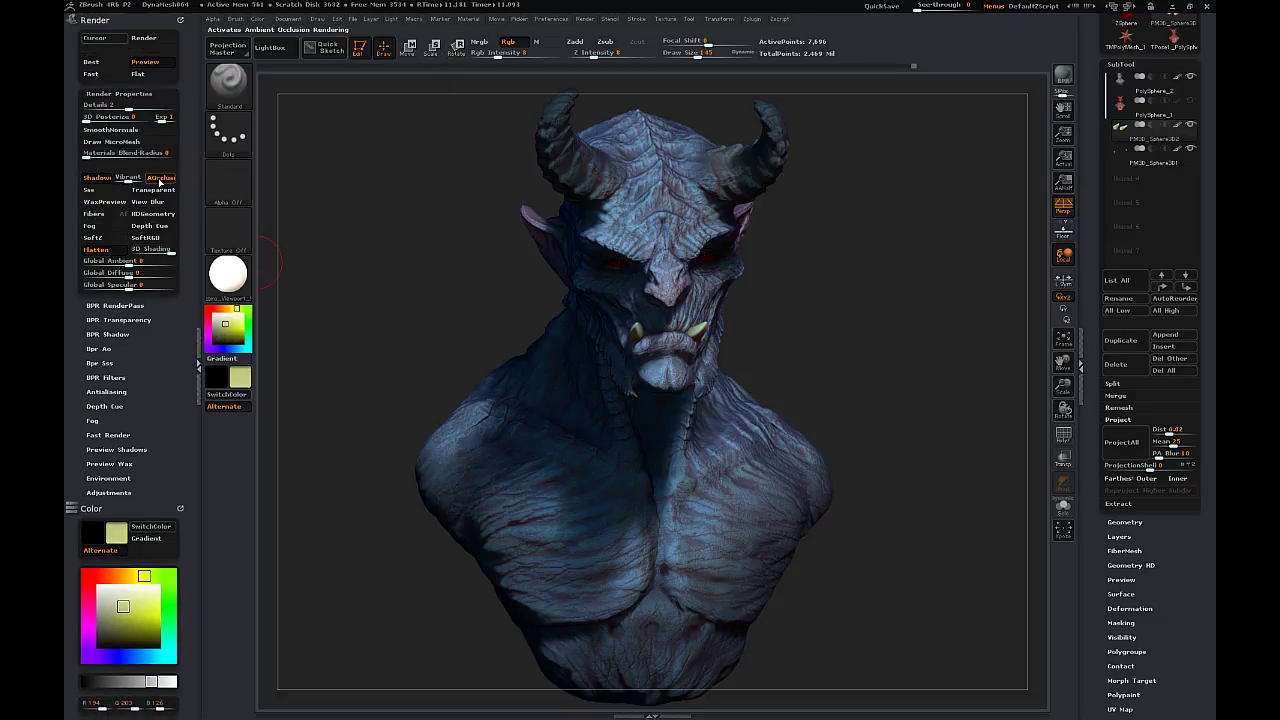
click(118, 305)
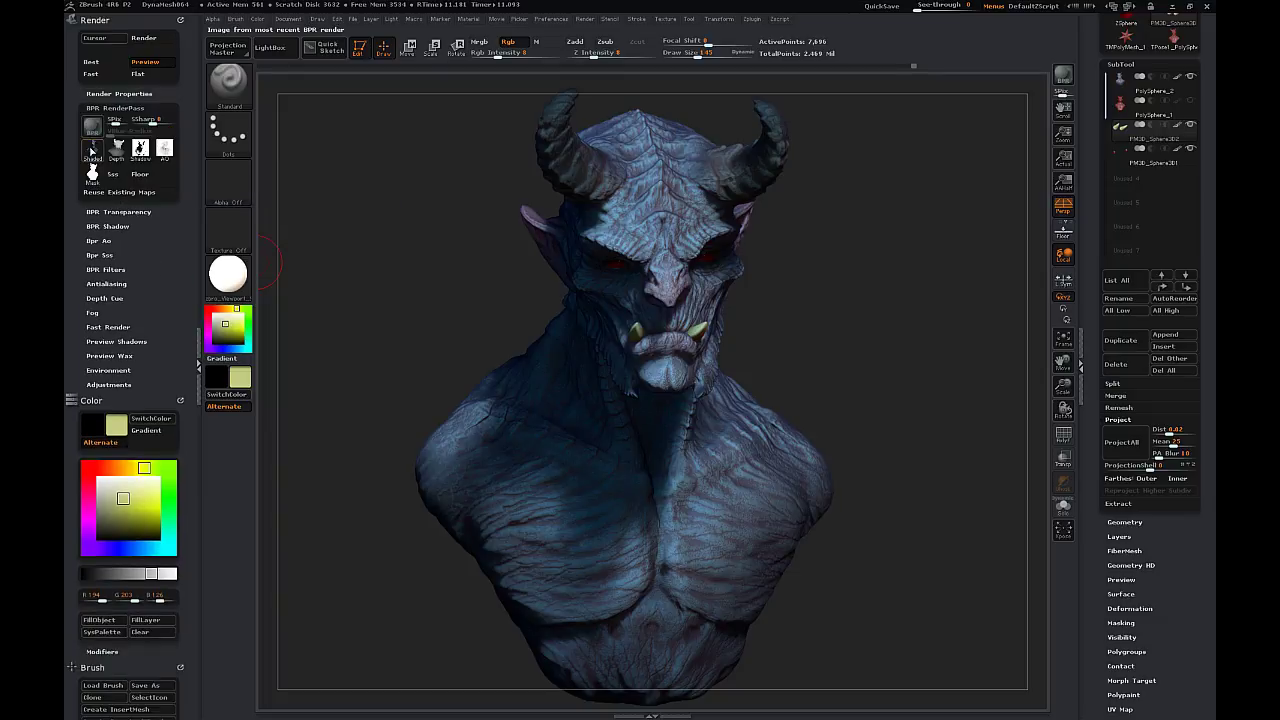
mouse_move(91, 150)
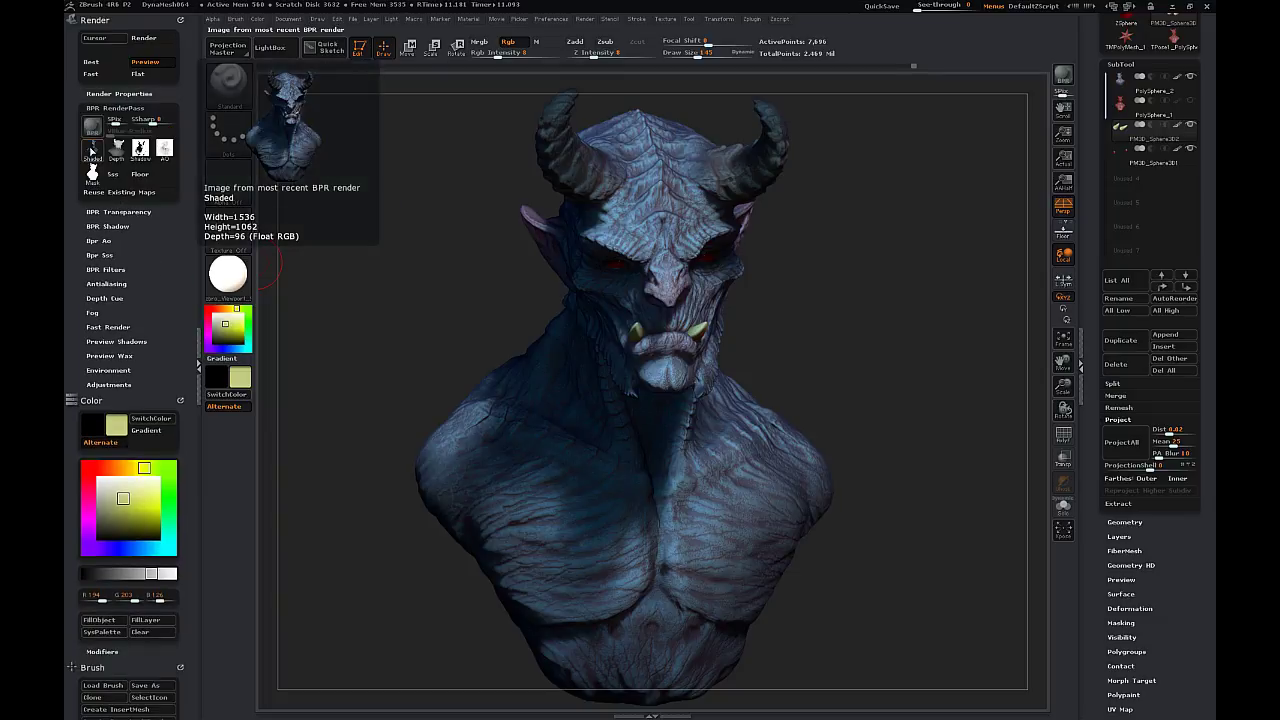
click(91, 150)
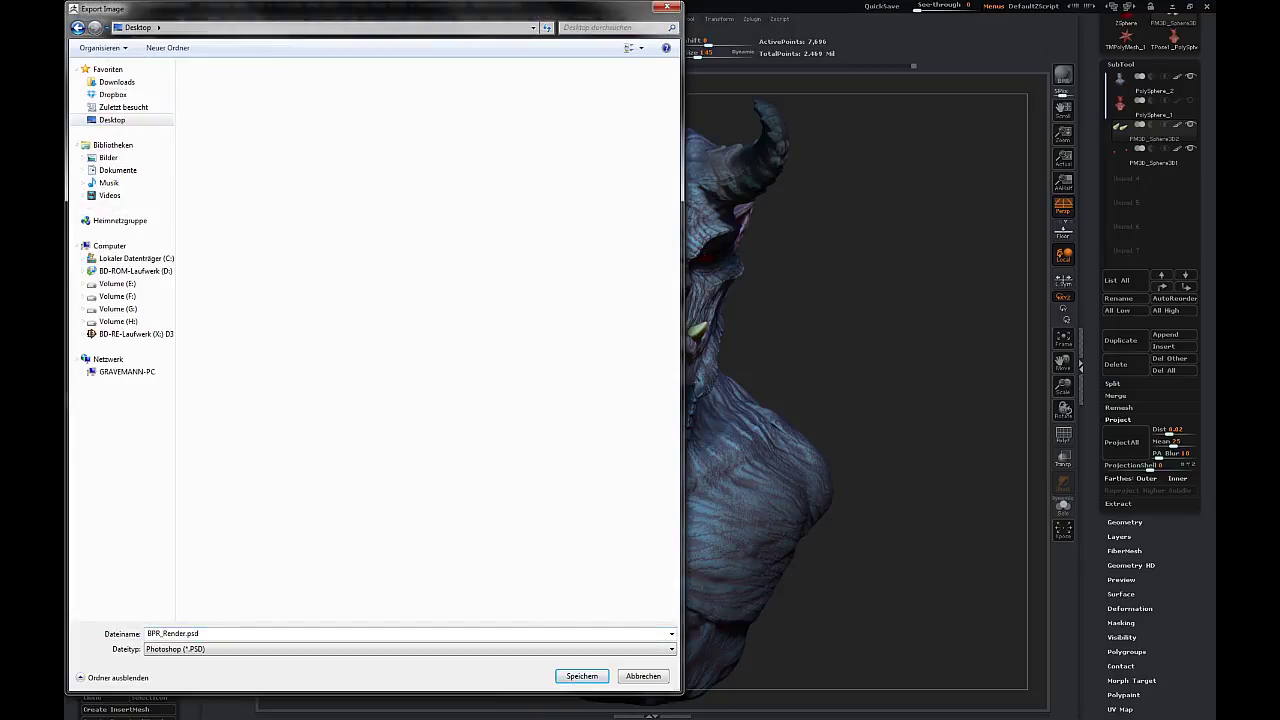
mouse_move(470, 476)
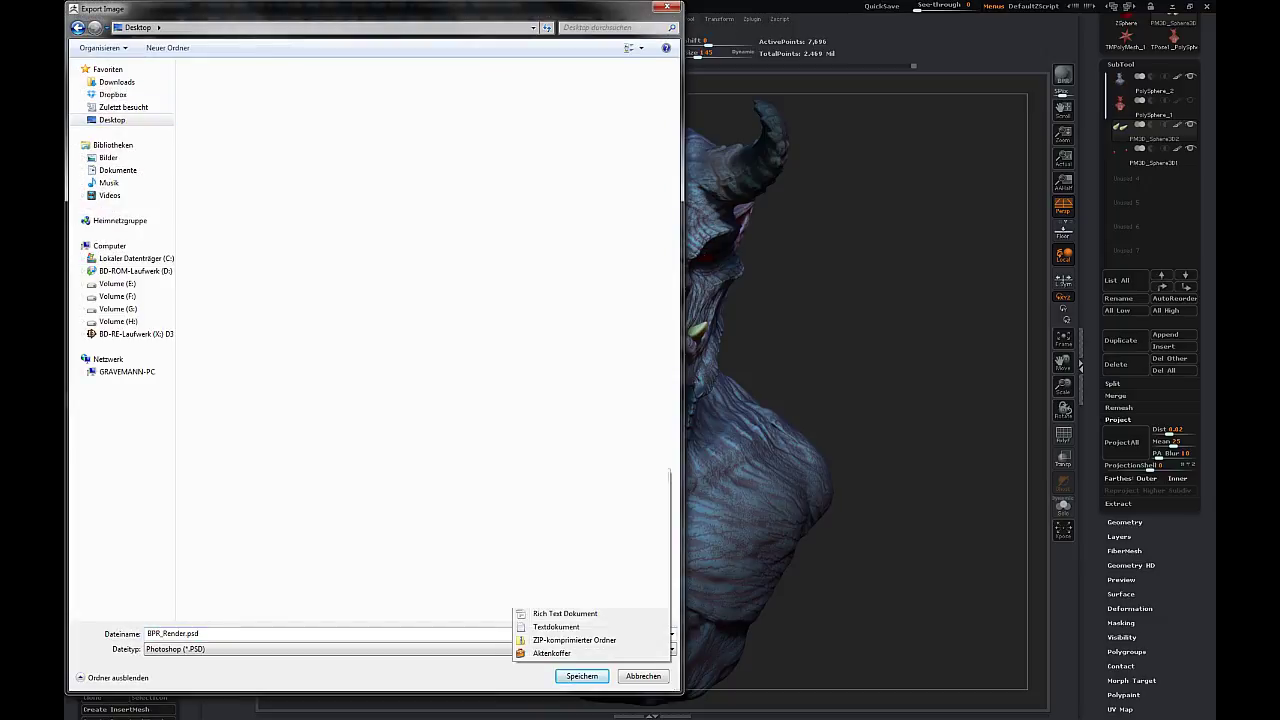
click(548, 477)
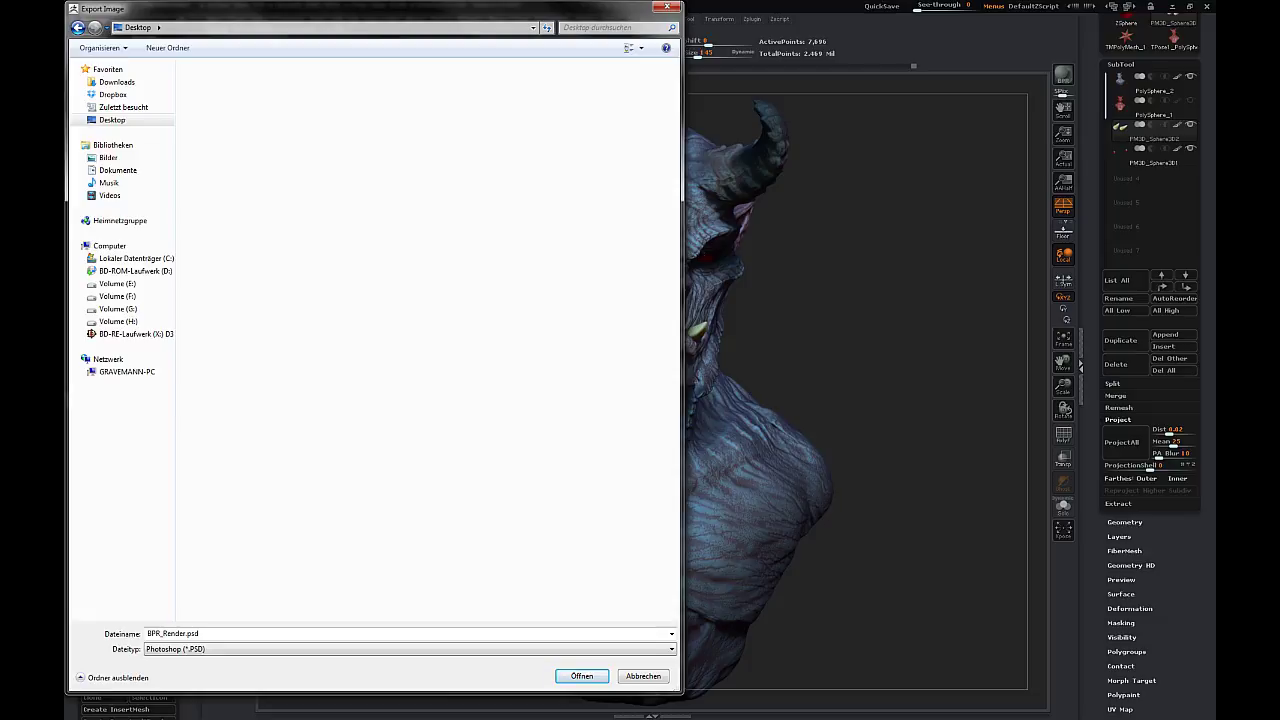
key(Return)
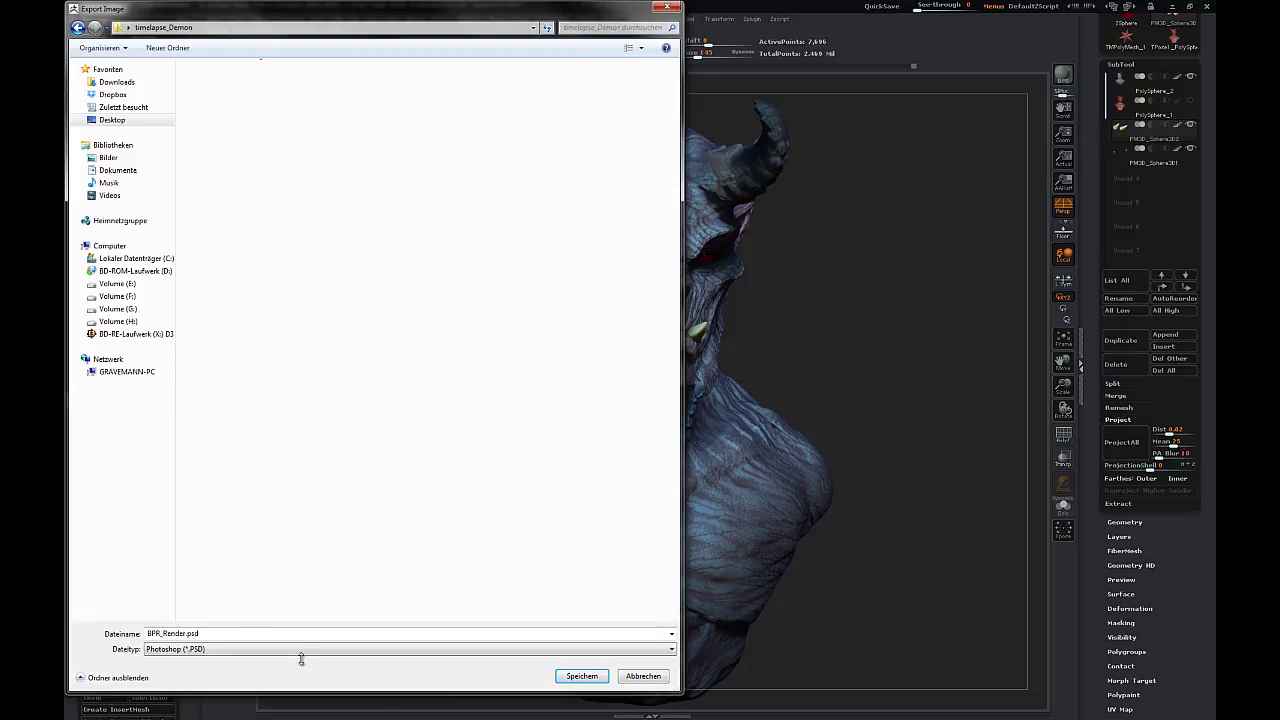
- Save the shaded pass as the Photoshop file BPR_Render_FullLight.psd
click(188, 634)
click(186, 634)
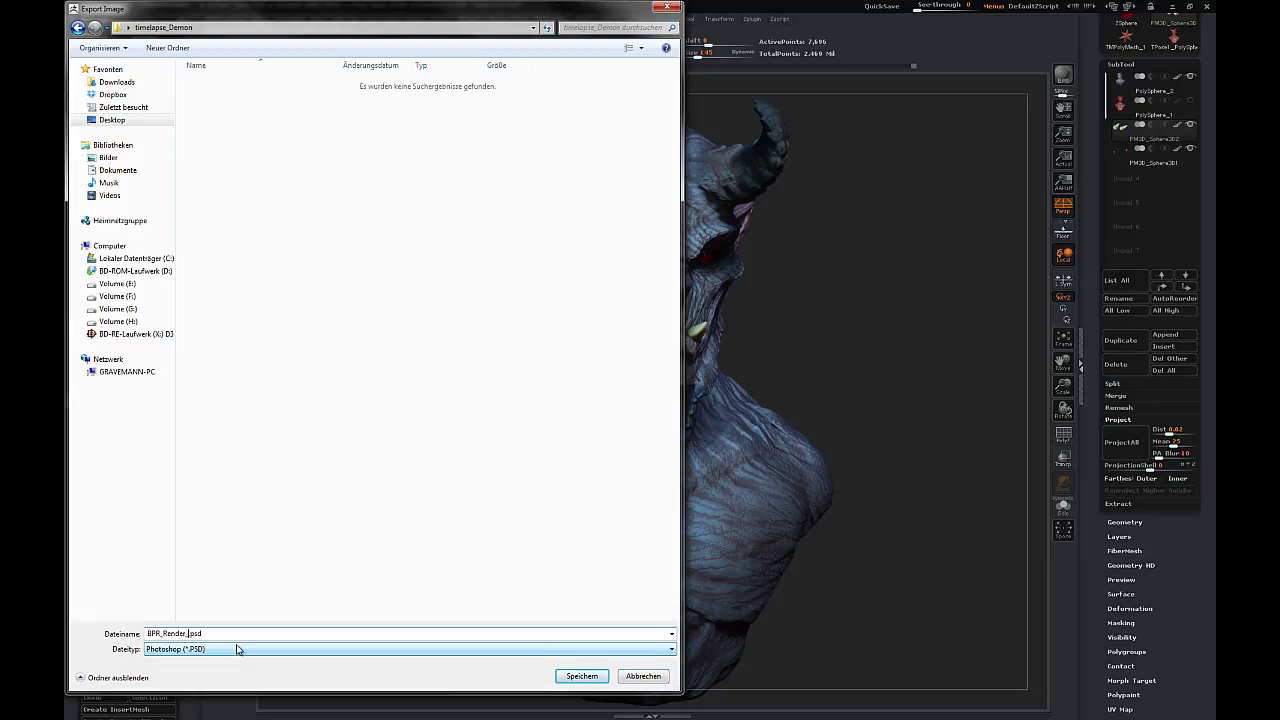
text(_FullLight)
key(Return)
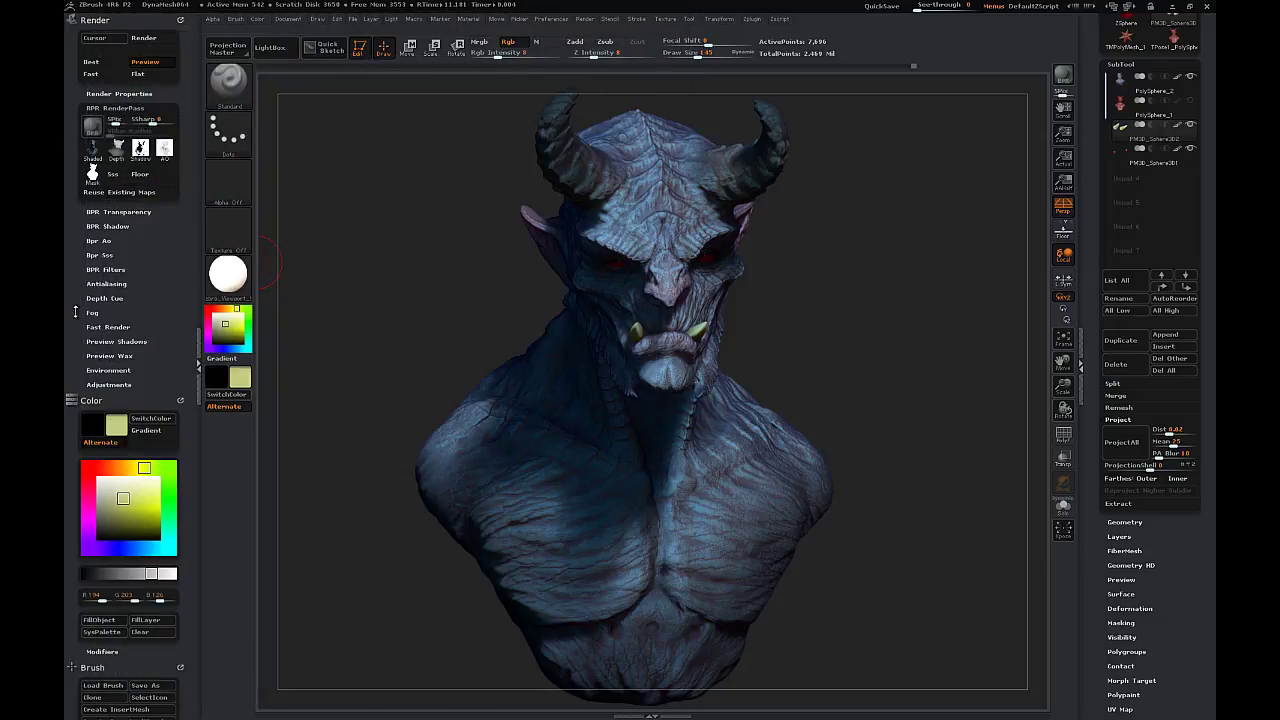
- Export the depth and shadow passes into the timelapse_Demon folder as BPR_Depth.psd and BPR_Shadow.psd
click(118, 147)
click(580, 677)
click(142, 150)
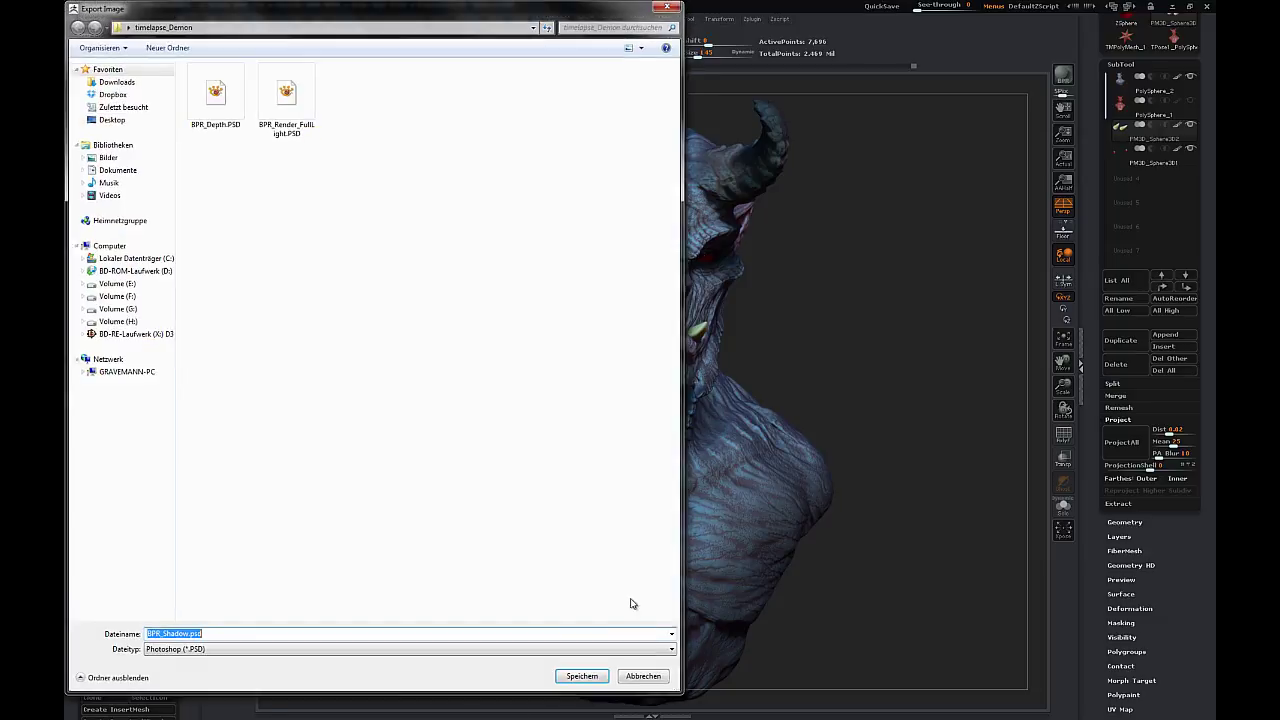
click(582, 677)
- Export the ambient occlusion and mask passes as BPR_AO.psd and BPR_Mask.psd
click(171, 155)
click(590, 679)
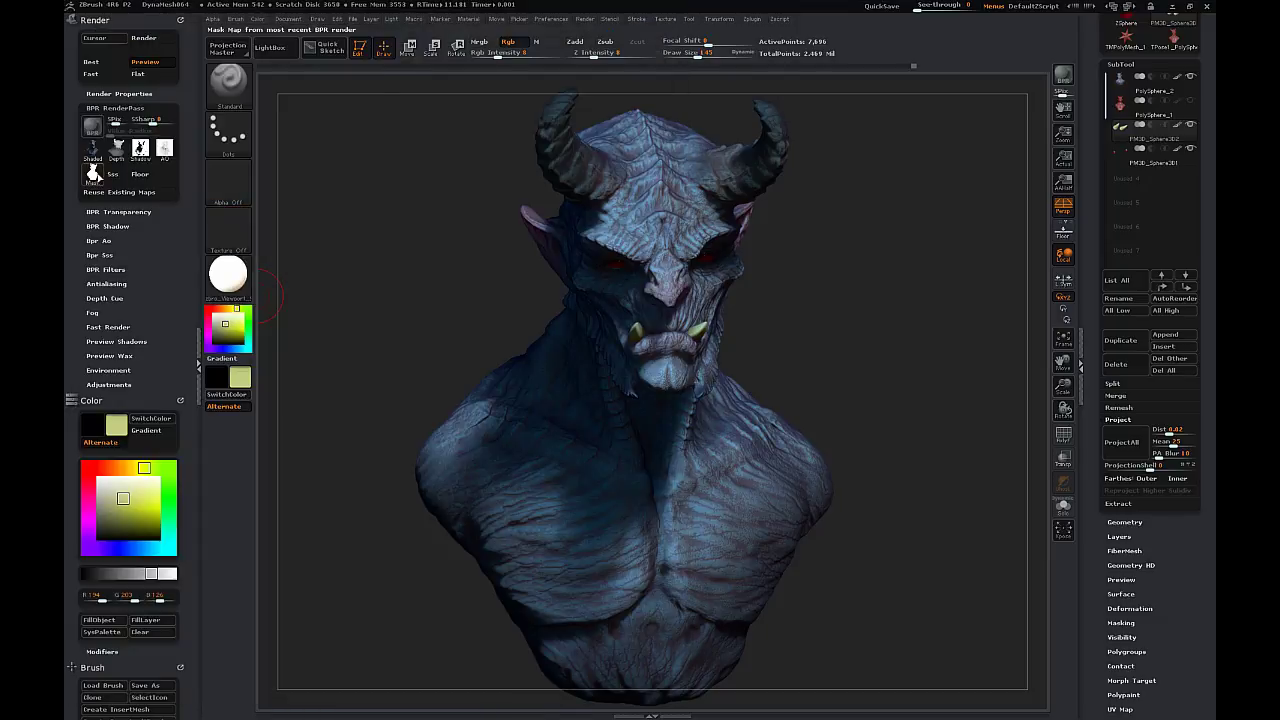
click(95, 174)
click(575, 679)
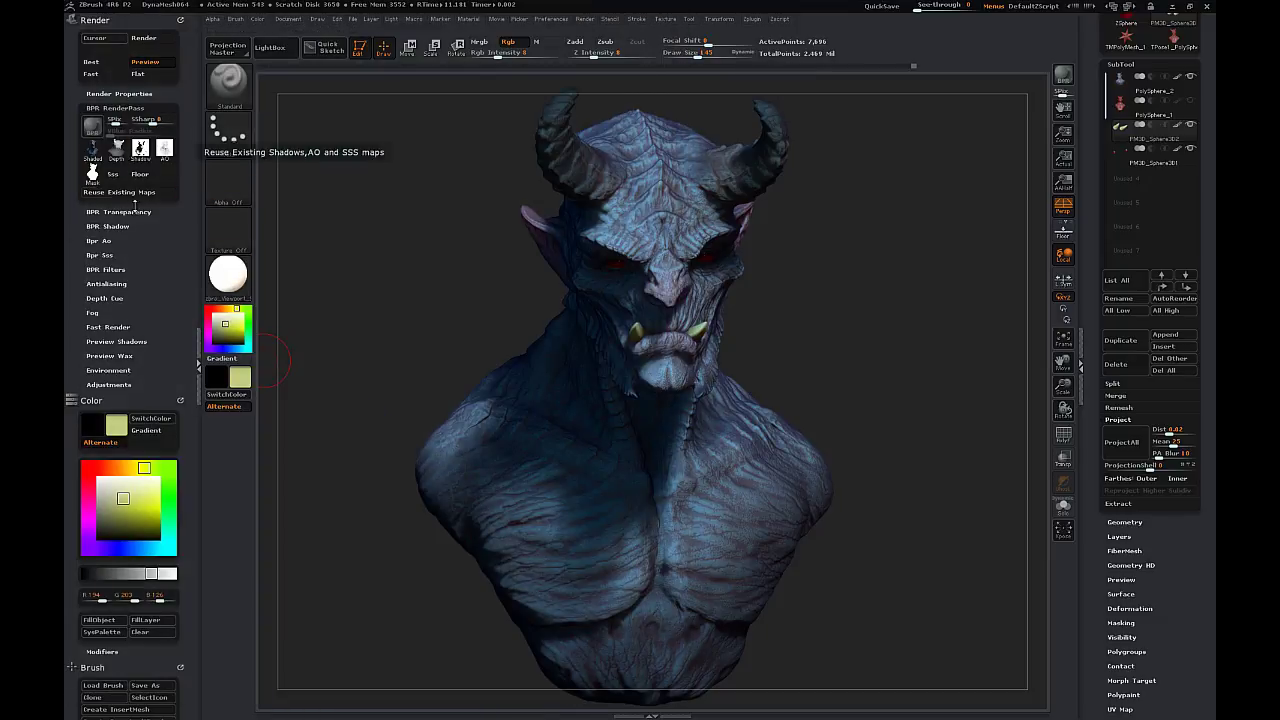
- Turn off shadows in the render properties and make a fresh BPR render of the coloured bust
click(101, 93)
click(98, 178)
click(109, 306)
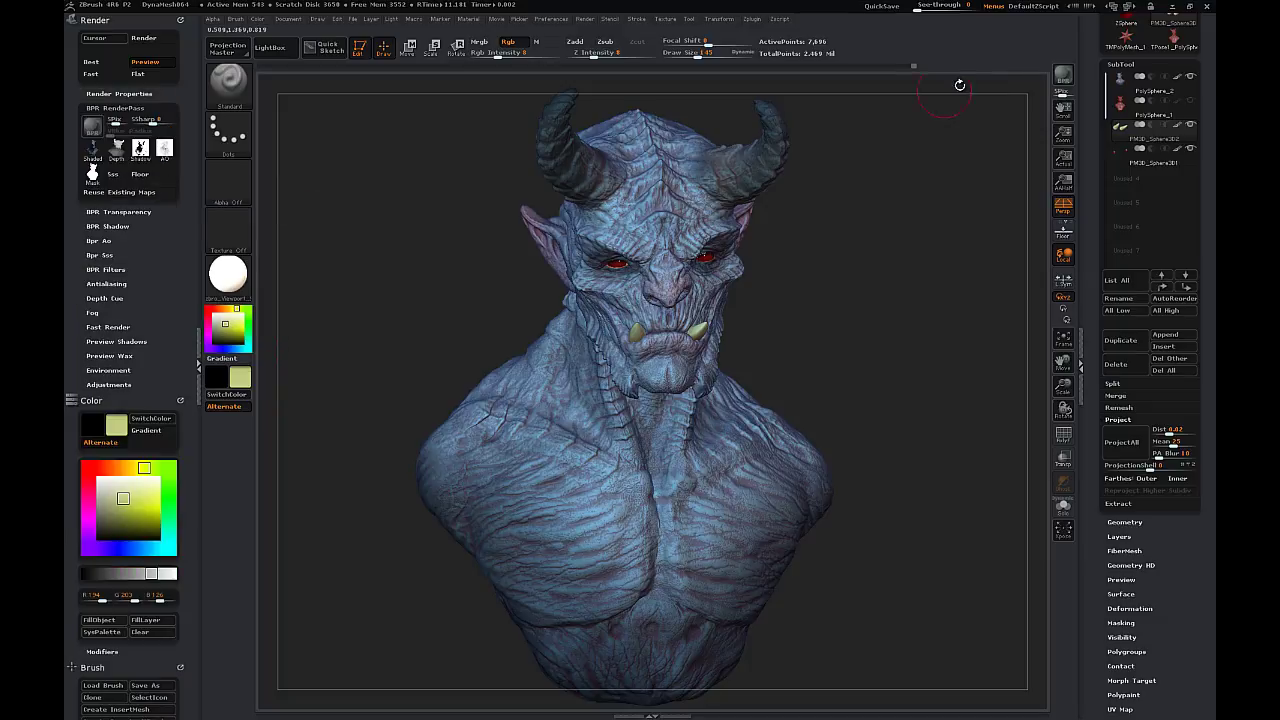
click(1064, 78)
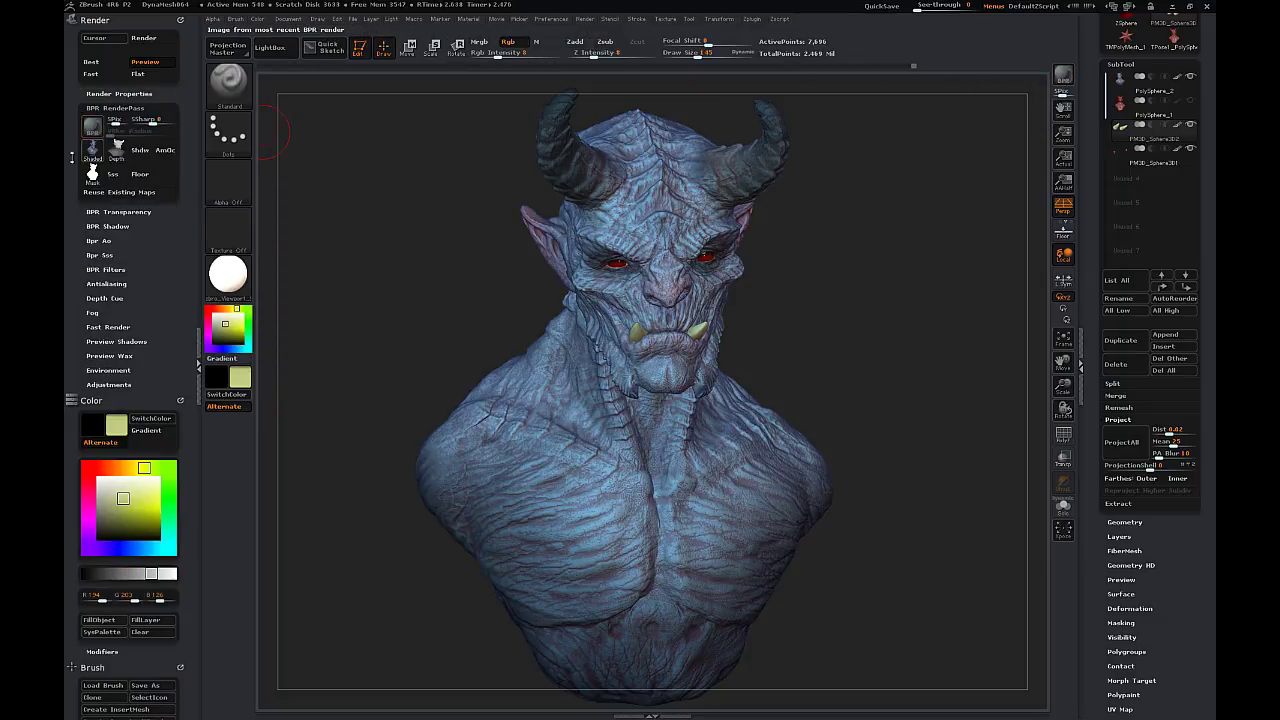
- Export the unshadowed shaded pass as the Photoshop file BPR_Render_MatColor.psd
click(92, 150)
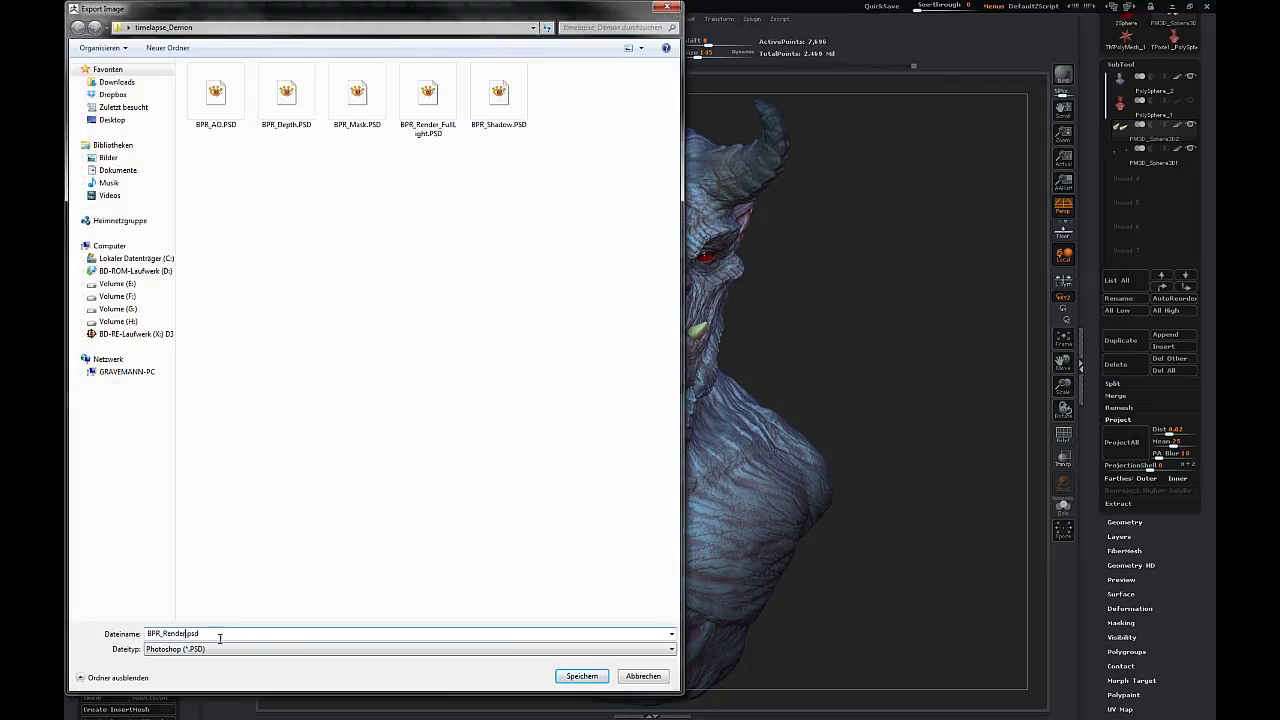
text(_MatColor)
key(Return)
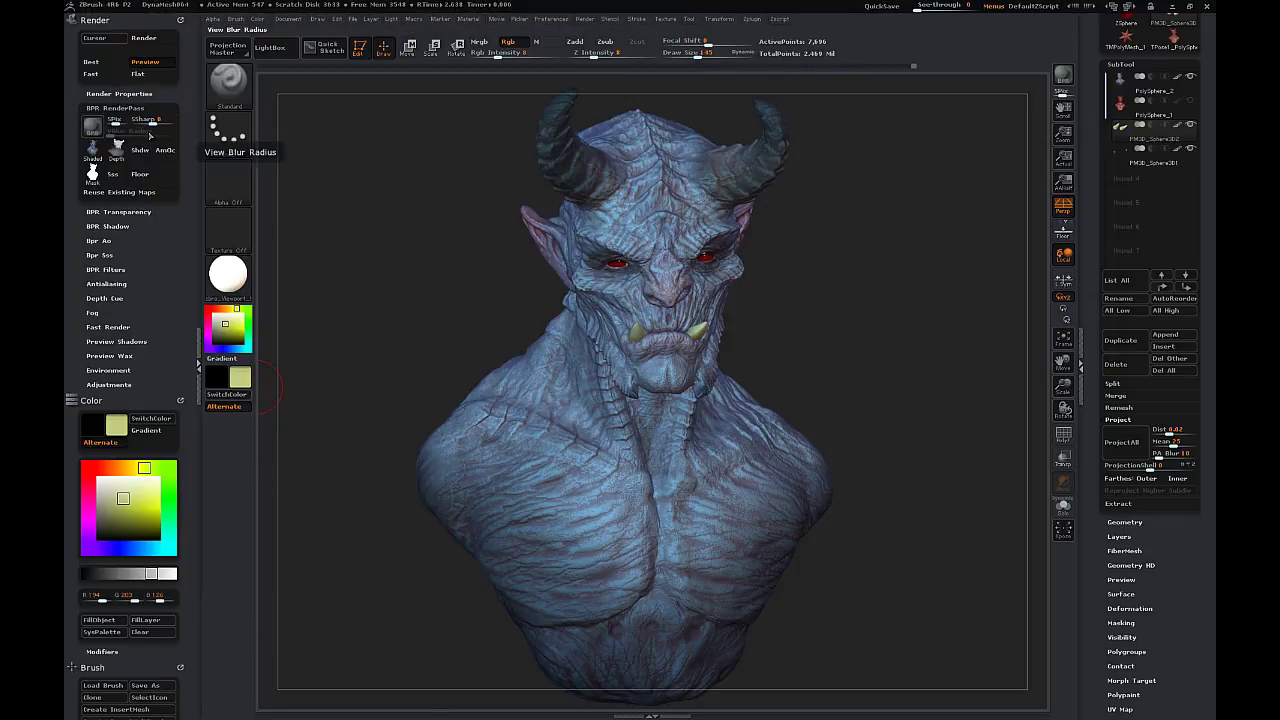
- Turn off the polypaint on the bust, tusk and eye subtools and switch the current colour to a neutral grey
click(218, 289)
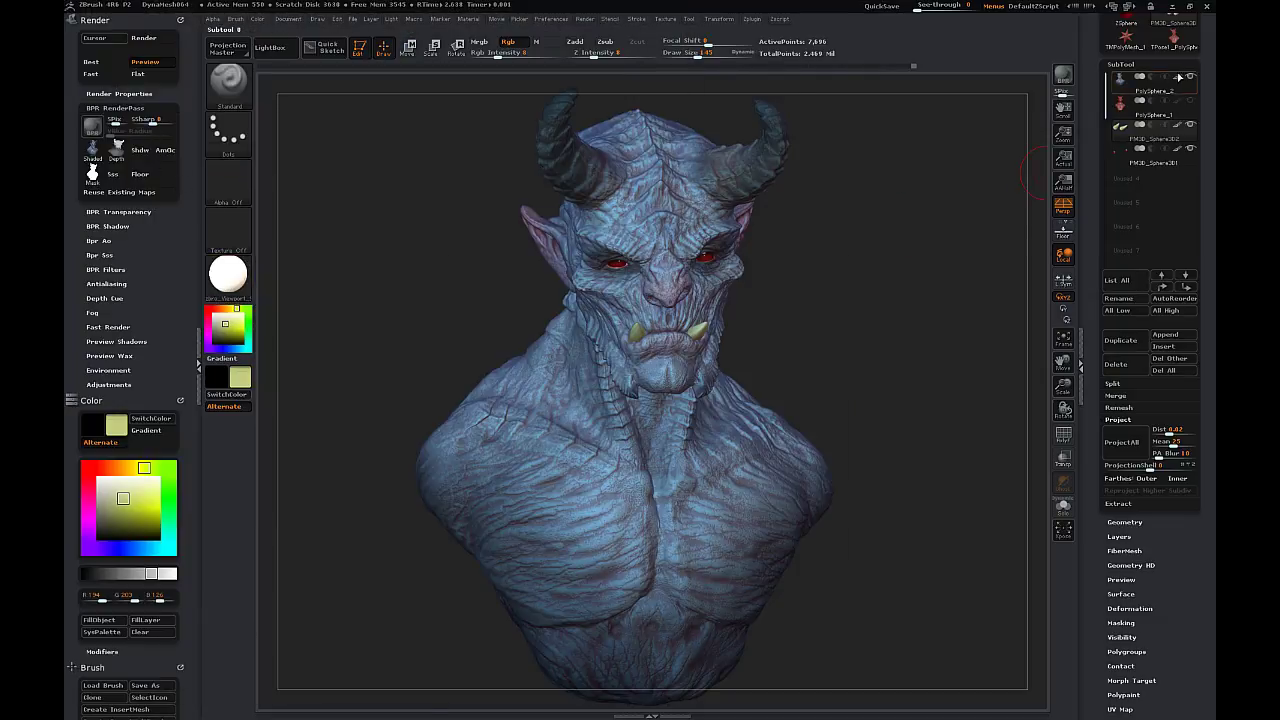
click(1177, 77)
click(1177, 126)
click(1177, 151)
click(213, 333)
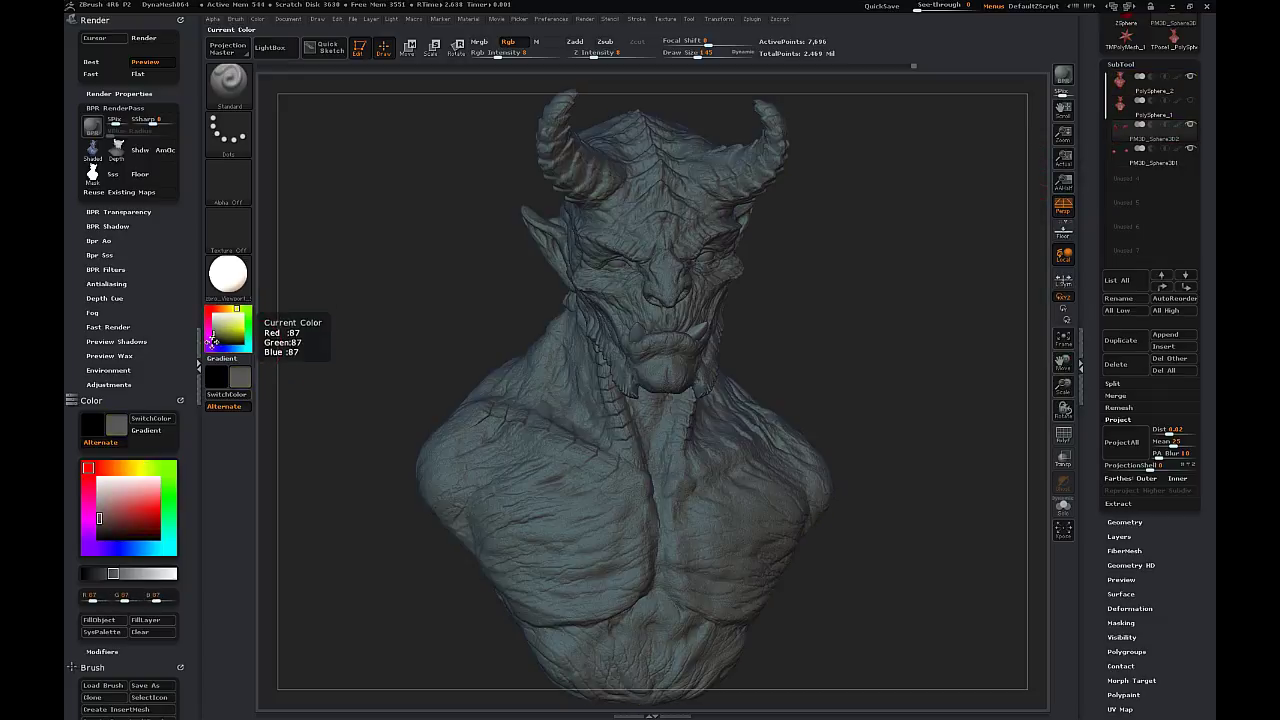
- Assign BasicMaterial to the unpainted bust, trying BasicMaterial2 first, and set the colour to grey 115
click(226, 278)
click(388, 448)
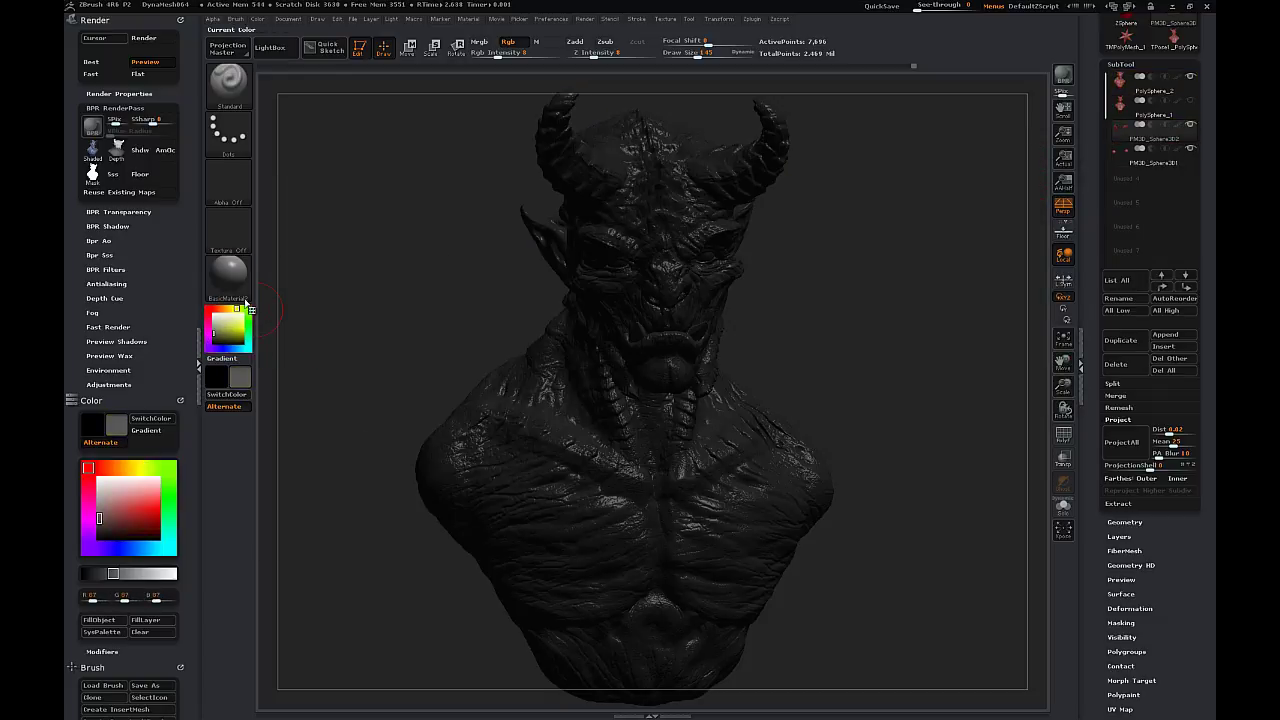
click(234, 284)
click(341, 441)
click(233, 309)
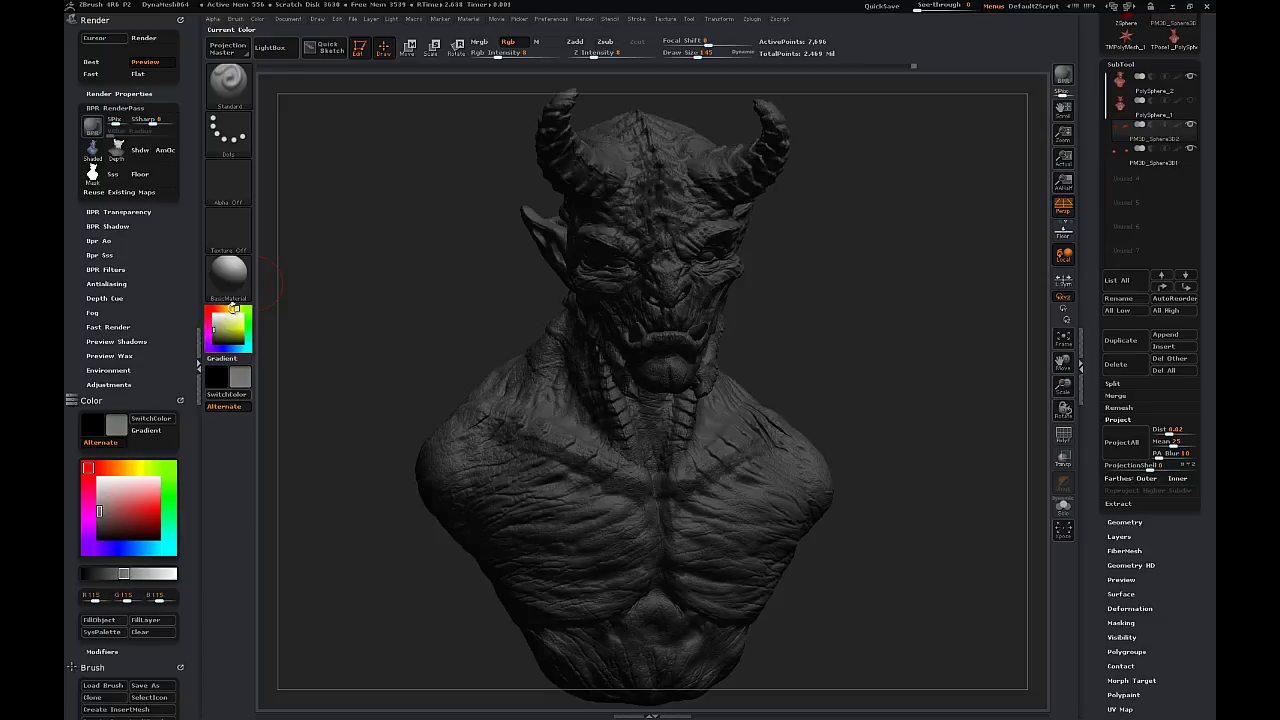
- Dock the Light palette beside the canvas, then turn on the second light and place it at the left edge of the light sphere
click(395, 21)
drag(393, 27, 133, 104)
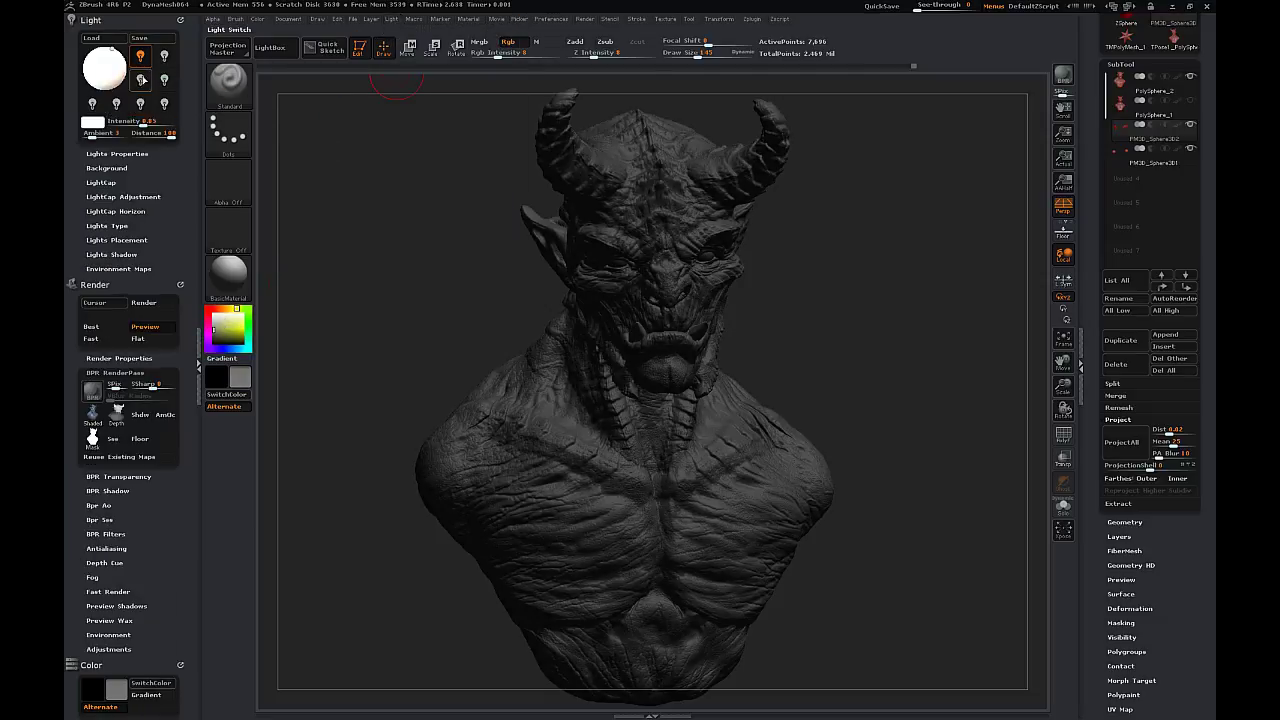
click(163, 54)
click(164, 56)
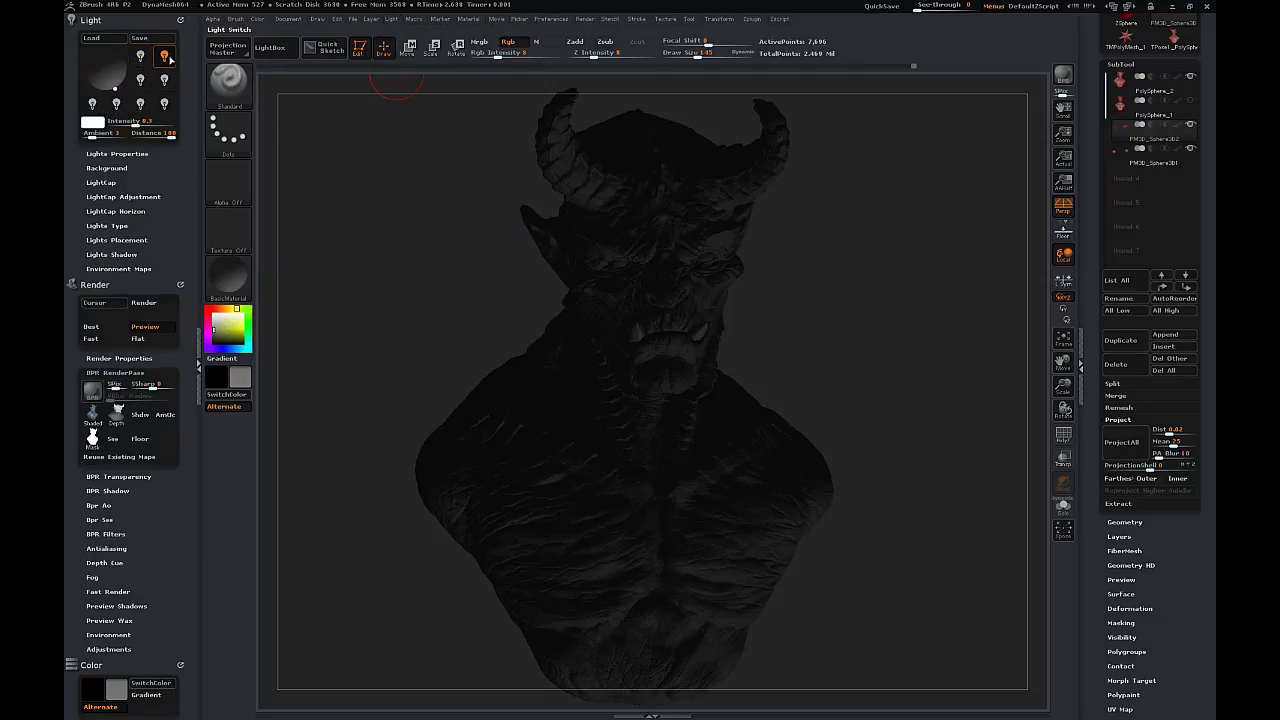
click(140, 56)
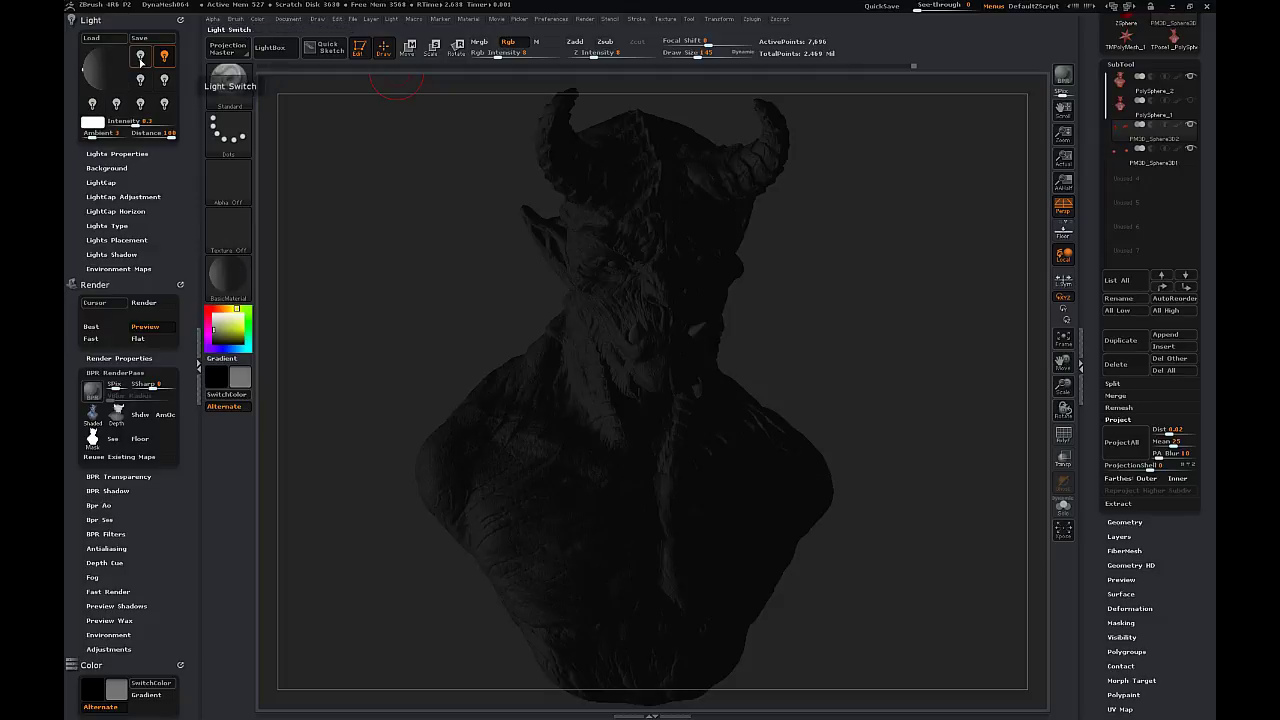
click(164, 57)
drag(85, 69, 84, 60)
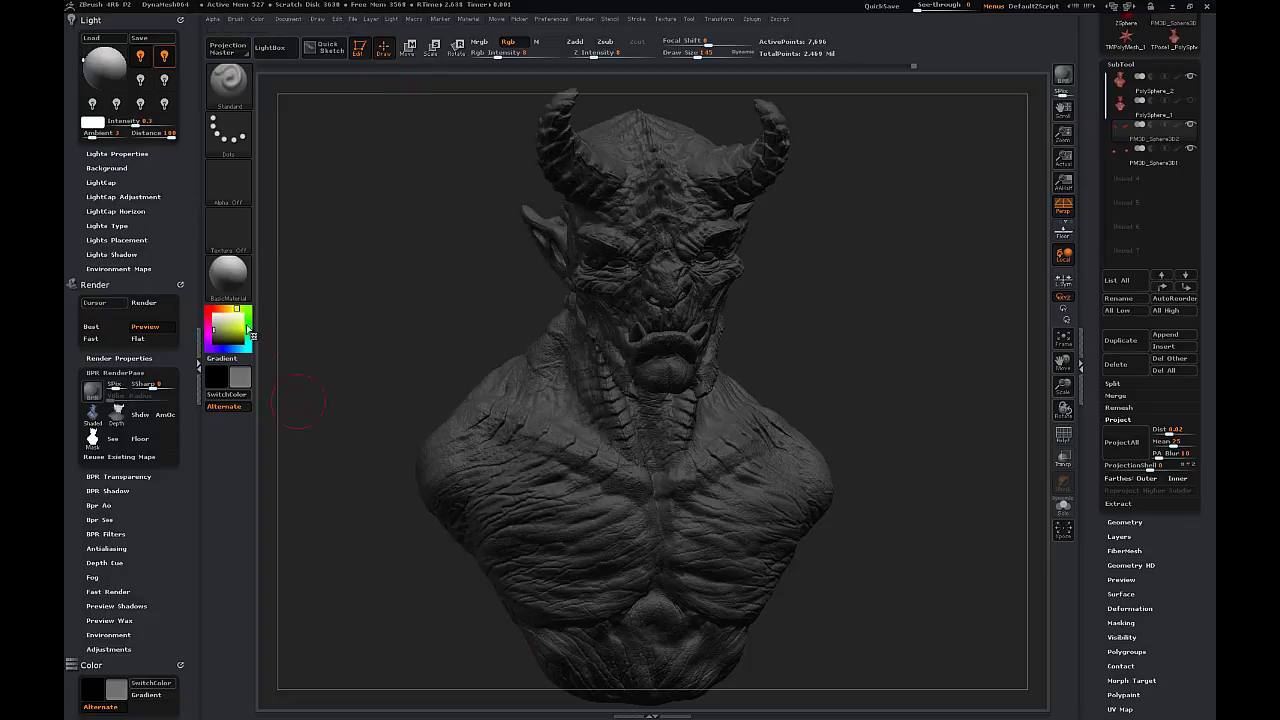
- Use the second light alone as a rim light from behind at the upper left, with an intensity of about 3
drag(135, 122, 148, 122)
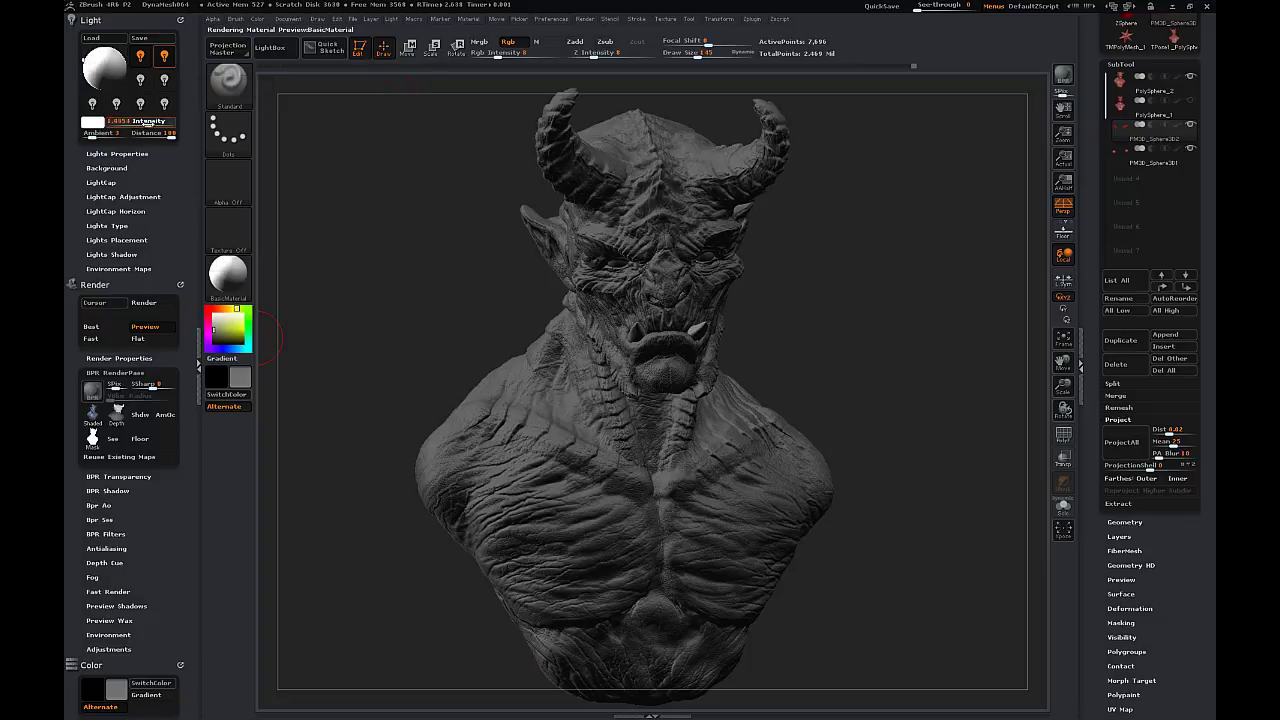
click(140, 57)
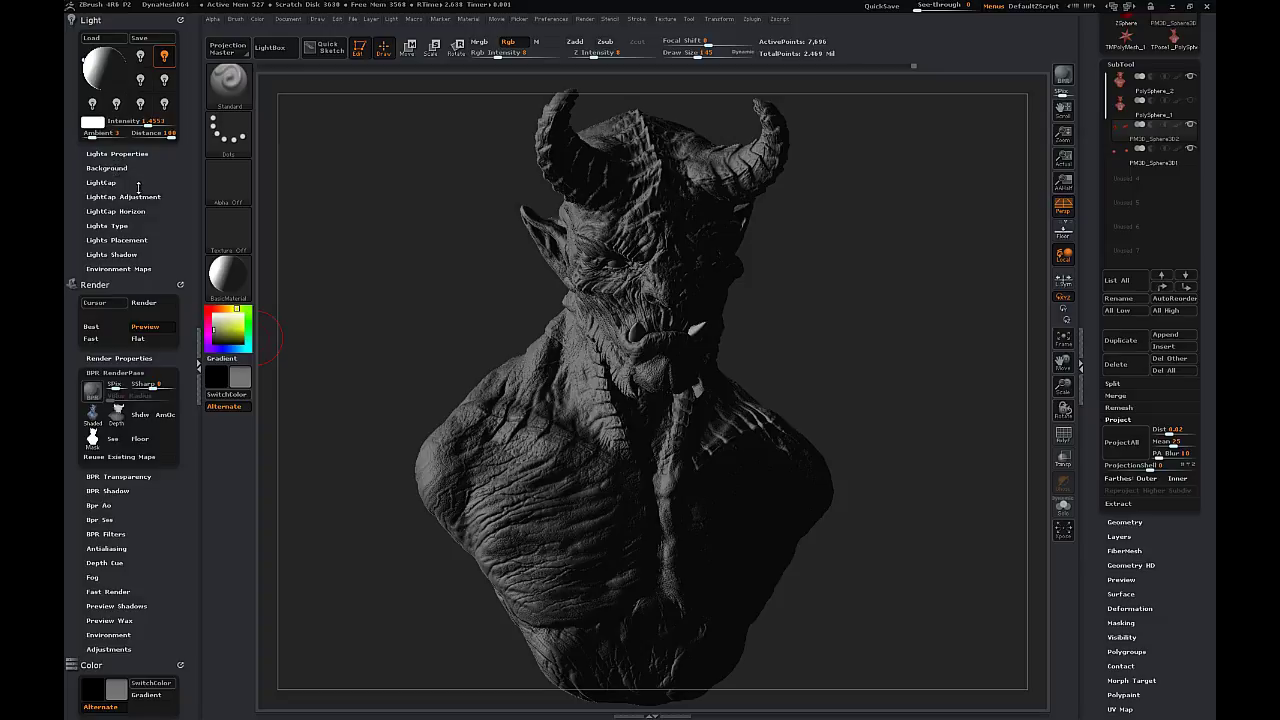
click(83, 55)
click(91, 63)
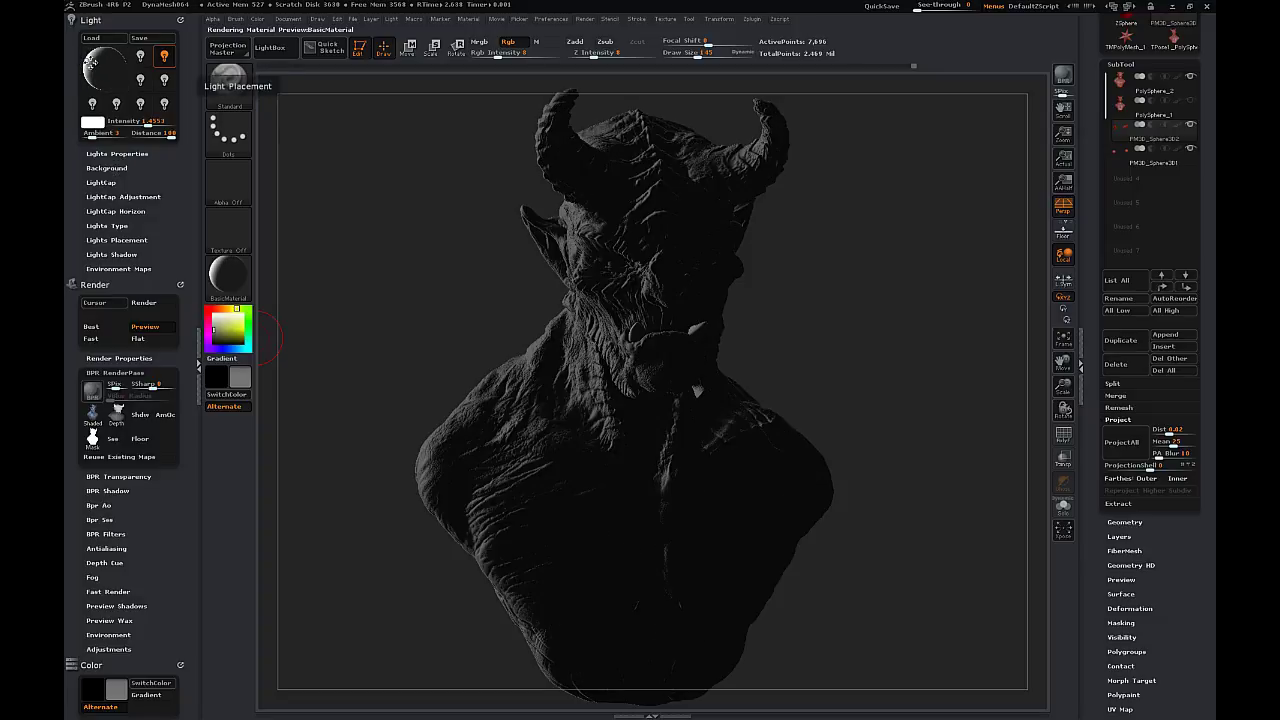
drag(91, 63, 95, 58)
click(91, 61)
click(95, 58)
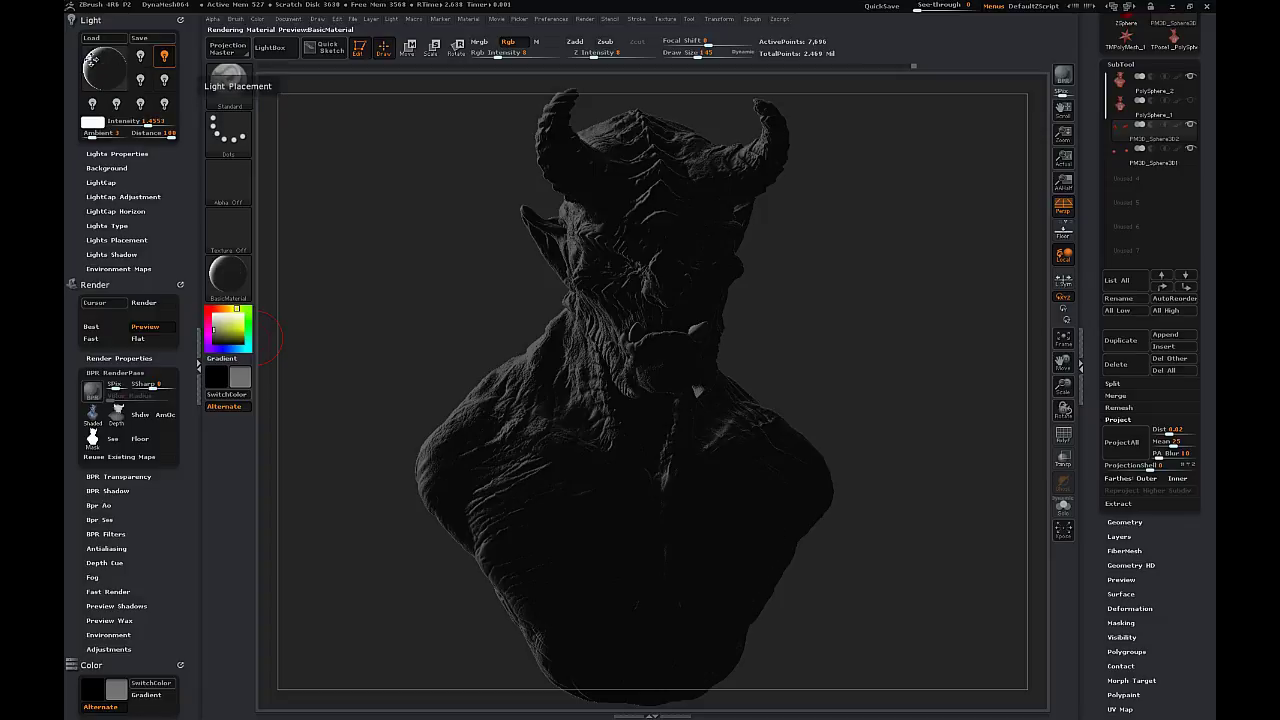
drag(148, 123, 156, 123)
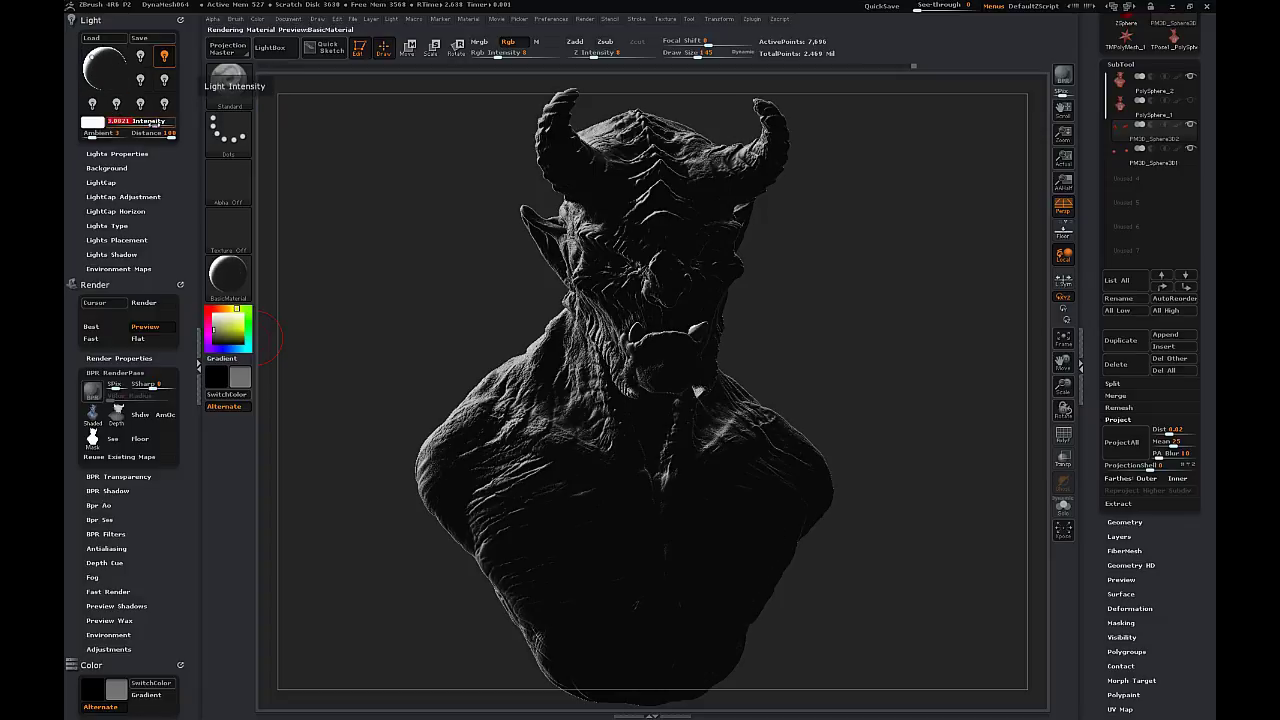
- Enable shadow casting for the rim light and bend its intensity curve into a steeper S-shape
click(121, 153)
click(107, 178)
drag(84, 183, 83, 267)
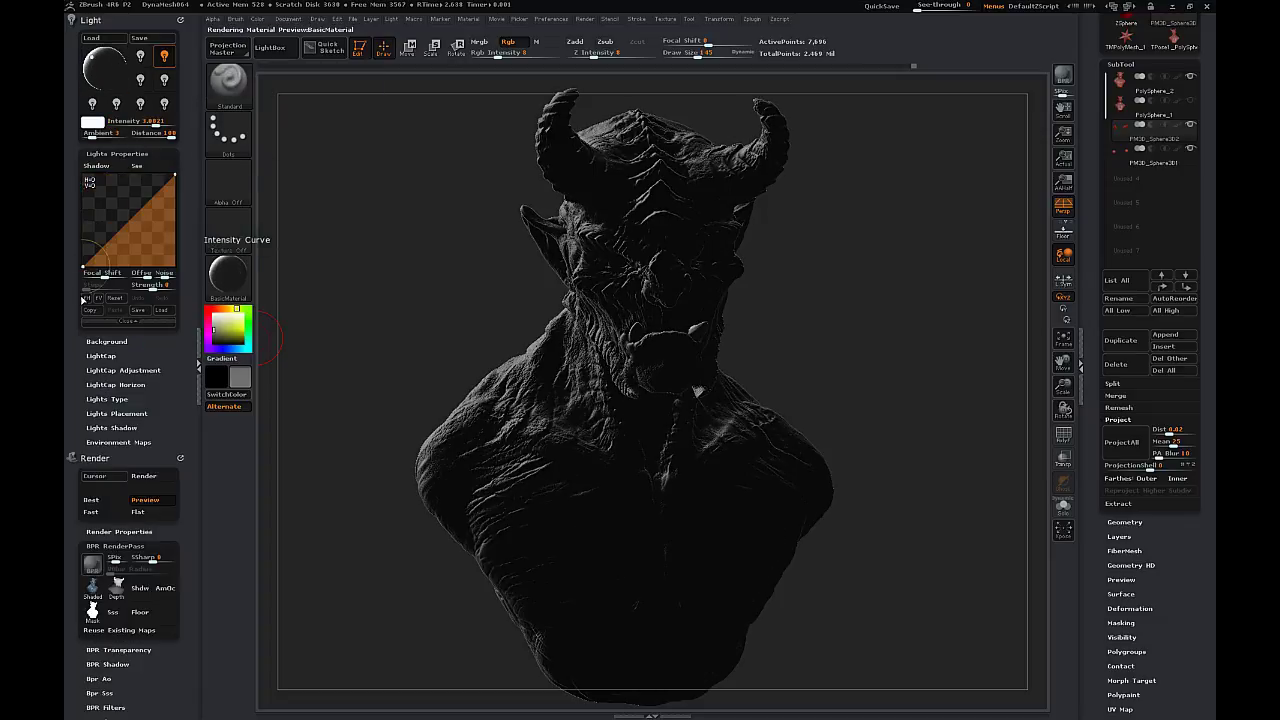
drag(140, 209, 114, 227)
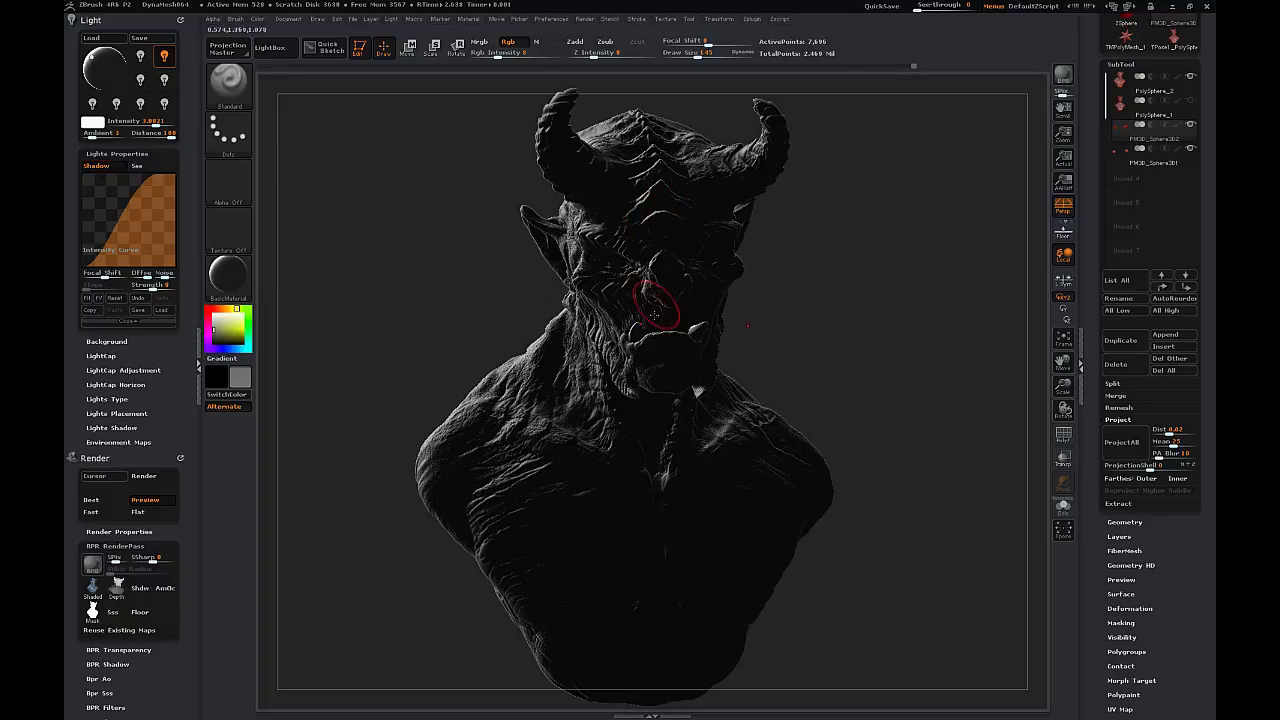
- Render the rim-lit bust with shadows turned on and save the shaded pass as BPR_Render_Rim.psd
click(119, 531)
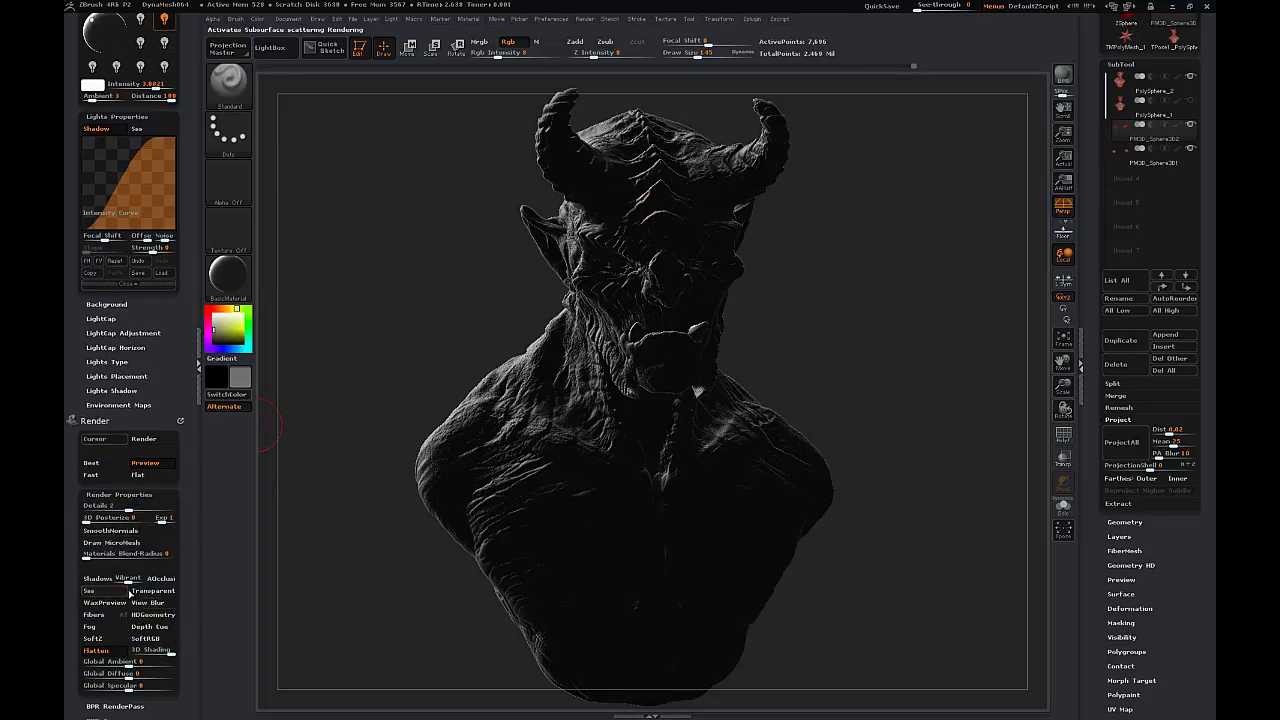
click(108, 582)
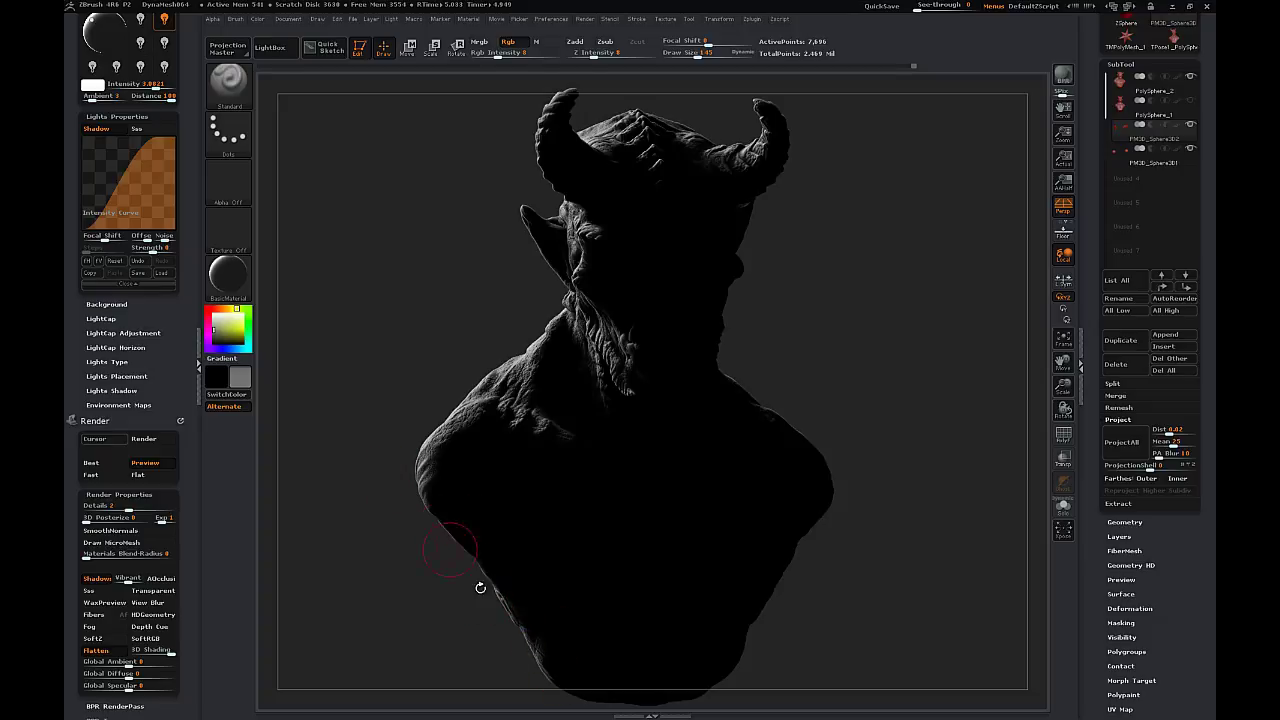
drag(193, 584, 183, 487)
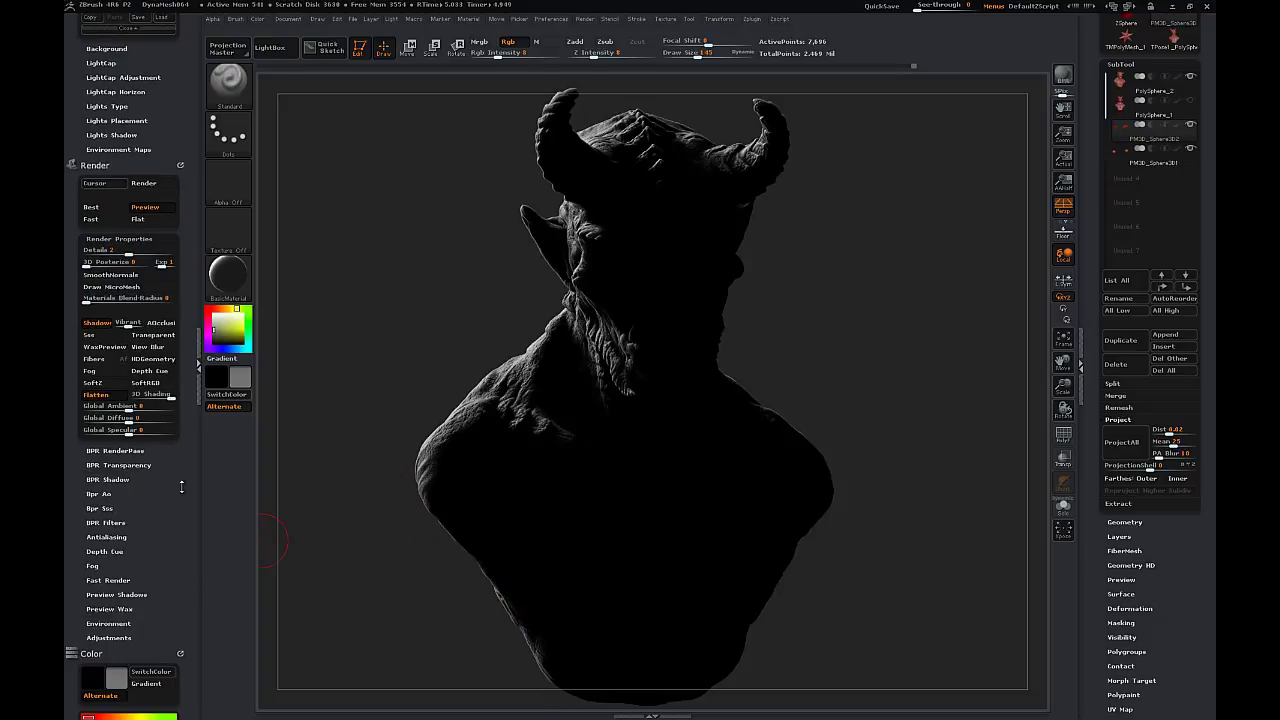
click(135, 450)
click(92, 295)
click(185, 633)
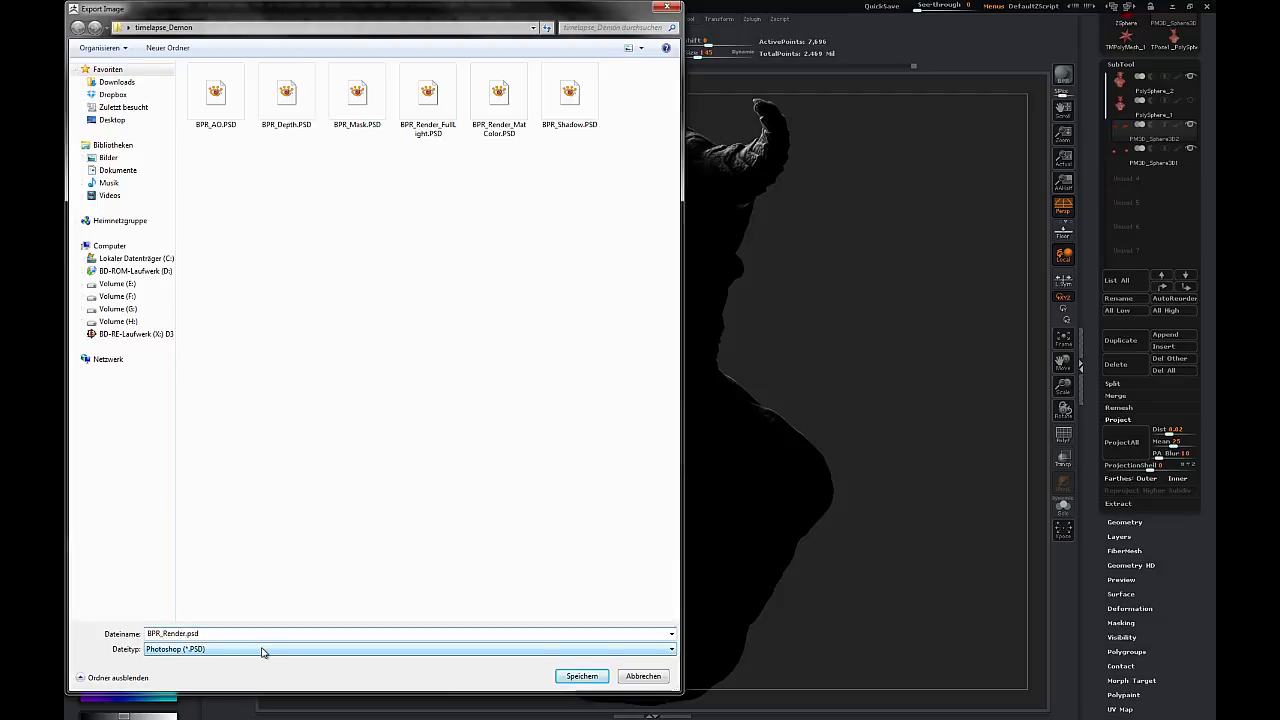
key(Return)
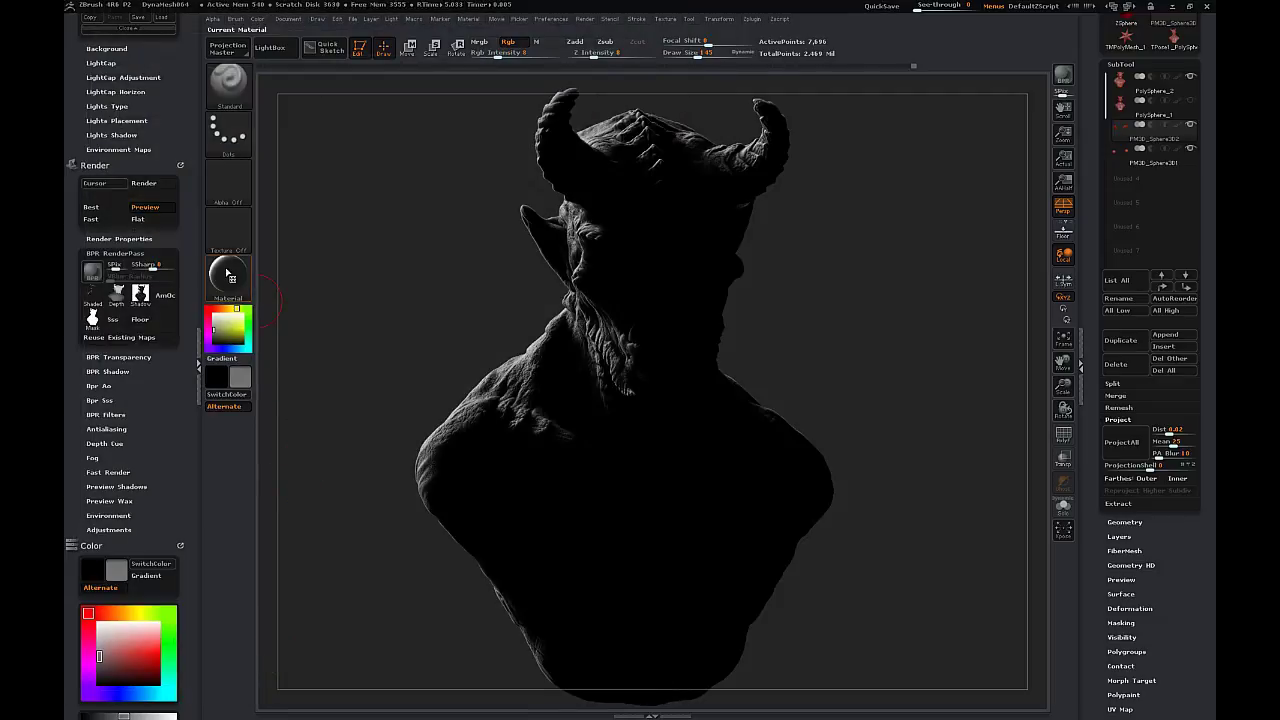
- Switch off the rim light and light the bust only with the first light of the second row
drag(186, 62, 180, 160)
click(141, 81)
click(141, 81)
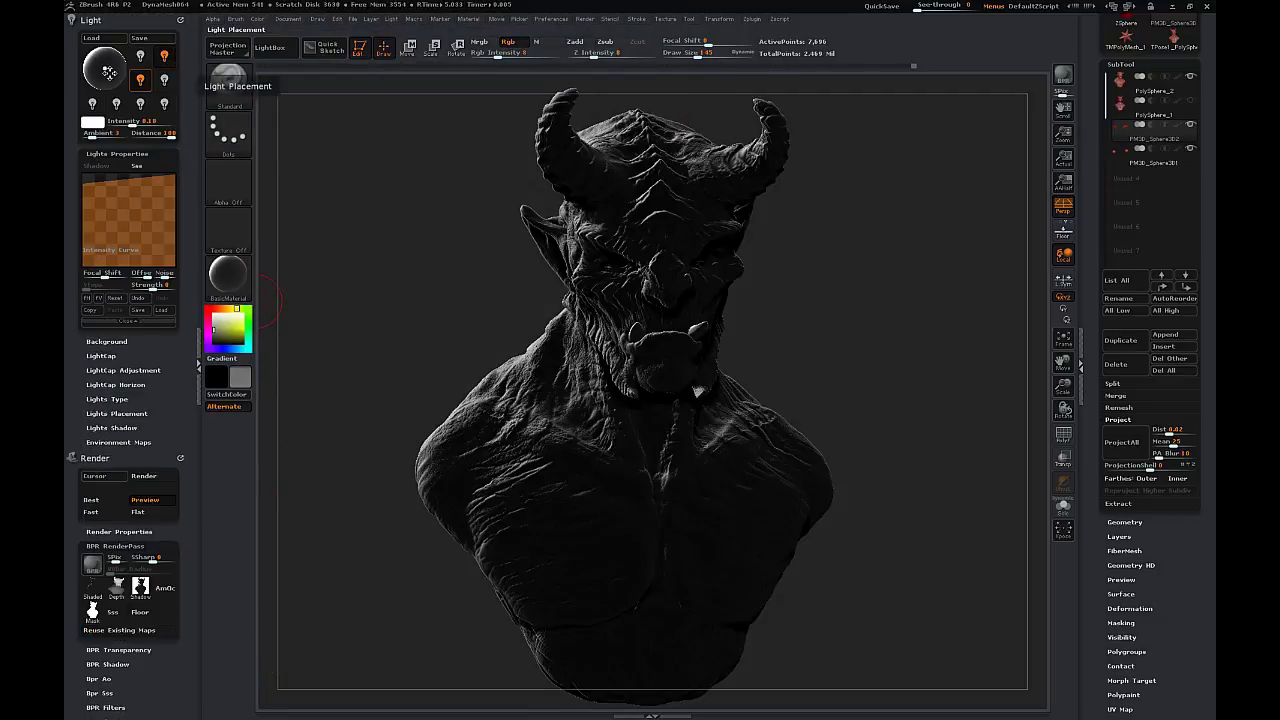
click(164, 57)
click(164, 57)
click(144, 82)
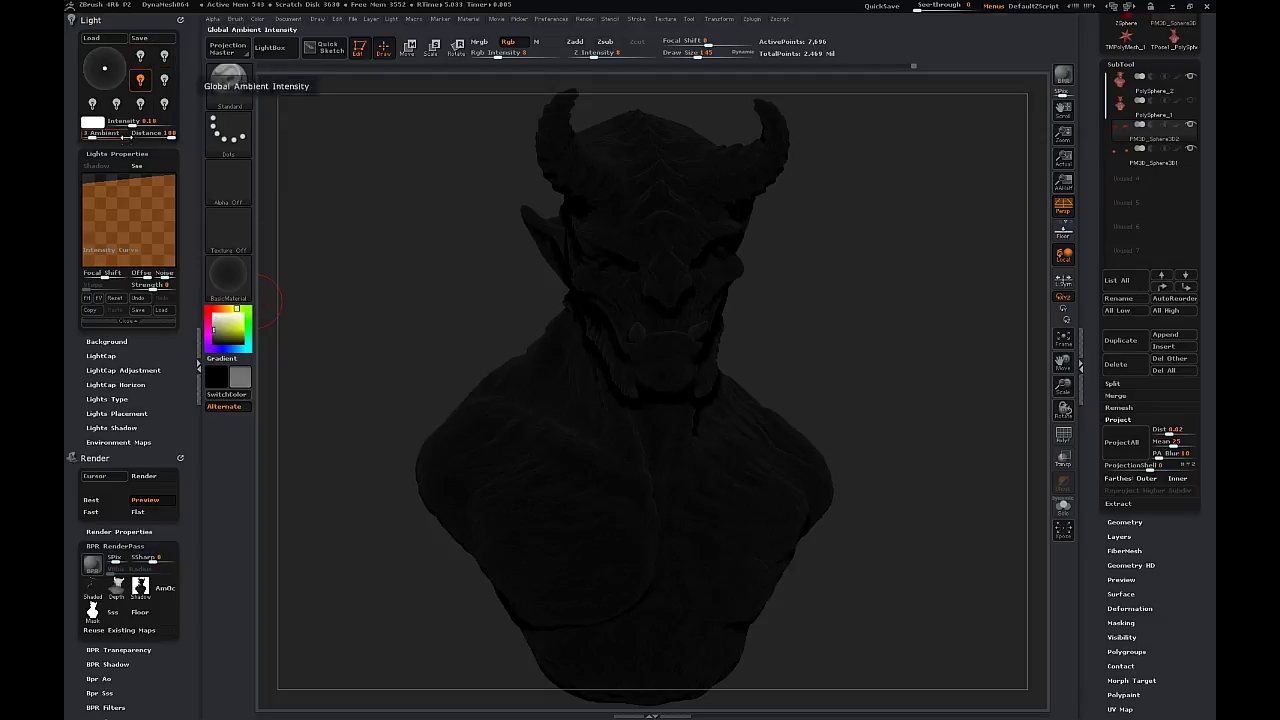
- Turn off the Radial option of the Sun light and move it towards the lower right of the light sphere
click(117, 400)
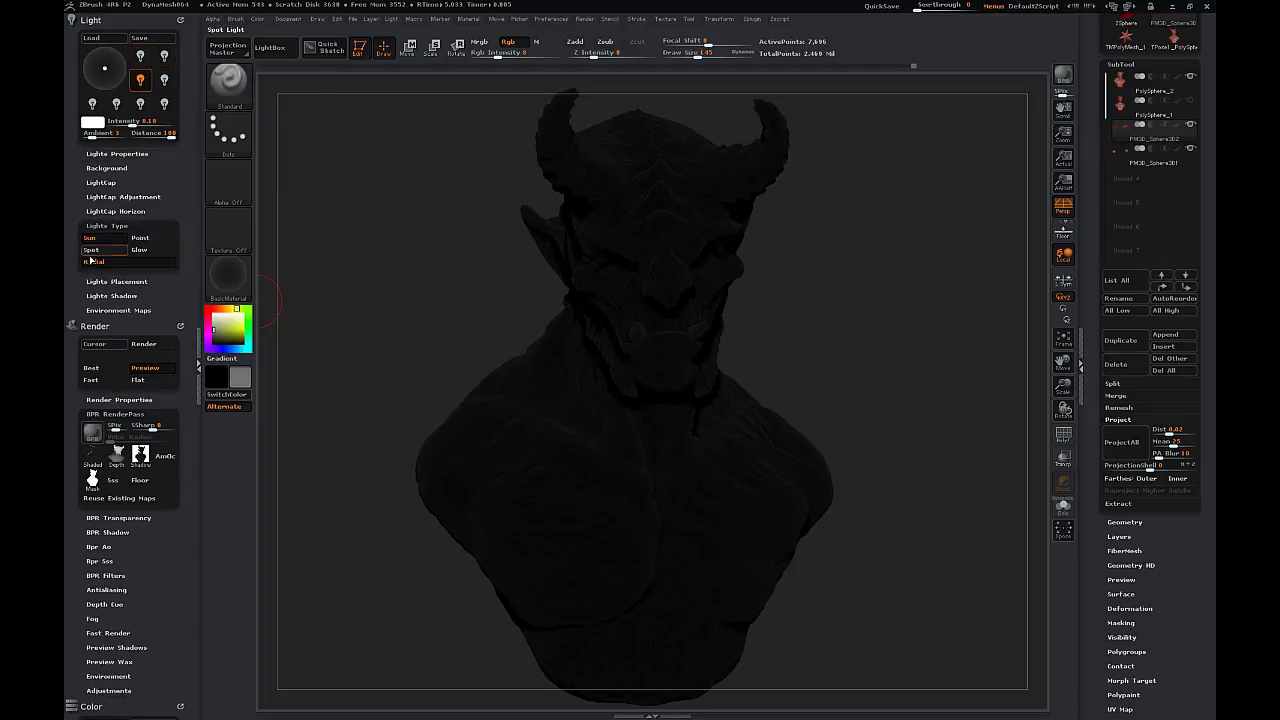
click(98, 263)
drag(107, 68, 115, 76)
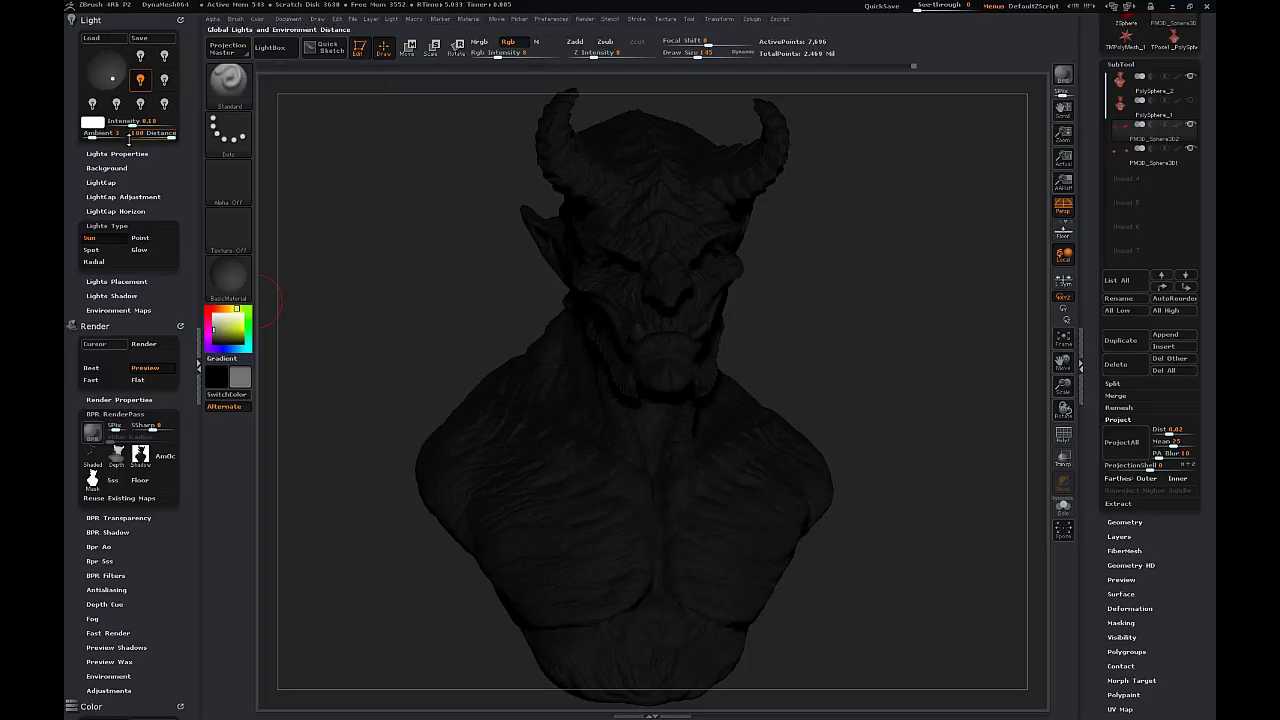
- Darken the bust's grey slightly and make a BPR render with this light's shadow enabled
drag(214, 330, 204, 333)
click(116, 154)
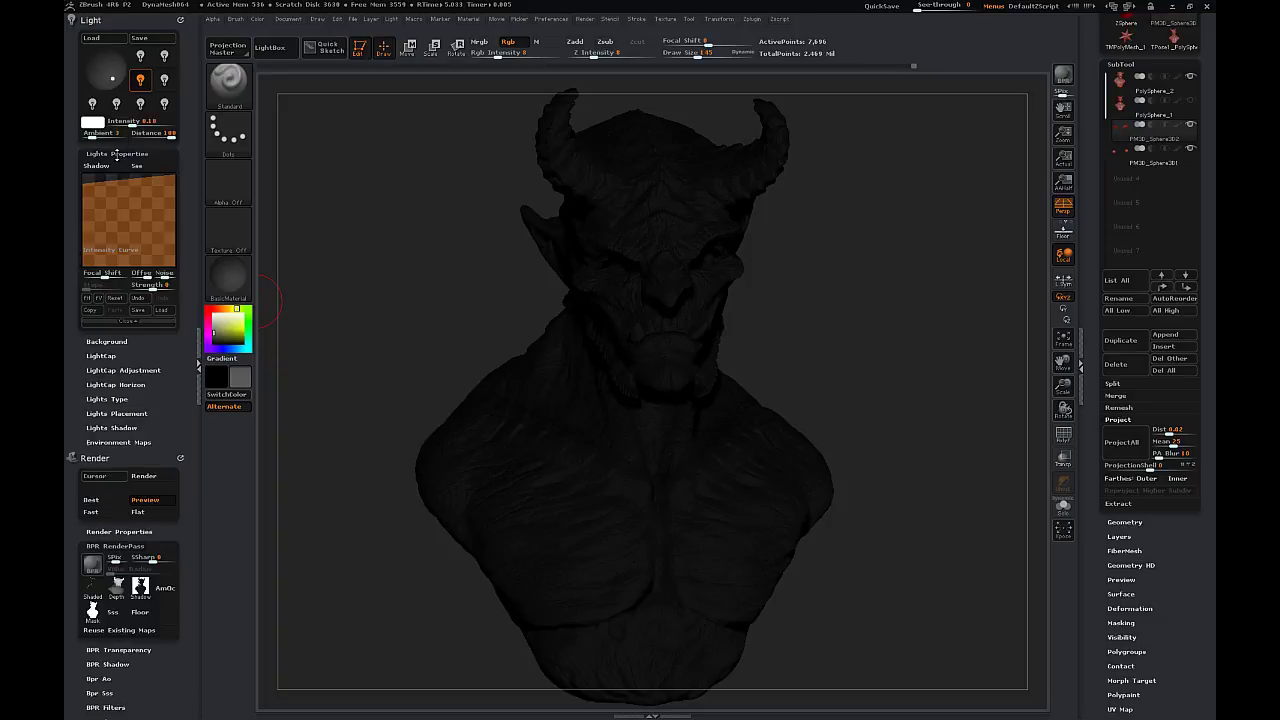
click(103, 169)
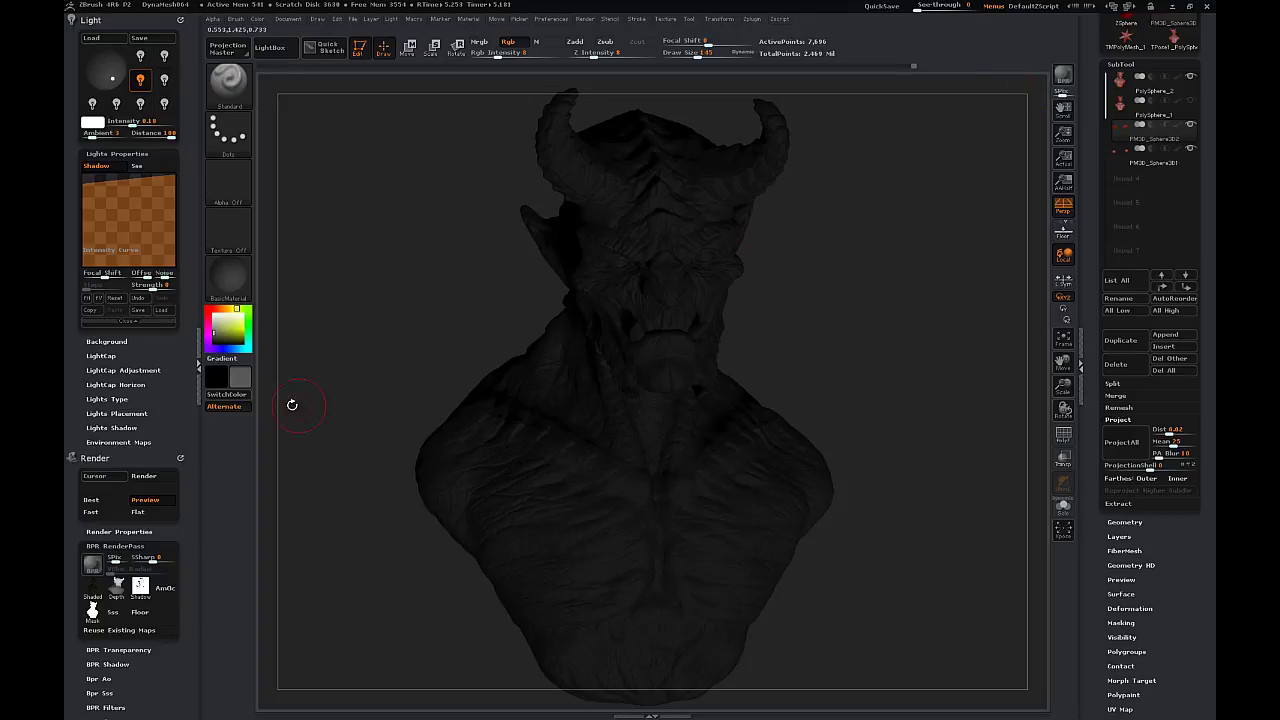
- Export the new shaded pass as the Photoshop file BPR_Render_Reflection.psd
drag(186, 536, 186, 438)
click(93, 490)
click(186, 634)
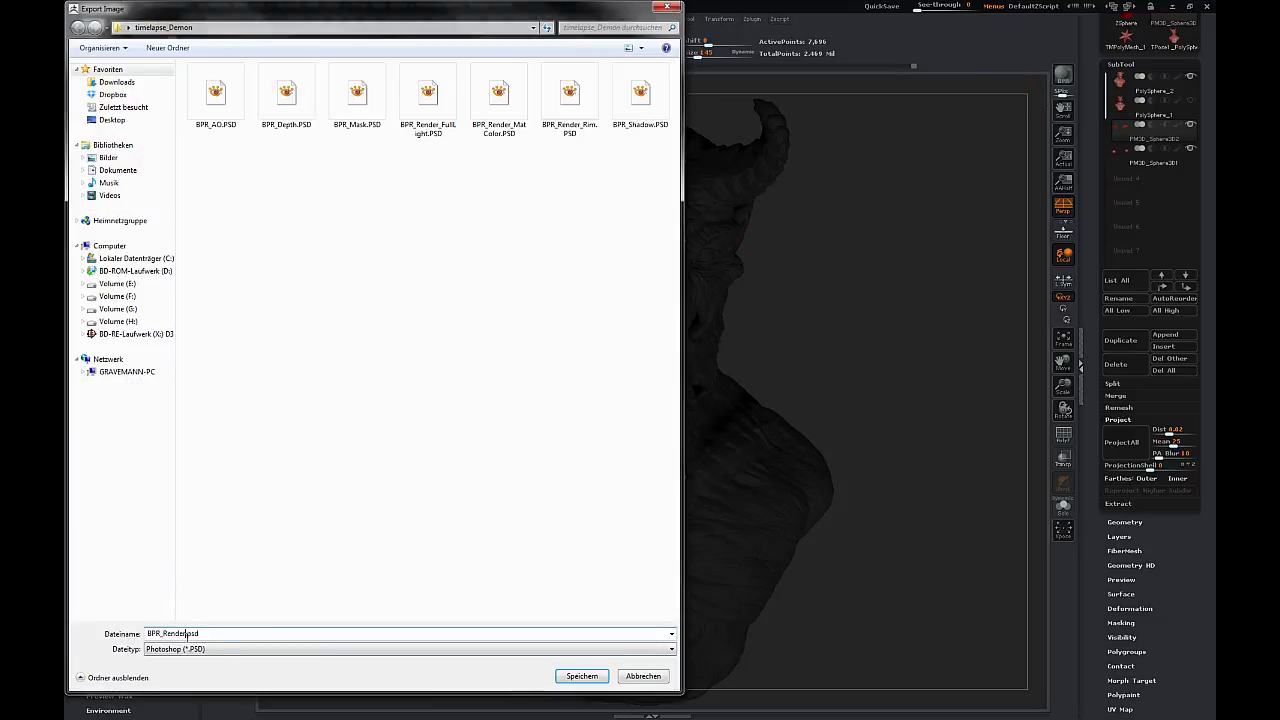
text(_Reflection)
key(Return)
- Try the MatCap Gray and MatCap Metal01 materials on the bust and settle on MatCap Metal02
click(227, 278)
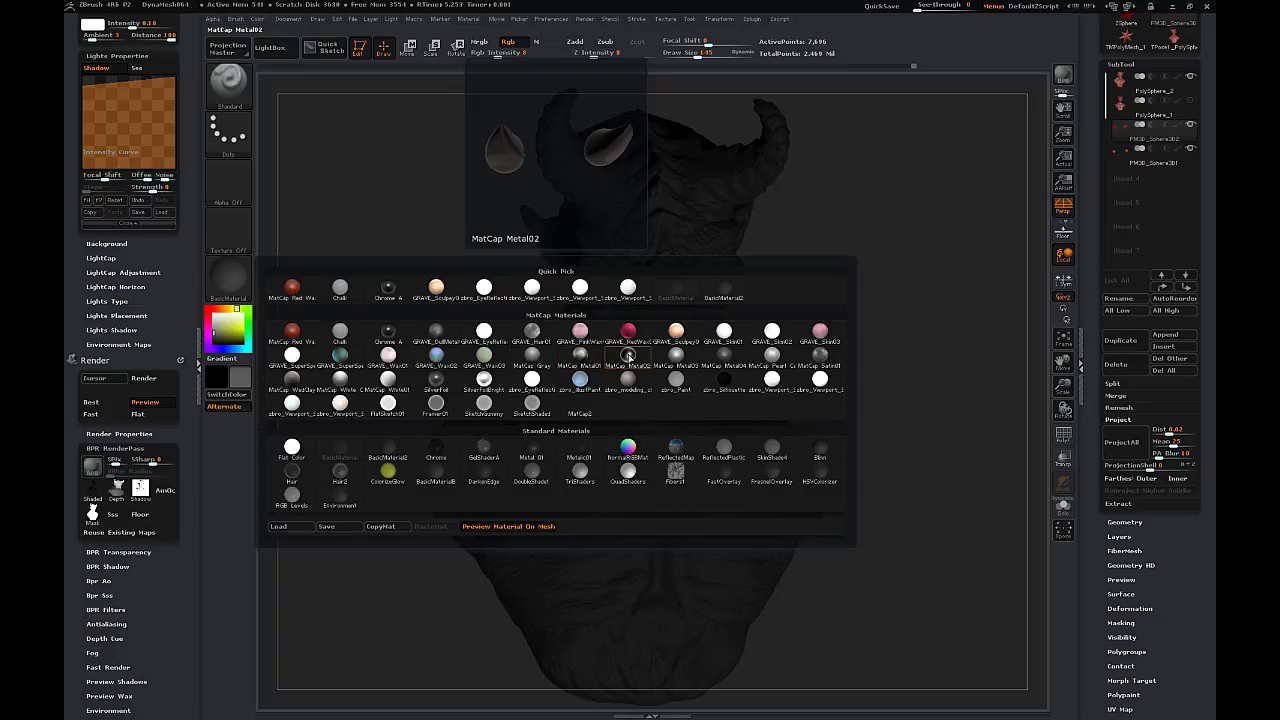
click(628, 356)
click(229, 275)
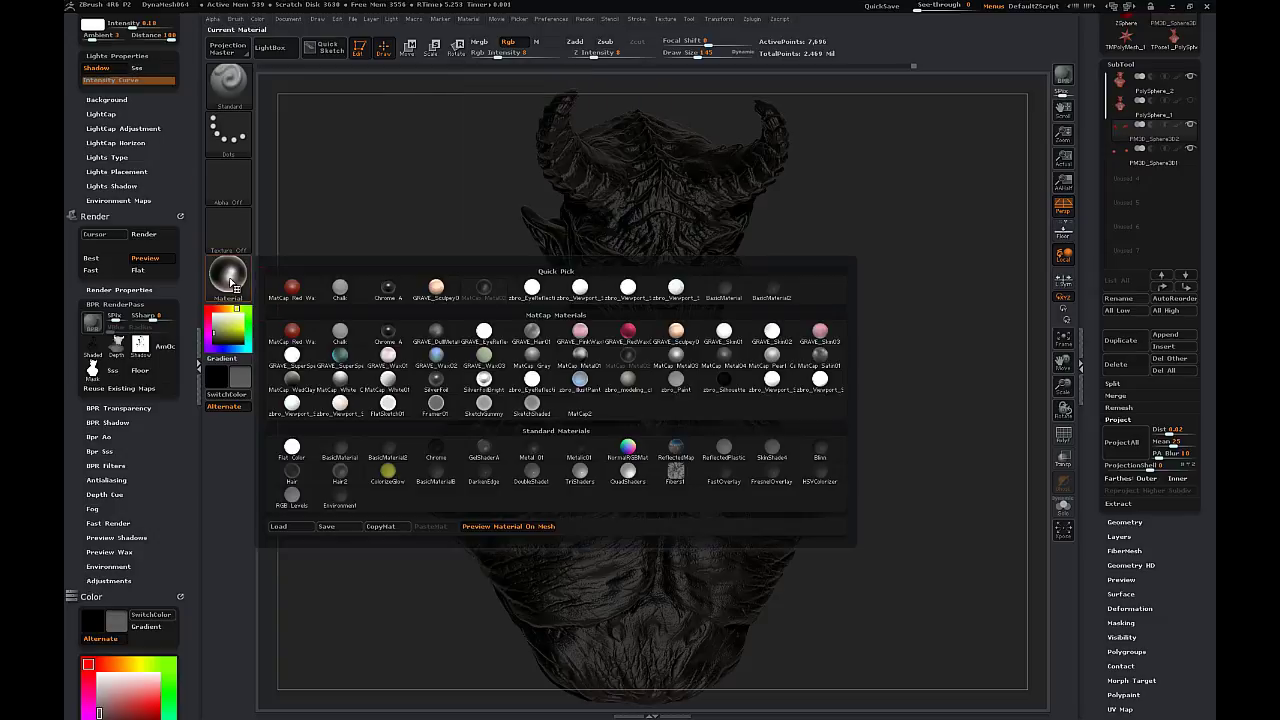
click(534, 358)
click(235, 277)
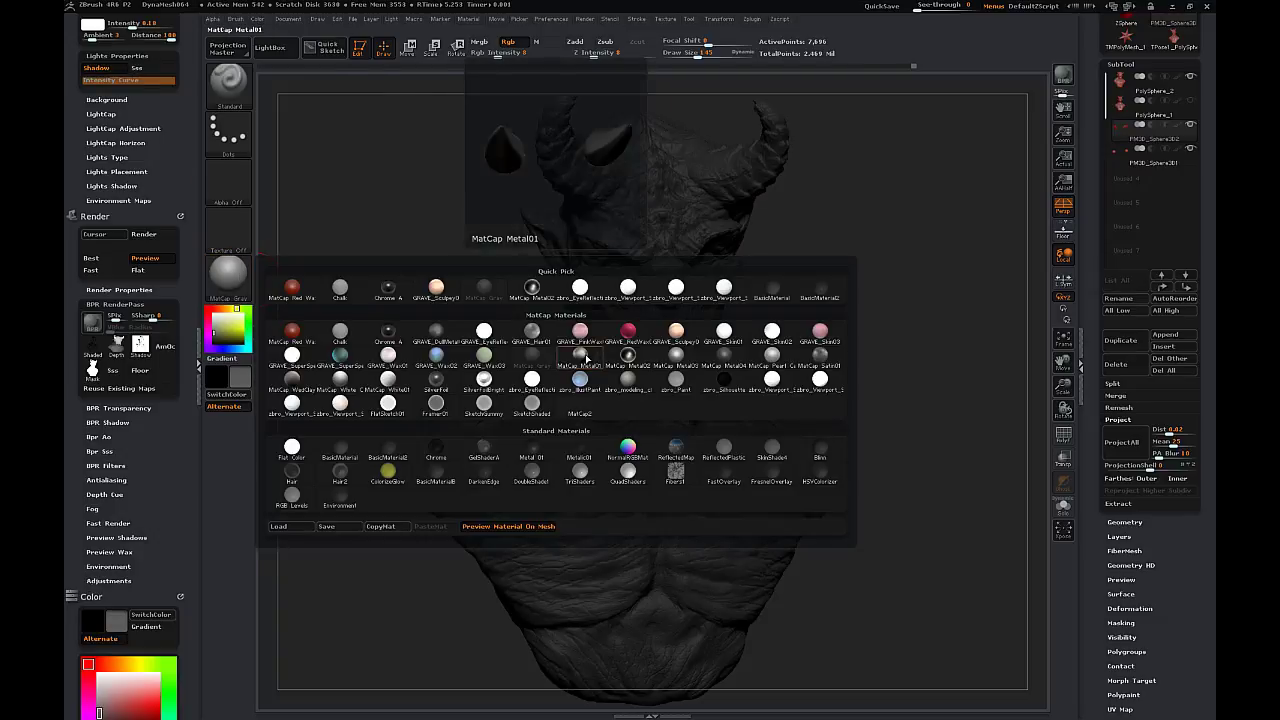
click(580, 355)
click(238, 278)
click(675, 358)
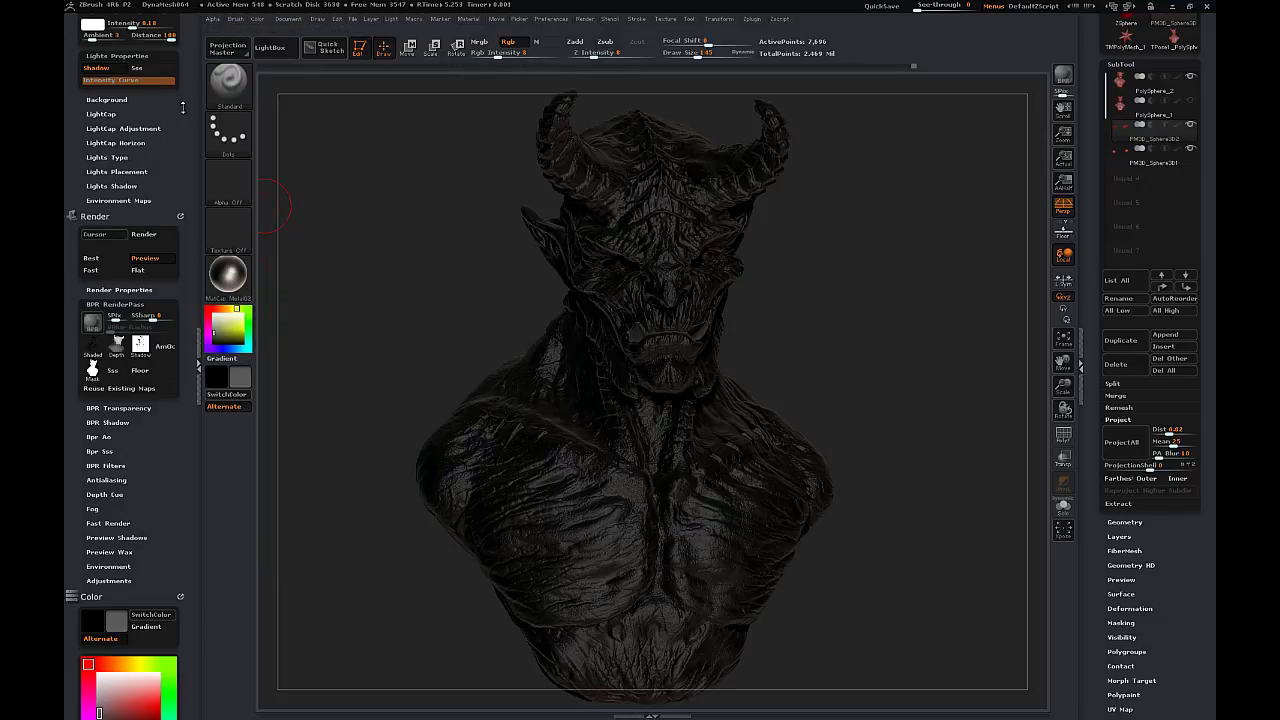
- Switch on both lights of the first row alongside the first light of the second row, keeping Shadow enabled
drag(183, 108, 183, 206)
click(141, 80)
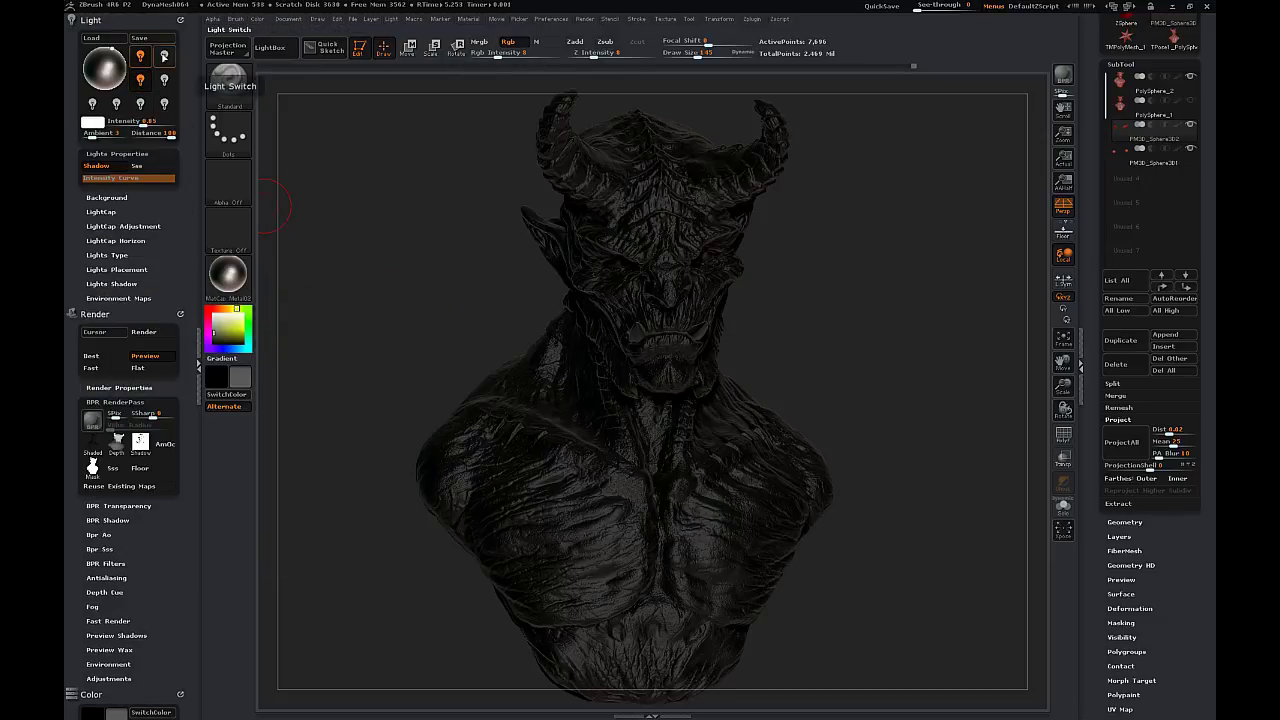
click(99, 166)
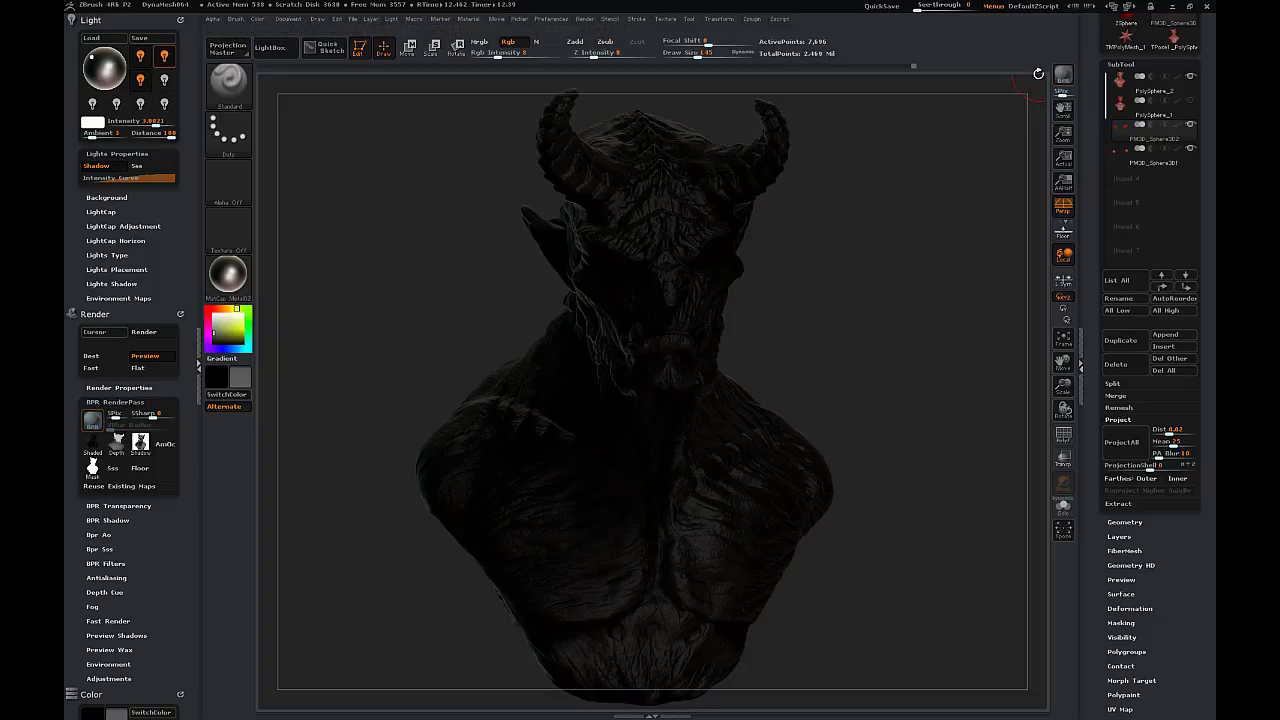
- Turn off Shadows in the render properties and make a BPR render of the metallic bust
click(141, 387)
click(98, 472)
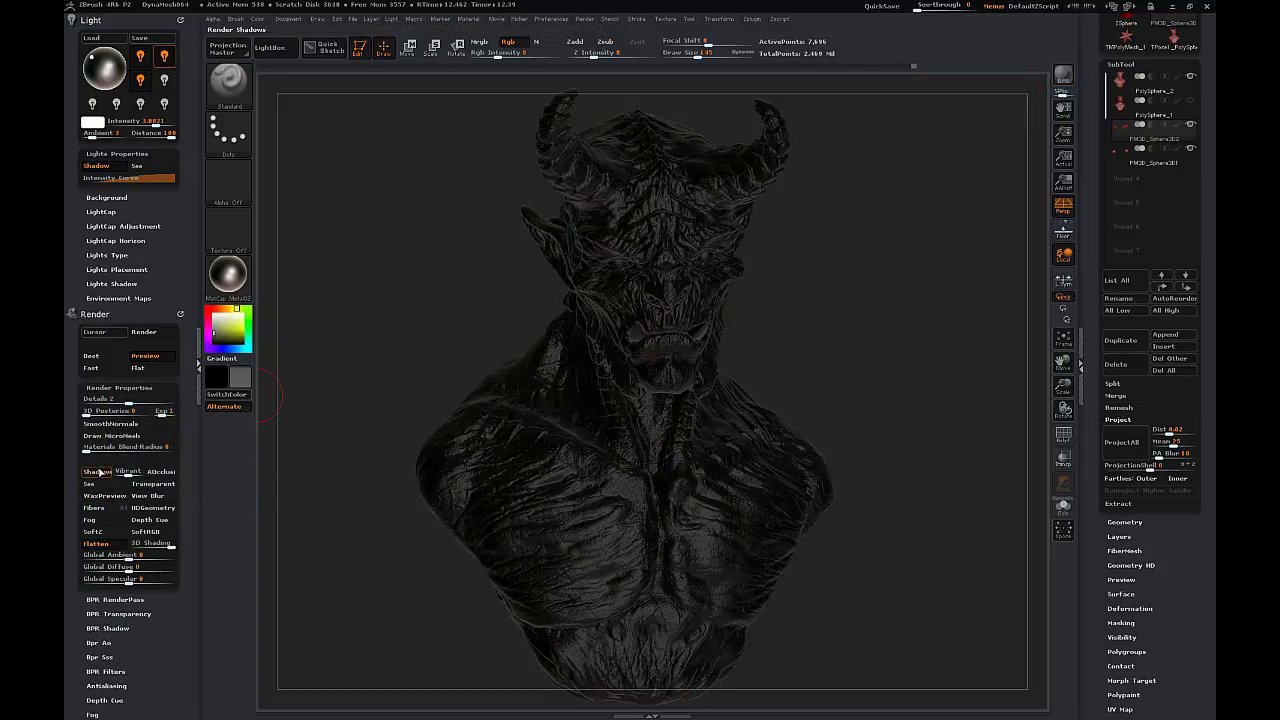
click(1062, 76)
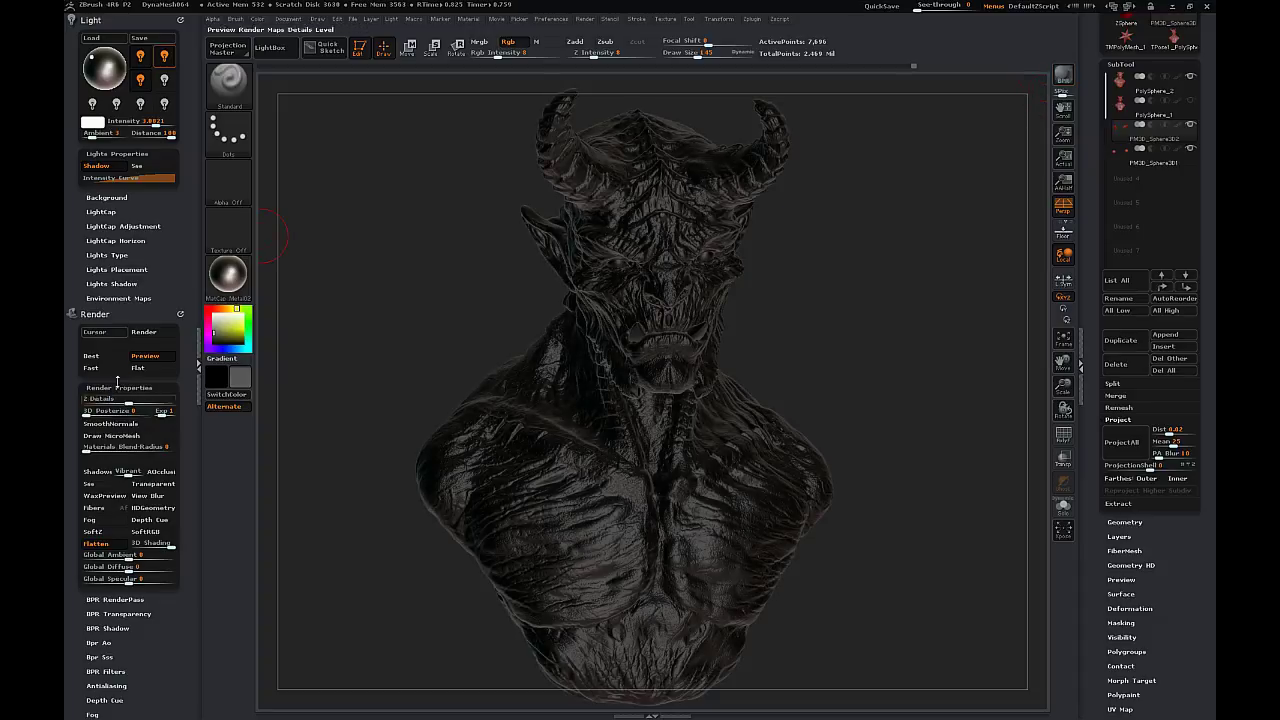
- Export the new shaded pass as the Photoshop file BPR_Render_Metal.psd
click(91, 601)
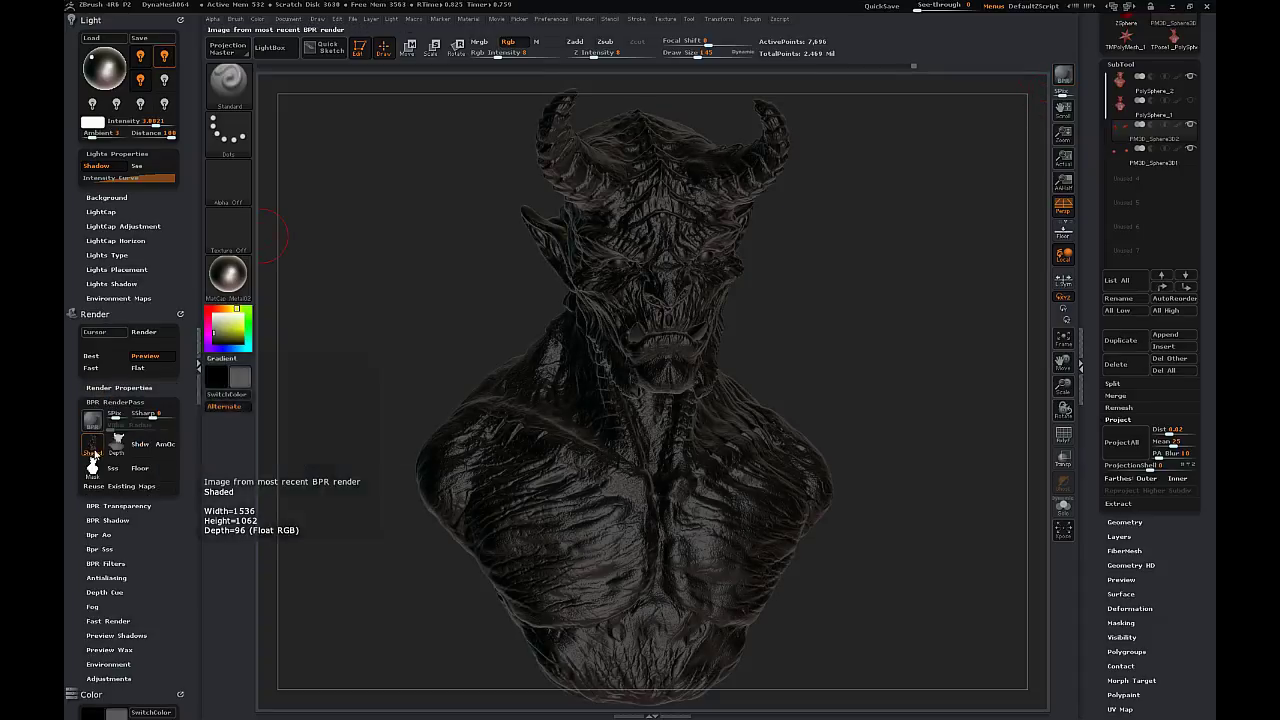
click(92, 447)
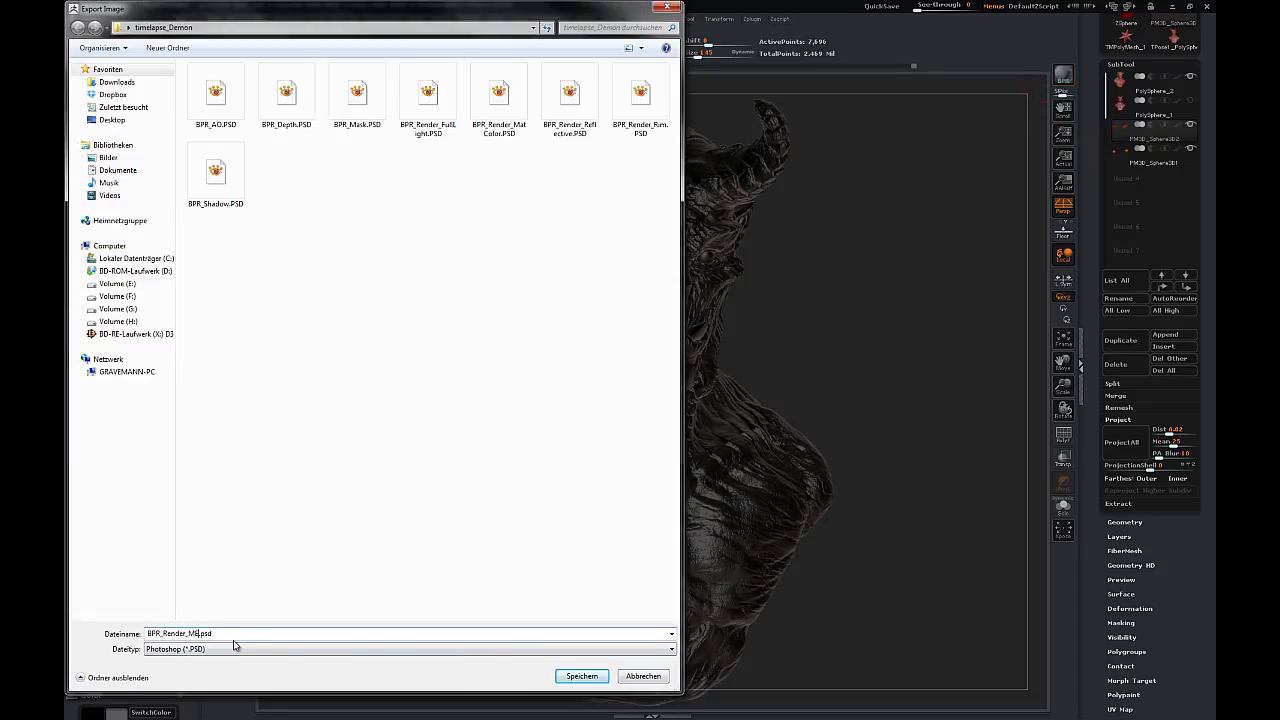
text(_Metal)
key(Return)
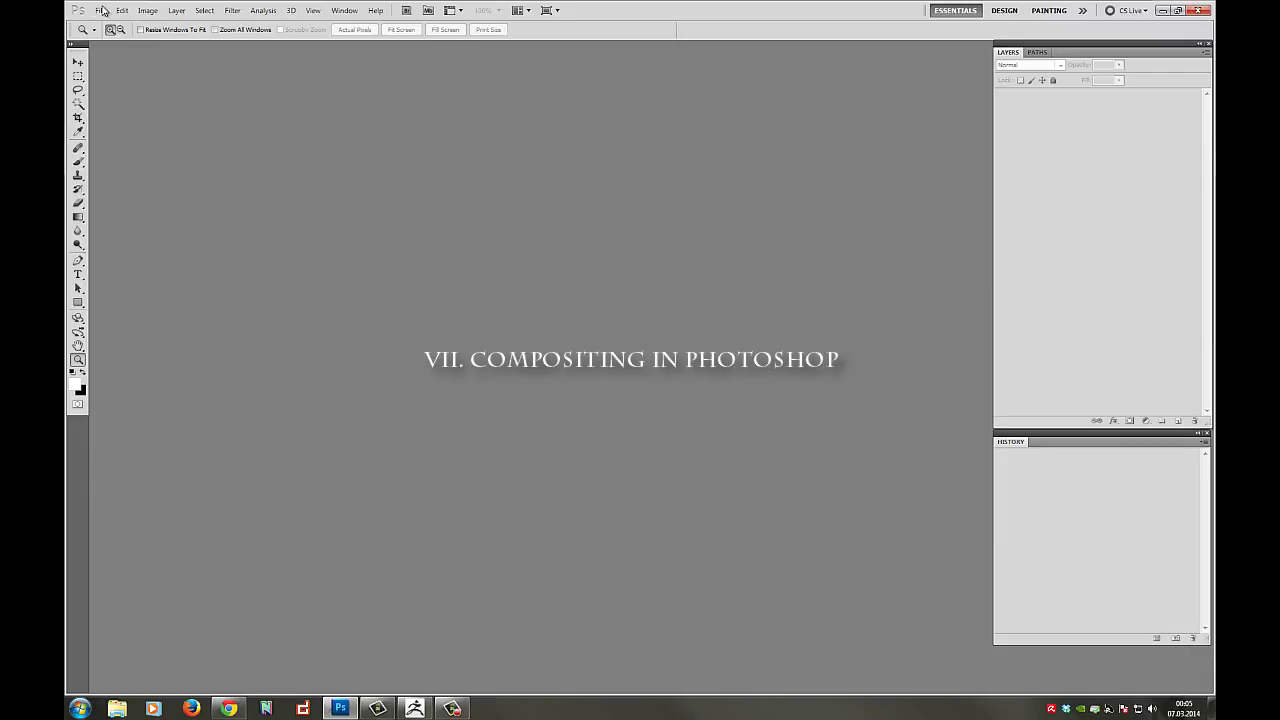
click(100, 10)
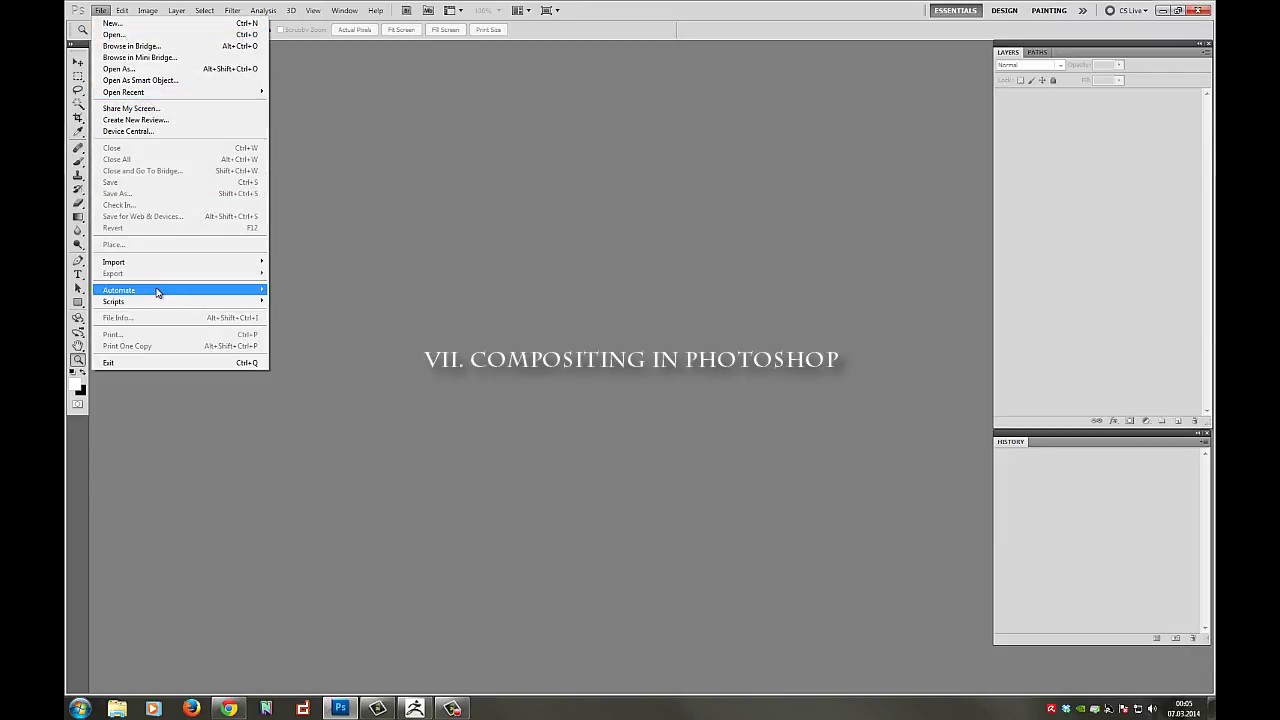
mouse_move(150, 301)
click(320, 406)
click(777, 257)
- Load the FullLight, MatColor, Metal, Reflective and Rim BPR_Render PSD files into one layer stack in Photoshop
click(100, 11)
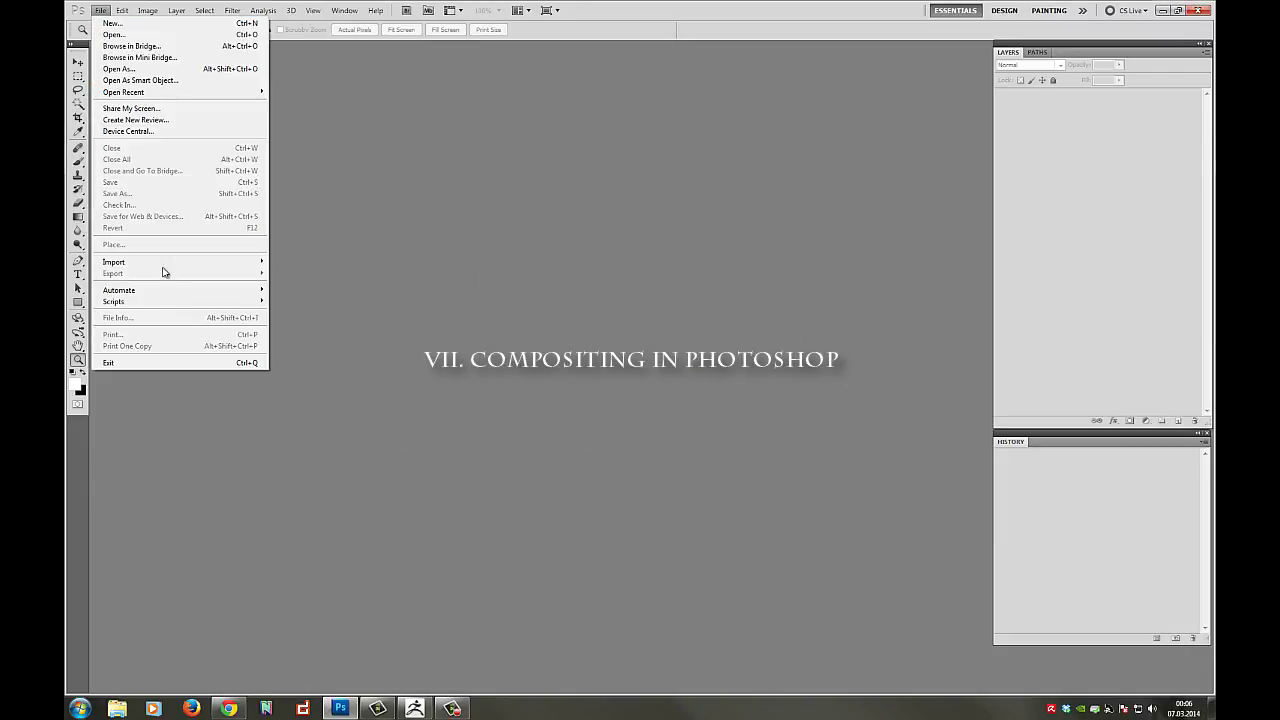
click(318, 424)
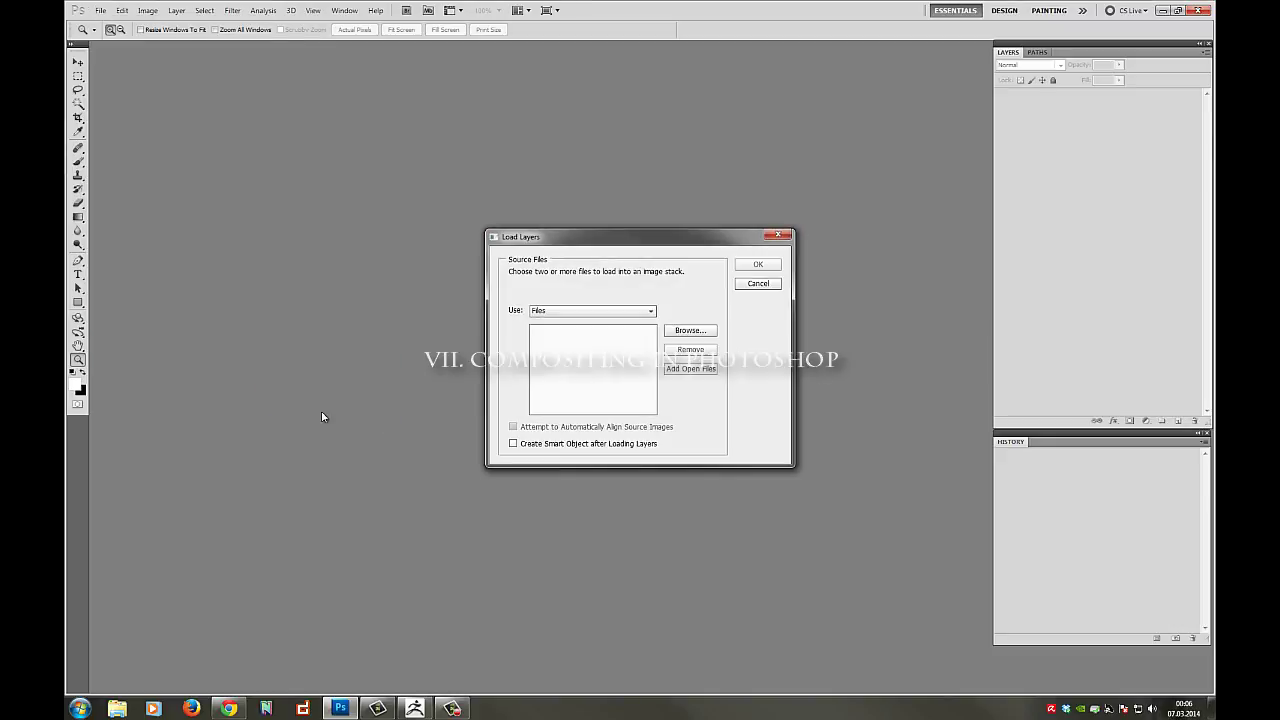
click(688, 331)
double_click(830, 340)
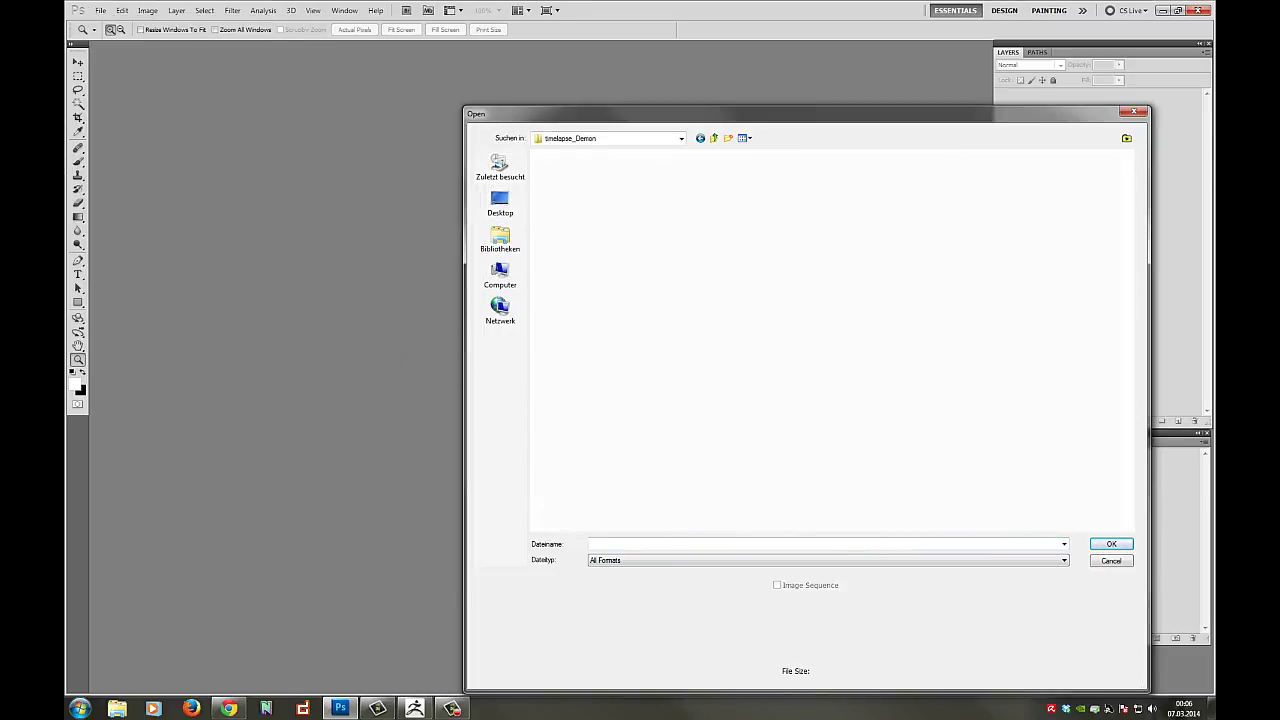
click(772, 188)
ctrl+click(840, 188)
ctrl+click(908, 188)
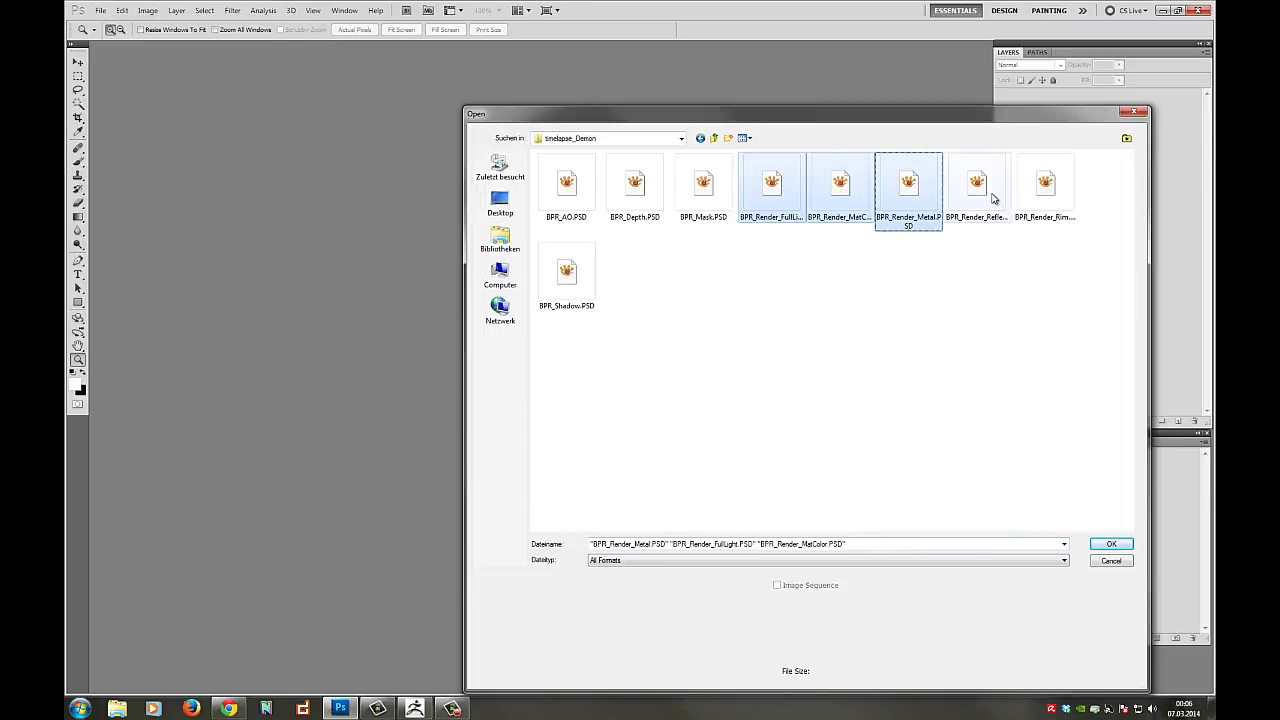
ctrl+click(977, 188)
ctrl+click(1045, 190)
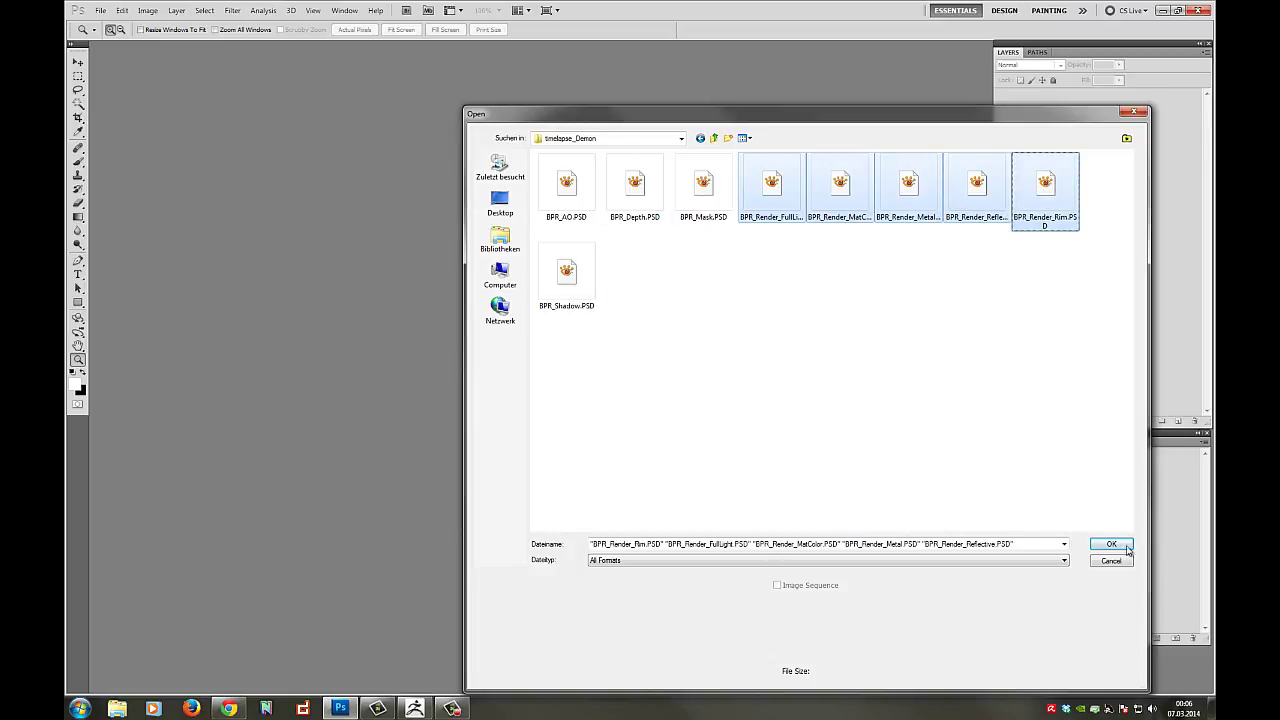
key(Return)
click(758, 265)
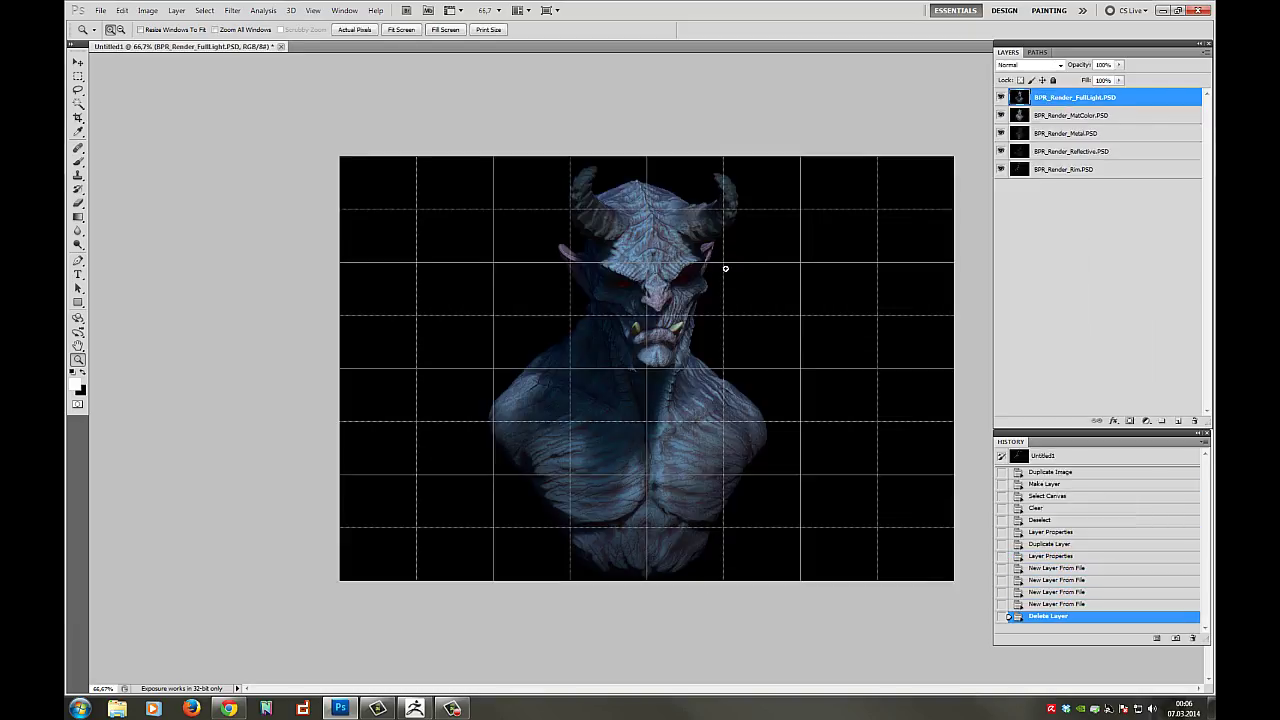
- Hide all layers except FullLight and reorder the stack with FullLight at the bottom and MatColor directly above it
drag(1002, 99, 1002, 172)
click(1001, 99)
drag(1062, 106, 1060, 160)
click(1042, 171)
- Show the BPR_Render_Rim layer and set its blending mode to Linear Dodge (Add) after trying Screen
click(1001, 133)
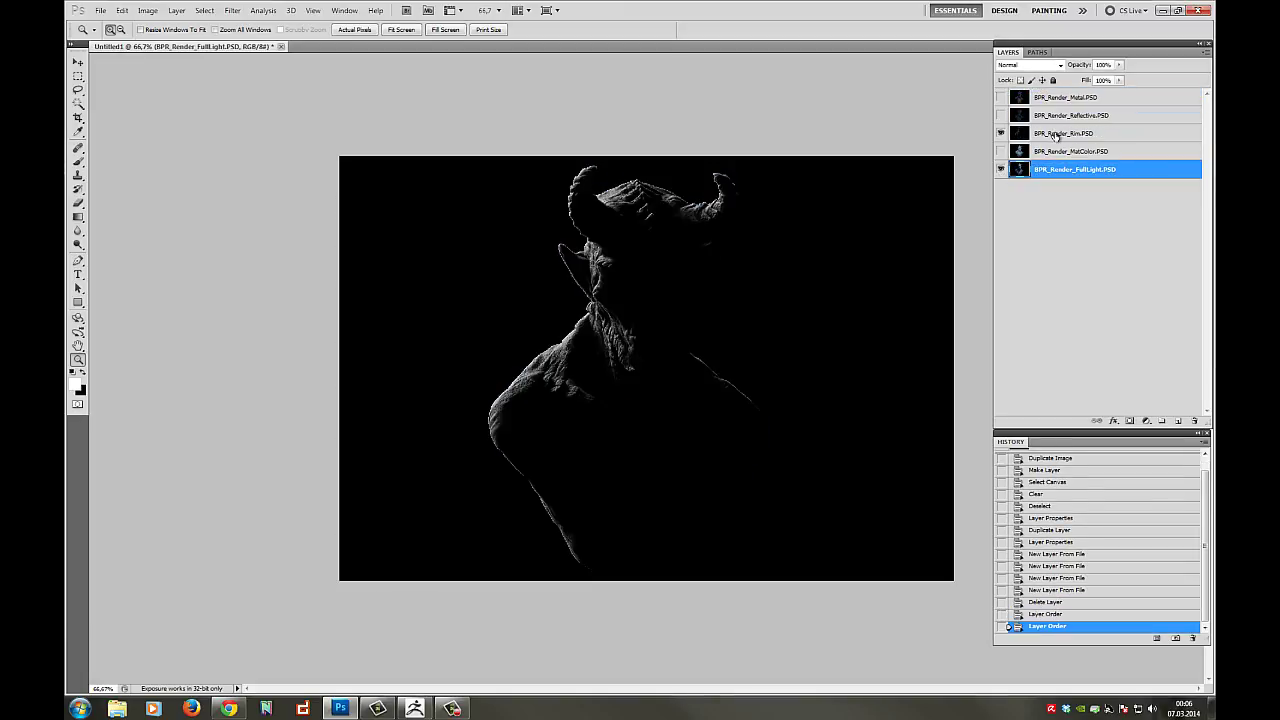
click(1055, 137)
click(1030, 64)
click(1052, 181)
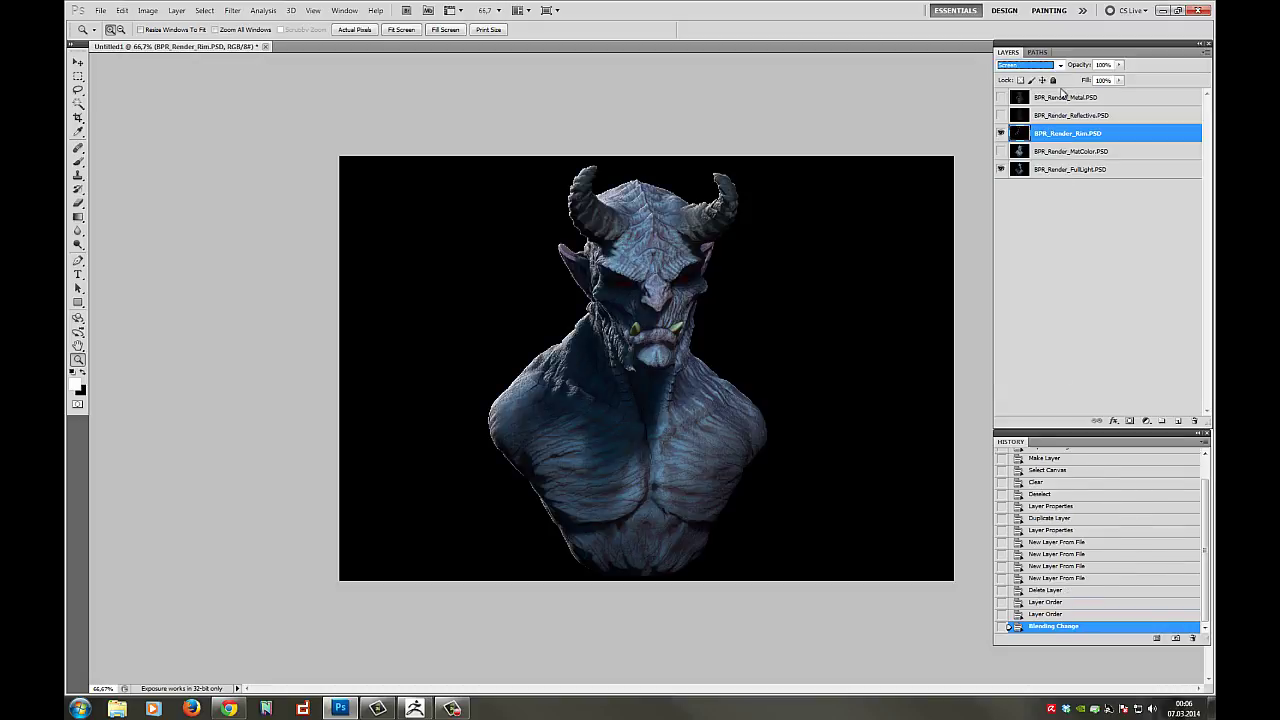
scroll(1027, 70, down, 2)
click(1002, 133)
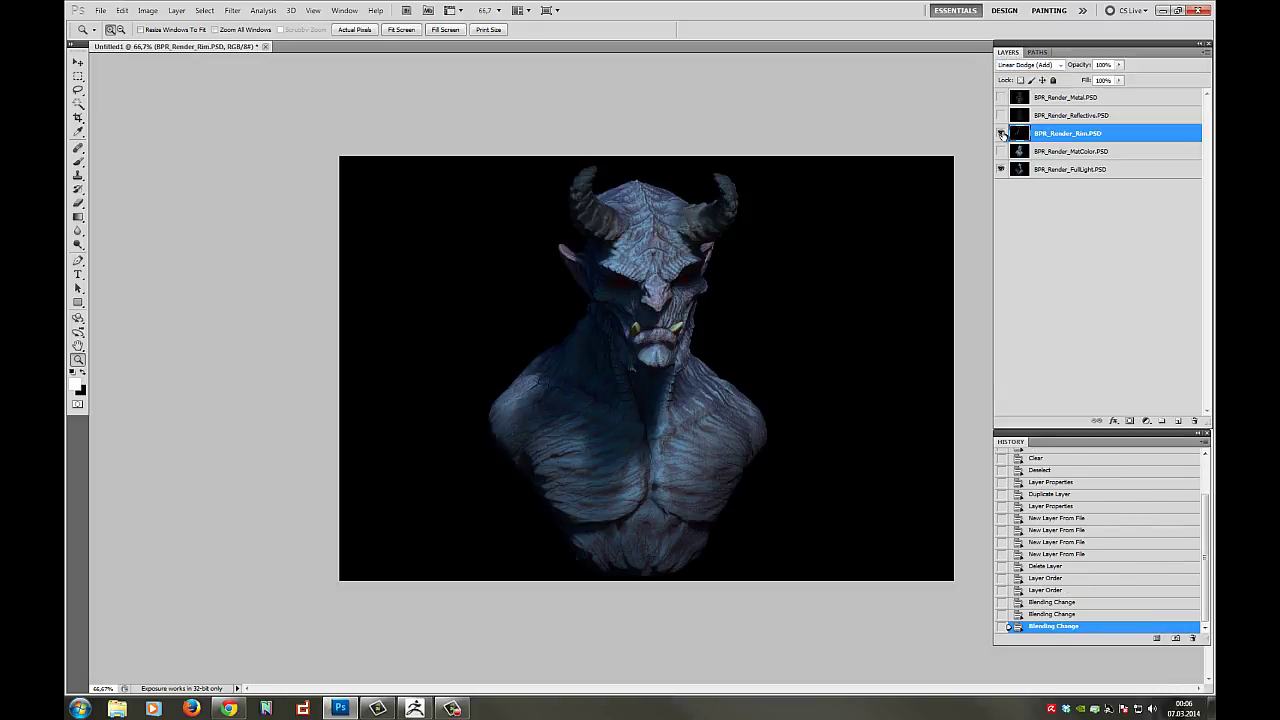
click(1002, 133)
- Try Screen on the Rim layer again, return it to Linear Dodge (Add), and check its effect up close
click(1061, 66)
click(1037, 172)
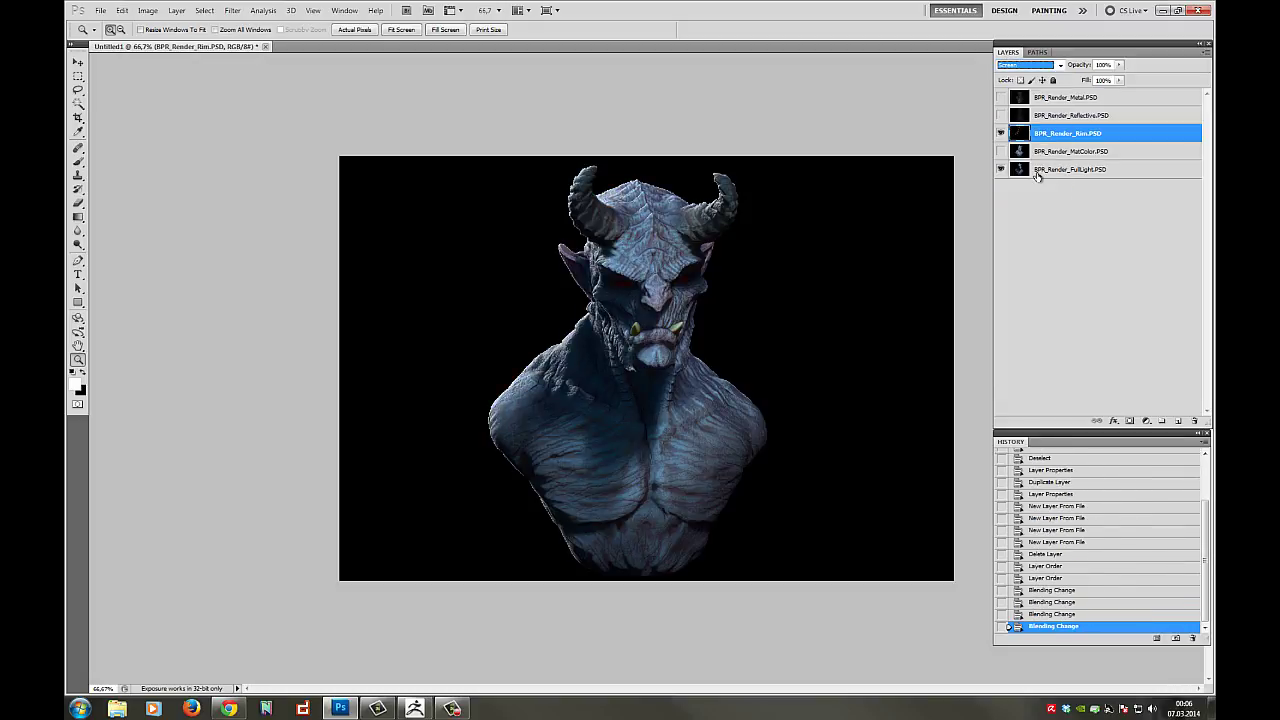
click(1061, 66)
click(1043, 192)
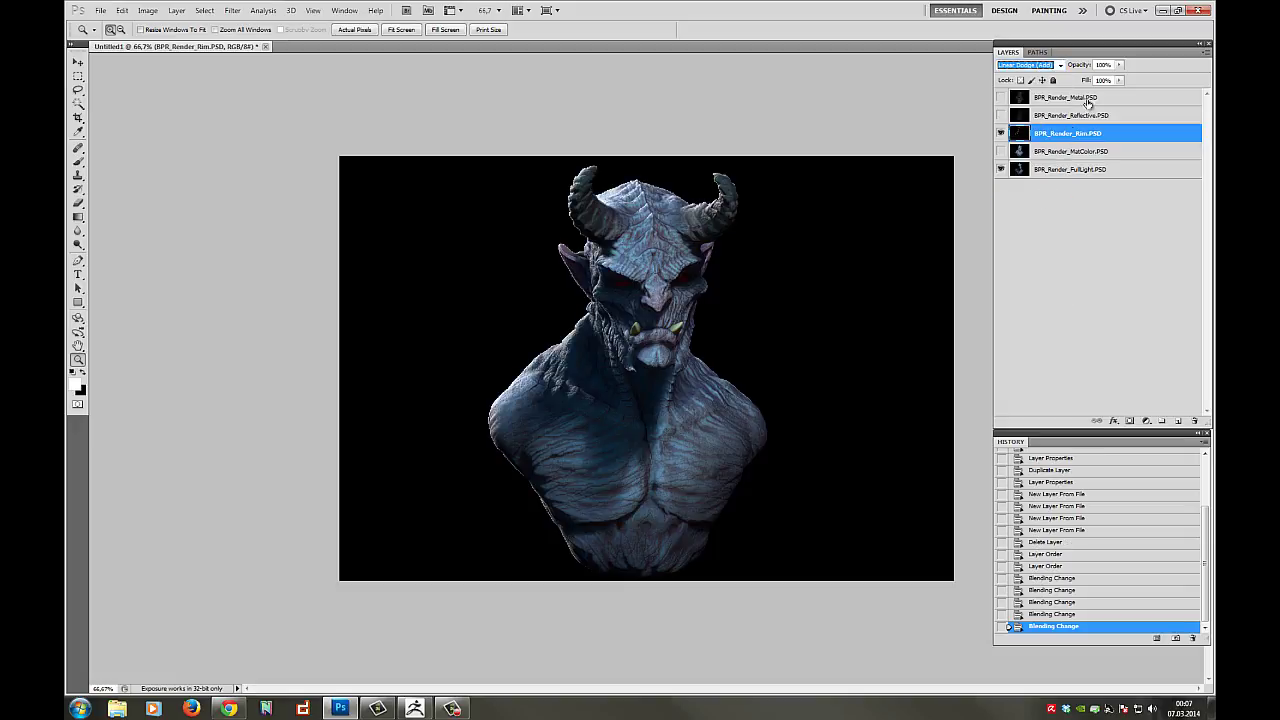
click(648, 281)
click(1000, 134)
click(1000, 134)
- Show the BPR_Render_Reflective layer and blend it in Screen mode
click(1001, 116)
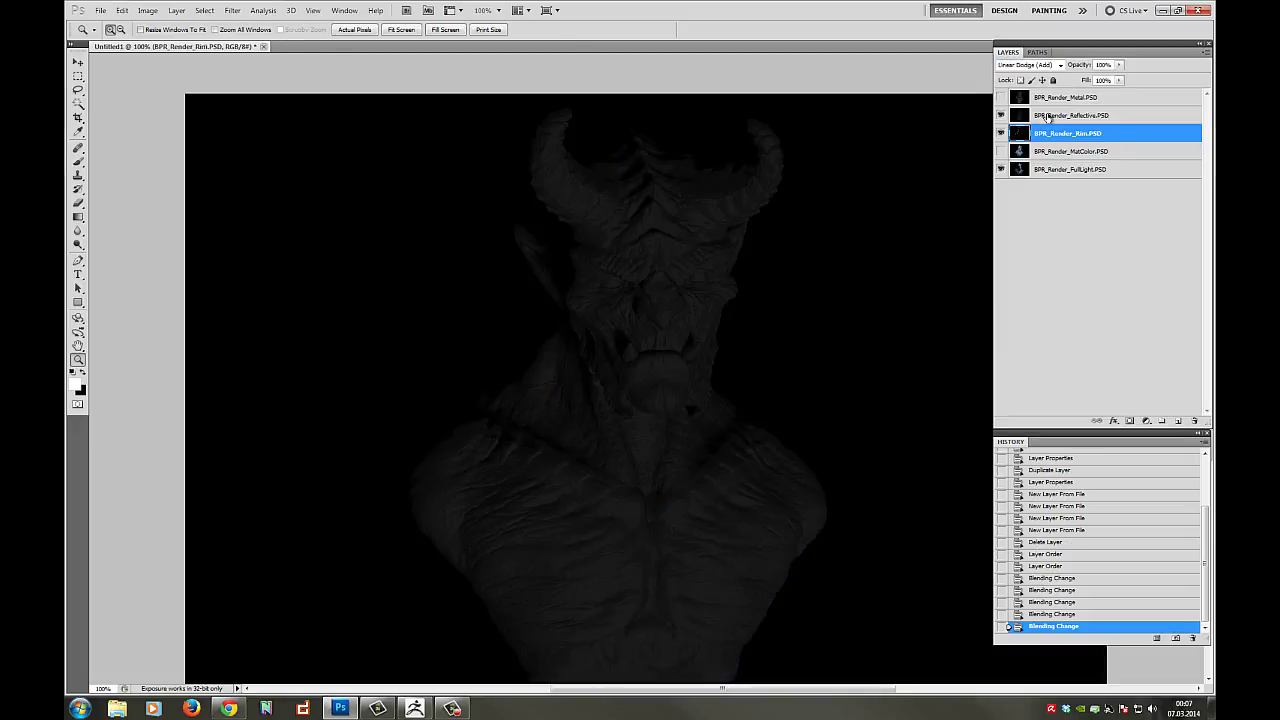
click(1050, 116)
click(1060, 66)
click(1034, 175)
- Compare the bust with and without the Reflective layer
click(1000, 116)
click(1000, 116)
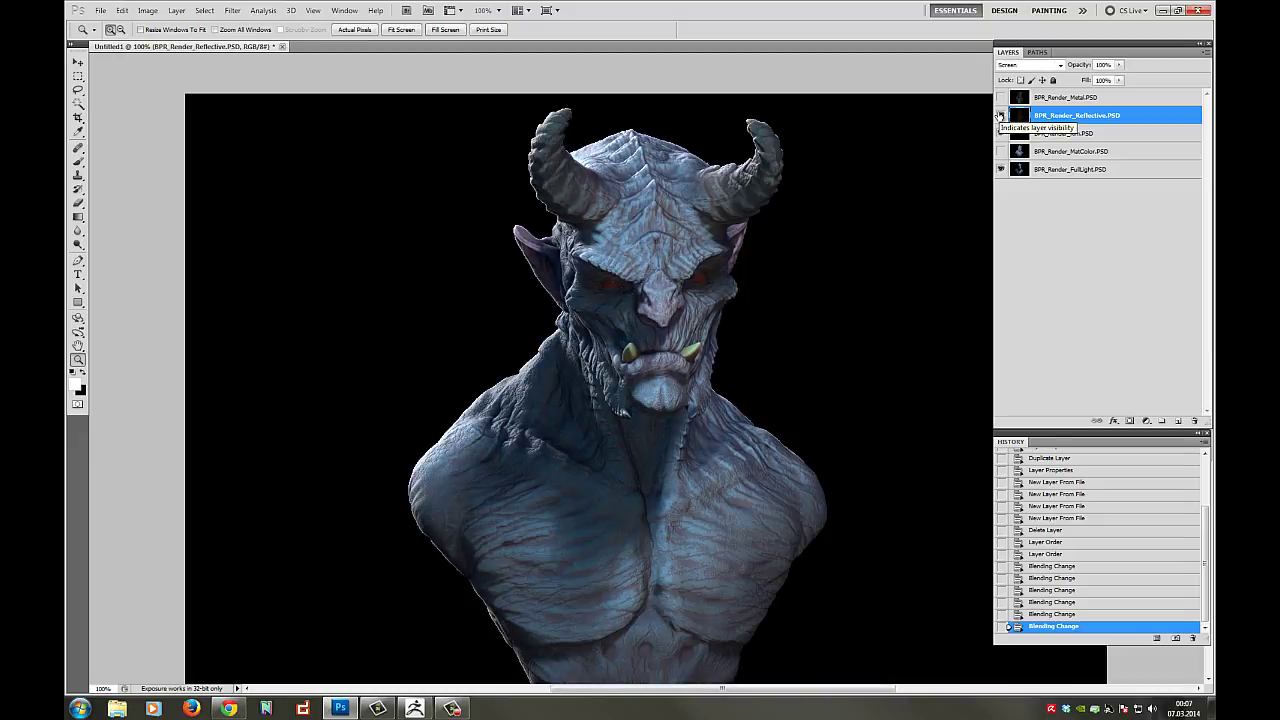
click(1000, 116)
click(1000, 116)
click(1000, 116)
click(1000, 116)
click(1000, 116)
click(1000, 116)
click(1000, 116)
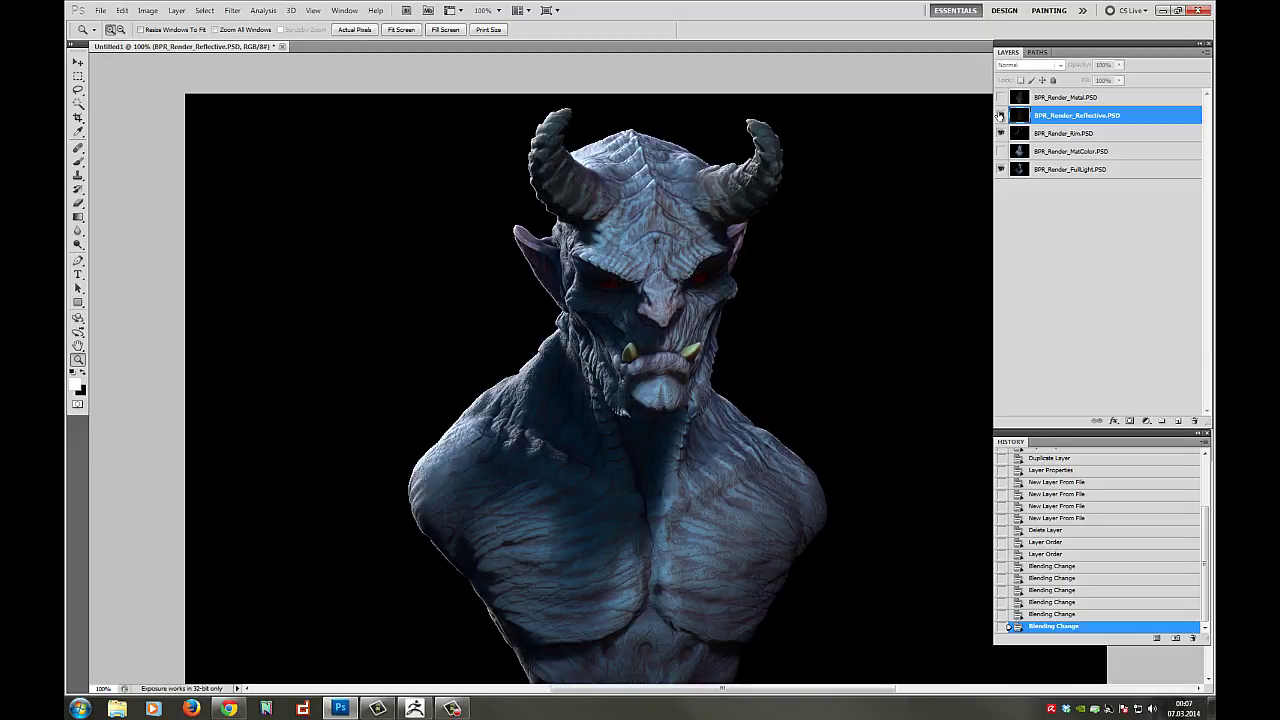
click(1000, 116)
- Set the Reflective layer to Linear Dodge (Add) and use Levels to brighten its midtones and highlights while deepening the blacks
click(1060, 66)
click(1035, 192)
click(148, 10)
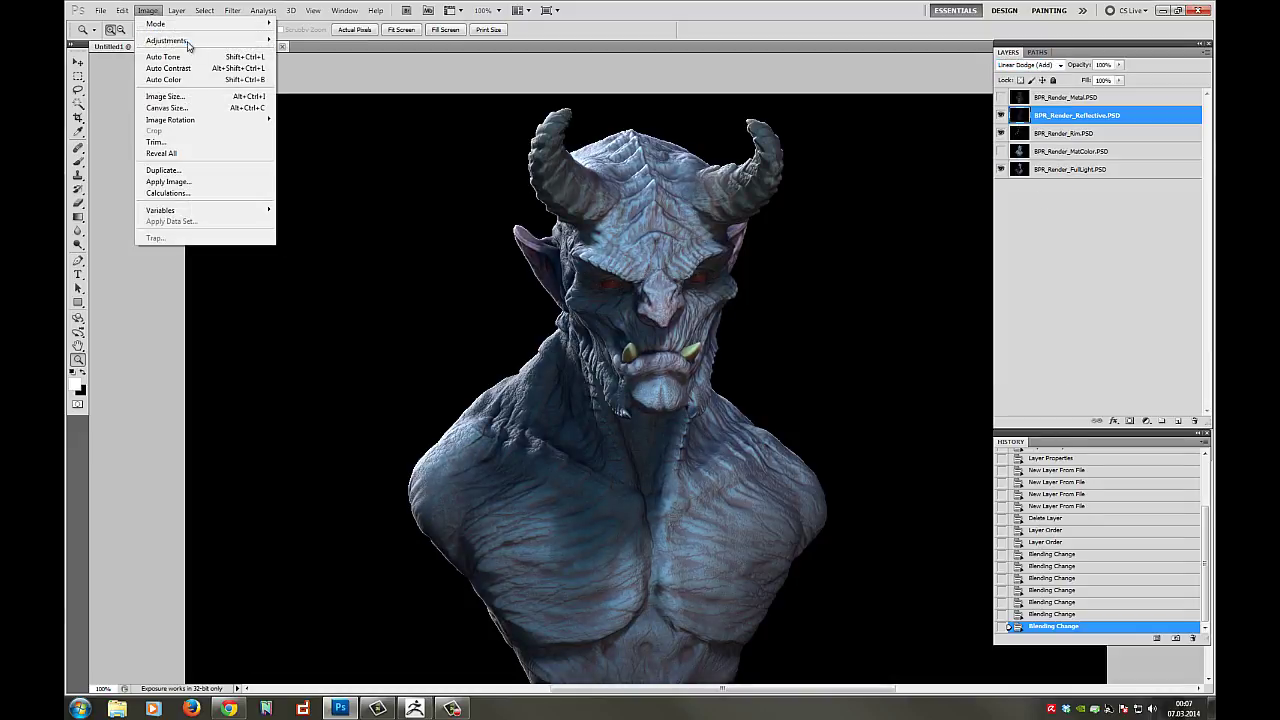
mouse_move(188, 43)
click(292, 52)
drag(265, 443, 237, 445)
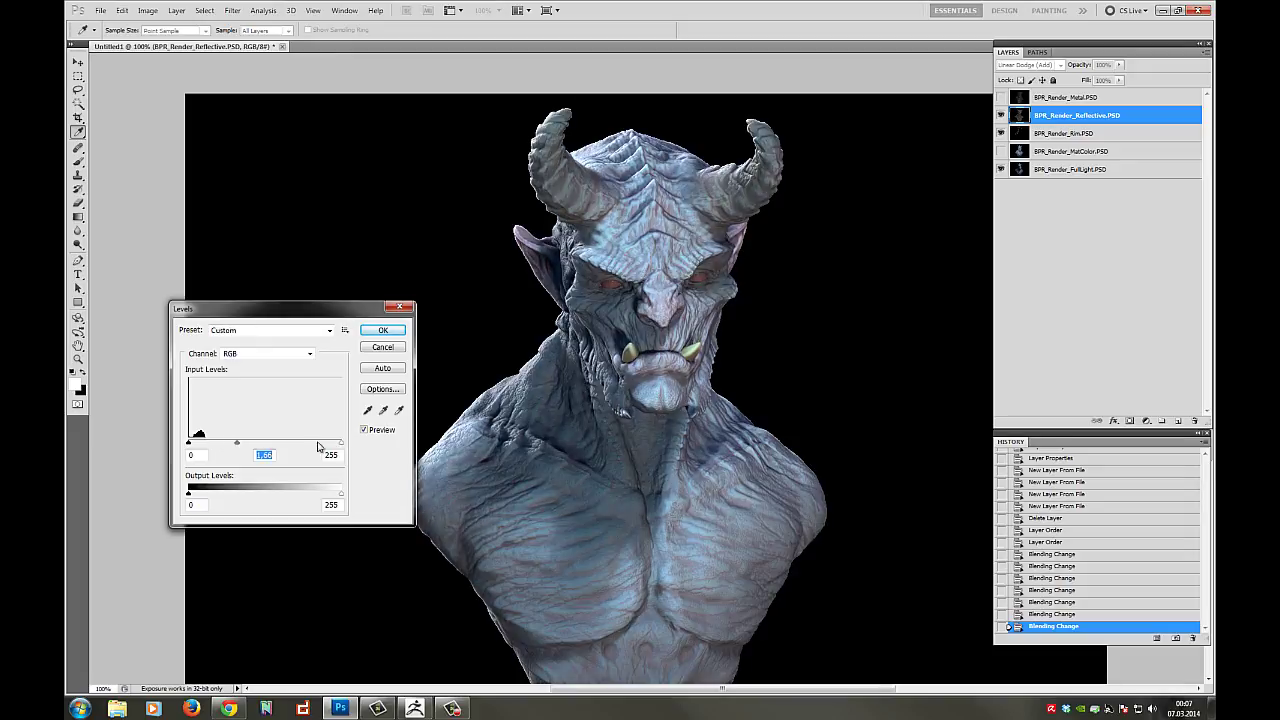
drag(341, 444, 303, 445)
drag(188, 444, 250, 447)
click(383, 331)
- Show the BPR_Render_Metal layer and blend it with Color Dodge at 41% opacity
click(1001, 98)
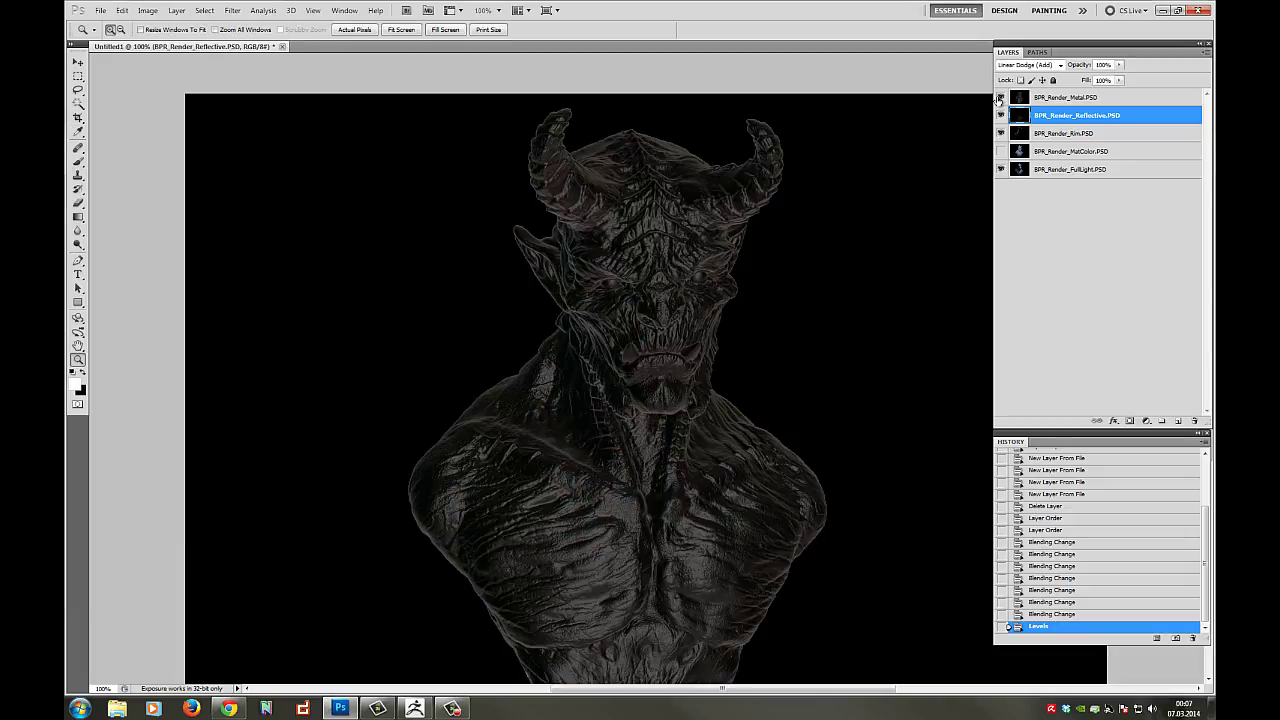
click(1064, 97)
click(1062, 65)
click(1041, 183)
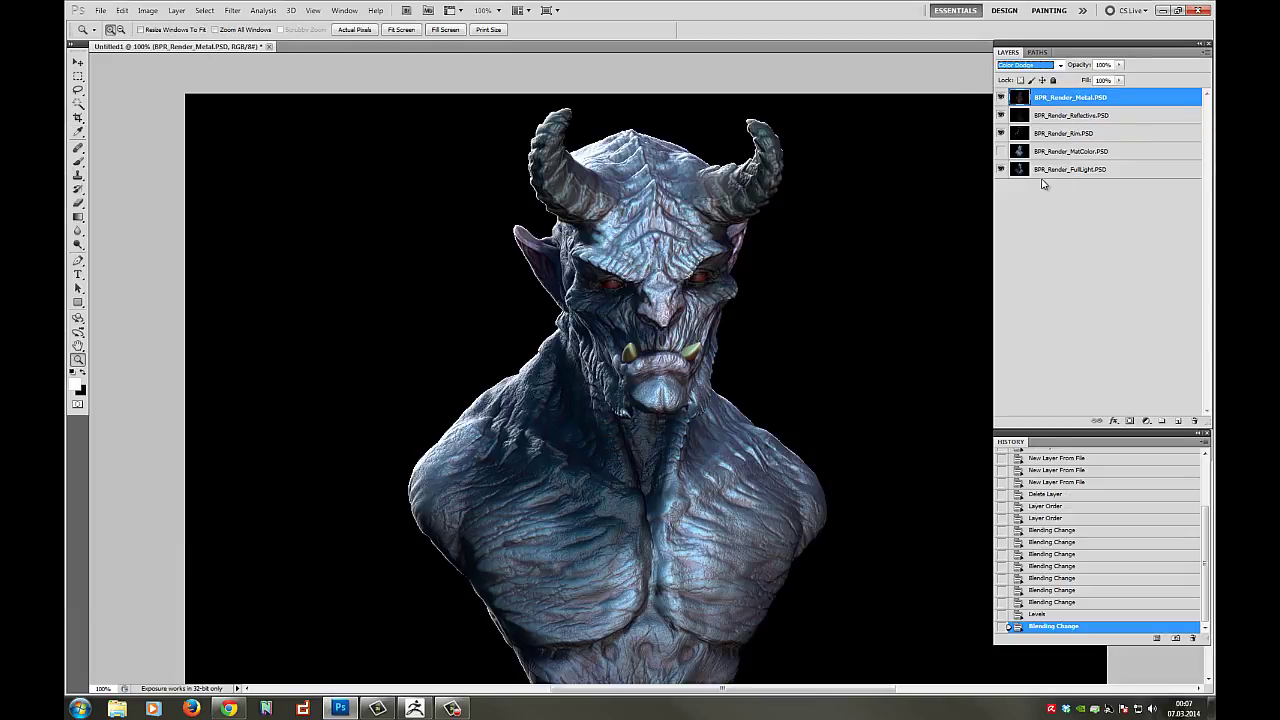
click(1119, 64)
drag(1120, 80, 1081, 80)
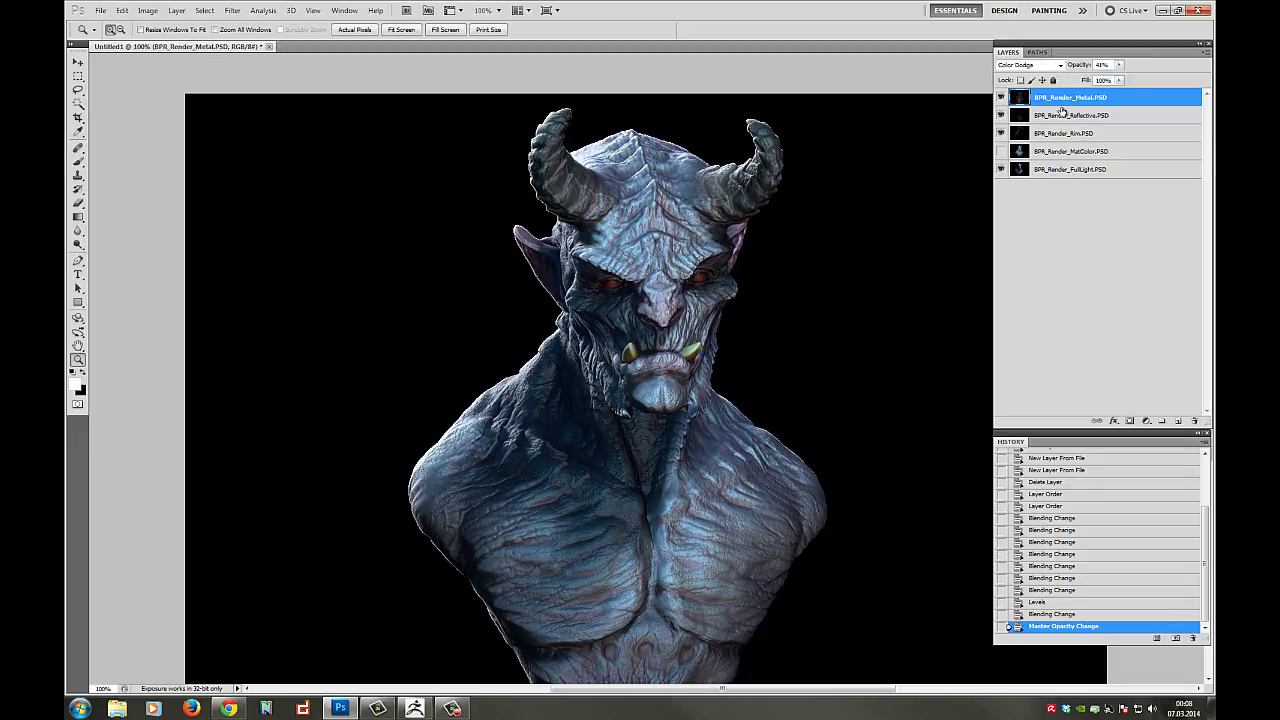
- Check the MatColor layer briefly, hide it again, and move the Rim layer to the top of the stack
key(h)
drag(640, 411, 740, 335)
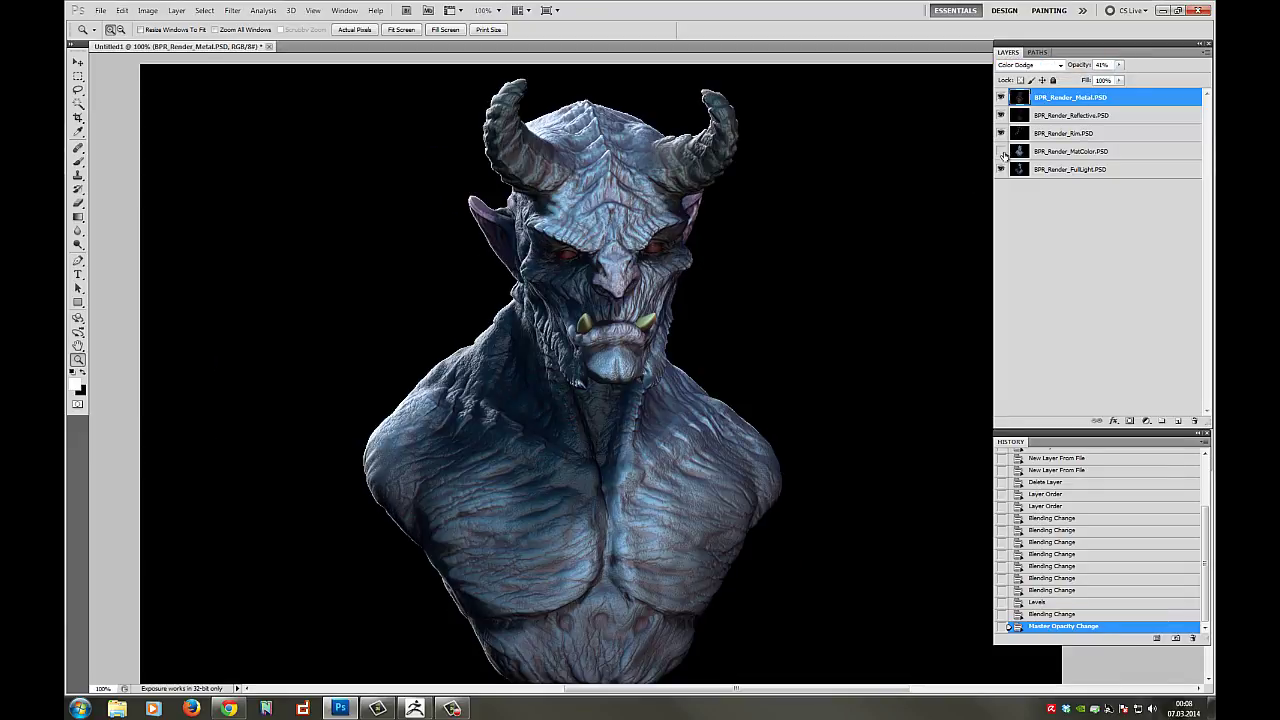
click(1001, 152)
click(1001, 151)
drag(1043, 137, 1099, 97)
click(1088, 116)
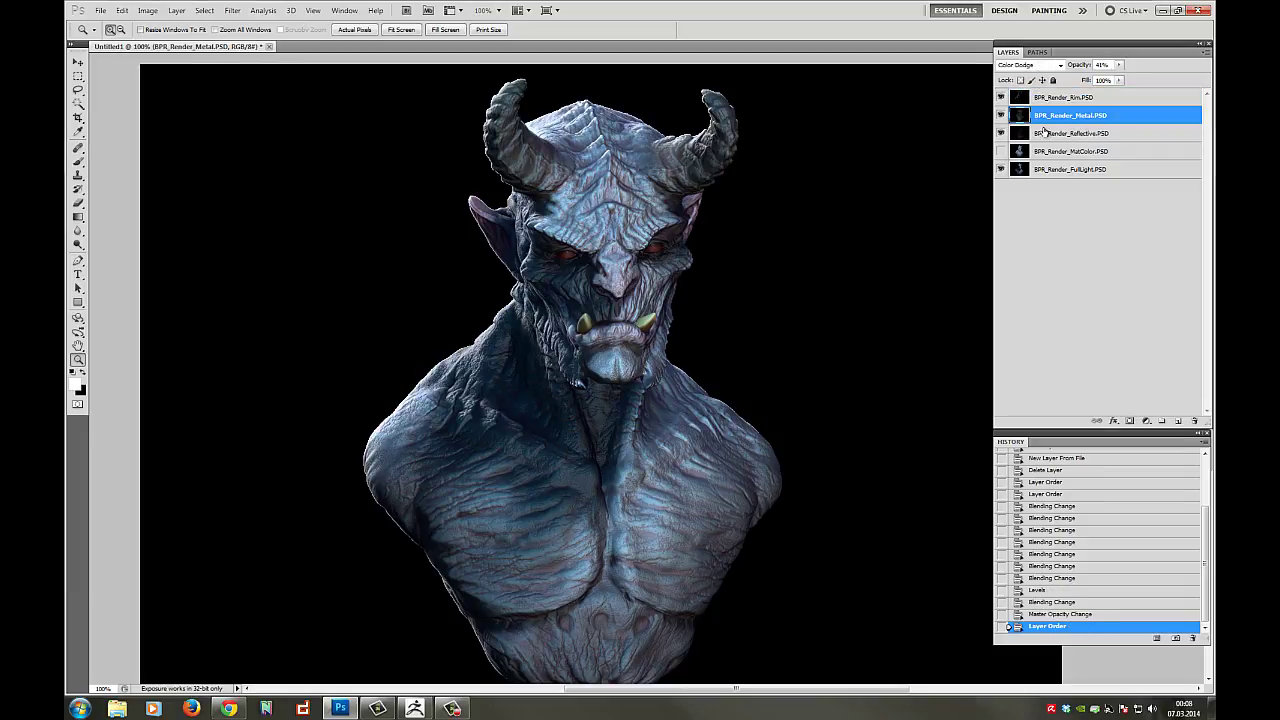
- Colorize the Reflective layer green with Hue/Saturation, using hue 117 and lightness -60
click(1060, 133)
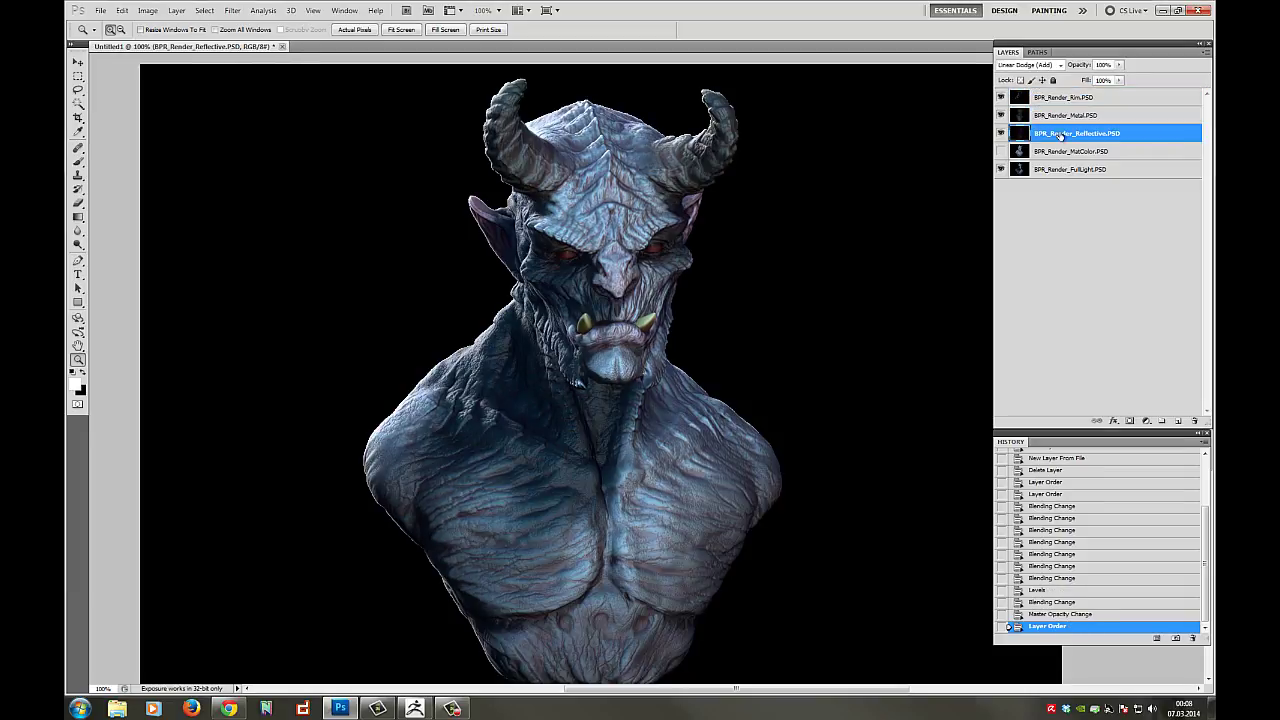
click(149, 11)
click(330, 103)
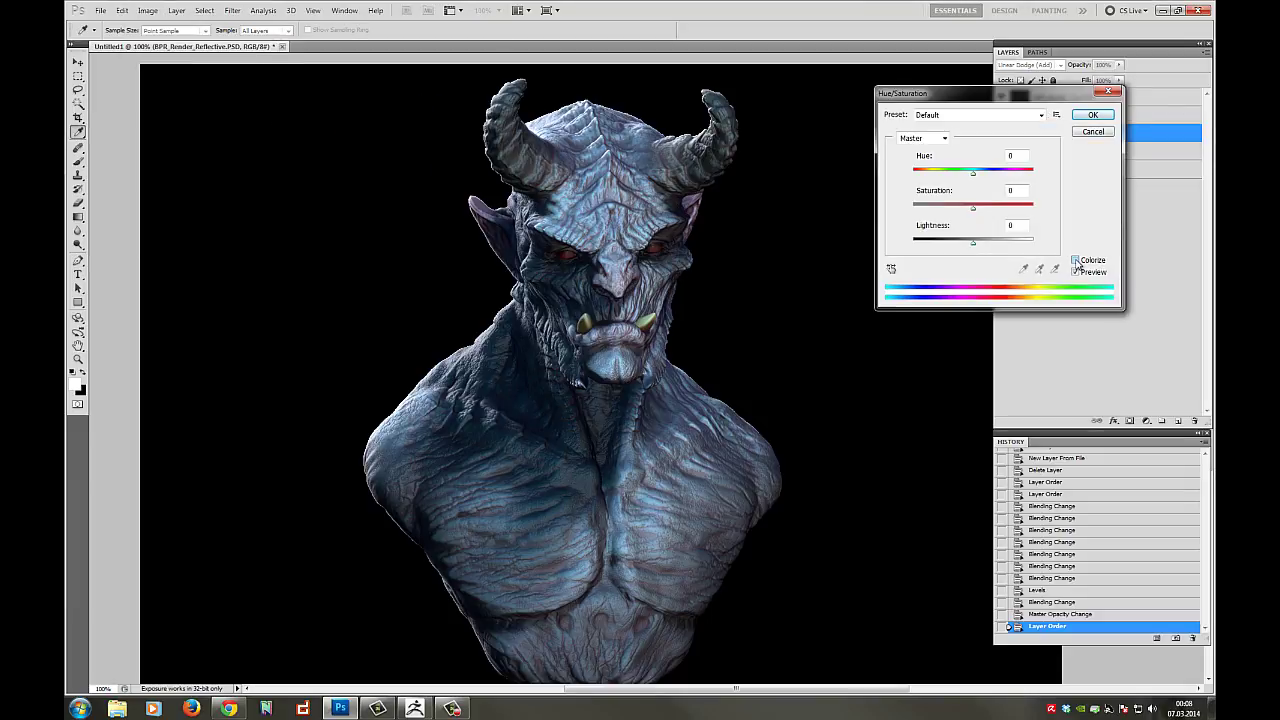
mouse_move(961, 173)
mouse_down()
mouse_move(1057, 178)
mouse_move(933, 182)
mouse_move(954, 181)
mouse_up()
drag(971, 244, 936, 248)
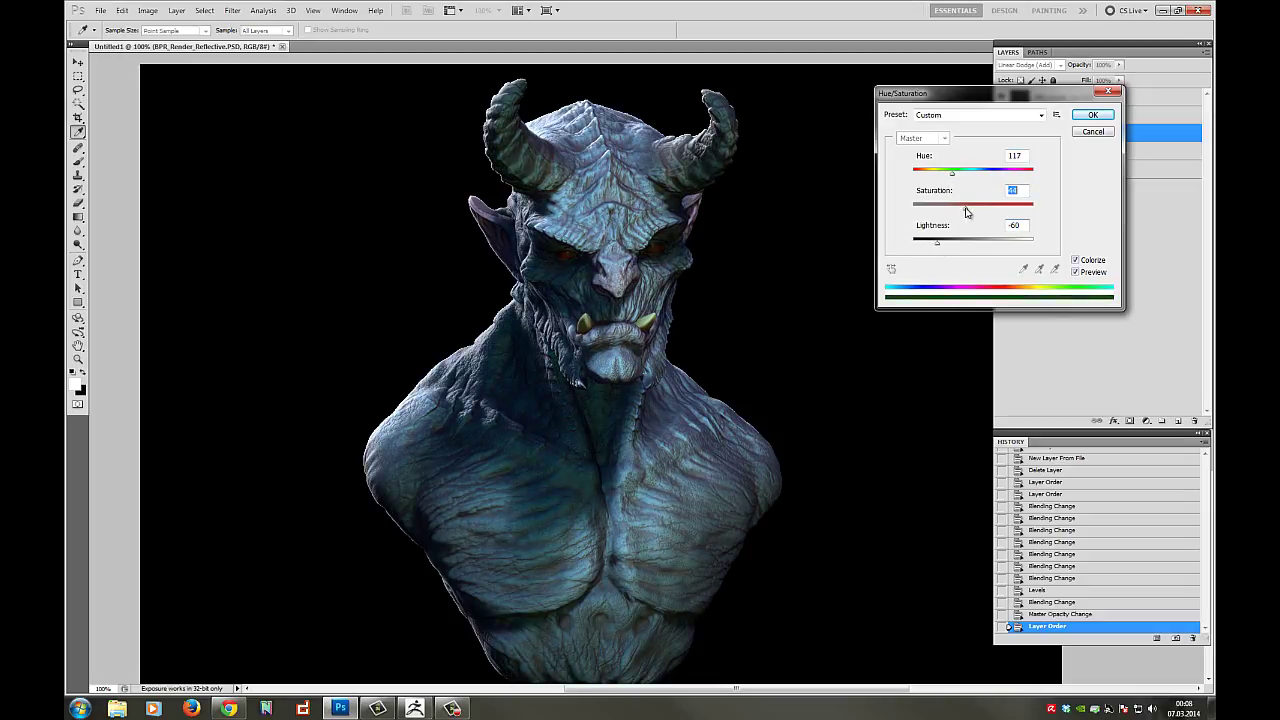
click(1093, 114)
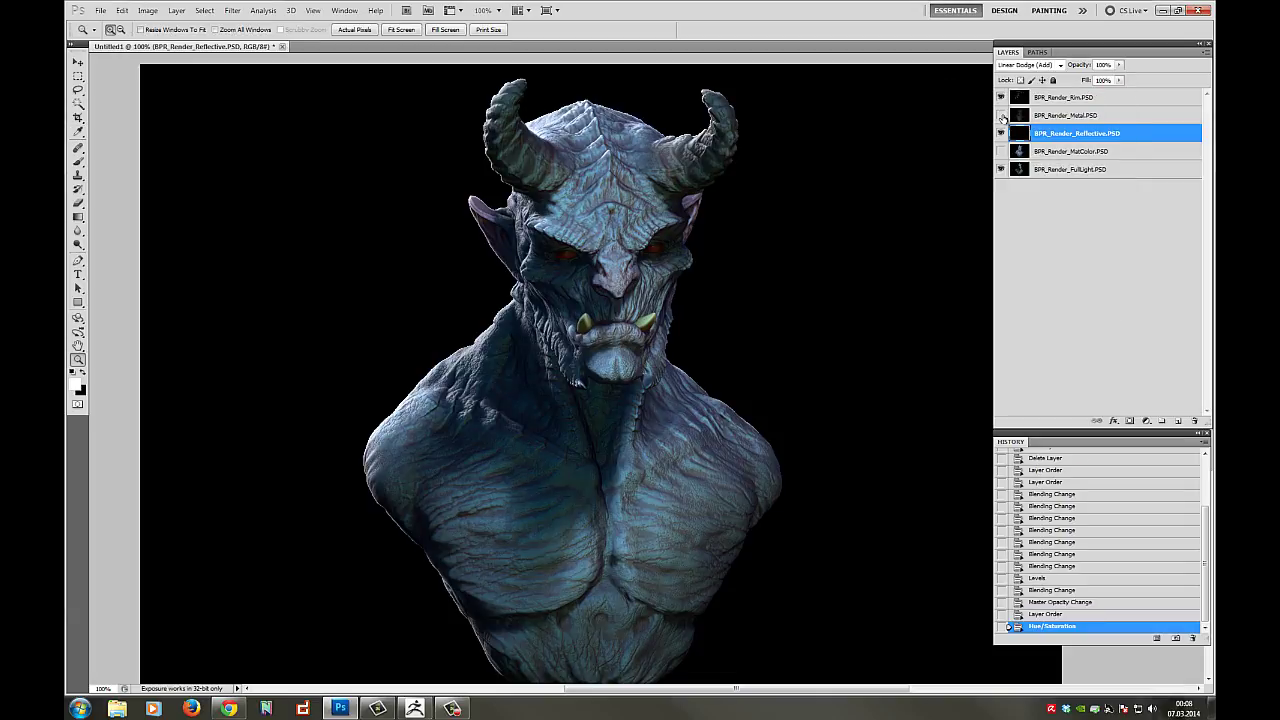
- Use Levels on the Metal layer to lower the white point and darken the midtones, and compare the bust with the layer off and on
click(1070, 115)
click(148, 10)
mouse_move(167, 43)
click(299, 53)
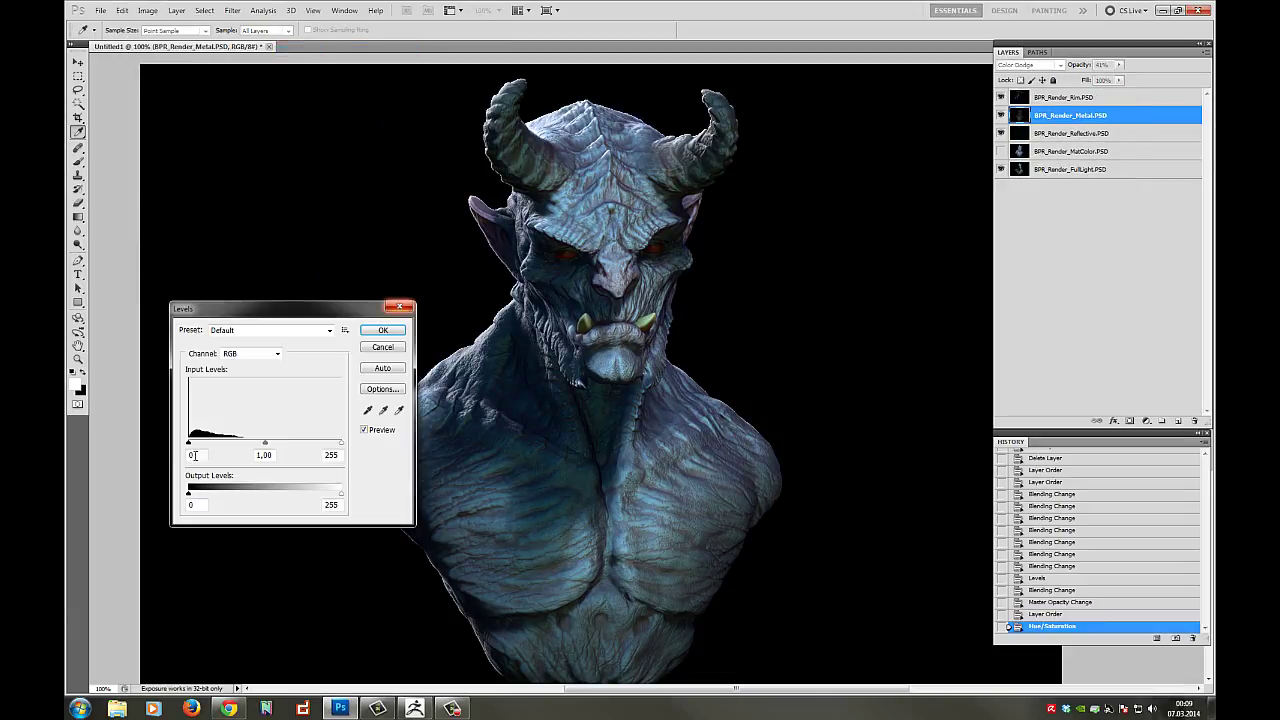
drag(266, 444, 226, 447)
drag(341, 444, 245, 454)
key(Return)
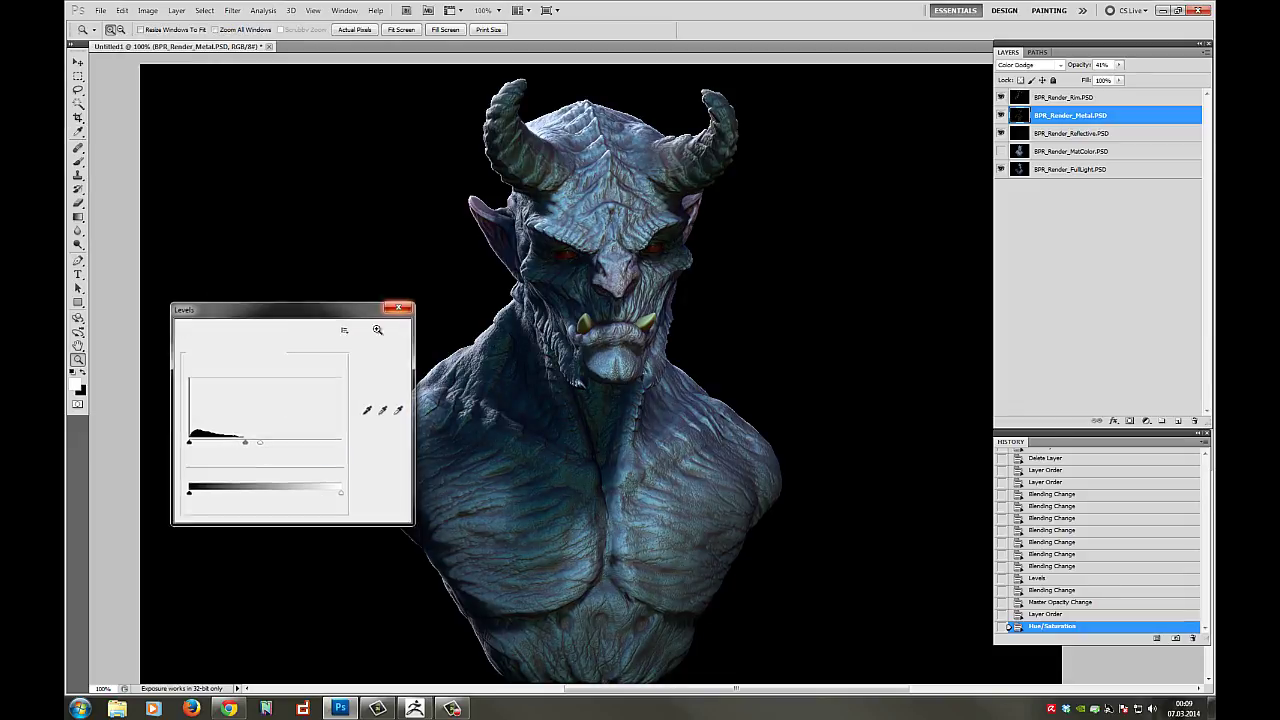
click(1001, 115)
click(1001, 115)
click(1001, 115)
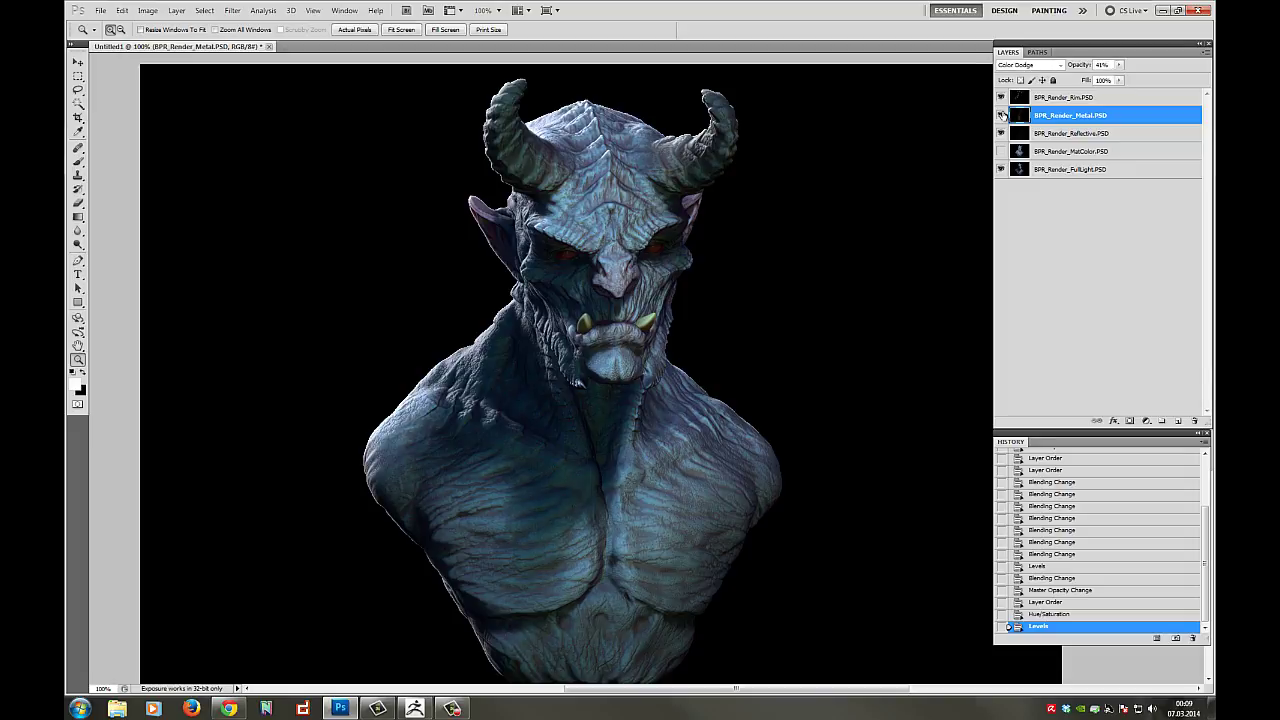
- Show the BPR_Render_MatColor layer and make it the active layer
click(1002, 151)
click(1002, 152)
click(1070, 152)
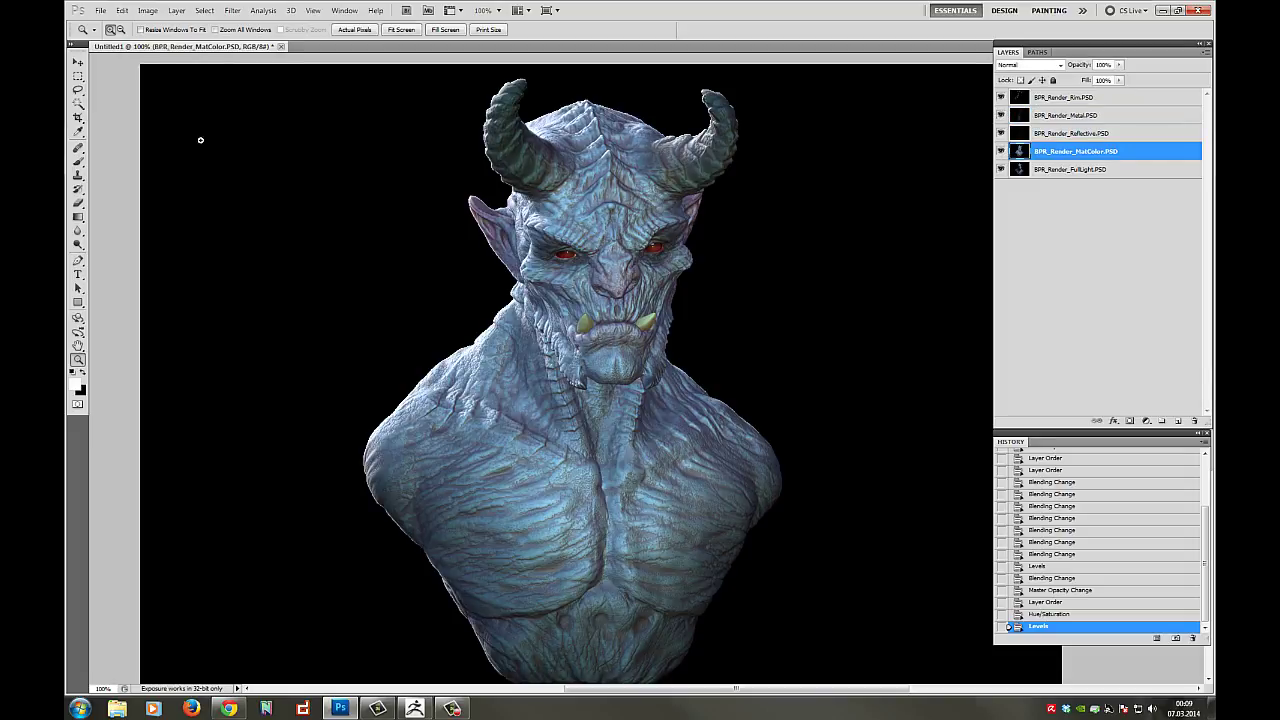
- Open BPR_AO.PSD, copy the whole image, and paste it above the MatColor layer in the composite
click(101, 11)
click(115, 33)
double_click(573, 196)
key(ctrl+a)
key(ctrl+c)
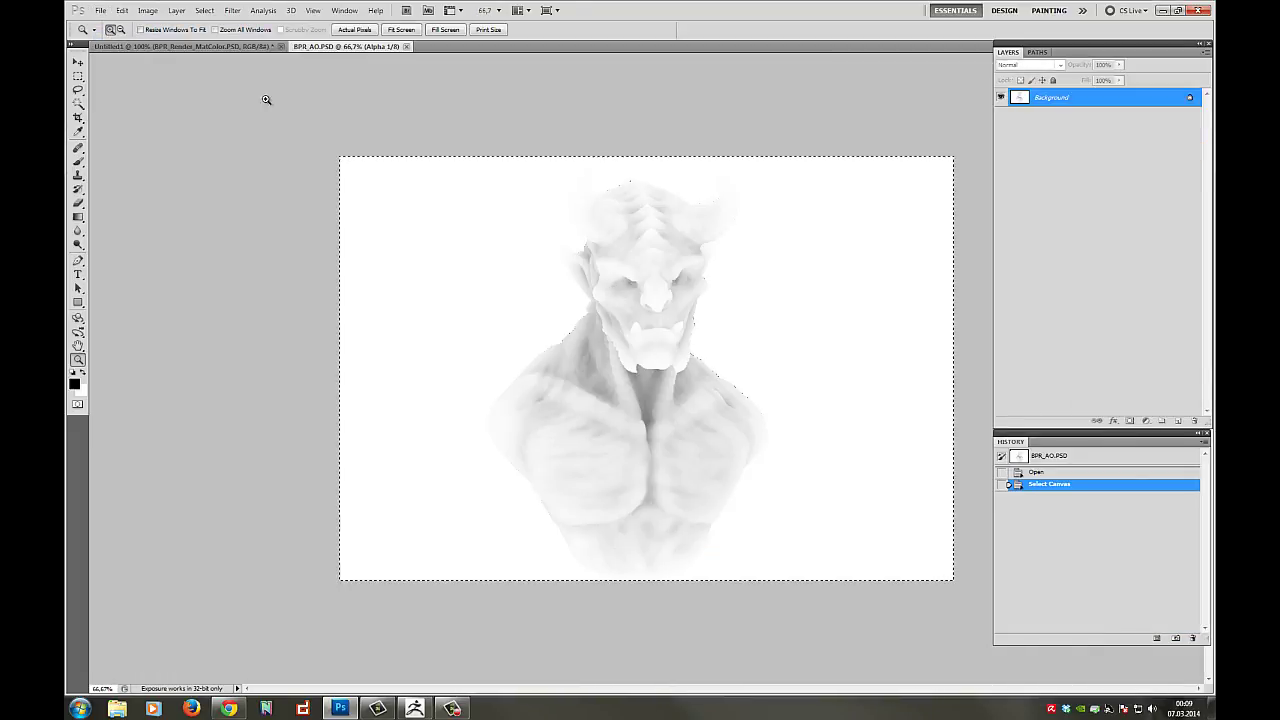
click(153, 47)
key(ctrl+v)
- Set the pasted ambient occlusion layer to Multiply and compare the bust with and without it
click(1045, 65)
click(1052, 116)
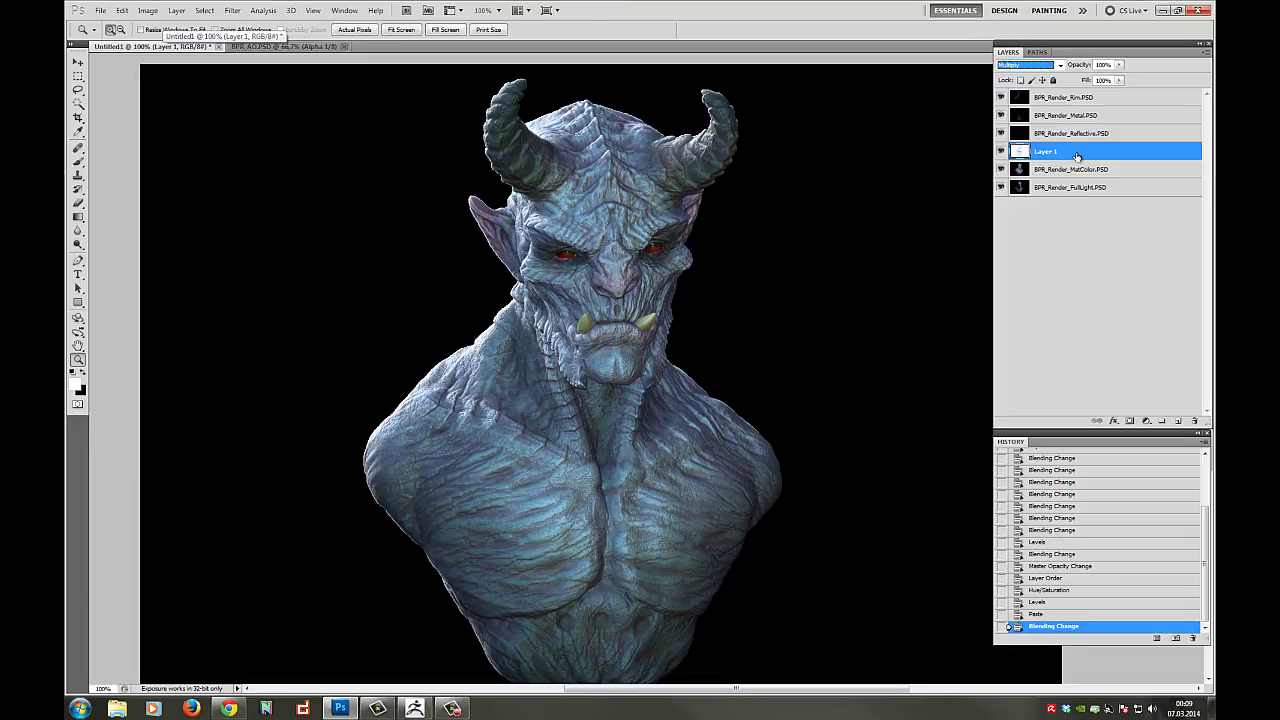
mouse_move(1001, 152)
mouse_down()
mouse_move(1001, 168)
mouse_move(1000, 152)
mouse_up()
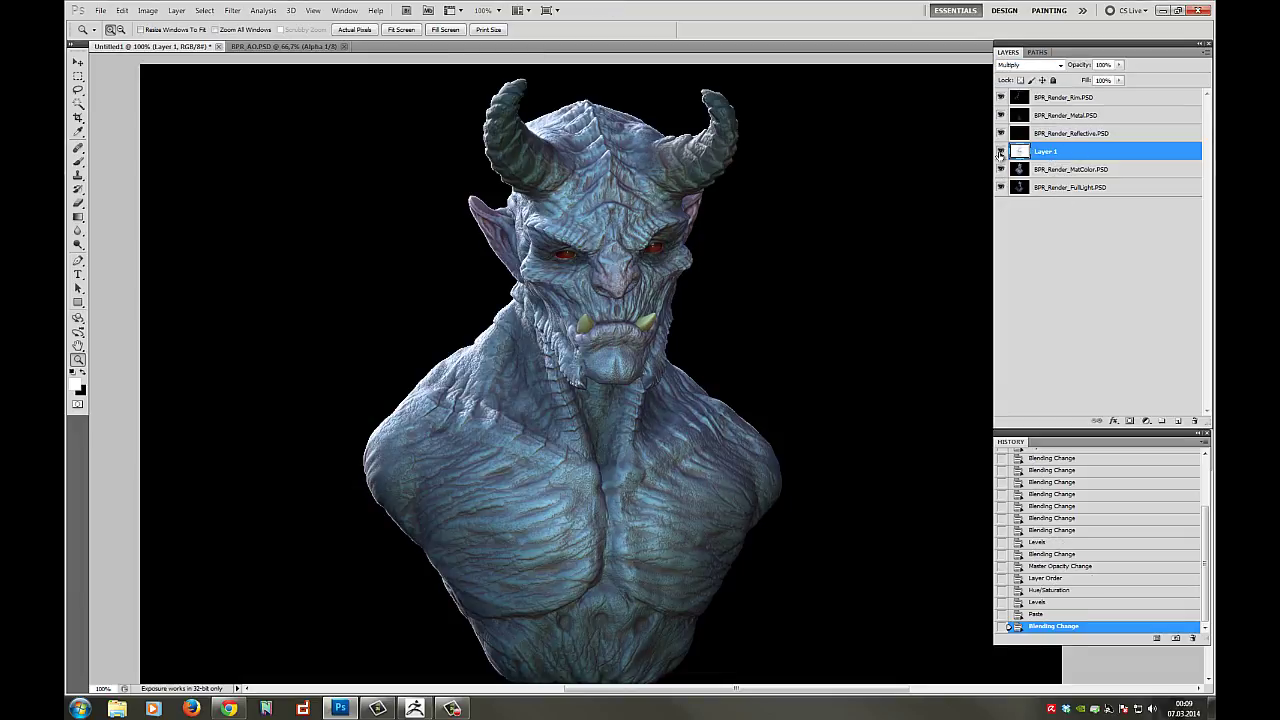
click(1000, 153)
click(1000, 153)
- Deepen the ambient occlusion layer with Levels by raising the black input level to 98
click(149, 12)
mouse_move(163, 40)
click(305, 53)
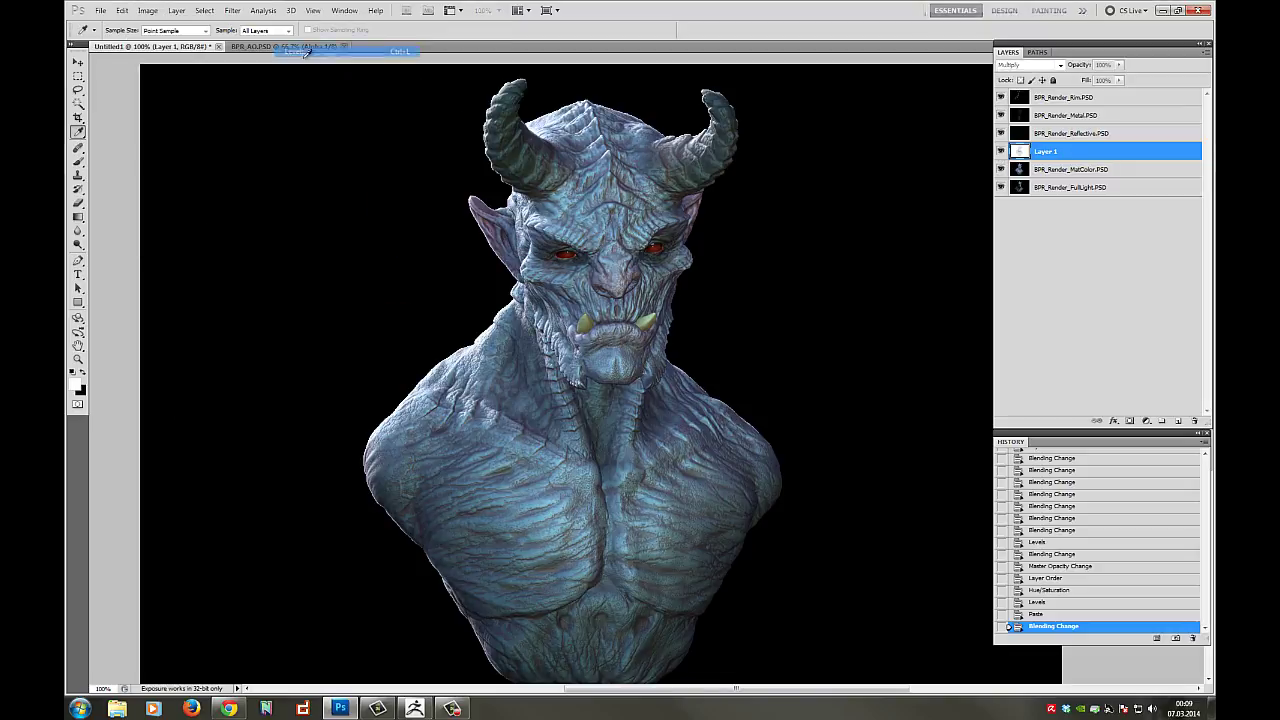
drag(190, 443, 247, 447)
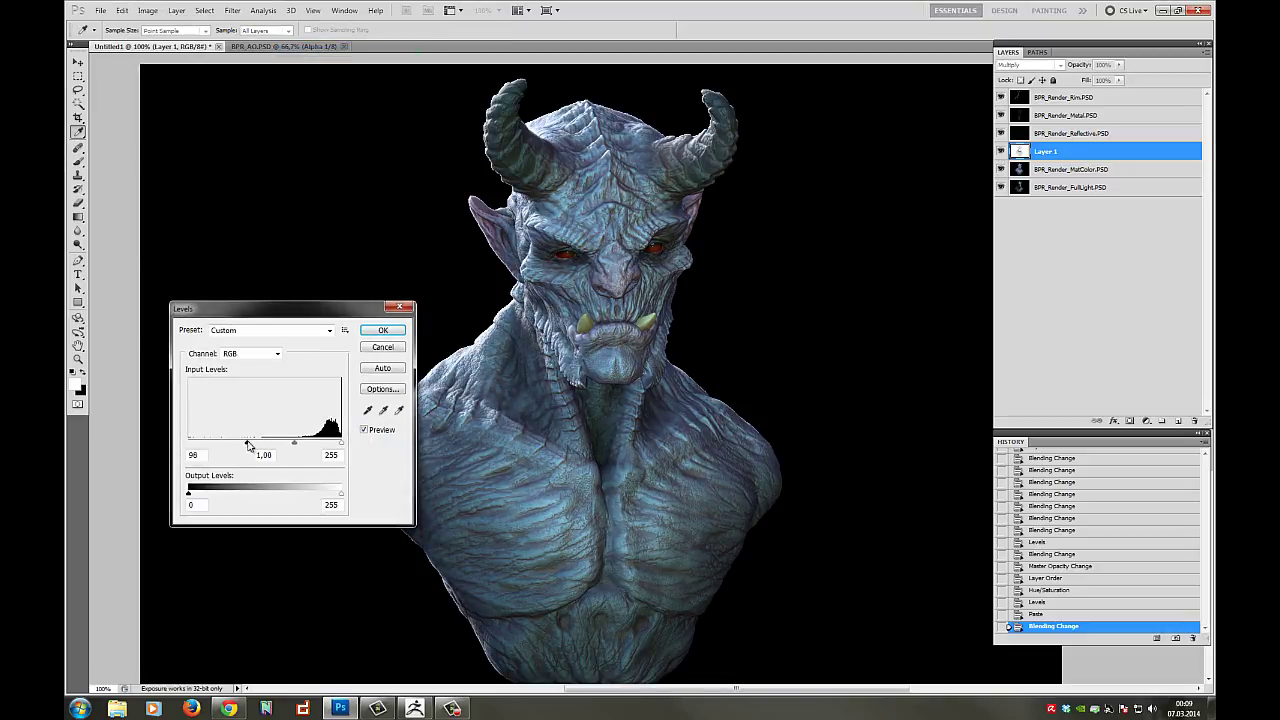
click(382, 332)
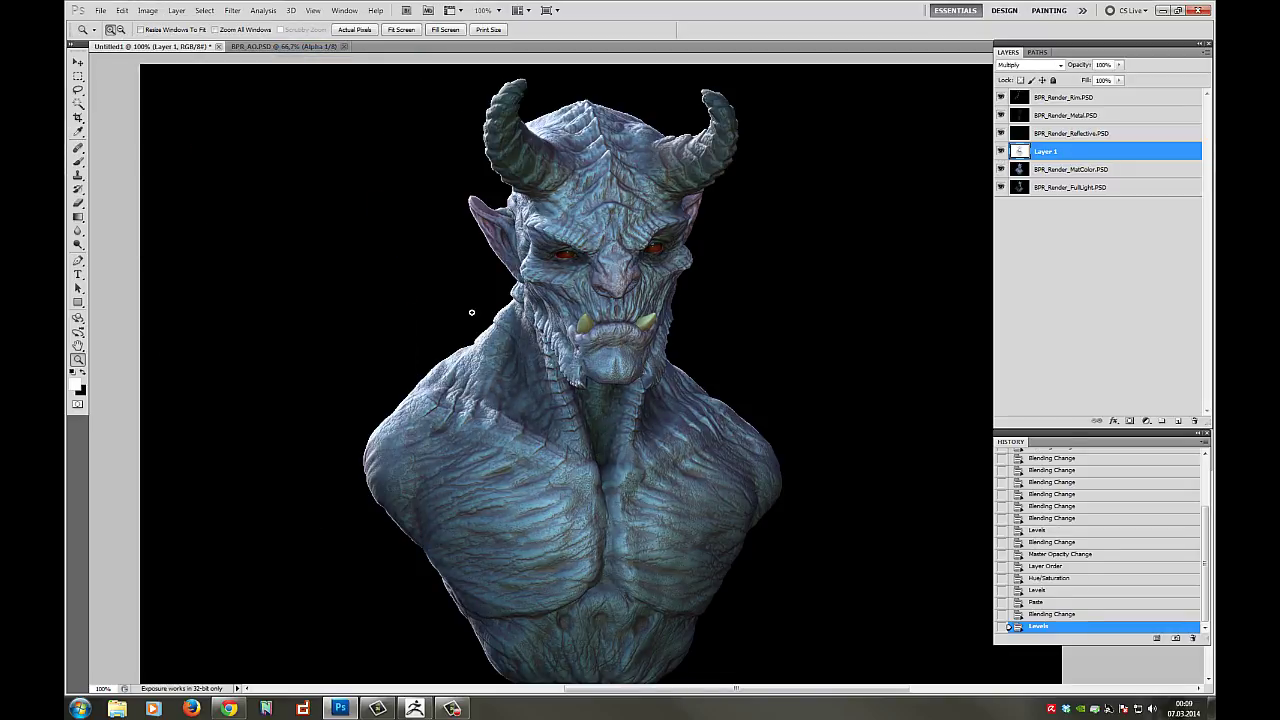
- Open BPR_Shadow.PSD, copy the whole image, and paste it above the ambient occlusion layer in the composite
click(102, 12)
click(118, 37)
double_click(568, 278)
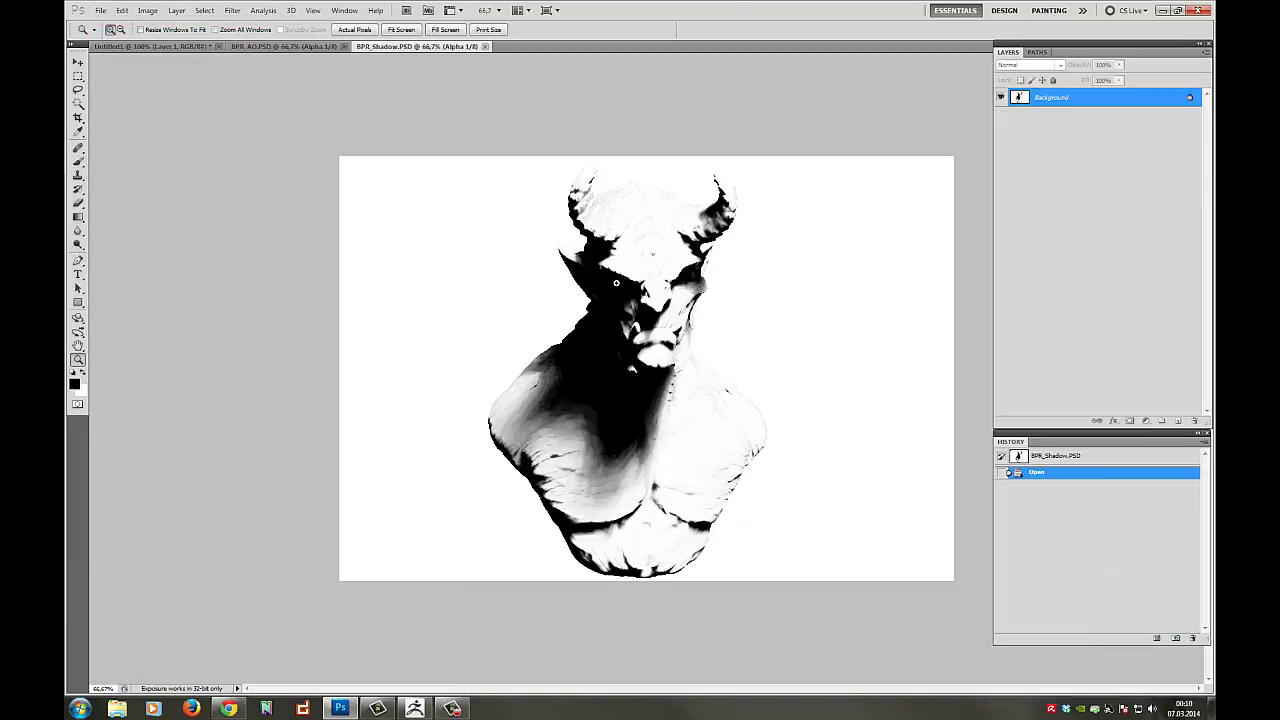
key(ctrl+a)
key(ctrl+c)
click(208, 48)
key(ctrl+v)
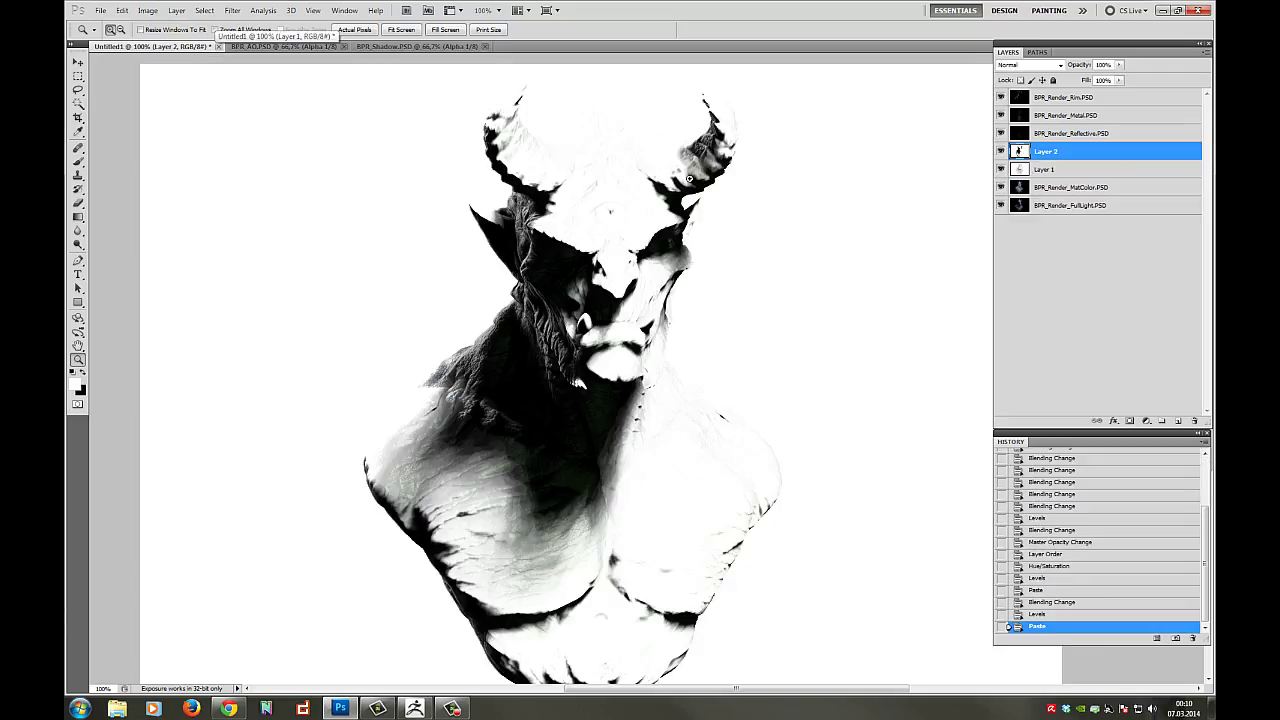
- Blend the pasted shadow layer with Multiply at 57% opacity, comparing the bust with and without it
click(1061, 67)
click(1047, 115)
click(1001, 152)
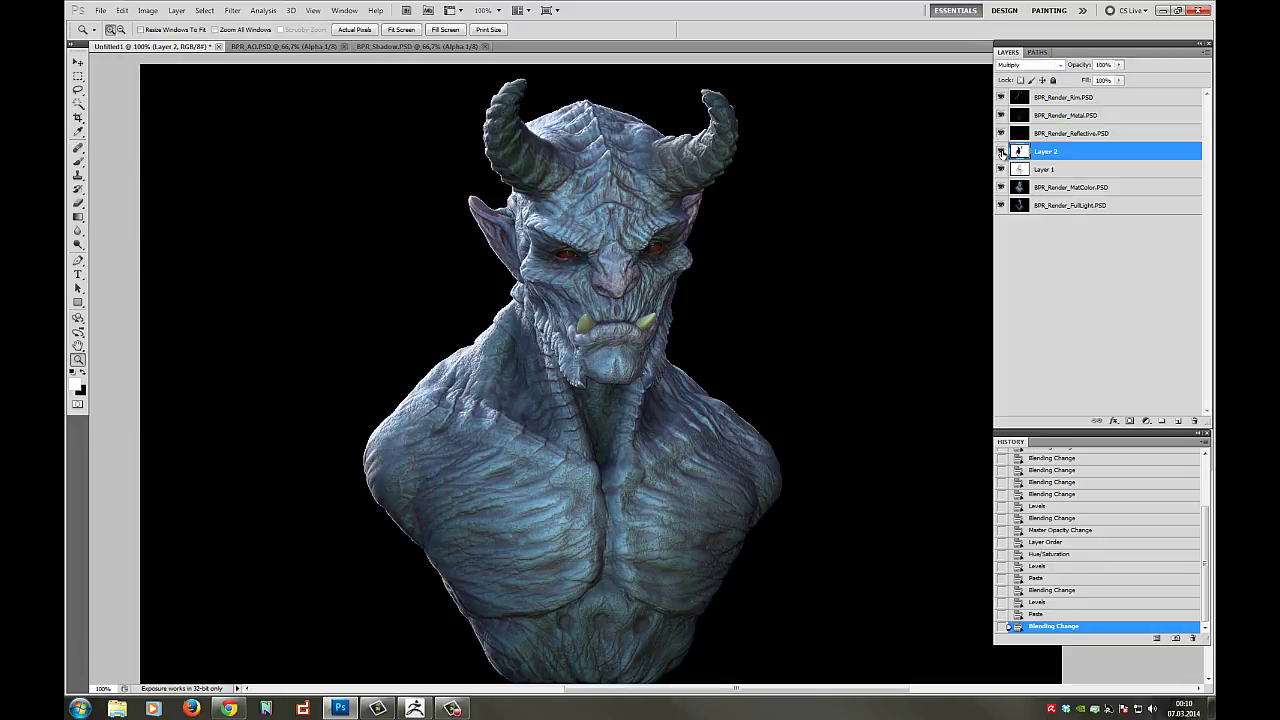
click(1001, 152)
drag(1120, 67, 1094, 84)
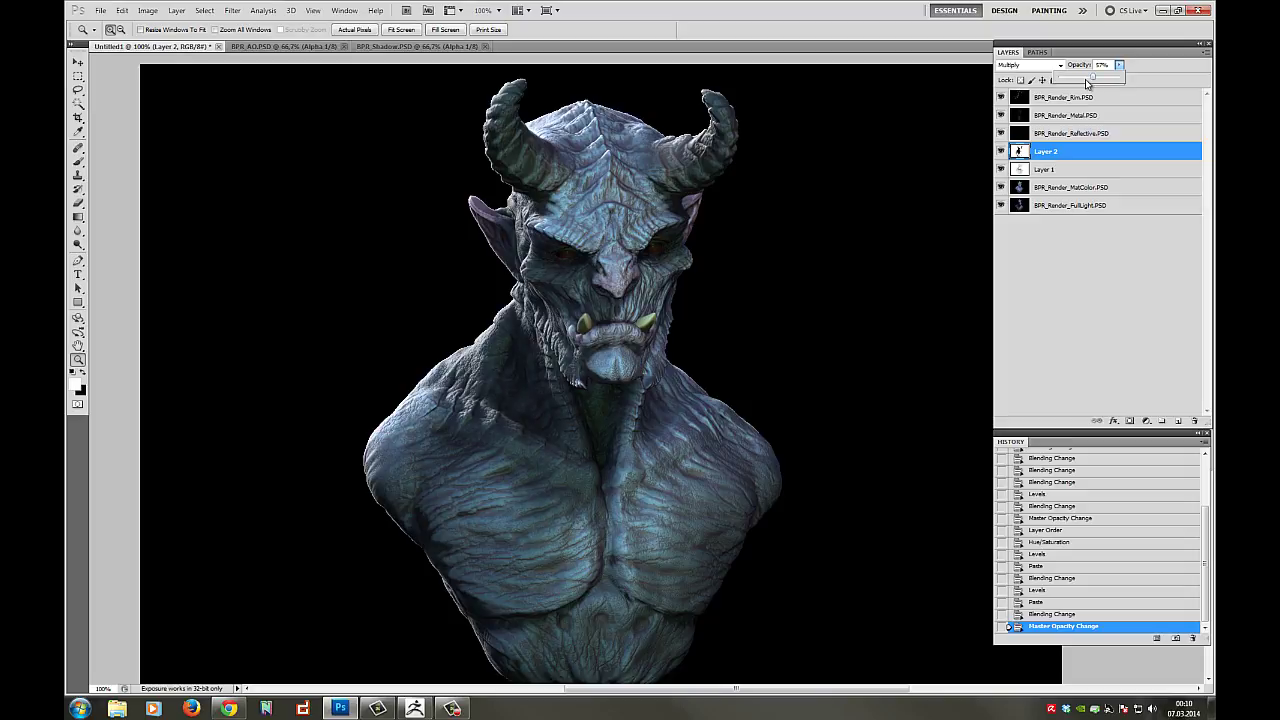
- Inspect the demon's face up close with the MatColor and shadow layers toggled off and on
click(577, 268)
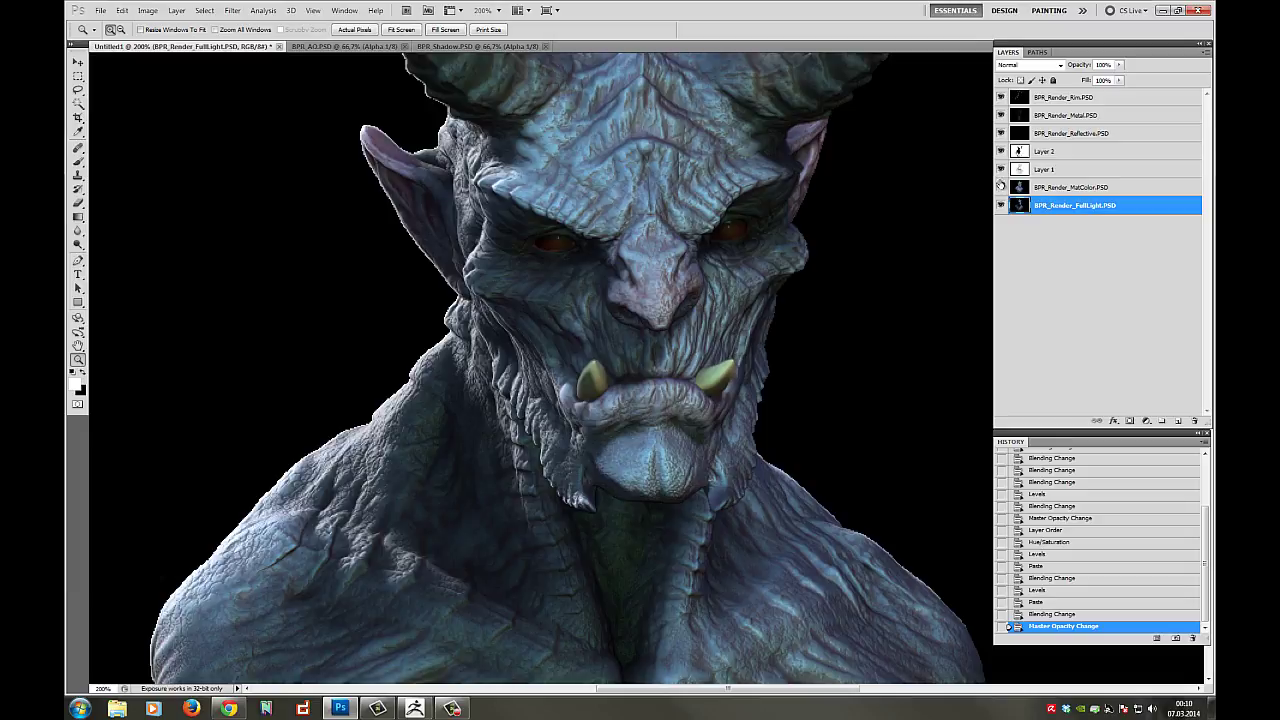
click(1001, 188)
click(1003, 151)
- Erase the shadow layer over both of the demon's eyes with a small eraser brush
click(1061, 155)
click(80, 205)
right_click(592, 264)
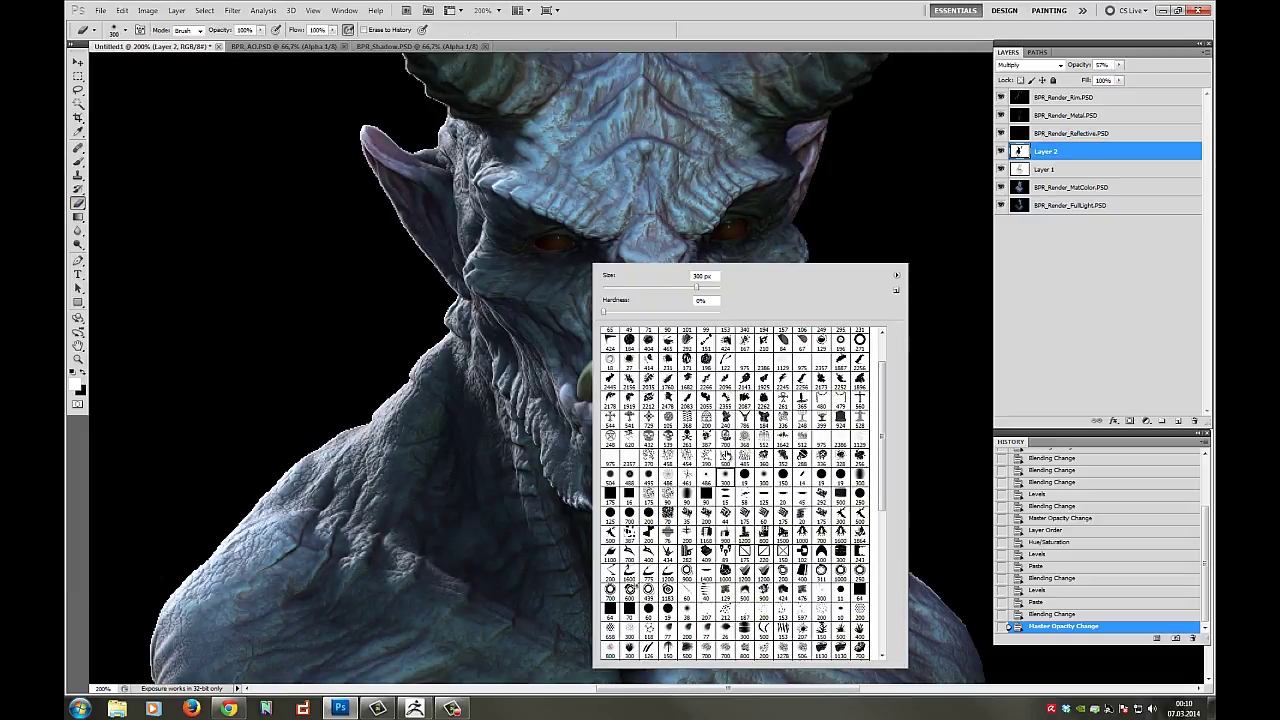
drag(554, 245, 560, 241)
drag(552, 243, 550, 244)
drag(723, 238, 722, 235)
right_click(851, 249)
drag(878, 272, 867, 272)
drag(740, 231, 724, 234)
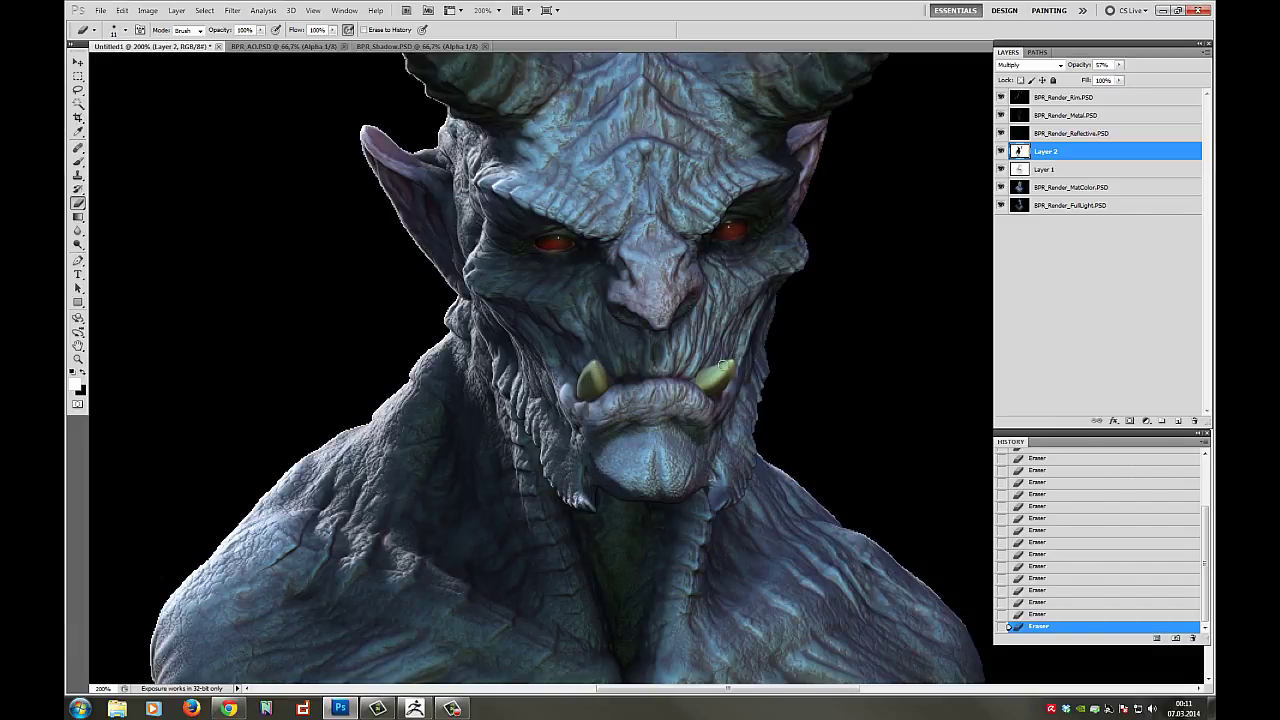
- Review the whole bust and compare it with the shadow, Metal and Reflective layers hidden and shown
click(78, 359)
alt+click(403, 303)
alt+click(403, 303)
alt+click(403, 303)
drag(269, 126, 843, 508)
alt+click(871, 257)
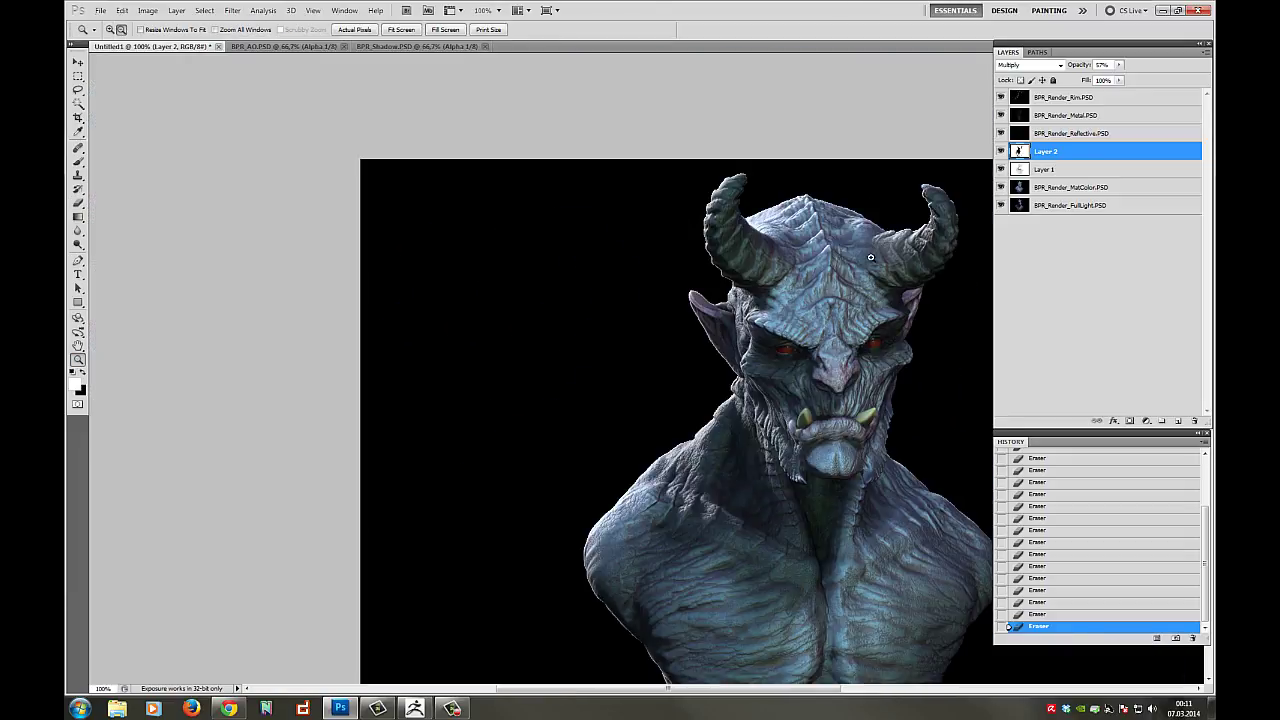
drag(964, 273, 810, 239)
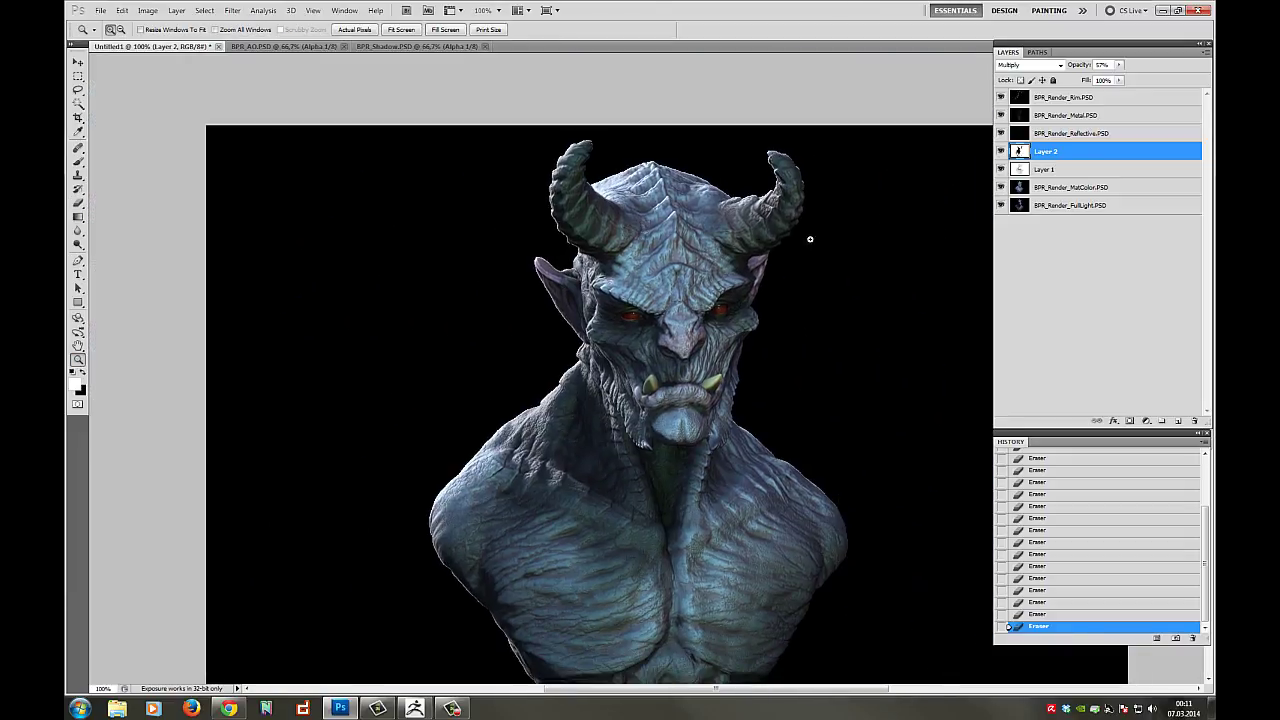
click(999, 153)
click(1000, 116)
click(1000, 134)
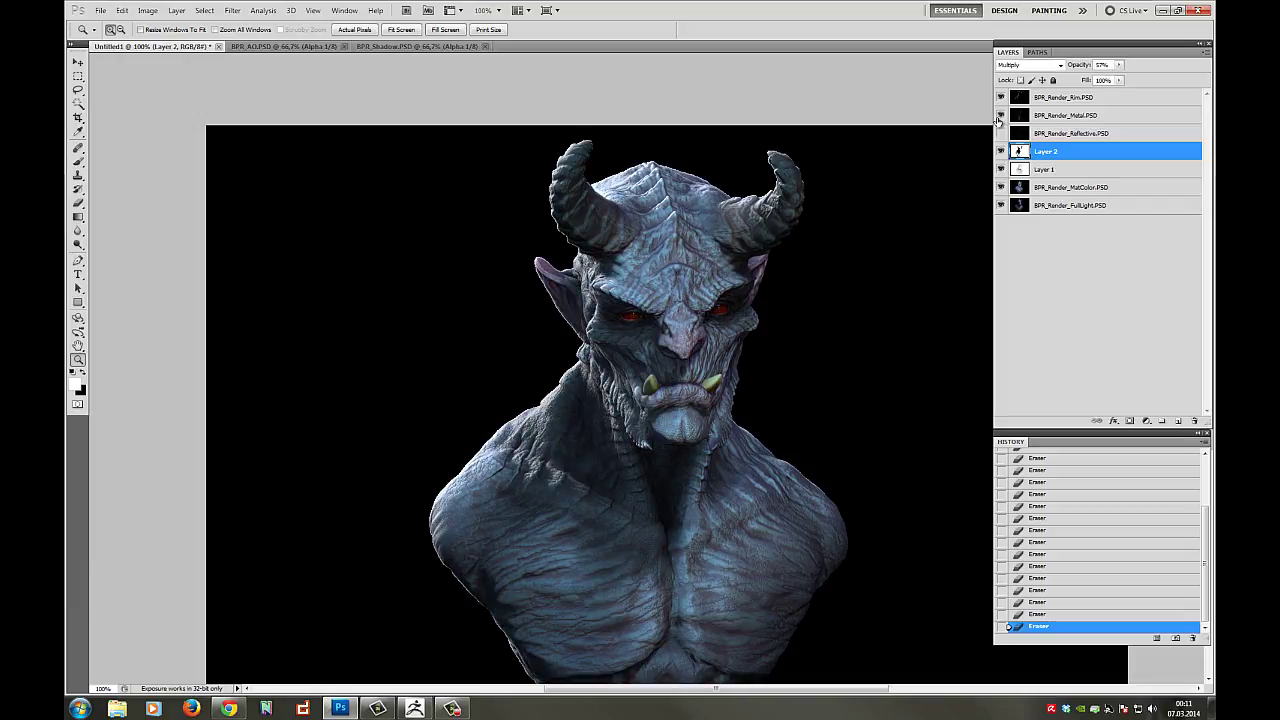
click(1000, 134)
- Lower the Reflective layer's opacity to 23% and check the effect on the bust
click(1062, 134)
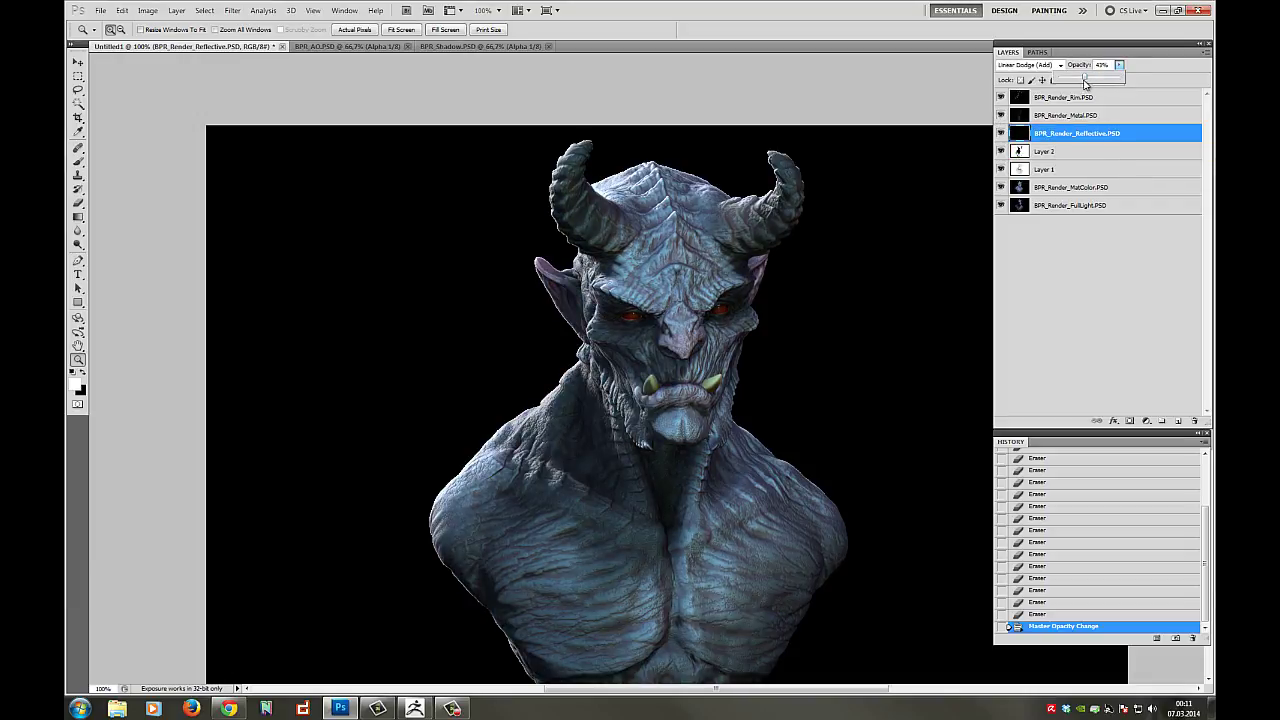
alt+click(752, 376)
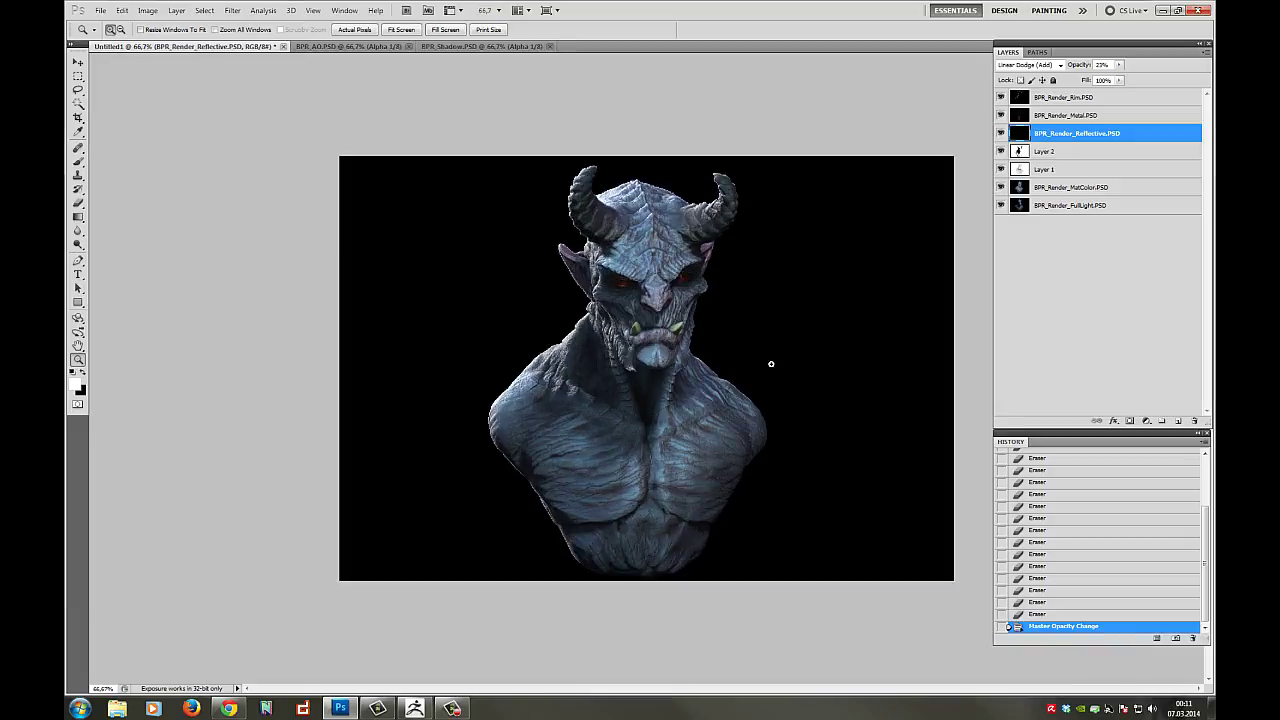
click(773, 363)
drag(736, 263, 791, 293)
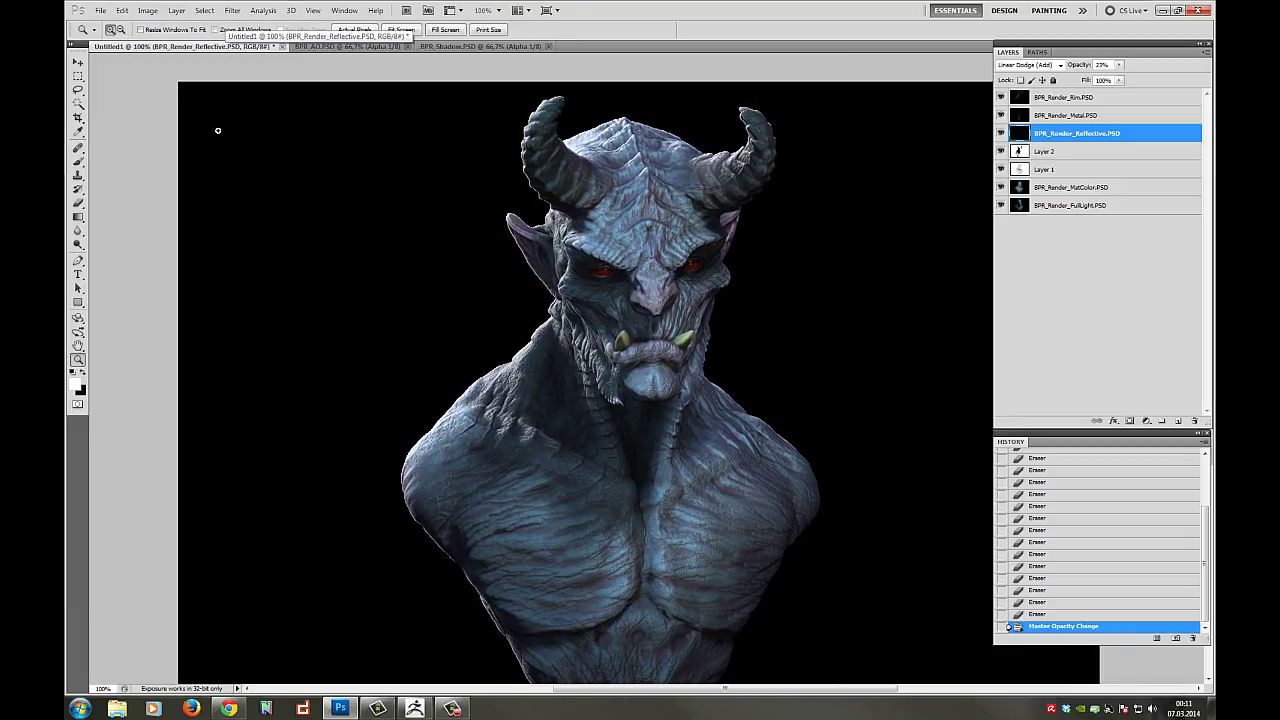
- Open BPR_Mask.PSD, select its whole canvas, and return to the composite document
click(100, 10)
click(112, 36)
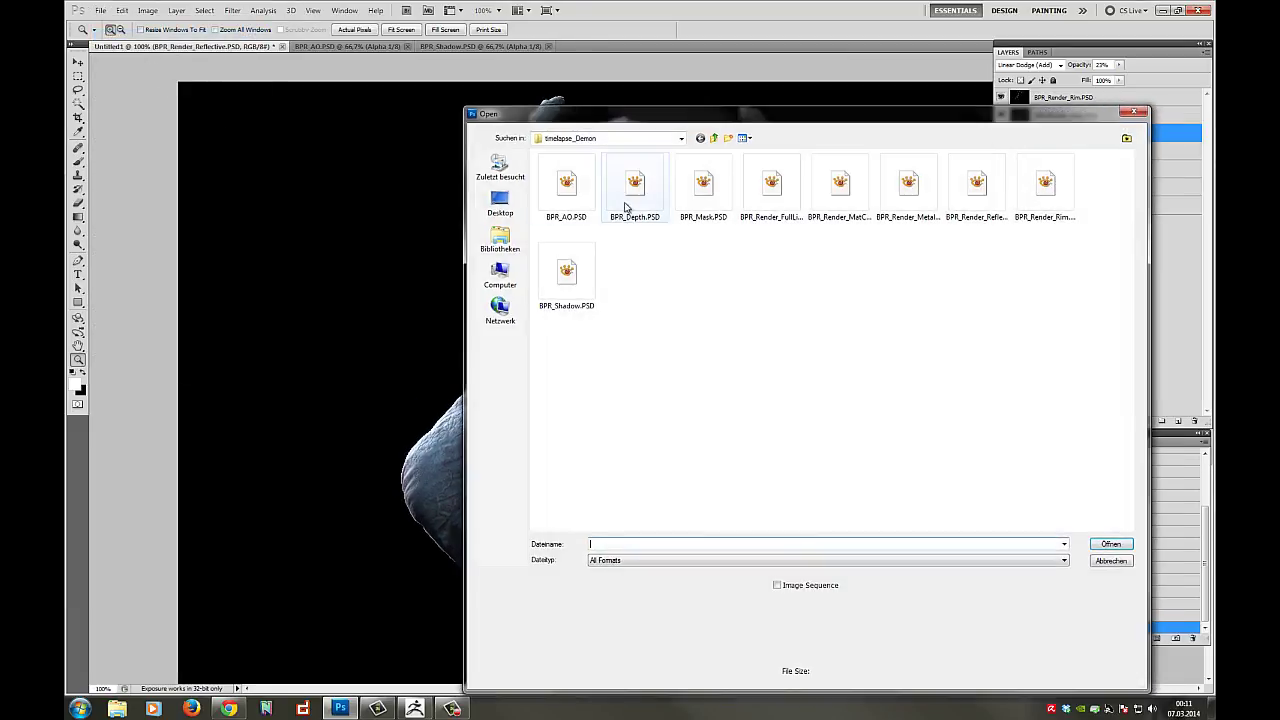
double_click(704, 189)
key(ctrl+a)
click(240, 47)
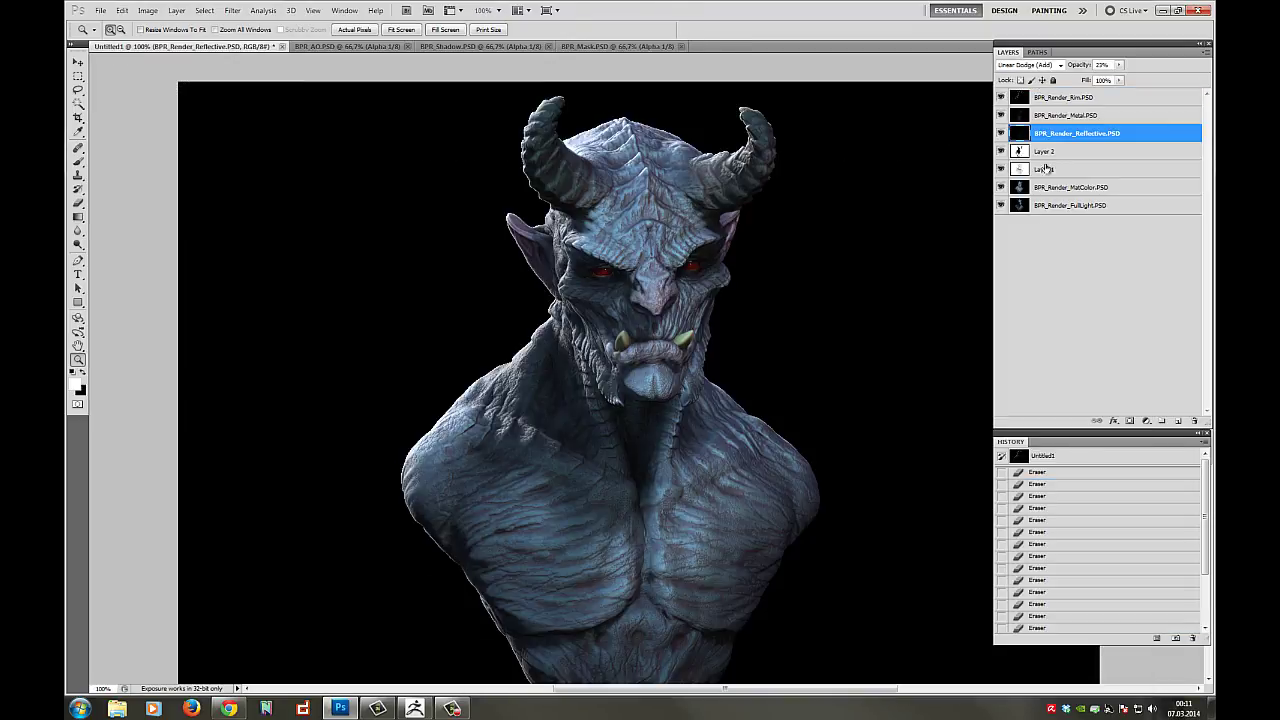
- Move the BPR_Render_FullLight layer to the top of the stack and set its blending mode to Overlay
click(1048, 205)
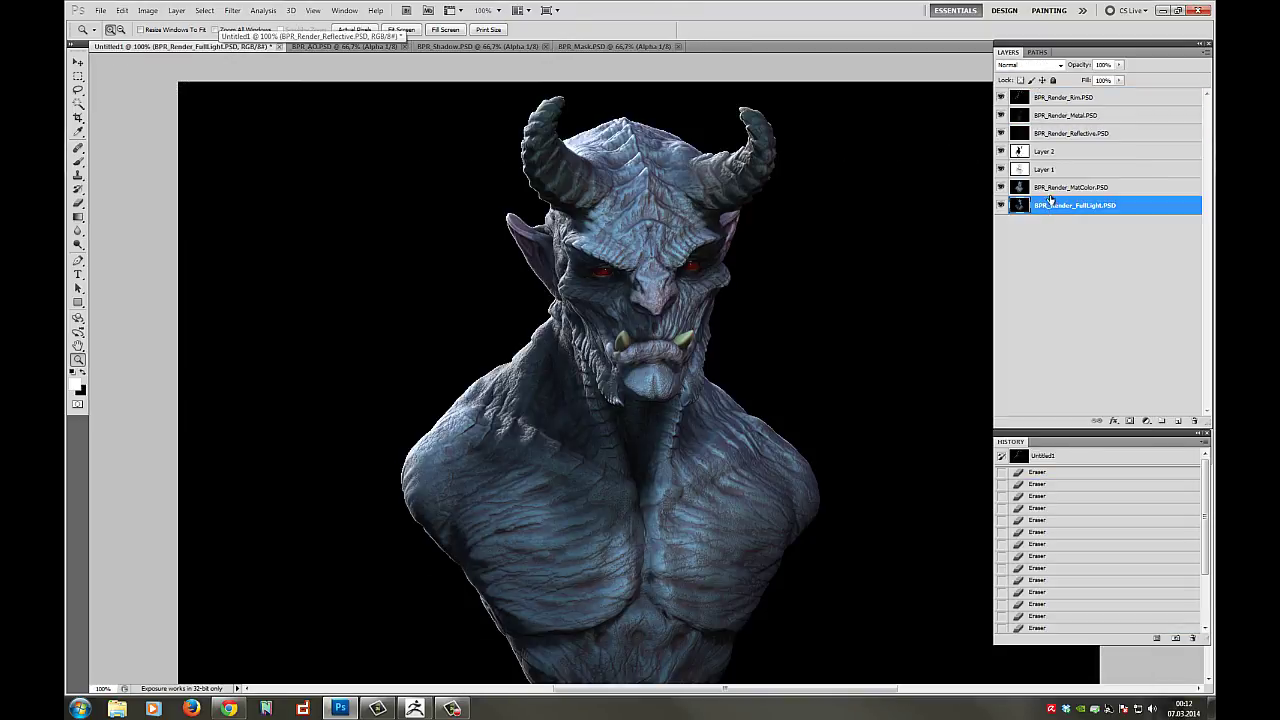
double_click(1050, 201)
click(1145, 466)
drag(1068, 207, 1091, 82)
click(1060, 65)
click(1030, 236)
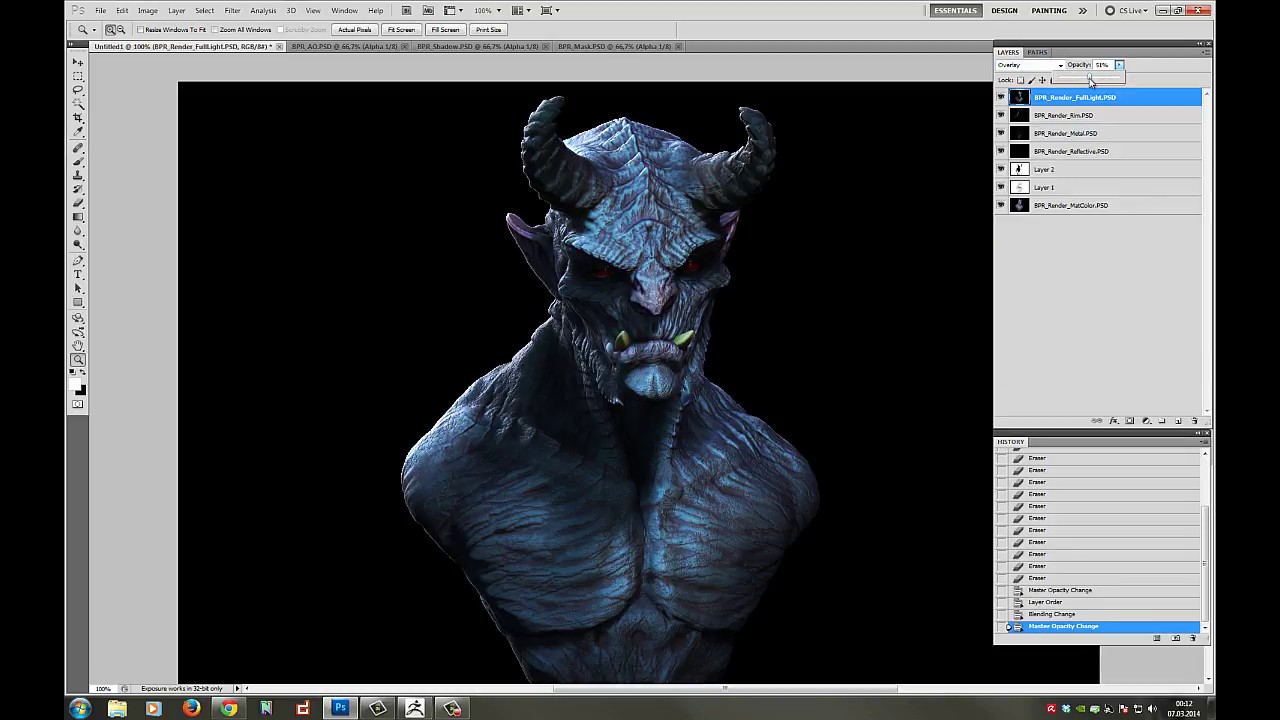
- Compare the bust with and without the FullLight layer and set that layer's opacity to 44%
alt+scroll(700, 400, down, 1)
alt+scroll(703, 450, up, 2)
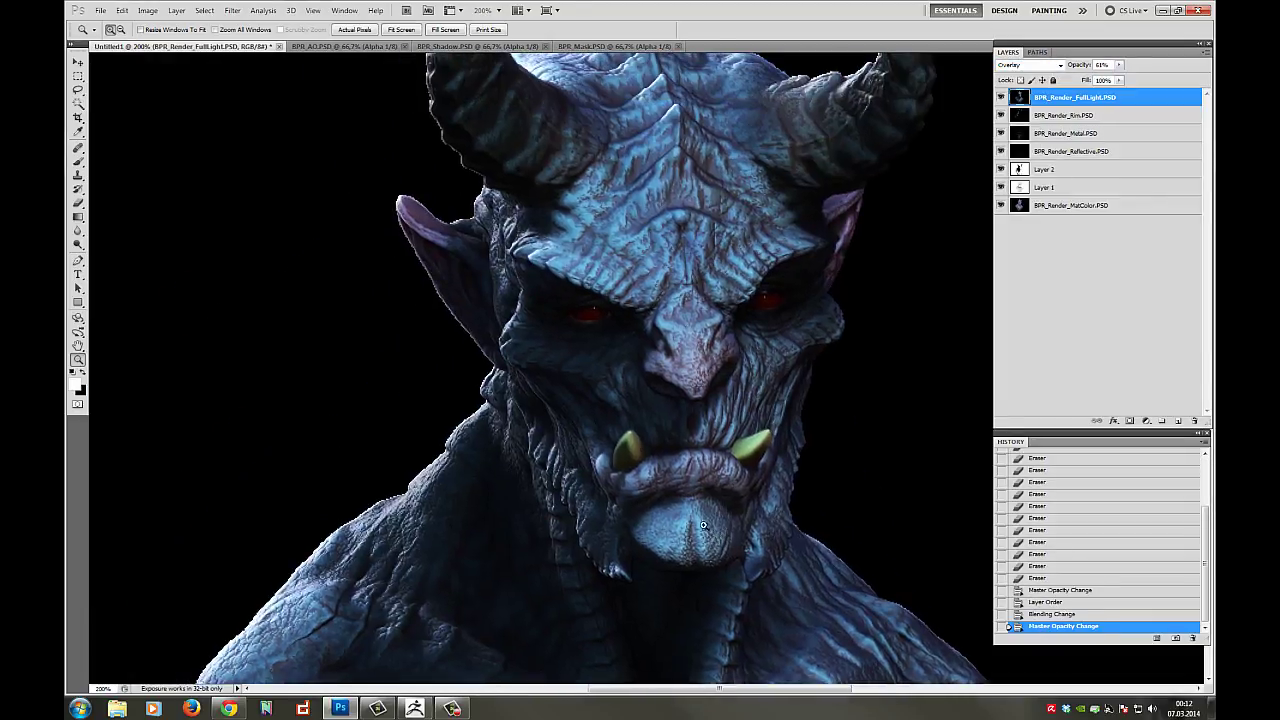
click(1001, 97)
click(1001, 97)
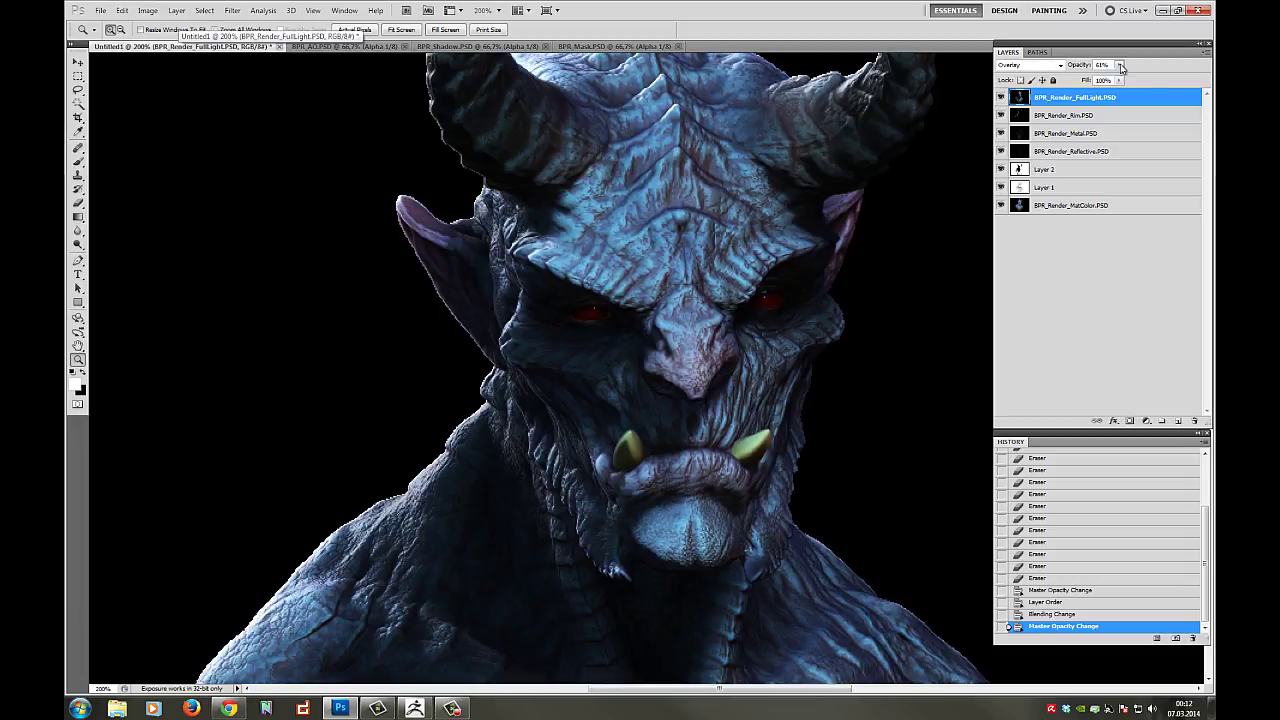
drag(1121, 67, 1108, 79)
click(1093, 90)
alt+scroll(663, 570, down, 1)
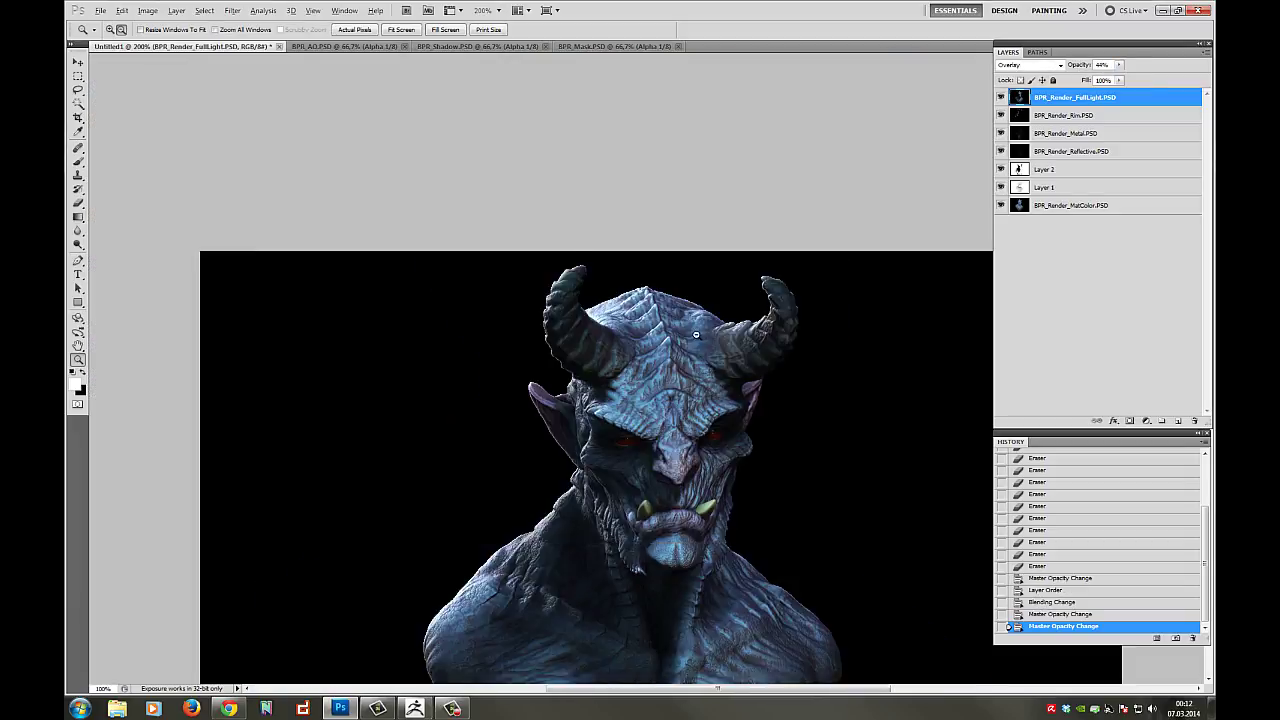
- Shift the hue of the BPR_Render_FullLight layer with a Hue/Saturation adjustment
click(150, 11)
mouse_move(167, 40)
click(312, 102)
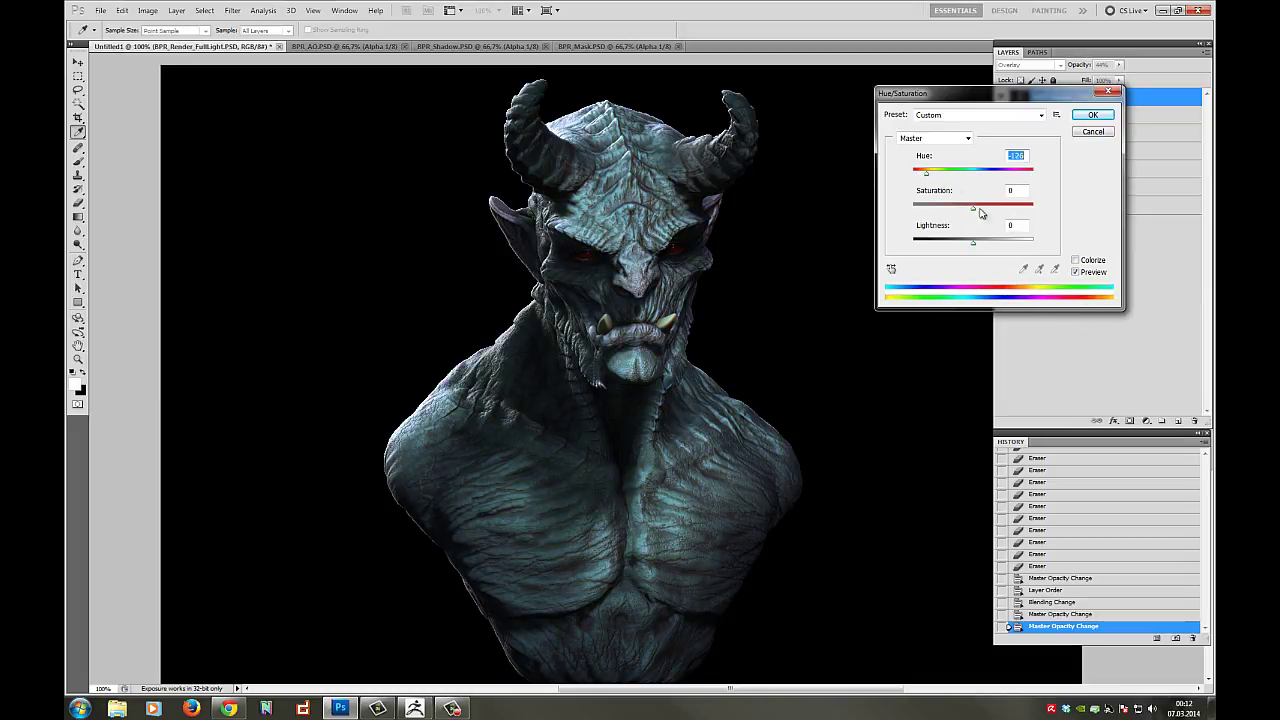
click(1087, 115)
click(1085, 115)
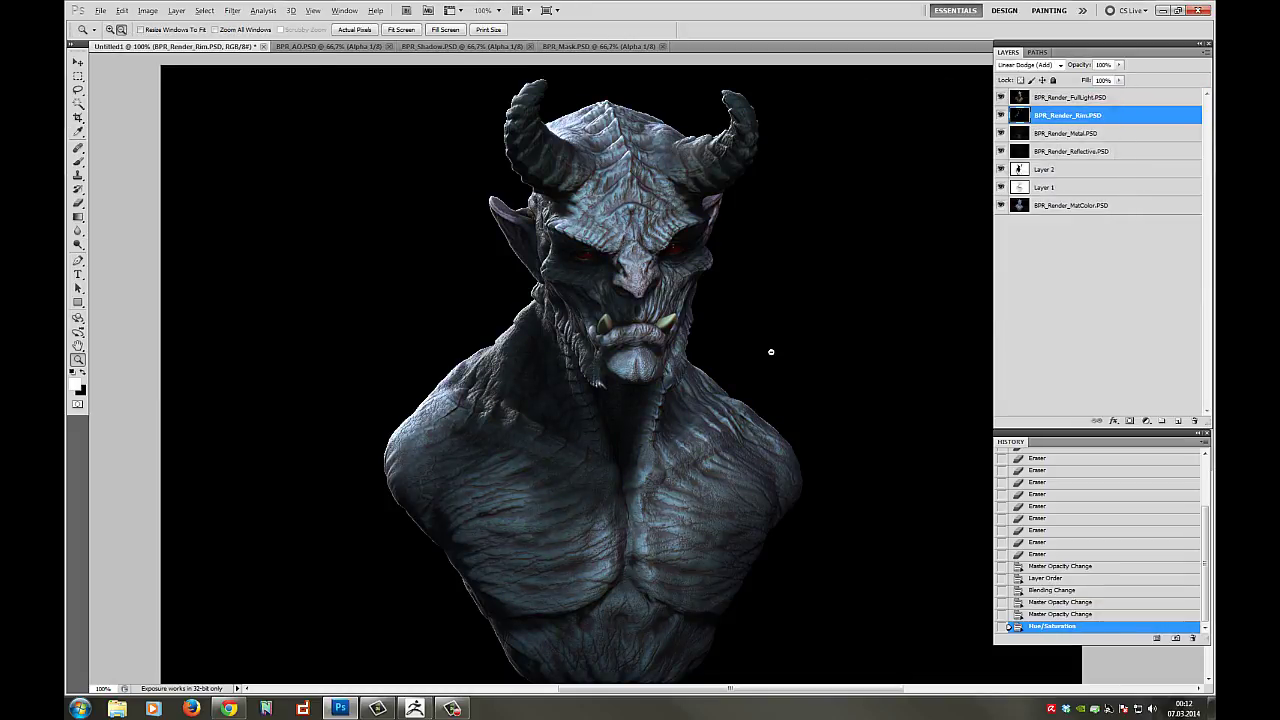
- Examine the recolored bust up close and compare it with and without the BPR_Render_FullLight layer
alt+click(773, 355)
click(748, 325)
alt+click(720, 387)
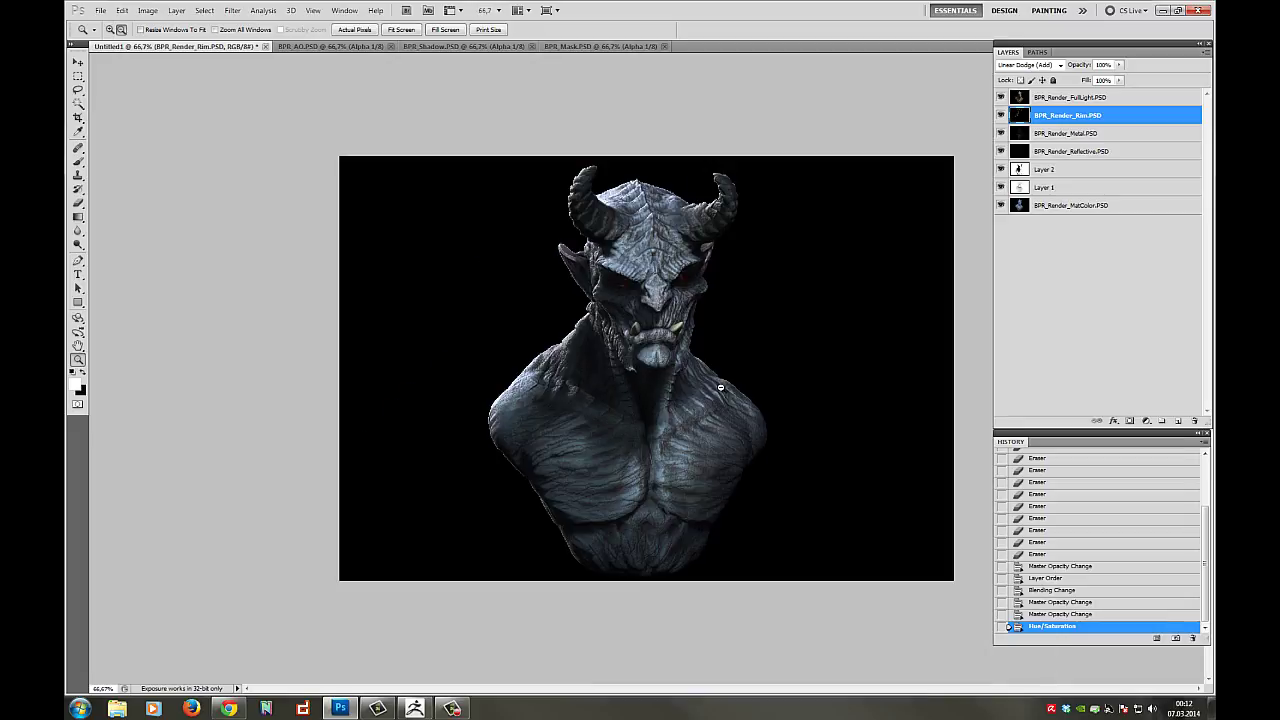
click(720, 348)
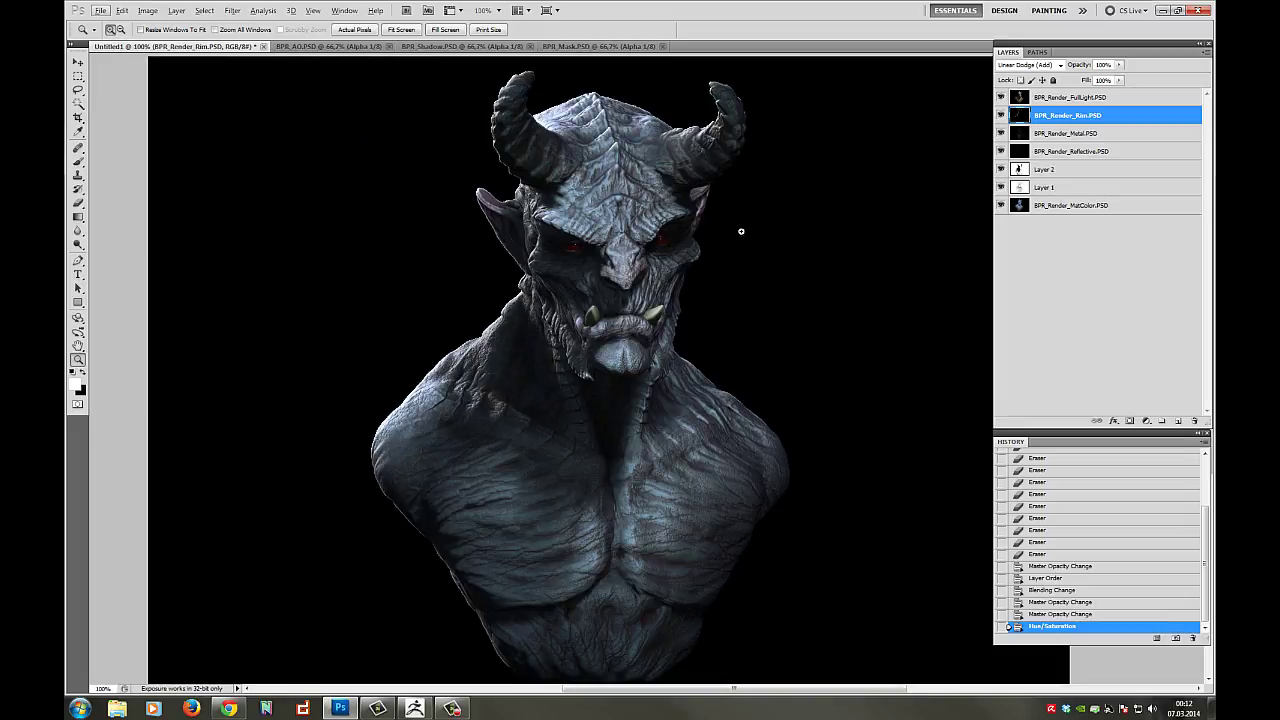
click(1060, 99)
click(1001, 98)
click(1001, 98)
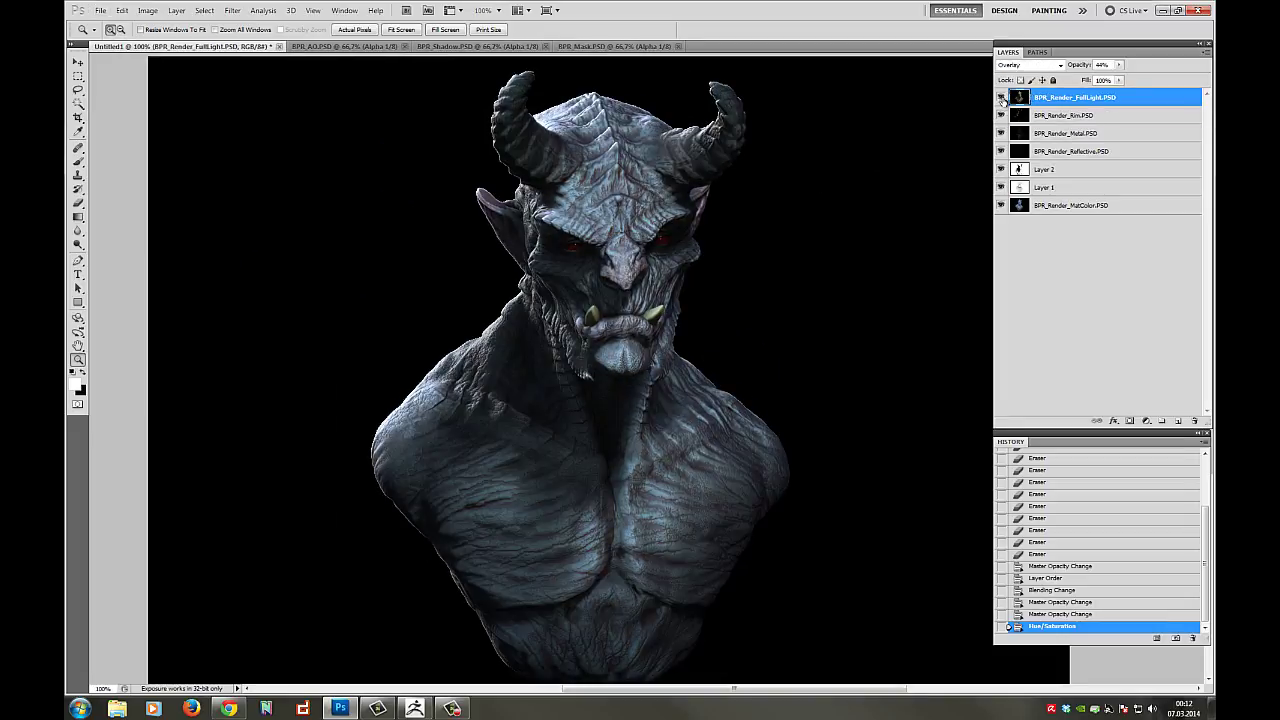
alt+click(482, 427)
click(486, 427)
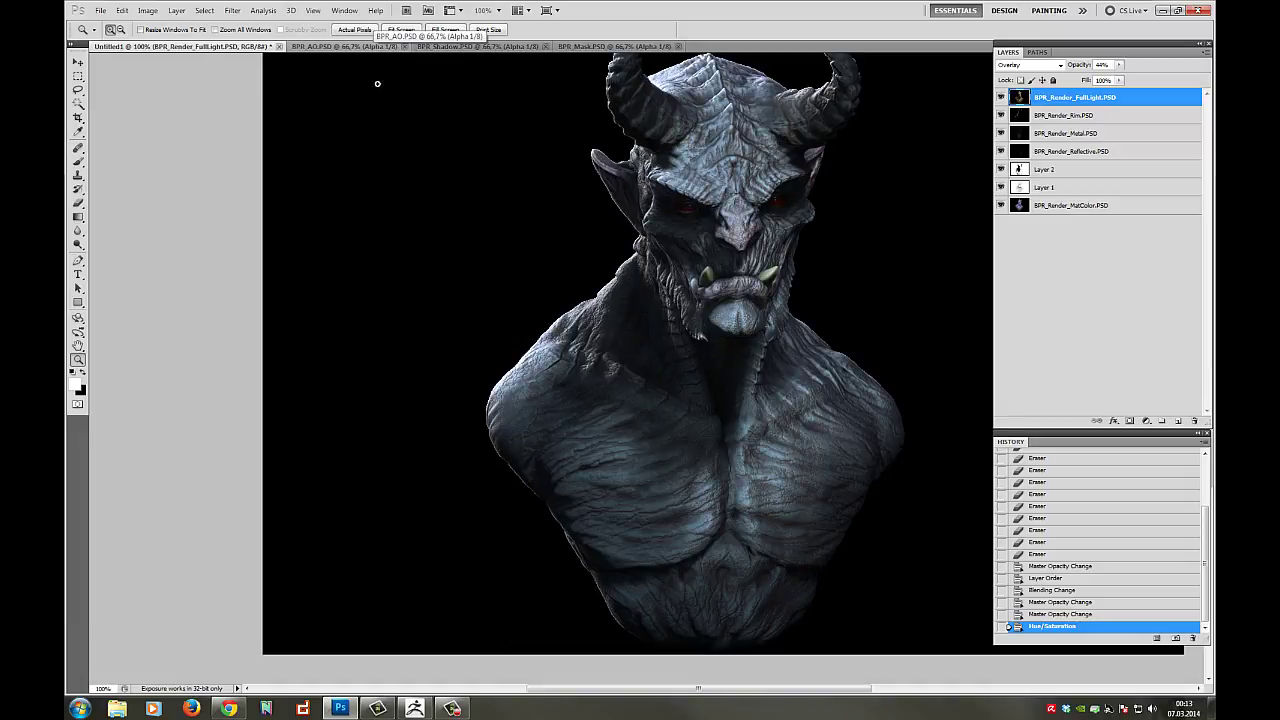
- Close BPR_AO.PSD and BPR_Shadow.PSD, then check BPR_Mask.PSD and return to the composite document
click(369, 47)
click(404, 47)
click(404, 48)
click(420, 47)
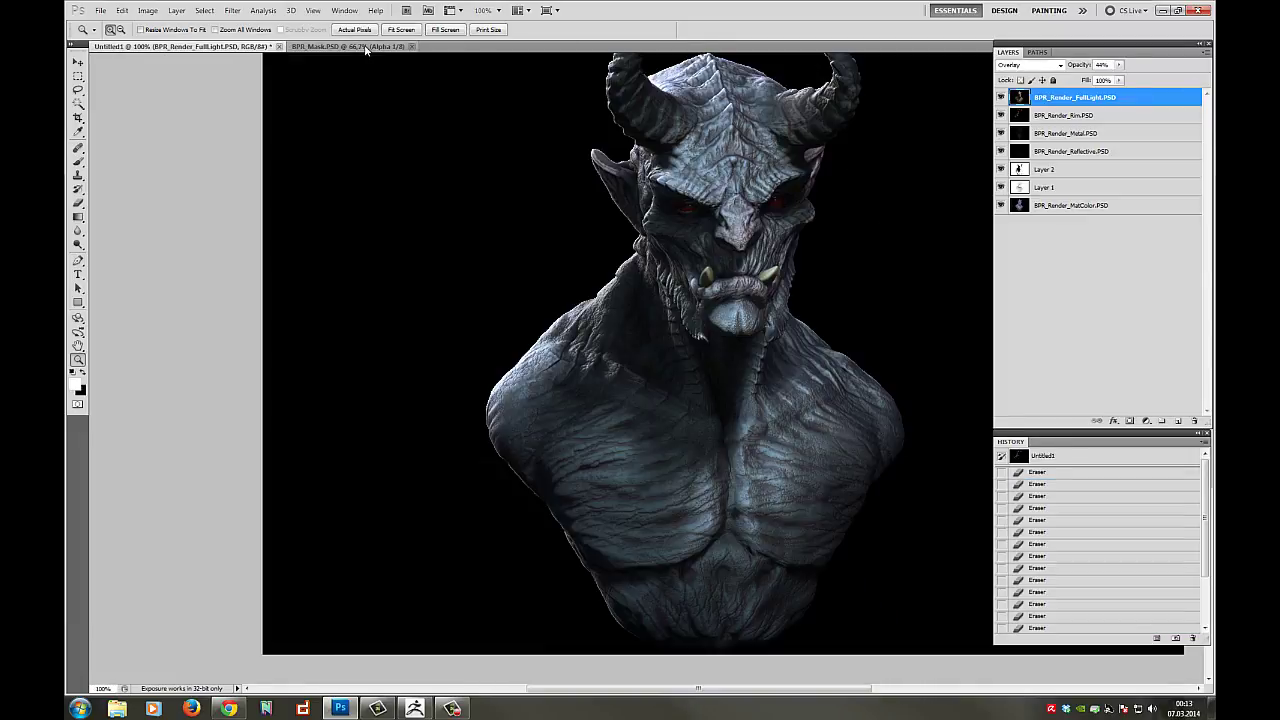
click(365, 48)
click(192, 46)
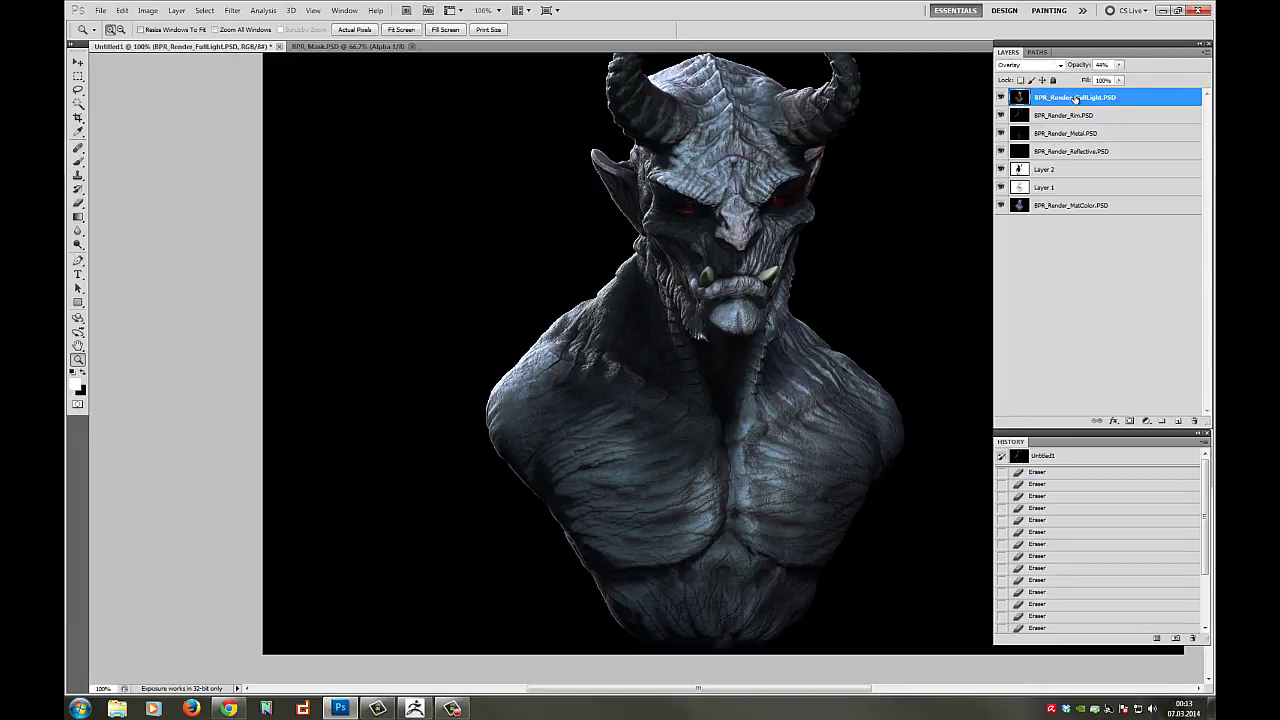
- Merge all layers, from BPR_Render_MatColor up to BPR_Render_FullLight, into a single layer
double_click(1056, 206)
click(1077, 172)
click(1076, 204)
shift+click(1076, 99)
right_click(1074, 99)
click(1082, 359)
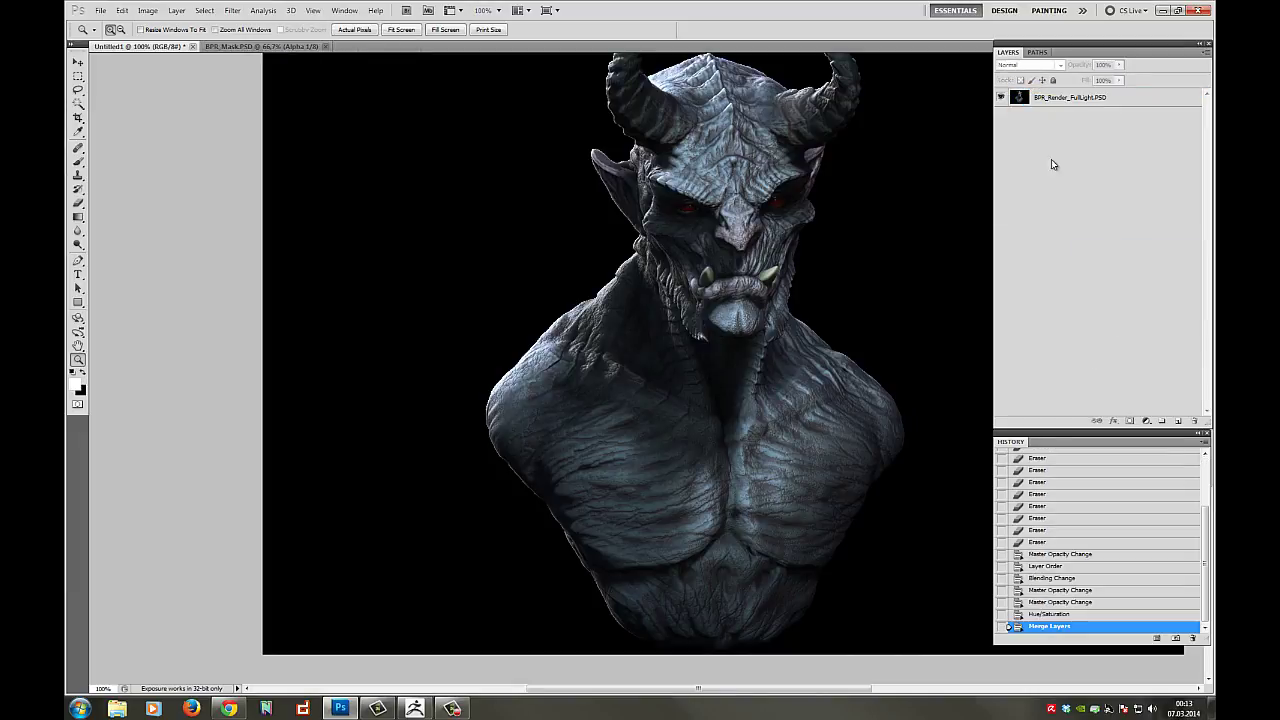
- Duplicate the merged BPR_Render_FullLight layer under the default copy name
right_click(1072, 98)
click(1062, 185)
click(1077, 101)
right_click(1082, 98)
click(1118, 152)
click(748, 219)
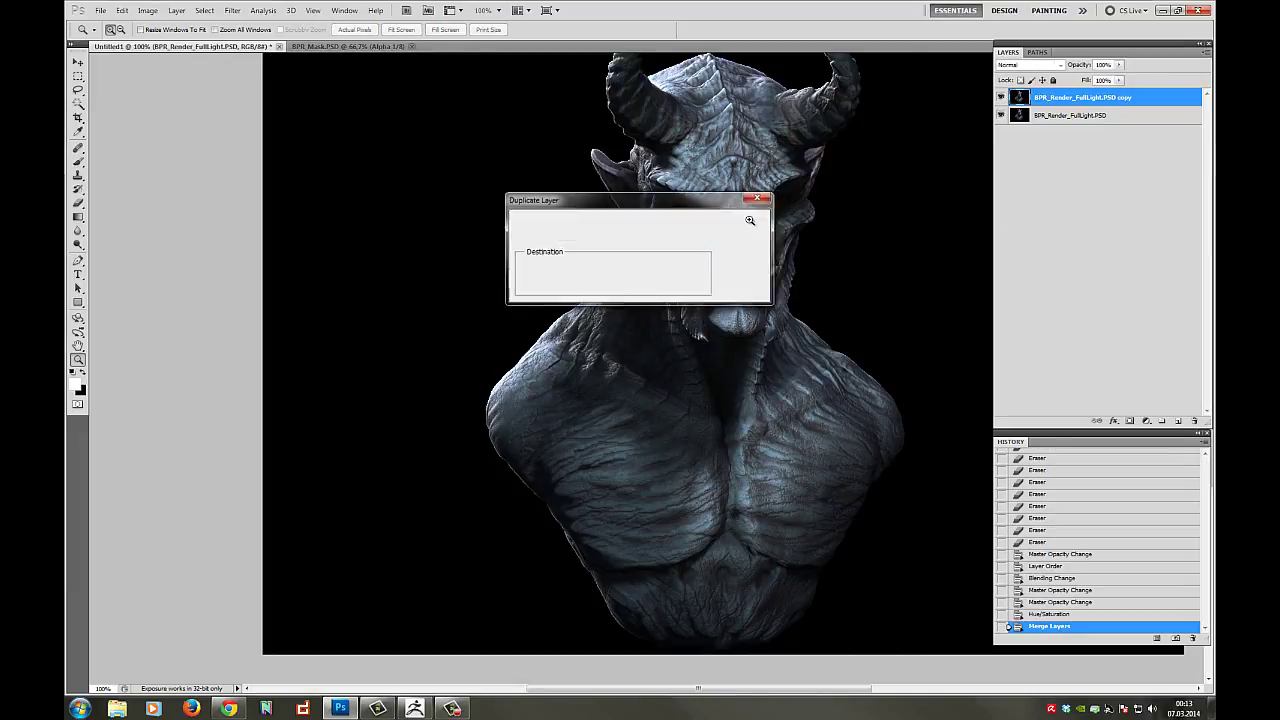
click(750, 220)
- Add a layer mask to the duplicated layer and paste the bust's mask image into its mask channel
alt+click(894, 323)
click(1130, 421)
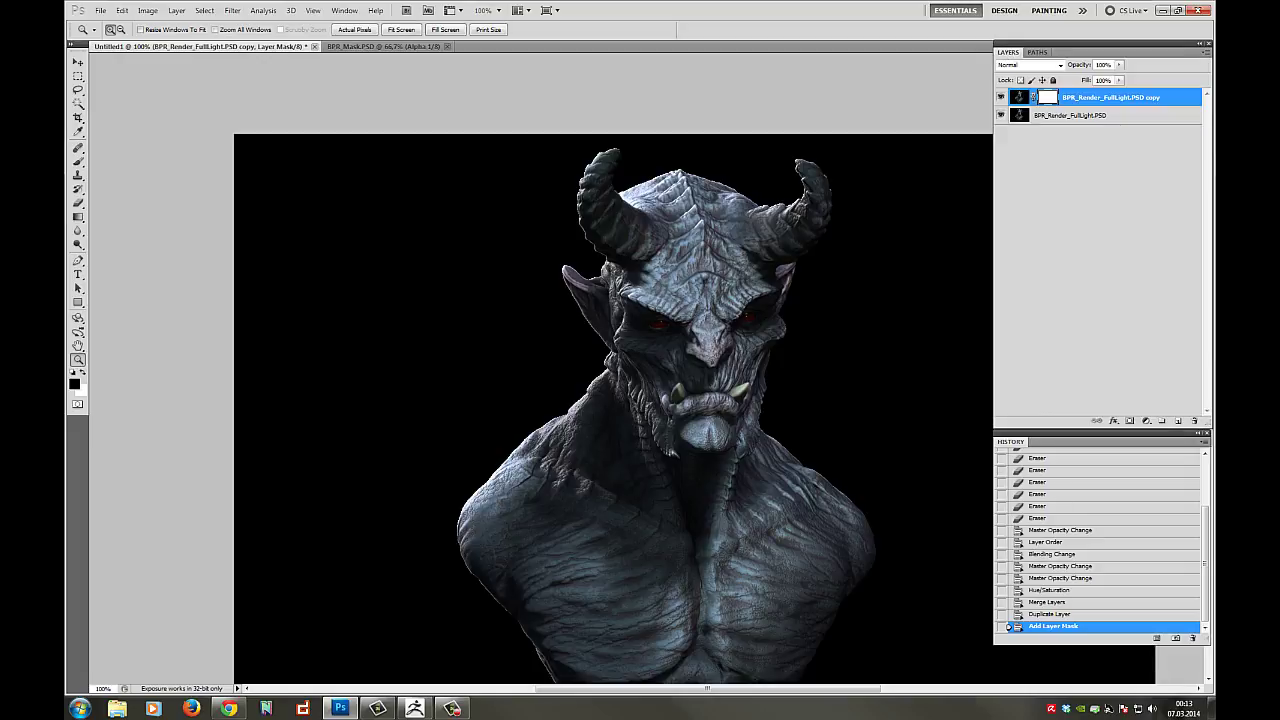
drag(1040, 0, 1112, 52)
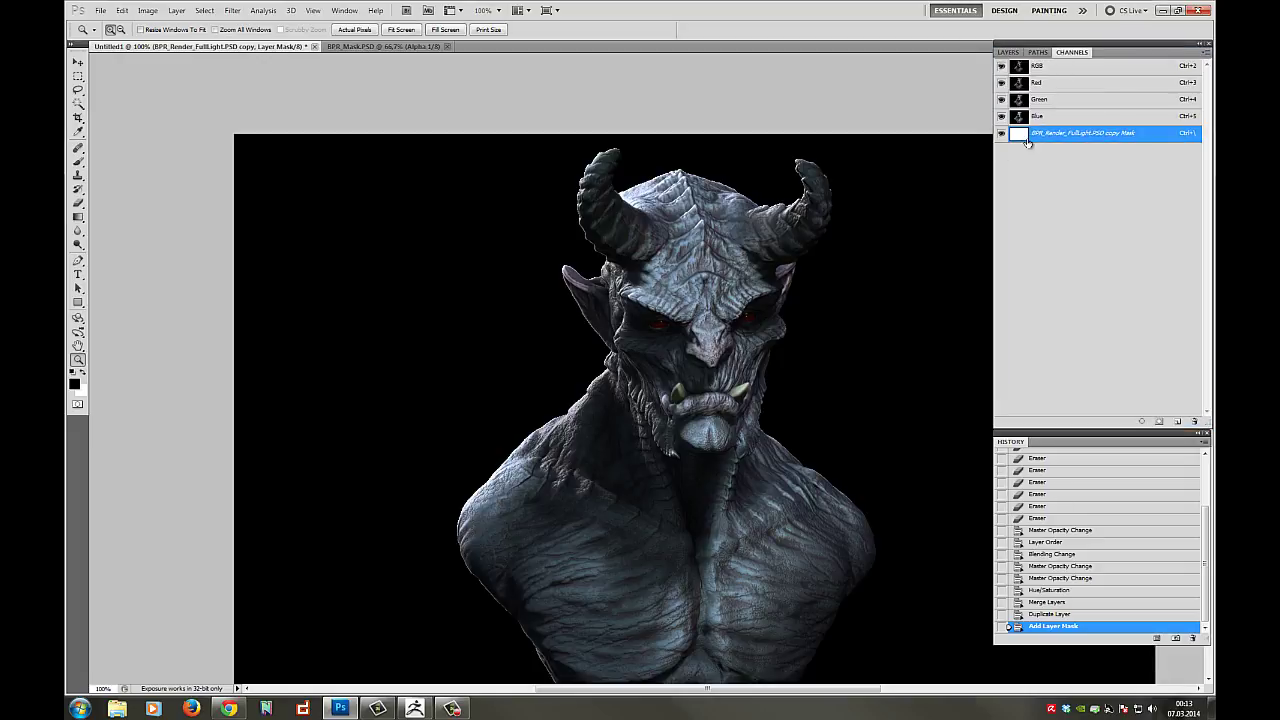
key(ctrl+v)
click(1012, 52)
click(1056, 115)
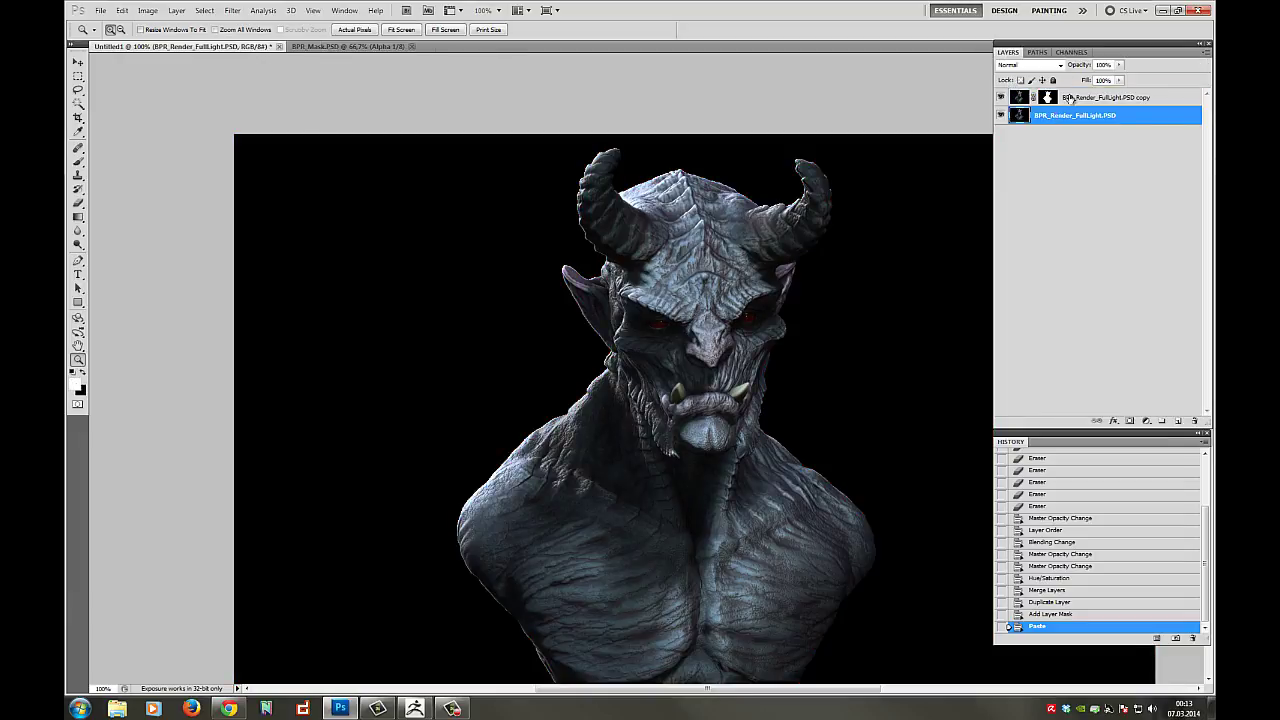
- Fill the lower BPR_Render_FullLight layer with white as a background behind the masked bust
click(1066, 99)
click(1050, 118)
key(alt+BackSpace)
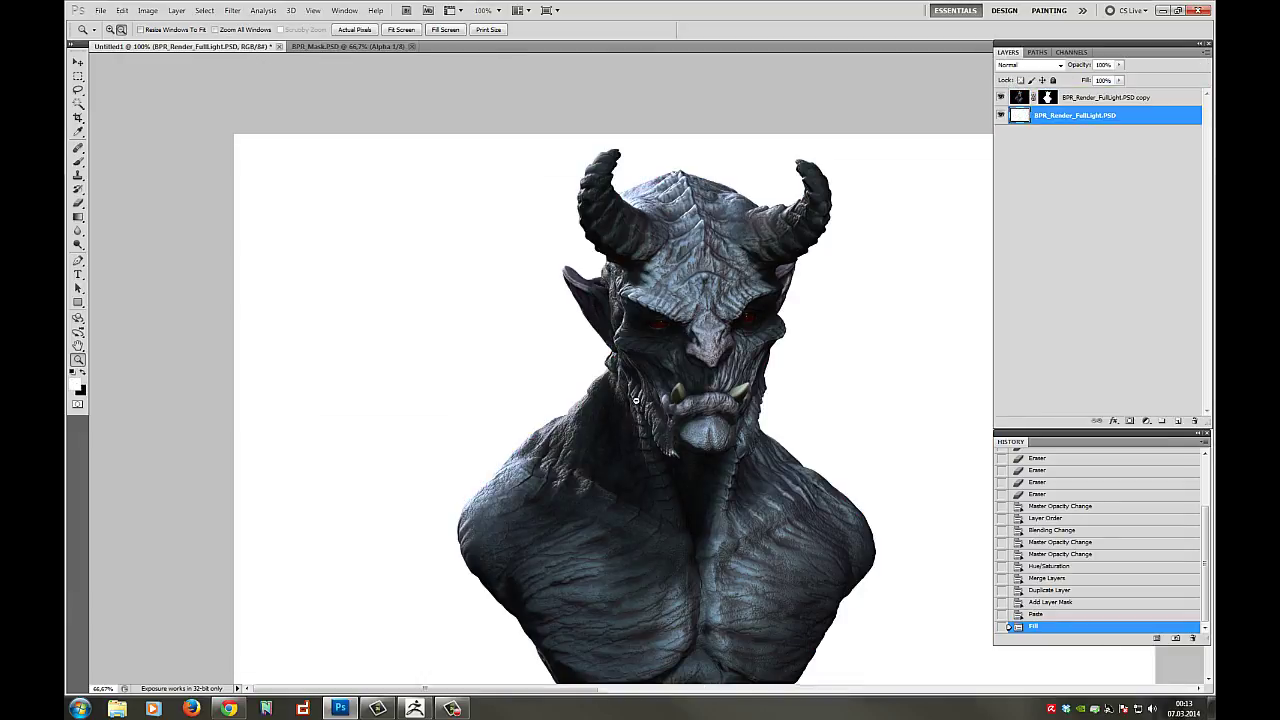
- Open BPR_Depth.PSD, copy its depth image, and return to the composite document
key(ctrl+minus)
click(101, 11)
click(112, 34)
double_click(648, 198)
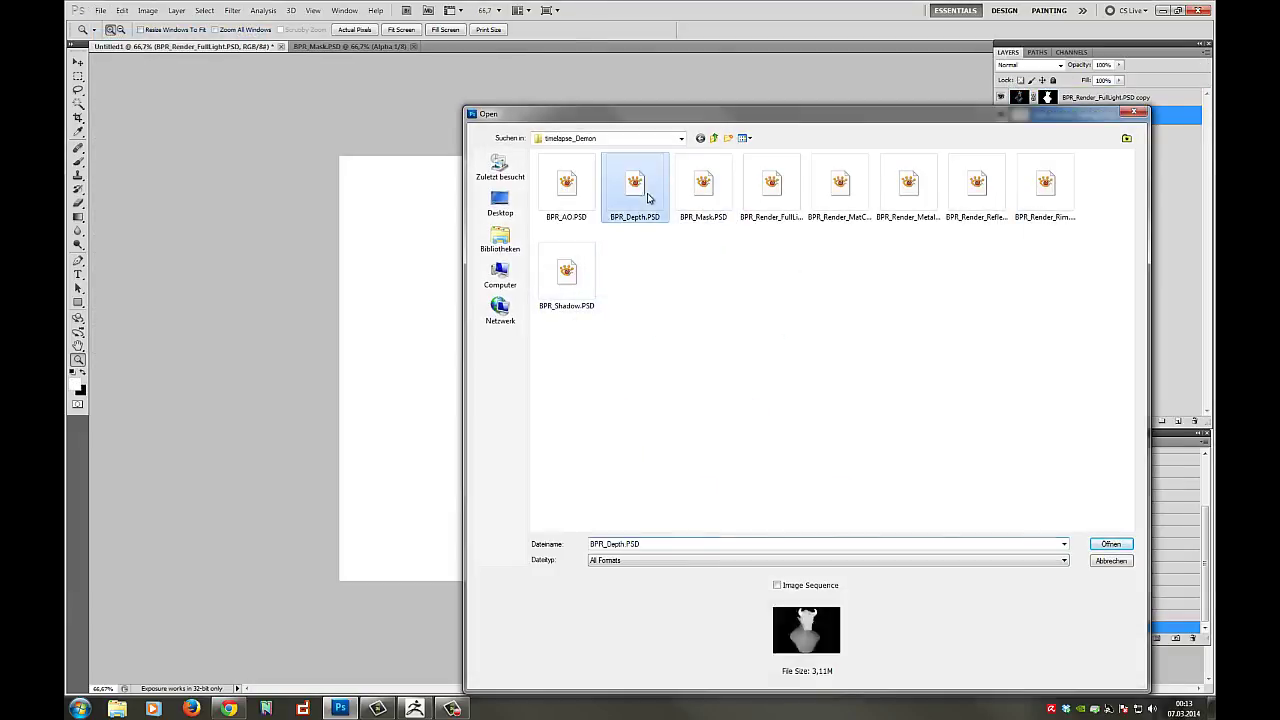
click(246, 47)
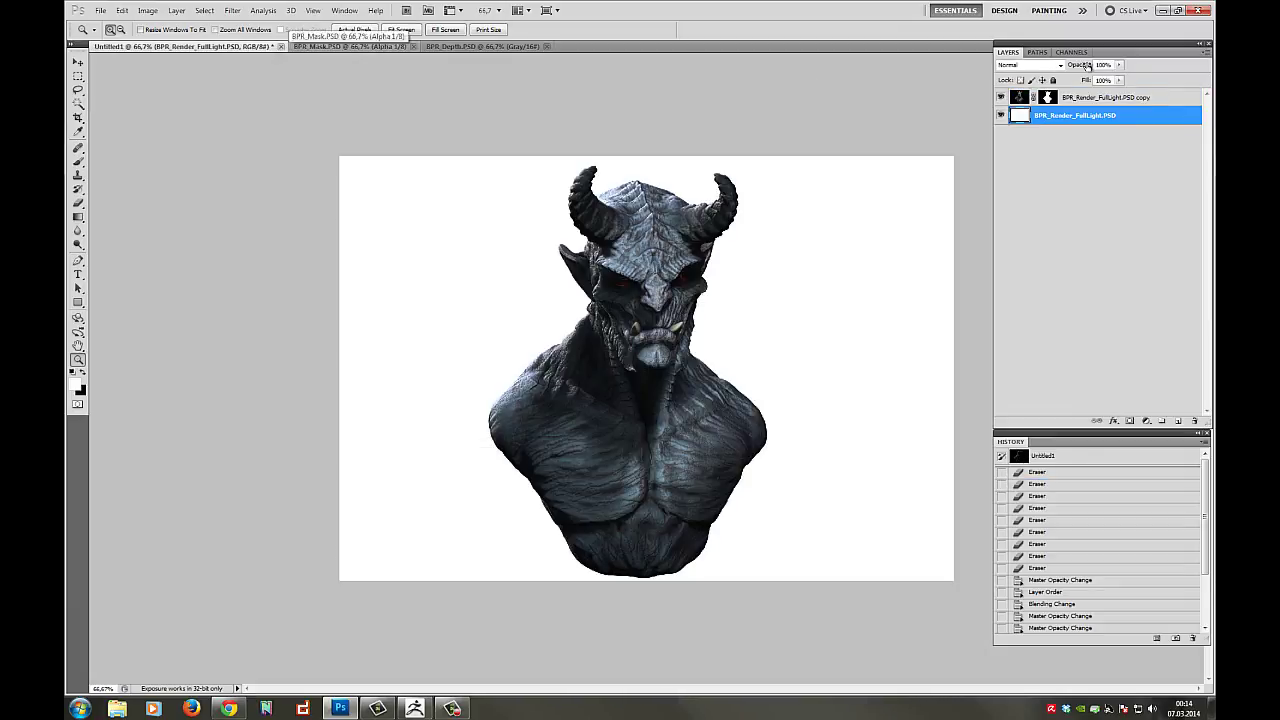
- Create a new alpha channel named Alpha 1 and paste the depth image into it
click(1071, 52)
click(1205, 52)
click(1185, 62)
click(722, 214)
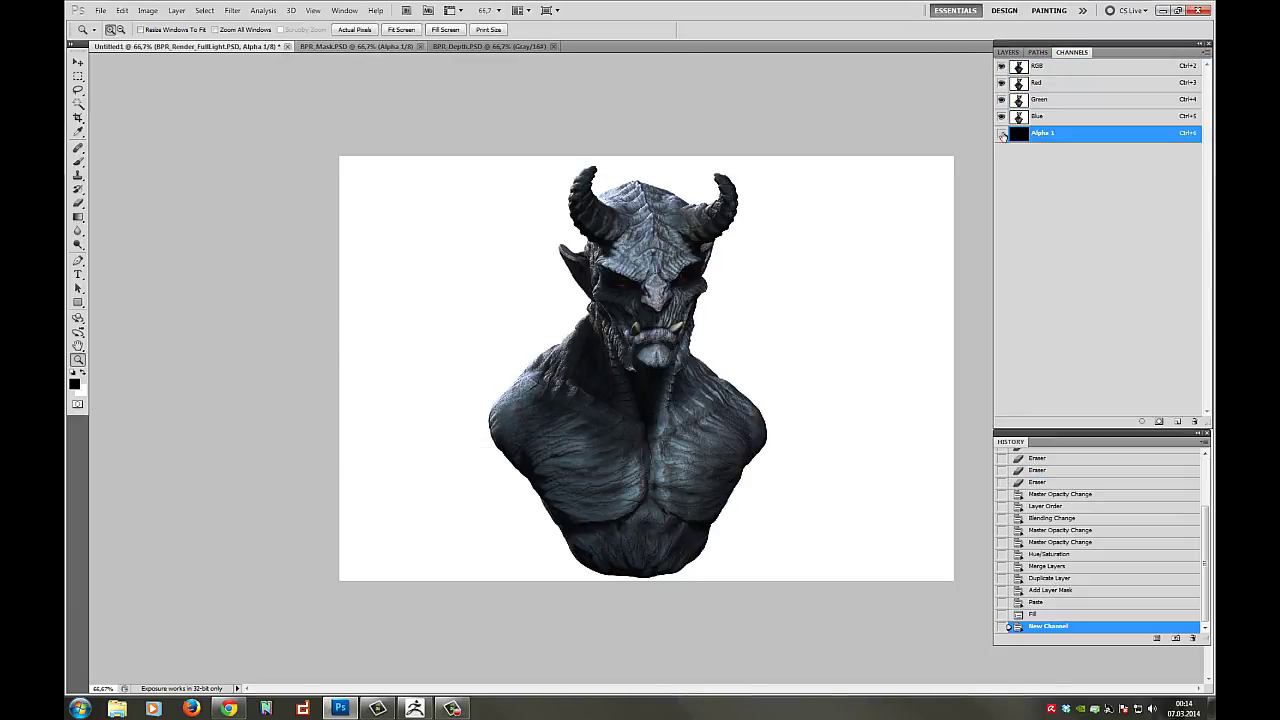
click(1001, 134)
key(ctrl+v)
key(ctrl+h)
key(ctrl+h)
- Make the composite RGB channel active again and hide the Alpha 1 channel
click(1038, 67)
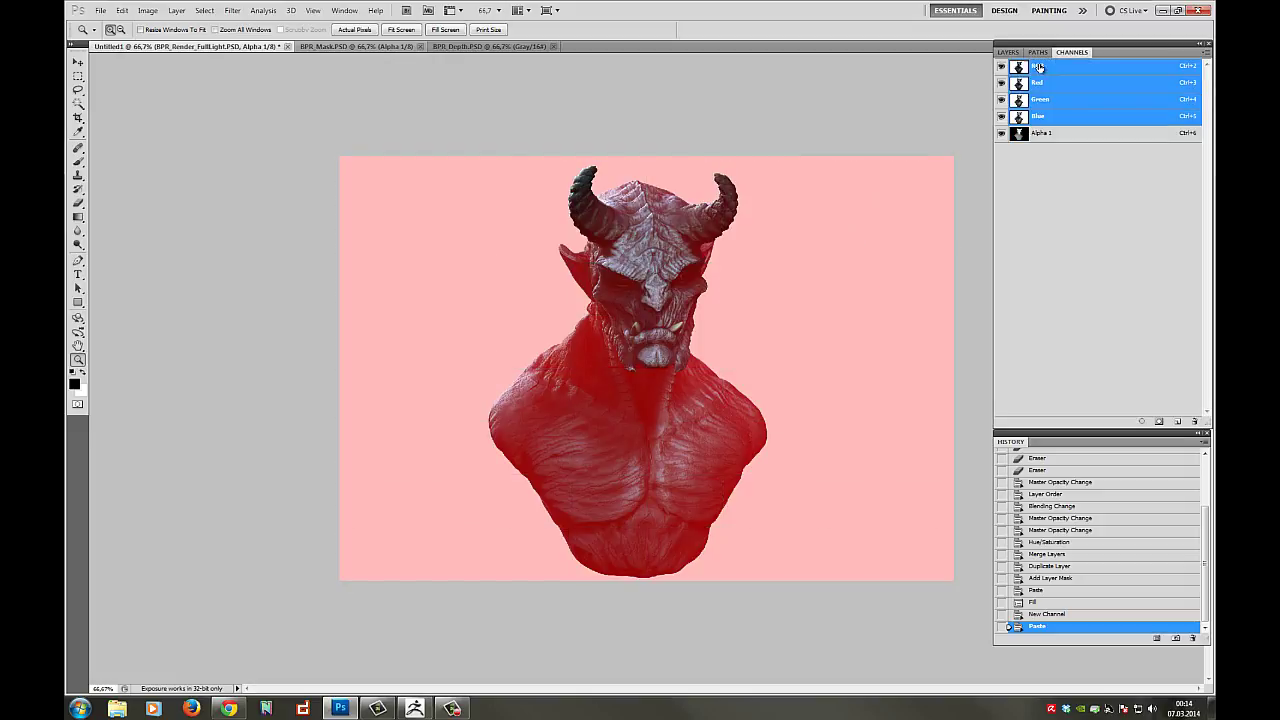
click(1001, 133)
click(1008, 52)
click(1039, 52)
click(1071, 52)
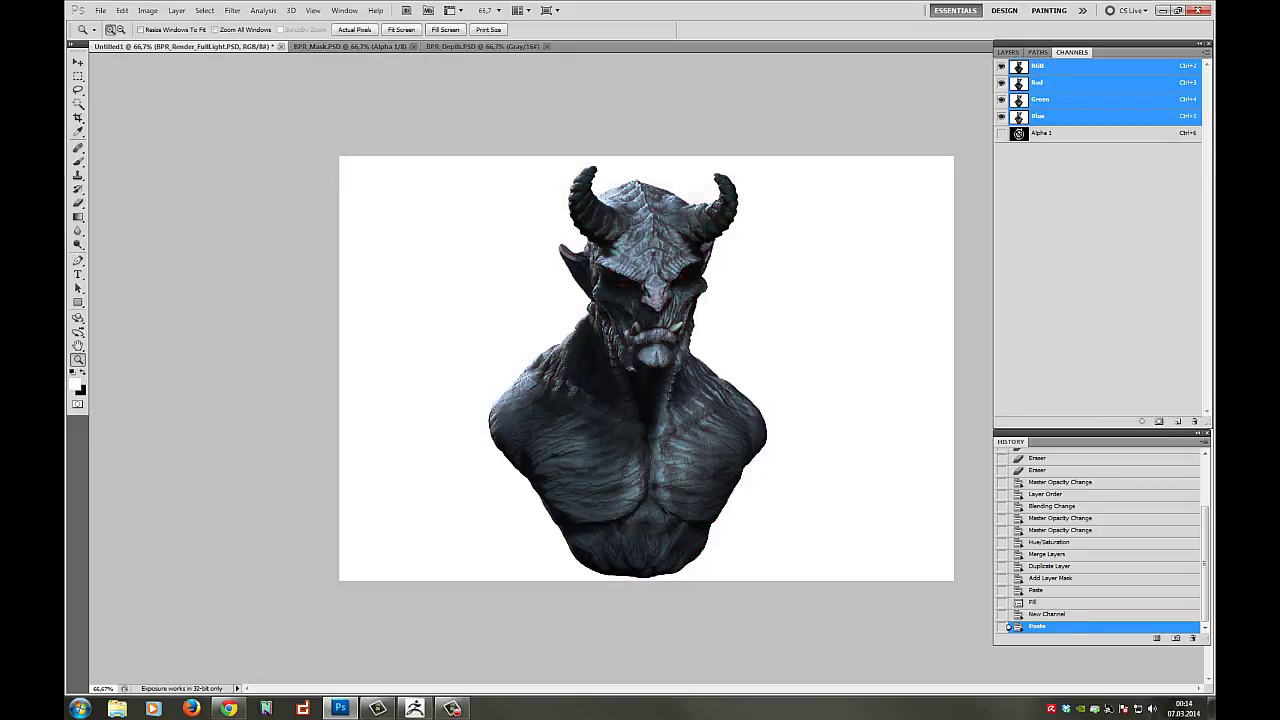
- Load the Alpha 1 channel as a selection and create a new empty layer named Layer 1
ctrl+double_click(1018, 134)
click(677, 228)
click(1008, 52)
click(177, 11)
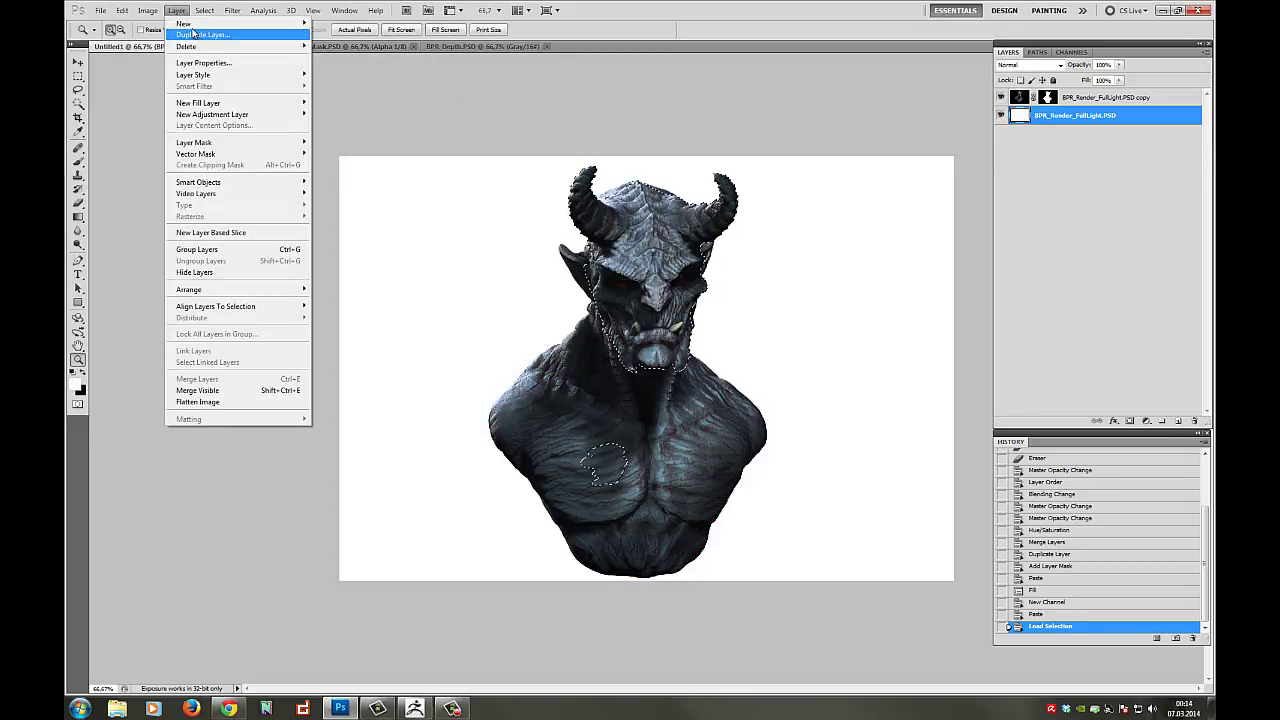
mouse_move(195, 23)
click(345, 23)
click(735, 222)
click(737, 219)
- Move Layer 1 to the top of the layer stack and invert the depth selection
key(alt+BackSpace)
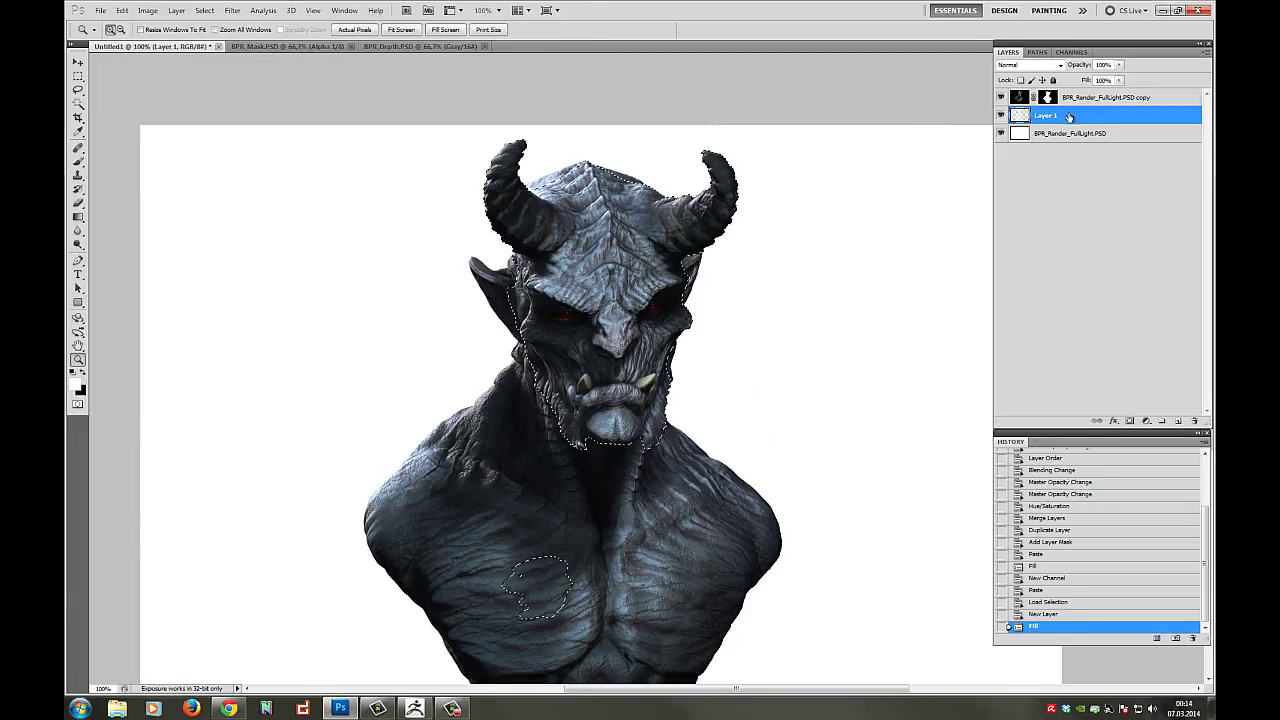
drag(1069, 117, 1050, 94)
key(ctrl+z)
key(ctrl+z)
key(ctrl+shift+i)
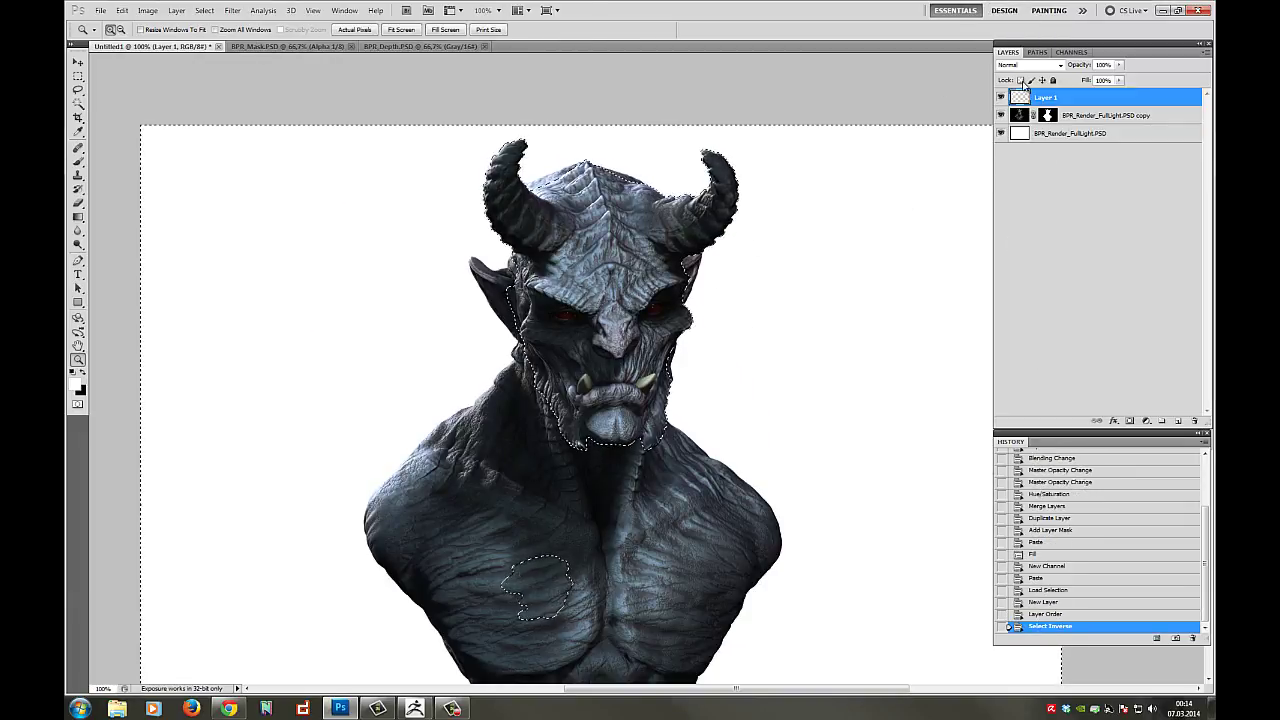
- Try white brush strokes across the bust through the inverted selection on Layer 1 and undo them
click(1062, 69)
click(1138, 56)
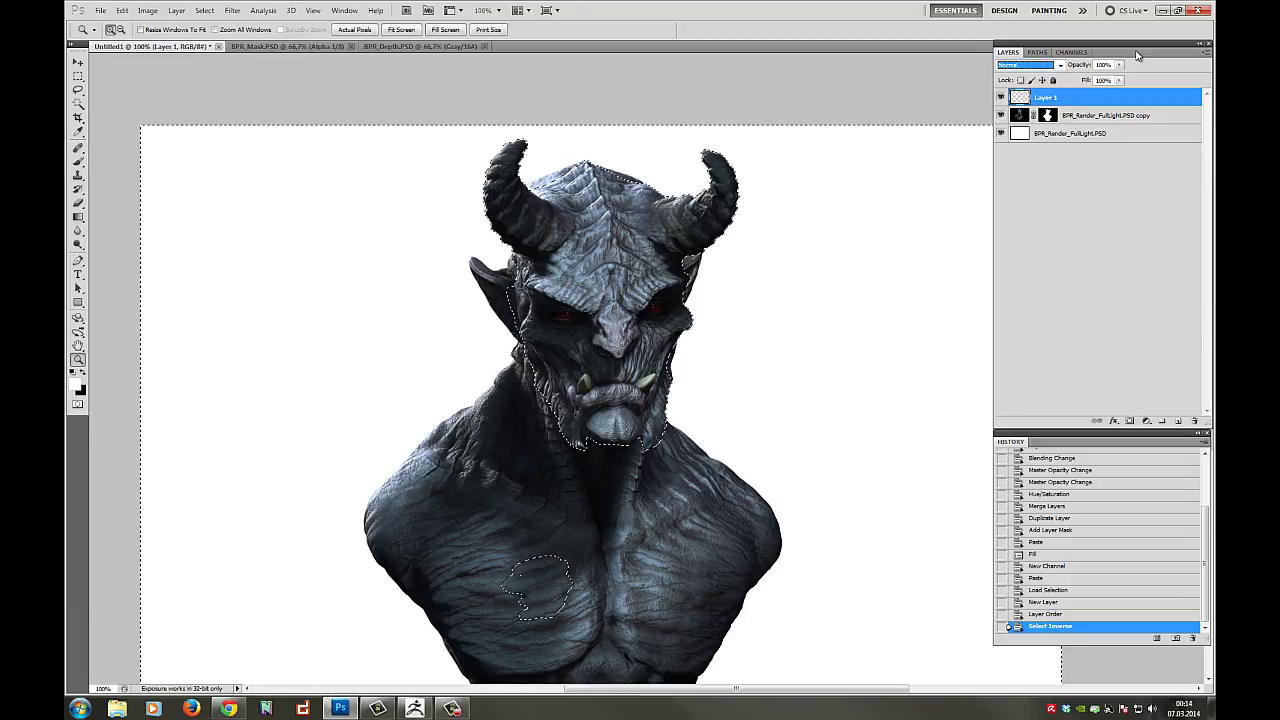
key(m)
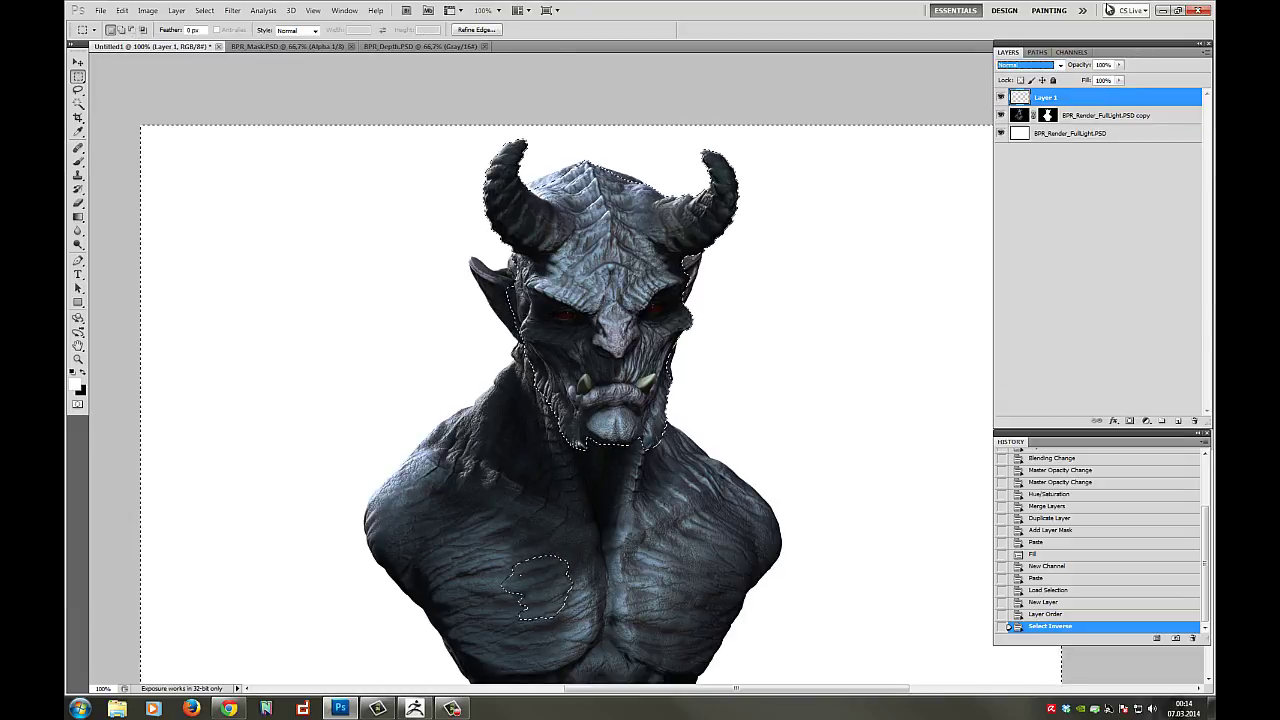
click(78, 162)
mouse_move(604, 336)
mouse_down()
mouse_move(466, 534)
mouse_move(638, 296)
mouse_up()
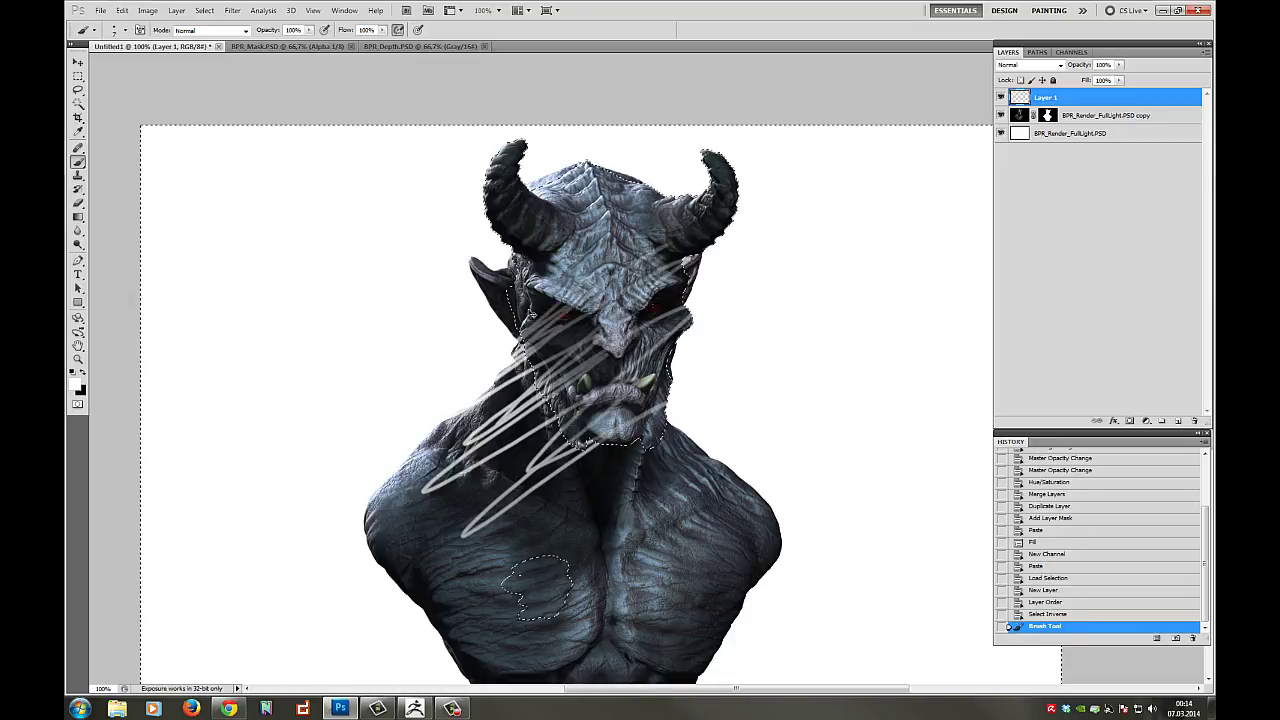
key(ctrl+z)
- Fill the inverted depth selection on Layer 1 with white and deselect
key(alt+BackSpace)
click(78, 76)
click(154, 84)
click(78, 359)
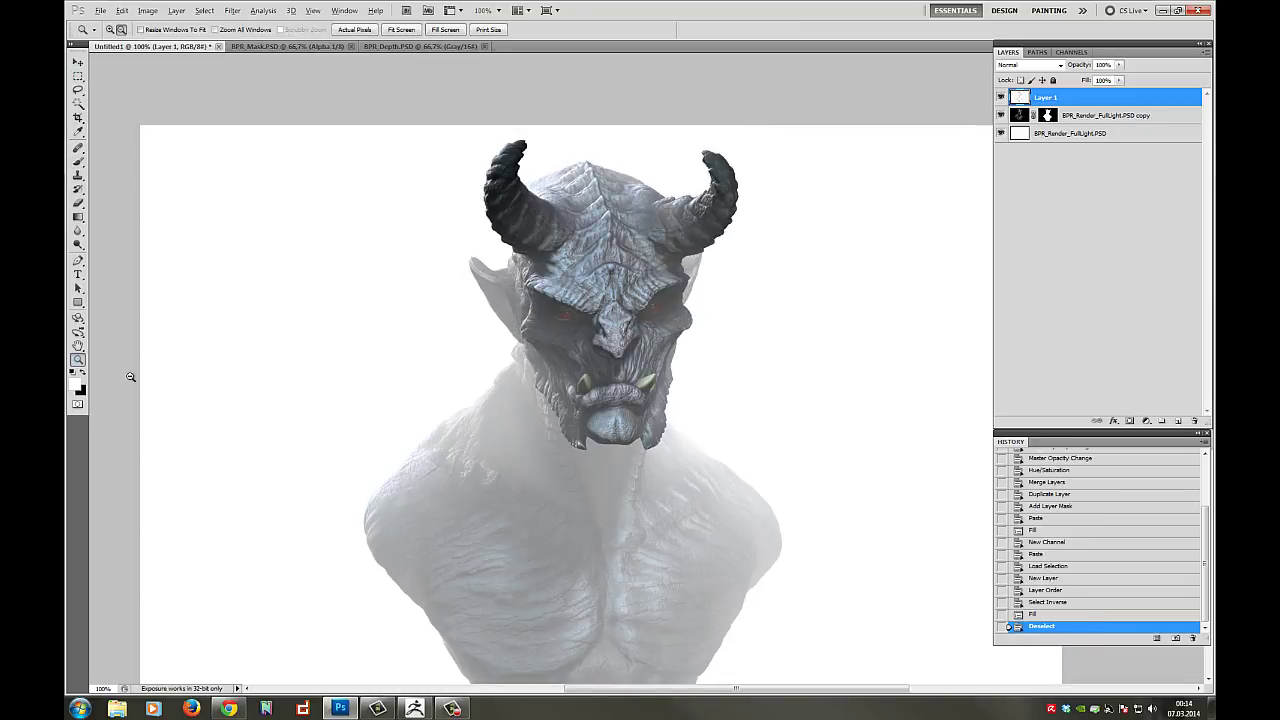
- Invert the colors of Layer 1 and inspect the darkened bust
alt+click(129, 374)
click(148, 11)
mouse_move(160, 43)
click(292, 164)
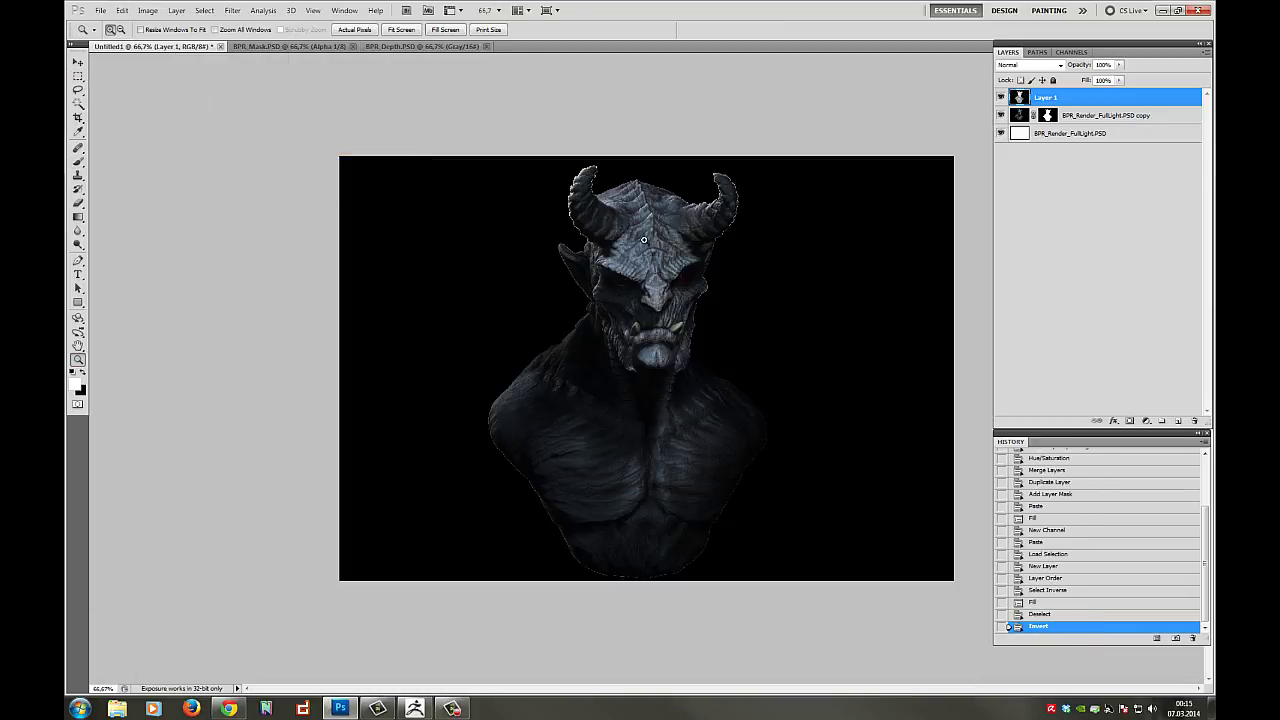
click(619, 277)
alt+click(617, 279)
- Revert the document to the history state where the depth selection was inverted
click(78, 77)
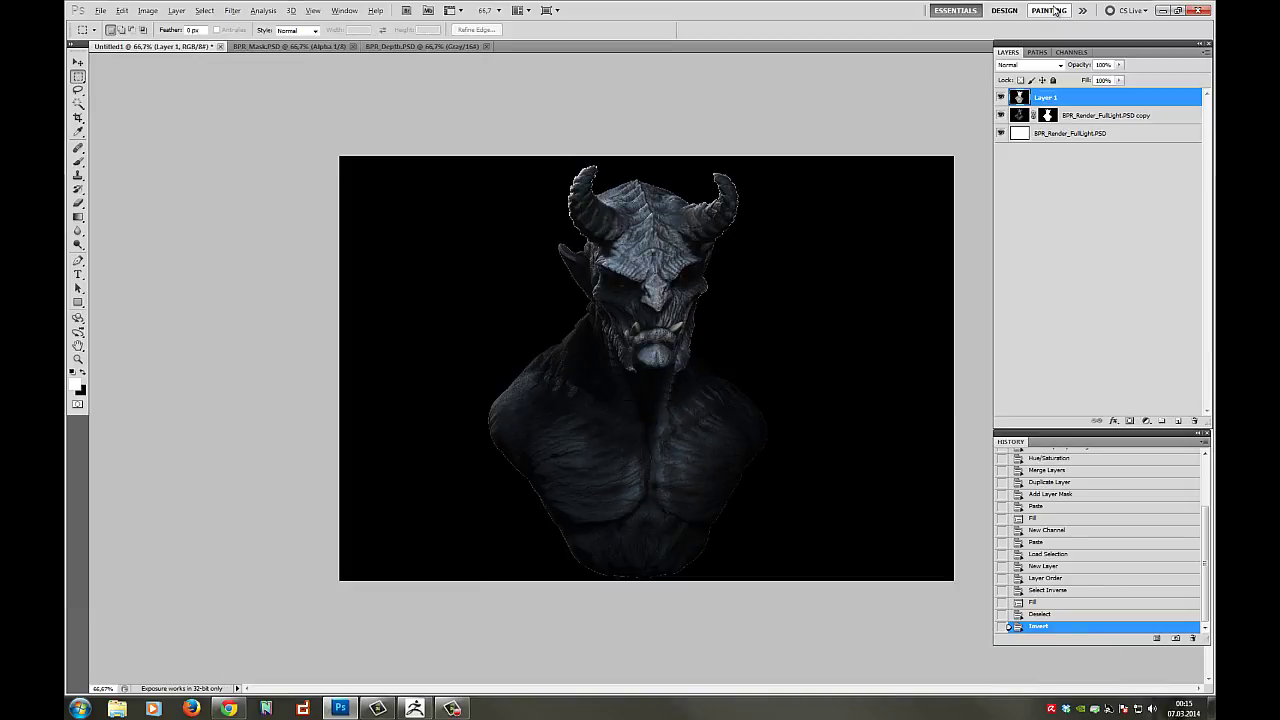
key(alt+BackSpace)
key(ctrl+z)
click(1037, 602)
click(1049, 591)
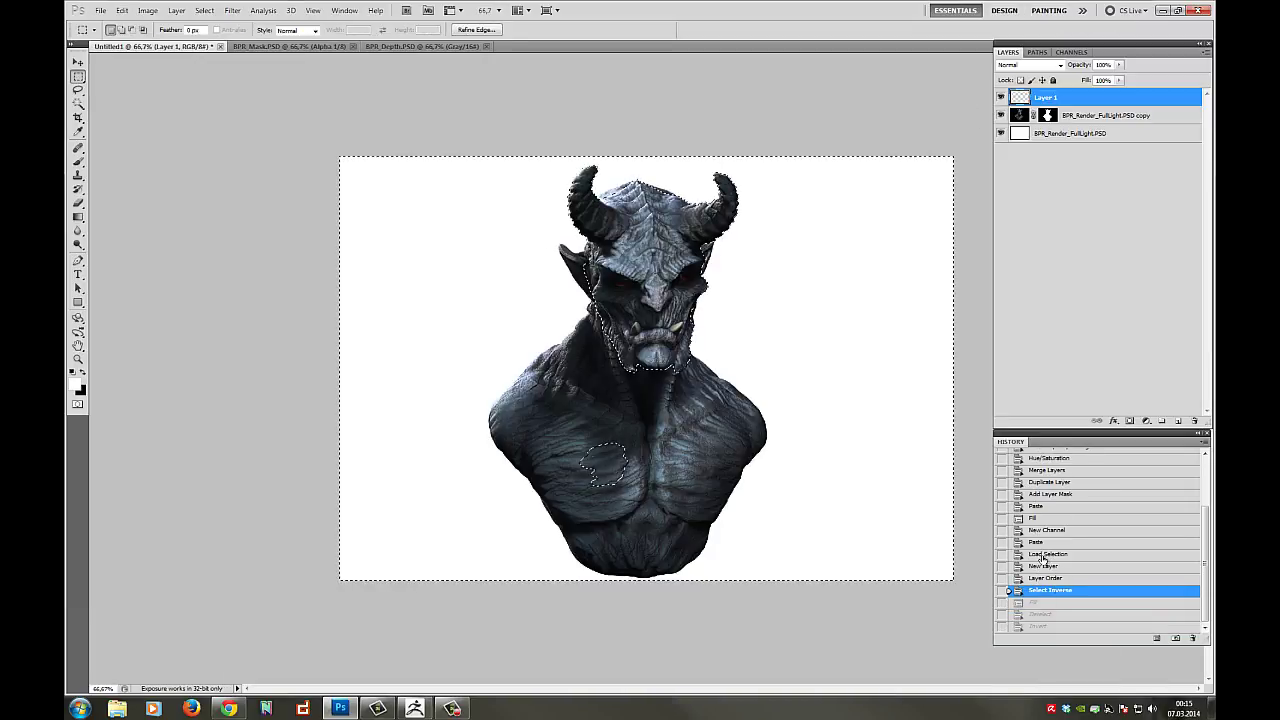
- Fill the inverted depth selection on Layer 1 with black and deselect
key(ctrl+BackSpace)
click(185, 166)
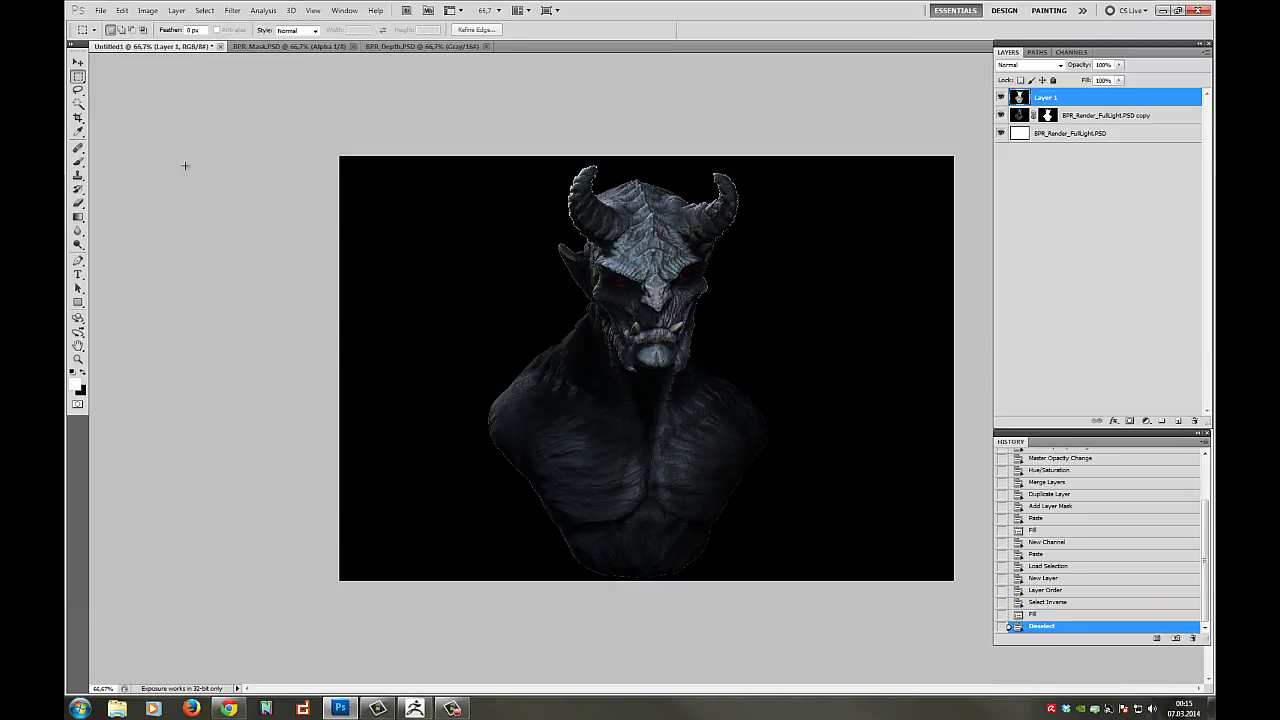
- Apply a Gaussian Blur to Layer 1 to soften the black depth fog around the bust
click(78, 359)
click(686, 306)
click(233, 11)
mouse_move(245, 121)
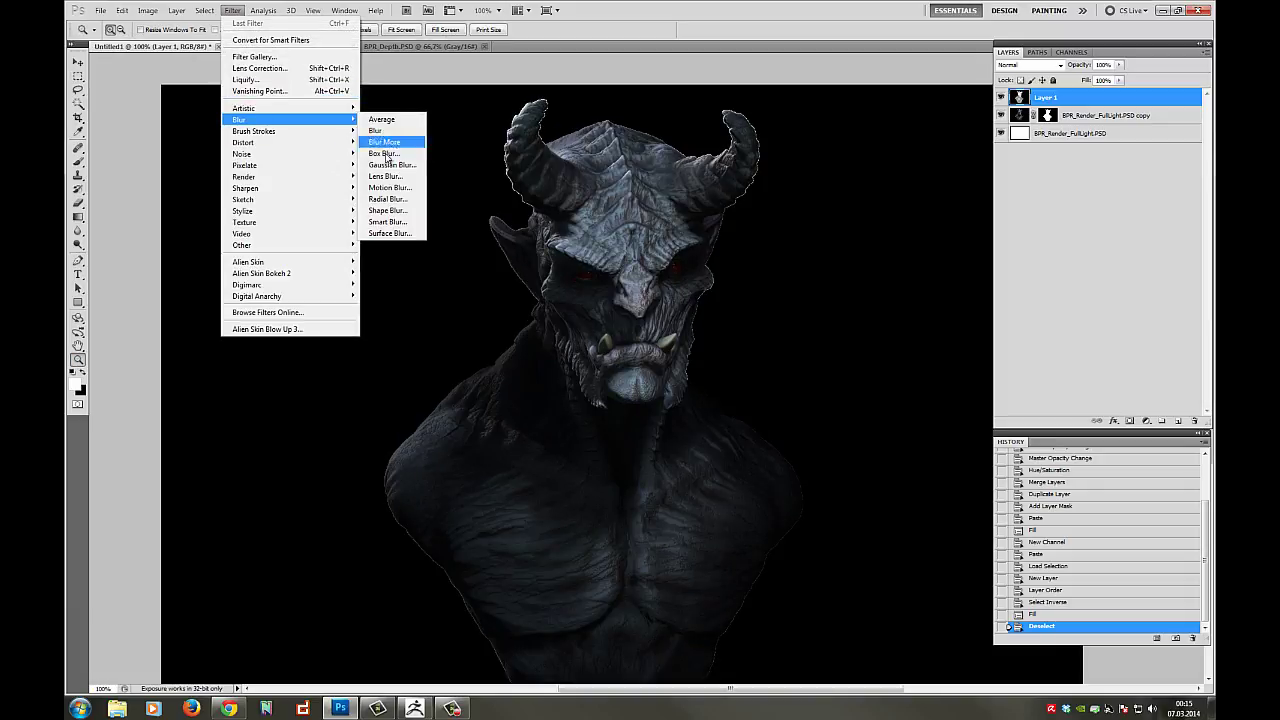
click(388, 164)
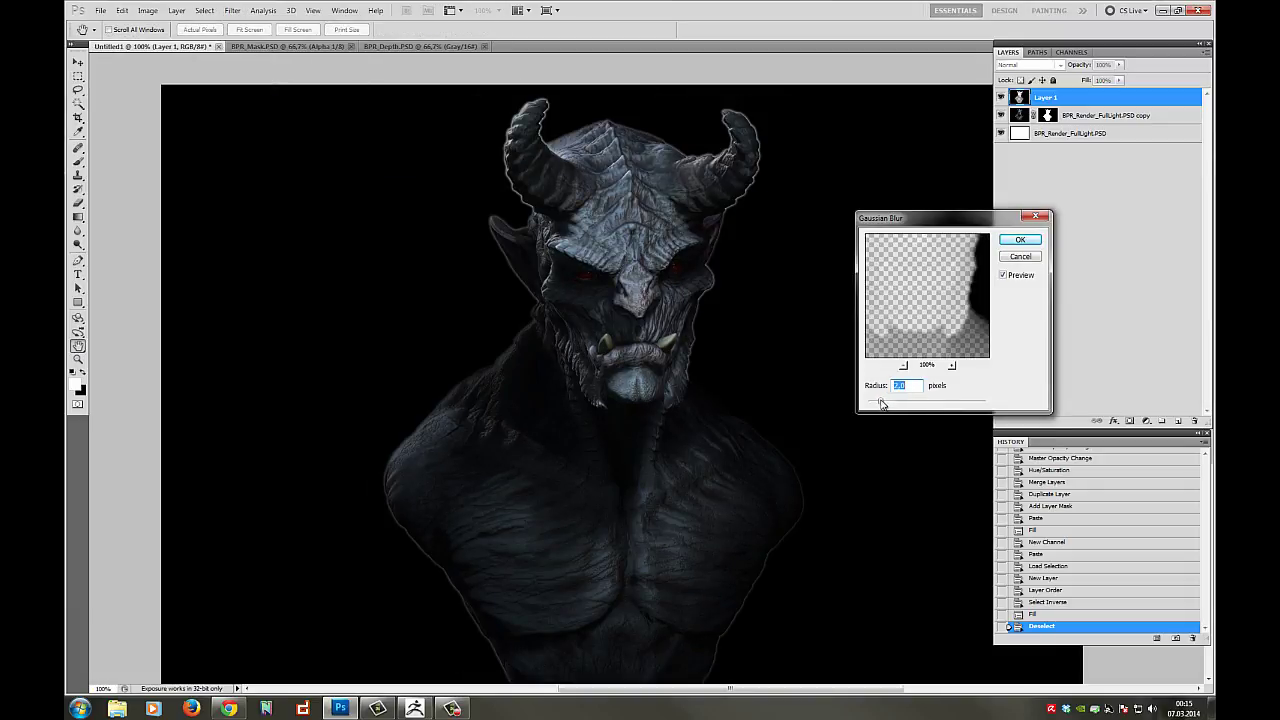
drag(891, 403, 914, 403)
click(1020, 240)
- Try a lower opacity on Layer 1, return it to 100%, and set its blending mode to Multiply
click(1118, 65)
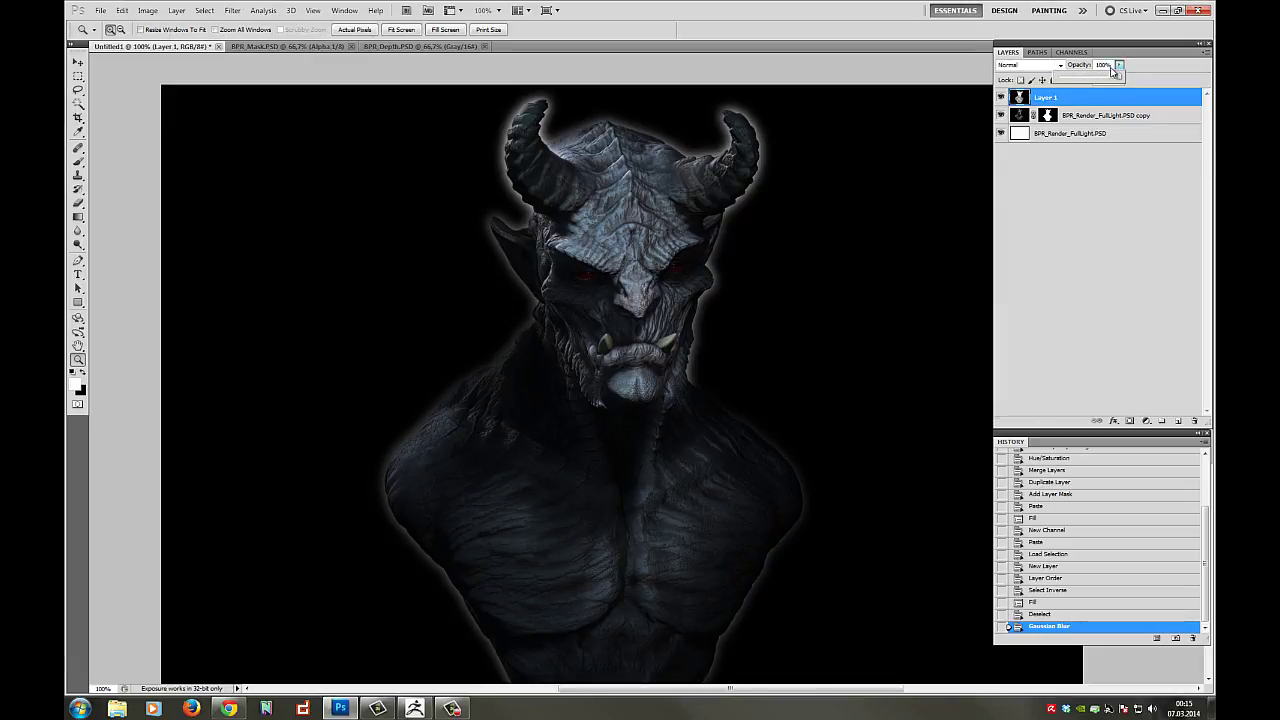
click(1084, 77)
drag(1089, 78, 1122, 78)
click(1058, 66)
click(1028, 115)
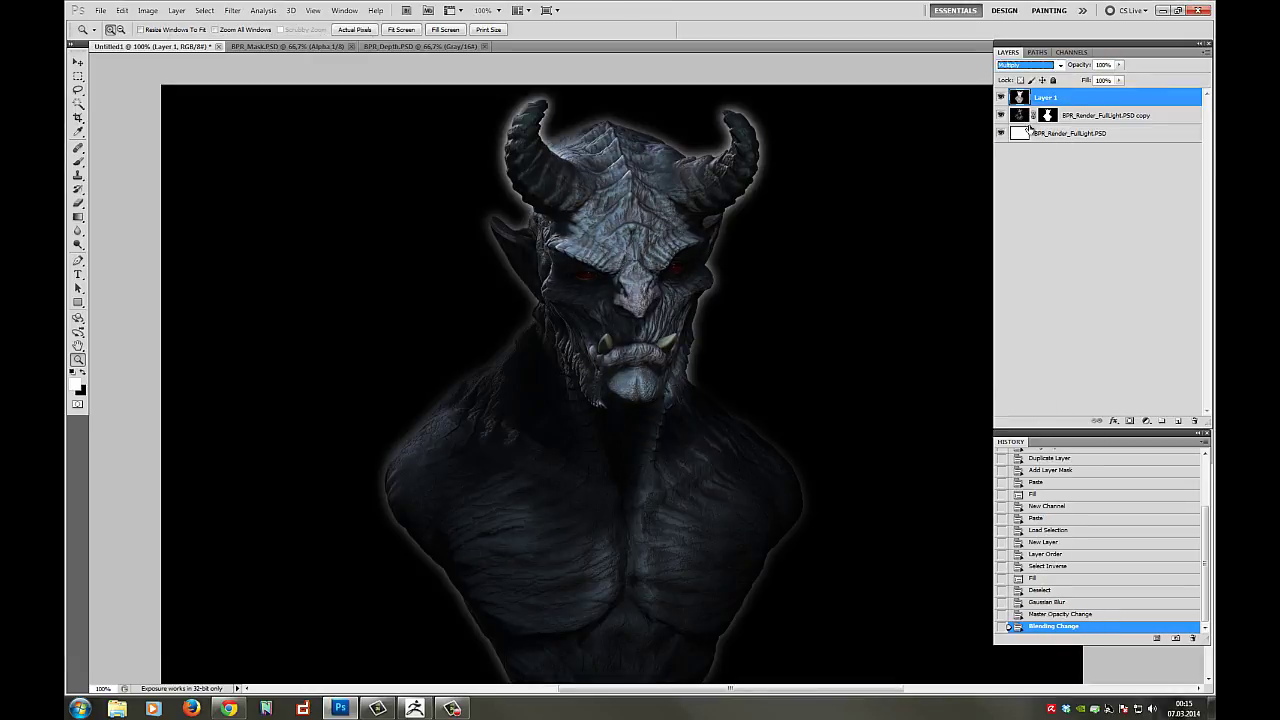
- Fill the bottom BPR_Render_FullLight background layer with black
click(1000, 133)
click(1024, 137)
click(1000, 133)
key(alt+BackSpace)
key(ctrl+BackSpace)
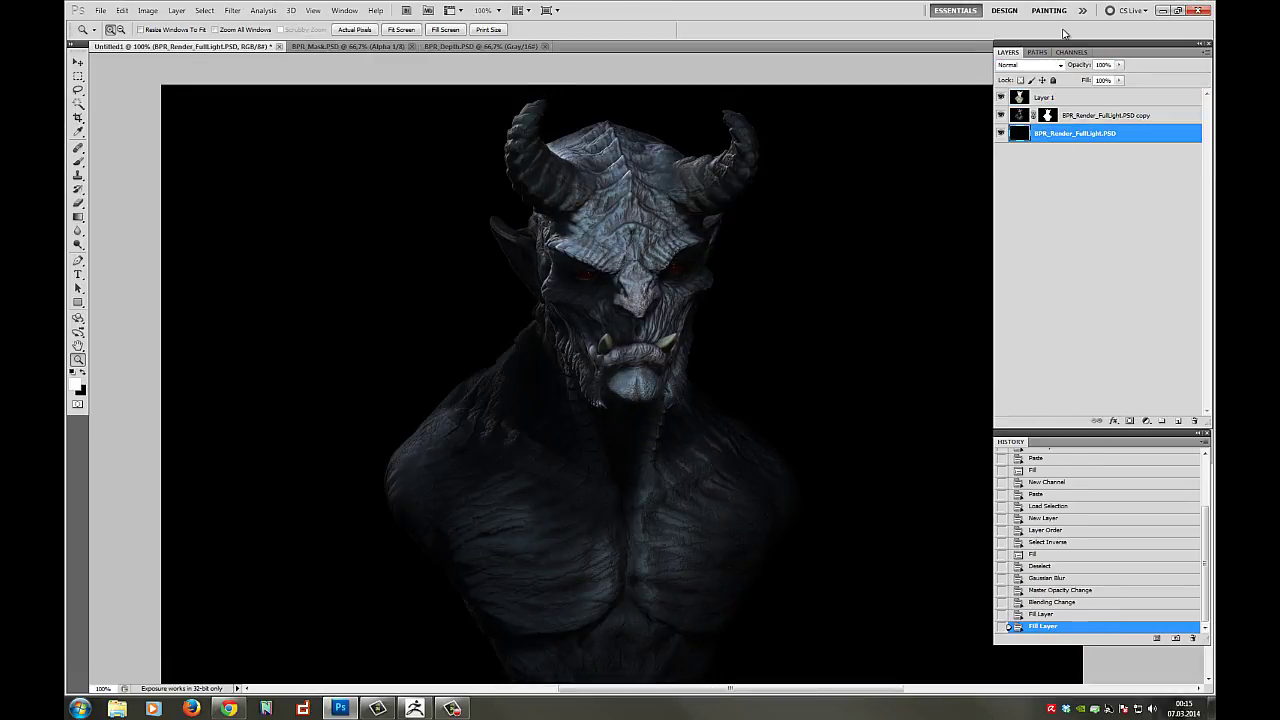
- Lower Layer 1's opacity to 45% and toggle its visibility to compare the fog's effect on the bust
alt+scroll(248, 344, down, 2)
alt+scroll(833, 242, up, 2)
click(1065, 99)
click(1119, 65)
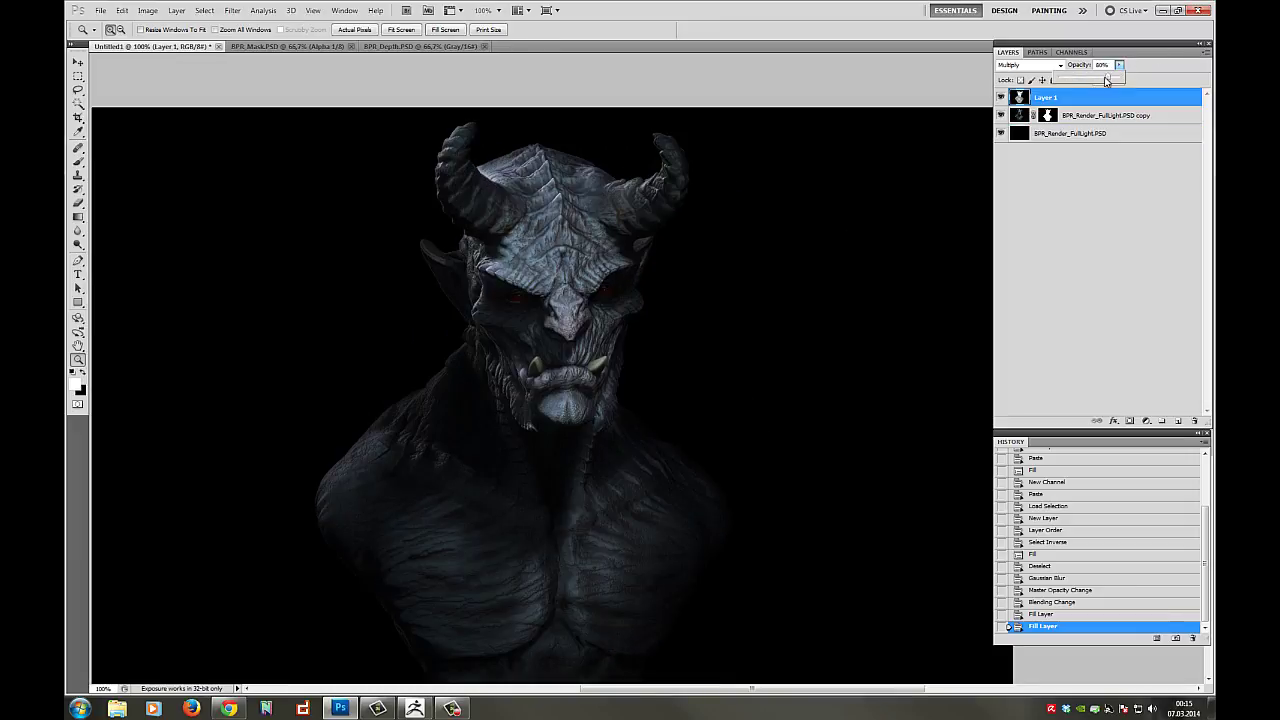
click(1097, 78)
drag(1091, 80, 1086, 80)
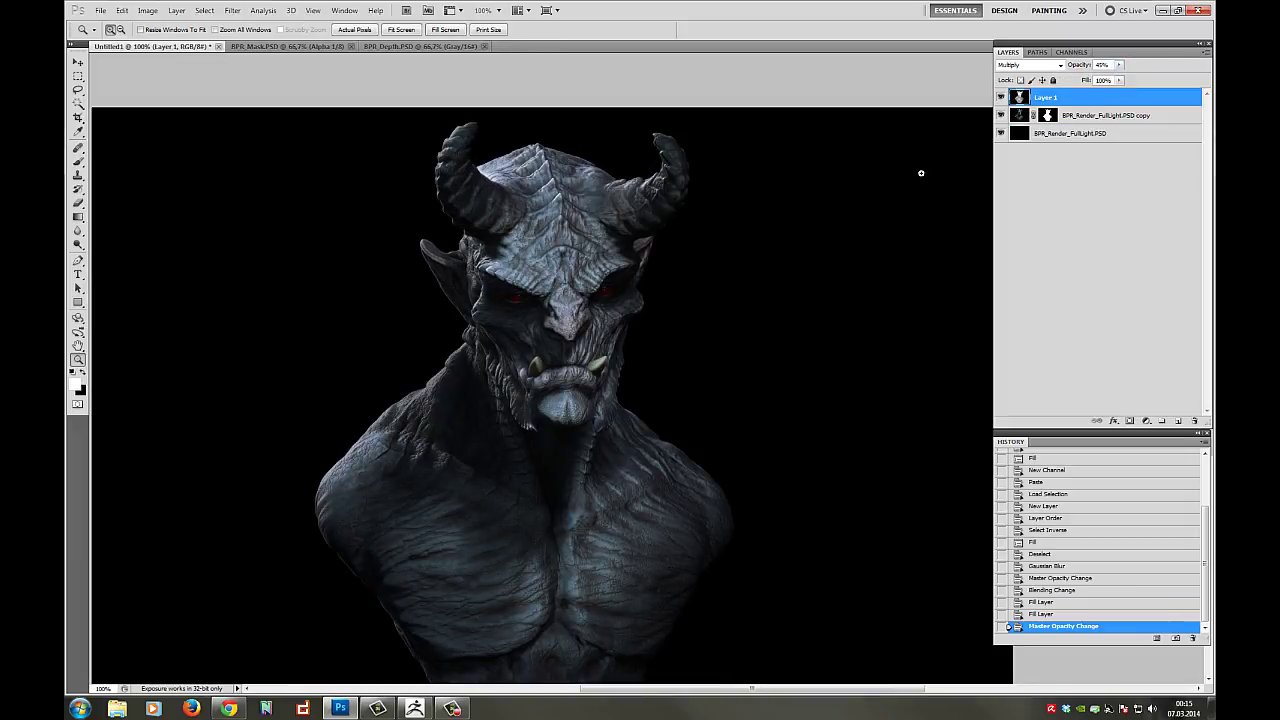
alt+scroll(141, 376, down, 2)
alt+scroll(694, 406, up, 1)
click(999, 99)
click(999, 99)
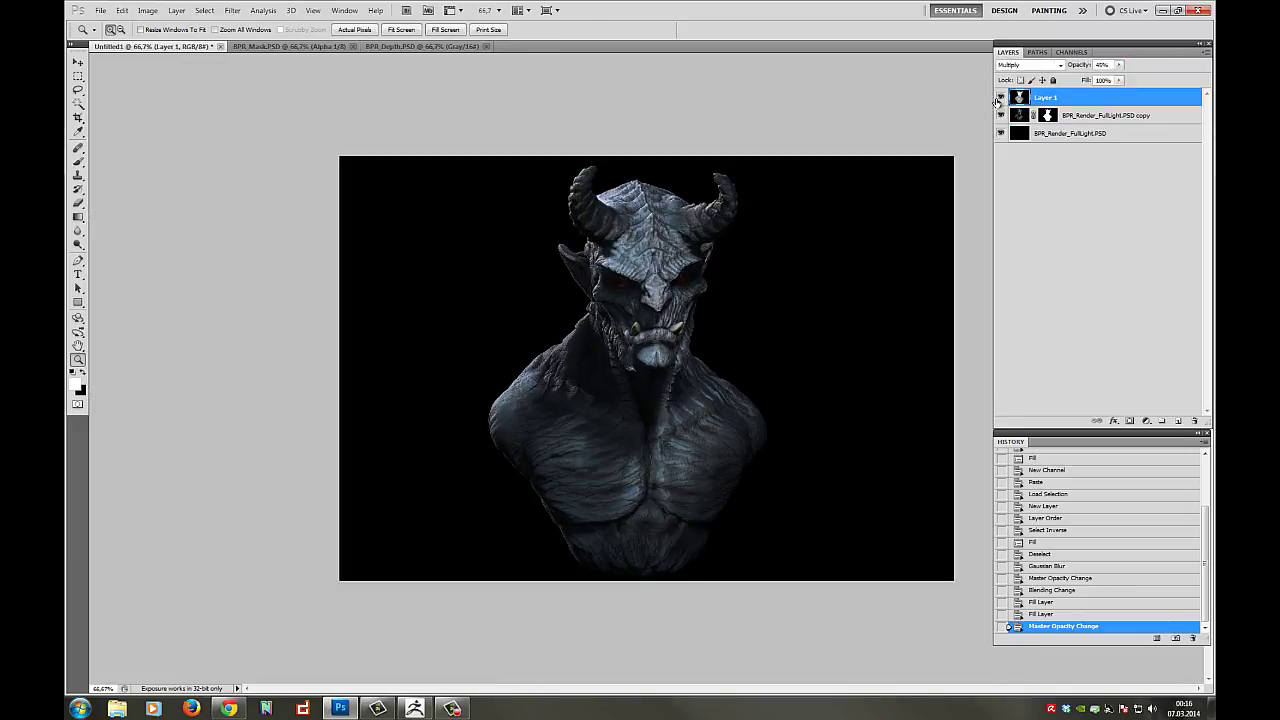
- Set Layer 1's blending mode to Overlay and its opacity to 38%
mouse_move(1119, 78)
mouse_down()
mouse_move(1107, 80)
mouse_move(1133, 81)
mouse_up()
click(1060, 65)
click(1014, 222)
click(1120, 66)
- Merge Layer 1 down into the BPR_Render_FullLight.PSD copy layer, preserving the layer mask
right_click(1085, 96)
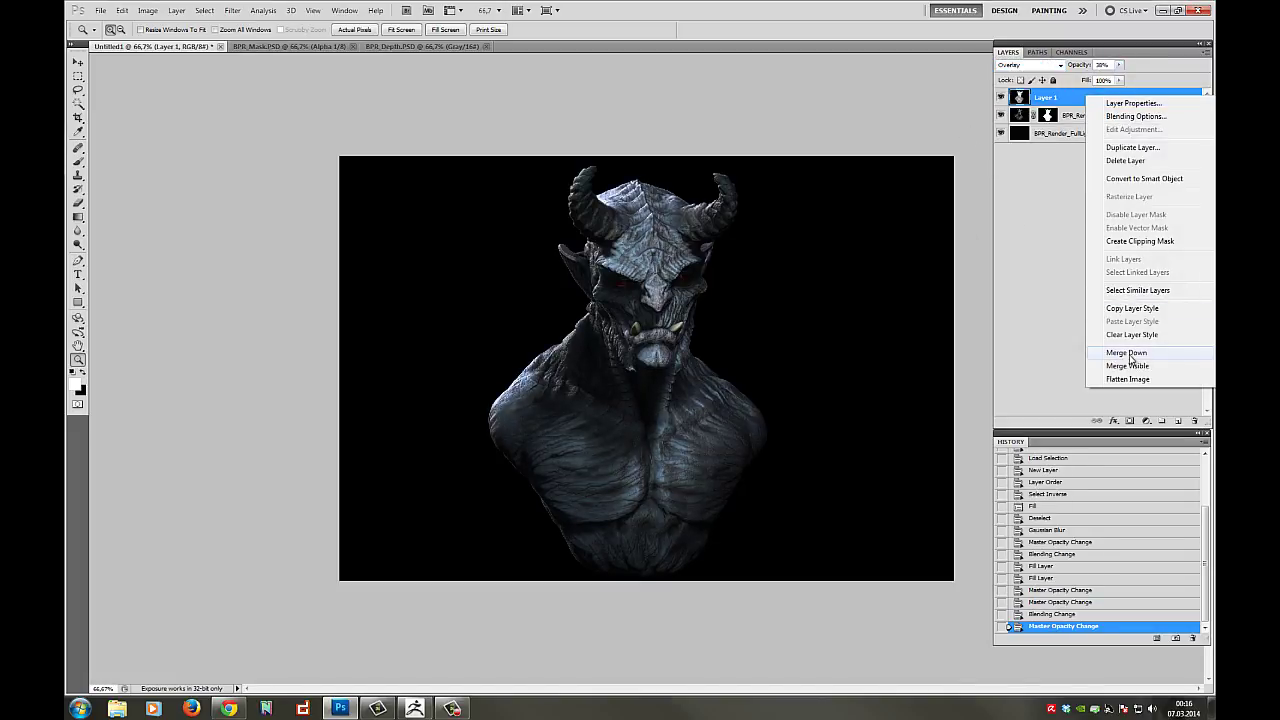
click(1134, 353)
click(648, 266)
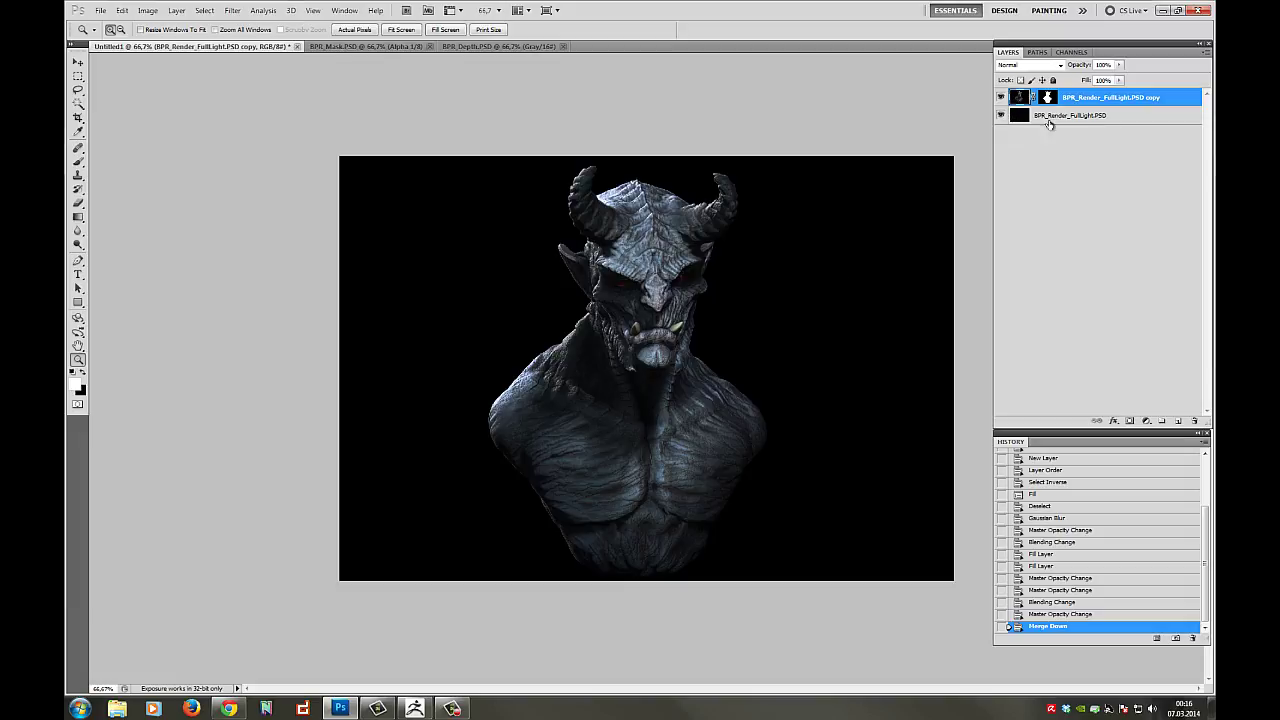
- Try to brighten both red eyes with the Dodge tool, and roll the history back to the layer merge
double_click(614, 297)
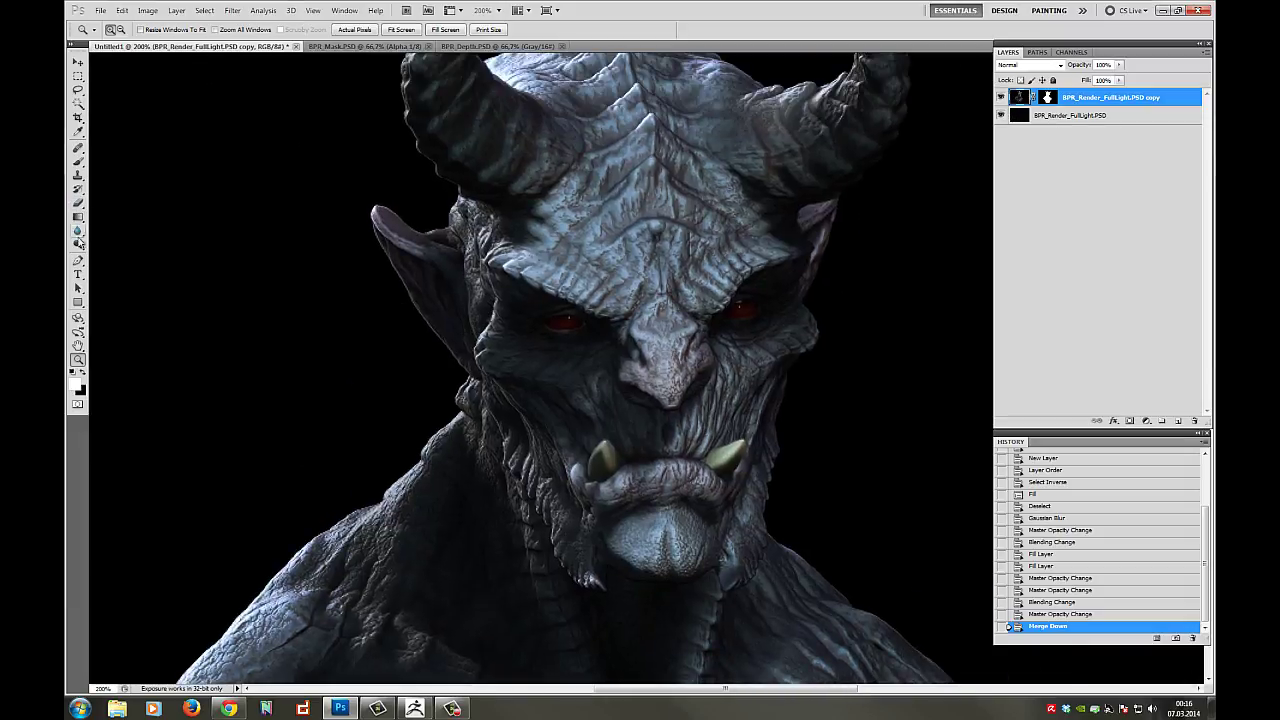
click(79, 244)
click(106, 243)
right_click(578, 322)
drag(623, 311, 580, 316)
key(Return)
click(569, 319)
click(745, 309)
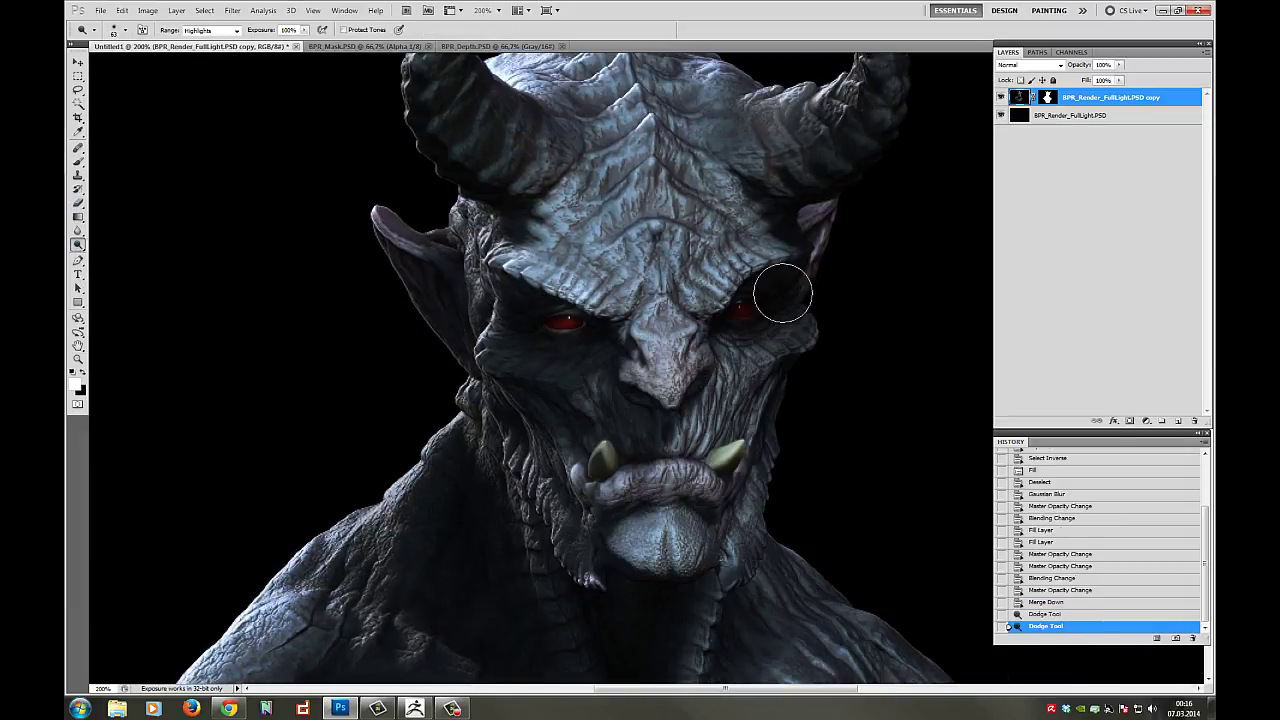
right_click(783, 292)
drag(822, 309, 814, 311)
click(820, 229)
click(1011, 589)
- Brighten the irises of both red eyes using the Dodge tool with a much smaller soft brush on Highlights at 100% exposure
right_click(597, 320)
drag(626, 311, 602, 314)
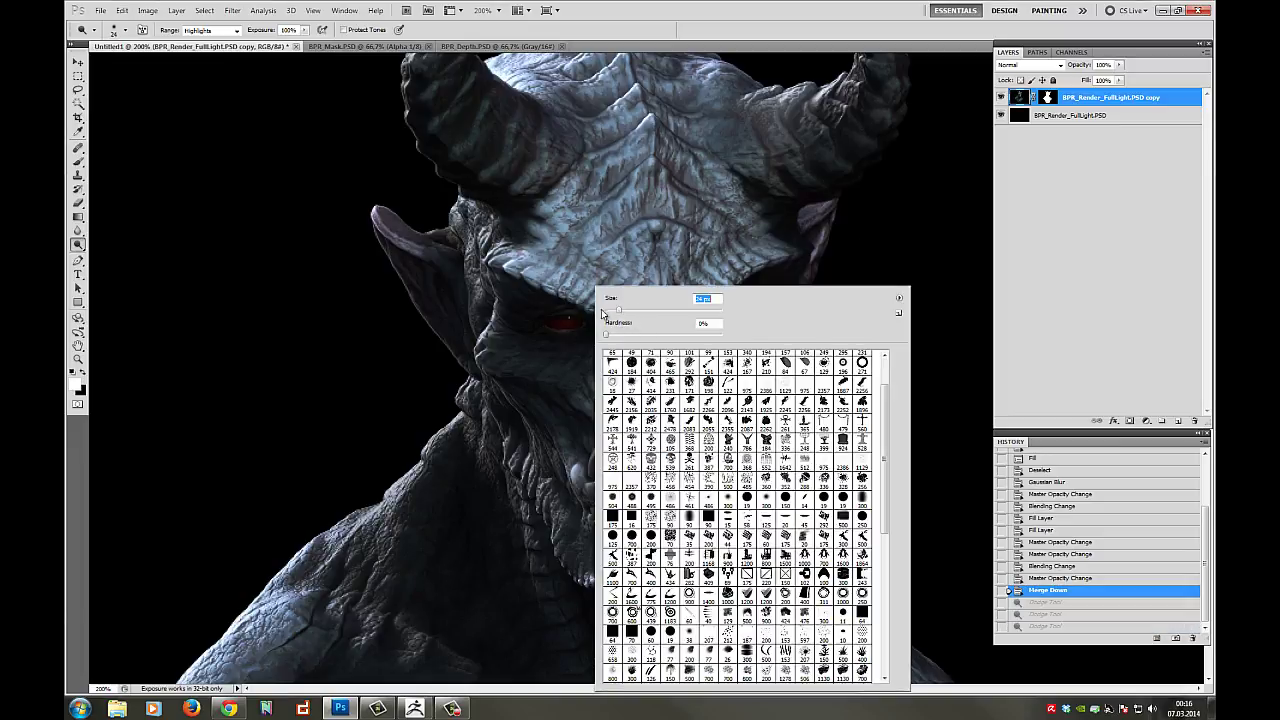
click(560, 325)
click(574, 323)
click(572, 323)
click(745, 312)
click(749, 309)
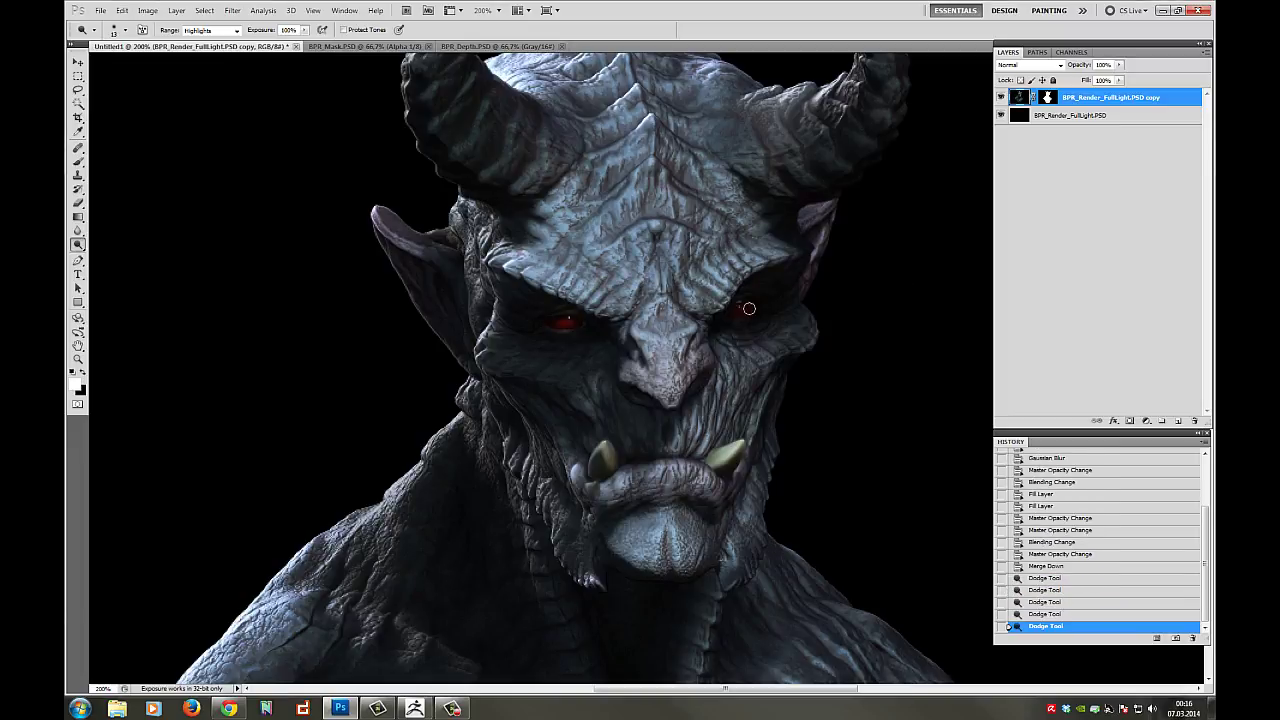
click(748, 311)
click(742, 312)
click(734, 314)
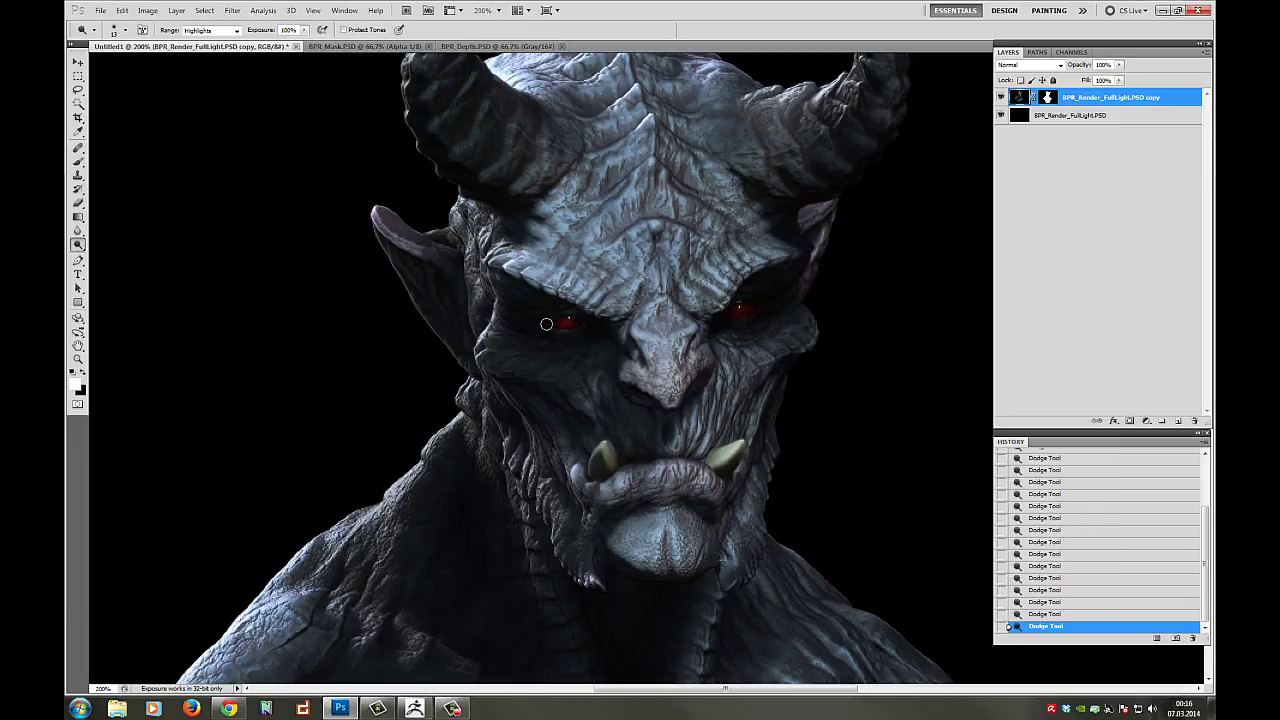
right_click(740, 307)
drag(790, 310, 797, 307)
click(745, 308)
- Crop the image to a portrait frame around the bust, extending the canvas above the horns
click(79, 359)
alt+click(254, 440)
alt+click(254, 440)
alt+click(254, 440)
click(594, 374)
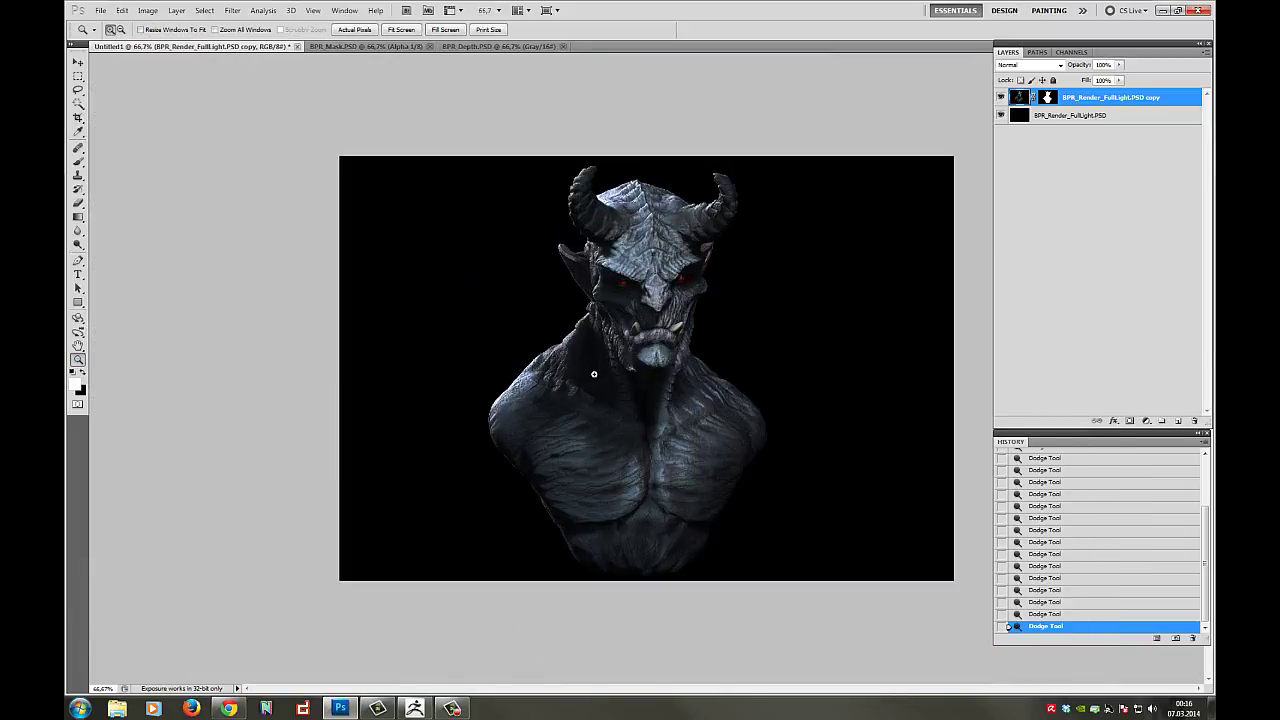
click(594, 374)
alt+click(778, 305)
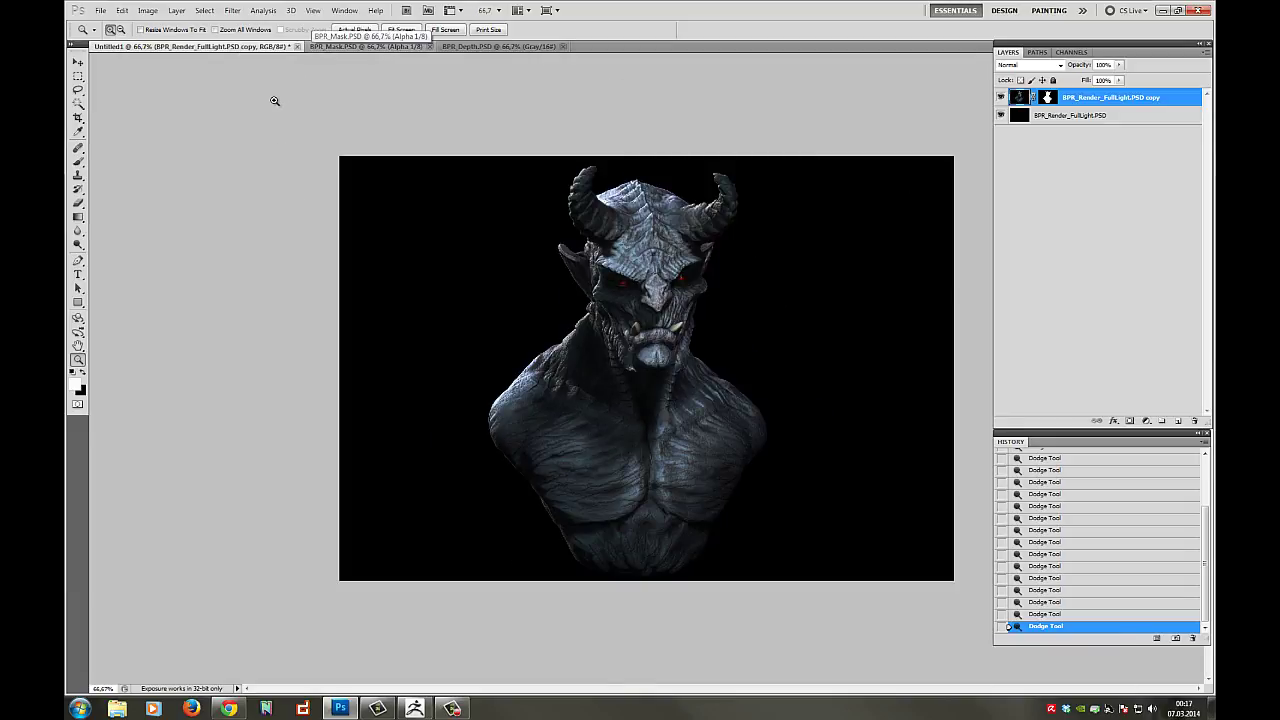
key(c)
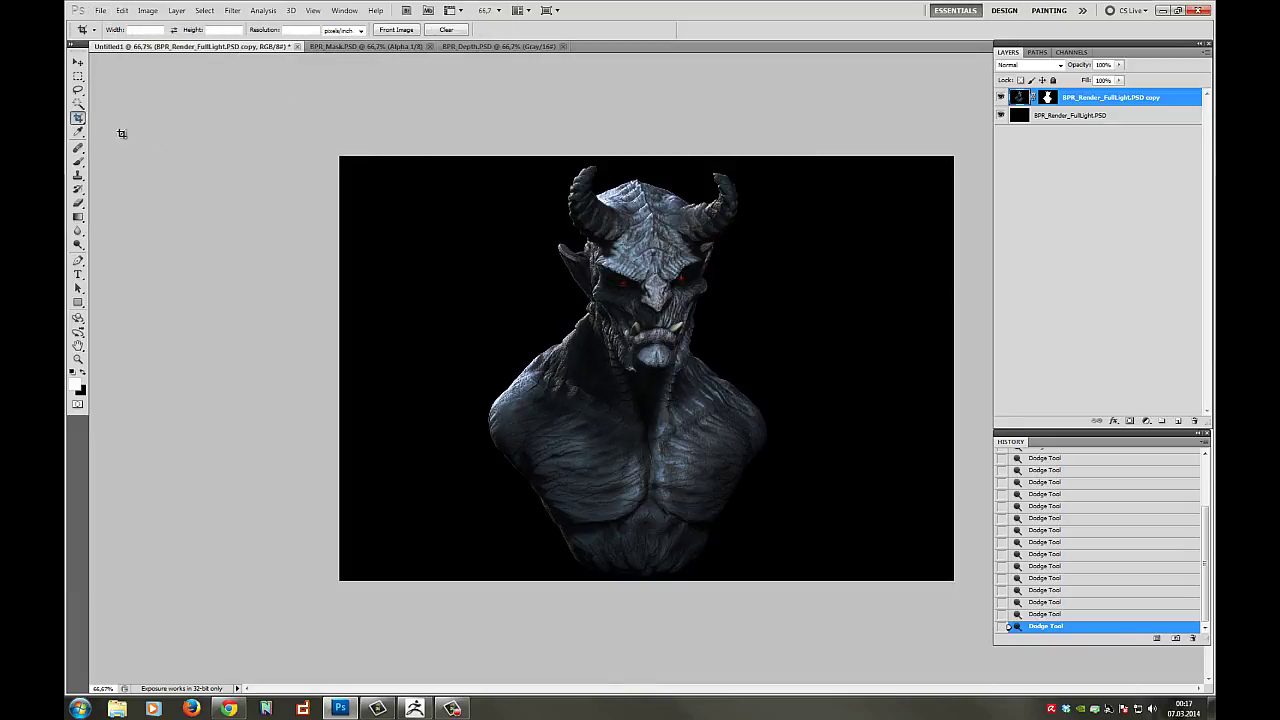
drag(526, 208, 768, 596)
drag(633, 155, 635, 103)
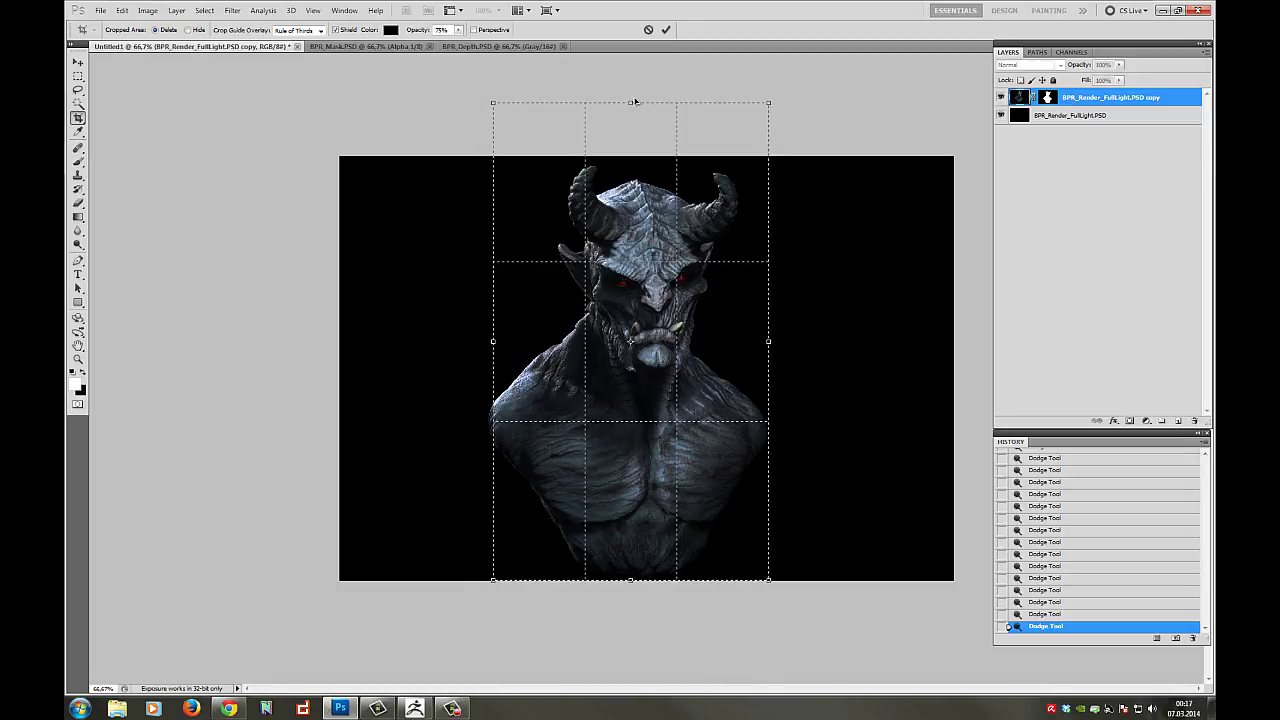
drag(769, 345, 783, 350)
drag(493, 343, 507, 344)
drag(781, 343, 786, 343)
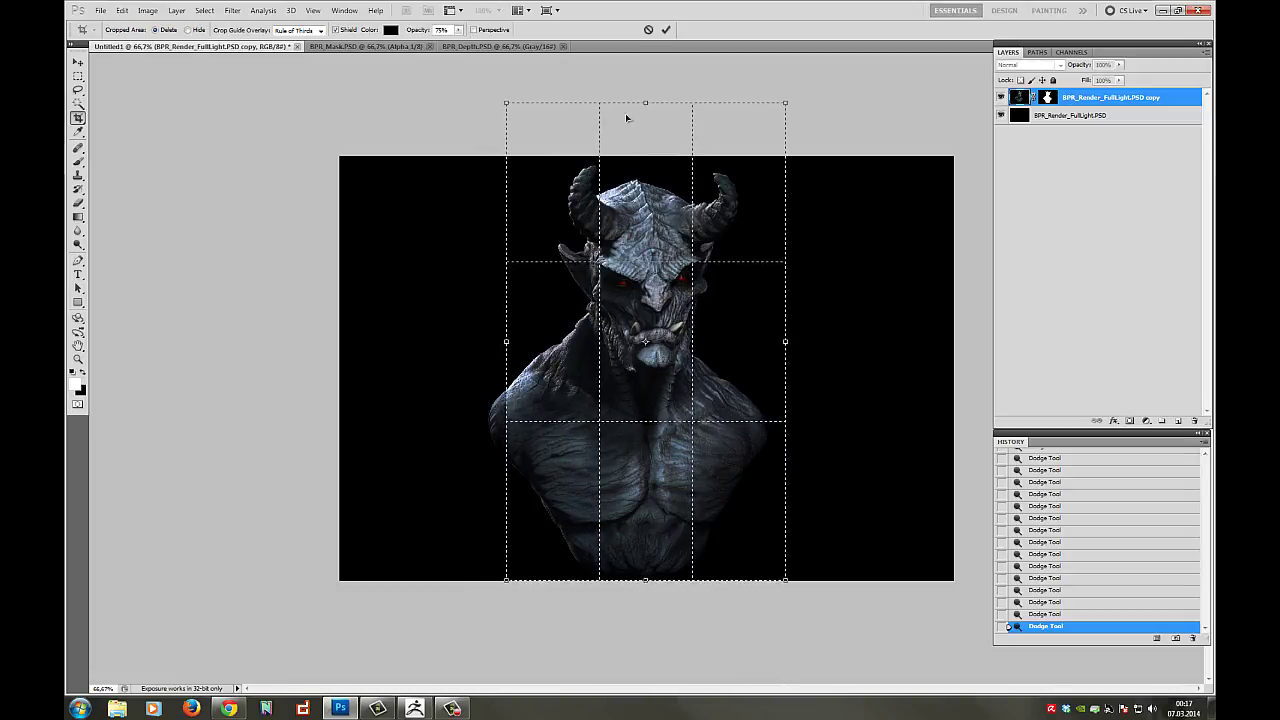
drag(645, 103, 645, 122)
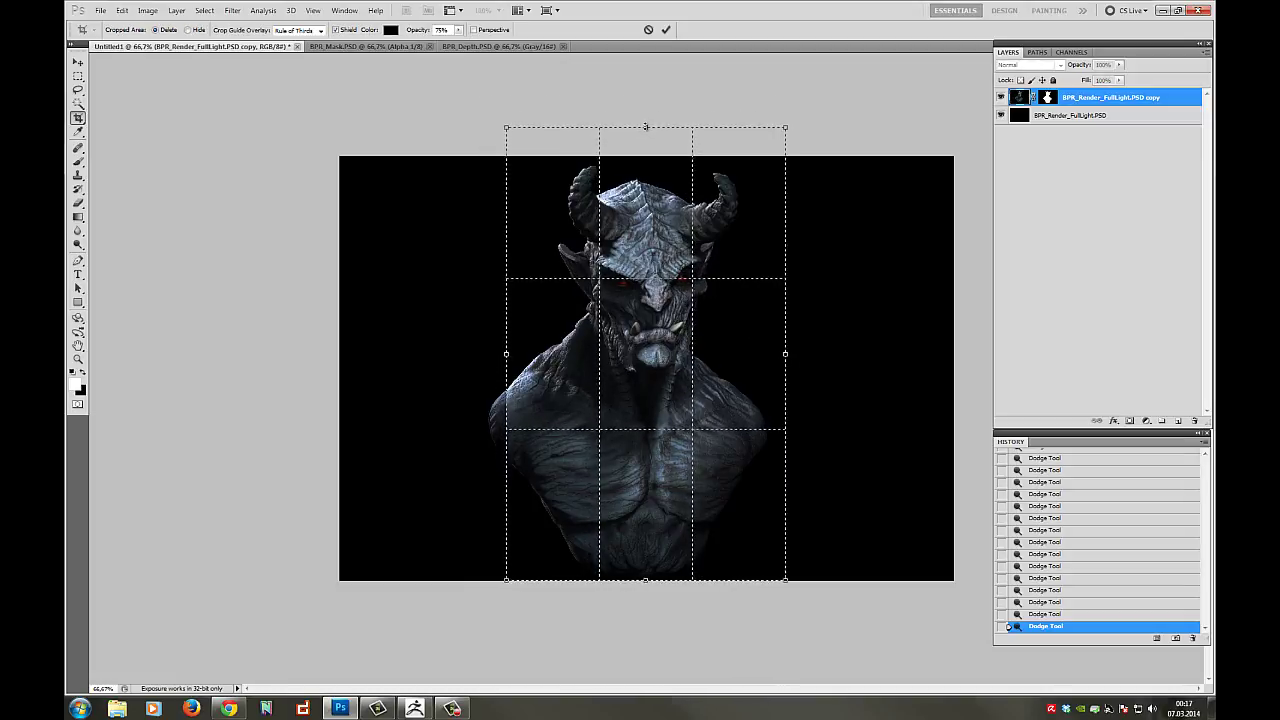
click(666, 30)
- Fill the bottom BPR_Render_FullLight.PSD layer with black to cover the newly added canvas area
double_click(1097, 124)
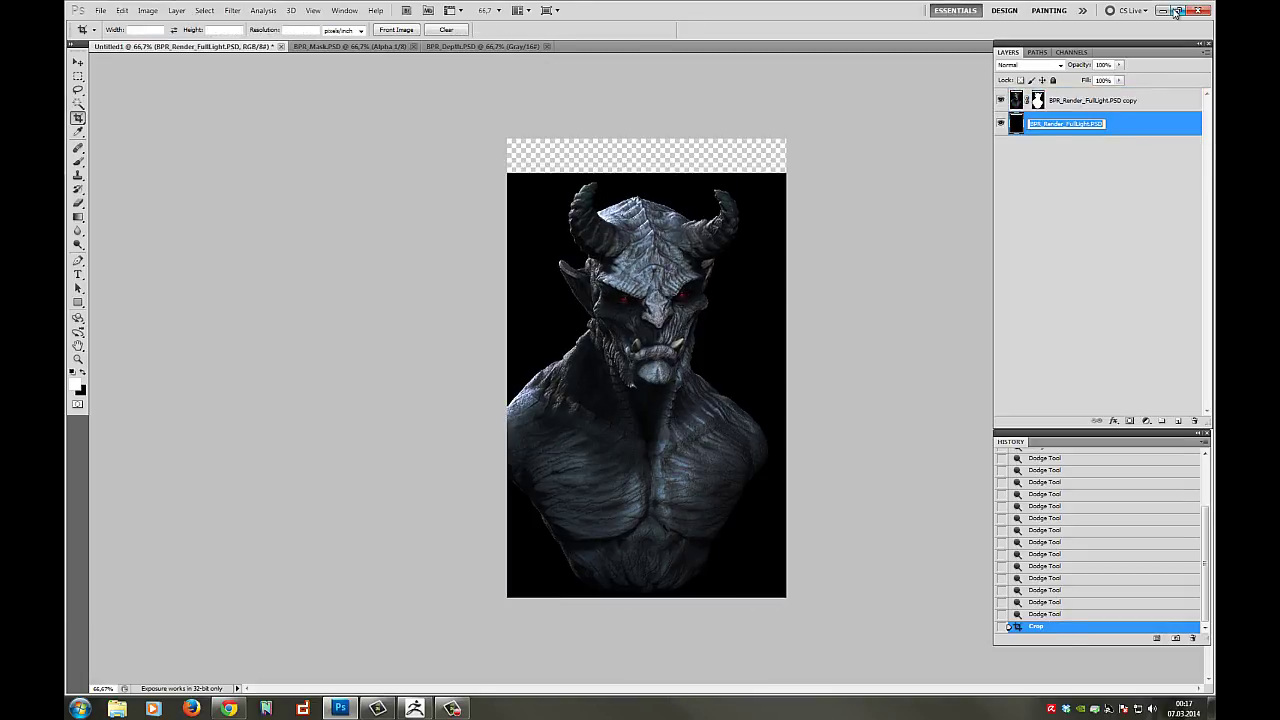
key(ctrl+BackSpace)
key(alt+BackSpace)
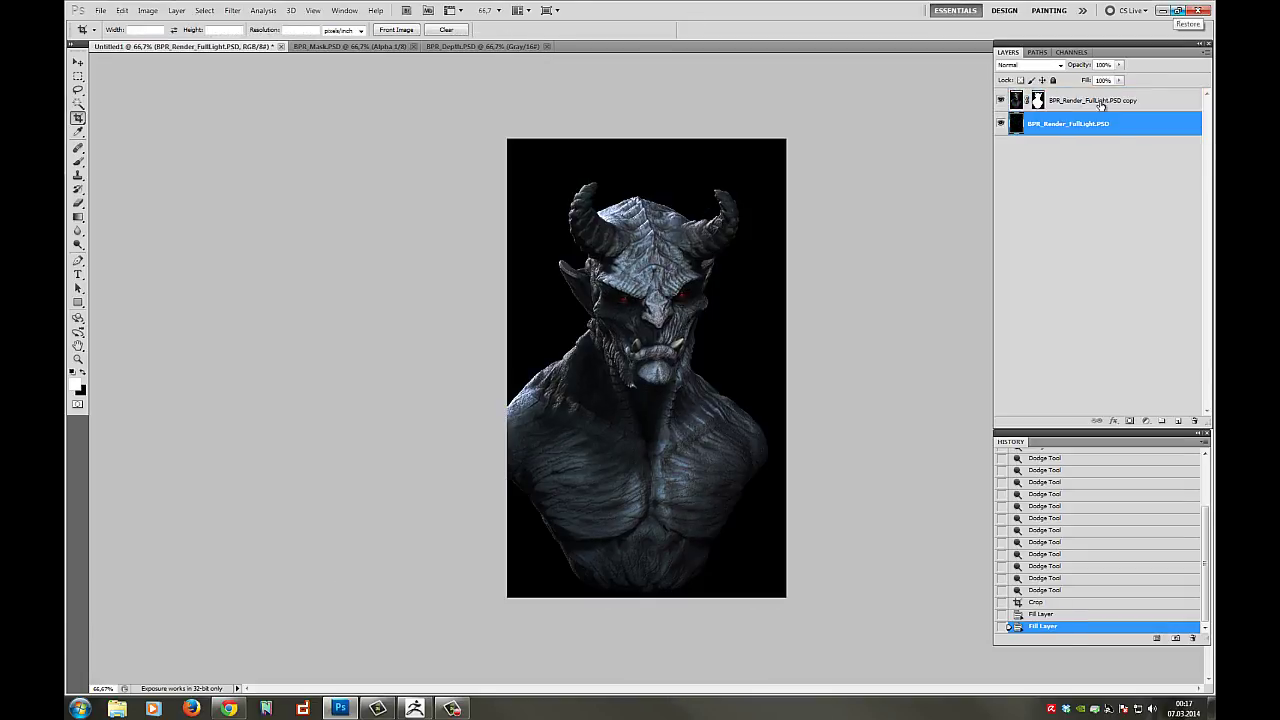
- Make the BPR_Render_FullLight.PSD copy layer active and accept its default blending options
click(1101, 101)
key(v)
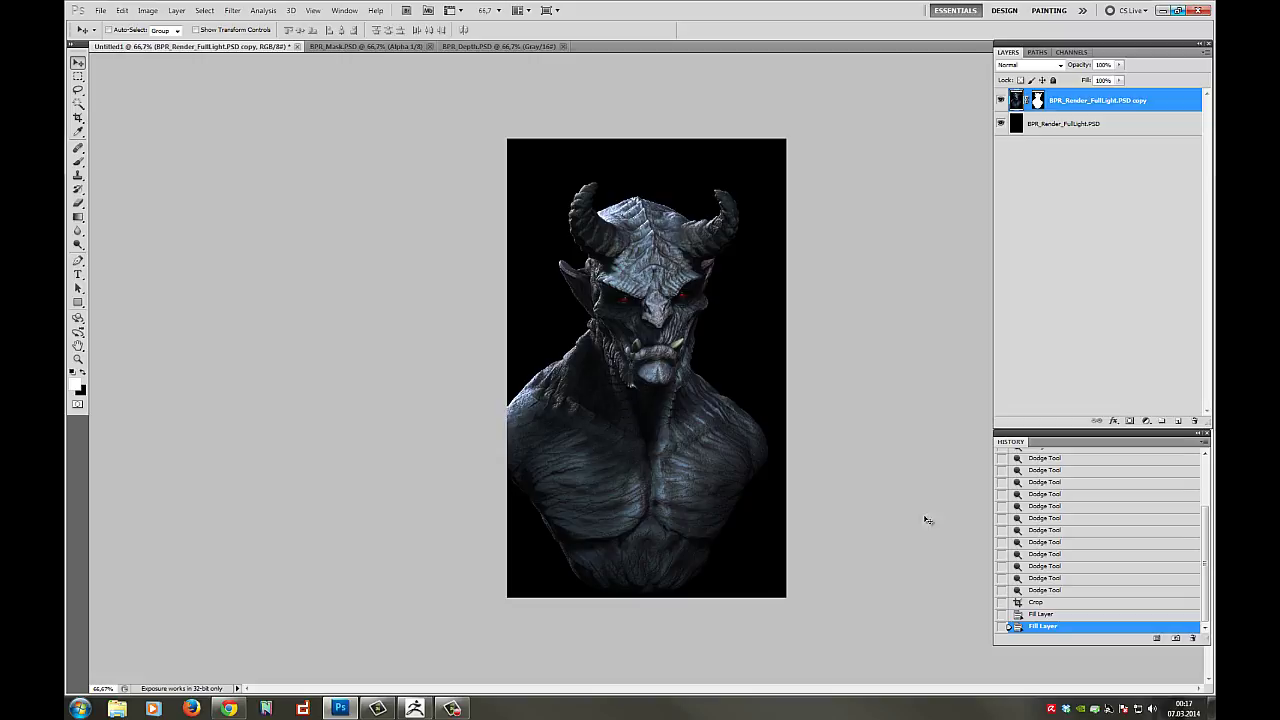
click(1048, 614)
click(1049, 627)
double_click(1162, 102)
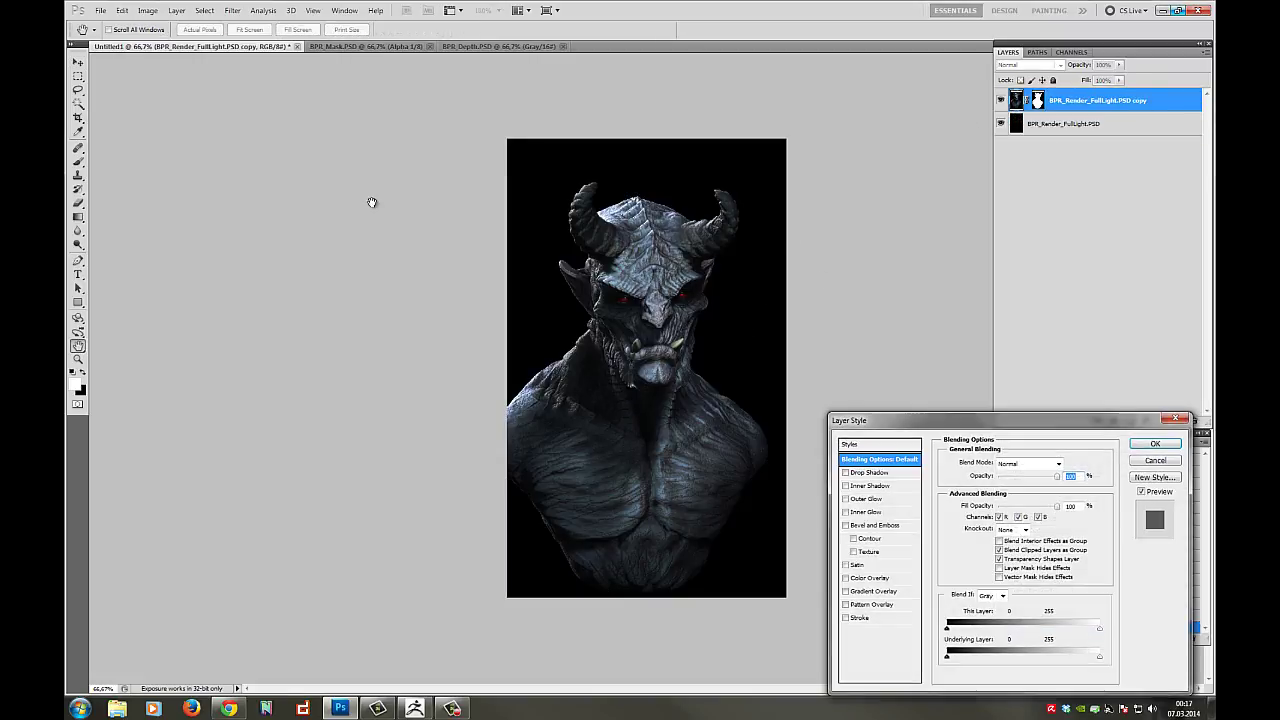
click(1157, 443)
- Paint black around the bust's lower edges with a soft brush, enlarging it to 168 px, to fade them into the background
click(79, 163)
alt+click(744, 346)
right_click(744, 344)
mouse_move(739, 311)
mouse_down()
mouse_move(770, 315)
mouse_move(735, 339)
mouse_up()
click(499, 523)
drag(499, 523, 540, 522)
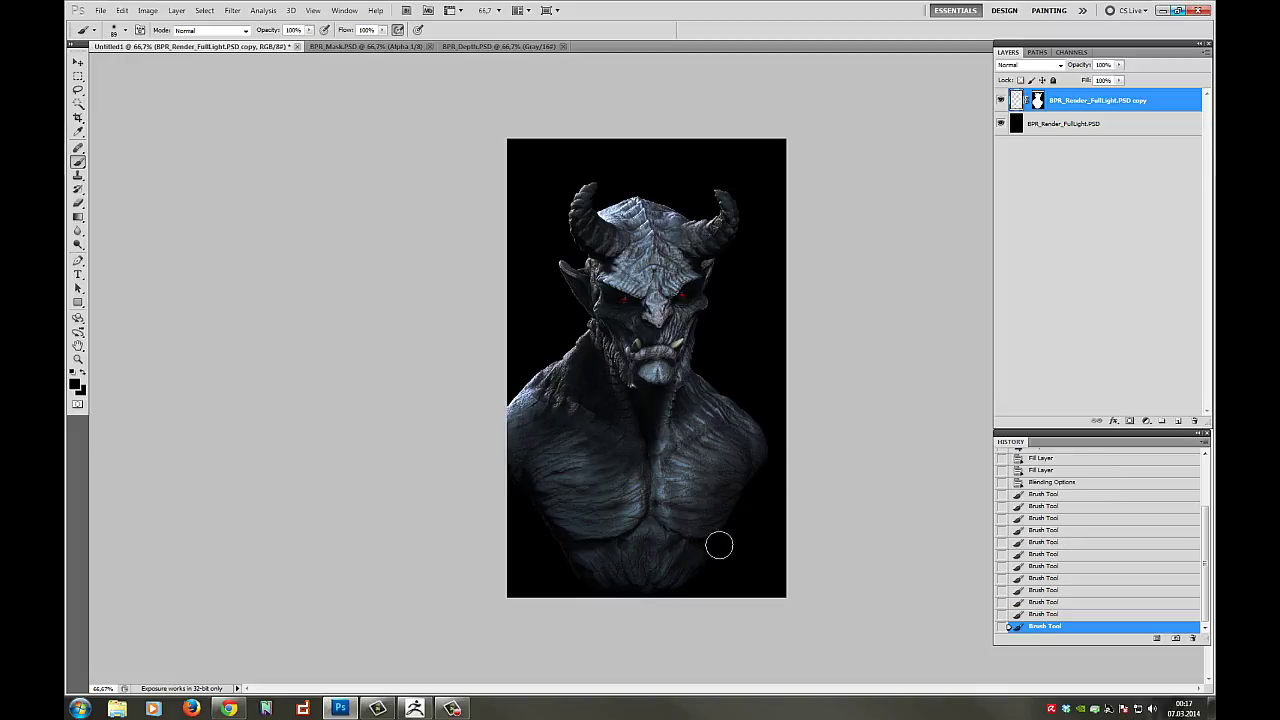
right_click(700, 520)
drag(718, 311, 748, 312)
click(734, 550)
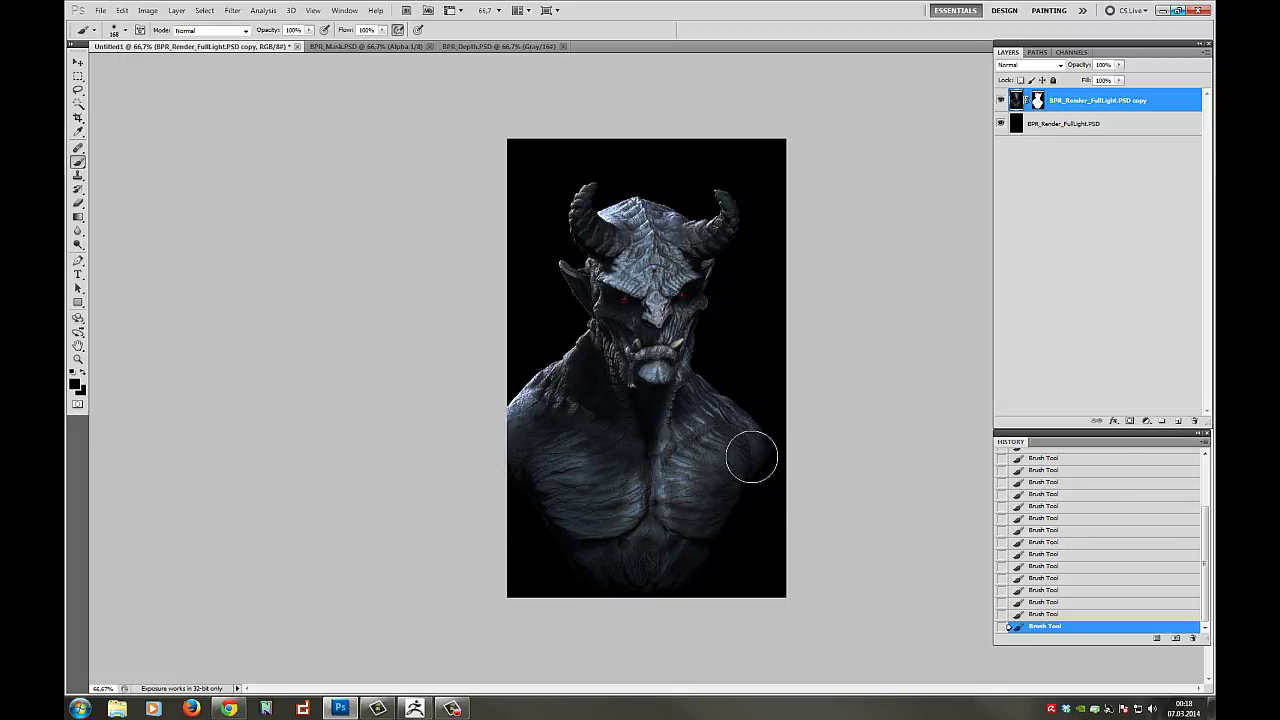
- Make the bottom BPR_Render_FullLight.PSD layer active and choose a dark orange foreground colour
click(1068, 124)
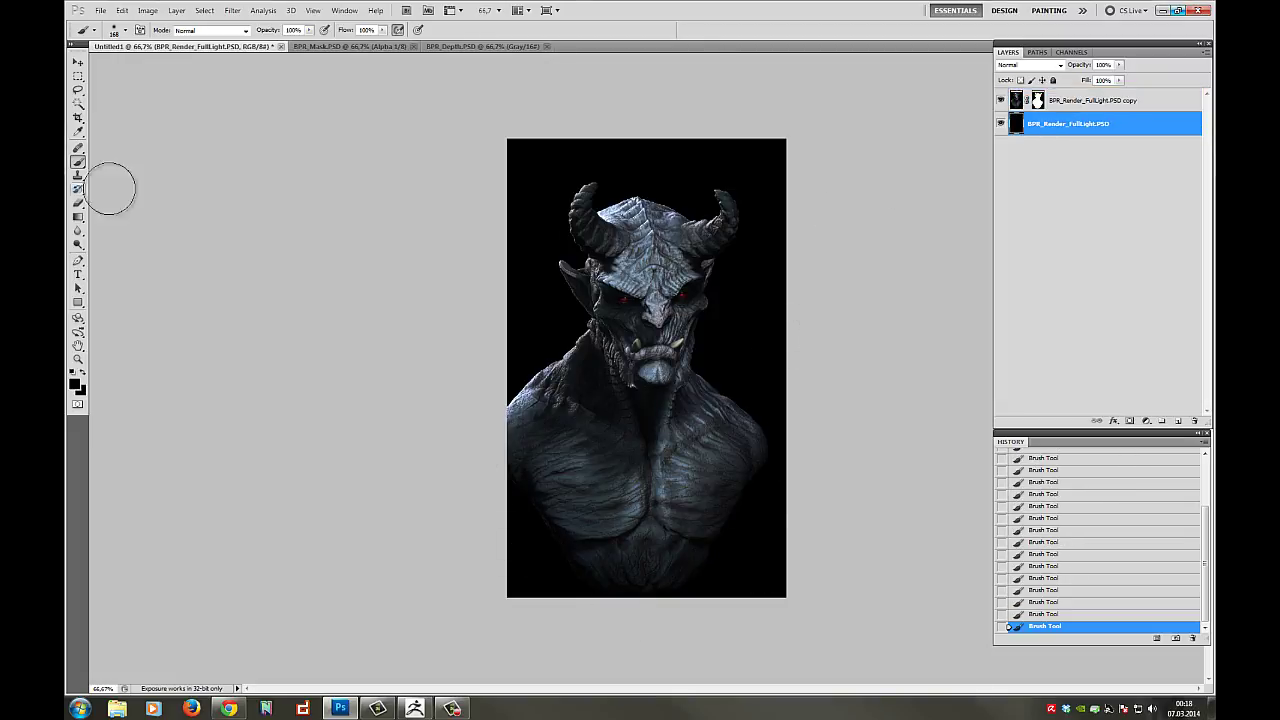
click(75, 387)
click(386, 480)
click(469, 562)
click(434, 500)
click(573, 419)
- Try a soft stroke behind the bust, undo it, and stamp an orange burst around the head with the 486 px brush
mouse_move(545, 355)
mouse_down()
mouse_move(558, 325)
mouse_move(677, 323)
mouse_move(696, 448)
mouse_up()
key(ctrl+z)
right_click(690, 301)
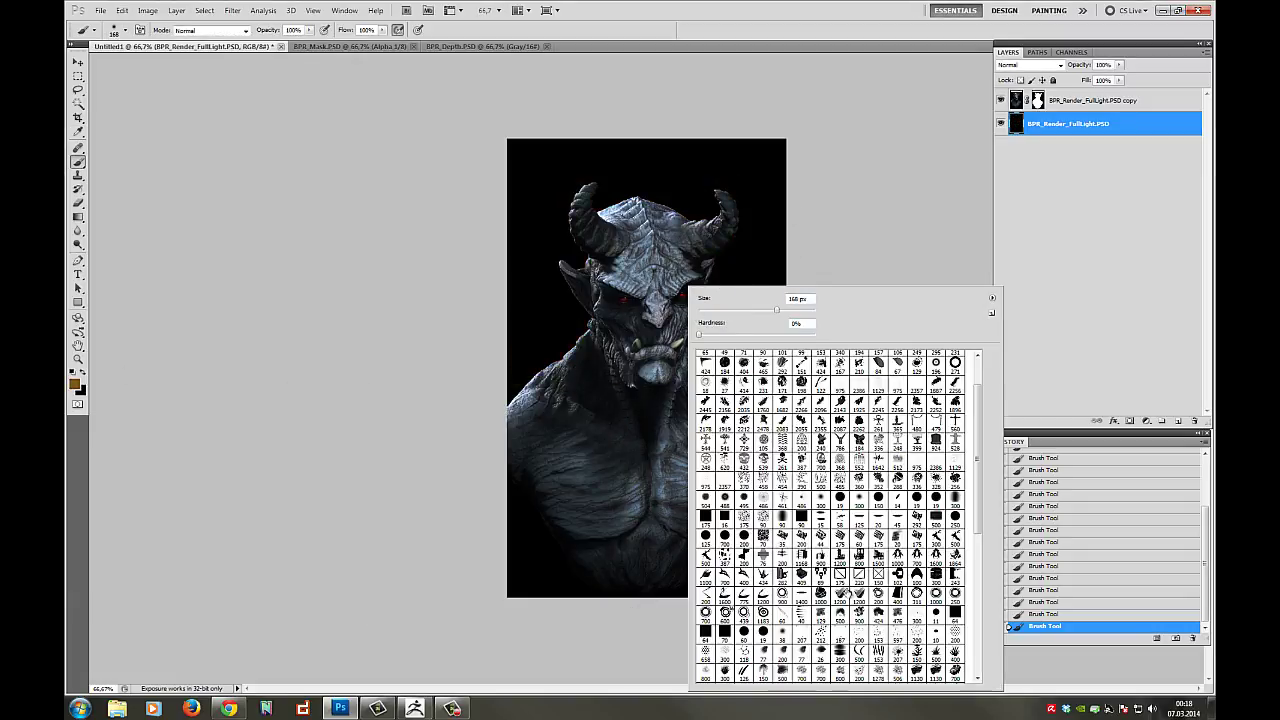
click(678, 371)
right_click(690, 293)
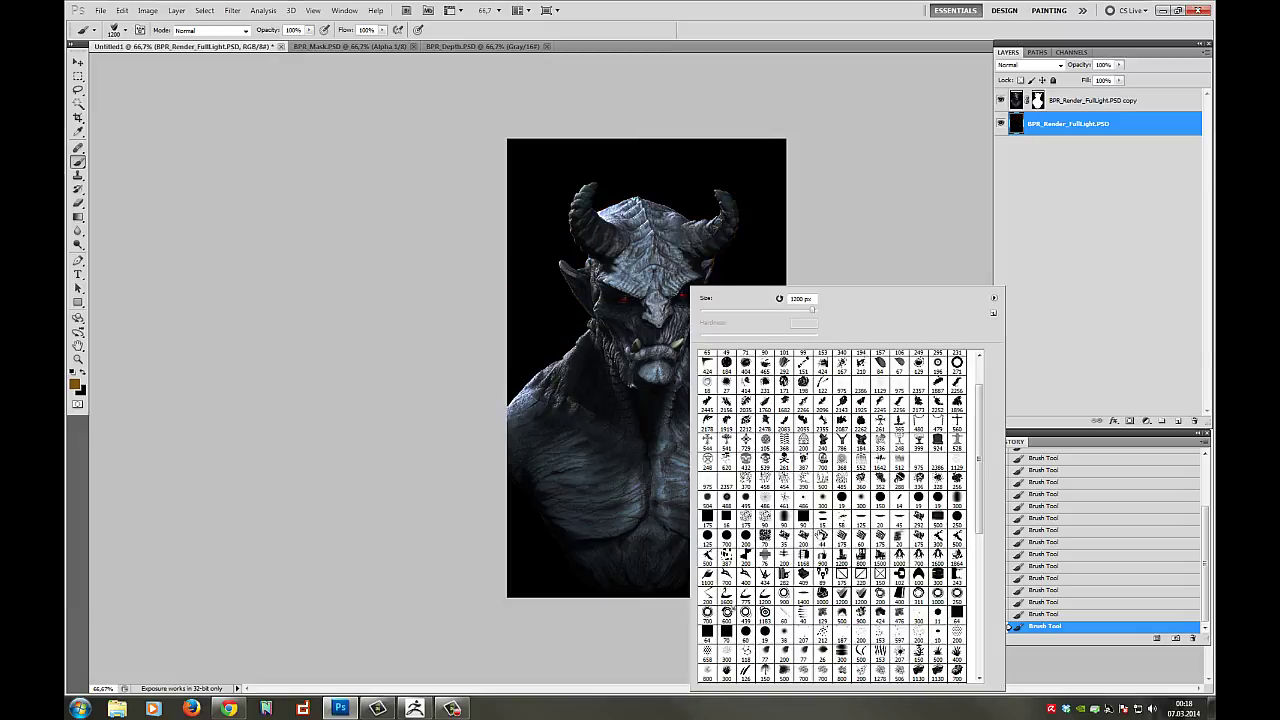
double_click(766, 499)
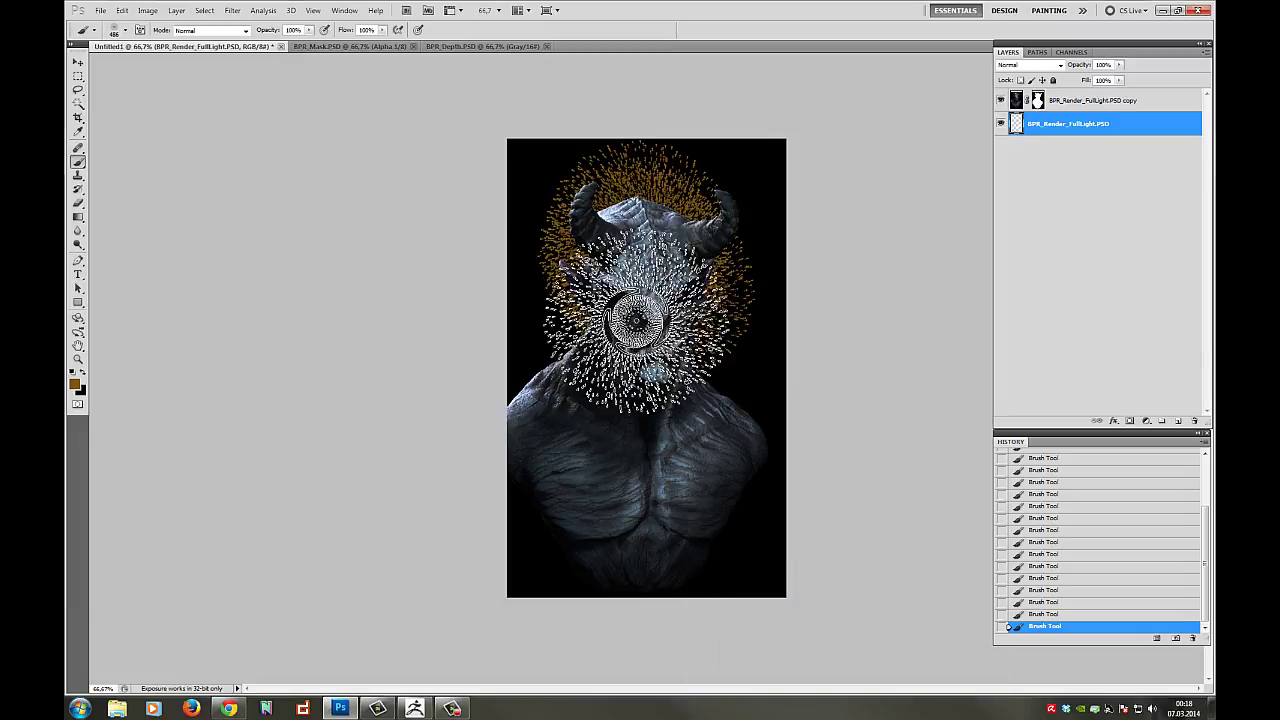
- Try stamping the 311 px ring brush around the head on the background layer, and undo the stamps
right_click(716, 292)
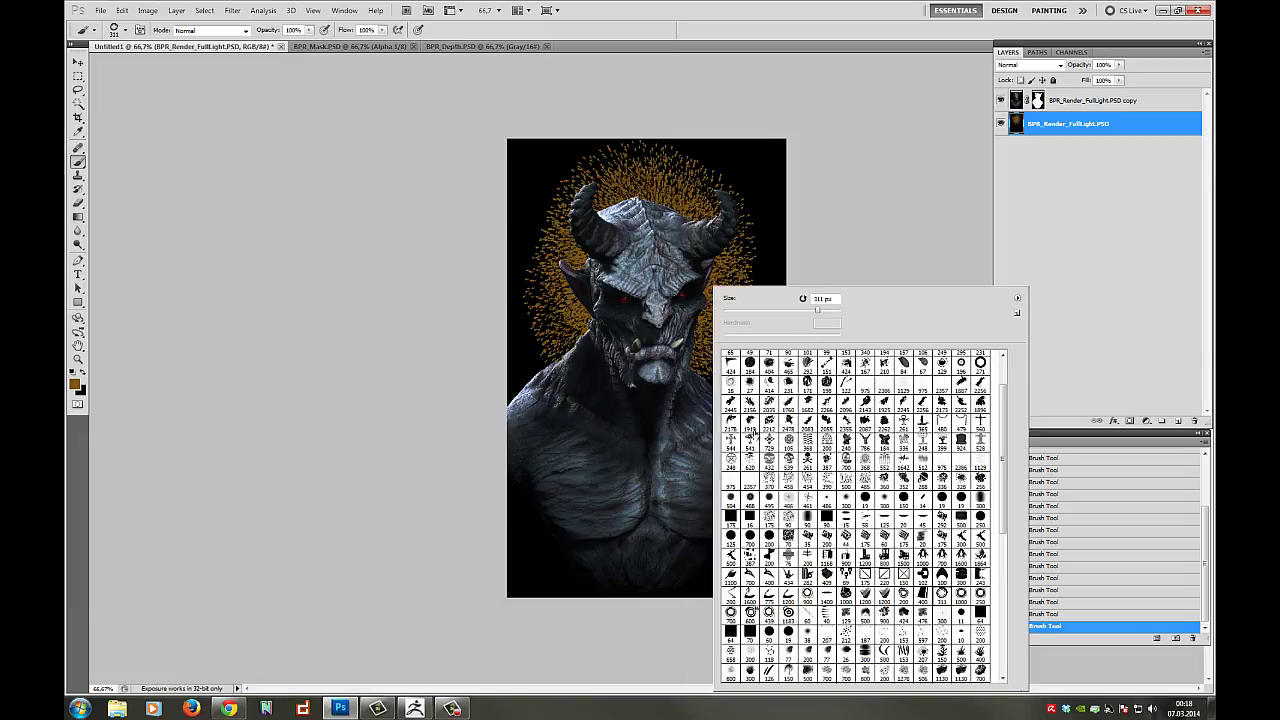
click(564, 287)
click(608, 200)
click(726, 200)
click(715, 308)
key(ctrl+alt+z)
key(ctrl+alt+z)
key(ctrl+alt+z)
key(ctrl+alt+z)
- Try orange textured strokes behind the bust with the 1130 px and 700 px brushes, and roll the history back to the black background
right_click(671, 376)
click(912, 675)
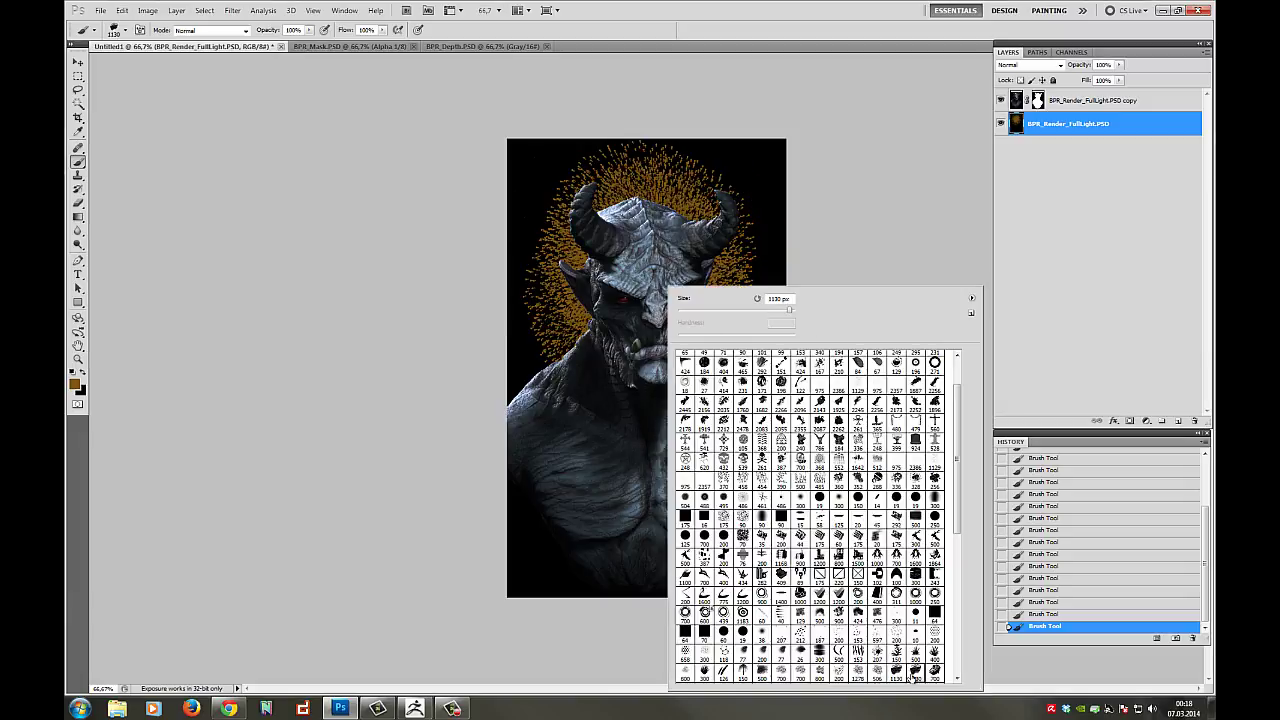
click(602, 222)
right_click(718, 376)
click(983, 674)
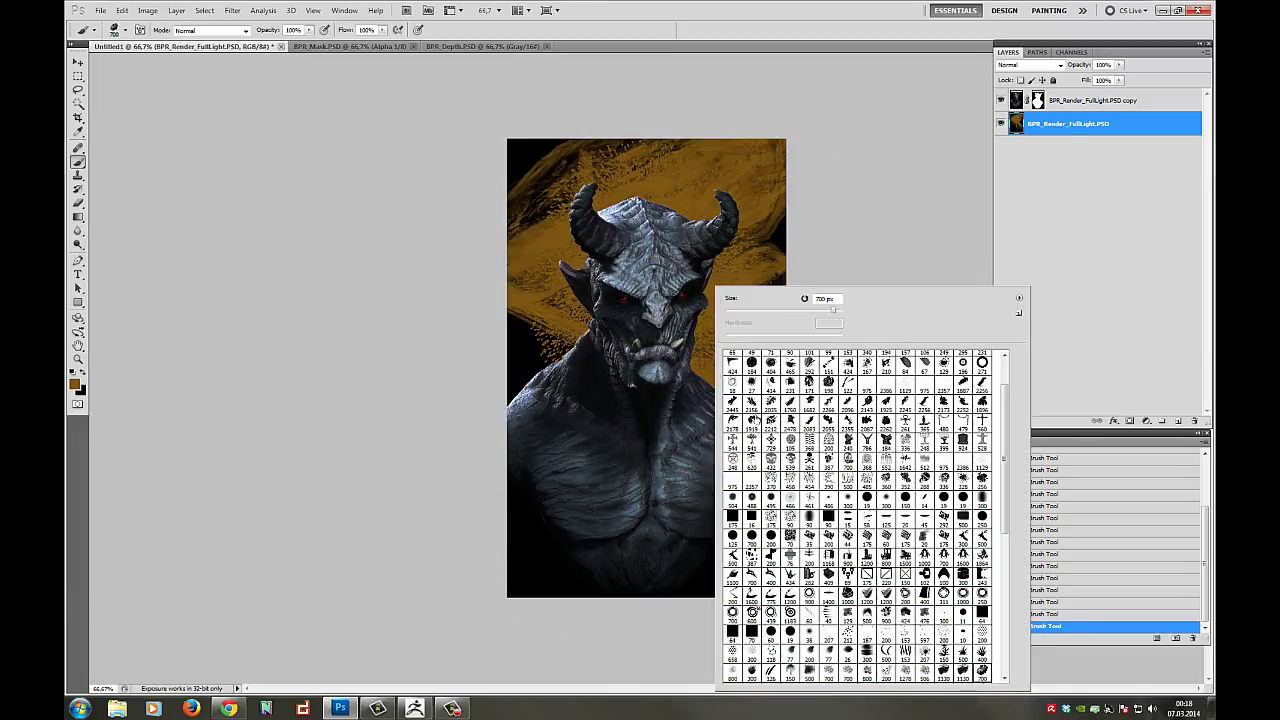
click(545, 265)
click(1046, 470)
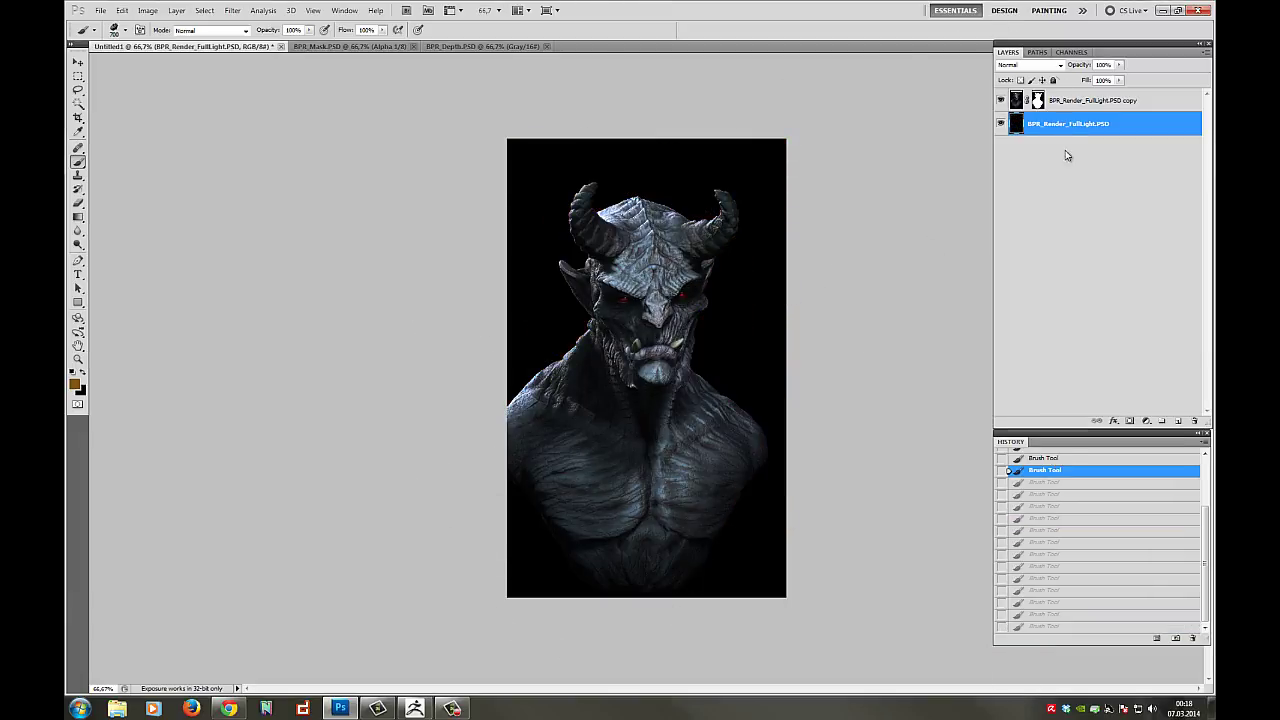
- Paint dark orange-brown textured strokes behind the head with the 700 px brush in Linear Dodge (Add) mode
click(246, 31)
click(212, 178)
click(75, 384)
click(397, 529)
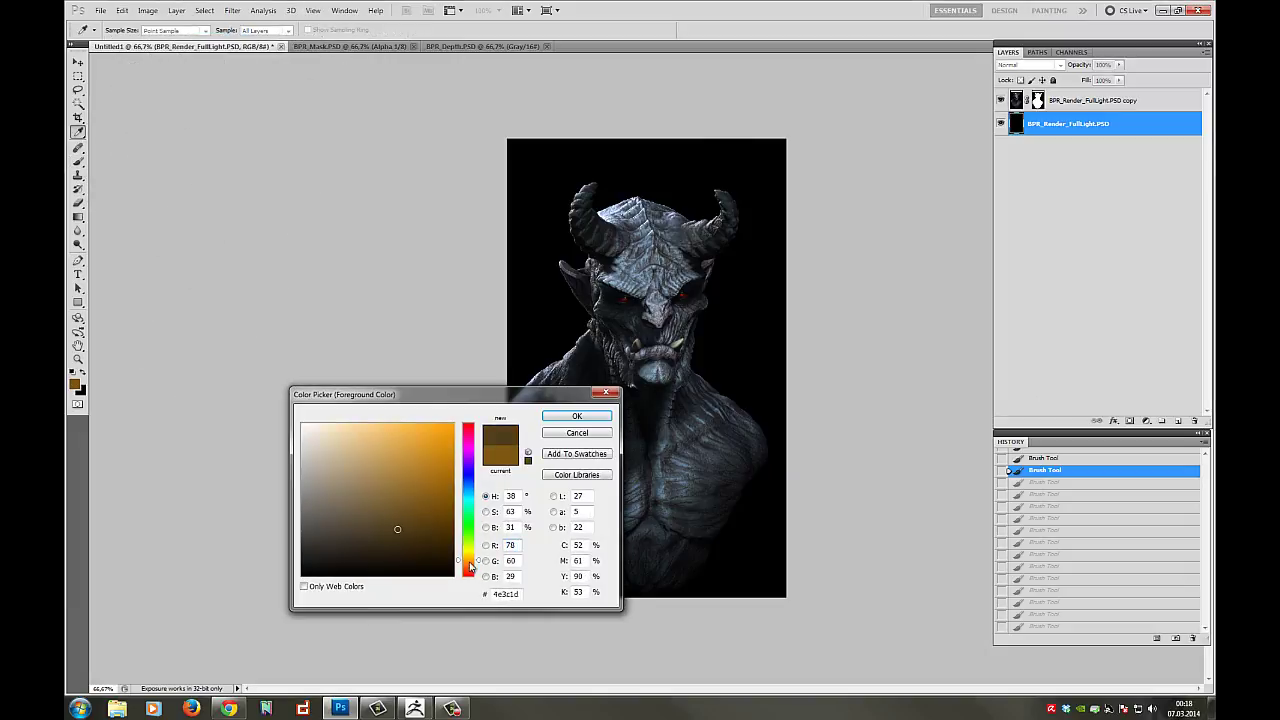
click(469, 566)
click(575, 417)
click(728, 335)
click(592, 268)
click(690, 208)
- Paint Overlay-mode strokes over the orange background with the 1130 px textured brush resized to 442 px, deepening it to dark red
right_click(640, 410)
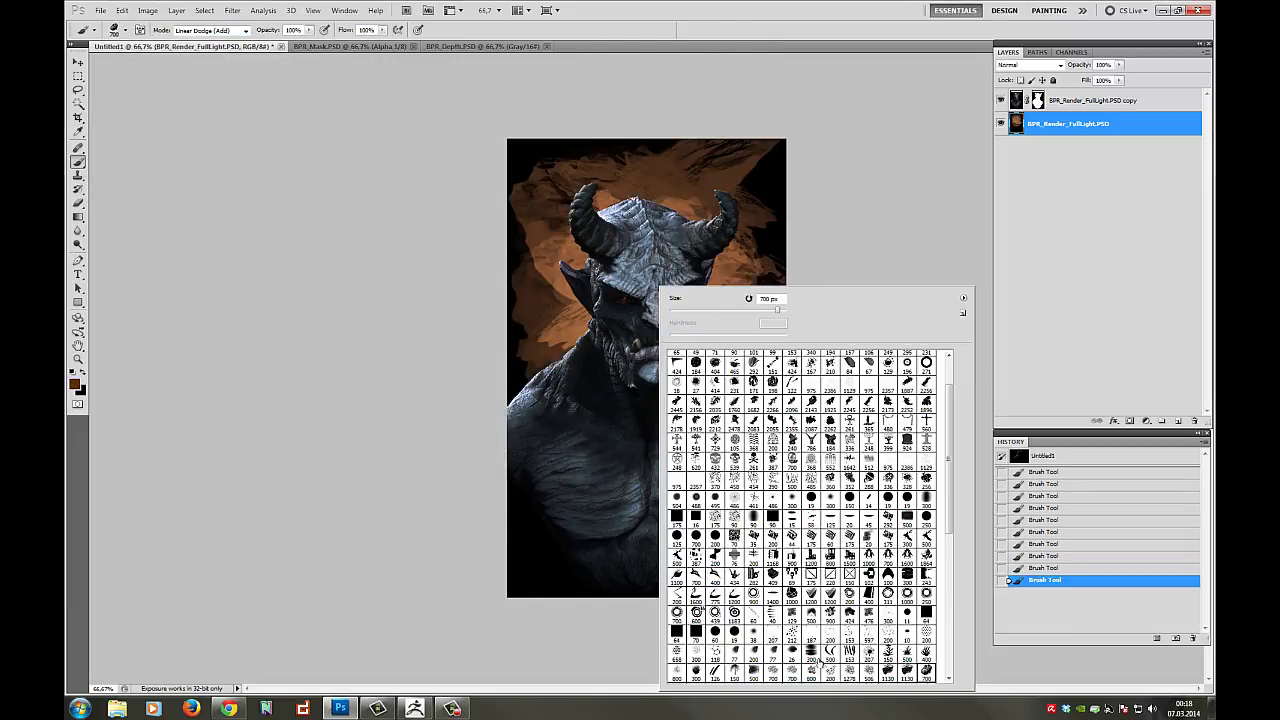
click(213, 31)
click(220, 206)
mouse_move(624, 356)
mouse_down()
mouse_move(738, 349)
mouse_move(745, 230)
mouse_move(742, 250)
mouse_up()
key(ctrl+z)
right_click(677, 464)
click(899, 671)
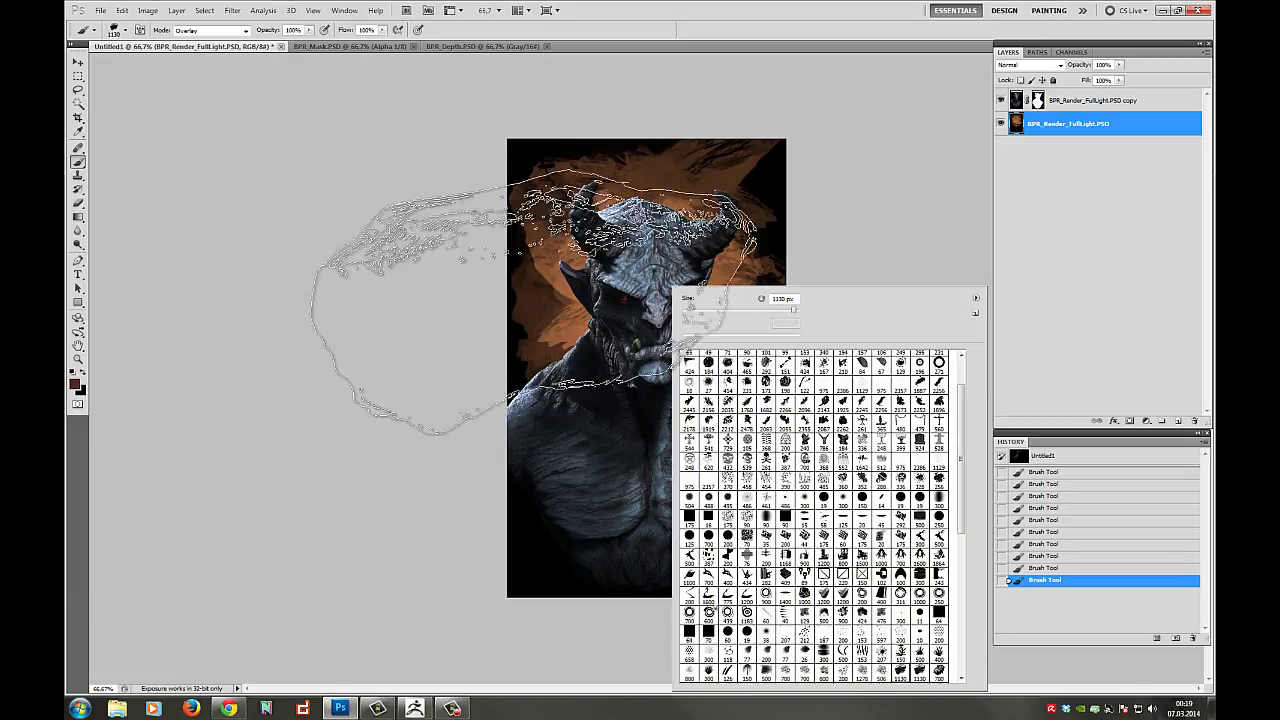
click(782, 310)
mouse_move(489, 303)
mouse_down()
mouse_move(760, 343)
mouse_move(528, 143)
mouse_up()
drag(550, 200, 621, 221)
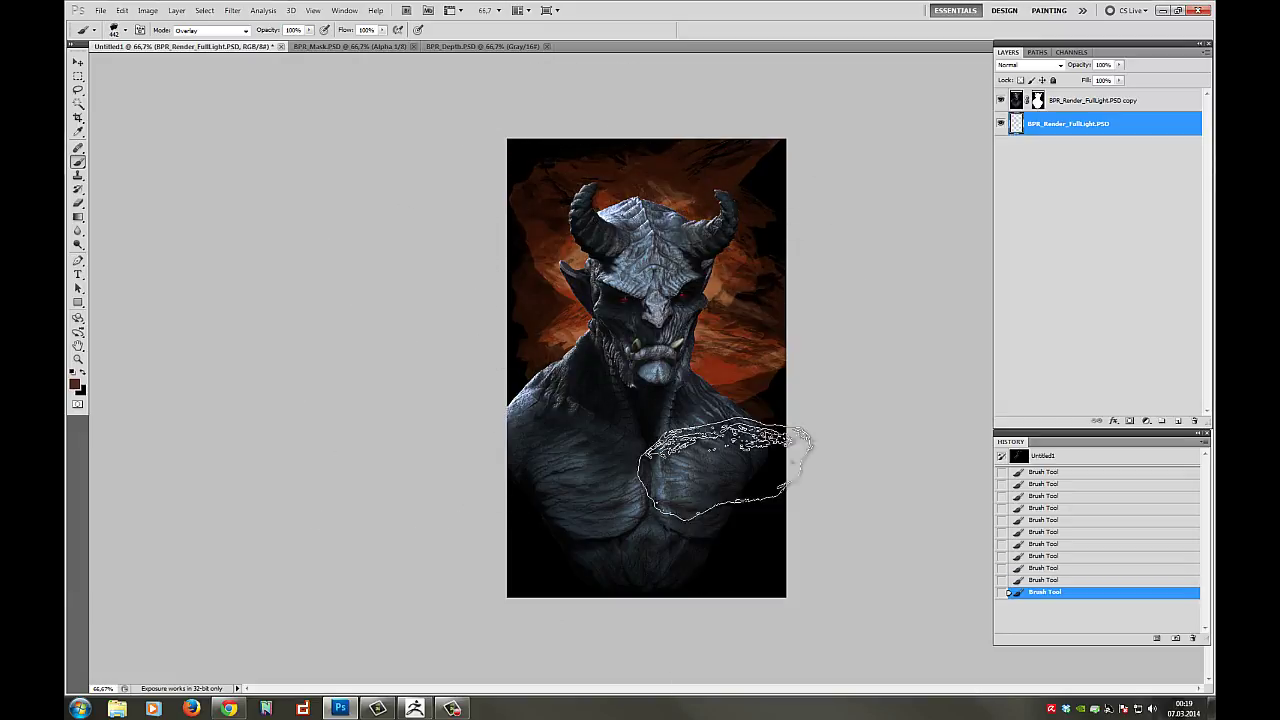
click(773, 357)
- Paint a cool bluish glow over the background layer's upper-left corner with the soft 300 px brush in Linear Dodge (Add) mode, using colours sampled from the bust
right_click(650, 375)
drag(937, 462, 937, 488)
scroll(937, 487, up, 1)
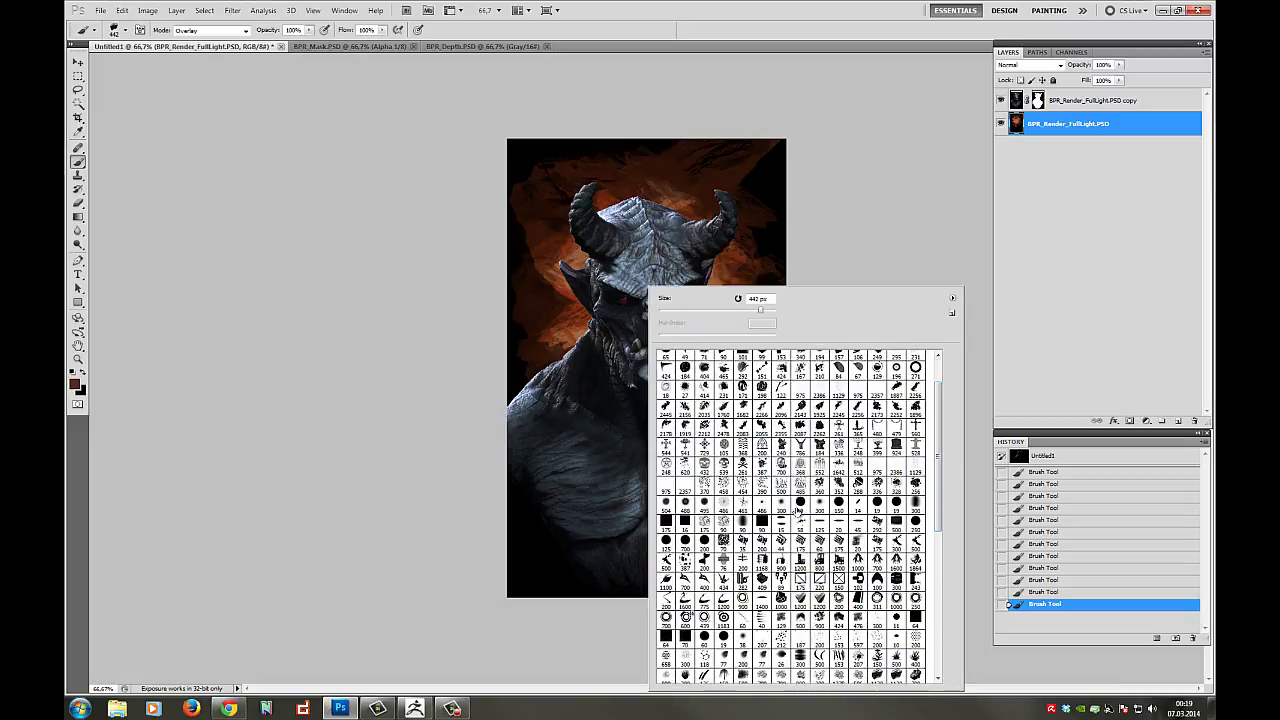
click(439, 253)
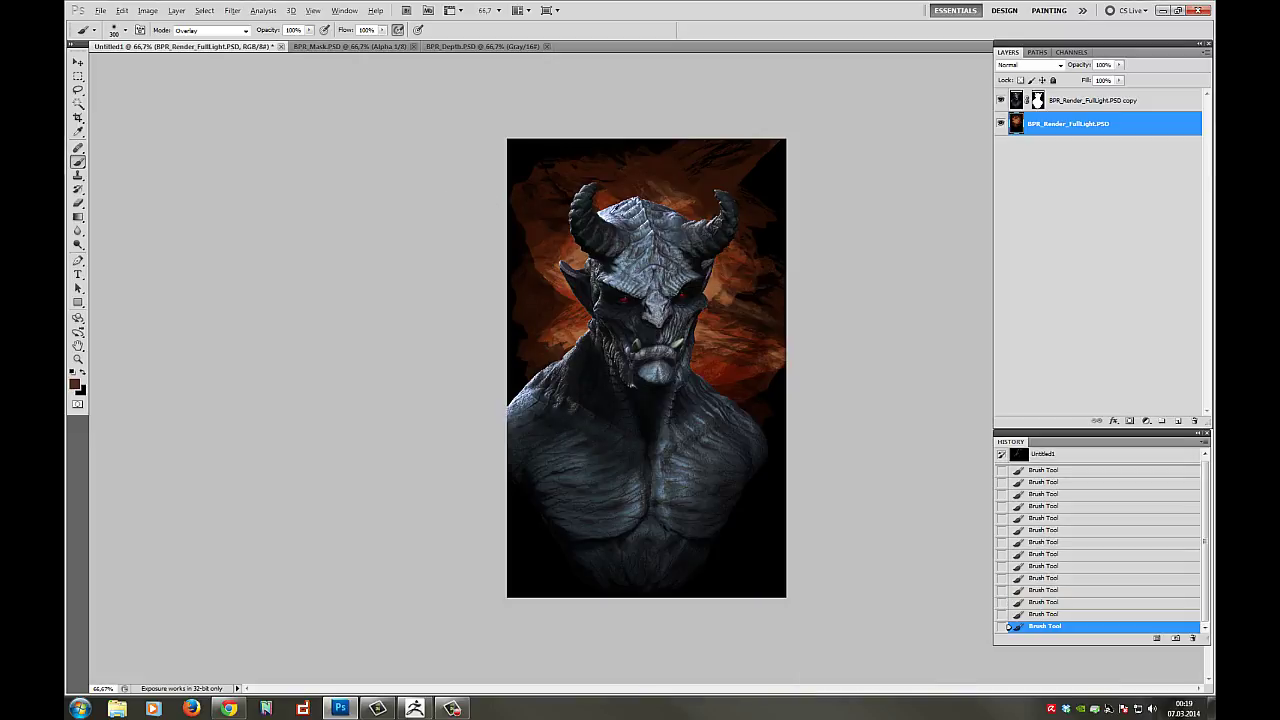
click(229, 30)
click(227, 177)
alt+click(612, 231)
mouse_move(545, 192)
mouse_down()
mouse_move(588, 139)
mouse_move(486, 289)
mouse_up()
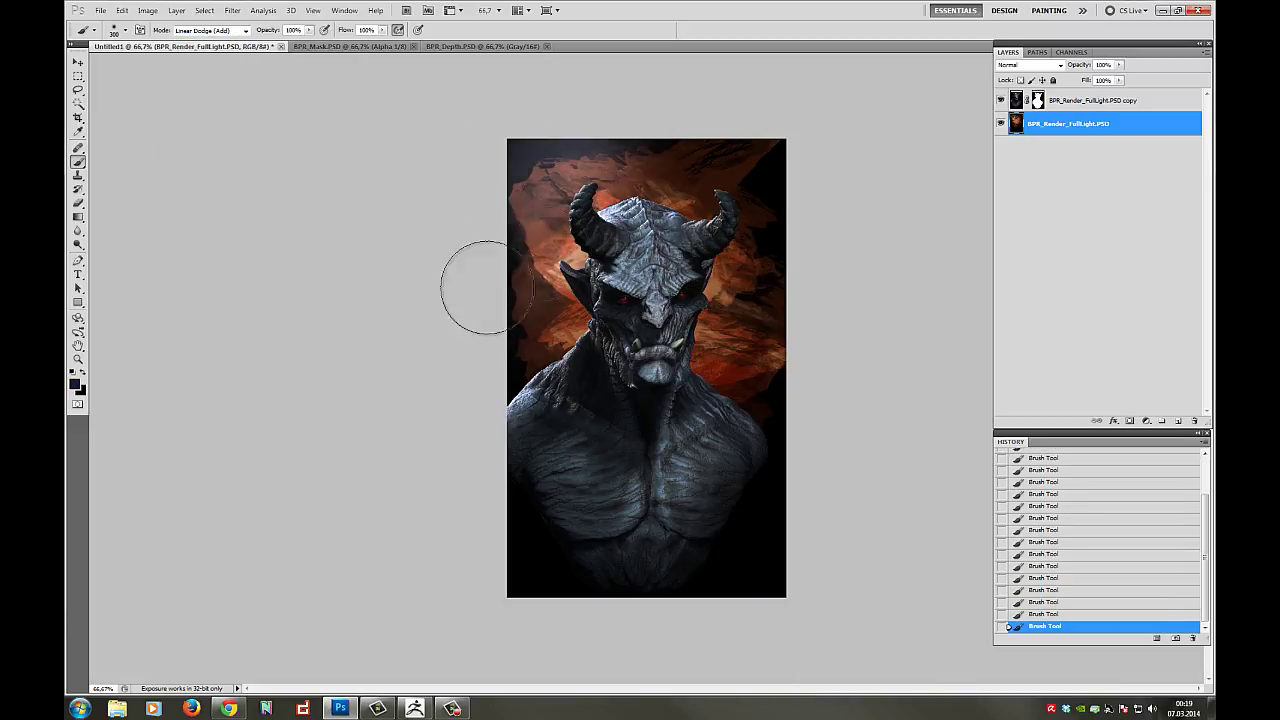
alt+click(624, 386)
drag(554, 157, 508, 94)
- Add a new empty layer above the masked bust layer
click(1062, 101)
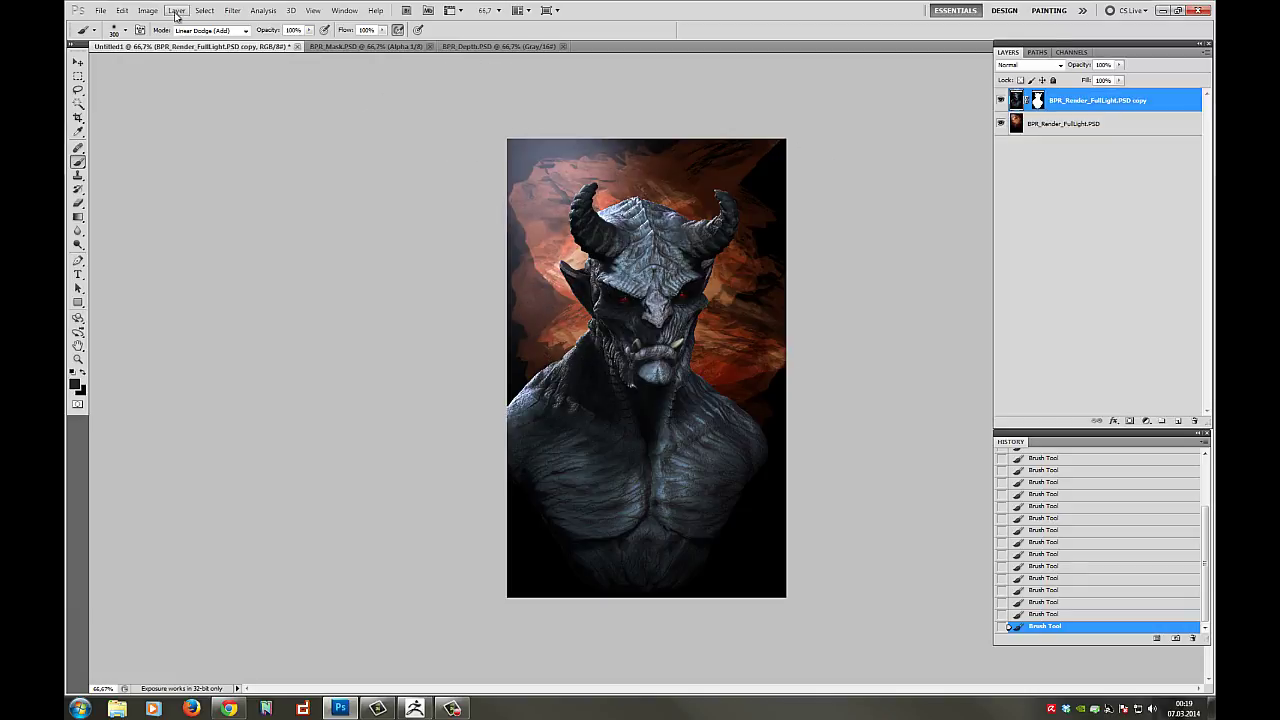
click(176, 11)
mouse_move(190, 23)
click(345, 23)
key(Return)
- Paint a large soft pale-blue glow over the upper-left corner and part of the head on the new layer
mouse_move(536, 203)
mouse_down()
mouse_move(661, 315)
mouse_move(613, 262)
mouse_move(631, 243)
mouse_move(560, 215)
mouse_up()
mouse_move(597, 221)
mouse_down()
mouse_move(520, 175)
mouse_move(602, 258)
mouse_up()
drag(565, 180, 590, 205)
drag(556, 163, 585, 195)
drag(548, 170, 618, 212)
drag(590, 180, 694, 292)
drag(640, 250, 495, 143)
drag(520, 160, 660, 225)
drag(456, 228, 590, 325)
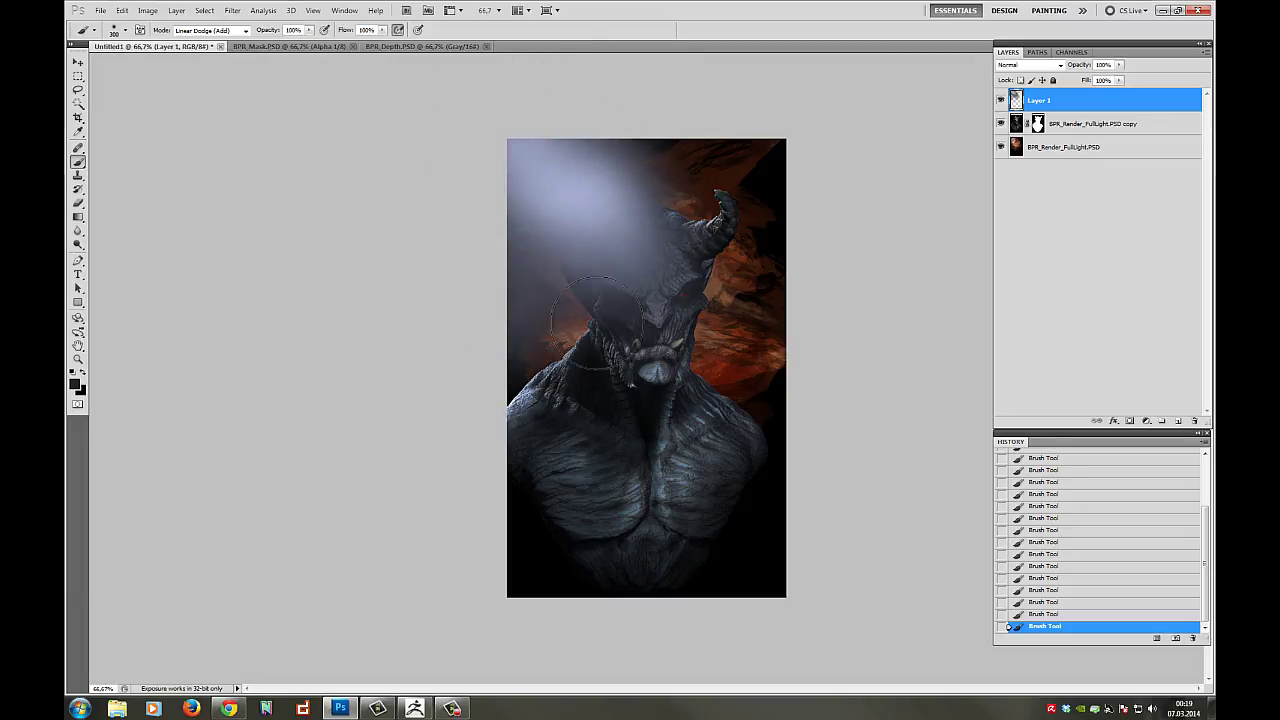
drag(477, 254, 585, 326)
- Set the glow layer to Screen blending and lower its opacity to 47%
click(1032, 65)
click(1025, 173)
drag(1119, 65, 1088, 80)
- Darken the painted background layer with a Hue/Saturation adjustment, using hue +2 and lightness -45
click(1065, 151)
click(146, 13)
mouse_move(169, 42)
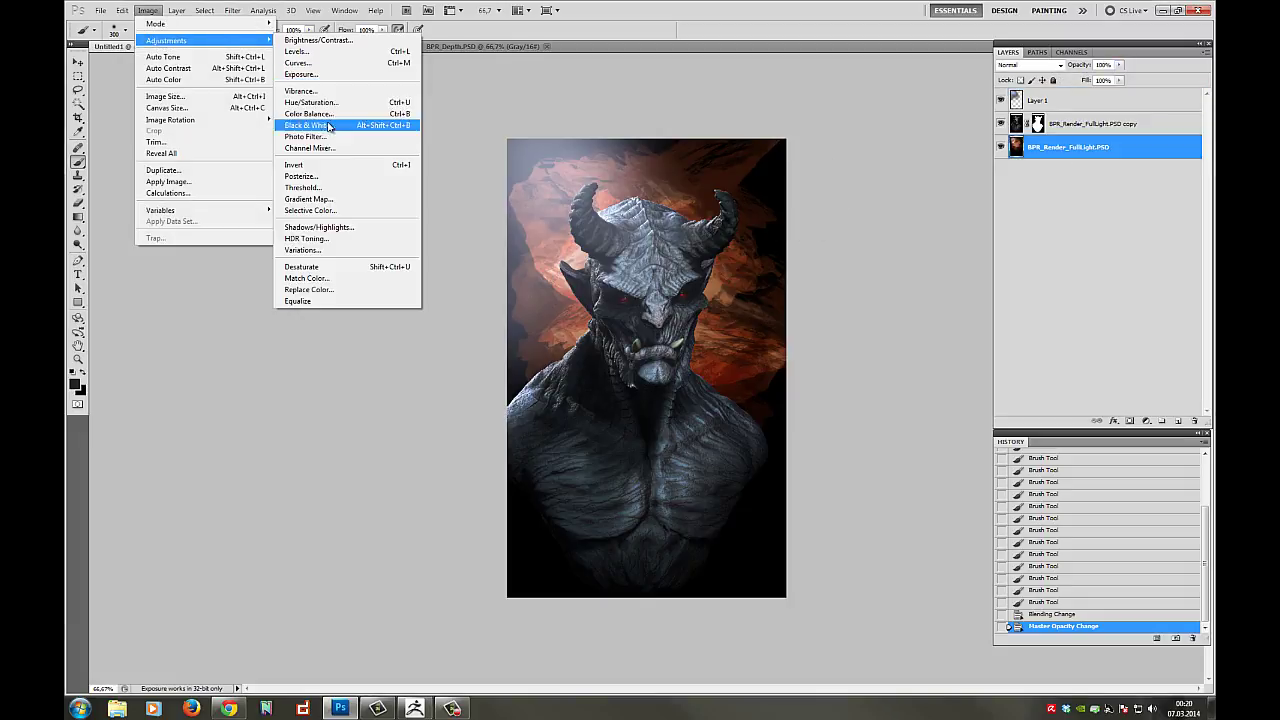
click(332, 104)
drag(973, 209, 937, 246)
drag(1005, 174, 974, 175)
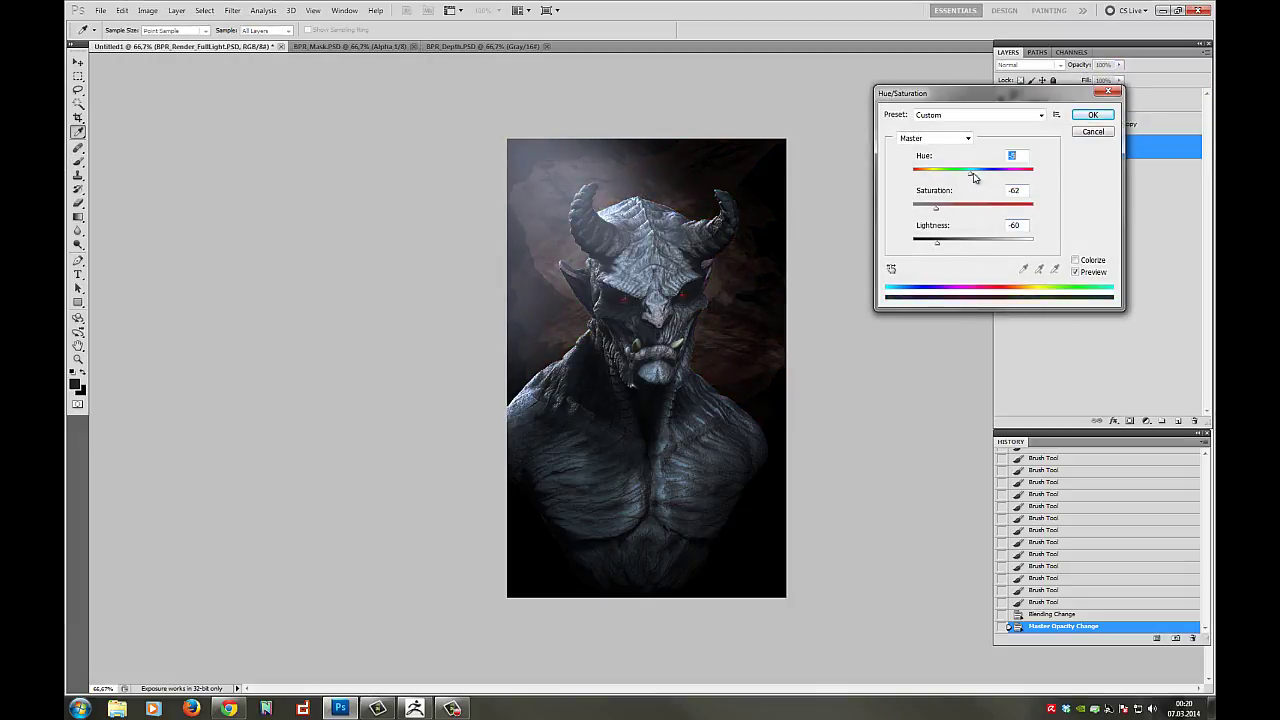
drag(938, 243, 982, 212)
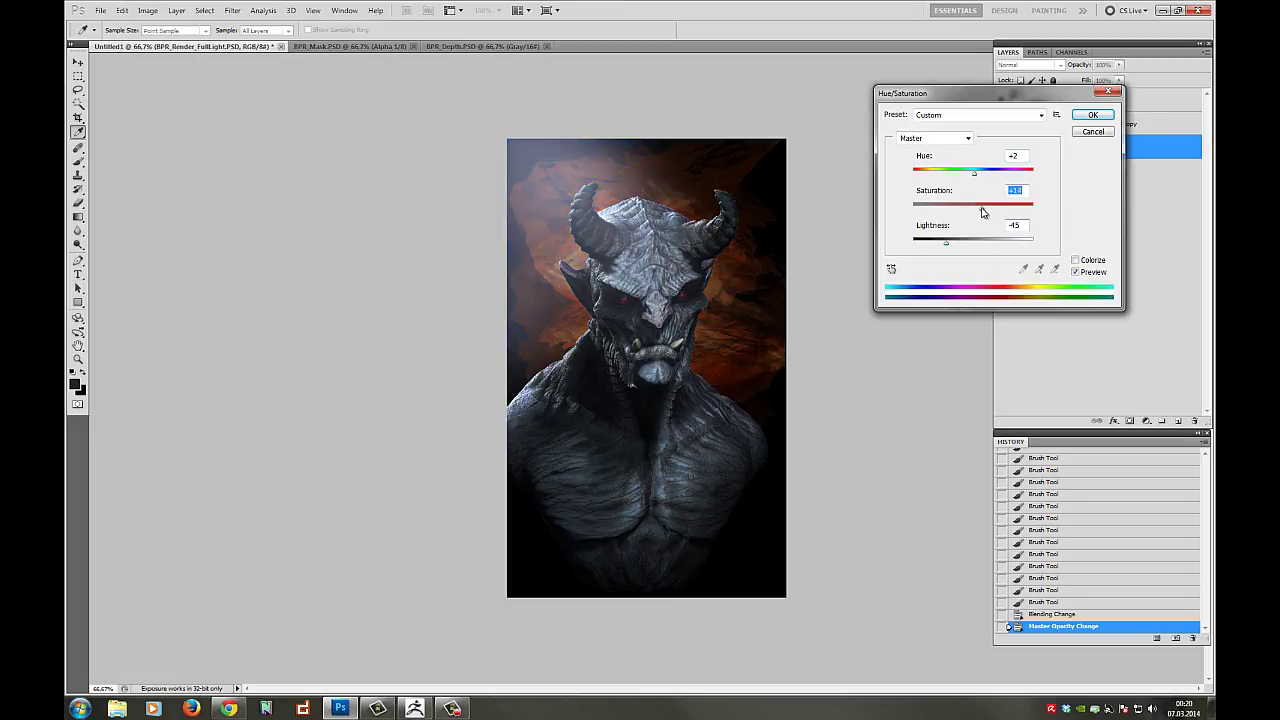
click(1077, 117)
- Shift the glow layer toward a stronger blue with Hue/Saturation, using hue -16 and saturation +75
click(1050, 100)
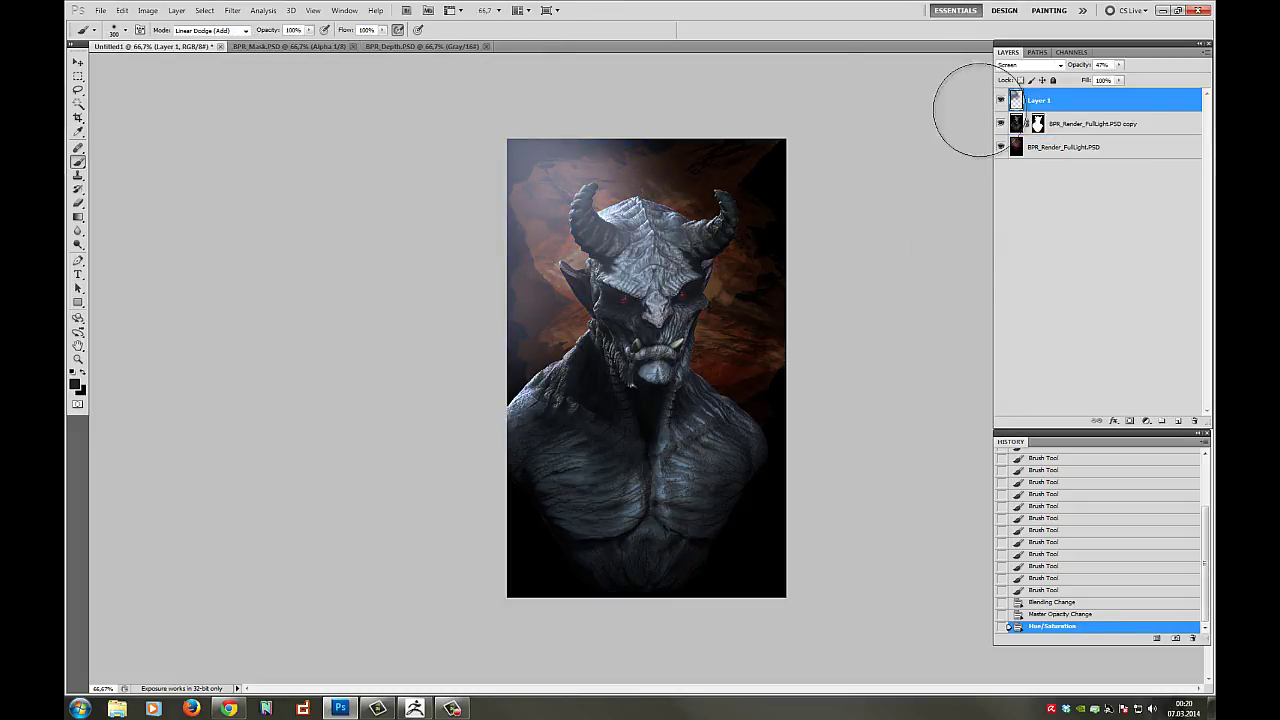
click(149, 10)
mouse_move(172, 42)
click(310, 104)
drag(973, 174, 1022, 212)
drag(998, 176, 965, 178)
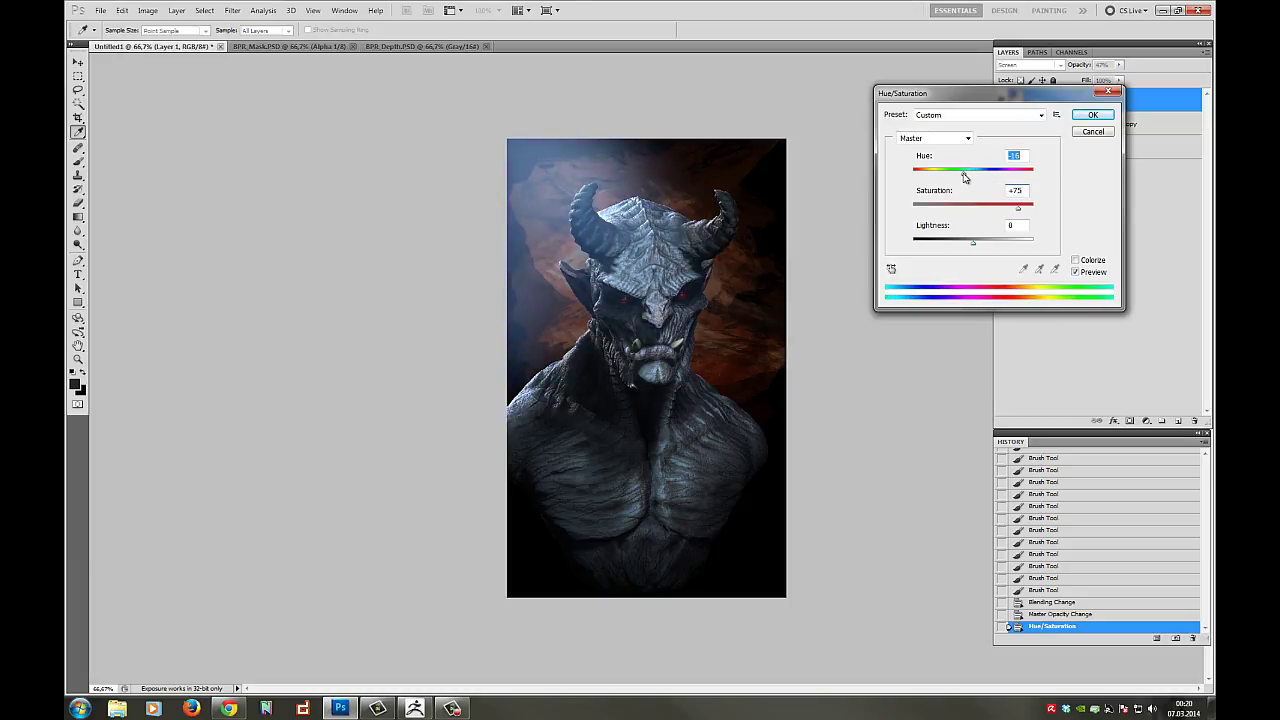
mouse_move(972, 246)
mouse_down()
mouse_move(1025, 250)
mouse_move(979, 251)
mouse_up()
click(1095, 119)
- Insert a new layer between the masked bust layer and the glow layer
click(1071, 152)
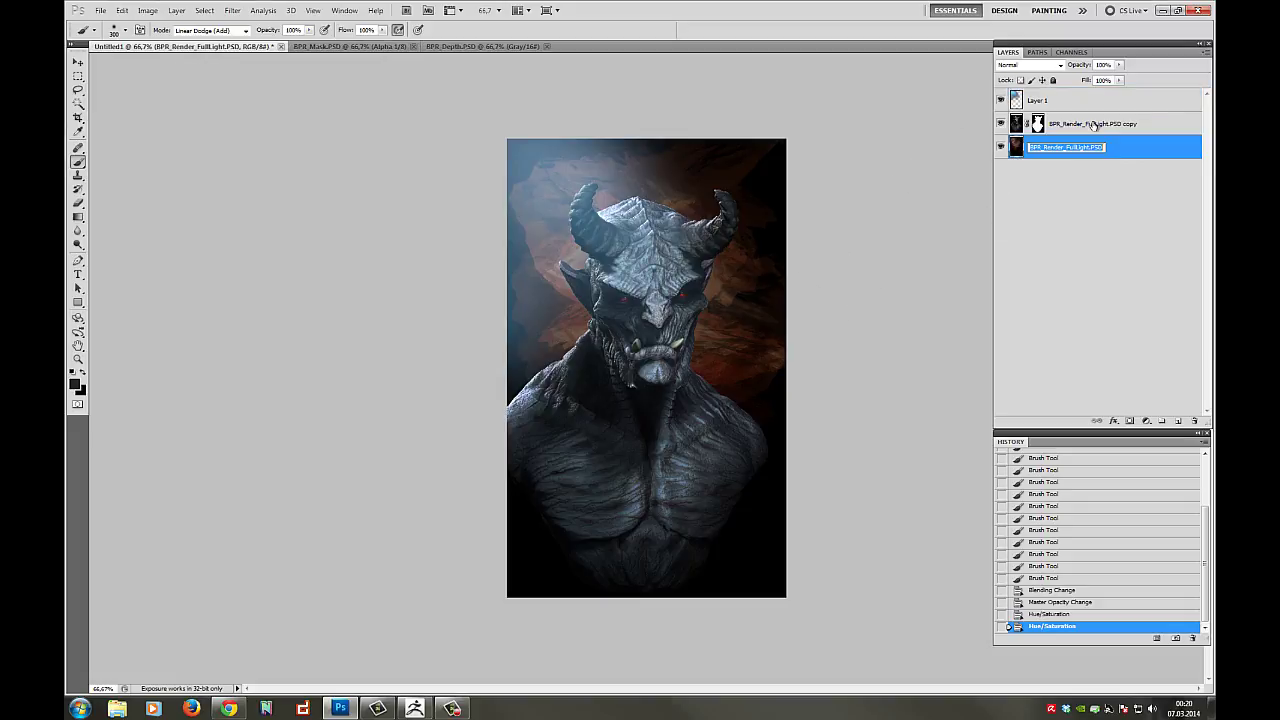
click(1094, 125)
click(176, 10)
mouse_move(200, 24)
click(360, 24)
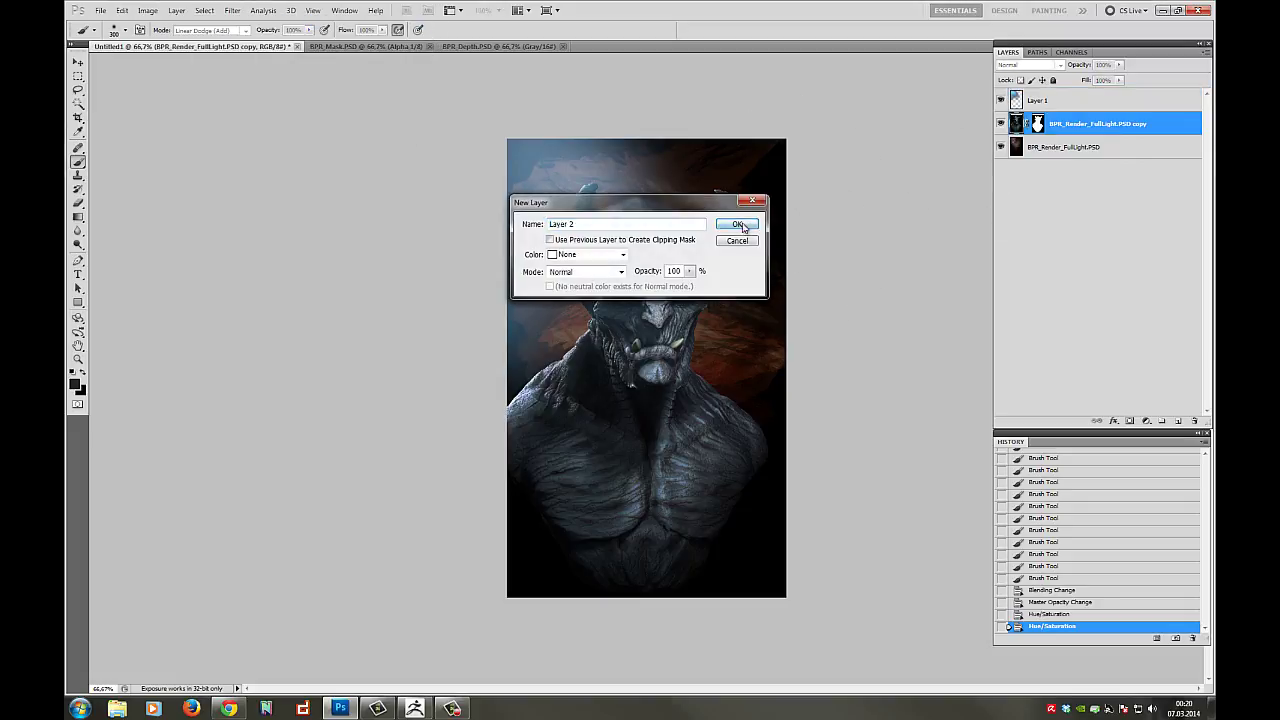
click(740, 220)
- Stamp floating particles around the bust and picture edges on the new layer with a splatter brush enlarged to 319 px
right_click(772, 420)
double_click(892, 643)
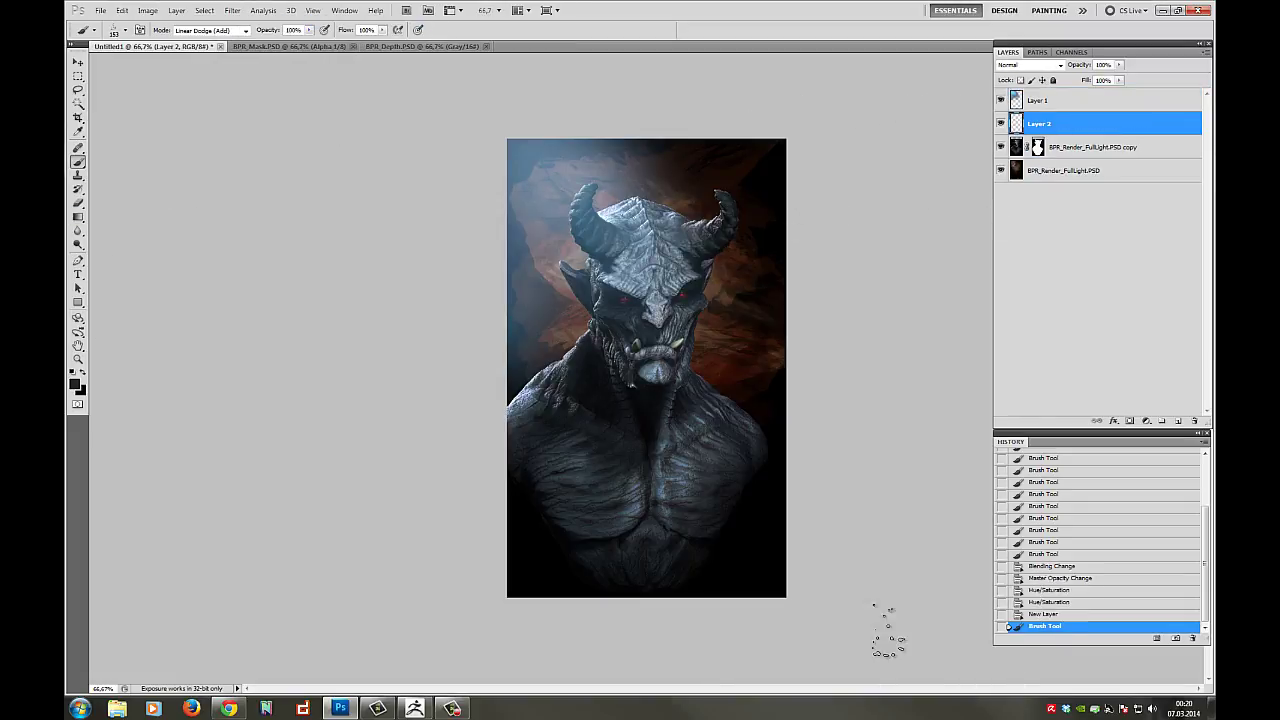
right_click(770, 490)
drag(794, 310, 813, 310)
click(757, 530)
click(491, 557)
click(715, 535)
click(495, 300)
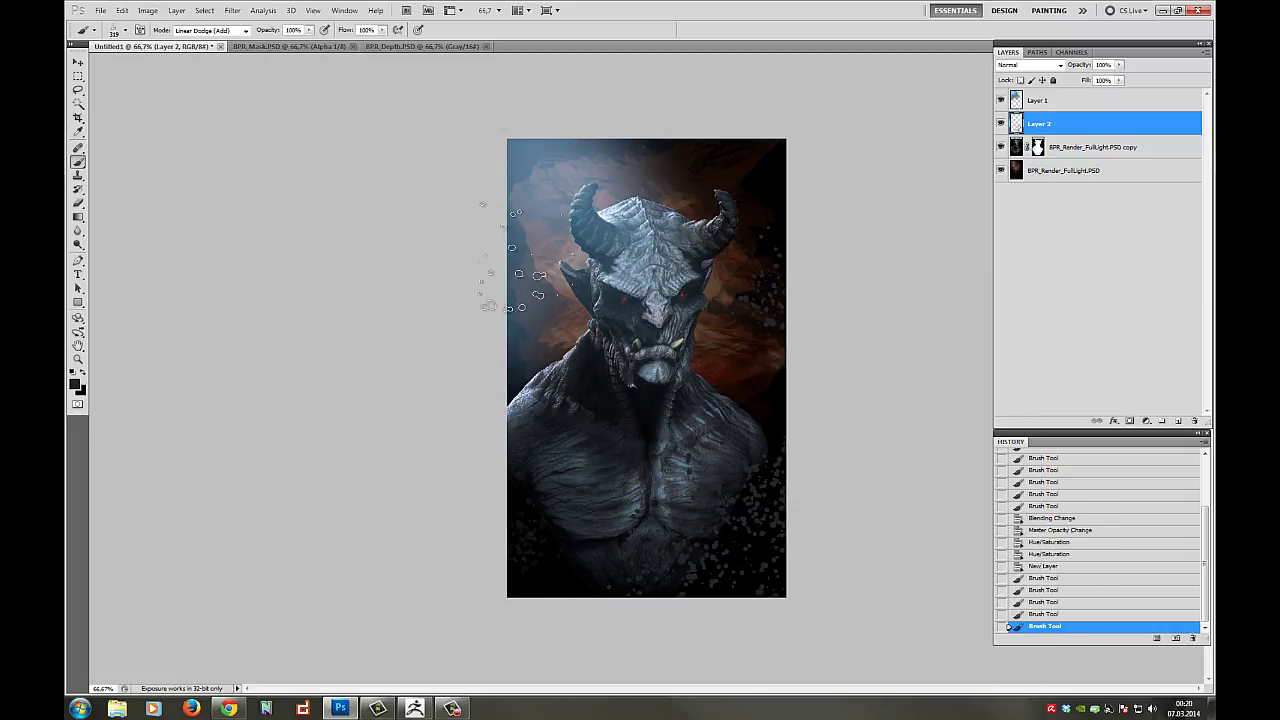
click(500, 335)
click(775, 280)
click(592, 180)
- Set the particle layer to Overlay blending and lower its opacity to 43%
click(1030, 64)
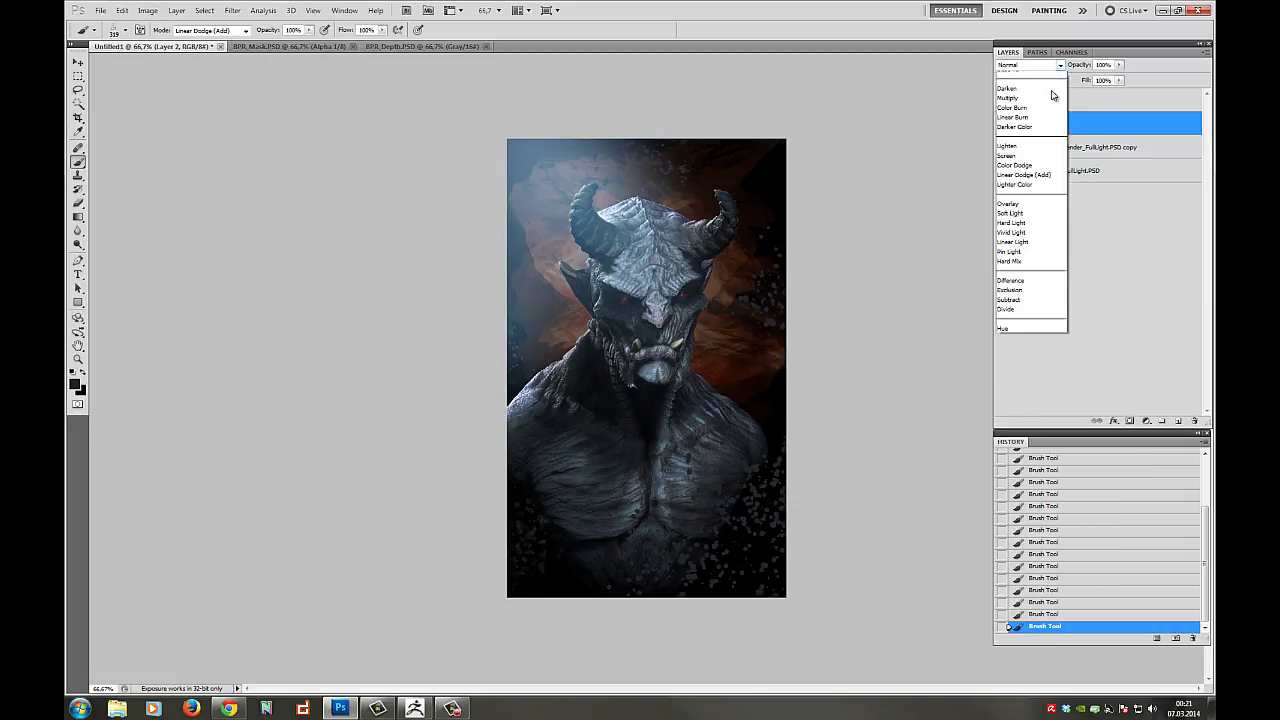
click(1023, 225)
click(1119, 65)
drag(1119, 78, 1088, 80)
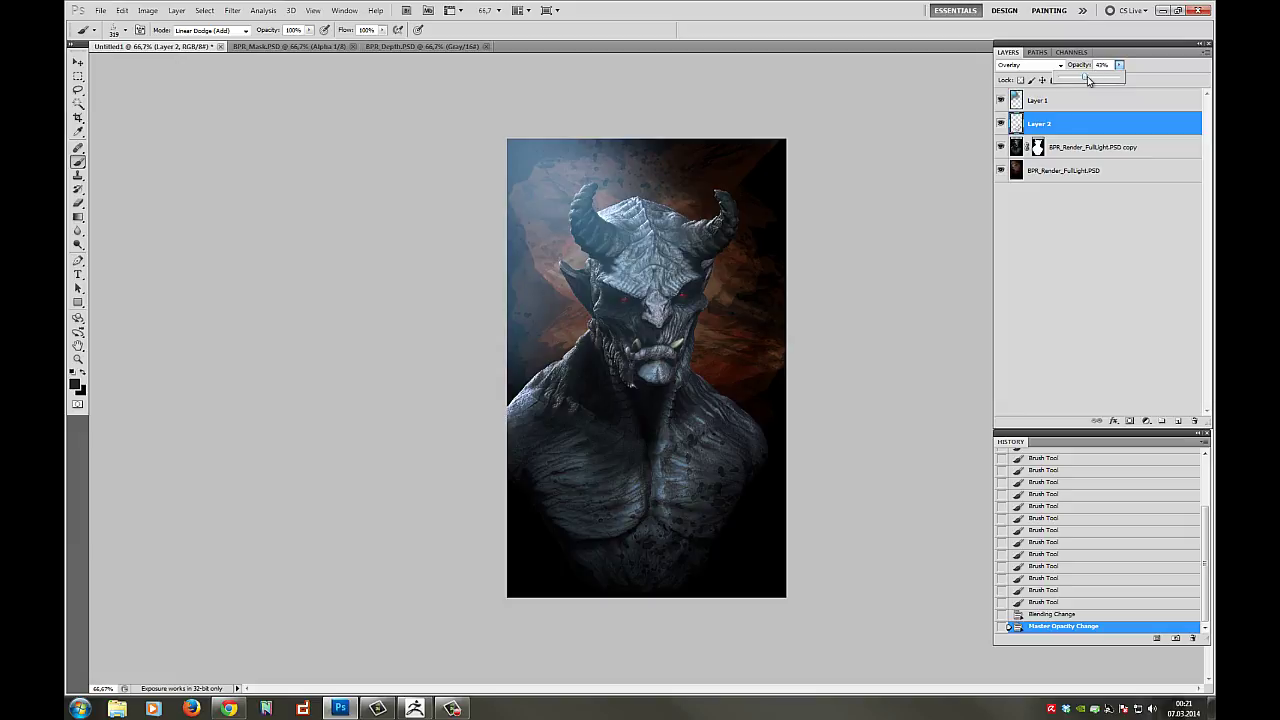
- Try merging the masked bust layer with the background layer, and step back in the history
click(1067, 103)
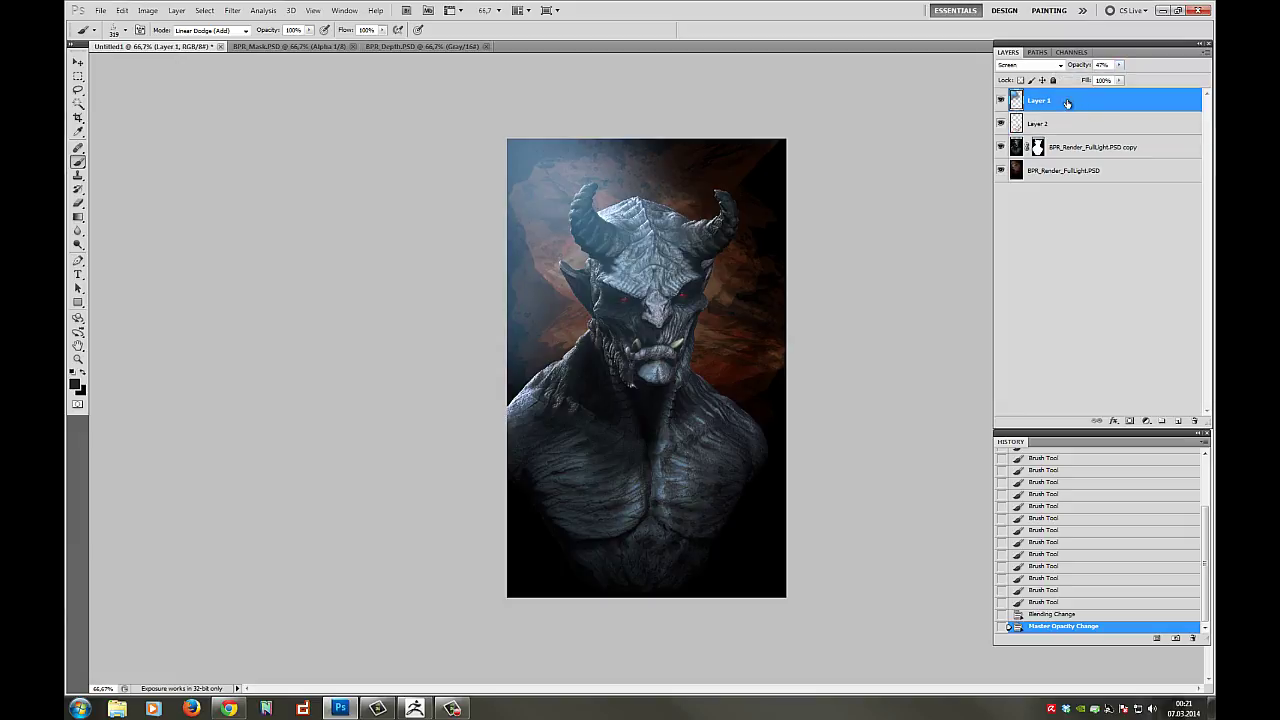
click(1079, 151)
shift+click(1078, 169)
right_click(1076, 152)
click(1119, 405)
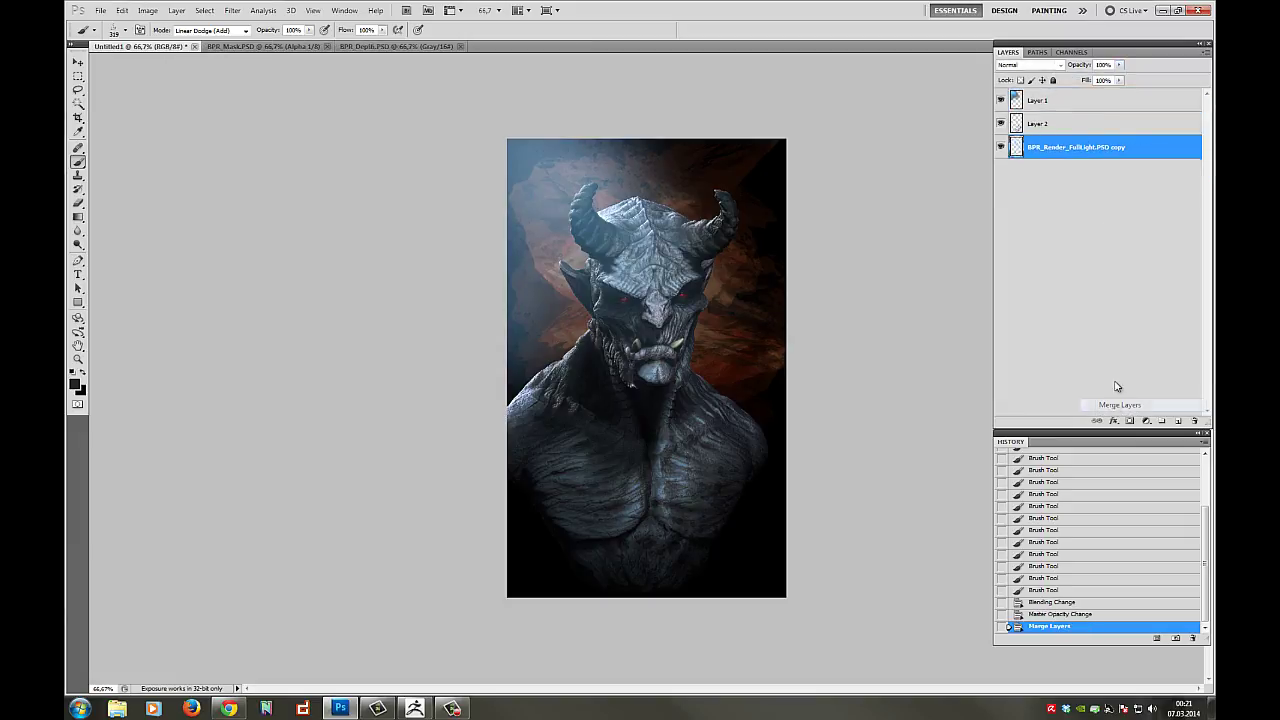
click(1070, 615)
- Brighten the highlights of the background layer beside the ear and toward the upper-left corner with the Dodge tool at 170 px
click(1066, 174)
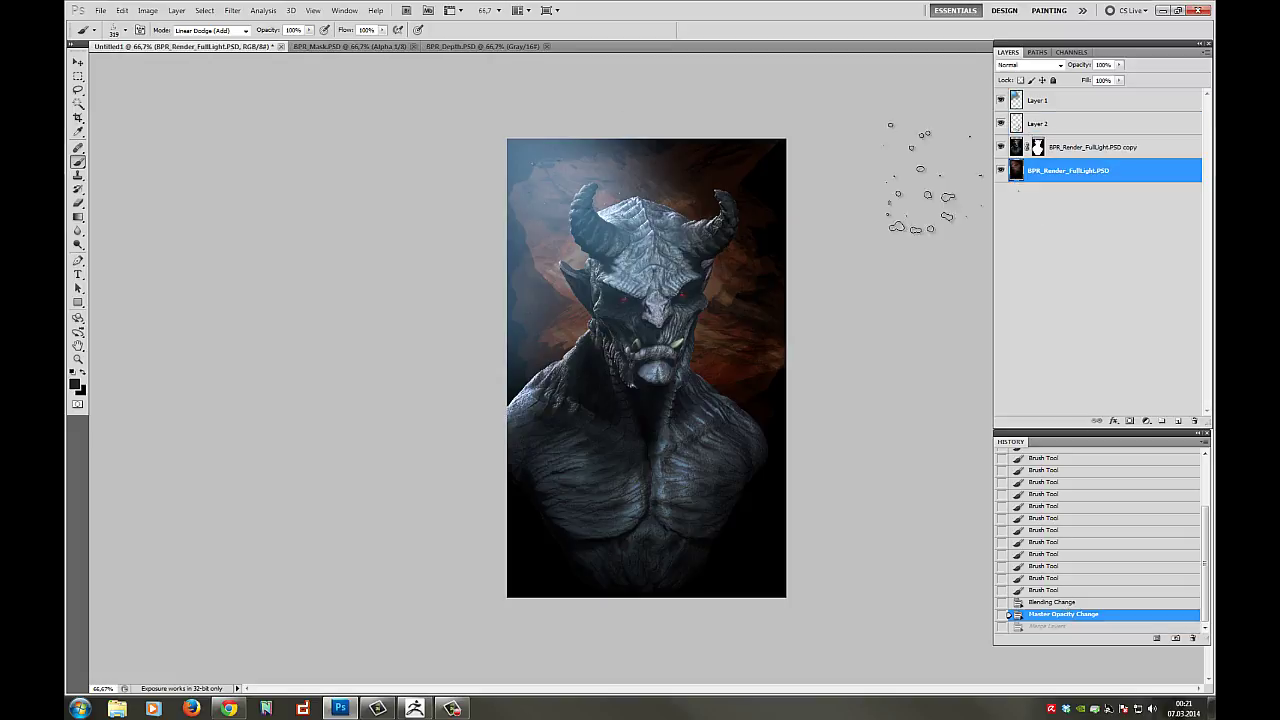
click(78, 246)
right_click(585, 255)
click(618, 279)
key(Return)
mouse_move(726, 277)
mouse_down()
mouse_move(727, 420)
mouse_move(744, 205)
mouse_up()
key(ctrl+z)
click(564, 265)
click(545, 235)
click(526, 192)
click(496, 157)
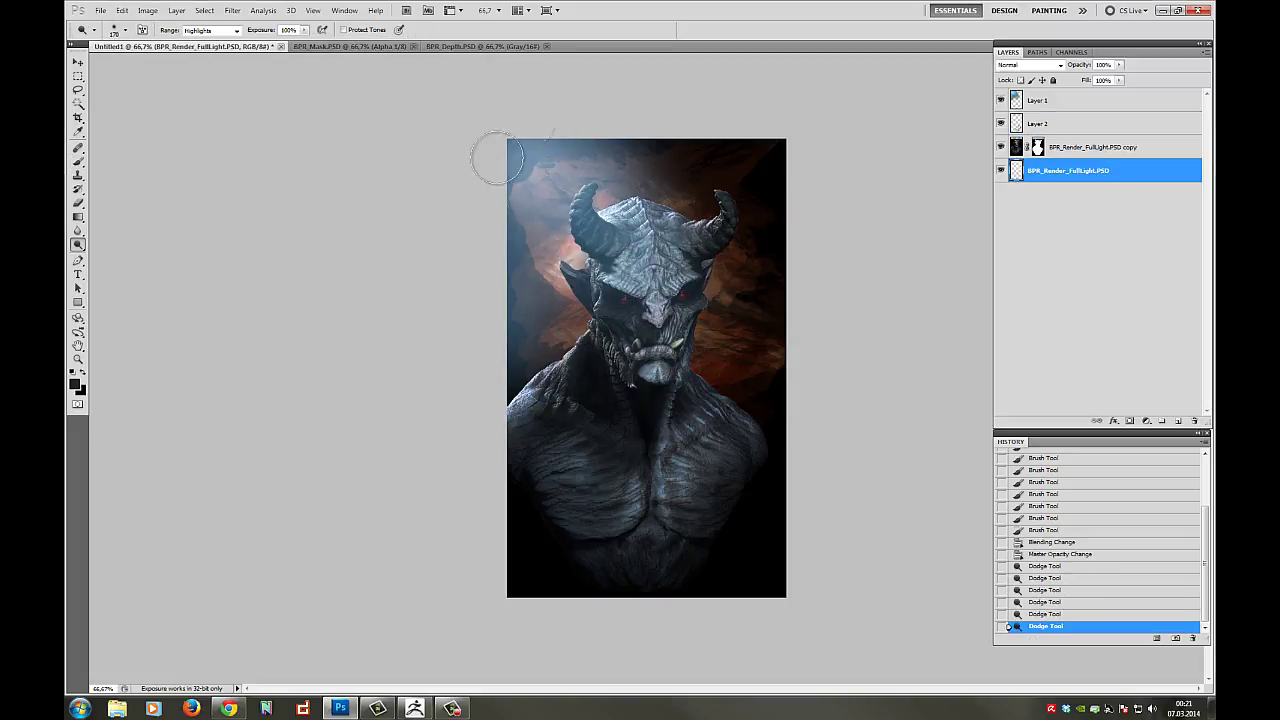
- Try dodging along the background's upper edge with the brush reduced to 59 px, and roll those strokes back in the history
click(545, 133)
click(504, 139)
click(574, 148)
click(602, 144)
right_click(639, 166)
click(664, 190)
mouse_move(570, 159)
mouse_down()
mouse_move(520, 200)
mouse_move(584, 154)
mouse_move(545, 157)
mouse_up()
click(1050, 567)
click(1048, 521)
click(1045, 495)
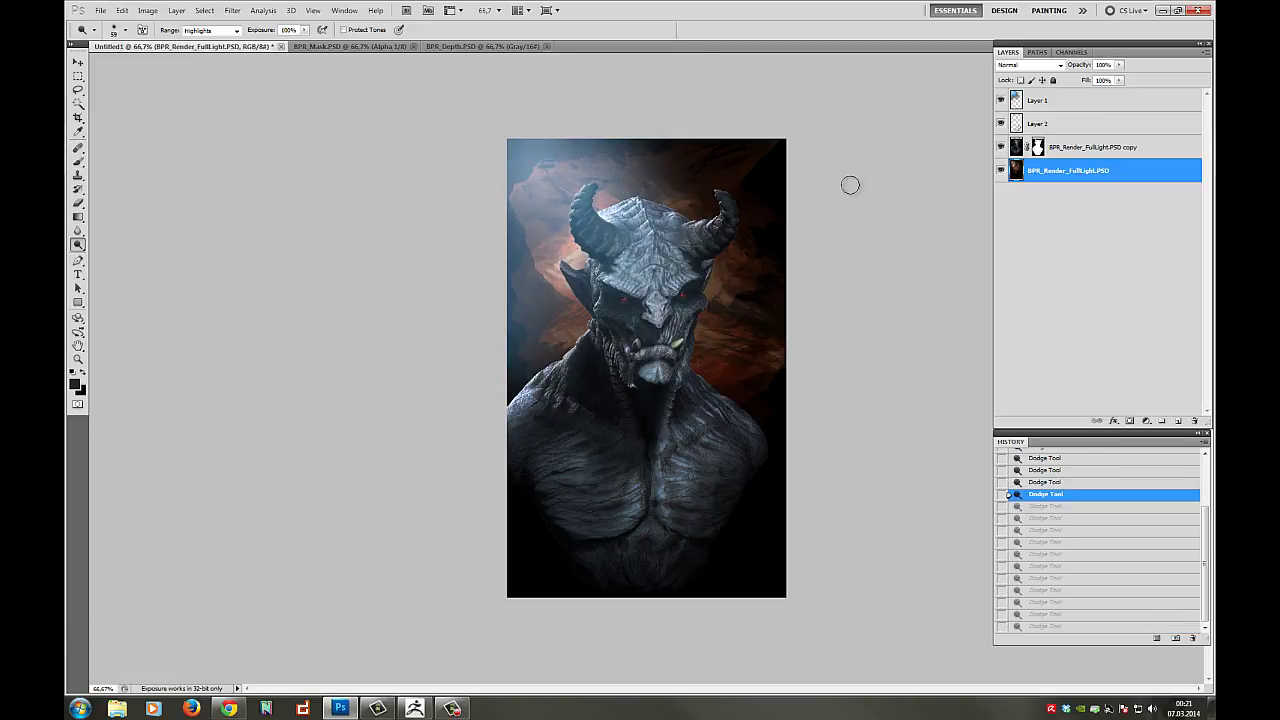
- Compare the image with and without the glow layer, and set that layer to Linear Dodge (Add) at 11% opacity
click(1000, 101)
click(999, 102)
click(999, 102)
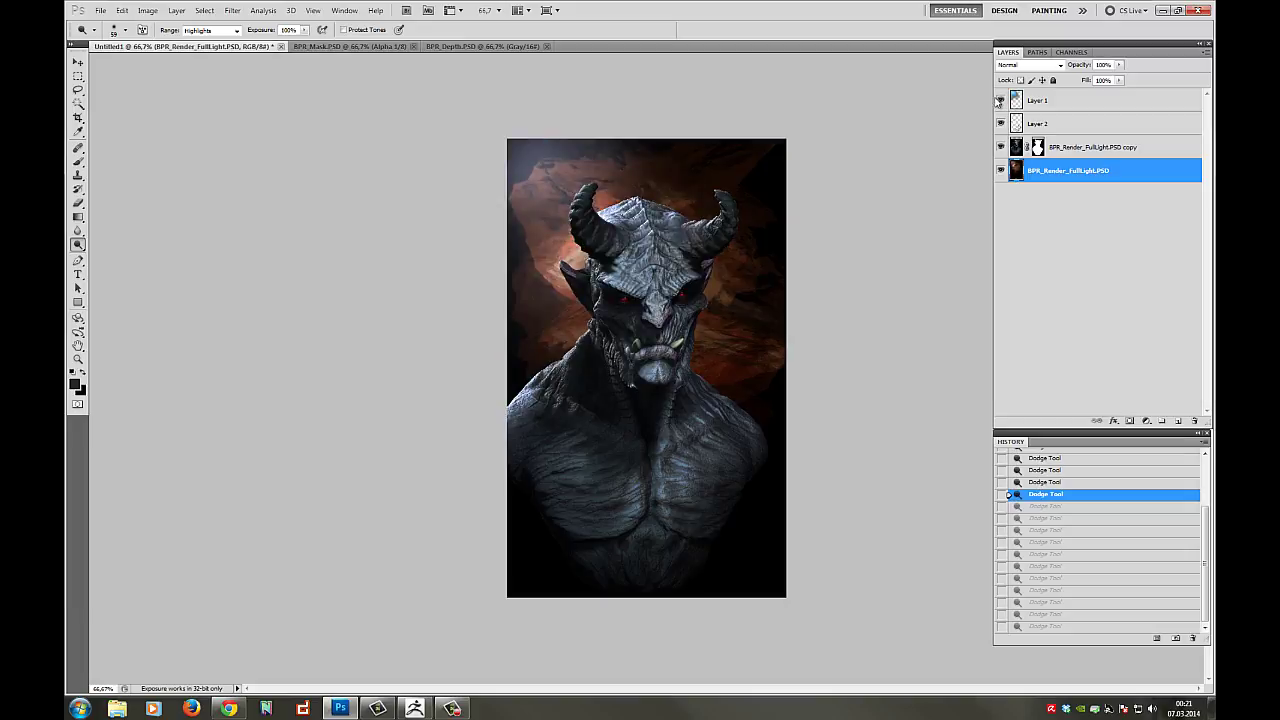
click(1046, 101)
click(1061, 66)
click(1029, 193)
drag(1121, 65, 1099, 79)
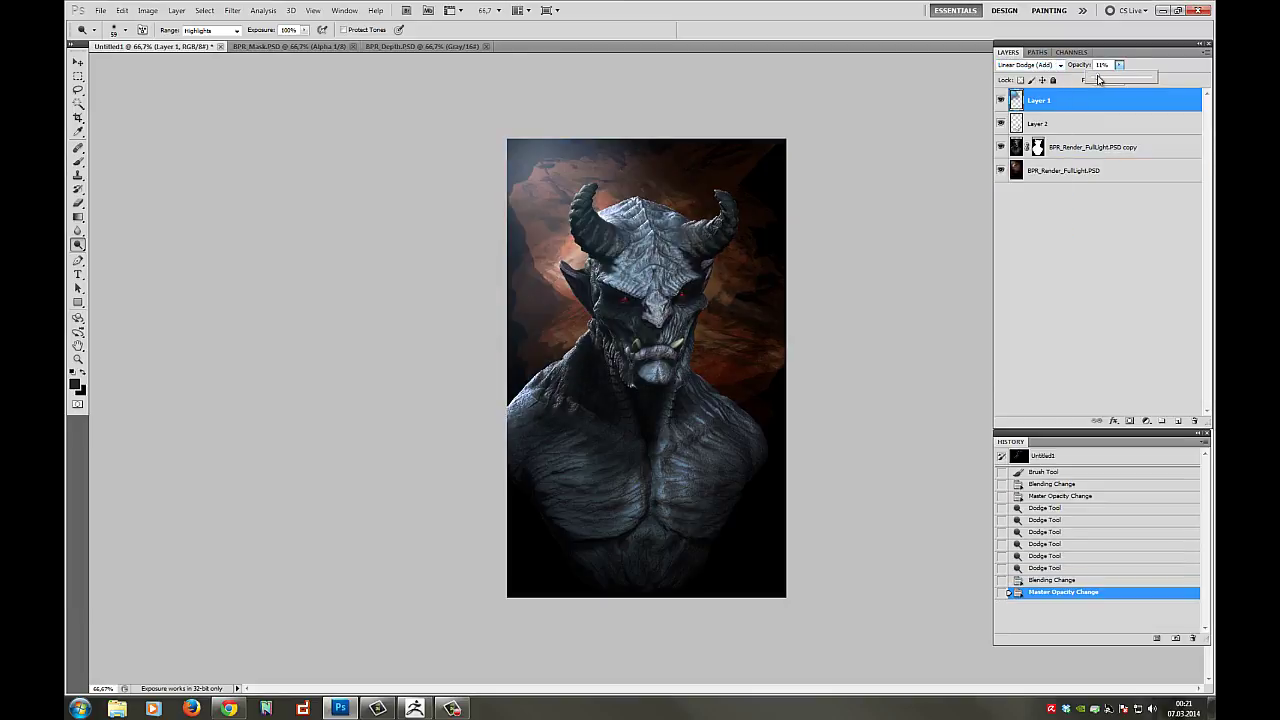
- Merge all four layers, from the glow layer down to the background, into one
click(1066, 174)
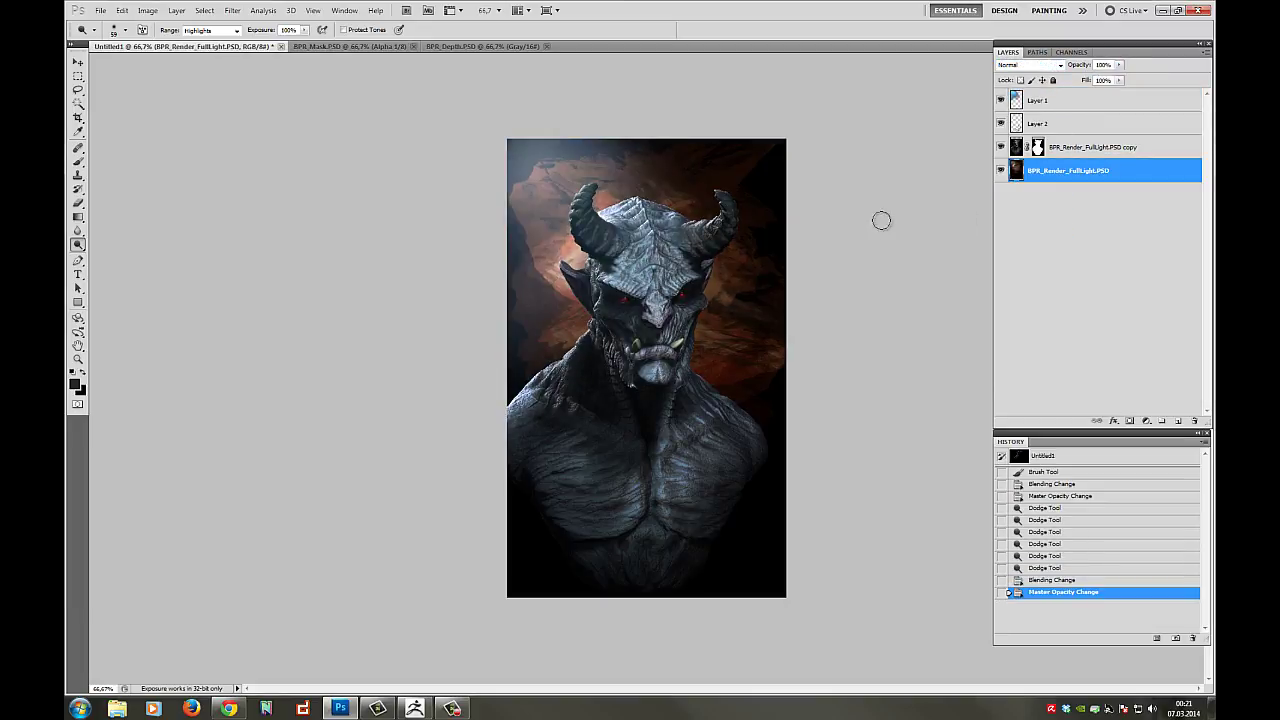
double_click(1074, 152)
click(1141, 460)
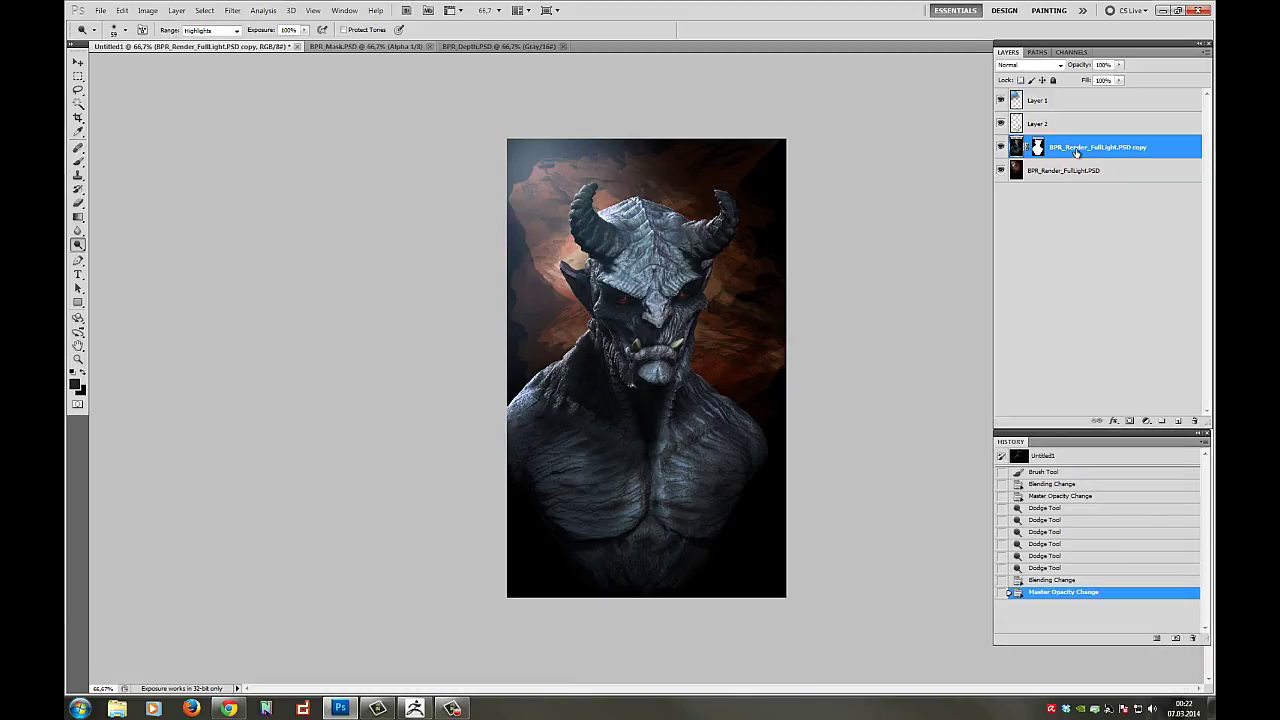
right_click(1084, 147)
click(1062, 111)
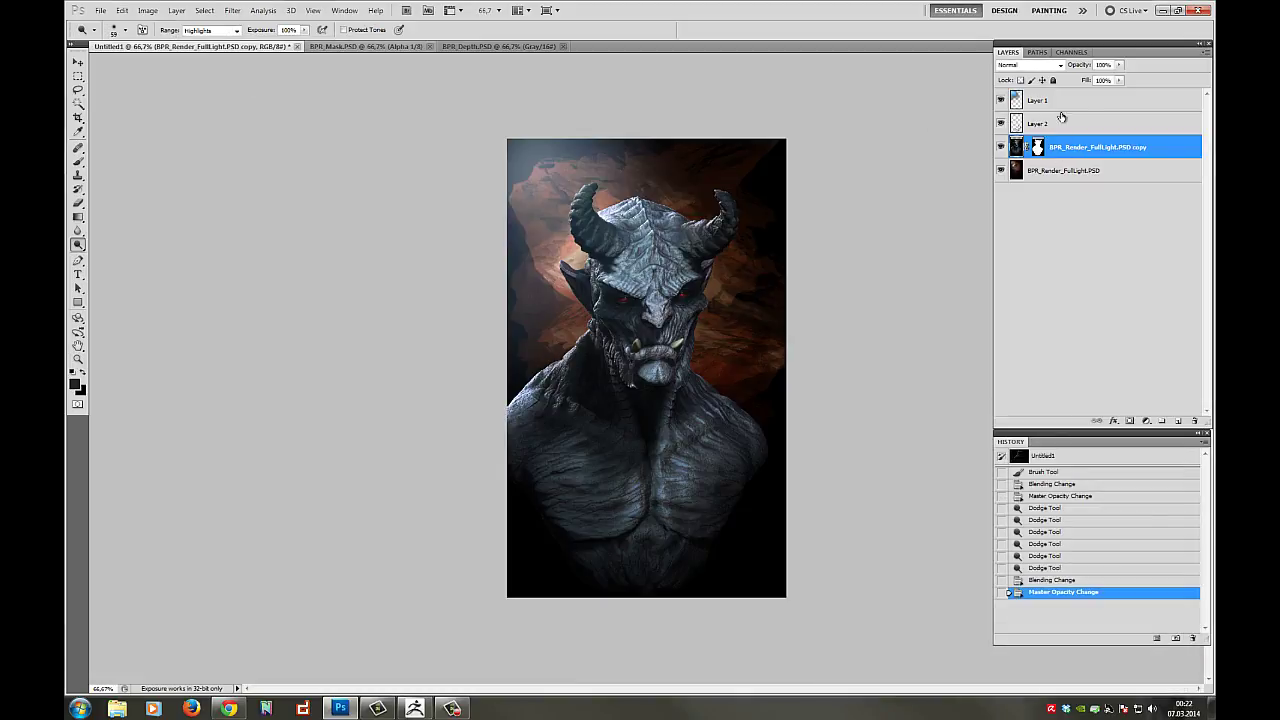
shift+click(1074, 172)
right_click(1076, 168)
click(1122, 418)
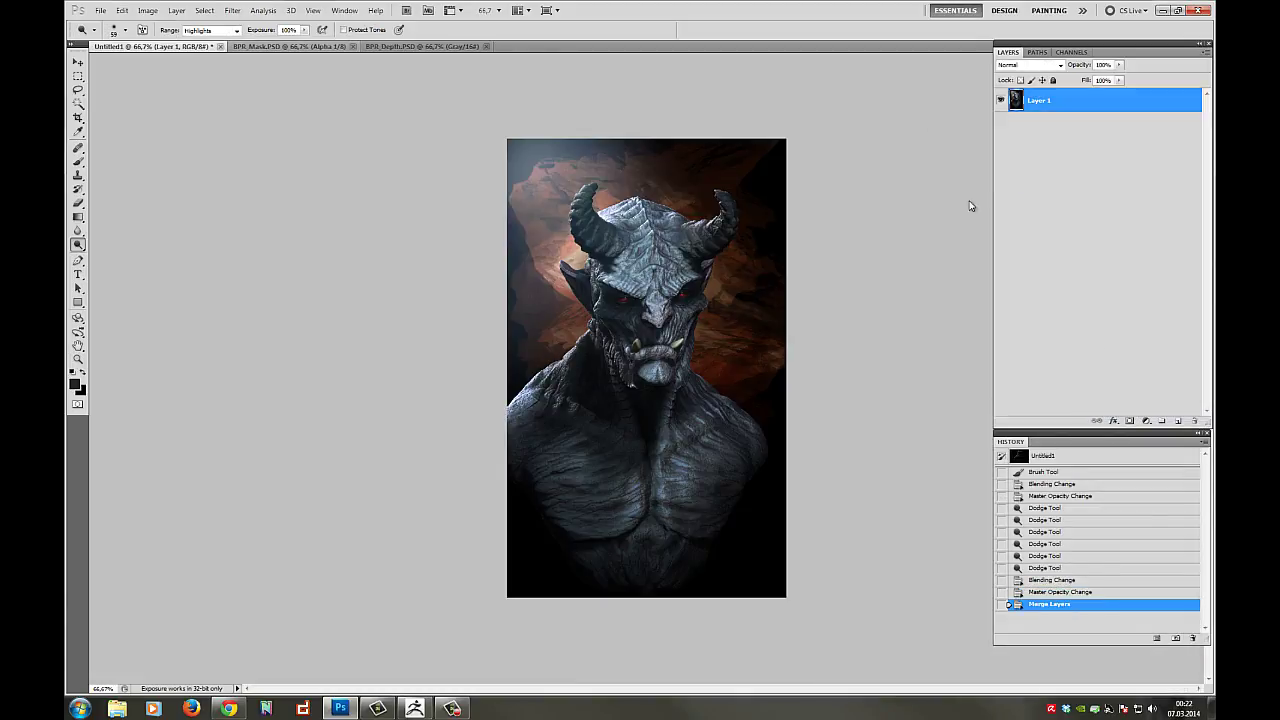
- Apply Lens Blur with the Alpha 1 depth map, focused on the eye, with radius 5, brightness 42 and threshold 195
click(231, 10)
mouse_move(300, 127)
click(390, 179)
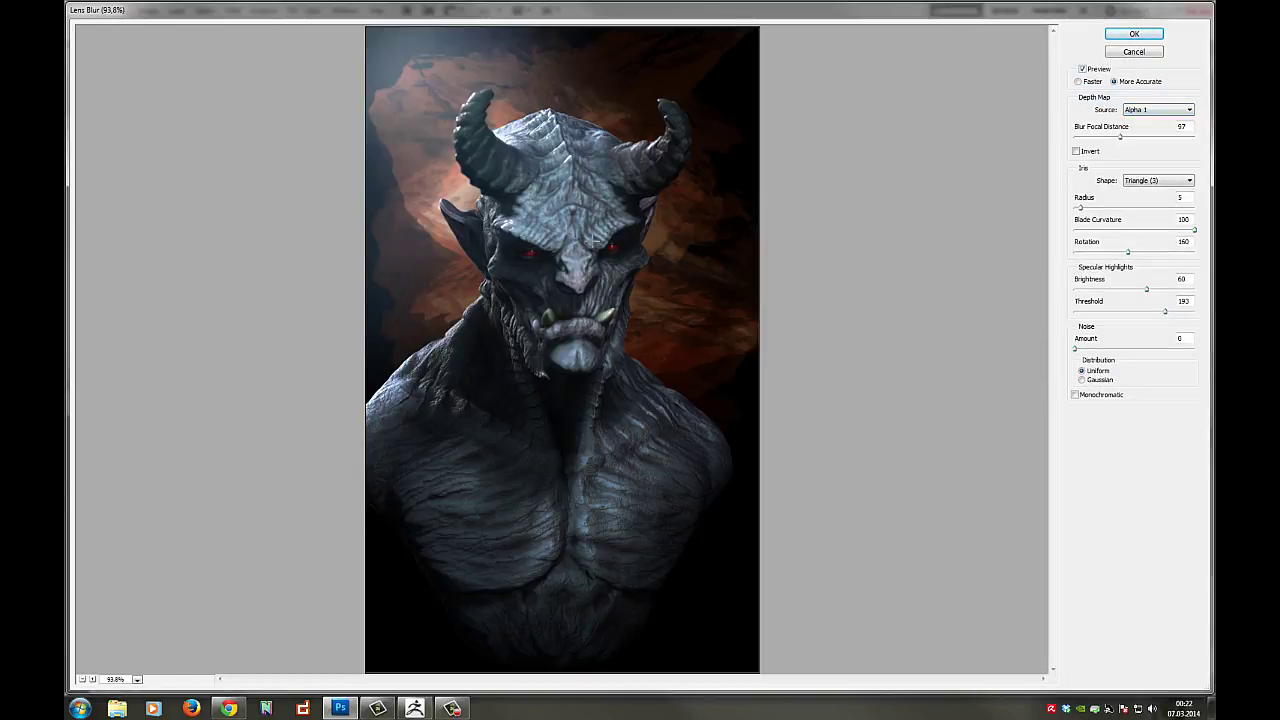
click(612, 255)
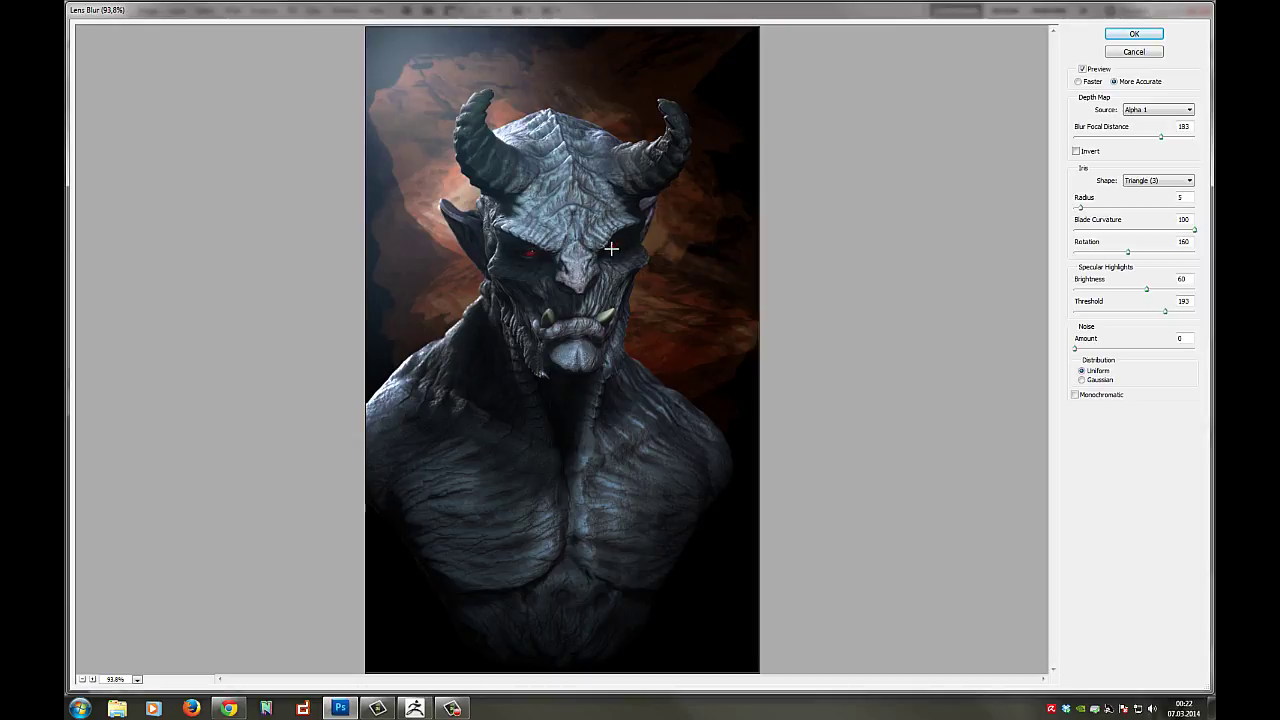
mouse_move(1081, 207)
mouse_down()
mouse_move(1099, 208)
mouse_move(1083, 209)
mouse_up()
drag(1081, 209, 1080, 209)
mouse_move(1147, 291)
mouse_down()
mouse_move(1183, 291)
mouse_move(1151, 291)
mouse_move(1180, 316)
mouse_move(1084, 298)
mouse_move(1167, 306)
mouse_move(1124, 289)
mouse_up()
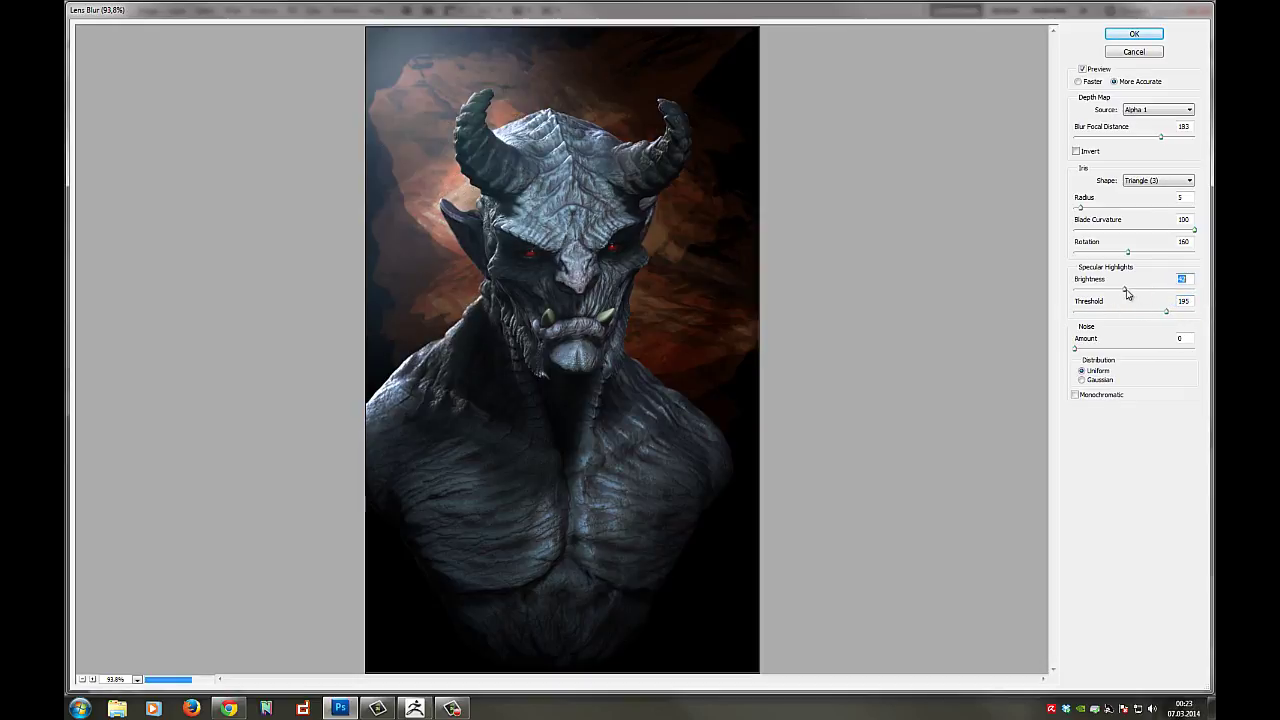
click(1136, 36)
- Apply a Vibrance adjustment of +67 to the merged image
click(151, 12)
mouse_move(168, 41)
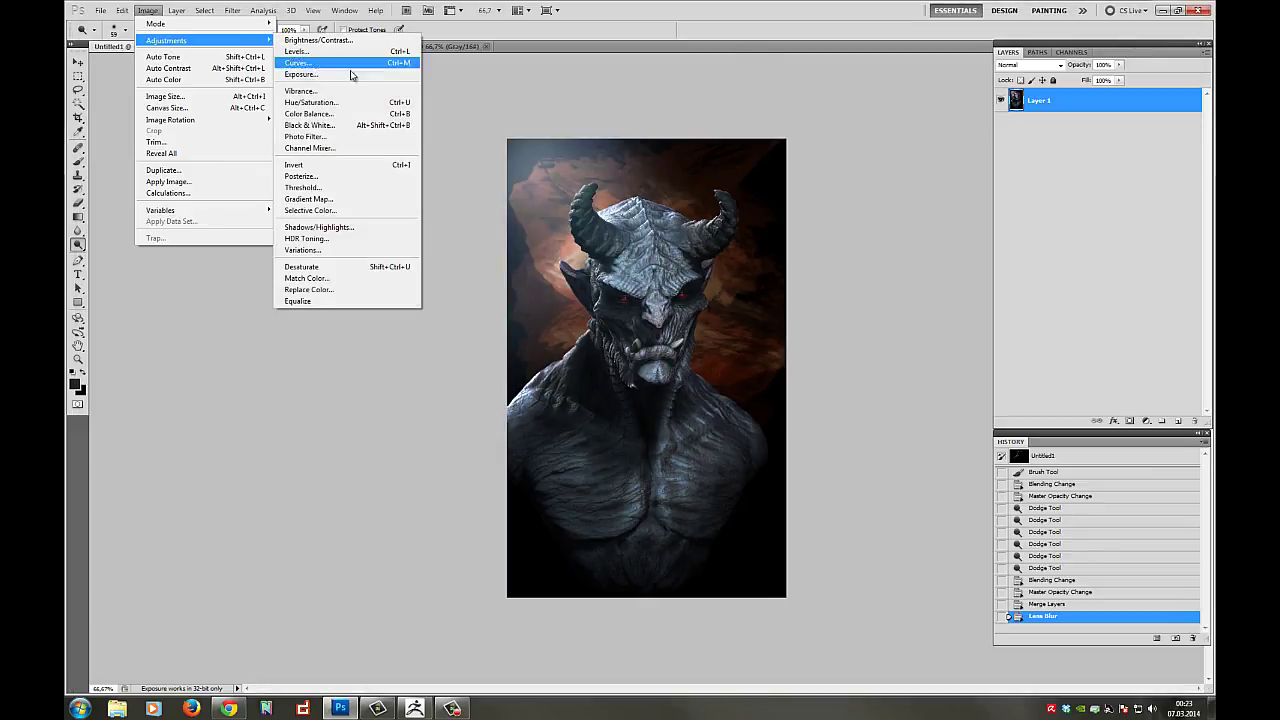
click(350, 92)
drag(324, 342, 268, 340)
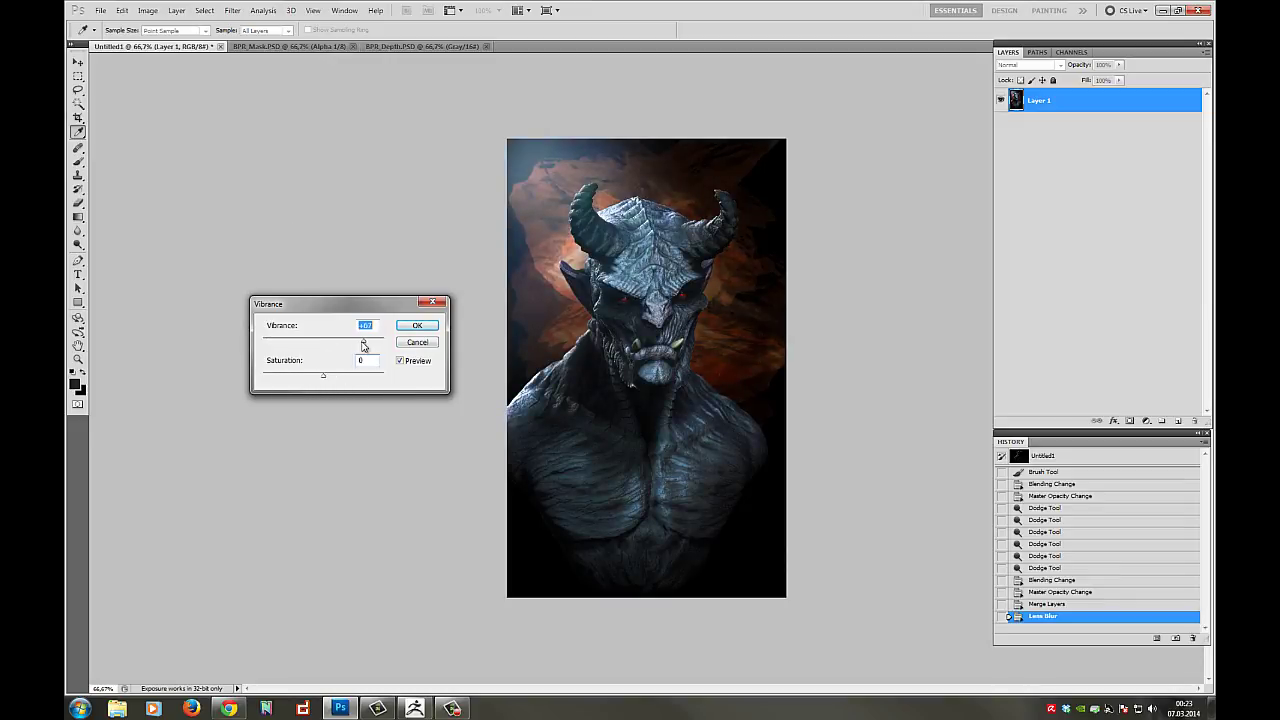
key(Return)
- Try warming and cooling photo filters on the image, and apply the Orange Photo Filter at 25% density
click(148, 10)
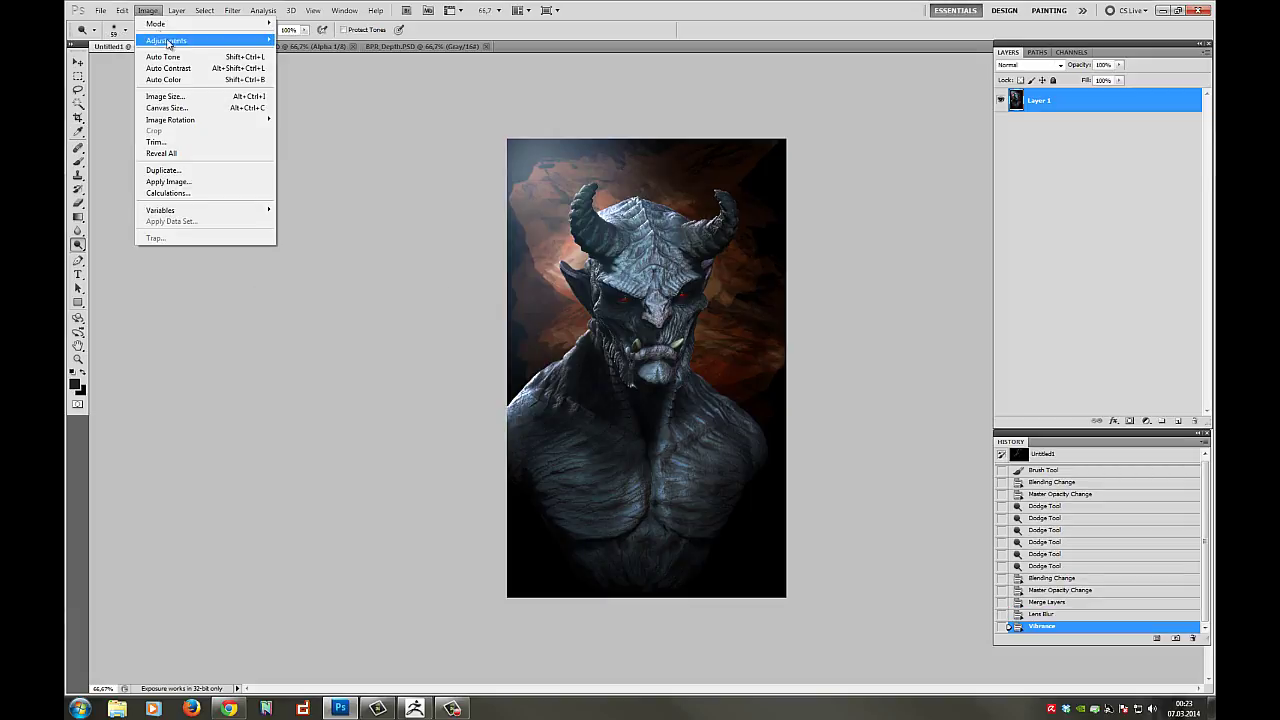
mouse_move(175, 40)
click(342, 137)
drag(899, 265, 932, 268)
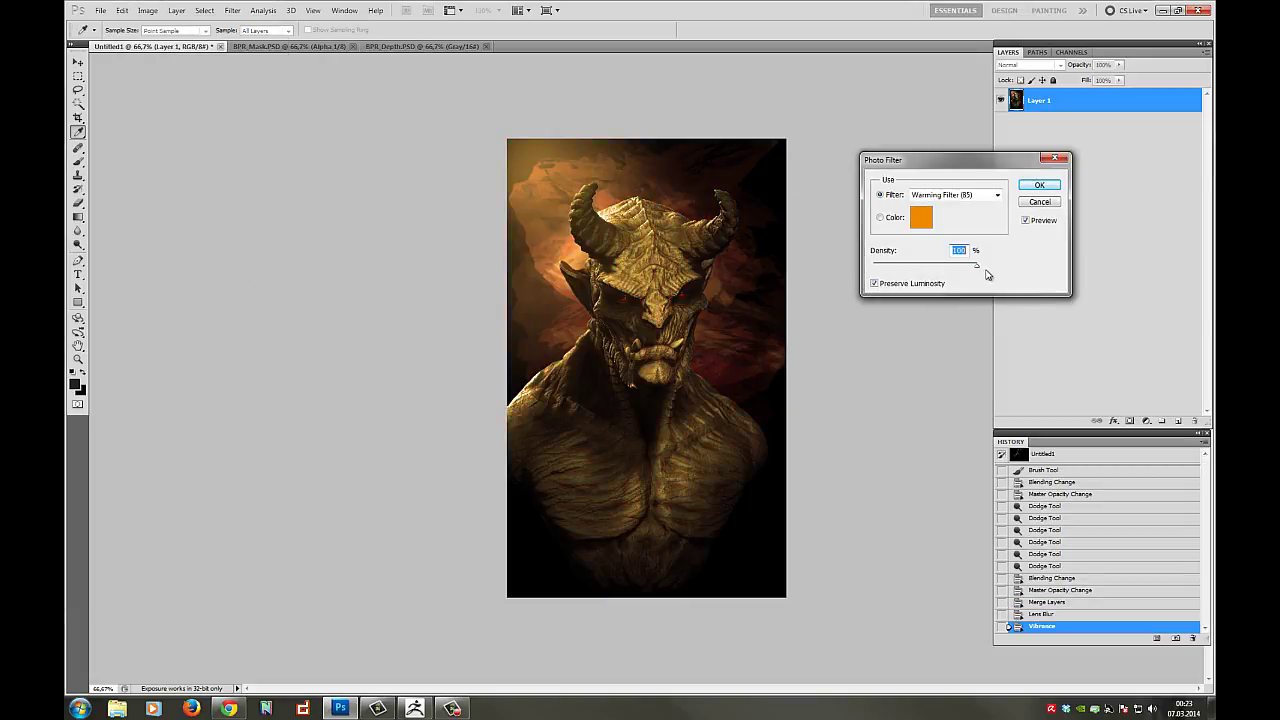
click(984, 197)
click(965, 244)
click(991, 197)
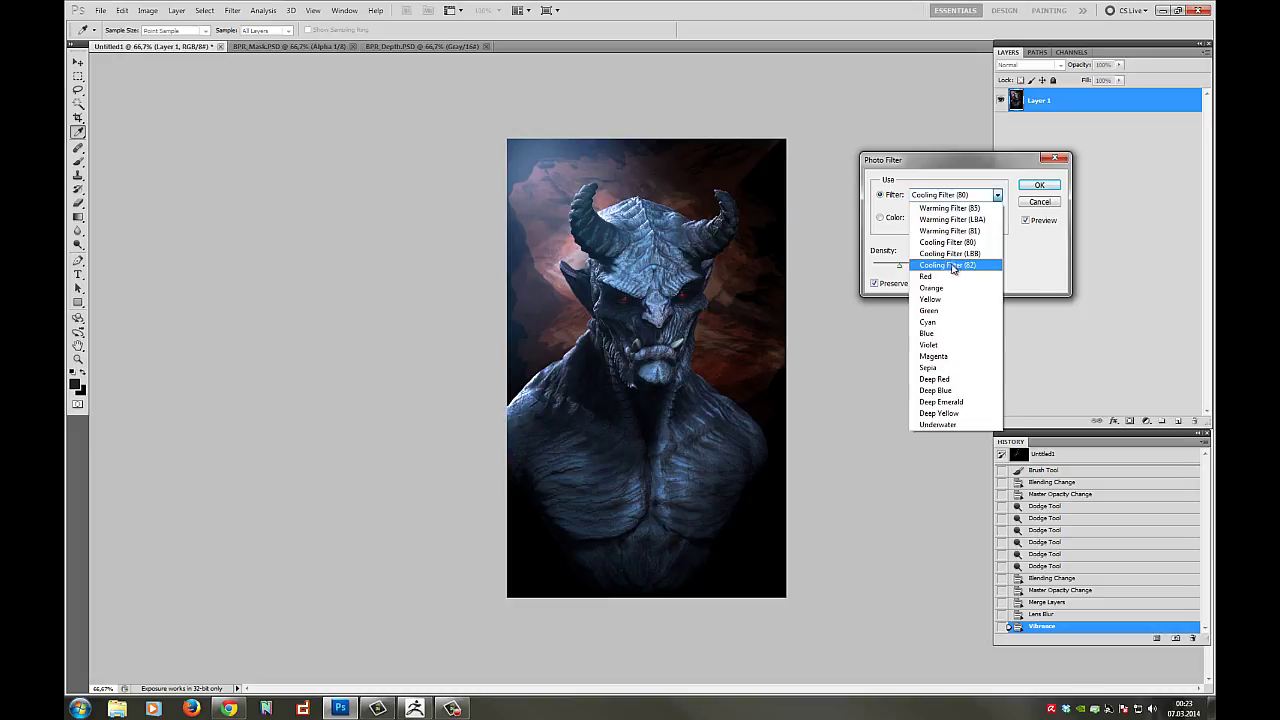
click(954, 266)
mouse_move(900, 267)
mouse_down()
mouse_move(922, 268)
mouse_move(898, 268)
mouse_up()
click(984, 196)
click(942, 289)
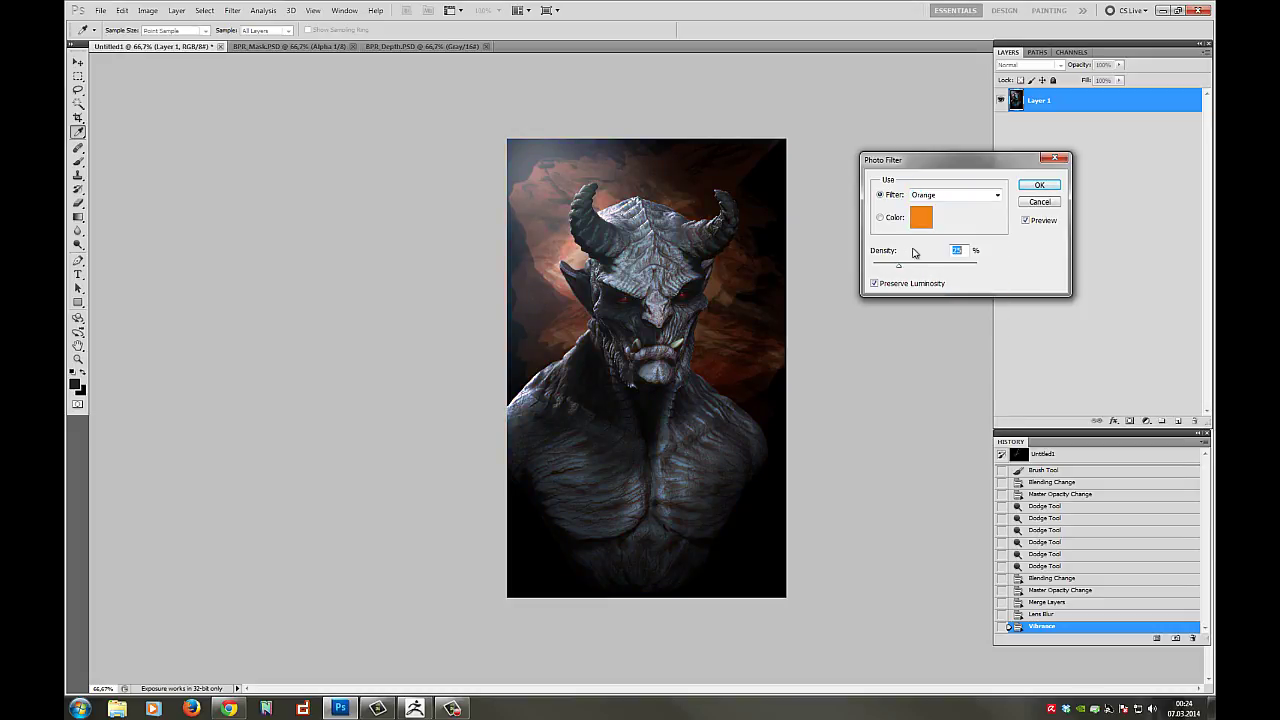
click(1046, 188)
- Select Layer 1 and start HDR Toning on it, accepting the flattening of the document
click(150, 11)
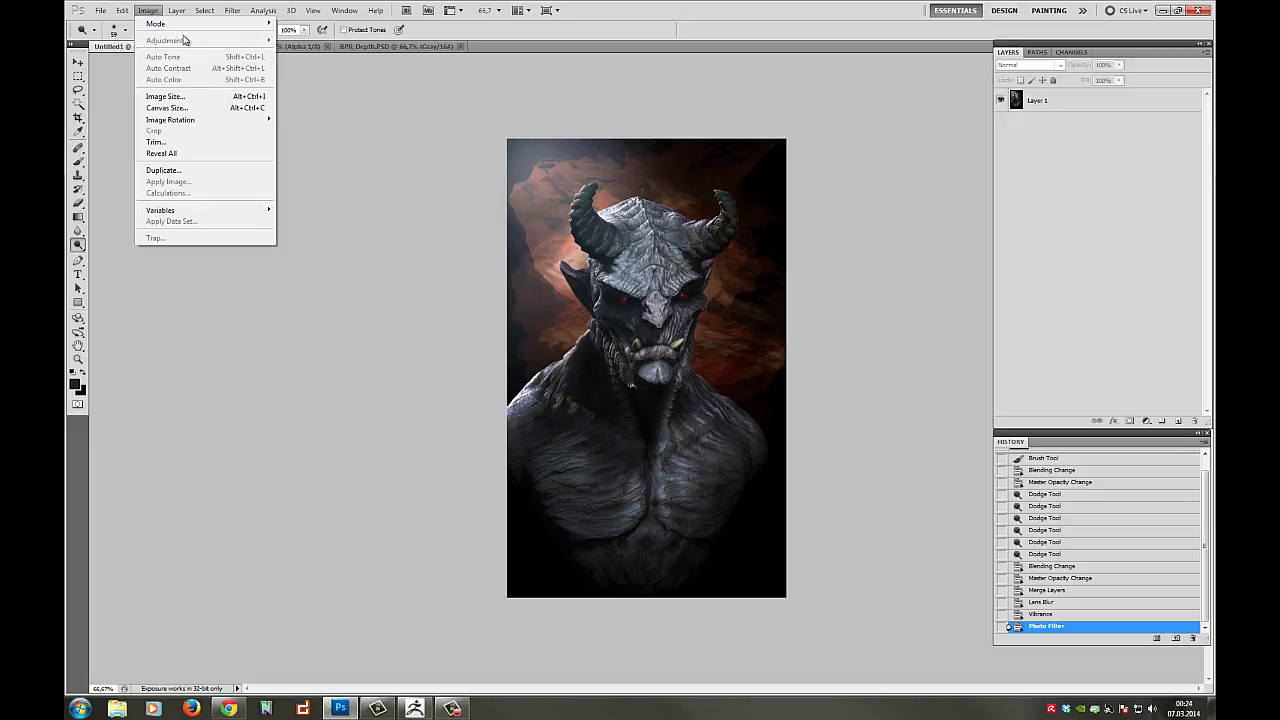
click(79, 80)
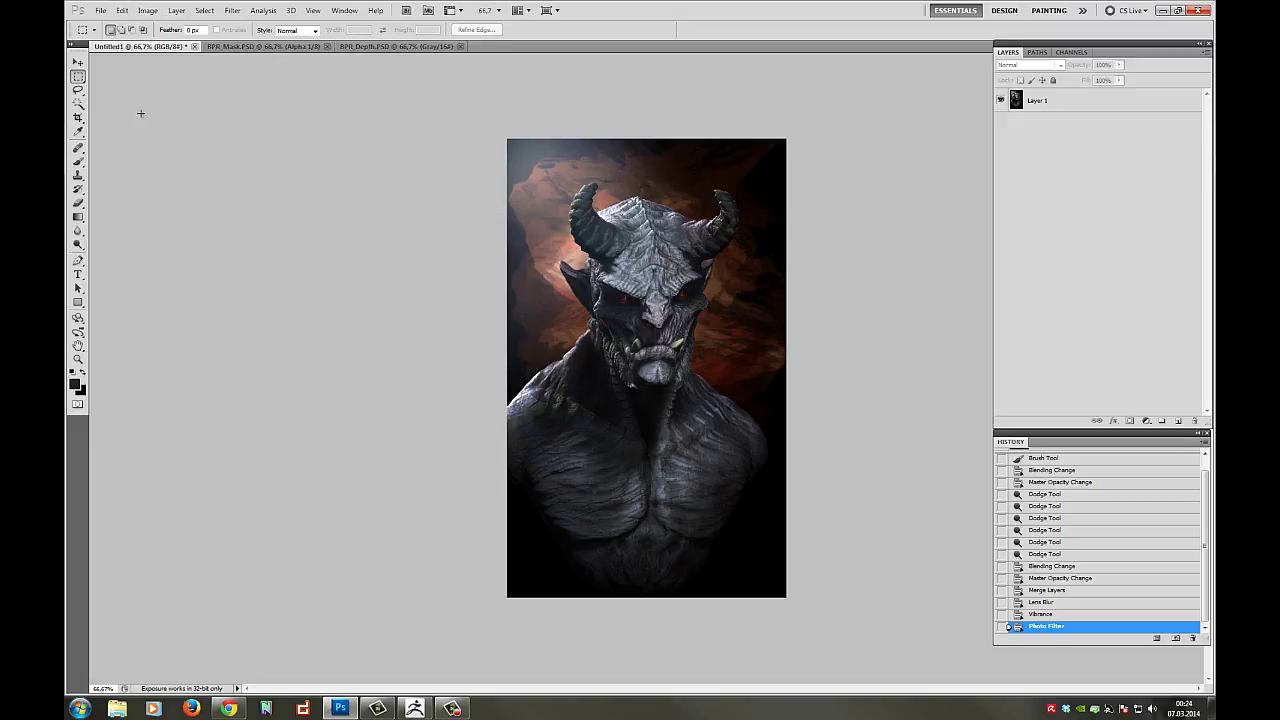
click(149, 12)
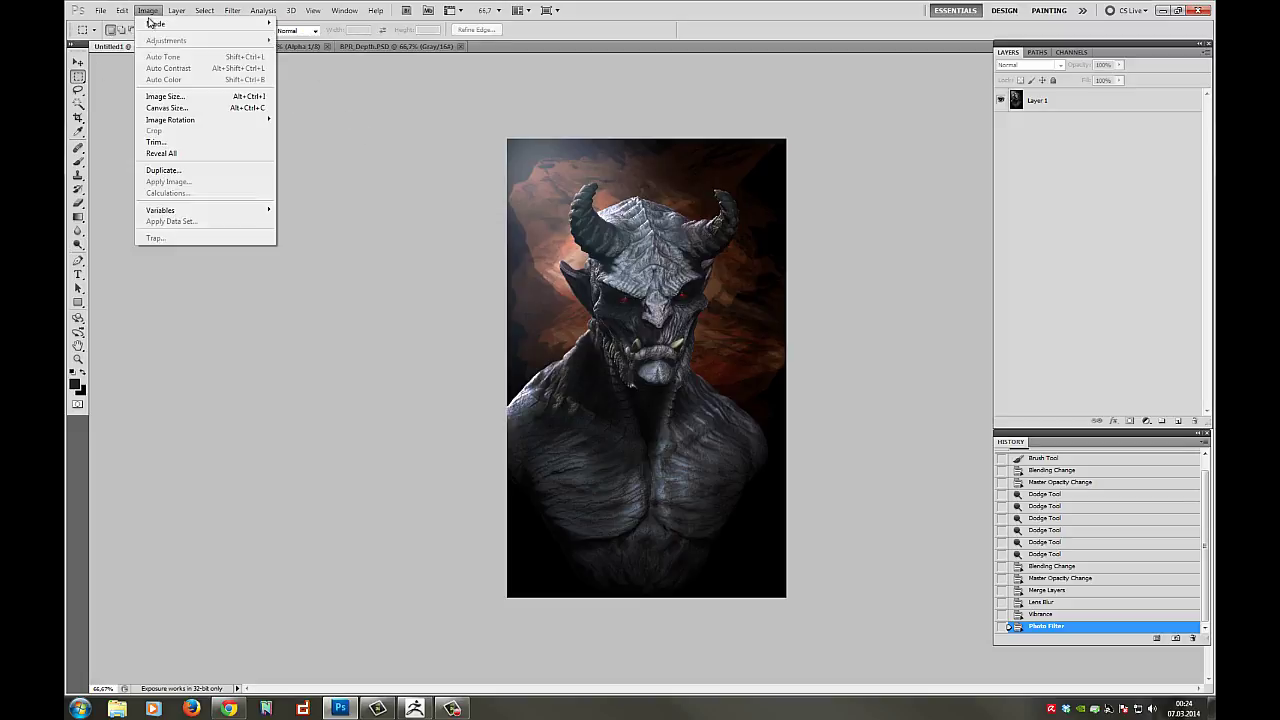
click(1094, 98)
click(147, 11)
mouse_move(180, 41)
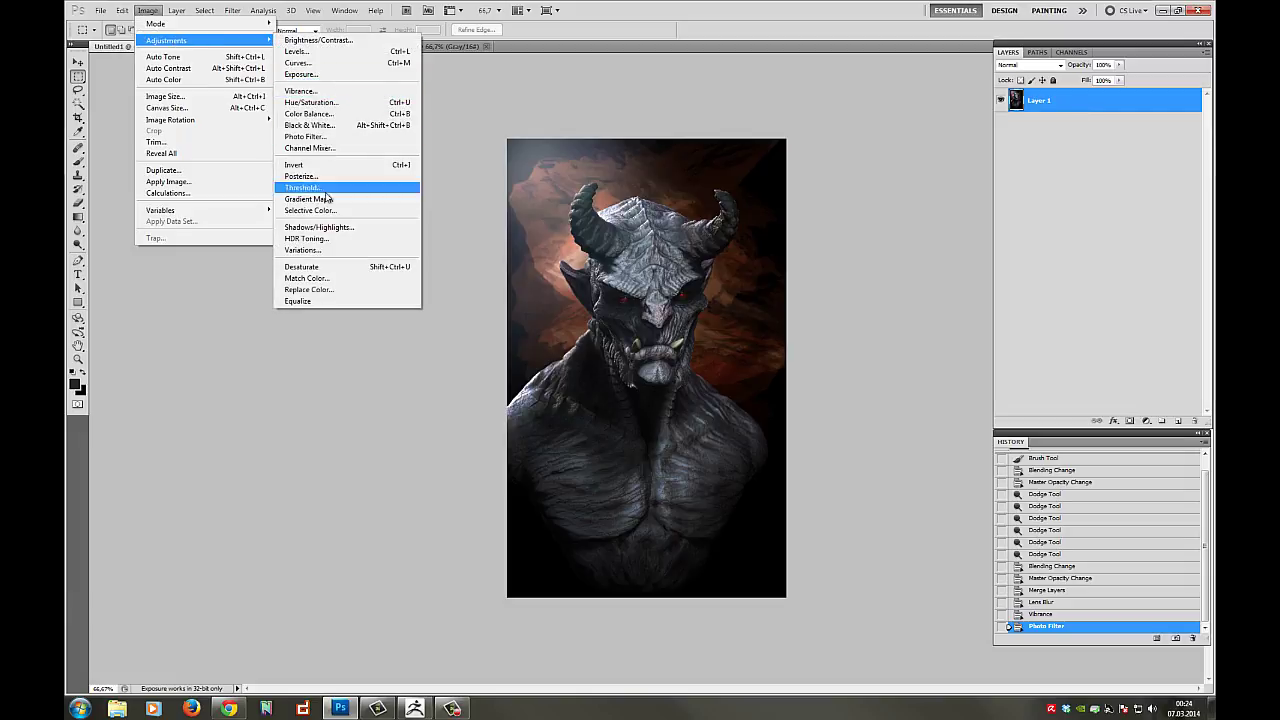
click(330, 240)
click(677, 399)
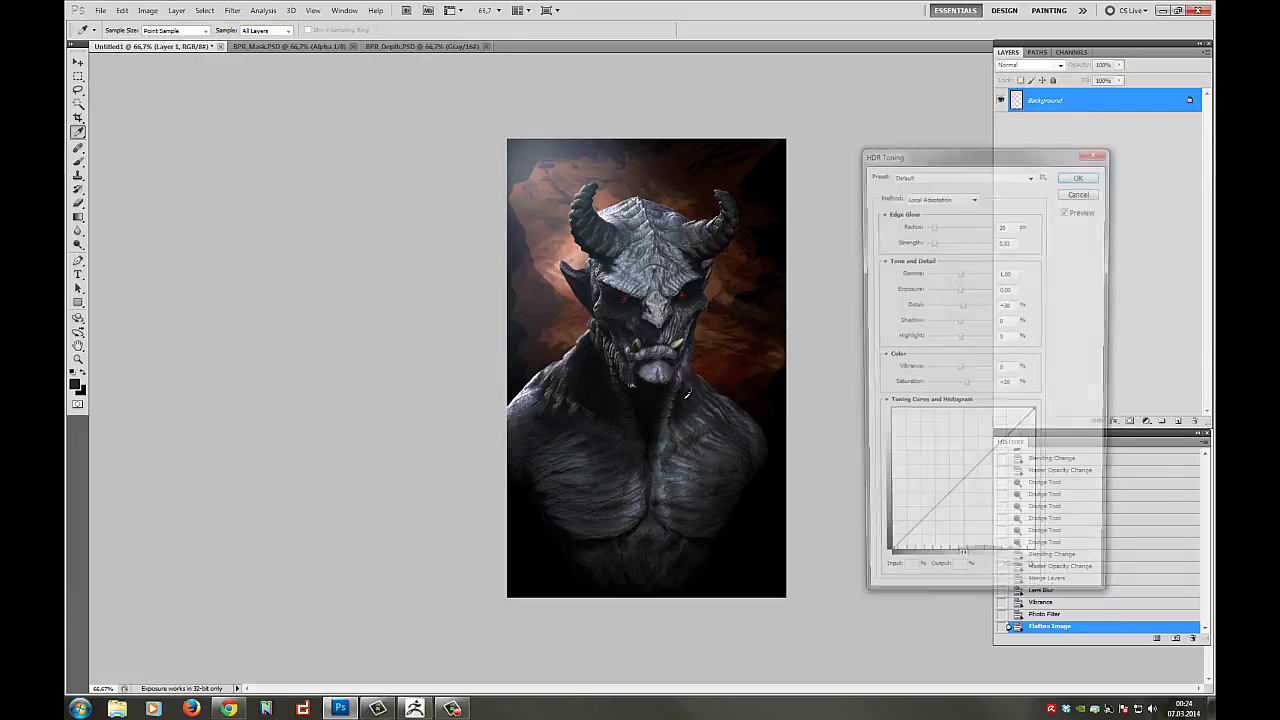
- Try HDR Toning with a darkened toning curve, radius 113 px, gamma 2.33, exposure -0.68, detail +64%, shadow +26% and vibrance -24%
drag(956, 497, 970, 555)
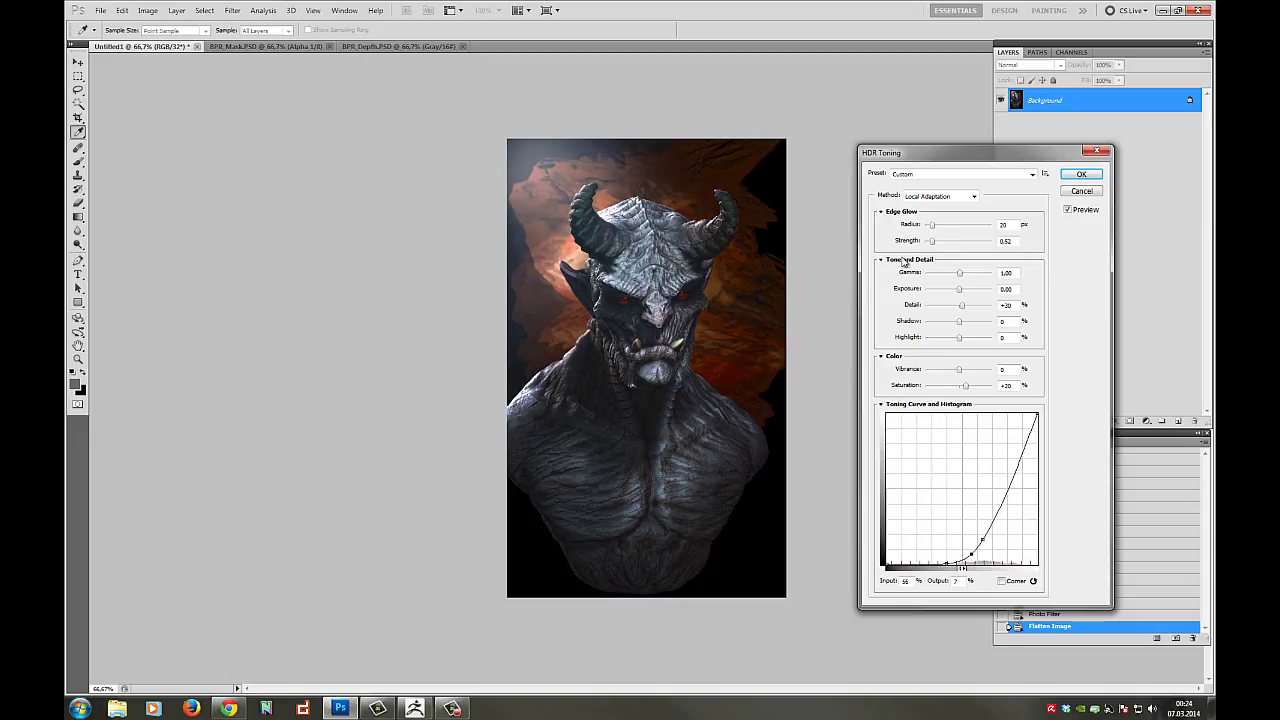
drag(932, 226, 953, 227)
drag(961, 275, 951, 342)
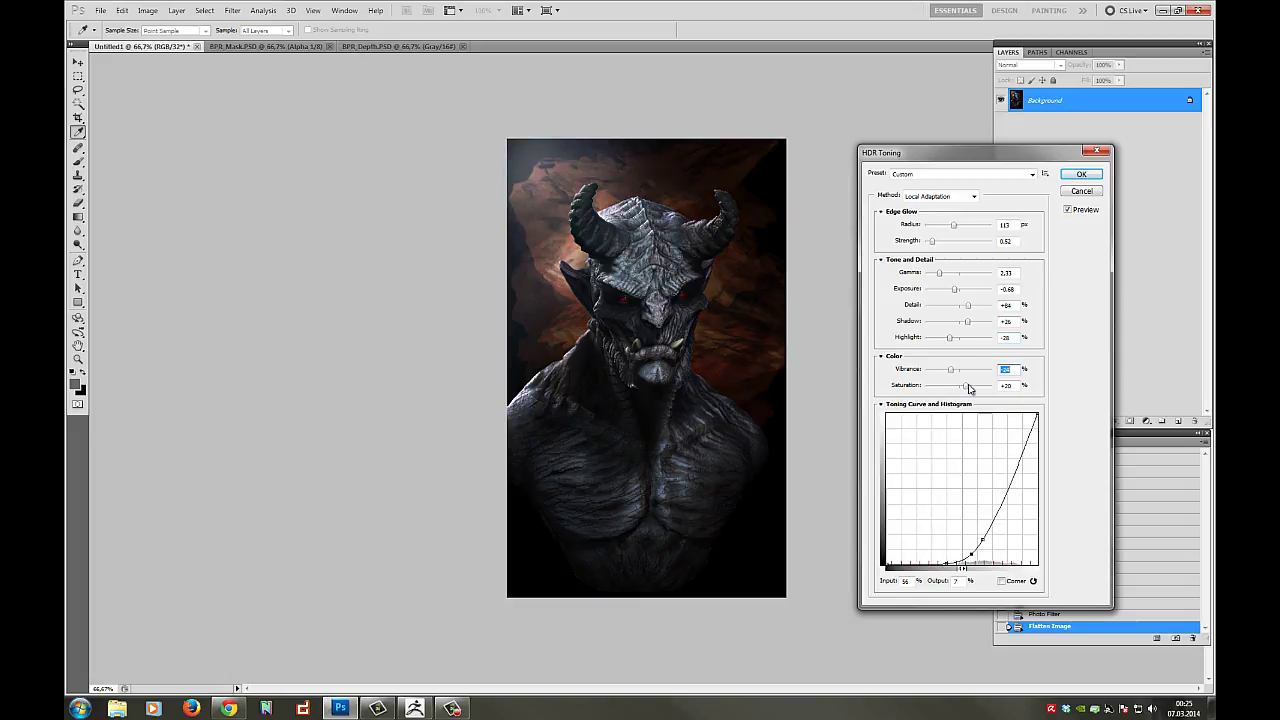
- Try a straight toning curve with radius 13 px, strength 0.79, gamma 1.00, exposure -2.00, detail +122% and highlight -51%
drag(931, 241, 936, 245)
drag(949, 562, 937, 386)
drag(941, 274, 972, 309)
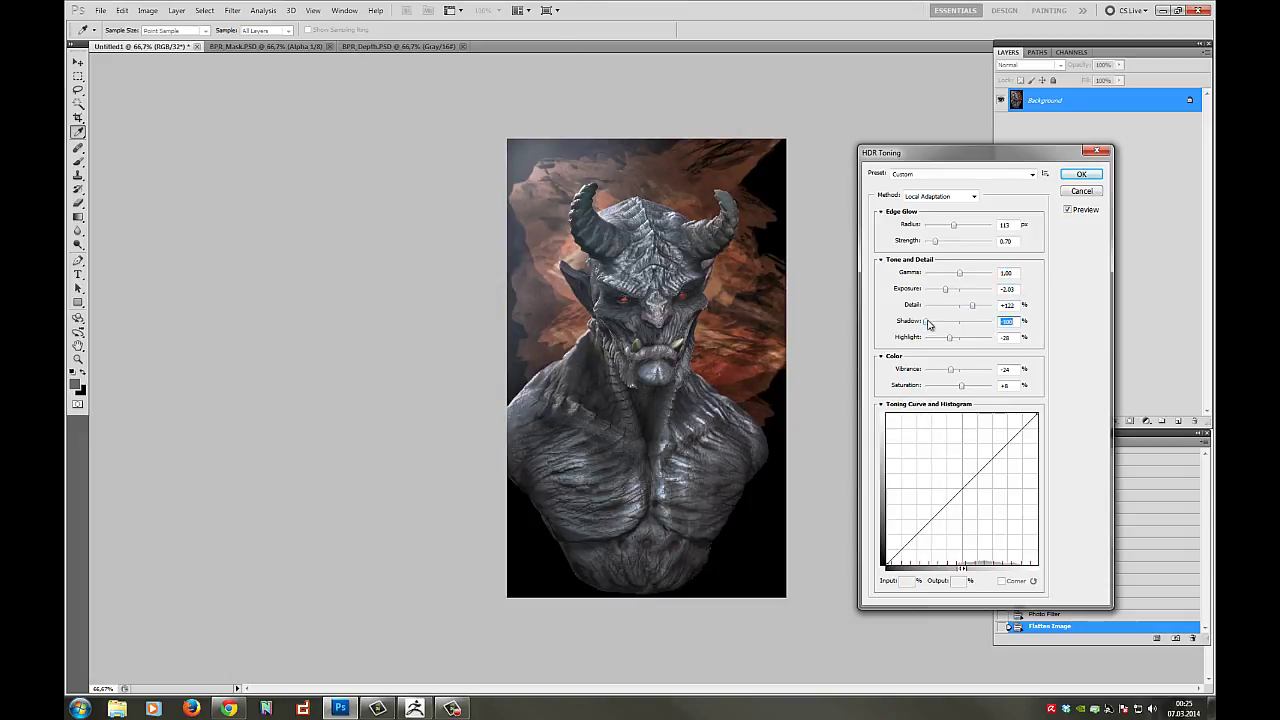
drag(967, 342, 940, 339)
drag(953, 225, 928, 231)
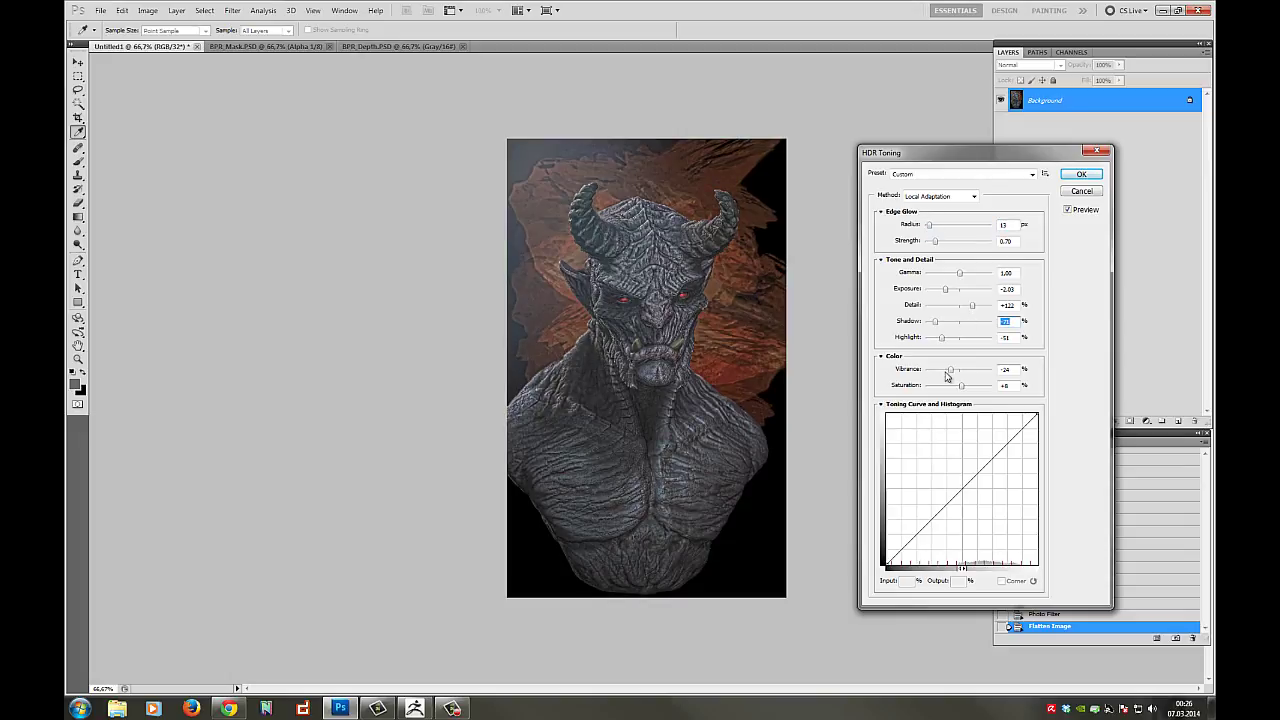
- Try moving the toning curve's black point to input 56%, with strength 0.31, gamma 3.47, exposure +0.05, shadow -23% and vibrance -17%
drag(888, 564, 973, 558)
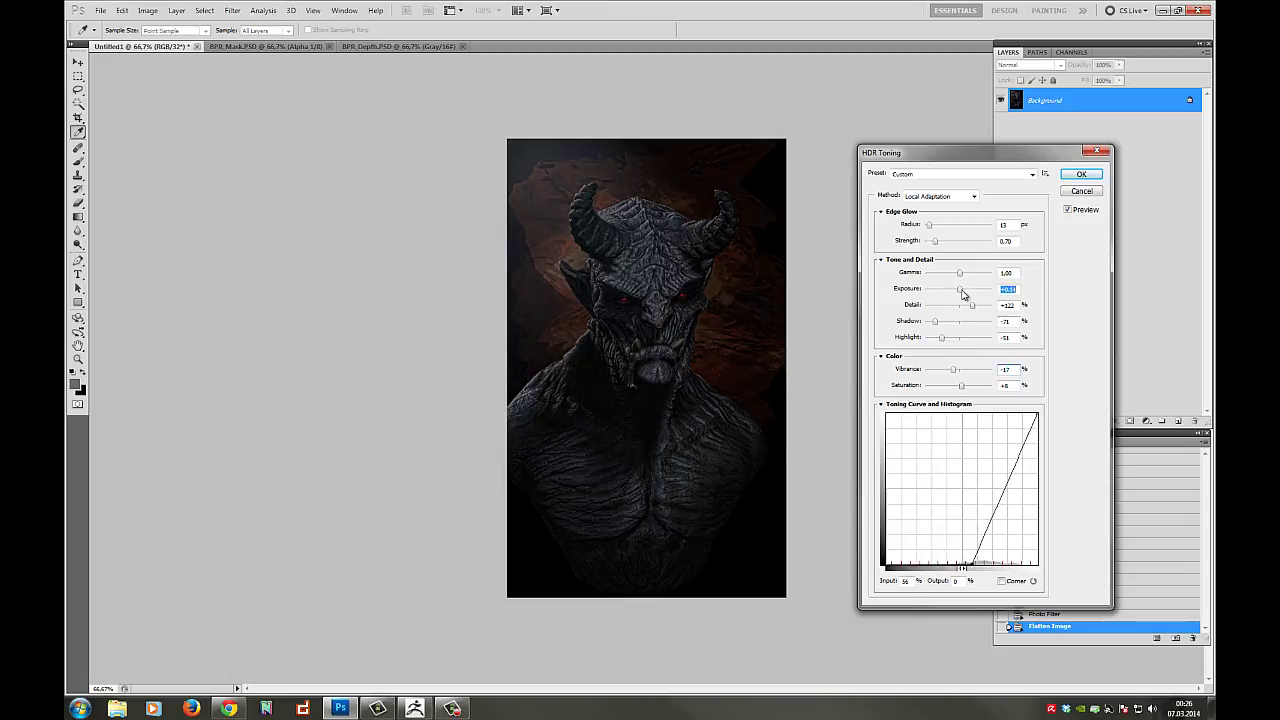
mouse_move(962, 291)
mouse_down()
mouse_move(938, 278)
mouse_move(960, 292)
mouse_up()
drag(936, 243, 930, 243)
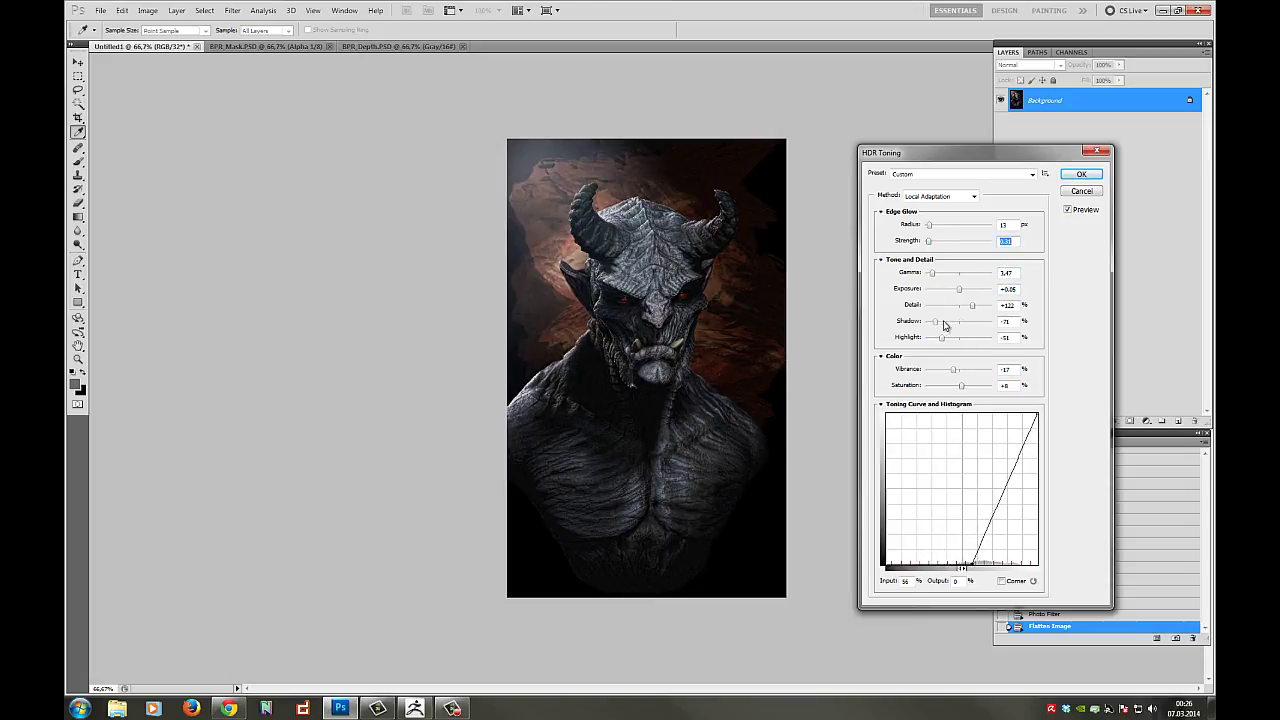
mouse_move(945, 339)
mouse_down()
mouse_move(963, 340)
mouse_move(952, 341)
mouse_up()
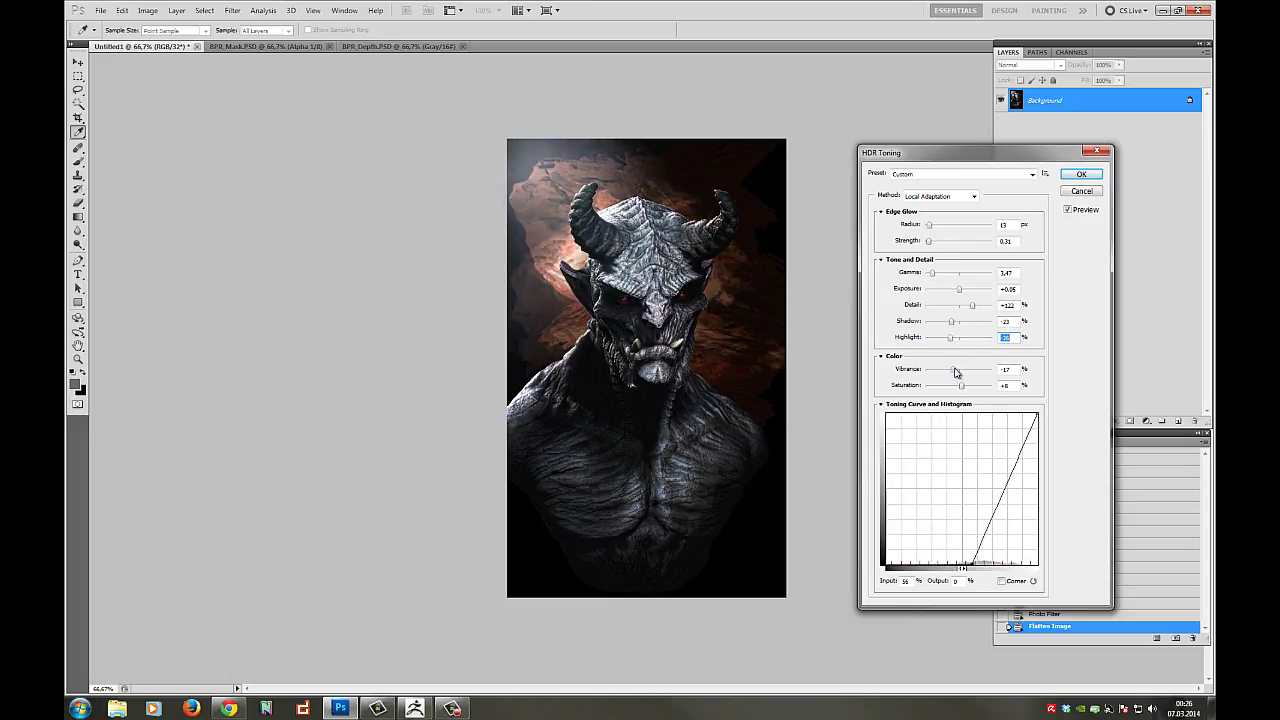
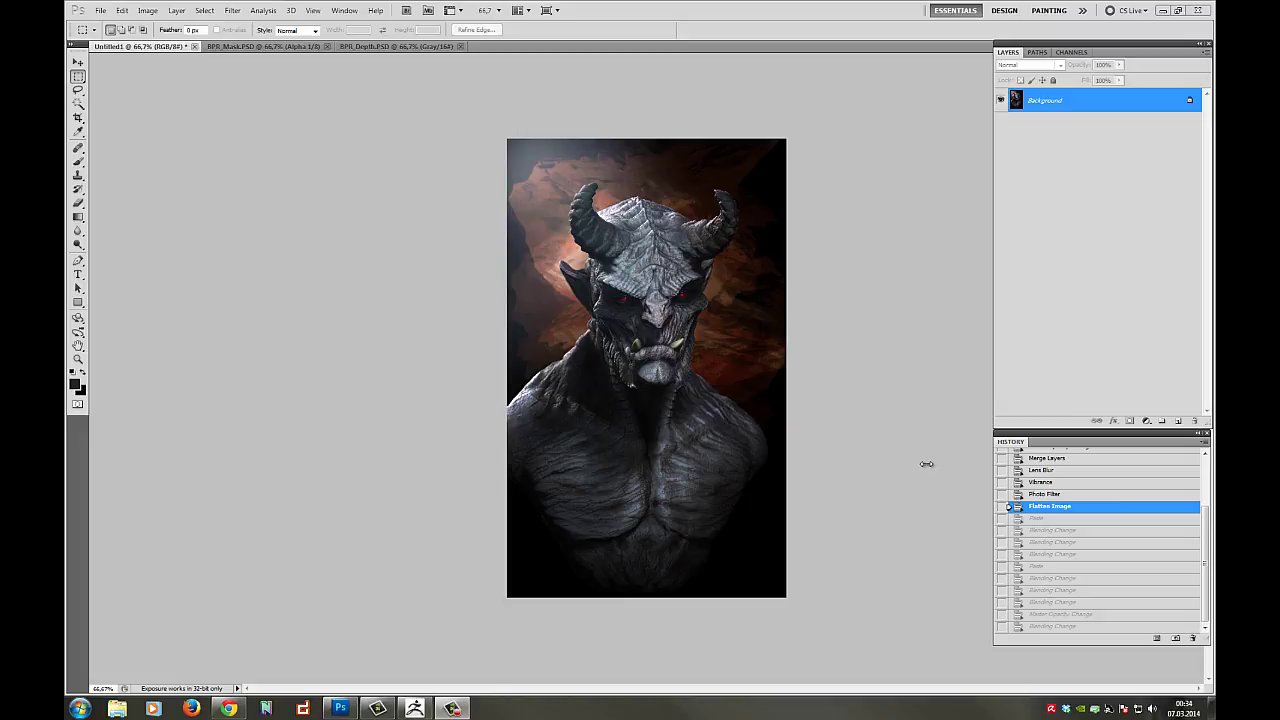
- Try the saved Shadows/Highlights preset Untitled.shh on the flattened image
click(147, 10)
mouse_move(165, 40)
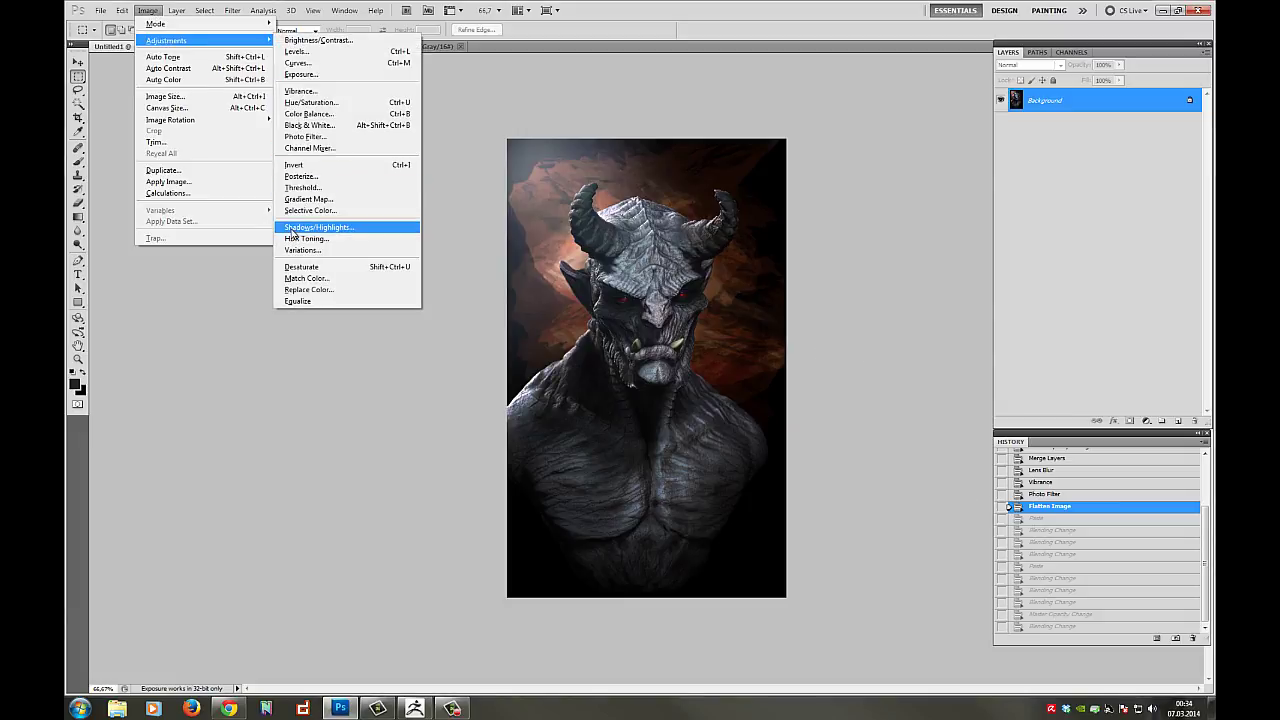
click(310, 227)
click(1035, 232)
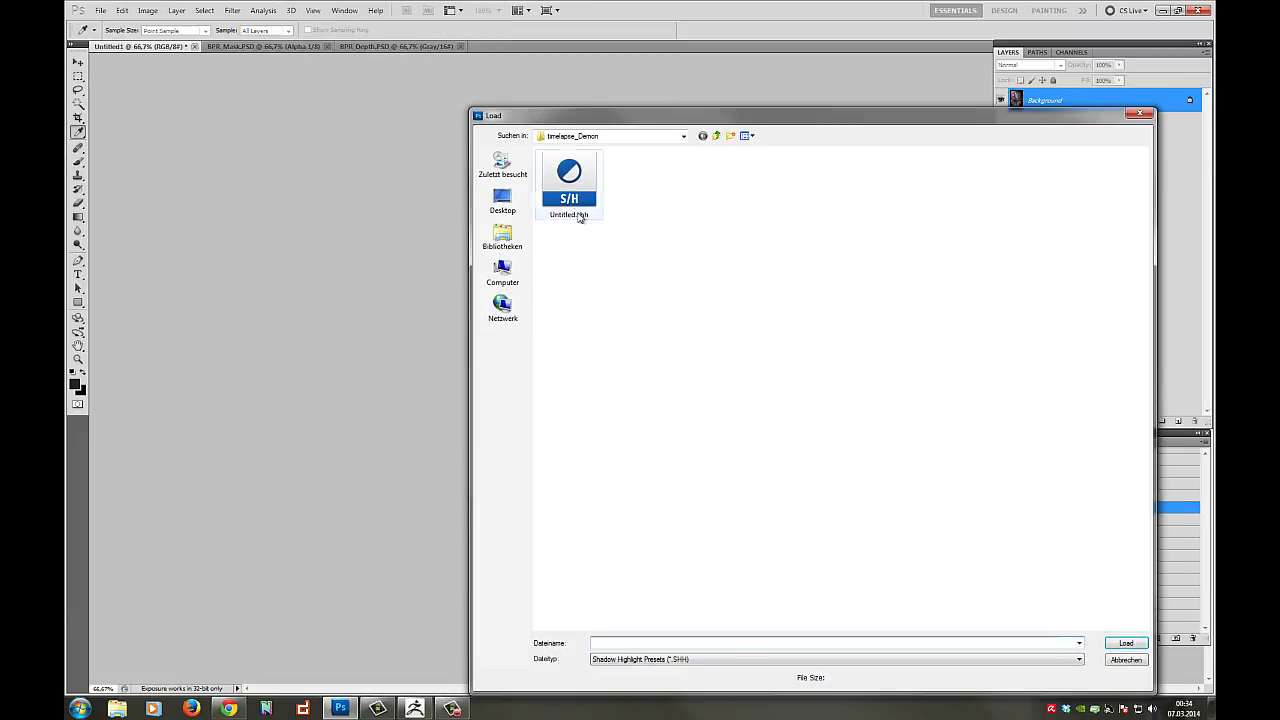
double_click(578, 212)
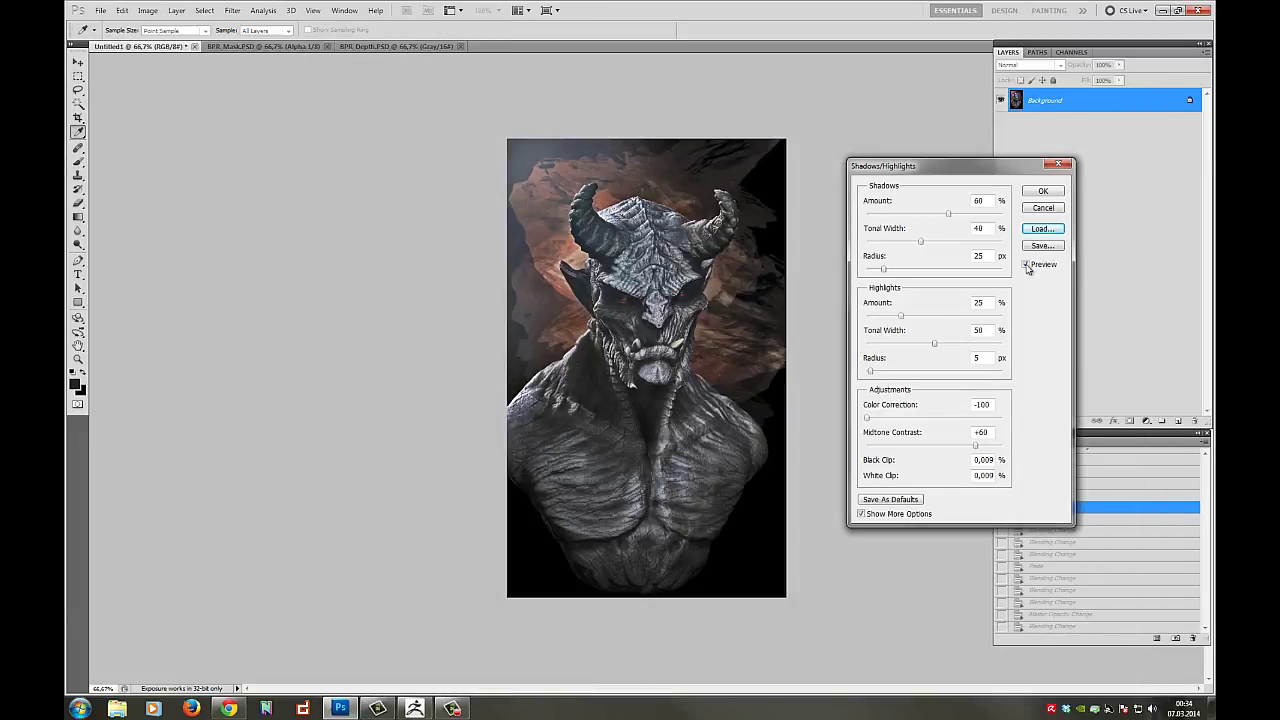
click(1050, 208)
- Start HDR Toning with radius 31 px, gamma 0.77, exposure -1.13, detail +154%, shadow +32%, highlight +100%, vibrance +6% and saturation -6%
click(144, 14)
mouse_move(188, 42)
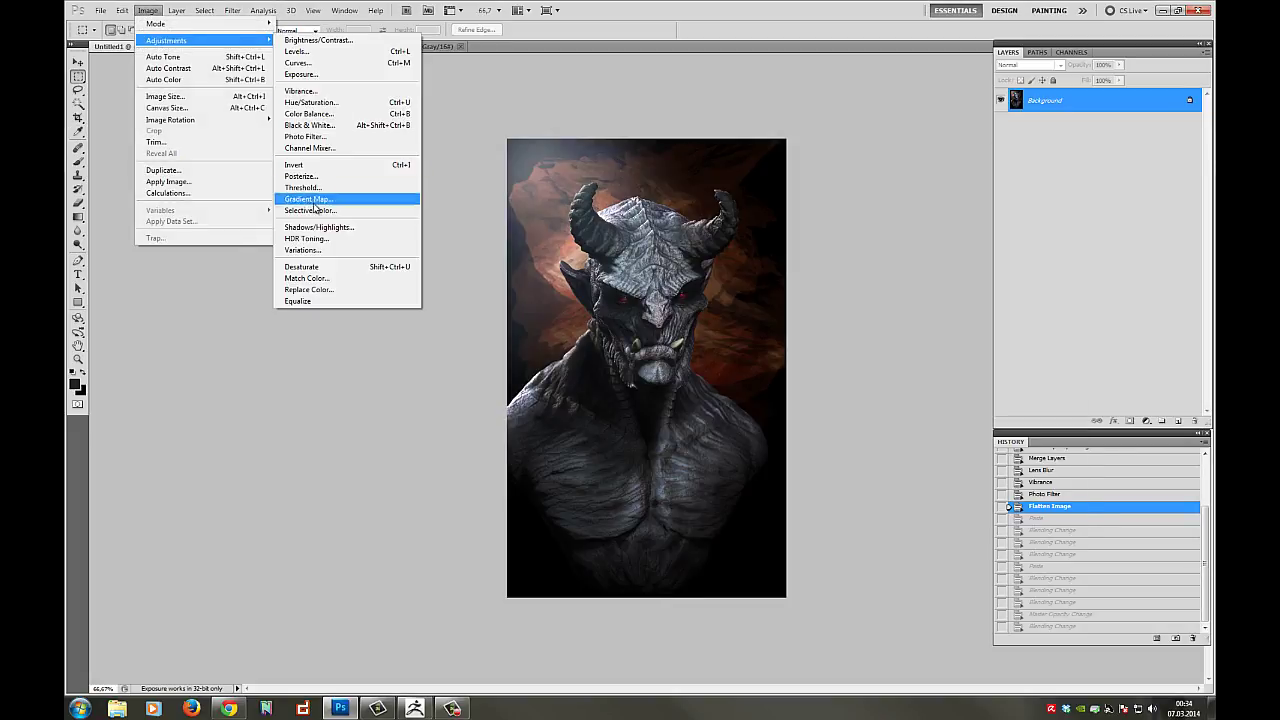
click(312, 239)
mouse_move(960, 290)
mouse_down()
mouse_move(941, 275)
mouse_move(966, 276)
mouse_up()
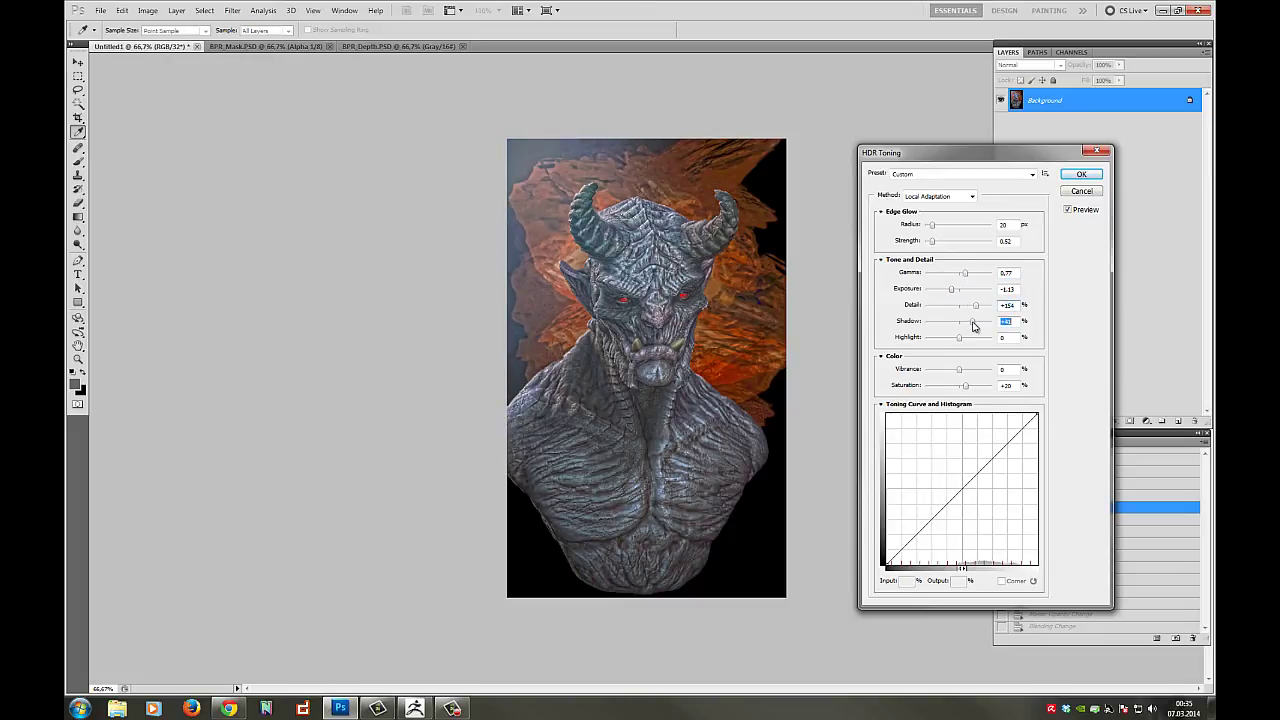
mouse_move(933, 227)
mouse_down()
mouse_move(995, 232)
mouse_move(932, 230)
mouse_move(945, 243)
mouse_move(932, 245)
mouse_up()
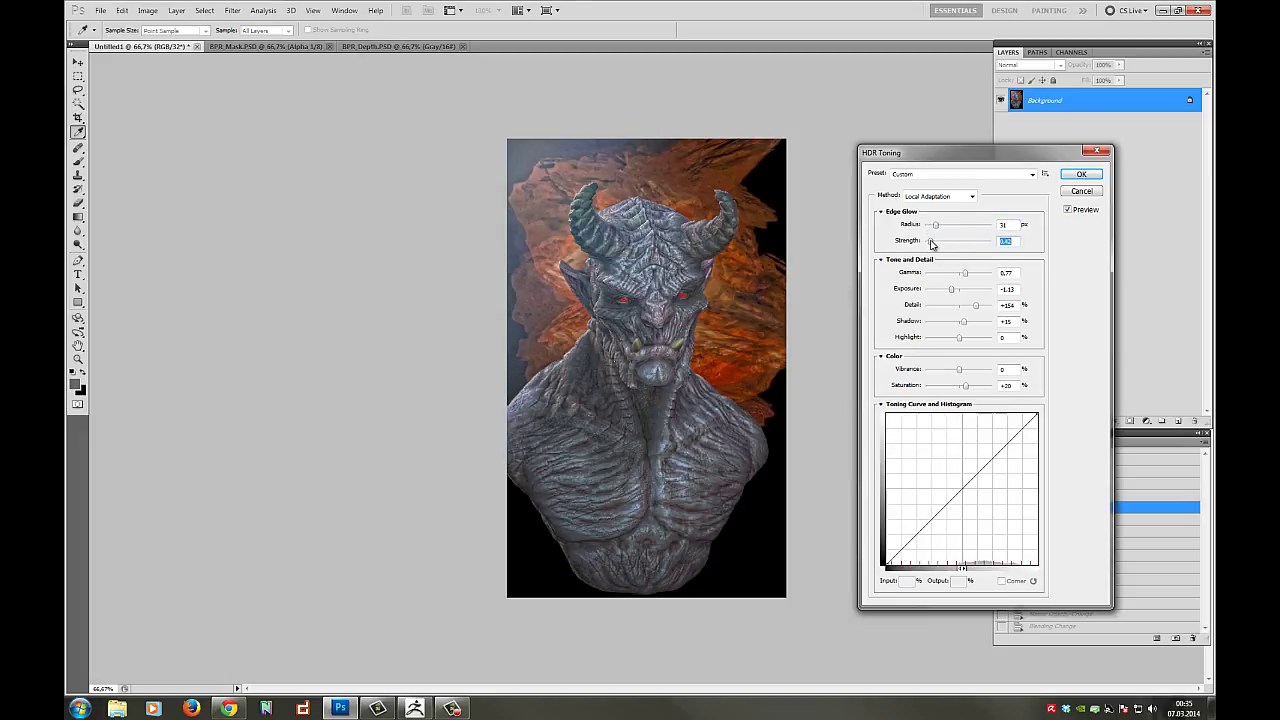
drag(963, 341, 962, 372)
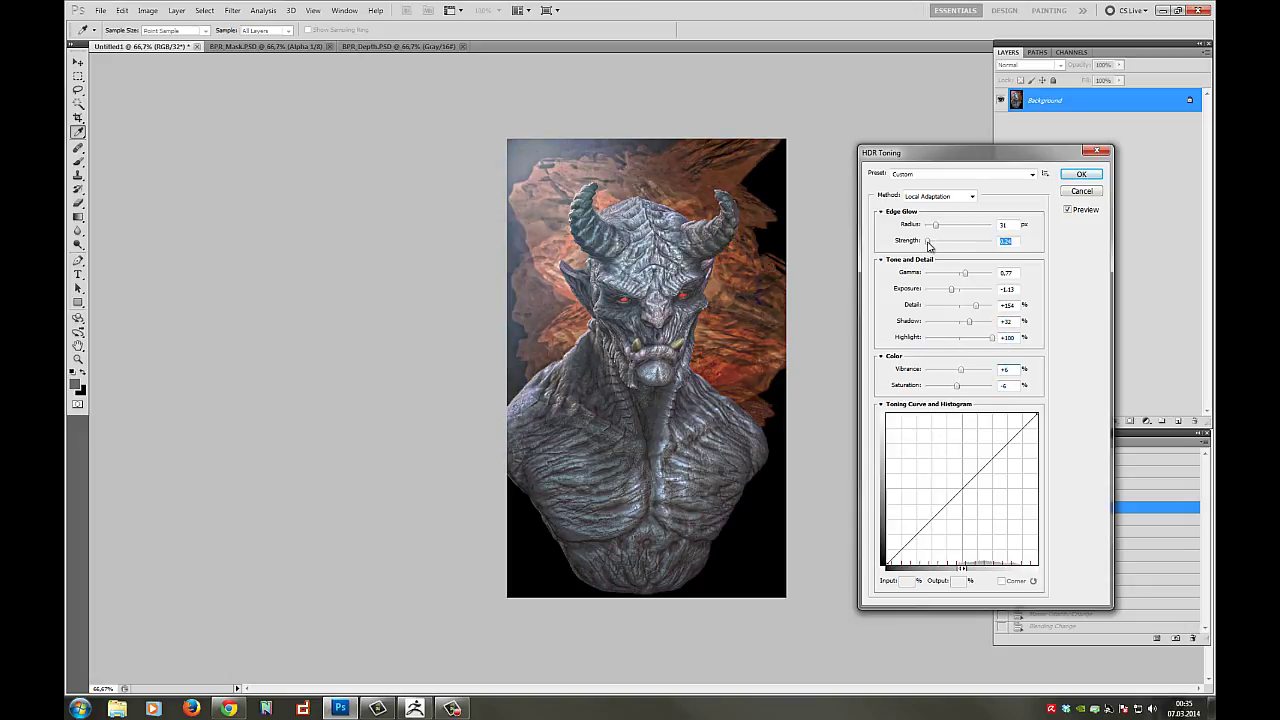
- Steepen the toning curve with a midpoint at input 67%, output 51%, and set strength 0.45, detail +149%, shadow +44% and highlight +32%
drag(929, 246, 932, 246)
drag(887, 565, 963, 566)
drag(989, 491, 986, 487)
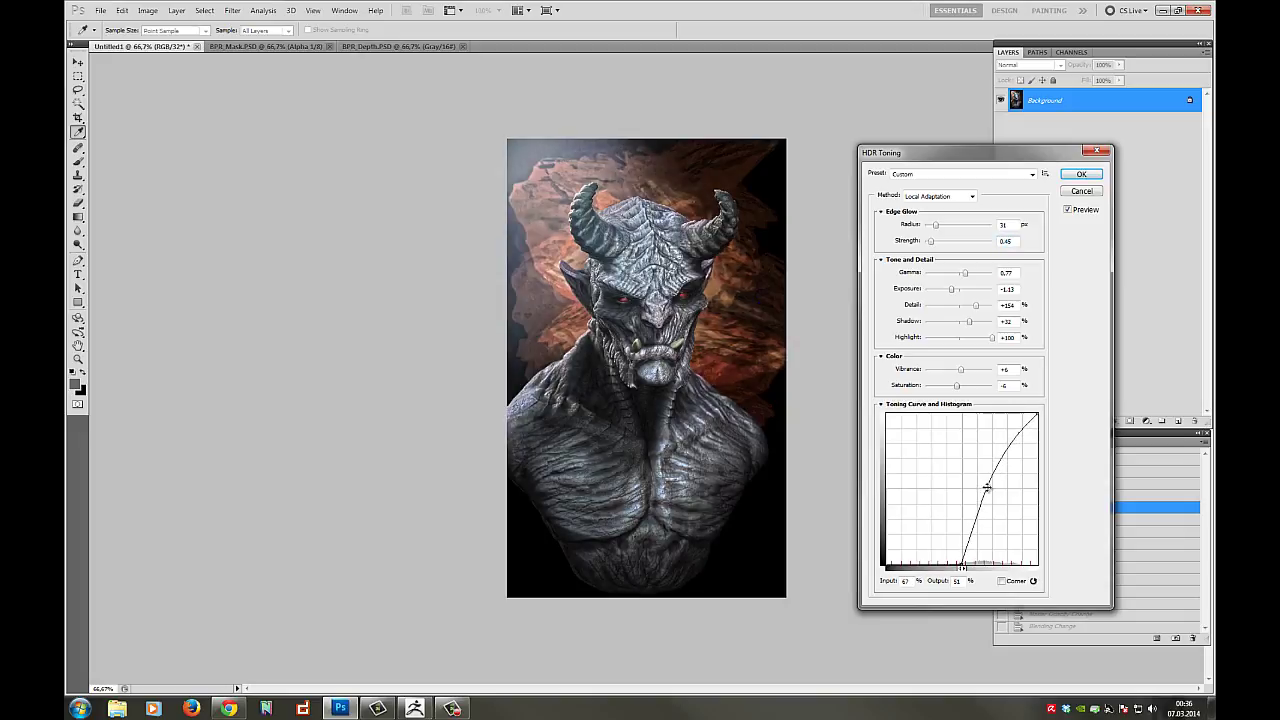
drag(962, 564, 966, 564)
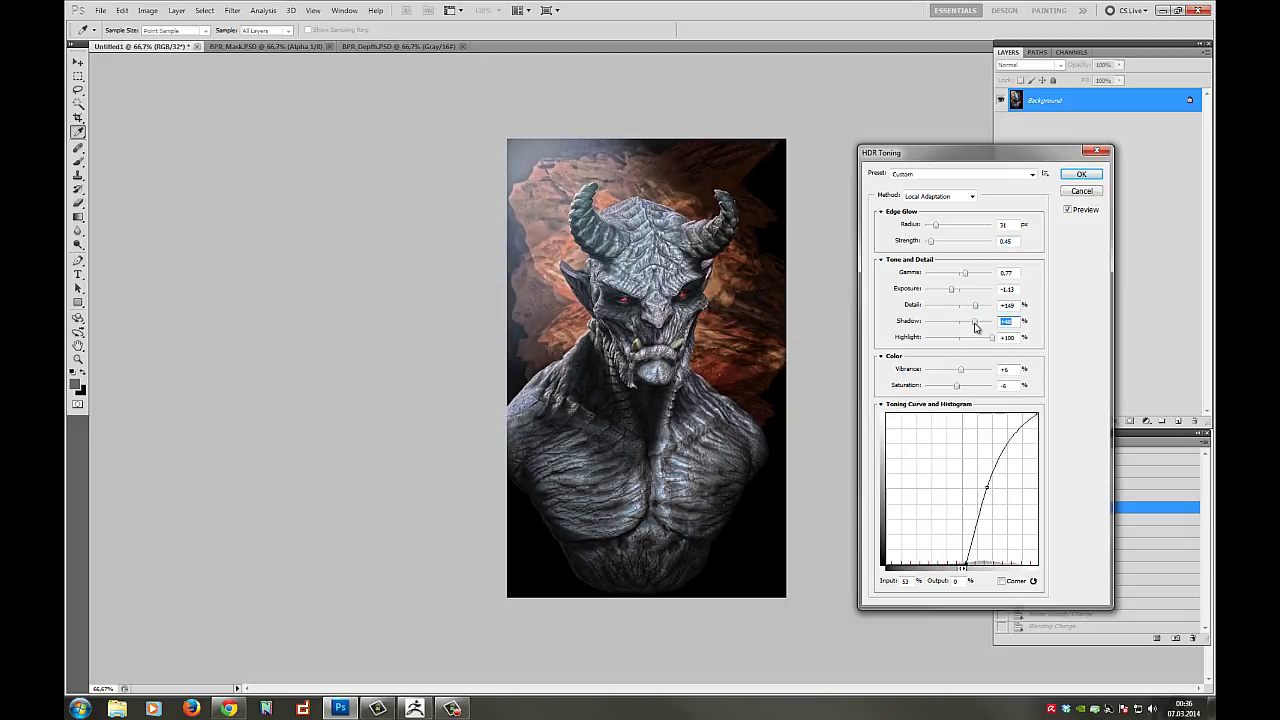
mouse_move(932, 245)
mouse_down()
mouse_move(936, 229)
mouse_move(931, 245)
mouse_up()
drag(984, 341, 970, 341)
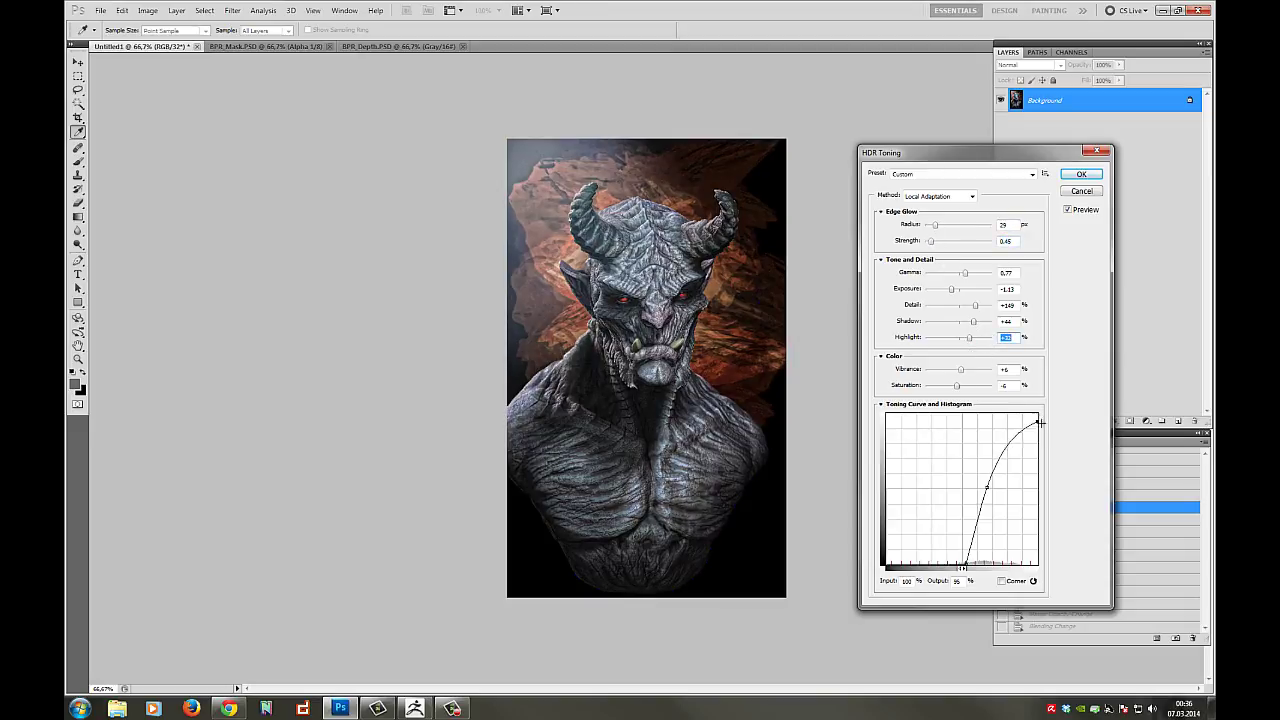
- Apply HDR Toning with strength 0.52, the curve's white output at 94%, a raised black point and a highlight point at input 90%, output 82%
drag(1040, 424, 1043, 428)
drag(931, 241, 933, 243)
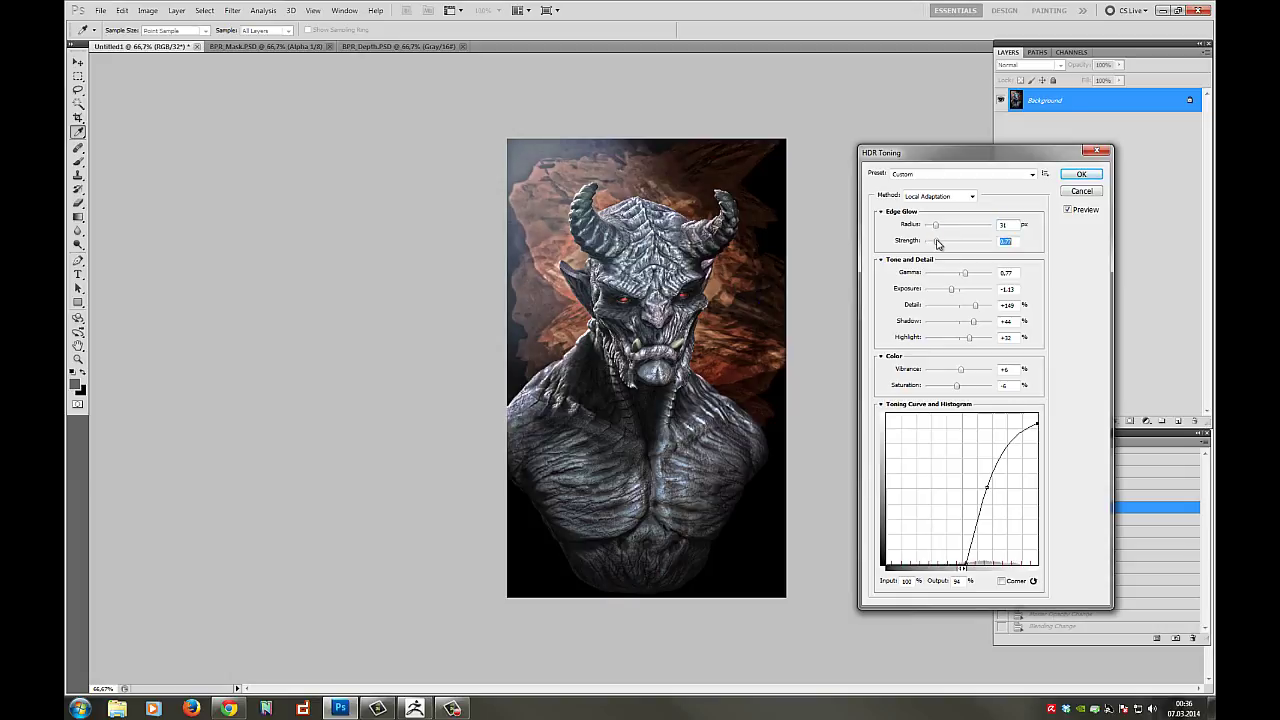
drag(960, 562, 977, 562)
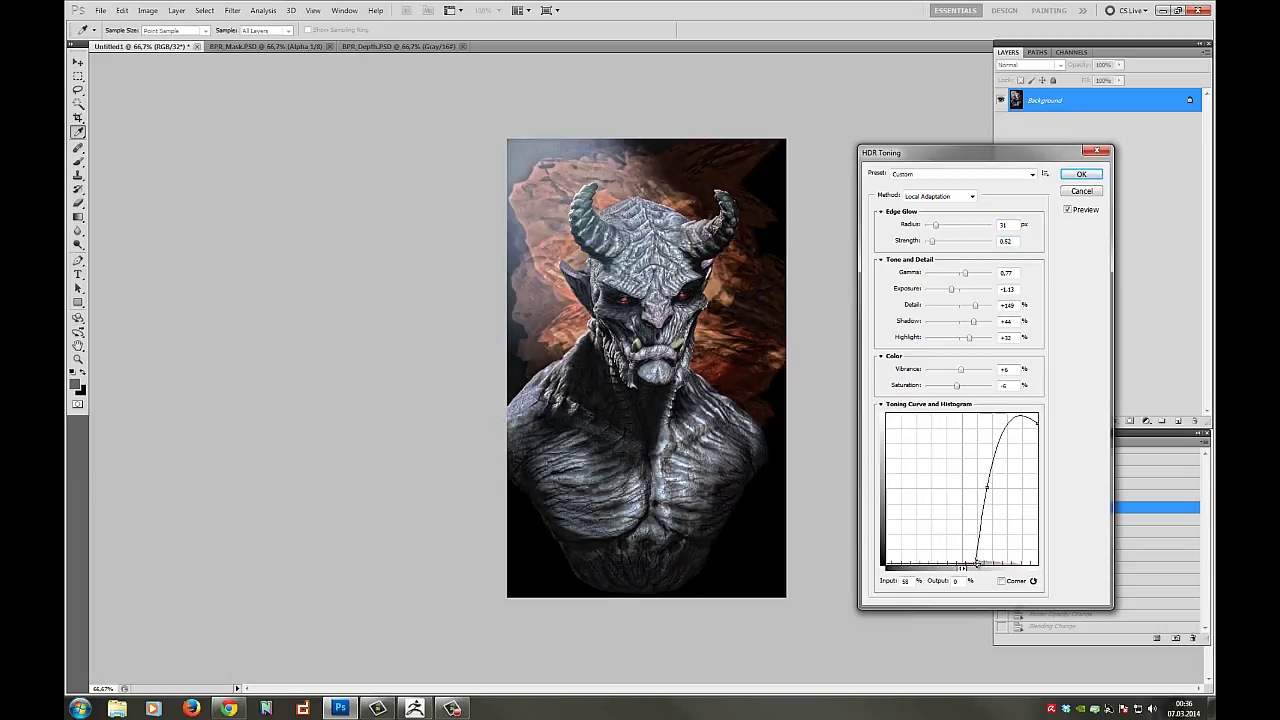
drag(1013, 418, 1022, 440)
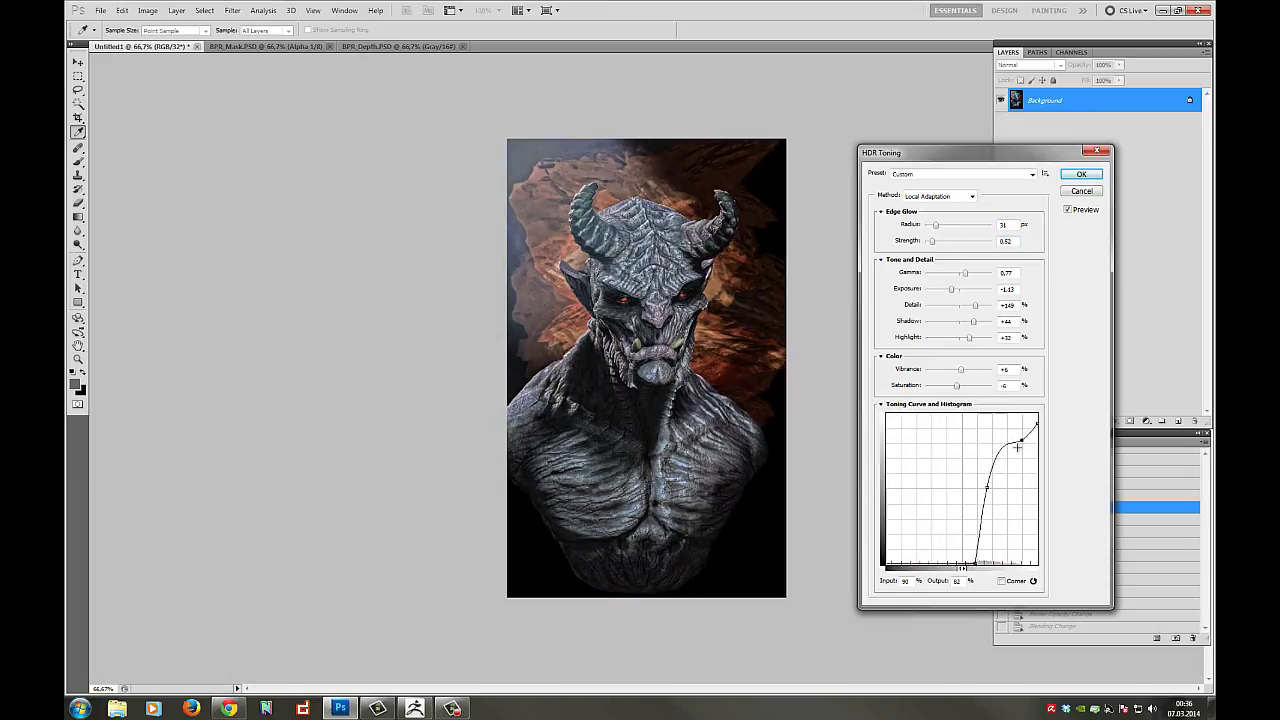
drag(977, 562, 981, 564)
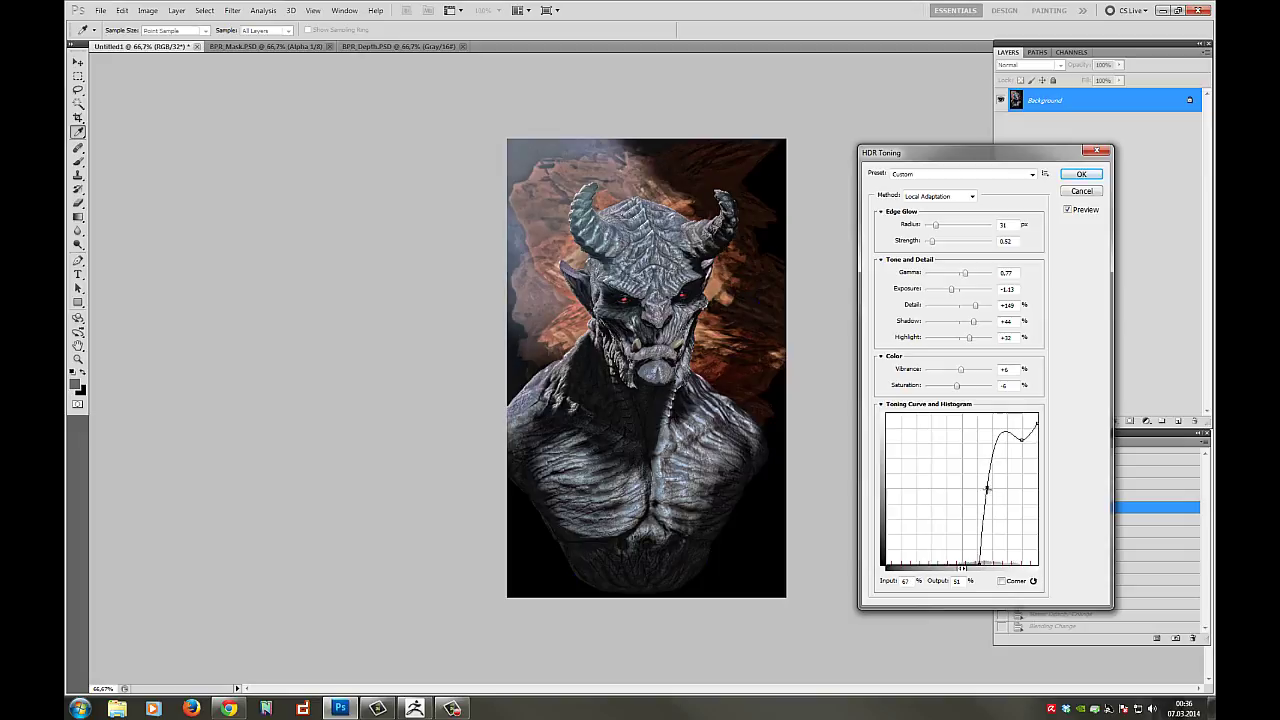
drag(986, 488, 994, 496)
click(1078, 175)
- Copy the whole HDR-toned image and paste it as a new layer over the Flatten Image history state
key(m)
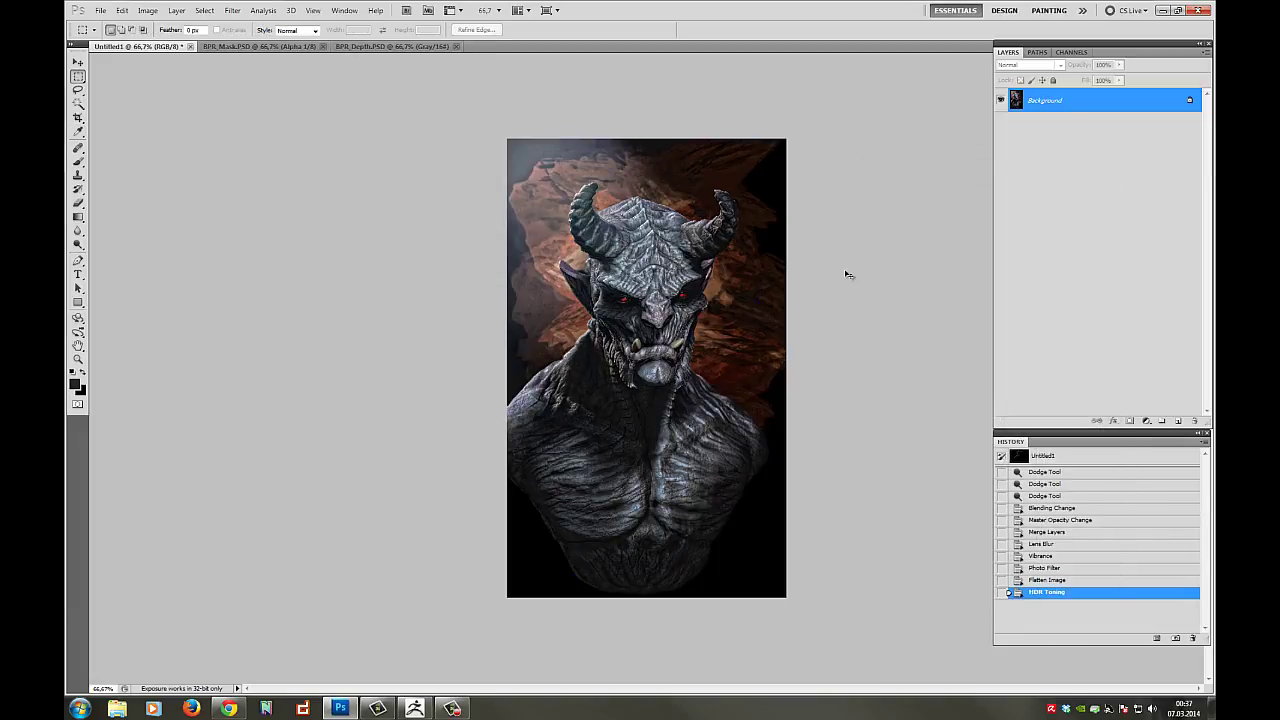
key(ctrl+a)
key(ctrl+c)
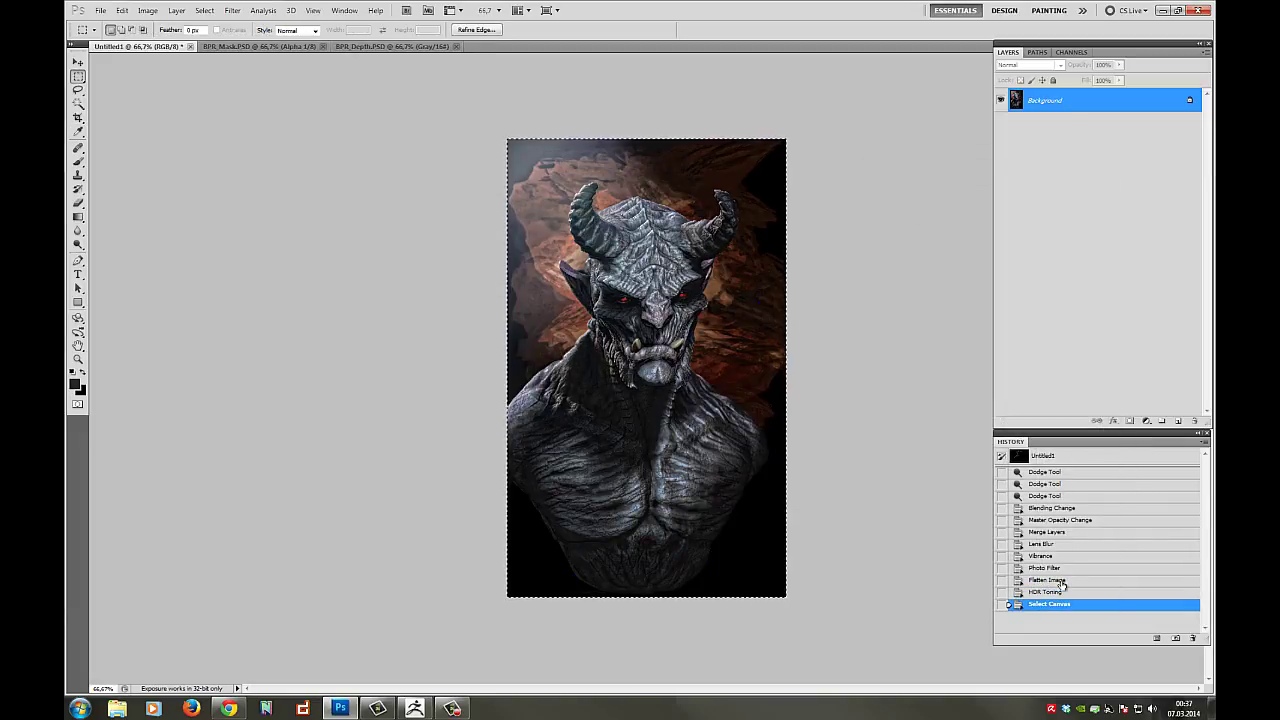
click(1050, 580)
key(ctrl+v)
- Set the pasted layer's blend mode to Lighten and compare the image with and without that layer
click(1030, 64)
click(1033, 162)
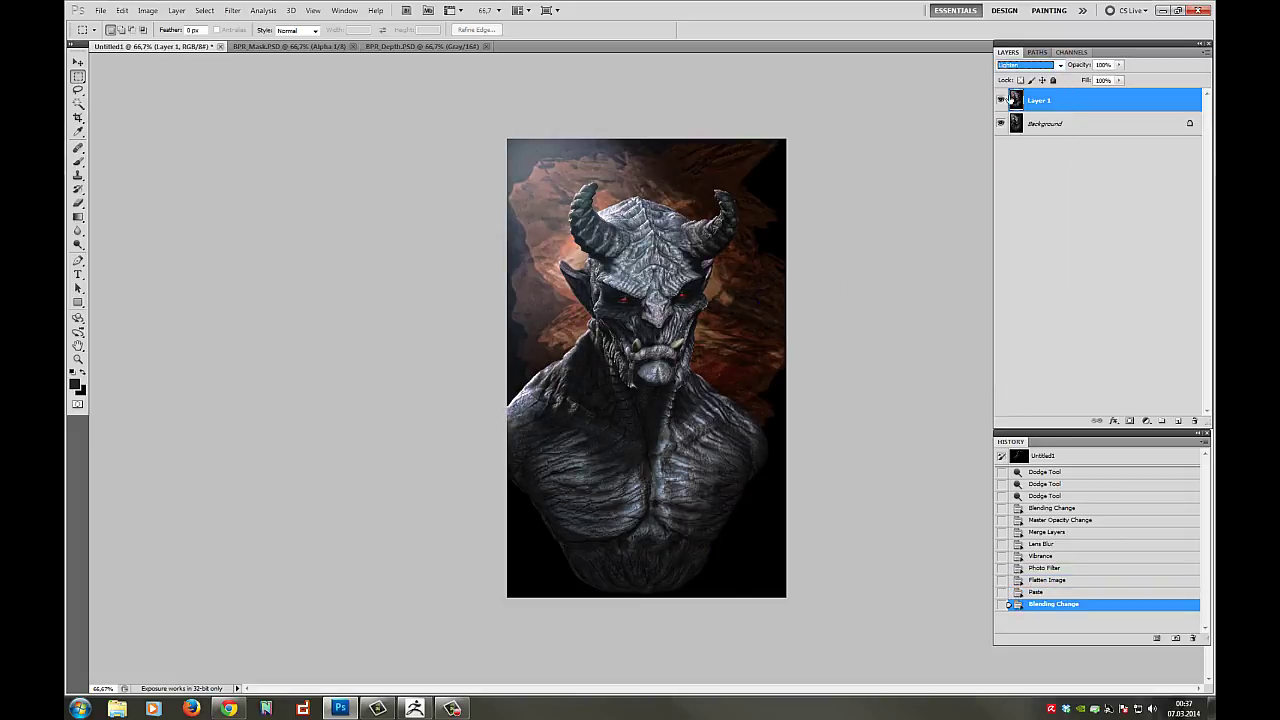
click(999, 102)
click(999, 102)
click(999, 102)
click(999, 102)
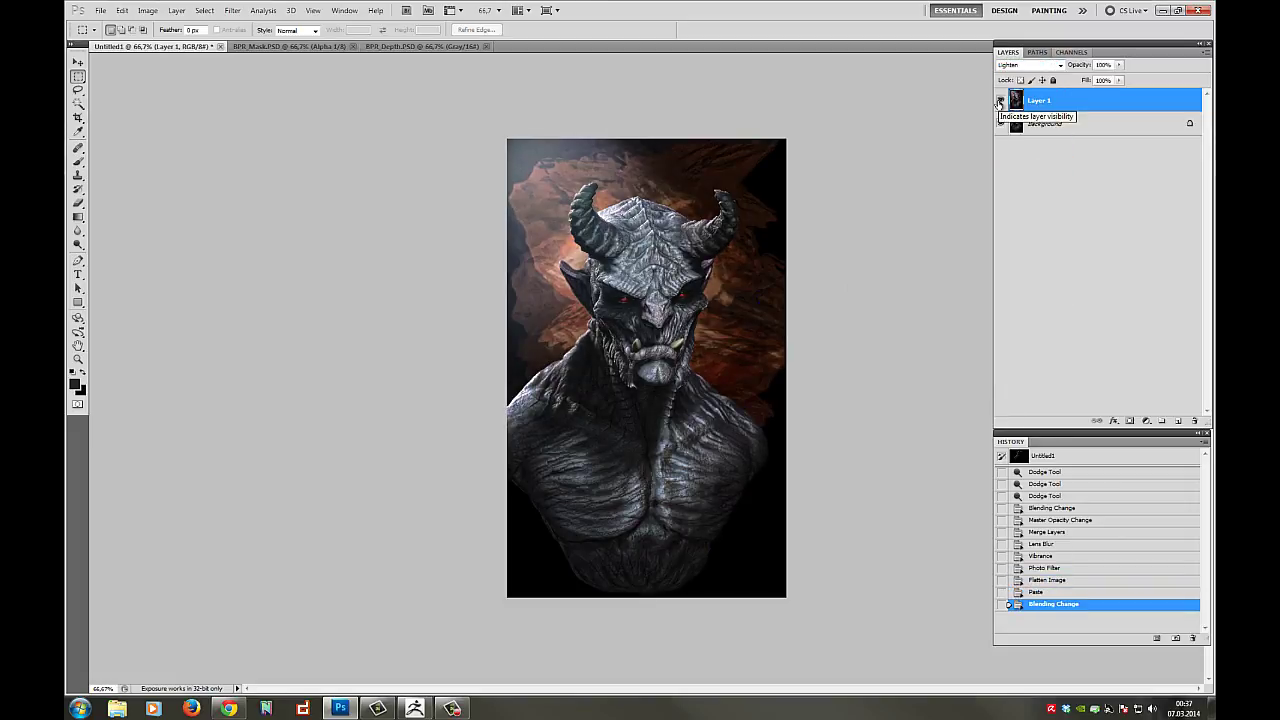
- Erase the Lighten layer along the lower edges of the bust with a soft 100 px eraser at 0% hardness
click(79, 206)
right_click(524, 285)
click(598, 308)
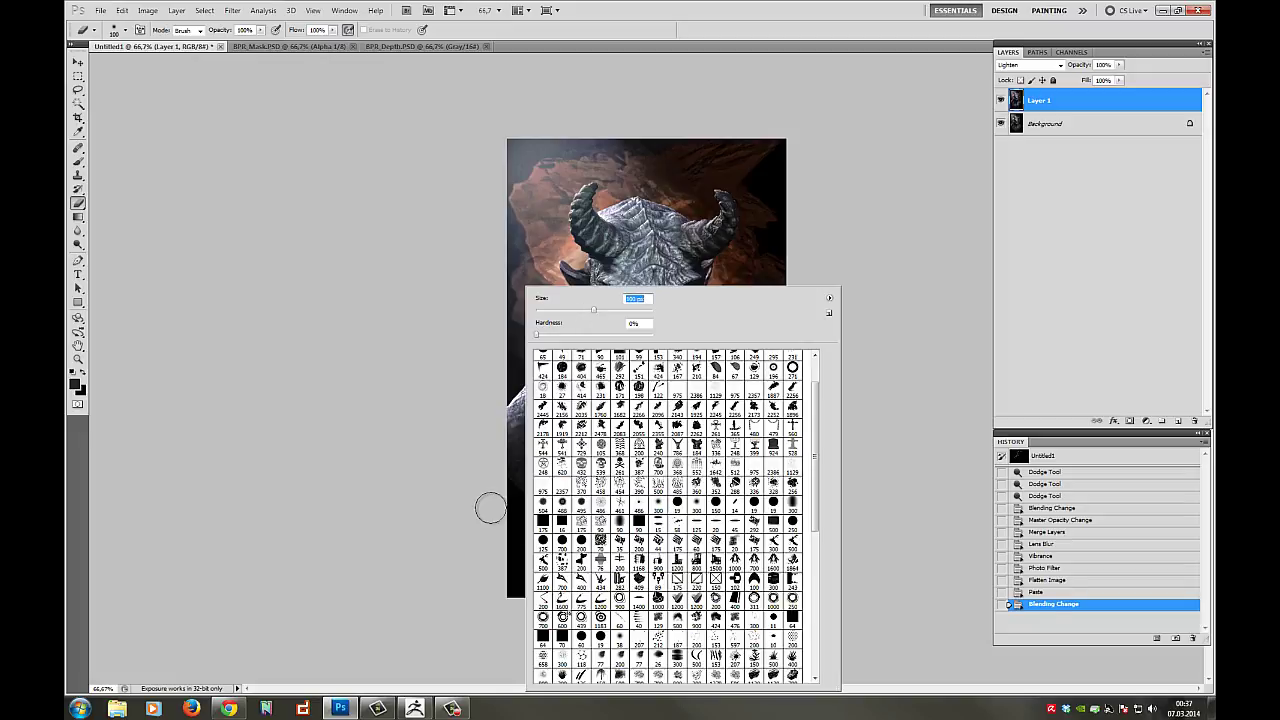
click(491, 507)
drag(508, 490, 585, 585)
drag(677, 580, 781, 452)
click(781, 452)
click(770, 469)
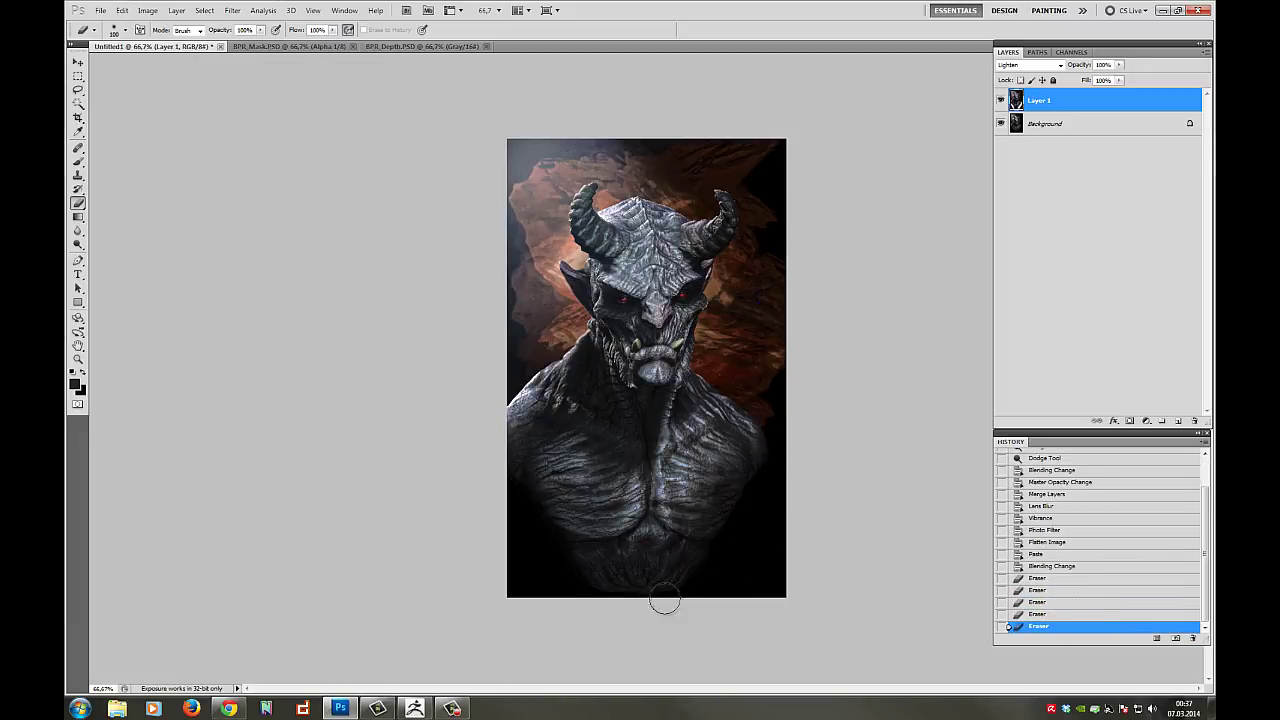
- Lower the Lighten layer's opacity to 64% and flatten the image
click(1119, 65)
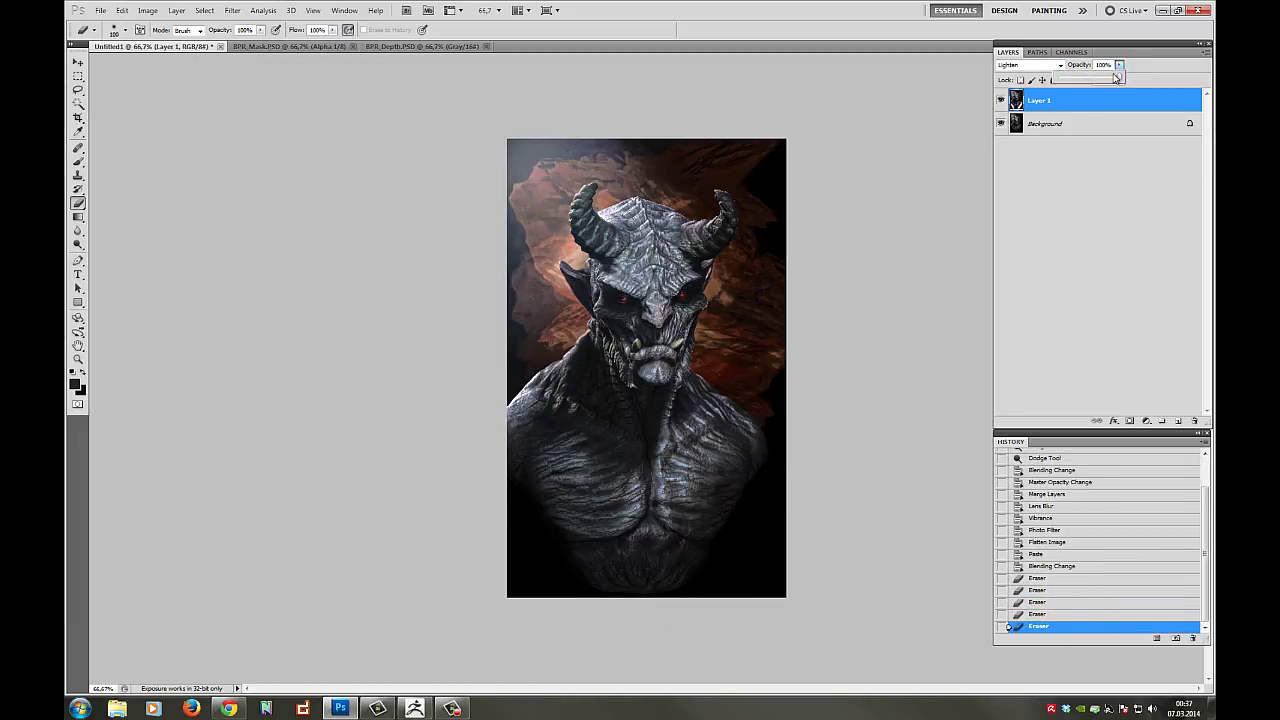
drag(1118, 79, 1097, 81)
click(176, 10)
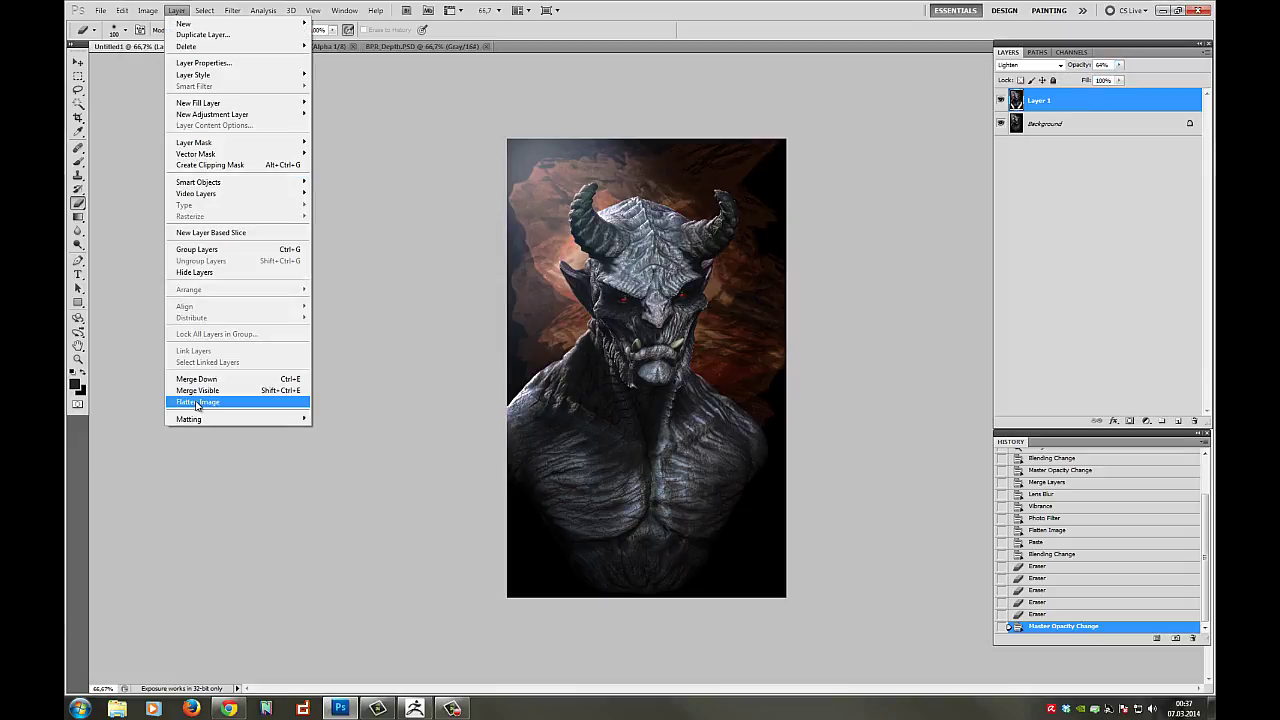
click(200, 401)
- Apply Replace Color to the dark chest tones with fuzziness 30, a shifted hue, saturation +63 and lightness +7
click(148, 10)
mouse_move(167, 42)
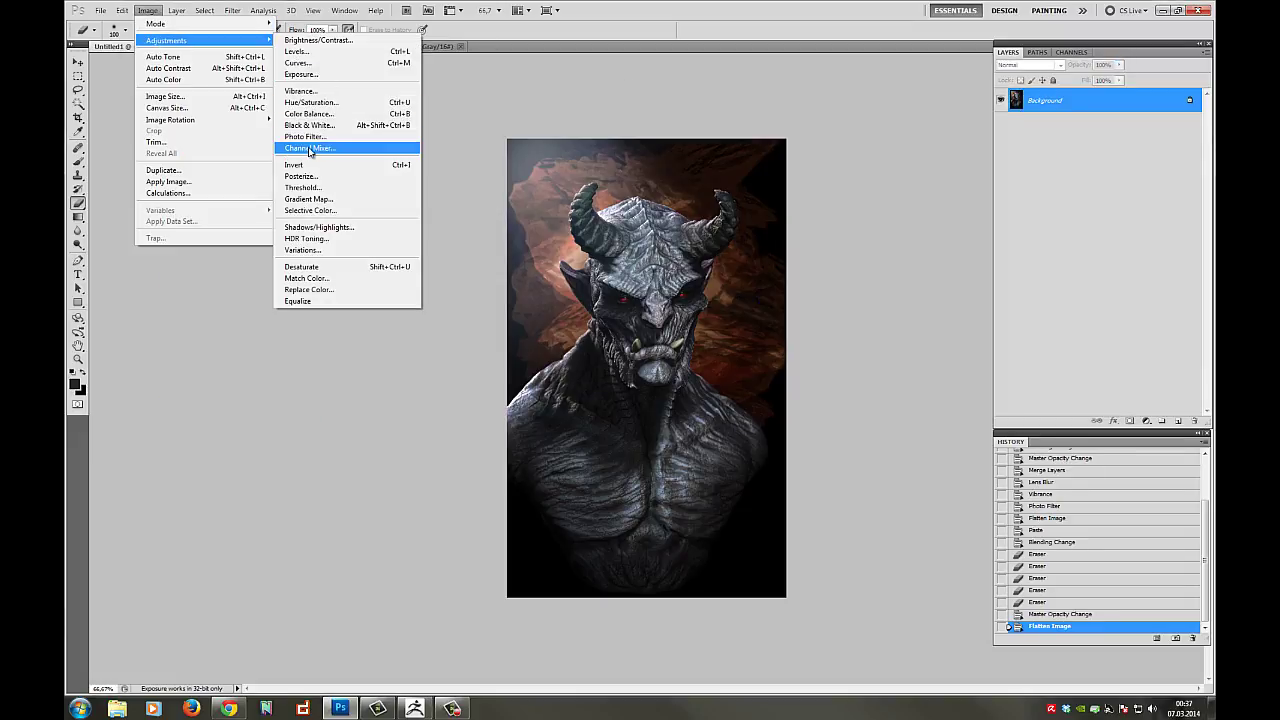
click(308, 289)
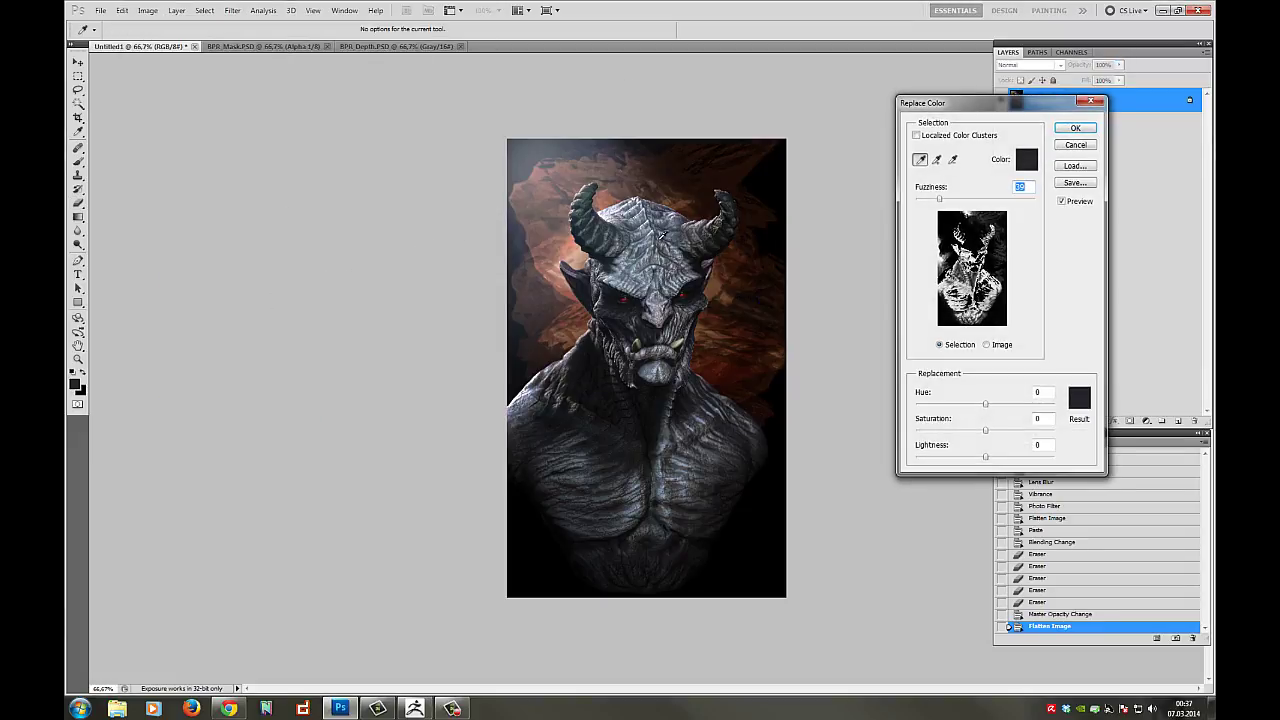
click(687, 411)
drag(938, 200, 932, 201)
drag(987, 405, 994, 406)
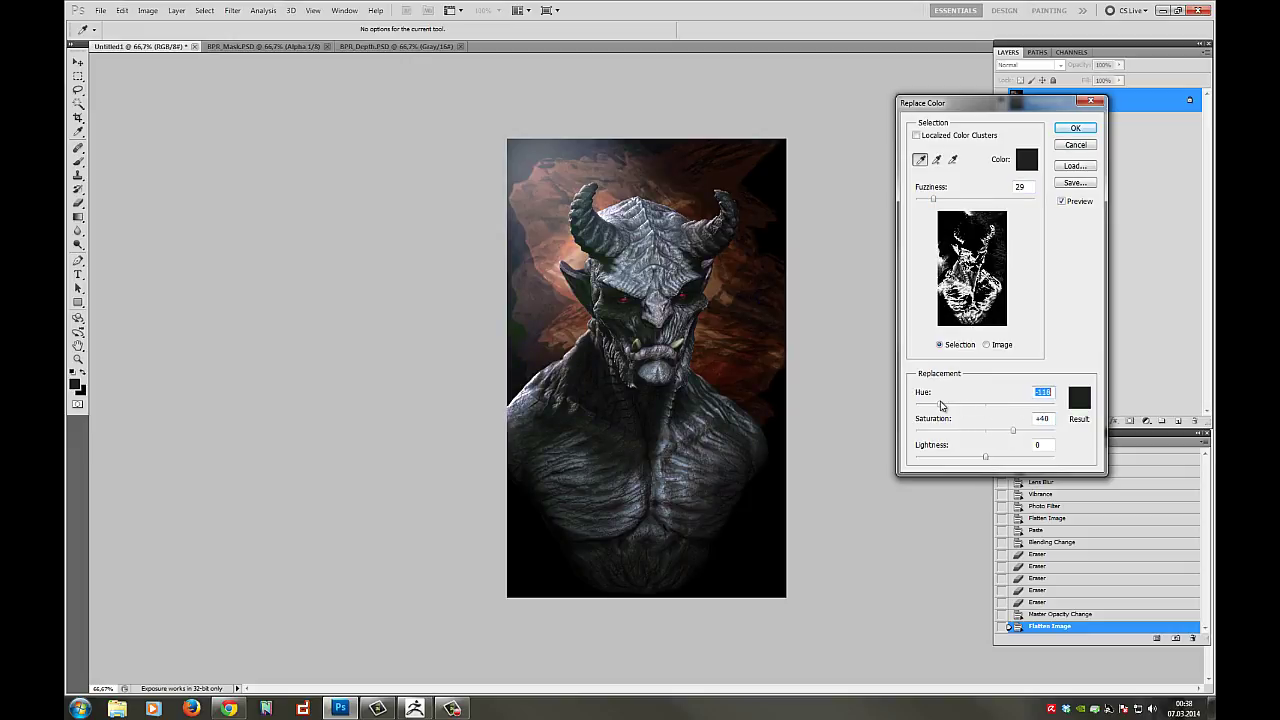
drag(992, 460, 1029, 435)
mouse_move(934, 200)
mouse_down()
mouse_move(946, 202)
mouse_move(934, 202)
mouse_up()
drag(999, 404, 968, 405)
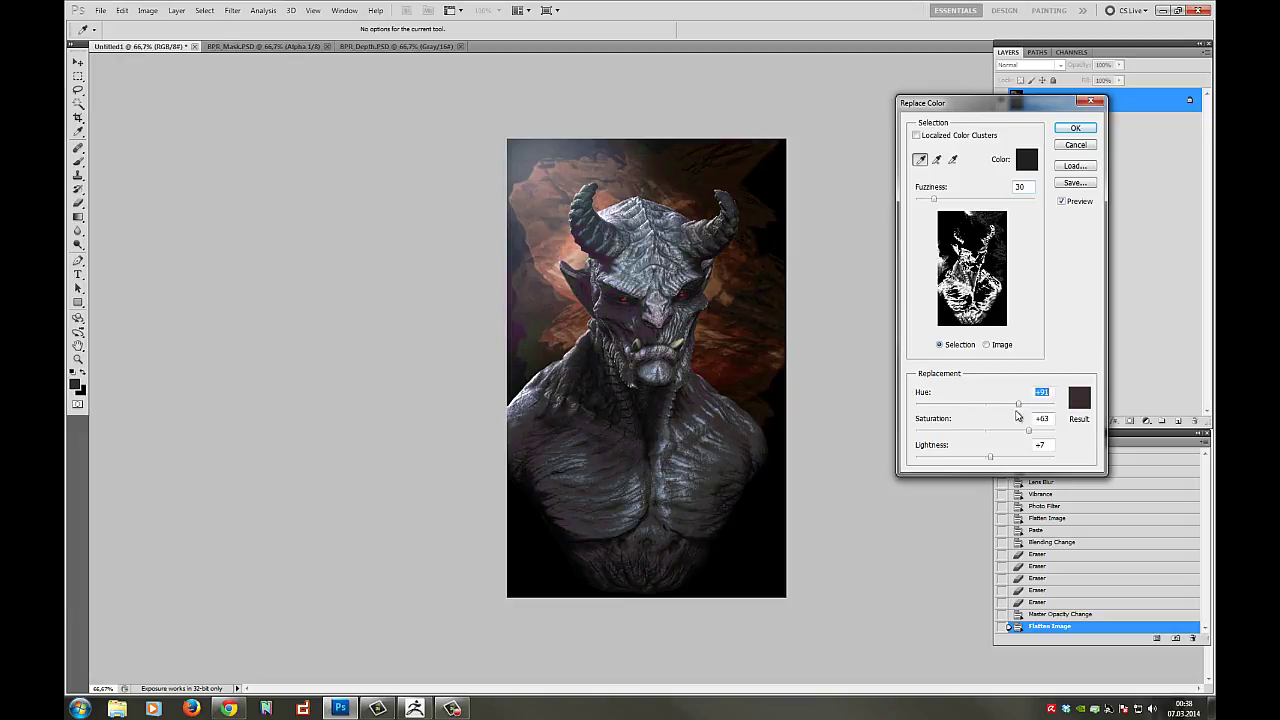
key(Return)
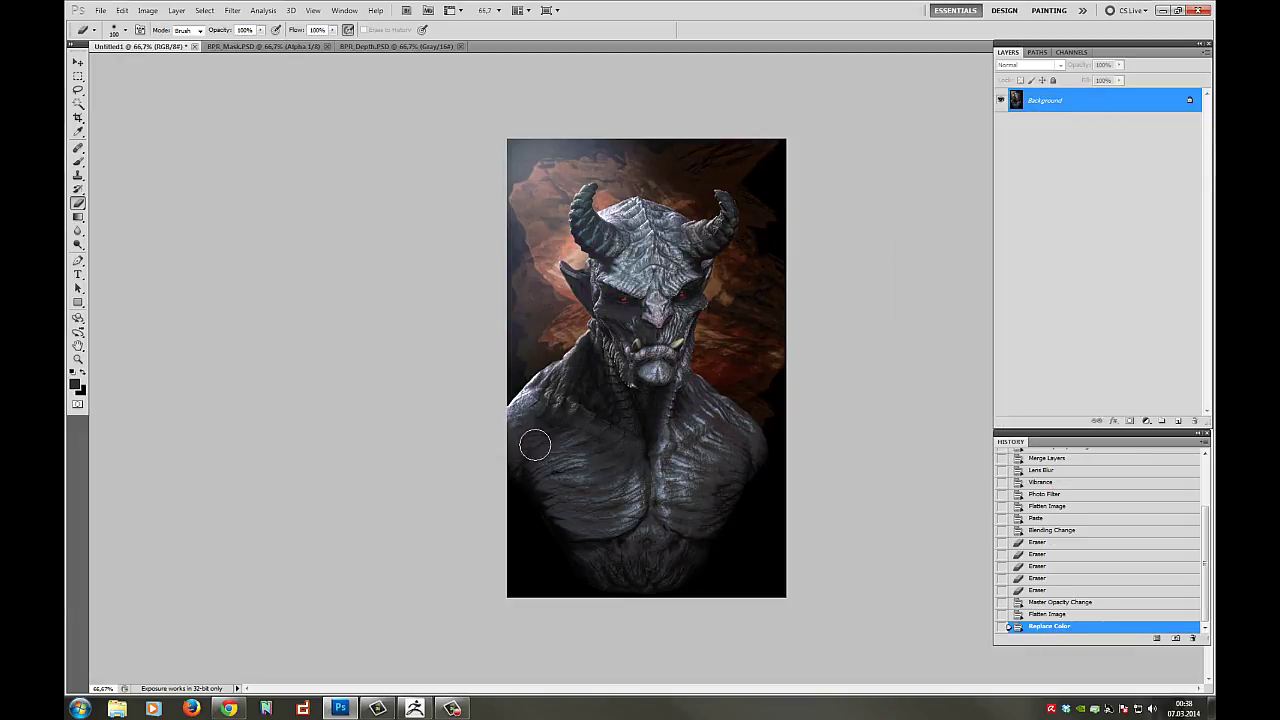
- Duplicate the Background layer under its default copy name
click(175, 10)
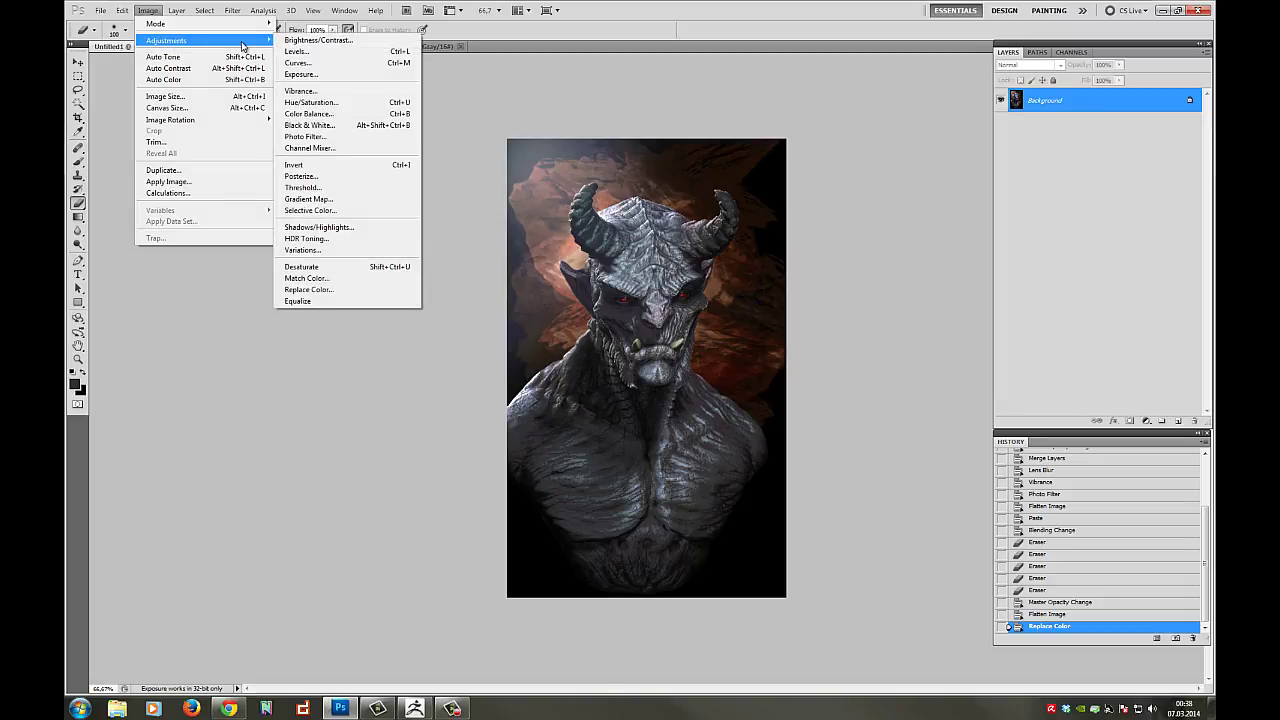
right_click(1063, 100)
click(1098, 124)
click(745, 218)
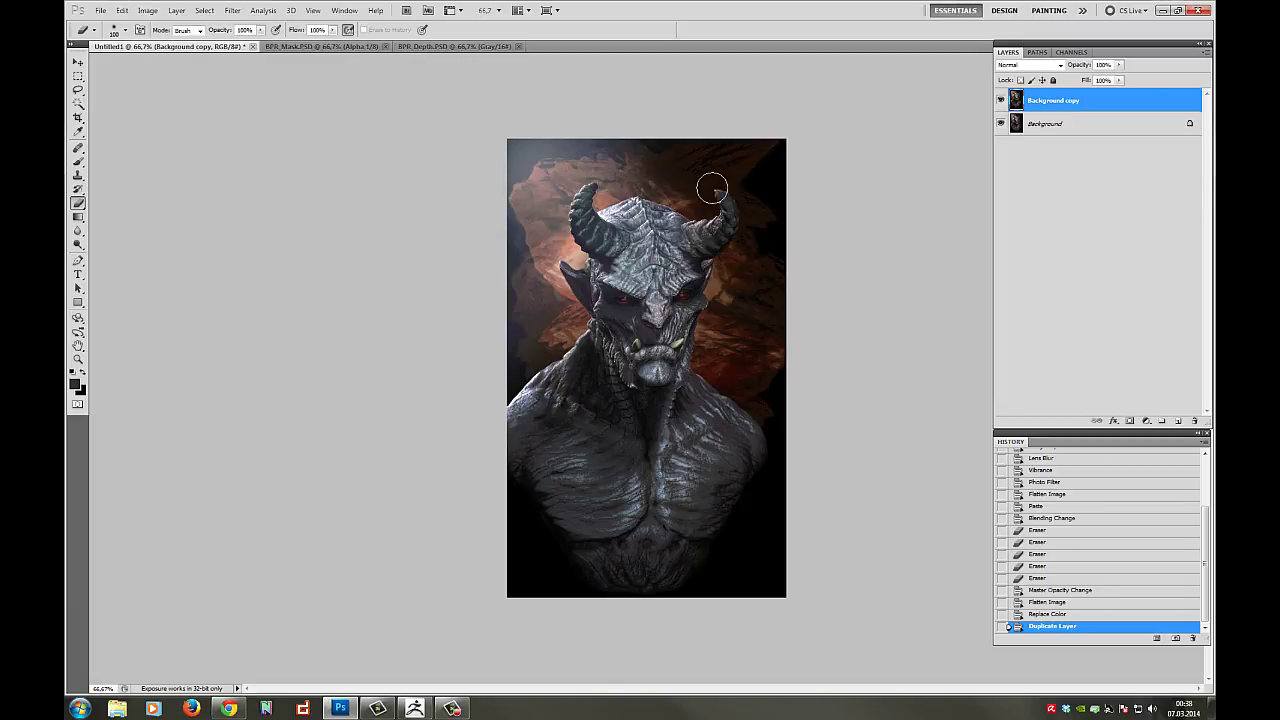
- Apply Levels to the copy with strongly raised black input and lowered white input, leaving only the brightest highlights on black
click(148, 10)
mouse_move(168, 43)
click(298, 52)
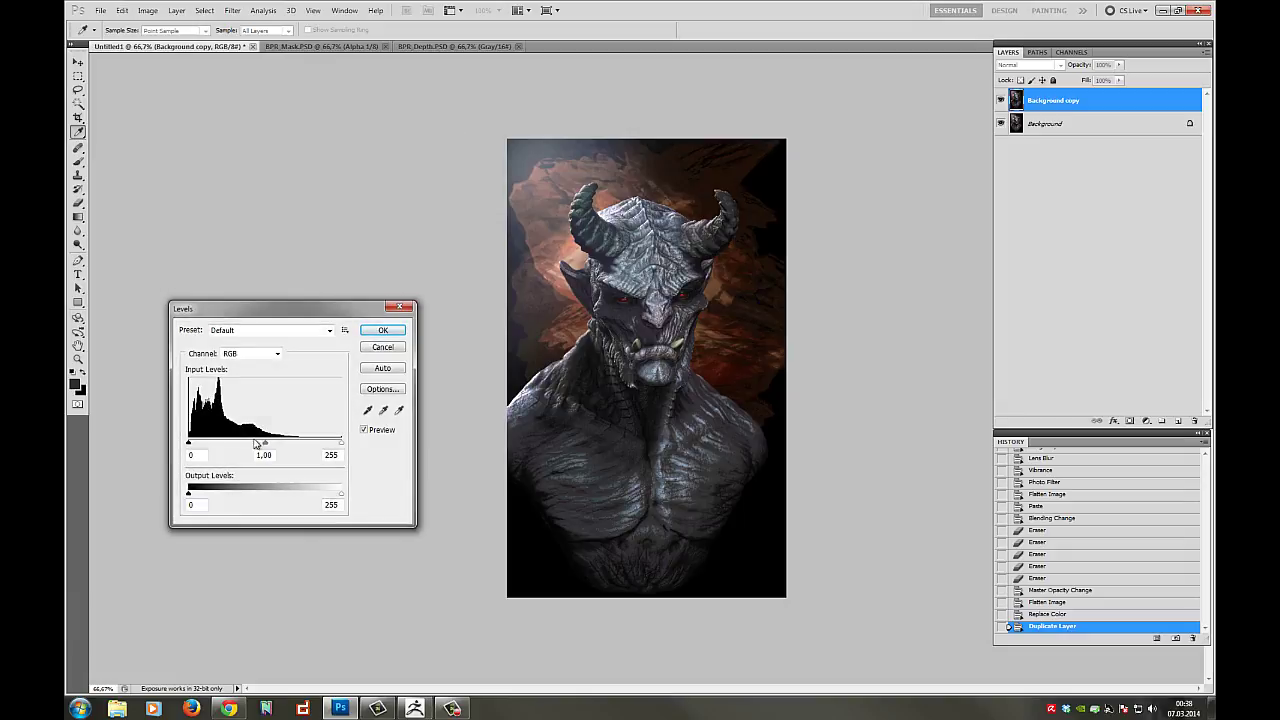
drag(189, 443, 256, 445)
drag(298, 444, 283, 446)
drag(257, 445, 290, 446)
drag(275, 446, 281, 446)
click(383, 331)
- Apply a Gaussian Blur to the isolated highlights on the copied layer
click(148, 10)
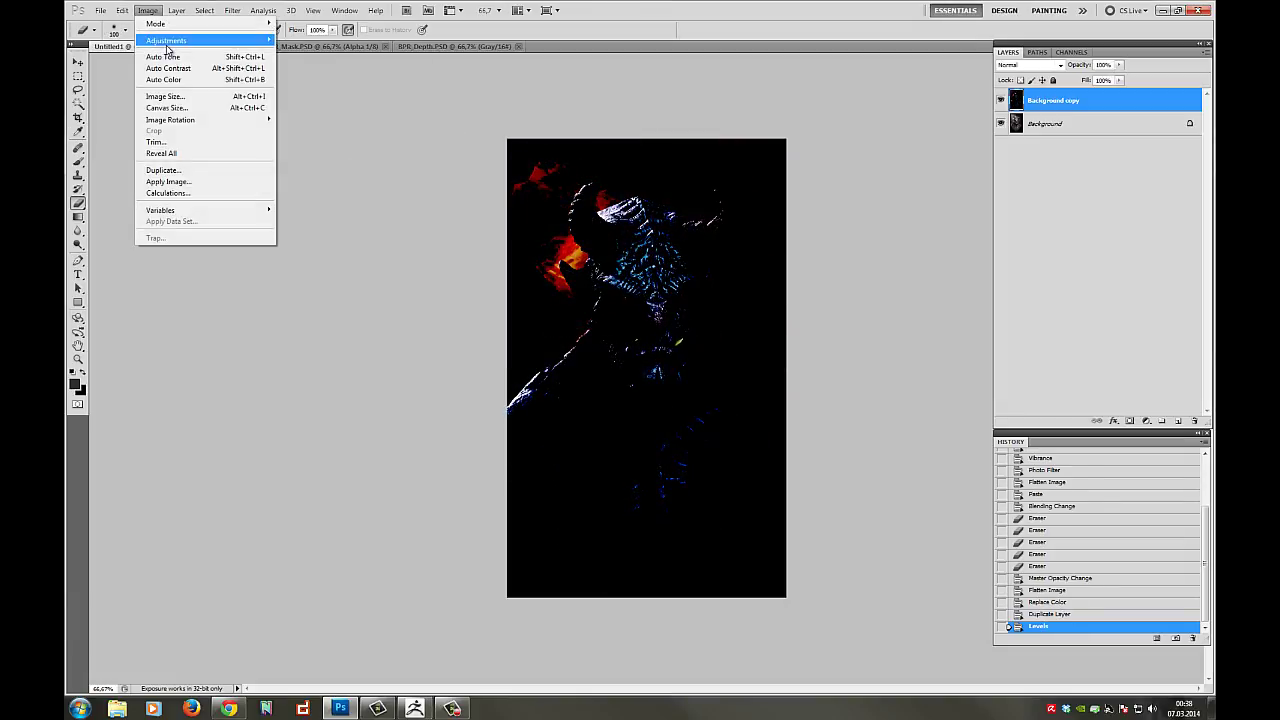
mouse_move(228, 32)
mouse_move(240, 120)
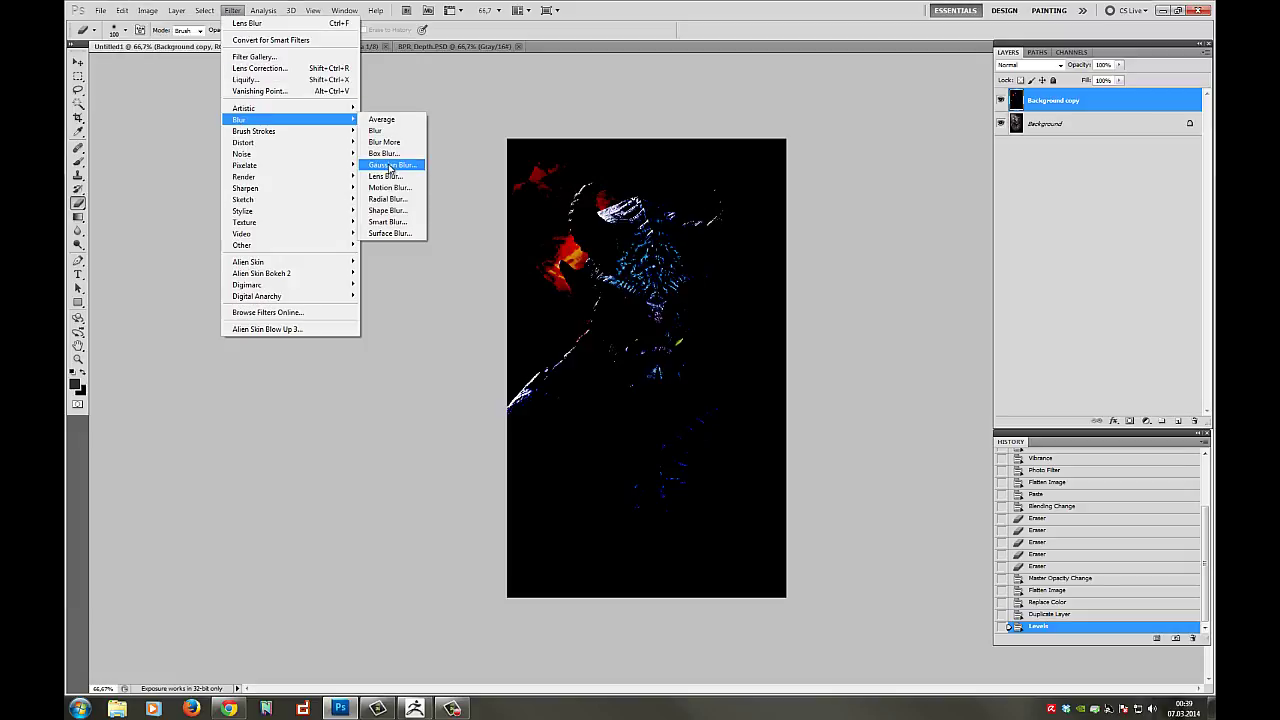
click(392, 167)
click(1020, 241)
- Set the blurred highlight layer's blend mode to Screen and its opacity to 49%
click(1060, 65)
click(1030, 170)
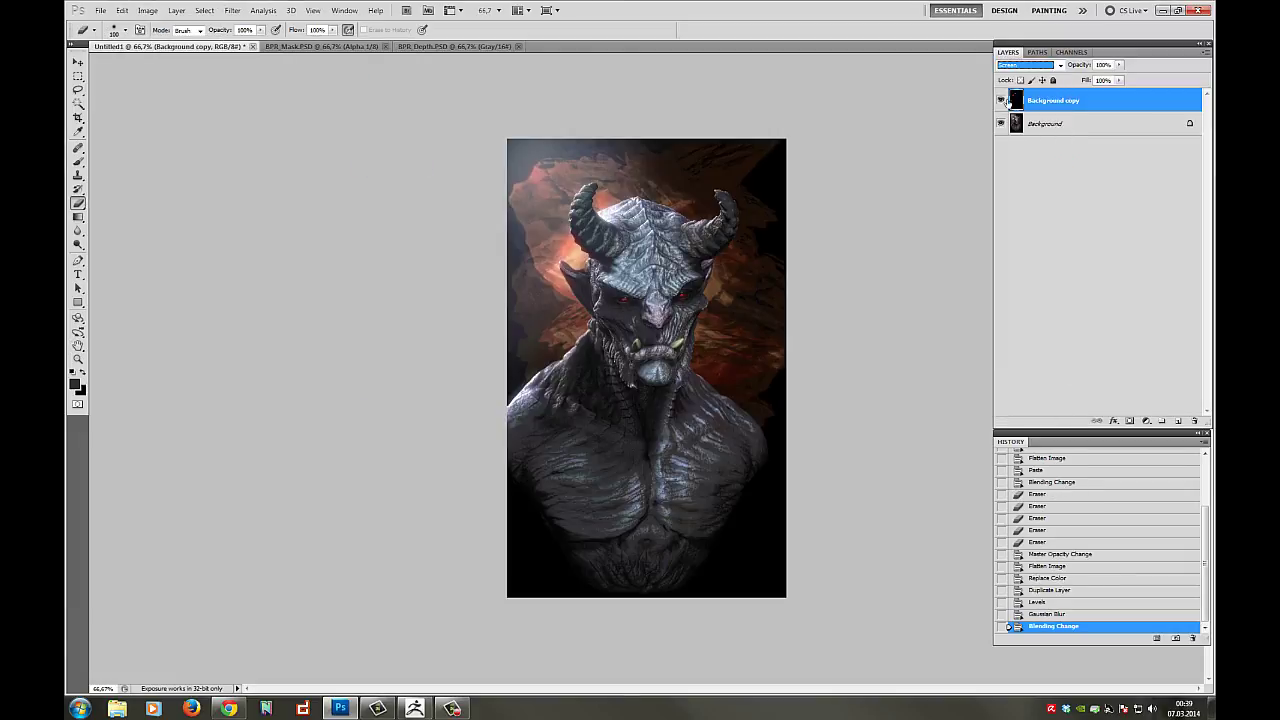
click(1119, 65)
drag(1103, 79, 1089, 79)
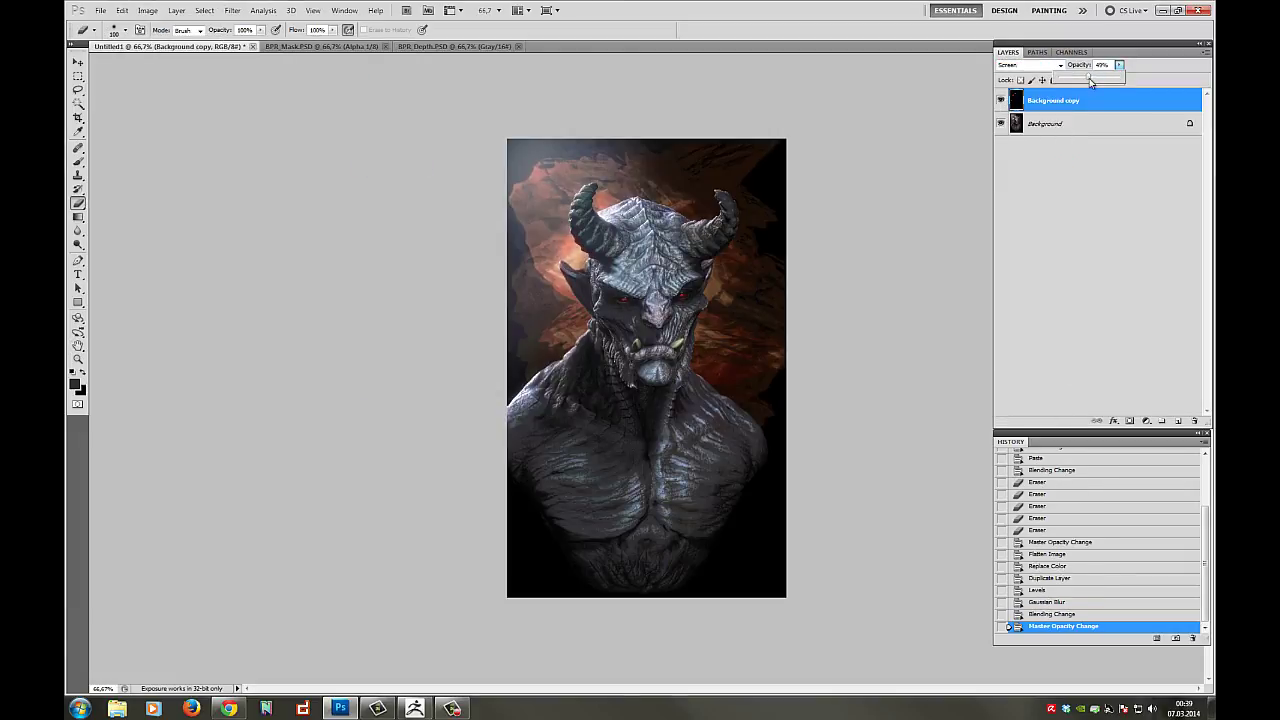
- Convert the Background into a regular layer and flatten the image
click(1061, 125)
double_click(1061, 125)
click(736, 225)
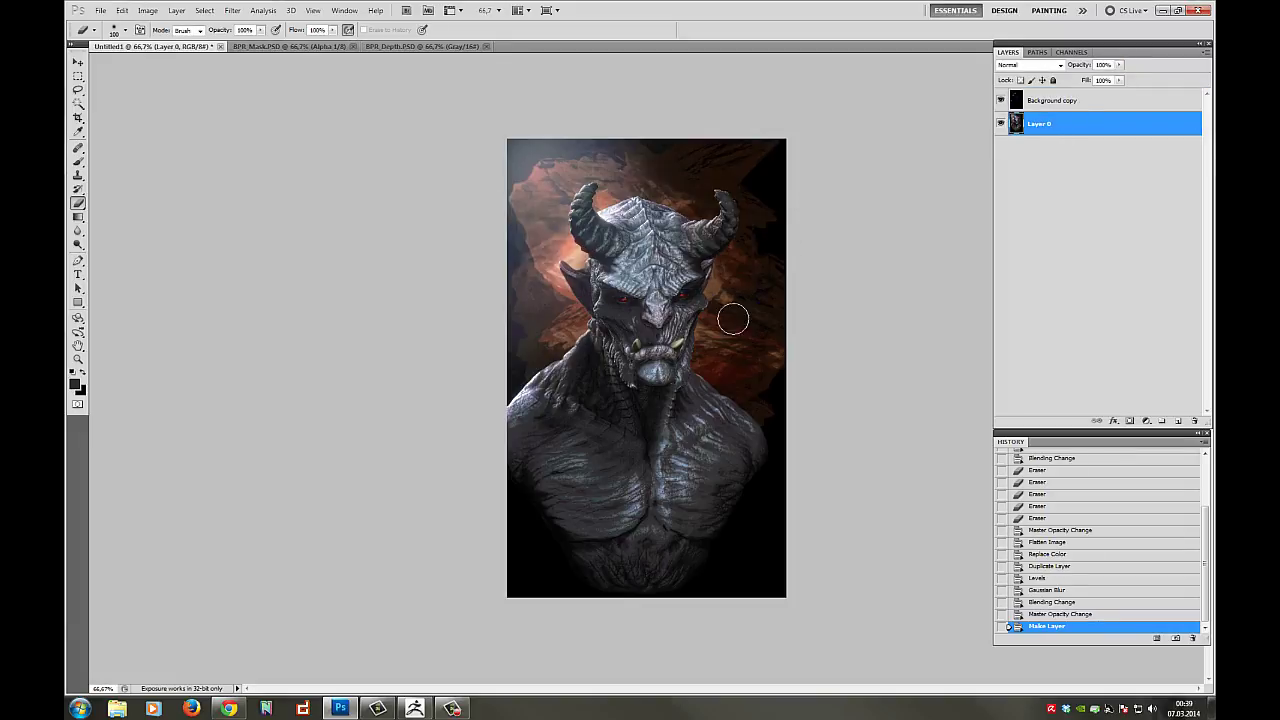
click(180, 12)
click(200, 400)
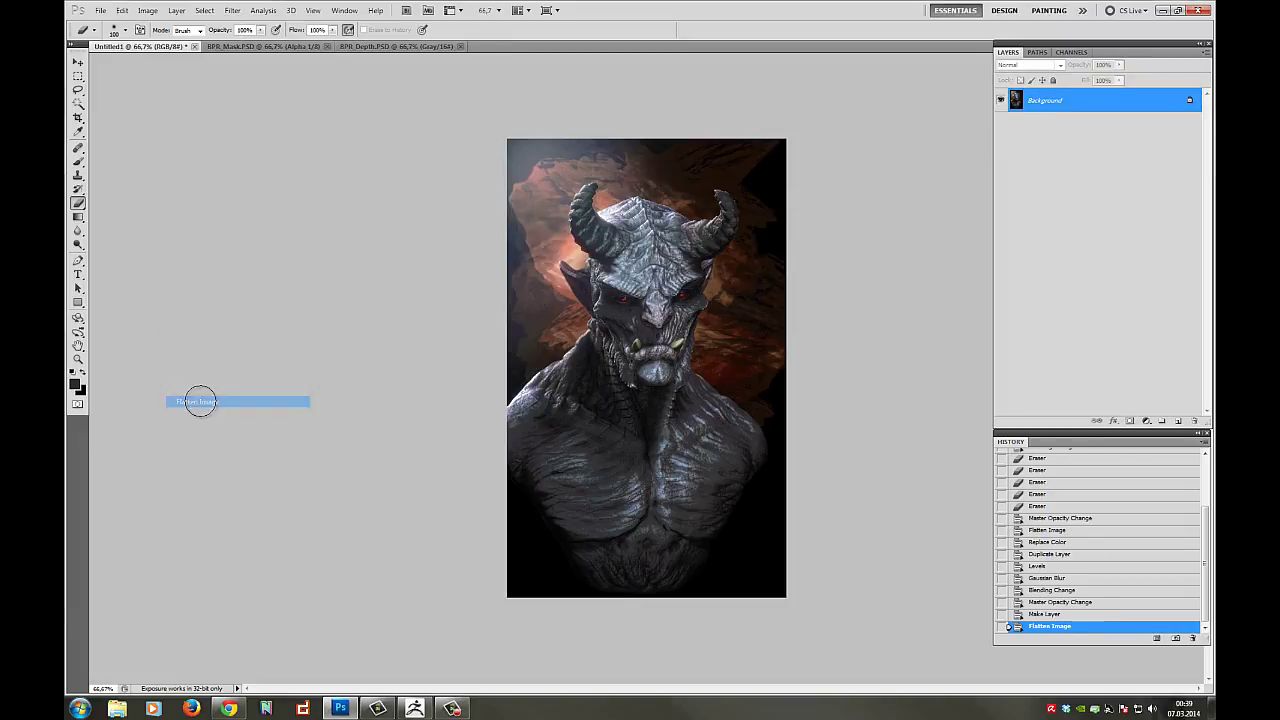
- Start the Lighting Effects filter and move and widen the spotlight ellipse to cover the bust from the upper left
click(231, 12)
mouse_move(245, 177)
click(395, 225)
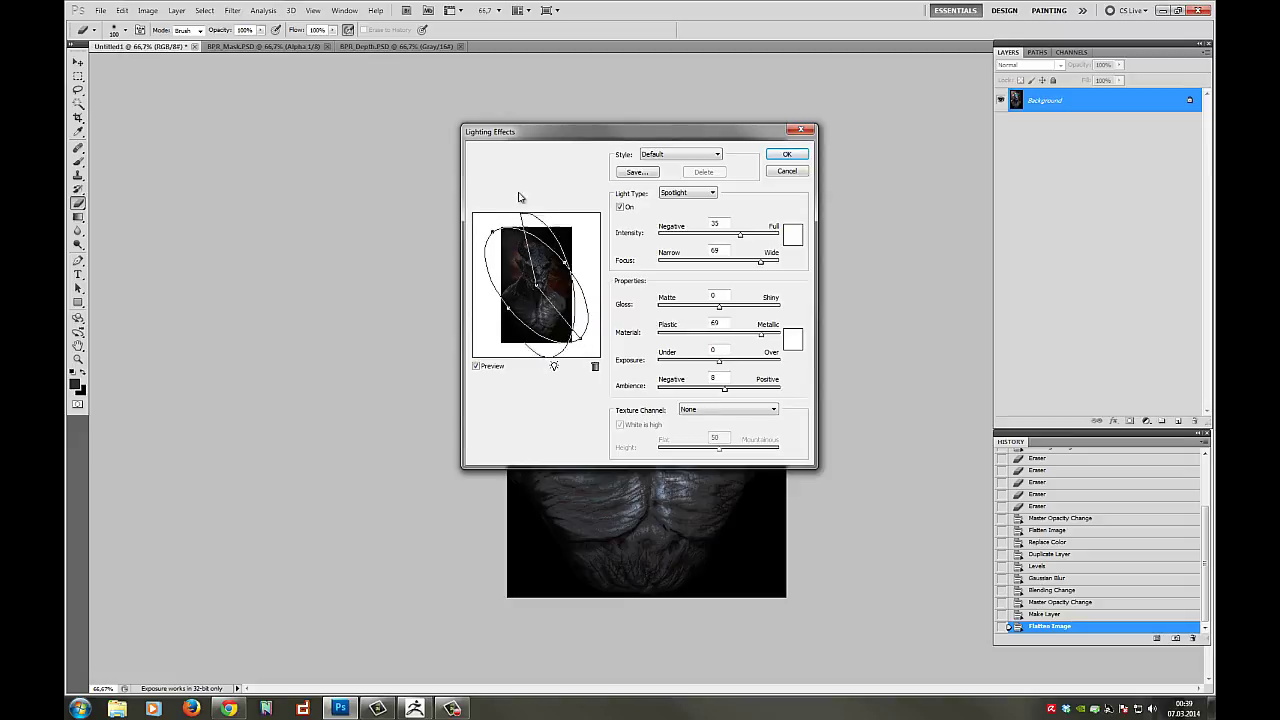
drag(519, 194, 493, 189)
drag(568, 267, 583, 260)
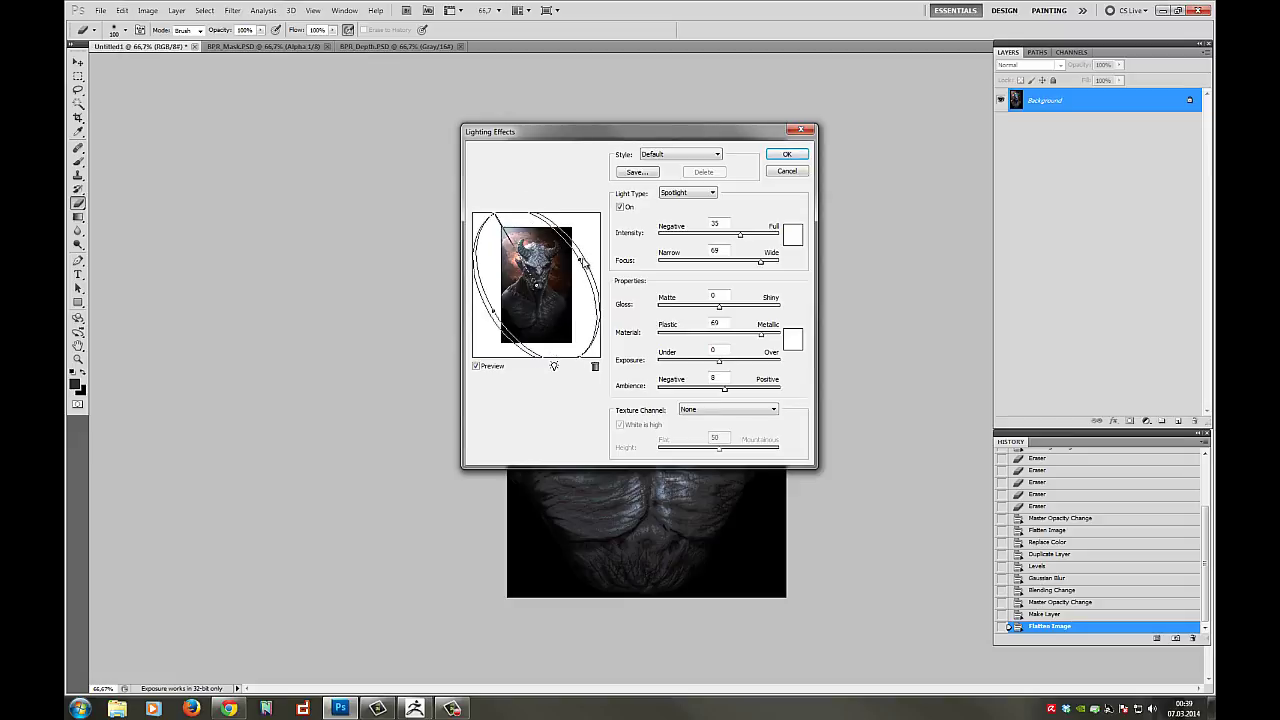
- Give the spotlight a blue colour, set intensity 14 and ambience 35, and apply the lighting
click(791, 240)
click(410, 469)
click(565, 417)
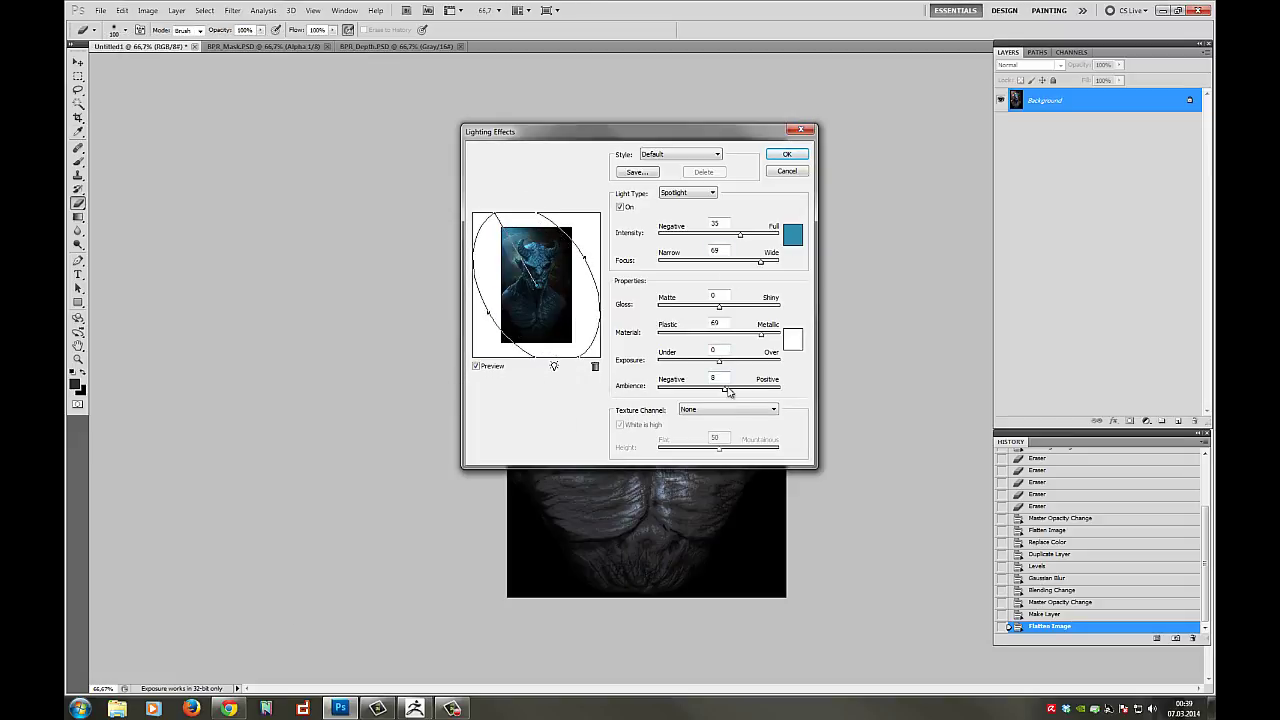
drag(729, 391, 737, 392)
drag(742, 237, 728, 238)
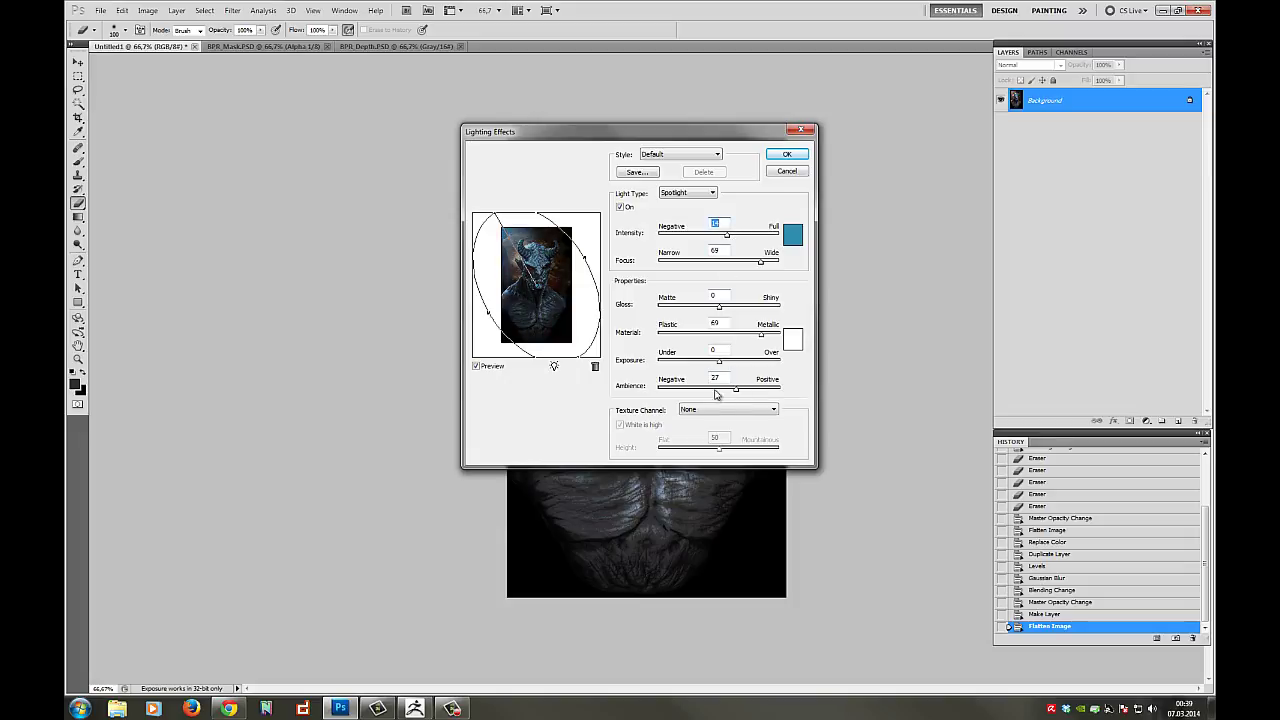
drag(736, 393, 741, 393)
click(795, 156)
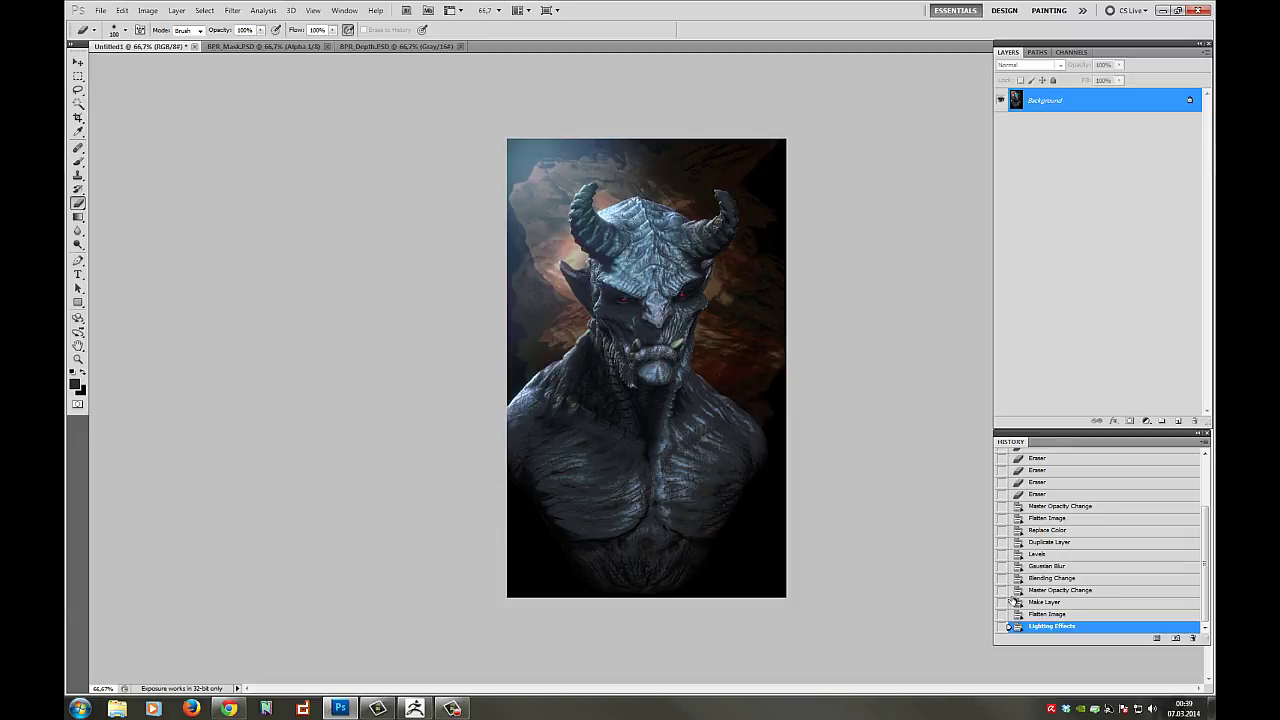
- Compare the image with and without the blue lighting, and revert to the Flatten Image history state
click(1041, 617)
click(1047, 629)
click(1045, 614)
- Try Lighting Effects with an amber spotlight colour, and revert to the Flatten Image history state
click(232, 10)
mouse_move(250, 176)
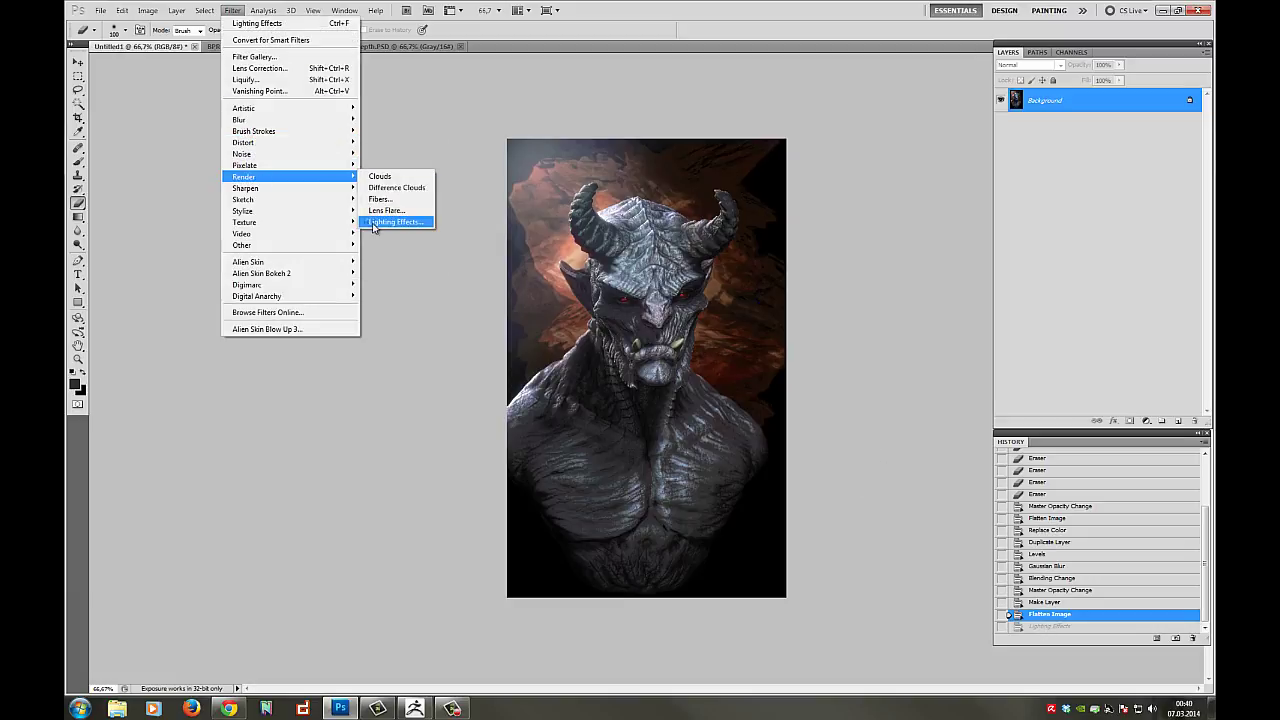
click(374, 225)
click(793, 235)
click(468, 559)
click(409, 438)
click(577, 419)
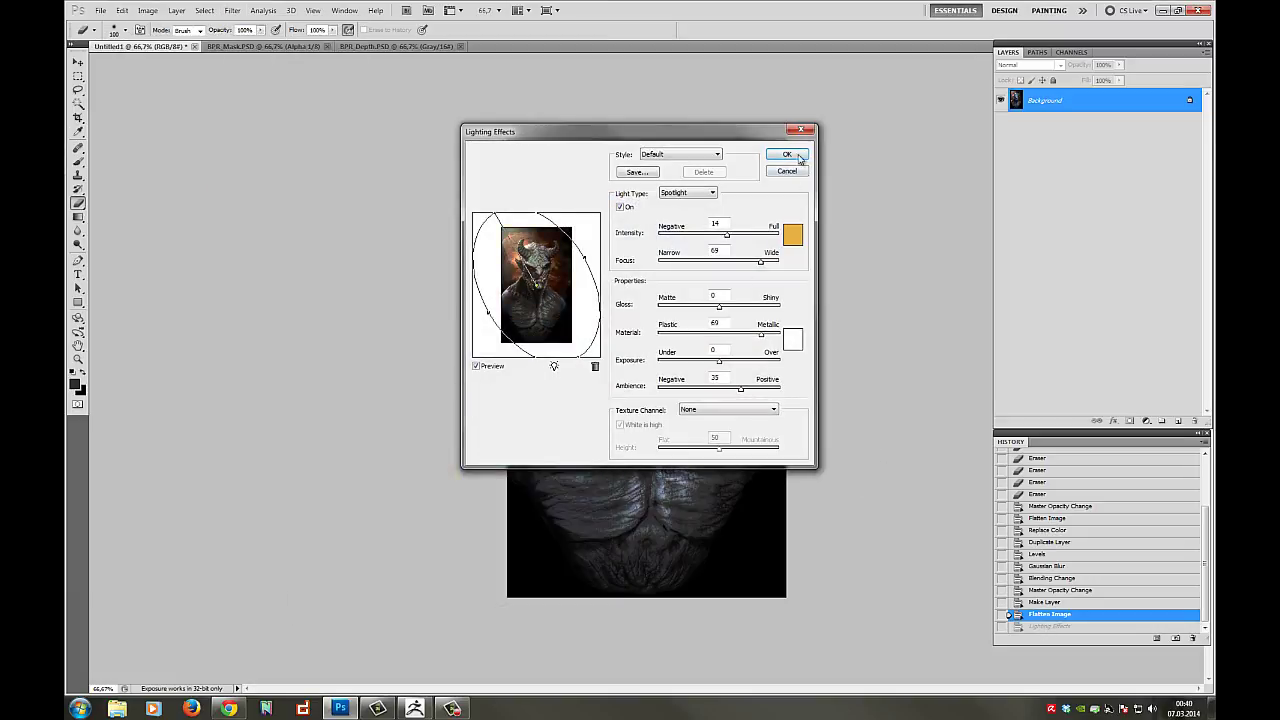
click(799, 157)
click(1056, 616)
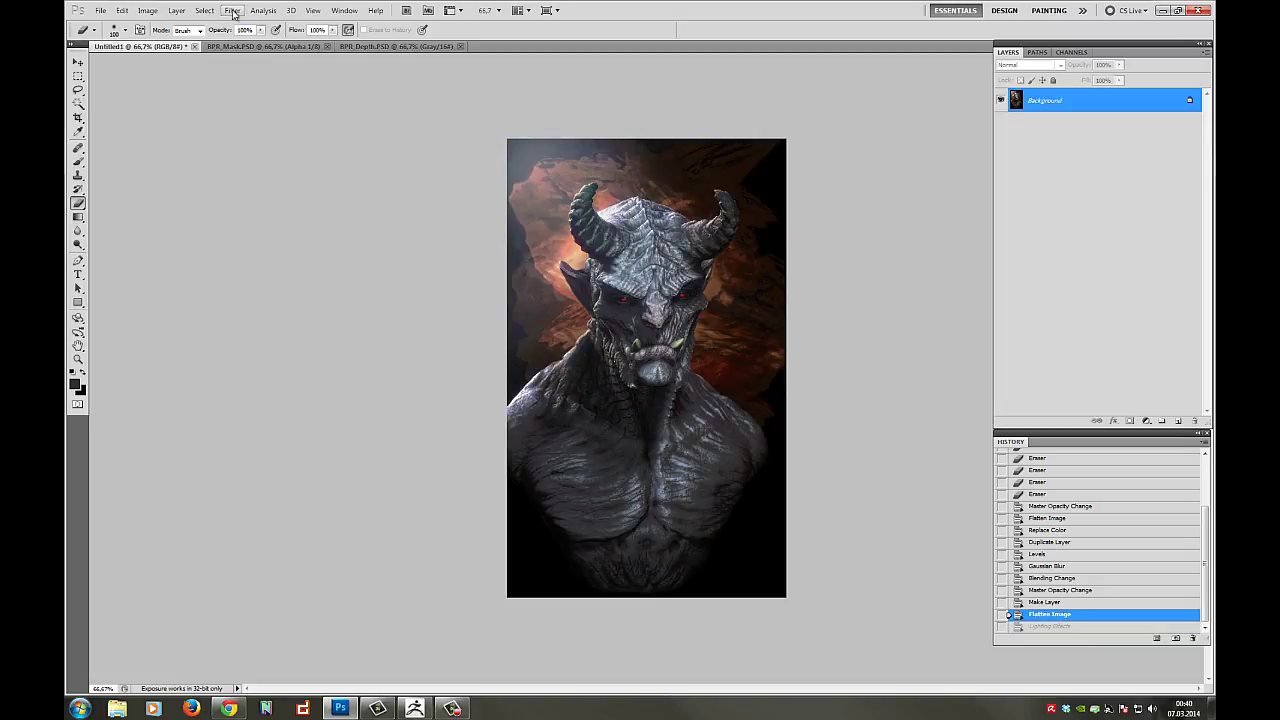
- Apply Lighting Effects with a pale yellow spotlight colour, dfd8b4, and compare the image before and after it
click(232, 10)
mouse_move(262, 177)
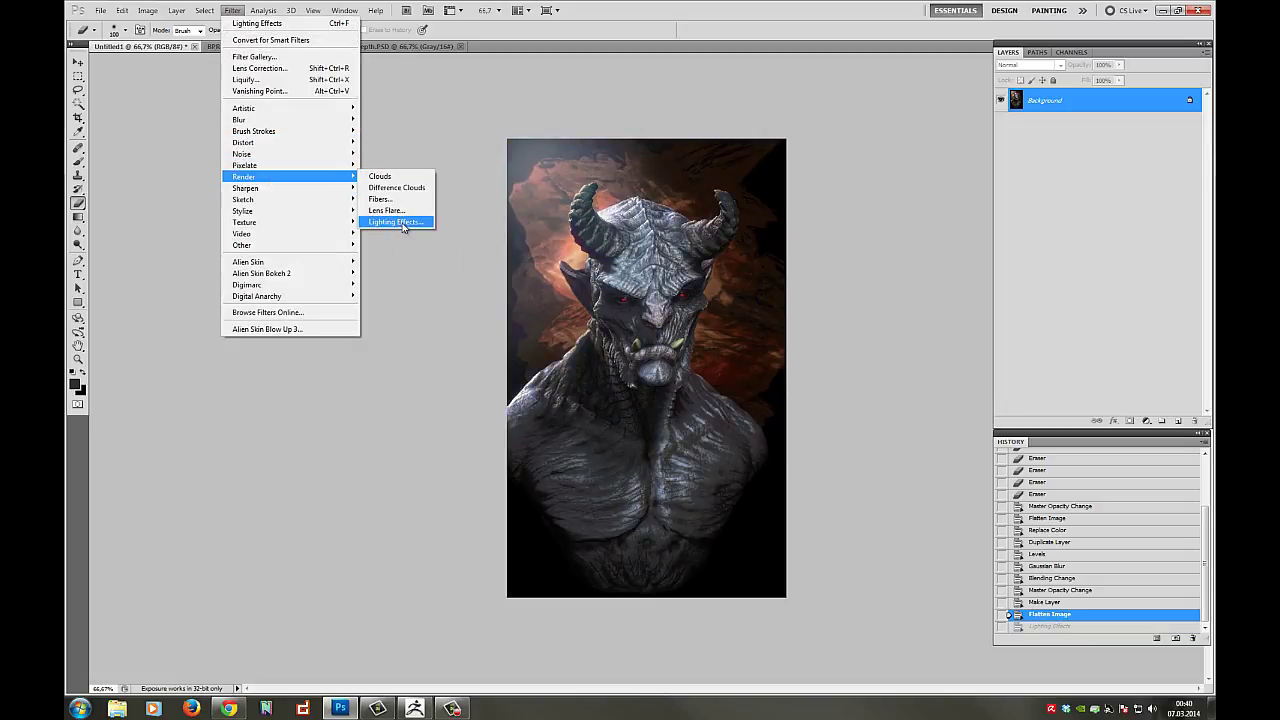
click(403, 224)
click(793, 236)
drag(340, 450, 330, 442)
click(469, 558)
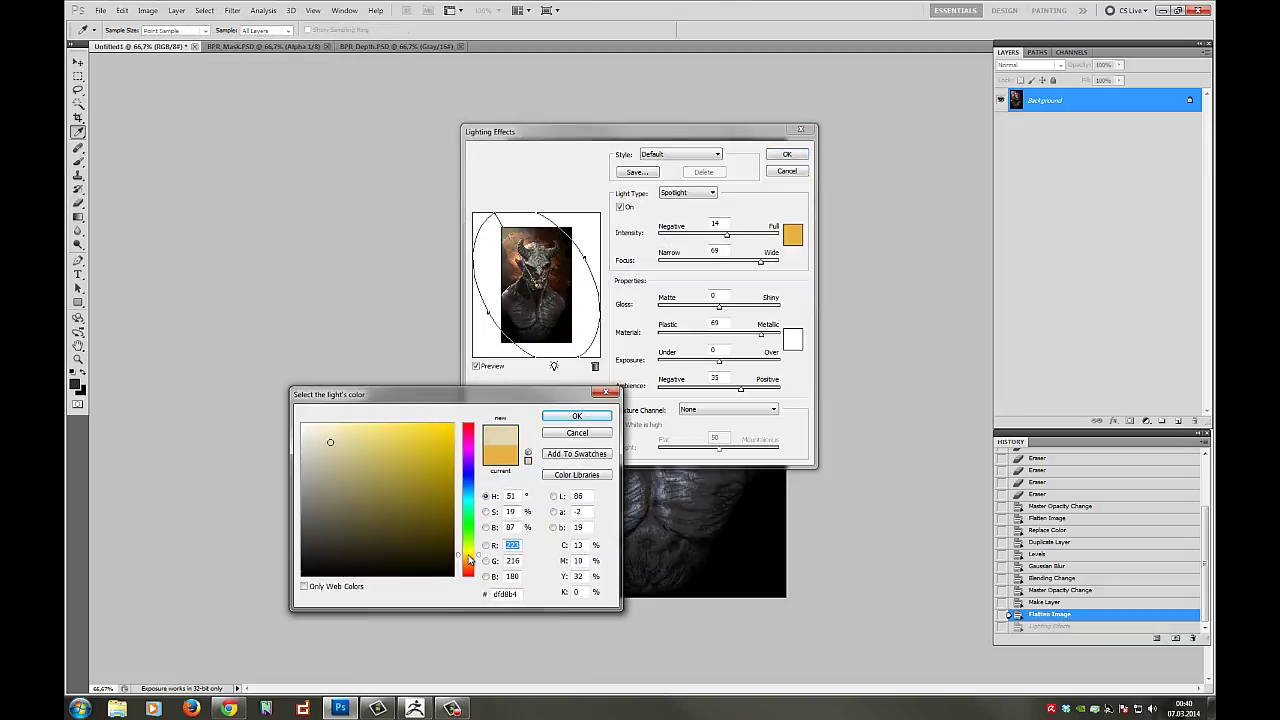
click(598, 418)
click(780, 156)
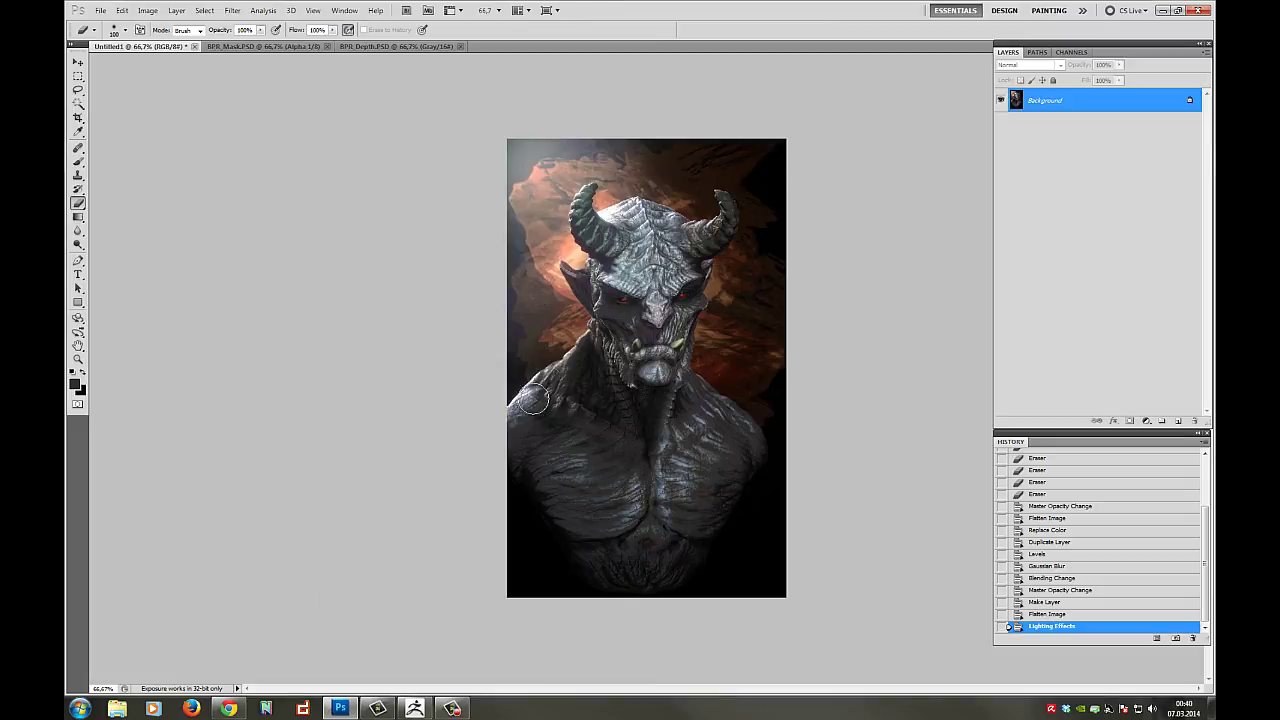
click(1053, 615)
click(1056, 626)
click(104, 13)
click(124, 34)
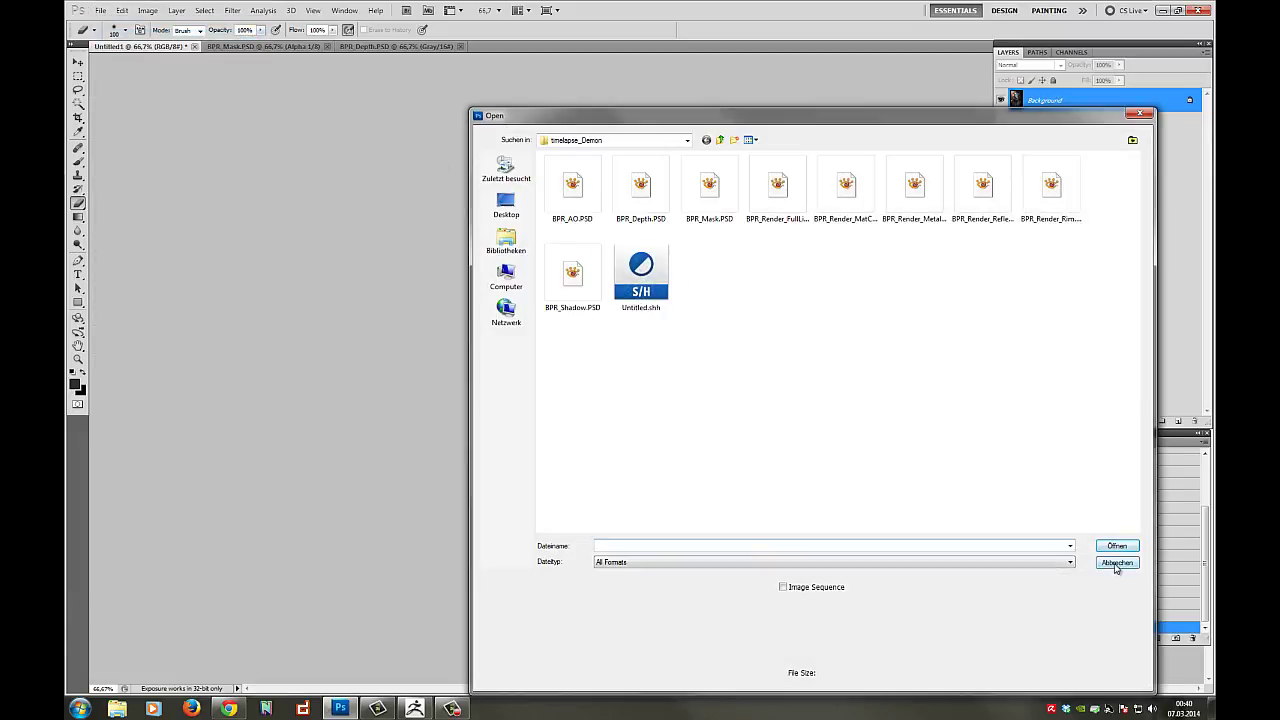
click(1116, 564)
- Try a 187 px speckle brush stroke in Linear Dodge mode over the lower chest, and revert to the Lighting Effects state
click(79, 165)
right_click(703, 481)
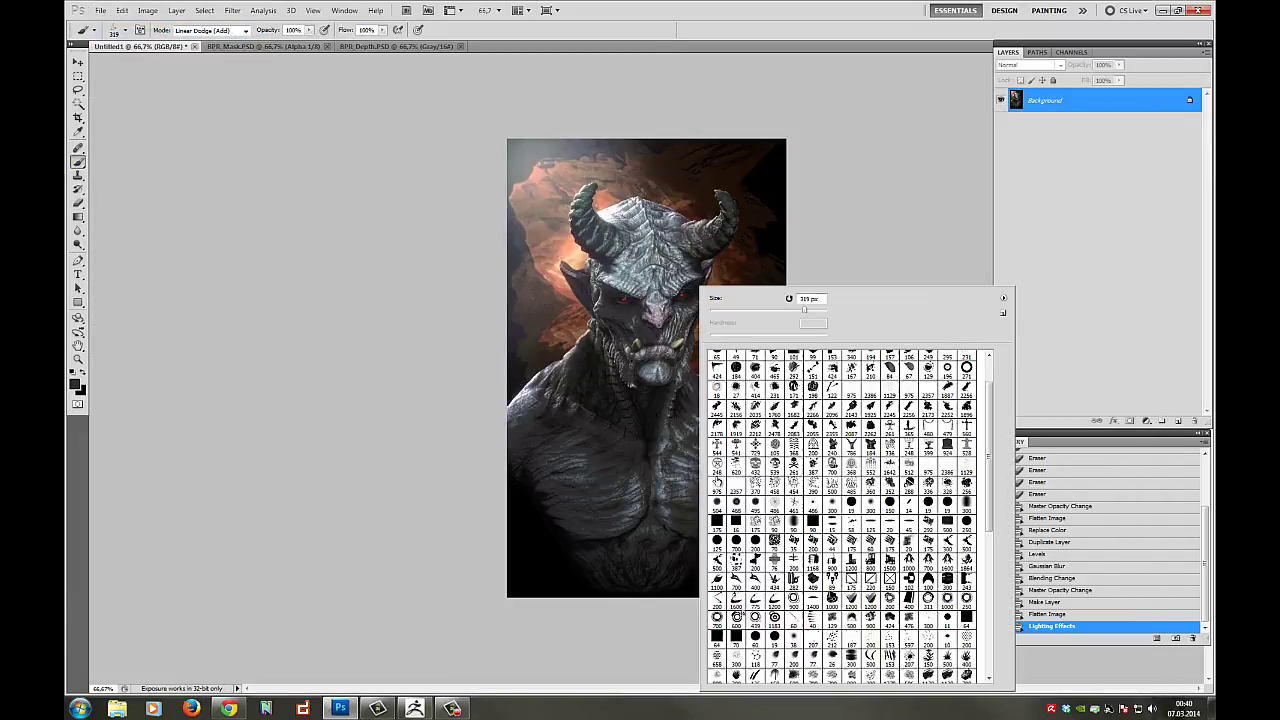
click(680, 528)
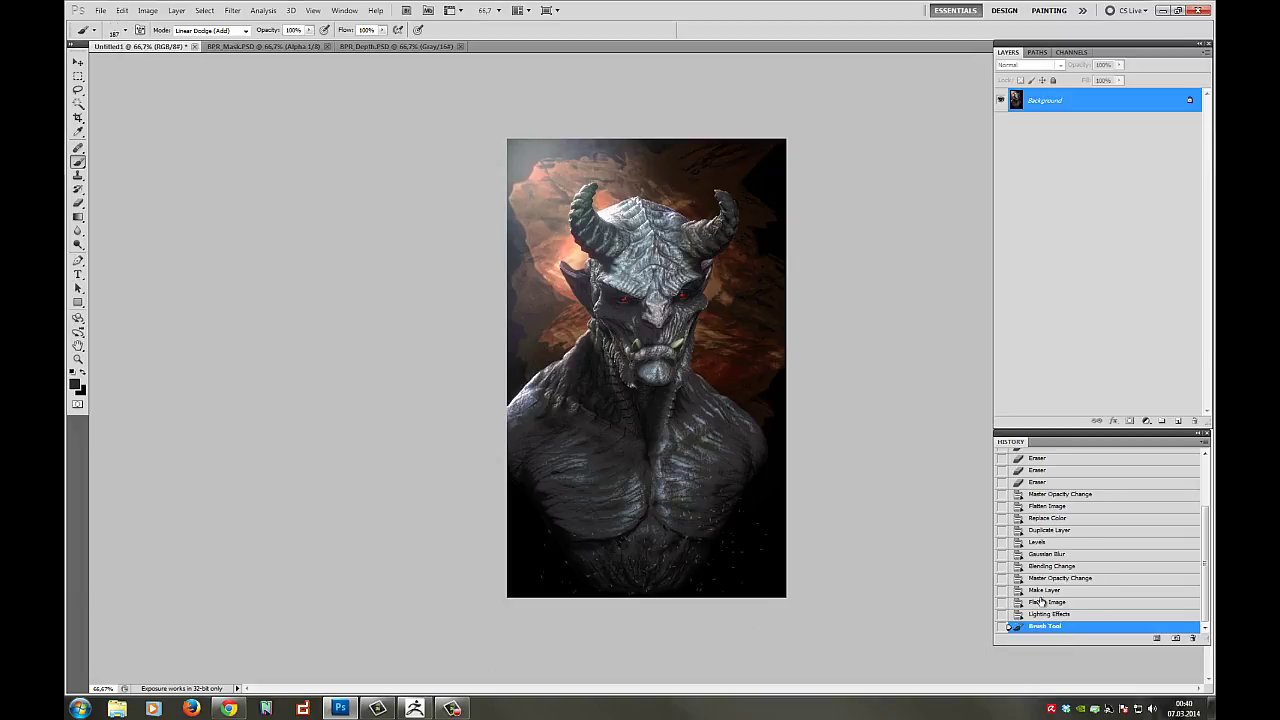
click(1038, 613)
- Create a new empty layer above the Background
click(175, 12)
mouse_move(184, 24)
click(328, 24)
click(724, 221)
- Enlarge the 200 px speckle brush, sample the rock's reddish brown in the background, and paint ember specks across the lower chest
right_click(688, 474)
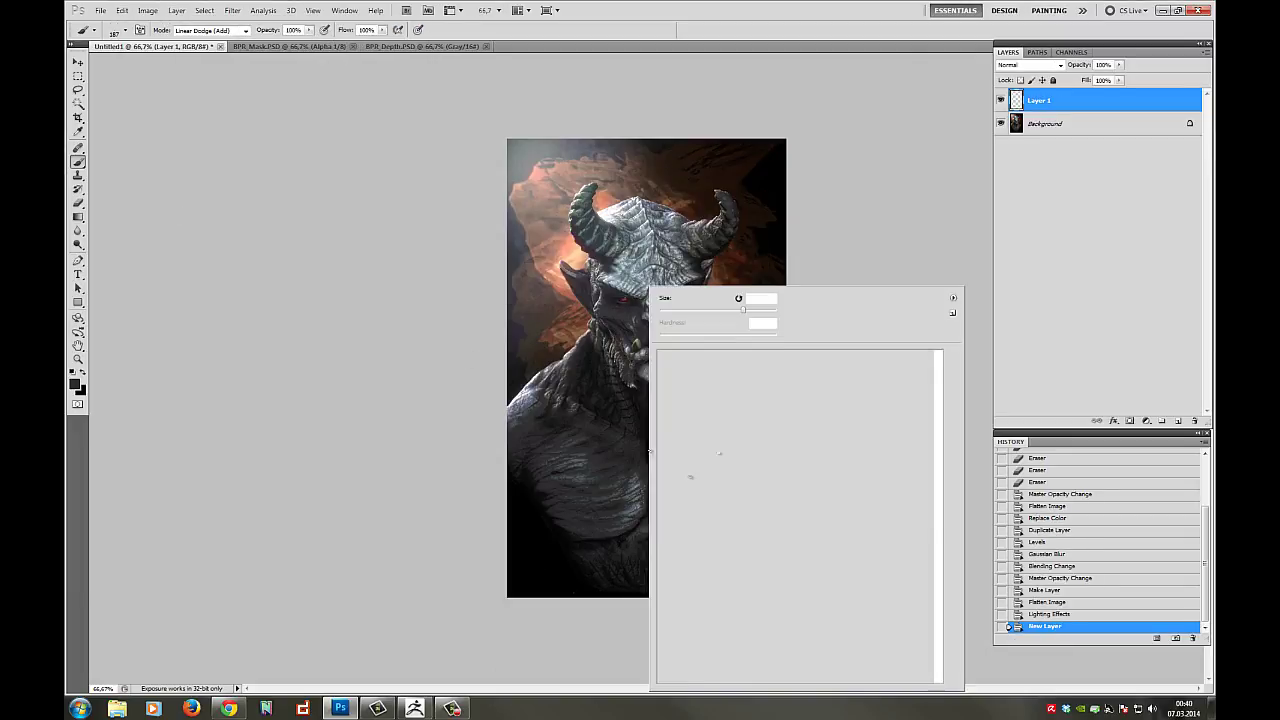
click(820, 641)
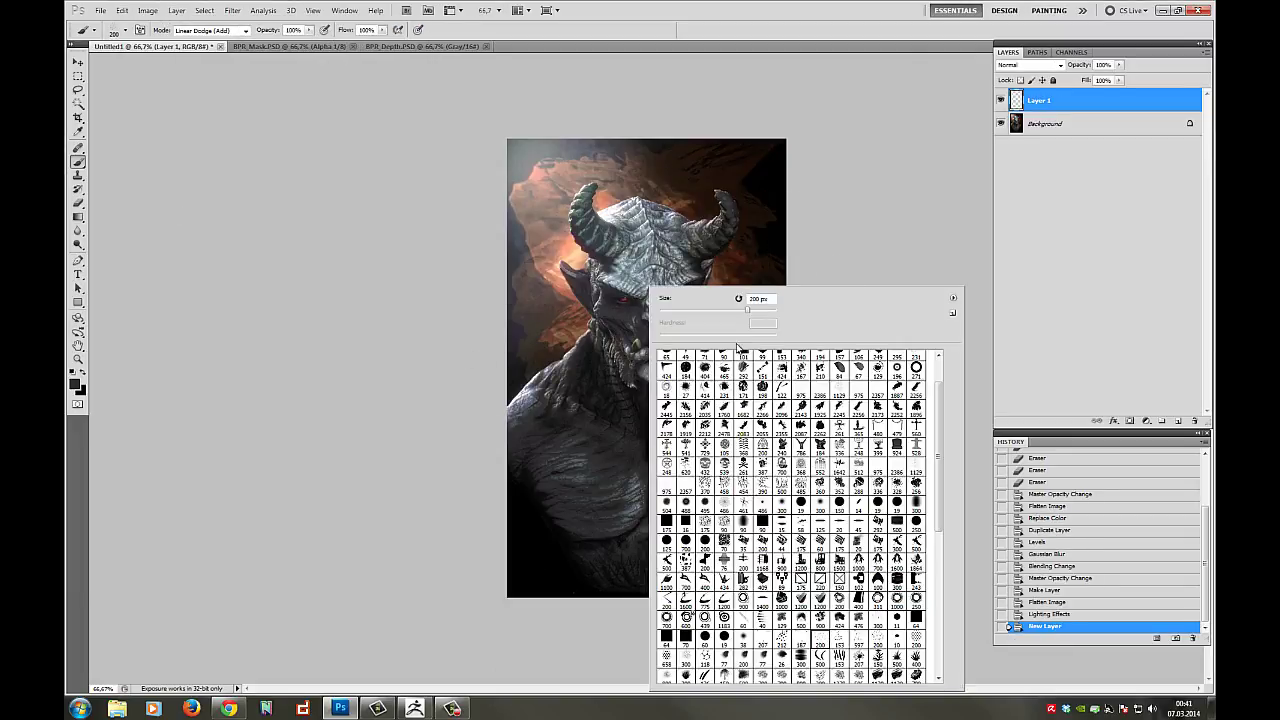
drag(747, 310, 757, 310)
click(812, 225)
alt+click(518, 218)
mouse_move(678, 526)
mouse_down()
mouse_move(641, 583)
mouse_move(600, 556)
mouse_up()
drag(550, 522, 748, 446)
- Reduce the speckle brush size and add more ember specks at the base of the bust
right_click(747, 448)
drag(856, 311, 846, 311)
click(669, 607)
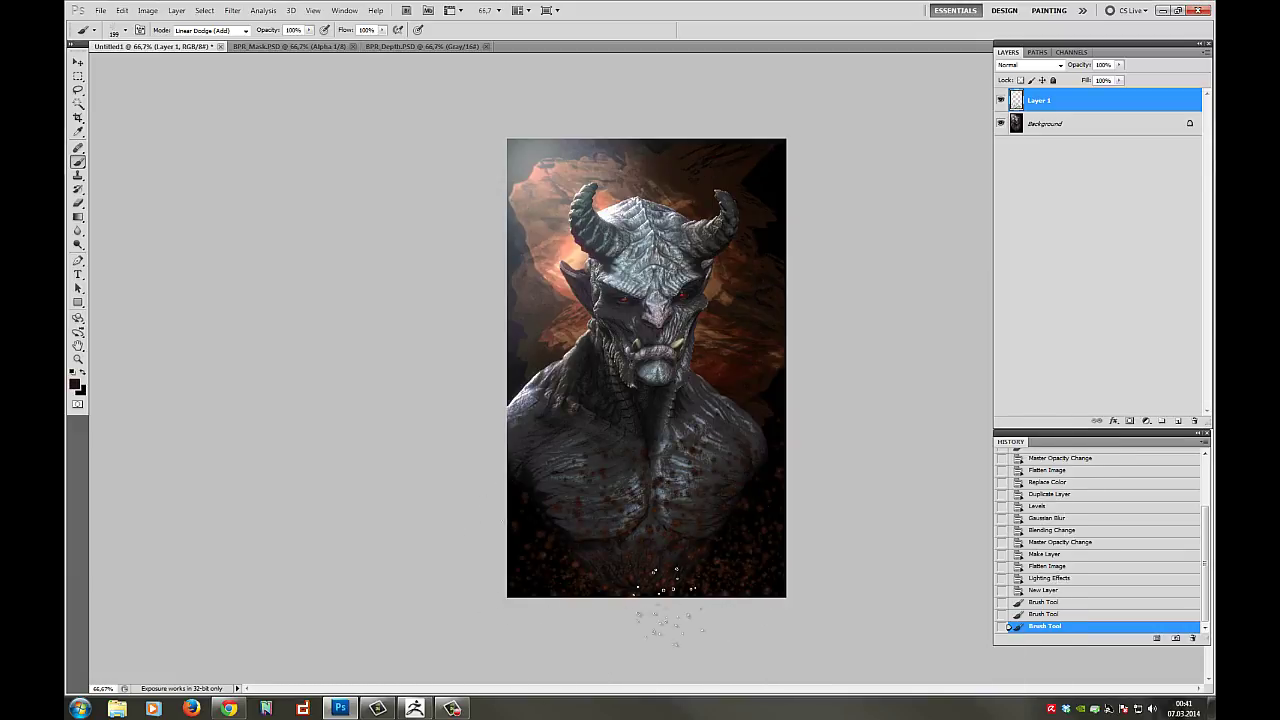
- Paint more specks with the 199 px speckle brush along the base, up the sides and across the upper background
click(670, 607)
click(712, 622)
click(728, 605)
click(740, 560)
click(750, 528)
click(766, 470)
click(776, 380)
click(770, 385)
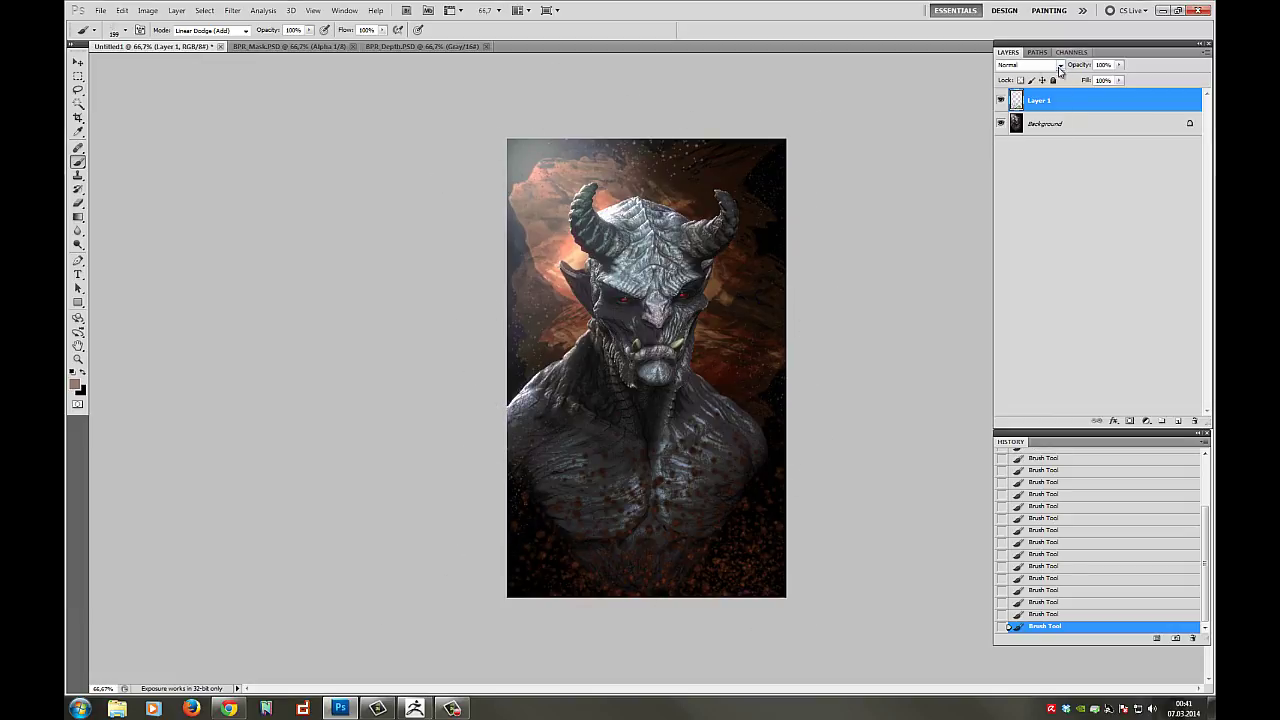
- Set the ember layer's blend mode to Screen and its opacity to 32%
click(1060, 67)
click(1031, 117)
mouse_move(1119, 66)
mouse_down()
mouse_move(1066, 81)
mouse_move(1127, 80)
mouse_up()
click(1060, 65)
click(1030, 172)
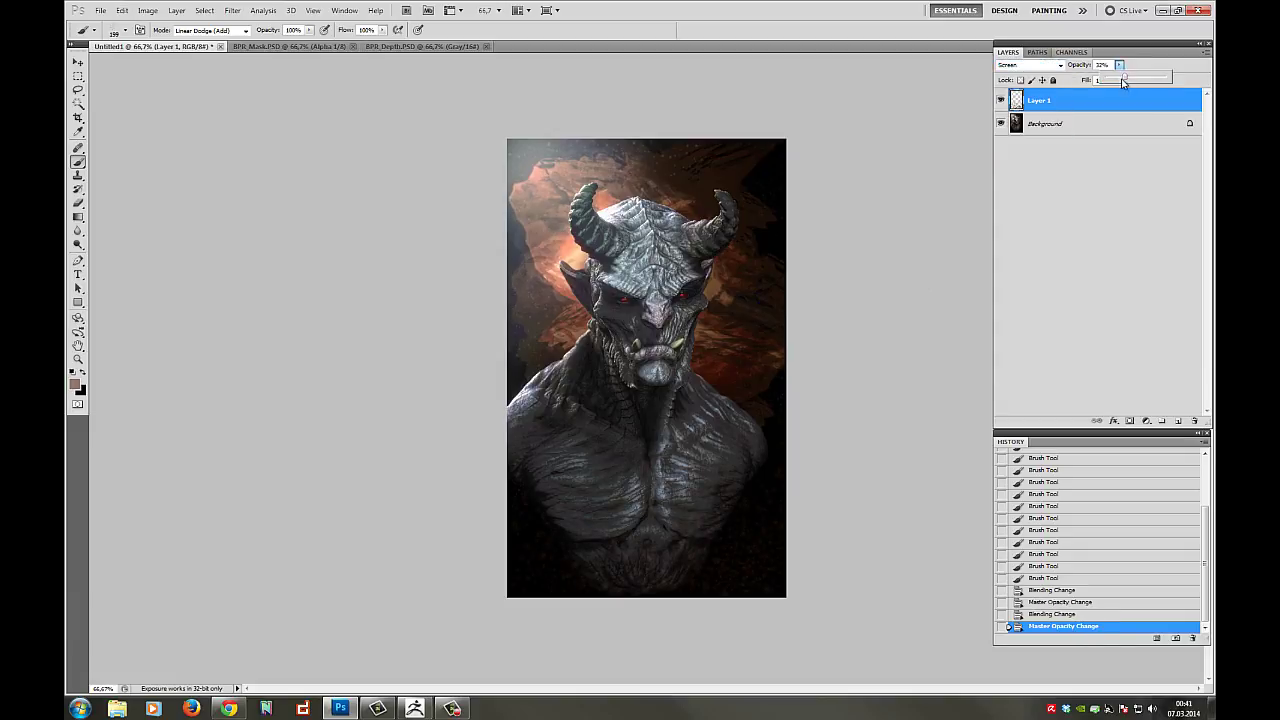
- Create a new layer directly above the Background and fill it with the near-black foreground colour
click(1087, 124)
double_click(1087, 124)
click(736, 241)
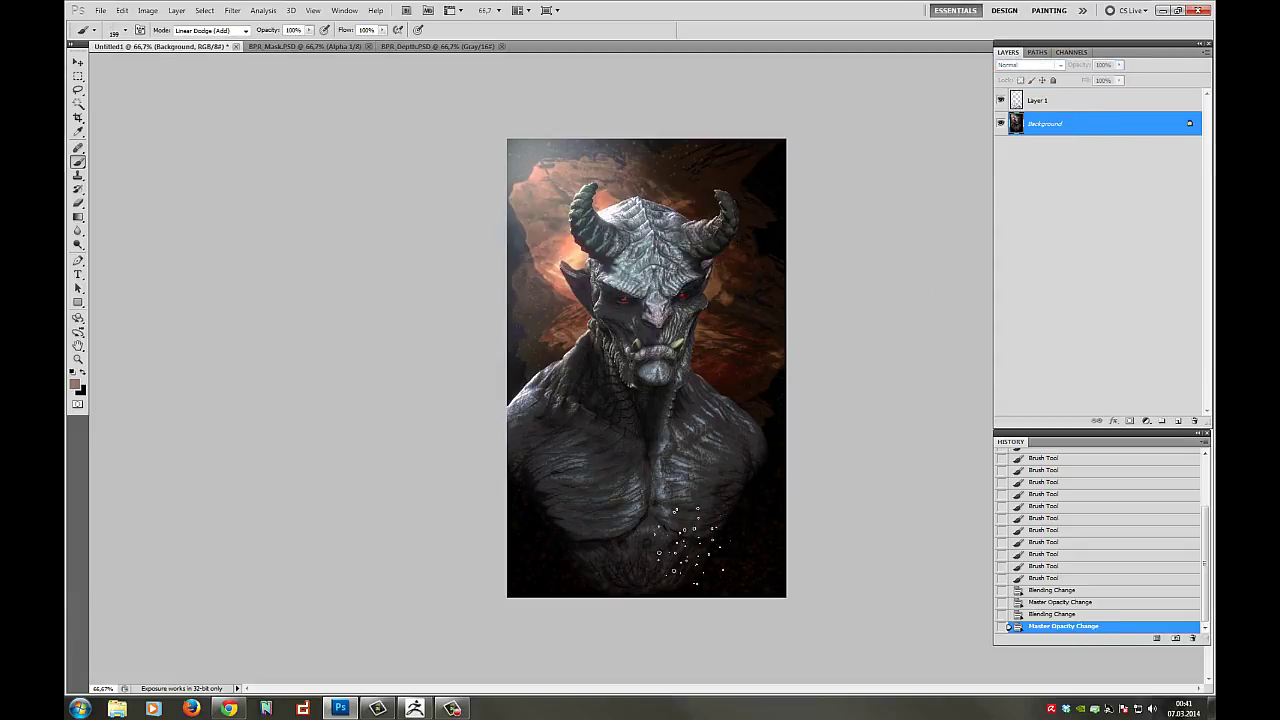
click(177, 11)
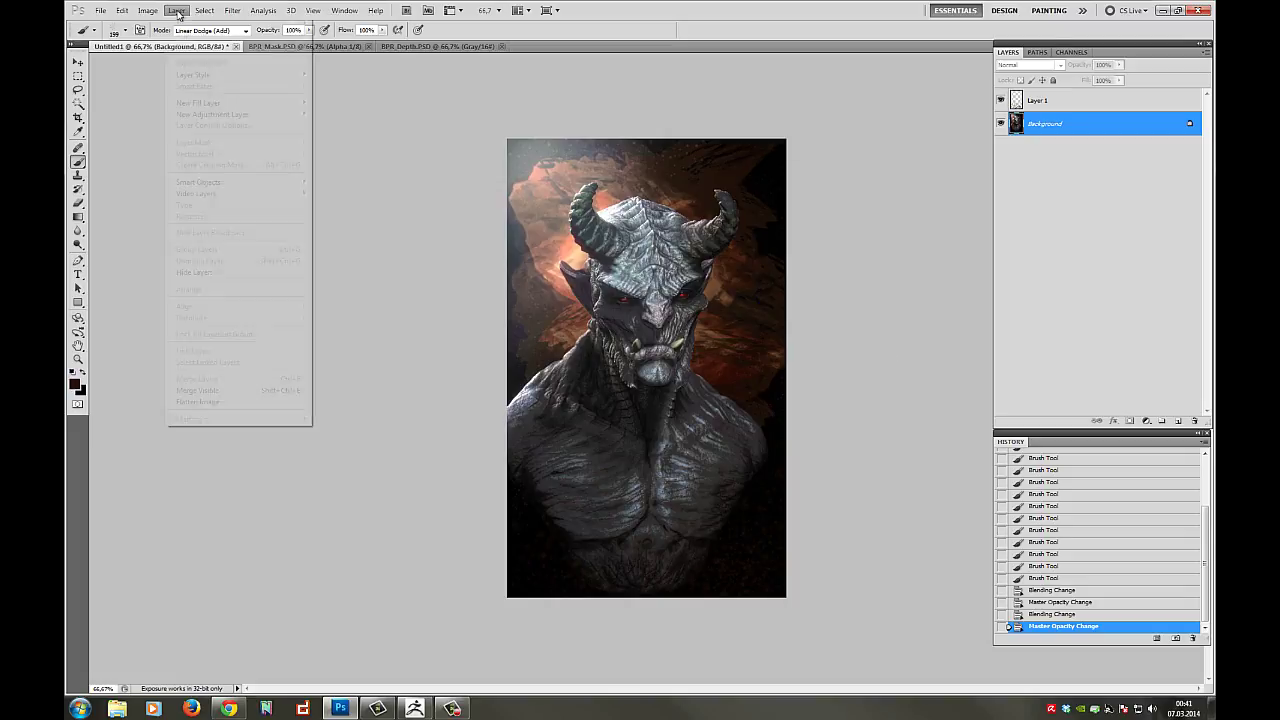
mouse_move(190, 23)
click(345, 23)
click(736, 222)
key(alt+BackSpace)
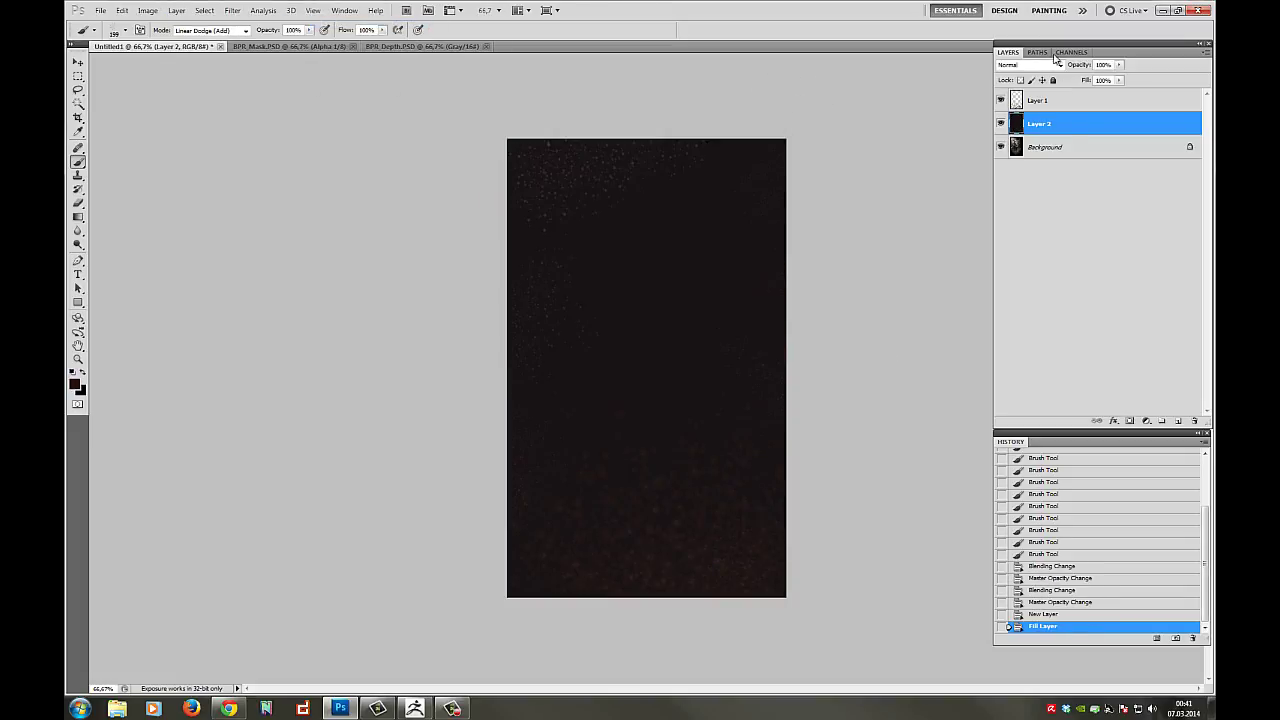
- Set the dark fill layer's blend mode to Lighten
click(1060, 65)
click(1020, 173)
click(1020, 171)
double_click(1046, 126)
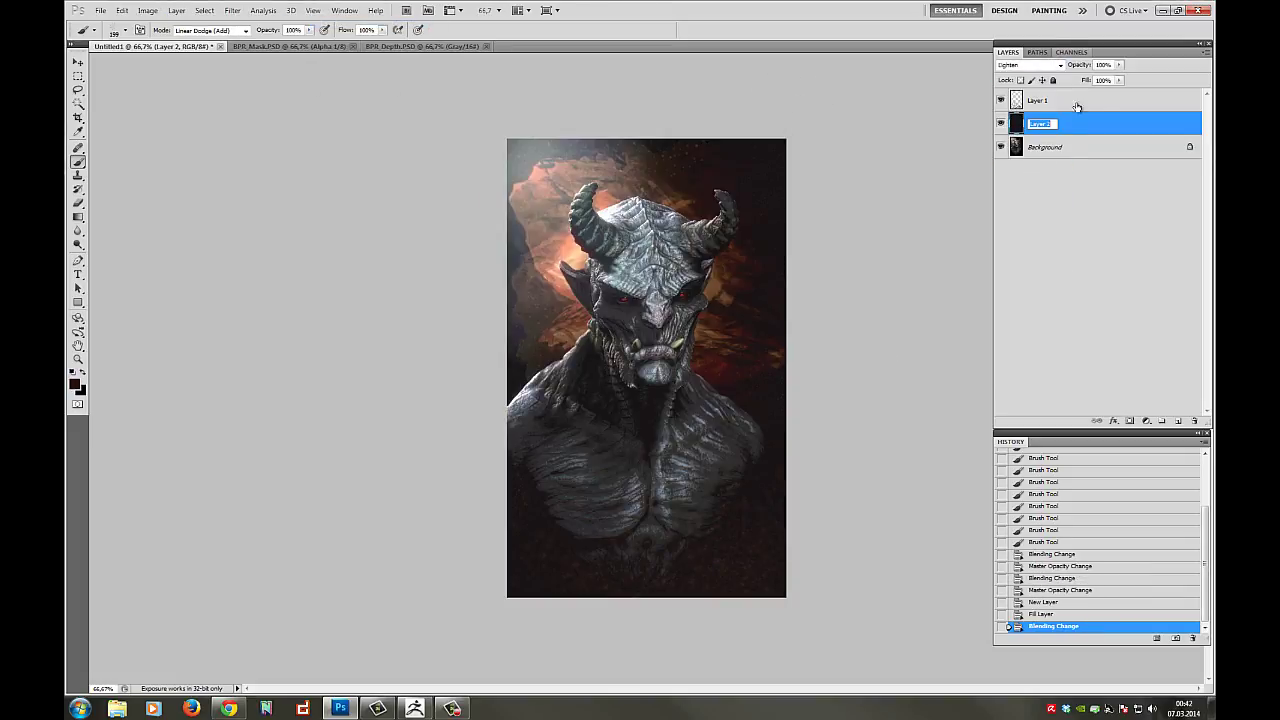
- Choose the 435 px cloud-shaped brush and paint brown haze on Layer 1 over the lower chest and shoulder
click(1077, 106)
right_click(767, 488)
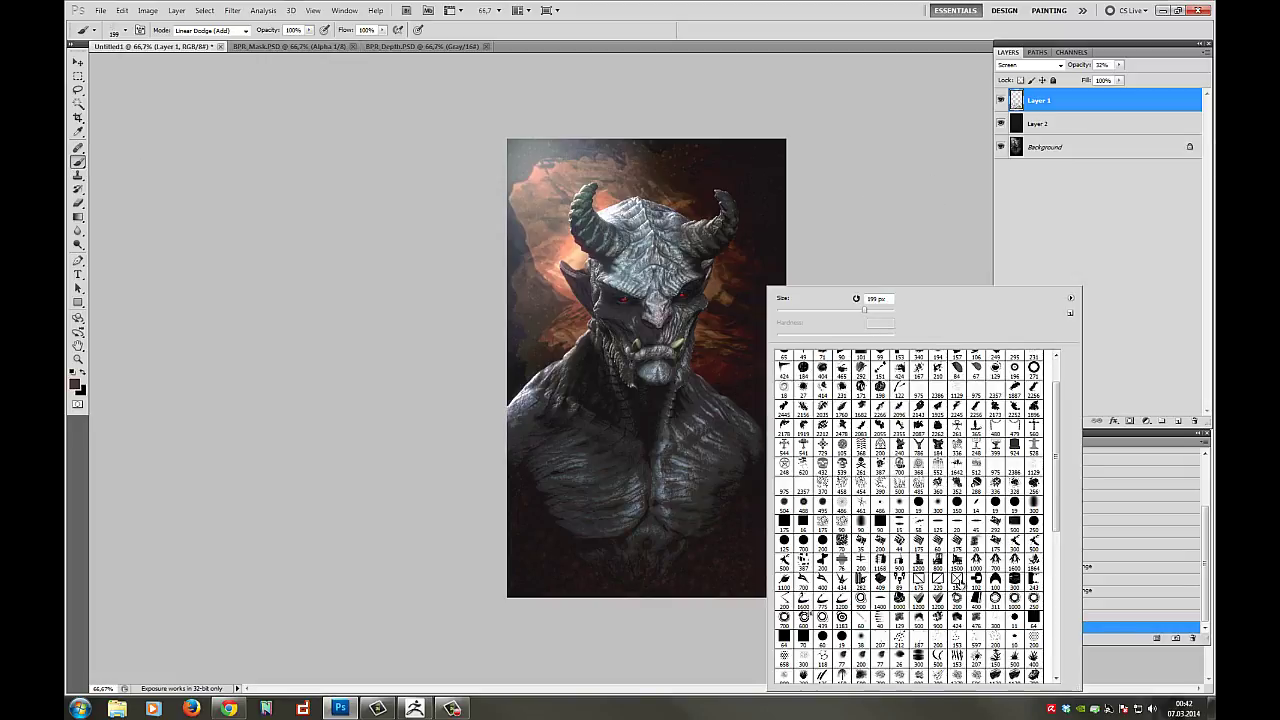
drag(1057, 462, 1057, 520)
click(917, 577)
click(657, 575)
mouse_move(733, 448)
mouse_down()
mouse_move(720, 540)
mouse_move(498, 487)
mouse_move(682, 482)
mouse_move(779, 430)
mouse_up()
- Create a new empty layer directly above the dark fill layer
right_click(1065, 105)
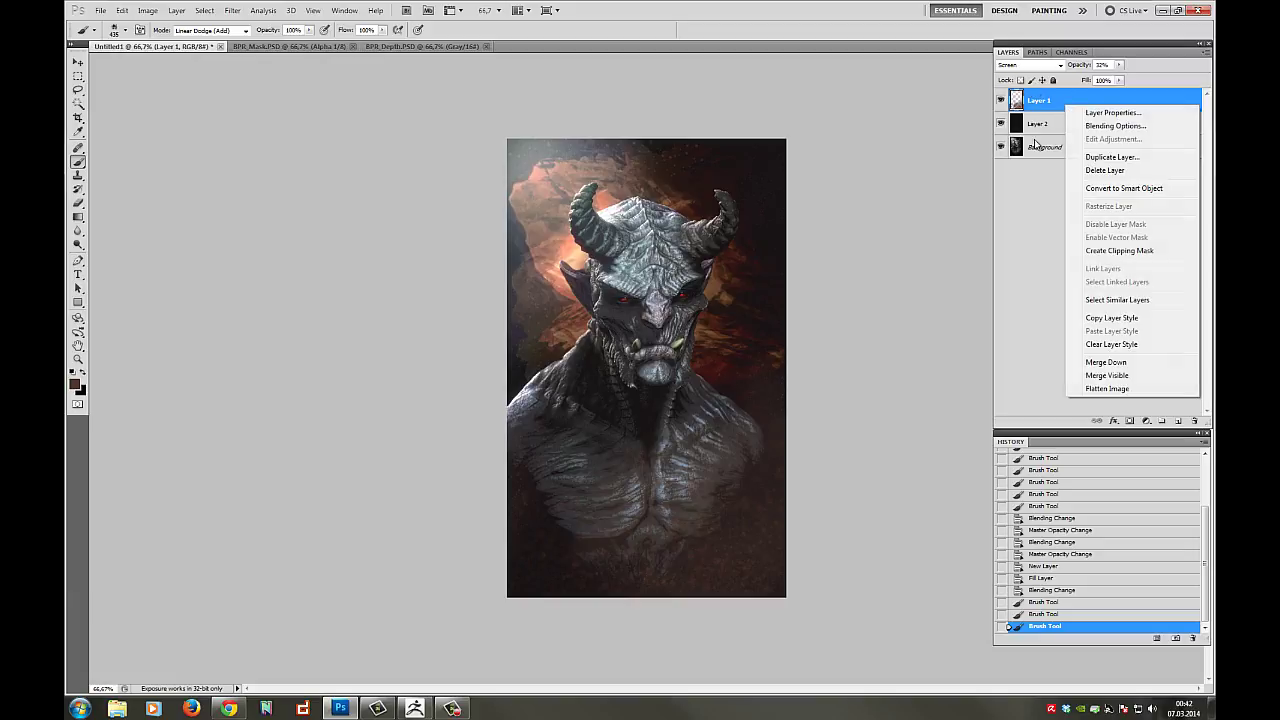
click(1038, 127)
click(176, 12)
mouse_move(186, 24)
click(330, 24)
click(738, 212)
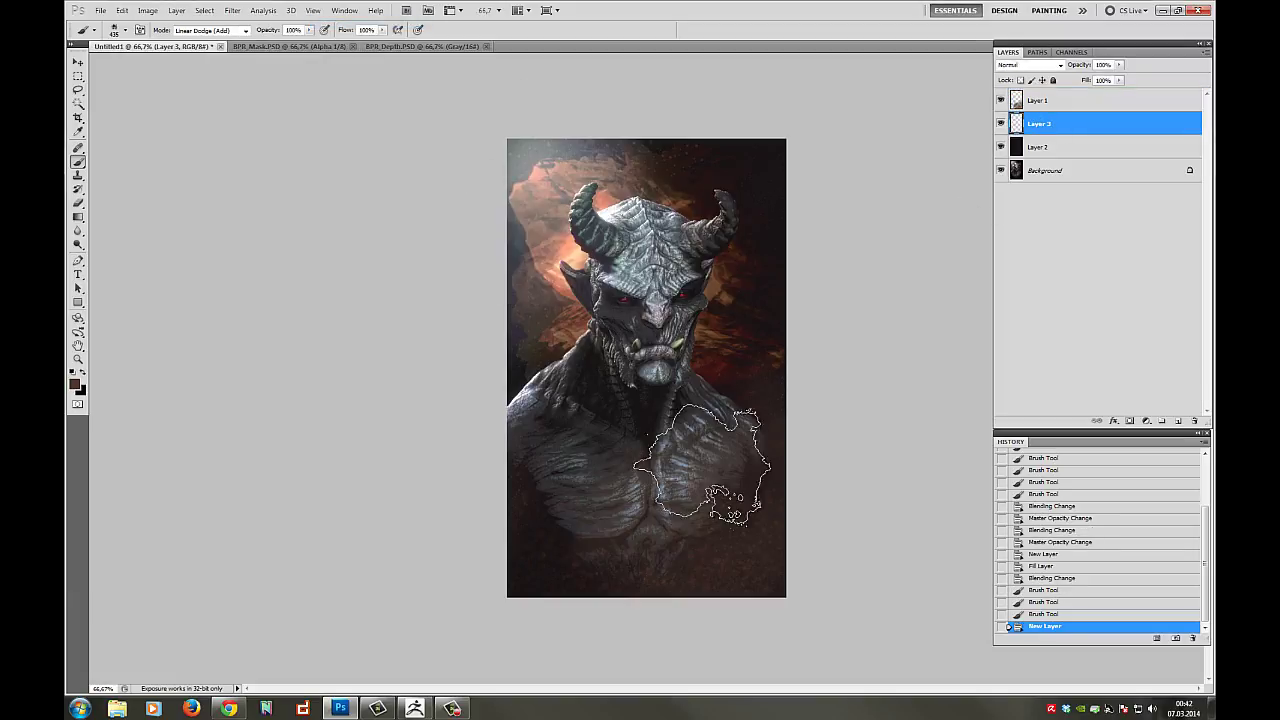
- Paint brown smoke across the base and beside the bust on Layer 3, and blend it with Soft Light
drag(630, 582, 712, 618)
drag(770, 528, 770, 618)
drag(783, 378, 783, 298)
drag(525, 540, 582, 601)
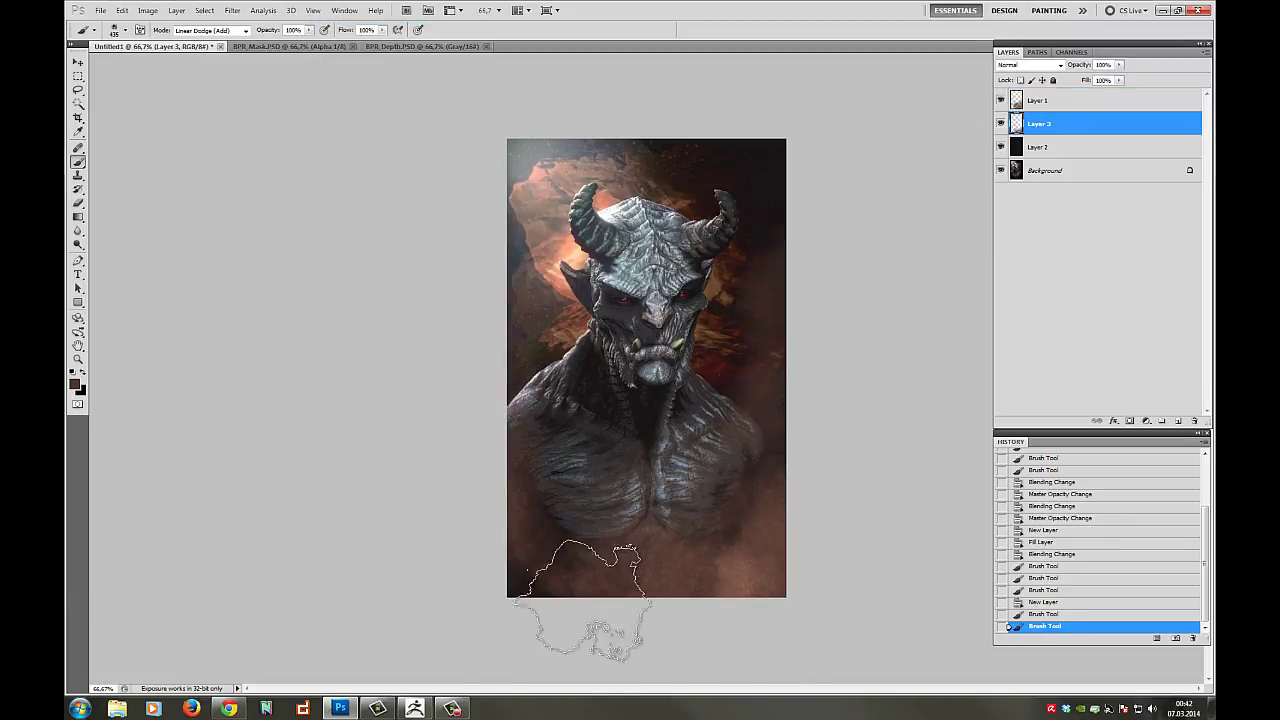
click(1030, 64)
click(1030, 229)
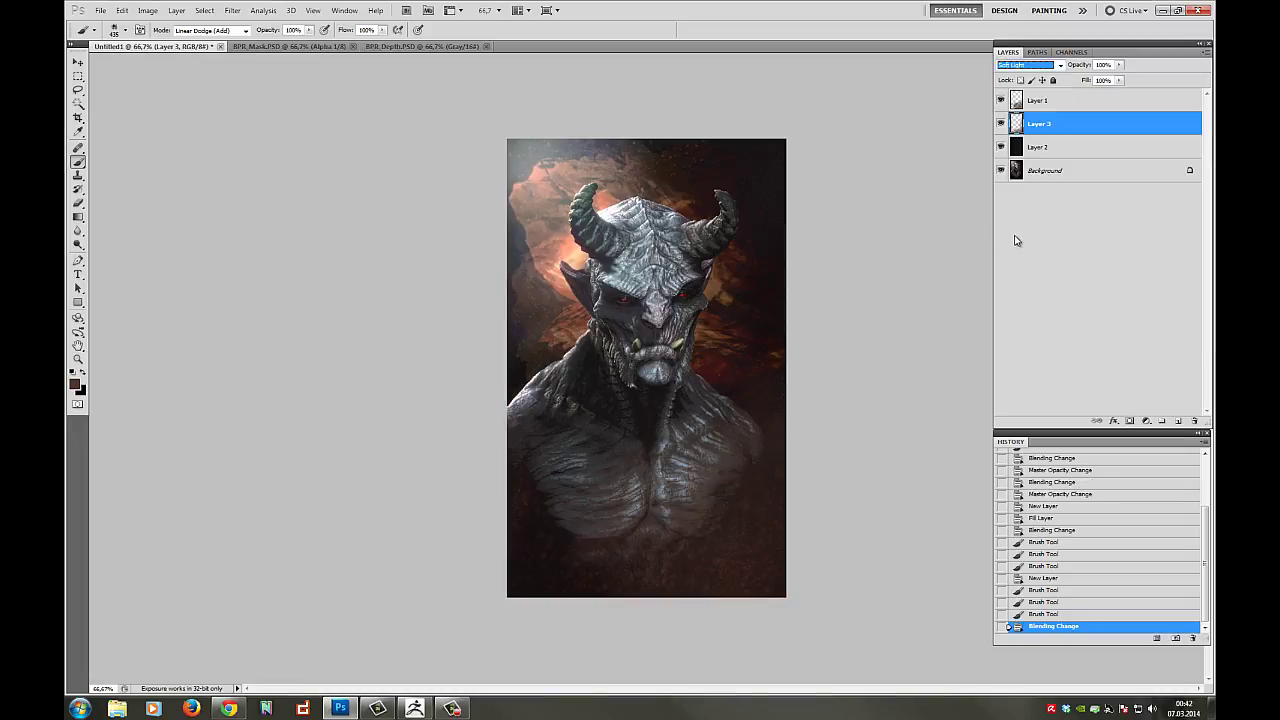
- Reduce the opacity of the ember and haze layer, Layer 1
click(1062, 108)
click(1119, 65)
drag(1124, 78, 1109, 84)
click(1090, 107)
- Apply Hue/Saturation to Layer 1 with hue +180, saturation +44 and a raised lightness
click(155, 11)
mouse_move(158, 40)
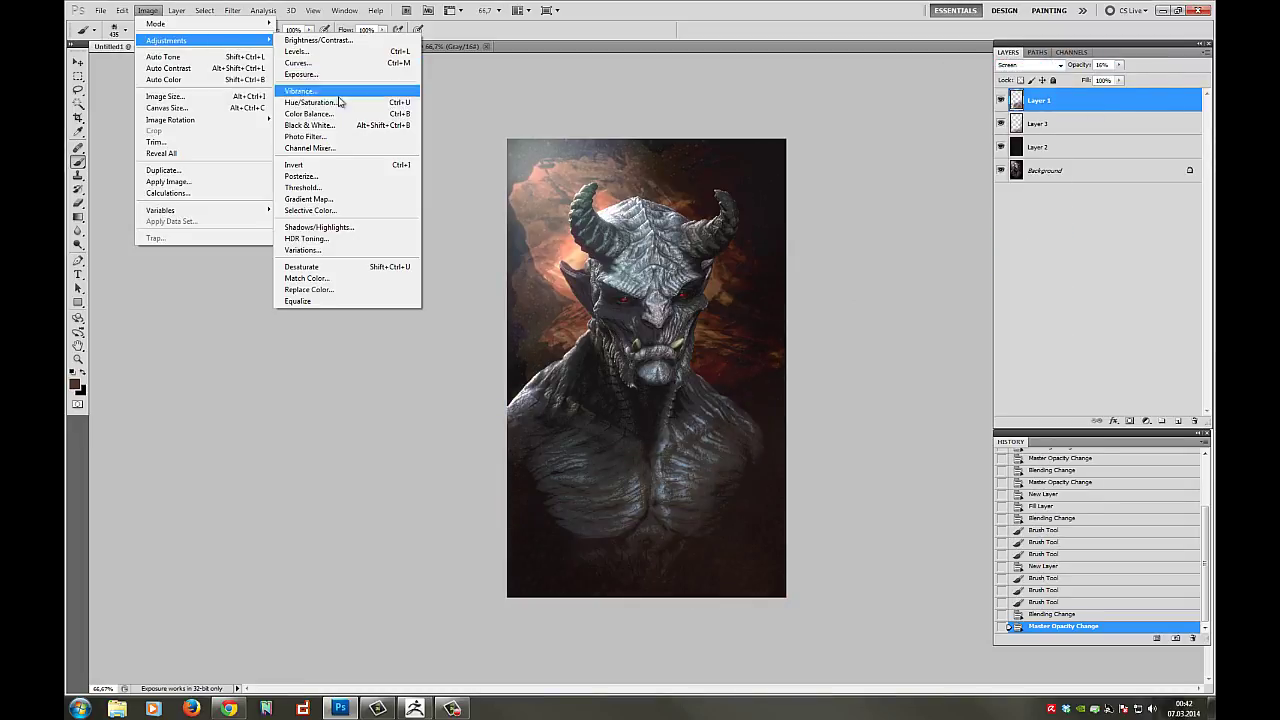
click(341, 102)
drag(975, 176, 1033, 172)
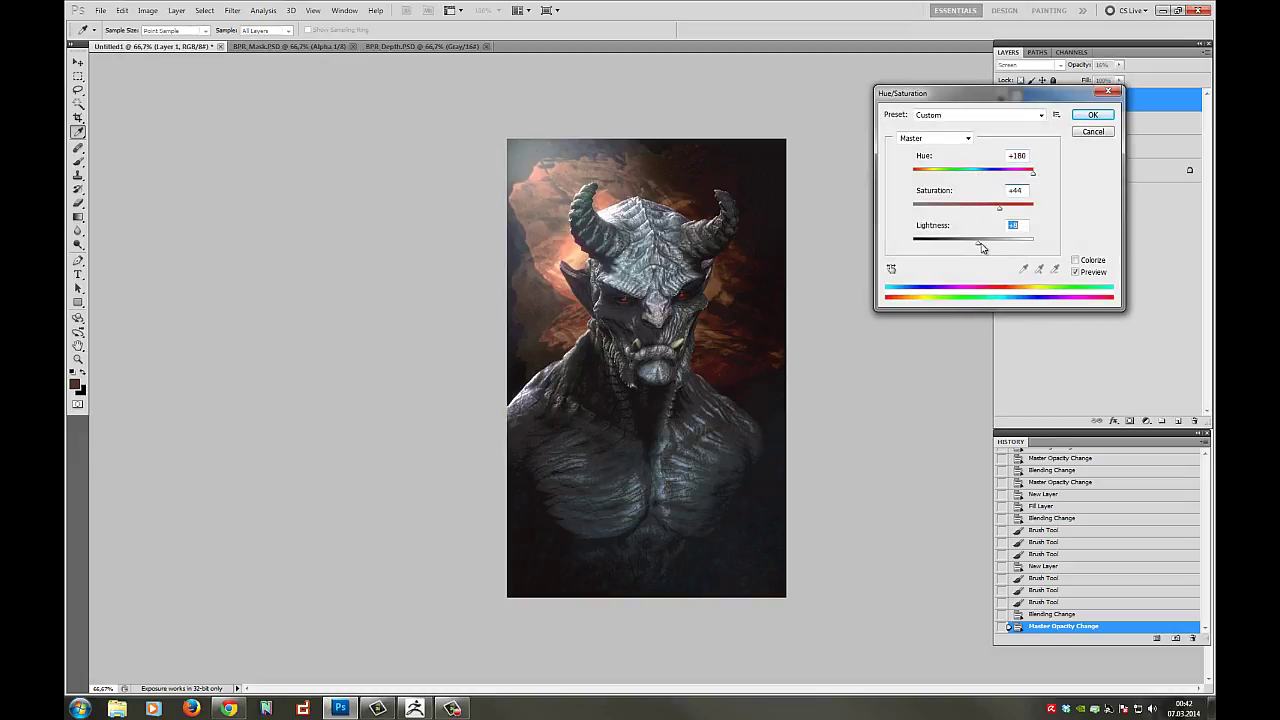
drag(983, 248, 1007, 247)
click(1088, 117)
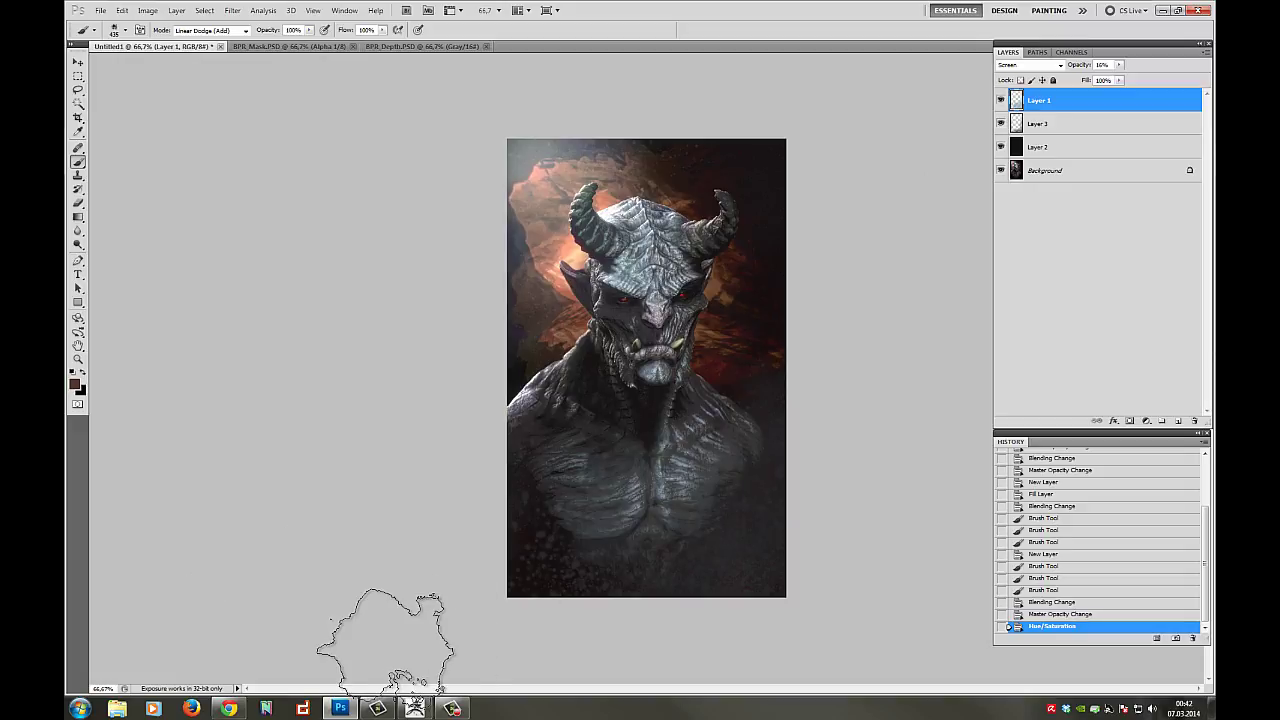
- Create a new empty layer at the top of the layer stack for the eye glow
click(205, 10)
mouse_move(178, 11)
mouse_move(212, 24)
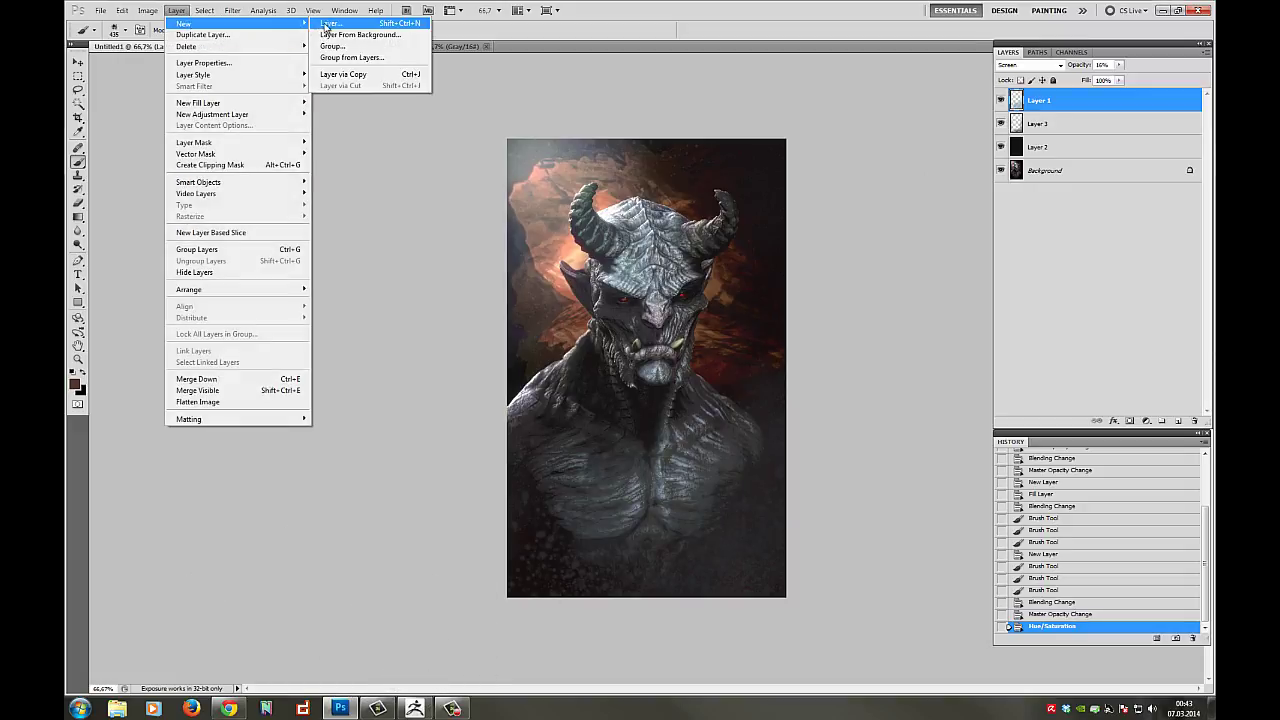
click(328, 24)
key(Return)
- Sample the red of the eye and paint over both eyes with a 34 px brush on the new layer
click(78, 359)
click(621, 284)
click(76, 161)
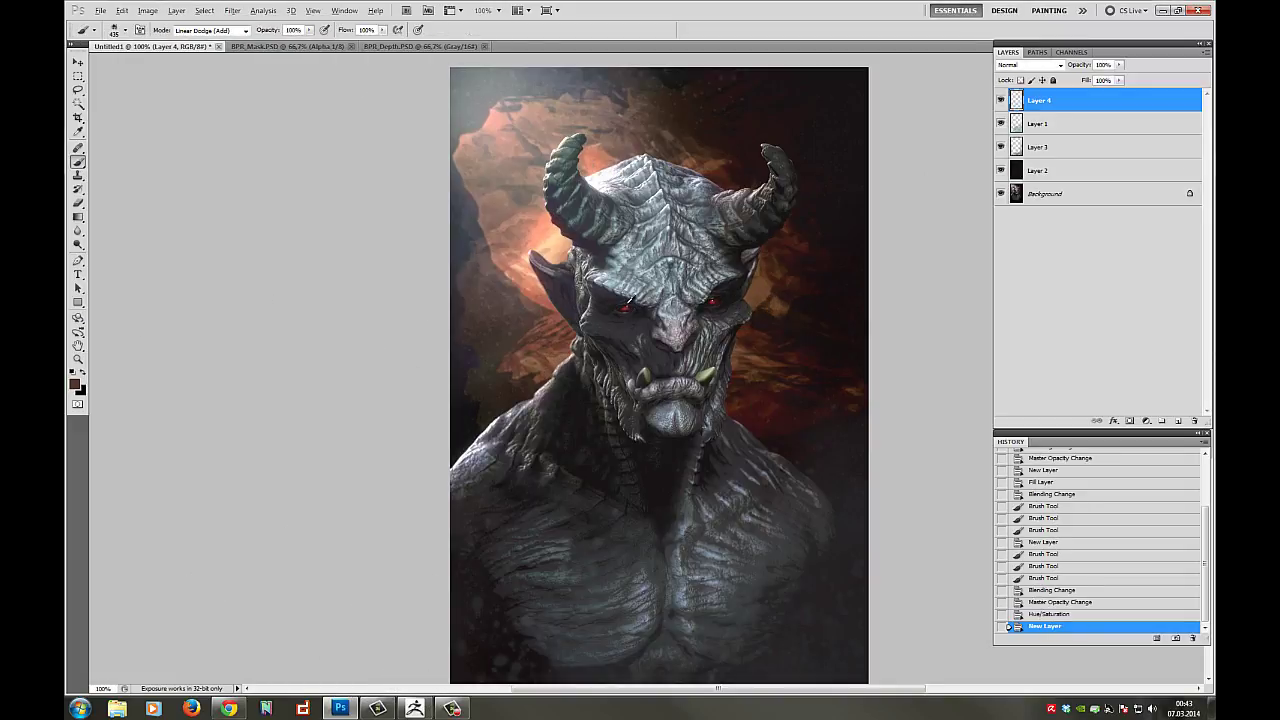
alt+click(625, 308)
right_click(675, 324)
click(703, 310)
drag(623, 307, 625, 310)
drag(711, 302, 712, 302)
- Blend the red eye layer with Linear Dodge (Add) and soften it with a 15.8-pixel Gaussian Blur
click(1060, 65)
click(1018, 186)
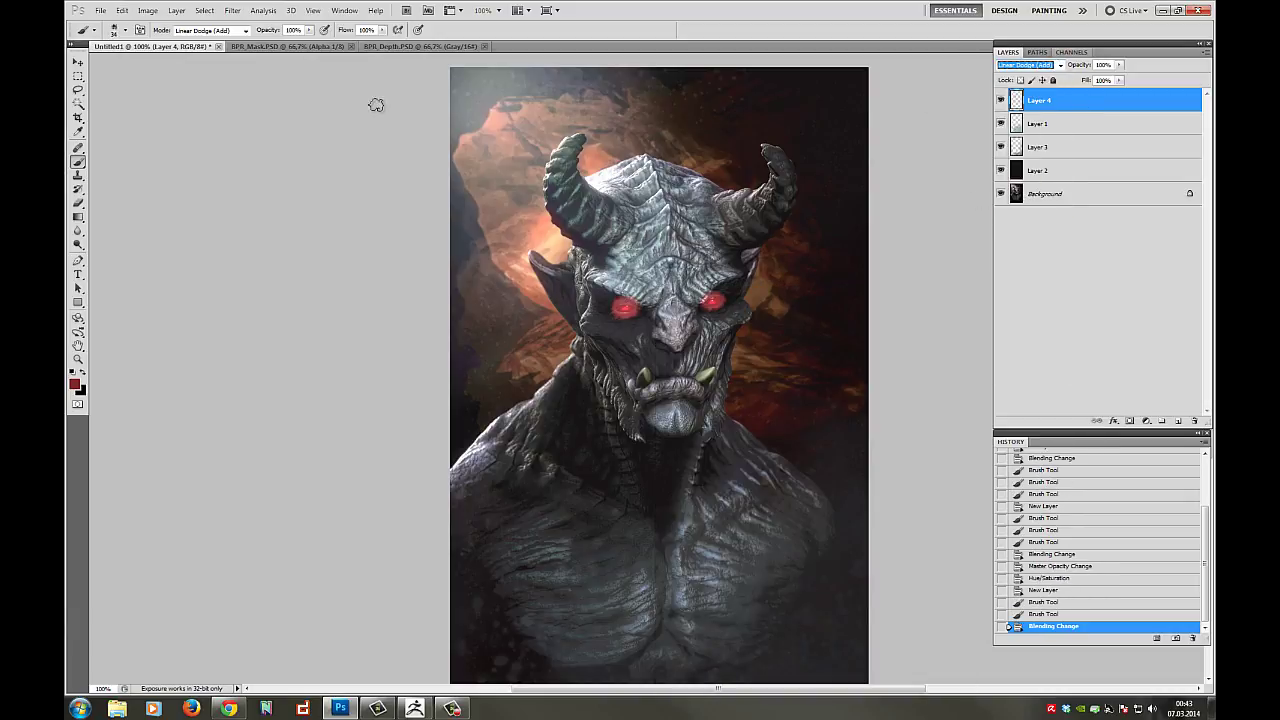
click(232, 11)
mouse_move(257, 122)
click(385, 164)
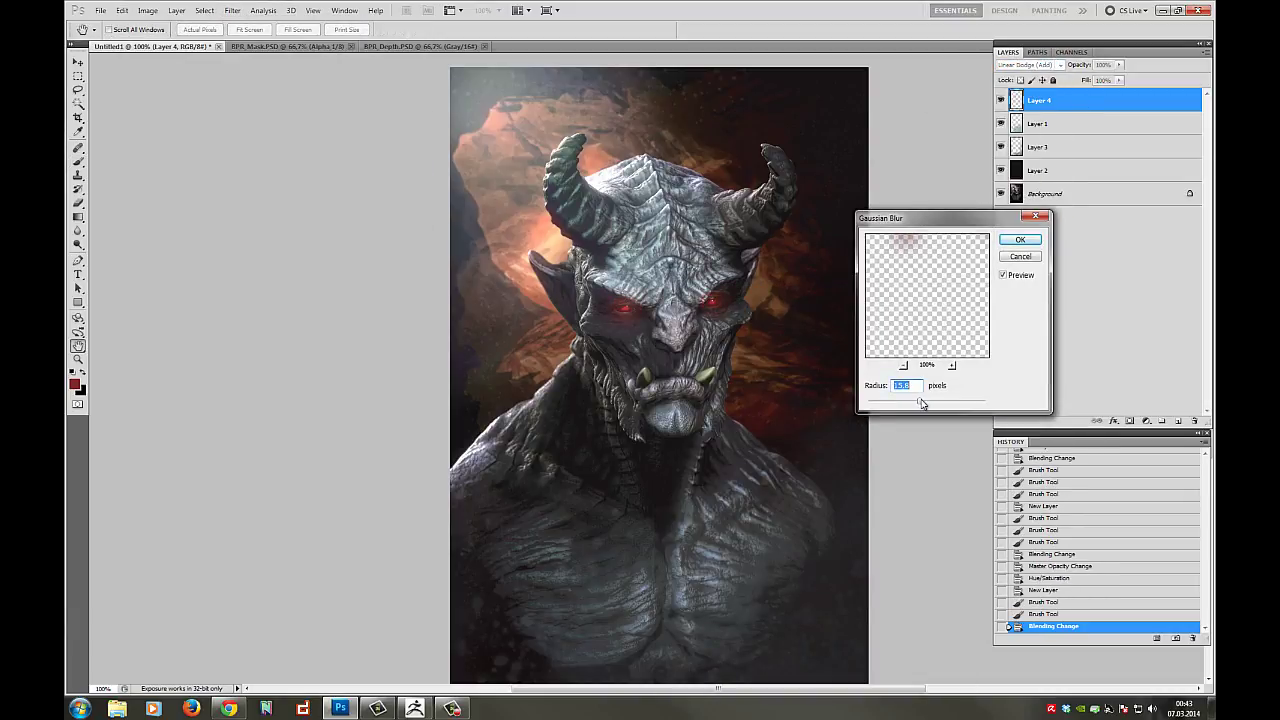
click(1020, 240)
- Create another new layer on top and pick a dark golden orange as the foreground colour
click(177, 11)
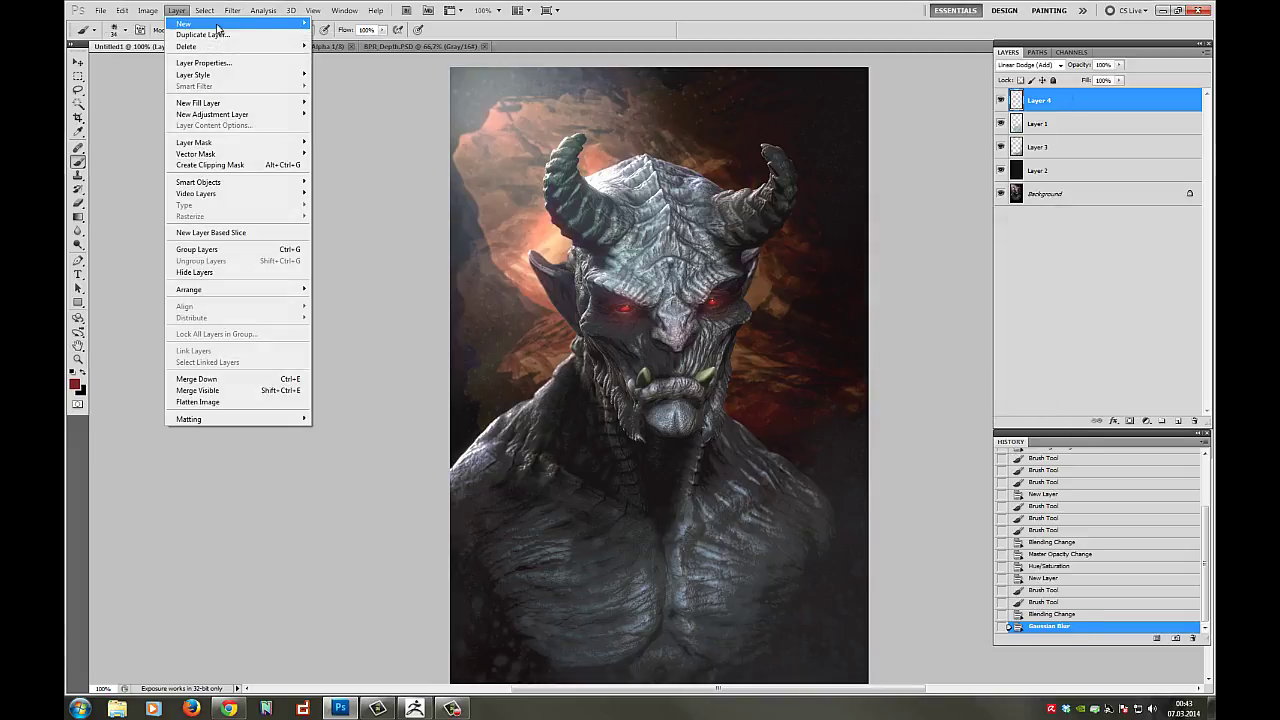
mouse_move(220, 24)
click(330, 22)
click(738, 224)
click(75, 385)
click(467, 556)
click(439, 466)
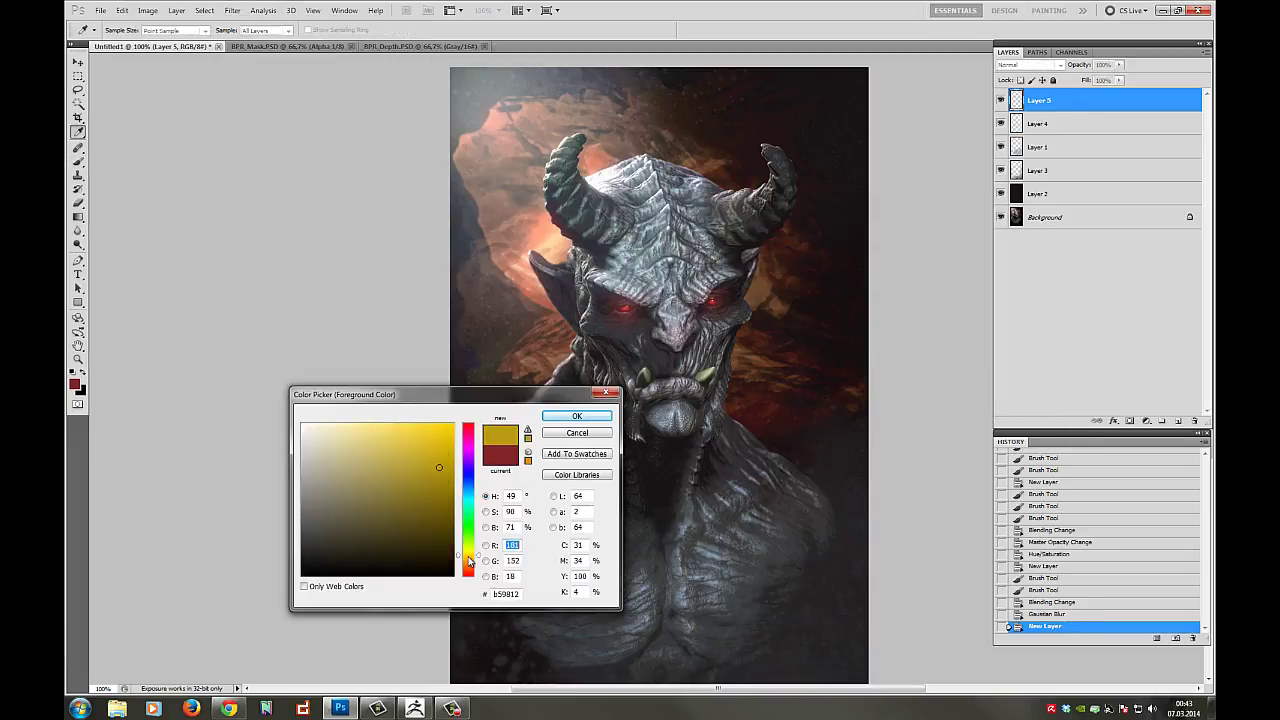
click(467, 559)
click(577, 416)
- Reduce the brush to 12 px and dab the orange onto the centres of both eyes
right_click(797, 250)
drag(829, 280, 816, 280)
click(625, 308)
click(625, 308)
click(625, 308)
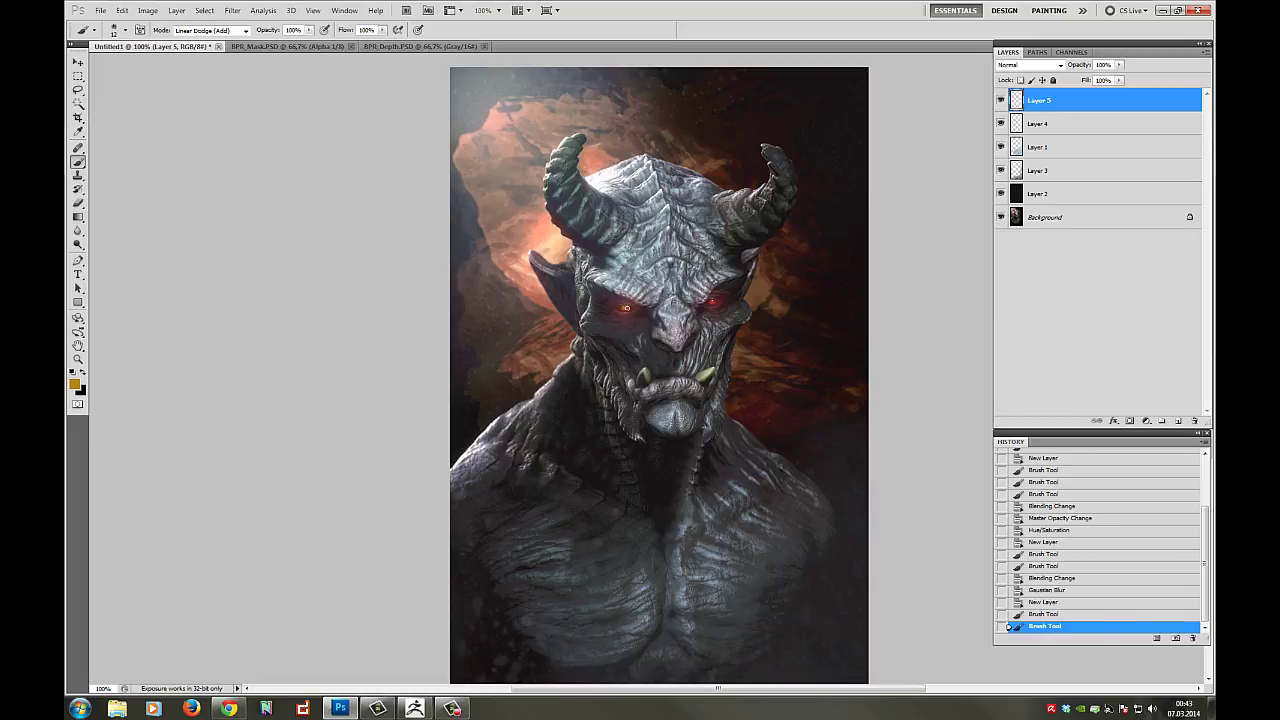
click(711, 301)
- Try the previous Gaussian Blur and a new blend mode on the orange eye layer, and revert to the painted dabs
click(232, 10)
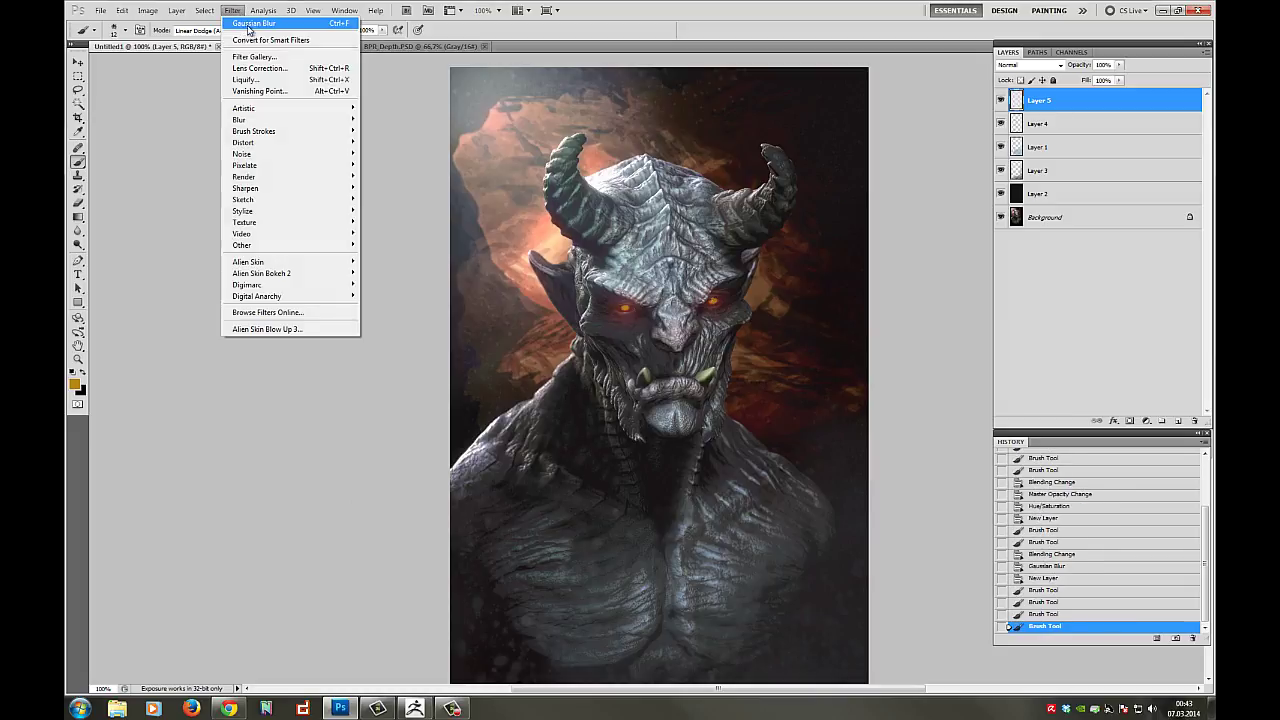
click(255, 23)
click(1030, 64)
click(1023, 193)
click(1001, 101)
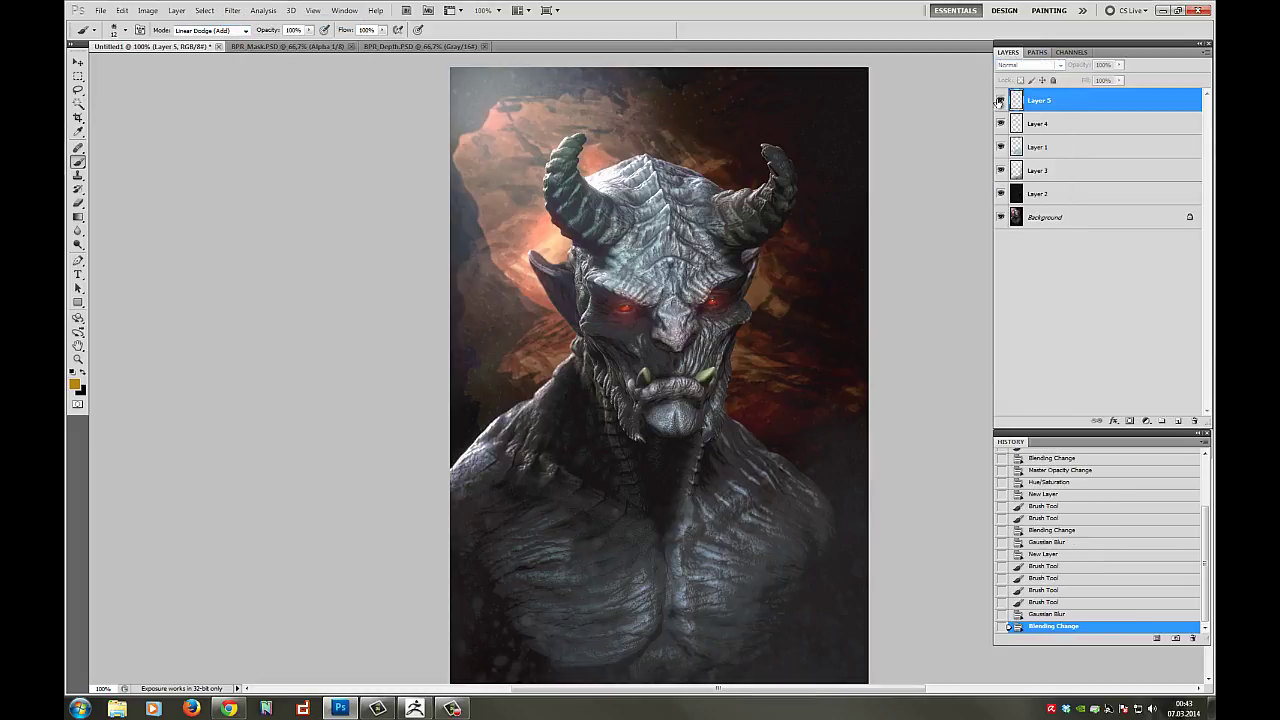
click(1001, 101)
click(1073, 615)
click(1068, 606)
- Apply a Gaussian Blur to the orange eye dabs and set their layer to Linear Dodge (Add)
click(232, 10)
mouse_move(250, 118)
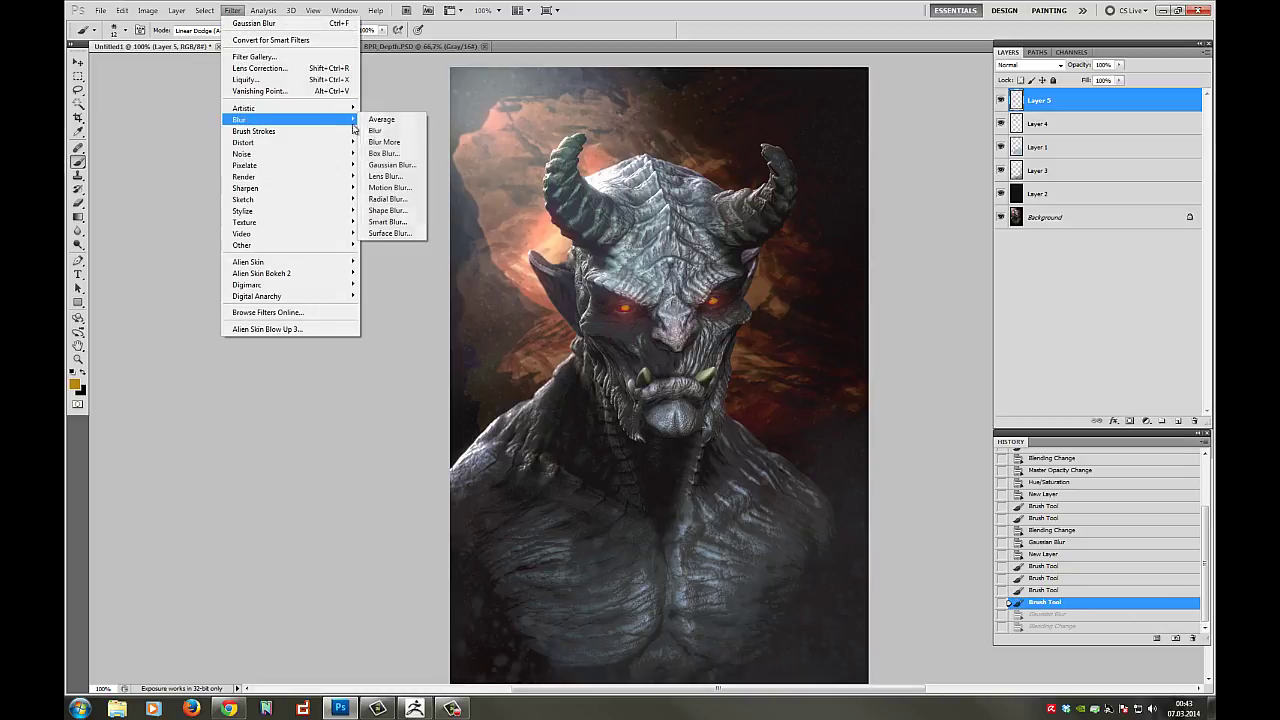
click(395, 174)
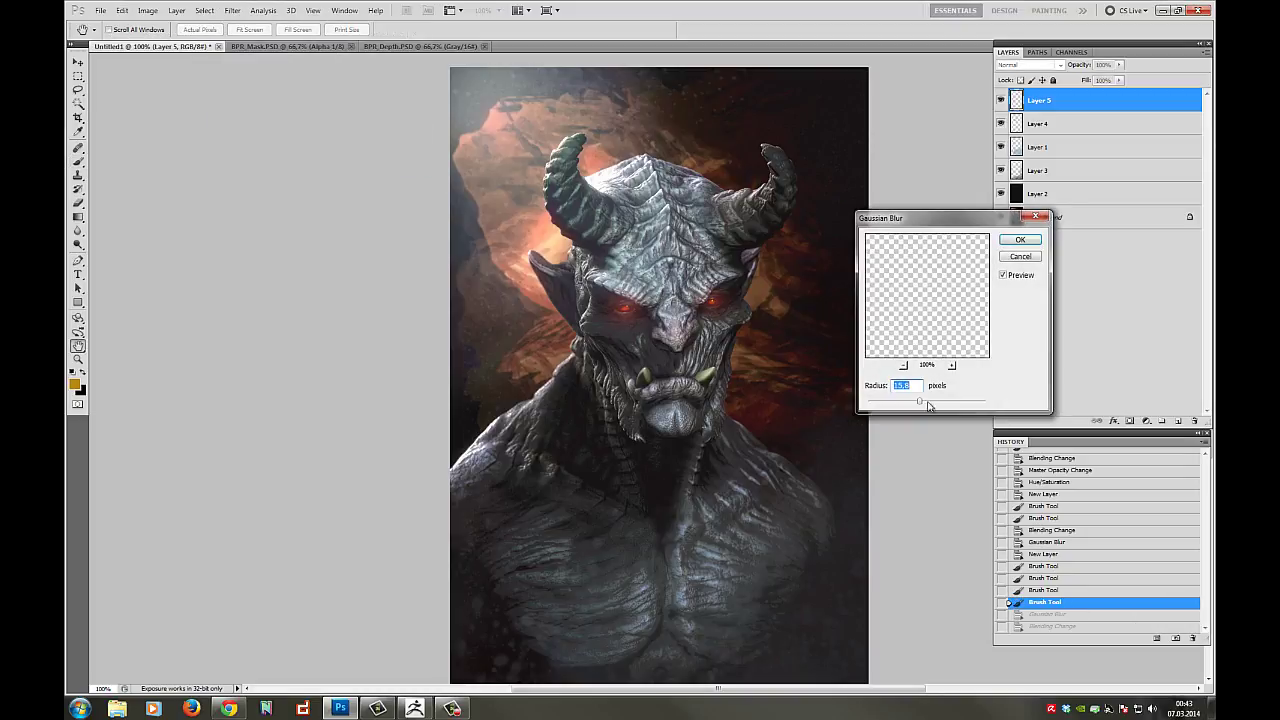
click(1022, 238)
click(1030, 64)
click(1024, 192)
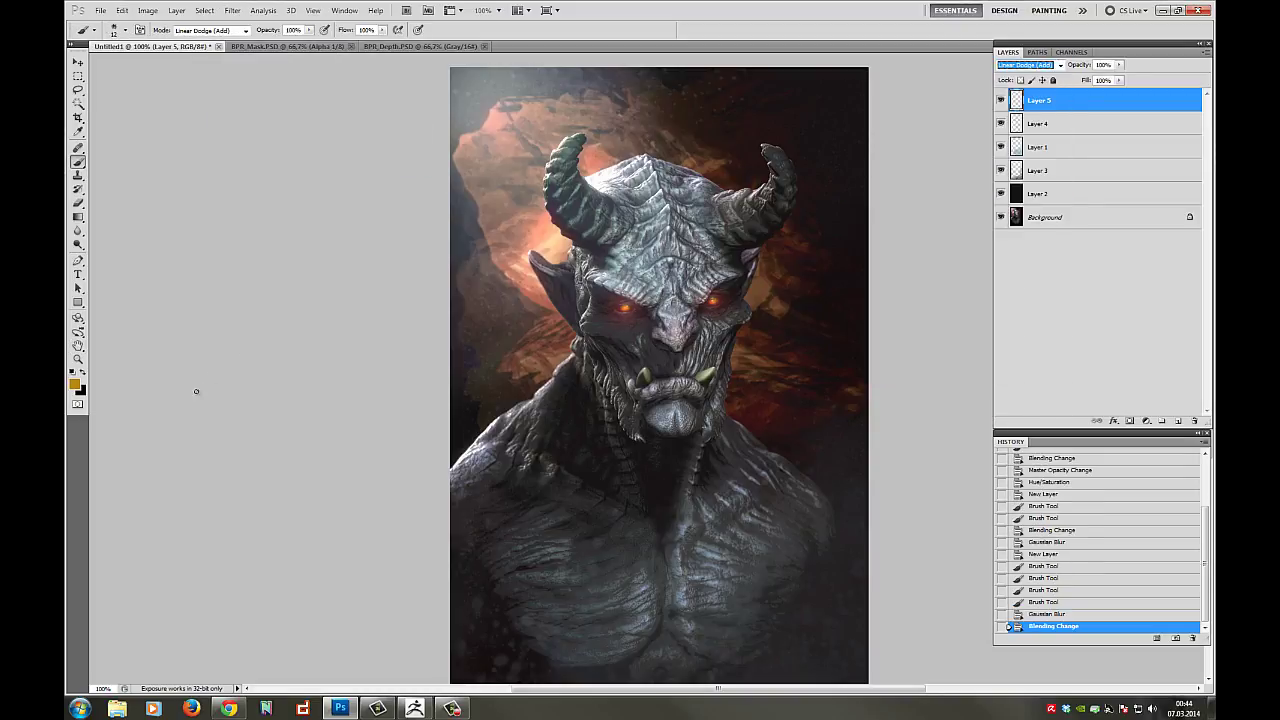
- Adjust the orange glow with Hue/Saturation, using hue +3 and a slightly reduced lightness
click(148, 10)
mouse_move(165, 40)
click(330, 104)
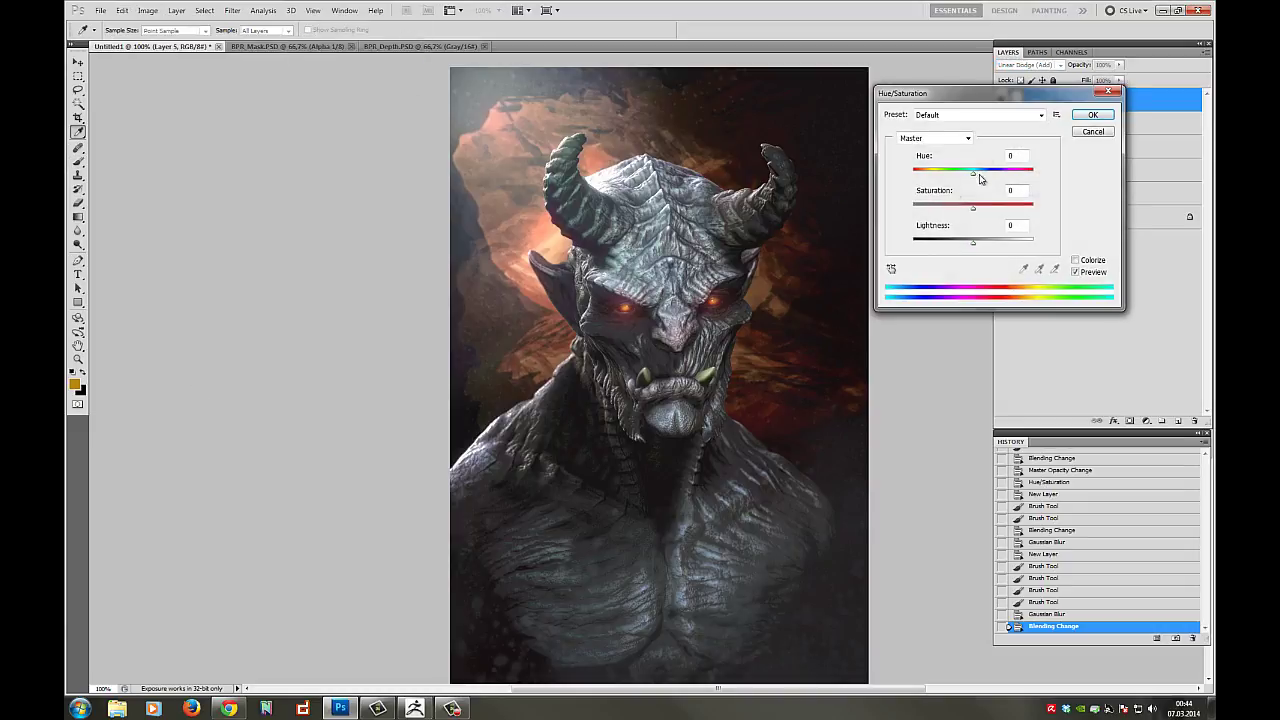
mouse_move(976, 175)
mouse_down()
mouse_move(1037, 180)
mouse_move(968, 184)
mouse_up()
mouse_move(976, 242)
mouse_down()
mouse_move(986, 245)
mouse_move(968, 244)
mouse_up()
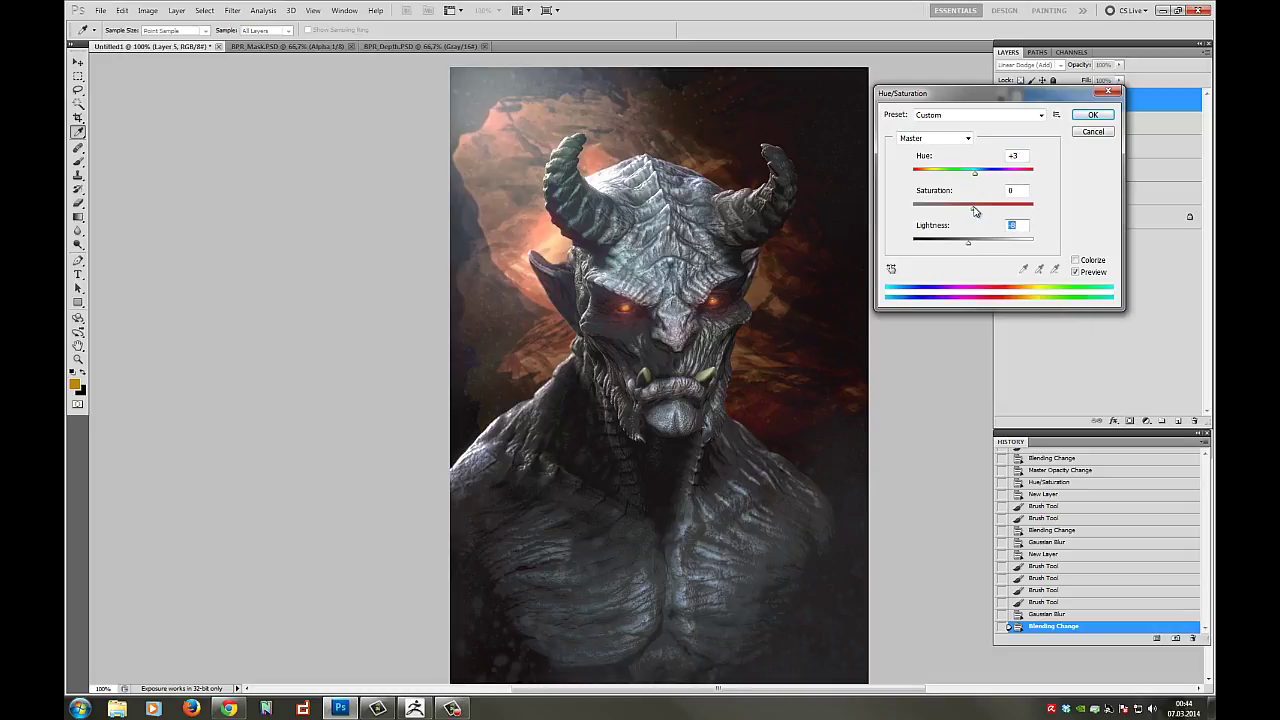
click(1089, 116)
- Make Layer 4 the active layer and open the grunge texture Grungemaps0154_S.jpg
double_click(1048, 127)
click(1154, 461)
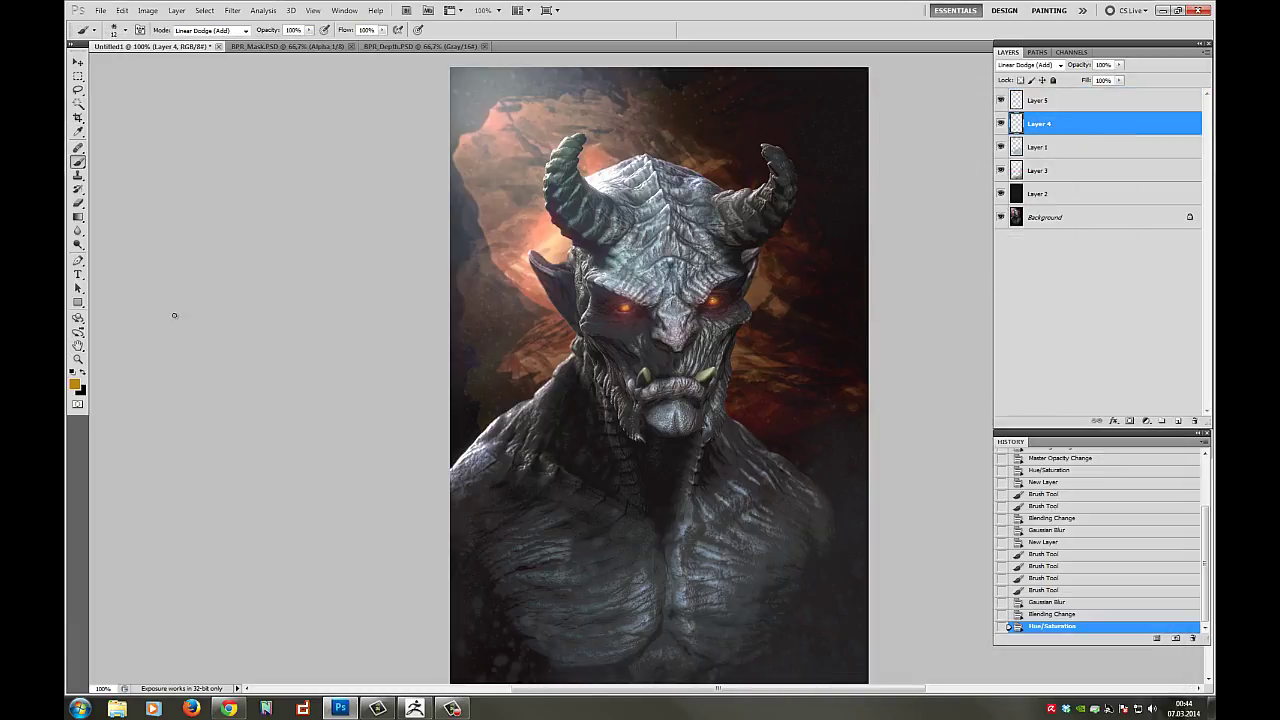
click(78, 359)
alt+click(400, 380)
alt+click(400, 380)
drag(551, 208, 738, 522)
alt+click(600, 424)
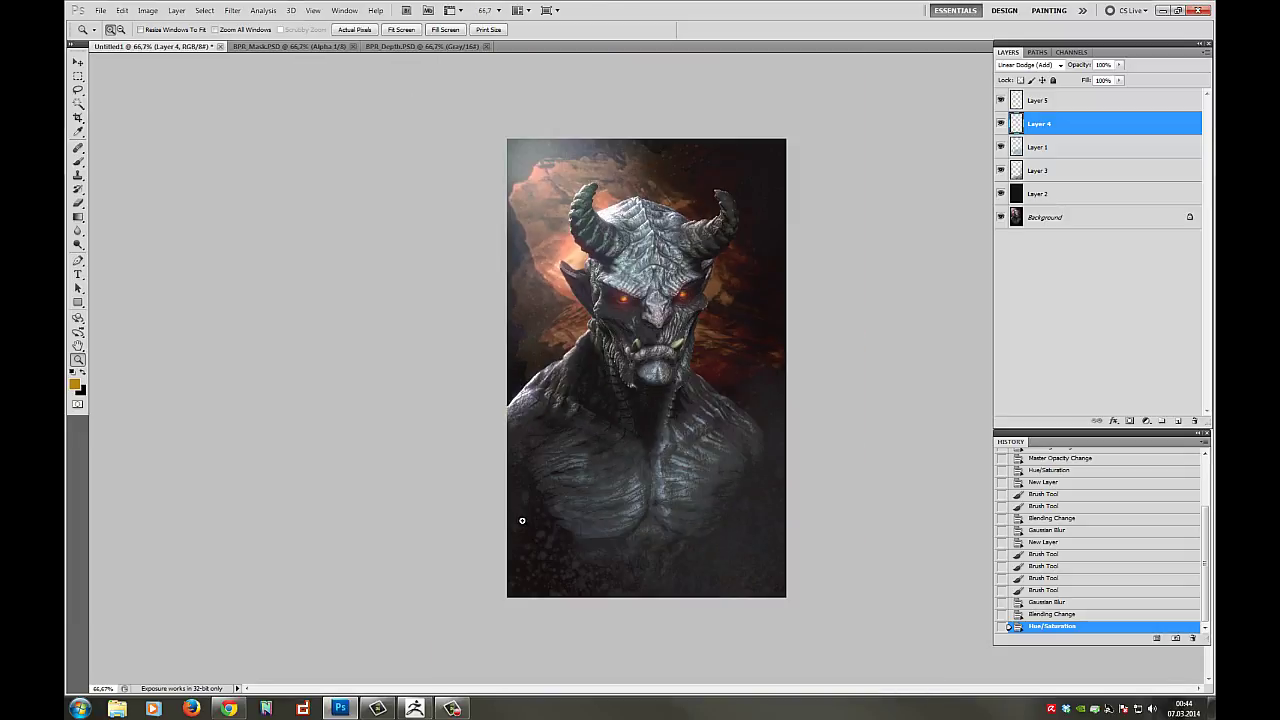
click(102, 12)
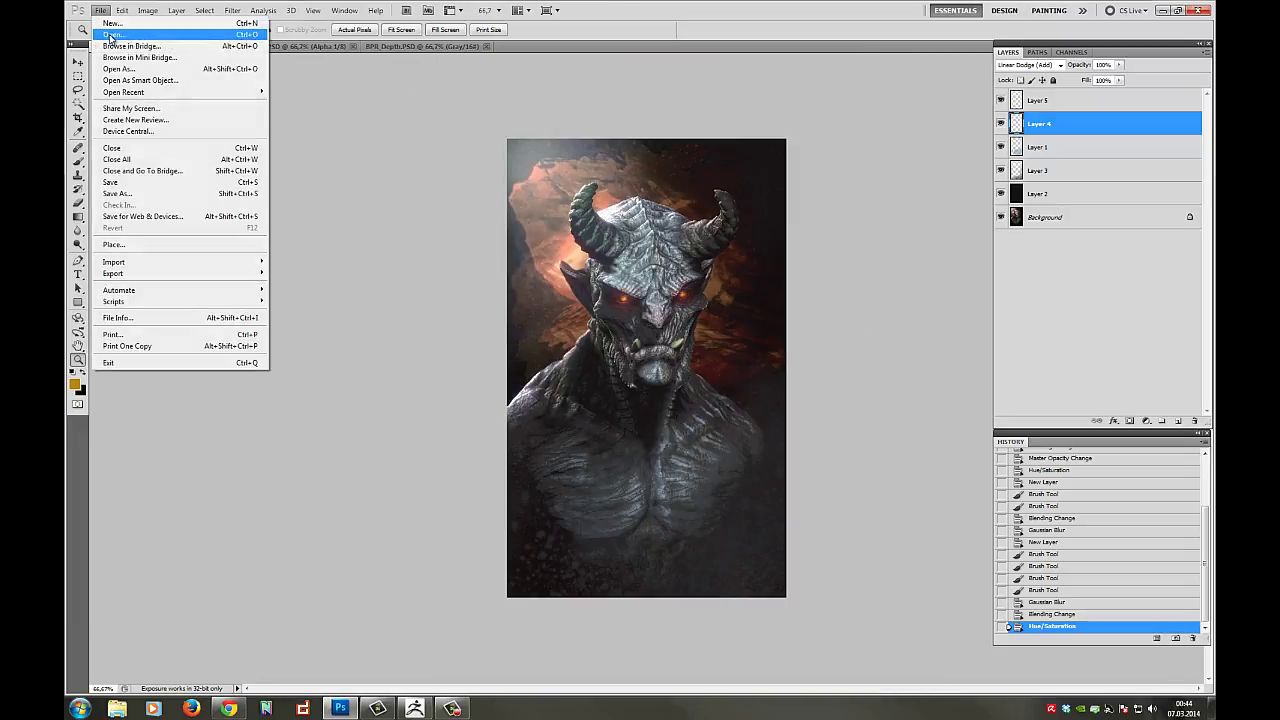
click(364, 148)
click(101, 12)
click(112, 35)
click(506, 284)
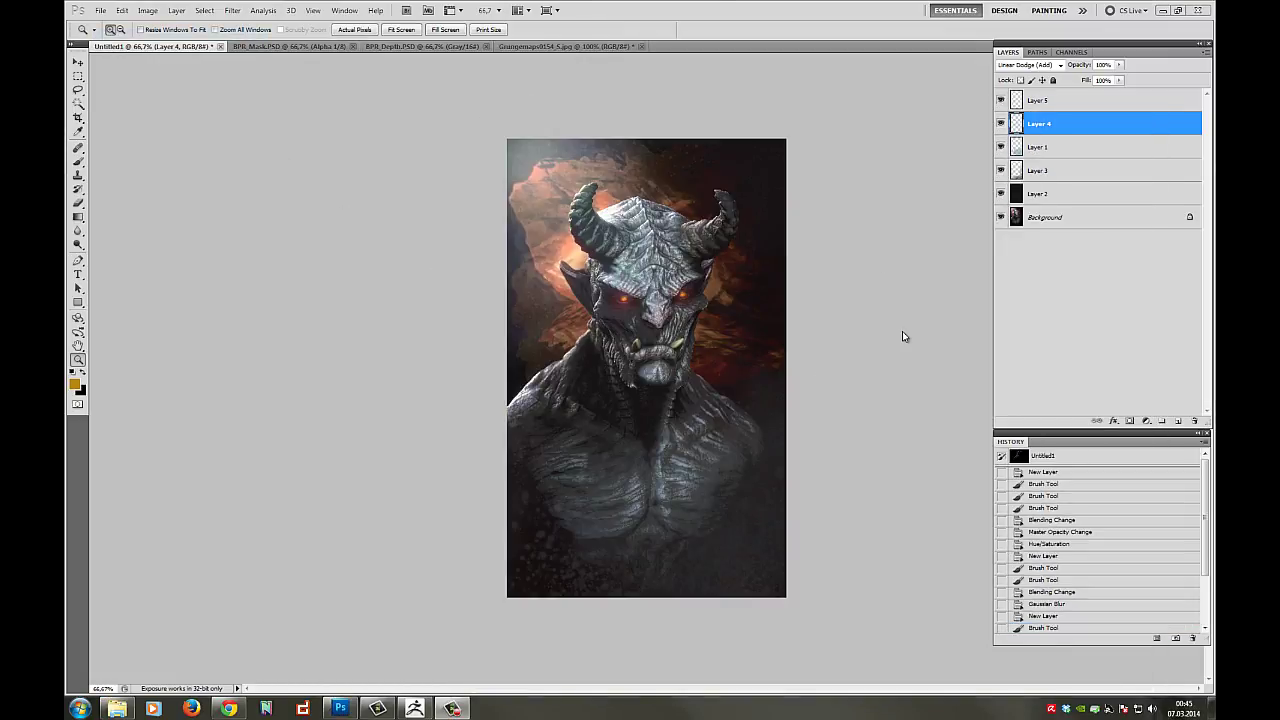
- Paste the grunge texture above Layer 4 and scale it up from its centre to cover the whole canvas
key(ctrl+v)
click(122, 11)
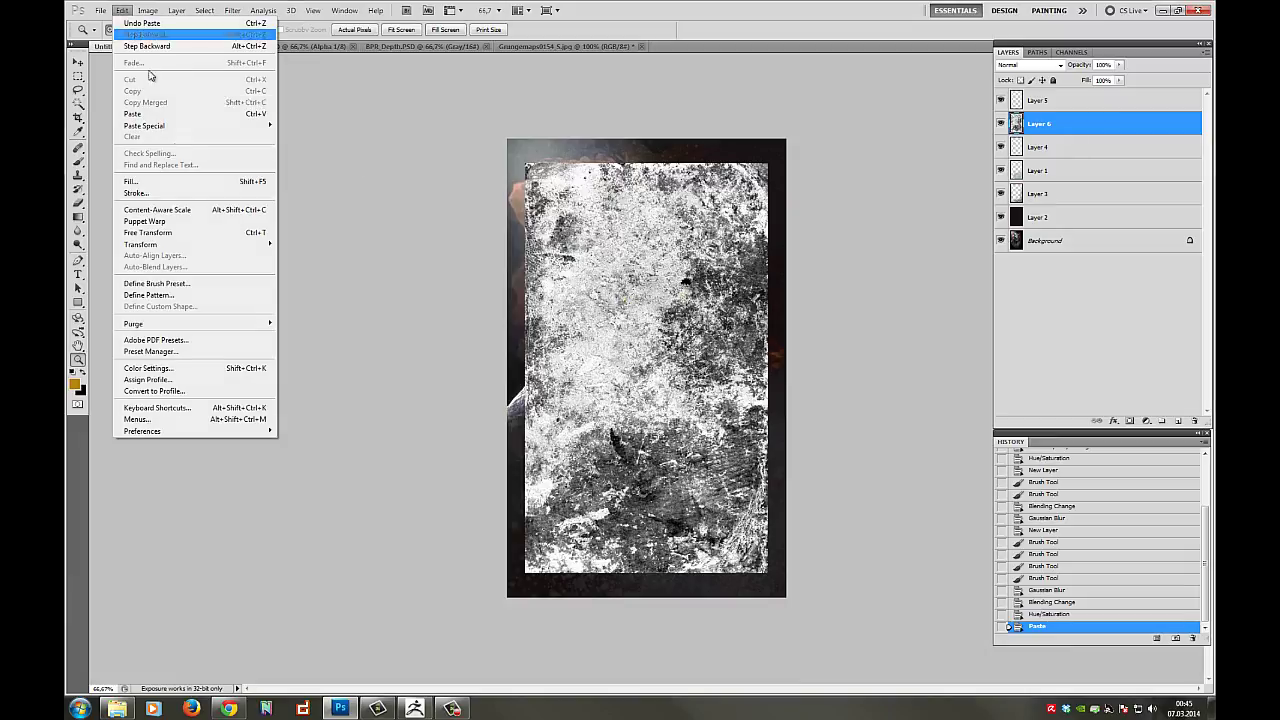
mouse_move(194, 243)
click(295, 261)
alt+shift+drag(525, 162, 505, 129)
key(Return)
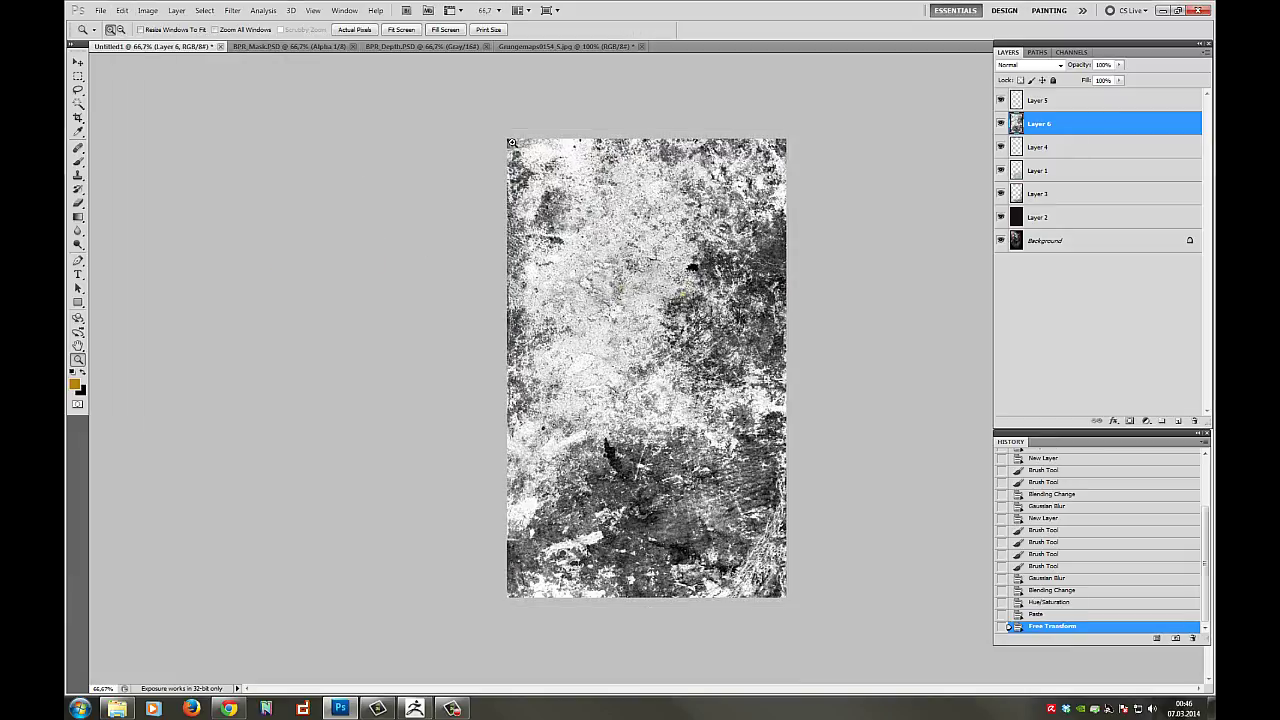
- Set the grunge texture layer to Overlay at 12% opacity
click(1040, 65)
click(1024, 221)
drag(1119, 65, 1065, 80)
double_click(1056, 125)
click(1154, 446)
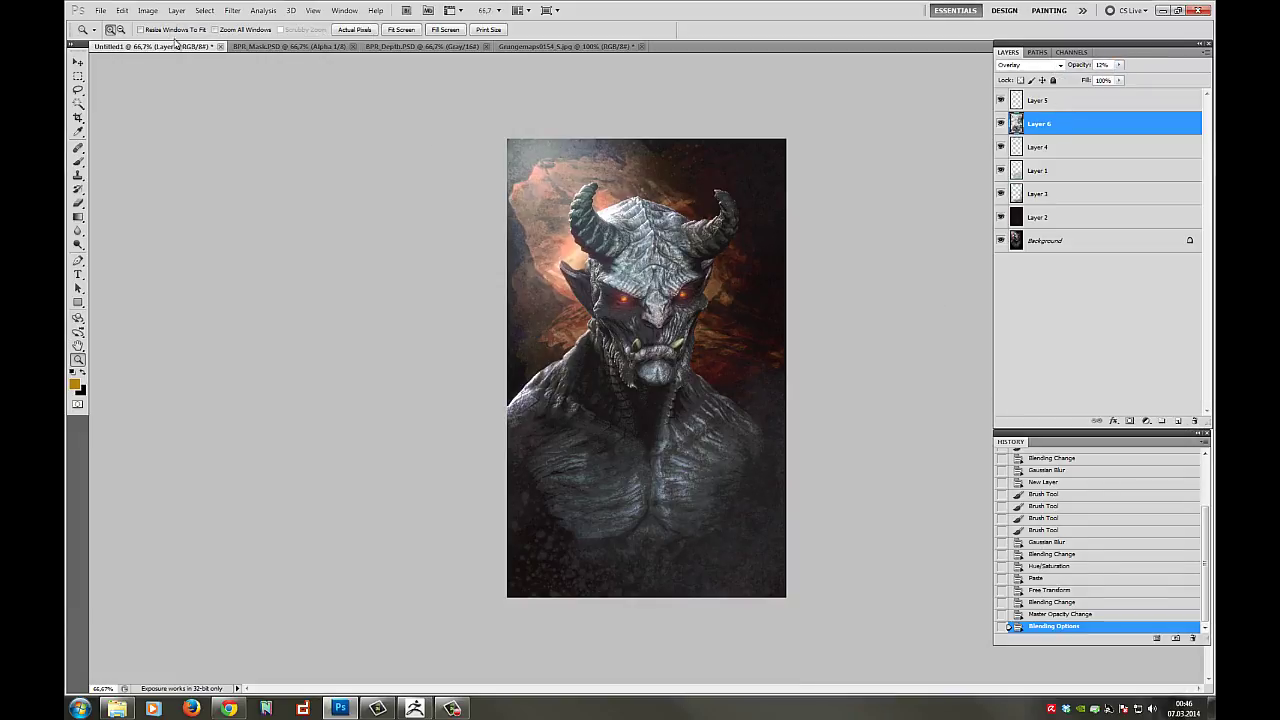
- Colorize the grunge texture layer blue with Hue/Saturation, using saturation 100
click(148, 11)
mouse_move(190, 41)
click(322, 102)
click(1075, 260)
drag(944, 208, 1056, 213)
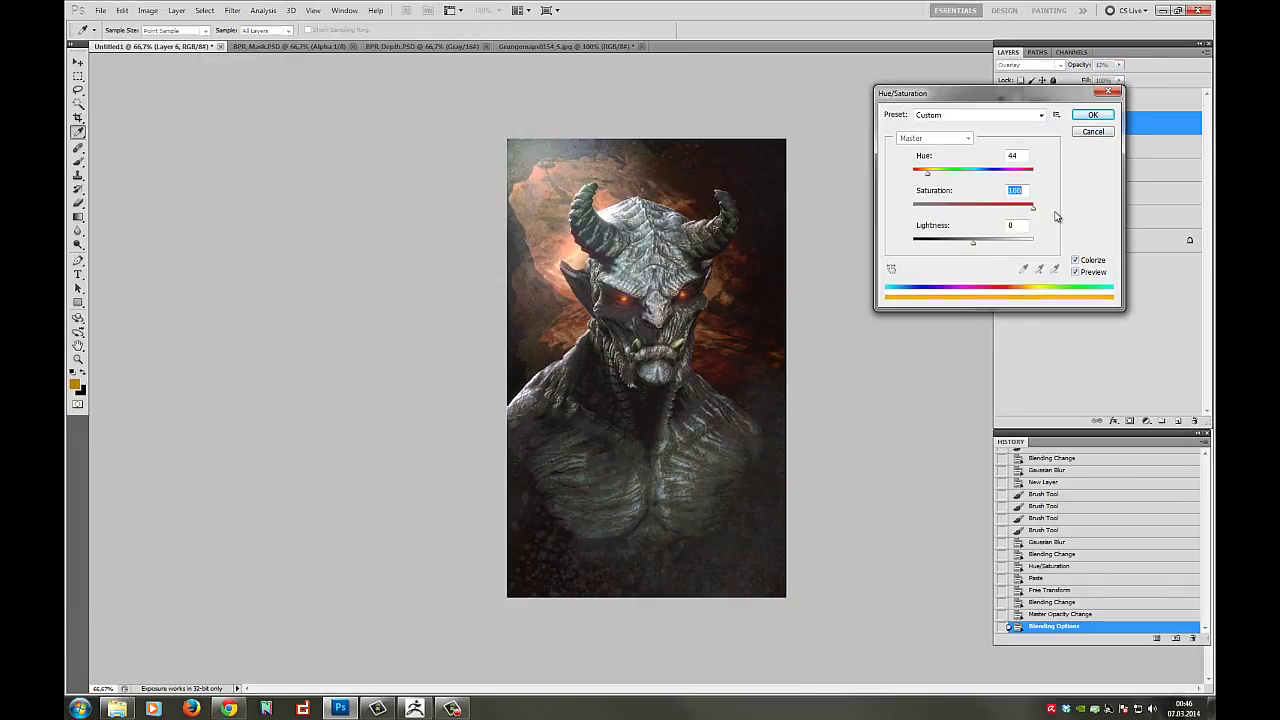
drag(928, 174, 985, 191)
click(1086, 114)
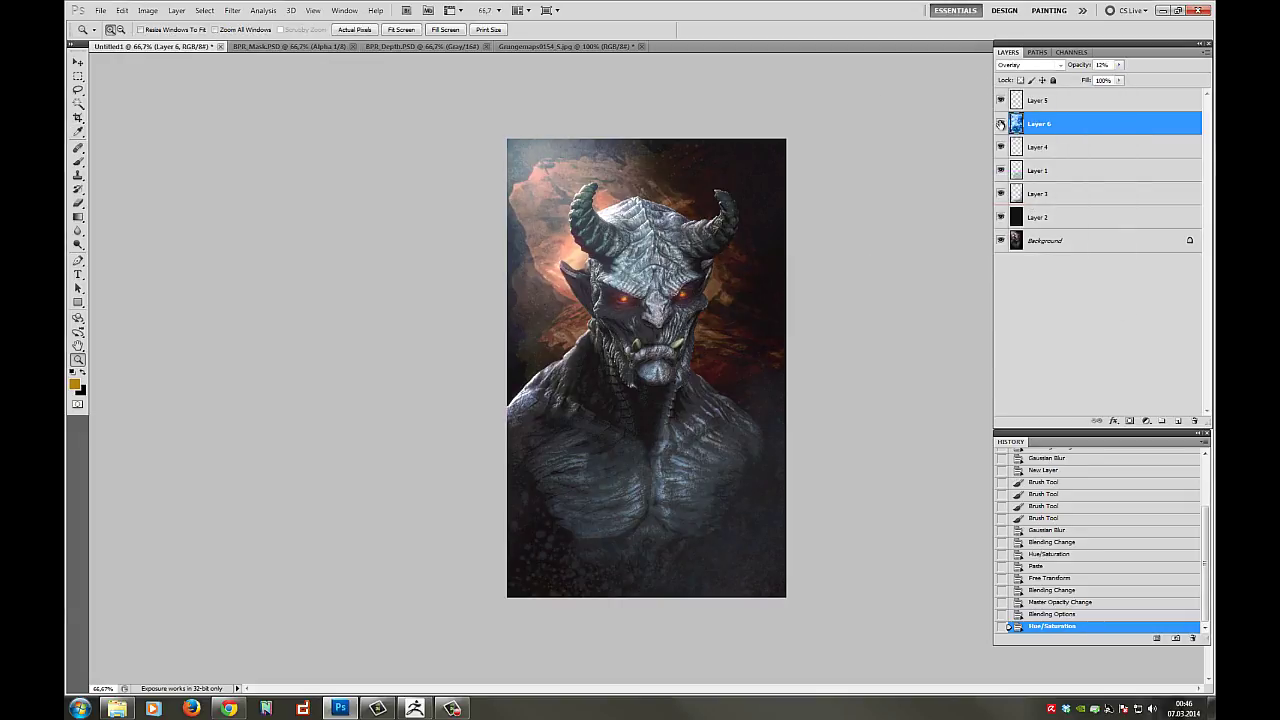
- Compare the image with the earlier Gaussian Blur history state and return to the latest state
double_click(1085, 124)
click(1147, 464)
click(1060, 458)
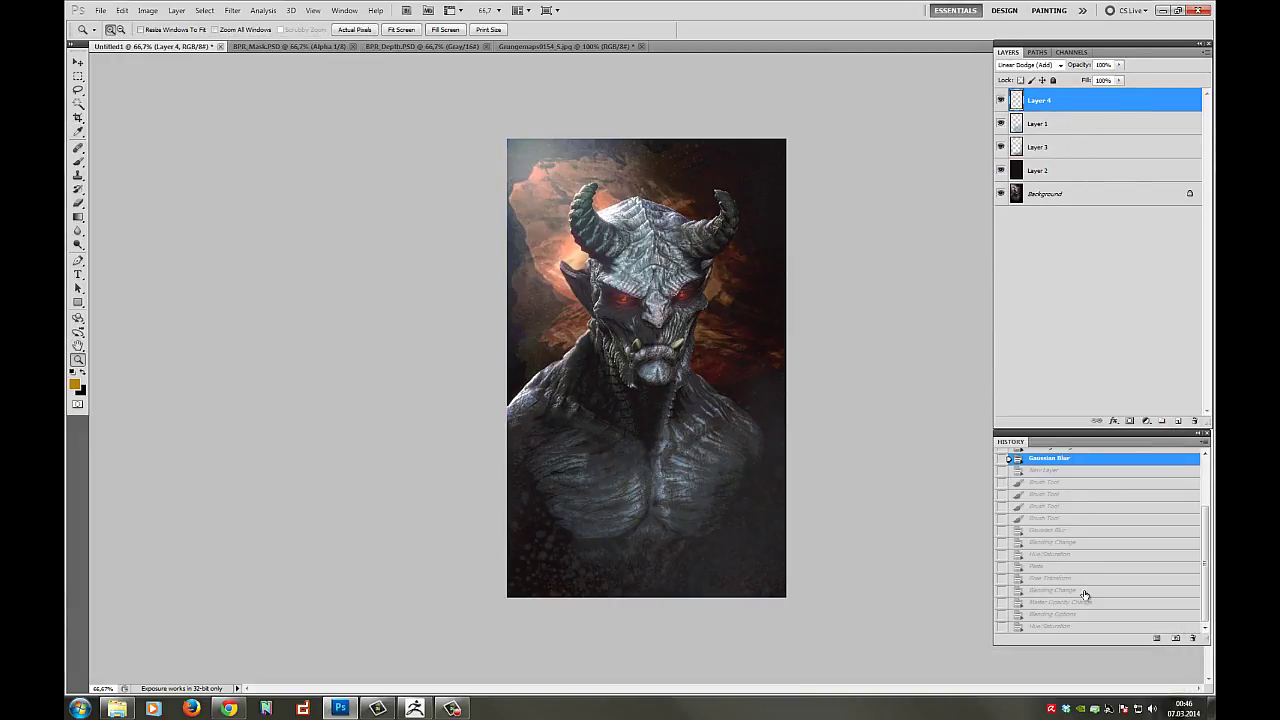
click(1085, 626)
- Raise the opacity of the blue-tinted grunge texture layer slightly
click(1119, 65)
drag(1130, 79, 1125, 80)
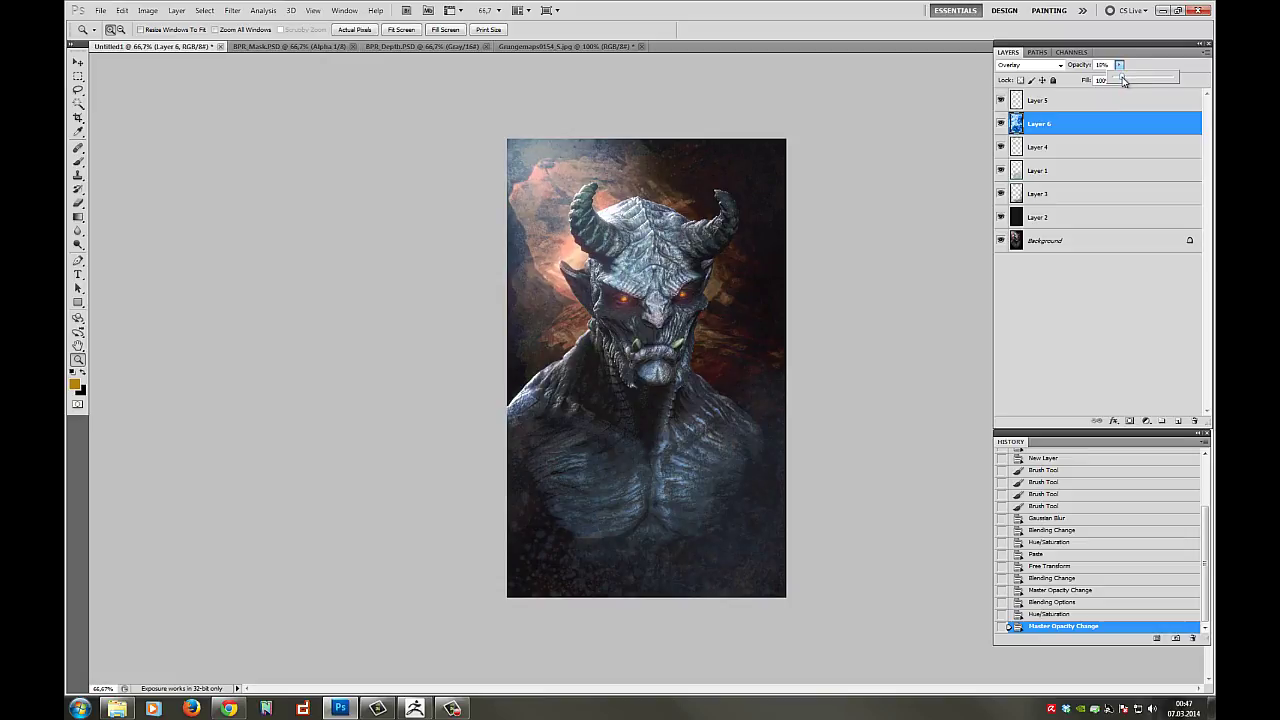
click(900, 182)
- Examine the grunge-textured demon bust up close and as a whole to judge the overlay
click(590, 331)
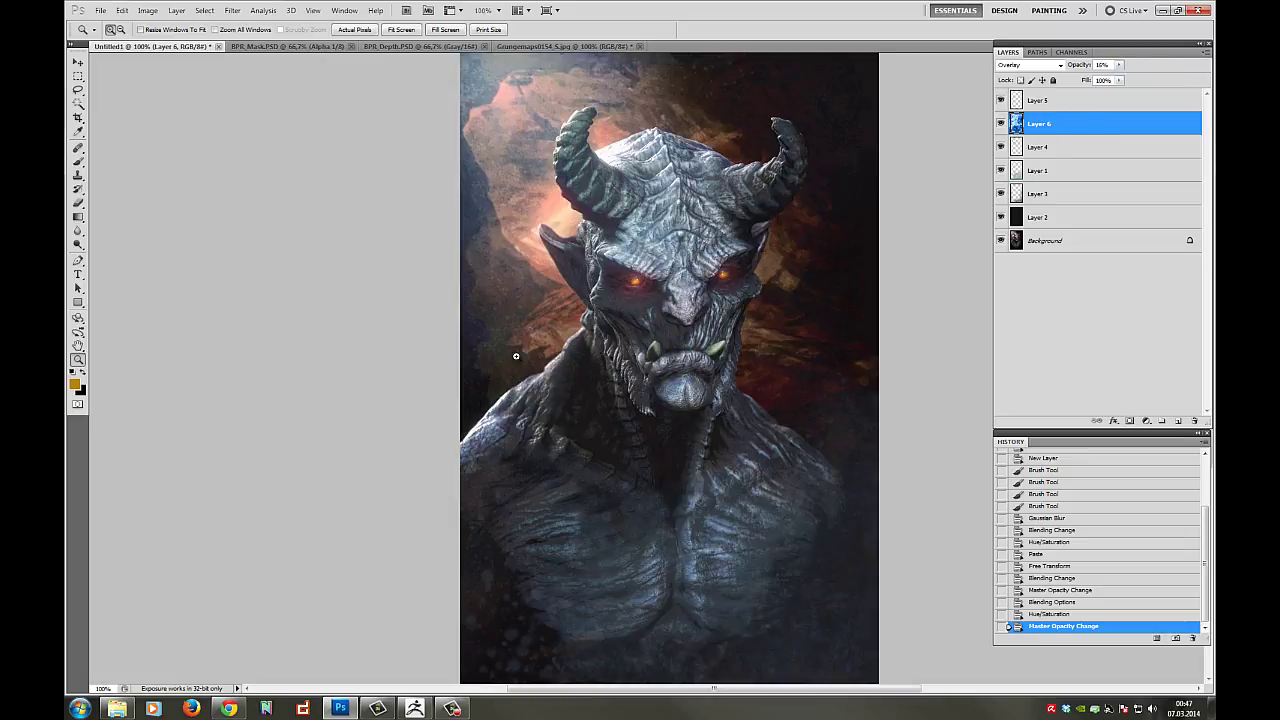
click(540, 359)
alt+click(623, 354)
alt+click(623, 354)
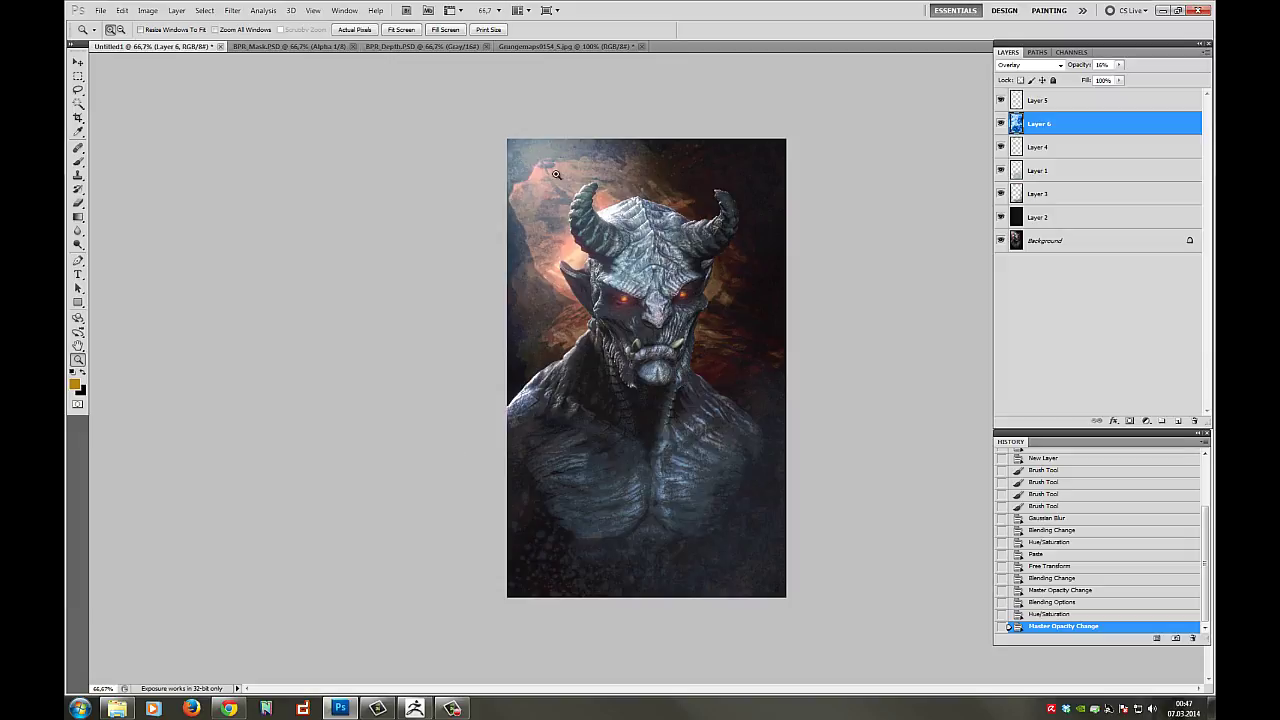
drag(714, 387, 744, 407)
right_click(614, 326)
click(650, 344)
alt+click(526, 394)
click(612, 342)
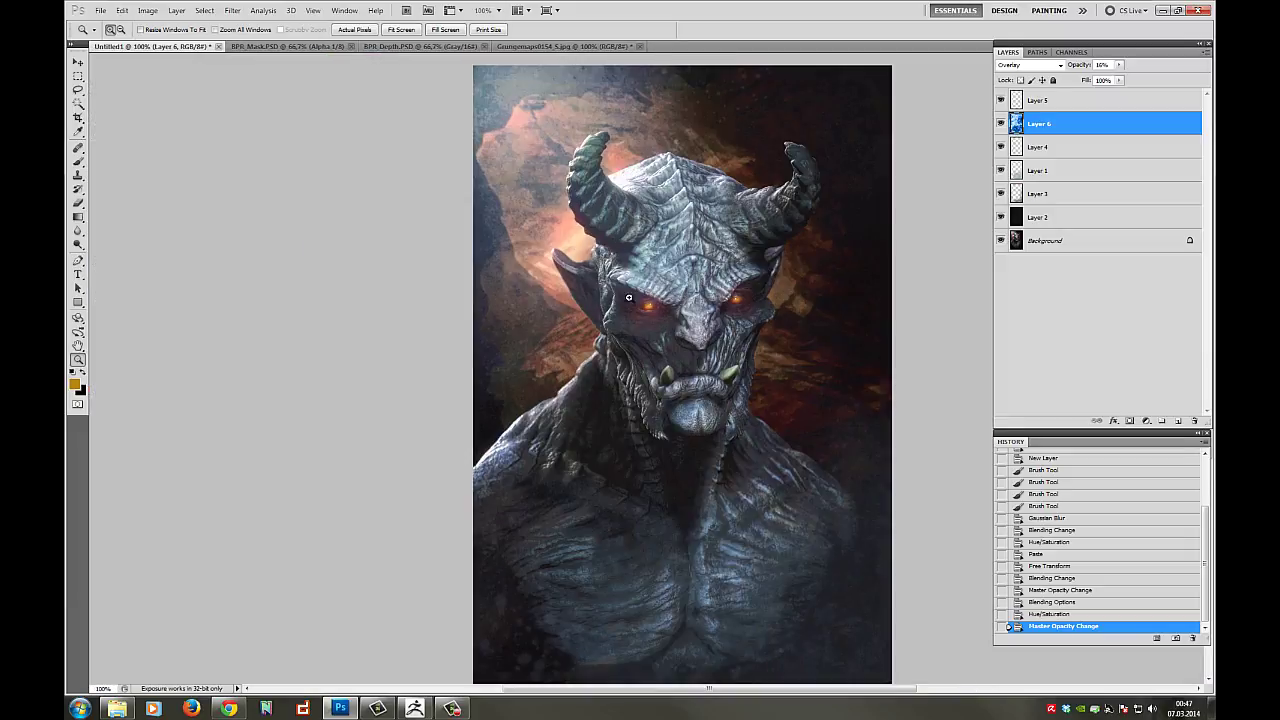
click(643, 345)
click(634, 363)
alt+click(634, 364)
alt+click(634, 364)
alt+click(580, 369)
alt+click(578, 370)
- Flatten the image and sharpen it with the Sharpen filter
click(177, 11)
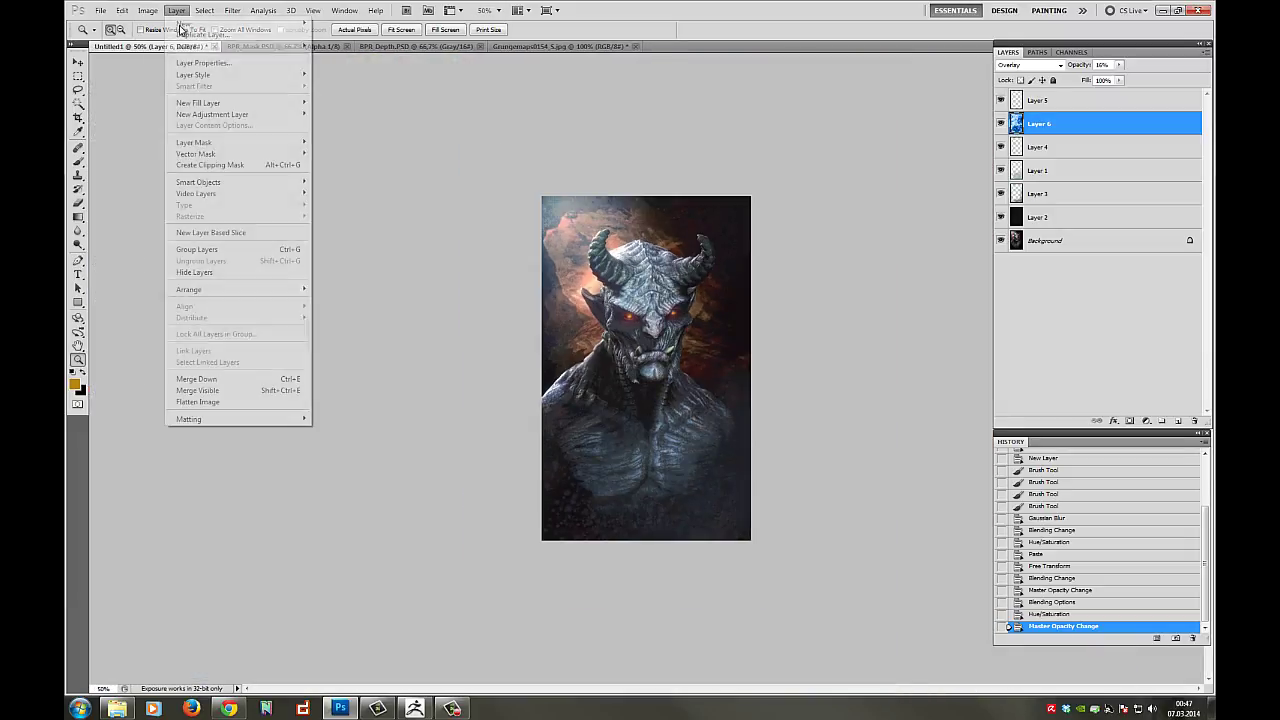
click(197, 401)
click(232, 10)
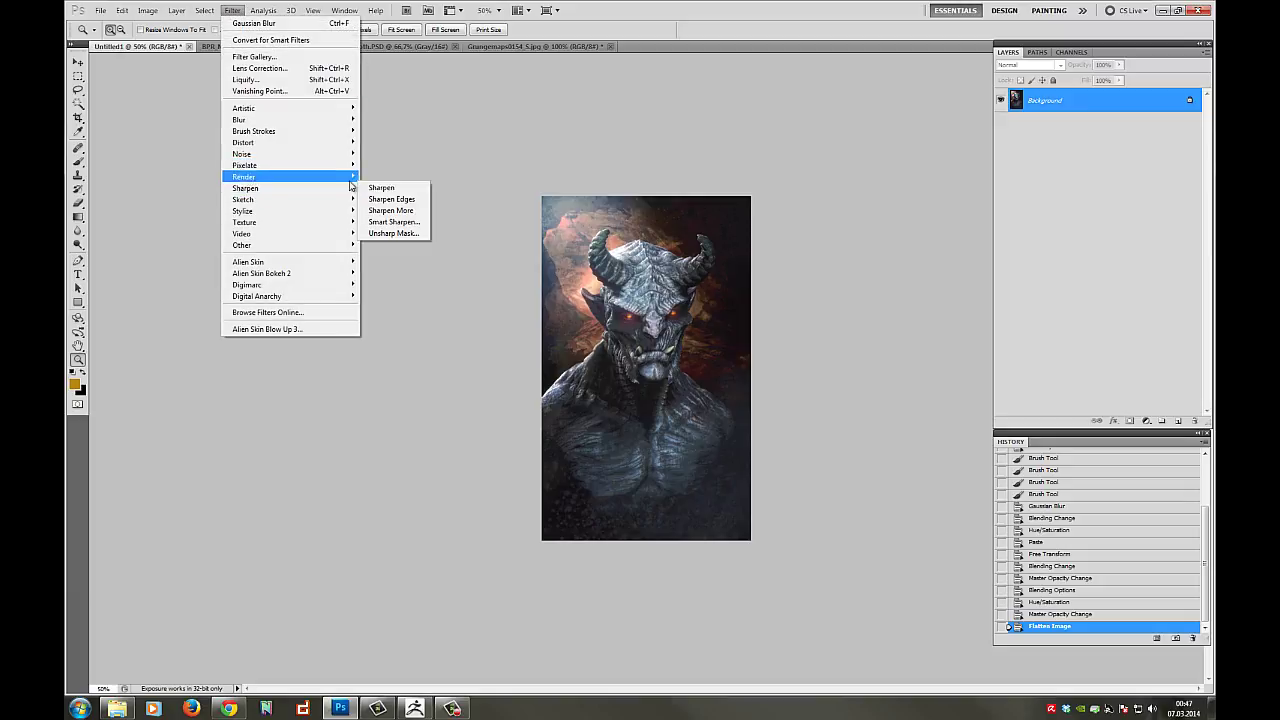
click(381, 188)
click(652, 350)
click(652, 350)
click(652, 345)
alt+click(660, 338)
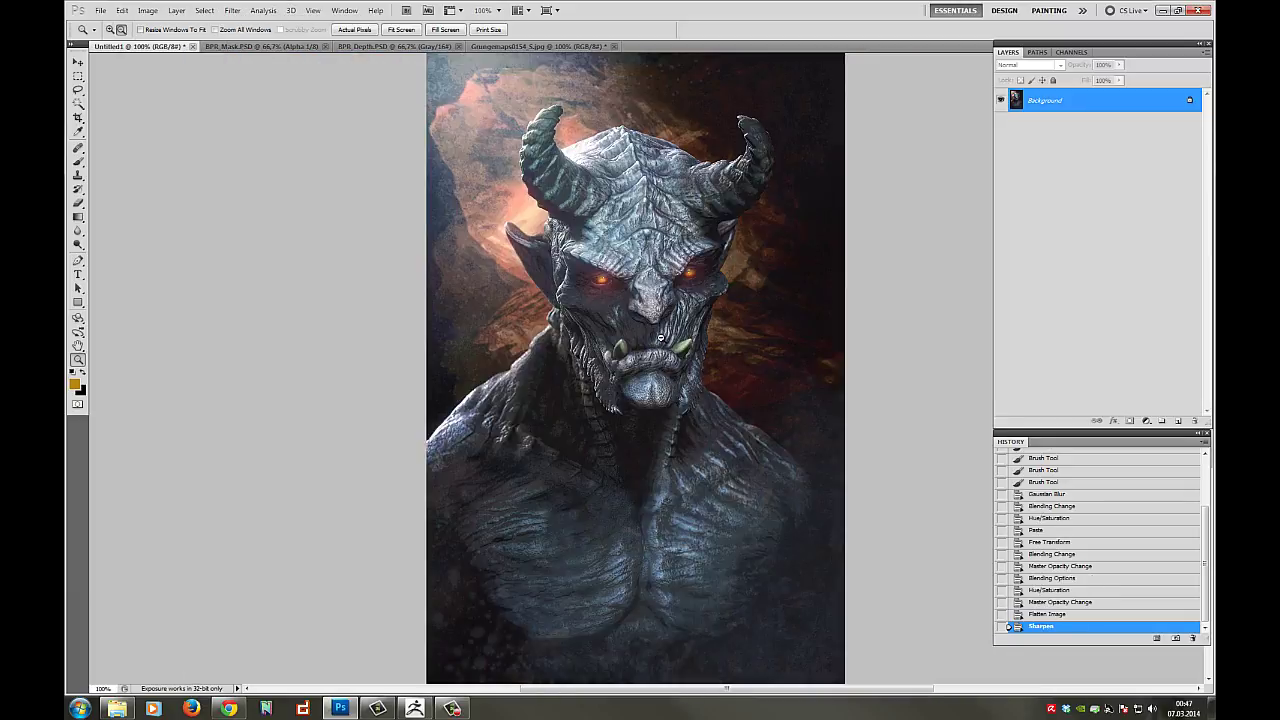
alt+click(660, 338)
- In Lens Correction, set the custom fringe values to red/cyan +76.19, green/magenta -72.22 and blue/yellow +100
click(235, 12)
click(262, 70)
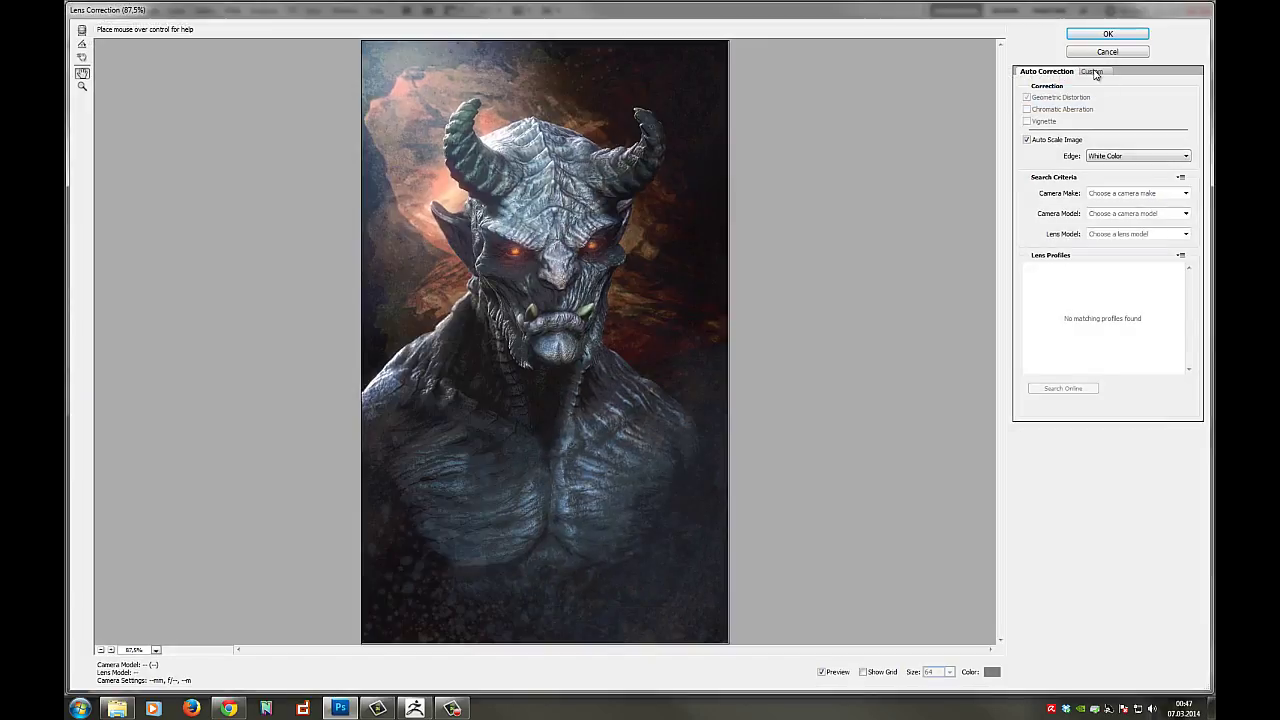
click(1095, 72)
drag(1108, 172, 1166, 173)
drag(1108, 194, 1185, 217)
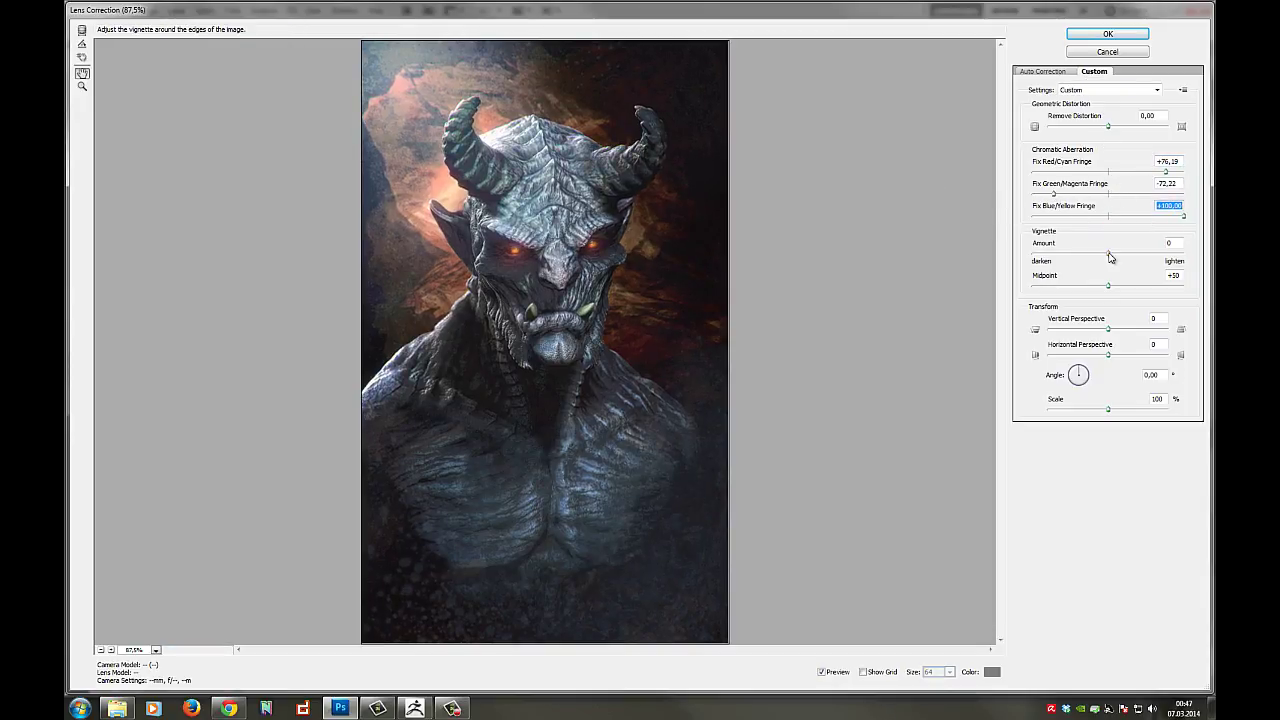
- Set the vignette amount to -34, the angle to -1° and Remove Distortion to +6, and apply the lens correction
drag(1108, 257, 1082, 255)
click(1076, 369)
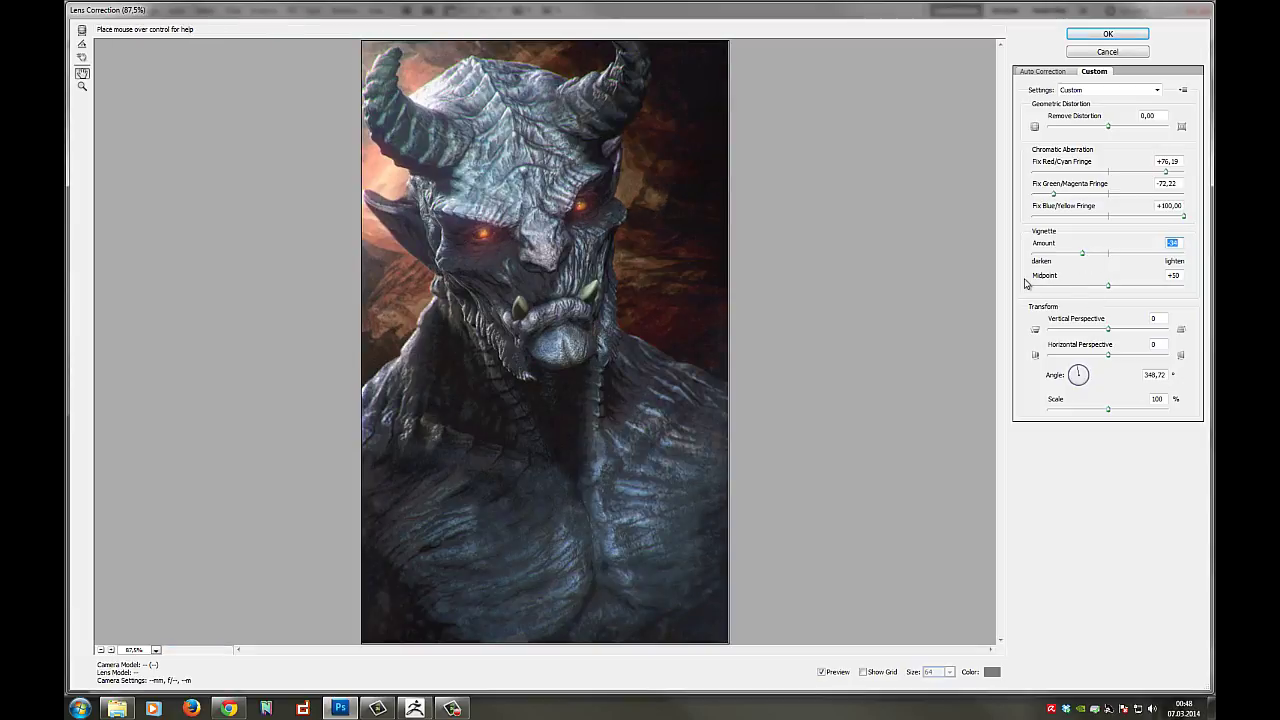
drag(1166, 376, 1043, 291)
text(0)
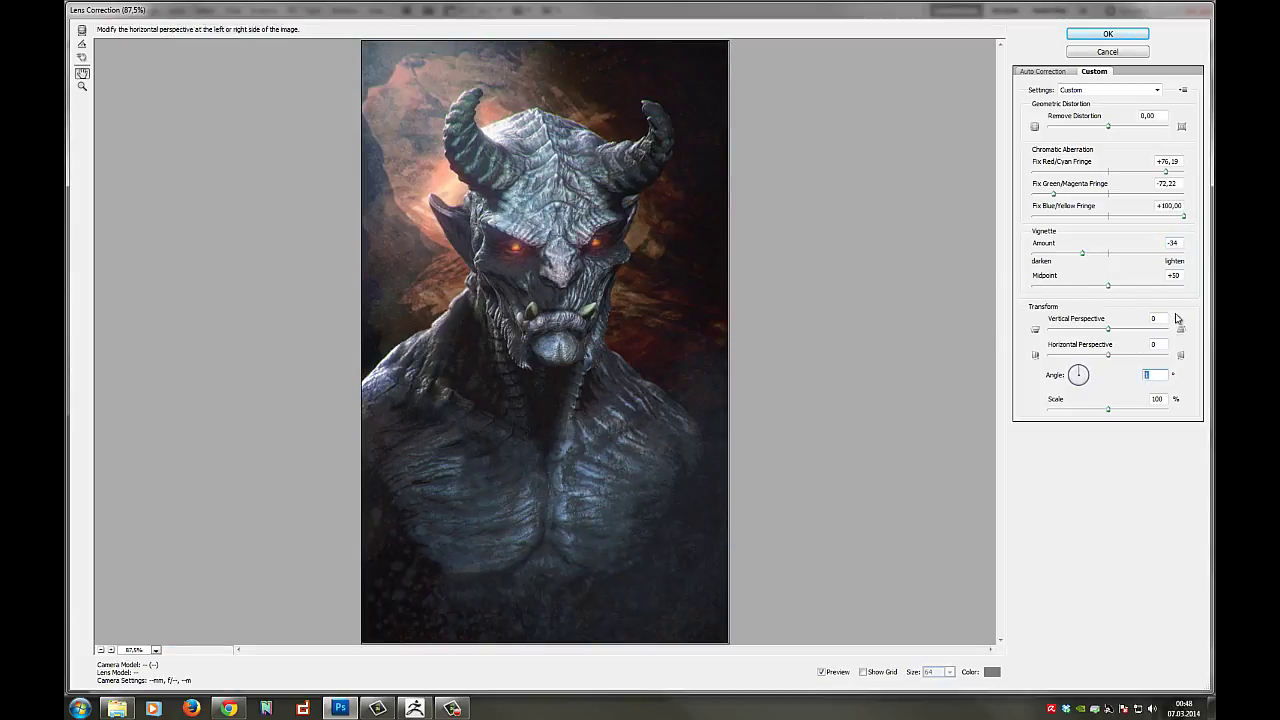
text(-1)
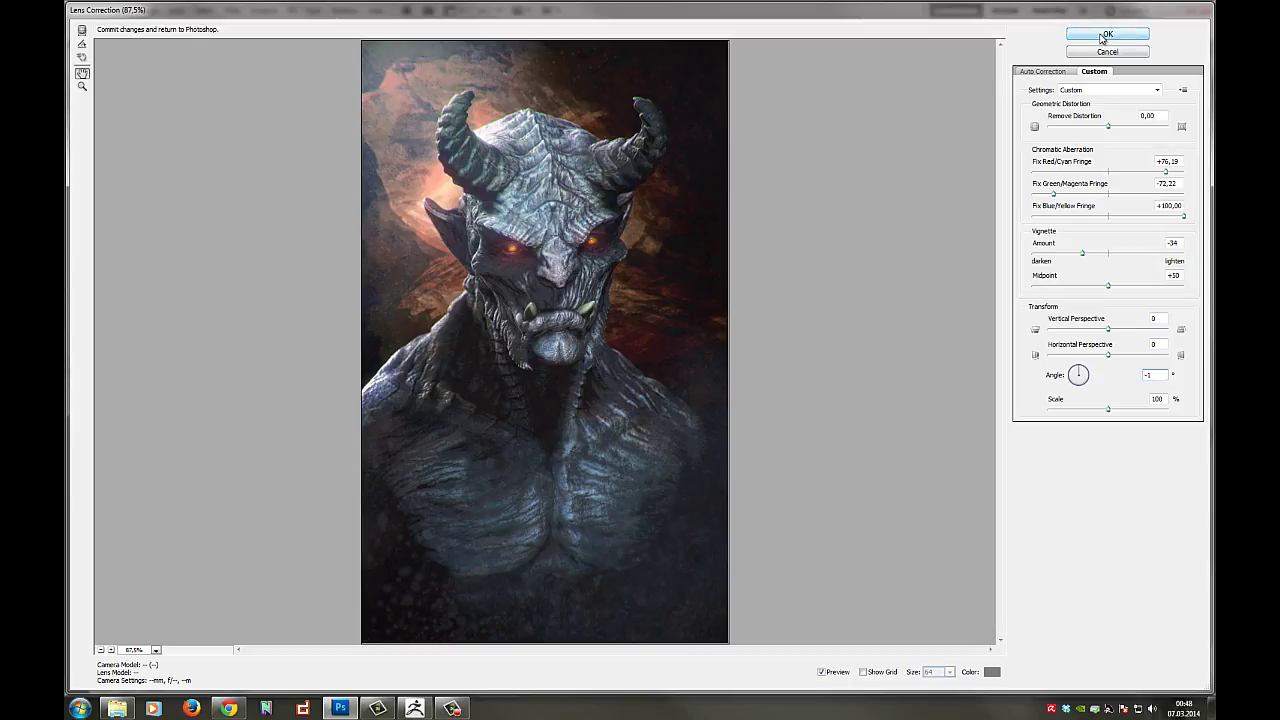
mouse_move(1109, 129)
mouse_down()
mouse_move(1153, 138)
mouse_move(1089, 133)
mouse_move(1138, 137)
mouse_move(1112, 136)
mouse_up()
click(1109, 35)
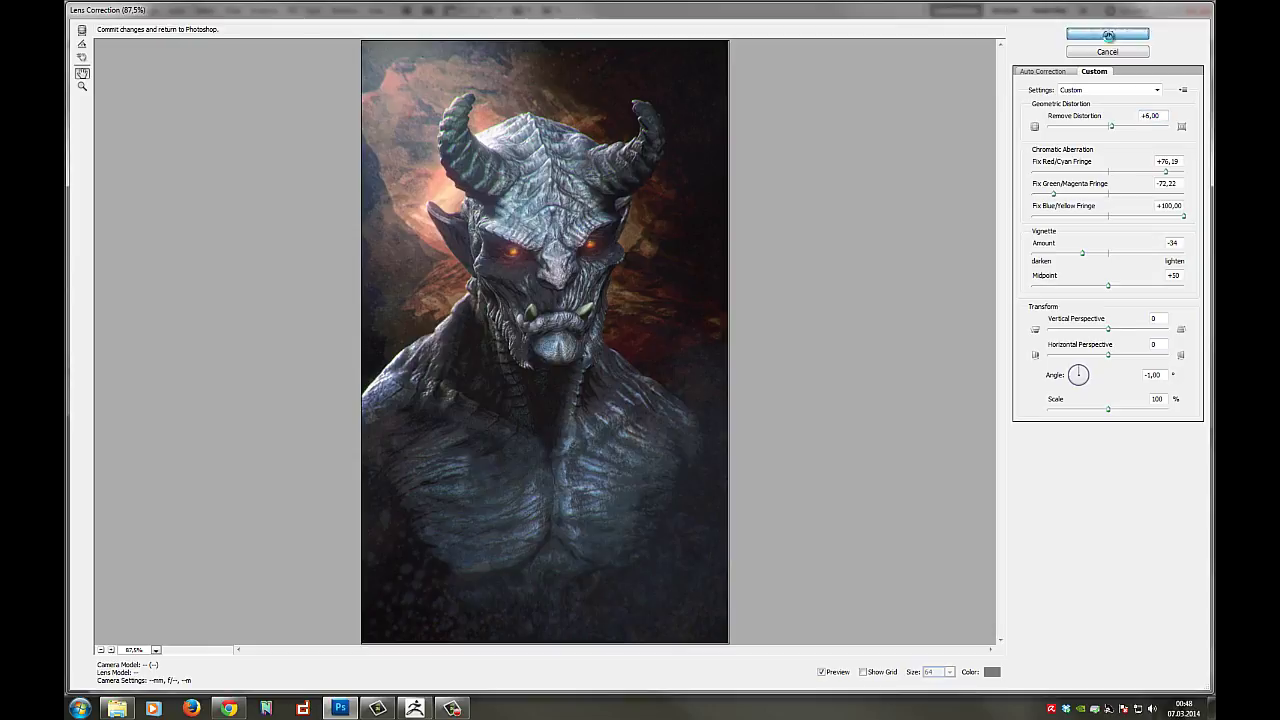
- Examine the demon's horns and head up close for the colour fringing from the lens correction
click(654, 304)
click(654, 304)
click(654, 304)
drag(654, 304, 652, 600)
drag(500, 326, 518, 400)
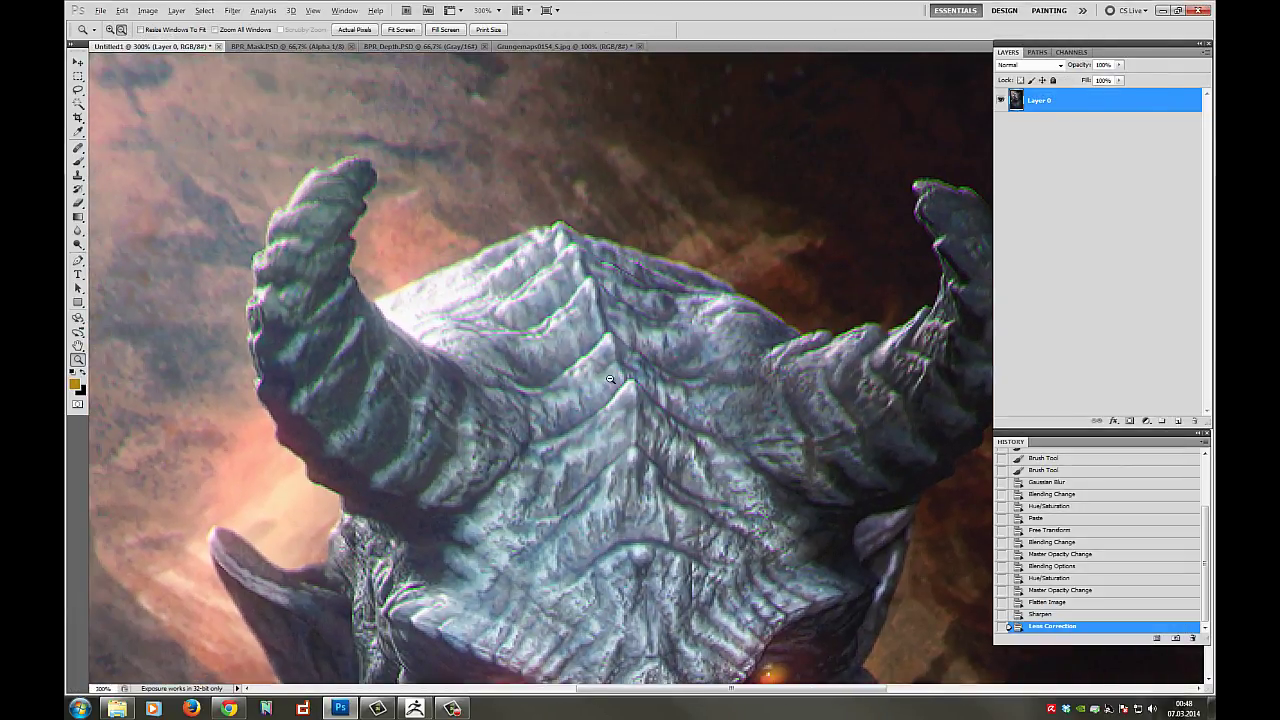
alt+click(610, 379)
alt+click(610, 379)
alt+click(610, 379)
click(612, 388)
- Apply the Add Noise filter with a uniform, non-monochromatic distribution to the whole image
click(238, 11)
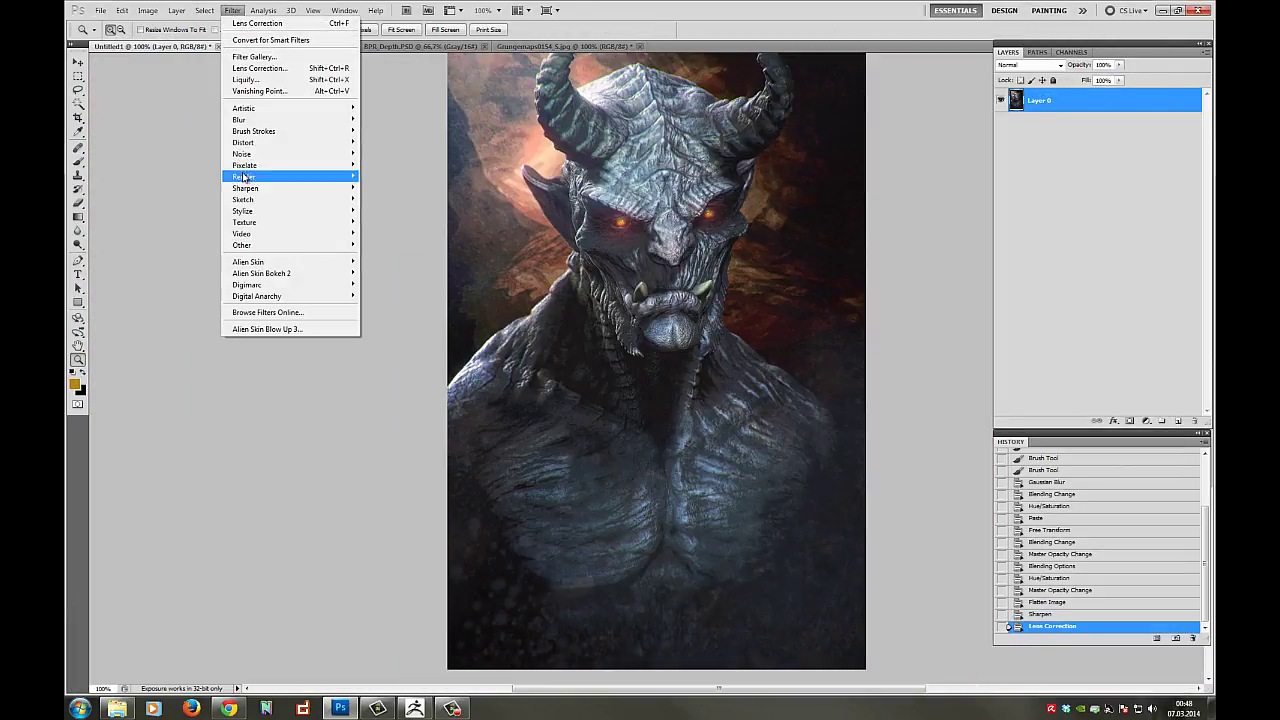
mouse_move(245, 154)
click(398, 155)
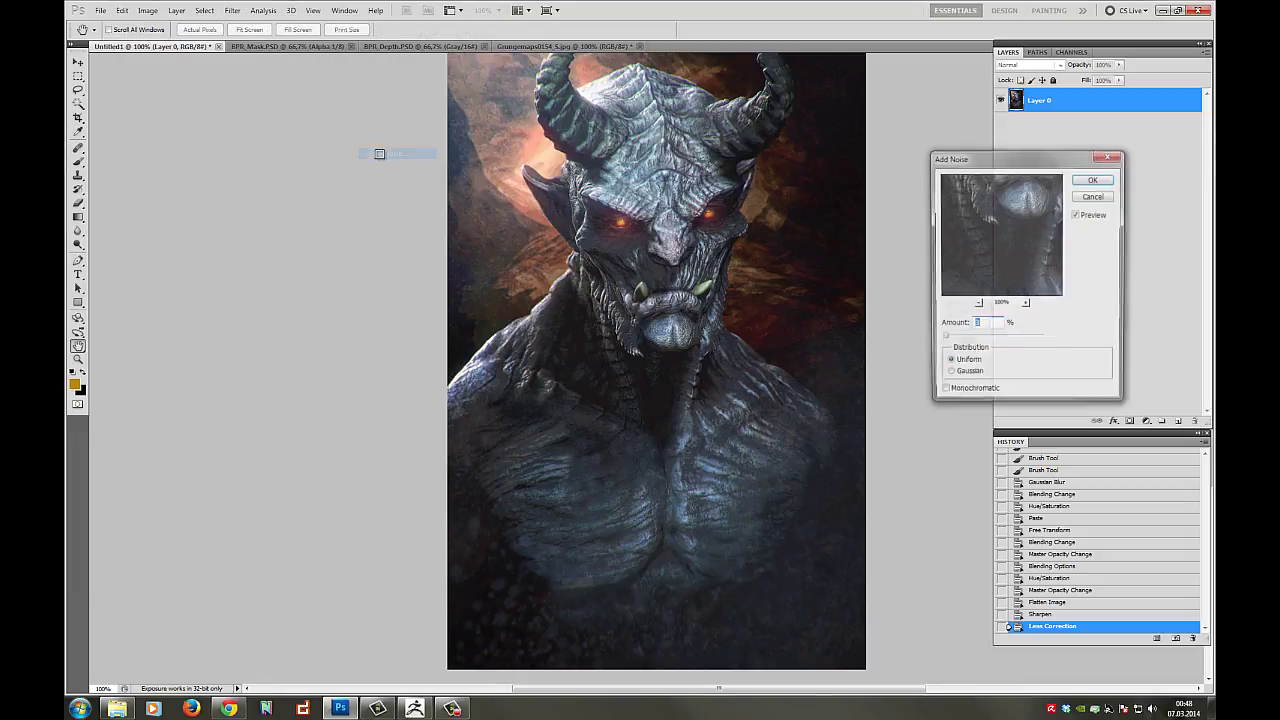
click(1092, 180)
alt+drag(494, 137, 789, 571)
drag(544, 209, 651, 486)
click(554, 343)
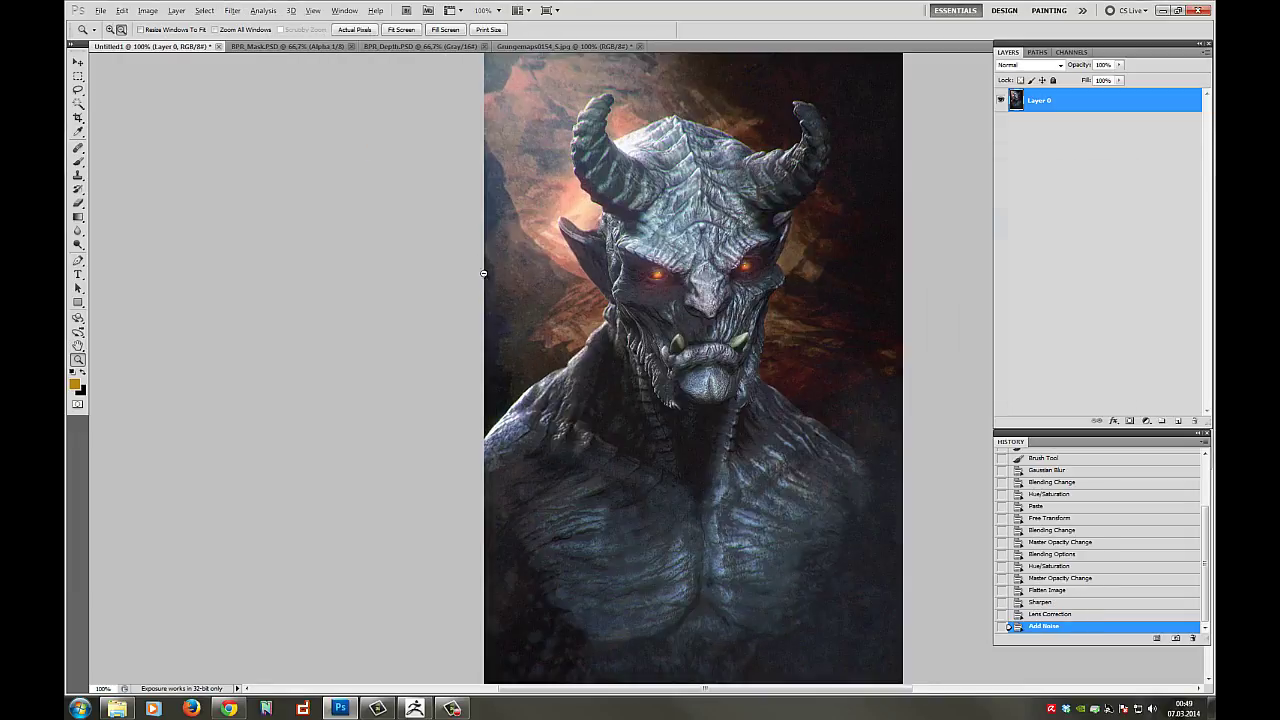
alt+click(483, 271)
- Adjust the image with Exposure, using offset +0.0020 and gamma correction 0.96
click(148, 11)
mouse_move(246, 42)
click(300, 76)
drag(932, 289, 928, 290)
mouse_move(932, 351)
mouse_down()
mouse_move(946, 353)
mouse_move(937, 291)
mouse_move(923, 354)
mouse_move(936, 354)
mouse_up()
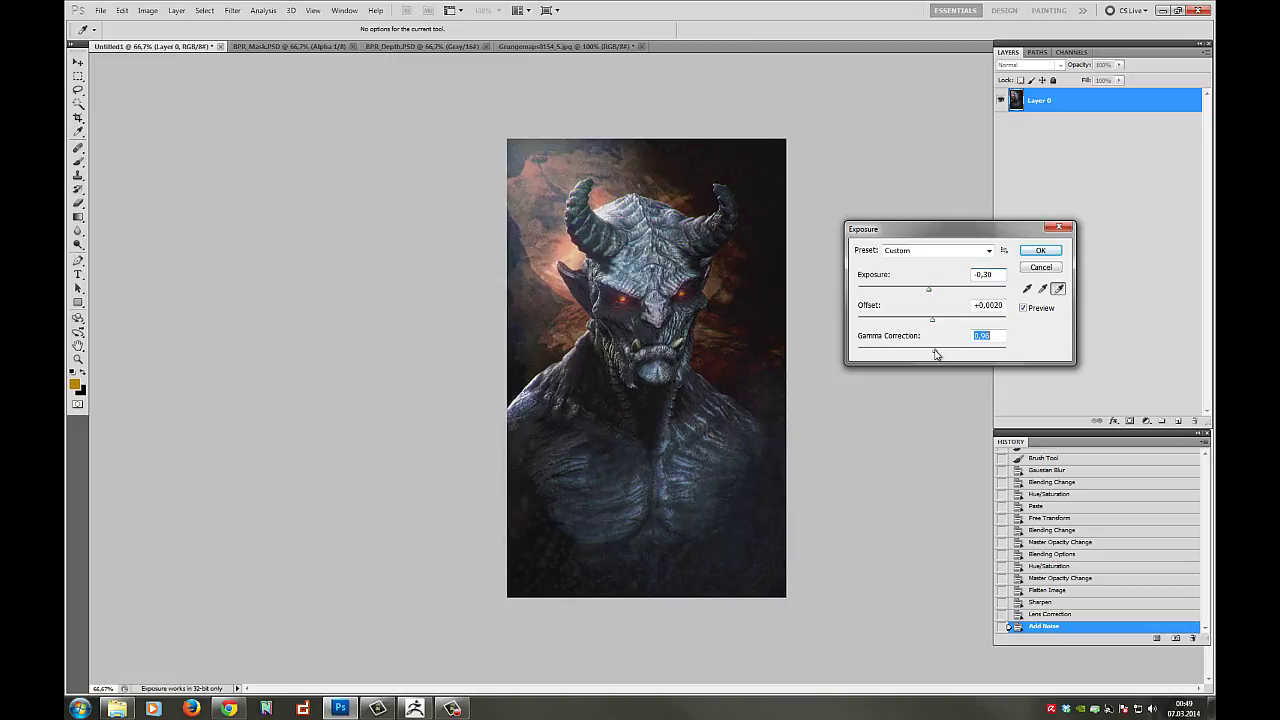
drag(929, 290, 934, 296)
click(1040, 251)
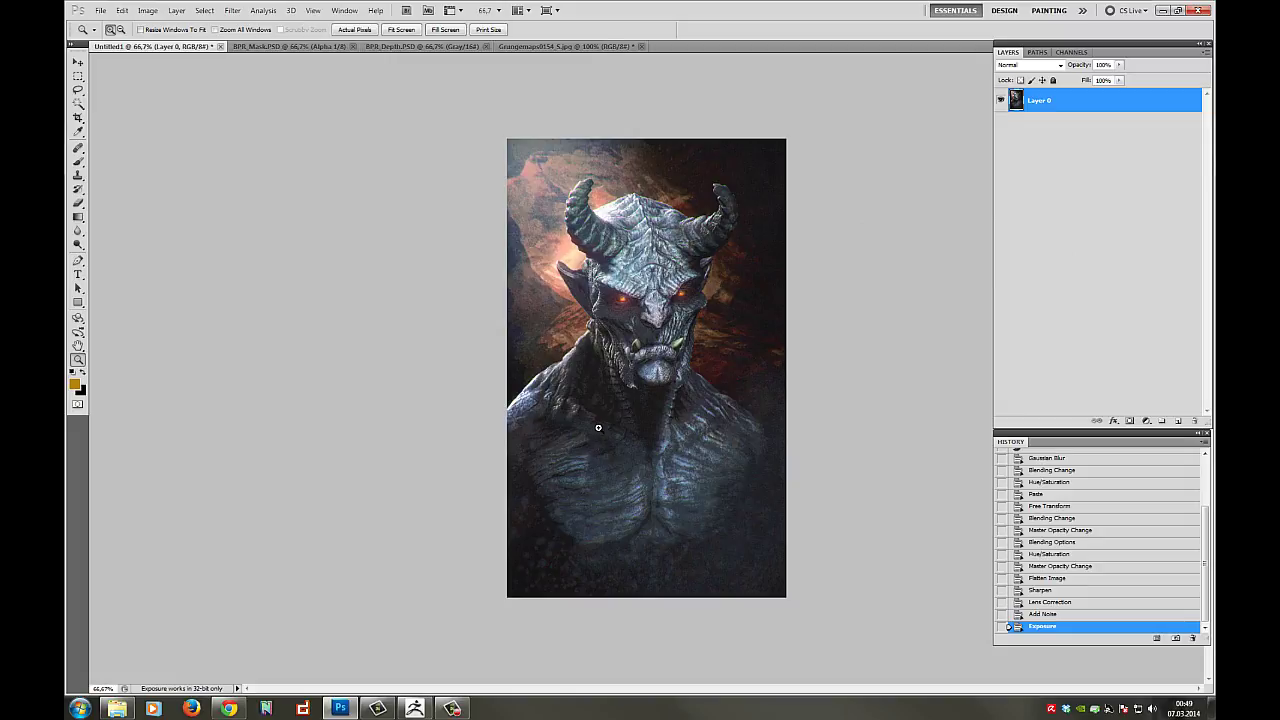
- Open Composition_Breakdown.psd from the SpitSculpts folder
click(100, 10)
click(110, 34)
click(522, 208)
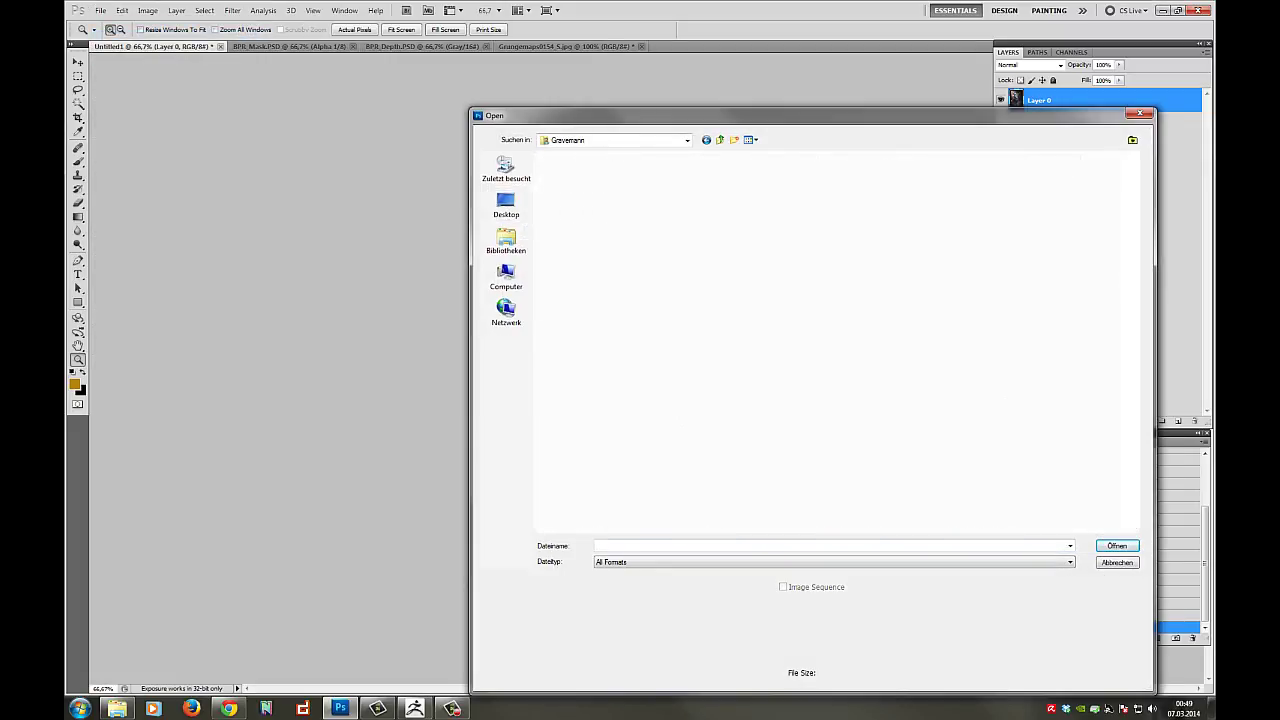
double_click(571, 278)
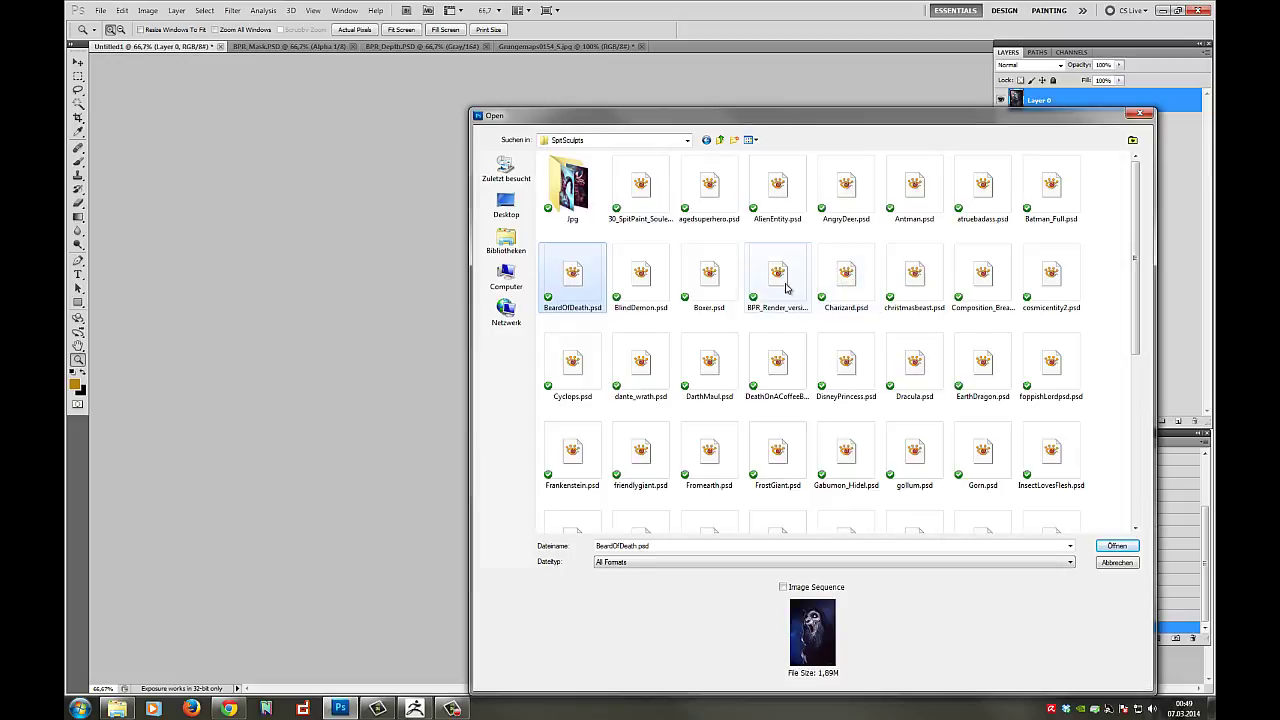
double_click(988, 280)
- Copy the signature from Layer 13 copy and paste it into the demon composite
ctrl+click(1018, 103)
key(ctrl+c)
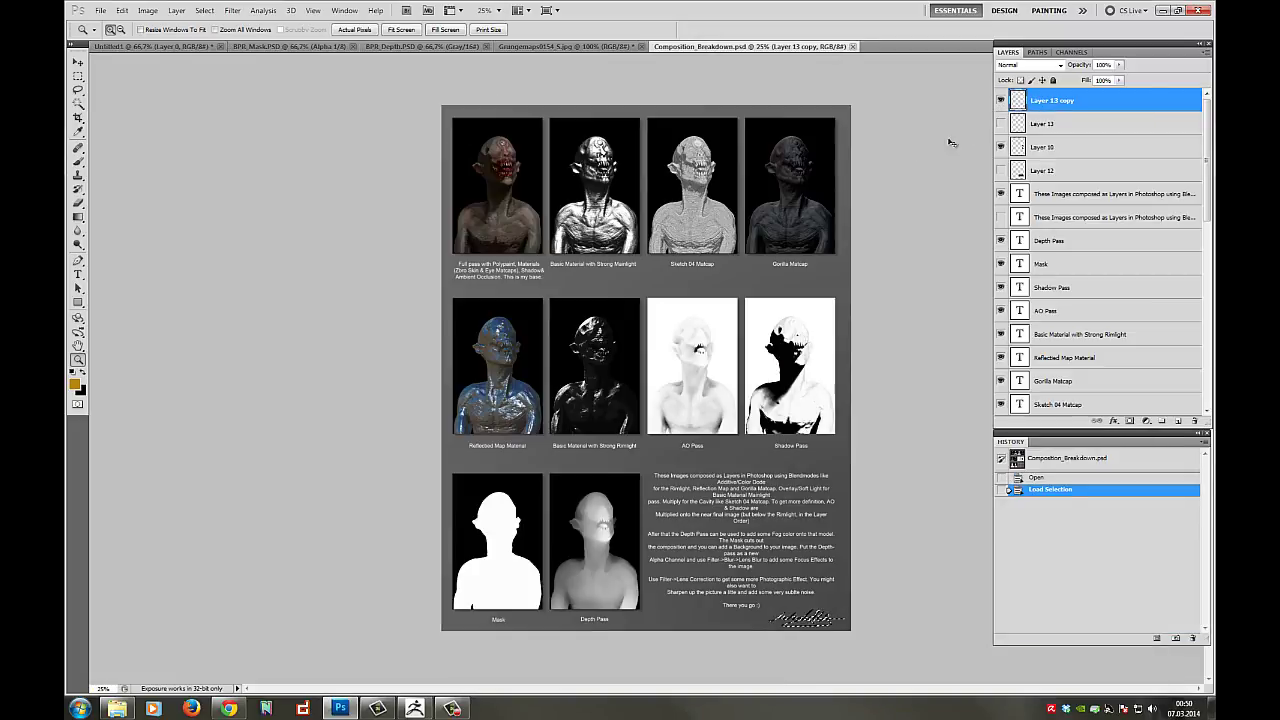
click(168, 47)
key(ctrl+v)
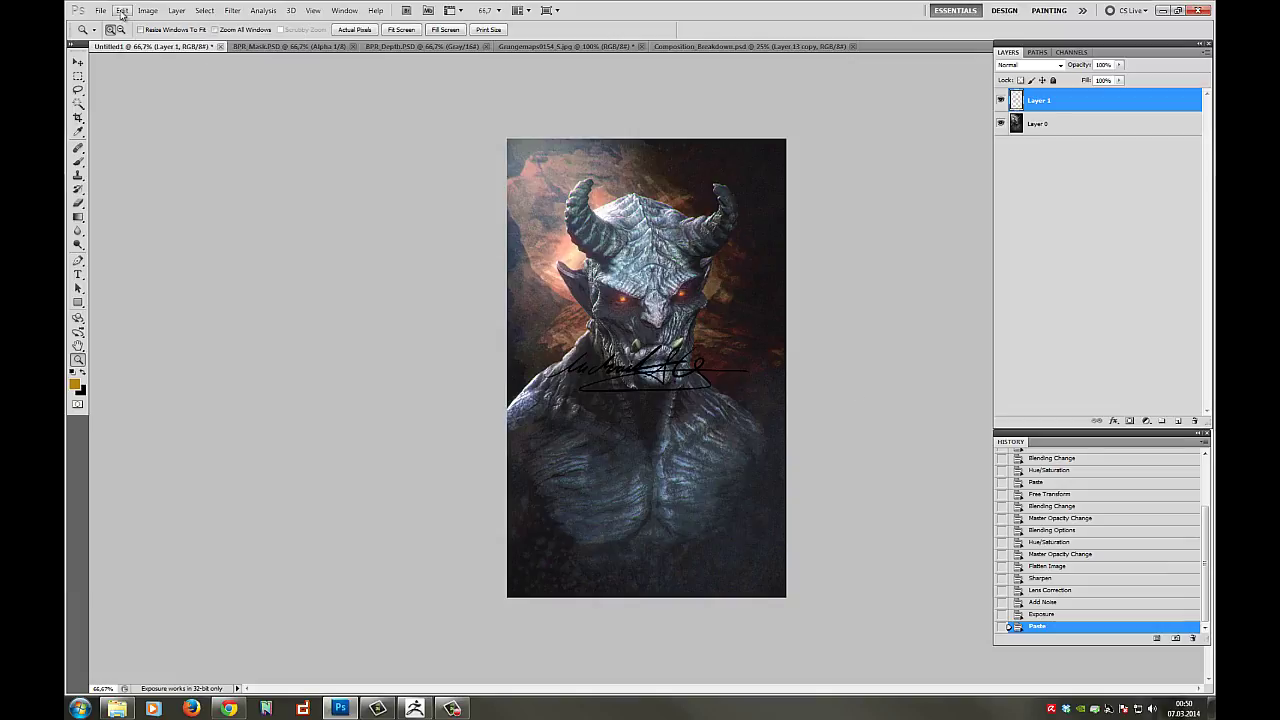
- Scale the signature down proportionally and place it in the artwork's lower right corner
click(122, 12)
mouse_move(177, 246)
click(292, 261)
shift+drag(545, 345, 641, 367)
drag(723, 384, 751, 581)
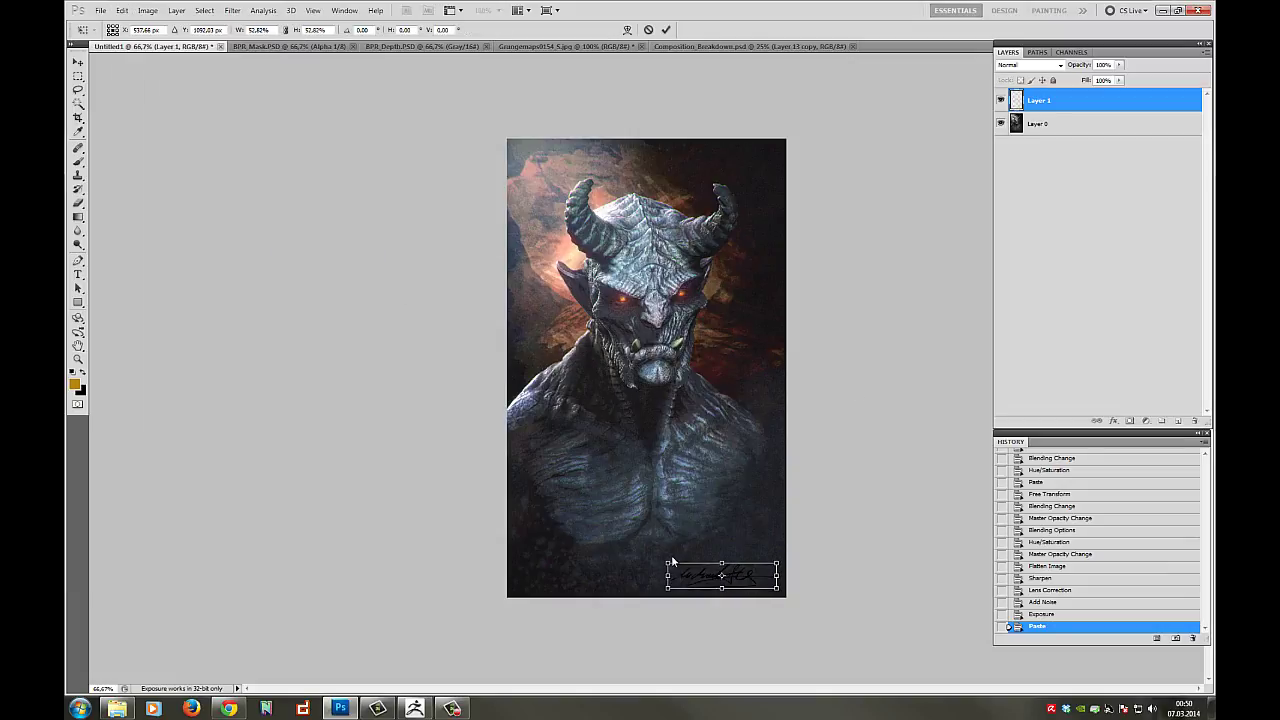
shift+drag(669, 563, 756, 582)
key(Return)
click(78, 62)
- Invert the signature layer's colour from black to white
click(148, 11)
mouse_move(166, 41)
click(298, 164)
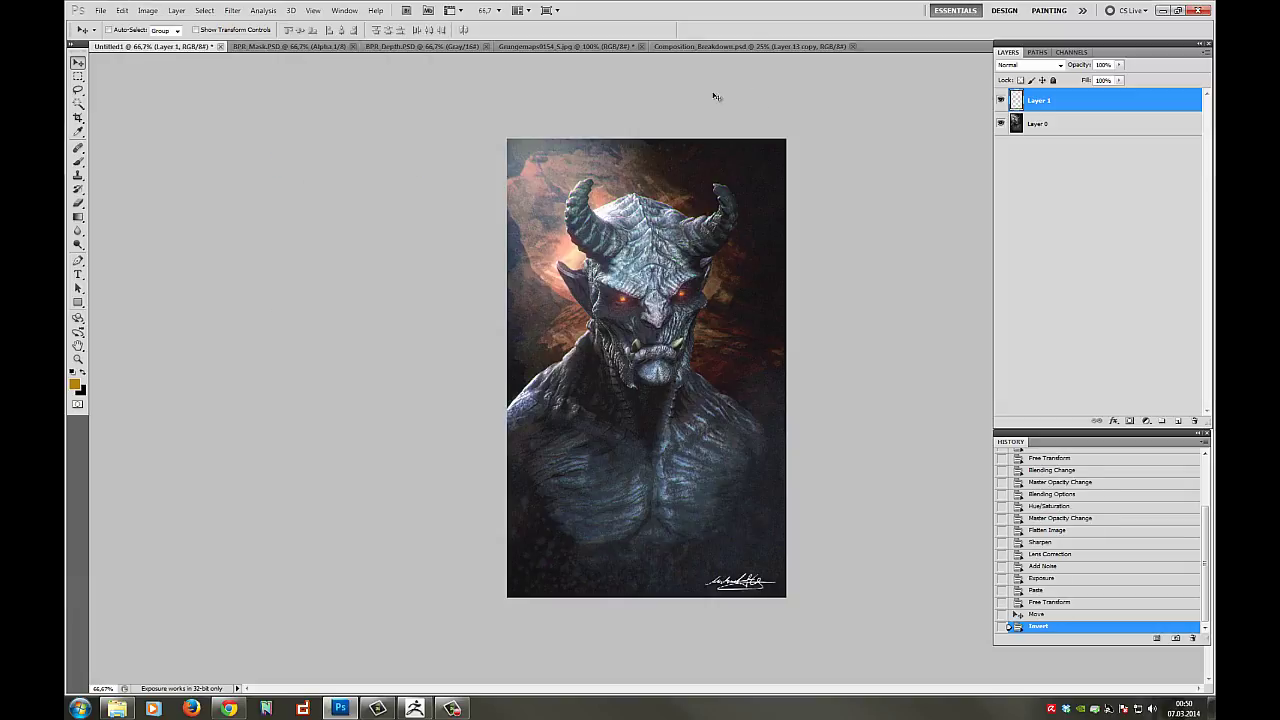
- Colorize the signature a darker, muted blue with Hue/Saturation, using saturation 25 and a strongly reduced lightness
click(148, 11)
click(304, 103)
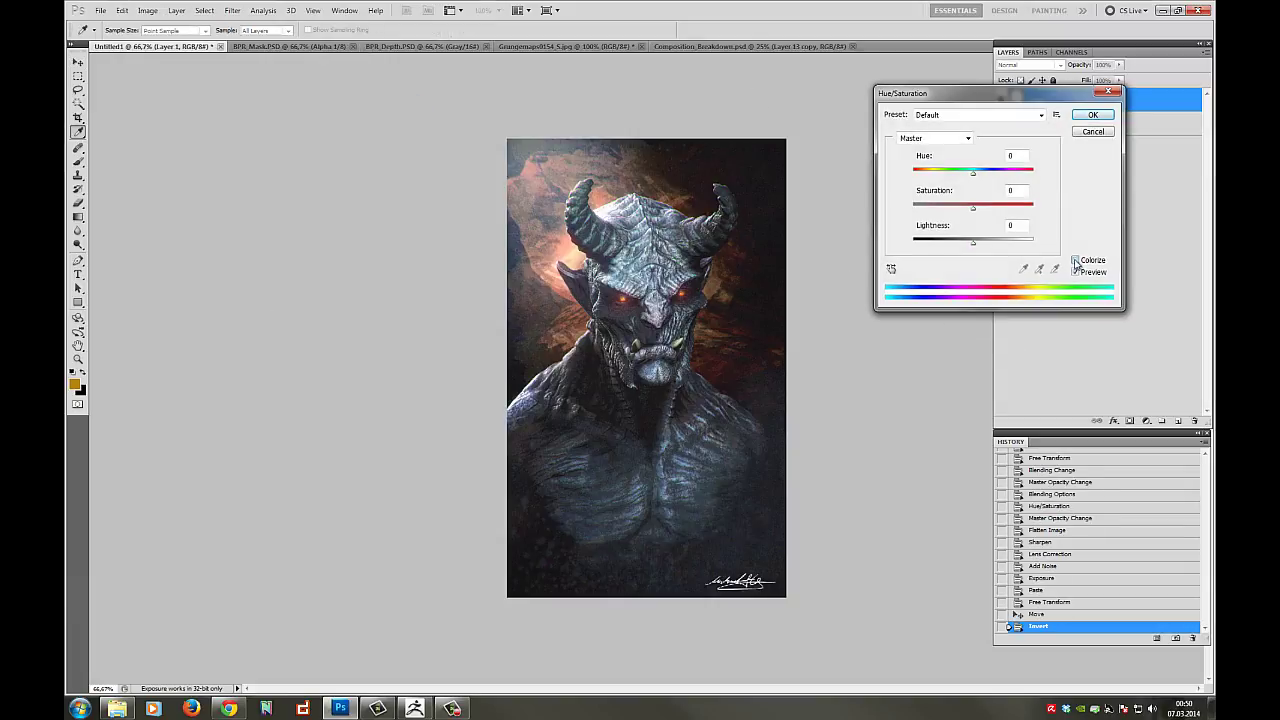
click(1076, 260)
drag(973, 243, 937, 244)
mouse_move(928, 174)
mouse_down()
mouse_move(1004, 178)
mouse_move(987, 177)
mouse_up()
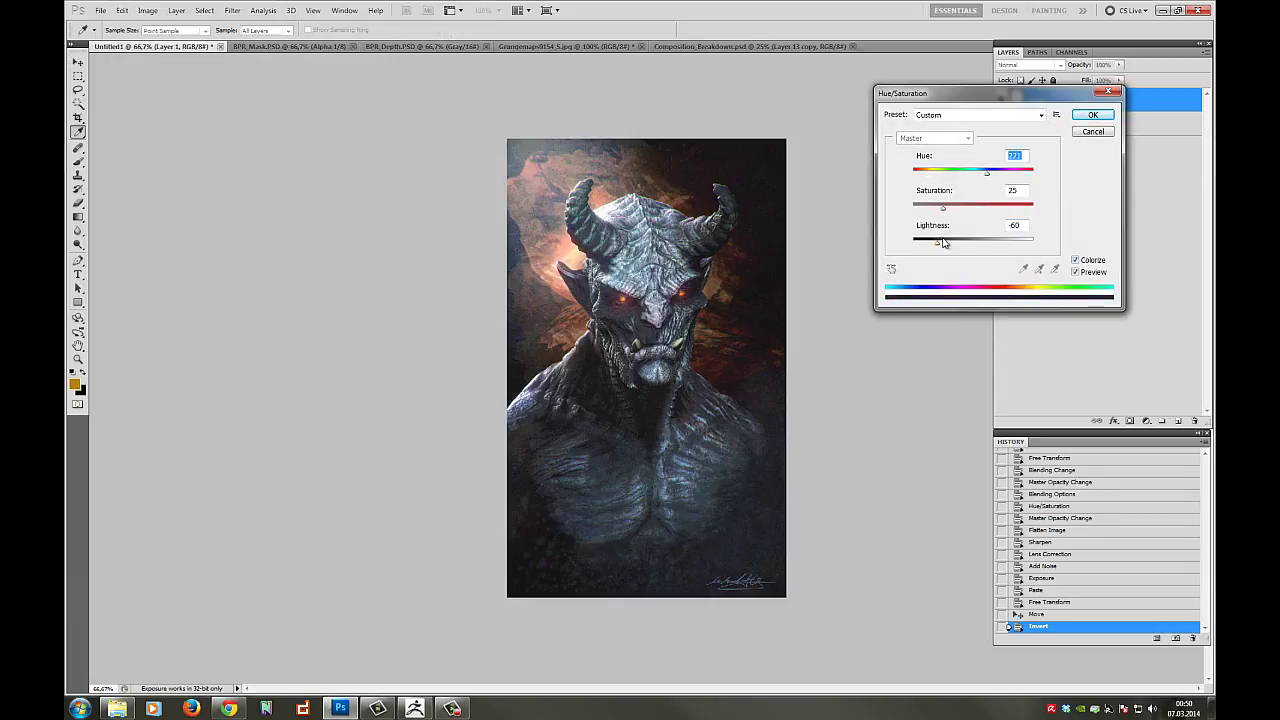
drag(938, 243, 934, 244)
click(1093, 115)
- Flatten the image and apply a Photo Filter using Warming Filter (85) at reduced density
click(1057, 126)
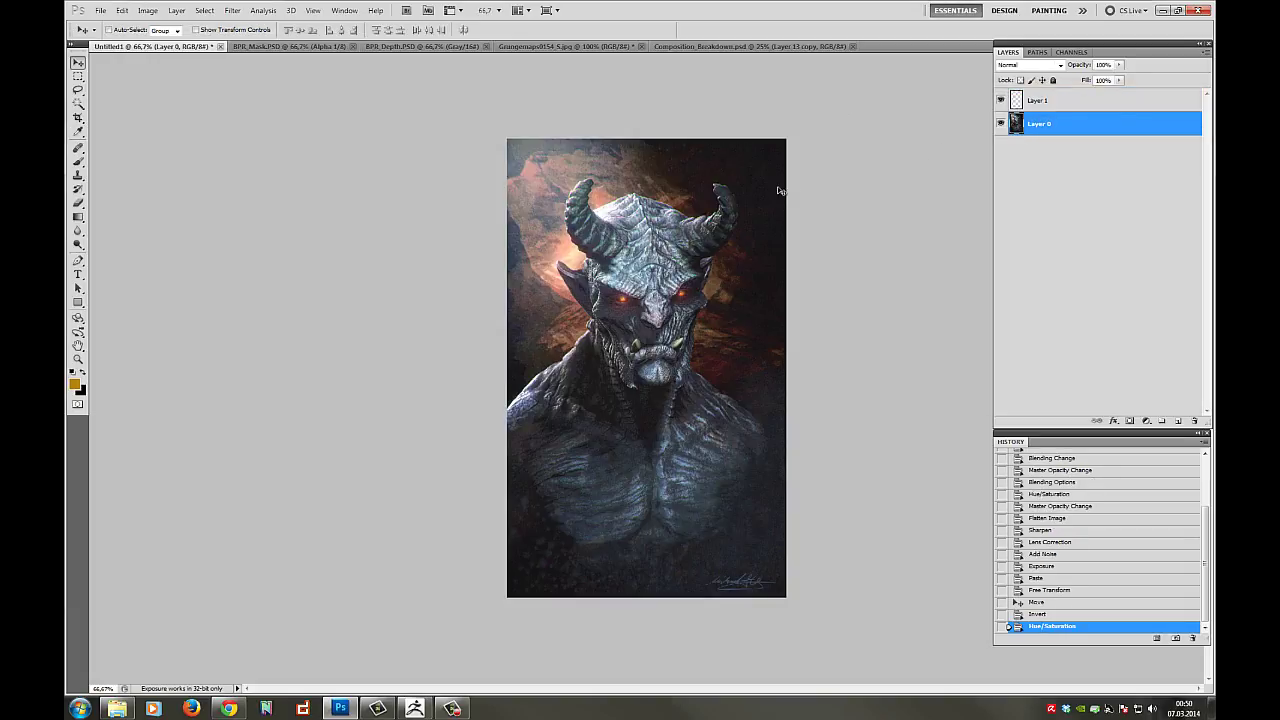
click(177, 11)
click(197, 401)
click(147, 10)
mouse_move(166, 40)
click(330, 136)
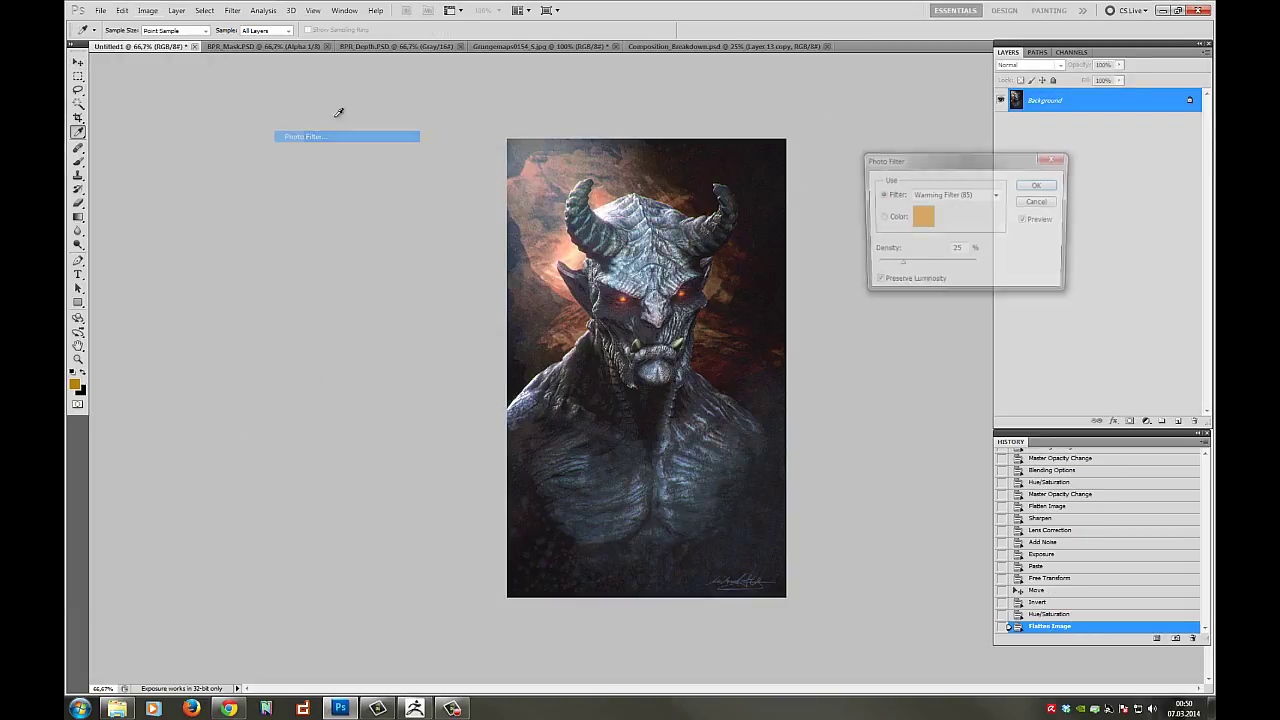
drag(899, 270, 904, 271)
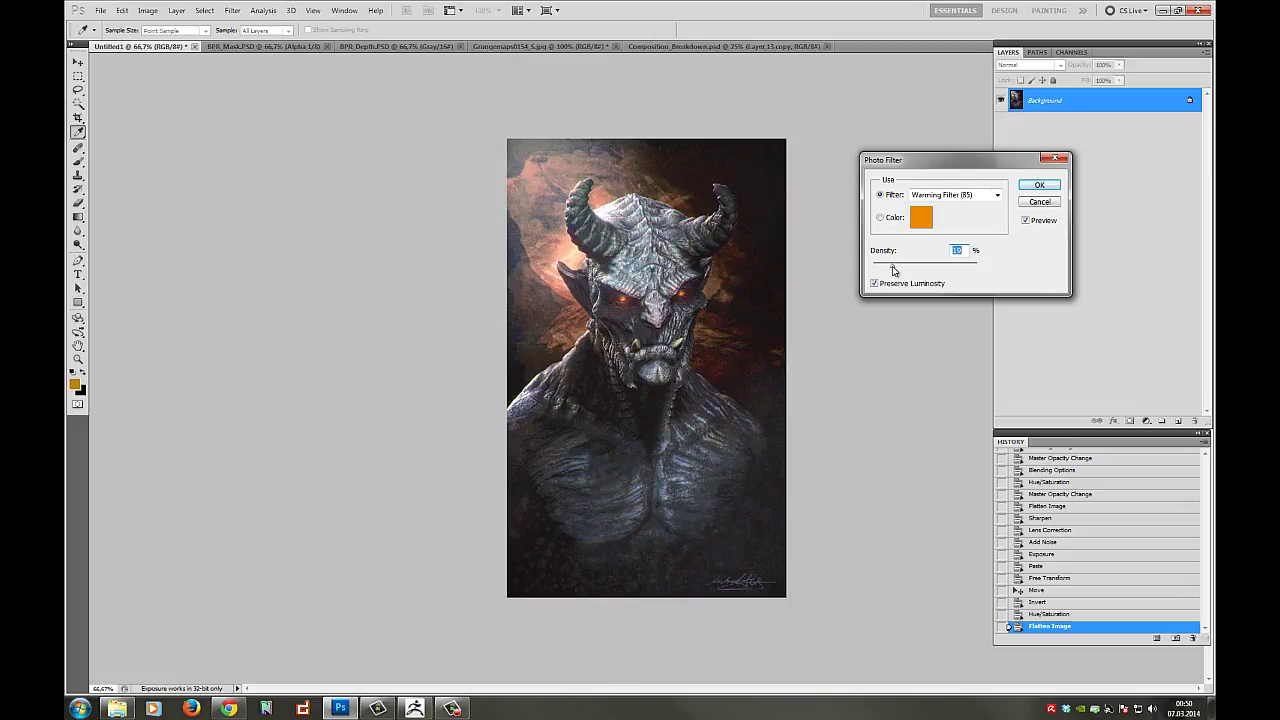
key(Return)
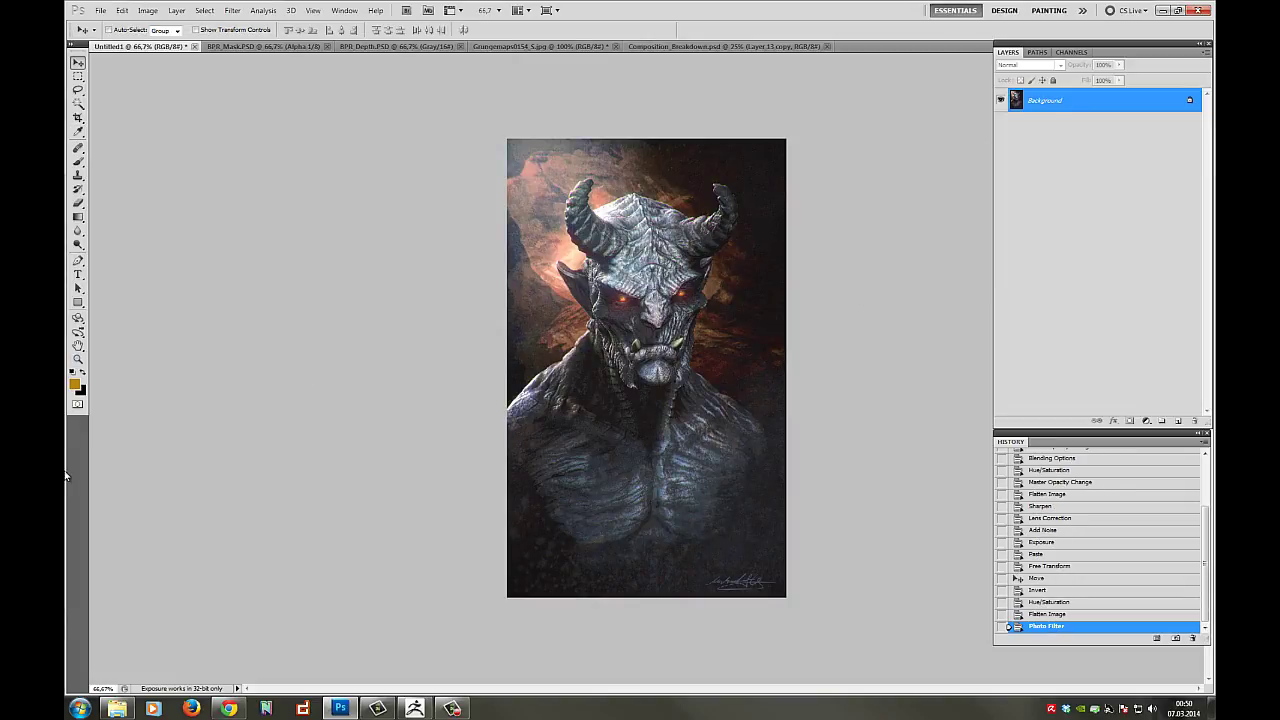
key(z)
click(652, 399)
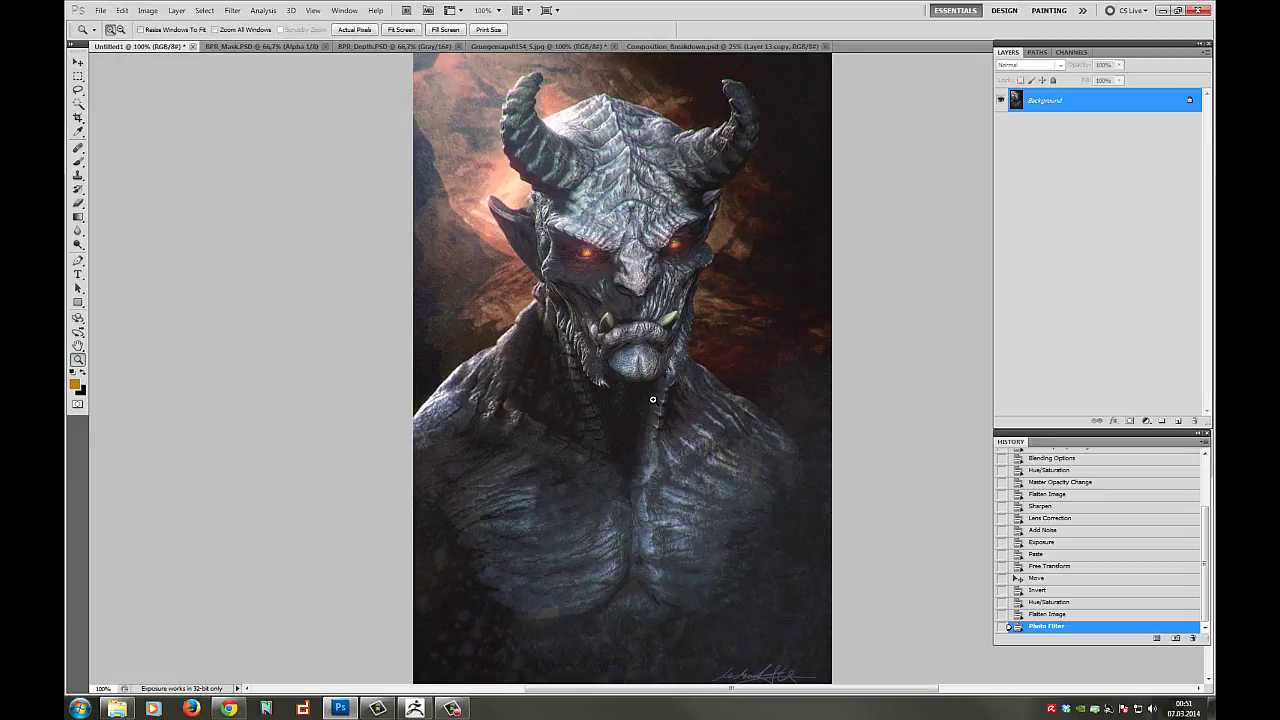